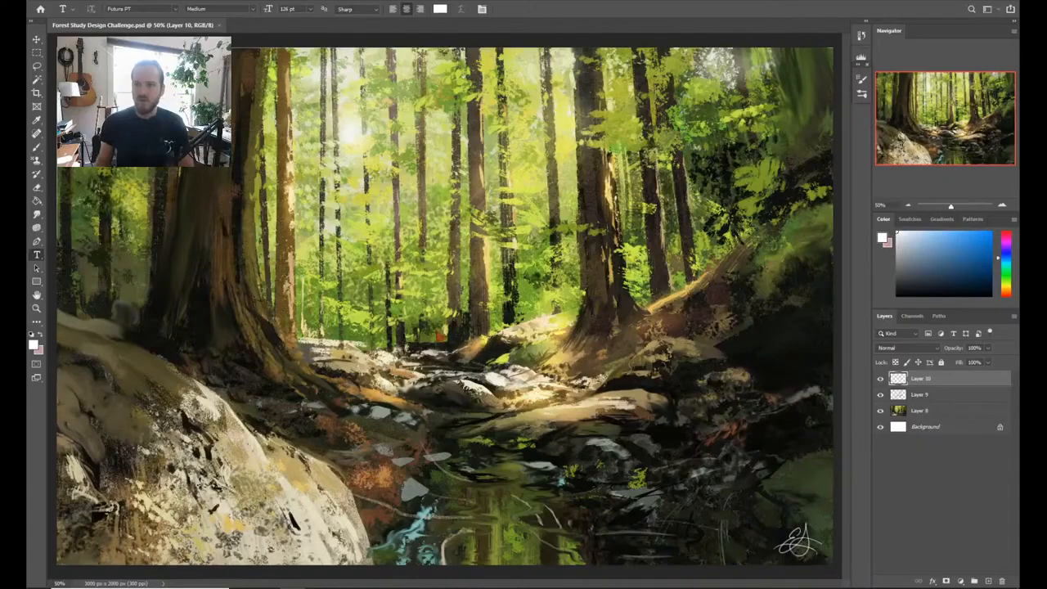
Step: Switch to the browser and look through the Unsplash mushroom photos for a suitable painting reference
{"action": "key", "text": "alt+Tab"}
{"action": "key", "text": "super+Up"}
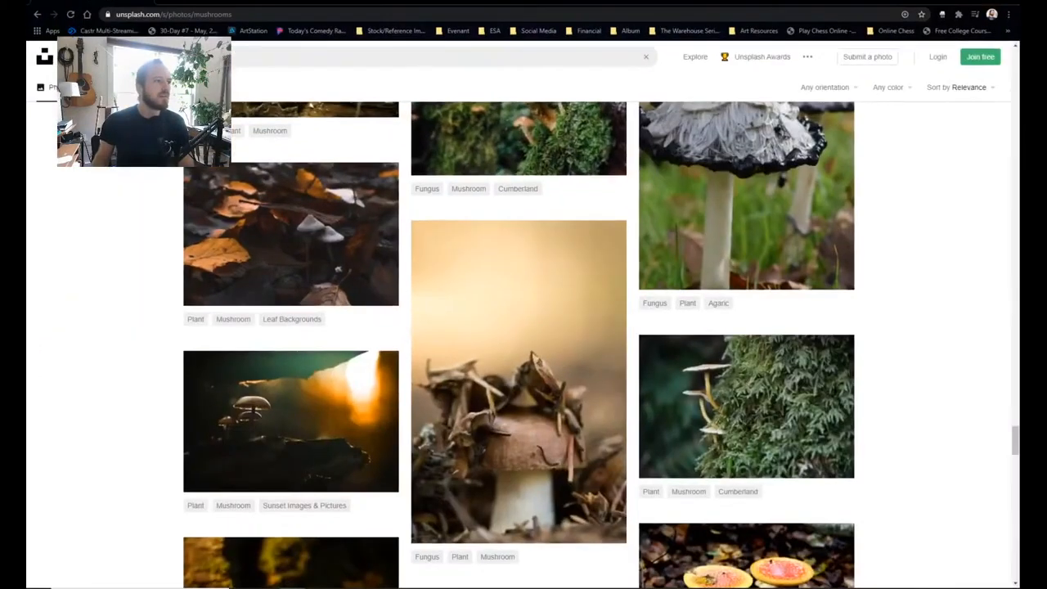
{"action": "scroll", "coordinate": [538, 229], "scroll_direction": "down", "scroll_amount": 6}
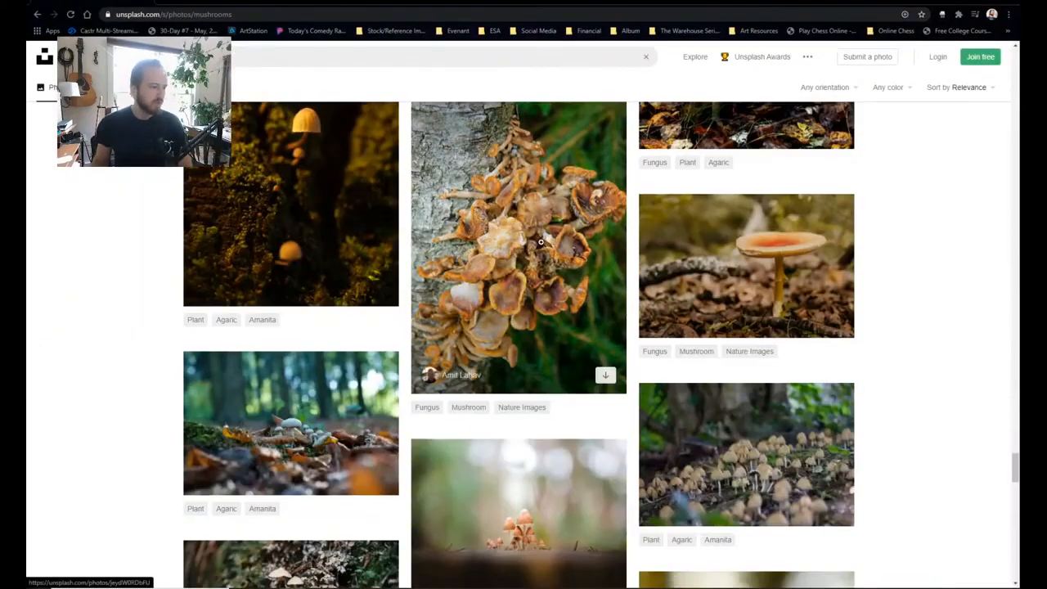
{"action": "scroll", "coordinate": [135, 304], "scroll_direction": "down", "scroll_amount": 1}
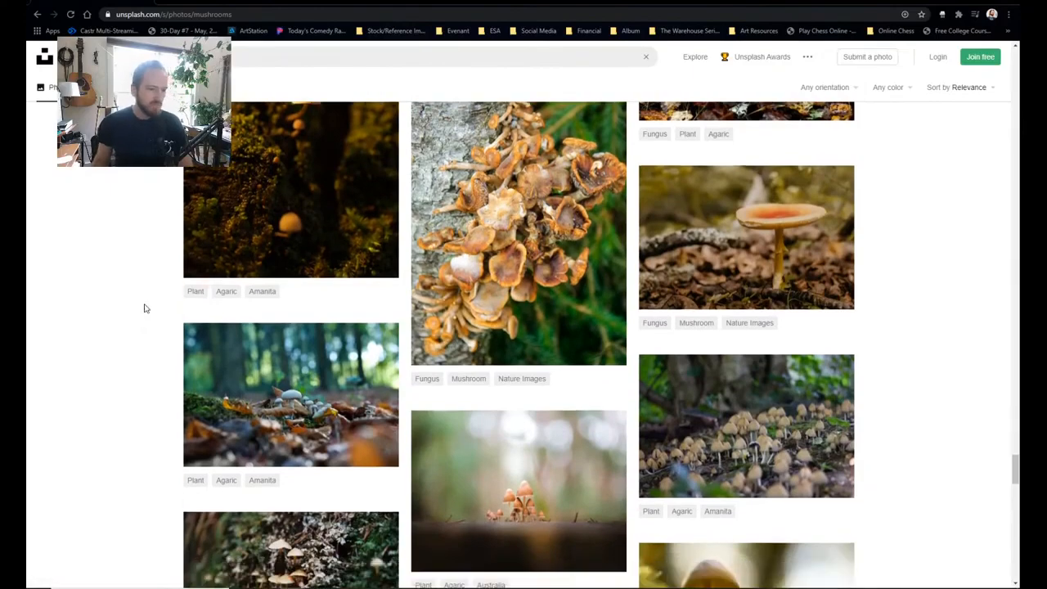
{"action": "scroll", "coordinate": [145, 327], "scroll_direction": "down", "scroll_amount": 1}
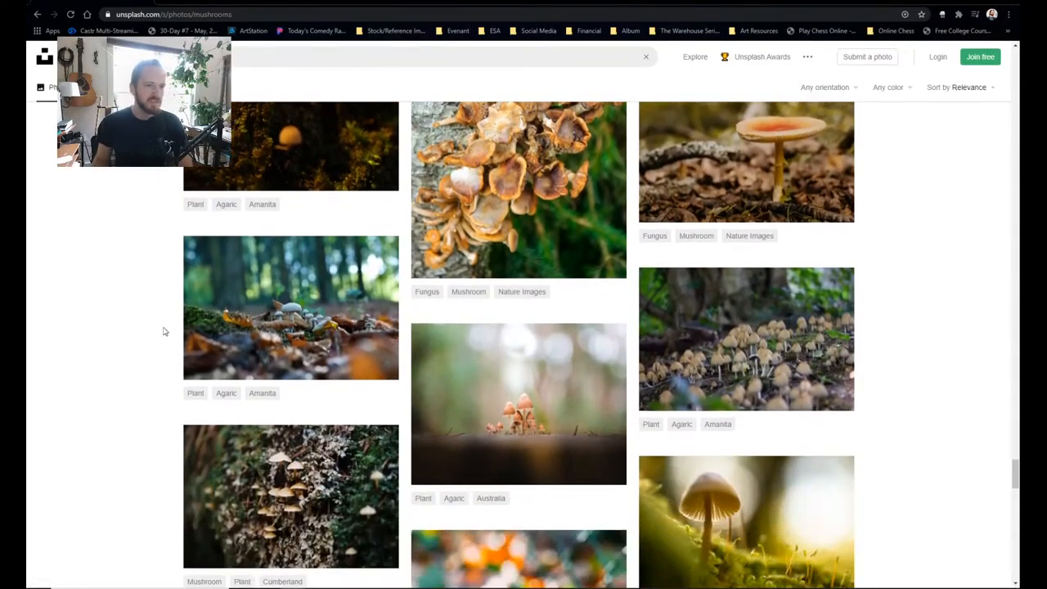
{"action": "scroll", "coordinate": [149, 300], "scroll_direction": "down", "scroll_amount": 3}
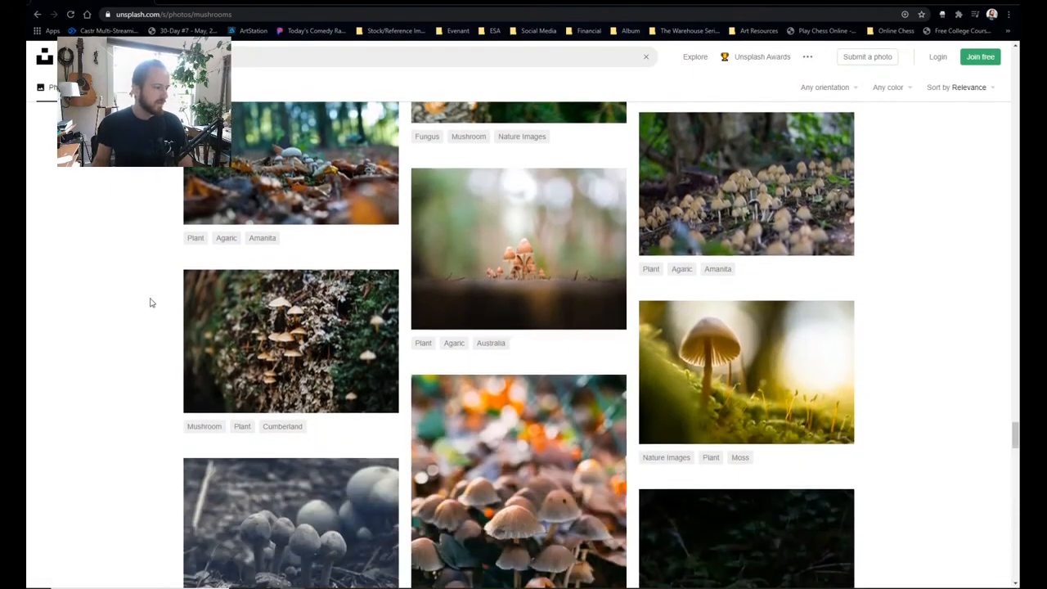
{"action": "scroll", "coordinate": [439, 367], "scroll_direction": "down", "scroll_amount": 4}
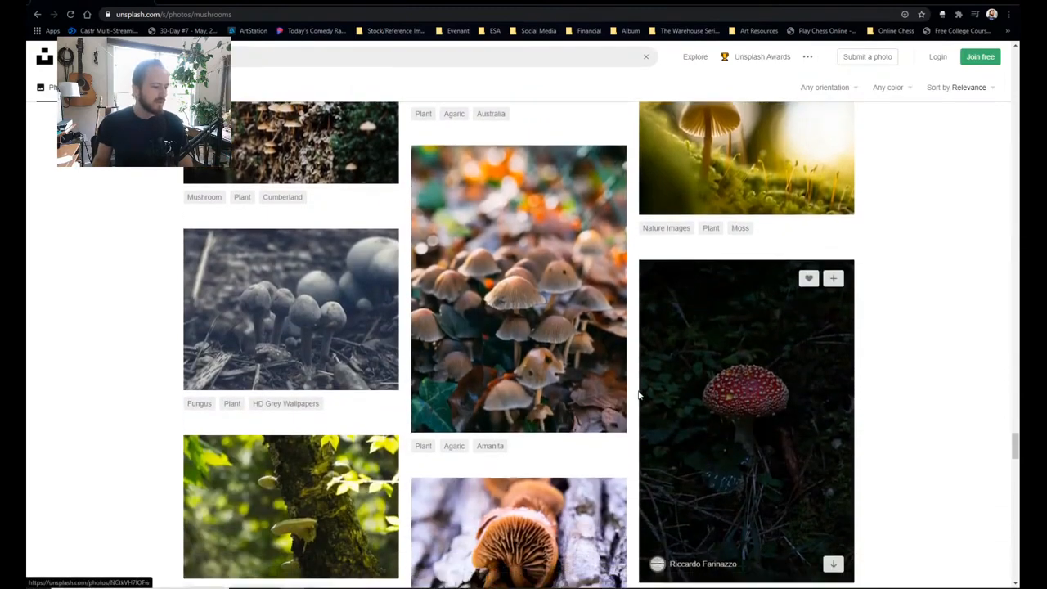
{"action": "scroll", "coordinate": [437, 352], "scroll_direction": "down", "scroll_amount": 2}
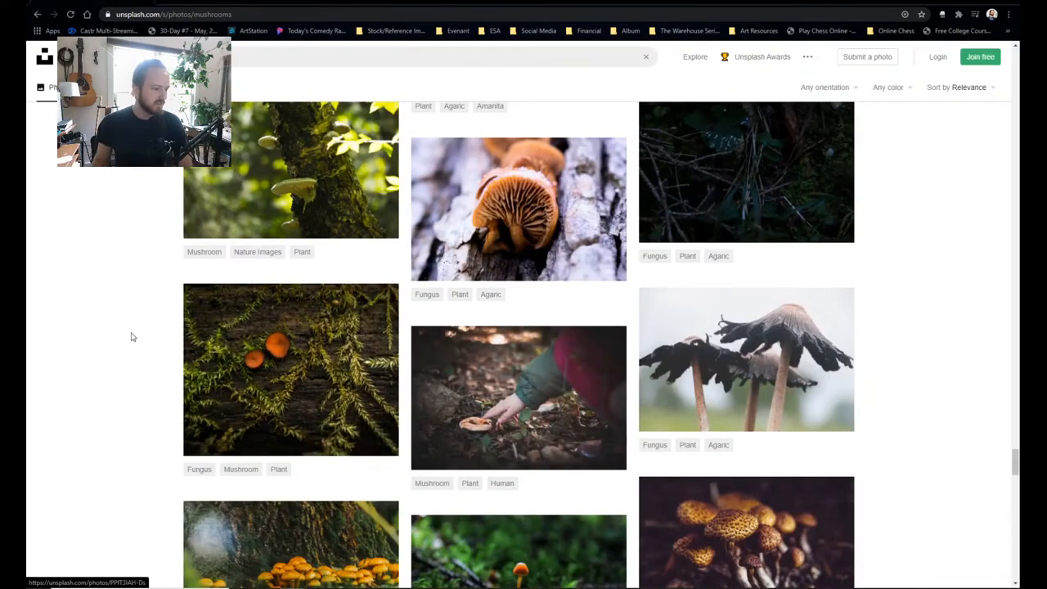
{"action": "scroll", "coordinate": [131, 335], "scroll_direction": "down", "scroll_amount": 3}
{"action": "scroll", "coordinate": [131, 336], "scroll_direction": "down", "scroll_amount": 4}
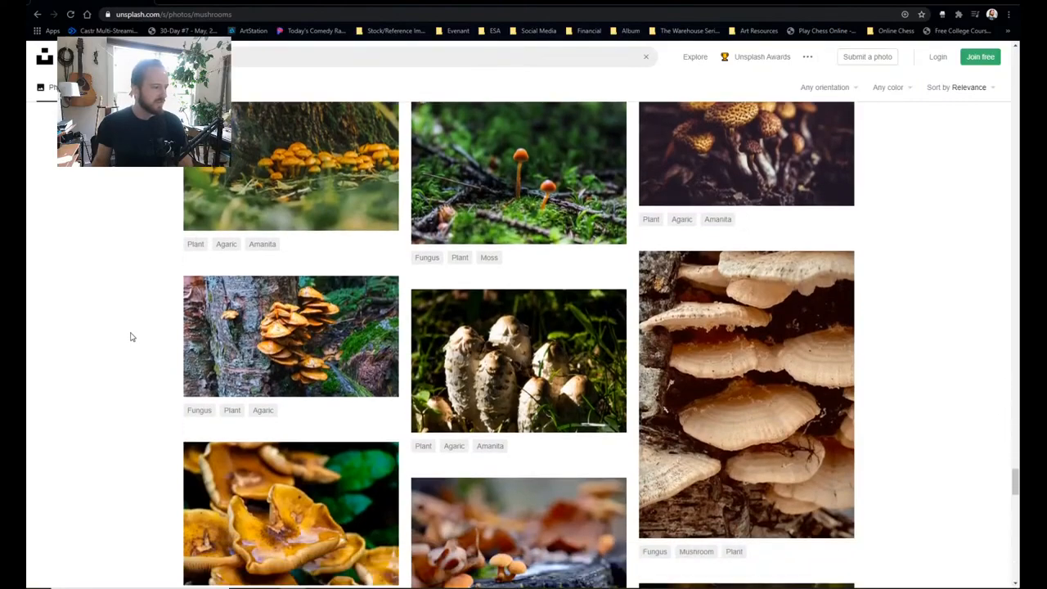
{"action": "scroll", "coordinate": [131, 337], "scroll_direction": "down", "scroll_amount": 3}
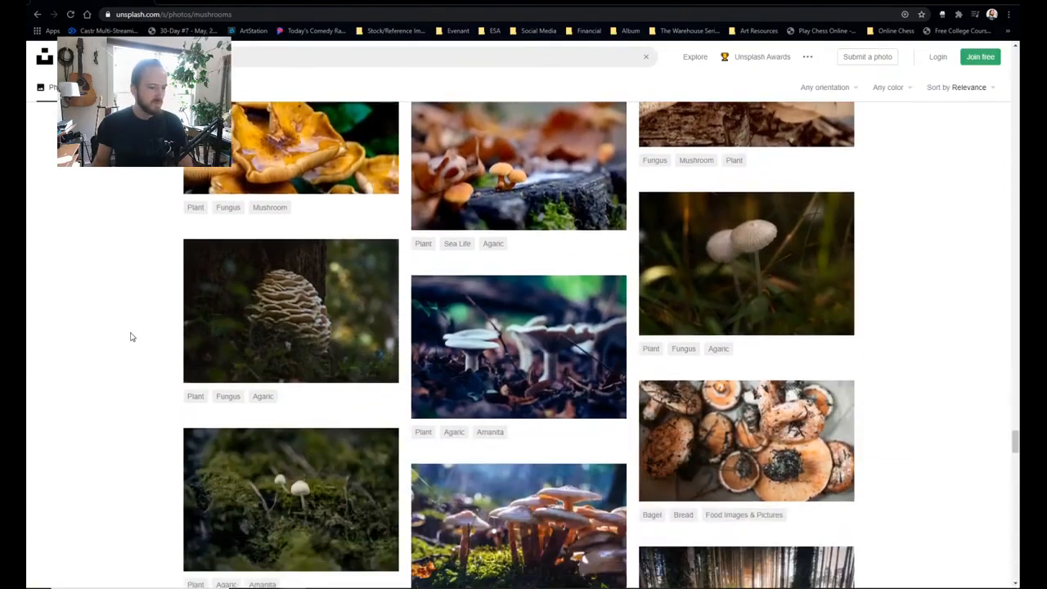
{"action": "scroll", "coordinate": [134, 355], "scroll_direction": "down", "scroll_amount": 1}
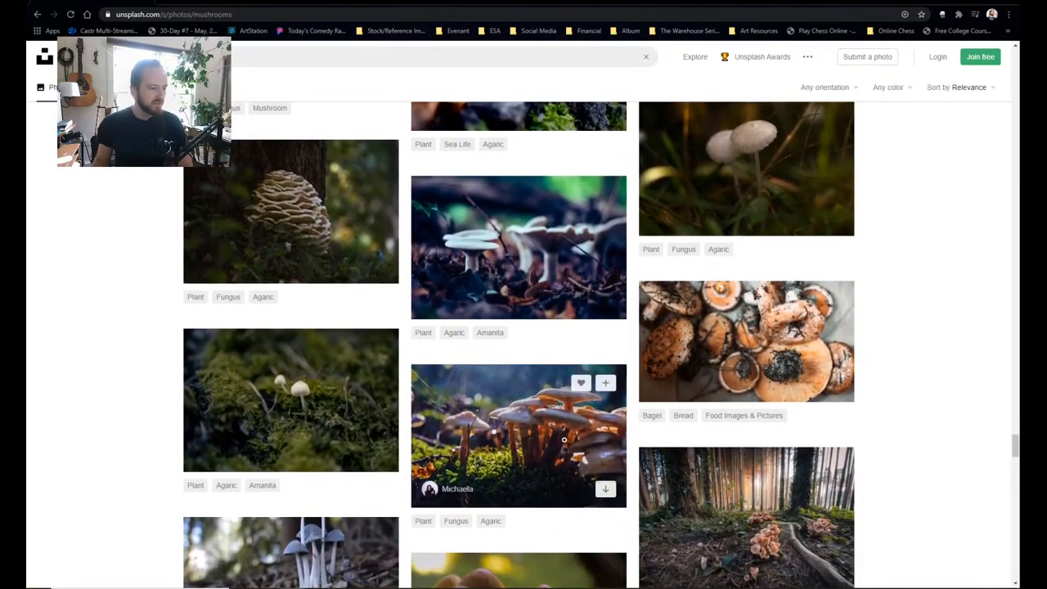
Step: Open the photo of sunlit mushrooms clustered on green moss and start its free download
{"action": "left_click", "coordinate": [583, 436]}
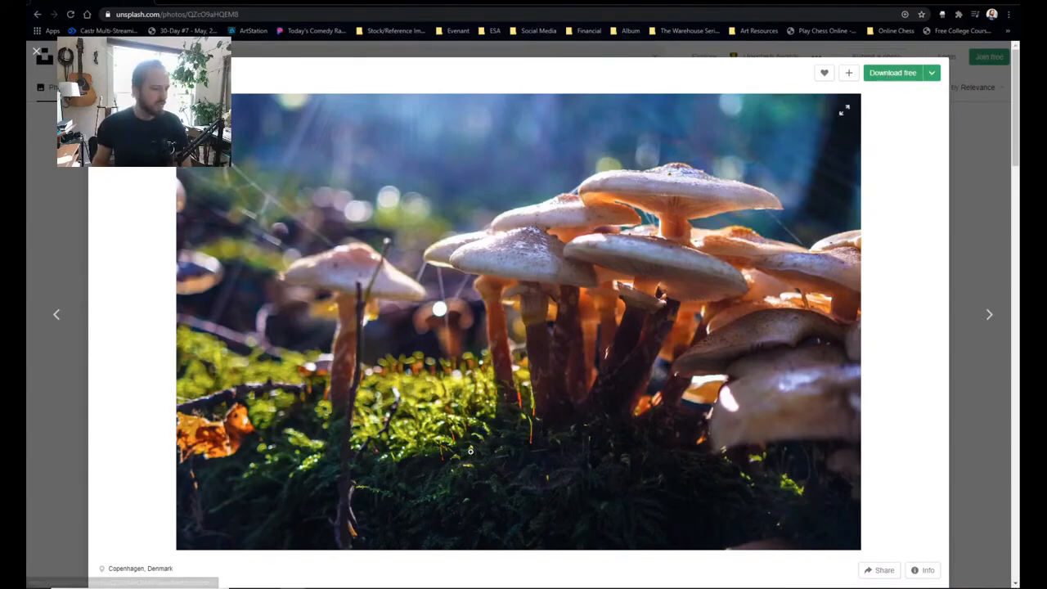
{"action": "left_click", "coordinate": [895, 75]}
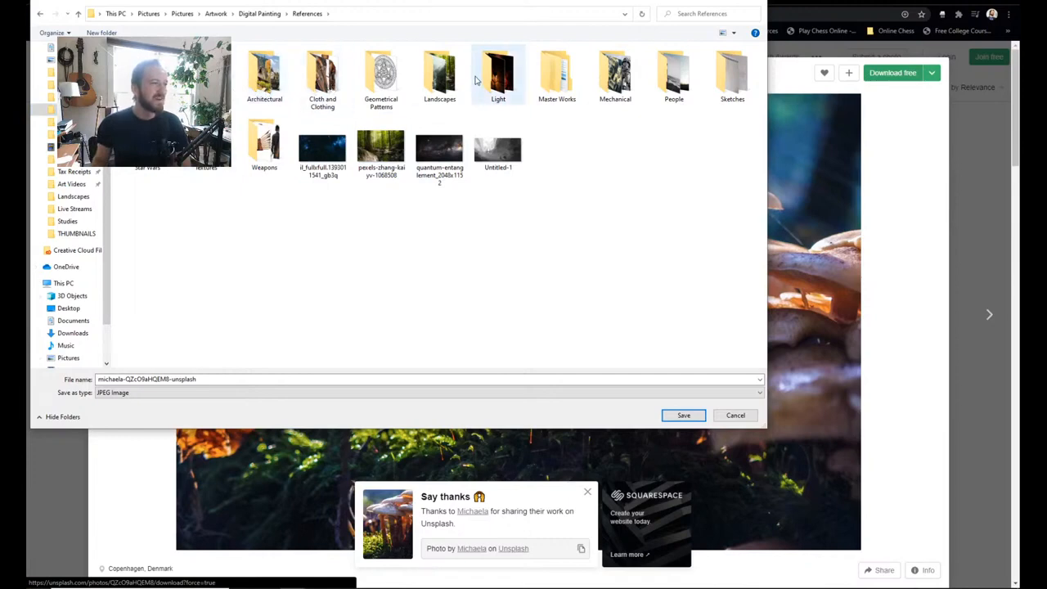
{"action": "left_click", "coordinate": [227, 152]}
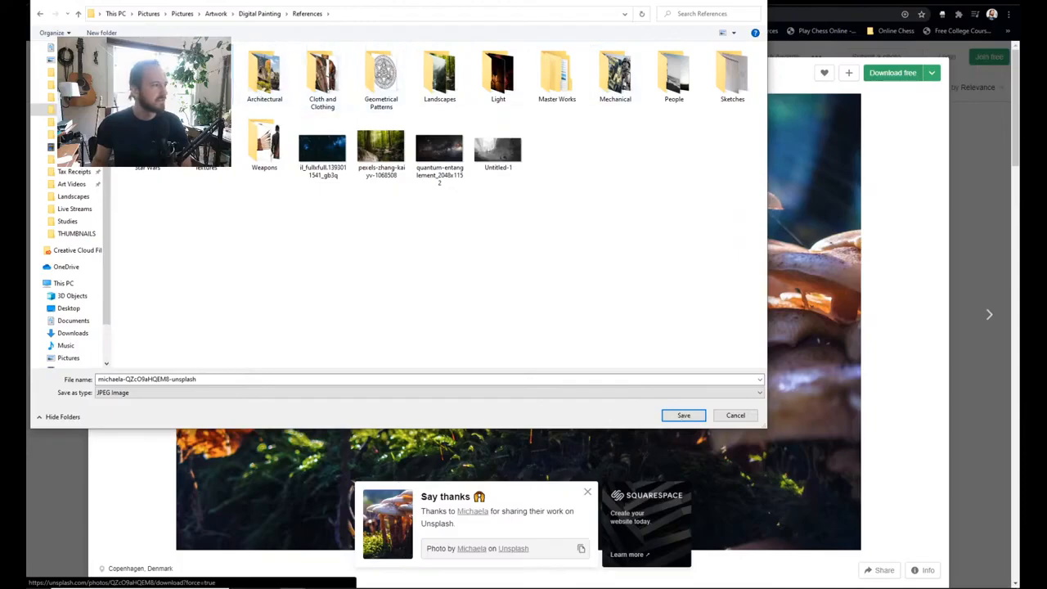
{"action": "double_click", "coordinate": [148, 73]}
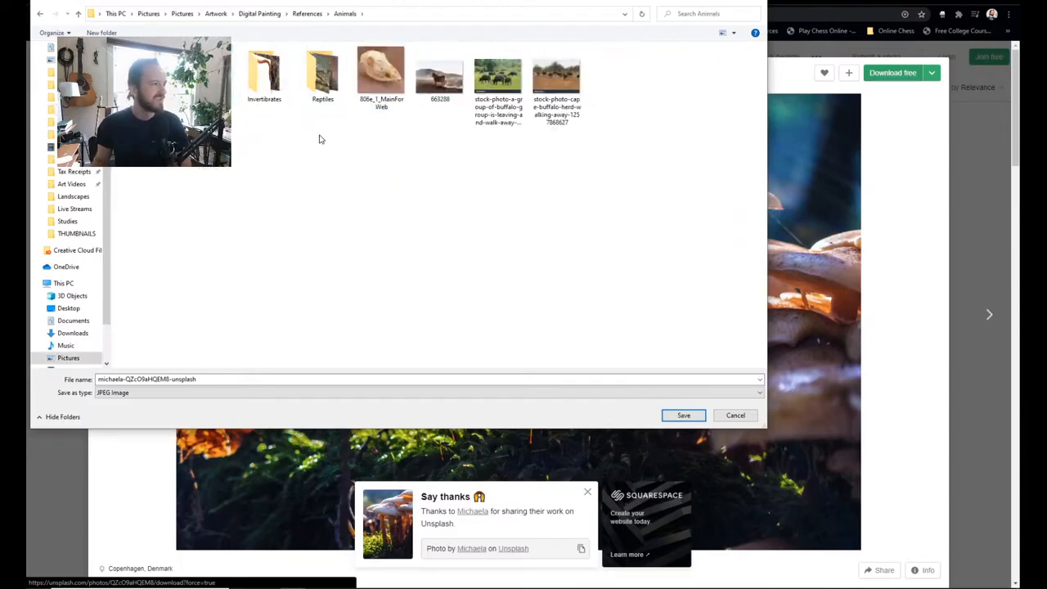
{"action": "left_click", "coordinate": [306, 14]}
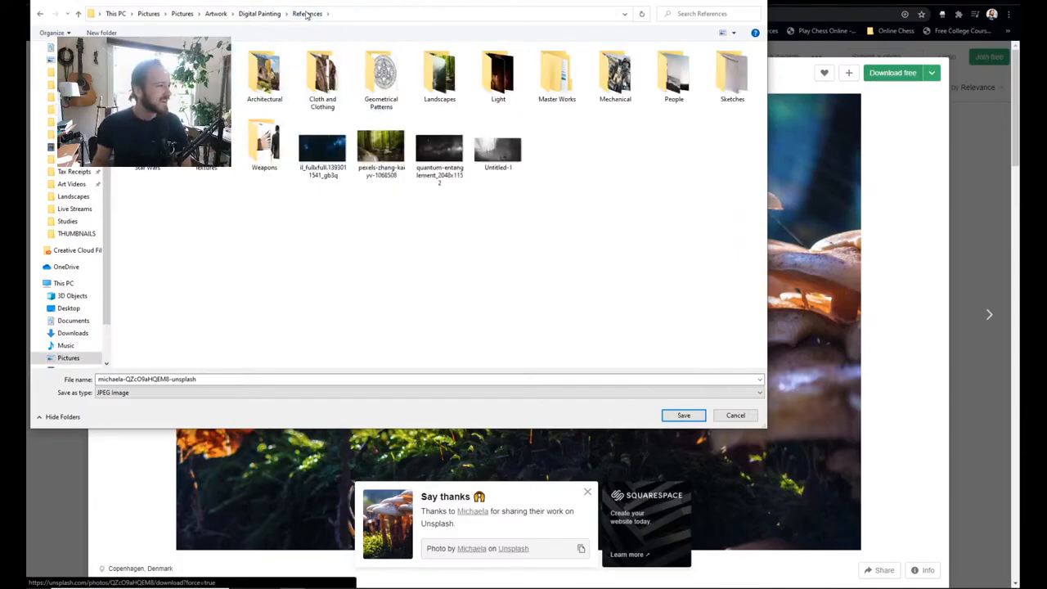
{"action": "double_click", "coordinate": [206, 168]}
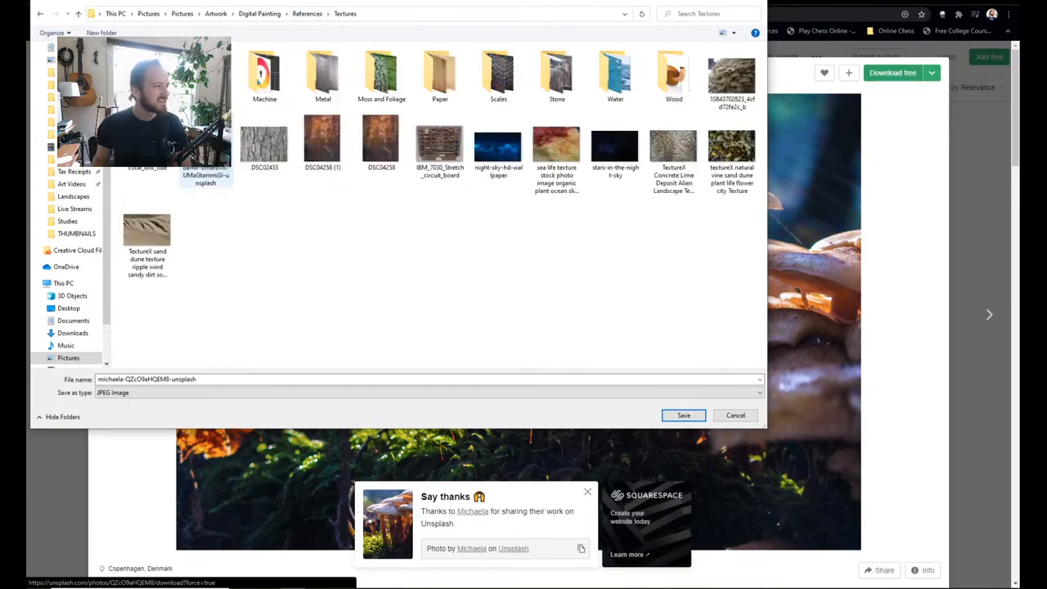
{"action": "left_click", "coordinate": [732, 77]}
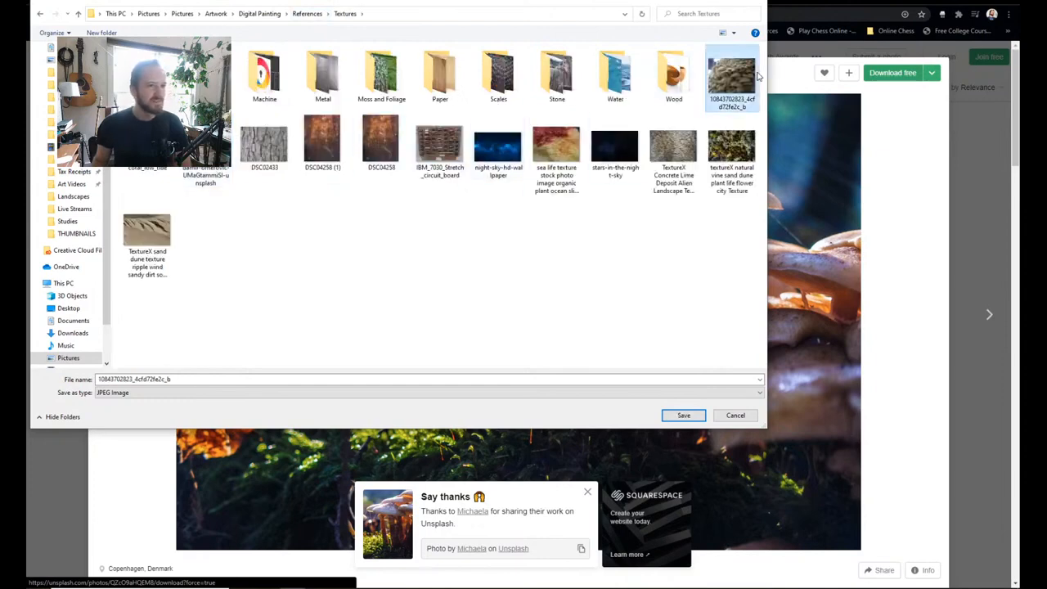
{"action": "key", "text": "BackSpace"}
{"action": "right_click", "coordinate": [374, 225]}
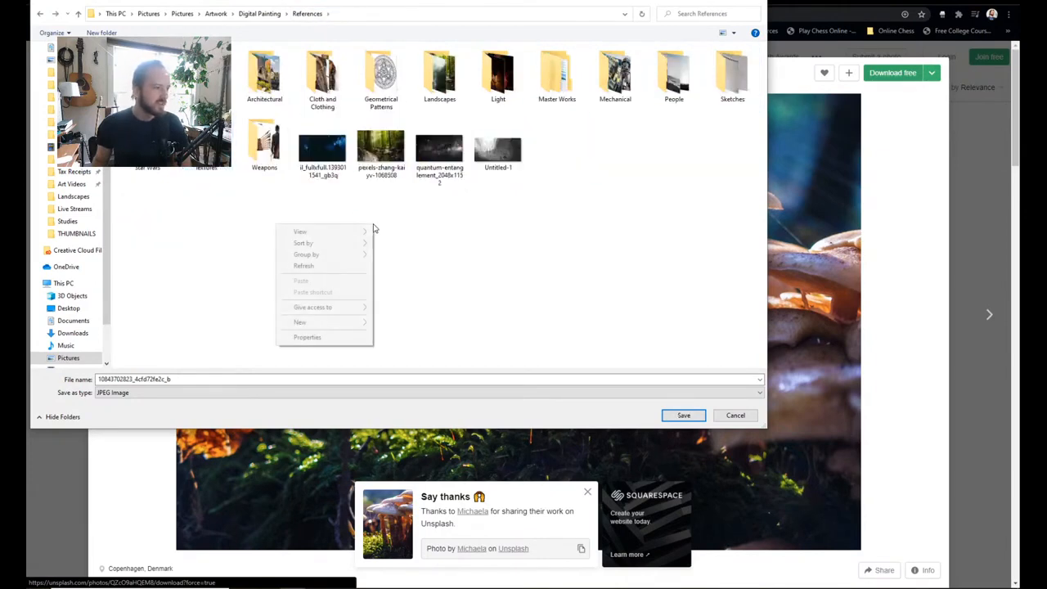
{"action": "left_click", "coordinate": [378, 195]}
{"action": "left_click", "coordinate": [683, 415]}
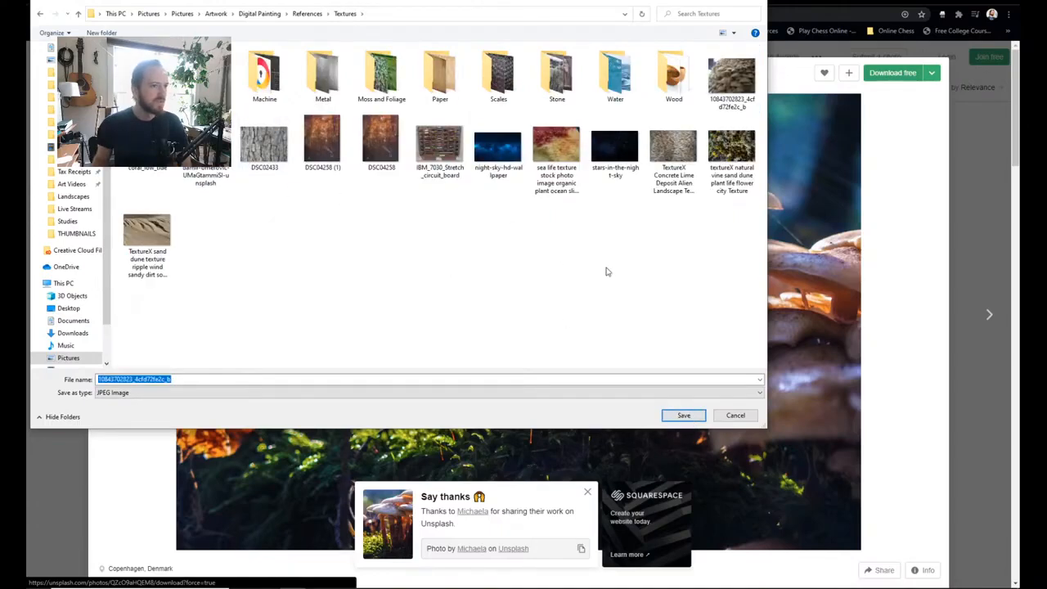
{"action": "left_click", "coordinate": [307, 14]}
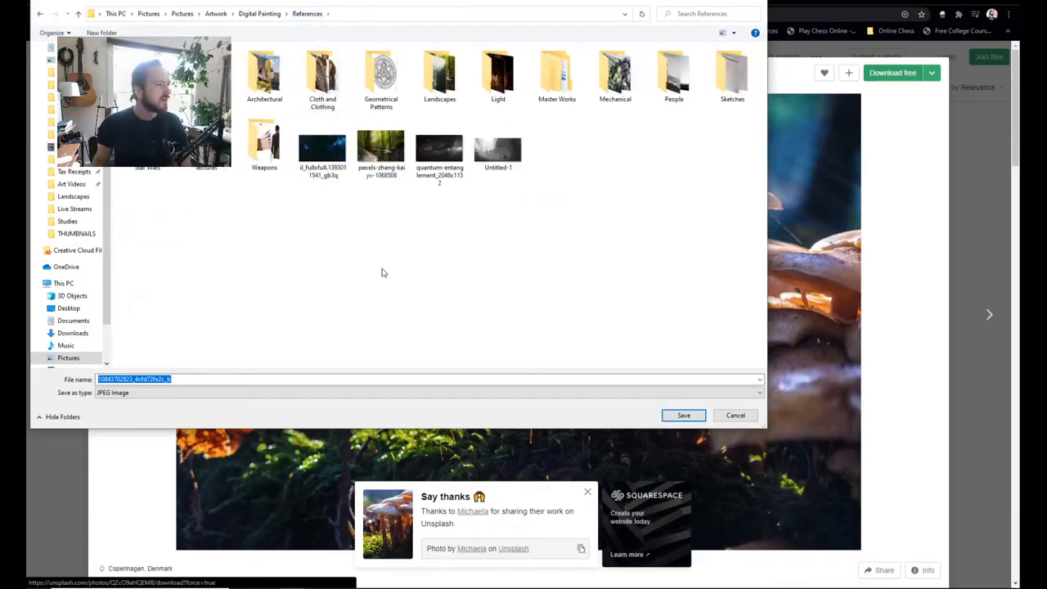
{"action": "left_click", "coordinate": [683, 415]}
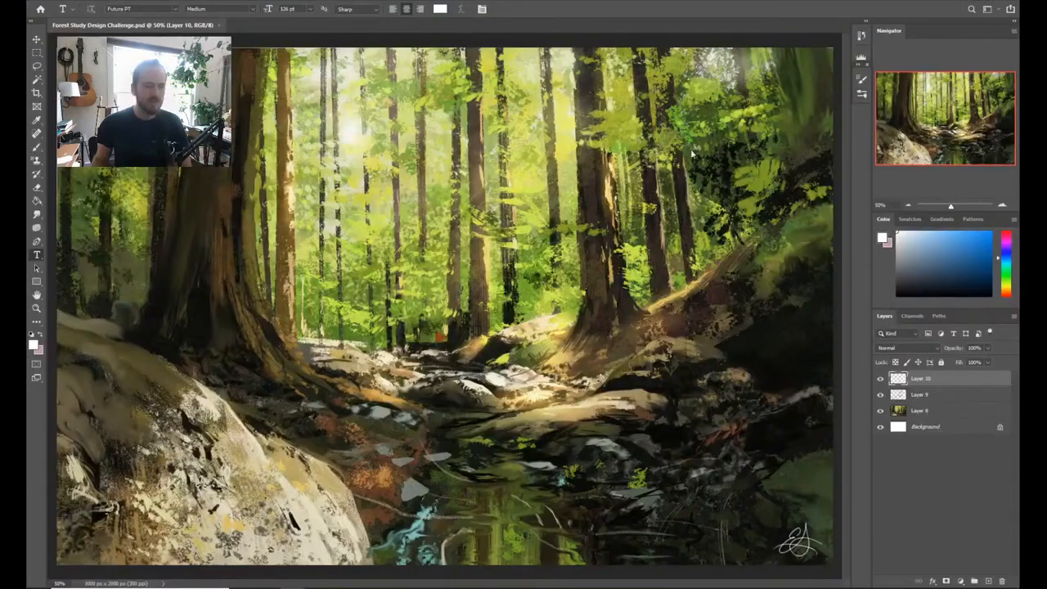
Step: Open the downloaded mushroom JPEG as its own Photoshop document and move it out of the main window
{"action": "left_click", "coordinate": [348, 553]}
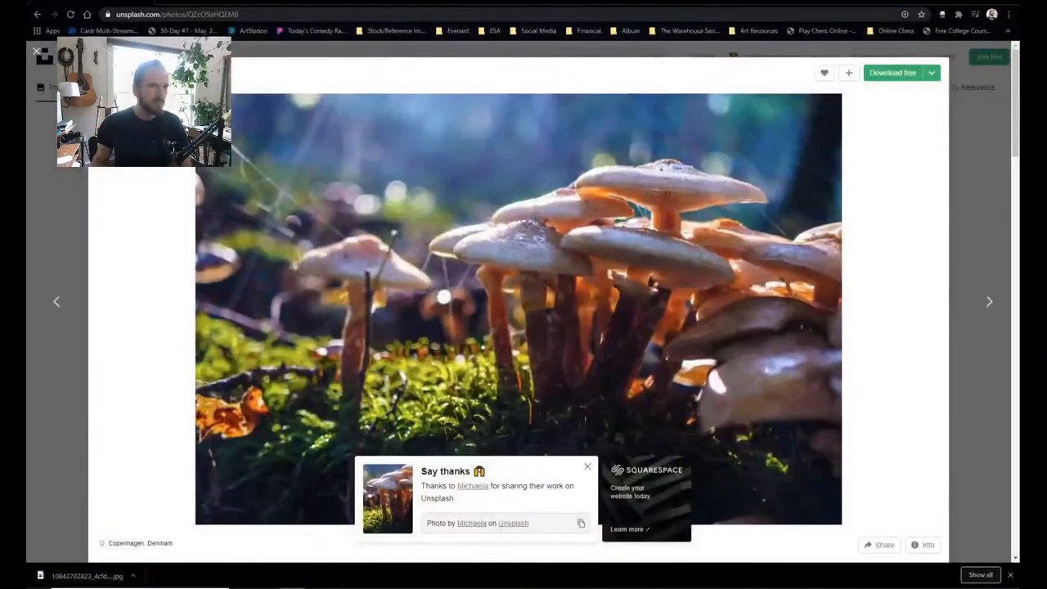
{"action": "left_click_drag", "start_coordinate": [523, 8], "coordinate": [1046, 214]}
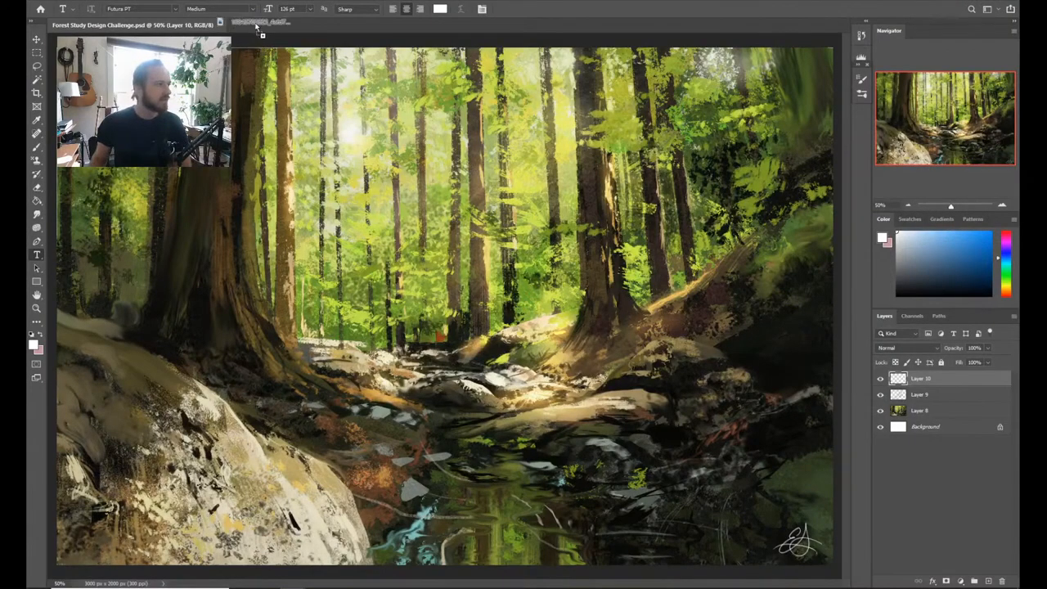
{"action": "left_click_drag", "start_coordinate": [255, 26], "coordinate": [257, 25]}
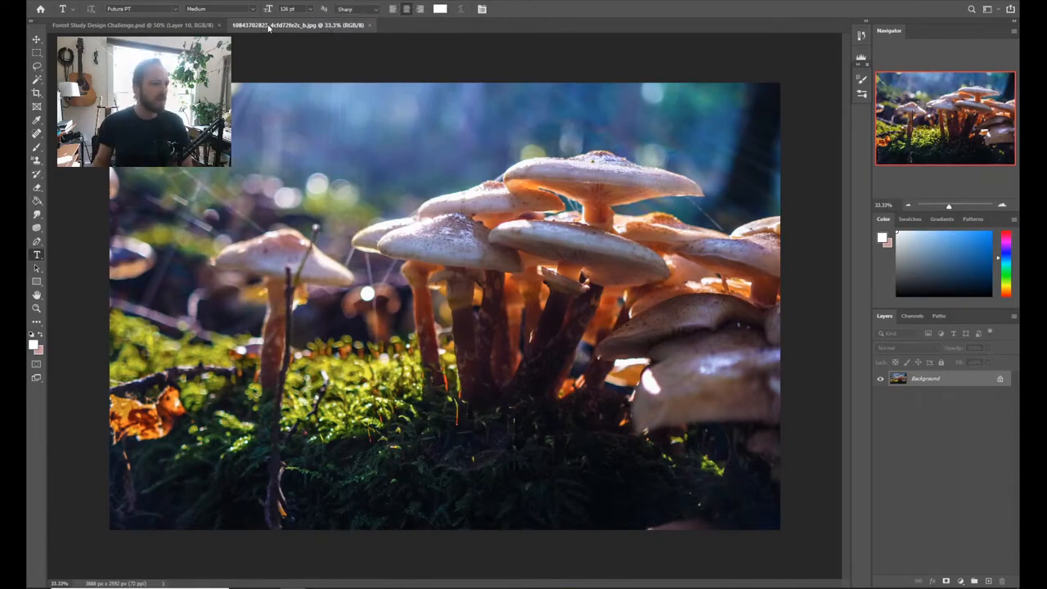
{"action": "left_click_drag", "start_coordinate": [275, 26], "coordinate": [1046, 63]}
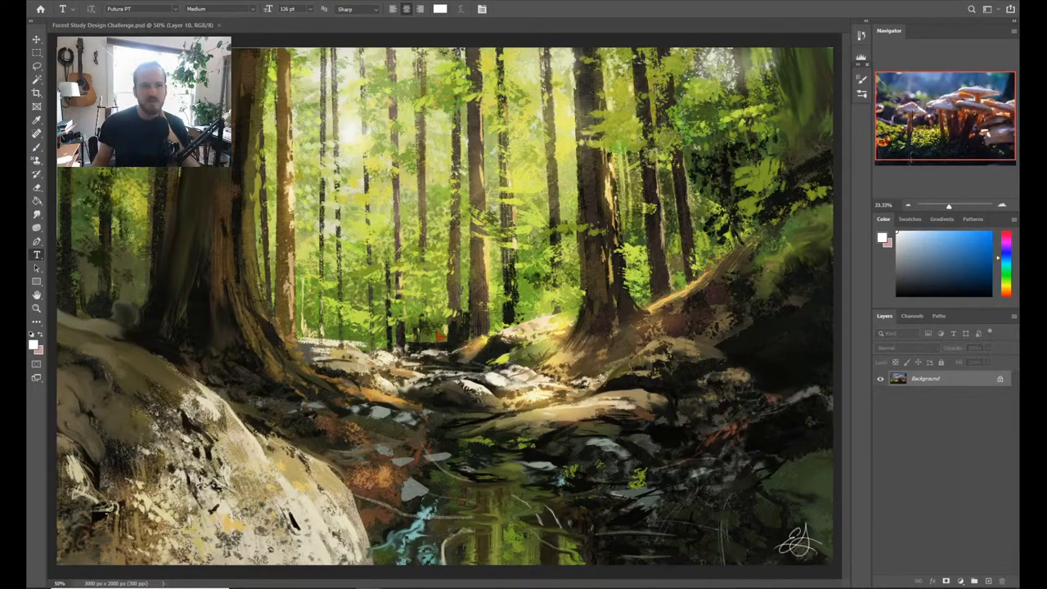
Step: Start a new document from the custom 2000 x 3000 px at 300 ppi preset and review the other recent sizes
{"action": "left_click", "coordinate": [48, 0]}
{"action": "left_click", "coordinate": [58, 4]}
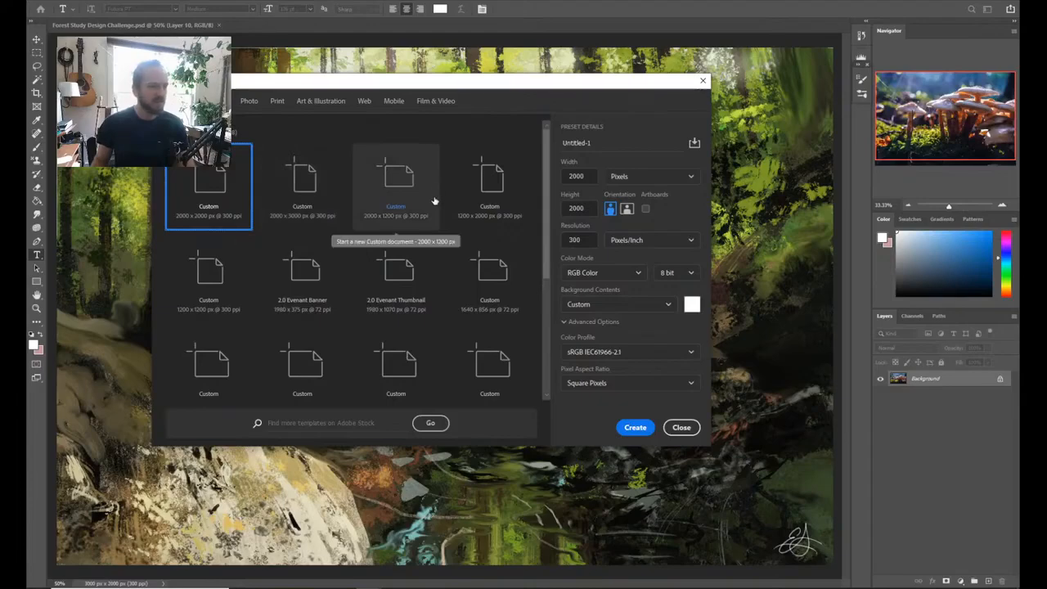
{"action": "left_click", "coordinate": [306, 180]}
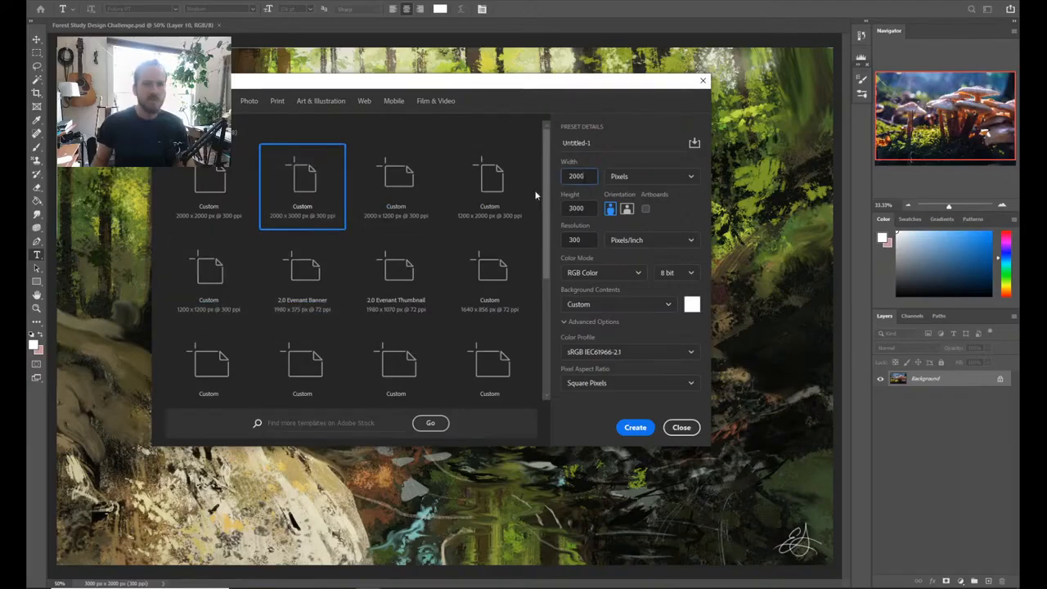
{"action": "scroll", "coordinate": [303, 296], "scroll_direction": "down", "scroll_amount": 1}
{"action": "scroll", "coordinate": [307, 302], "scroll_direction": "up", "scroll_amount": 1}
{"action": "scroll", "coordinate": [315, 319], "scroll_direction": "down", "scroll_amount": 2}
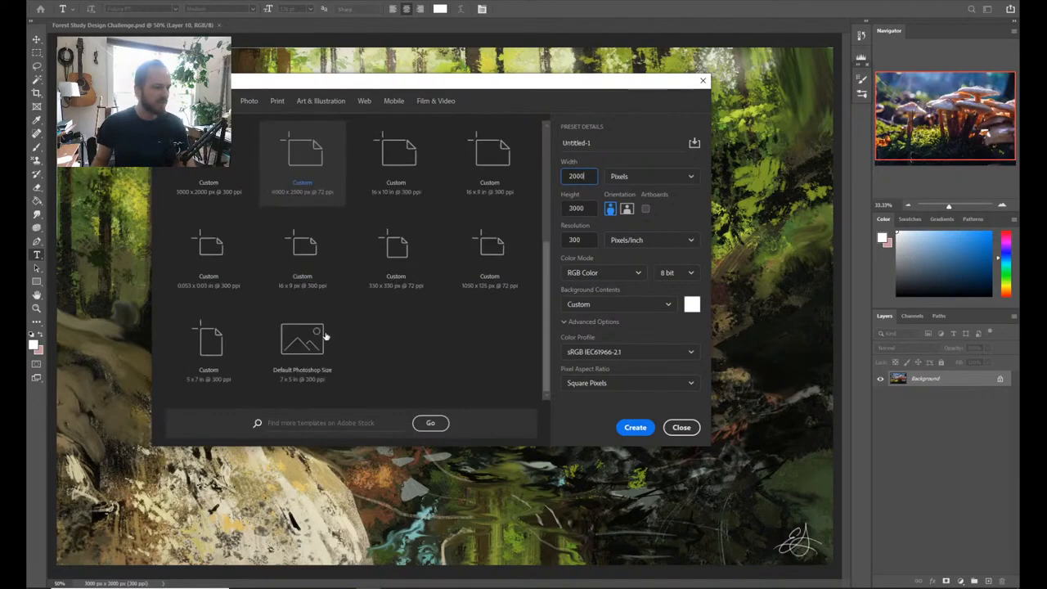
{"action": "scroll", "coordinate": [324, 334], "scroll_direction": "up", "scroll_amount": 2}
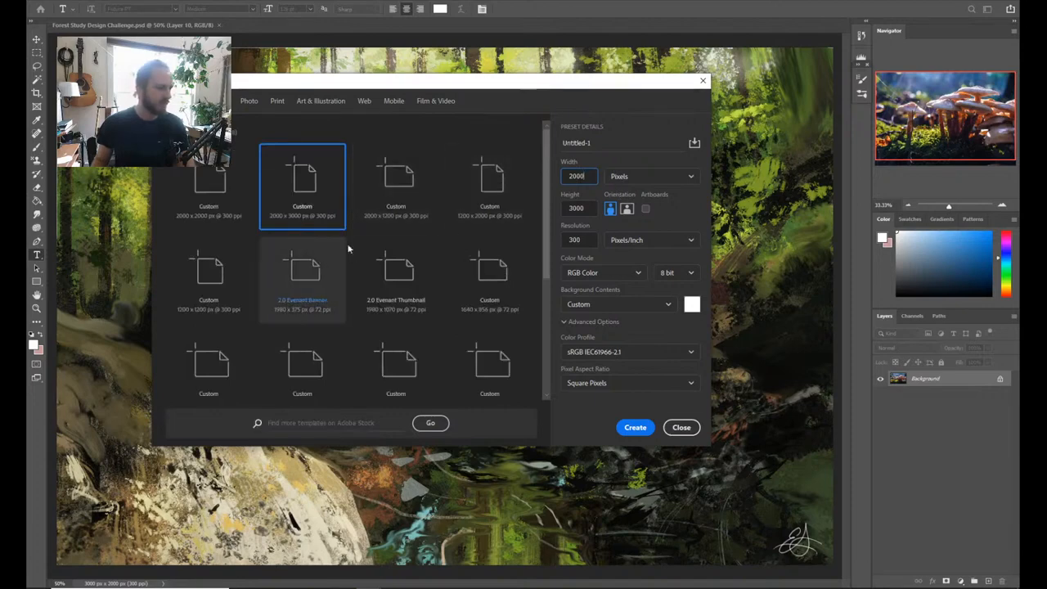
Step: Switch the new document's units to inches and set its width to 16, keeping height 10 and resolution 300 pixels/inch
{"action": "left_click", "coordinate": [625, 176]}
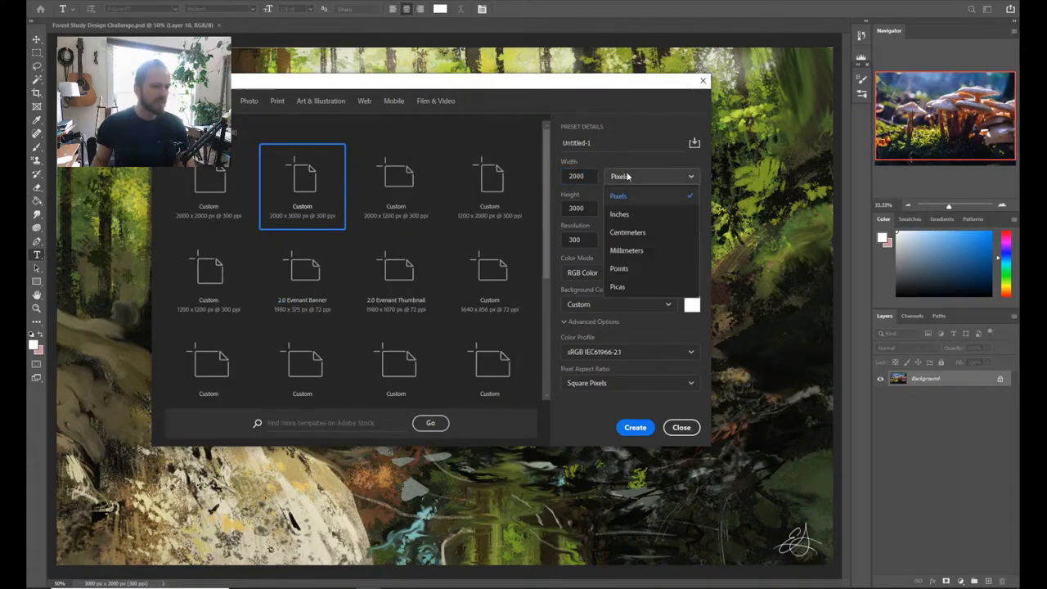
{"action": "left_click", "coordinate": [619, 215]}
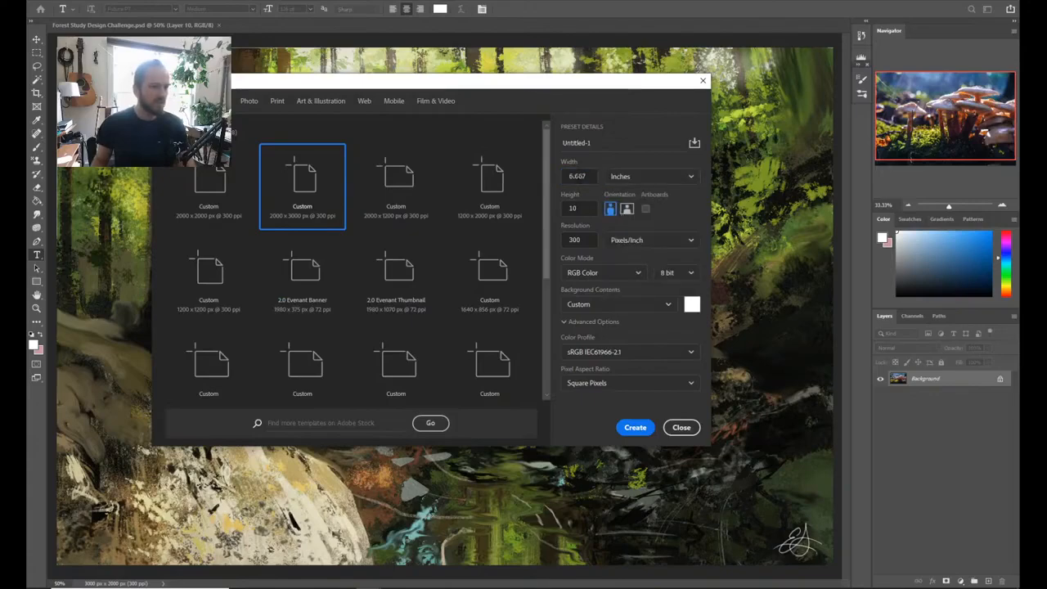
{"action": "left_click", "coordinate": [576, 176]}
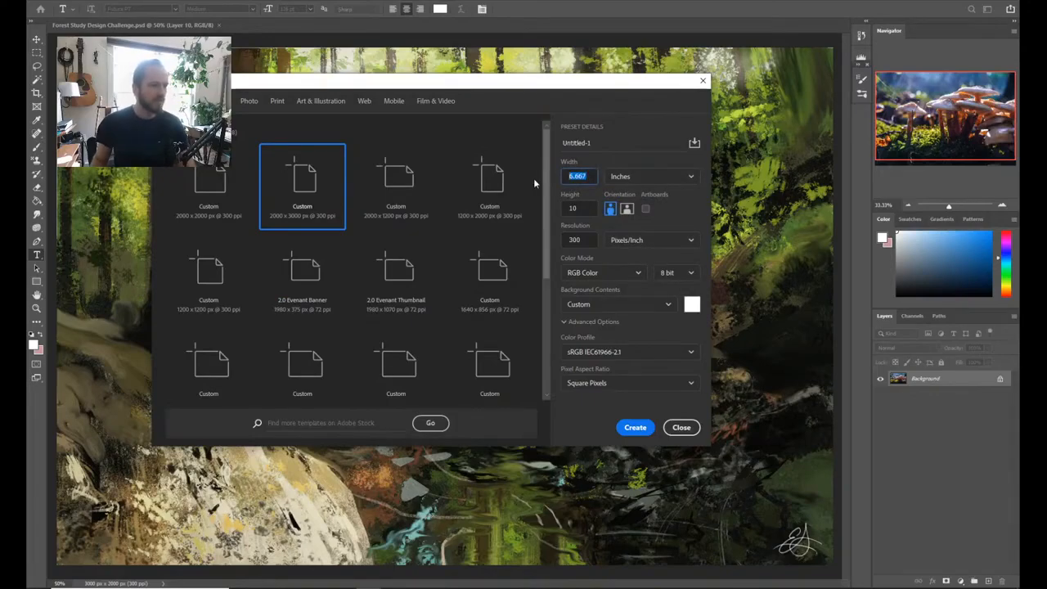
{"action": "type", "text": "16"}
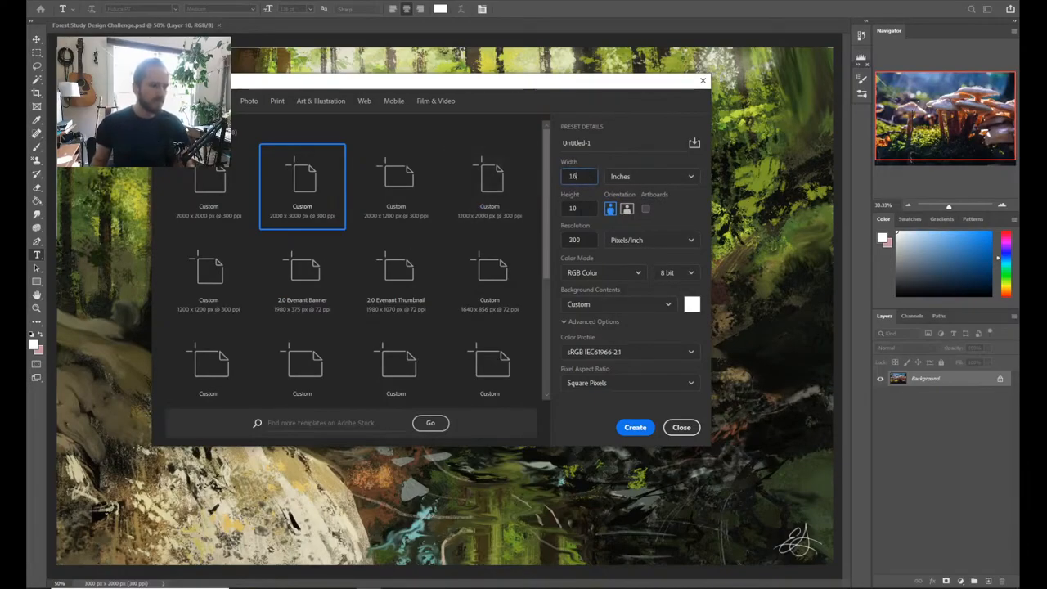
{"action": "key", "text": "Tab"}
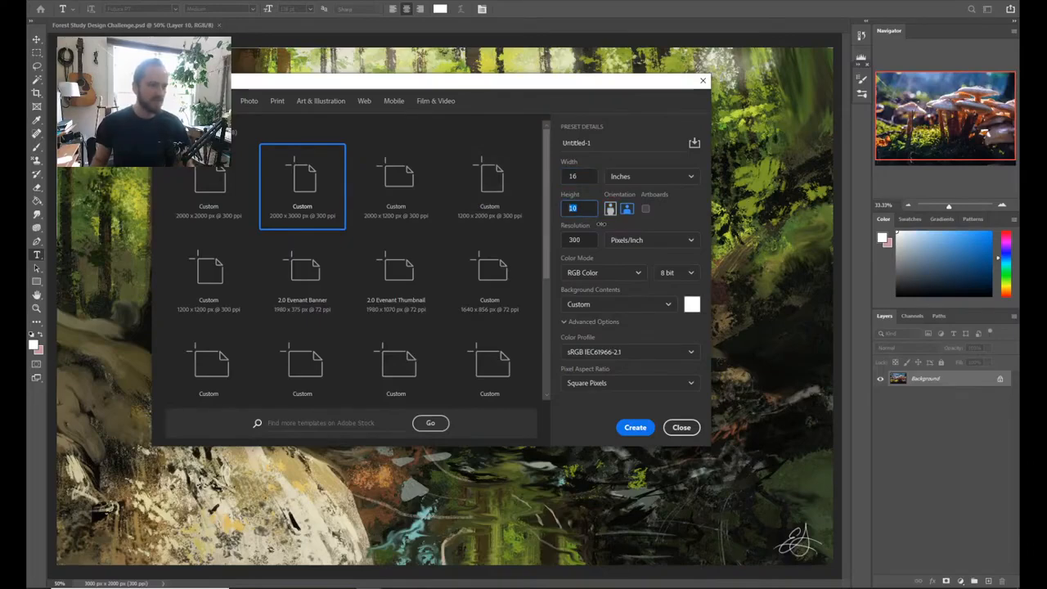
{"action": "key", "text": "Tab"}
{"action": "key", "text": "Tab"}
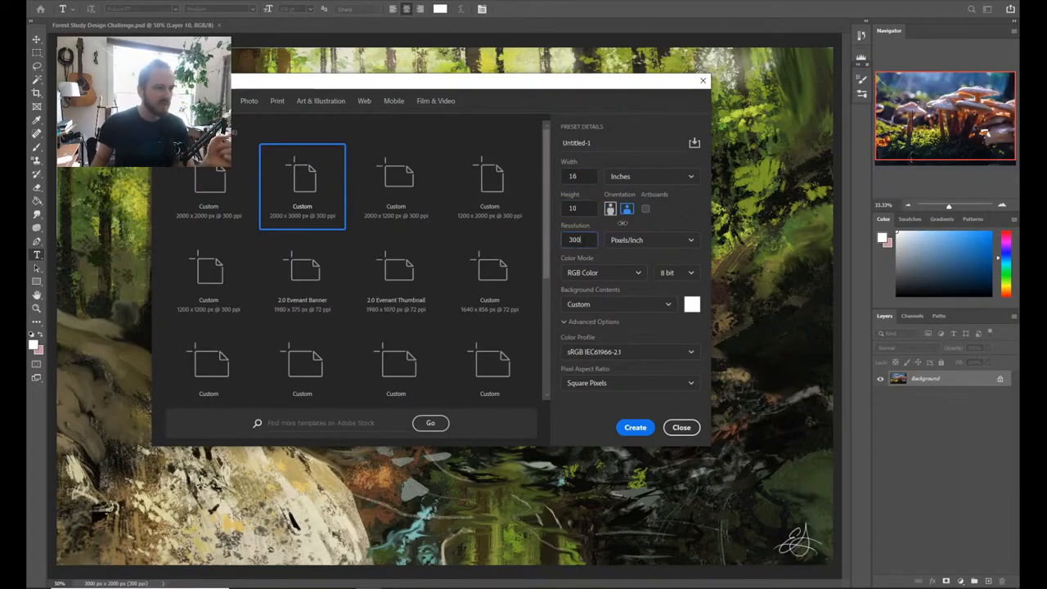
{"action": "left_click", "coordinate": [628, 427]}
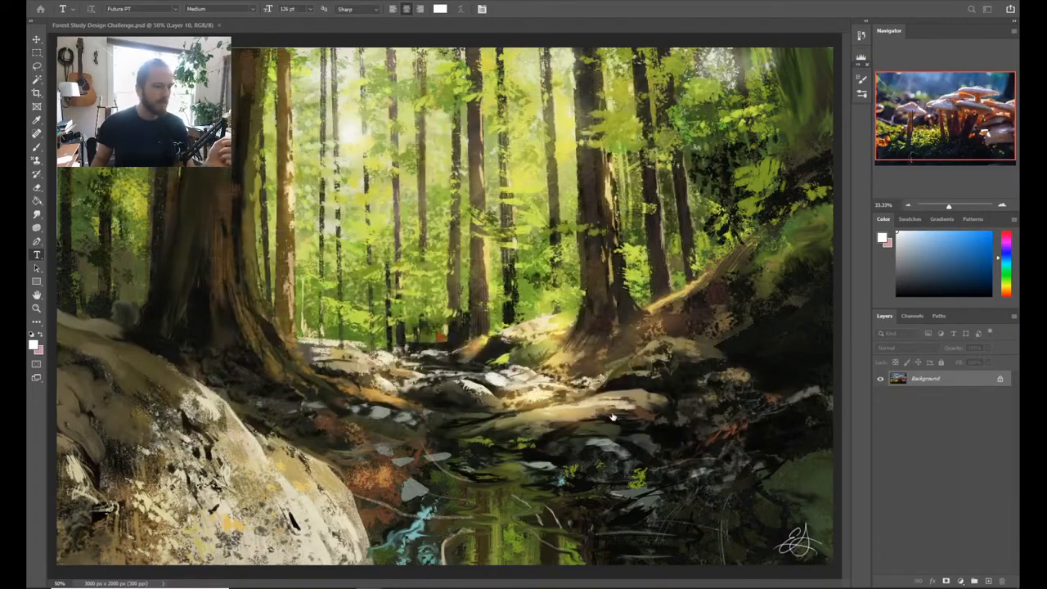
{"action": "right_click", "coordinate": [630, 430]}
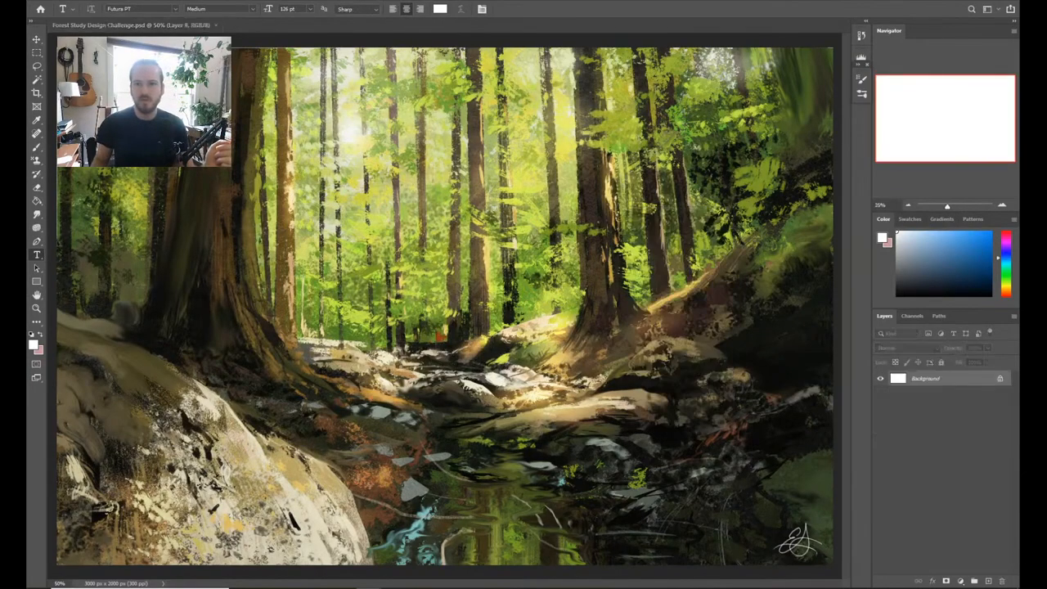
{"action": "left_click_drag", "start_coordinate": [1046, 327], "coordinate": [292, 128]}
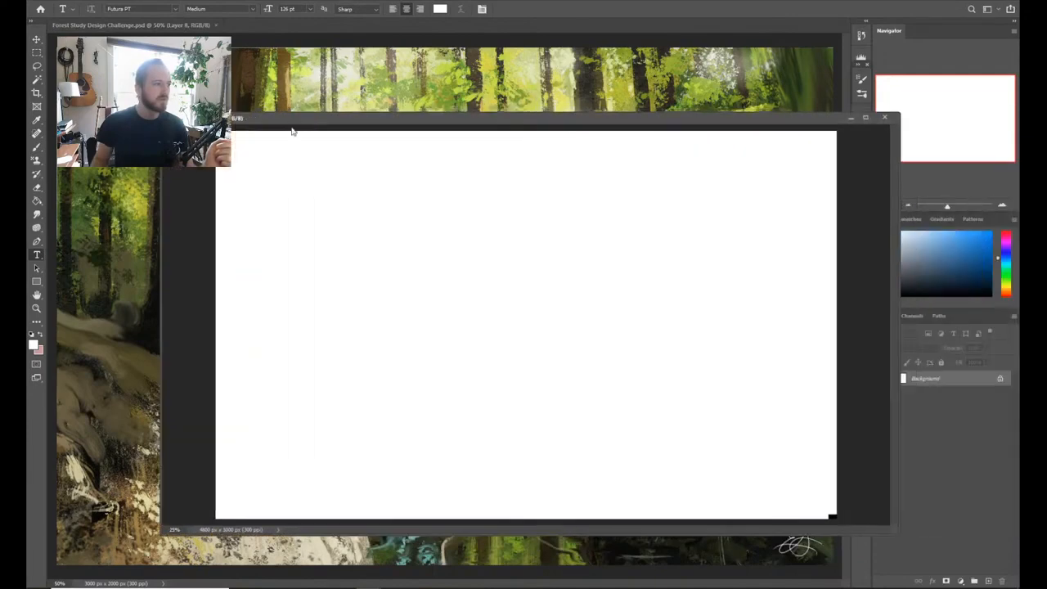
{"action": "left_click_drag", "start_coordinate": [483, 307], "coordinate": [448, 298]}
{"action": "key", "text": "z"}
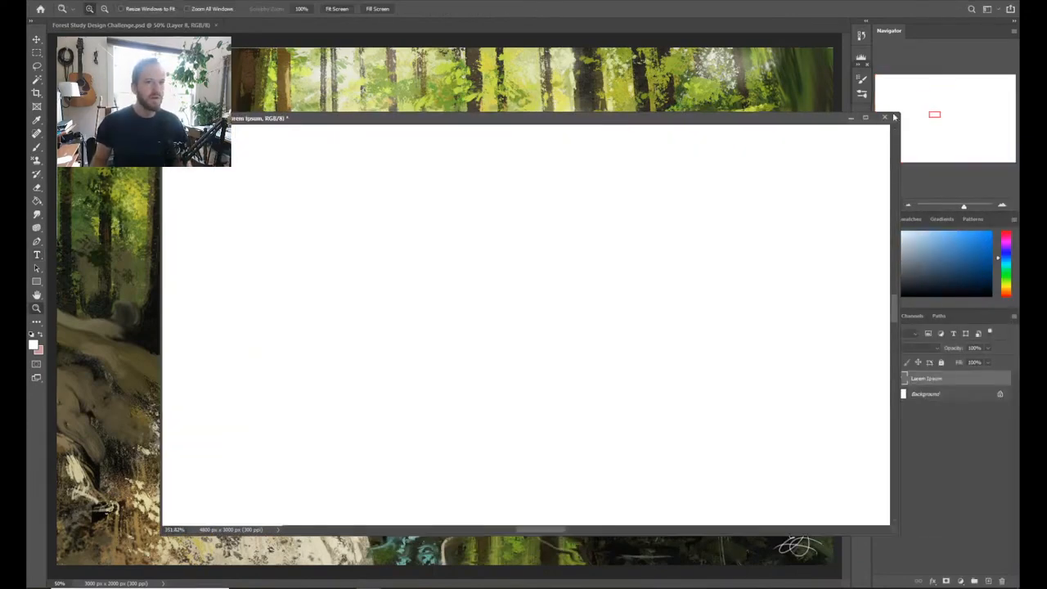
{"action": "left_click", "coordinate": [884, 117]}
{"action": "left_click", "coordinate": [518, 212]}
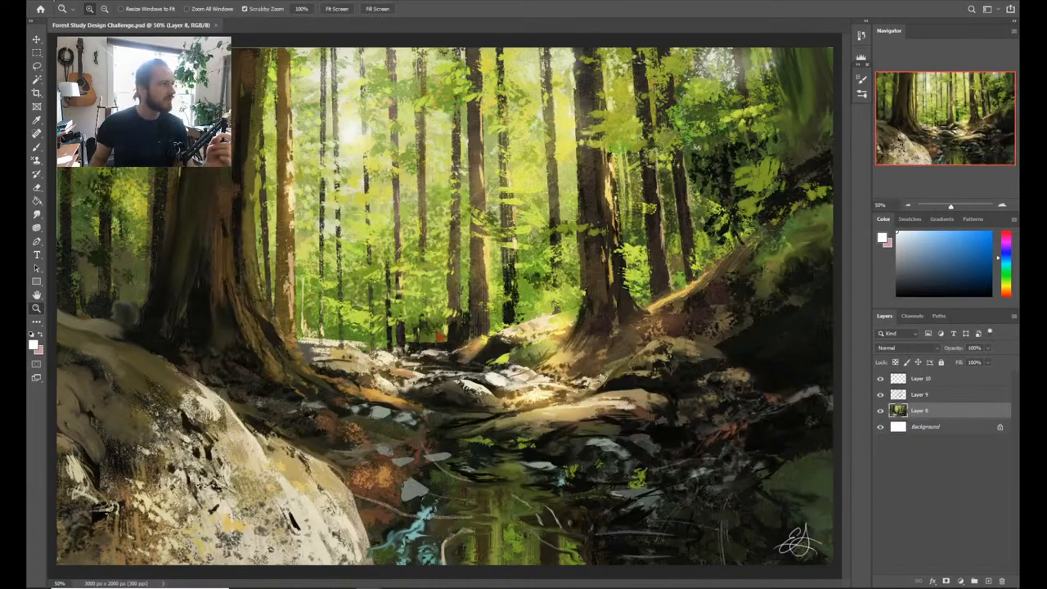
Step: Create a new document from the recent 16 x 10 in at 300 ppi custom preset and display it
{"action": "left_click", "coordinate": [47, 1]}
{"action": "left_click", "coordinate": [56, 5]}
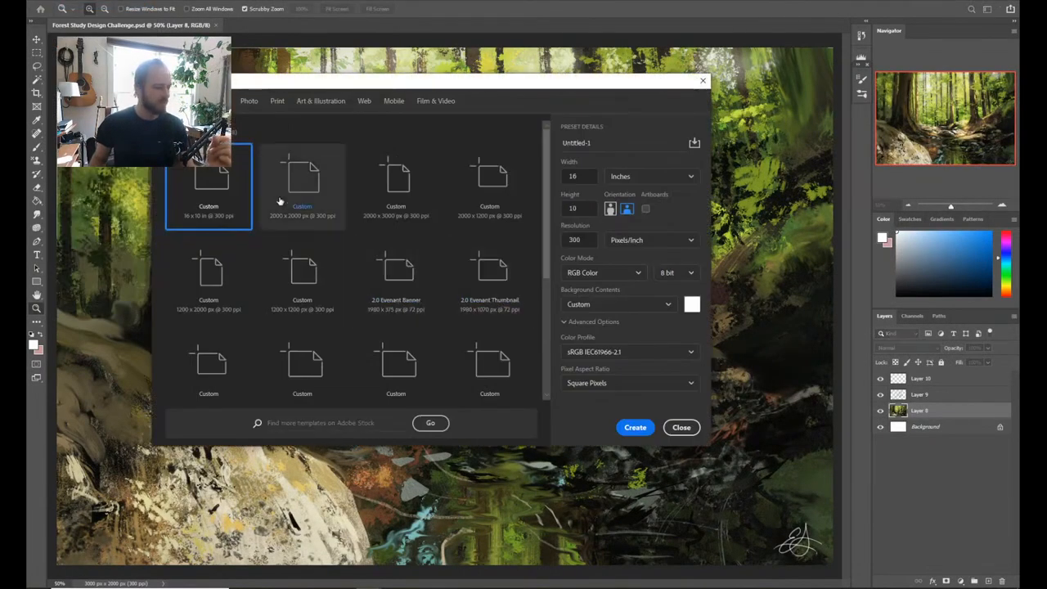
{"action": "left_click", "coordinate": [635, 427]}
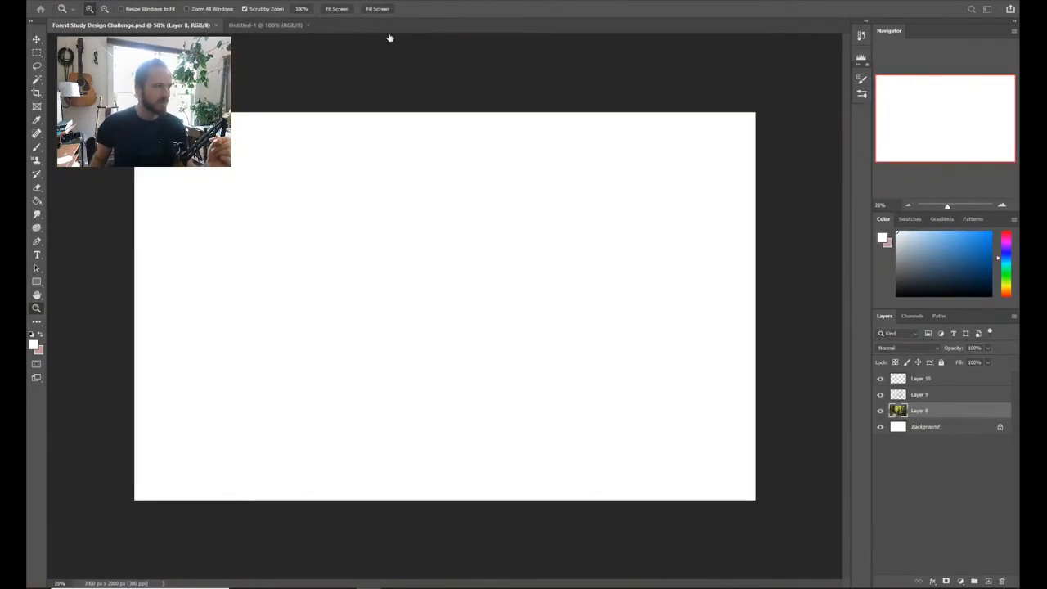
{"action": "left_click", "coordinate": [256, 25]}
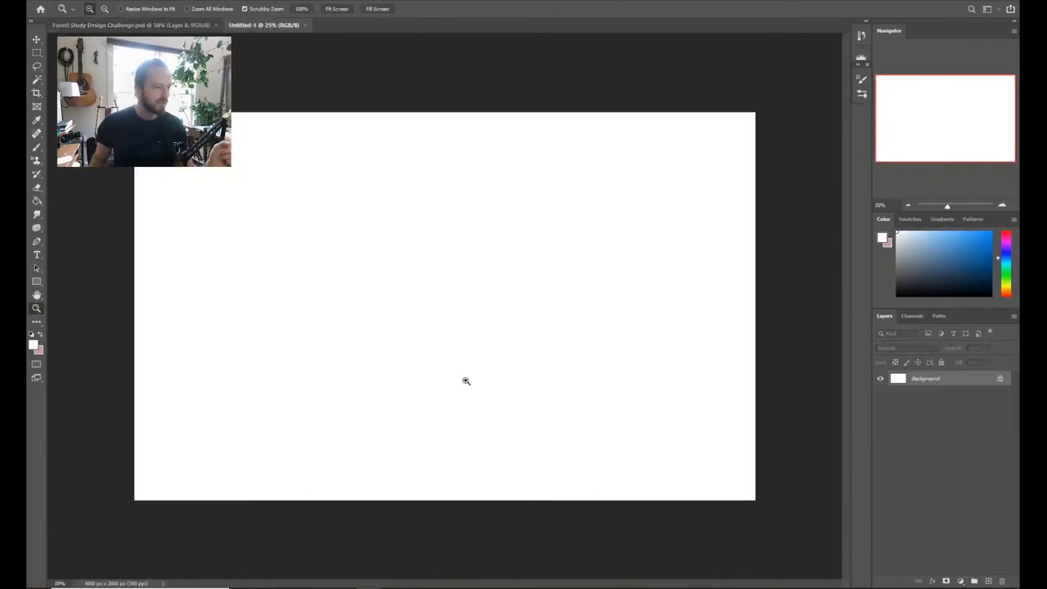
Step: Extend the blank canvas vertically with the Crop tool to a height of about 3195 px, keeping its width
{"action": "left_click_drag", "start_coordinate": [465, 378], "coordinate": [435, 327]}
{"action": "left_click", "coordinate": [434, 327]}
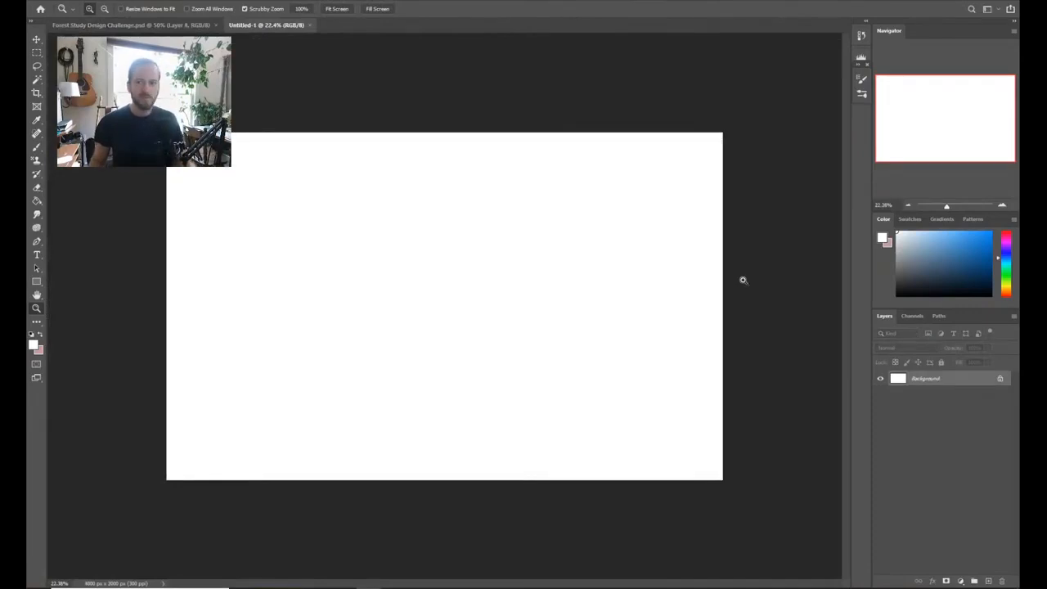
{"action": "left_click", "coordinate": [586, 299]}
{"action": "key", "text": "x"}
{"action": "left_click", "coordinate": [561, 324], "text": "alt"}
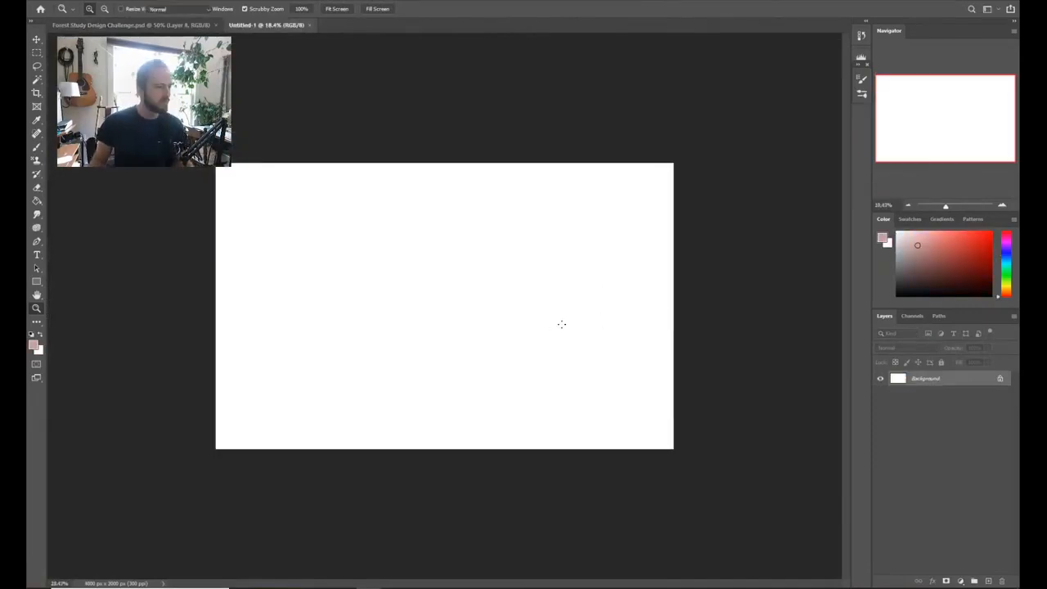
{"action": "key", "text": "c"}
{"action": "left_click_drag", "start_coordinate": [444, 449], "coordinate": [444, 458]}
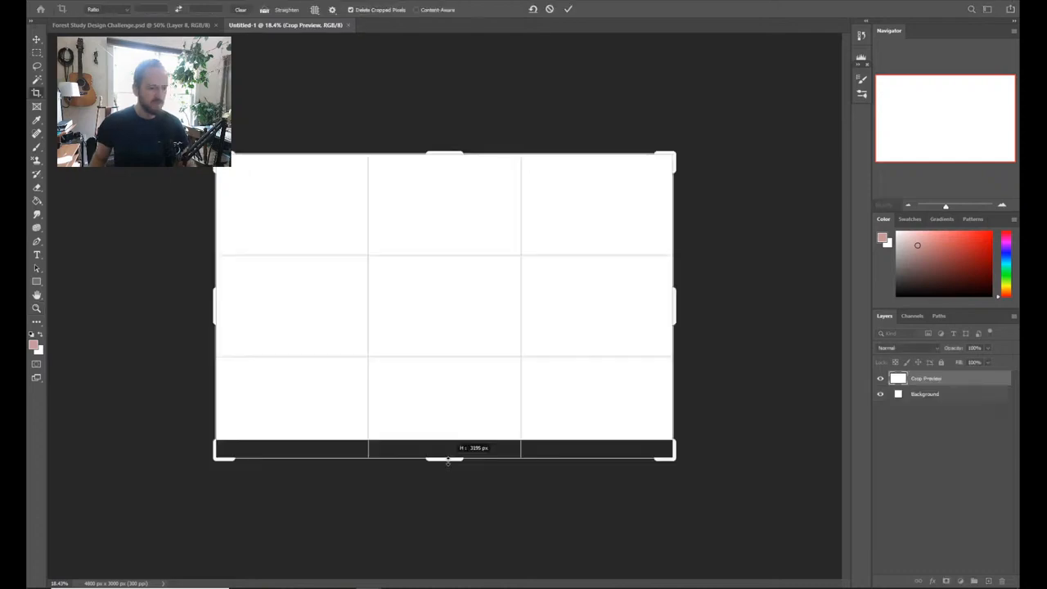
{"action": "key", "text": "Return"}
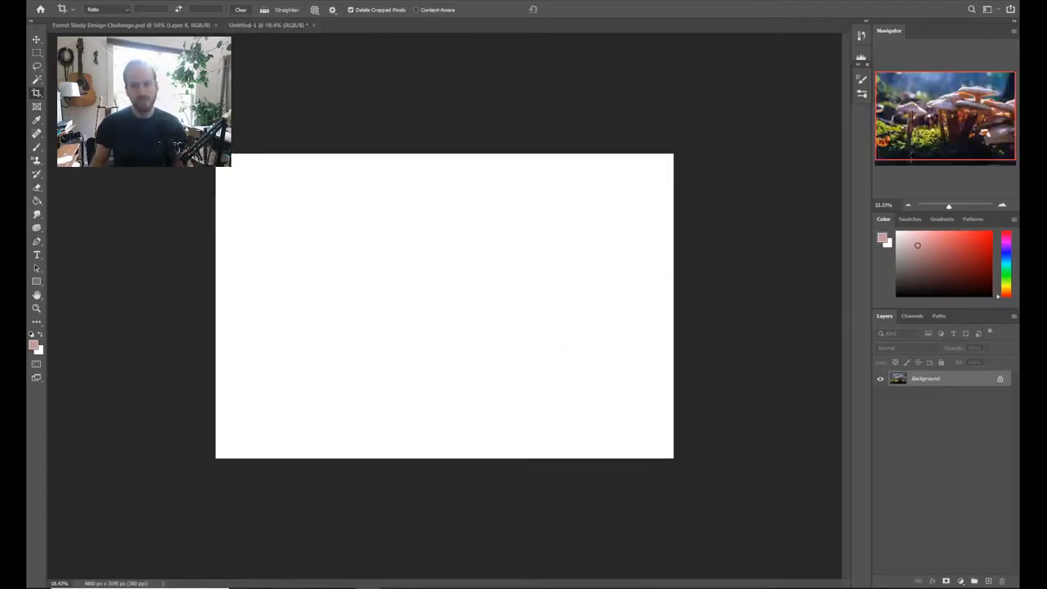
Step: Add a new empty layer above the Background of the blank canvas
{"action": "key", "text": "z"}
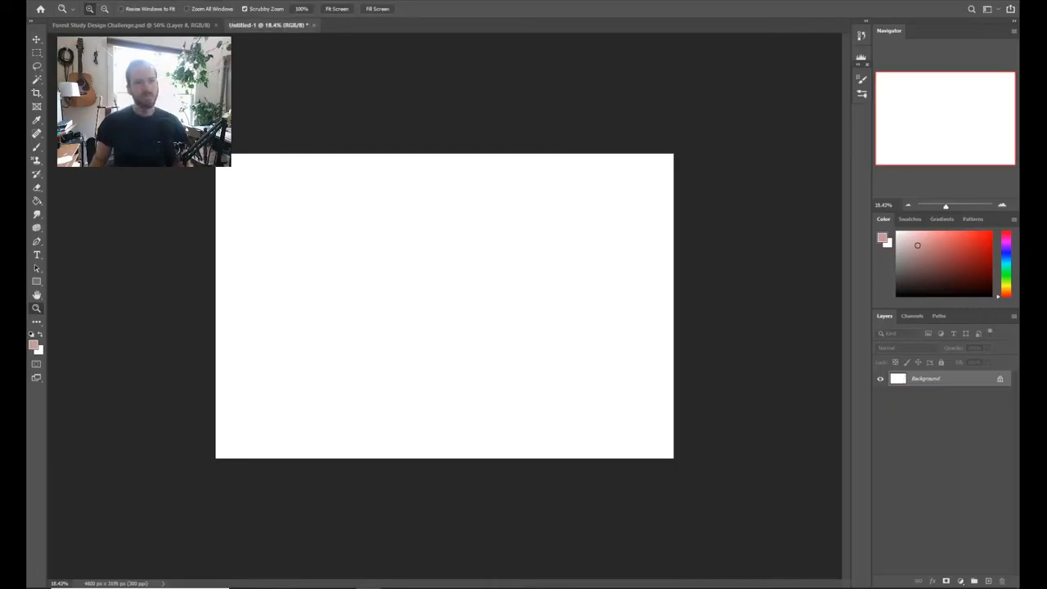
{"action": "left_click_drag", "start_coordinate": [535, 344], "coordinate": [558, 347]}
{"action": "key", "text": "ctrl+shift+alt+n"}
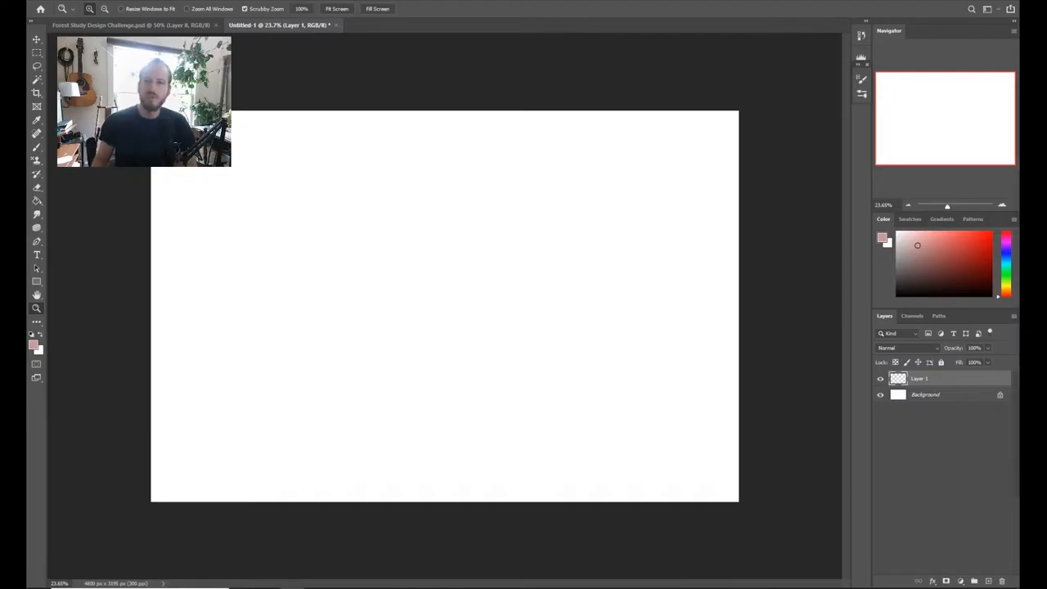
{"action": "left_click_drag", "start_coordinate": [1020, 50], "coordinate": [1020, 208]}
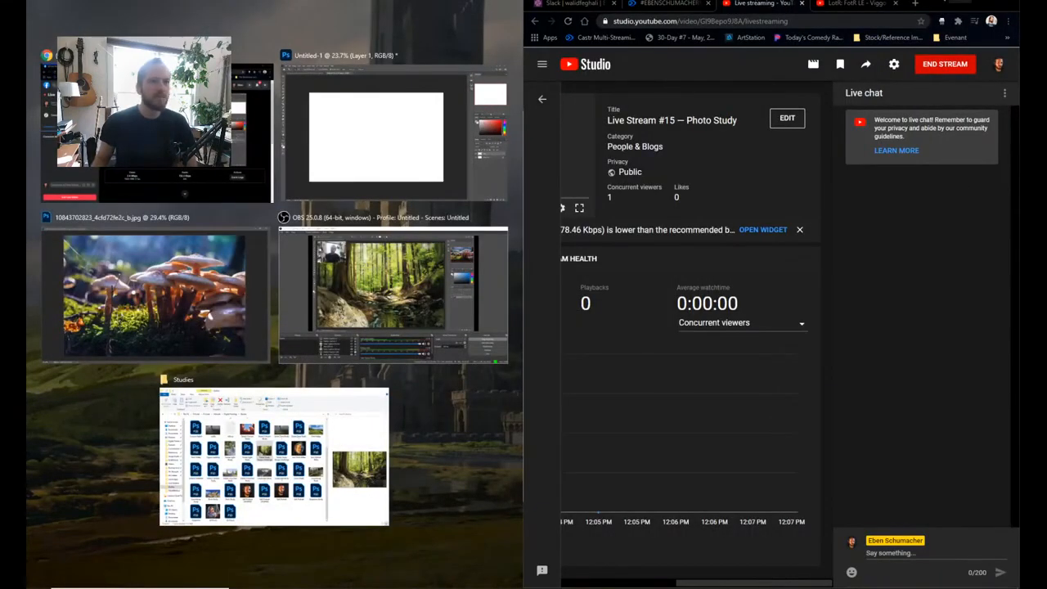
{"action": "key", "text": "super+shift+Right"}
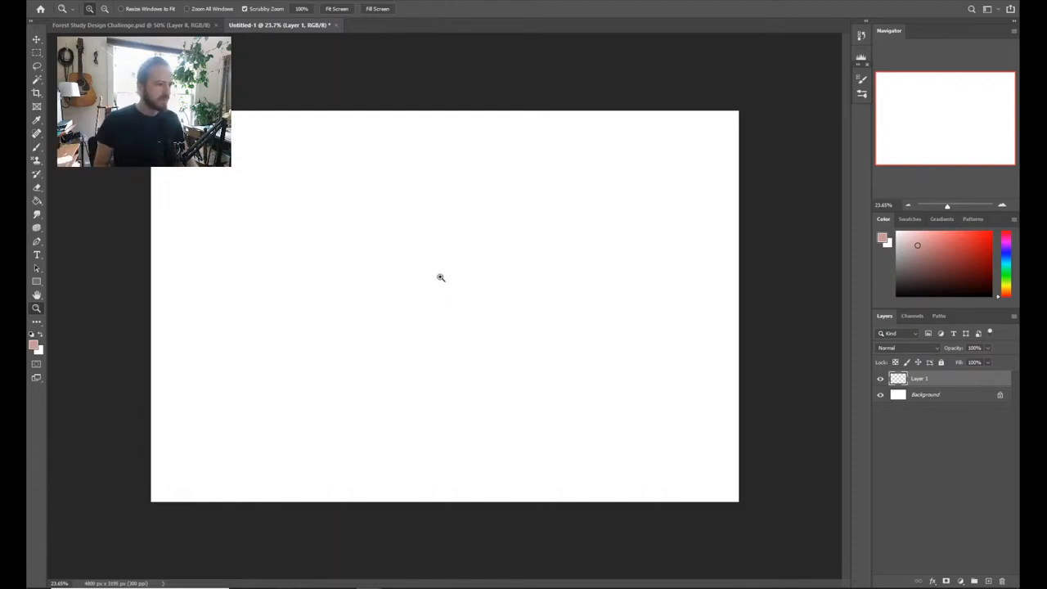
Step: Select the ESA Dry Brush 5 preset from the ESA Brush Pack and enlarge the brush to 250 px
{"action": "mouse_move", "coordinate": [433, 314]}
{"action": "left_mouse_down"}
{"action": "mouse_move", "coordinate": [449, 311]}
{"action": "mouse_move", "coordinate": [439, 311]}
{"action": "left_mouse_up"}
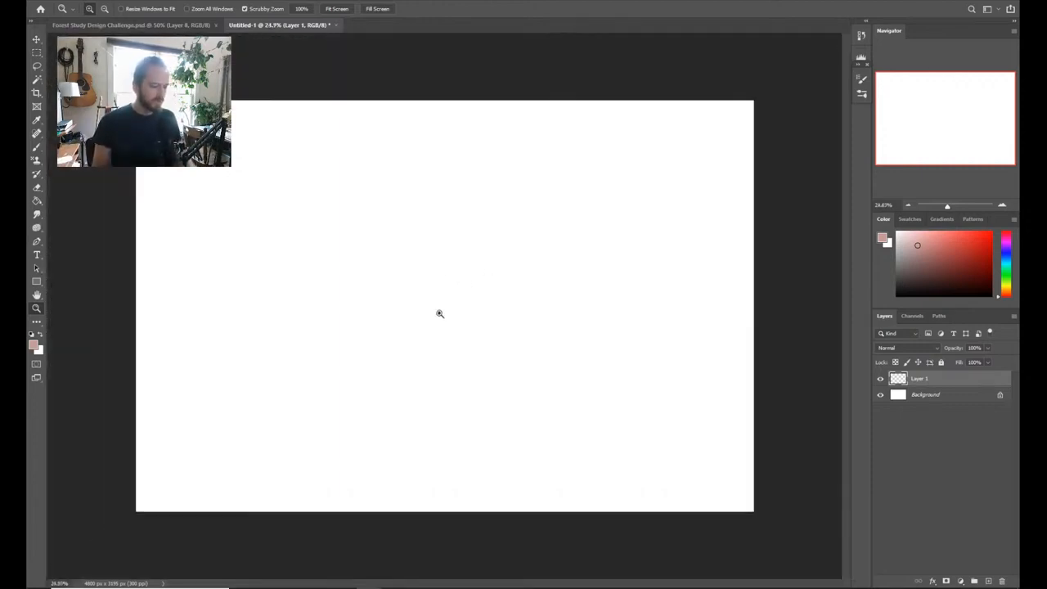
{"action": "key", "text": "b"}
{"action": "right_click", "coordinate": [449, 248]}
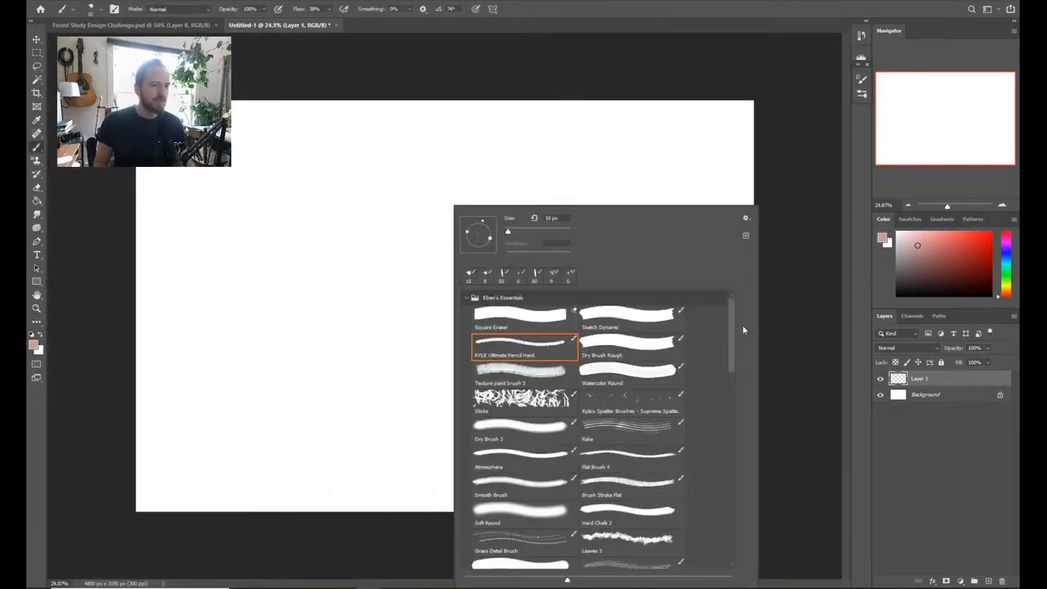
{"action": "left_click_drag", "start_coordinate": [734, 369], "coordinate": [736, 488]}
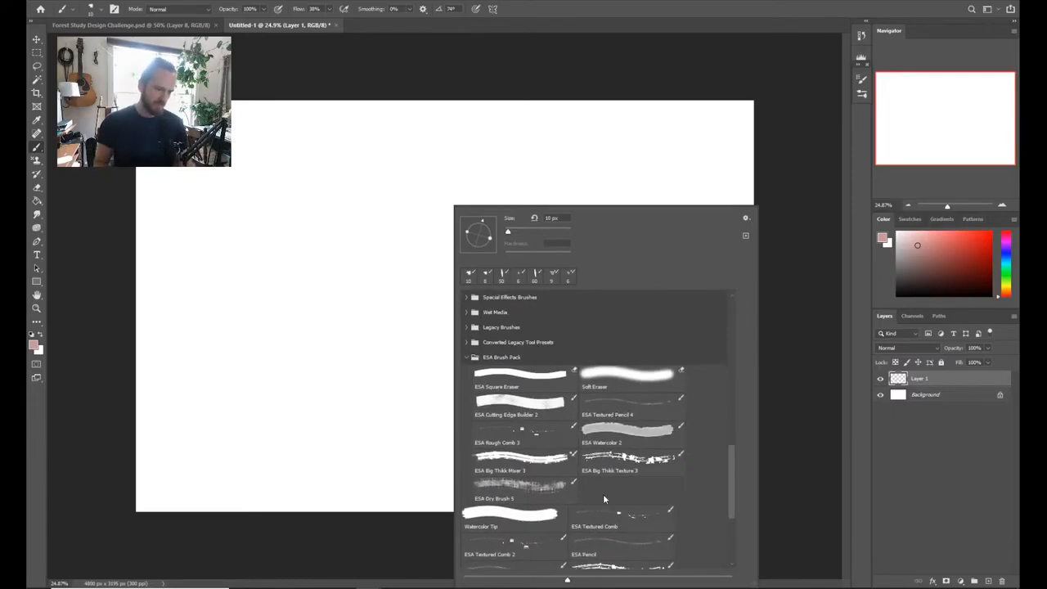
{"action": "left_click", "coordinate": [544, 491]}
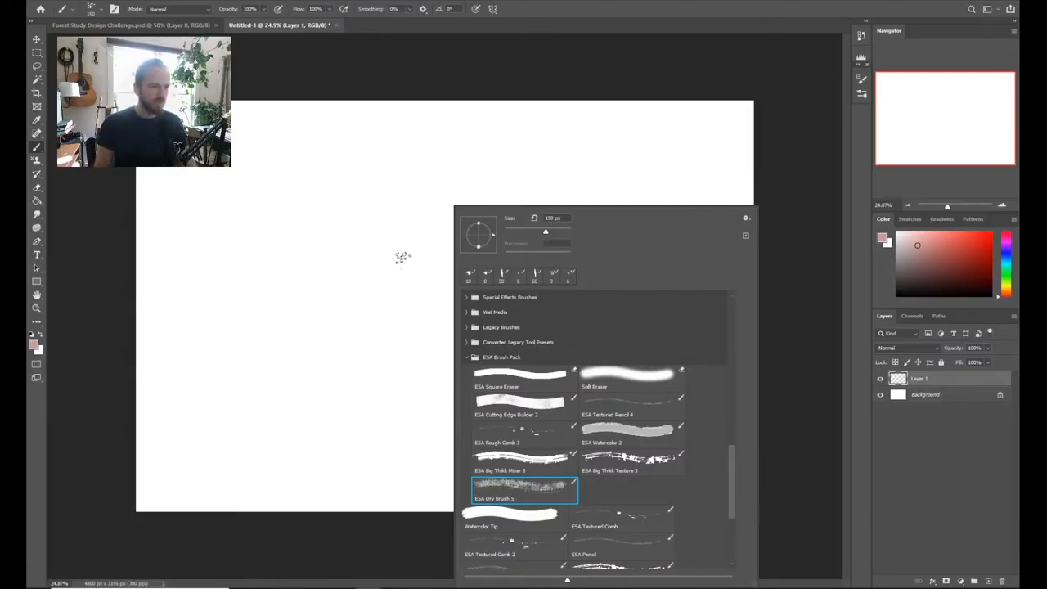
{"action": "left_click", "coordinate": [404, 255]}
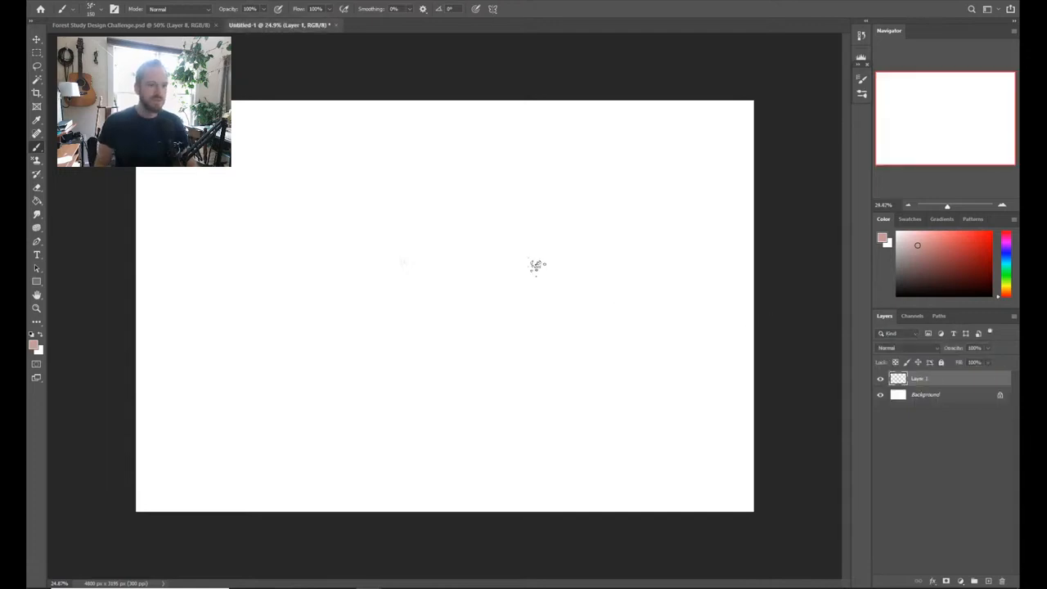
{"action": "key", "text": "bracketright"}
{"action": "key", "text": "bracketright"}
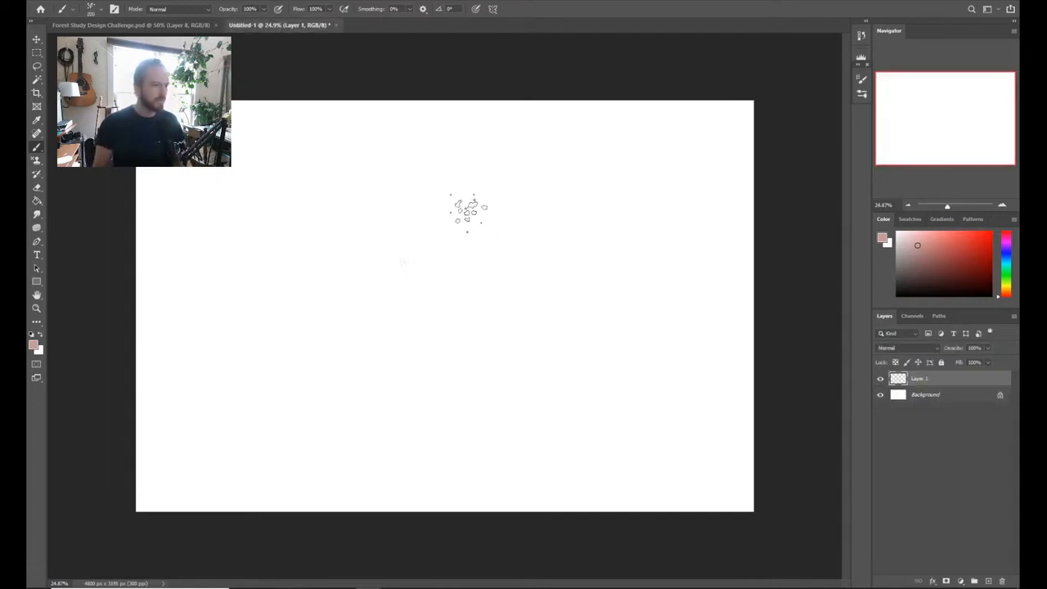
Step: Switch to the Gradient tool and set the foreground colour to a light sky blue
{"action": "left_click", "coordinate": [36, 201]}
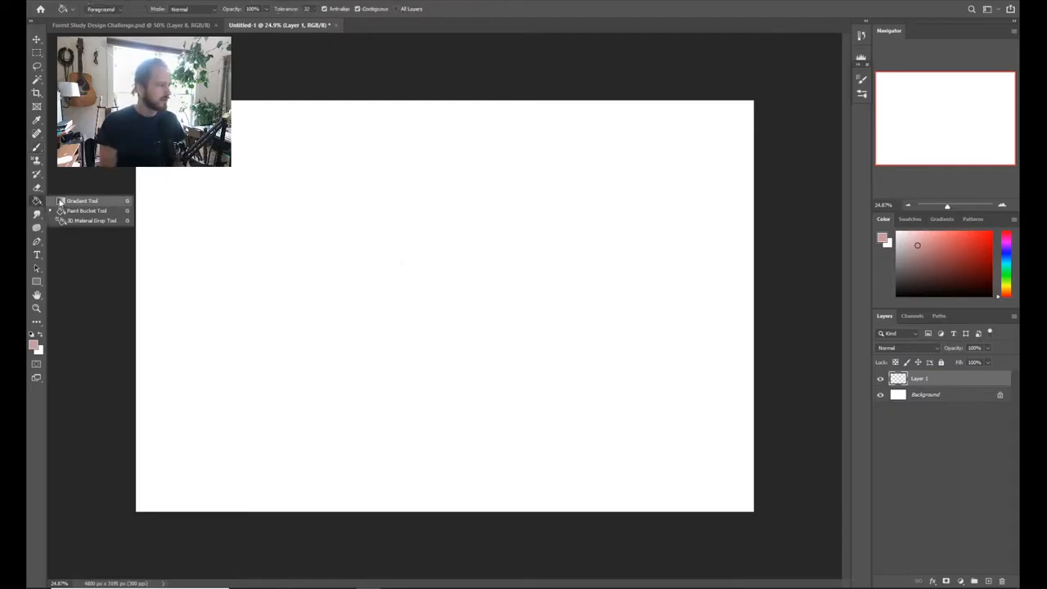
{"action": "left_click", "coordinate": [78, 201]}
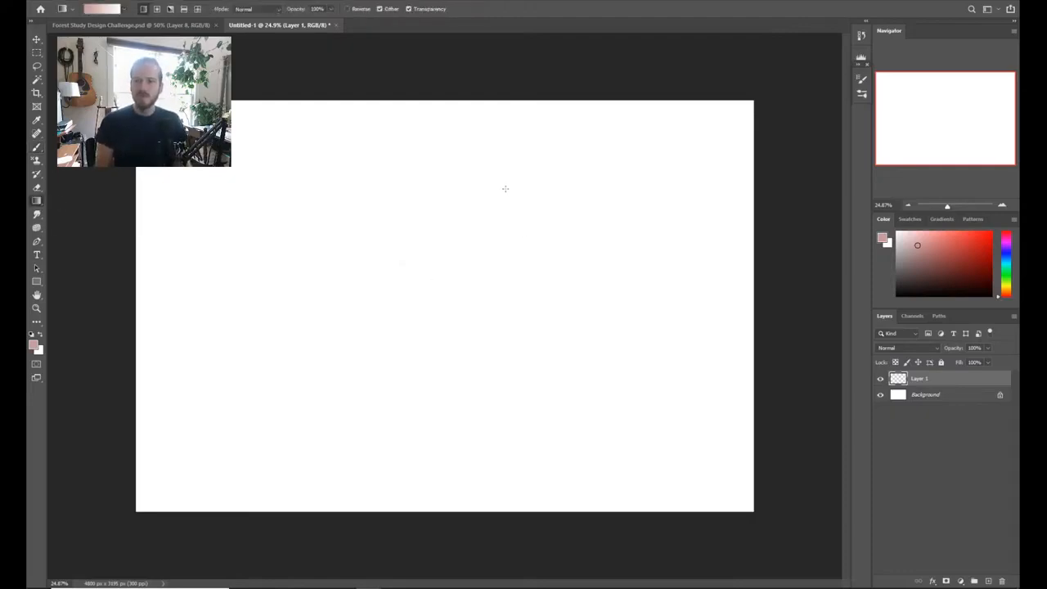
{"action": "left_click", "coordinate": [1006, 266]}
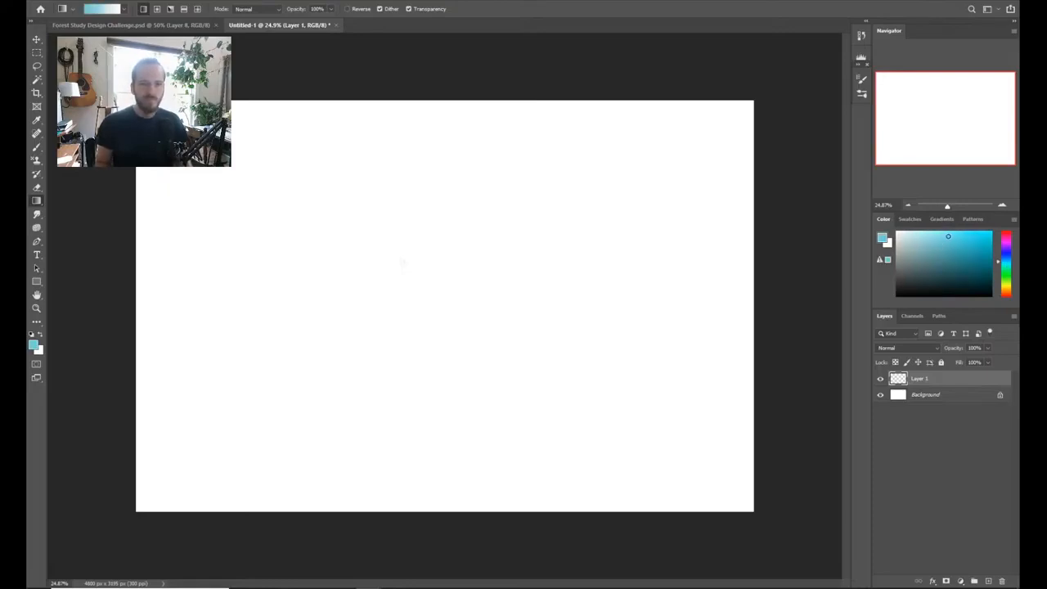
{"action": "left_click", "coordinate": [950, 235]}
{"action": "left_click_drag", "start_coordinate": [1006, 264], "coordinate": [1006, 261]}
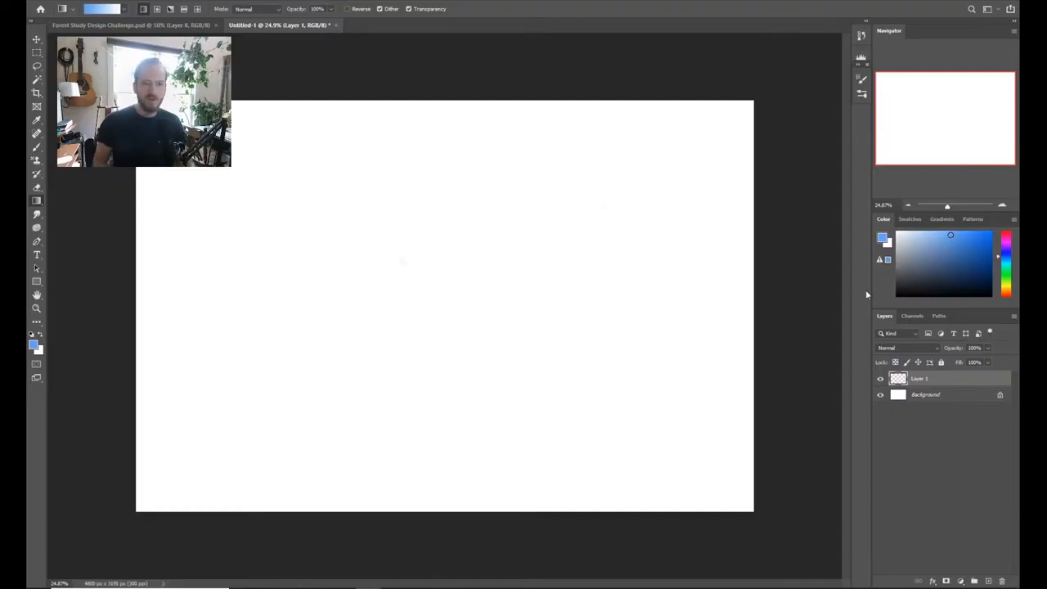
Step: Swap the colours, set the foreground to a very dark green, and fill Layer 1 with a vertical gradient from blue above to green below
{"action": "key", "text": "x"}
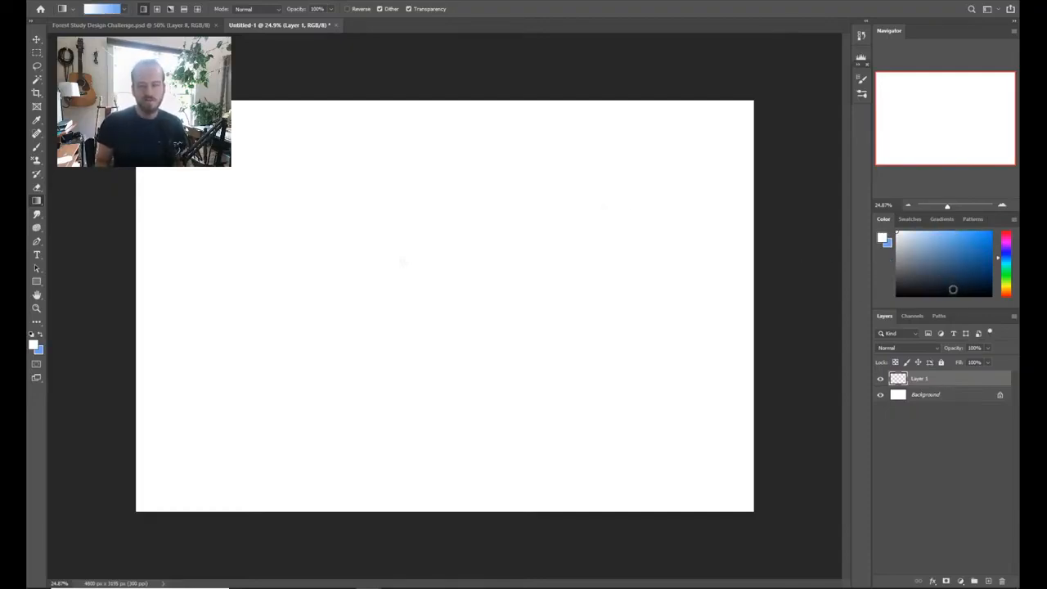
{"action": "left_click", "coordinate": [927, 282]}
{"action": "left_click", "coordinate": [1006, 275]}
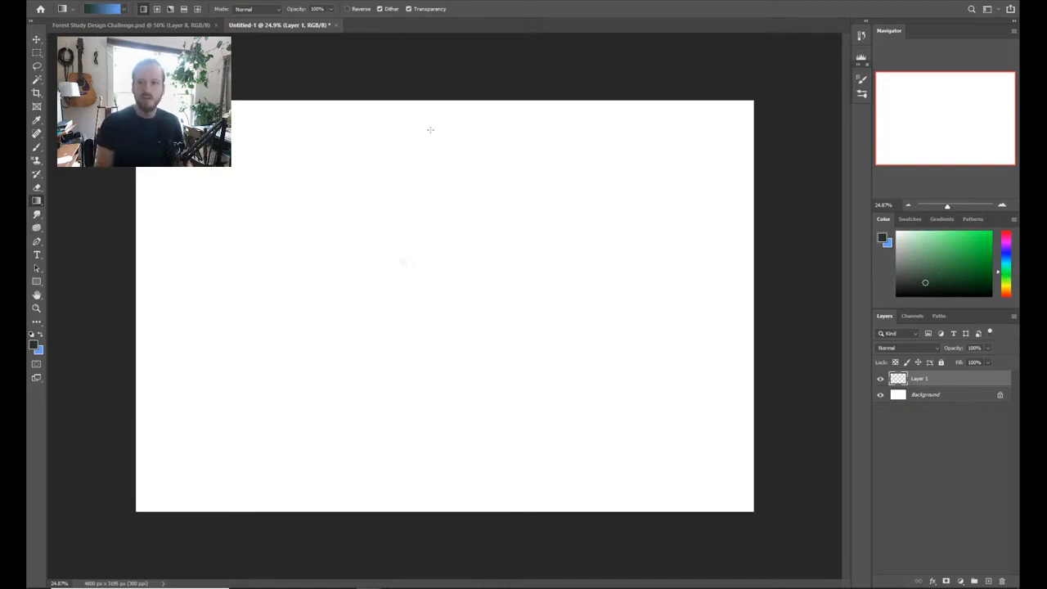
{"action": "left_click_drag", "start_coordinate": [412, 103], "coordinate": [428, 85]}
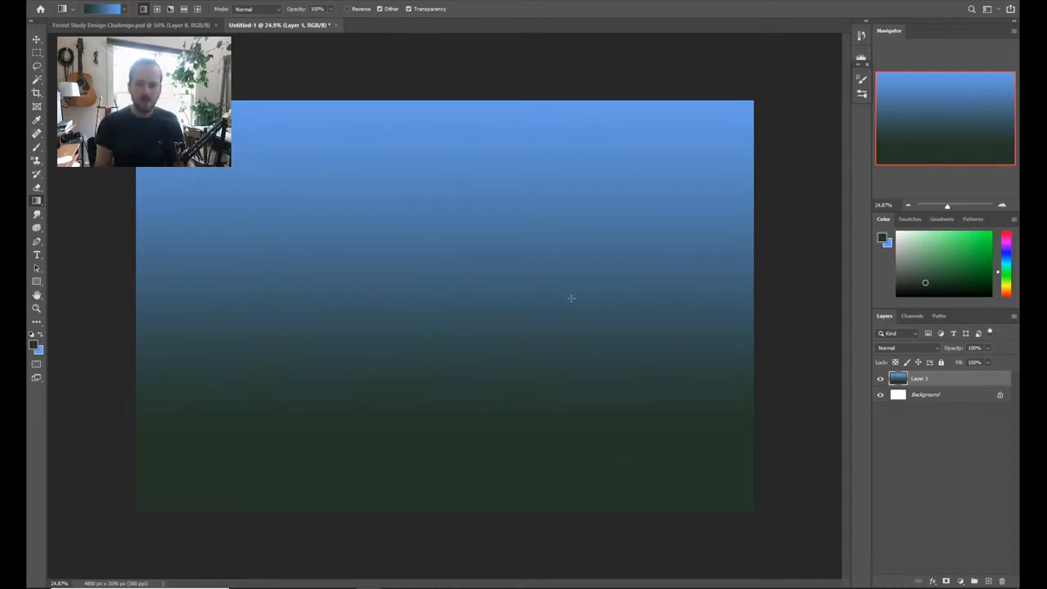
Step: Bring the mushroom reference photo over the canvas to examine its colours and lighting, and move its window away again
{"action": "key", "text": "ctrl+Tab"}
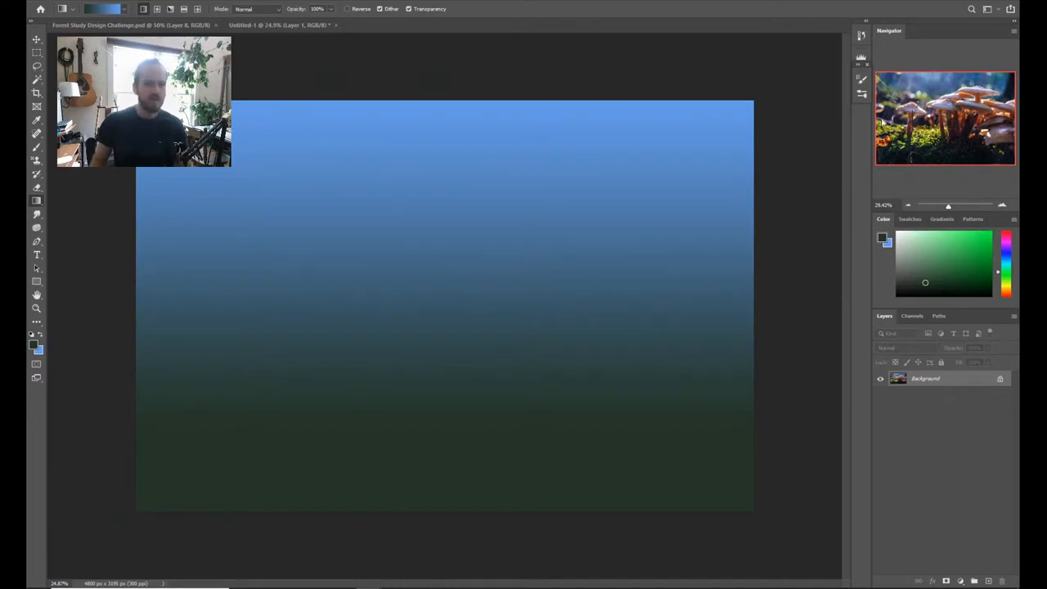
{"action": "left_click_drag", "start_coordinate": [850, 82], "coordinate": [558, 77]}
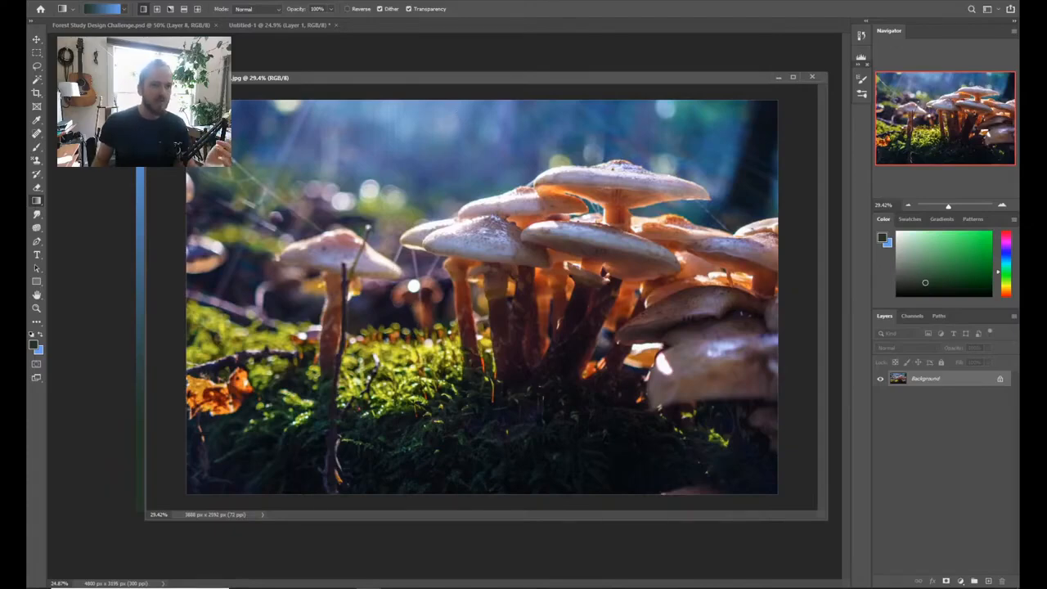
{"action": "left_click_drag", "start_coordinate": [756, 76], "coordinate": [1046, 66]}
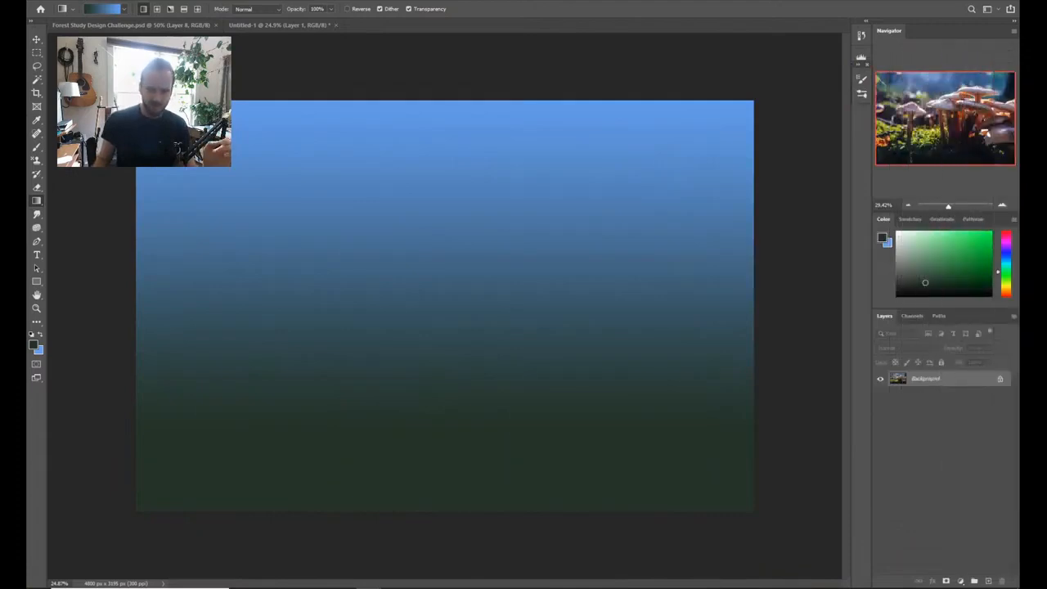
Step: Return to the painting document, add a new layer above the gradient and switch to the Brush tool
{"action": "left_click", "coordinate": [674, 357]}
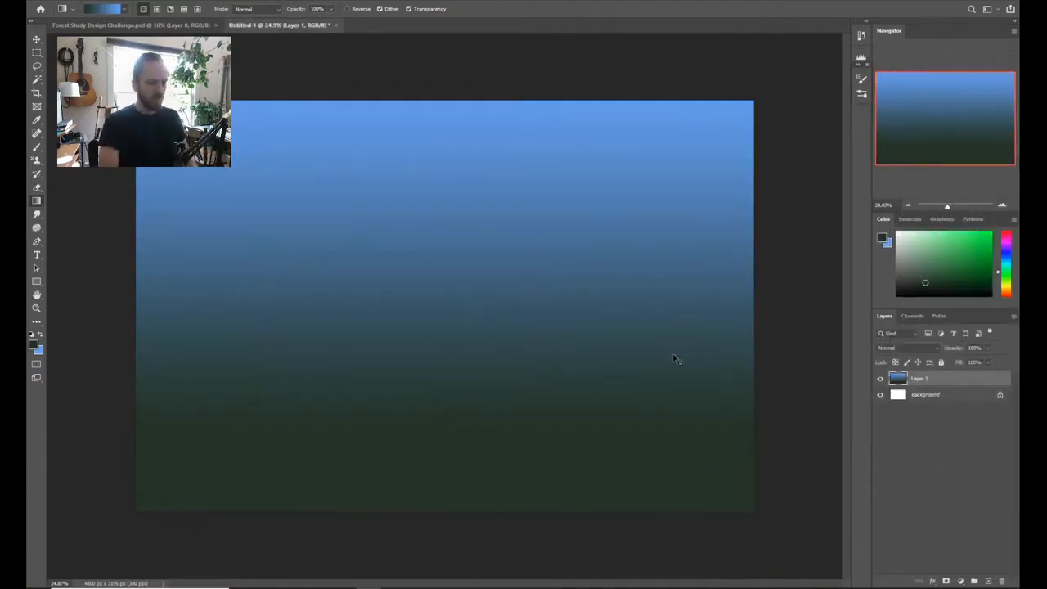
{"action": "key", "text": "ctrl+shift+n"}
{"action": "key", "text": "Return"}
{"action": "key", "text": "b"}
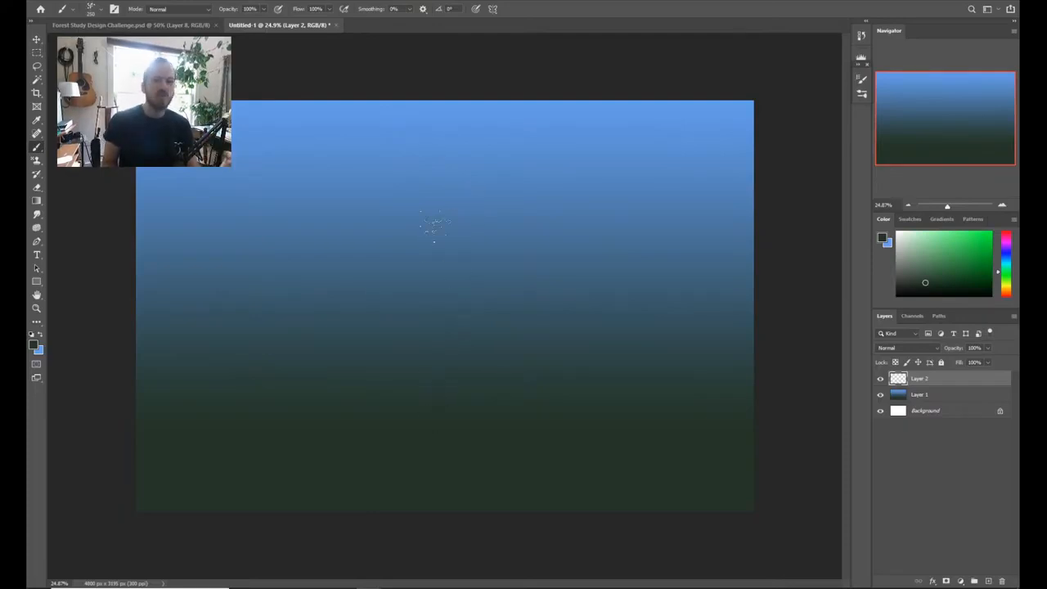
Step: Choose the ESA Watercolor 2 brush at 300 px and dab faint marks in the upper sky with a blue sampled from the gradient
{"action": "right_click", "coordinate": [434, 231]}
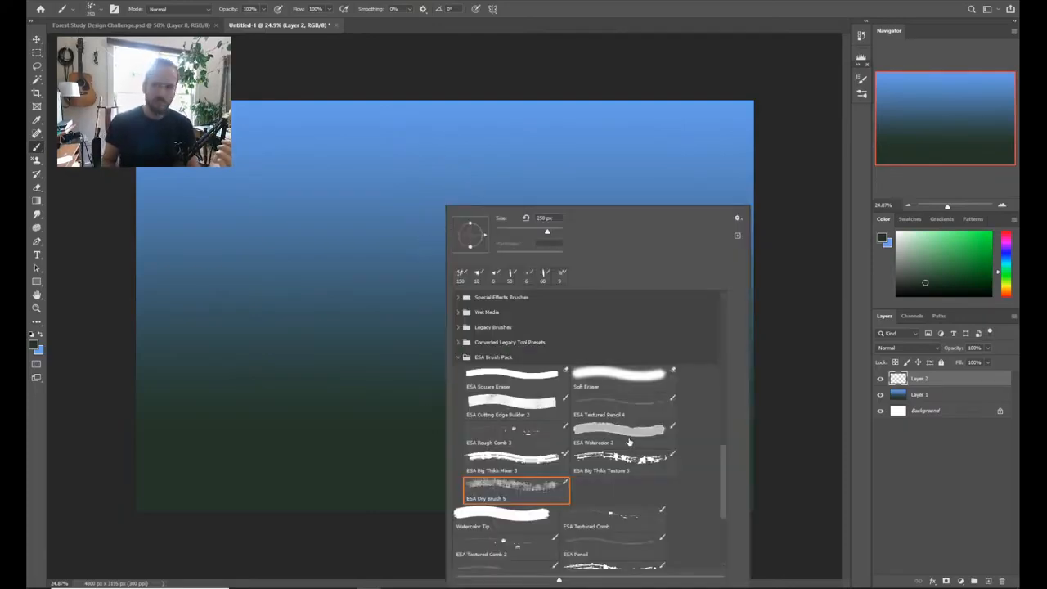
{"action": "left_click", "coordinate": [625, 431]}
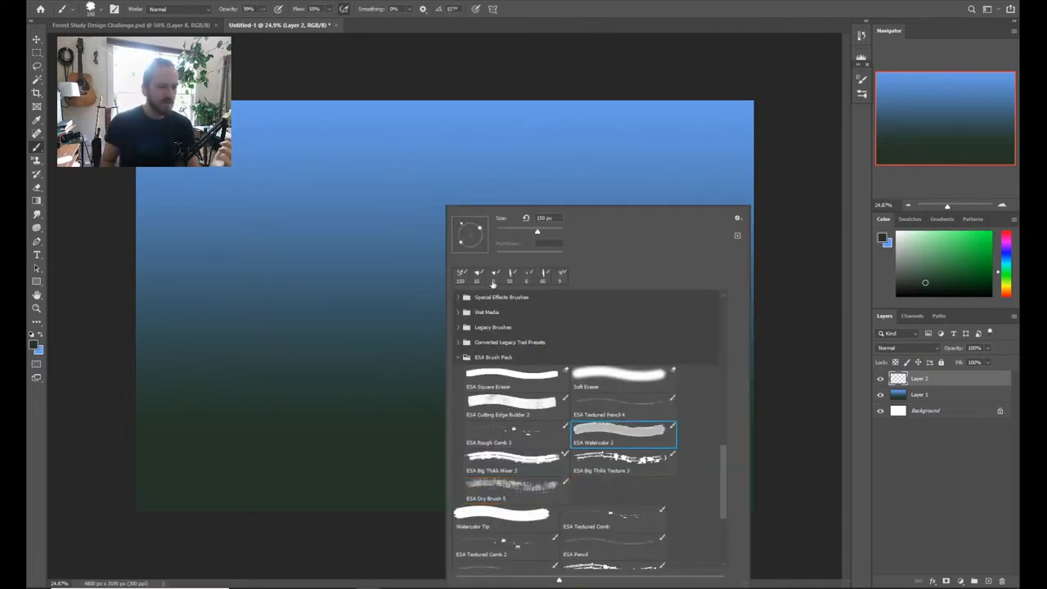
{"action": "left_click", "coordinate": [481, 160]}
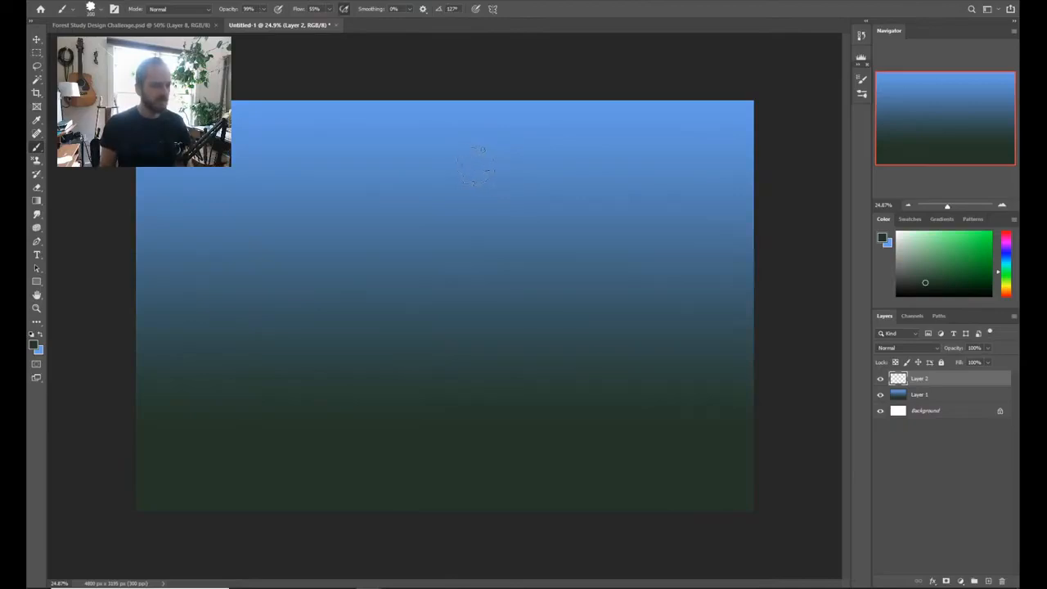
{"action": "left_click", "coordinate": [468, 184], "text": "alt"}
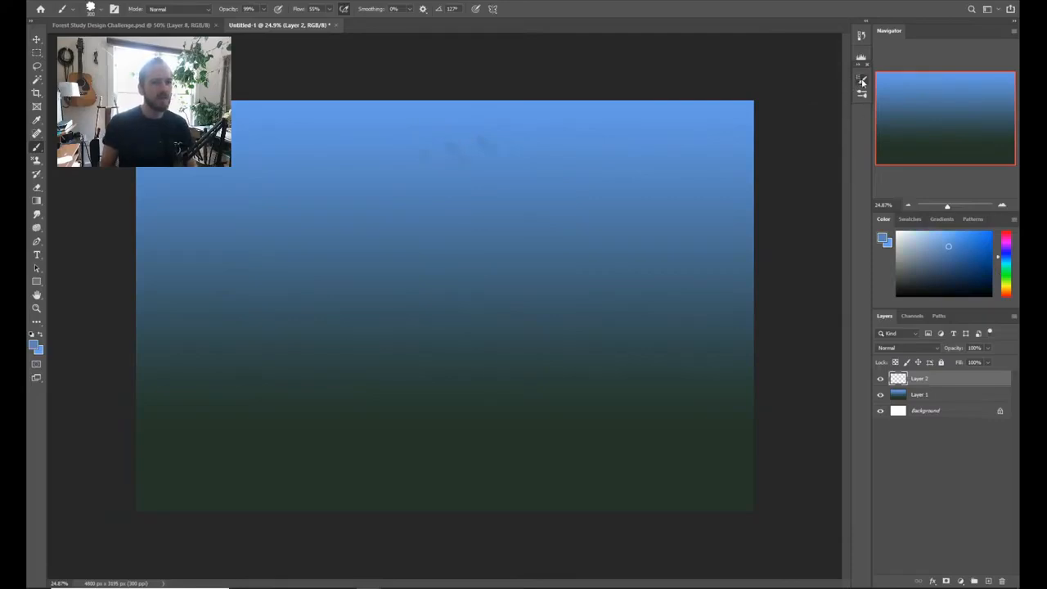
{"action": "left_click", "coordinate": [861, 82]}
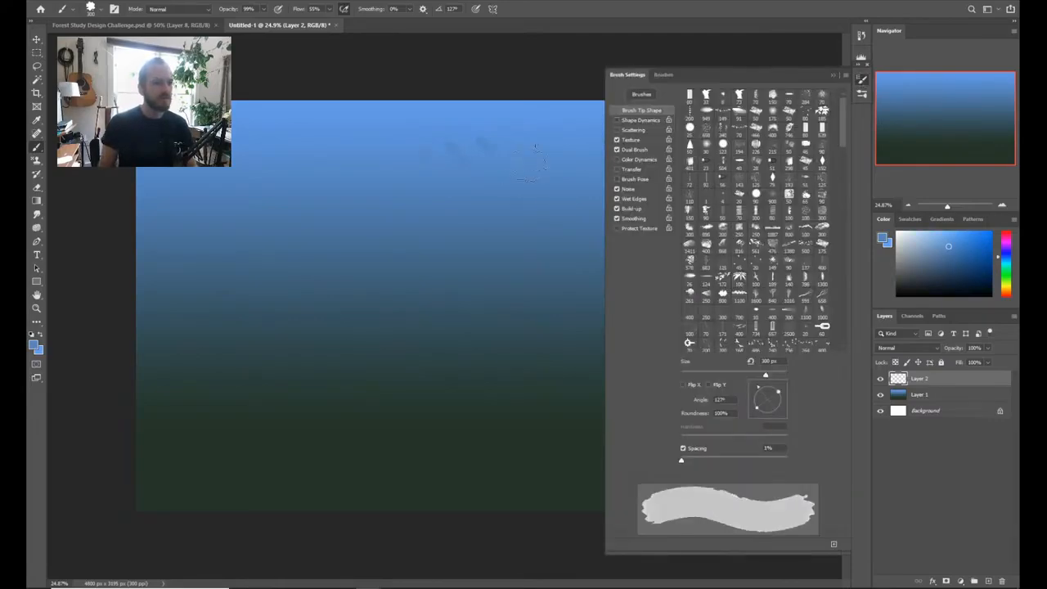
{"action": "left_click", "coordinate": [836, 75]}
Step: Switch to the Hard Round Min Diam brush preset
{"action": "right_click", "coordinate": [552, 209]}
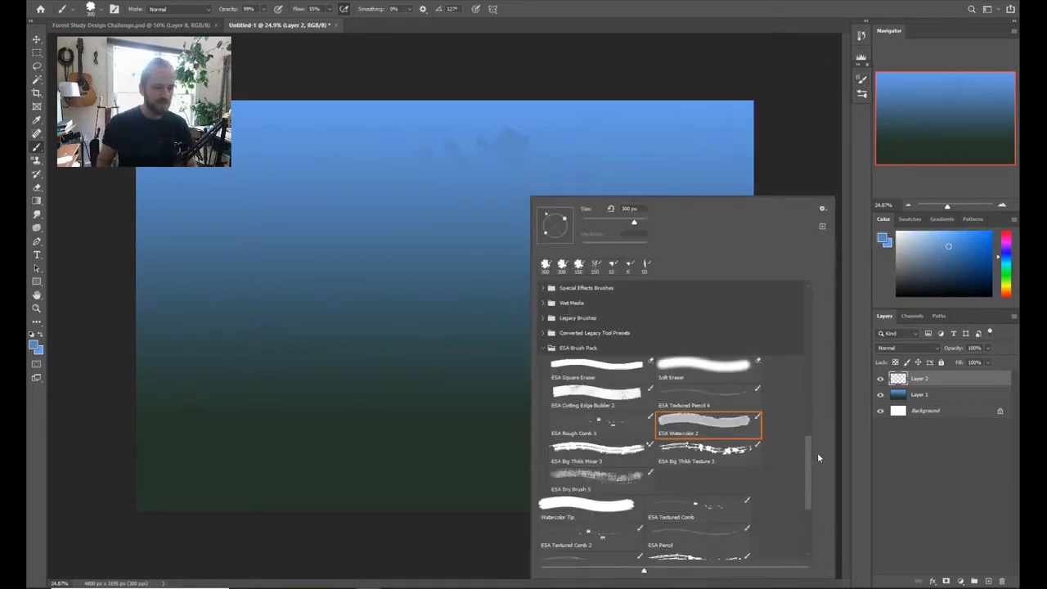
{"action": "mouse_move", "coordinate": [807, 452]}
{"action": "left_mouse_down"}
{"action": "mouse_move", "coordinate": [812, 327]}
{"action": "mouse_move", "coordinate": [812, 344]}
{"action": "left_mouse_up"}
{"action": "left_click", "coordinate": [604, 439]}
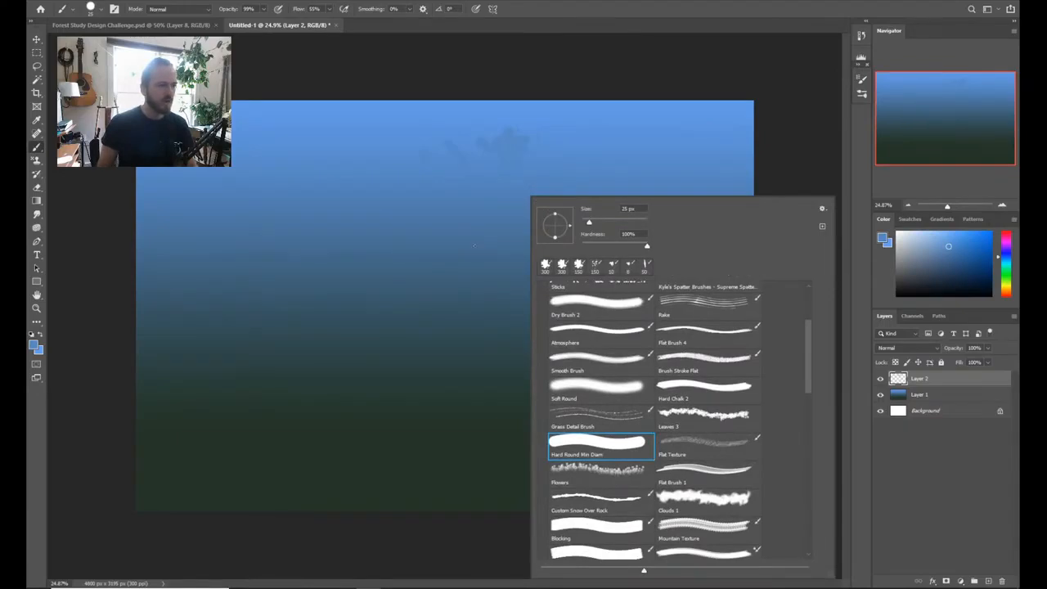
{"action": "left_click", "coordinate": [474, 245]}
Step: Choose a hard round brush tip, enlarge it to 250 px and enable Transfer for it, with a test dab below the upper centre
{"action": "left_click", "coordinate": [862, 81]}
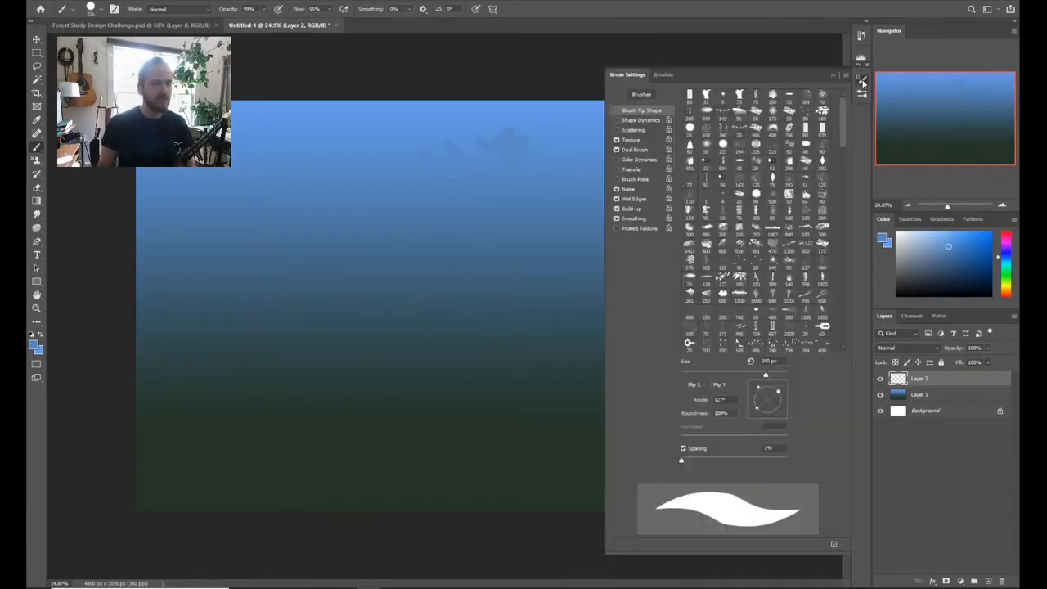
{"action": "left_click", "coordinate": [690, 128]}
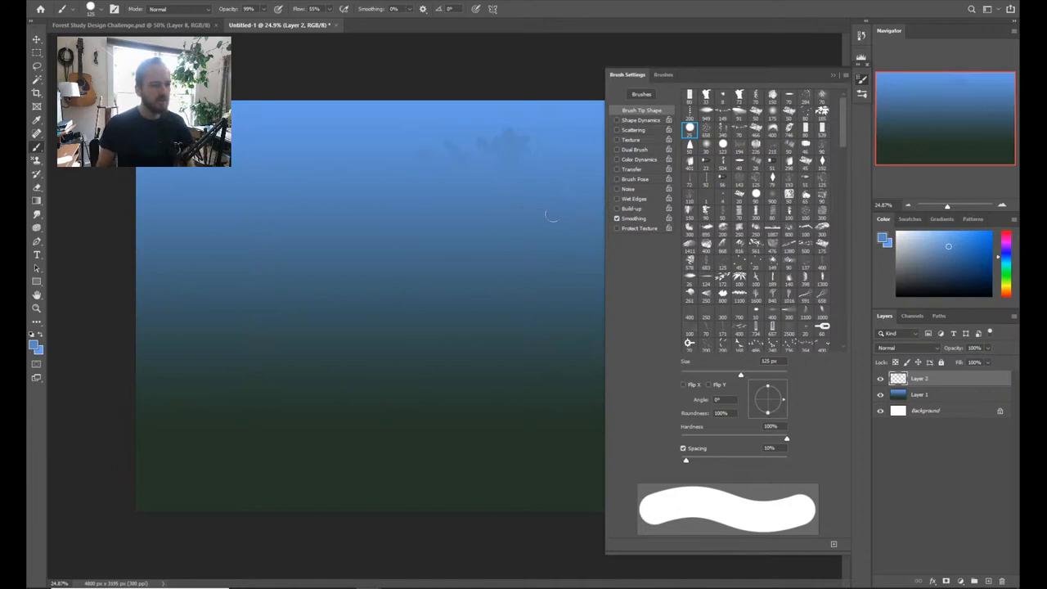
{"action": "left_click", "coordinate": [488, 243]}
{"action": "key", "text": "bracketright"}
{"action": "key", "text": "bracketright"}
{"action": "left_click", "coordinate": [617, 169]}
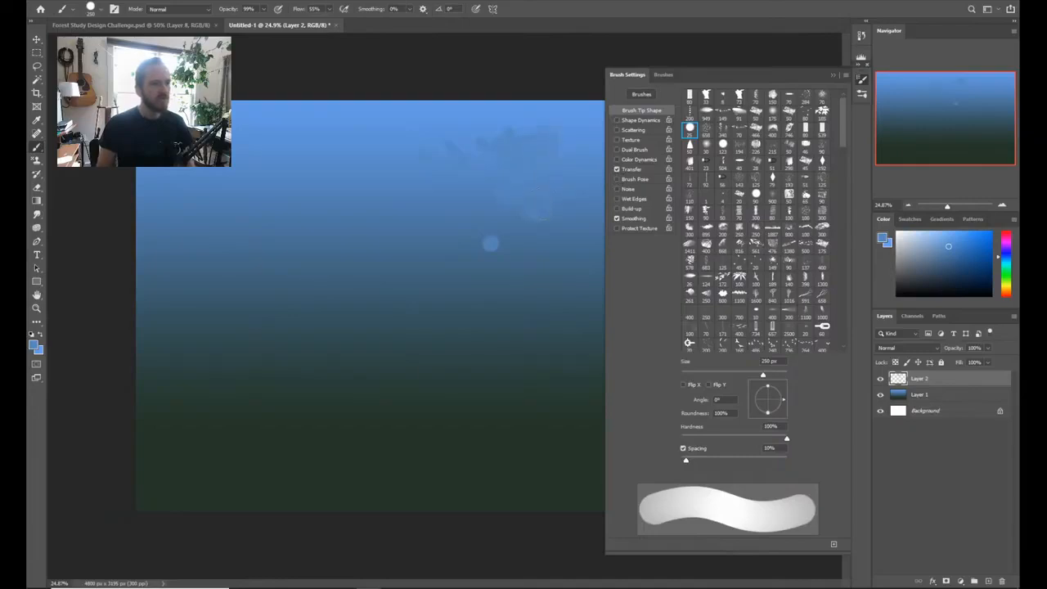
{"action": "left_click", "coordinate": [833, 76]}
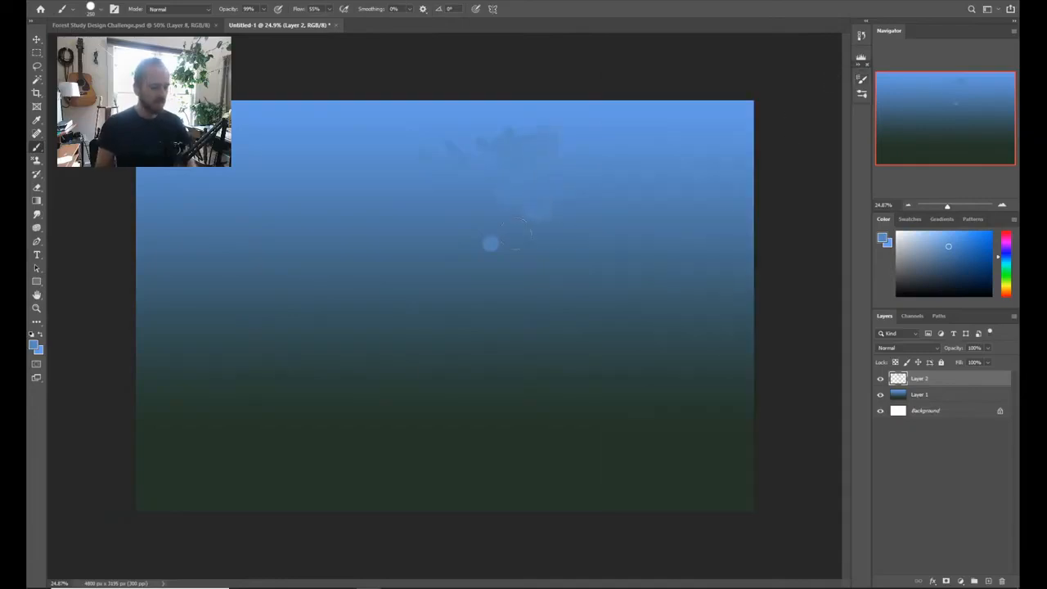
Step: Sample a sky blue from the canvas and dab soft overlapping bokeh circles across the upper part of the sky
{"action": "left_click", "coordinate": [418, 153], "text": "alt"}
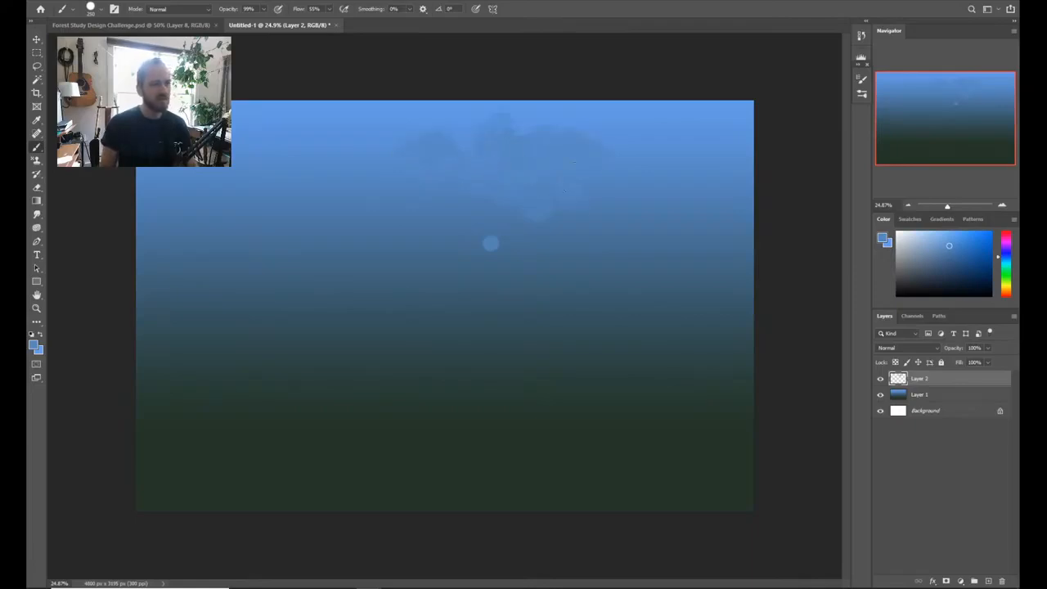
{"action": "left_click", "coordinate": [595, 218]}
{"action": "left_click", "coordinate": [624, 221]}
{"action": "left_click", "coordinate": [669, 229]}
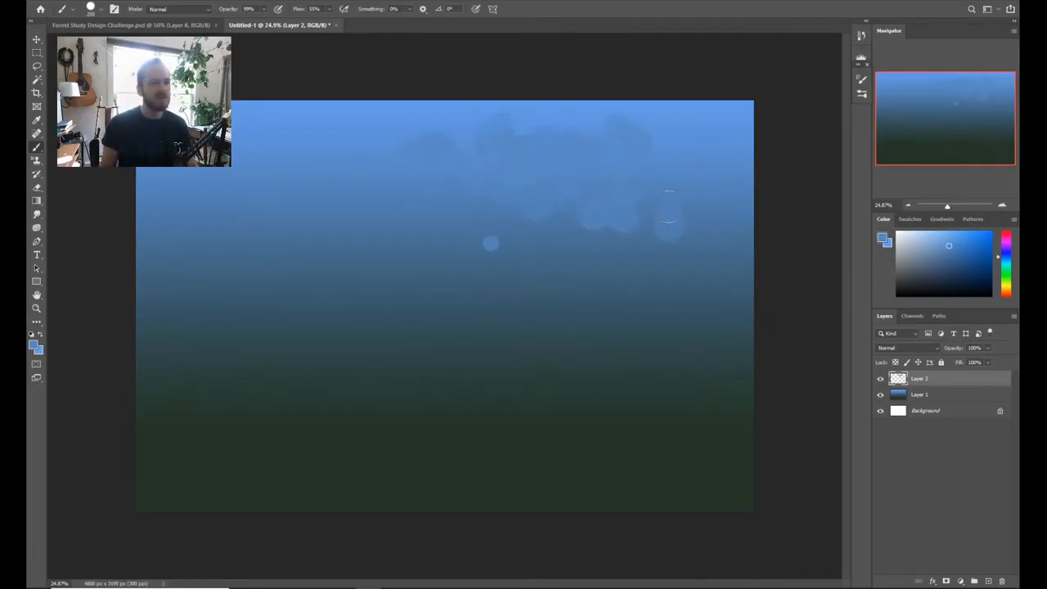
{"action": "left_click", "coordinate": [262, 198]}
{"action": "left_click", "coordinate": [400, 202]}
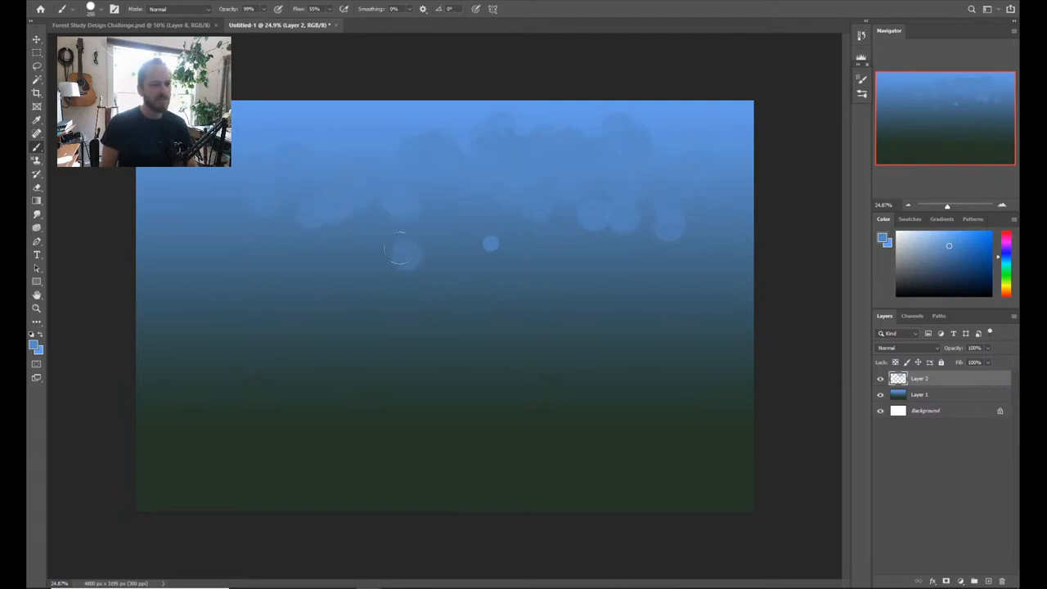
{"action": "left_click", "coordinate": [407, 255]}
{"action": "left_click", "coordinate": [356, 235]}
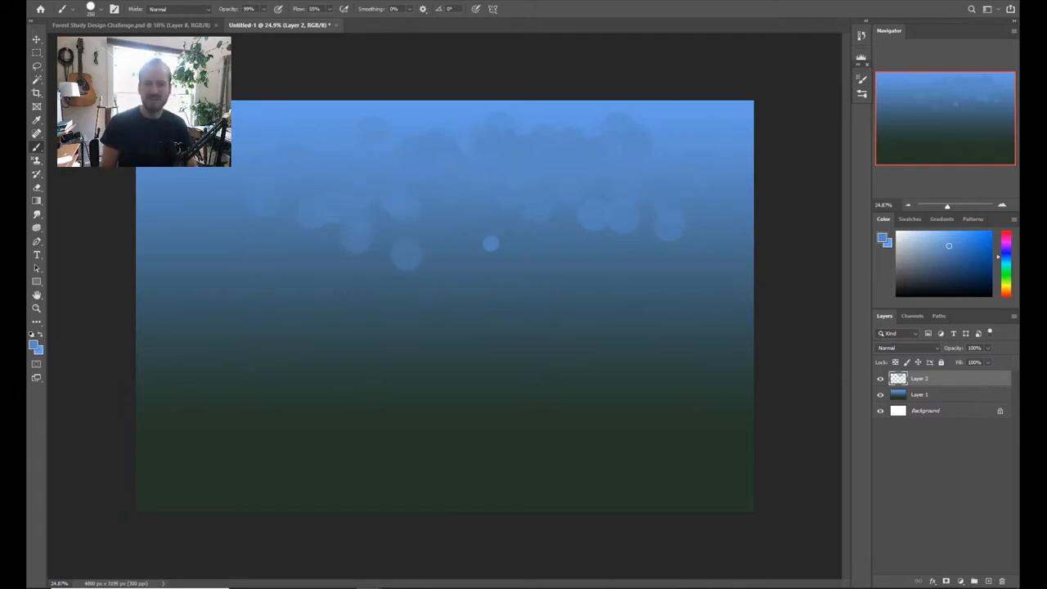
Step: Lighten the foreground colour to a pale blue and dab a cluster of bright bokeh circles in the upper-left sky
{"action": "left_click", "coordinate": [928, 241]}
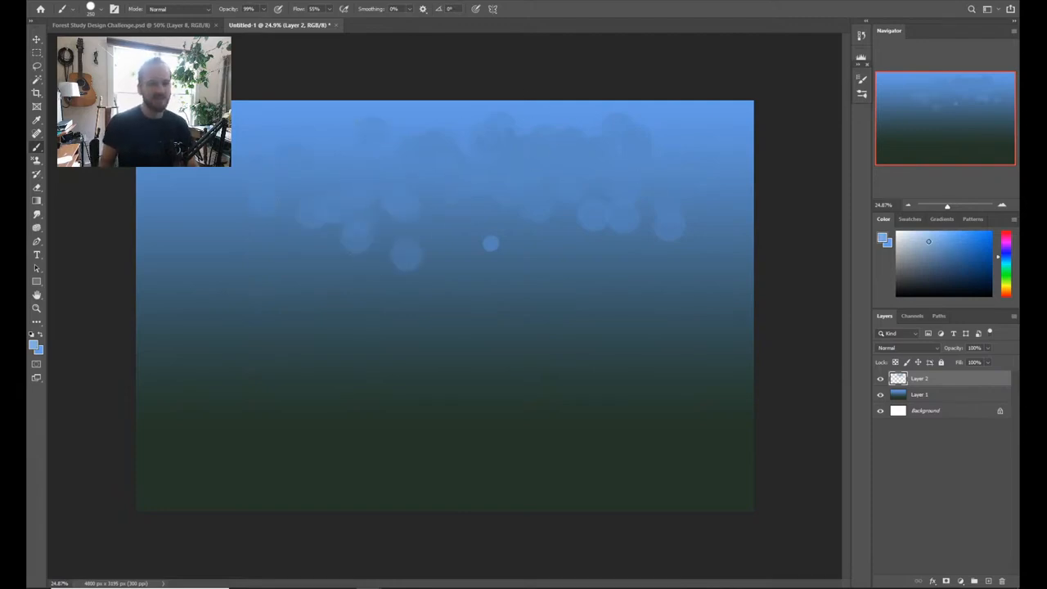
{"action": "left_click", "coordinate": [918, 238]}
{"action": "left_click", "coordinate": [319, 154]}
{"action": "left_click", "coordinate": [329, 117]}
{"action": "left_click", "coordinate": [350, 153]}
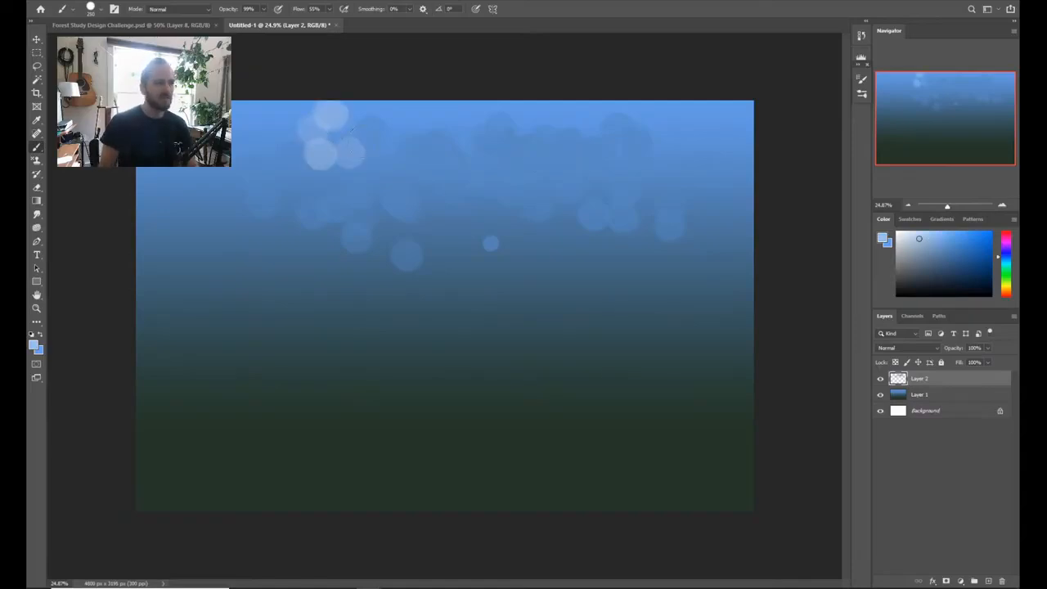
{"action": "left_click", "coordinate": [362, 139]}
{"action": "left_click", "coordinate": [379, 172]}
{"action": "left_click", "coordinate": [363, 180]}
Step: Set the foreground to a muted grey-blue and undo the last two pale circles
{"action": "left_click", "coordinate": [916, 251]}
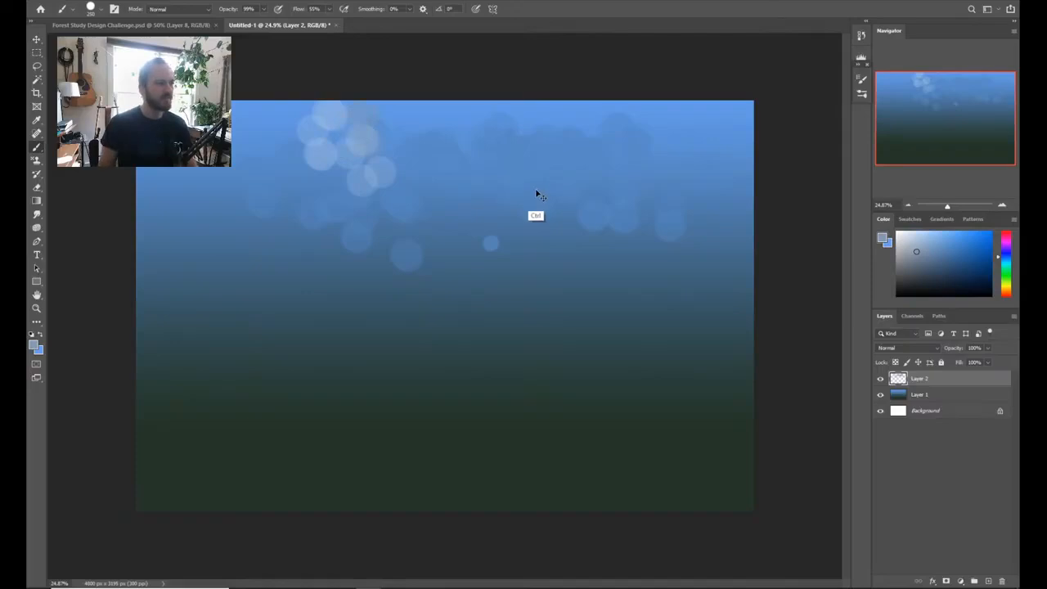
{"action": "key", "text": "ctrl+z"}
{"action": "key", "text": "ctrl+z"}
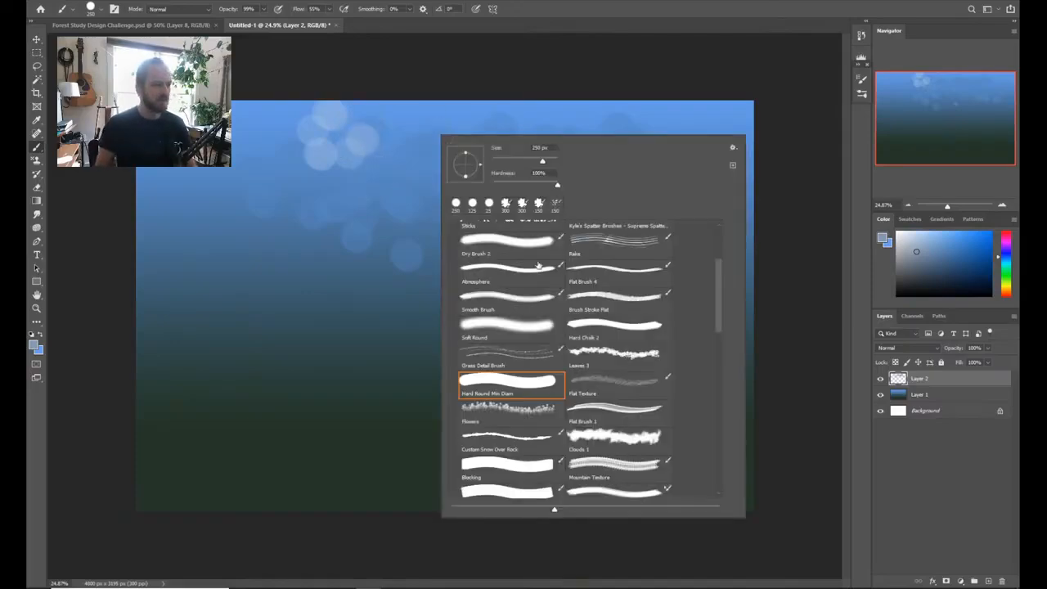
Step: Enable Wet Edges for the brush and dab greyish bokeh circles beside the pale blue cluster
{"action": "left_click", "coordinate": [860, 80]}
{"action": "left_click", "coordinate": [860, 80]}
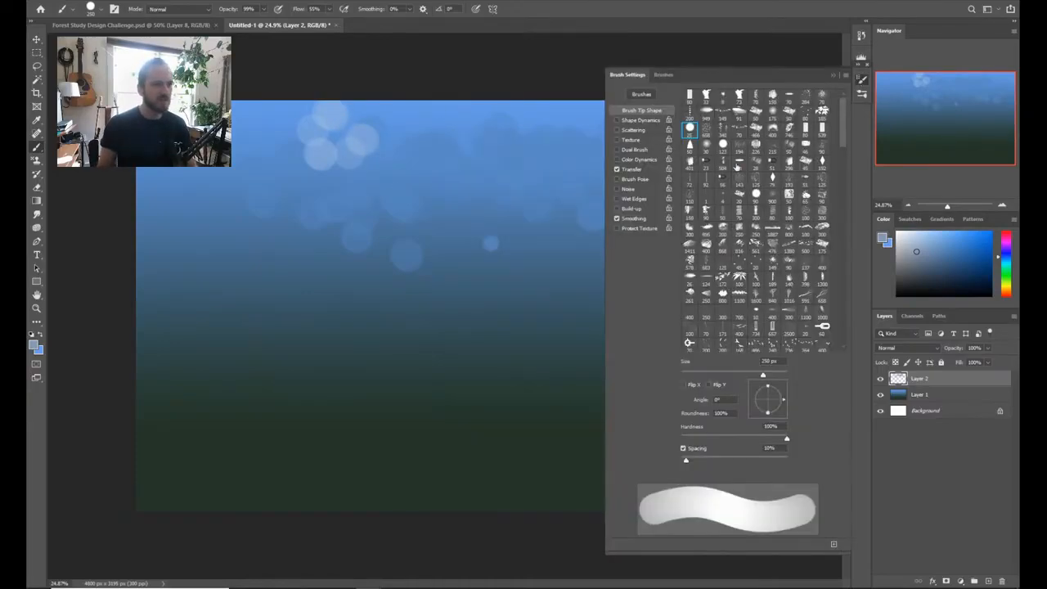
{"action": "left_click", "coordinate": [416, 127]}
{"action": "left_click", "coordinate": [447, 105]}
{"action": "left_click", "coordinate": [462, 147]}
{"action": "left_click", "coordinate": [409, 167]}
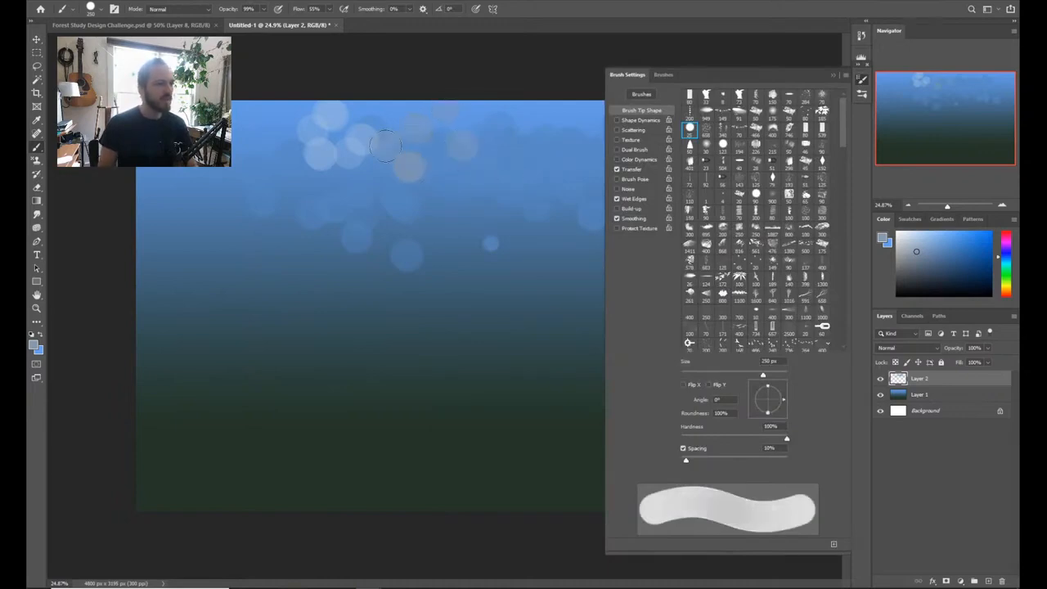
{"action": "left_click", "coordinate": [832, 76]}
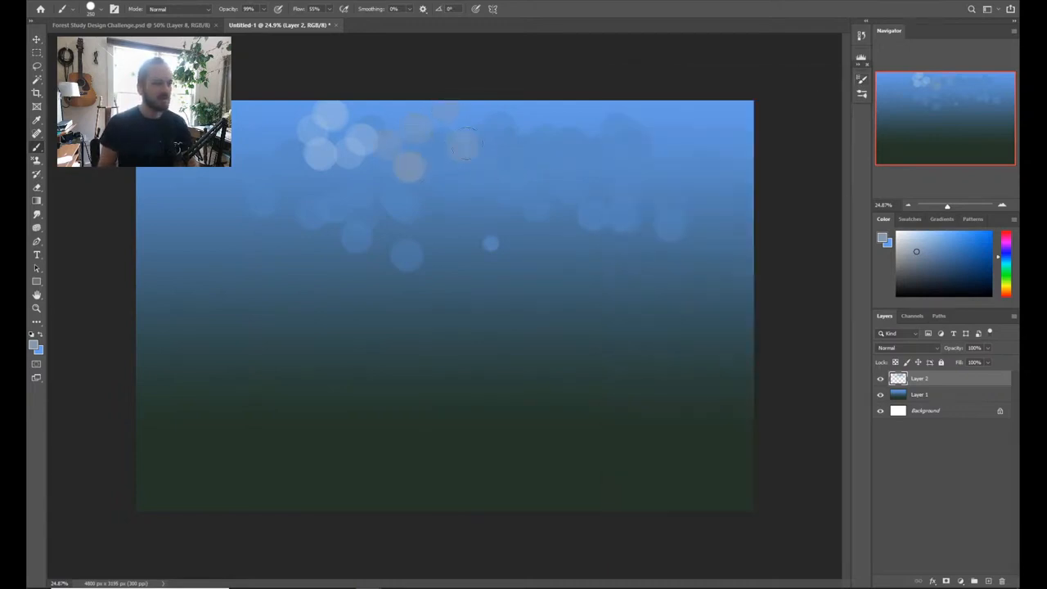
Step: Dab more greyish bokeh circles around the existing cluster, spreading to its lower right and far left
{"action": "right_click", "coordinate": [522, 141]}
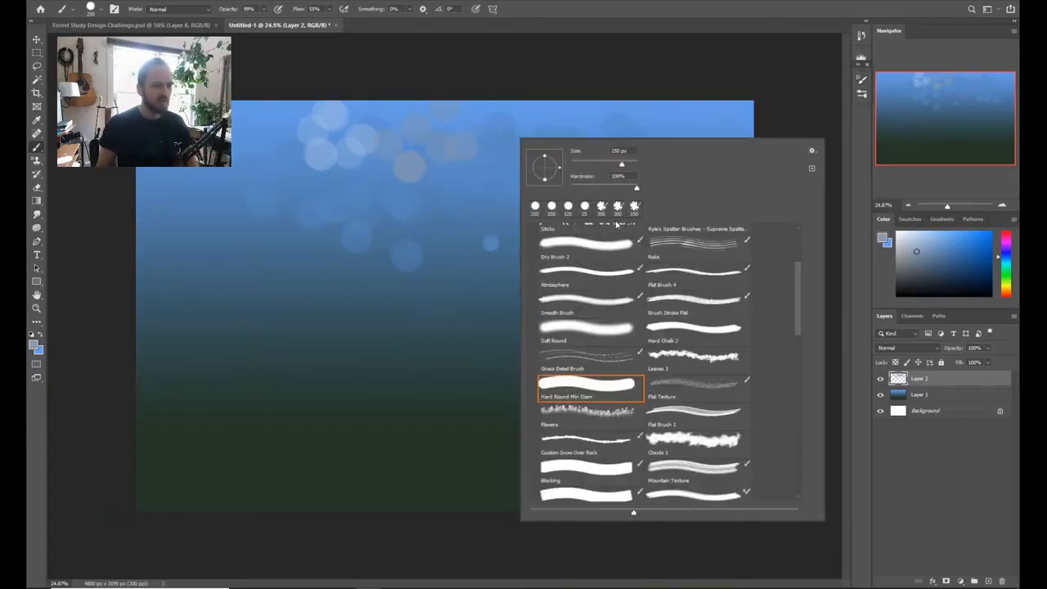
{"action": "key", "text": "Return"}
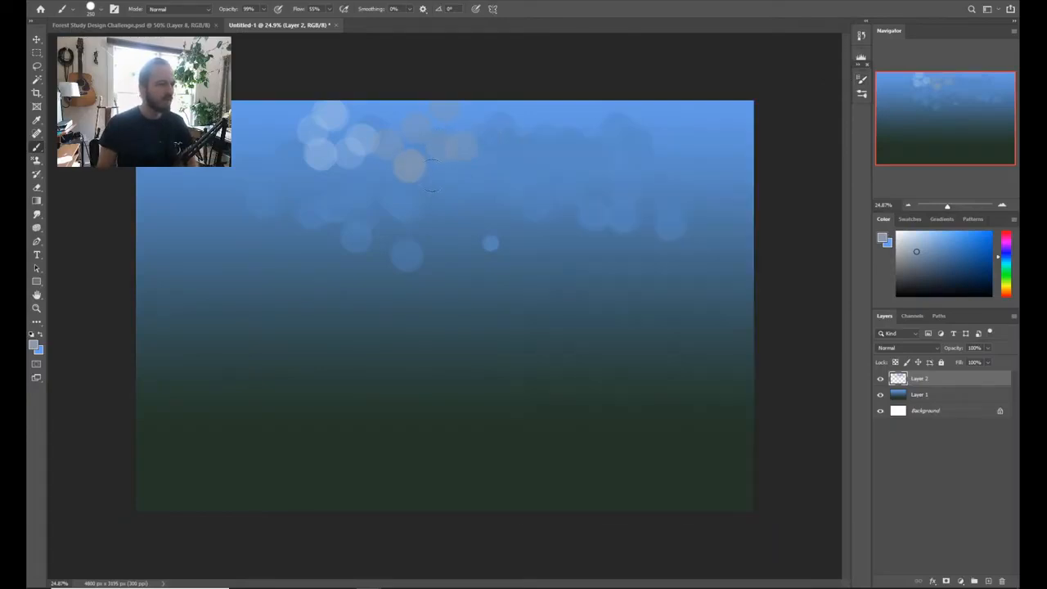
{"action": "left_click", "coordinate": [424, 214]}
{"action": "left_click", "coordinate": [280, 182]}
{"action": "left_click", "coordinate": [253, 166]}
{"action": "left_click", "coordinate": [255, 216]}
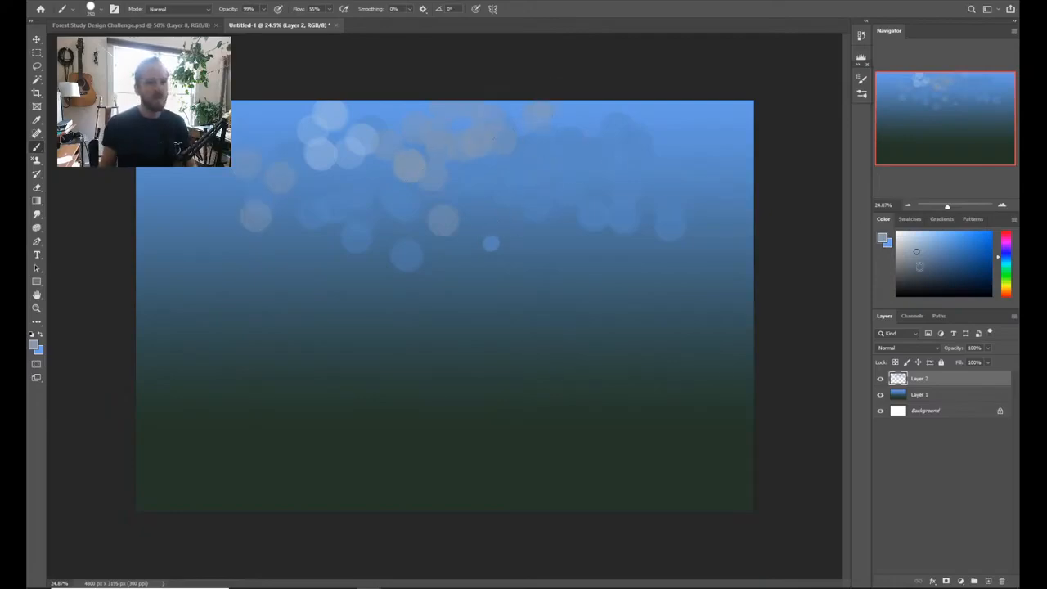
Step: Shift the hue towards violet and dab pinkish bokeh circles, plus darker mauve ones, around the upper centre
{"action": "left_click", "coordinate": [1004, 250]}
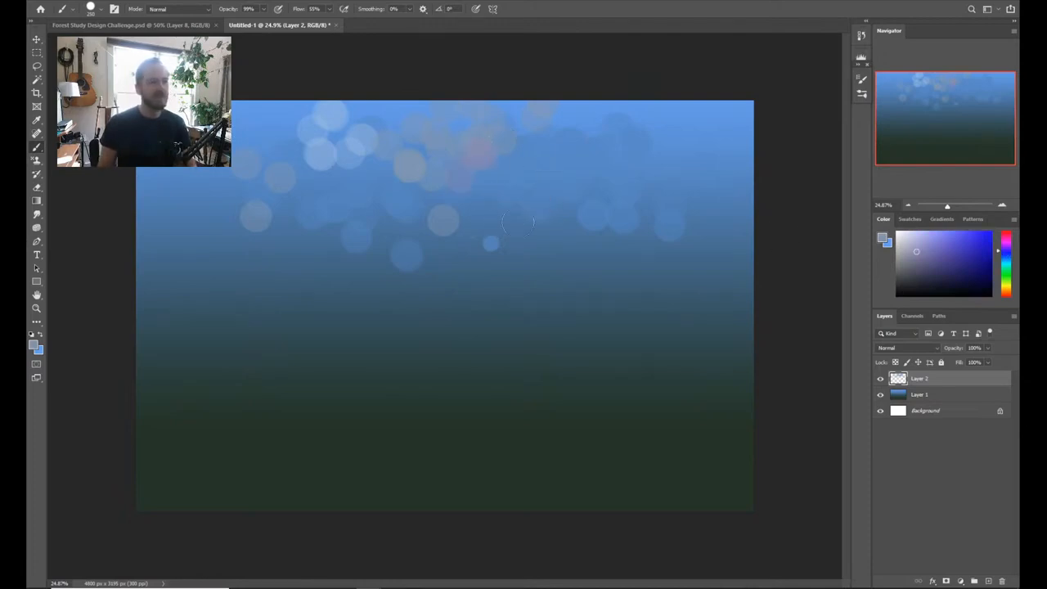
{"action": "left_click", "coordinate": [518, 222]}
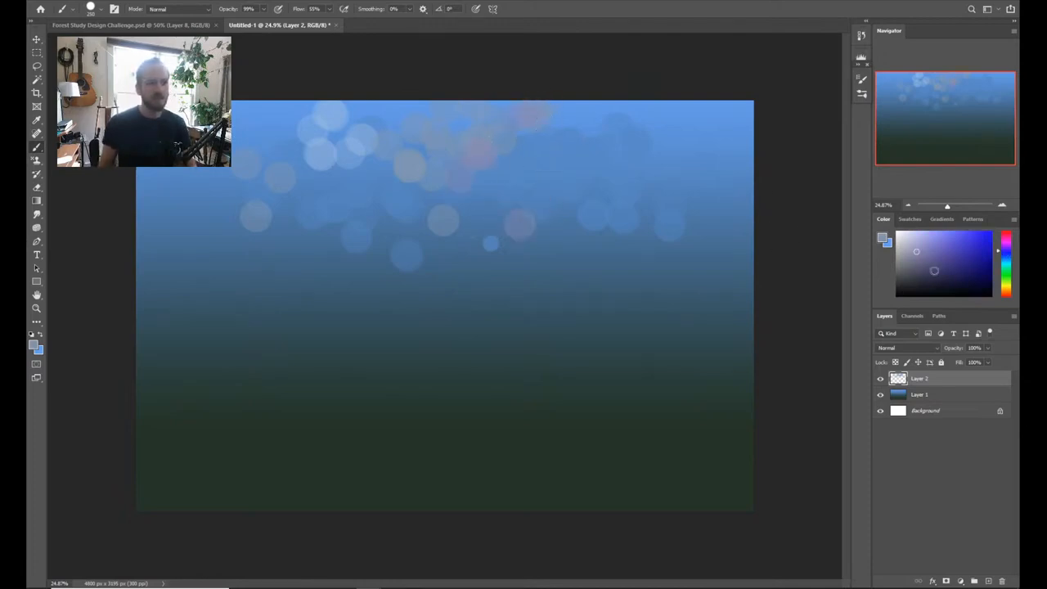
{"action": "left_click", "coordinate": [927, 267]}
{"action": "left_click", "coordinate": [560, 205]}
{"action": "left_click", "coordinate": [533, 219]}
{"action": "left_click", "coordinate": [541, 240]}
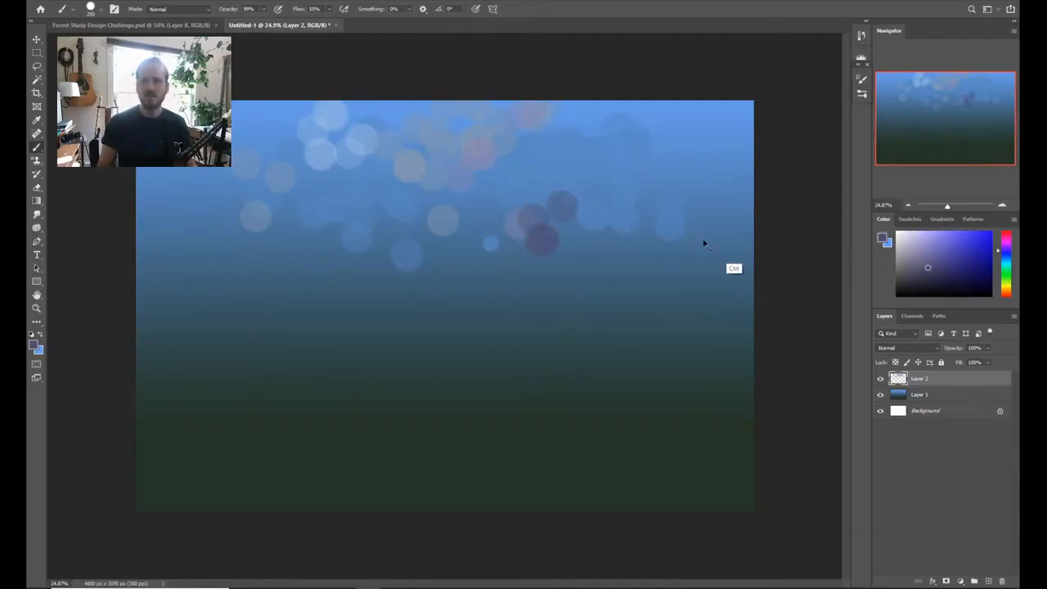
Step: Undo the last two dark circles and dab replacements in a deeper purple around the upper centre
{"action": "key", "text": "ctrl+z"}
{"action": "key", "text": "ctrl+z"}
{"action": "left_click", "coordinate": [1005, 246]}
{"action": "left_click", "coordinate": [938, 264]}
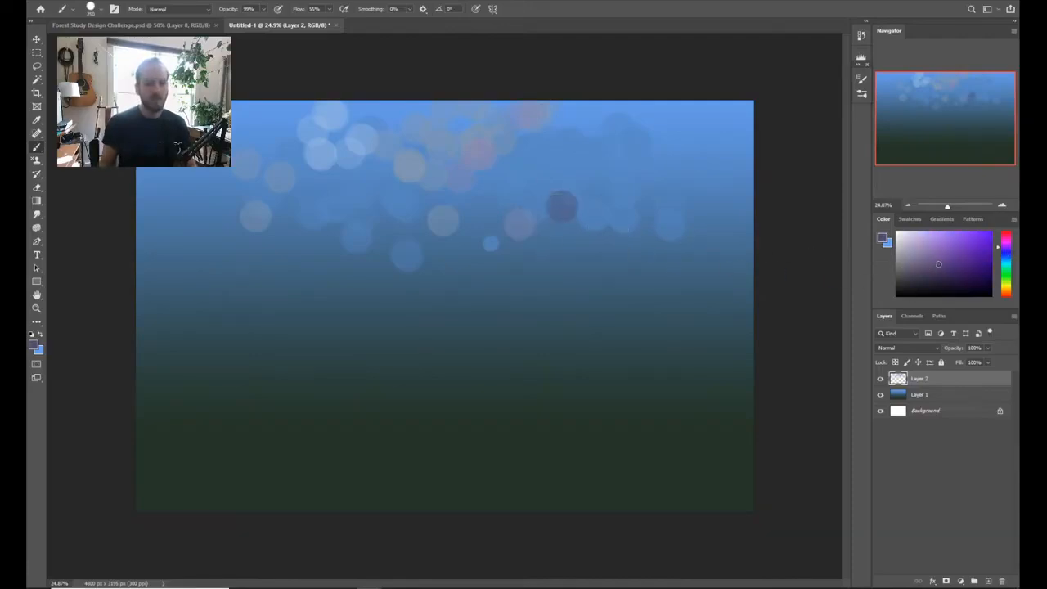
{"action": "left_click", "coordinate": [523, 184]}
{"action": "left_click", "coordinate": [503, 211]}
{"action": "left_click", "coordinate": [544, 216]}
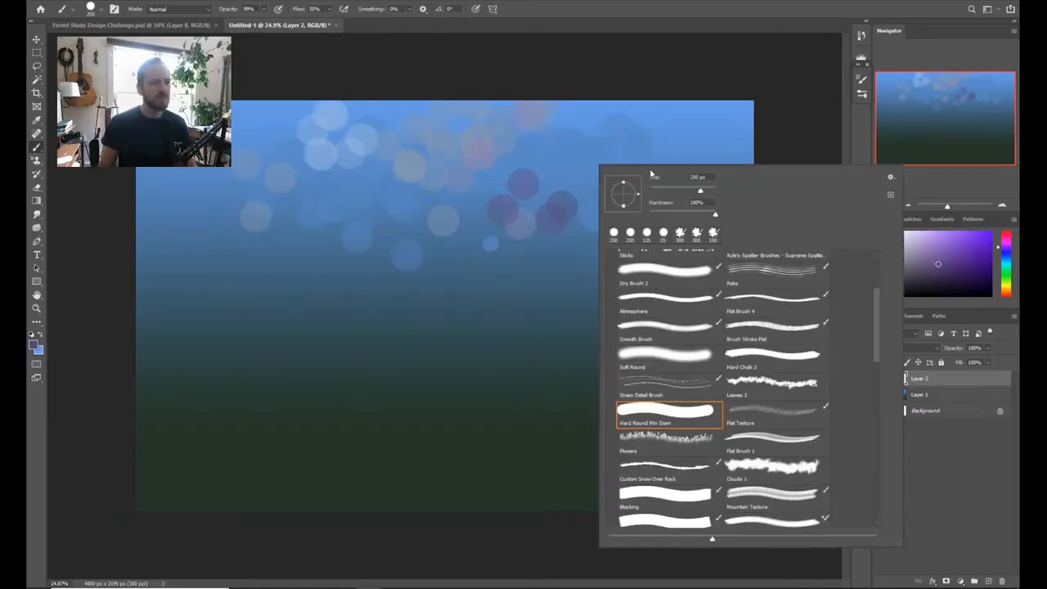
Step: Set the minimum for pen-pressure opacity in the brush's Transfer options to 0%
{"action": "right_click", "coordinate": [601, 166]}
{"action": "left_click", "coordinate": [861, 79]}
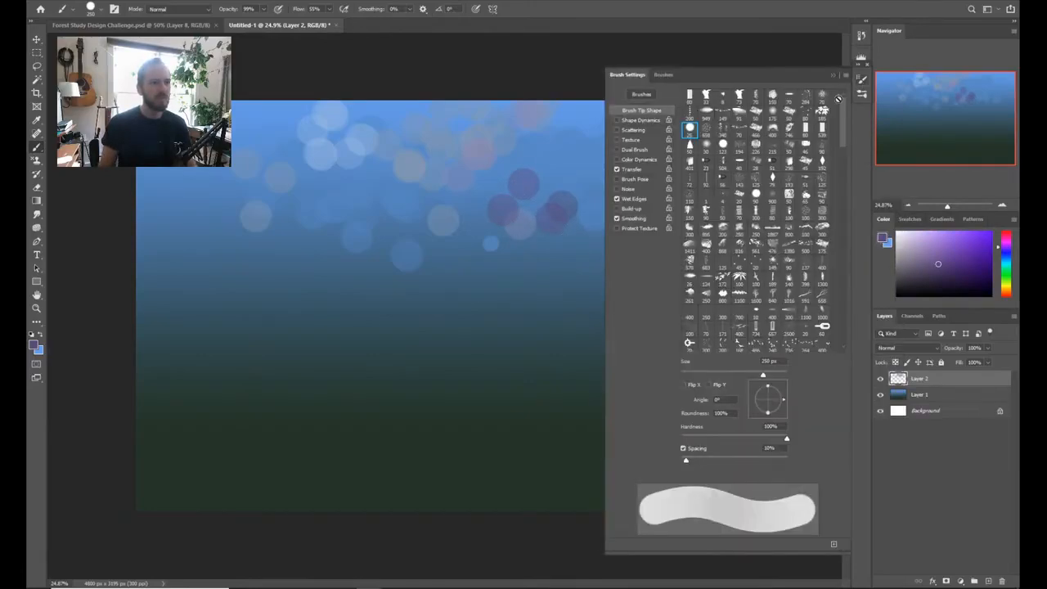
{"action": "left_click", "coordinate": [654, 169]}
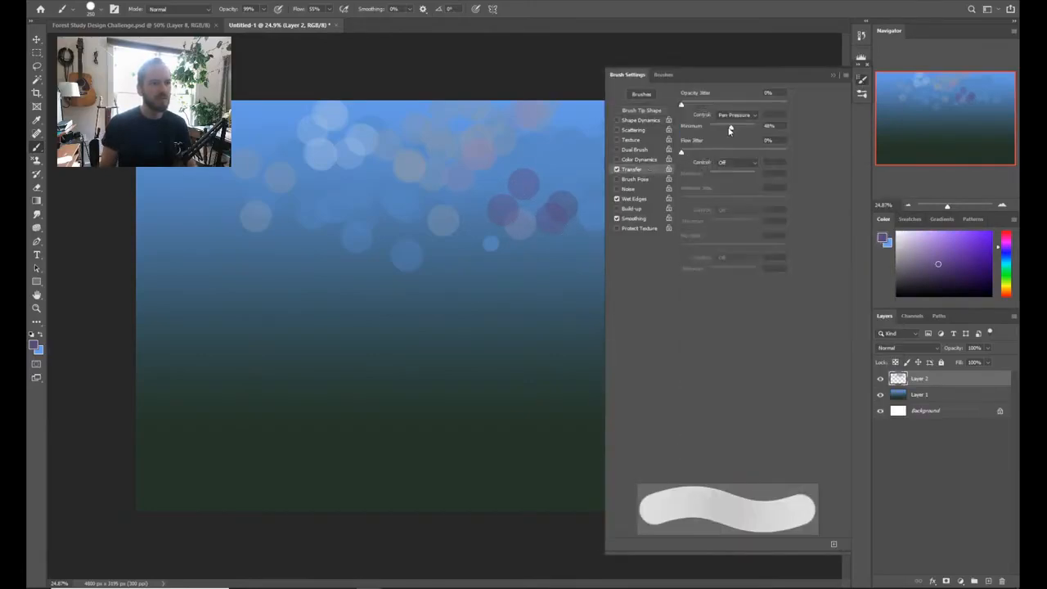
{"action": "left_click_drag", "start_coordinate": [715, 127], "coordinate": [707, 127]}
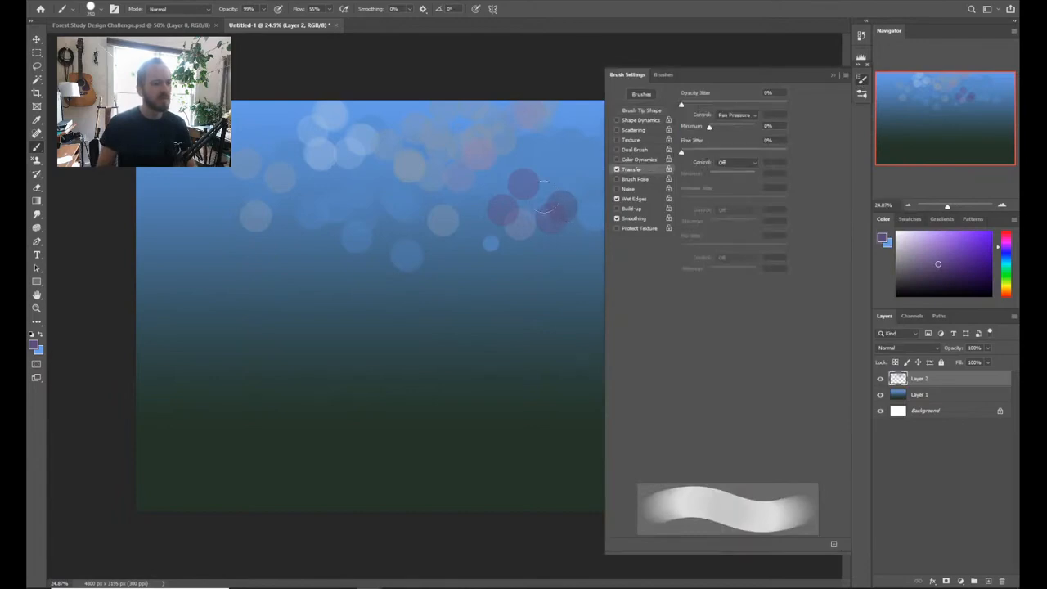
Step: Close the brush settings and dab a few more purple circles of varying opacity around the upper-centre cluster
{"action": "left_click", "coordinate": [832, 74]}
{"action": "left_click", "coordinate": [533, 182]}
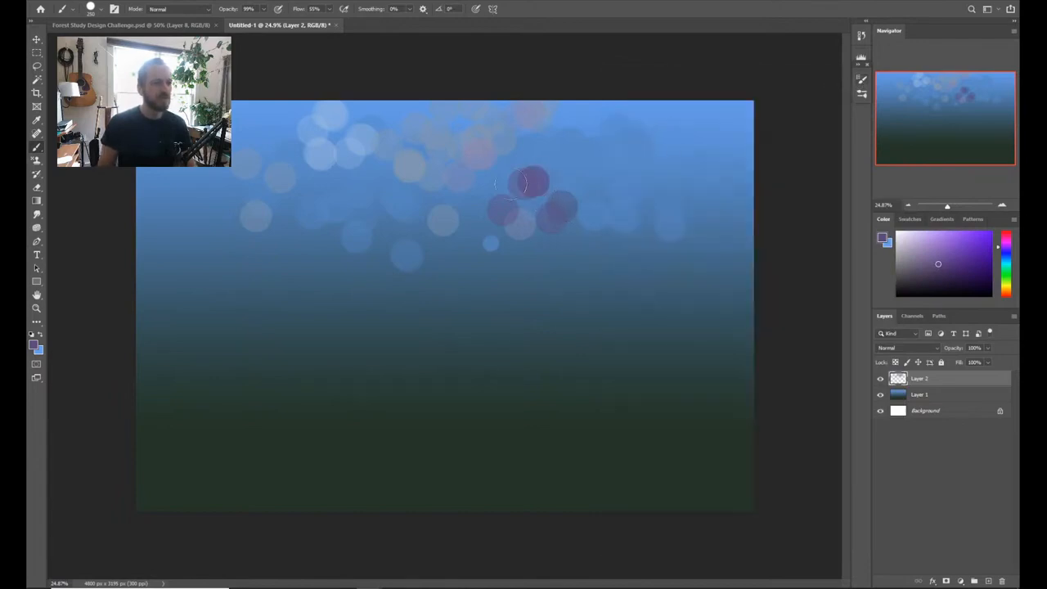
{"action": "left_click", "coordinate": [547, 193]}
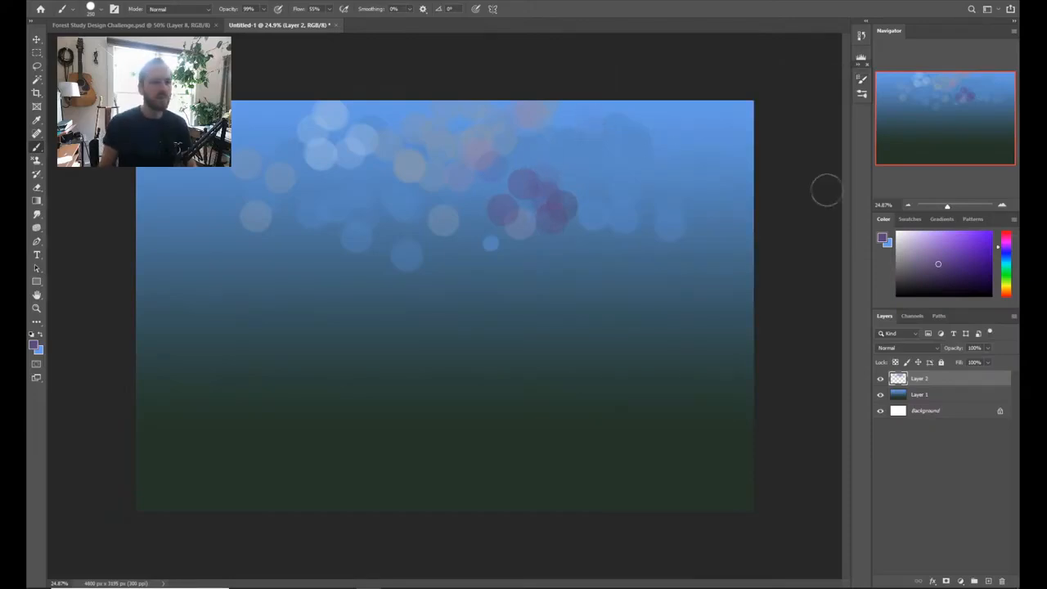
Step: Sample dark green from the lower gradient and dab dark bokeh circles of varying opacity across the upper right
{"action": "left_click", "coordinate": [612, 396], "text": "alt"}
{"action": "key", "text": "bracketright"}
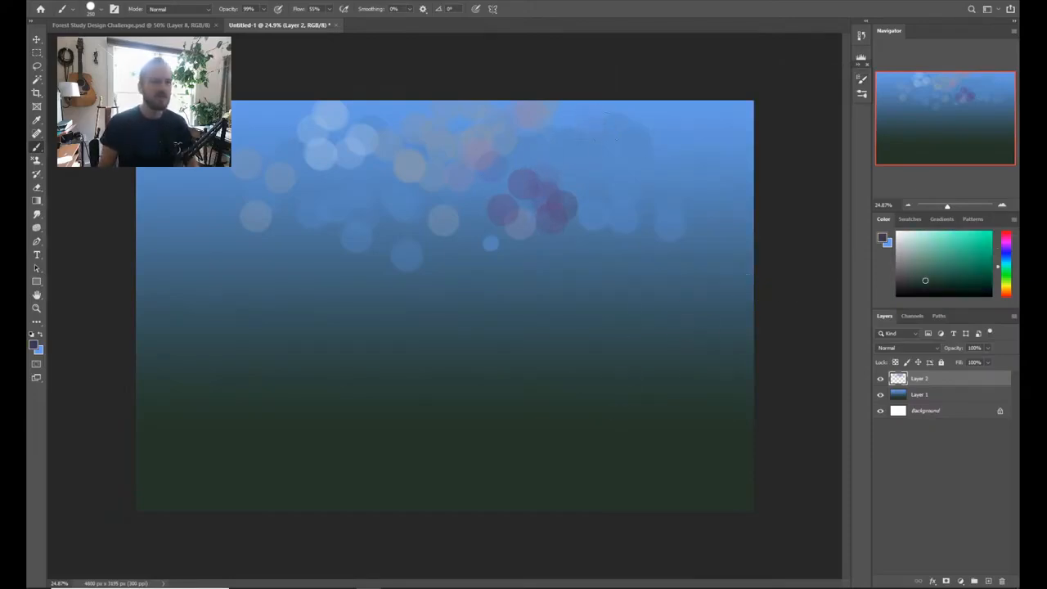
{"action": "left_click", "coordinate": [591, 131]}
{"action": "left_click", "coordinate": [577, 187]}
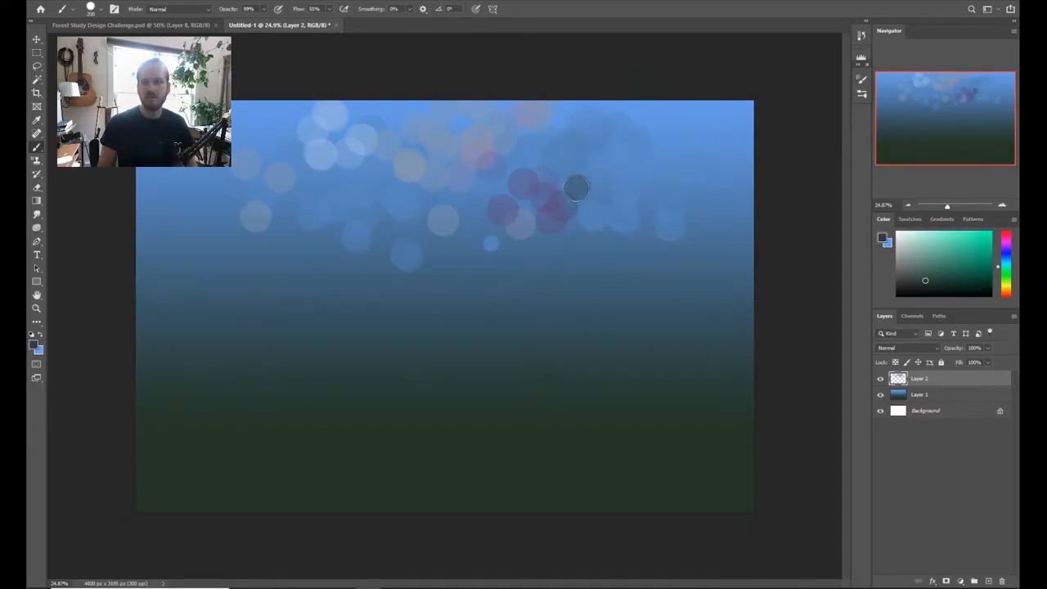
{"action": "left_click", "coordinate": [608, 155]}
{"action": "left_click", "coordinate": [661, 187]}
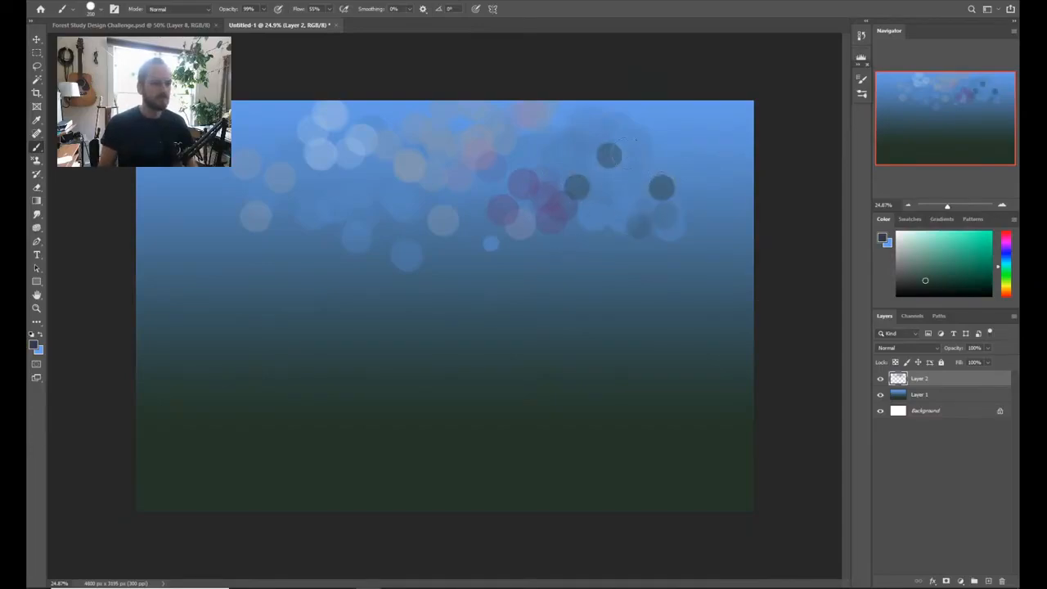
{"action": "left_click", "coordinate": [590, 144]}
{"action": "left_click", "coordinate": [595, 179]}
{"action": "left_click", "coordinate": [663, 154]}
{"action": "left_click", "coordinate": [669, 121]}
{"action": "left_click", "coordinate": [667, 103]}
{"action": "left_click", "coordinate": [682, 148]}
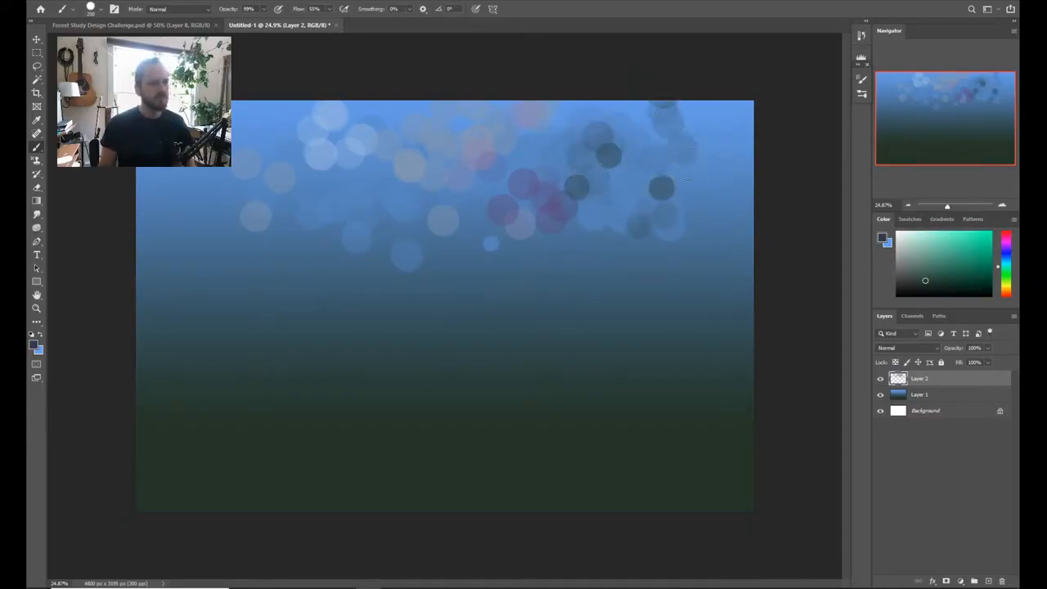
{"action": "left_click", "coordinate": [686, 171]}
{"action": "left_click", "coordinate": [687, 202]}
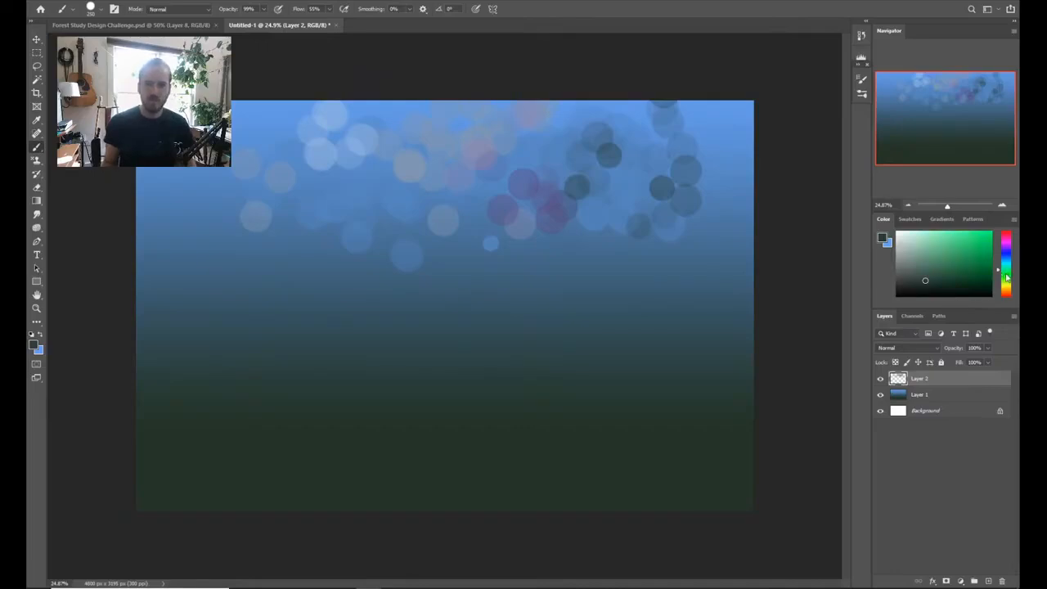
Step: Pick a brighter mid green and dab green bokeh circles across the upper right and along the upper left
{"action": "left_click", "coordinate": [932, 272]}
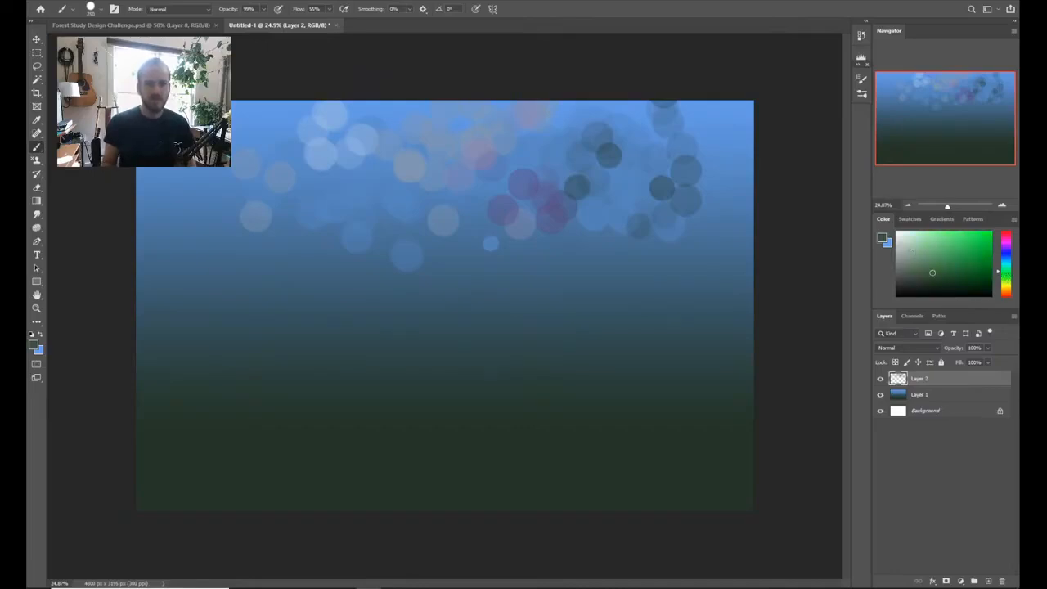
{"action": "left_click", "coordinate": [946, 260]}
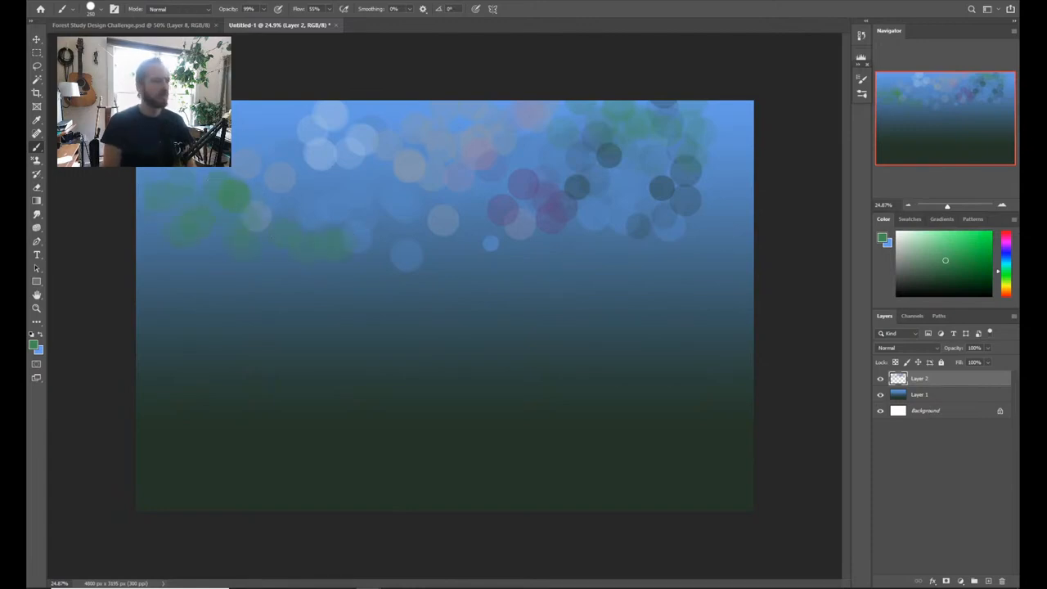
Step: With a large Soft Round brush, glaze violet haze over both upper corners, setting the brush mode to Multiply
{"action": "right_click", "coordinate": [610, 211]}
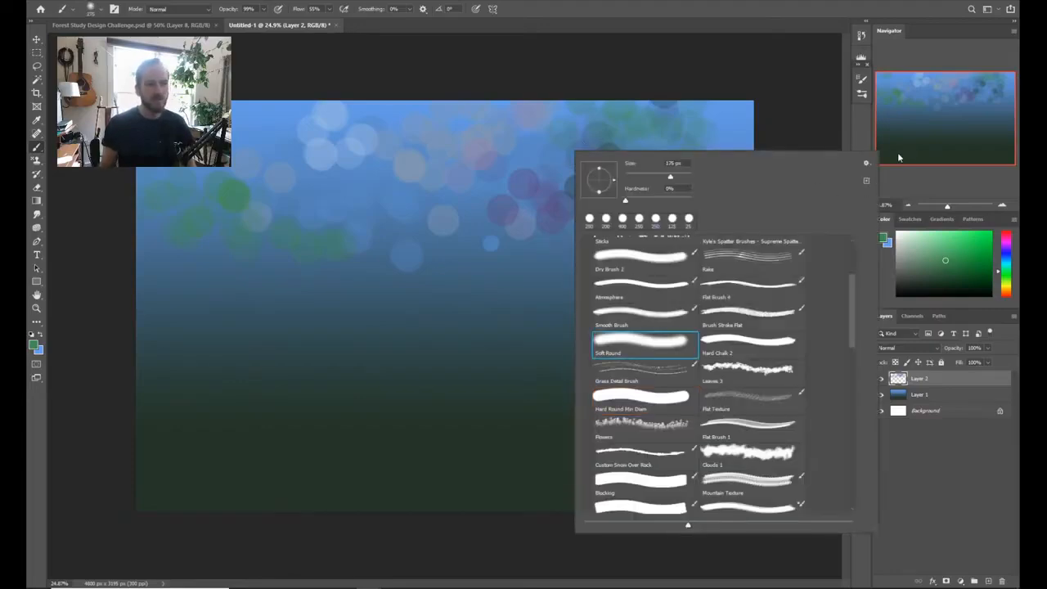
{"action": "key", "text": "Return"}
{"action": "left_click_drag", "start_coordinate": [1006, 271], "coordinate": [1009, 253]}
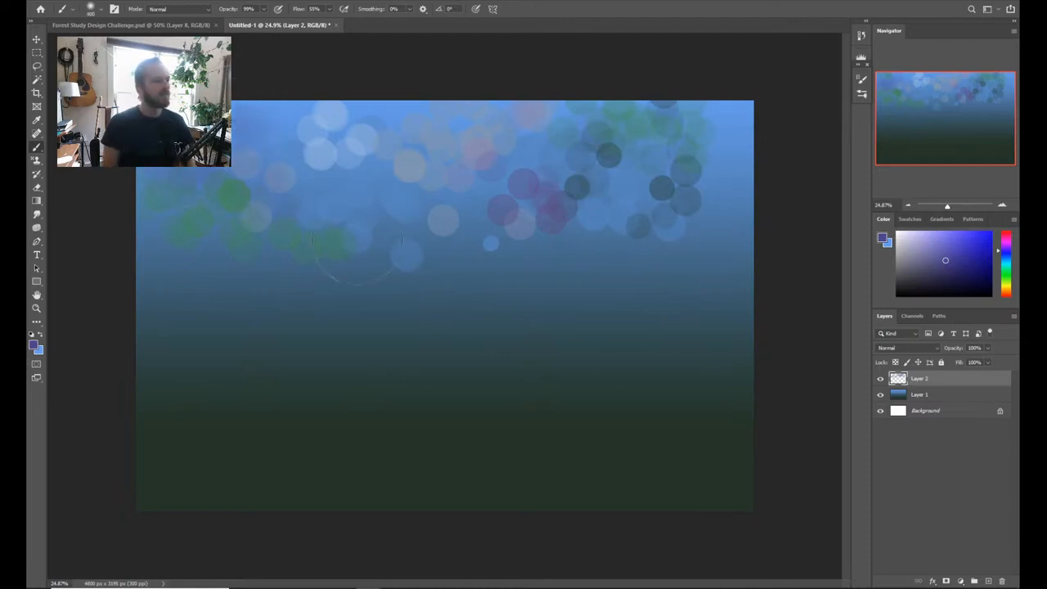
{"action": "left_click", "coordinate": [176, 9]}
{"action": "left_click", "coordinate": [176, 72]}
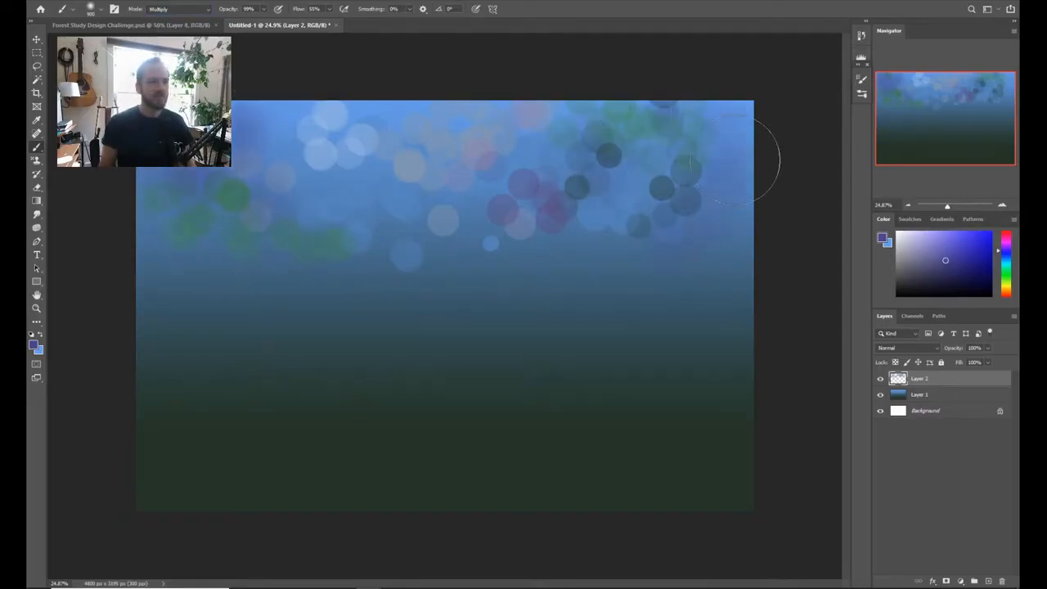
Step: Sample the greyish blue below the dark circles and darken the upper right and upper centre with soft Multiply strokes
{"action": "key", "text": "alt"}
{"action": "left_click", "coordinate": [668, 260], "text": "alt"}
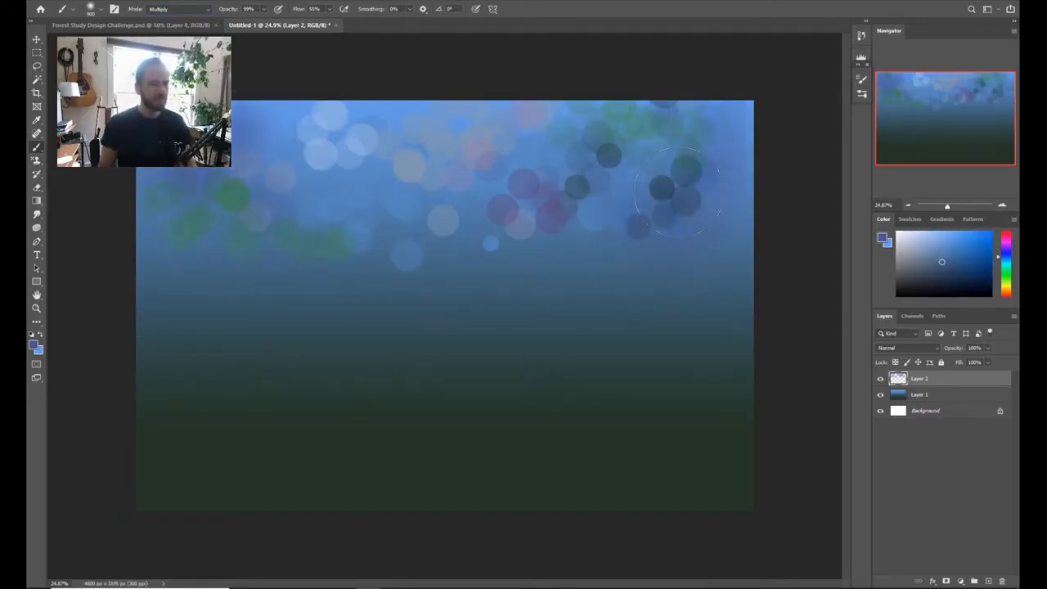
{"action": "mouse_move", "coordinate": [677, 190]}
{"action": "left_mouse_down"}
{"action": "mouse_move", "coordinate": [749, 111]}
{"action": "mouse_move", "coordinate": [744, 202]}
{"action": "mouse_move", "coordinate": [727, 118]}
{"action": "mouse_move", "coordinate": [680, 139]}
{"action": "mouse_move", "coordinate": [616, 209]}
{"action": "mouse_move", "coordinate": [674, 187]}
{"action": "mouse_move", "coordinate": [658, 184]}
{"action": "mouse_move", "coordinate": [690, 253]}
{"action": "mouse_move", "coordinate": [733, 242]}
{"action": "mouse_move", "coordinate": [720, 90]}
{"action": "left_mouse_up"}
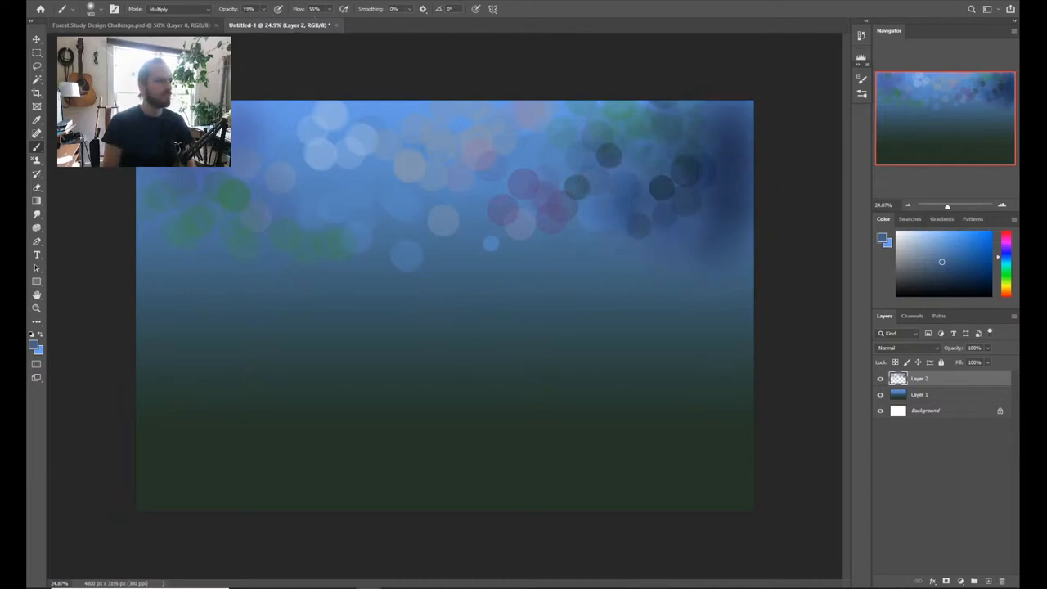
{"action": "mouse_move", "coordinate": [532, 103]}
{"action": "left_mouse_down"}
{"action": "mouse_move", "coordinate": [554, 105]}
{"action": "mouse_move", "coordinate": [531, 106]}
{"action": "mouse_move", "coordinate": [532, 117]}
{"action": "mouse_move", "coordinate": [425, 214]}
{"action": "mouse_move", "coordinate": [483, 196]}
{"action": "left_mouse_up"}
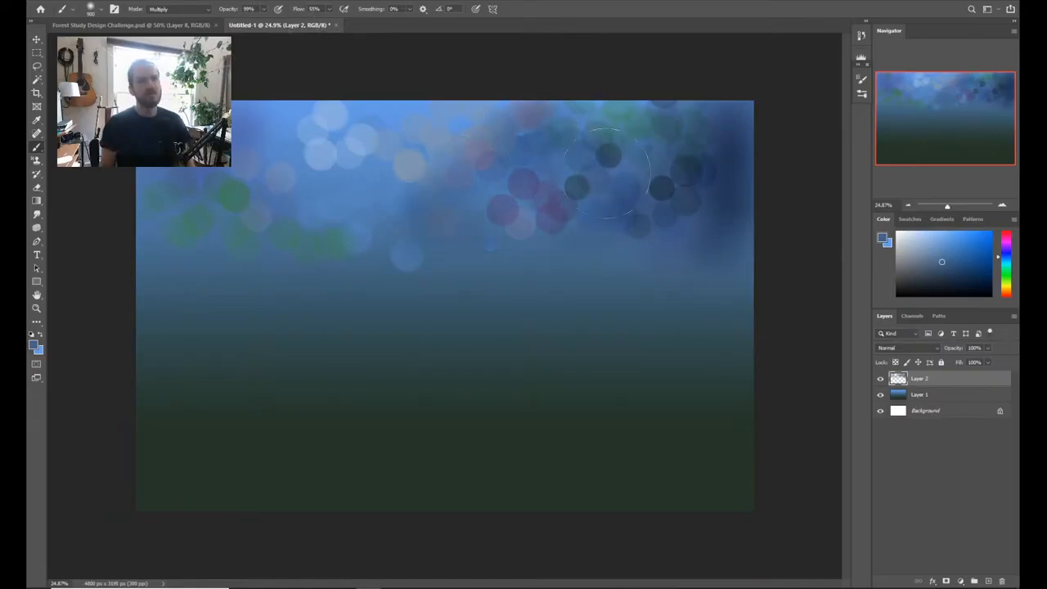
{"action": "mouse_move", "coordinate": [533, 168]}
{"action": "left_mouse_down"}
{"action": "mouse_move", "coordinate": [559, 170]}
{"action": "mouse_move", "coordinate": [519, 220]}
{"action": "left_mouse_up"}
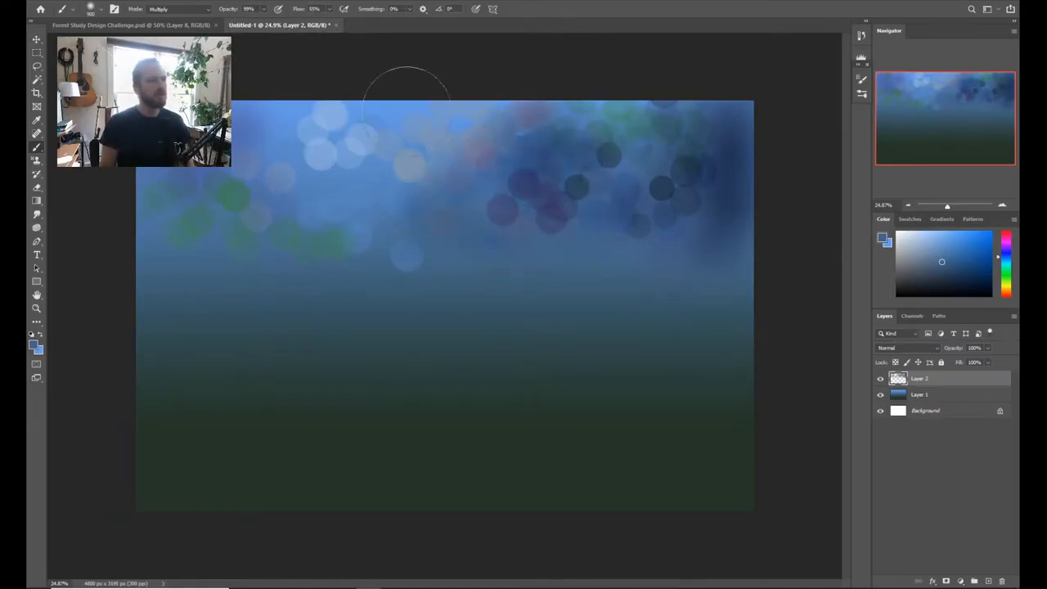
Step: Return the brush mode to Normal, sample pale blue from the bokeh and softly haze the upper-centre circles
{"action": "left_click", "coordinate": [180, 9]}
{"action": "left_click", "coordinate": [175, 25]}
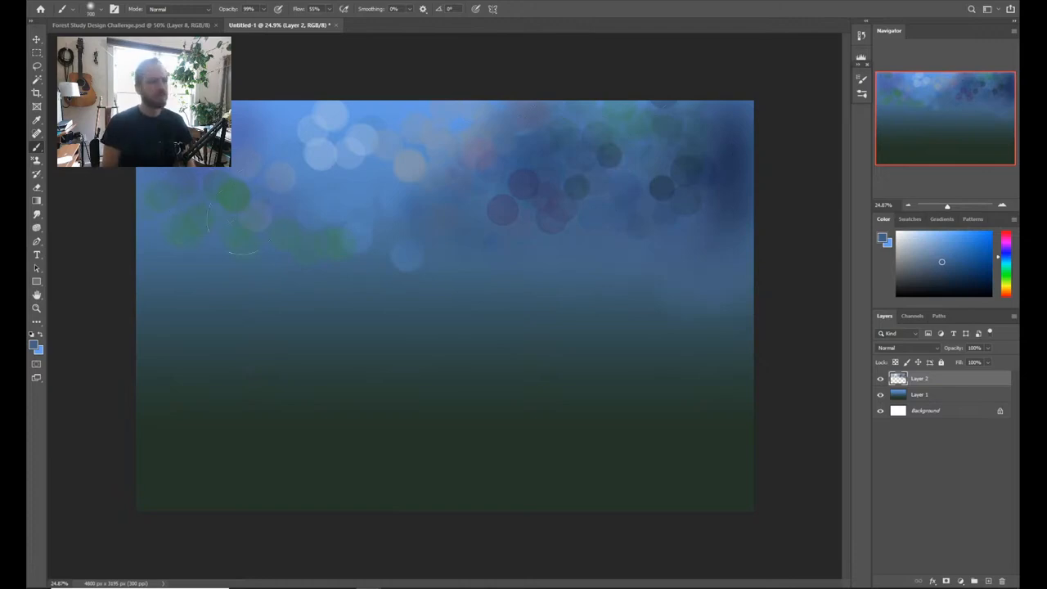
{"action": "left_click", "coordinate": [337, 148], "text": "alt"}
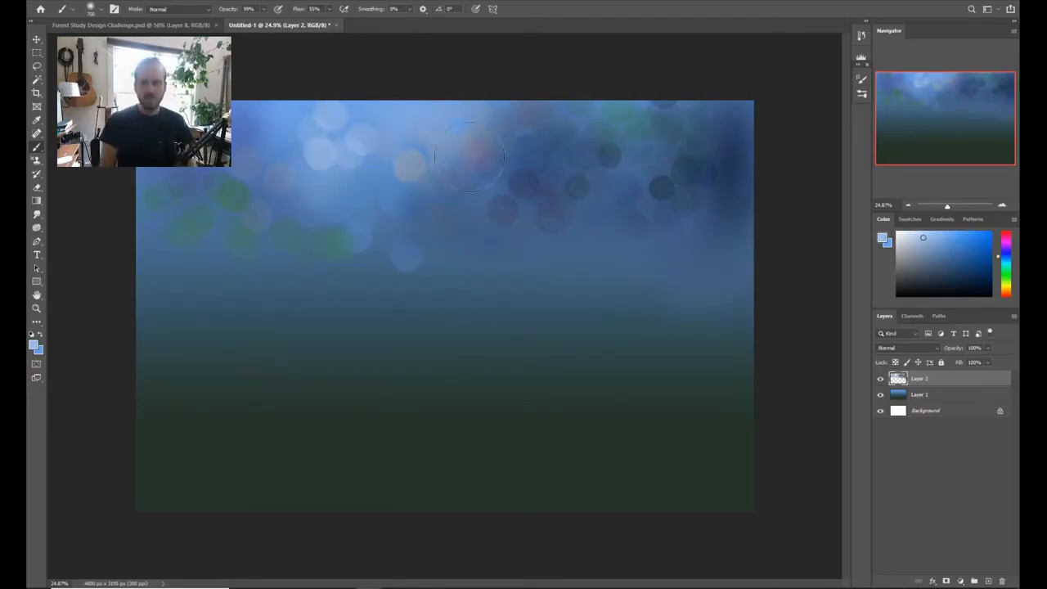
{"action": "key", "text": "ctrl"}
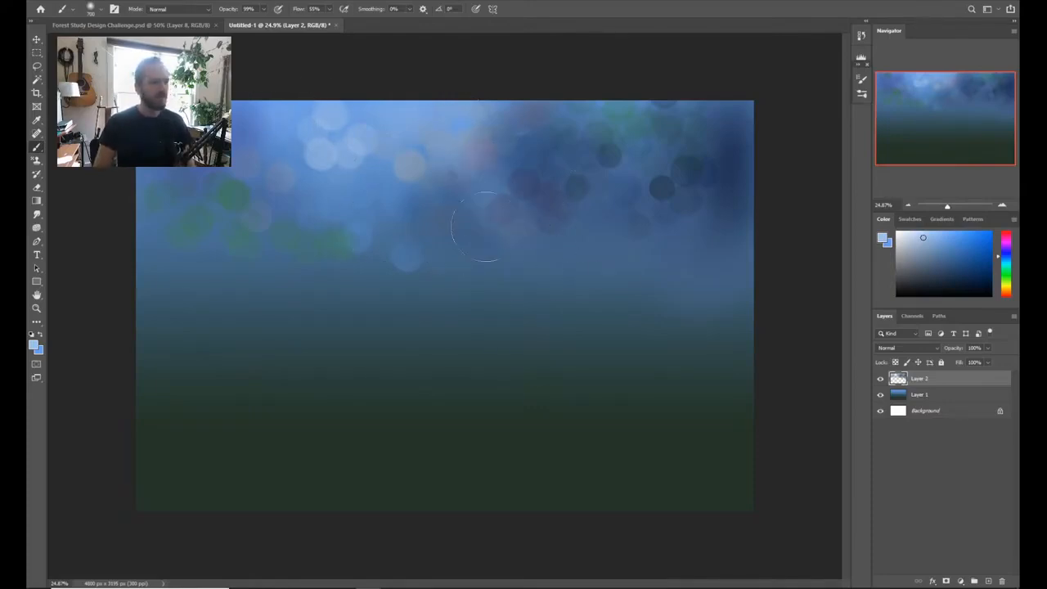
{"action": "left_click", "coordinate": [491, 187]}
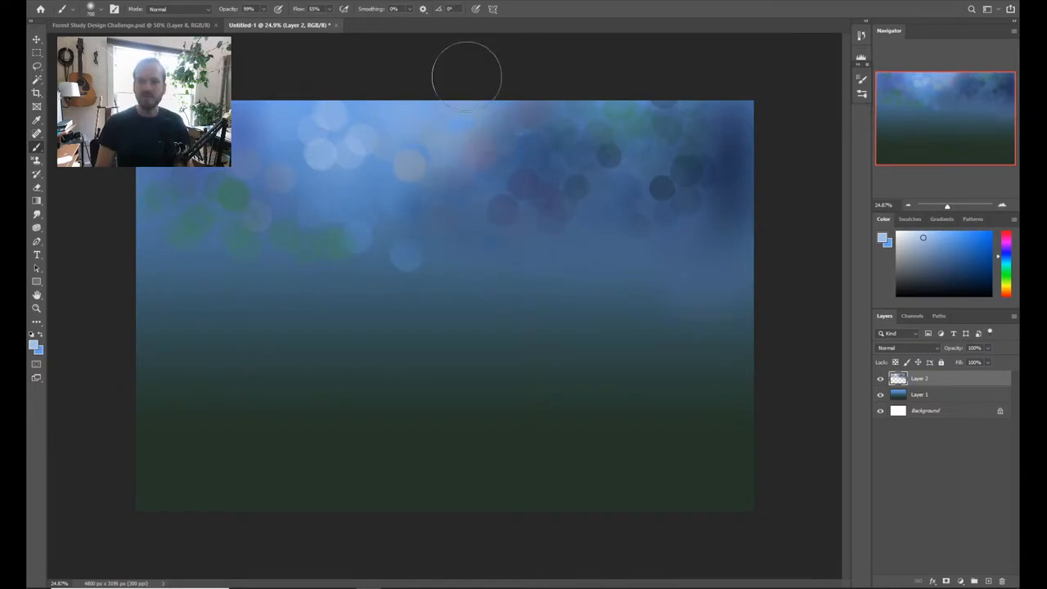
Step: Choose the Dry Brush 2 preset, enlarge it to 600 px and scumble pale blue texture over the upper area
{"action": "right_click", "coordinate": [515, 141]}
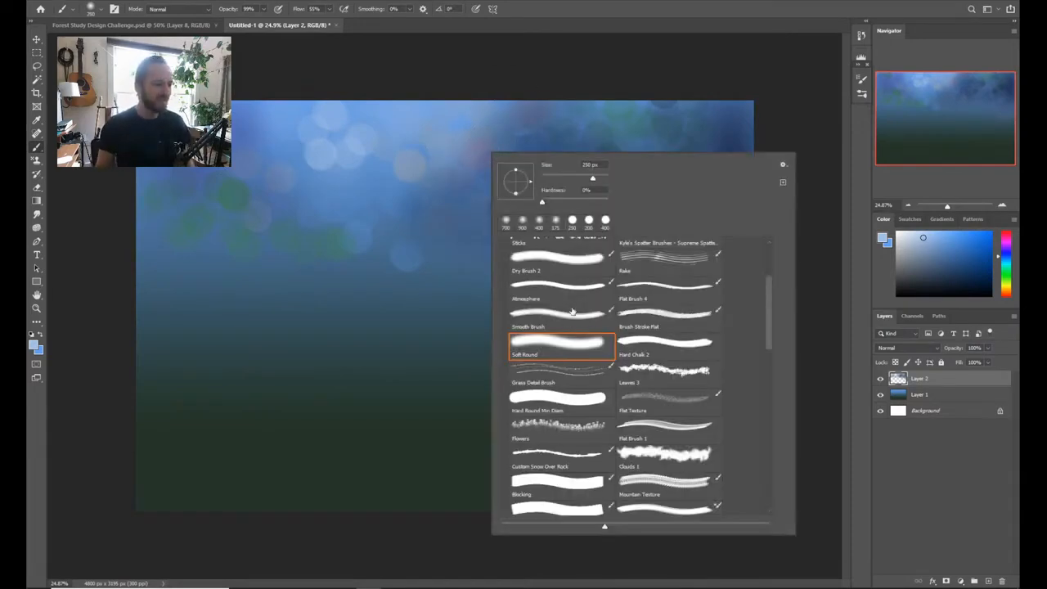
{"action": "left_click", "coordinate": [556, 257]}
{"action": "key", "text": "Return"}
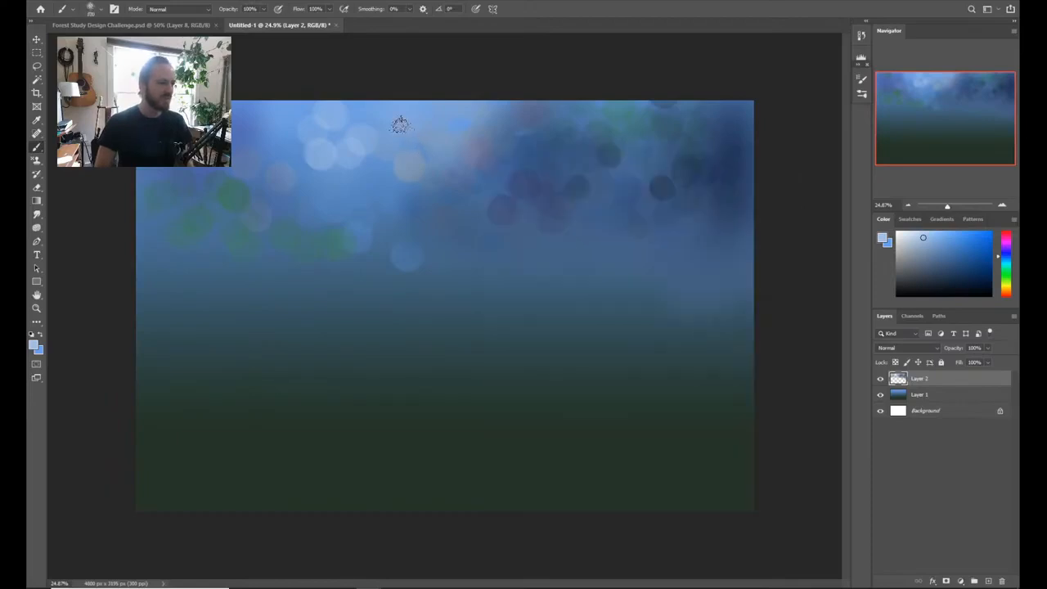
{"action": "key", "text": "bracketright"}
{"action": "key", "text": "bracketright"}
{"action": "key", "text": "bracketright"}
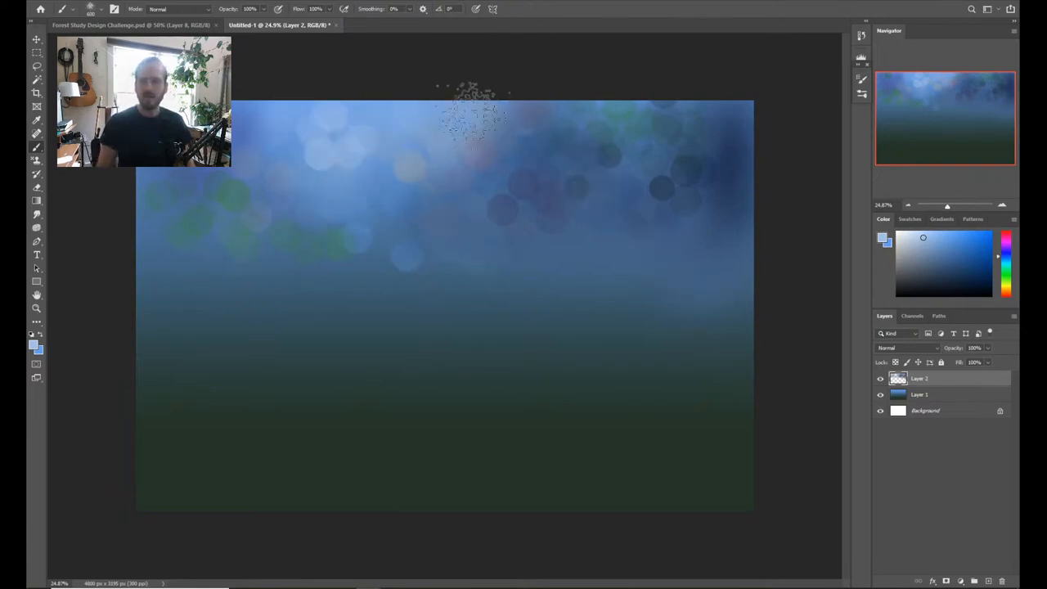
{"action": "key", "text": "ctrl"}
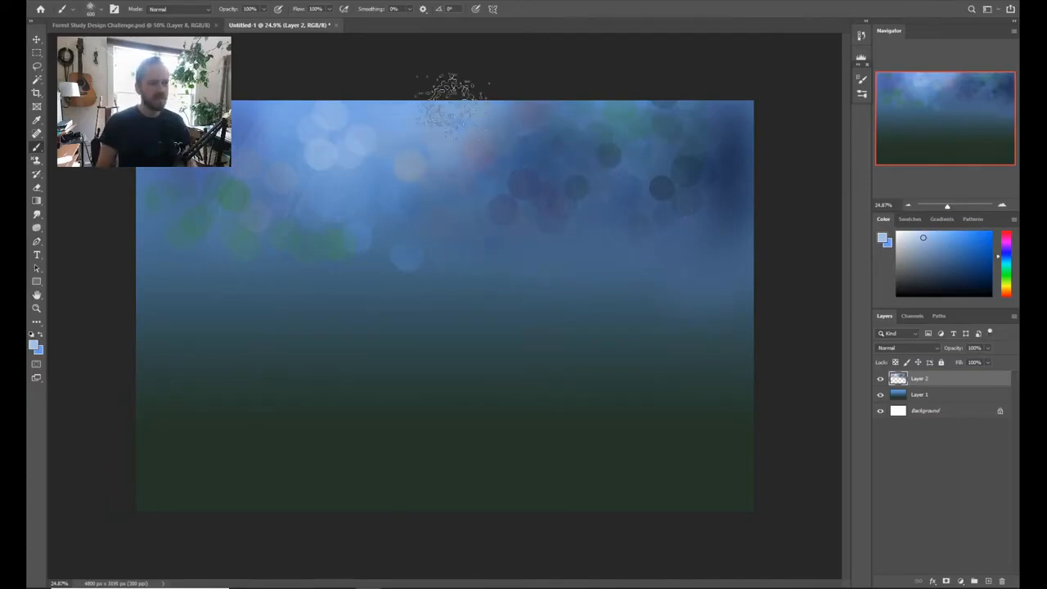
Step: Shift the colour to pale yellow and speckle it over the upper centre and the green circles on the left
{"action": "left_click", "coordinate": [1008, 268]}
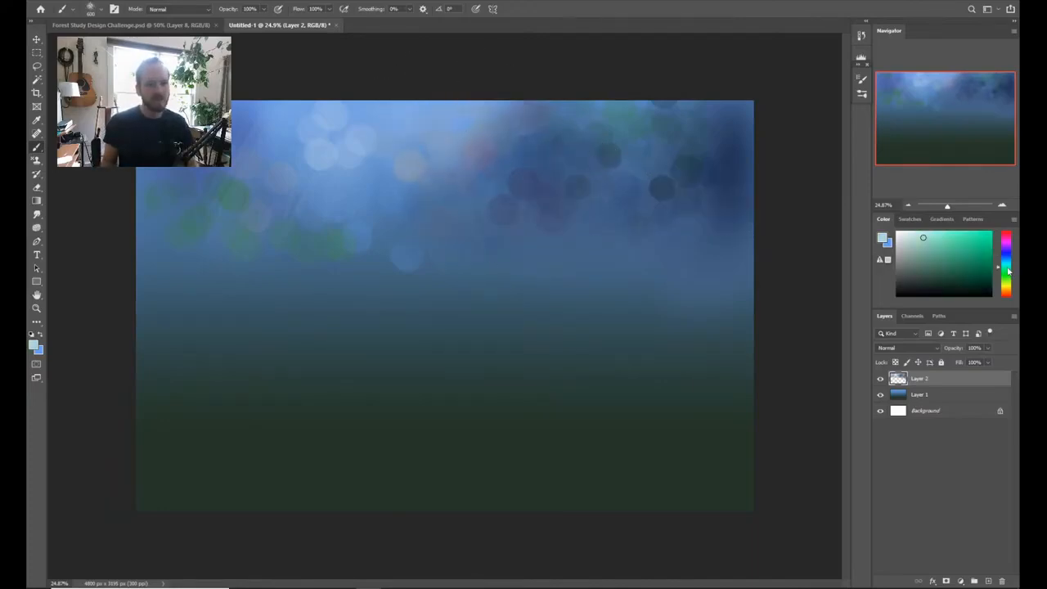
{"action": "left_click_drag", "start_coordinate": [1008, 270], "coordinate": [1006, 284]}
{"action": "left_click_drag", "start_coordinate": [923, 237], "coordinate": [912, 232]}
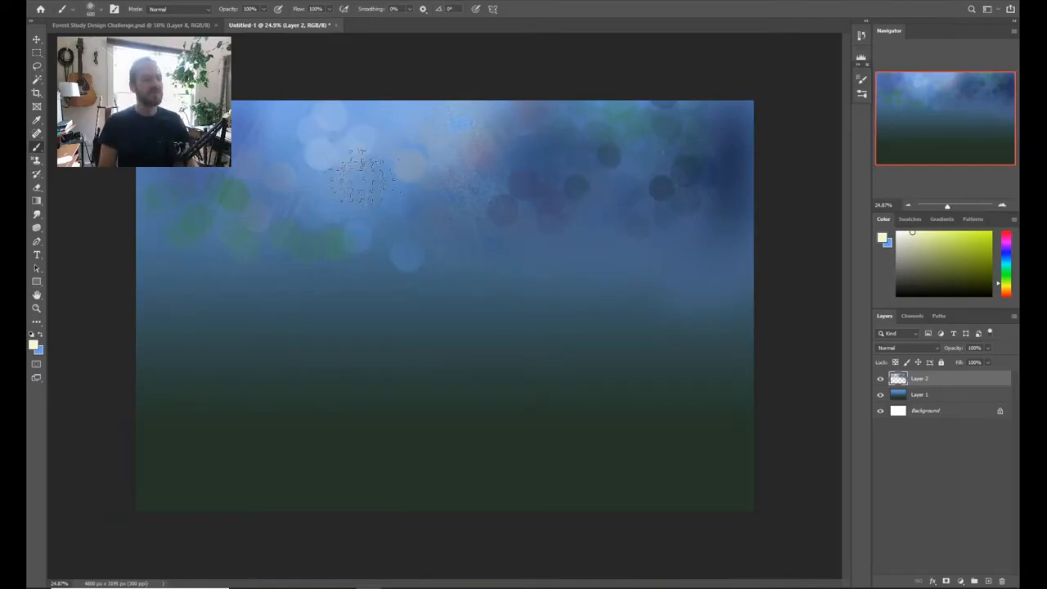
Step: Try brushes from the ESA Brush Pack and choose ESA Dry Brush 5
{"action": "right_click", "coordinate": [655, 222]}
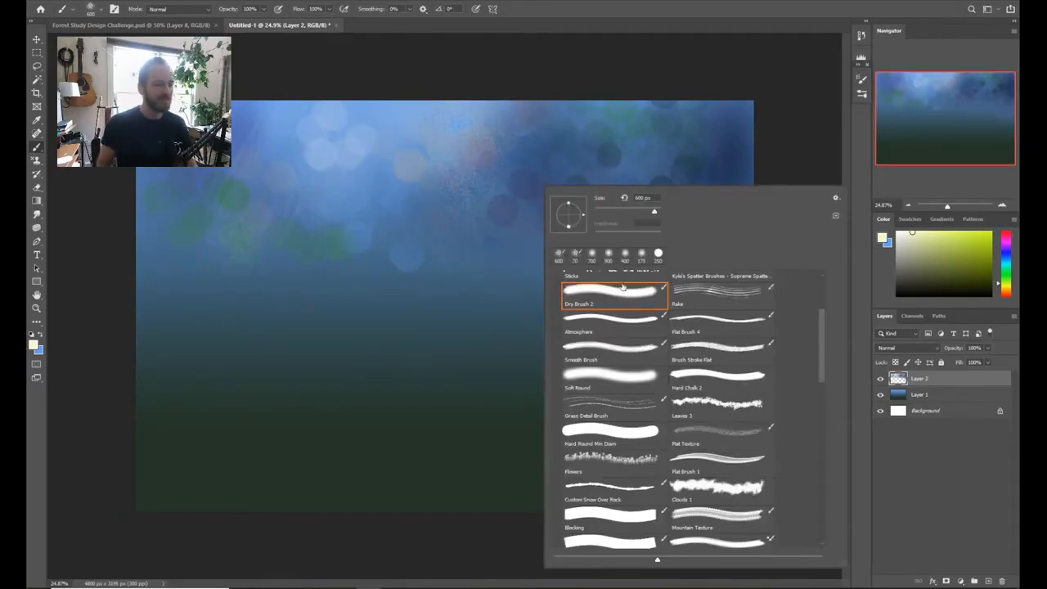
{"action": "scroll", "coordinate": [820, 421], "scroll_direction": "down", "scroll_amount": 5}
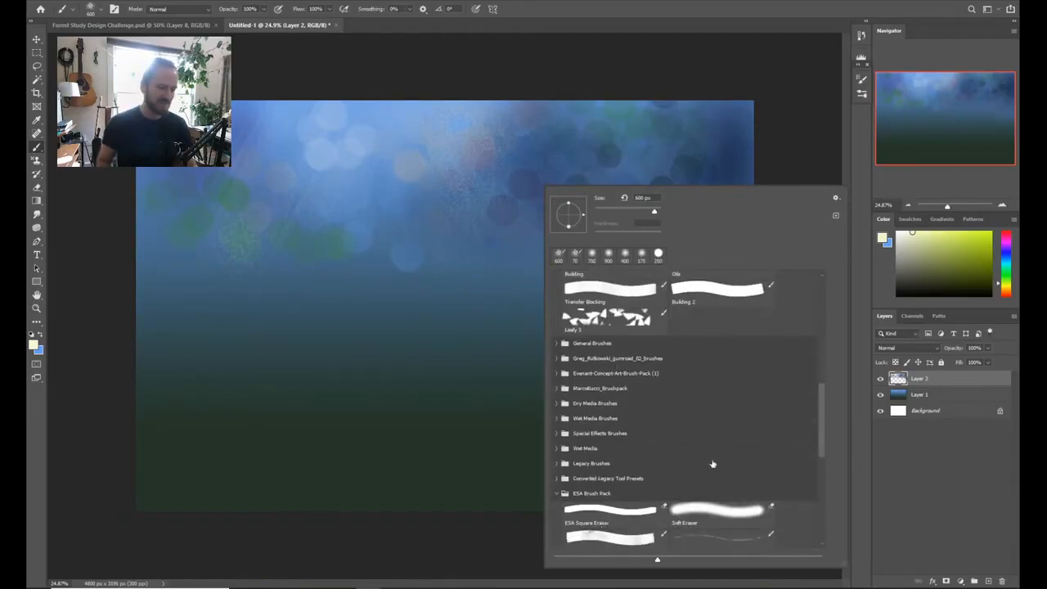
{"action": "left_click_drag", "start_coordinate": [824, 417], "coordinate": [824, 450]}
{"action": "left_click", "coordinate": [625, 484]}
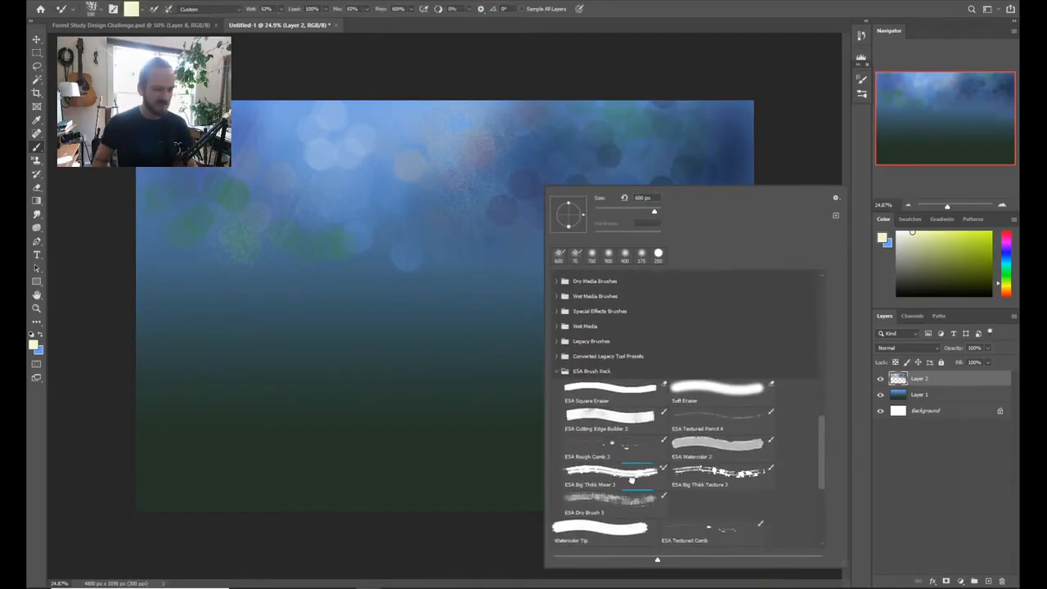
{"action": "left_click", "coordinate": [718, 473]}
{"action": "left_click", "coordinate": [612, 500]}
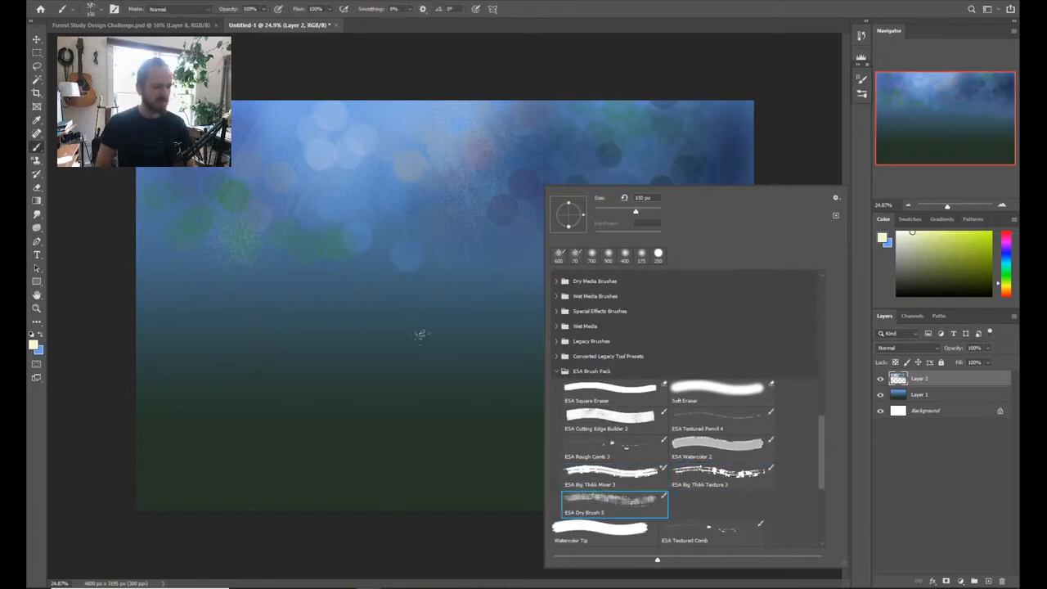
{"action": "left_click", "coordinate": [296, 281]}
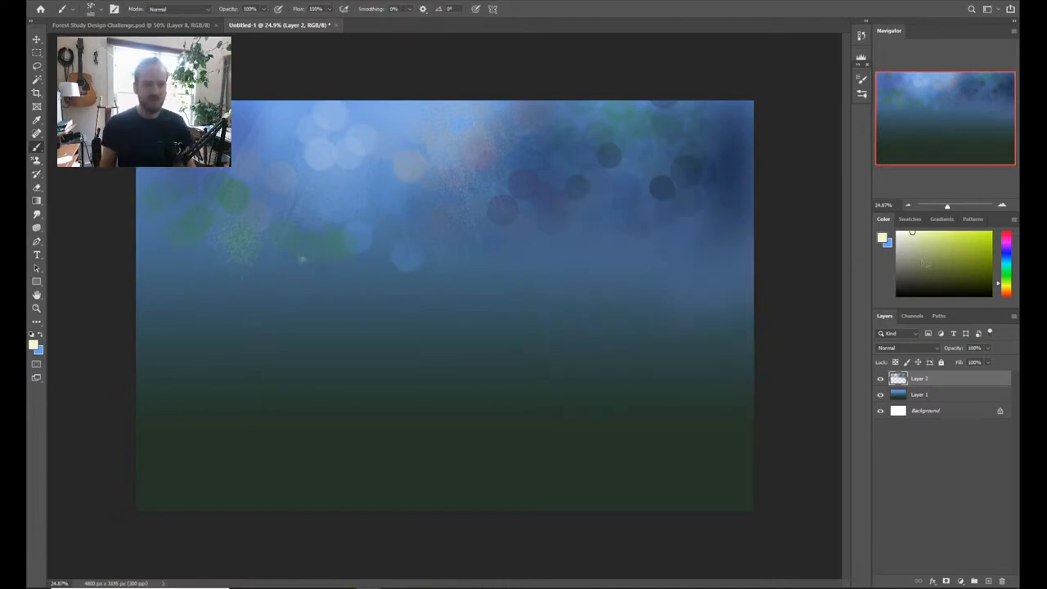
Step: Pick a muted olive yellow and scribble a textured foliage band from the left edge past the canvas centre
{"action": "left_click", "coordinate": [925, 253]}
{"action": "mouse_move", "coordinate": [150, 254]}
{"action": "left_mouse_down"}
{"action": "mouse_move", "coordinate": [200, 237]}
{"action": "mouse_move", "coordinate": [176, 209]}
{"action": "mouse_move", "coordinate": [233, 250]}
{"action": "mouse_move", "coordinate": [184, 200]}
{"action": "mouse_move", "coordinate": [264, 262]}
{"action": "mouse_move", "coordinate": [152, 214]}
{"action": "left_mouse_up"}
{"action": "mouse_move", "coordinate": [282, 270]}
{"action": "left_mouse_down"}
{"action": "mouse_move", "coordinate": [315, 278]}
{"action": "mouse_move", "coordinate": [309, 284]}
{"action": "mouse_move", "coordinate": [344, 258]}
{"action": "left_mouse_up"}
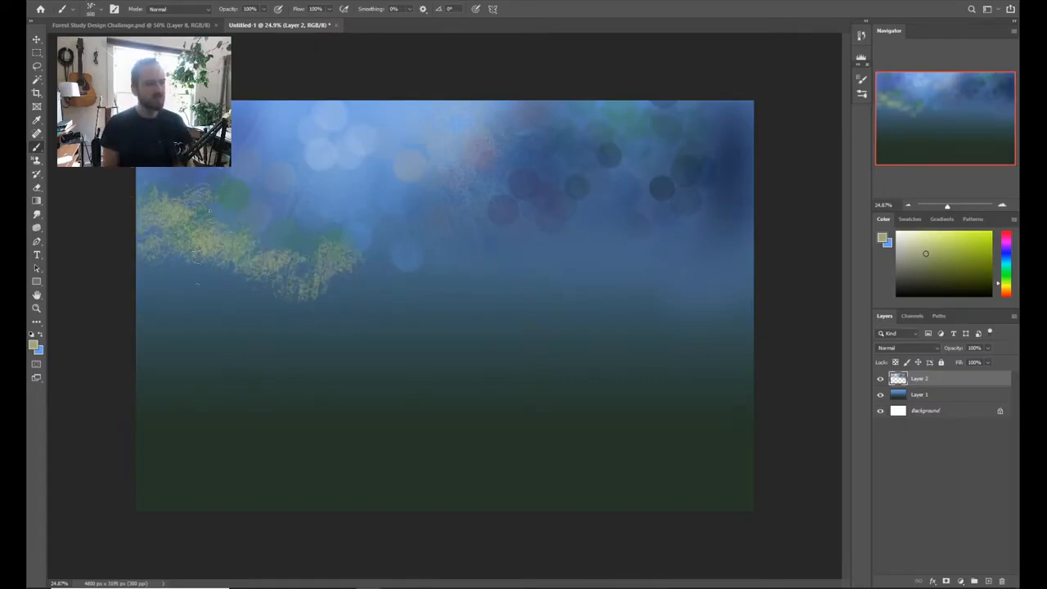
{"action": "mouse_move", "coordinate": [176, 255]}
{"action": "left_mouse_down"}
{"action": "mouse_move", "coordinate": [249, 295]}
{"action": "mouse_move", "coordinate": [359, 270]}
{"action": "left_mouse_up"}
{"action": "mouse_move", "coordinate": [555, 233]}
{"action": "left_mouse_down"}
{"action": "mouse_move", "coordinate": [528, 254]}
{"action": "mouse_move", "coordinate": [368, 262]}
{"action": "mouse_move", "coordinate": [356, 282]}
{"action": "mouse_move", "coordinate": [573, 274]}
{"action": "left_mouse_up"}
{"action": "mouse_move", "coordinate": [278, 294]}
{"action": "left_mouse_down"}
{"action": "mouse_move", "coordinate": [241, 323]}
{"action": "mouse_move", "coordinate": [155, 270]}
{"action": "left_mouse_up"}
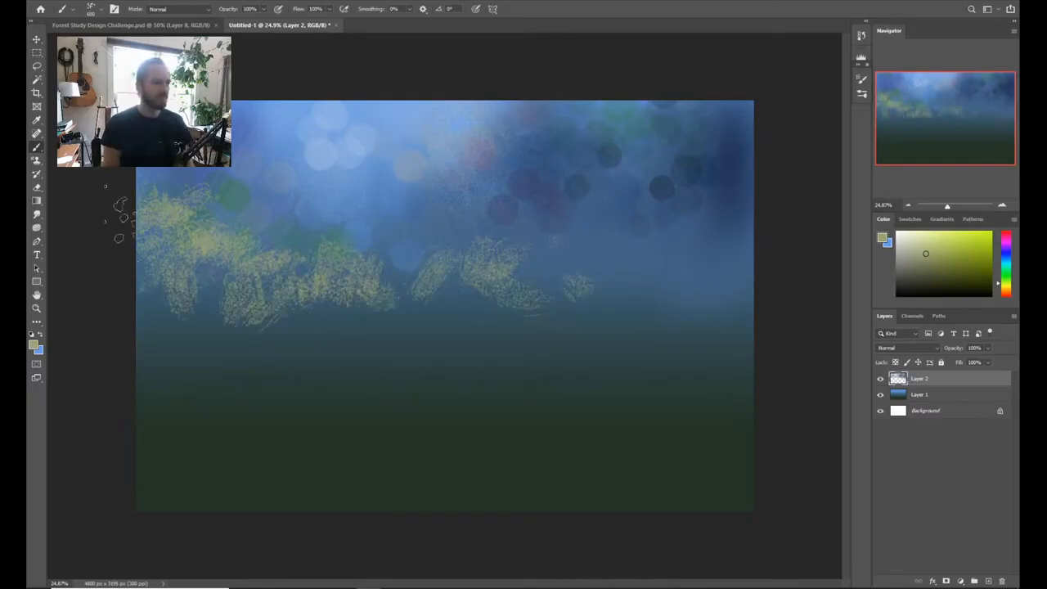
Step: Extend the foliage down the left edge and scribble a more saturated yellow-green band across the lower left
{"action": "left_click_drag", "start_coordinate": [147, 188], "coordinate": [143, 233]}
{"action": "mouse_move", "coordinate": [189, 278]}
{"action": "left_mouse_down"}
{"action": "mouse_move", "coordinate": [200, 270]}
{"action": "mouse_move", "coordinate": [262, 299]}
{"action": "mouse_move", "coordinate": [246, 328]}
{"action": "mouse_move", "coordinate": [164, 274]}
{"action": "mouse_move", "coordinate": [229, 343]}
{"action": "left_mouse_up"}
{"action": "mouse_move", "coordinate": [163, 343]}
{"action": "left_mouse_down"}
{"action": "mouse_move", "coordinate": [197, 400]}
{"action": "mouse_move", "coordinate": [147, 385]}
{"action": "mouse_move", "coordinate": [172, 343]}
{"action": "left_mouse_up"}
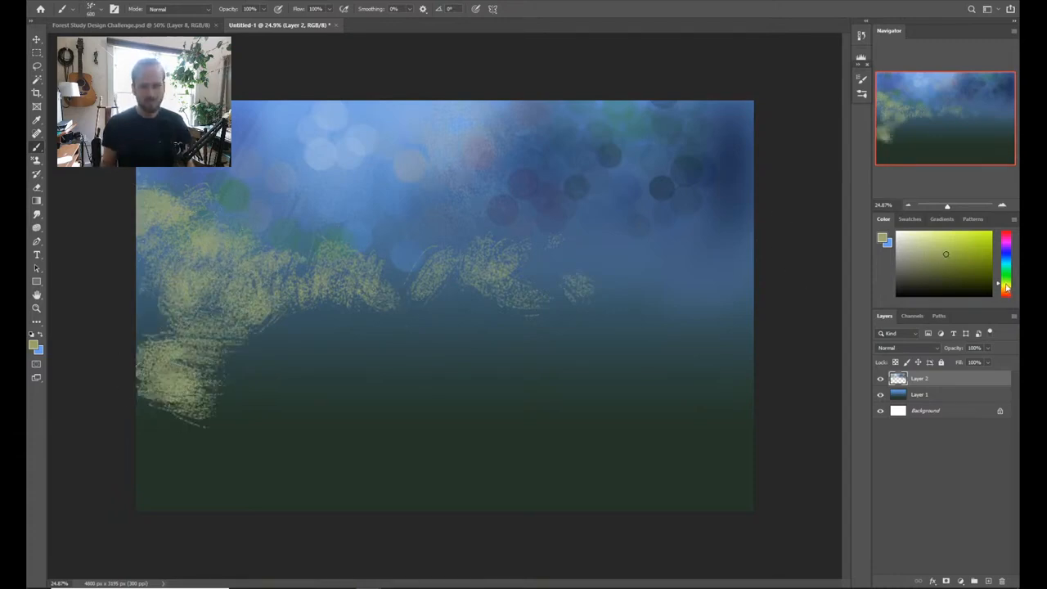
{"action": "mouse_move", "coordinate": [292, 372]}
{"action": "left_mouse_down"}
{"action": "mouse_move", "coordinate": [270, 378]}
{"action": "mouse_move", "coordinate": [282, 360]}
{"action": "mouse_move", "coordinate": [352, 384]}
{"action": "mouse_move", "coordinate": [328, 360]}
{"action": "mouse_move", "coordinate": [315, 381]}
{"action": "mouse_move", "coordinate": [409, 360]}
{"action": "mouse_move", "coordinate": [384, 380]}
{"action": "mouse_move", "coordinate": [342, 339]}
{"action": "mouse_move", "coordinate": [140, 327]}
{"action": "mouse_move", "coordinate": [114, 336]}
{"action": "mouse_move", "coordinate": [270, 401]}
{"action": "mouse_move", "coordinate": [441, 353]}
{"action": "mouse_move", "coordinate": [352, 384]}
{"action": "mouse_move", "coordinate": [502, 354]}
{"action": "mouse_move", "coordinate": [458, 372]}
{"action": "mouse_move", "coordinate": [237, 294]}
{"action": "mouse_move", "coordinate": [290, 302]}
{"action": "mouse_move", "coordinate": [309, 244]}
{"action": "mouse_move", "coordinate": [351, 311]}
{"action": "mouse_move", "coordinate": [401, 286]}
{"action": "mouse_move", "coordinate": [544, 298]}
{"action": "mouse_move", "coordinate": [576, 348]}
{"action": "left_mouse_up"}
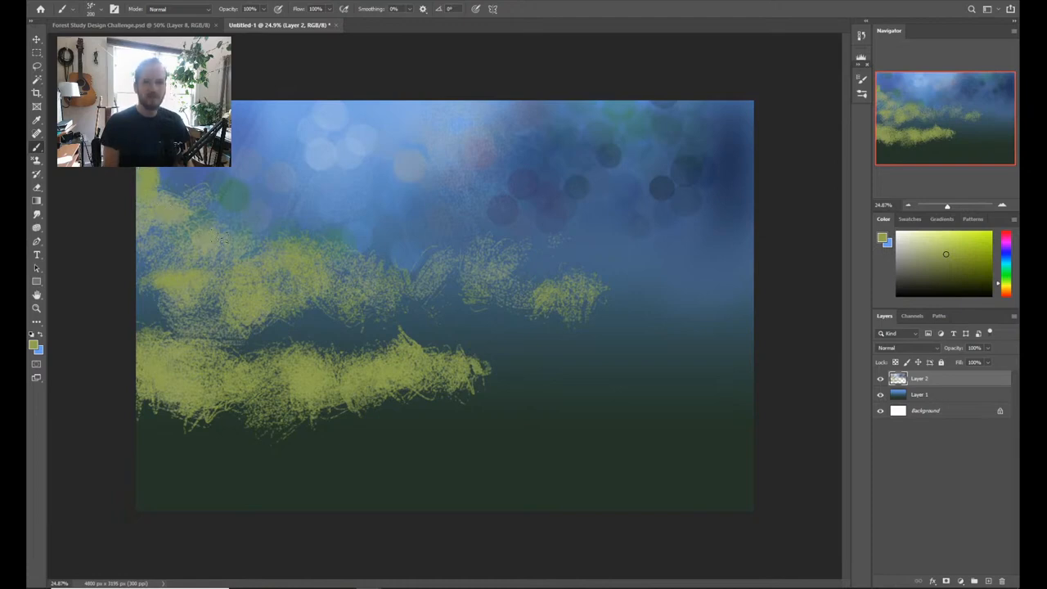
Step: Dab solid yellow-green and darker muted olive patches along the upper edge of the foliage and across the upper left
{"action": "mouse_move", "coordinate": [286, 228]}
{"action": "left_mouse_down"}
{"action": "mouse_move", "coordinate": [316, 221]}
{"action": "mouse_move", "coordinate": [346, 235]}
{"action": "mouse_move", "coordinate": [326, 217]}
{"action": "mouse_move", "coordinate": [324, 237]}
{"action": "mouse_move", "coordinate": [399, 246]}
{"action": "left_mouse_up"}
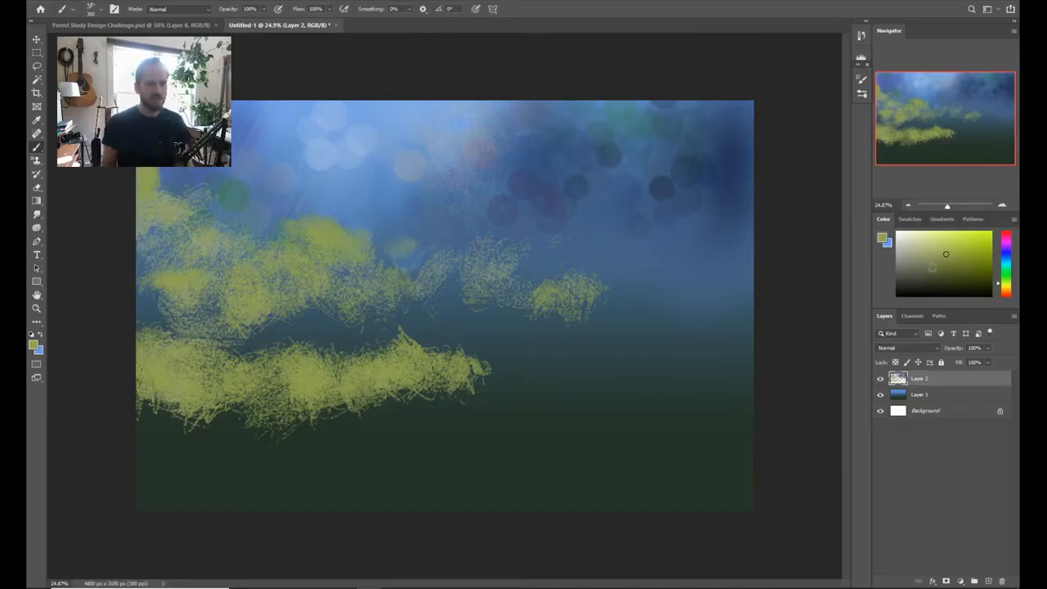
{"action": "left_click", "coordinate": [932, 266]}
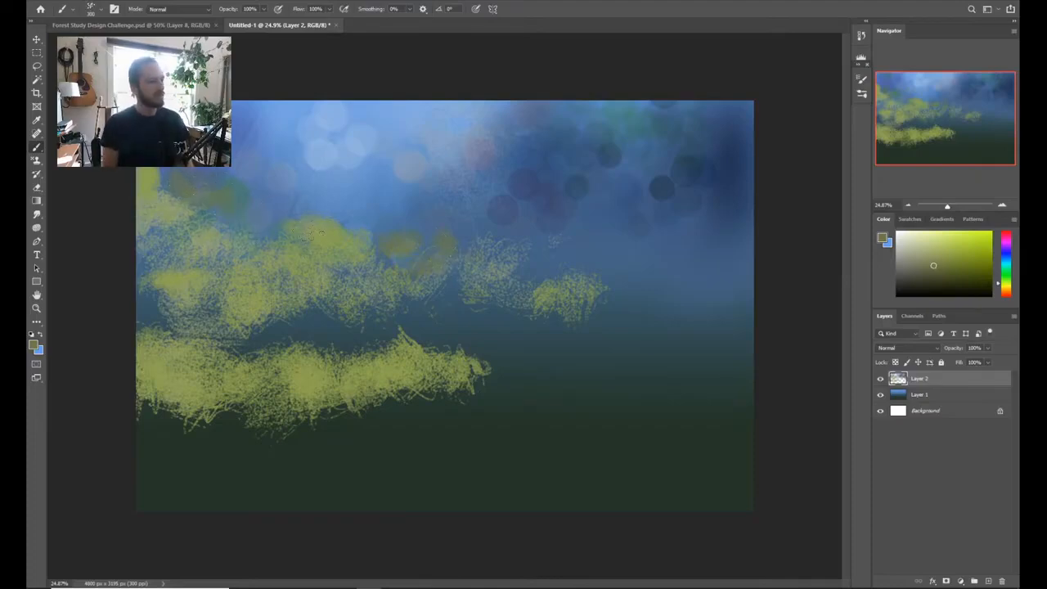
{"action": "left_click", "coordinate": [214, 225], "text": "alt"}
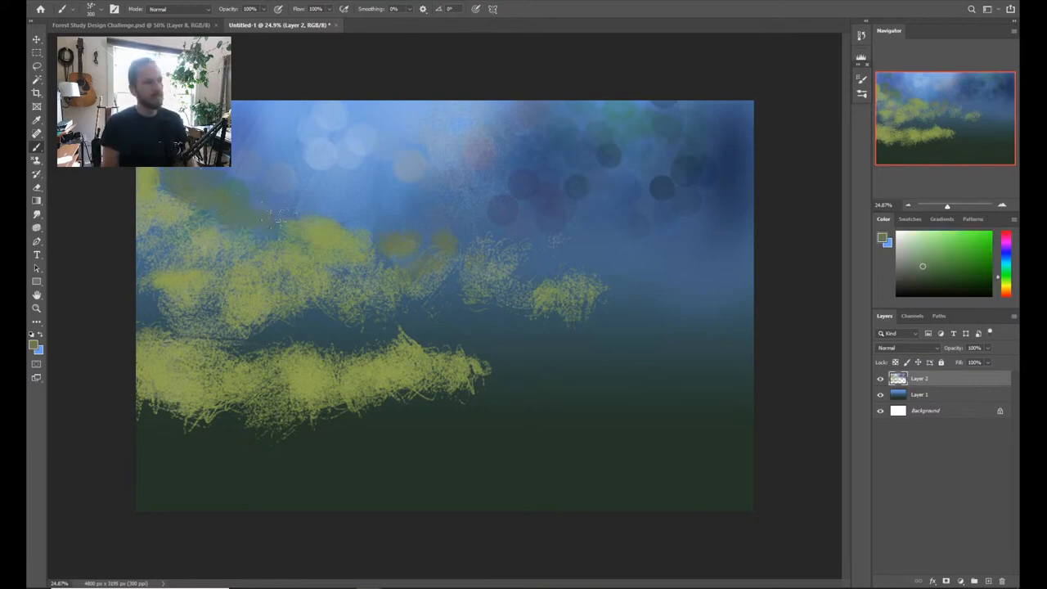
Step: Sample slate and lighter blues from the canvas and paint them over the upper-left background above the foliage
{"action": "left_click", "coordinate": [522, 213], "text": "alt"}
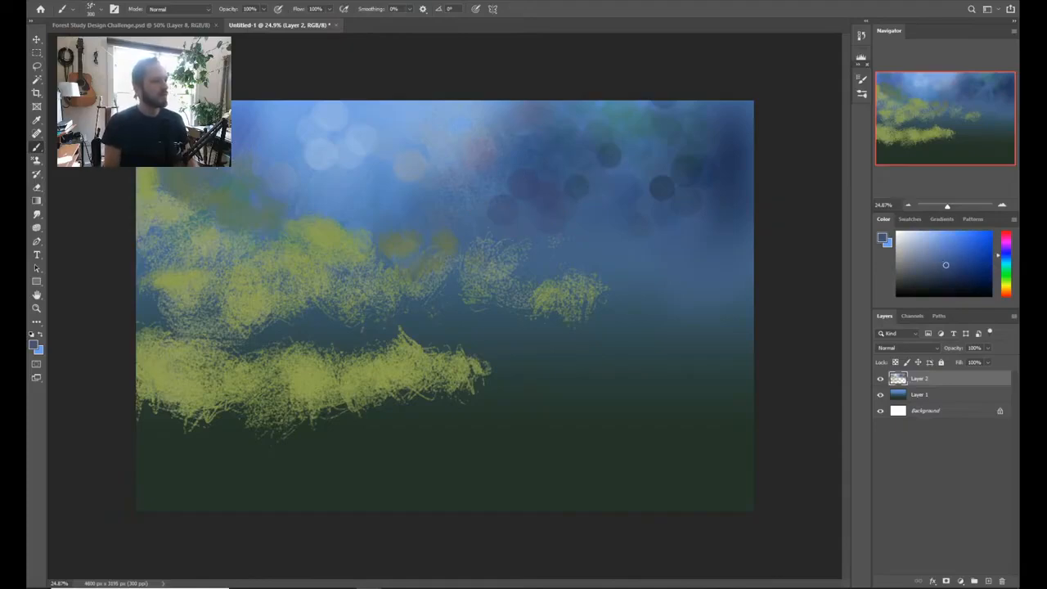
{"action": "left_click_drag", "start_coordinate": [245, 114], "coordinate": [287, 208]}
{"action": "left_click", "coordinate": [258, 155], "text": "alt"}
{"action": "left_click", "coordinate": [280, 117], "text": "alt"}
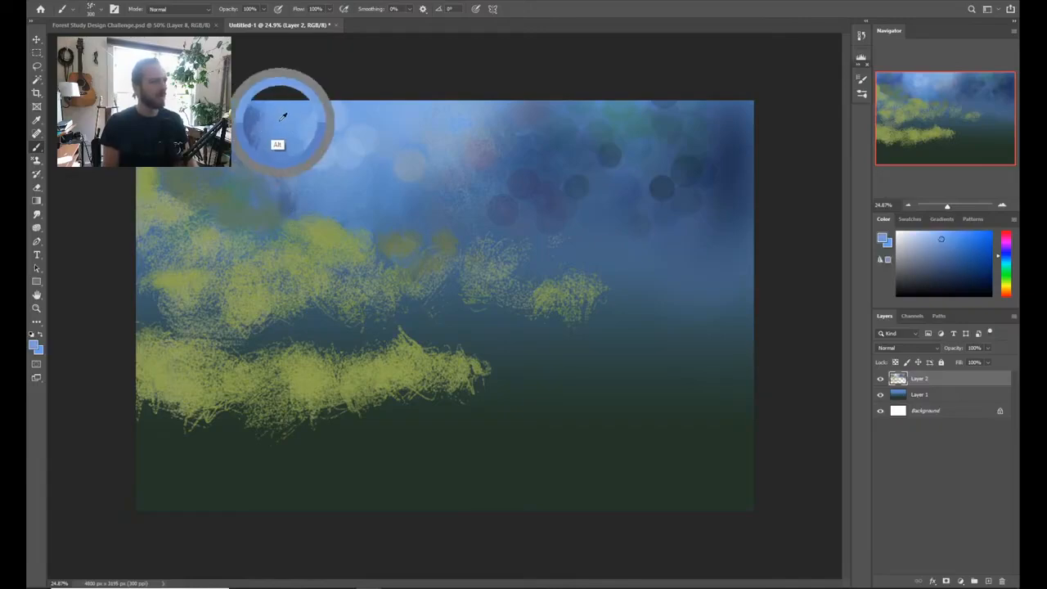
Step: Try the Smudge tool at 800 px on the upper-left background and switch to the ESA Big Thikk Mixer 3 brush
{"action": "key", "text": "r"}
{"action": "key", "text": "bracketright"}
{"action": "key", "text": "bracketright"}
{"action": "key", "text": "bracketright"}
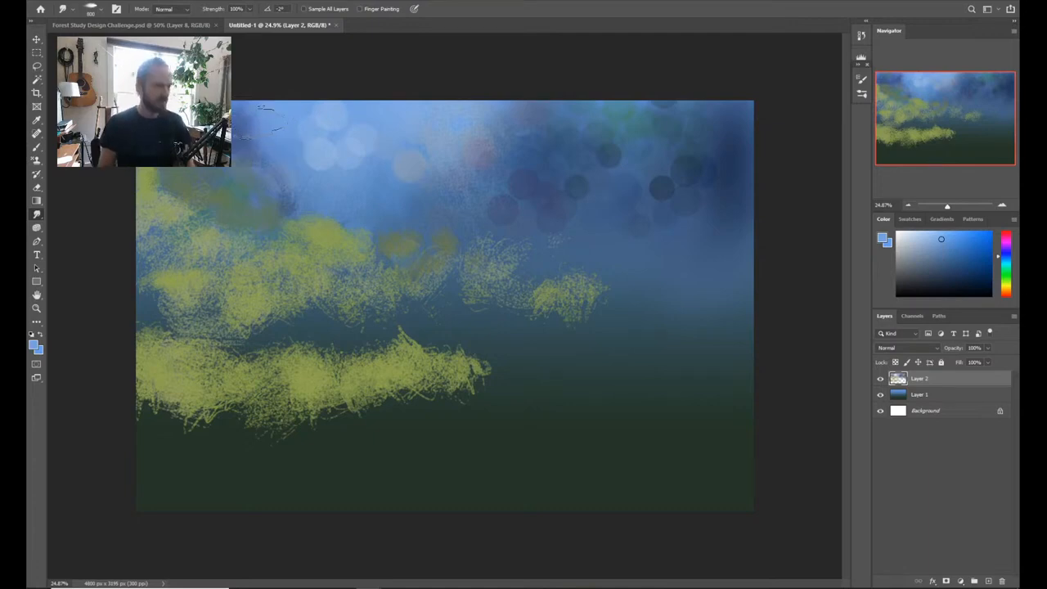
{"action": "right_click", "coordinate": [269, 160]}
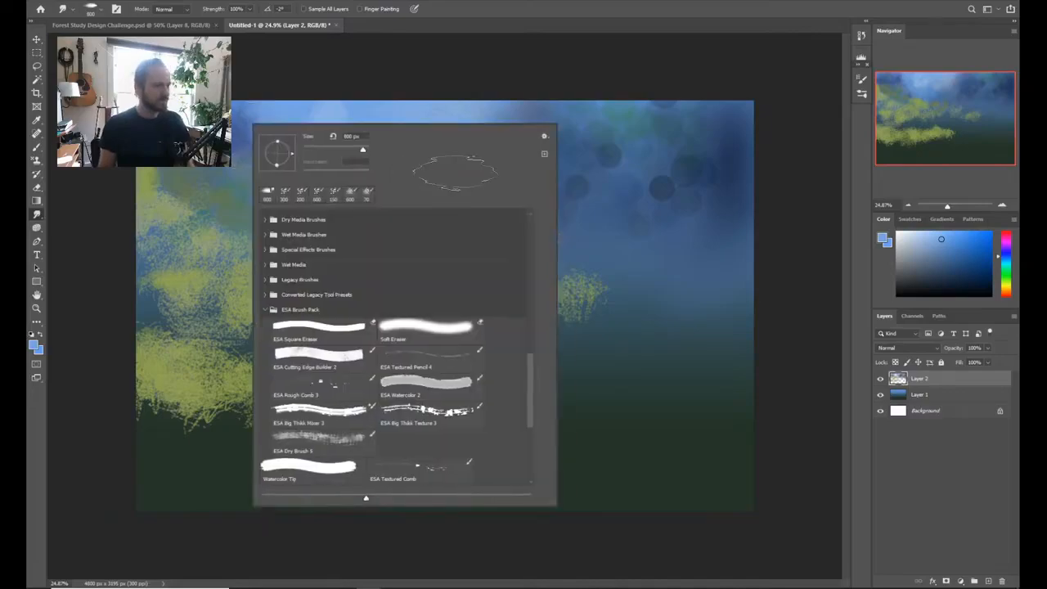
{"action": "left_click", "coordinate": [347, 414]}
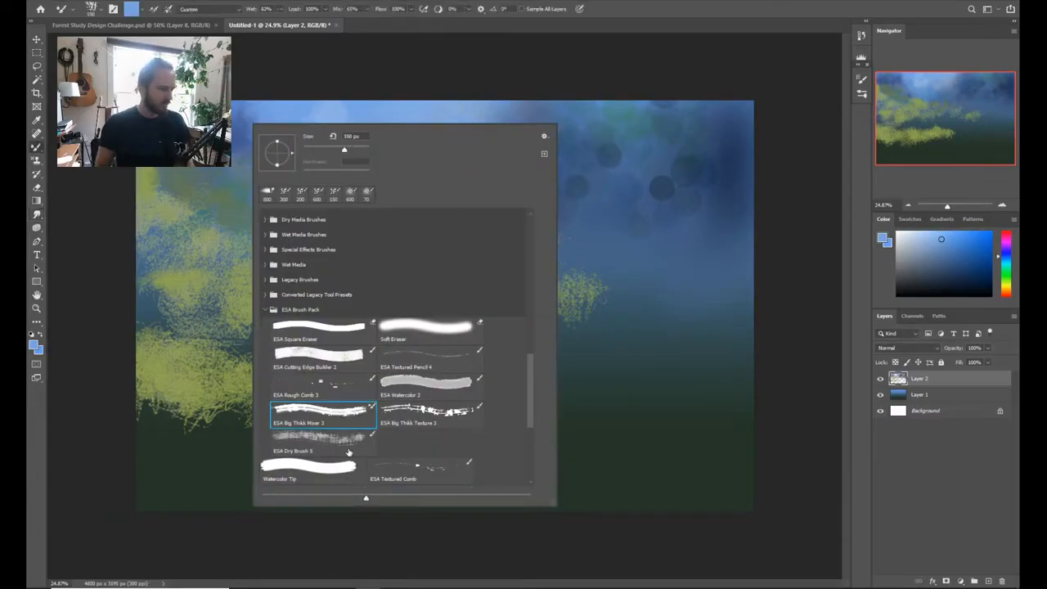
{"action": "left_click", "coordinate": [291, 116]}
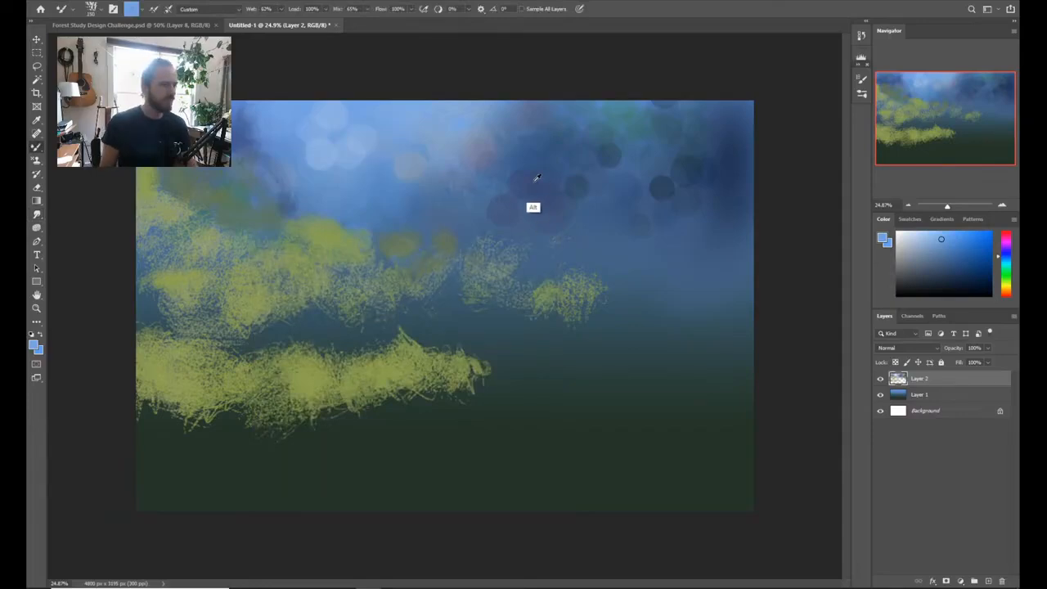
Step: Sample a muted dark blue and paint soft shapes below the pale circles plus a diagonal trunk at the upper right
{"action": "left_click", "coordinate": [389, 202], "text": "alt"}
{"action": "left_click_drag", "start_coordinate": [389, 201], "coordinate": [374, 190]}
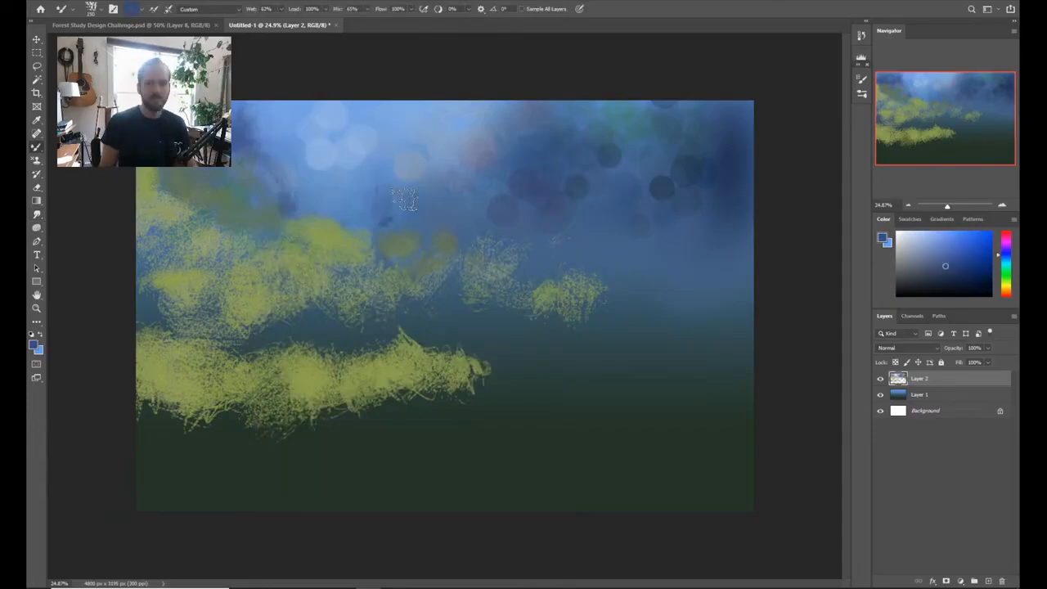
{"action": "mouse_move", "coordinate": [341, 183]}
{"action": "left_mouse_down"}
{"action": "mouse_move", "coordinate": [317, 194]}
{"action": "mouse_move", "coordinate": [342, 186]}
{"action": "left_mouse_up"}
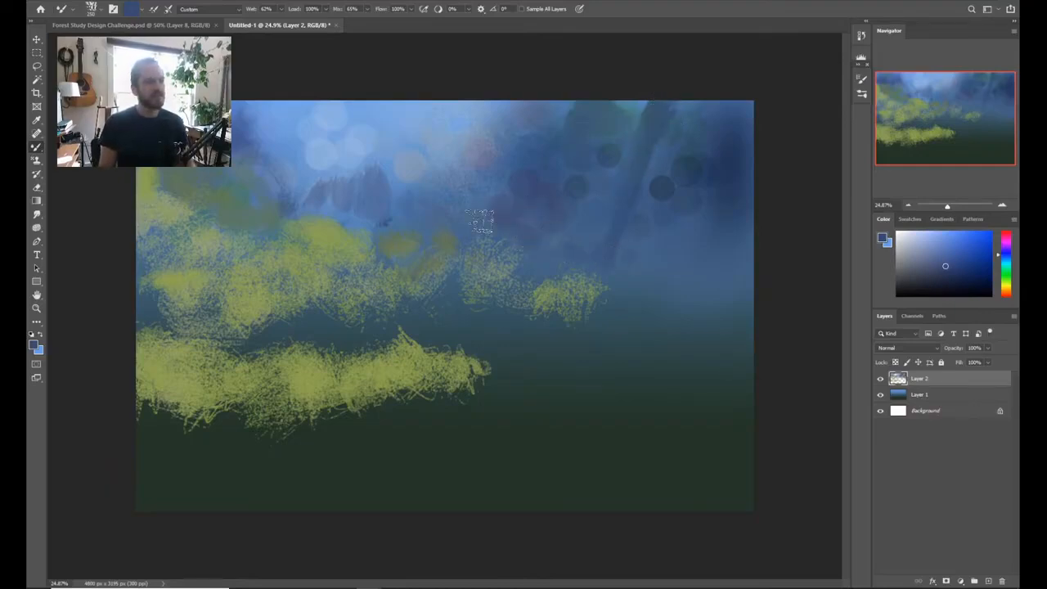
Step: Sample a muted yellow-green from the foliage and dab soft spots right of the canvas centre and beside the trunk
{"action": "key", "text": "alt"}
{"action": "left_click", "coordinate": [335, 222], "text": "alt"}
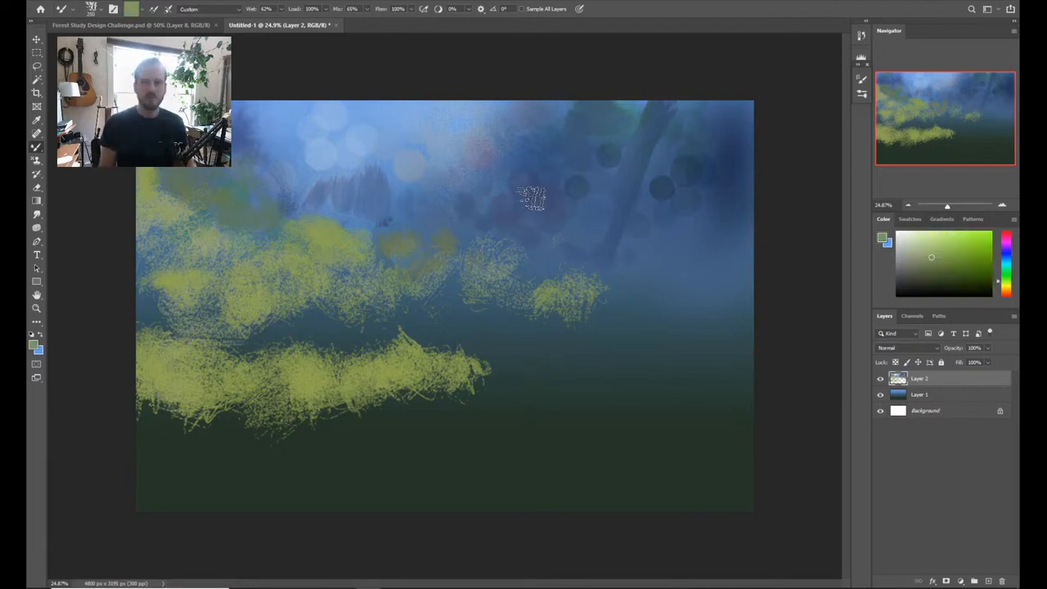
{"action": "mouse_move", "coordinate": [532, 207]}
{"action": "left_mouse_down"}
{"action": "mouse_move", "coordinate": [528, 228]}
{"action": "mouse_move", "coordinate": [496, 231]}
{"action": "mouse_move", "coordinate": [546, 217]}
{"action": "mouse_move", "coordinate": [536, 217]}
{"action": "mouse_move", "coordinate": [501, 234]}
{"action": "mouse_move", "coordinate": [628, 221]}
{"action": "left_mouse_up"}
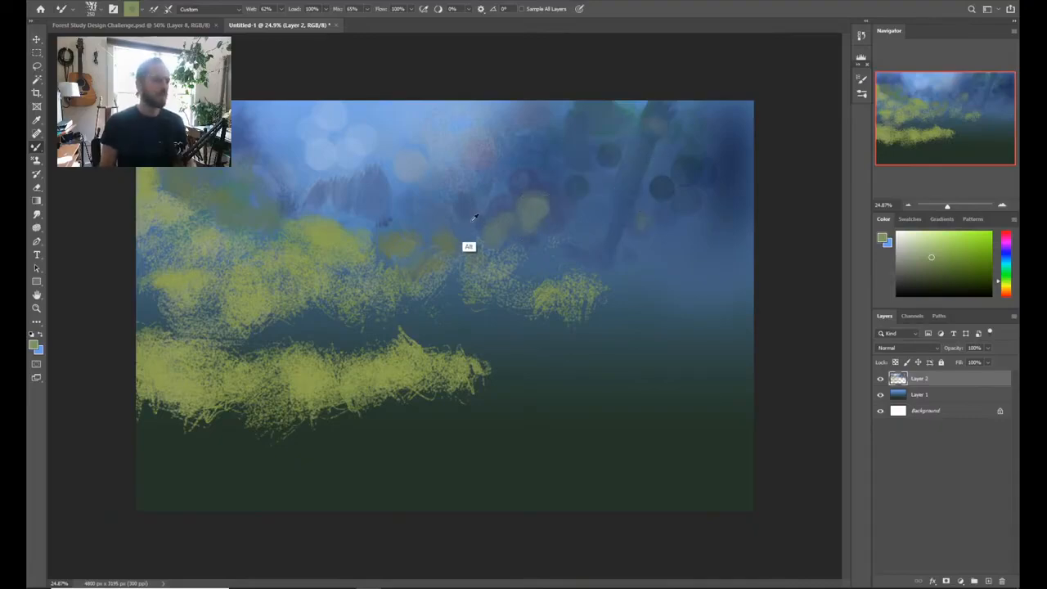
Step: Shift the colour to a muted teal green and paint leafy patches around the upper-right trunk and above the central foliage
{"action": "left_click", "coordinate": [216, 111], "text": "alt"}
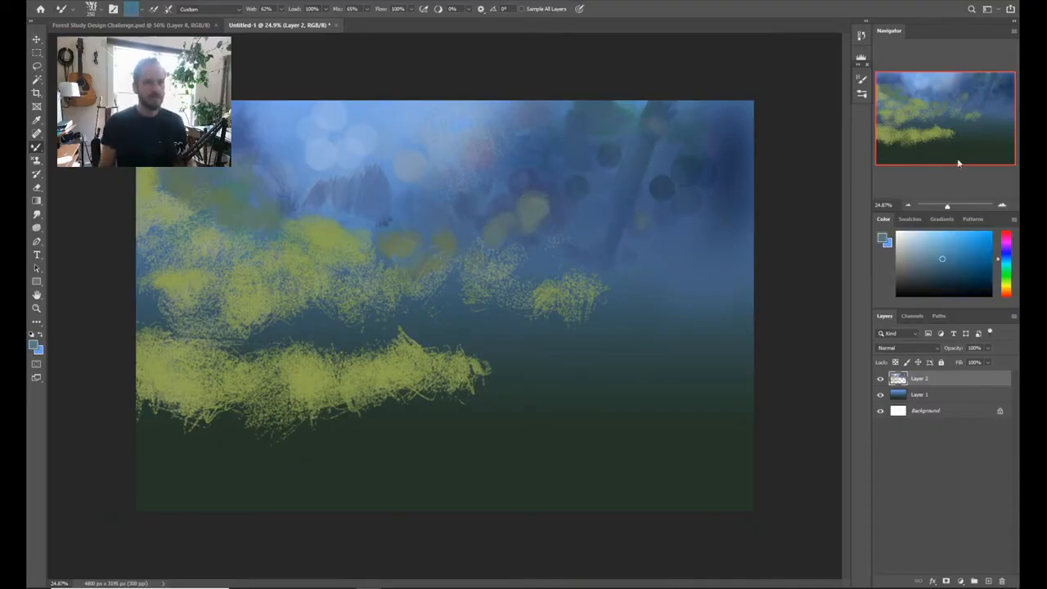
{"action": "left_click", "coordinate": [1000, 267]}
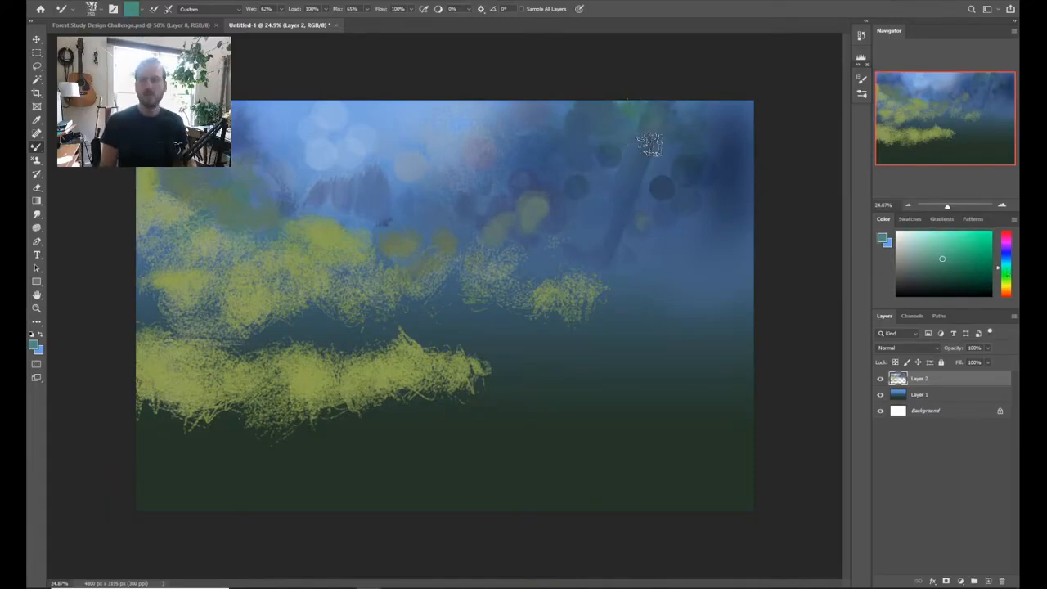
{"action": "mouse_move", "coordinate": [650, 144]}
{"action": "left_mouse_down"}
{"action": "mouse_move", "coordinate": [687, 127]}
{"action": "mouse_move", "coordinate": [622, 98]}
{"action": "mouse_move", "coordinate": [631, 138]}
{"action": "mouse_move", "coordinate": [683, 110]}
{"action": "mouse_move", "coordinate": [698, 124]}
{"action": "mouse_move", "coordinate": [608, 114]}
{"action": "mouse_move", "coordinate": [575, 94]}
{"action": "left_mouse_up"}
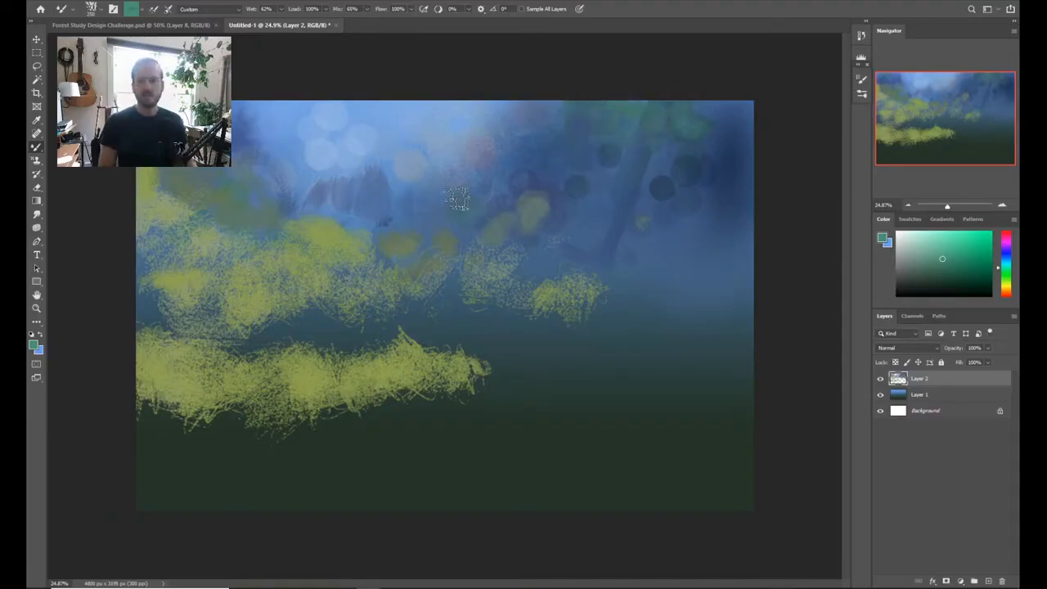
{"action": "mouse_move", "coordinate": [464, 195]}
{"action": "left_mouse_down"}
{"action": "mouse_move", "coordinate": [504, 195]}
{"action": "mouse_move", "coordinate": [476, 232]}
{"action": "left_mouse_up"}
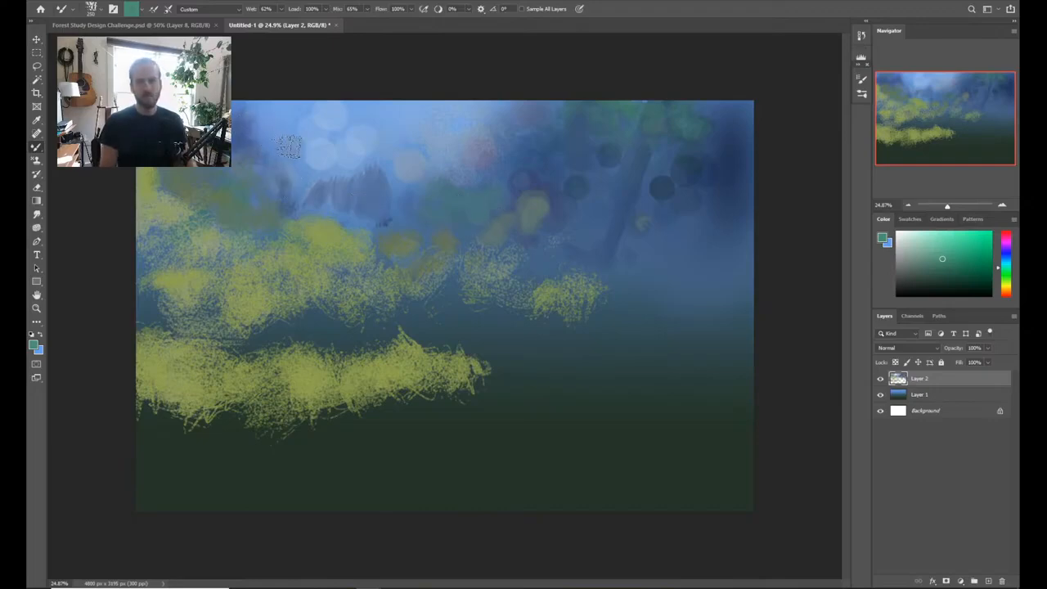
Step: Sample light and mid blues and brush radiating strokes over the pale circles and background at the upper left
{"action": "left_click", "coordinate": [304, 154], "text": "alt"}
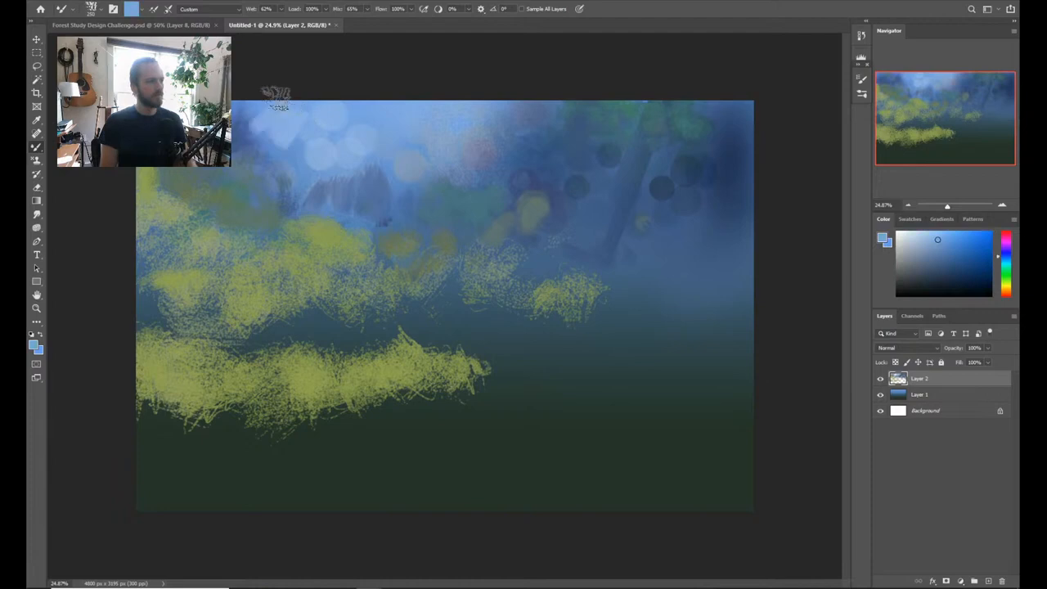
{"action": "mouse_move", "coordinate": [248, 119]}
{"action": "left_mouse_down"}
{"action": "mouse_move", "coordinate": [288, 144]}
{"action": "mouse_move", "coordinate": [246, 128]}
{"action": "left_mouse_up"}
{"action": "left_click", "coordinate": [292, 172], "text": "alt"}
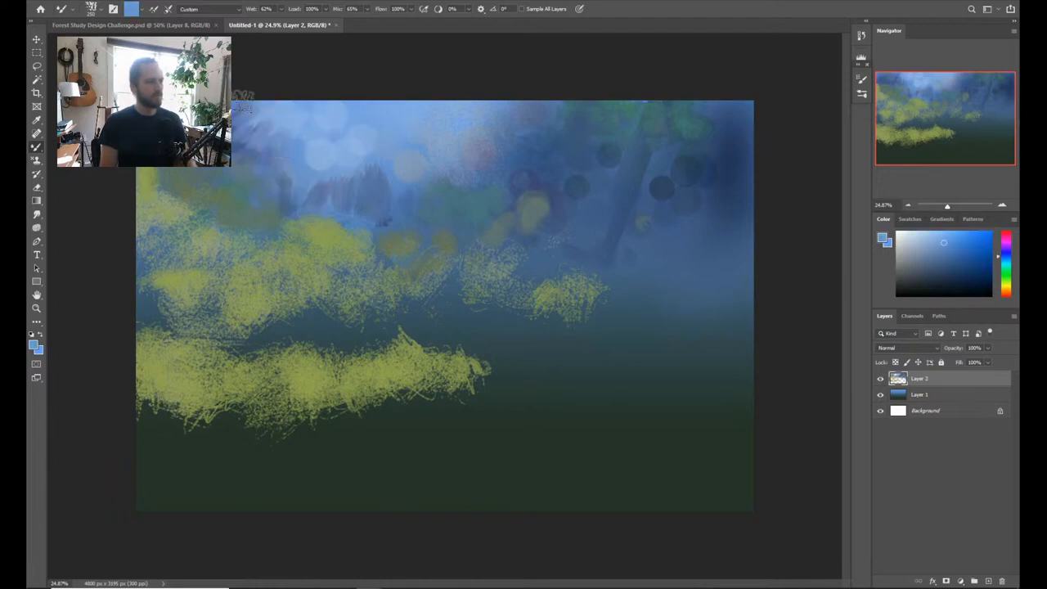
{"action": "mouse_move", "coordinate": [359, 145]}
{"action": "left_mouse_down"}
{"action": "mouse_move", "coordinate": [361, 115]}
{"action": "mouse_move", "coordinate": [348, 105]}
{"action": "mouse_move", "coordinate": [355, 146]}
{"action": "left_mouse_up"}
{"action": "left_click", "coordinate": [325, 147], "text": "alt"}
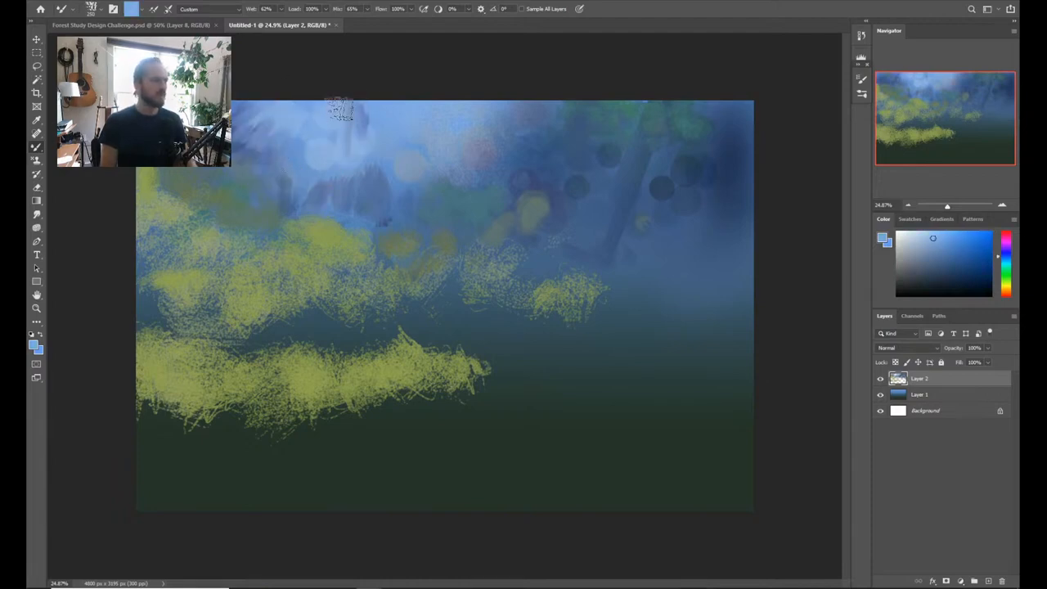
{"action": "mouse_move", "coordinate": [340, 109]}
{"action": "left_mouse_down"}
{"action": "mouse_move", "coordinate": [370, 96]}
{"action": "mouse_move", "coordinate": [369, 109]}
{"action": "mouse_move", "coordinate": [336, 92]}
{"action": "mouse_move", "coordinate": [309, 164]}
{"action": "left_mouse_up"}
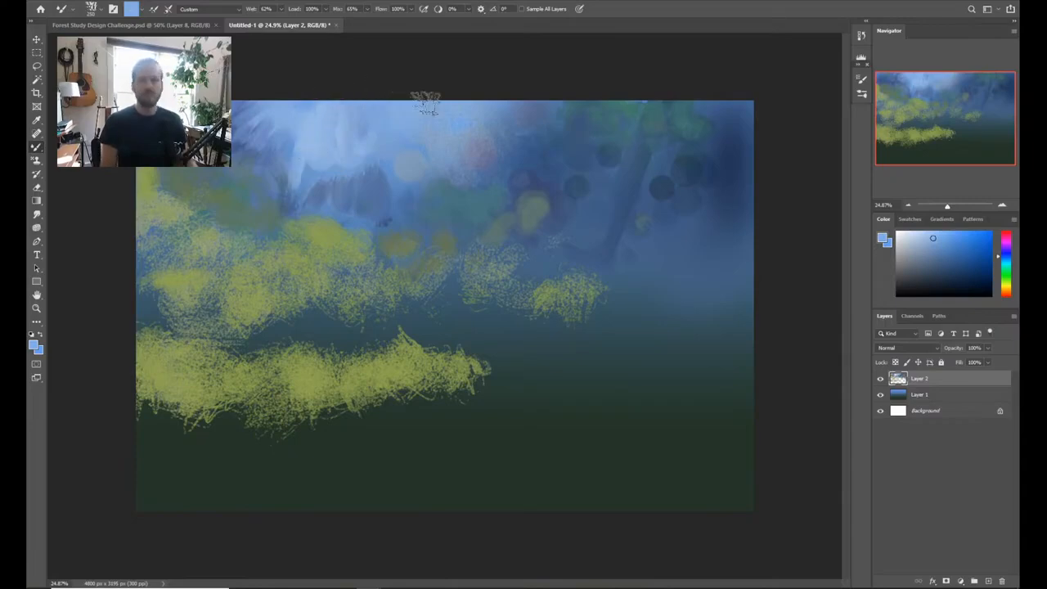
{"action": "left_click", "coordinate": [327, 187], "text": "alt"}
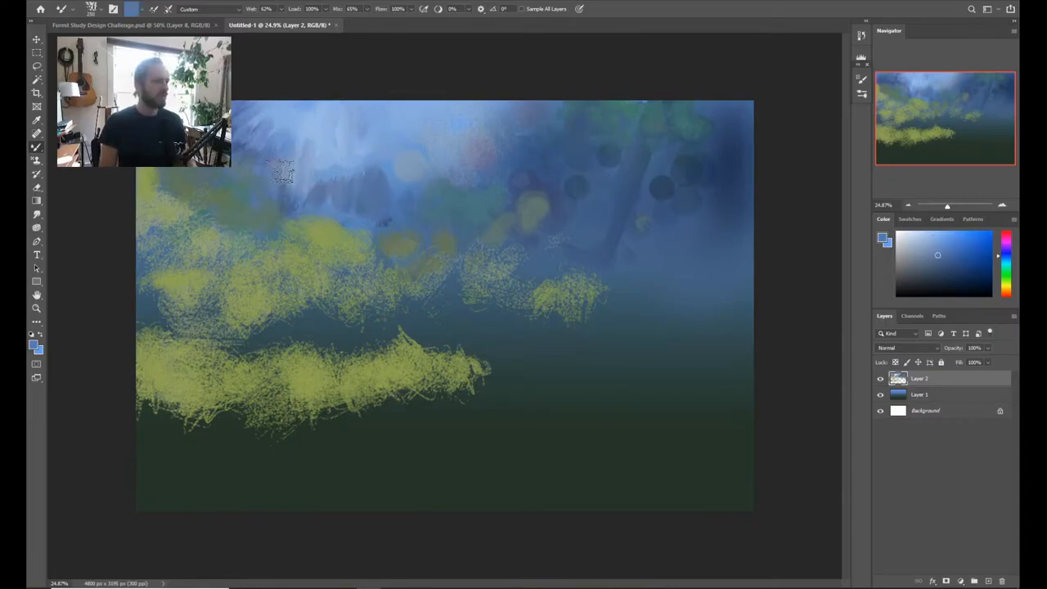
{"action": "mouse_move", "coordinate": [283, 171]}
{"action": "left_mouse_down"}
{"action": "mouse_move", "coordinate": [339, 188]}
{"action": "mouse_move", "coordinate": [360, 169]}
{"action": "left_mouse_up"}
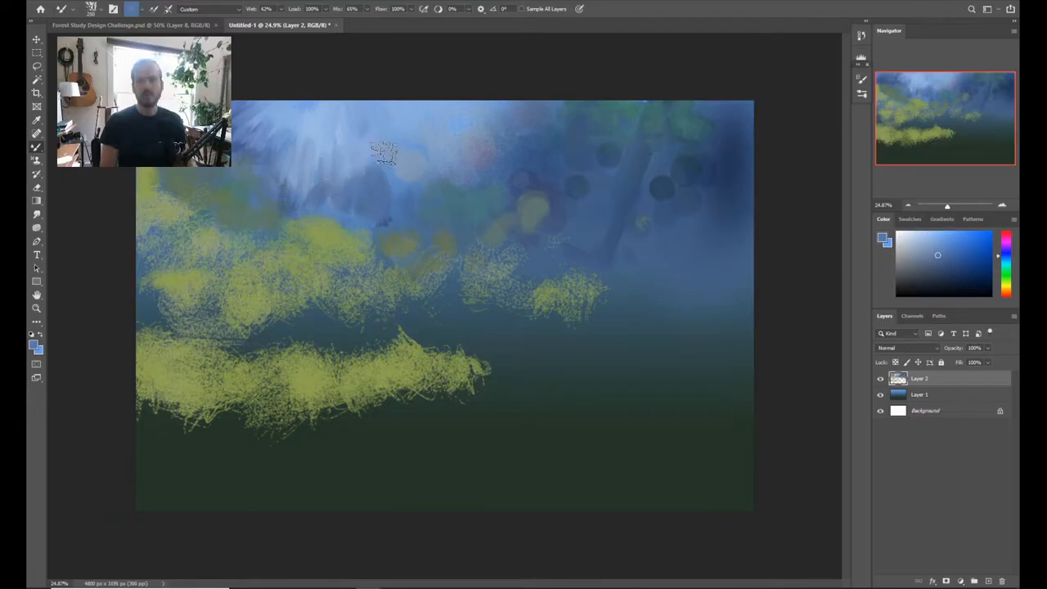
Step: Pick a lighter teal green and streak it through the pale blue rays, softening them with blue sampled from the canvas
{"action": "left_click", "coordinate": [463, 236], "text": "alt"}
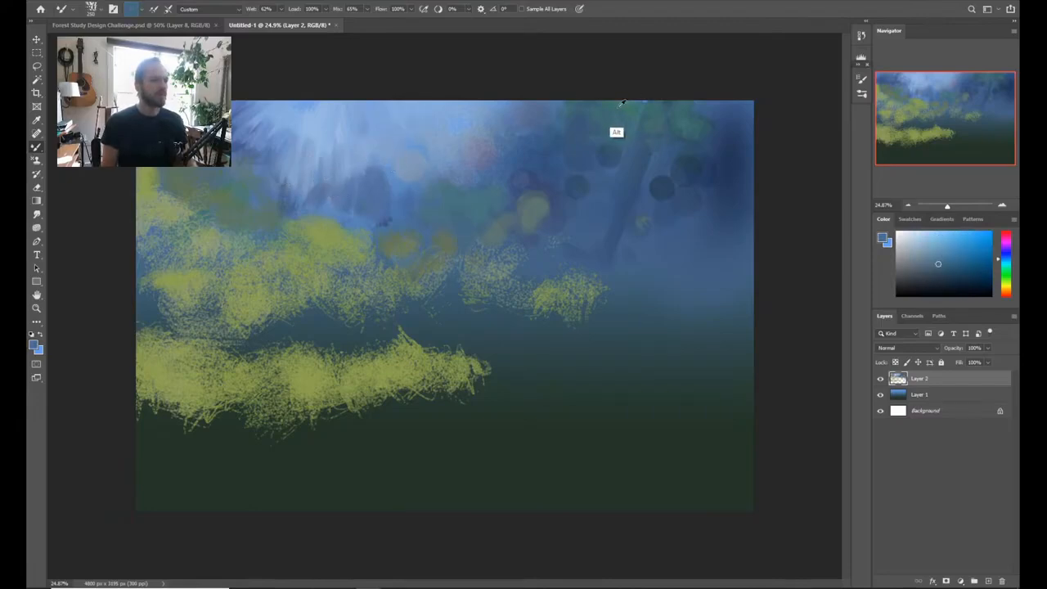
{"action": "left_click", "coordinate": [257, 119], "text": "alt"}
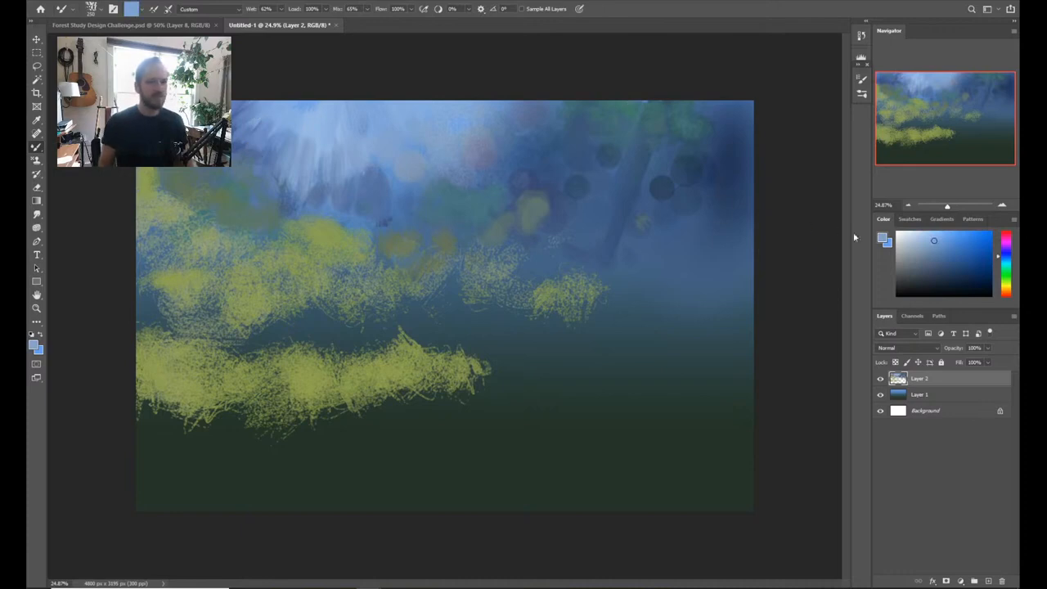
{"action": "left_click", "coordinate": [1006, 266]}
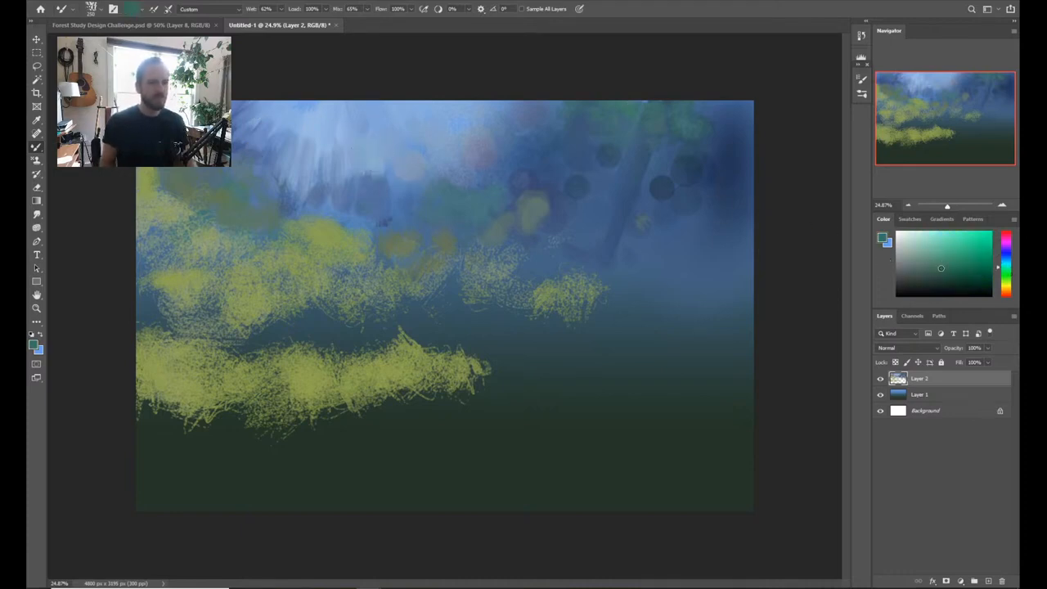
{"action": "left_click", "coordinate": [942, 256]}
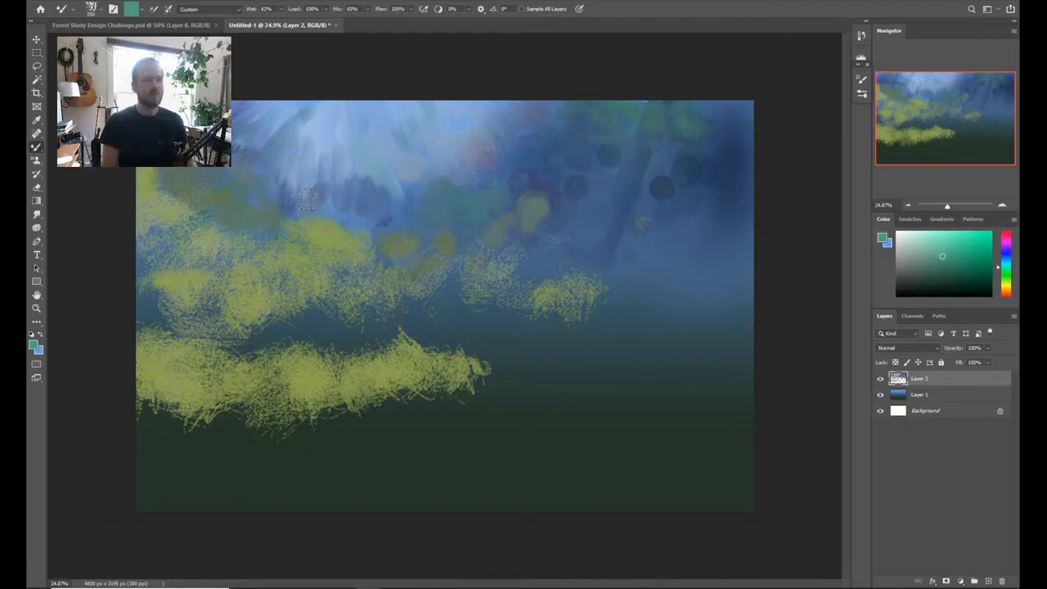
{"action": "left_click", "coordinate": [352, 221], "text": "alt"}
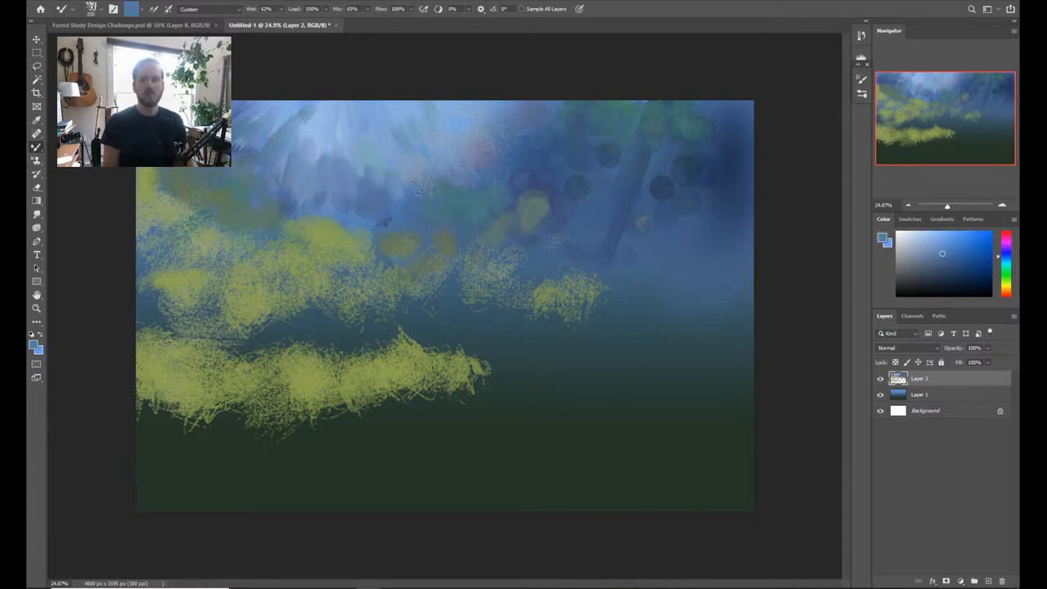
Step: Paint dark blue strokes below the pale rays and add brighter violet touches around the pinkish patch in the upper centre
{"action": "left_click", "coordinate": [530, 176], "text": "alt"}
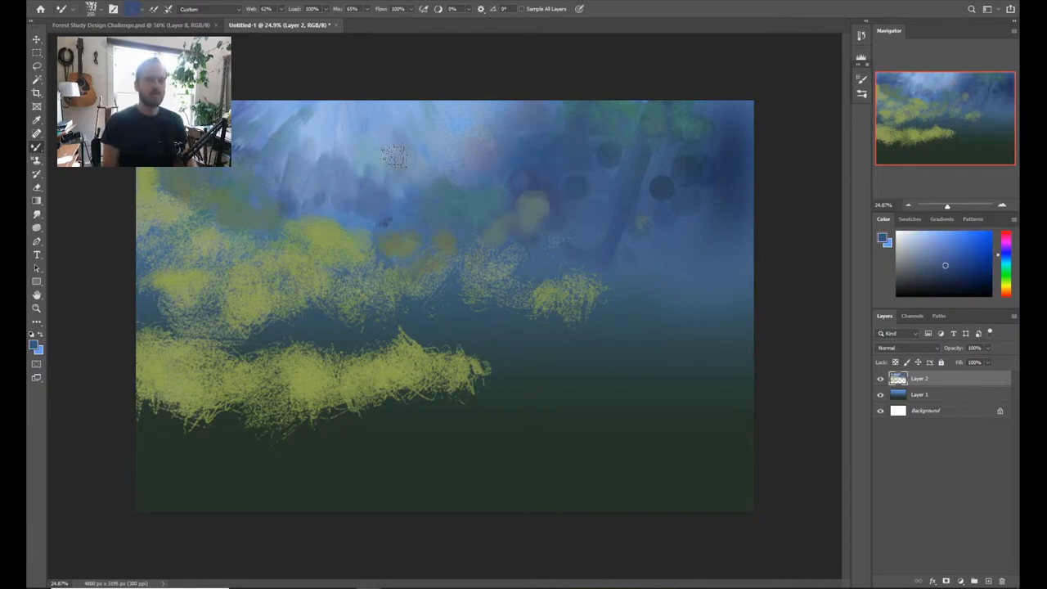
{"action": "mouse_move", "coordinate": [393, 155]}
{"action": "left_mouse_down"}
{"action": "mouse_move", "coordinate": [420, 167]}
{"action": "mouse_move", "coordinate": [401, 164]}
{"action": "mouse_move", "coordinate": [412, 198]}
{"action": "mouse_move", "coordinate": [411, 185]}
{"action": "mouse_move", "coordinate": [431, 174]}
{"action": "mouse_move", "coordinate": [386, 162]}
{"action": "mouse_move", "coordinate": [450, 153]}
{"action": "left_mouse_up"}
{"action": "left_click_drag", "start_coordinate": [1010, 254], "coordinate": [995, 251]}
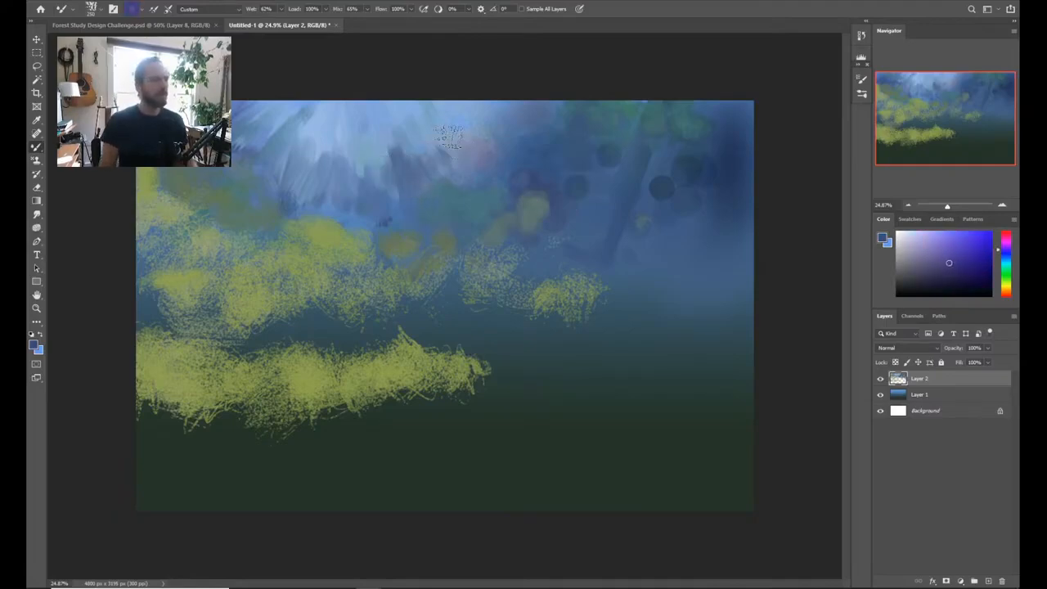
{"action": "left_click_drag", "start_coordinate": [448, 135], "coordinate": [626, 155]}
{"action": "left_click", "coordinate": [948, 252]}
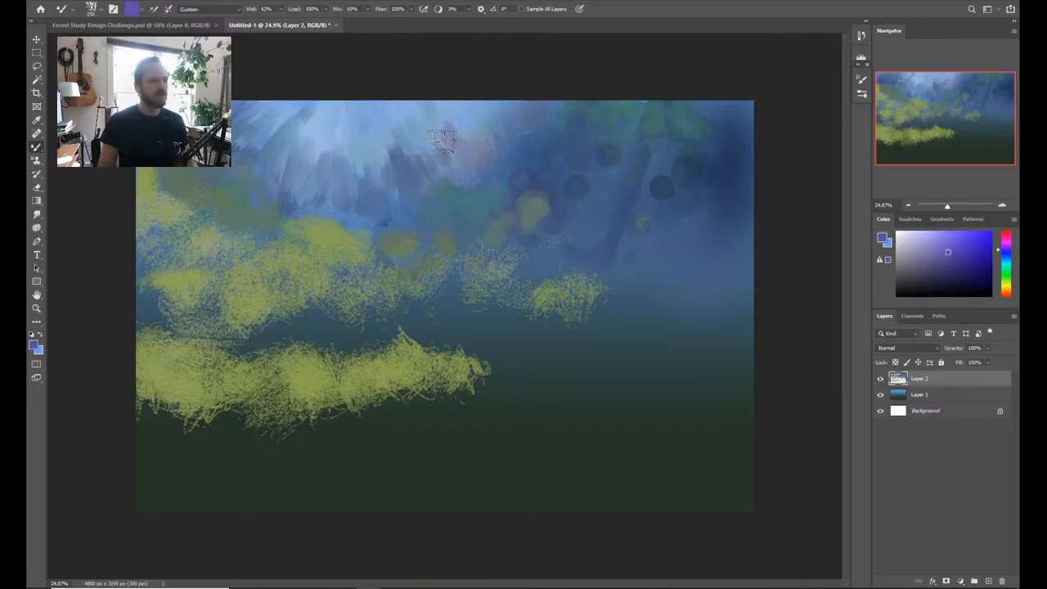
{"action": "mouse_move", "coordinate": [448, 124]}
{"action": "left_mouse_down"}
{"action": "mouse_move", "coordinate": [457, 94]}
{"action": "mouse_move", "coordinate": [490, 95]}
{"action": "mouse_move", "coordinate": [483, 151]}
{"action": "left_mouse_up"}
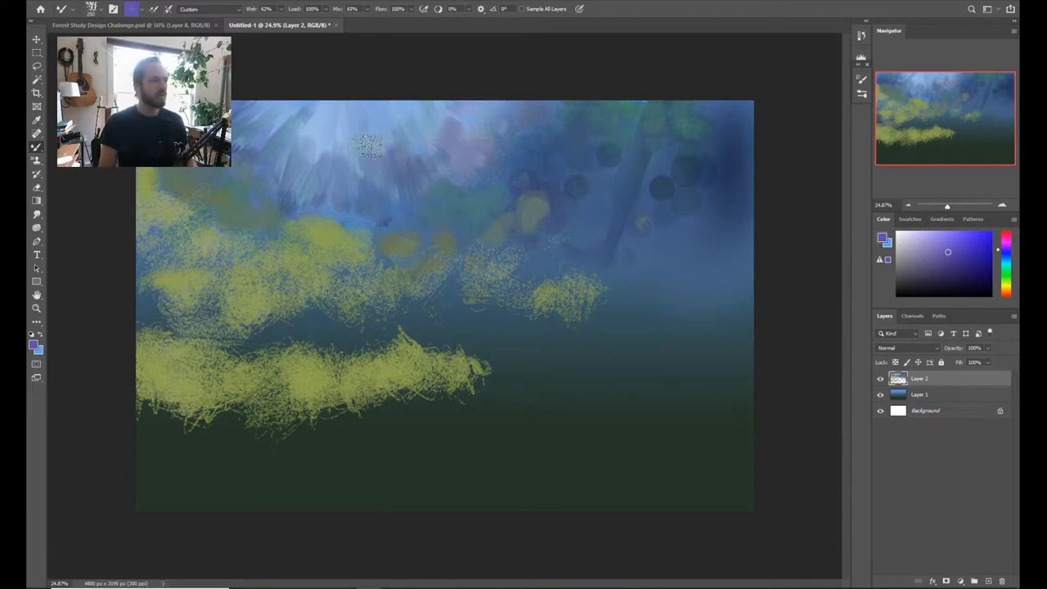
Step: Change the colour to pale yellow and dab bokeh spots across the upper centre and just right of it
{"action": "left_click", "coordinate": [1009, 289]}
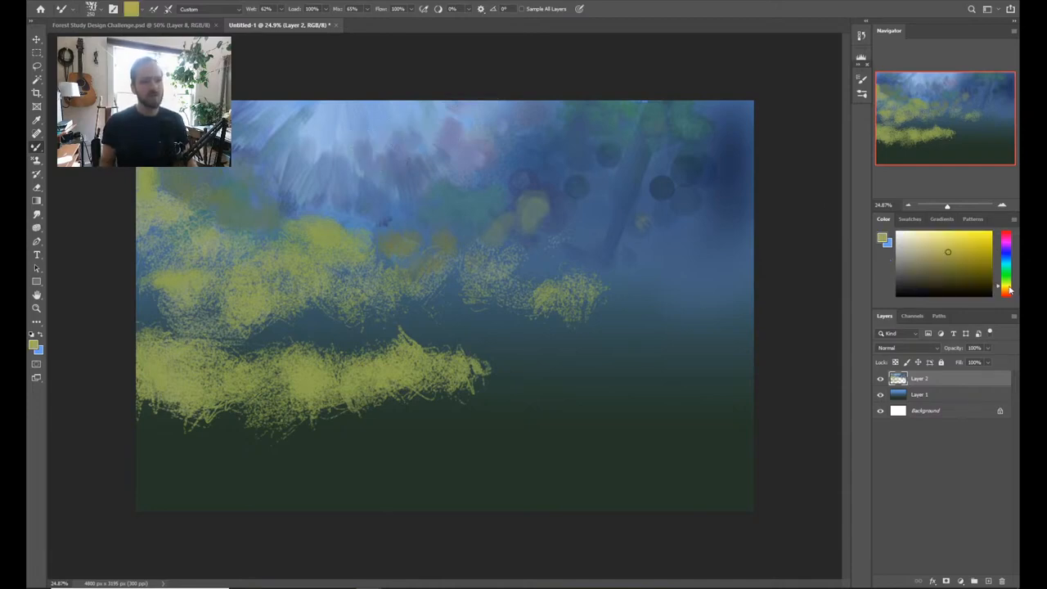
{"action": "left_click", "coordinate": [937, 242]}
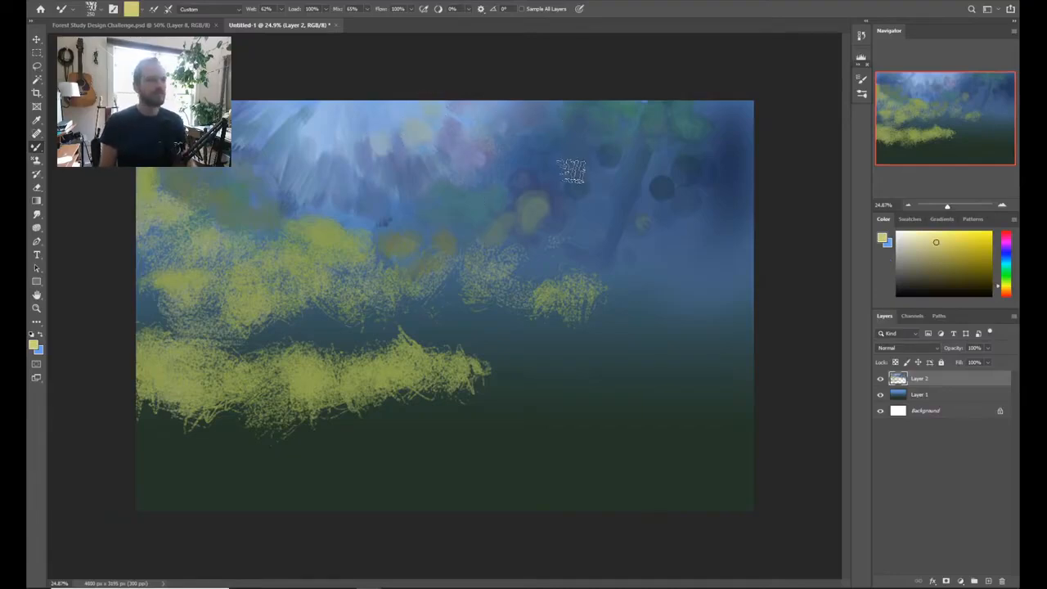
{"action": "left_click", "coordinate": [567, 173]}
{"action": "left_click", "coordinate": [530, 164]}
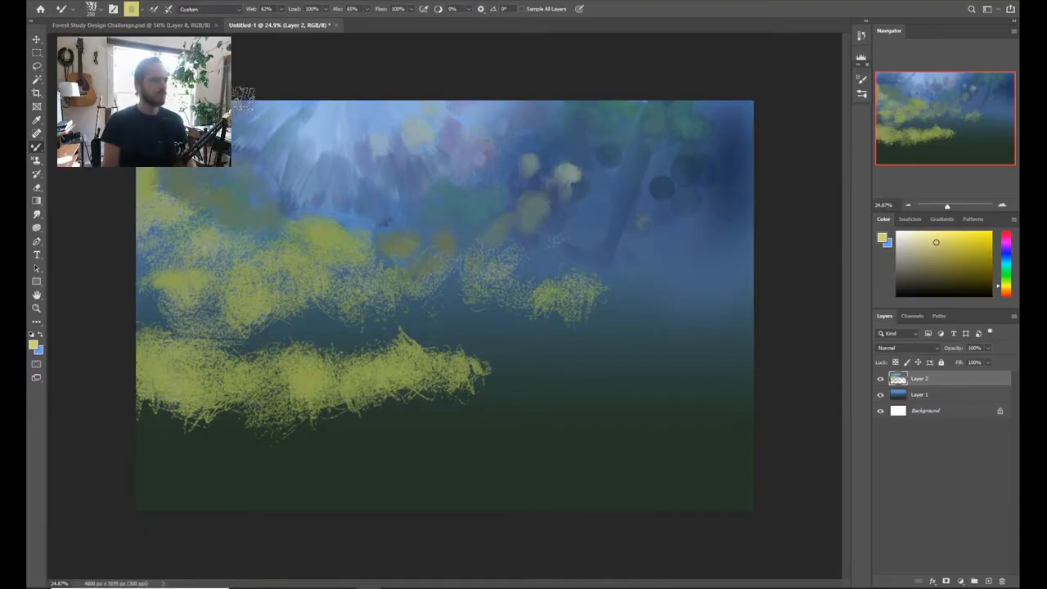
Step: Choose a pale cream colour and dab light spots above the yellow foliage at the upper left, softening them with sampled blue
{"action": "left_click", "coordinate": [922, 237]}
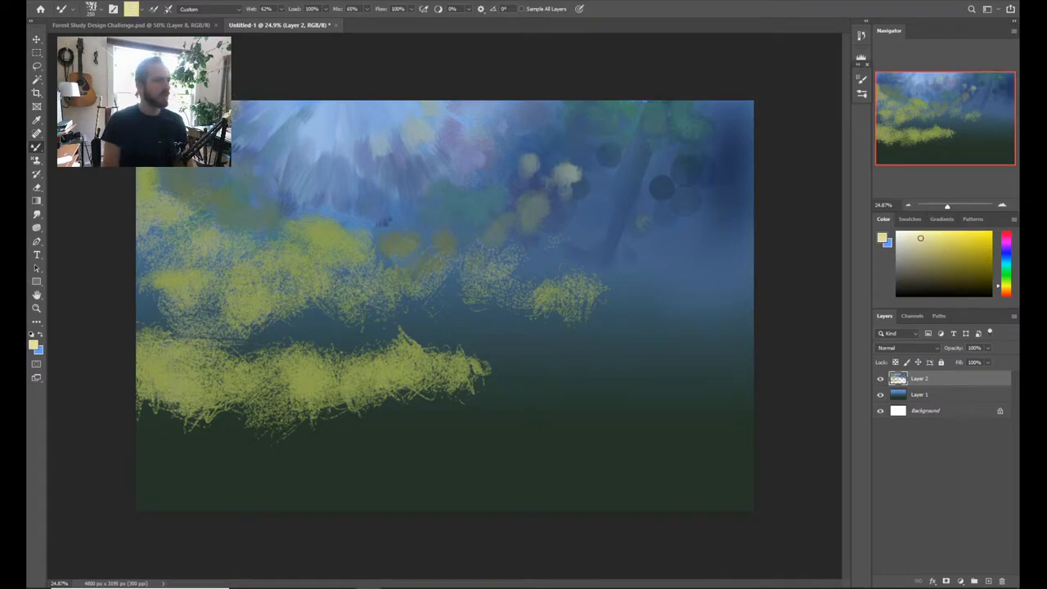
{"action": "left_click", "coordinate": [911, 238]}
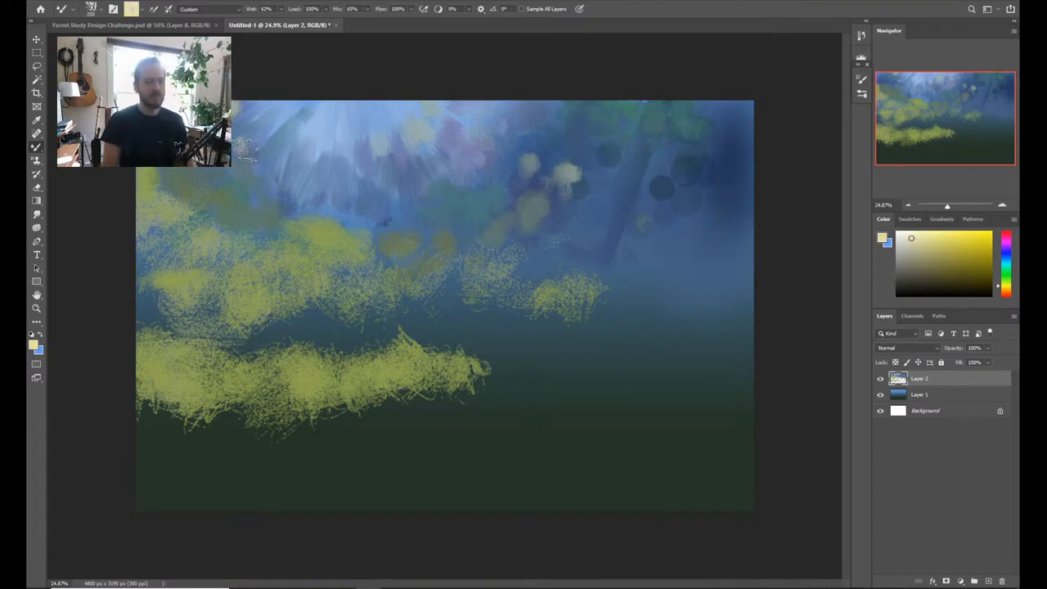
{"action": "left_click_drag", "start_coordinate": [244, 145], "coordinate": [263, 156]}
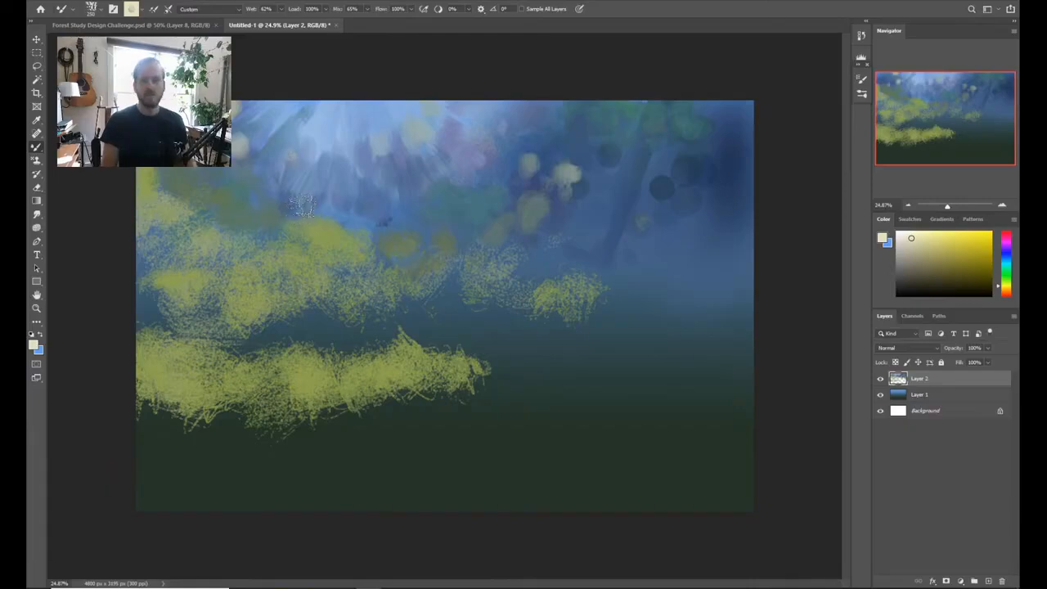
{"action": "mouse_move", "coordinate": [296, 201]}
{"action": "left_mouse_down"}
{"action": "mouse_move", "coordinate": [331, 214]}
{"action": "mouse_move", "coordinate": [301, 198]}
{"action": "mouse_move", "coordinate": [354, 214]}
{"action": "mouse_move", "coordinate": [309, 192]}
{"action": "left_mouse_up"}
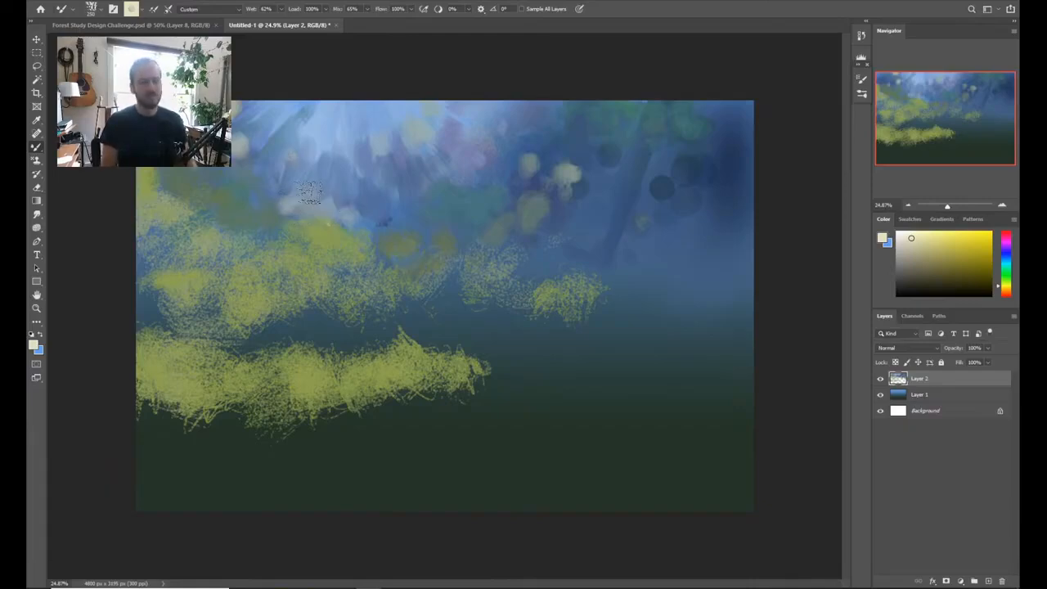
{"action": "left_click", "coordinate": [366, 209], "text": "alt"}
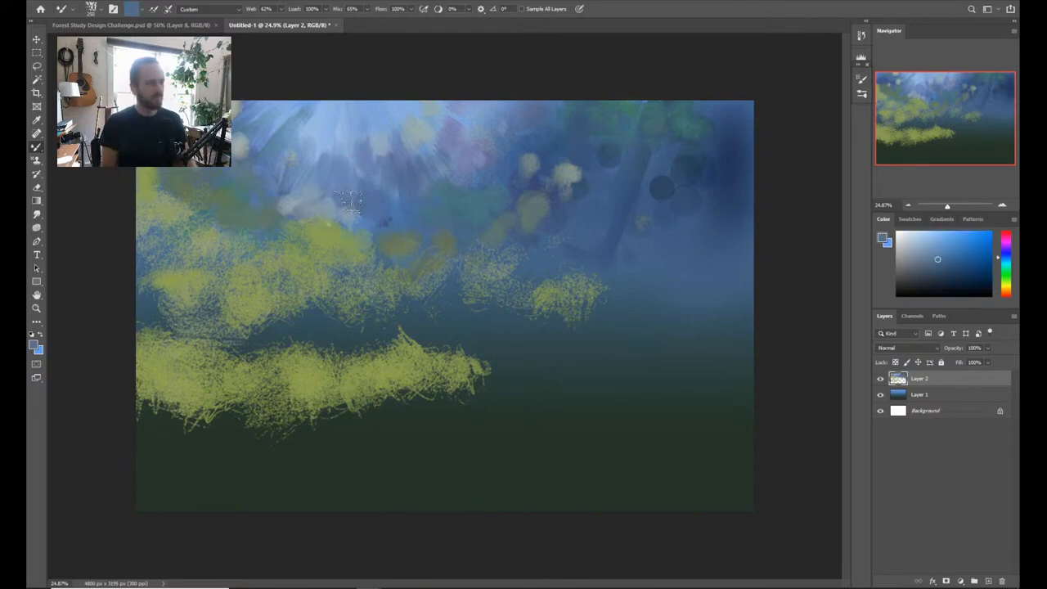
Step: Sample darker blues, shift to a deep indigo, and brush dark patches along the canvas's top edge around the pinkish patch
{"action": "left_click", "coordinate": [603, 149], "text": "alt"}
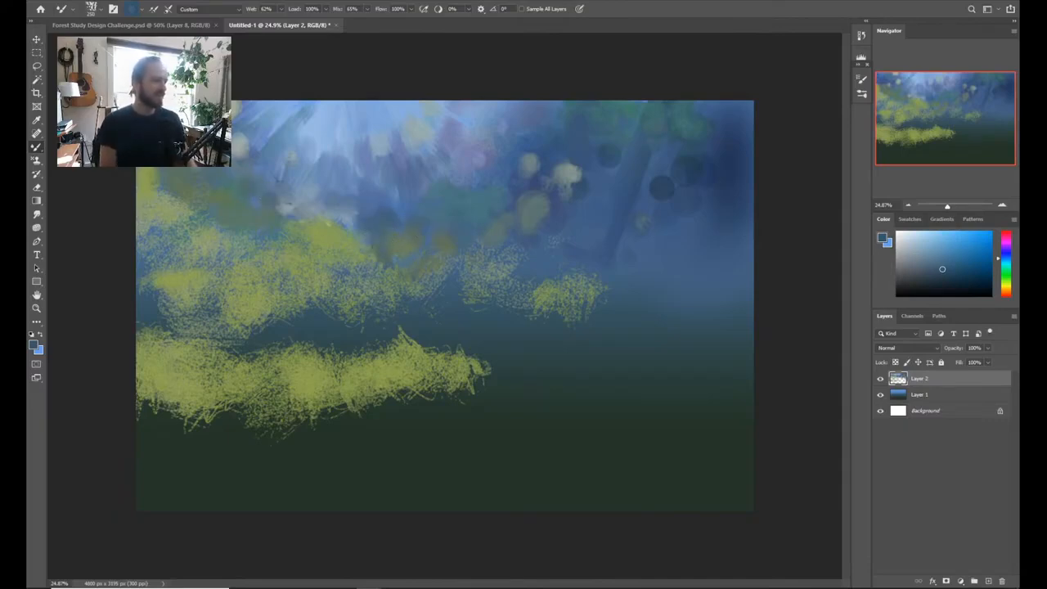
{"action": "left_click", "coordinate": [561, 189], "text": "alt"}
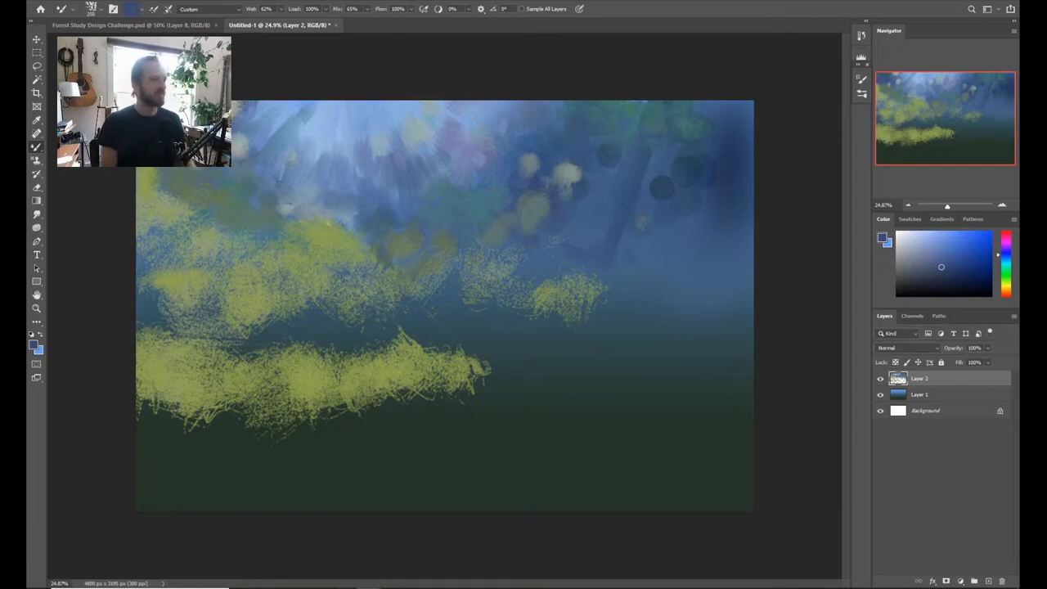
{"action": "left_click", "coordinate": [944, 276]}
{"action": "left_click", "coordinate": [1003, 256]}
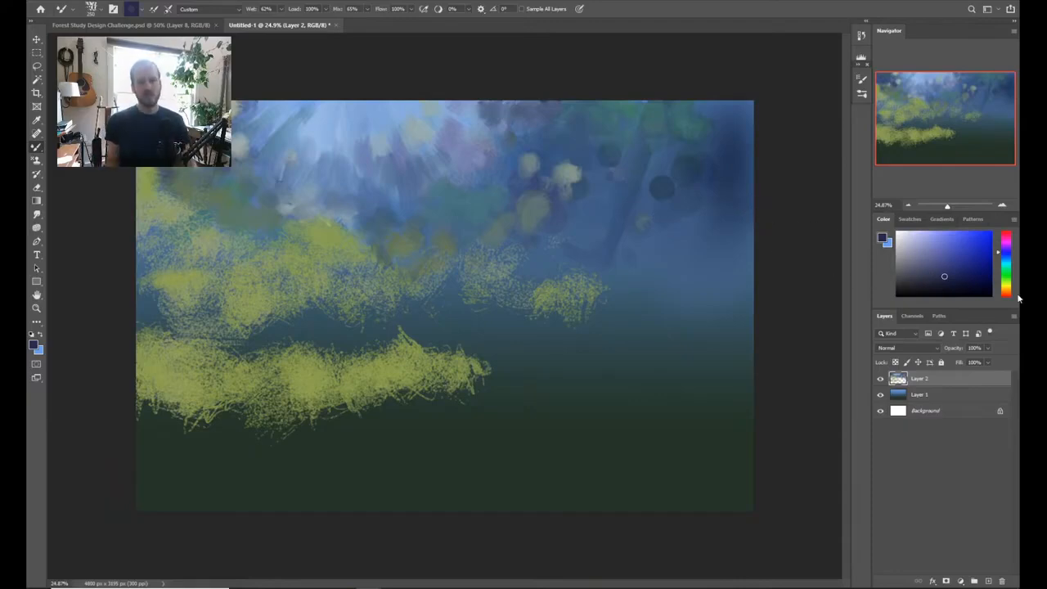
{"action": "left_click", "coordinate": [526, 303]}
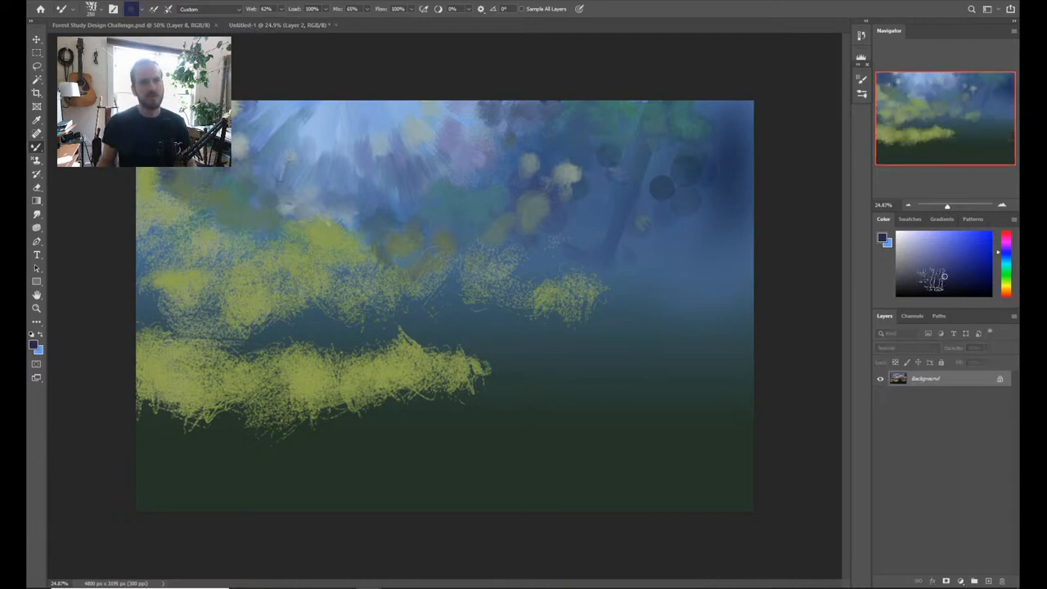
{"action": "left_click", "coordinate": [563, 280]}
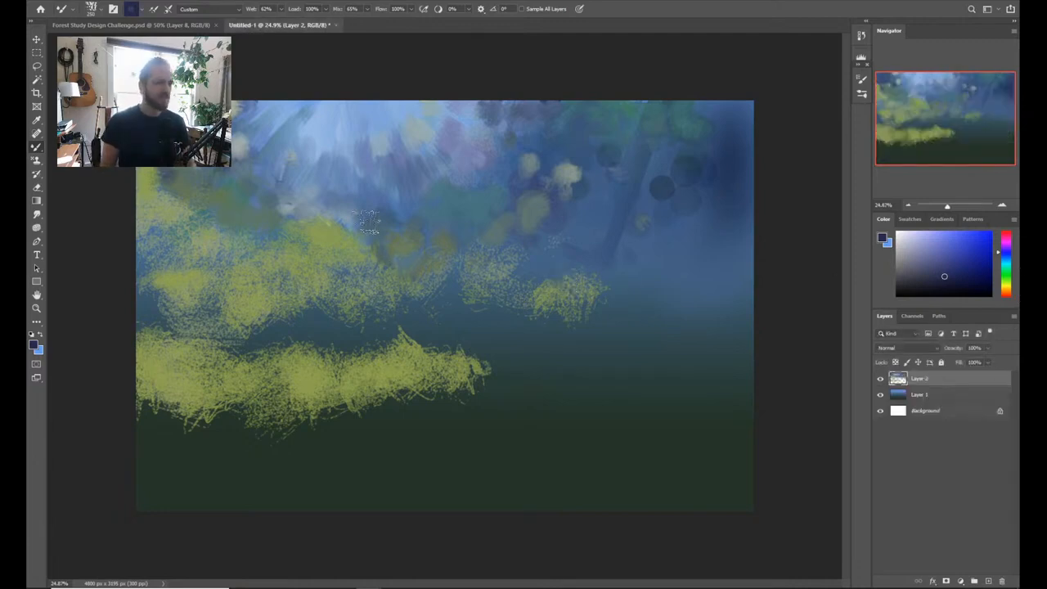
Step: With the regular brush, touch in sampled and lightened blues along the top edge of the background
{"action": "key", "text": "b"}
{"action": "left_click", "coordinate": [397, 234], "text": "alt"}
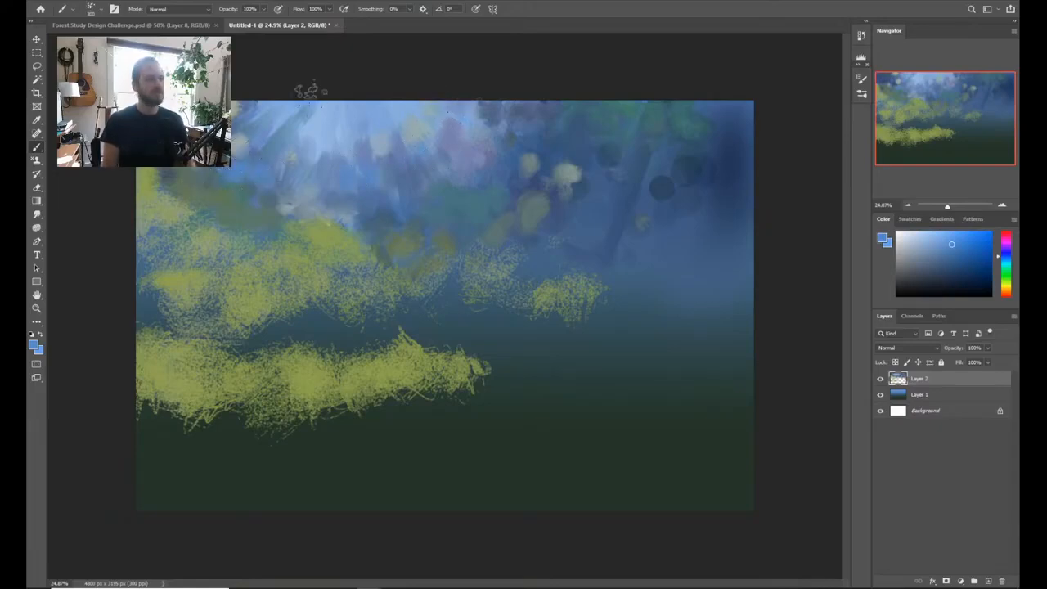
{"action": "left_click", "coordinate": [932, 234]}
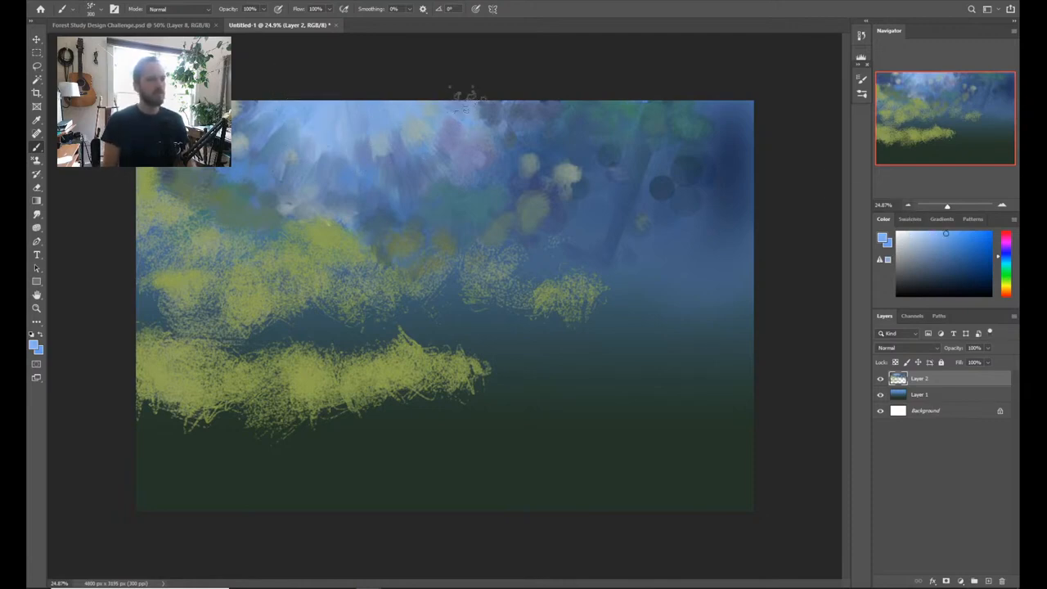
{"action": "left_click", "coordinate": [539, 143], "text": "alt"}
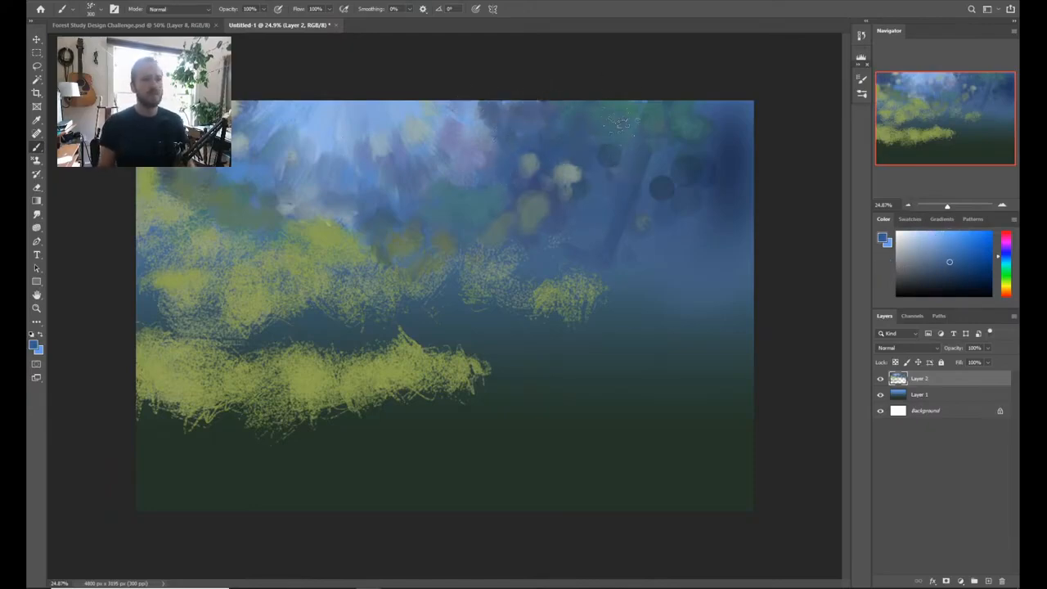
Step: Pick a near-black blue and, with the ESA Big Thikk Mixer 2 brush, paint a slanted trunk stroke at the canvas's upper right
{"action": "left_click", "coordinate": [930, 279]}
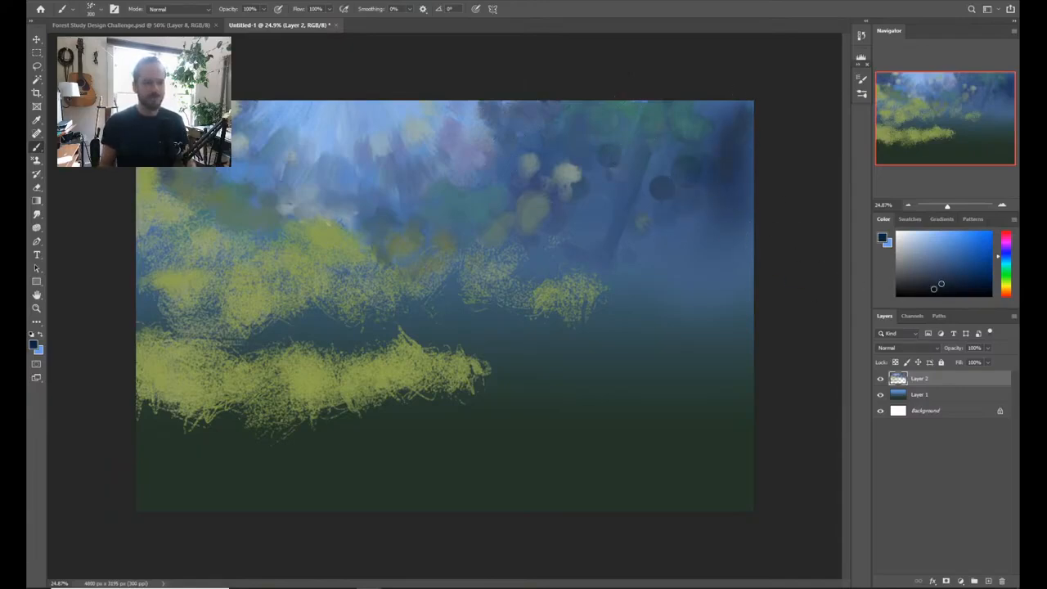
{"action": "right_click", "coordinate": [708, 152]}
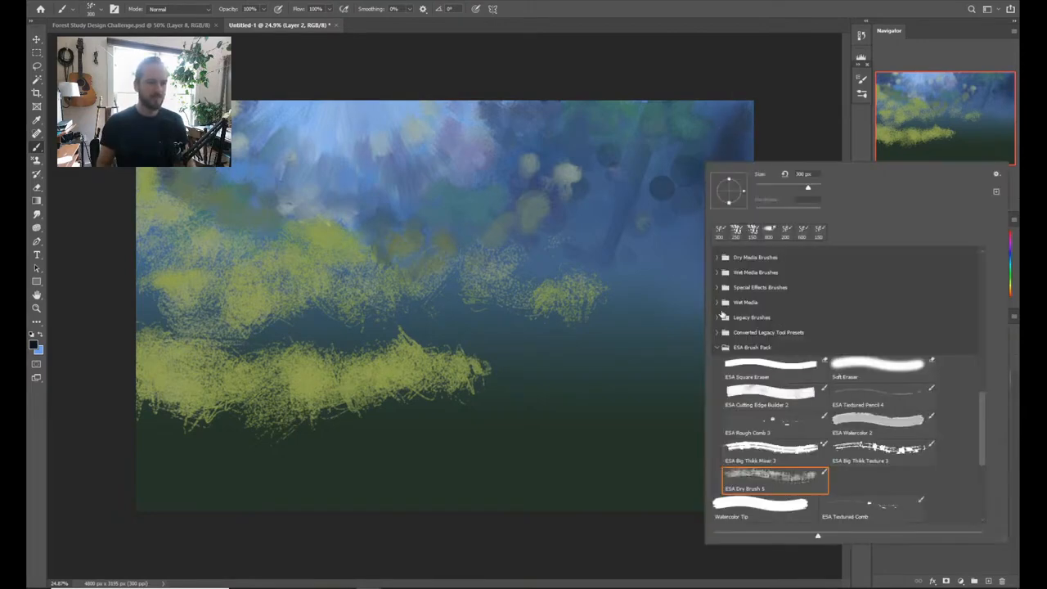
{"action": "left_click", "coordinate": [749, 452]}
{"action": "left_click", "coordinate": [727, 122]}
{"action": "left_click_drag", "start_coordinate": [740, 102], "coordinate": [702, 219]}
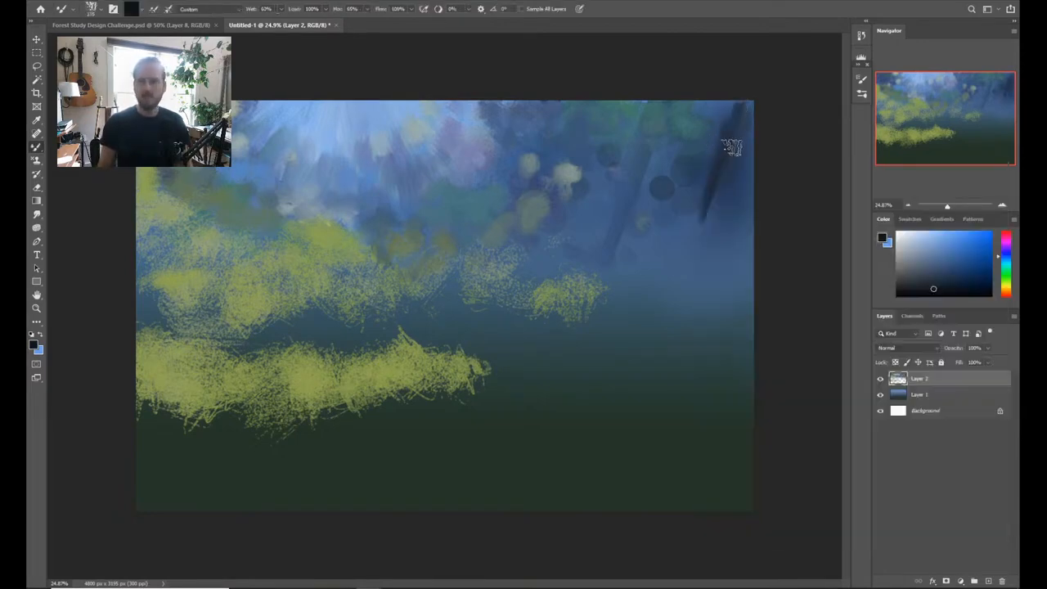
Step: Enlarge the mixer brush and widen and lengthen the dark slanted tree trunk with long downward strokes
{"action": "key", "text": "bracketright"}
{"action": "key", "text": "bracketright"}
{"action": "key", "text": "bracketright"}
{"action": "key", "text": "bracketright"}
{"action": "key", "text": "bracketright"}
{"action": "left_click_drag", "start_coordinate": [739, 108], "coordinate": [684, 268]}
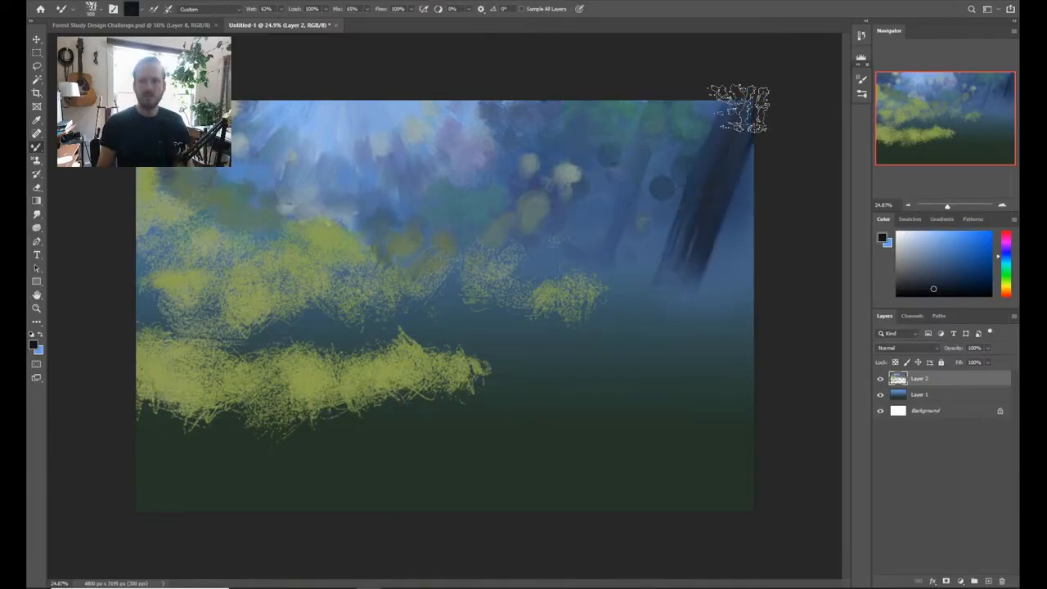
{"action": "mouse_move", "coordinate": [738, 105]}
{"action": "left_mouse_down"}
{"action": "mouse_move", "coordinate": [745, 152]}
{"action": "mouse_move", "coordinate": [679, 290]}
{"action": "left_mouse_up"}
Step: Reduce the brush to 300 px, shift a sampled blue to dark purple, and paint a fainter trunk in the upper background
{"action": "key", "text": "bracketleft"}
{"action": "key", "text": "bracketleft"}
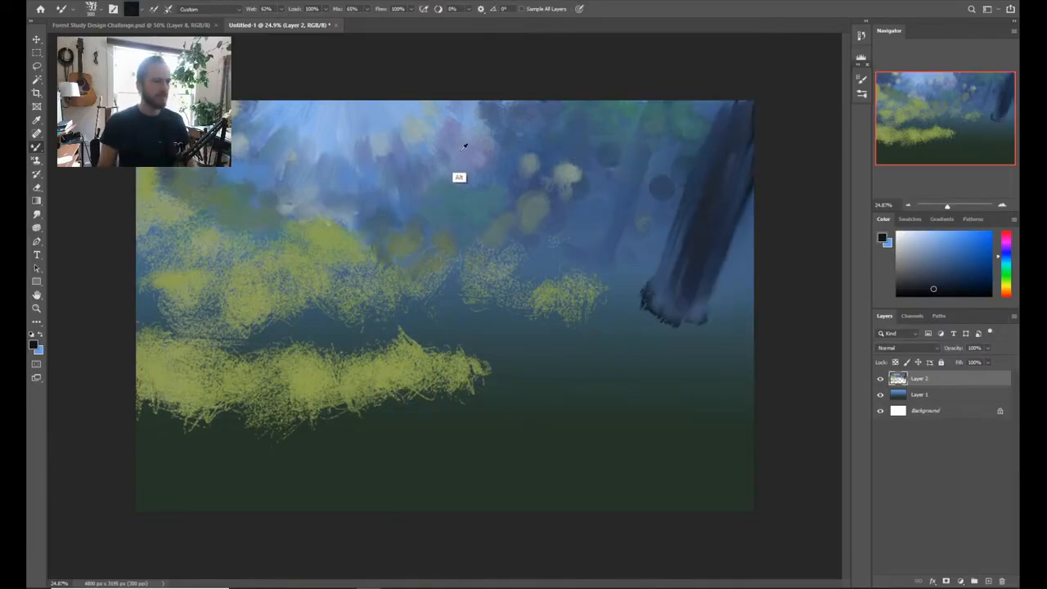
{"action": "left_click", "coordinate": [533, 117], "text": "alt"}
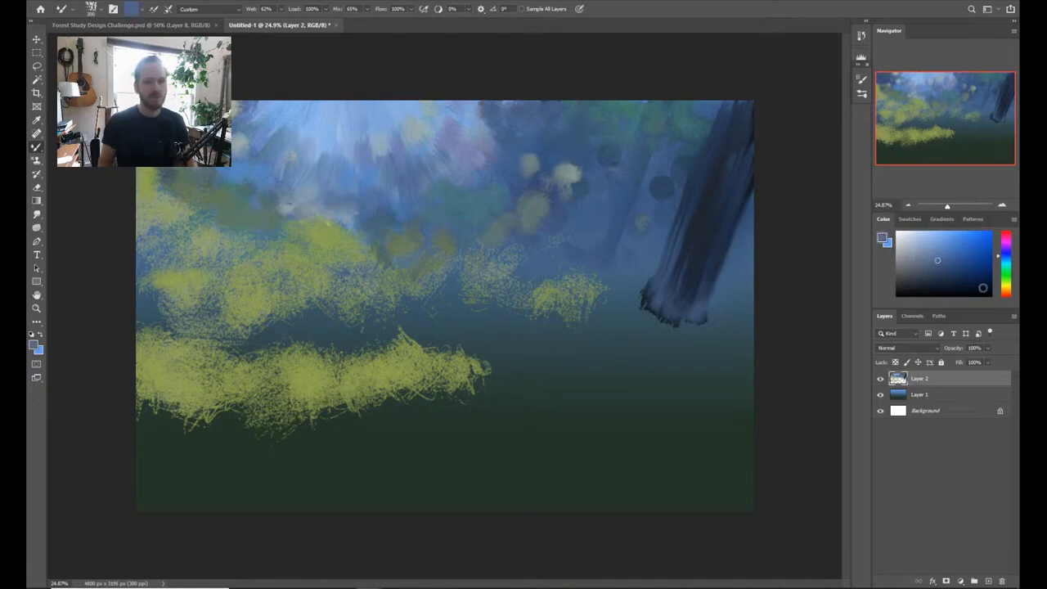
{"action": "left_click_drag", "start_coordinate": [1001, 251], "coordinate": [1006, 250]}
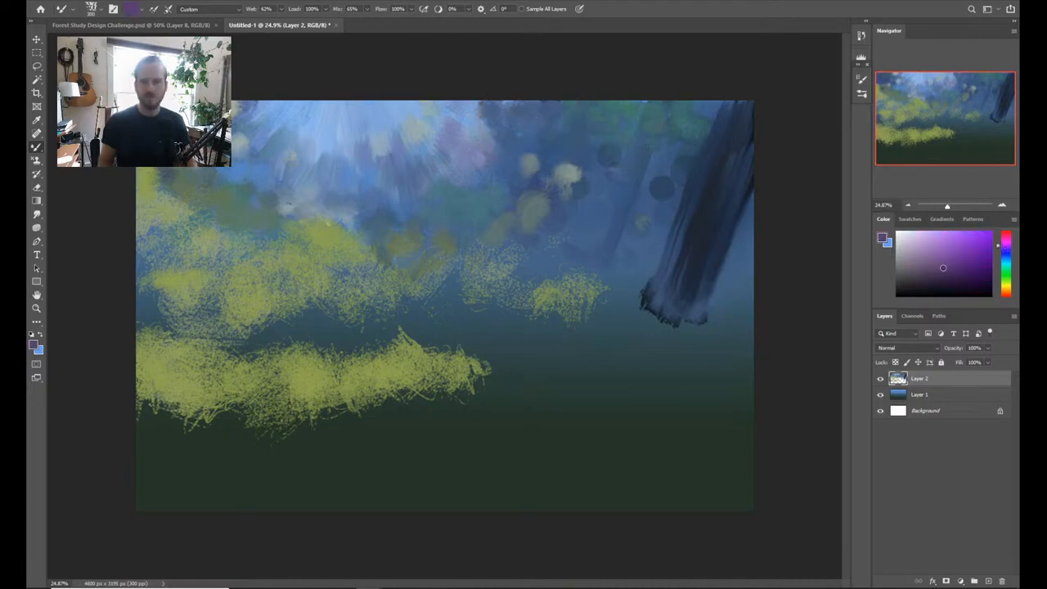
{"action": "left_click", "coordinate": [942, 267]}
{"action": "mouse_move", "coordinate": [598, 115]}
{"action": "left_mouse_down"}
{"action": "mouse_move", "coordinate": [565, 211]}
{"action": "mouse_move", "coordinate": [576, 129]}
{"action": "left_mouse_up"}
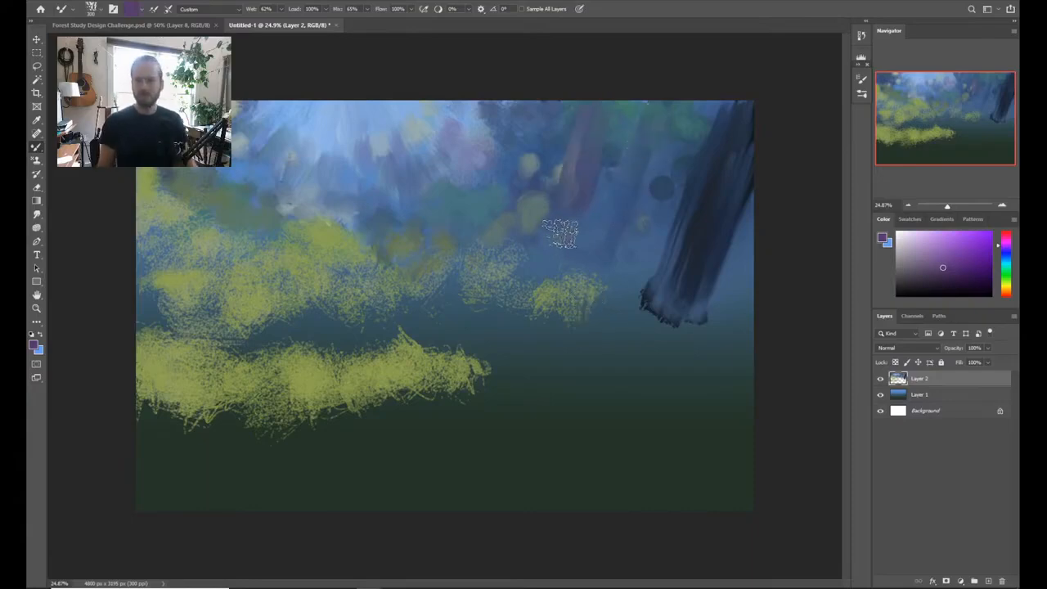
Step: Brush violet around the pinkish patch and soften the purple trunk's lower end with colours sampled nearby
{"action": "left_click", "coordinate": [452, 144], "text": "alt"}
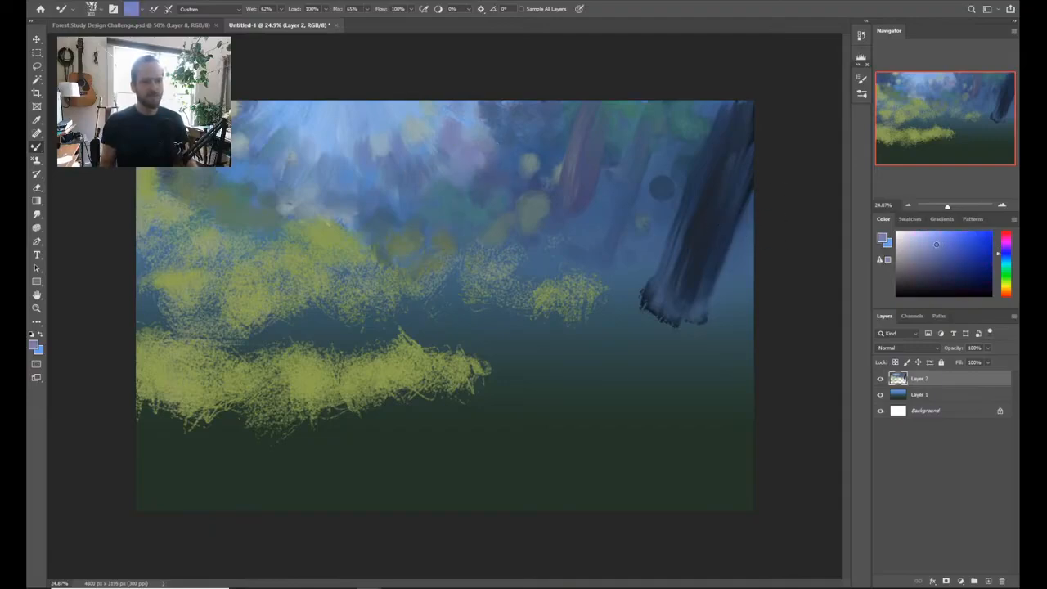
{"action": "left_click_drag", "start_coordinate": [1006, 255], "coordinate": [1008, 256]}
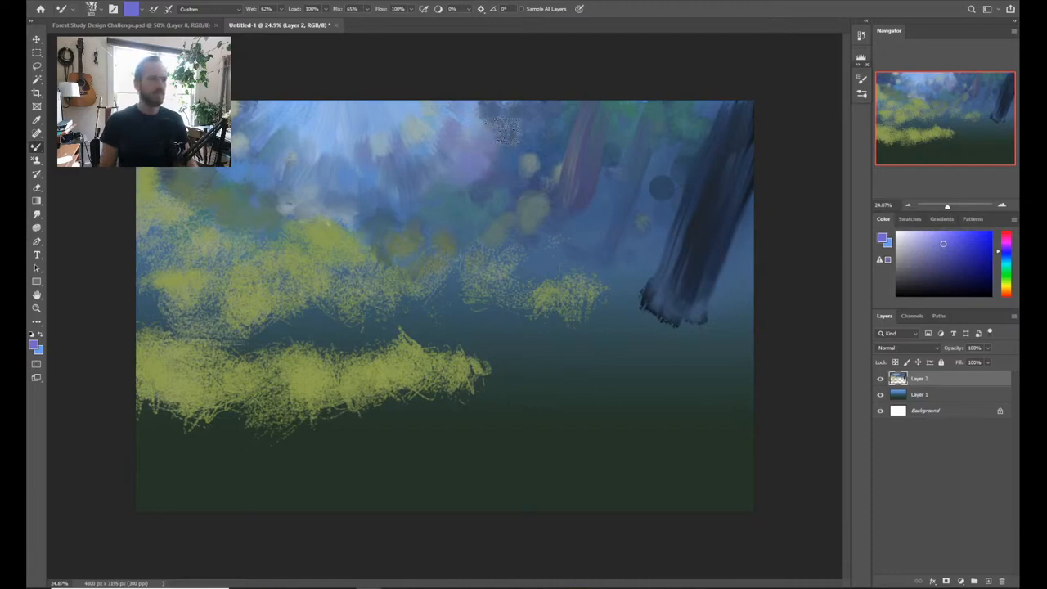
{"action": "left_click", "coordinate": [581, 205], "text": "alt"}
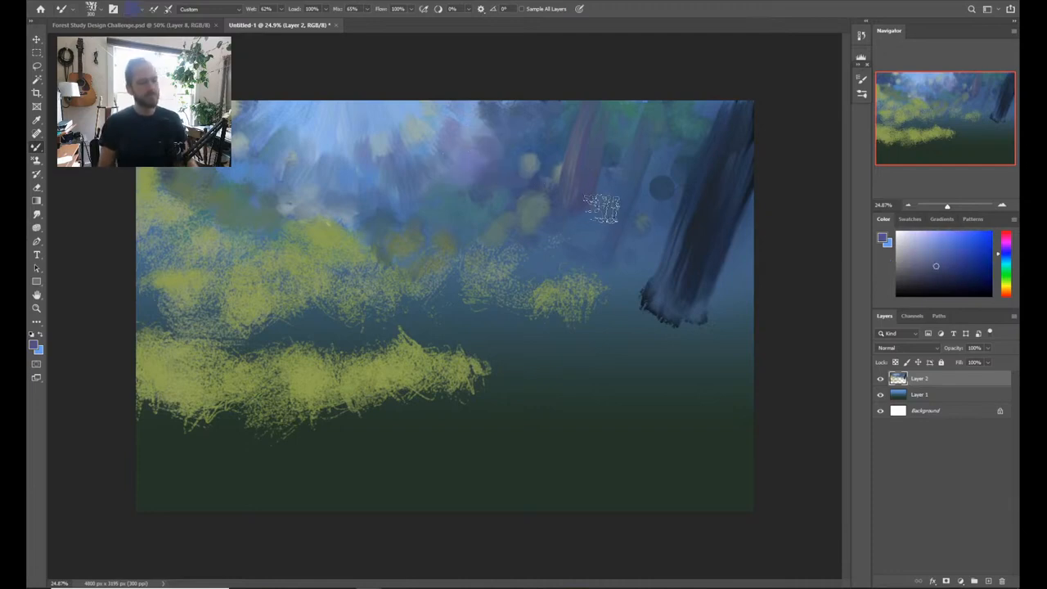
{"action": "left_click", "coordinate": [585, 244], "text": "alt"}
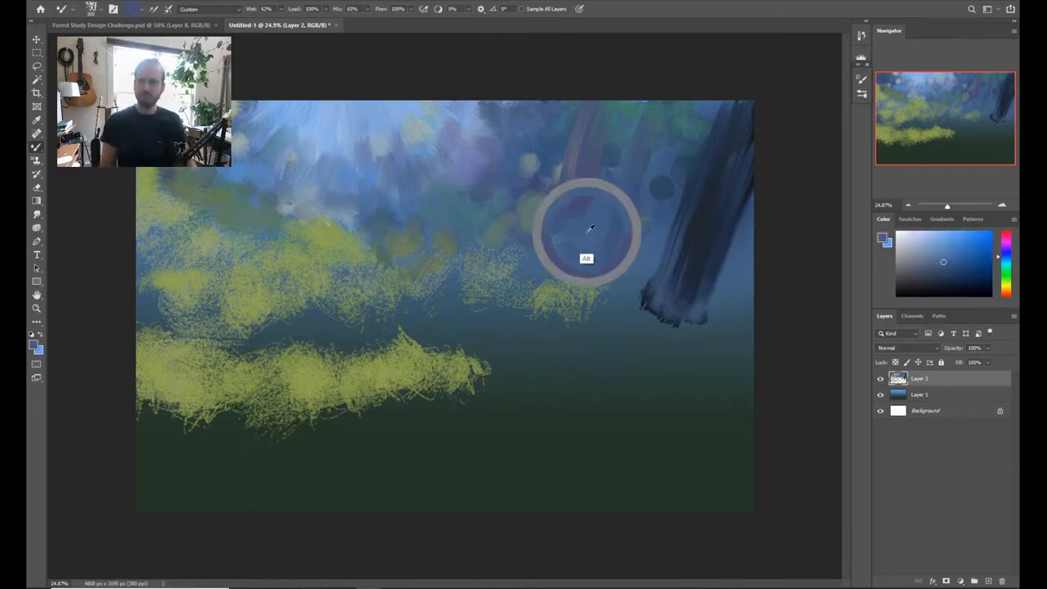
Step: Blend the dark circle into the background with sampled blue, and paint teal foliage strokes on both sides of the dark trunk
{"action": "left_click", "coordinate": [659, 178], "text": "alt"}
{"action": "left_click", "coordinate": [662, 185]}
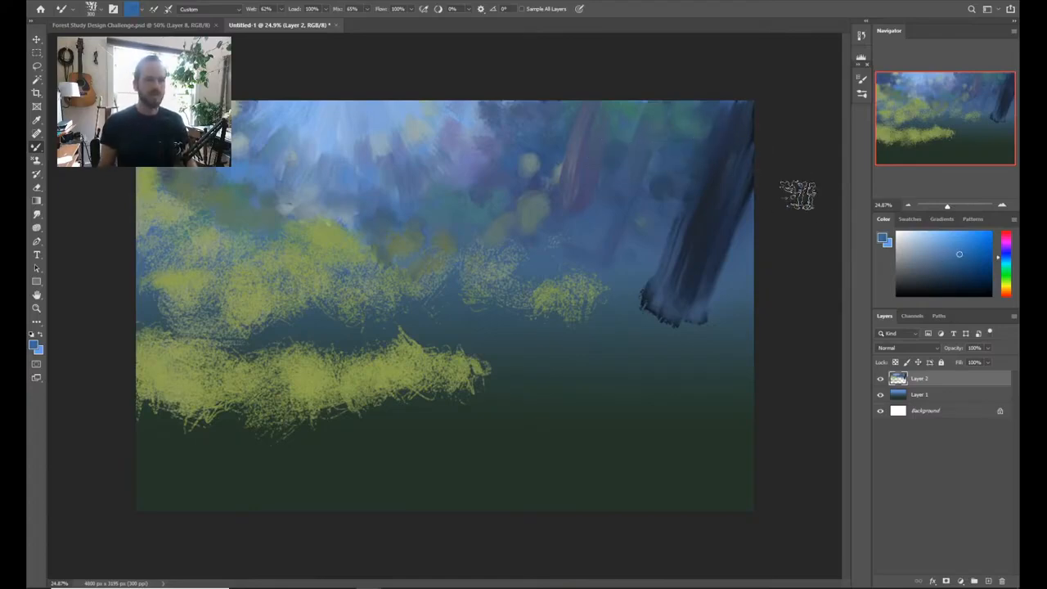
{"action": "left_click", "coordinate": [1007, 263]}
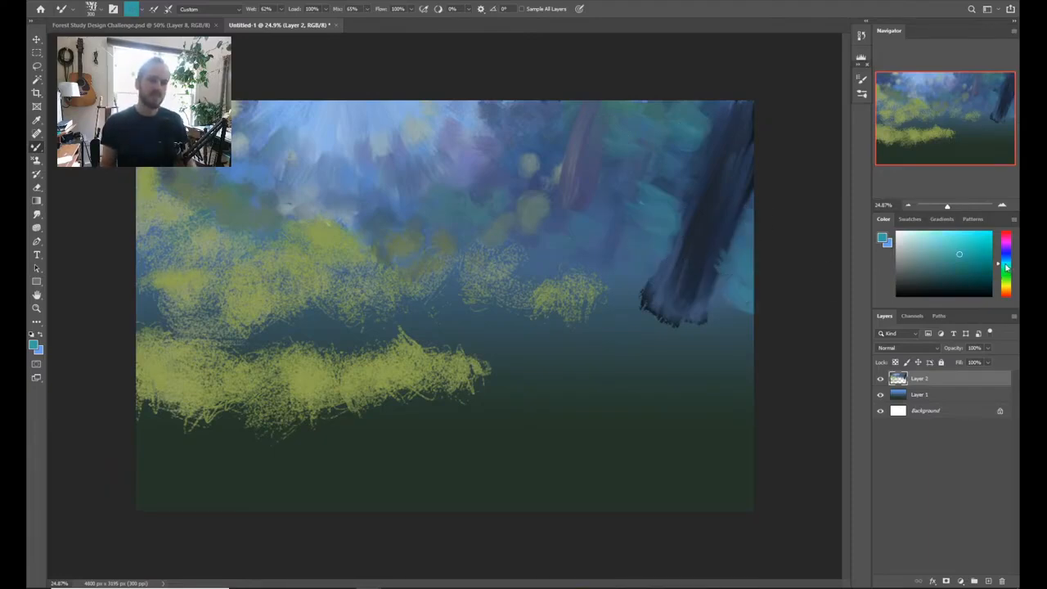
{"action": "left_click", "coordinate": [1006, 267]}
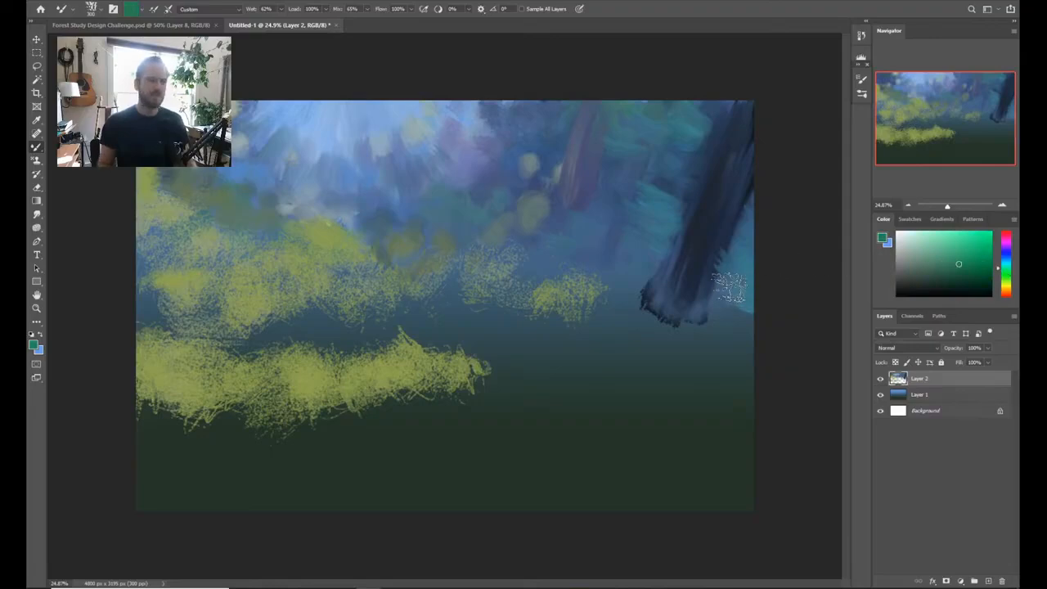
Step: Extend the dark trunk's base sideways with its sampled dark colour, and brush muted teal into the background between the trunks
{"action": "left_click", "coordinate": [691, 267], "text": "alt"}
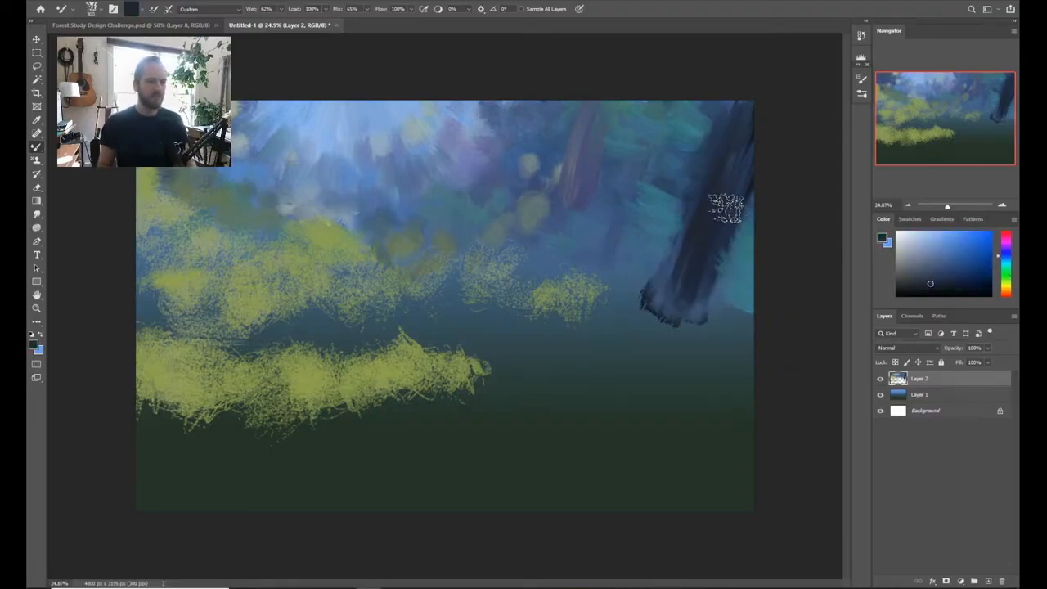
{"action": "mouse_move", "coordinate": [731, 218]}
{"action": "left_mouse_down"}
{"action": "mouse_move", "coordinate": [711, 304]}
{"action": "mouse_move", "coordinate": [660, 292]}
{"action": "mouse_move", "coordinate": [654, 317]}
{"action": "left_mouse_up"}
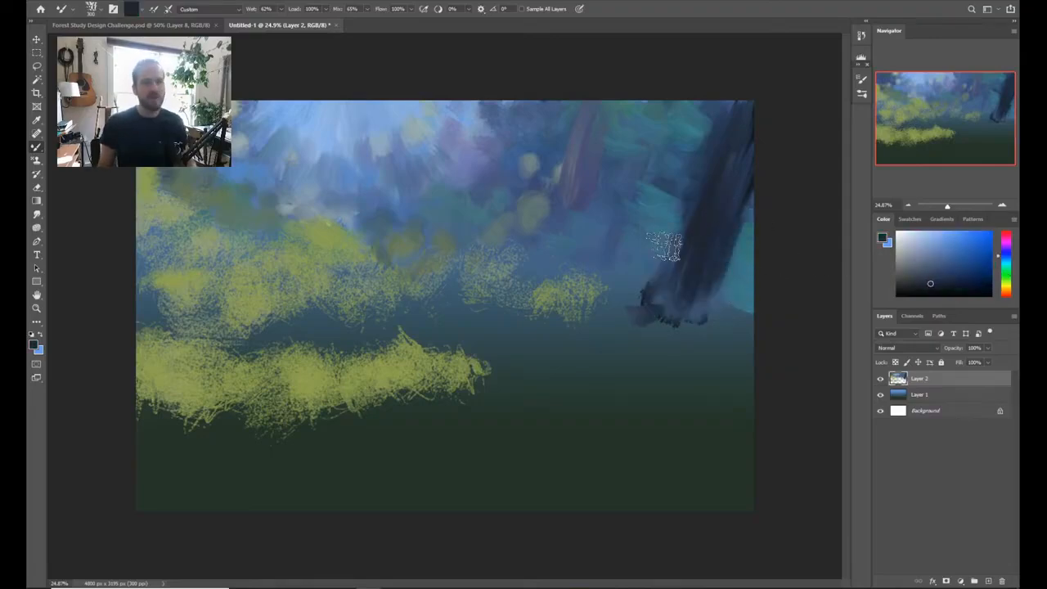
{"action": "left_click", "coordinate": [631, 101], "text": "alt"}
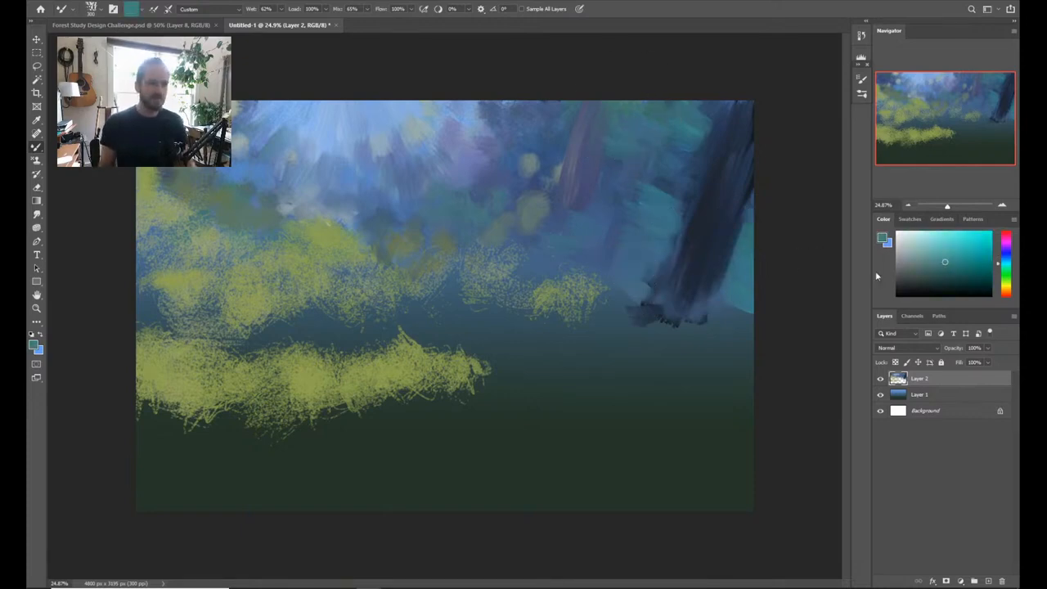
{"action": "left_click", "coordinate": [635, 282], "text": "alt"}
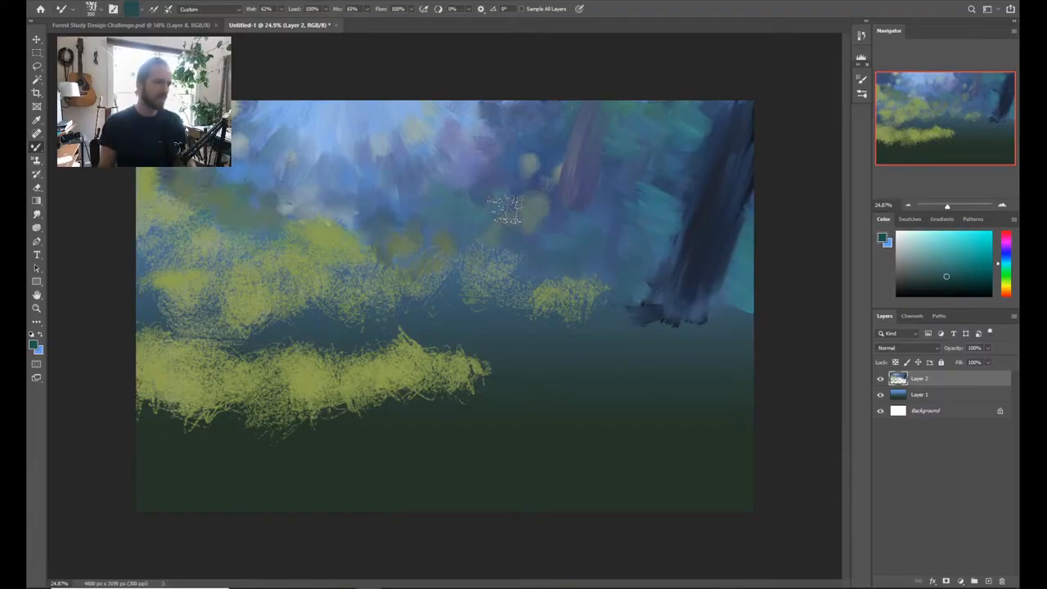
Step: Sample dark tones and blue from the canvas and brush darker blue strokes above the yellow foliage at the upper left
{"action": "key", "text": "alt"}
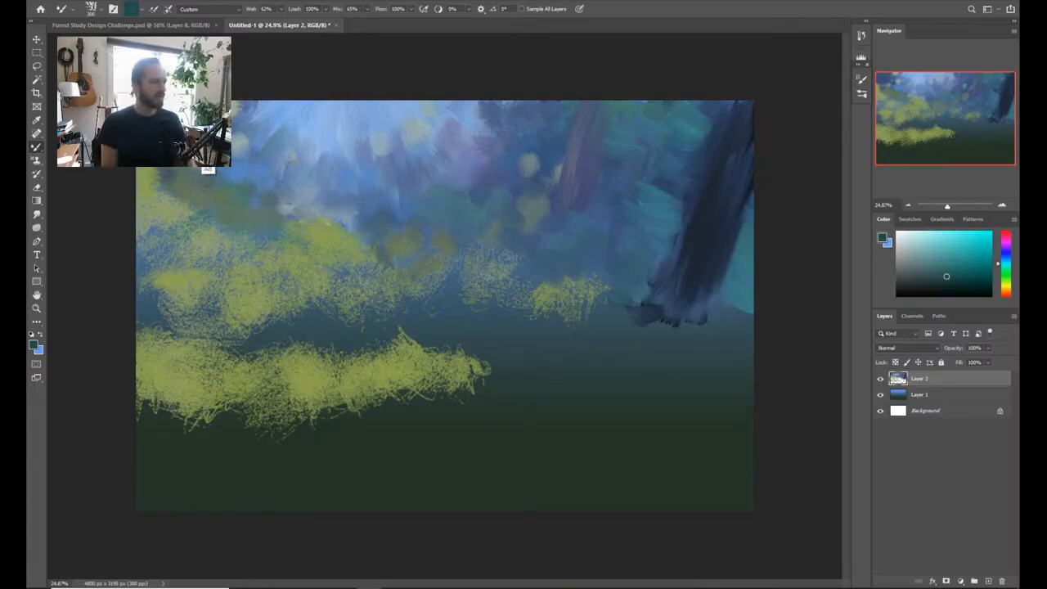
{"action": "left_click", "coordinate": [698, 245], "text": "alt"}
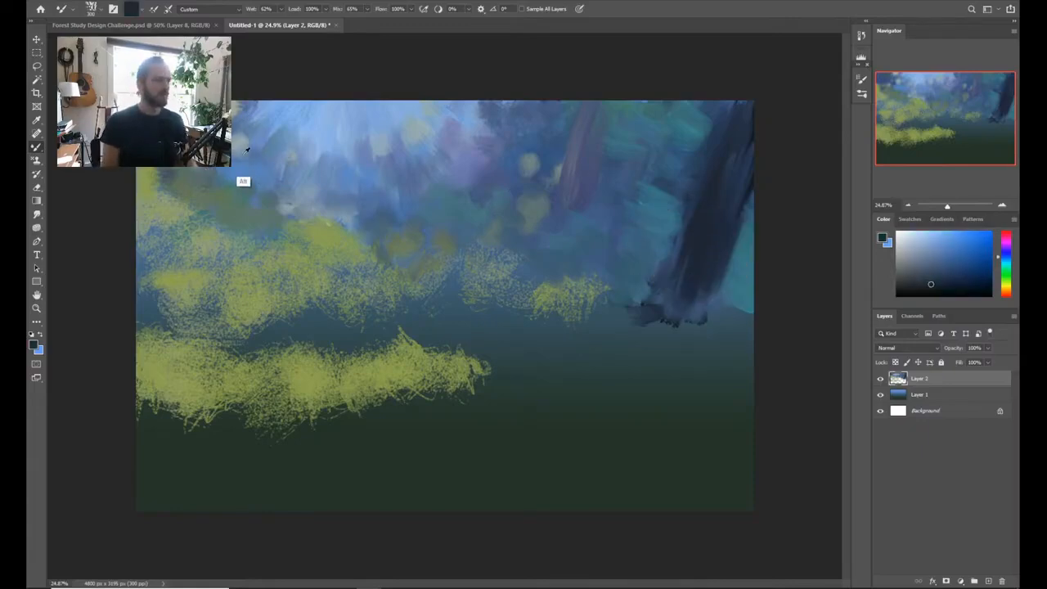
{"action": "left_click", "coordinate": [239, 157], "text": "alt"}
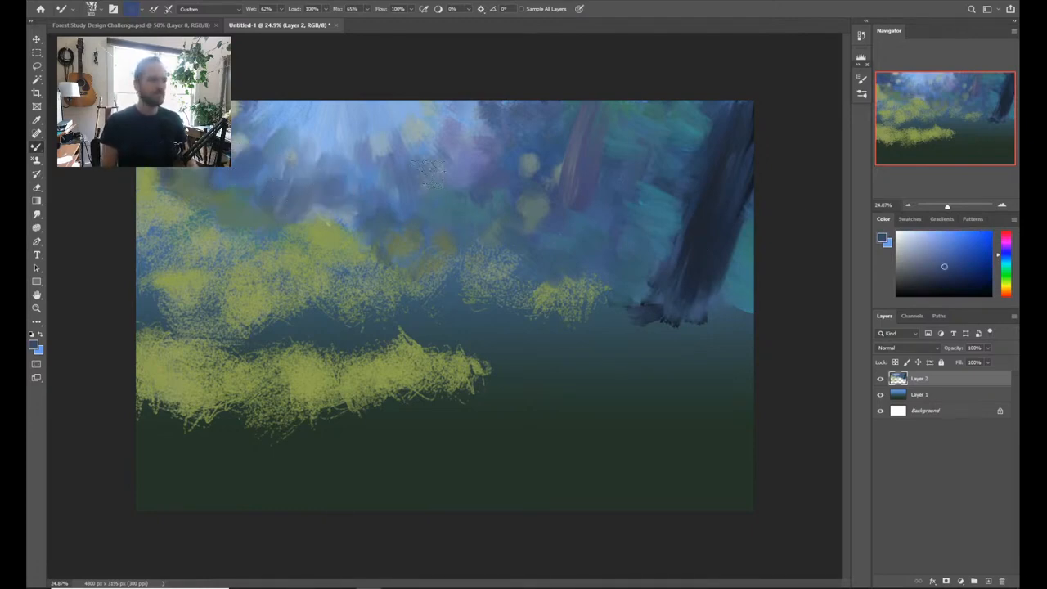
Step: Brush purple sampled from the distant trunk into the upper-left background and smudge it into the light blue area above
{"action": "left_click", "coordinate": [585, 190], "text": "alt"}
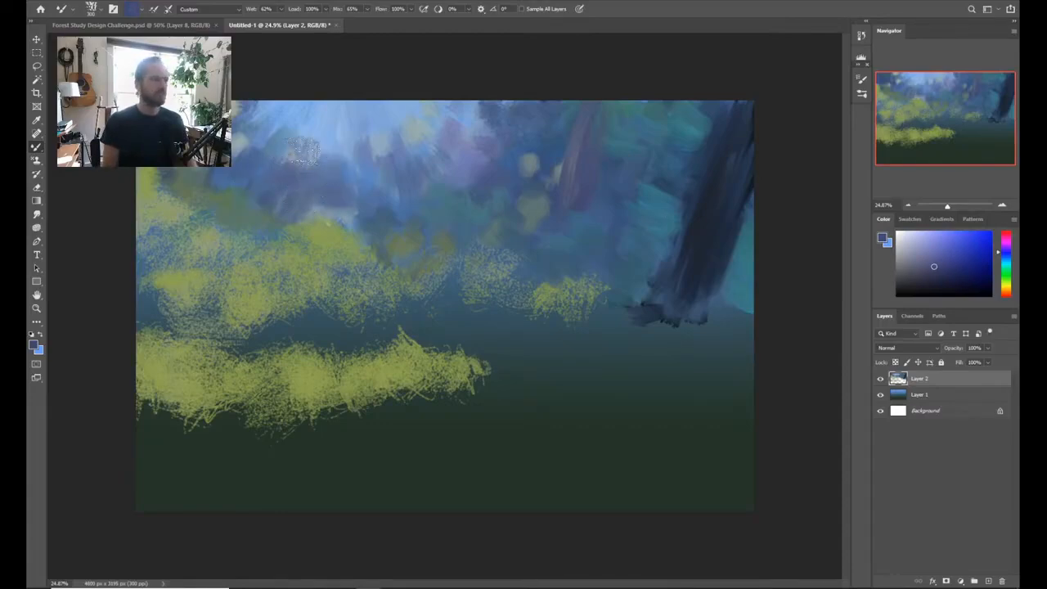
{"action": "mouse_move", "coordinate": [295, 147]}
{"action": "left_mouse_down"}
{"action": "mouse_move", "coordinate": [302, 153]}
{"action": "mouse_move", "coordinate": [304, 137]}
{"action": "mouse_move", "coordinate": [254, 135]}
{"action": "left_mouse_up"}
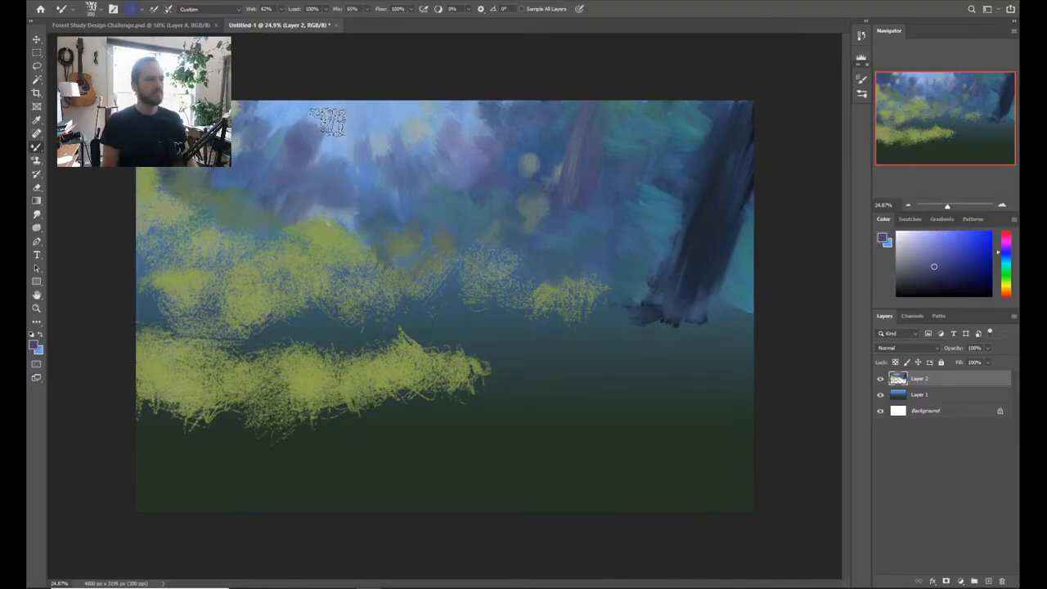
{"action": "key", "text": "alt+s"}
{"action": "key", "text": "Escape"}
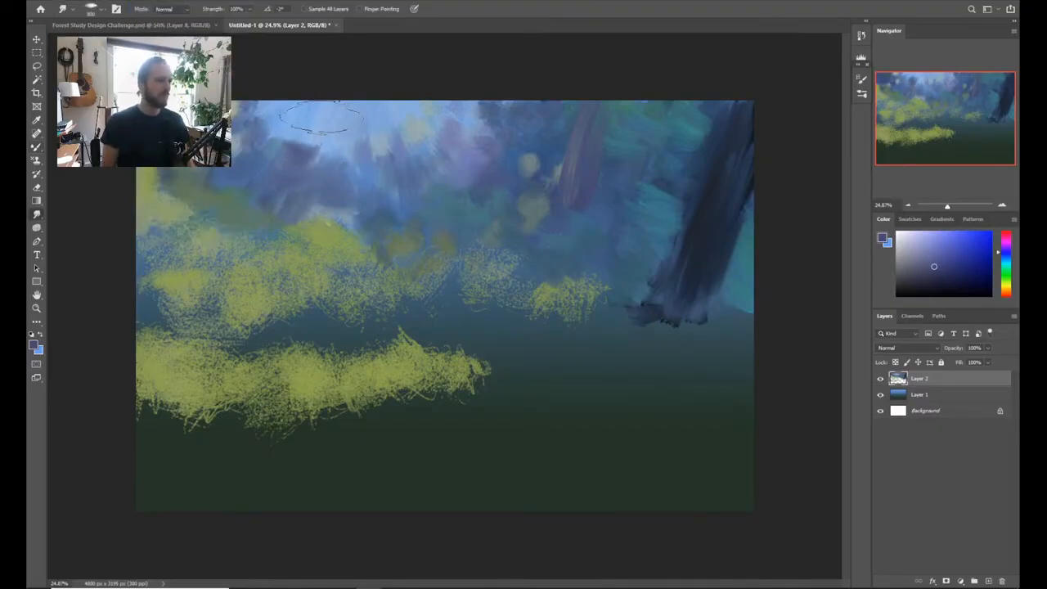
{"action": "key", "text": "b"}
{"action": "key", "text": "s"}
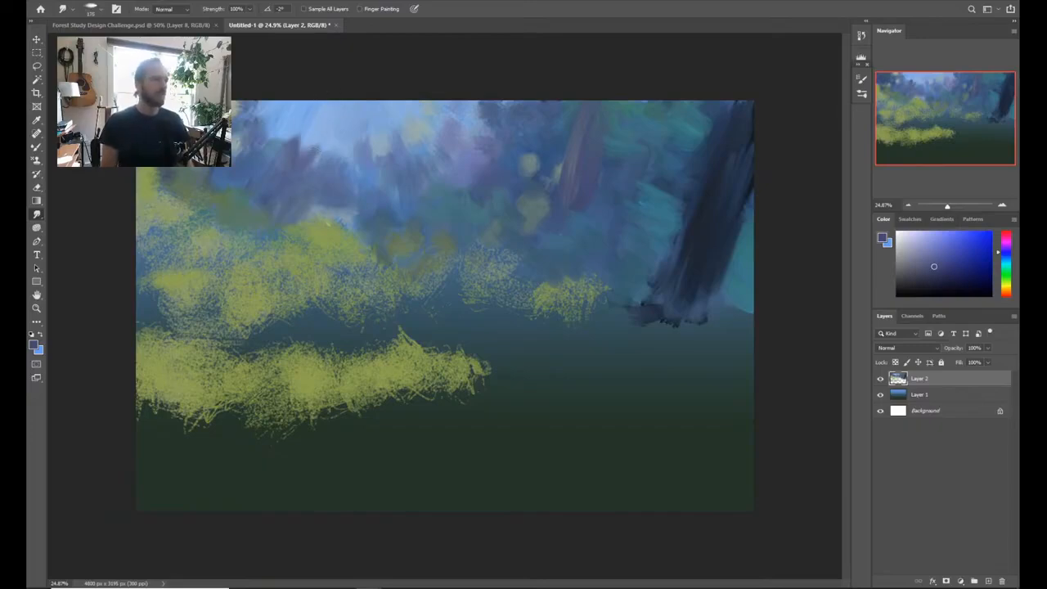
Step: Blend the upper-left purple patches with the mixer brush, using light blue and mid blue sampled from the canvas
{"action": "key", "text": "b"}
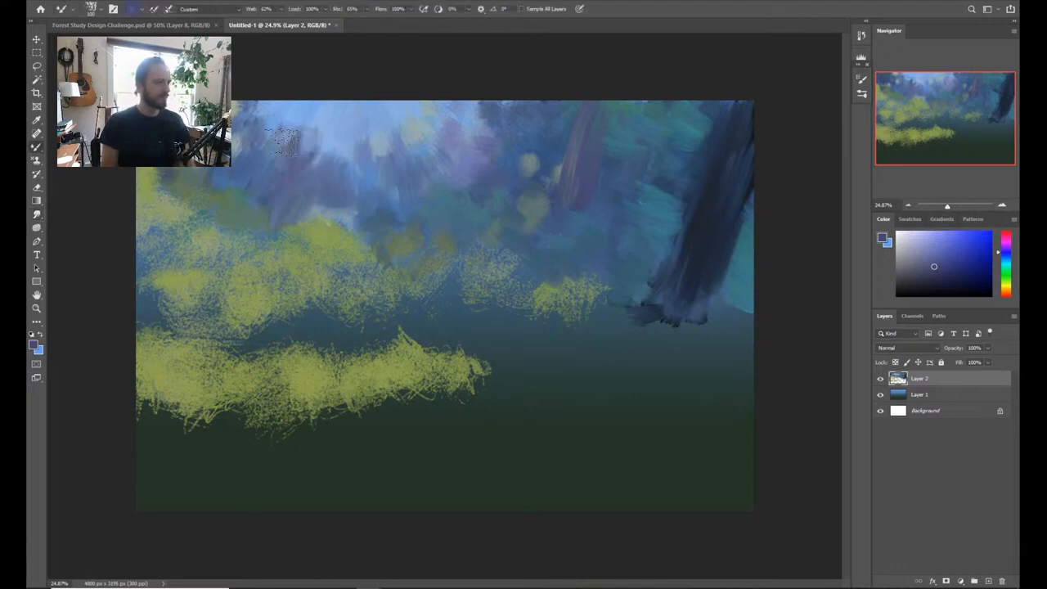
{"action": "left_click", "coordinate": [316, 128], "text": "alt"}
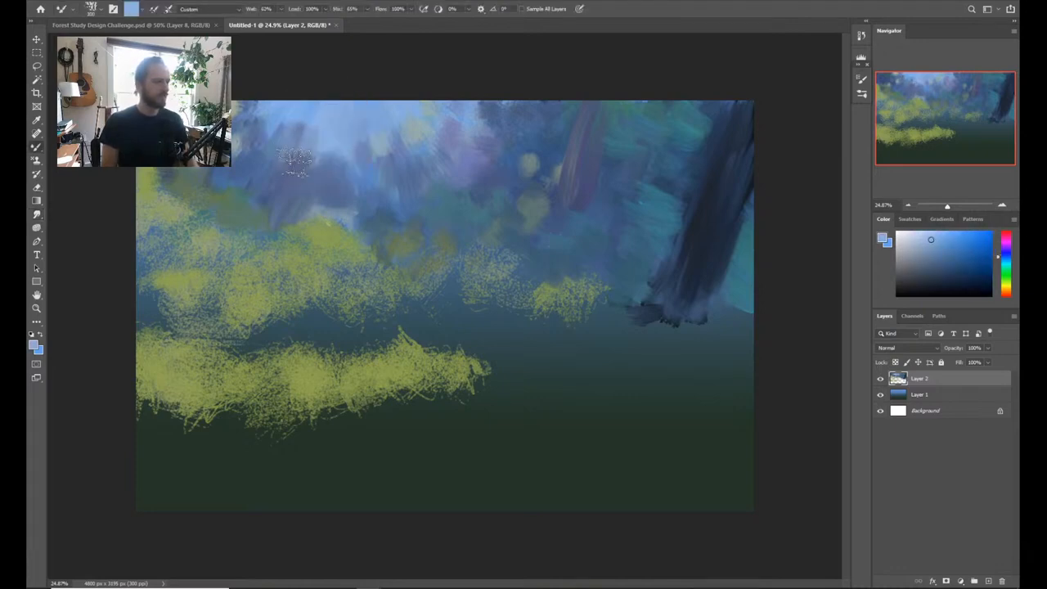
{"action": "left_click", "coordinate": [311, 158], "text": "alt"}
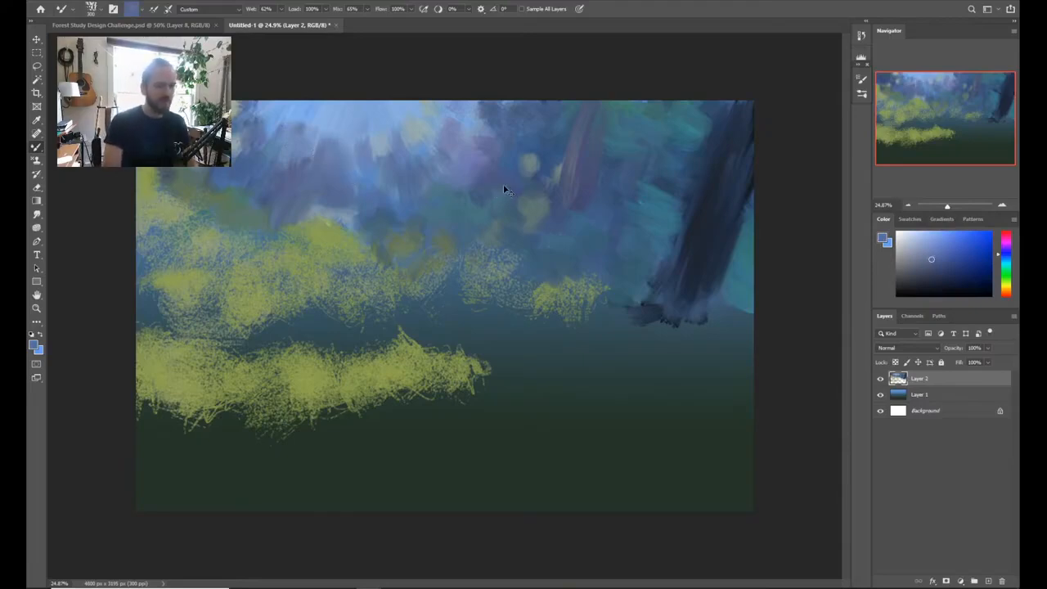
Step: Add a new layer and cover the upper speckled yellow foliage with sampled olive green using the mixer brush
{"action": "key", "text": "ctrl+shift+n"}
{"action": "key", "text": "Return"}
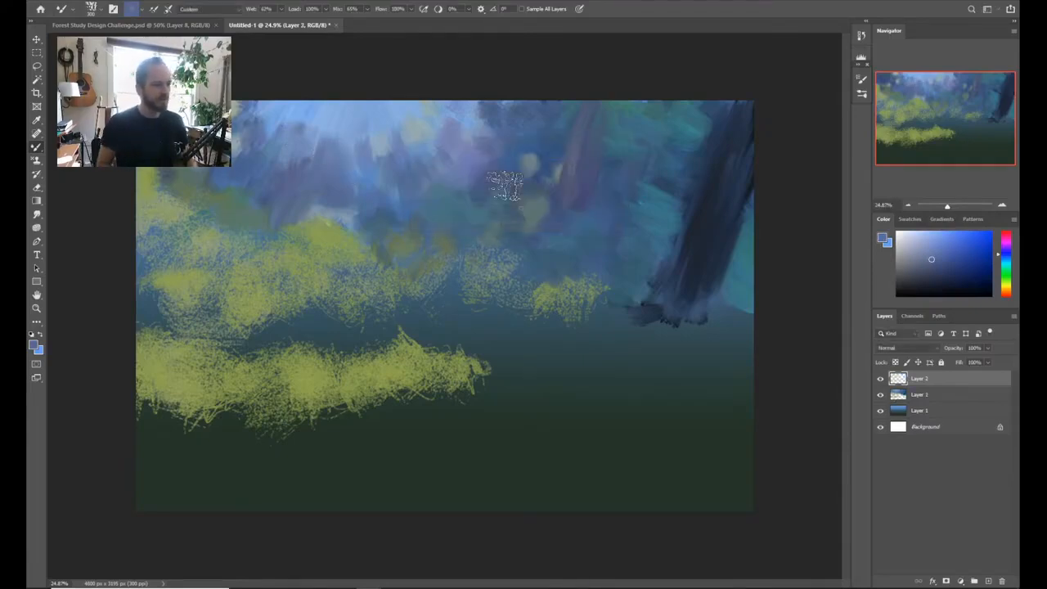
{"action": "key", "text": "shift+b"}
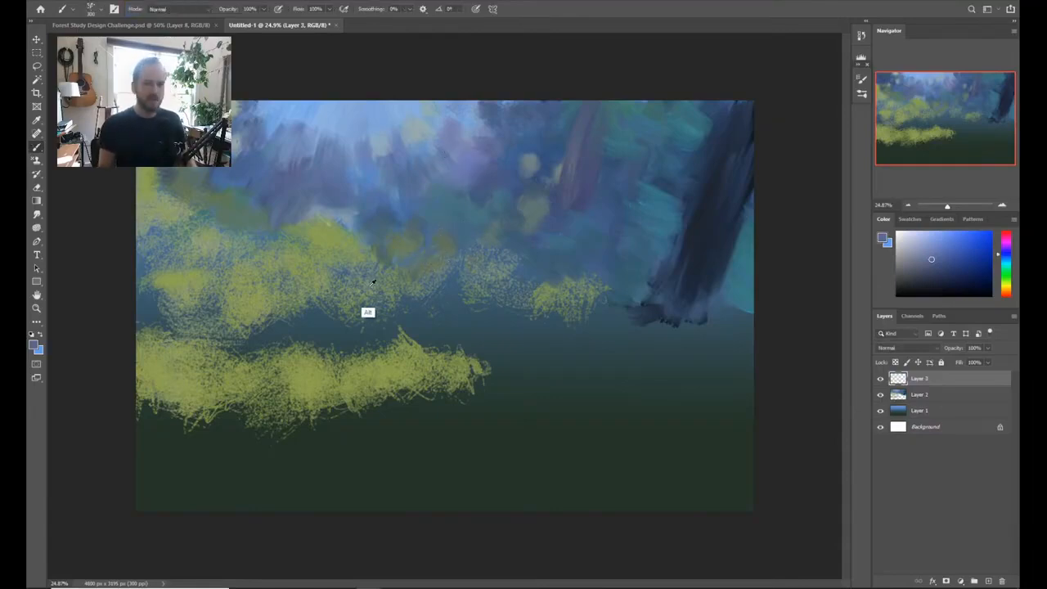
{"action": "left_click", "coordinate": [309, 282], "text": "alt"}
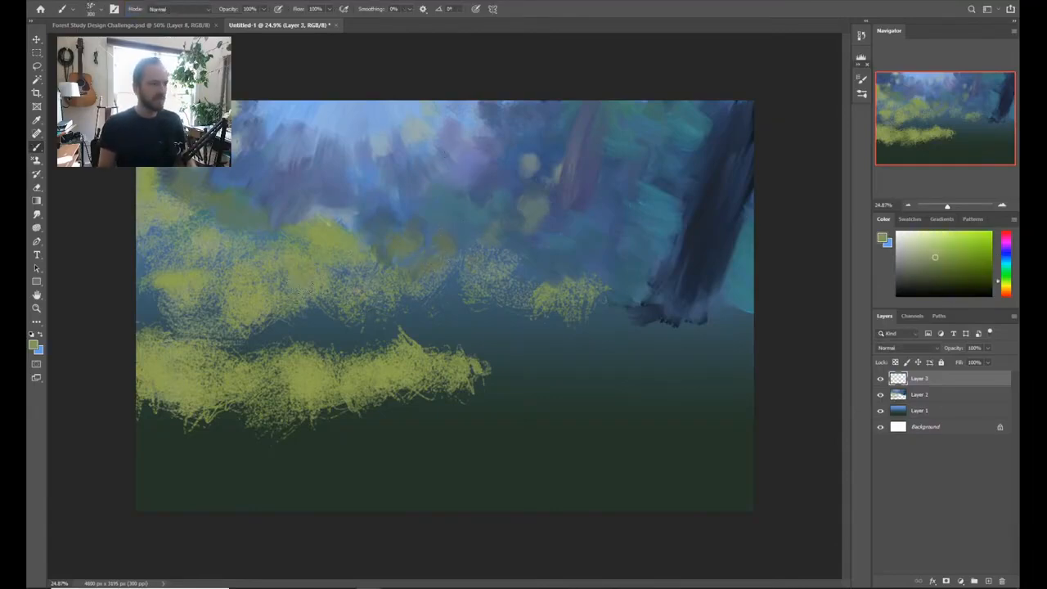
{"action": "key", "text": "shift+b"}
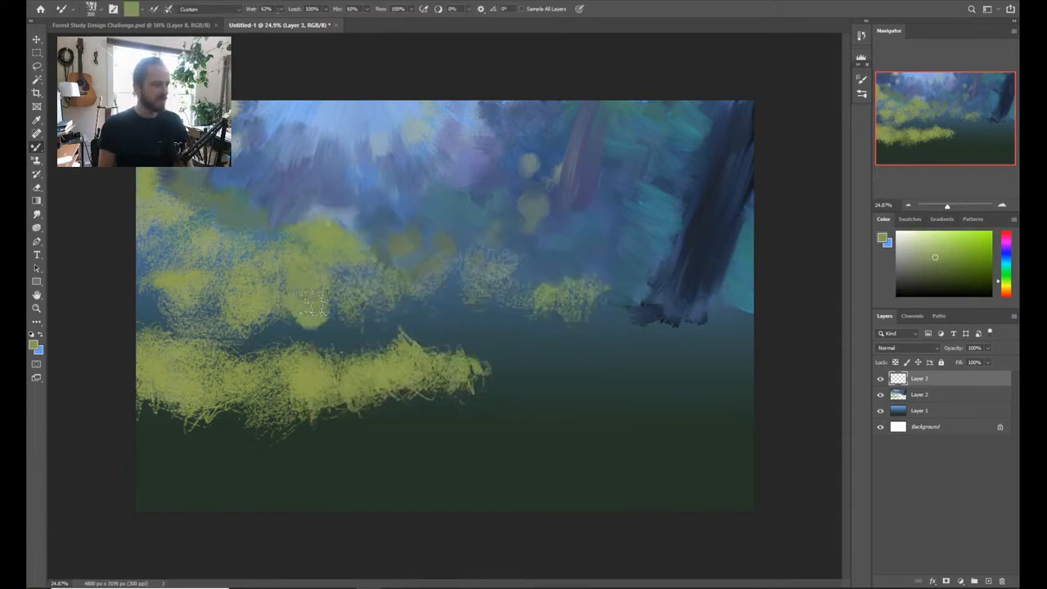
{"action": "mouse_move", "coordinate": [311, 307]}
{"action": "left_mouse_down"}
{"action": "mouse_move", "coordinate": [292, 281]}
{"action": "mouse_move", "coordinate": [328, 287]}
{"action": "mouse_move", "coordinate": [333, 262]}
{"action": "mouse_move", "coordinate": [228, 256]}
{"action": "mouse_move", "coordinate": [215, 219]}
{"action": "mouse_move", "coordinate": [203, 176]}
{"action": "left_mouse_up"}
Step: Sample a muted green, shift its hue towards yellow-green, and brush it over both ends of the upper foliage
{"action": "left_click", "coordinate": [225, 233], "text": "alt"}
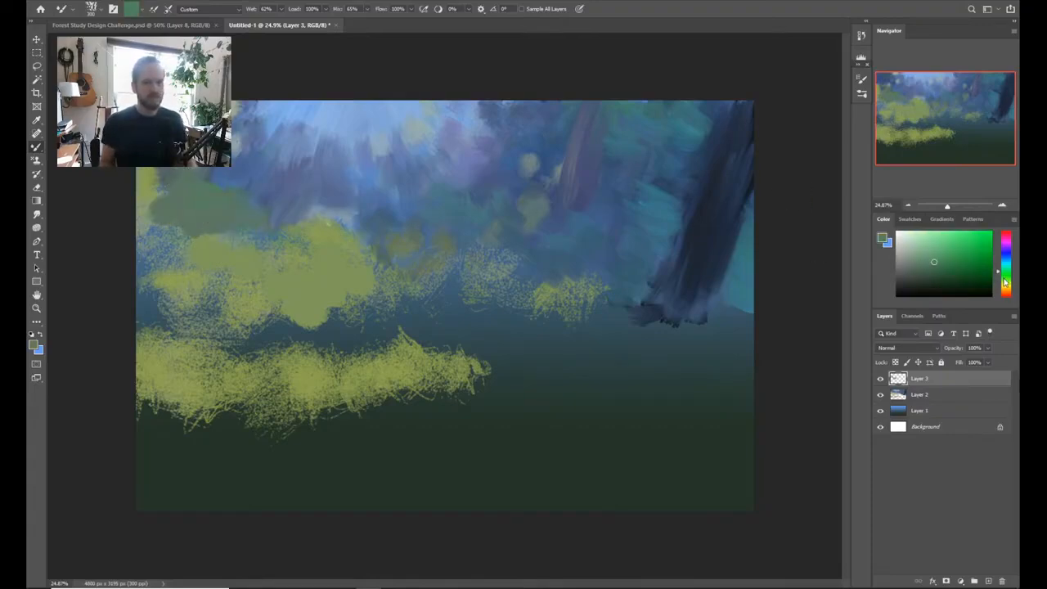
{"action": "left_click", "coordinate": [1004, 281]}
{"action": "mouse_move", "coordinate": [196, 200]}
{"action": "left_mouse_down"}
{"action": "mouse_move", "coordinate": [186, 229]}
{"action": "mouse_move", "coordinate": [149, 169]}
{"action": "left_mouse_up"}
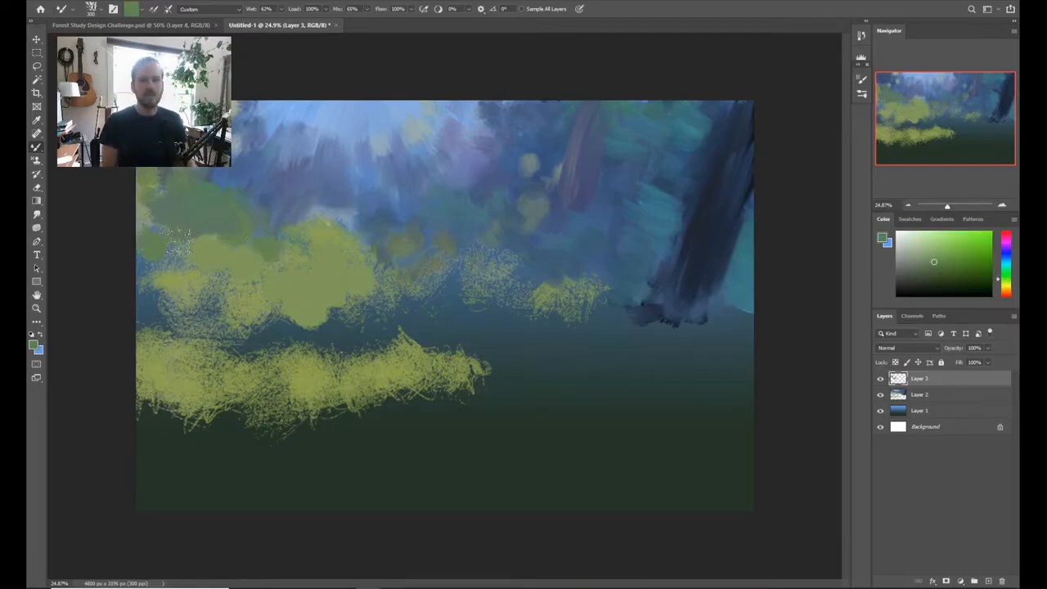
{"action": "mouse_move", "coordinate": [394, 288]}
{"action": "left_mouse_down"}
{"action": "mouse_move", "coordinate": [405, 294]}
{"action": "mouse_move", "coordinate": [372, 249]}
{"action": "mouse_move", "coordinate": [378, 266]}
{"action": "mouse_move", "coordinate": [429, 258]}
{"action": "mouse_move", "coordinate": [442, 287]}
{"action": "mouse_move", "coordinate": [458, 262]}
{"action": "mouse_move", "coordinate": [454, 241]}
{"action": "left_mouse_up"}
Step: Reshape the upper edge of the green foliage with blue and olive green sampled from the canvas
{"action": "left_click", "coordinate": [433, 229], "text": "alt"}
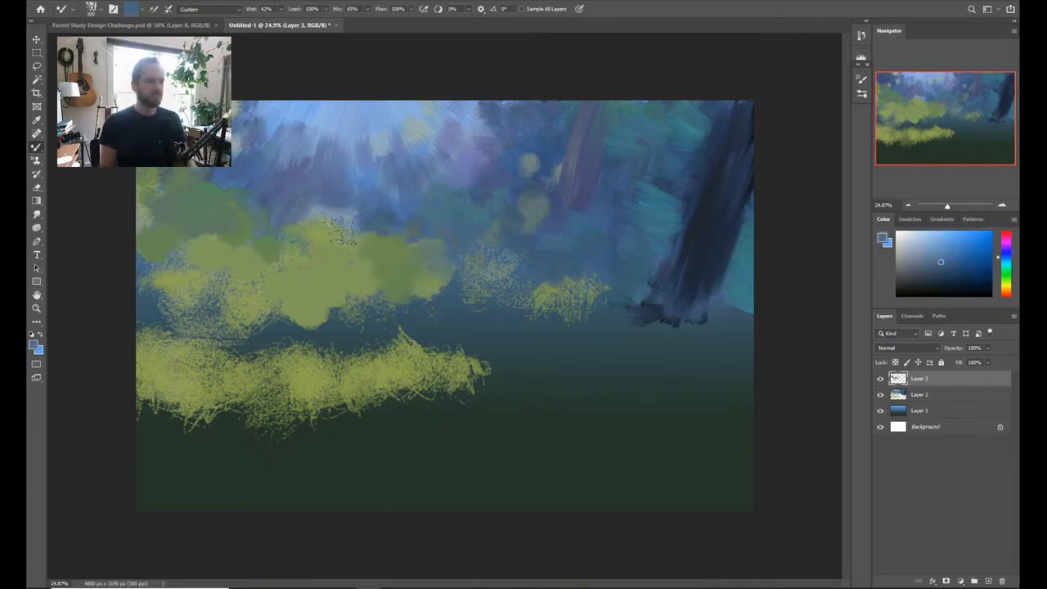
{"action": "left_click", "coordinate": [311, 266], "text": "alt"}
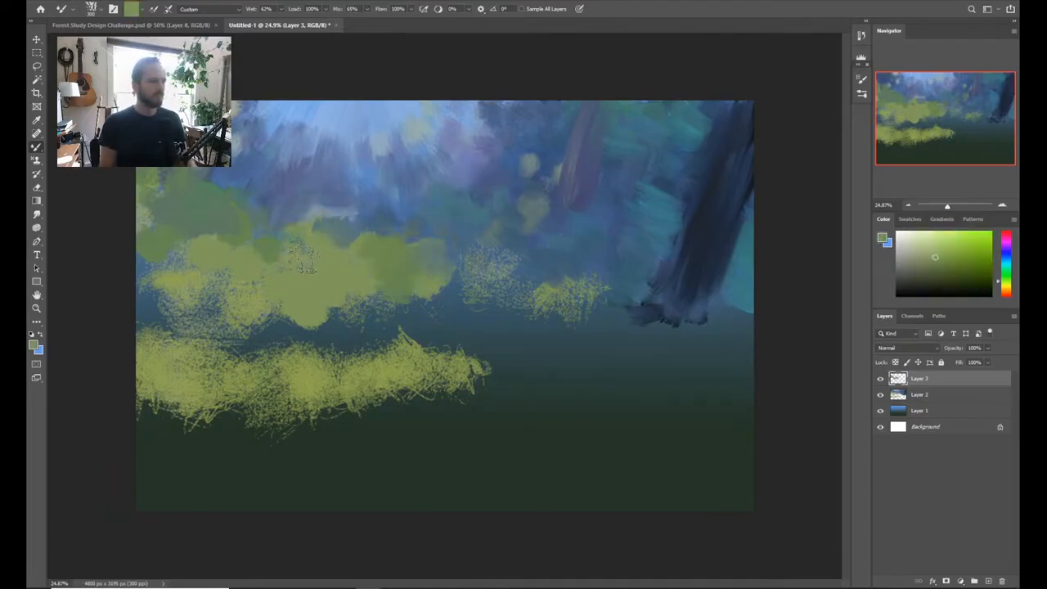
{"action": "left_click", "coordinate": [375, 141], "text": "alt"}
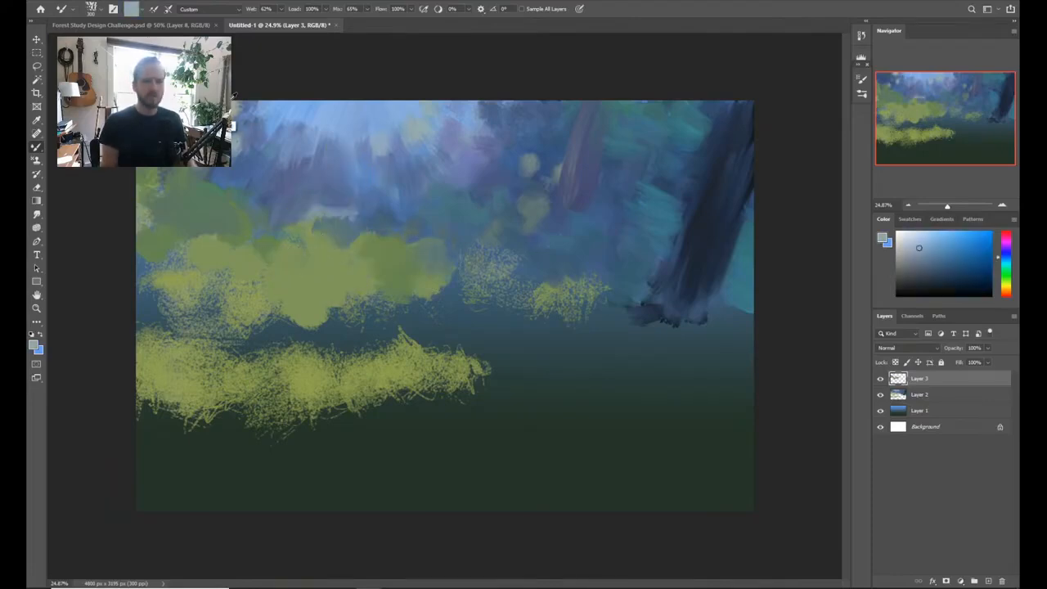
{"action": "left_click", "coordinate": [319, 272], "text": "alt"}
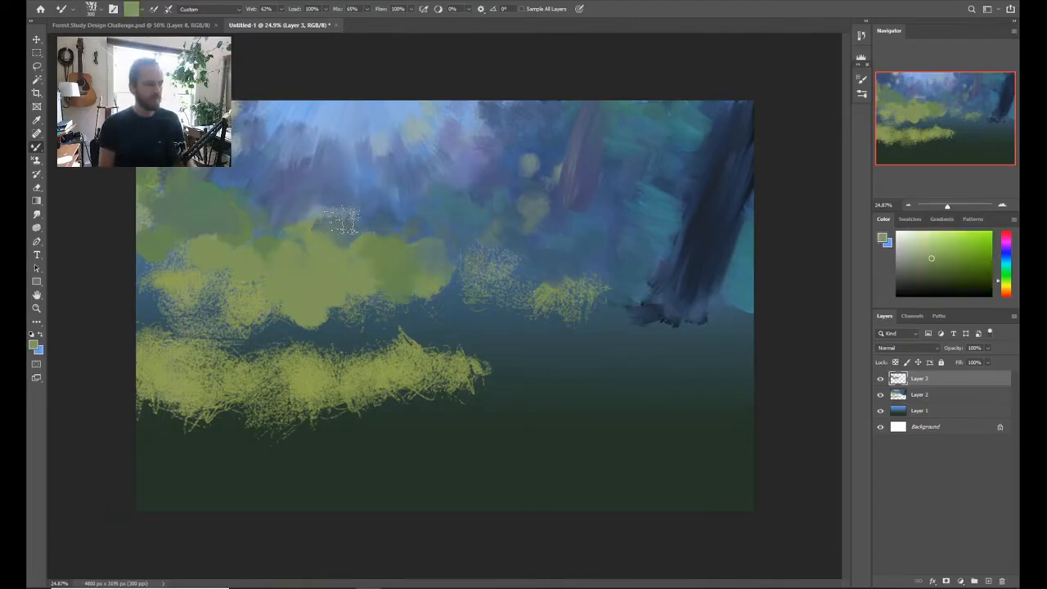
Step: Dab pale cream bokeh highlights along the upper edge of the green foliage with a smaller brush
{"action": "left_click", "coordinate": [910, 241]}
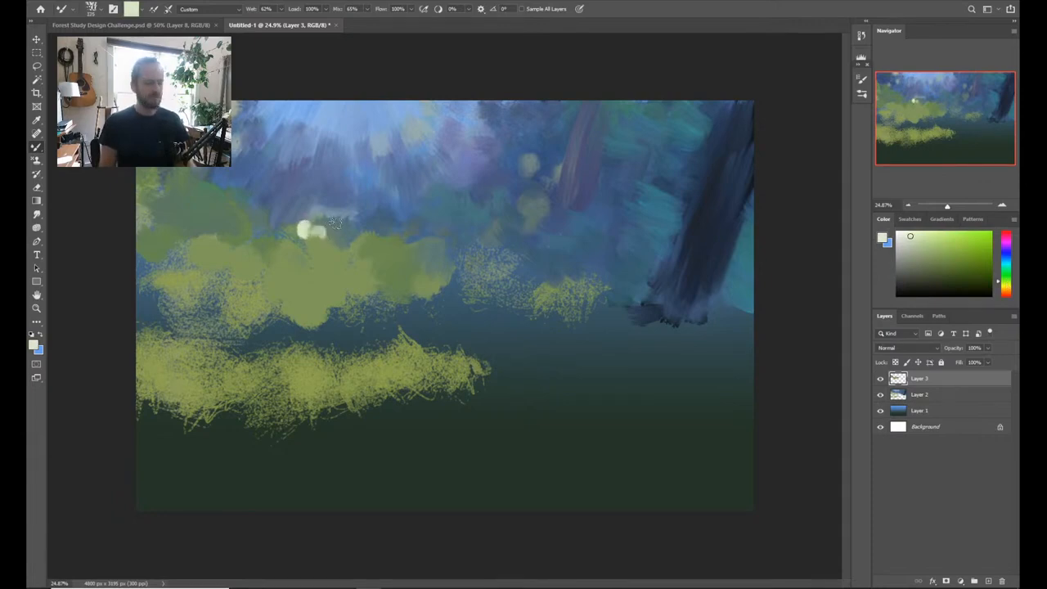
{"action": "key", "text": "ctrl+z"}
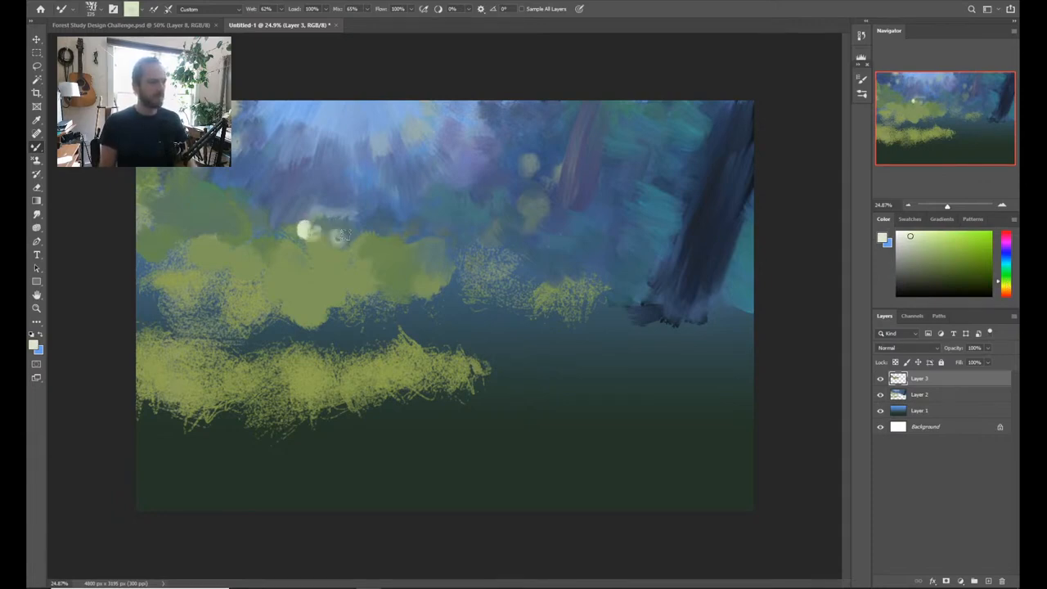
{"action": "left_click_drag", "start_coordinate": [279, 236], "coordinate": [287, 235]}
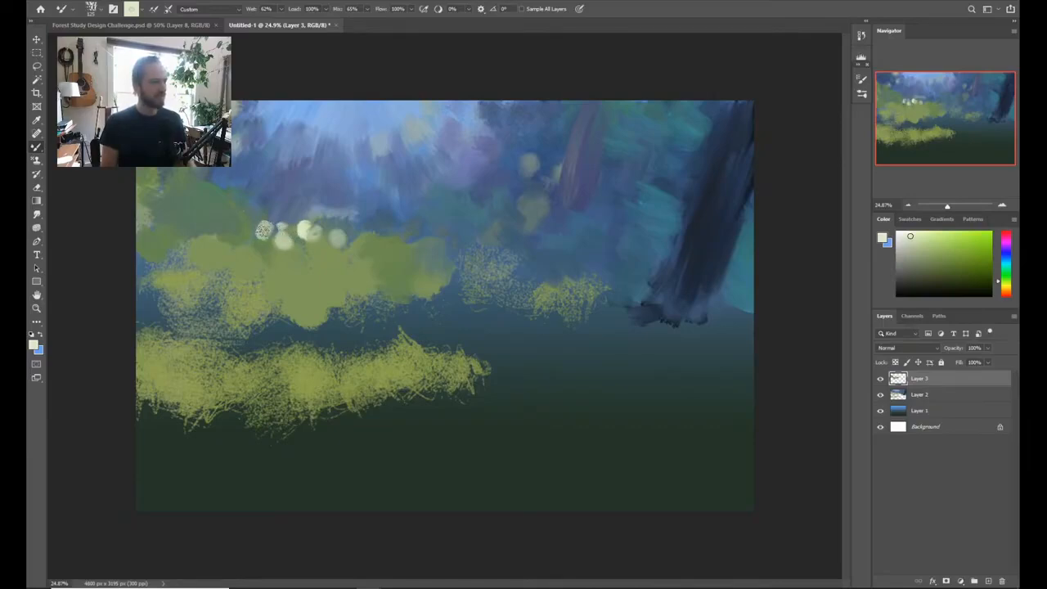
Step: Add softer bokeh dots around the pale highlights using sampled lilac, grey-green and olive tones
{"action": "left_click", "coordinate": [462, 164], "text": "alt"}
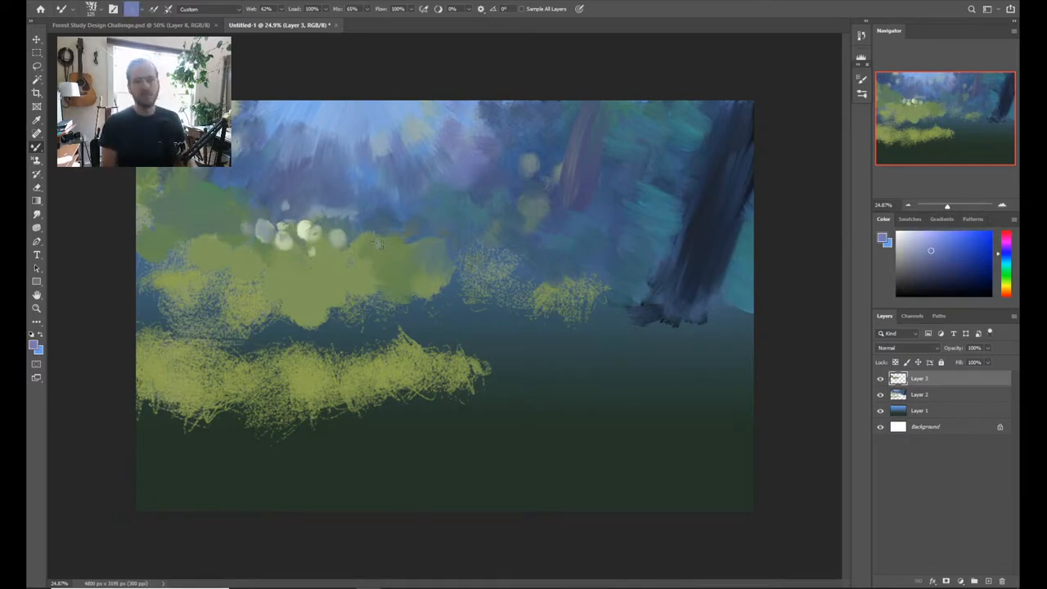
{"action": "left_click", "coordinate": [341, 260], "text": "alt"}
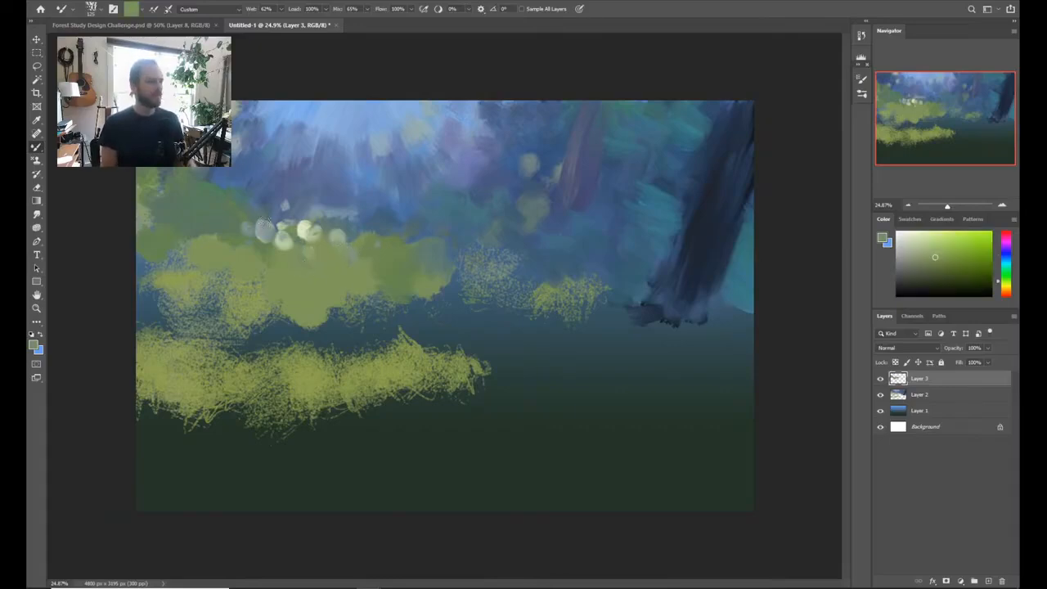
{"action": "left_click", "coordinate": [256, 213], "text": "alt"}
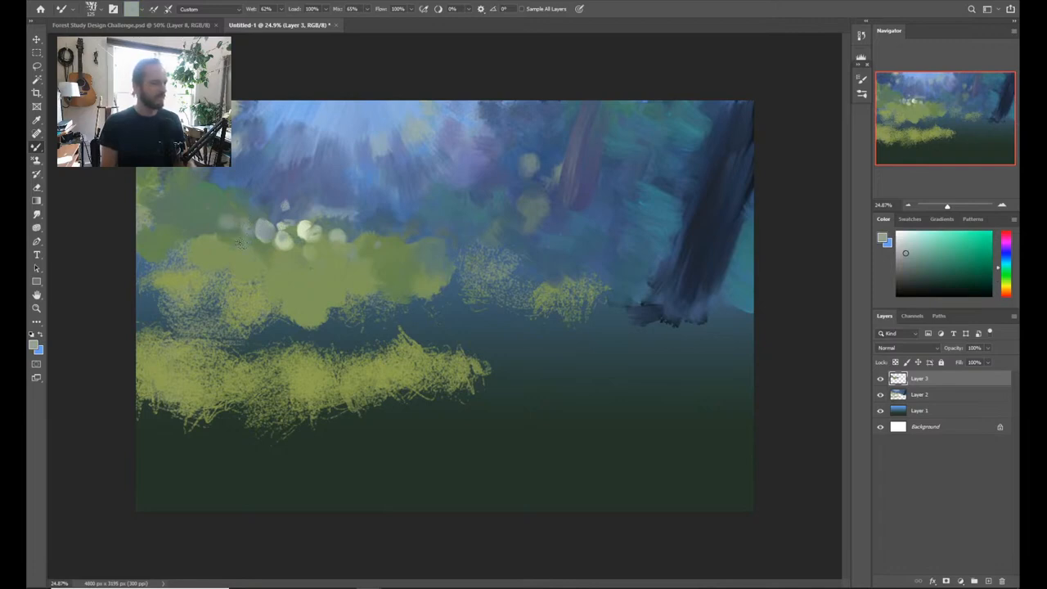
{"action": "left_click", "coordinate": [342, 262], "text": "alt"}
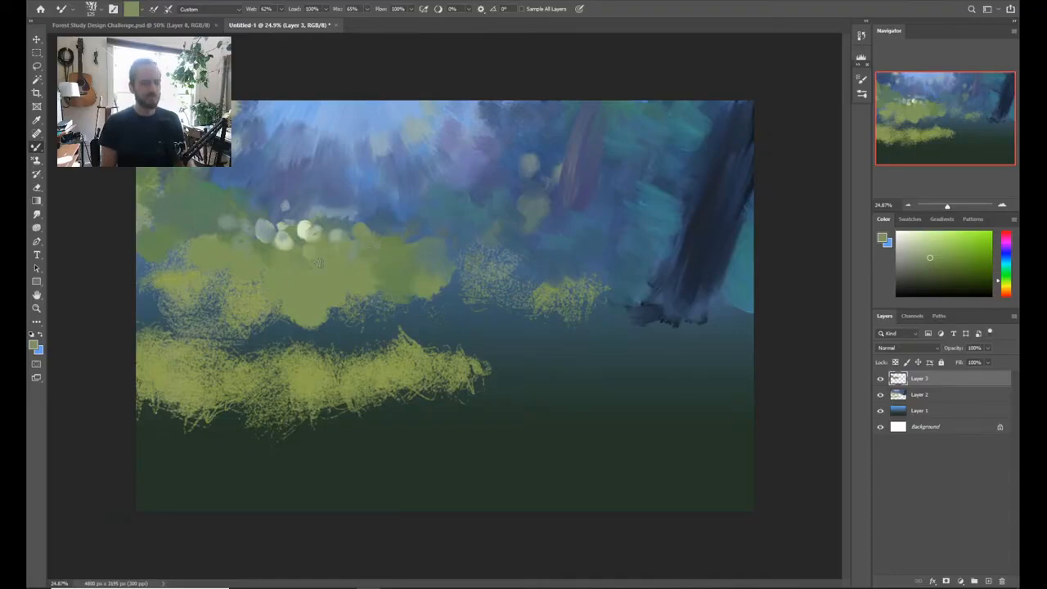
Step: Sample the dark trunk colour, shift its hue towards violet, and brush dark shapes at the foliage's left end
{"action": "left_click", "coordinate": [696, 229], "text": "alt"}
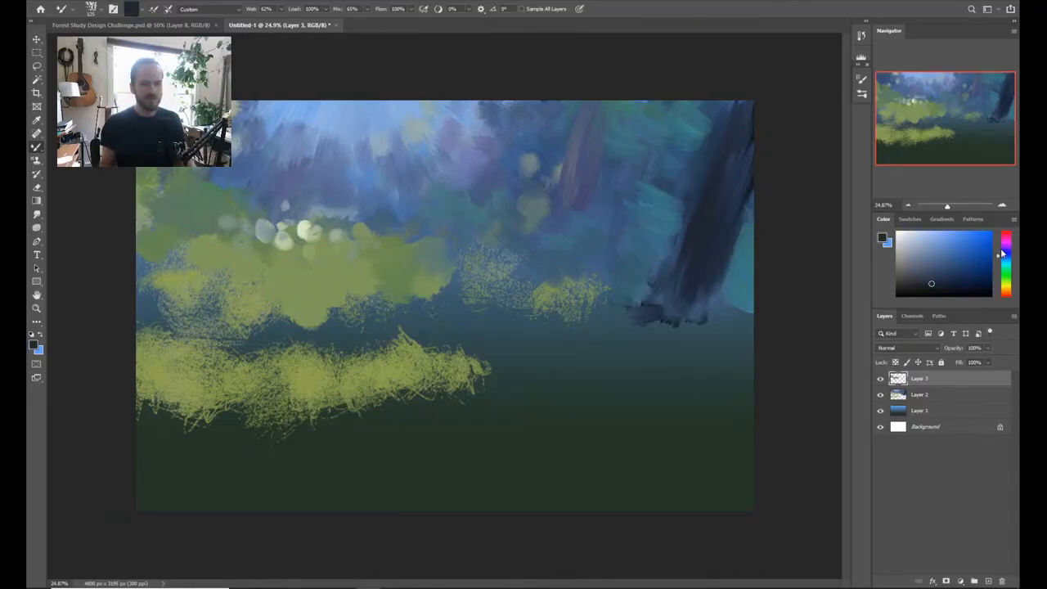
{"action": "left_click_drag", "start_coordinate": [1001, 253], "coordinate": [1006, 253]}
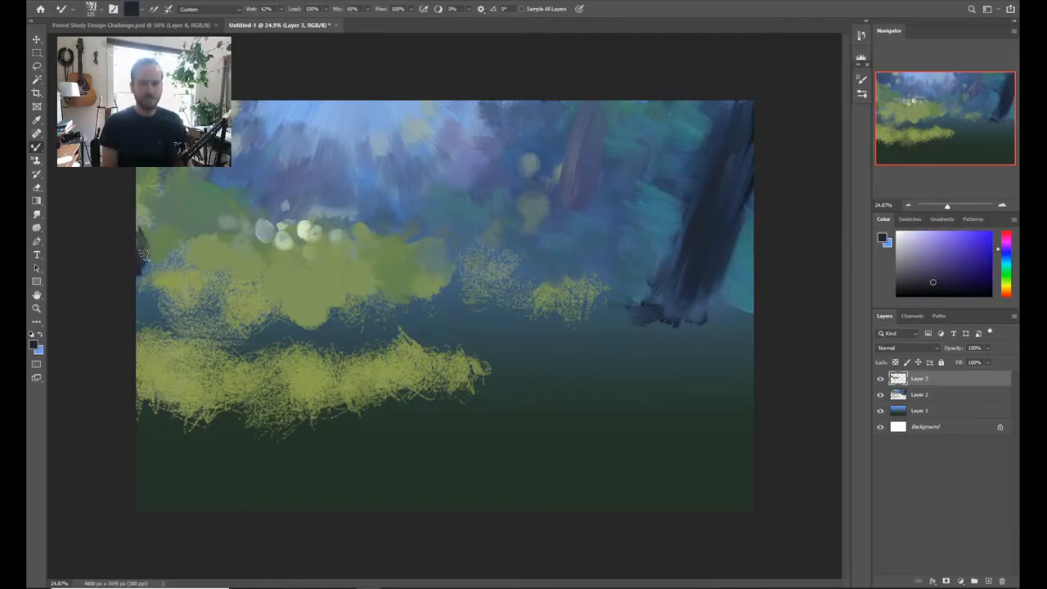
{"action": "mouse_move", "coordinate": [156, 260]}
{"action": "left_mouse_down"}
{"action": "mouse_move", "coordinate": [152, 242]}
{"action": "mouse_move", "coordinate": [176, 253]}
{"action": "mouse_move", "coordinate": [162, 259]}
{"action": "mouse_move", "coordinate": [149, 237]}
{"action": "mouse_move", "coordinate": [144, 196]}
{"action": "mouse_move", "coordinate": [151, 229]}
{"action": "mouse_move", "coordinate": [188, 260]}
{"action": "mouse_move", "coordinate": [147, 260]}
{"action": "left_mouse_up"}
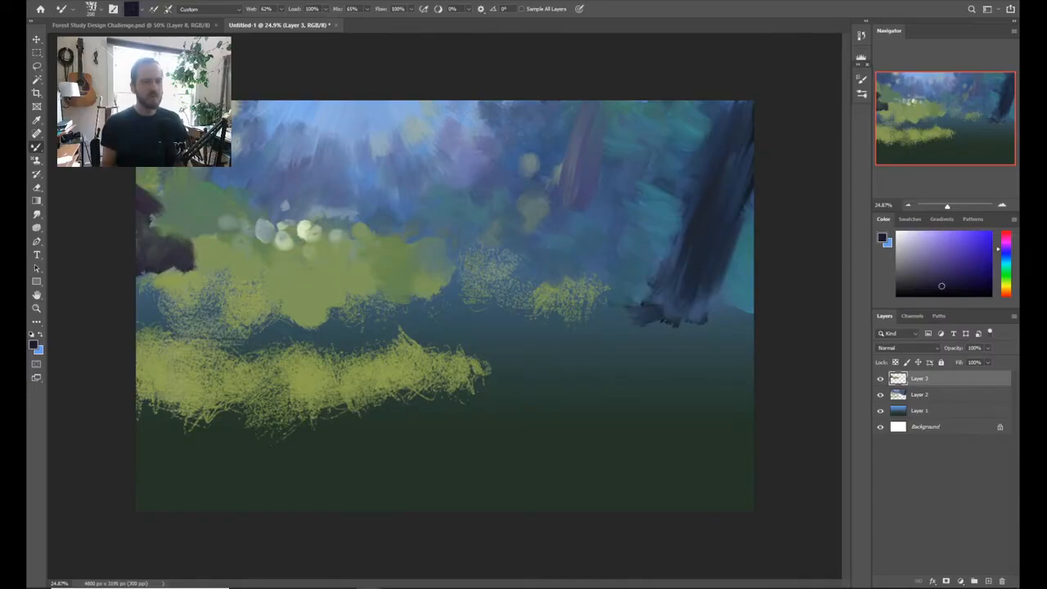
Step: Paint a dark violet band between the two foliage rows and dab a dark spot into the green above it
{"action": "mouse_move", "coordinate": [149, 321]}
{"action": "left_mouse_down"}
{"action": "mouse_move", "coordinate": [148, 299]}
{"action": "mouse_move", "coordinate": [184, 309]}
{"action": "mouse_move", "coordinate": [180, 318]}
{"action": "mouse_move", "coordinate": [184, 294]}
{"action": "mouse_move", "coordinate": [204, 303]}
{"action": "mouse_move", "coordinate": [151, 284]}
{"action": "mouse_move", "coordinate": [144, 266]}
{"action": "mouse_move", "coordinate": [176, 278]}
{"action": "mouse_move", "coordinate": [145, 299]}
{"action": "mouse_move", "coordinate": [233, 327]}
{"action": "mouse_move", "coordinate": [257, 323]}
{"action": "mouse_move", "coordinate": [266, 335]}
{"action": "mouse_move", "coordinate": [282, 327]}
{"action": "left_mouse_up"}
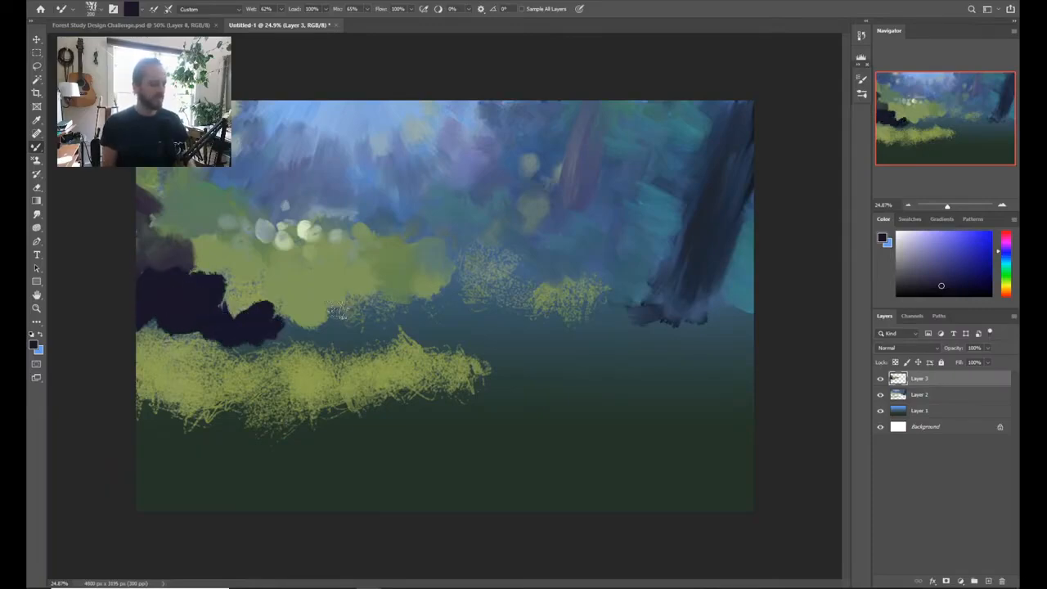
{"action": "mouse_move", "coordinate": [339, 310]}
{"action": "left_mouse_down"}
{"action": "mouse_move", "coordinate": [252, 333]}
{"action": "mouse_move", "coordinate": [256, 296]}
{"action": "mouse_move", "coordinate": [246, 331]}
{"action": "mouse_move", "coordinate": [332, 327]}
{"action": "mouse_move", "coordinate": [391, 306]}
{"action": "mouse_move", "coordinate": [386, 315]}
{"action": "mouse_move", "coordinate": [423, 320]}
{"action": "mouse_move", "coordinate": [432, 297]}
{"action": "mouse_move", "coordinate": [440, 308]}
{"action": "mouse_move", "coordinate": [445, 300]}
{"action": "mouse_move", "coordinate": [385, 327]}
{"action": "left_mouse_up"}
{"action": "left_click_drag", "start_coordinate": [258, 274], "coordinate": [270, 249]}
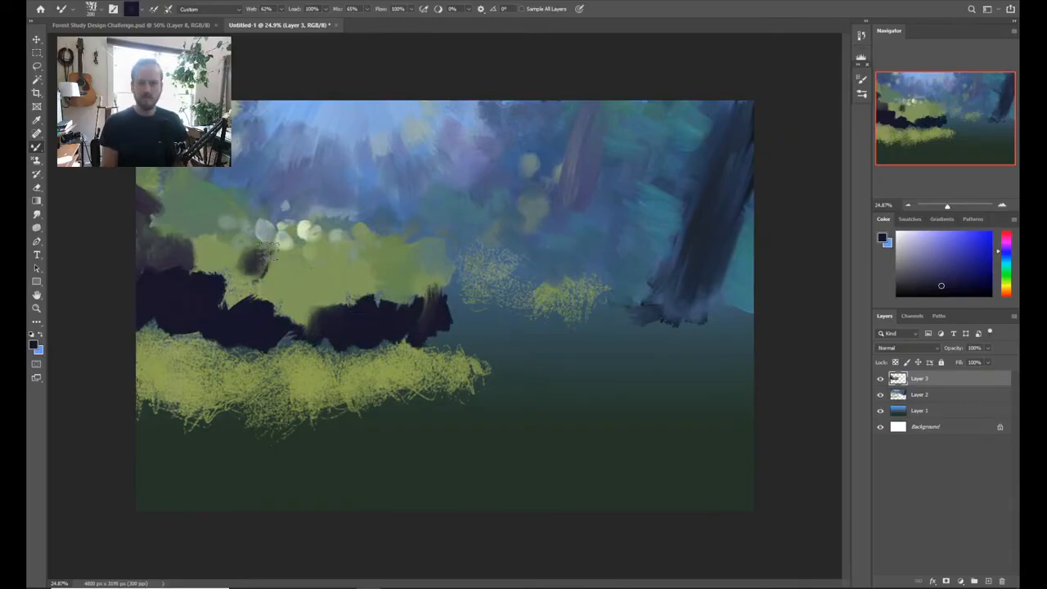
Step: Pick a lighter violet and brush soft purple patches across the green foliage above the dark band
{"action": "left_click", "coordinate": [946, 274]}
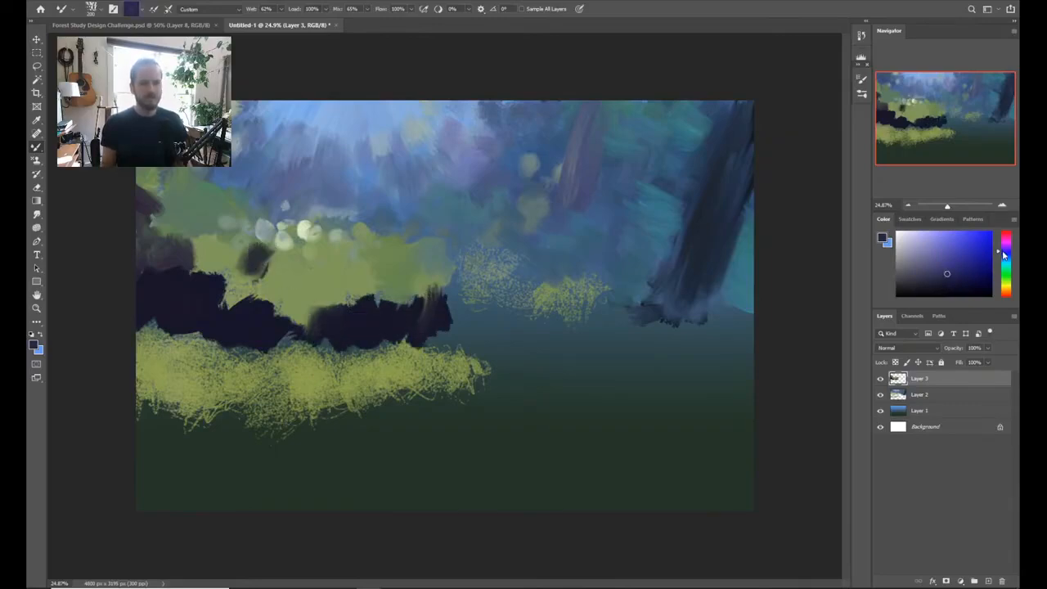
{"action": "left_click_drag", "start_coordinate": [1005, 255], "coordinate": [1007, 252]}
{"action": "mouse_move", "coordinate": [296, 264]}
{"action": "left_mouse_down"}
{"action": "mouse_move", "coordinate": [263, 273]}
{"action": "mouse_move", "coordinate": [272, 266]}
{"action": "left_mouse_up"}
{"action": "mouse_move", "coordinate": [327, 266]}
{"action": "left_mouse_down"}
{"action": "mouse_move", "coordinate": [358, 277]}
{"action": "mouse_move", "coordinate": [352, 287]}
{"action": "mouse_move", "coordinate": [376, 276]}
{"action": "mouse_move", "coordinate": [366, 295]}
{"action": "mouse_move", "coordinate": [390, 297]}
{"action": "mouse_move", "coordinate": [392, 275]}
{"action": "mouse_move", "coordinate": [425, 285]}
{"action": "mouse_move", "coordinate": [406, 296]}
{"action": "mouse_move", "coordinate": [428, 267]}
{"action": "mouse_move", "coordinate": [377, 281]}
{"action": "mouse_move", "coordinate": [415, 295]}
{"action": "mouse_move", "coordinate": [429, 276]}
{"action": "mouse_move", "coordinate": [444, 291]}
{"action": "mouse_move", "coordinate": [405, 306]}
{"action": "mouse_move", "coordinate": [441, 272]}
{"action": "mouse_move", "coordinate": [437, 247]}
{"action": "mouse_move", "coordinate": [373, 216]}
{"action": "mouse_move", "coordinate": [426, 253]}
{"action": "mouse_move", "coordinate": [427, 273]}
{"action": "mouse_move", "coordinate": [411, 279]}
{"action": "mouse_move", "coordinate": [375, 262]}
{"action": "mouse_move", "coordinate": [348, 293]}
{"action": "mouse_move", "coordinate": [319, 295]}
{"action": "mouse_move", "coordinate": [343, 300]}
{"action": "mouse_move", "coordinate": [303, 301]}
{"action": "left_mouse_up"}
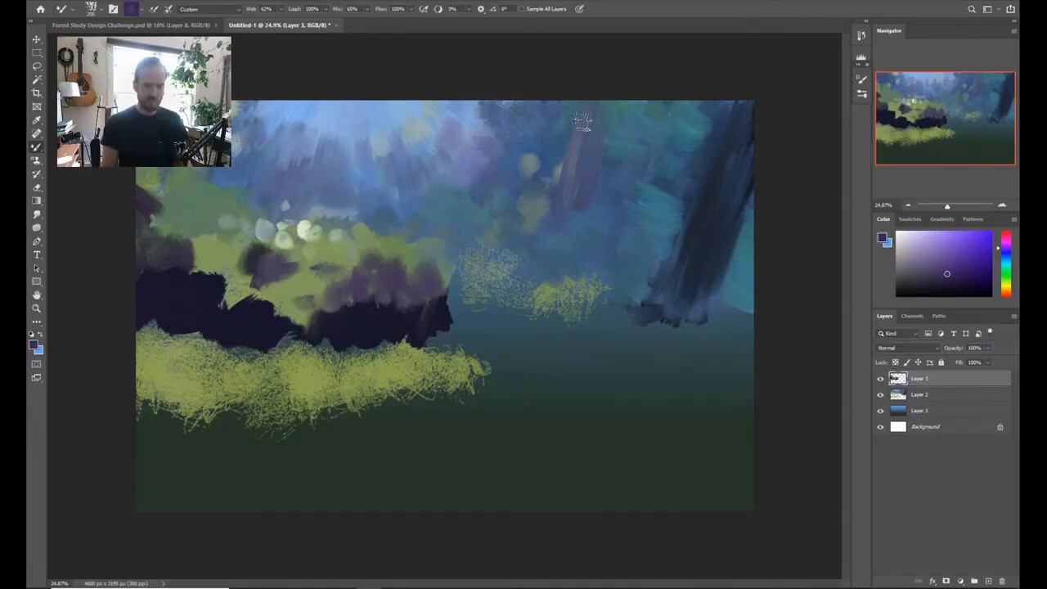
{"action": "mouse_move", "coordinate": [266, 256]}
{"action": "left_mouse_down"}
{"action": "mouse_move", "coordinate": [238, 245]}
{"action": "mouse_move", "coordinate": [237, 266]}
{"action": "mouse_move", "coordinate": [169, 229]}
{"action": "mouse_move", "coordinate": [210, 247]}
{"action": "mouse_move", "coordinate": [170, 245]}
{"action": "mouse_move", "coordinate": [240, 245]}
{"action": "mouse_move", "coordinate": [240, 260]}
{"action": "mouse_move", "coordinate": [230, 249]}
{"action": "mouse_move", "coordinate": [243, 263]}
{"action": "mouse_move", "coordinate": [283, 268]}
{"action": "left_mouse_up"}
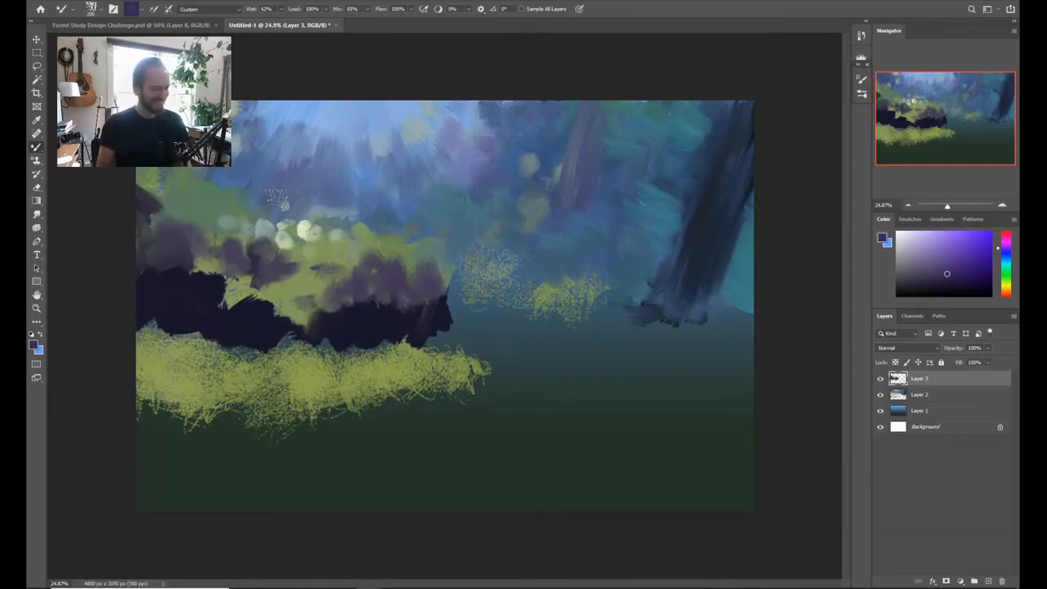
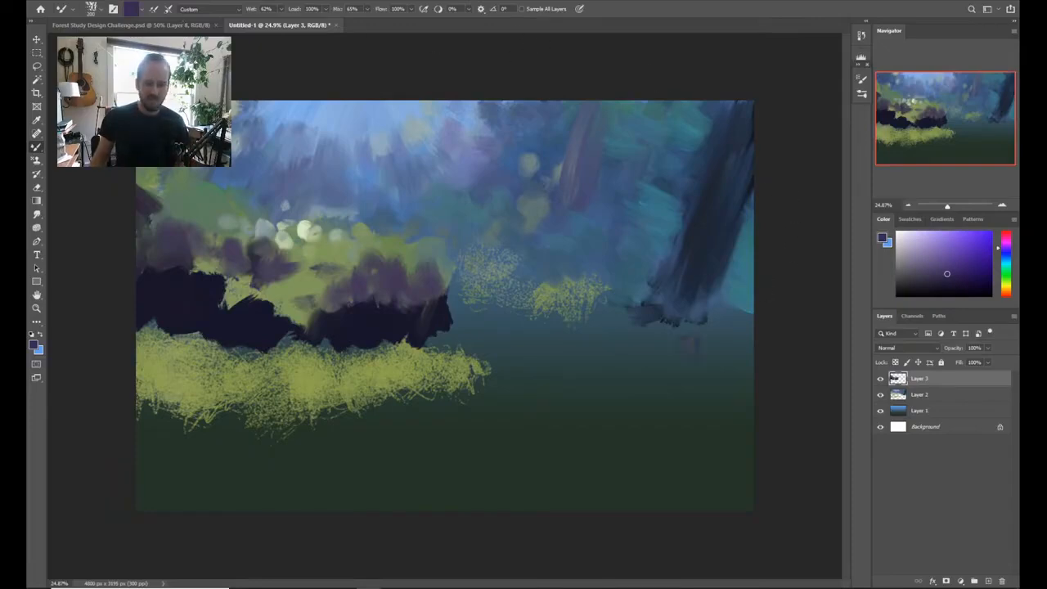
Step: Bring up the mushroom reference photo and reposition its window over the painting
{"action": "key", "text": "ctrl+Tab"}
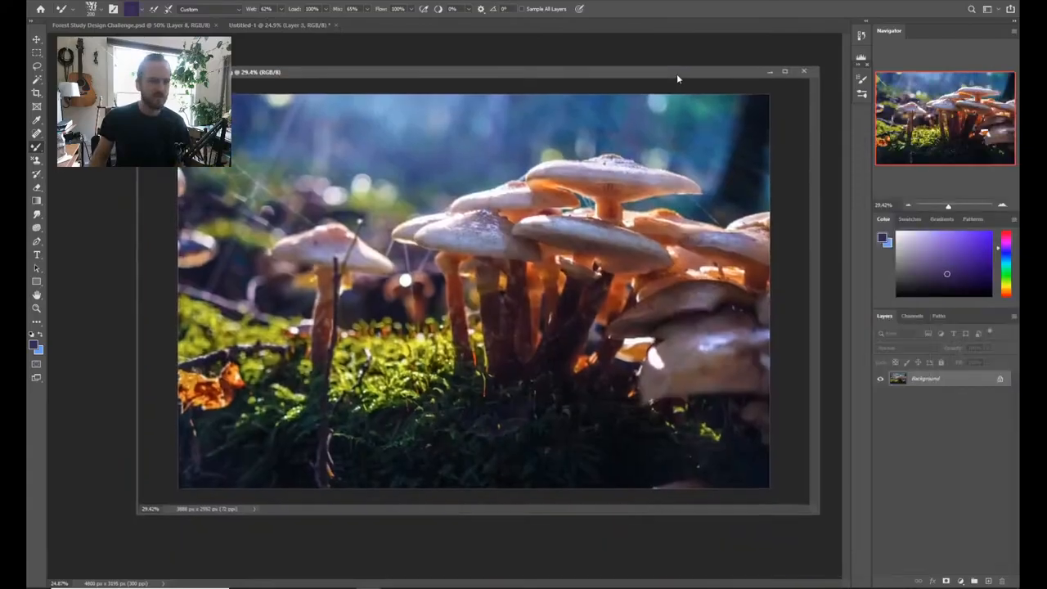
{"action": "left_click_drag", "start_coordinate": [676, 74], "coordinate": [642, 60]}
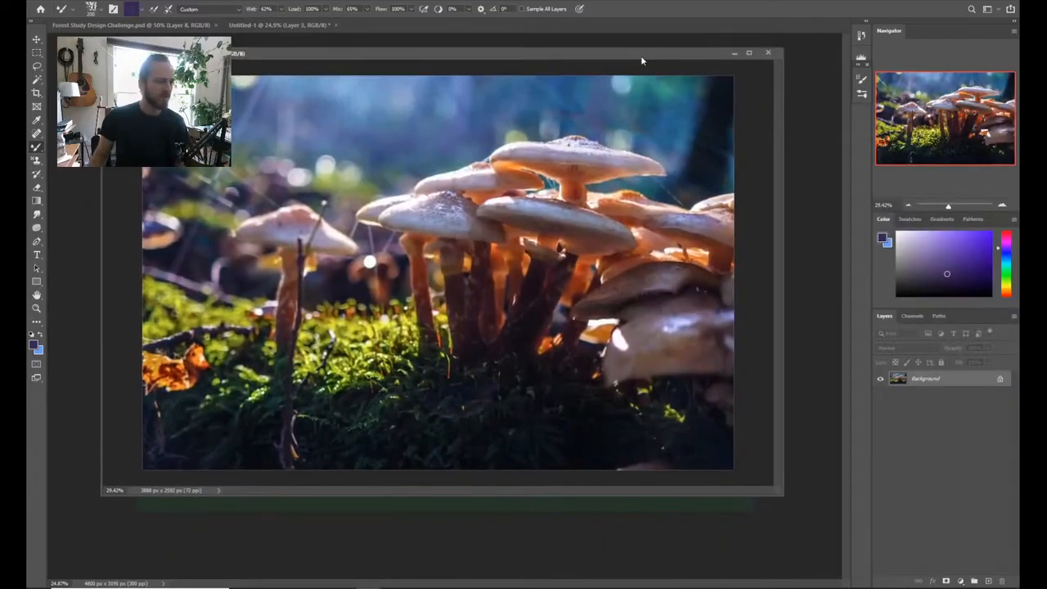
Step: Move the mushroom reference window off the canvas and make the untitled painting the active document
{"action": "mouse_move", "coordinate": [642, 61]}
{"action": "left_mouse_down"}
{"action": "mouse_move", "coordinate": [799, 393]}
{"action": "mouse_move", "coordinate": [754, 189]}
{"action": "mouse_move", "coordinate": [758, 116]}
{"action": "mouse_move", "coordinate": [777, 66]}
{"action": "mouse_move", "coordinate": [646, 82]}
{"action": "mouse_move", "coordinate": [714, 64]}
{"action": "mouse_move", "coordinate": [1042, 515]}
{"action": "mouse_move", "coordinate": [856, 264]}
{"action": "mouse_move", "coordinate": [808, 178]}
{"action": "mouse_move", "coordinate": [801, 112]}
{"action": "mouse_move", "coordinate": [892, 153]}
{"action": "mouse_move", "coordinate": [1046, 155]}
{"action": "left_mouse_up"}
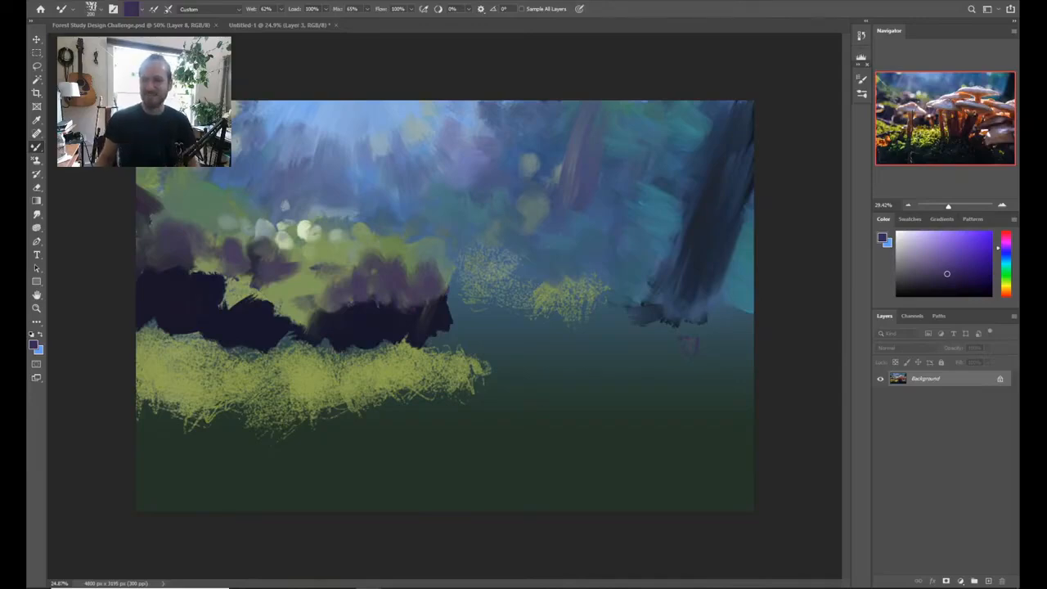
{"action": "key", "text": "ctrl+Tab"}
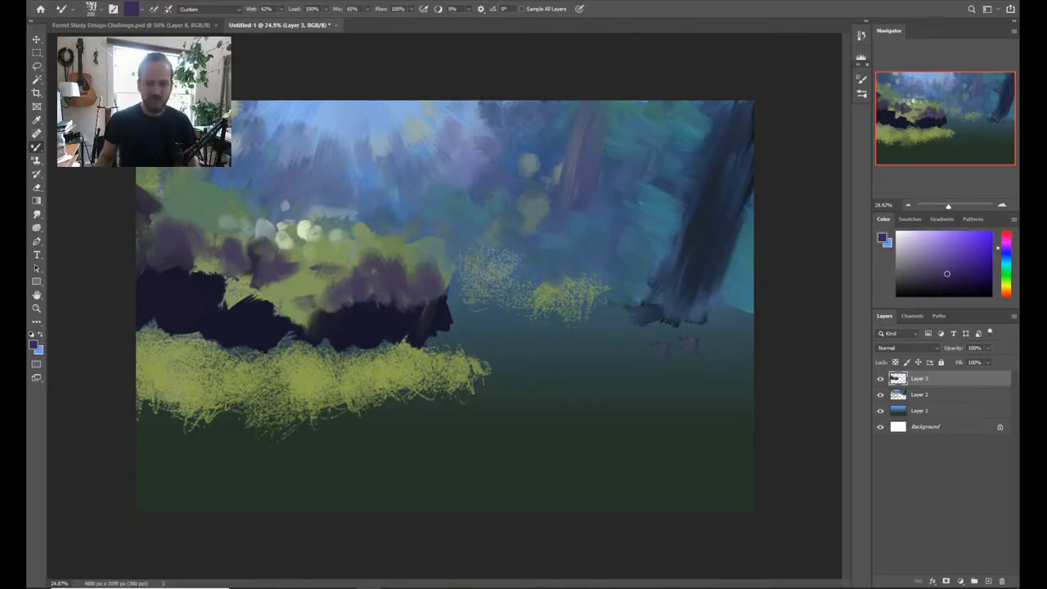
{"action": "key", "text": "ctrl+Tab"}
{"action": "key", "text": "ctrl+Tab"}
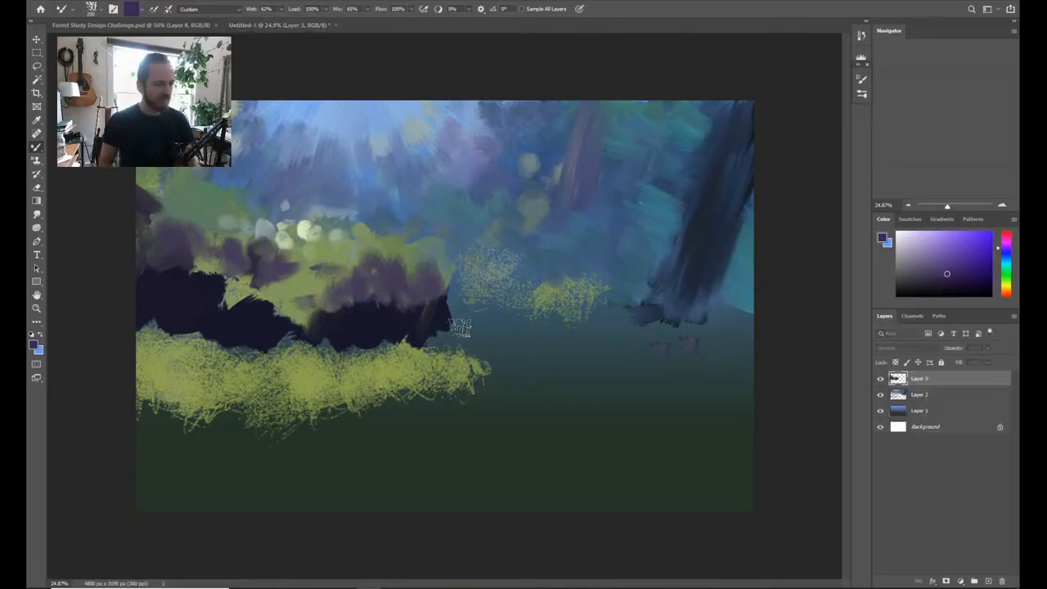
Step: Sample the background blue, darken it, and dab soft blue spots along the upper edge of the dark violet band
{"action": "left_click", "coordinate": [385, 325], "text": "alt"}
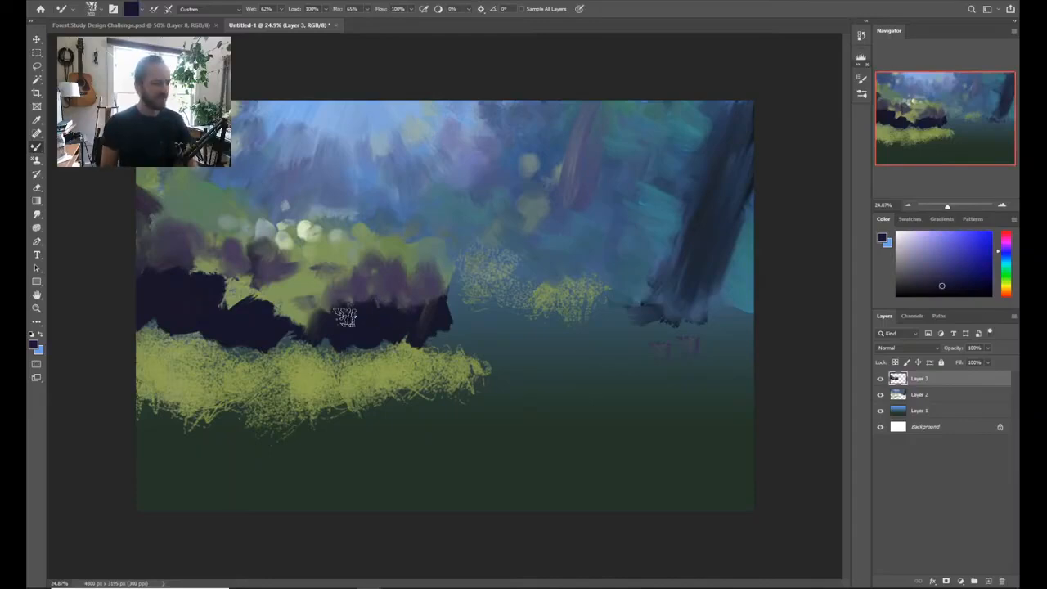
{"action": "left_click", "coordinate": [371, 170], "text": "alt"}
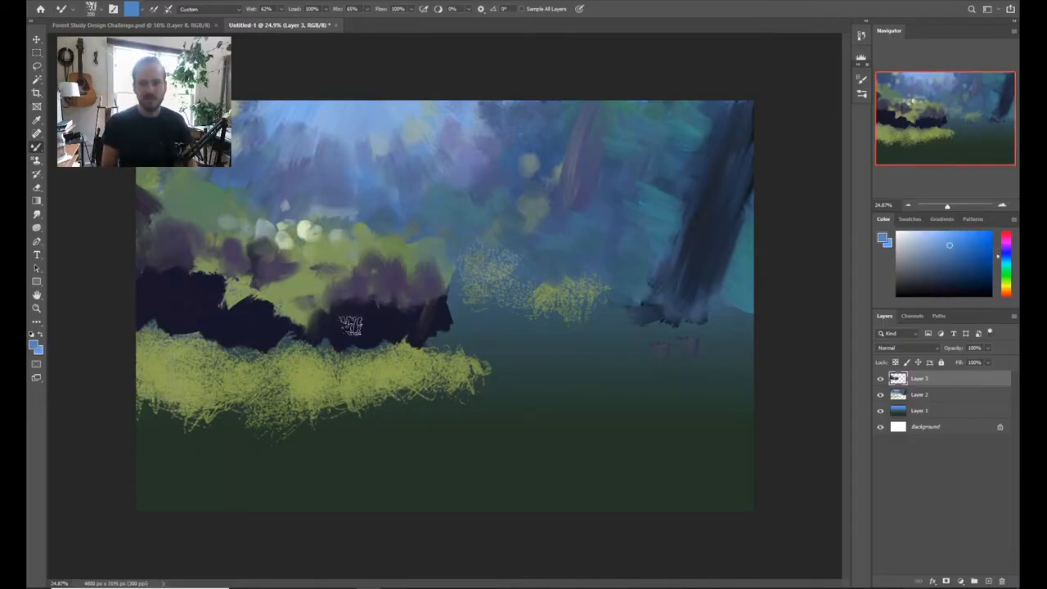
{"action": "left_click", "coordinate": [962, 258]}
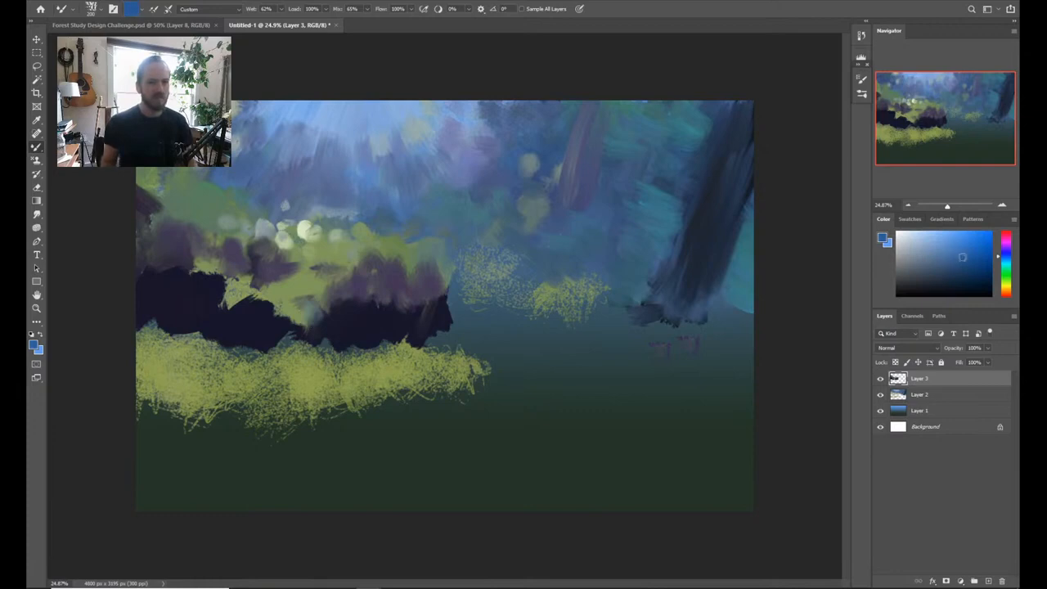
{"action": "left_click_drag", "start_coordinate": [316, 310], "coordinate": [303, 313]}
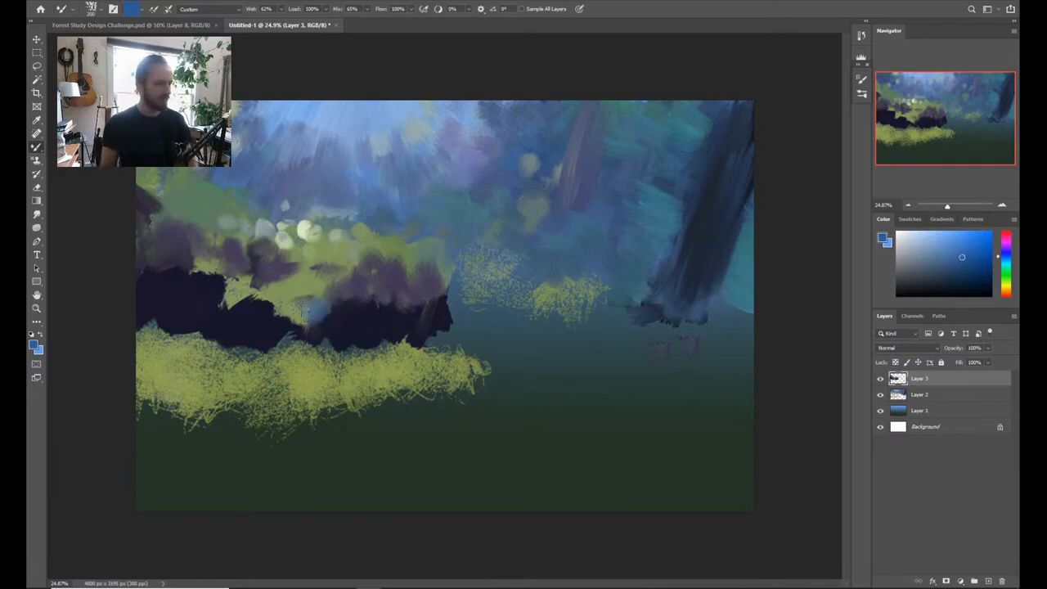
{"action": "left_click", "coordinate": [202, 292]}
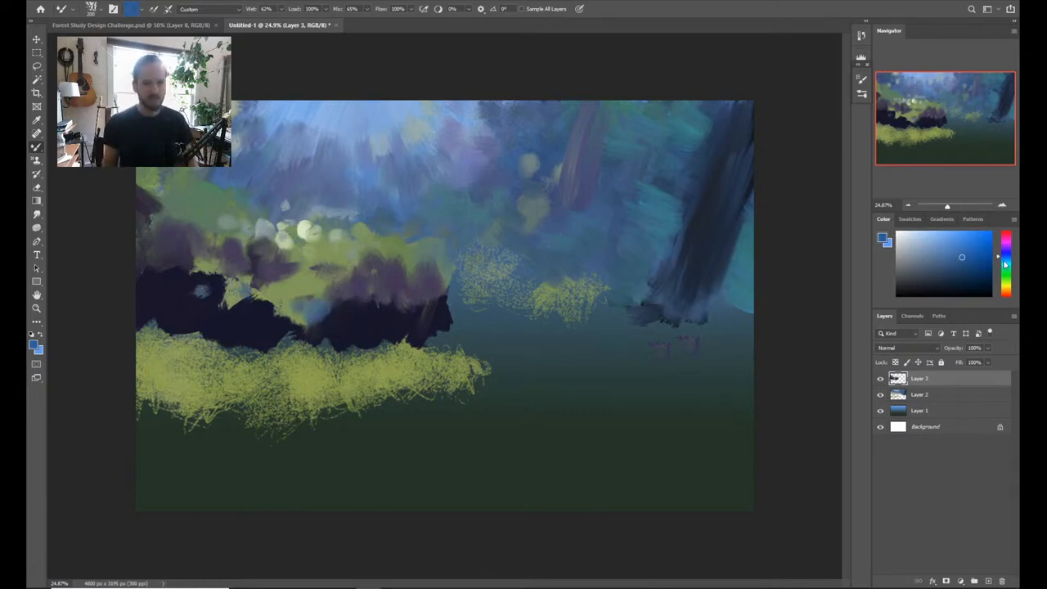
Step: Shift the blue to a darker teal and brush teal patches over the dark band's left part and the purple and green foliage
{"action": "left_click", "coordinate": [1005, 266]}
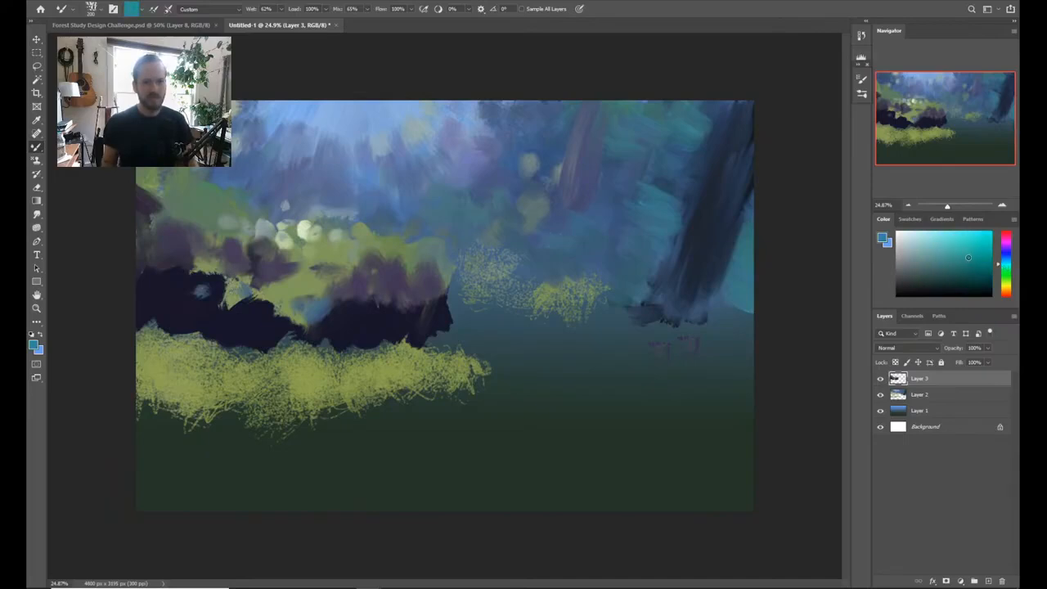
{"action": "left_click", "coordinate": [964, 263]}
{"action": "mouse_move", "coordinate": [170, 288]}
{"action": "left_mouse_down"}
{"action": "mouse_move", "coordinate": [197, 278]}
{"action": "mouse_move", "coordinate": [221, 290]}
{"action": "left_mouse_up"}
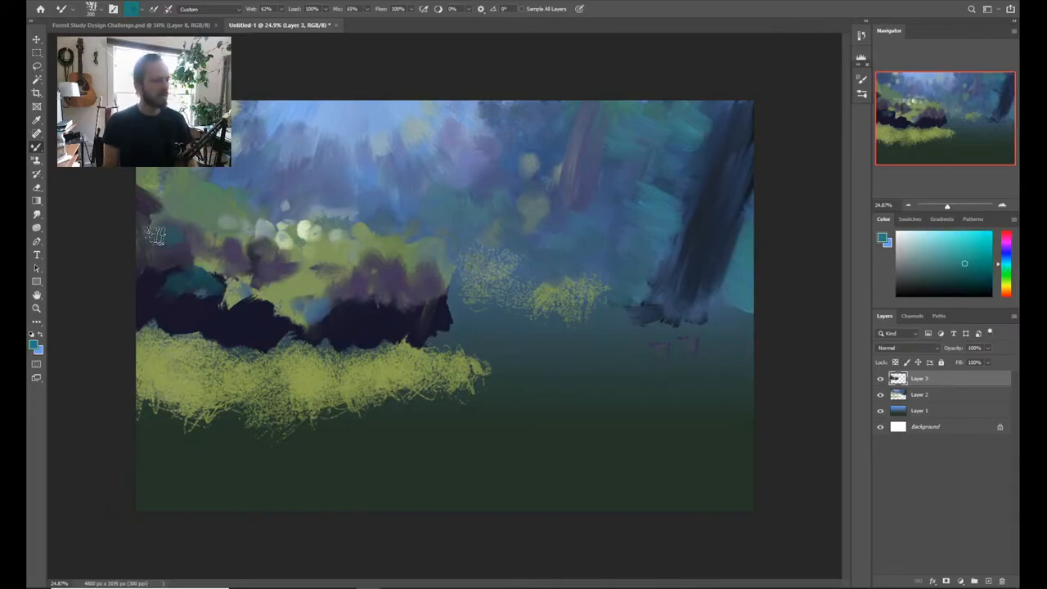
{"action": "left_click_drag", "start_coordinate": [155, 235], "coordinate": [187, 245]}
{"action": "mouse_move", "coordinate": [311, 274]}
{"action": "left_mouse_down"}
{"action": "mouse_move", "coordinate": [293, 264]}
{"action": "mouse_move", "coordinate": [304, 274]}
{"action": "left_mouse_up"}
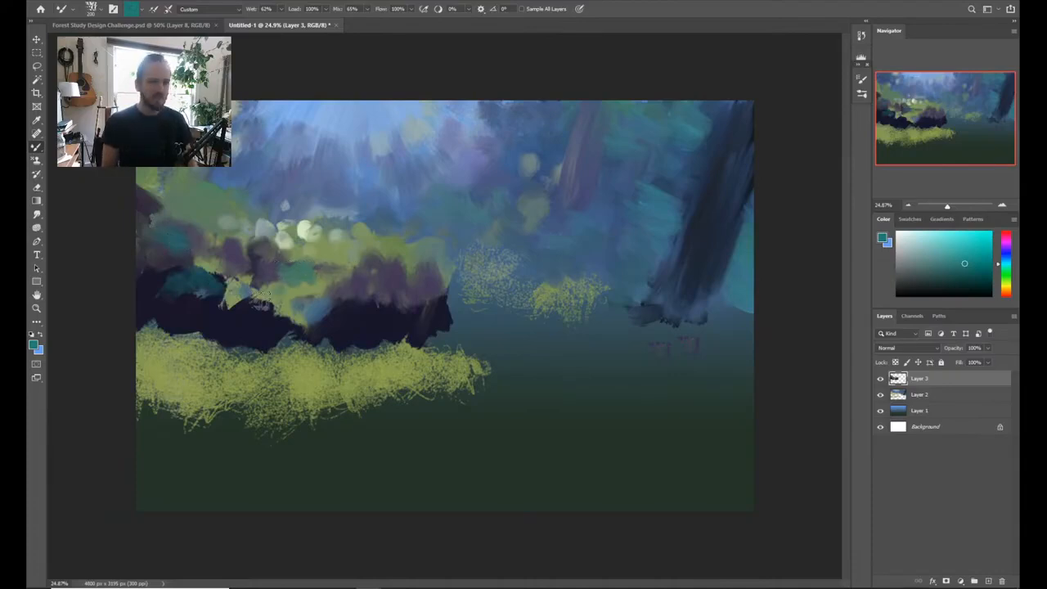
Step: Sample muted blues and dark violets from the painting and blend them into the right half of the dark band
{"action": "key", "text": "alt"}
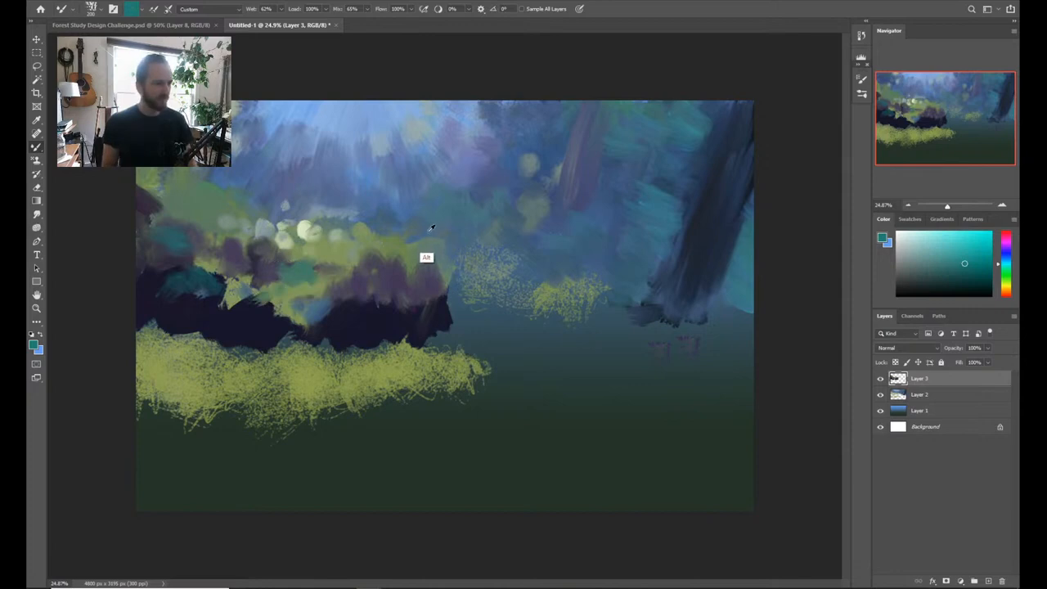
{"action": "left_click", "coordinate": [430, 233], "text": "alt"}
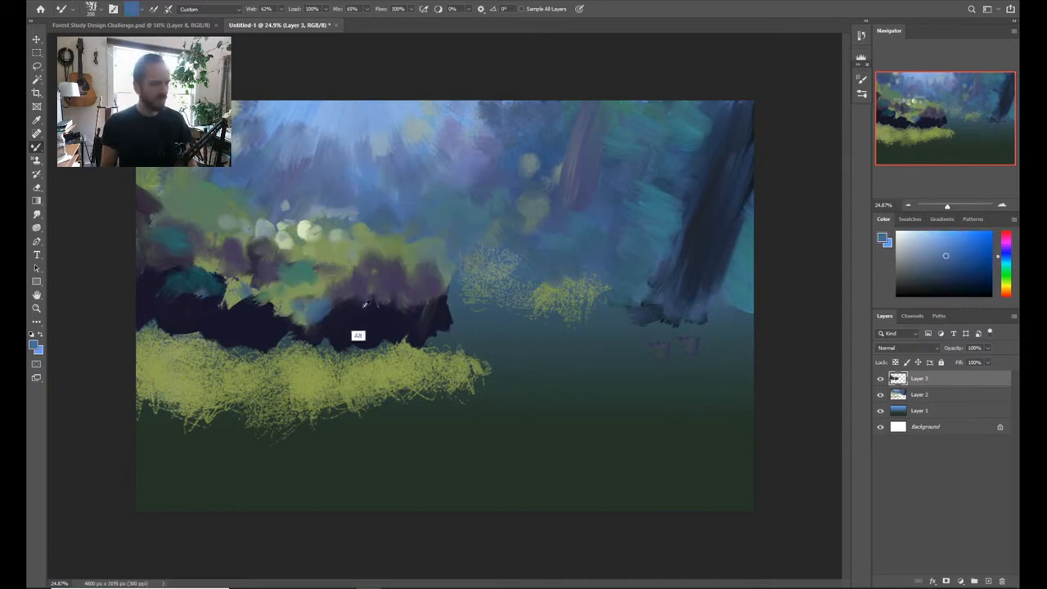
{"action": "left_click", "coordinate": [687, 240], "text": "alt"}
{"action": "mouse_move", "coordinate": [364, 325]}
{"action": "left_mouse_down"}
{"action": "mouse_move", "coordinate": [329, 319]}
{"action": "mouse_move", "coordinate": [296, 332]}
{"action": "mouse_move", "coordinate": [304, 315]}
{"action": "mouse_move", "coordinate": [329, 331]}
{"action": "left_mouse_up"}
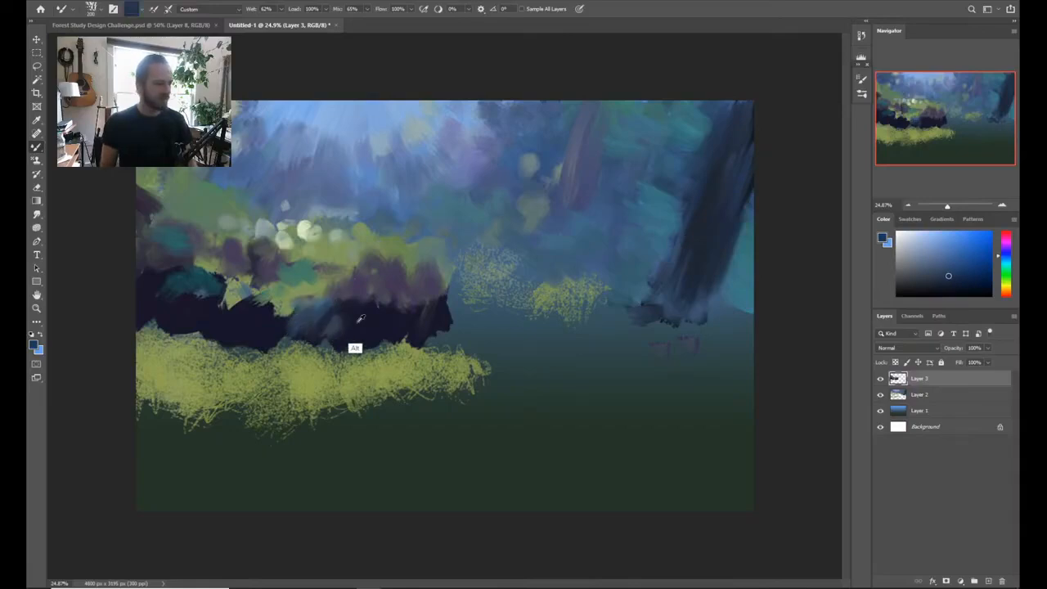
{"action": "left_click", "coordinate": [362, 334], "text": "alt"}
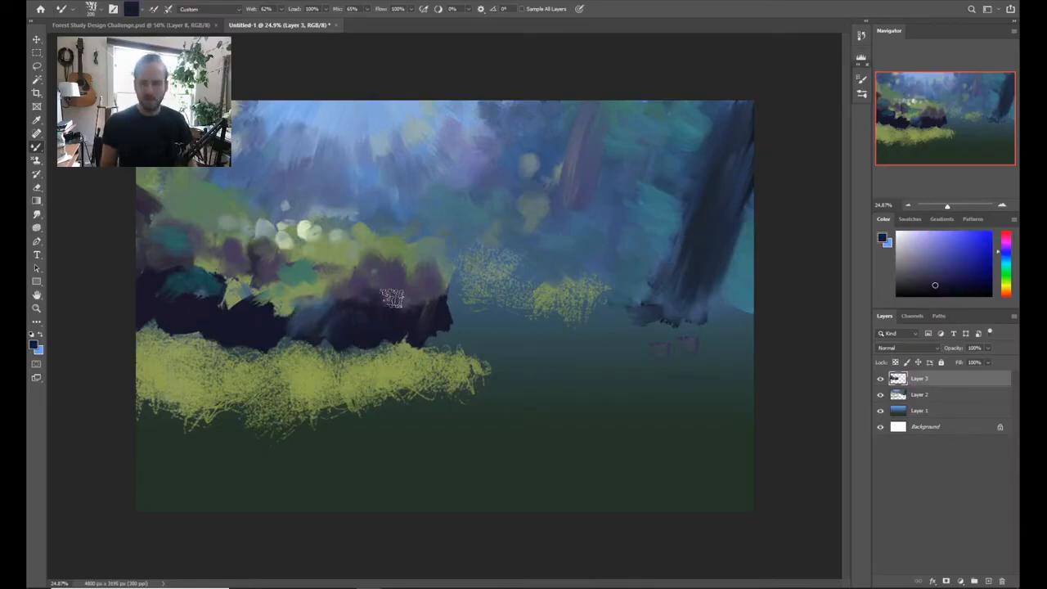
{"action": "left_click", "coordinate": [393, 328], "text": "alt"}
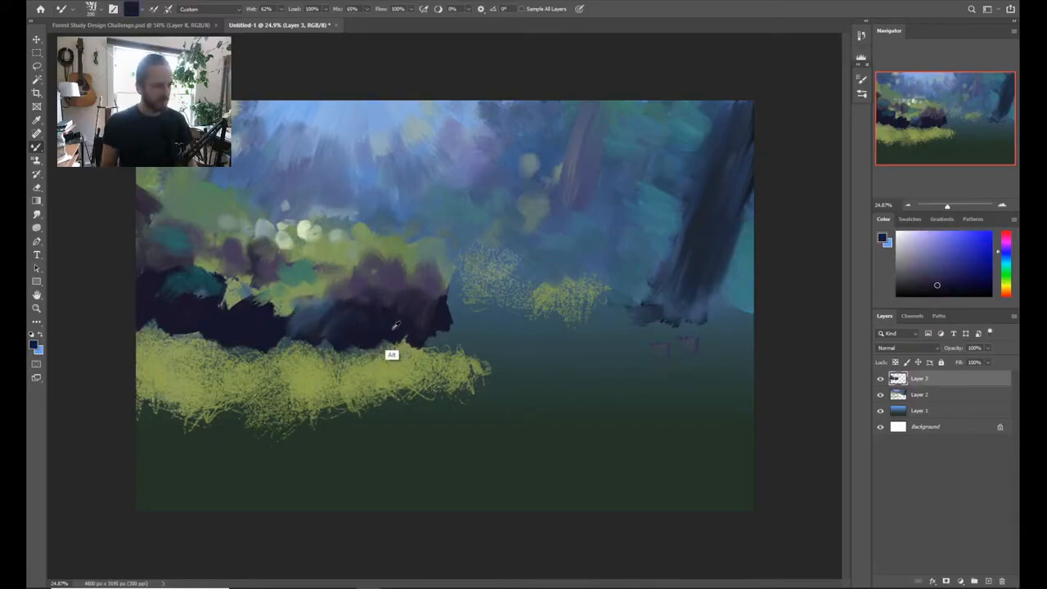
{"action": "mouse_move", "coordinate": [392, 327]}
{"action": "left_mouse_down"}
{"action": "mouse_move", "coordinate": [426, 339]}
{"action": "mouse_move", "coordinate": [452, 296]}
{"action": "left_mouse_up"}
Step: Block in a muted violet mass to the right of the foliage and deepen the adjoining end of the dark band
{"action": "mouse_move", "coordinate": [425, 337]}
{"action": "left_mouse_down"}
{"action": "mouse_move", "coordinate": [461, 291]}
{"action": "mouse_move", "coordinate": [456, 273]}
{"action": "mouse_move", "coordinate": [460, 289]}
{"action": "mouse_move", "coordinate": [476, 293]}
{"action": "mouse_move", "coordinate": [465, 257]}
{"action": "mouse_move", "coordinate": [463, 267]}
{"action": "mouse_move", "coordinate": [476, 265]}
{"action": "mouse_move", "coordinate": [473, 215]}
{"action": "mouse_move", "coordinate": [452, 262]}
{"action": "mouse_move", "coordinate": [473, 244]}
{"action": "mouse_move", "coordinate": [483, 268]}
{"action": "mouse_move", "coordinate": [484, 241]}
{"action": "mouse_move", "coordinate": [509, 283]}
{"action": "mouse_move", "coordinate": [517, 271]}
{"action": "mouse_move", "coordinate": [496, 249]}
{"action": "mouse_move", "coordinate": [527, 260]}
{"action": "mouse_move", "coordinate": [579, 310]}
{"action": "mouse_move", "coordinate": [554, 327]}
{"action": "left_mouse_up"}
{"action": "left_click", "coordinate": [422, 306], "text": "alt"}
{"action": "left_click", "coordinate": [456, 263], "text": "alt"}
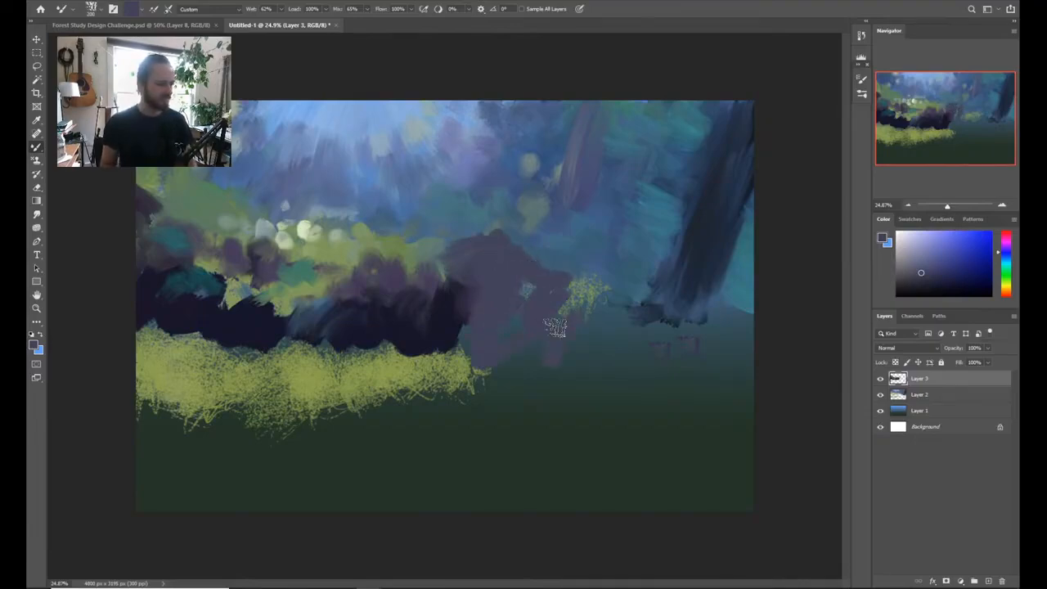
{"action": "left_click", "coordinate": [436, 305], "text": "alt"}
{"action": "mouse_move", "coordinate": [436, 305]}
{"action": "left_mouse_down"}
{"action": "mouse_move", "coordinate": [456, 327]}
{"action": "mouse_move", "coordinate": [467, 303]}
{"action": "mouse_move", "coordinate": [459, 339]}
{"action": "mouse_move", "coordinate": [447, 333]}
{"action": "left_mouse_up"}
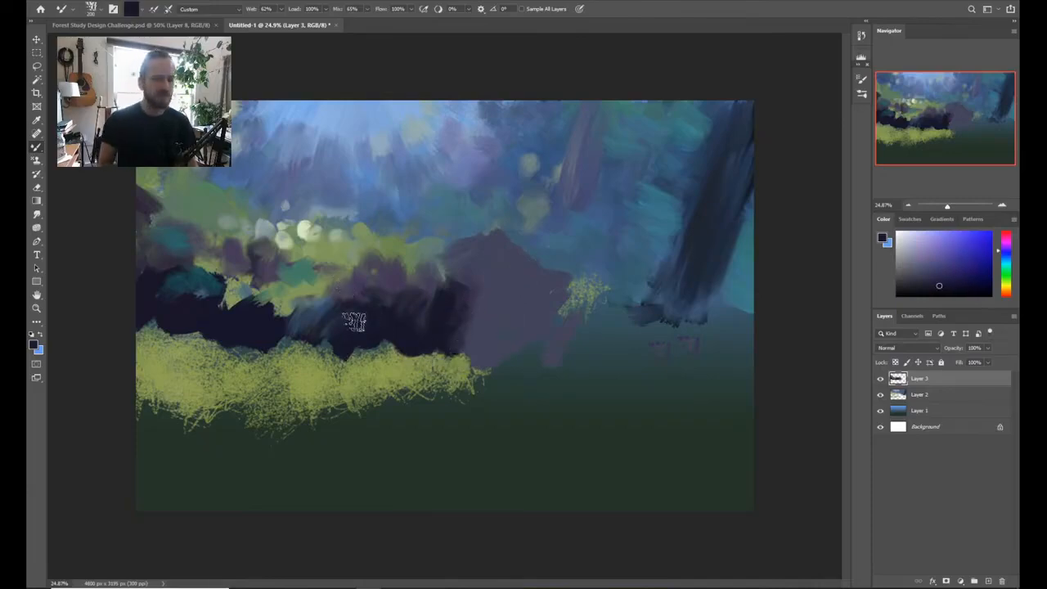
Step: Sample the foliage green, shift it to a bright yellow, and paint two dabs on the lower foliage row
{"action": "left_click", "coordinate": [381, 382], "text": "alt"}
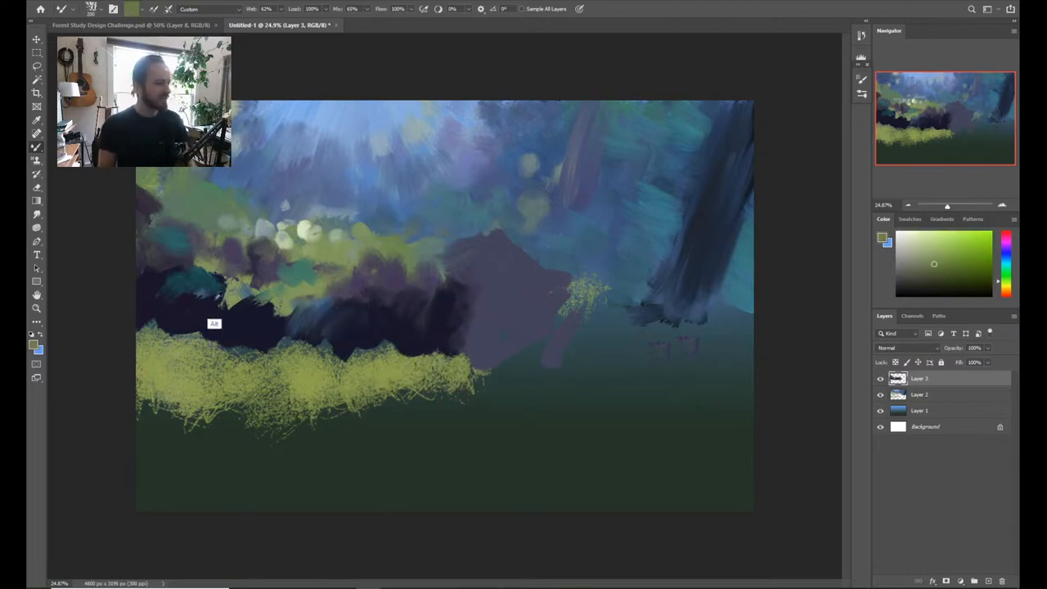
{"action": "left_click", "coordinate": [357, 377], "text": "alt"}
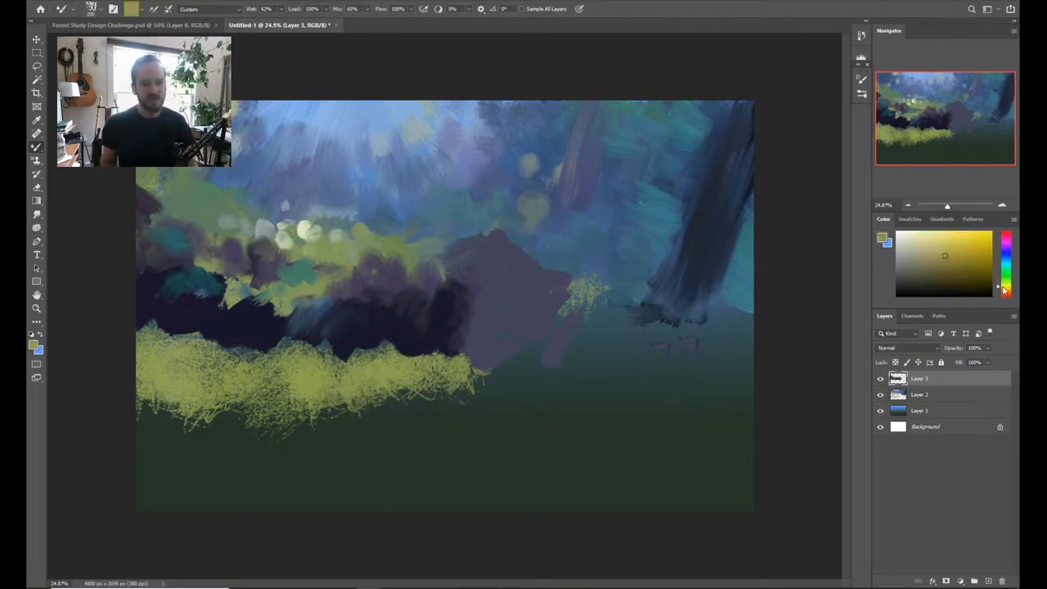
{"action": "left_click", "coordinate": [949, 242]}
{"action": "mouse_move", "coordinate": [267, 347]}
{"action": "left_mouse_down"}
{"action": "mouse_move", "coordinate": [249, 360]}
{"action": "mouse_move", "coordinate": [194, 362]}
{"action": "left_mouse_up"}
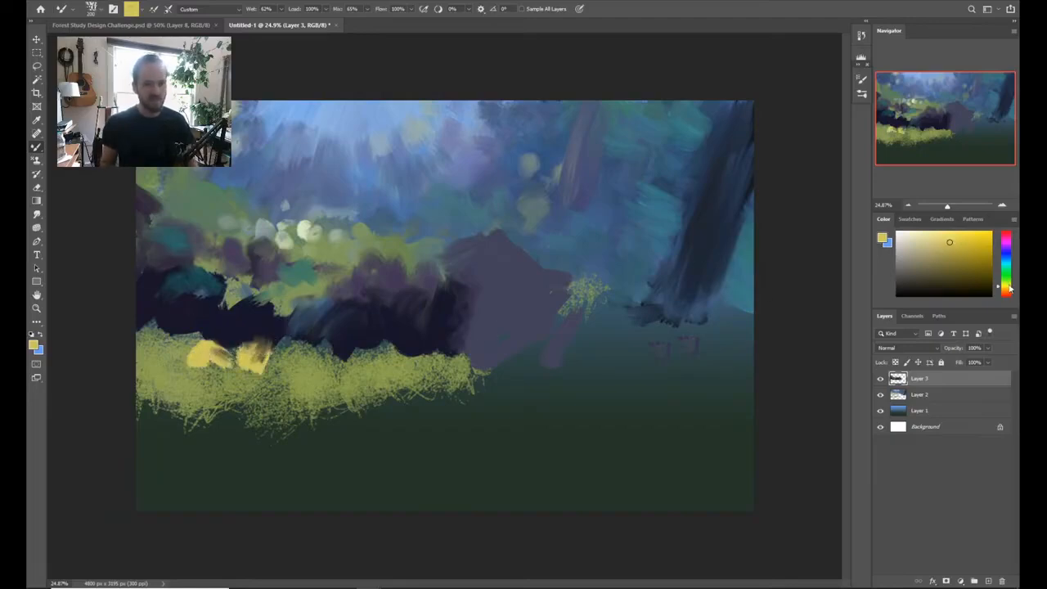
Step: Shift the colour to lime green and paint solid leafy strokes across the lower foliage row, touching up the upper row
{"action": "left_click_drag", "start_coordinate": [1008, 288], "coordinate": [1007, 282]}
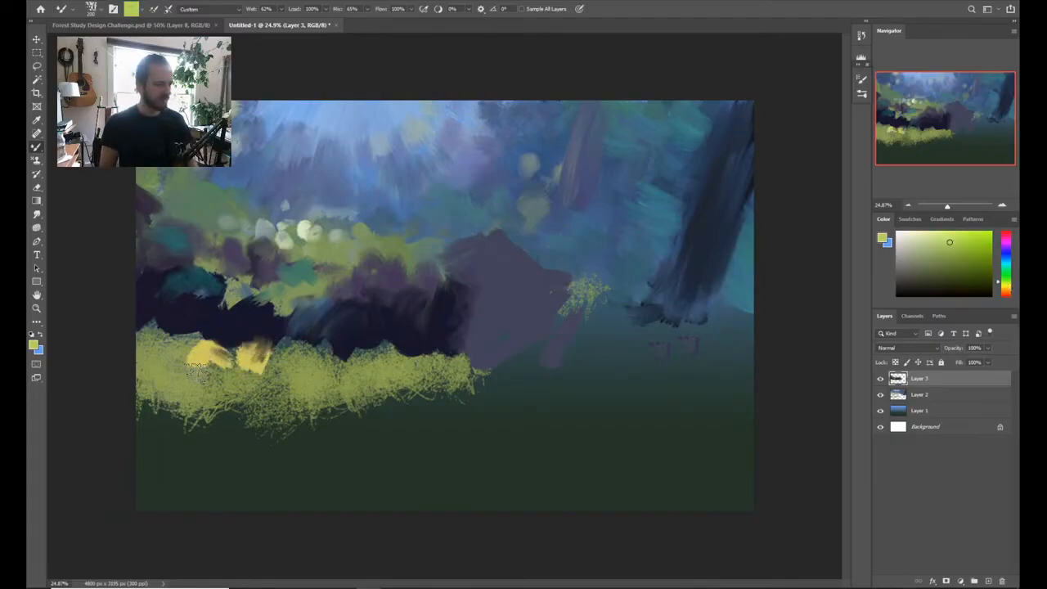
{"action": "mouse_move", "coordinate": [184, 368]}
{"action": "left_mouse_down"}
{"action": "mouse_move", "coordinate": [167, 357]}
{"action": "mouse_move", "coordinate": [211, 342]}
{"action": "mouse_move", "coordinate": [246, 364]}
{"action": "mouse_move", "coordinate": [377, 361]}
{"action": "mouse_move", "coordinate": [272, 350]}
{"action": "mouse_move", "coordinate": [265, 370]}
{"action": "left_mouse_up"}
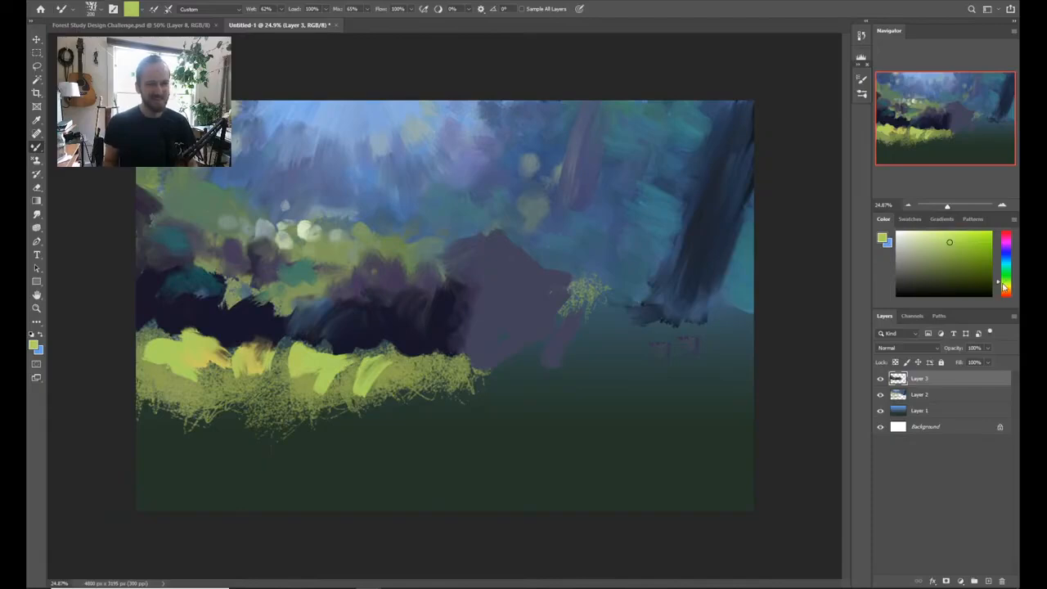
{"action": "mouse_move", "coordinate": [304, 368]}
{"action": "left_mouse_down"}
{"action": "mouse_move", "coordinate": [329, 360]}
{"action": "mouse_move", "coordinate": [378, 372]}
{"action": "left_mouse_up"}
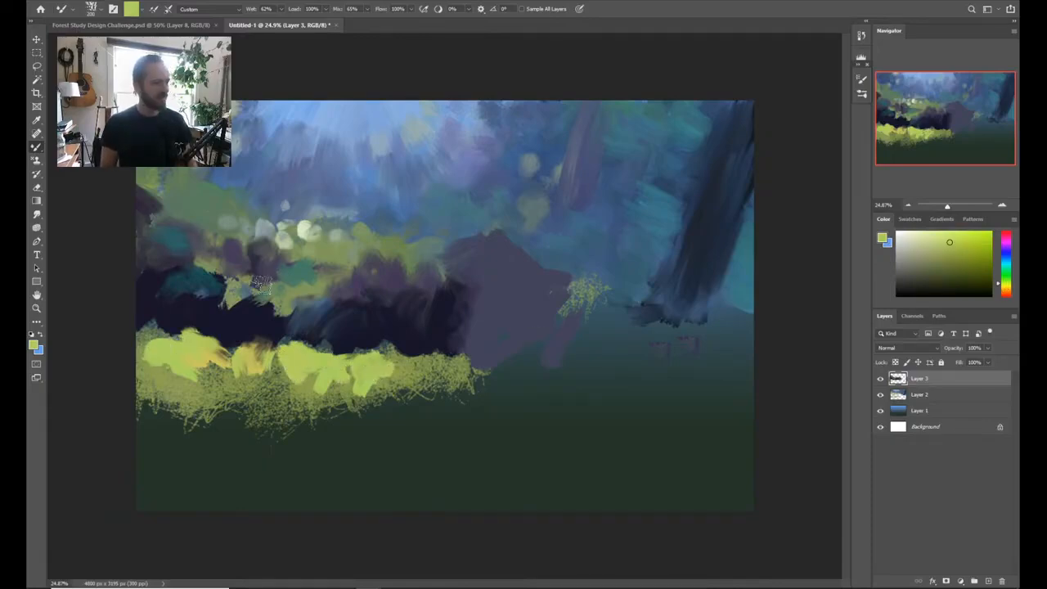
{"action": "mouse_move", "coordinate": [260, 283]}
{"action": "left_mouse_down"}
{"action": "mouse_move", "coordinate": [272, 304]}
{"action": "mouse_move", "coordinate": [243, 313]}
{"action": "left_mouse_up"}
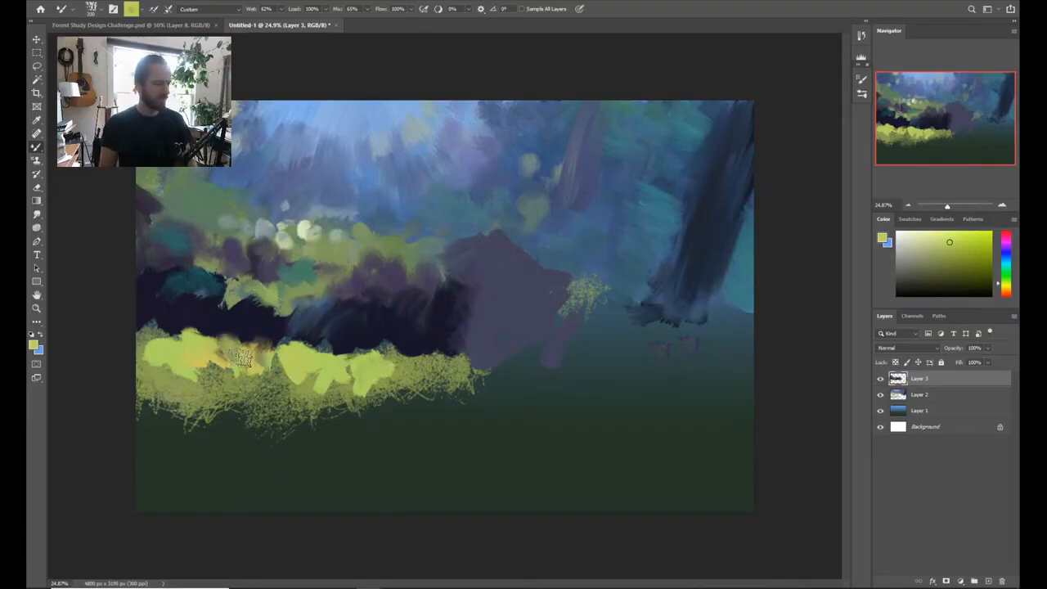
{"action": "mouse_move", "coordinate": [244, 357]}
{"action": "left_mouse_down"}
{"action": "mouse_move", "coordinate": [149, 335]}
{"action": "mouse_move", "coordinate": [152, 370]}
{"action": "mouse_move", "coordinate": [317, 405]}
{"action": "mouse_move", "coordinate": [373, 393]}
{"action": "left_mouse_up"}
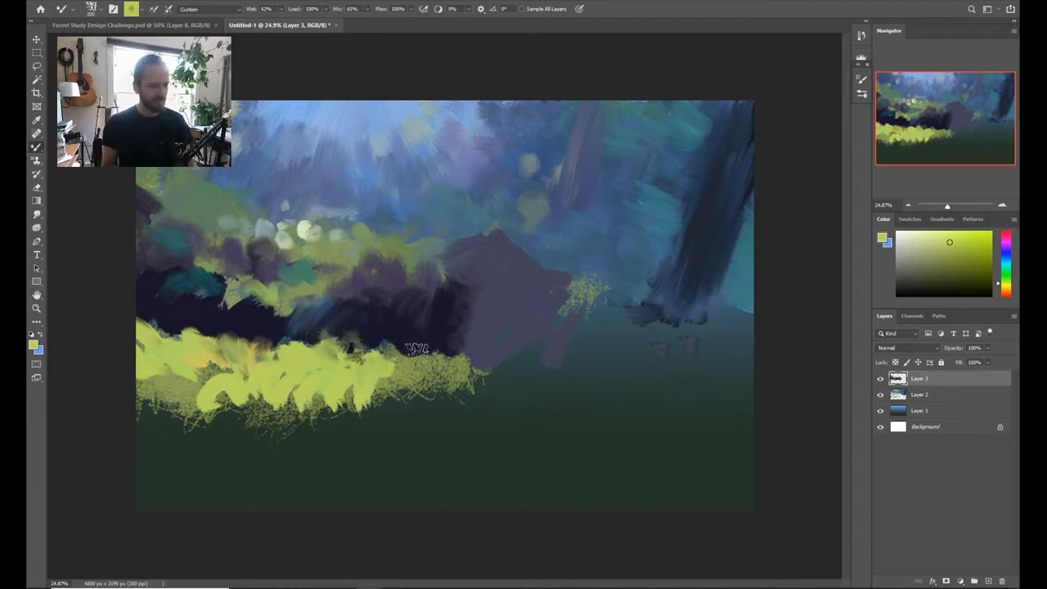
{"action": "left_click_drag", "start_coordinate": [416, 349], "coordinate": [446, 380]}
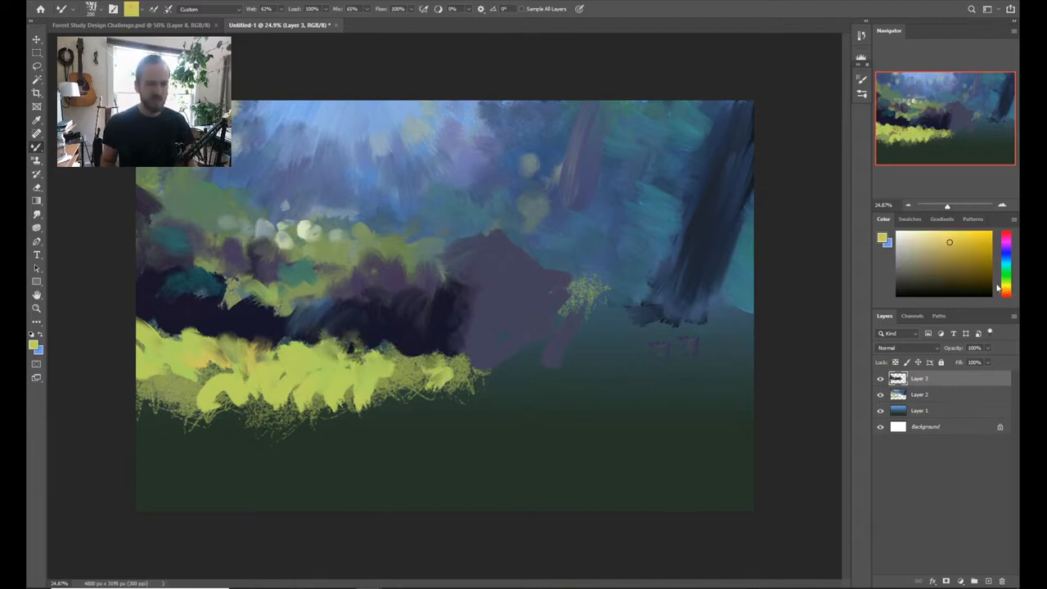
Step: Brush golden yellow accents onto the lower row's right end, the upper foliage and the canvas's left edge
{"action": "mouse_move", "coordinate": [368, 360]}
{"action": "left_mouse_down"}
{"action": "mouse_move", "coordinate": [343, 358]}
{"action": "mouse_move", "coordinate": [421, 385]}
{"action": "mouse_move", "coordinate": [441, 375]}
{"action": "left_mouse_up"}
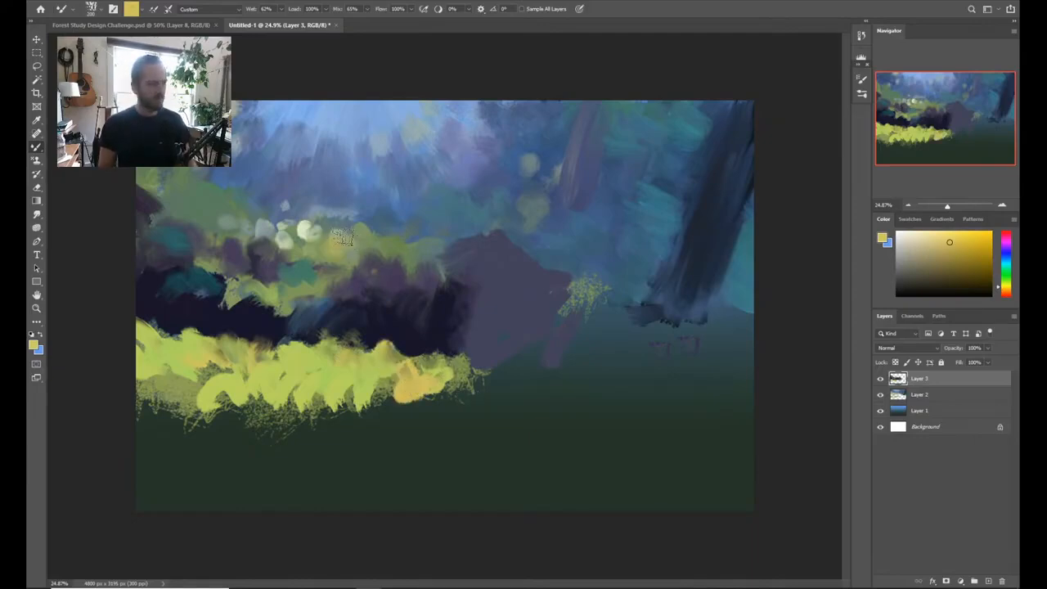
{"action": "mouse_move", "coordinate": [343, 237]}
{"action": "left_mouse_down"}
{"action": "mouse_move", "coordinate": [323, 234]}
{"action": "mouse_move", "coordinate": [348, 262]}
{"action": "left_mouse_up"}
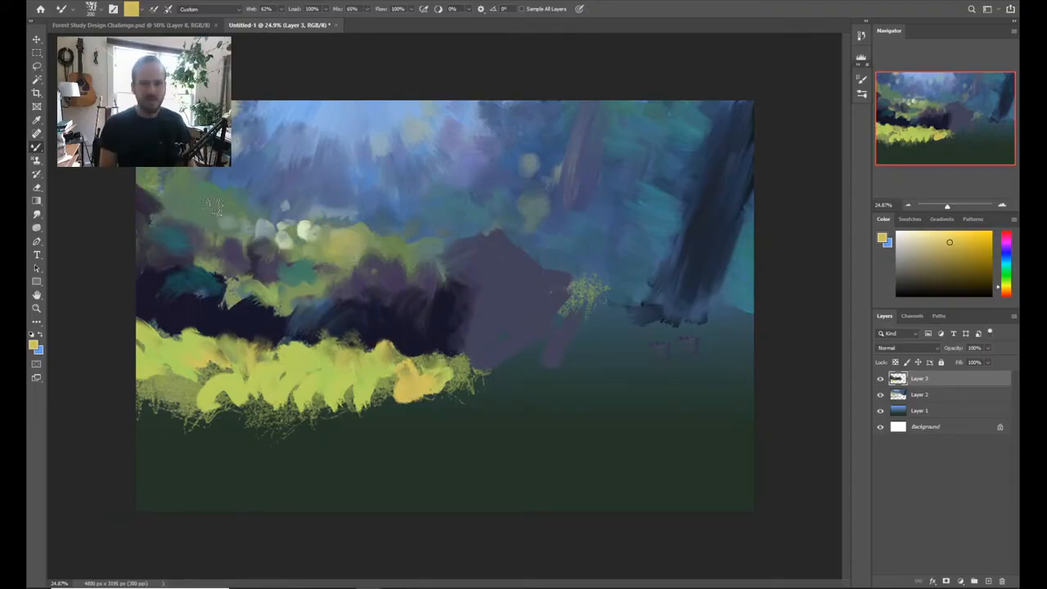
{"action": "left_click_drag", "start_coordinate": [139, 177], "coordinate": [156, 173]}
{"action": "mouse_move", "coordinate": [180, 253]}
{"action": "left_mouse_down"}
{"action": "mouse_move", "coordinate": [168, 258]}
{"action": "mouse_move", "coordinate": [222, 271]}
{"action": "mouse_move", "coordinate": [180, 270]}
{"action": "mouse_move", "coordinate": [204, 266]}
{"action": "mouse_move", "coordinate": [155, 247]}
{"action": "mouse_move", "coordinate": [220, 284]}
{"action": "mouse_move", "coordinate": [200, 277]}
{"action": "mouse_move", "coordinate": [209, 268]}
{"action": "left_mouse_up"}
Step: Sample the row's yellow-greens and extend the lower foliage with leafy strokes hanging down over the dark ground
{"action": "left_click", "coordinate": [347, 381], "text": "alt"}
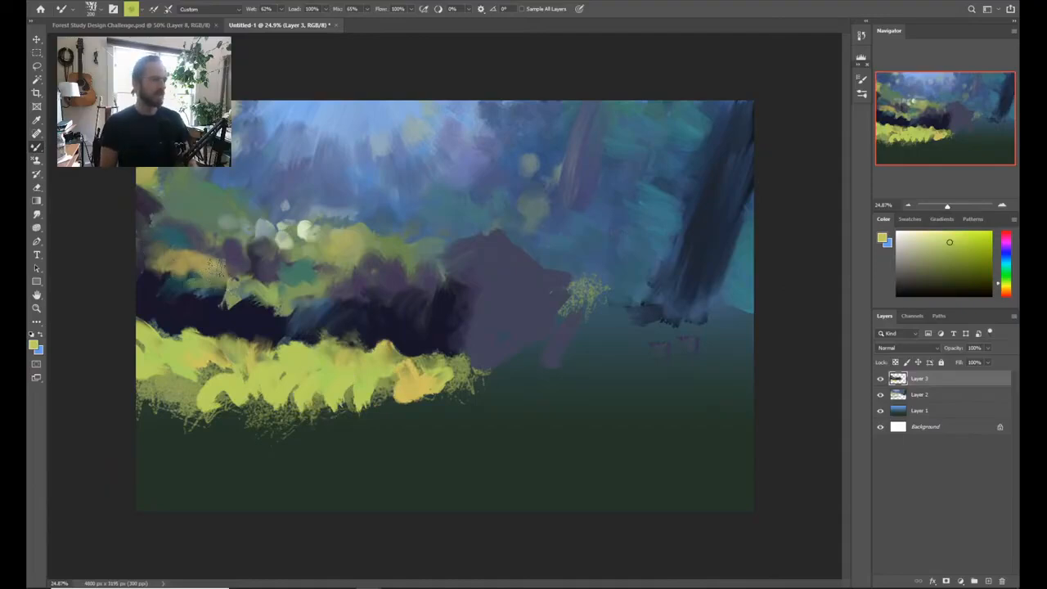
{"action": "left_click", "coordinate": [364, 386], "text": "alt"}
{"action": "left_click_drag", "start_coordinate": [405, 373], "coordinate": [420, 380]}
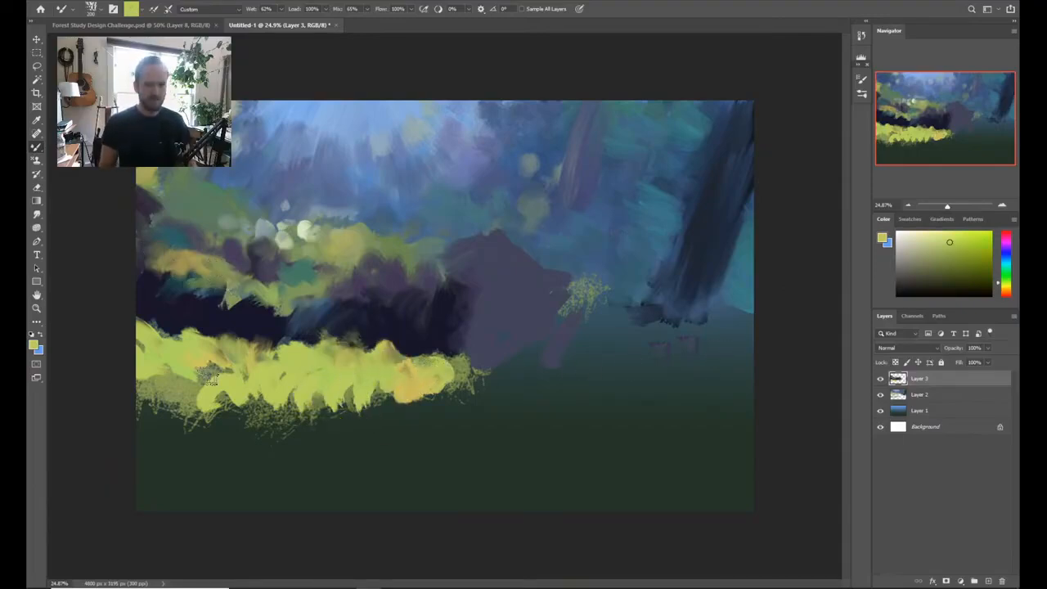
{"action": "mouse_move", "coordinate": [209, 376]}
{"action": "left_mouse_down"}
{"action": "mouse_move", "coordinate": [169, 371]}
{"action": "mouse_move", "coordinate": [188, 418]}
{"action": "mouse_move", "coordinate": [211, 392]}
{"action": "mouse_move", "coordinate": [199, 423]}
{"action": "mouse_move", "coordinate": [188, 400]}
{"action": "mouse_move", "coordinate": [166, 393]}
{"action": "mouse_move", "coordinate": [153, 407]}
{"action": "mouse_move", "coordinate": [221, 406]}
{"action": "mouse_move", "coordinate": [268, 421]}
{"action": "mouse_move", "coordinate": [388, 386]}
{"action": "mouse_move", "coordinate": [372, 390]}
{"action": "mouse_move", "coordinate": [350, 369]}
{"action": "mouse_move", "coordinate": [380, 376]}
{"action": "left_mouse_up"}
{"action": "left_click", "coordinate": [155, 446], "text": "alt"}
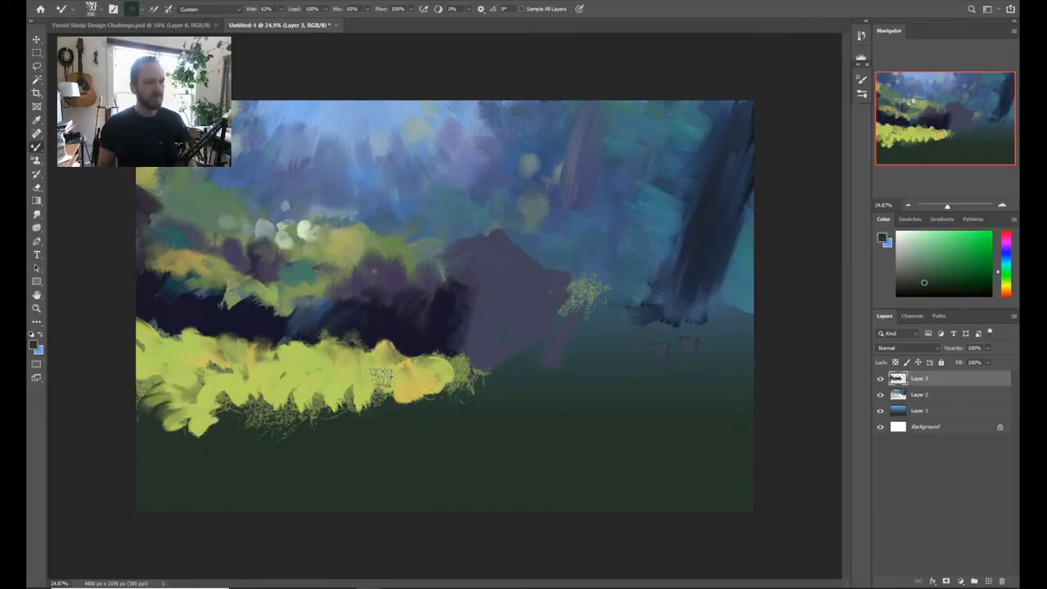
{"action": "left_click", "coordinate": [336, 391], "text": "alt"}
{"action": "mouse_move", "coordinate": [333, 404]}
{"action": "left_mouse_down"}
{"action": "mouse_move", "coordinate": [337, 427]}
{"action": "mouse_move", "coordinate": [351, 408]}
{"action": "mouse_move", "coordinate": [309, 435]}
{"action": "left_mouse_up"}
Step: Sample the dark ground green, pick a lighter shade, and brush mid-green strokes below the lower foliage's right end
{"action": "left_click", "coordinate": [407, 392], "text": "alt"}
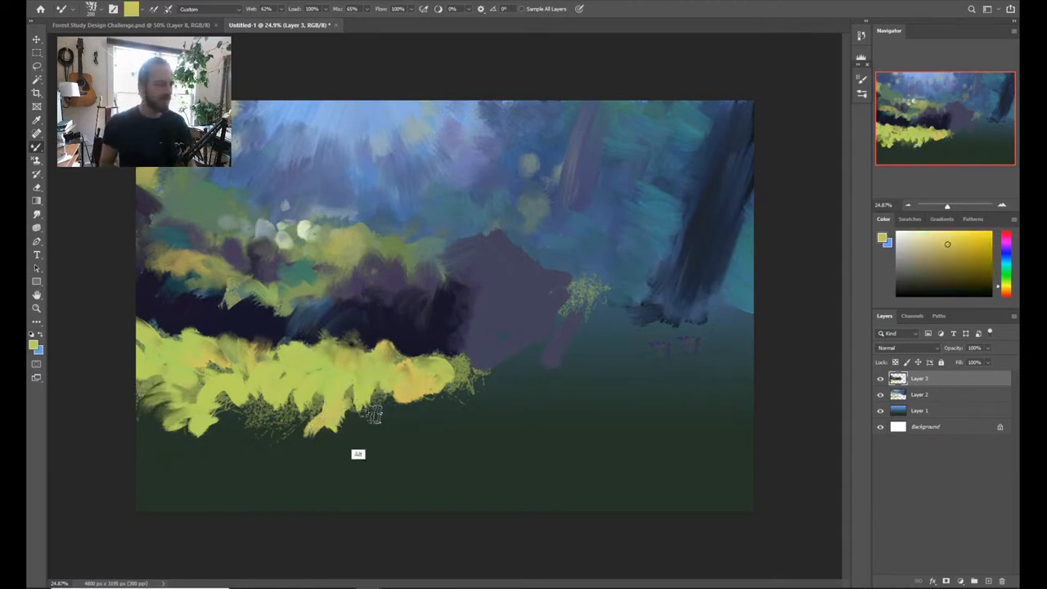
{"action": "left_click", "coordinate": [374, 415], "text": "alt"}
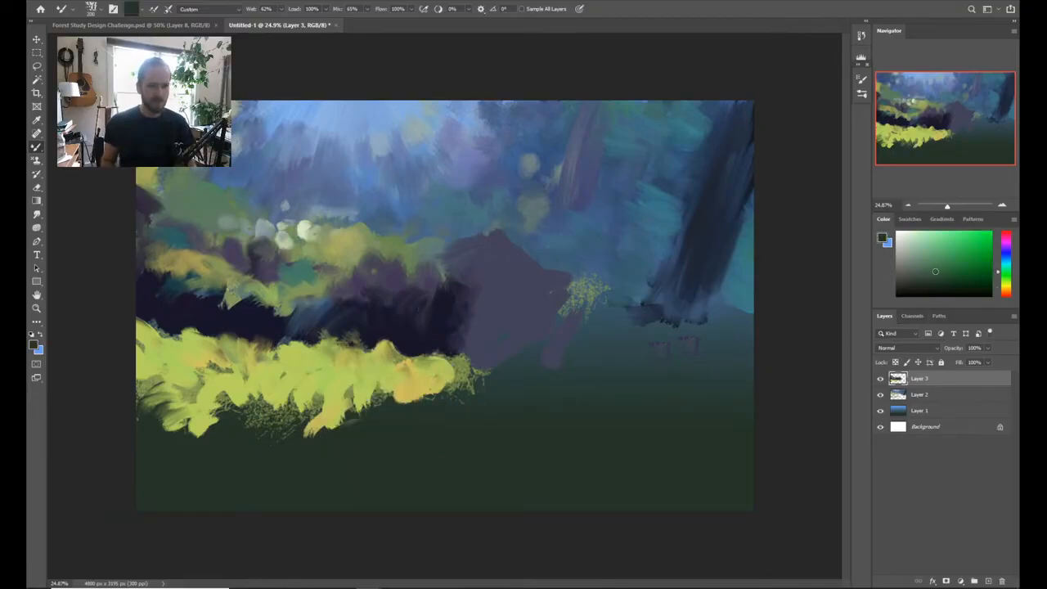
{"action": "left_click", "coordinate": [935, 271]}
{"action": "left_click_drag", "start_coordinate": [498, 396], "coordinate": [421, 432]}
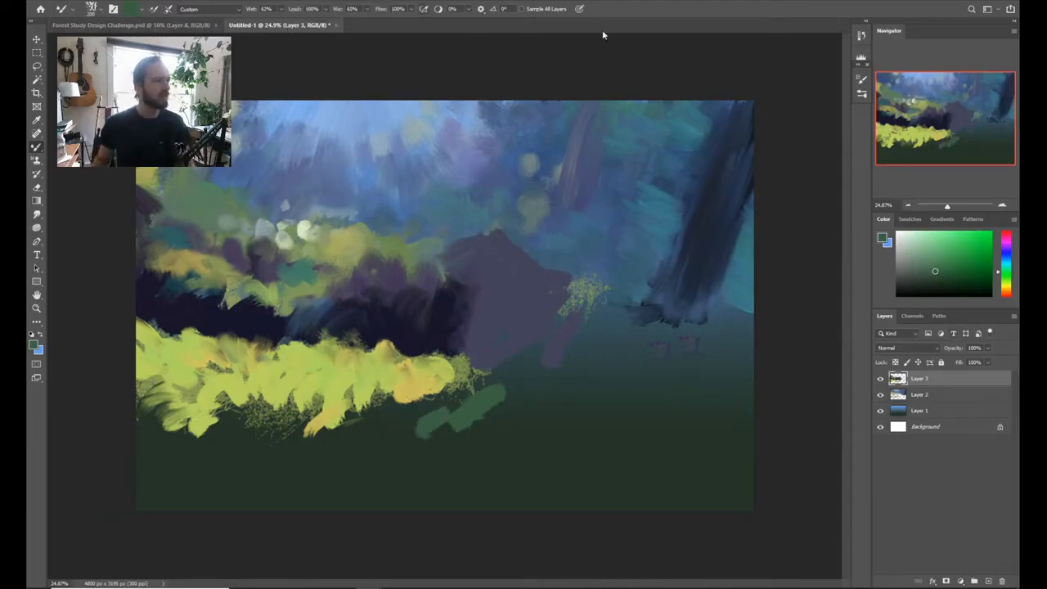
Step: Dock the mushroom reference photo as a tab beside the painting and close the Forest Study Design Challenge document
{"action": "key", "text": "ctrl+Tab"}
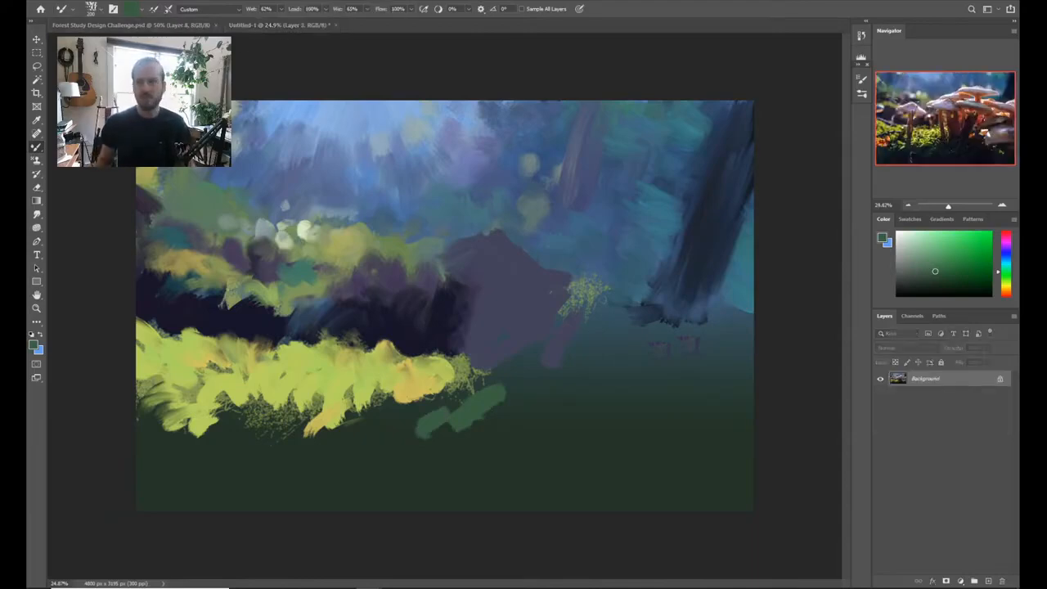
{"action": "left_click_drag", "start_coordinate": [1039, 82], "coordinate": [667, 83]}
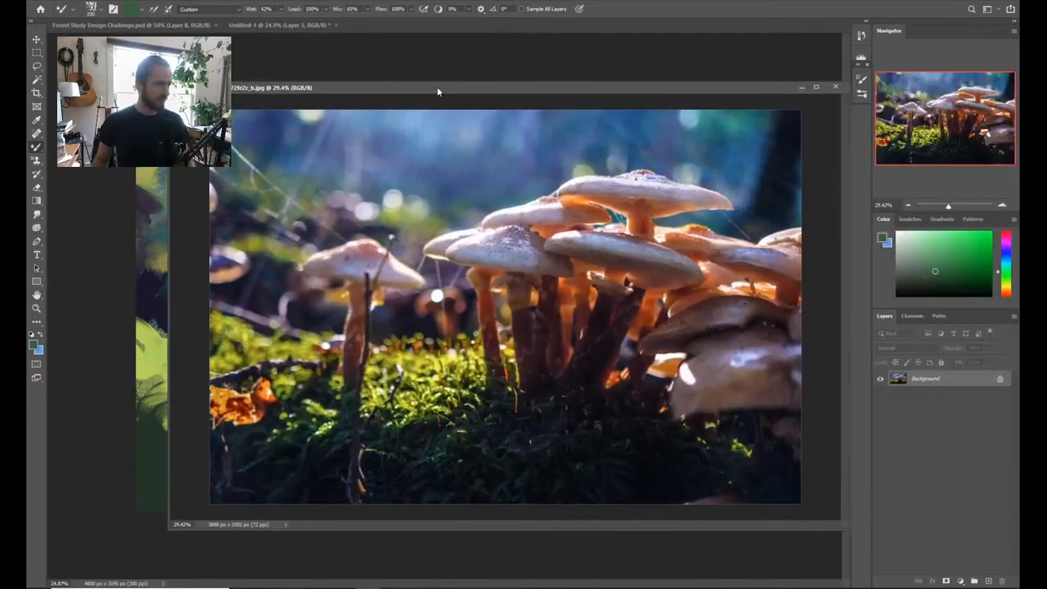
{"action": "left_click_drag", "start_coordinate": [437, 86], "coordinate": [400, 22]}
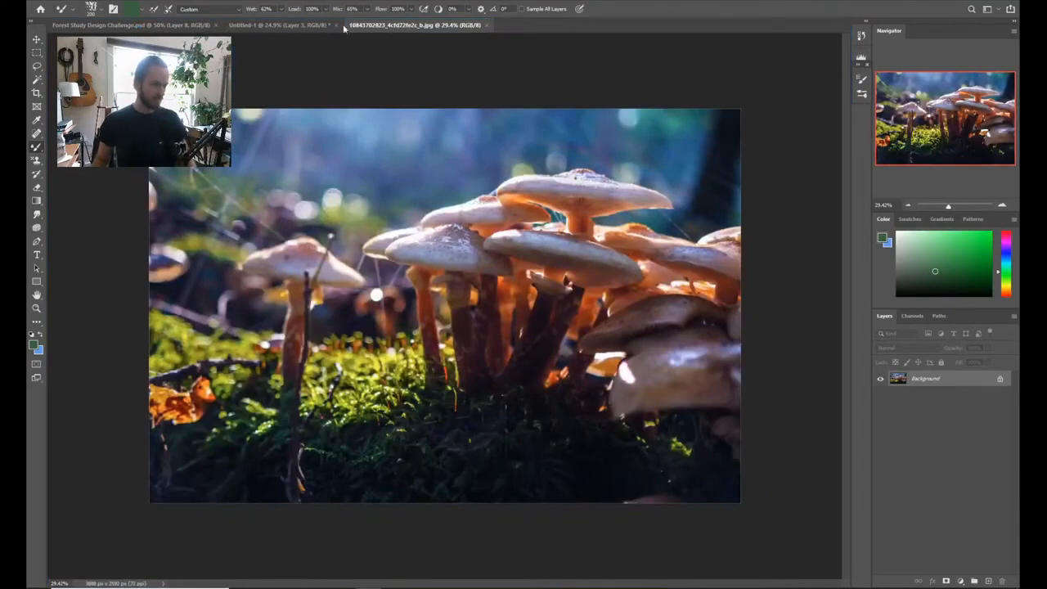
{"action": "left_click", "coordinate": [303, 26]}
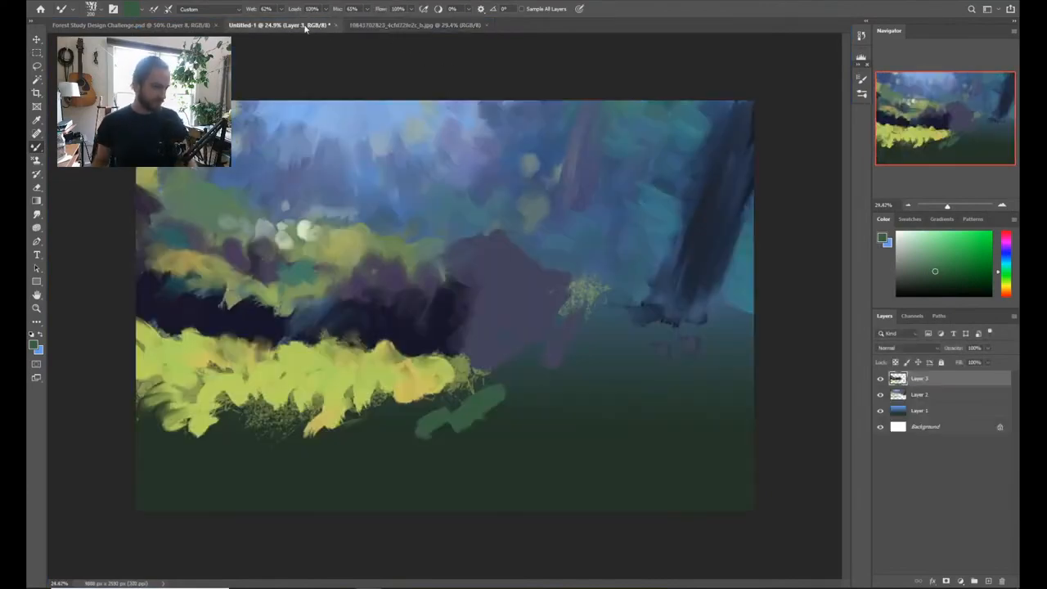
{"action": "left_click", "coordinate": [400, 24]}
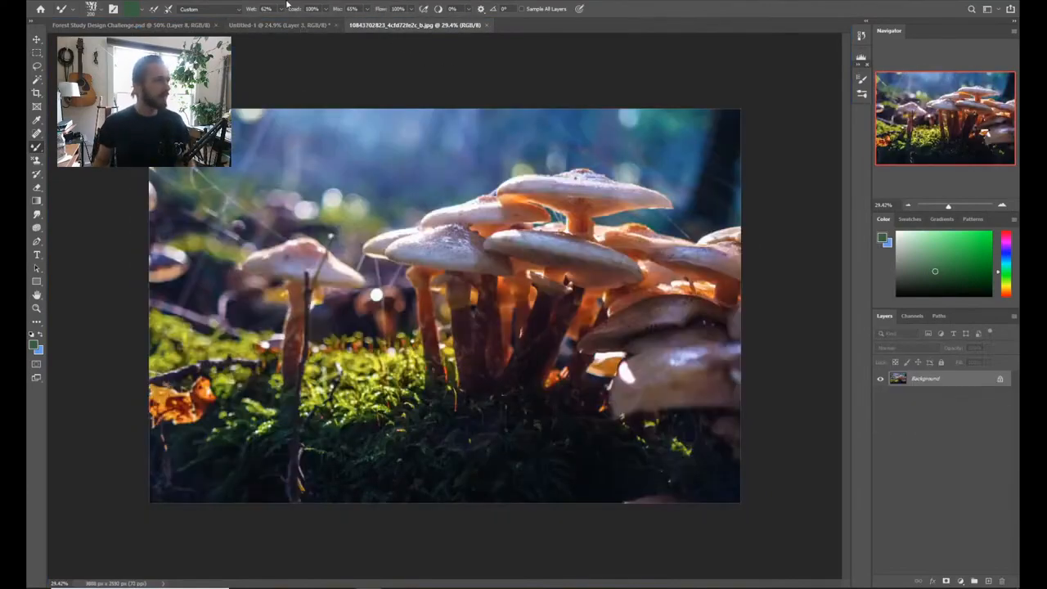
{"action": "left_click", "coordinate": [278, 24]}
{"action": "left_click", "coordinate": [215, 24]}
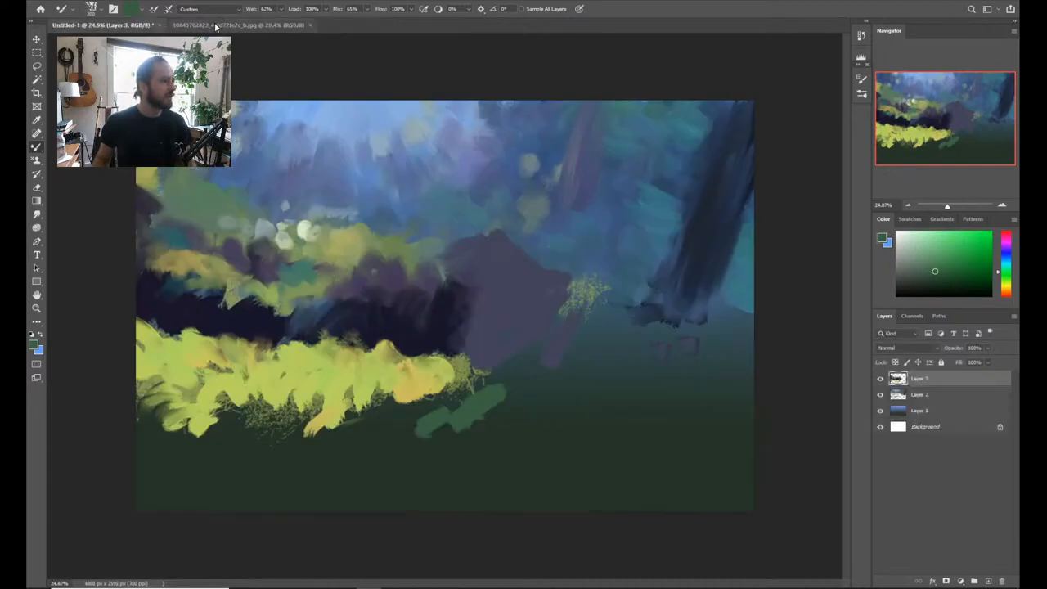
Step: Arrange the painting and the reference photo in a 2-up horizontal layout and enlarge the painting's pane
{"action": "left_click", "coordinate": [215, 1]}
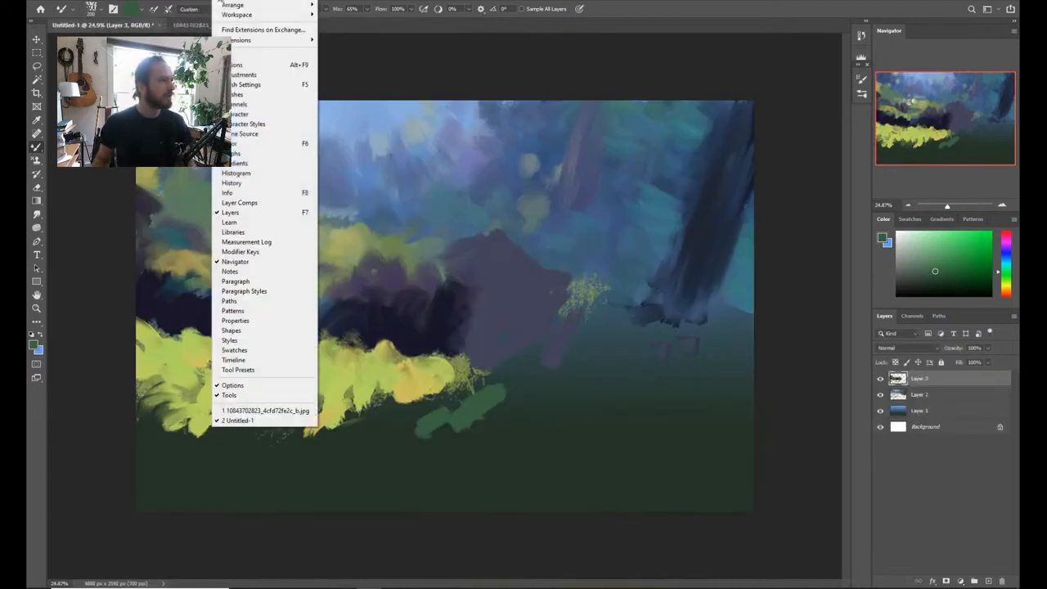
{"action": "mouse_move", "coordinate": [228, 4]}
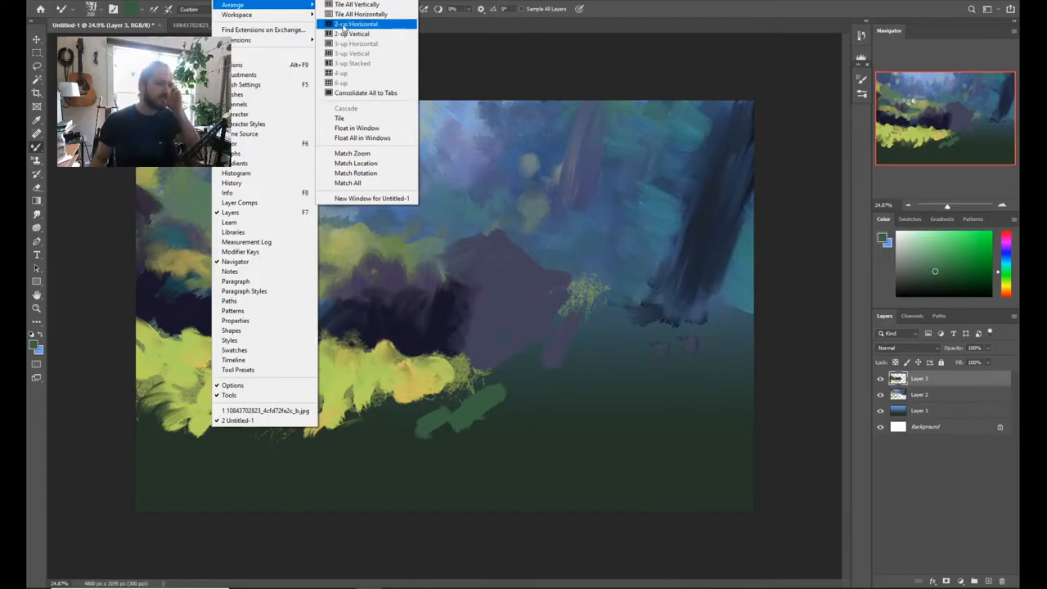
{"action": "left_click", "coordinate": [354, 24]}
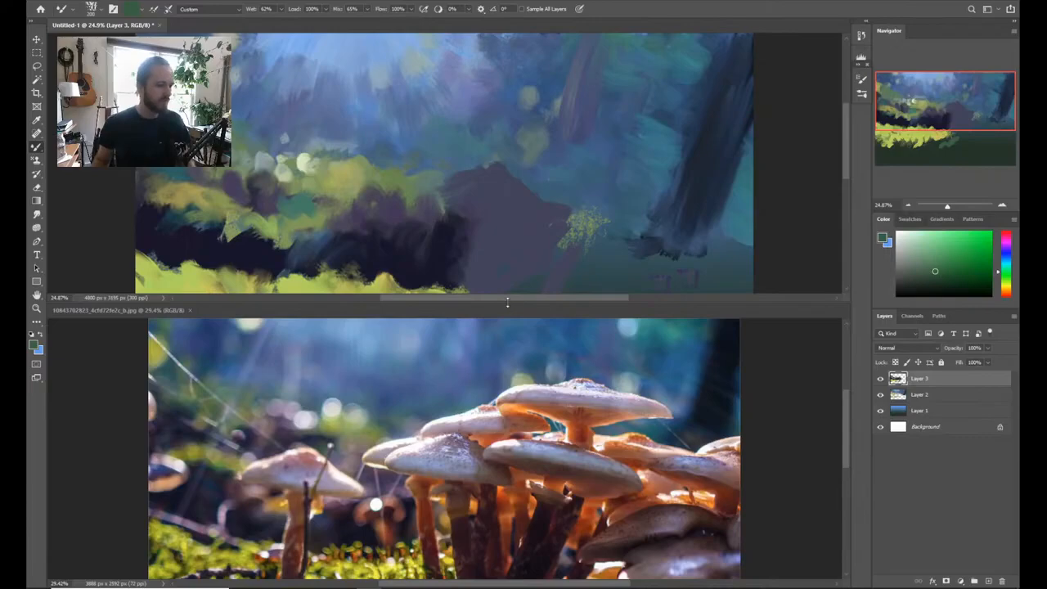
{"action": "left_click_drag", "start_coordinate": [507, 301], "coordinate": [507, 322]}
Step: Zoom out both documents until the whole painting and whole reference photo fit, and even out the split between them
{"action": "left_click", "coordinate": [483, 413]}
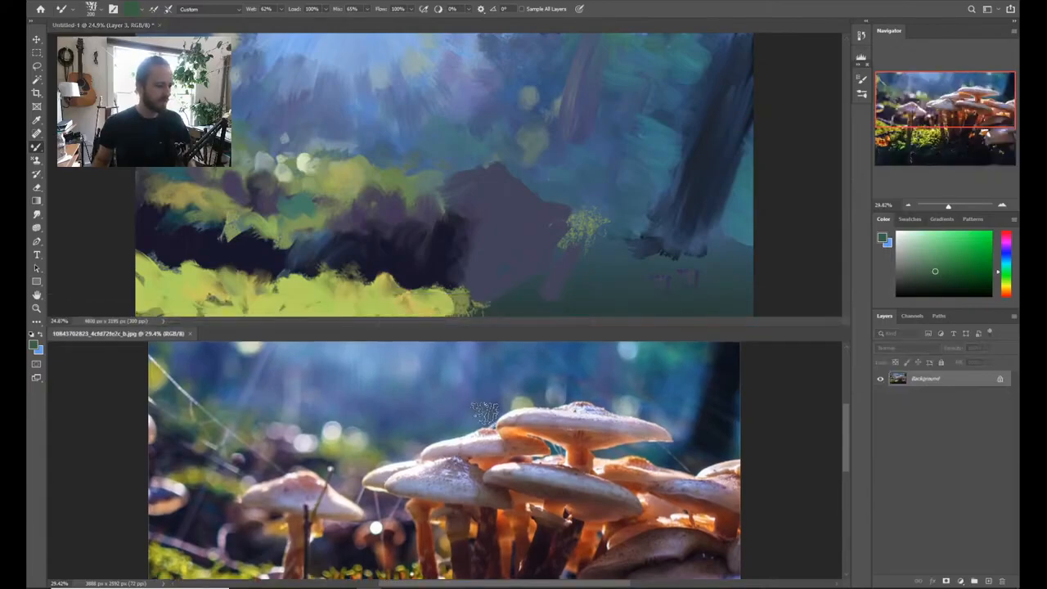
{"action": "key", "text": "z"}
{"action": "left_click_drag", "start_coordinate": [483, 413], "coordinate": [465, 439]}
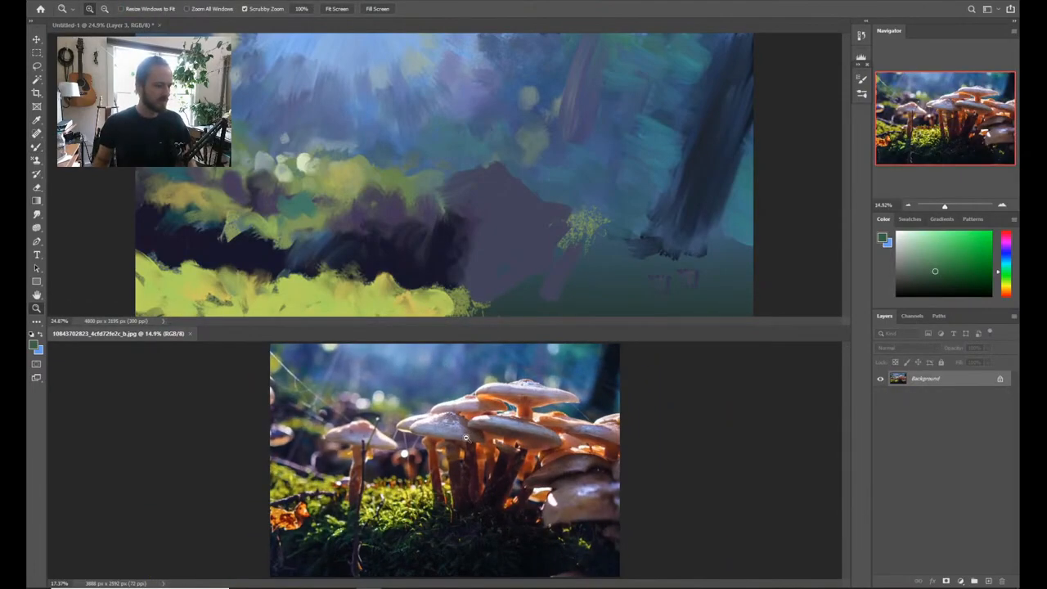
{"action": "left_click", "coordinate": [487, 202]}
{"action": "mouse_move", "coordinate": [487, 201]}
{"action": "left_mouse_down"}
{"action": "mouse_move", "coordinate": [468, 209]}
{"action": "mouse_move", "coordinate": [481, 210]}
{"action": "left_mouse_up"}
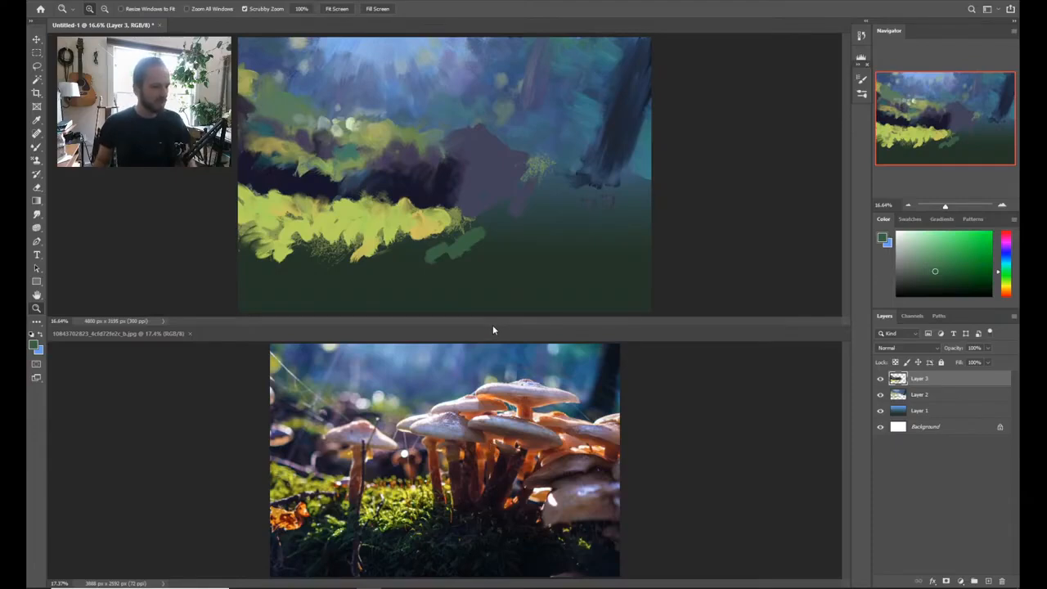
{"action": "left_click_drag", "start_coordinate": [491, 319], "coordinate": [495, 304]}
{"action": "left_click_drag", "start_coordinate": [464, 215], "coordinate": [438, 217]}
{"action": "left_click", "coordinate": [444, 393]}
{"action": "left_click_drag", "start_coordinate": [444, 394], "coordinate": [457, 403]}
{"action": "left_click", "coordinate": [407, 196]}
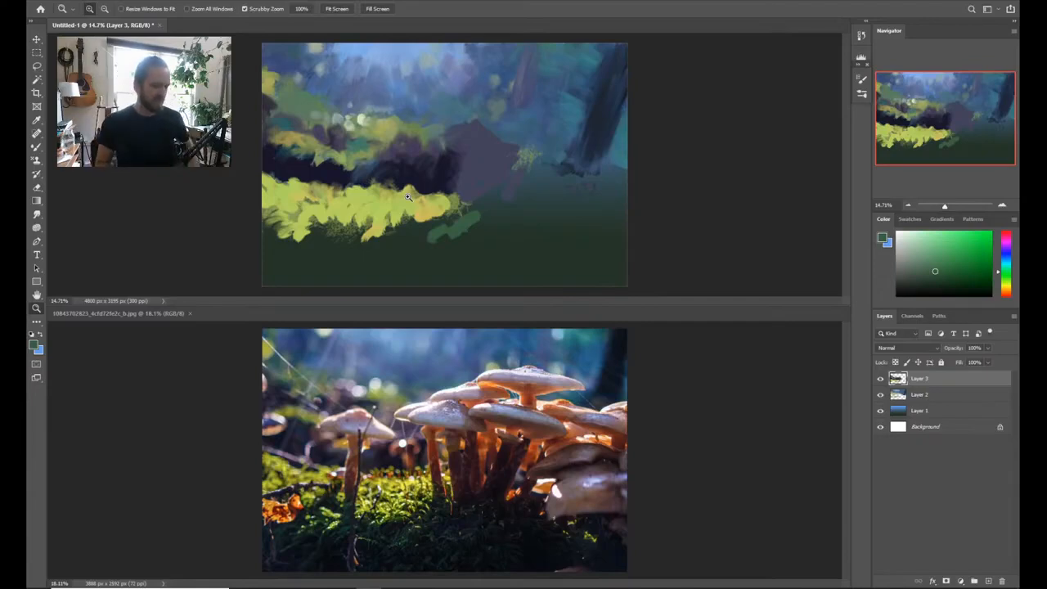
Step: Switch to the Brush tool, sample blue from the painted forest background, and choose the Soft Round brush
{"action": "key", "text": "b"}
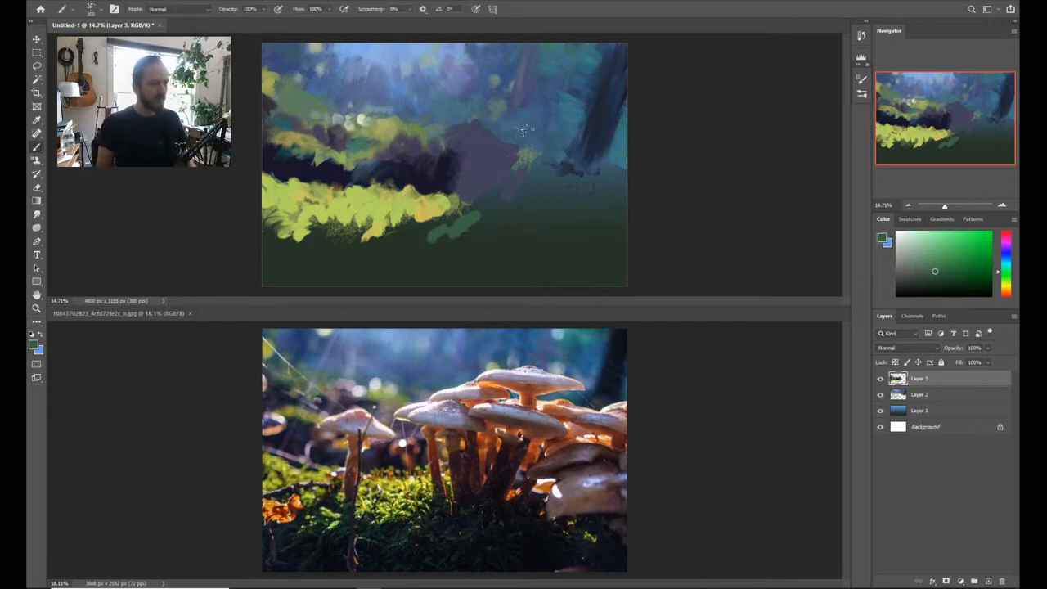
{"action": "left_click", "coordinate": [446, 380]}
{"action": "left_click", "coordinate": [456, 255]}
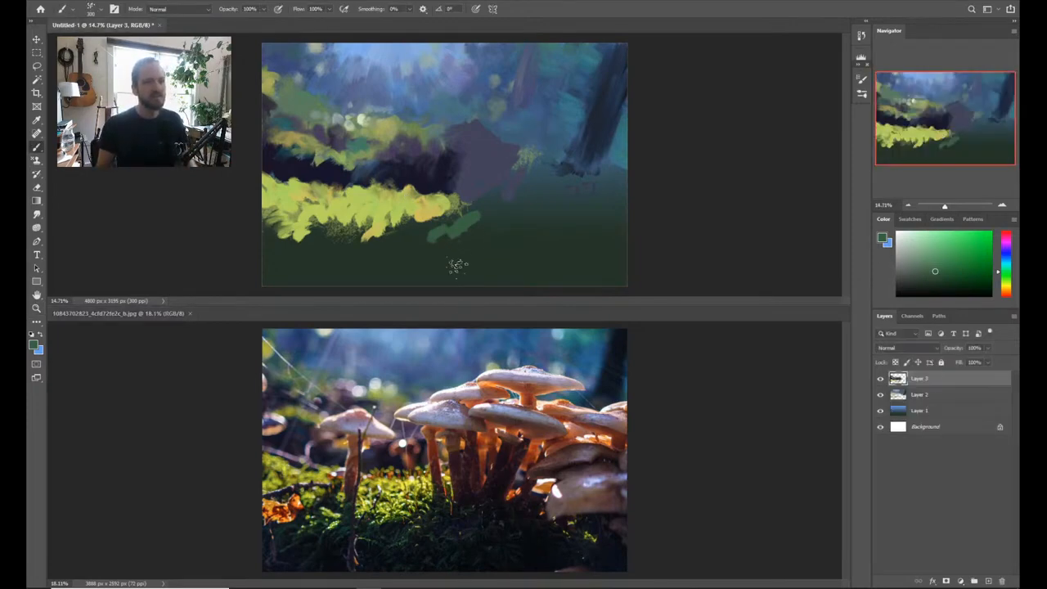
{"action": "left_click", "coordinate": [455, 401]}
{"action": "left_click", "coordinate": [450, 219]}
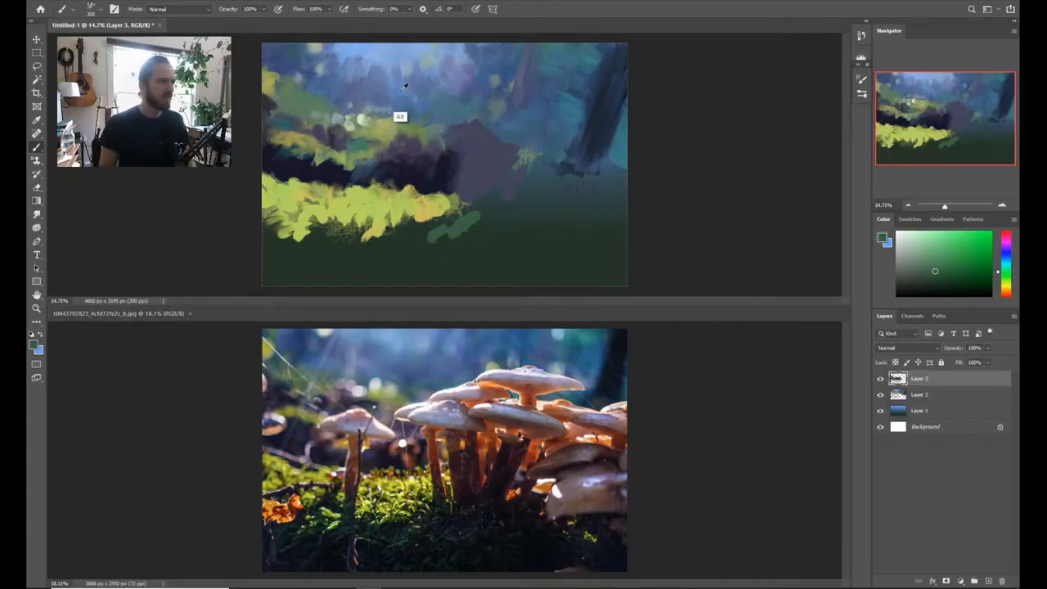
{"action": "left_click", "coordinate": [401, 117], "text": "alt"}
{"action": "right_click", "coordinate": [401, 116]}
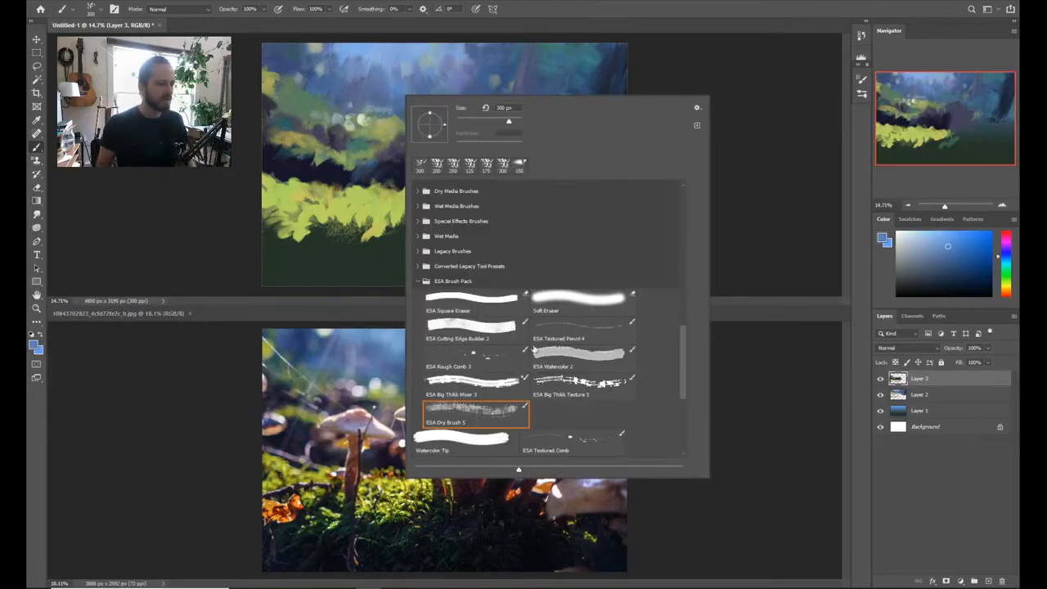
{"action": "left_click_drag", "start_coordinate": [683, 353], "coordinate": [680, 251]}
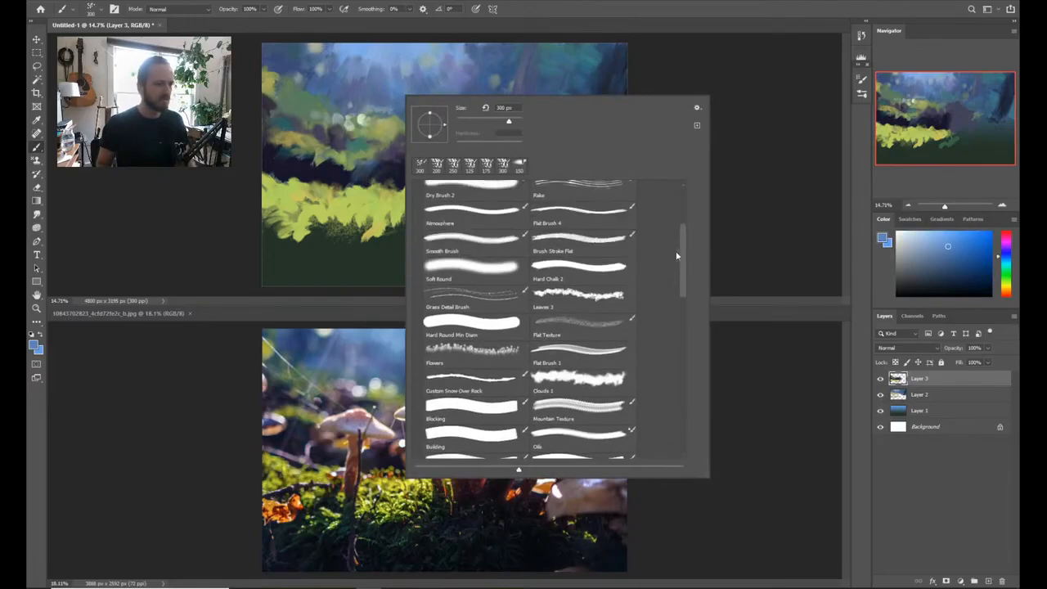
{"action": "left_click", "coordinate": [470, 279]}
{"action": "key", "text": "Return"}
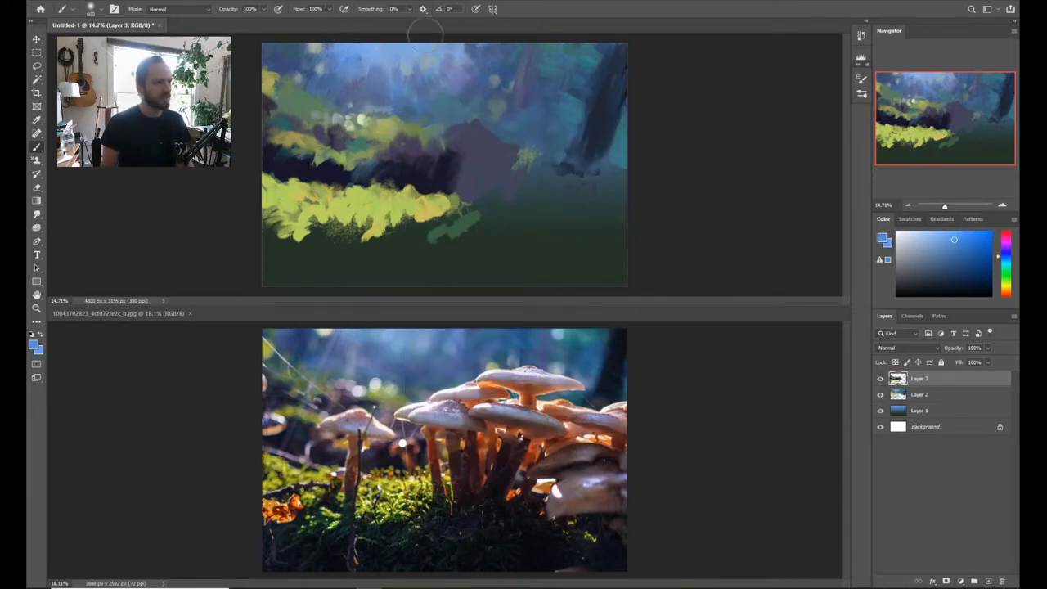
Step: Group the painting and reference photo as tabs, switch between them, restore the 2-up horizontal layout, and cycle the screen modes
{"action": "mouse_move", "coordinate": [410, 25]}
{"action": "left_mouse_down"}
{"action": "mouse_move", "coordinate": [401, 51]}
{"action": "mouse_move", "coordinate": [333, 52]}
{"action": "mouse_move", "coordinate": [360, 27]}
{"action": "left_mouse_up"}
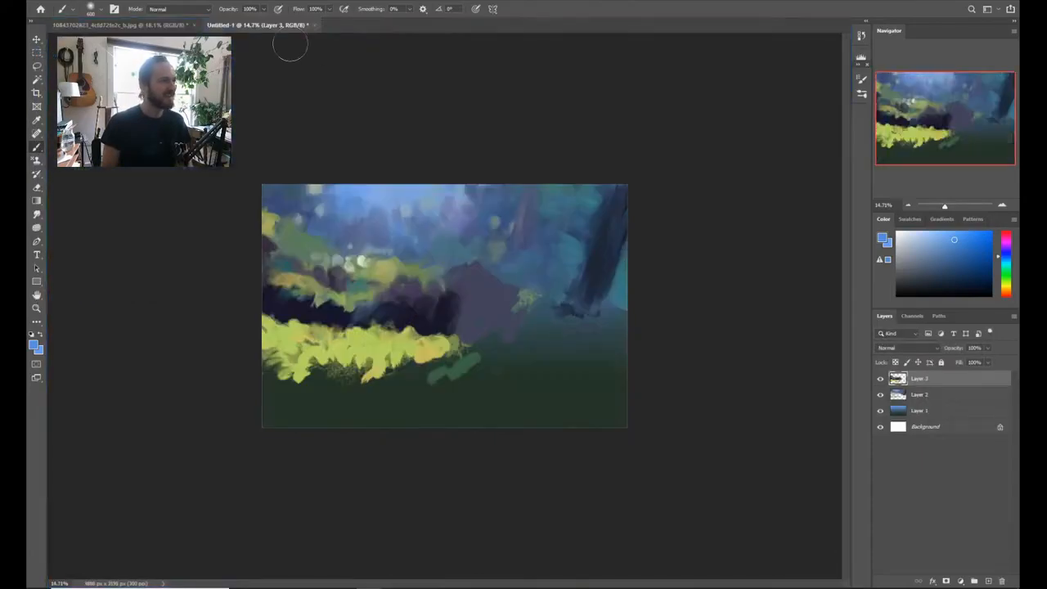
{"action": "left_click", "coordinate": [151, 24]}
{"action": "left_click", "coordinate": [227, 26]}
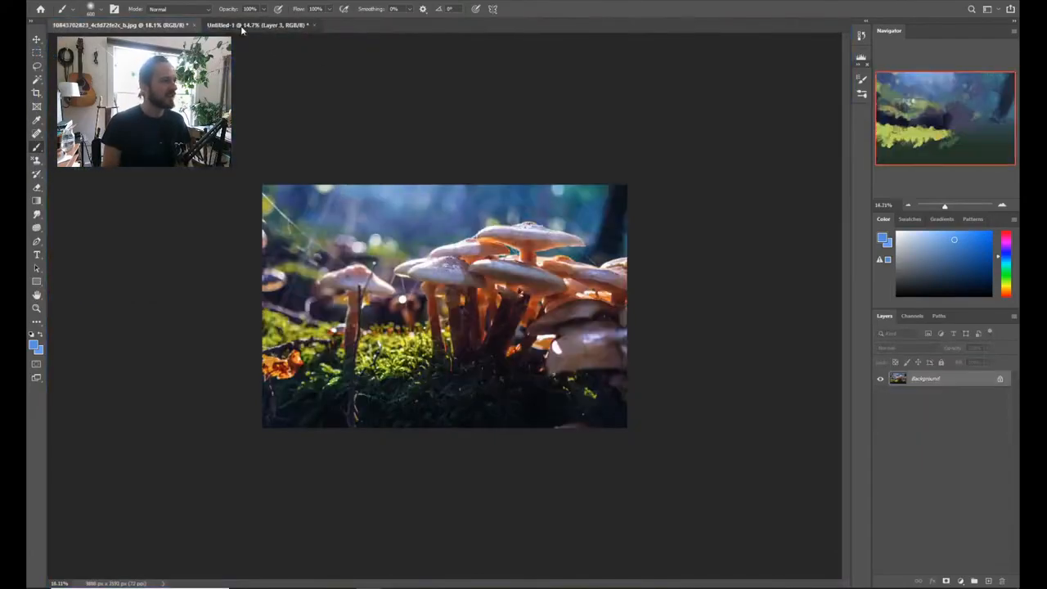
{"action": "left_click", "coordinate": [211, 2]}
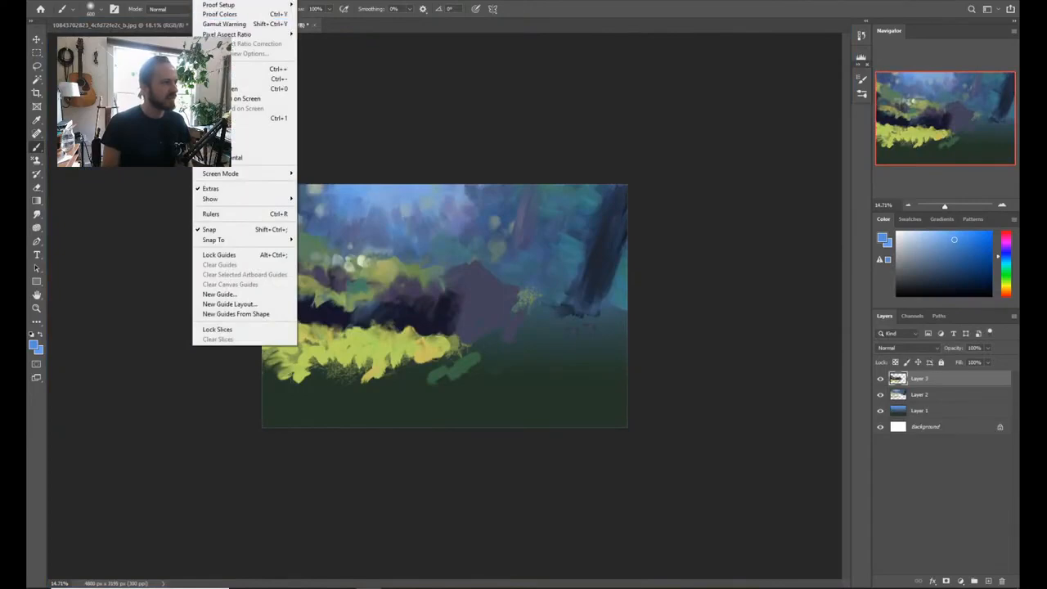
{"action": "mouse_move", "coordinate": [237, 2]}
{"action": "mouse_move", "coordinate": [278, 5]}
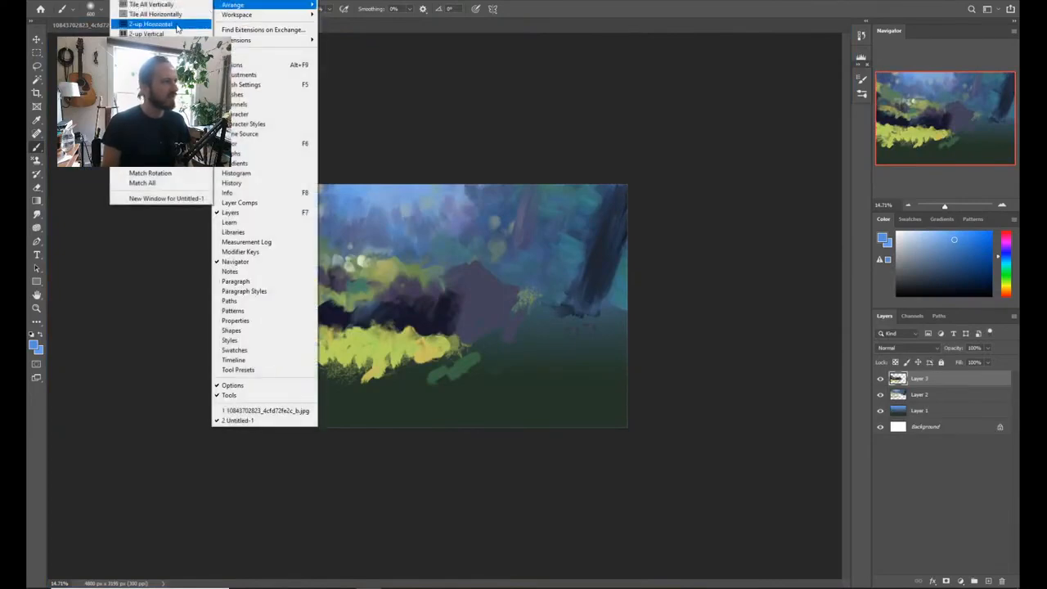
{"action": "left_click", "coordinate": [152, 24]}
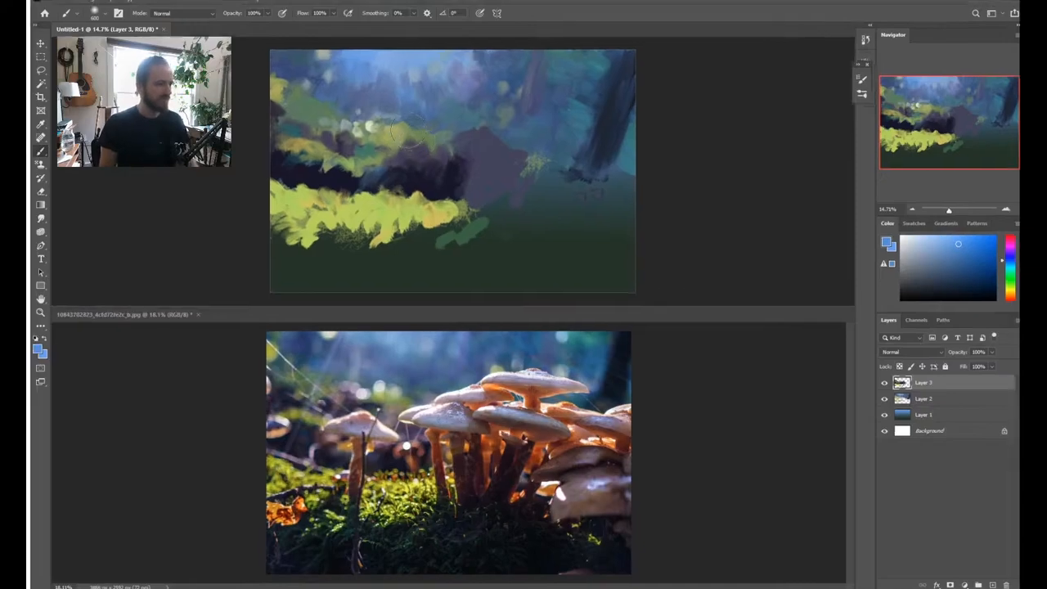
{"action": "key", "text": "f"}
{"action": "key", "text": "f"}
{"action": "key", "text": "f"}
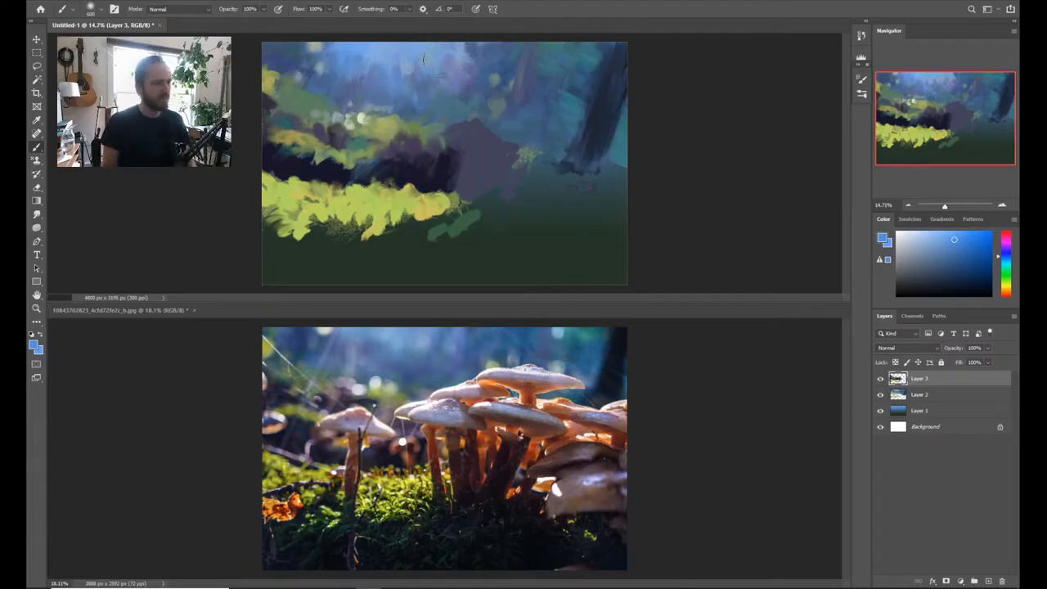
Step: Pick deeper blue, teal and violet-blue tones and softly glaze them over the upper forest background
{"action": "left_click_drag", "start_coordinate": [955, 246], "coordinate": [956, 256]}
{"action": "key", "text": "x"}
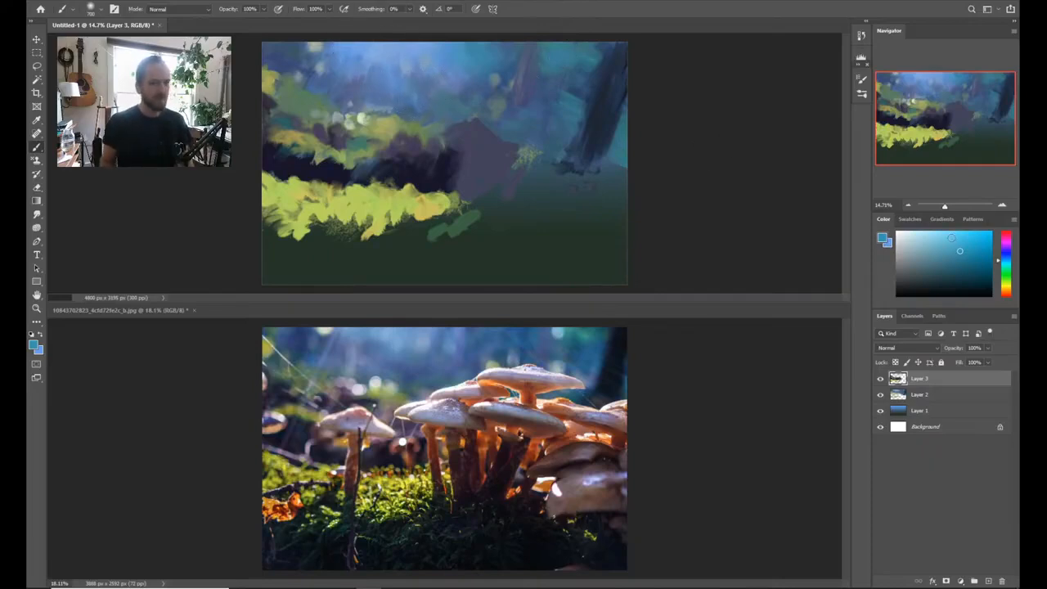
{"action": "left_click_drag", "start_coordinate": [998, 261], "coordinate": [1010, 255]}
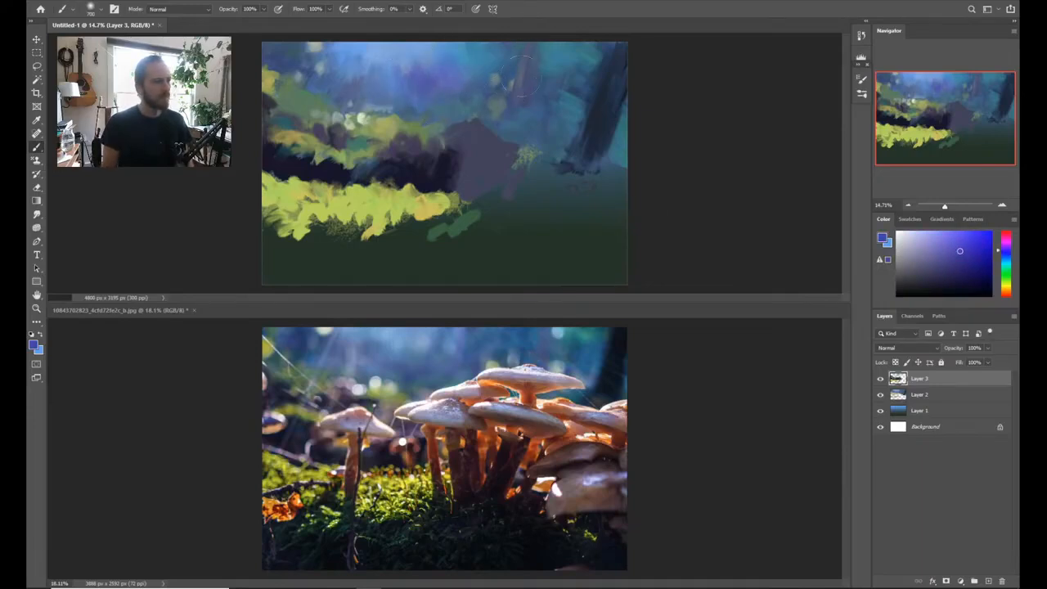
{"action": "mouse_move", "coordinate": [315, 54]}
{"action": "left_mouse_down"}
{"action": "mouse_move", "coordinate": [323, 78]}
{"action": "mouse_move", "coordinate": [317, 50]}
{"action": "mouse_move", "coordinate": [353, 67]}
{"action": "left_mouse_up"}
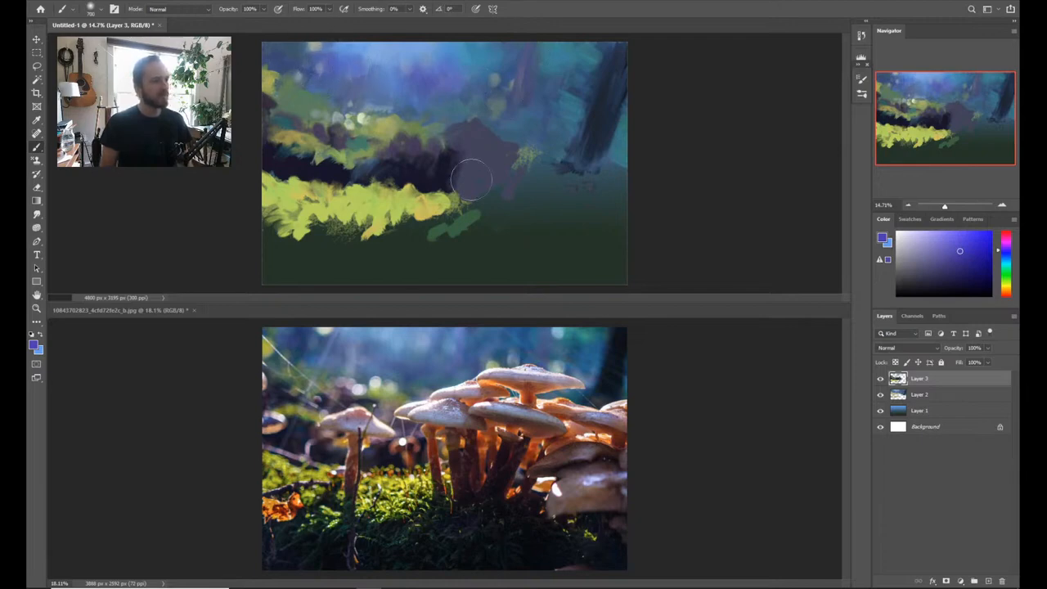
{"action": "left_click_drag", "start_coordinate": [471, 180], "coordinate": [463, 190]}
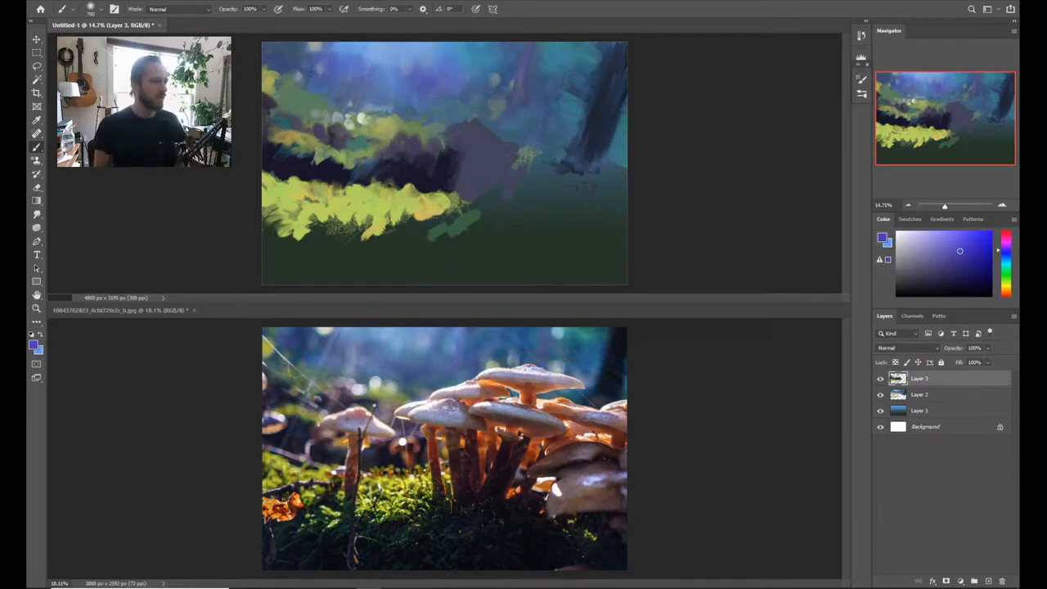
{"action": "left_click_drag", "start_coordinate": [402, 50], "coordinate": [408, 39]}
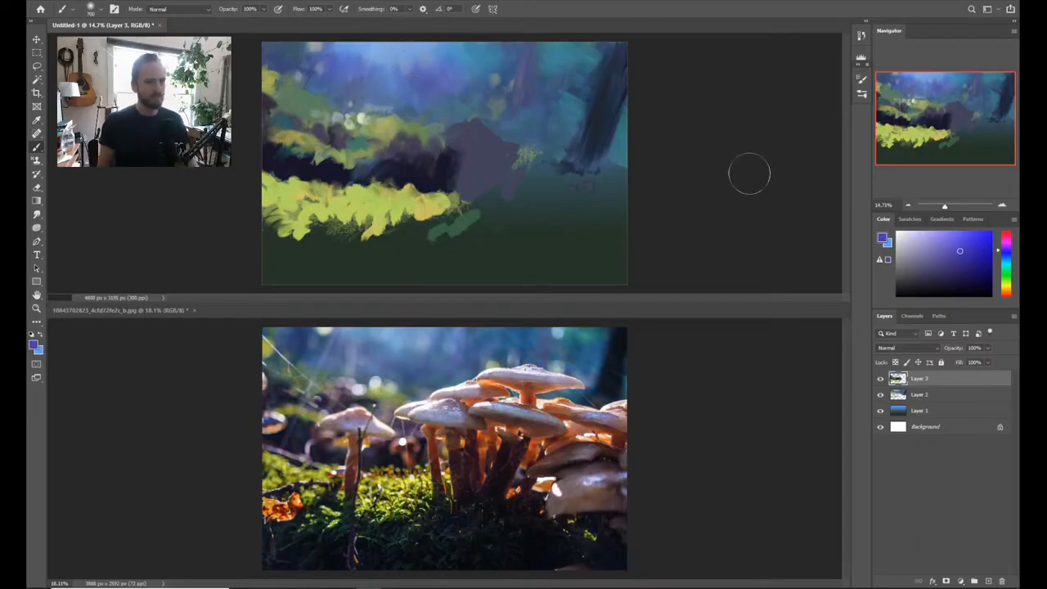
Step: Enlarge the colour picker, choose light cyan and light blue, and brush a soft glow into the background's upper edge
{"action": "left_click_drag", "start_coordinate": [1003, 250], "coordinate": [1003, 262]}
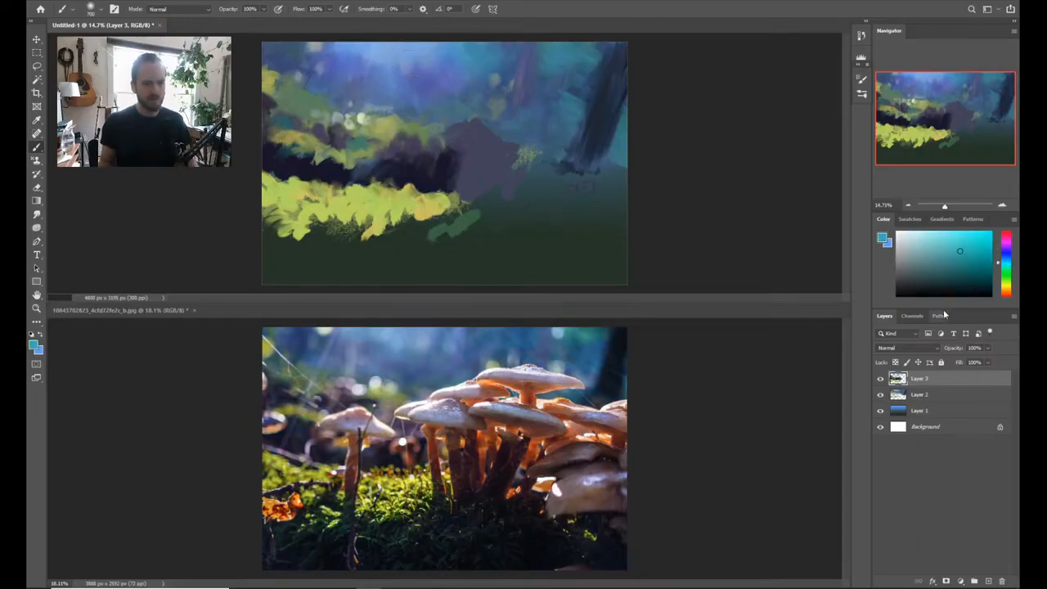
{"action": "left_click_drag", "start_coordinate": [924, 309], "coordinate": [922, 442]}
{"action": "left_click", "coordinate": [944, 237]}
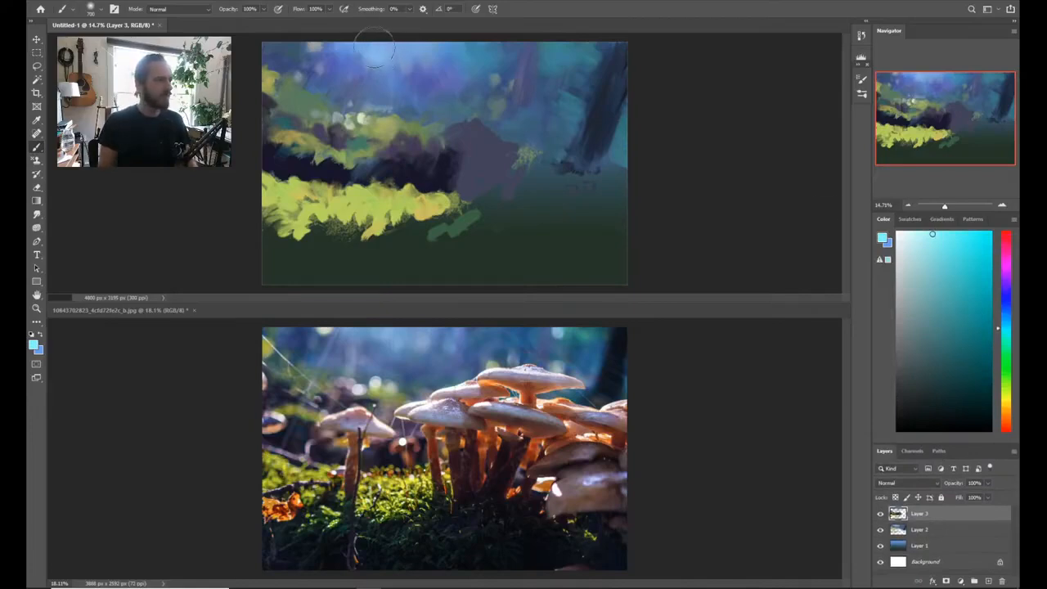
{"action": "left_click", "coordinate": [1005, 315]}
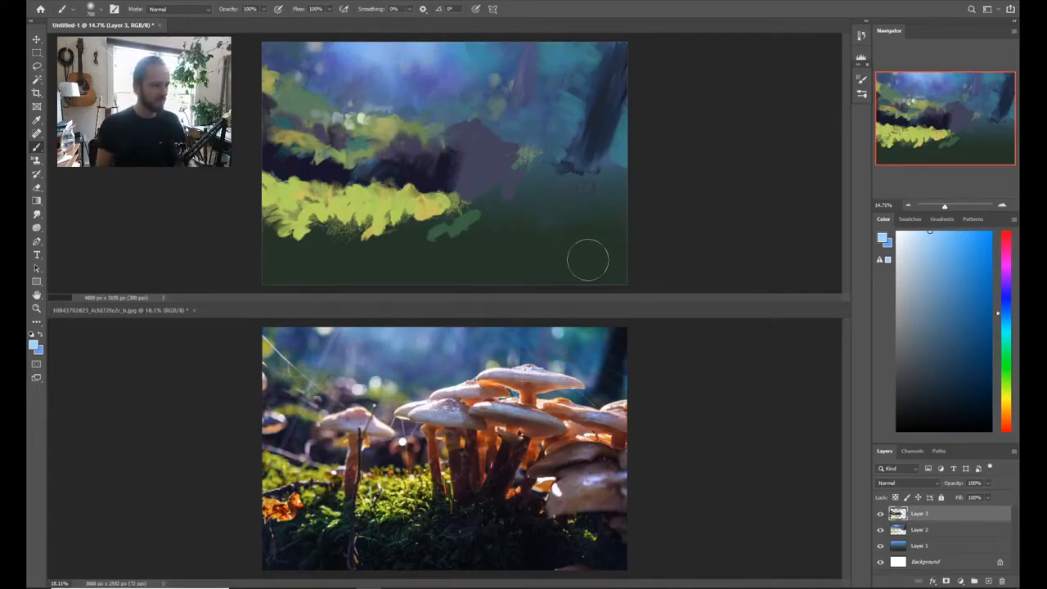
Step: Sample the dark green of the painted ground and choose the ESA Big Thikk Texture 3 brush
{"action": "key", "text": "alt"}
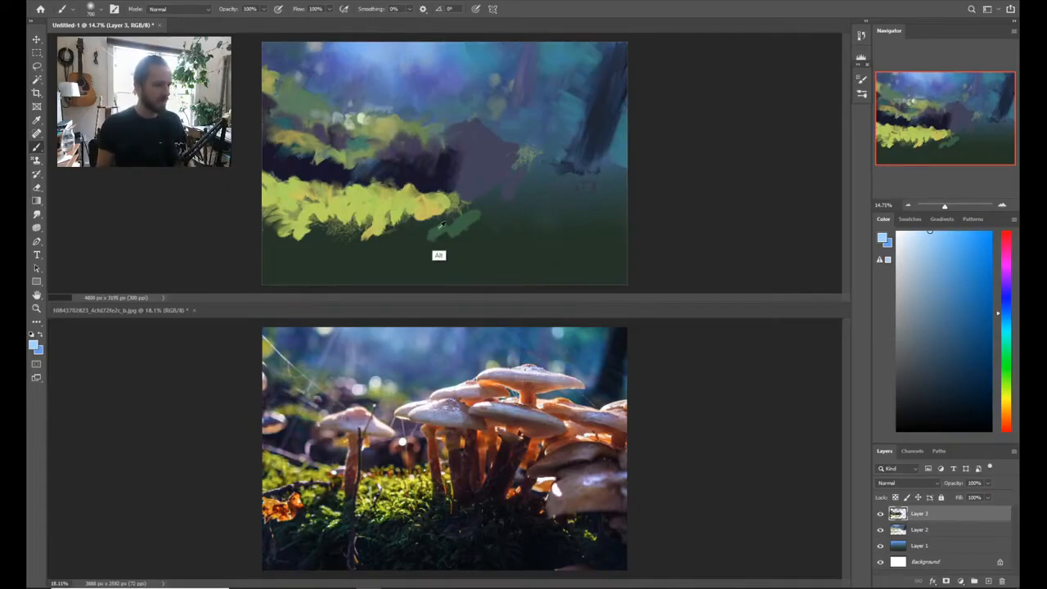
{"action": "left_click", "coordinate": [406, 245], "text": "alt"}
{"action": "right_click", "coordinate": [406, 244]}
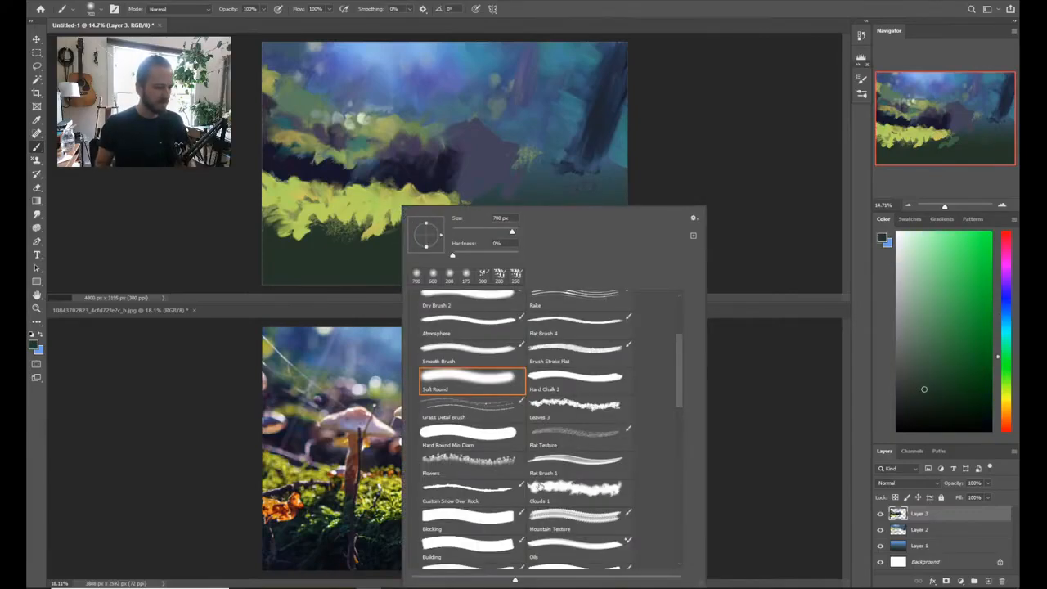
{"action": "scroll", "coordinate": [680, 417], "scroll_direction": "down", "scroll_amount": 10}
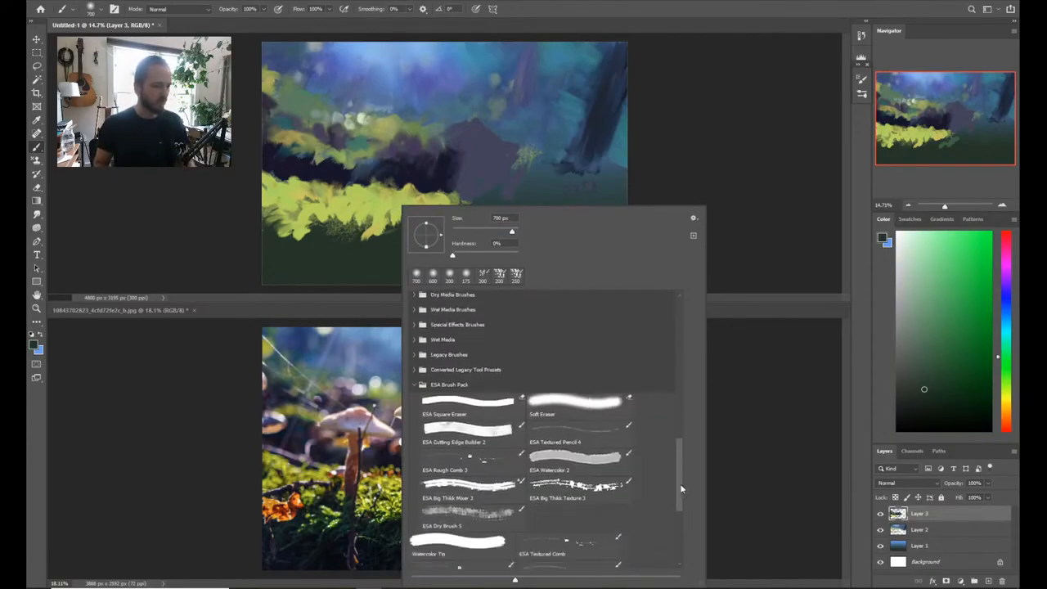
{"action": "left_click", "coordinate": [579, 487]}
{"action": "left_click", "coordinate": [364, 241]}
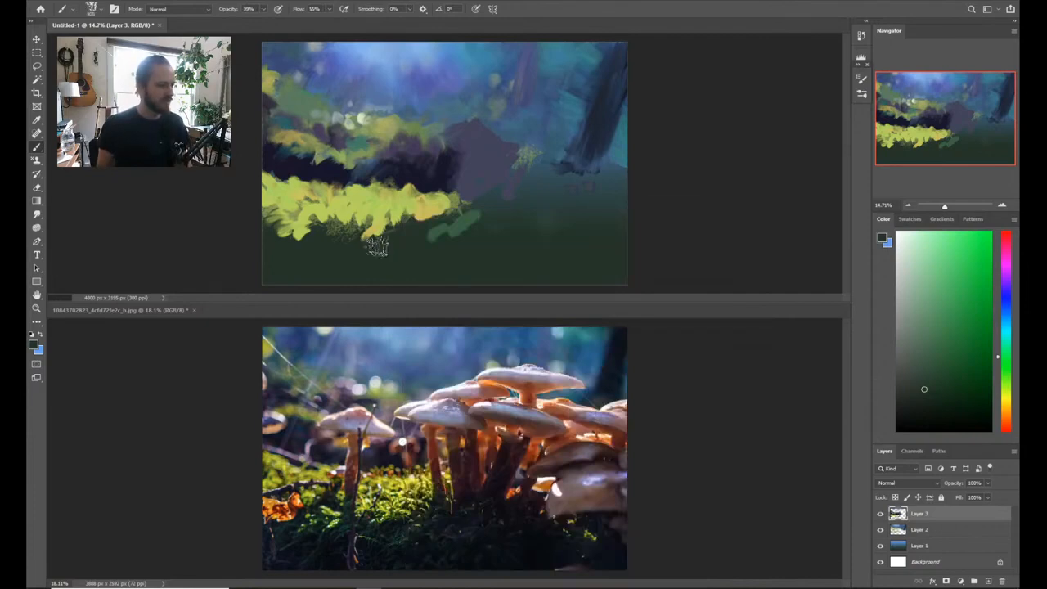
{"action": "left_click", "coordinate": [397, 244], "text": "alt"}
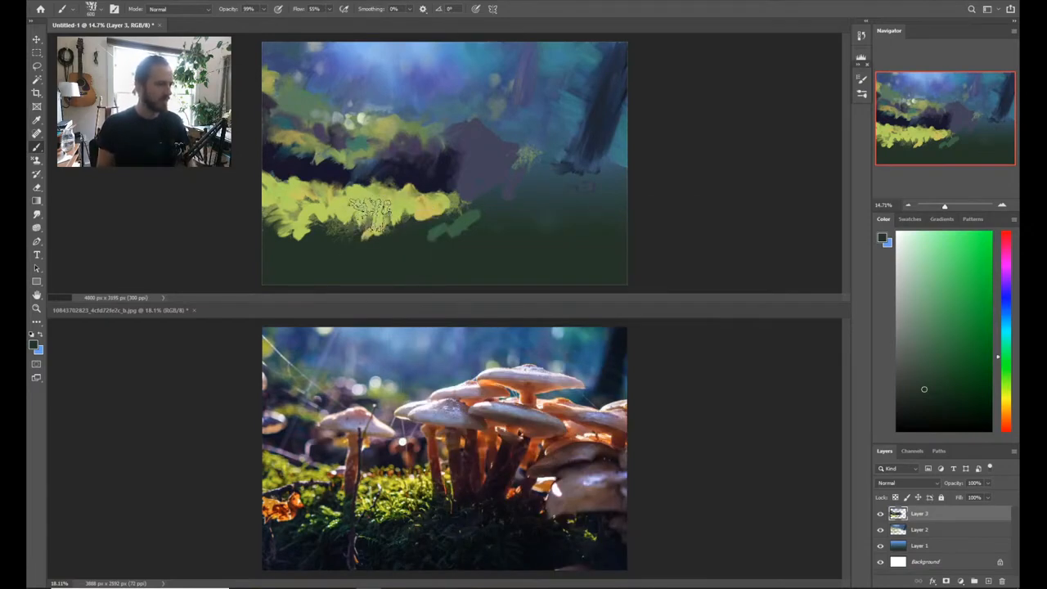
Step: Enlarge the brush to 1000 px and break up the lower edge of the yellow-green foliage with dark green leaf texture
{"action": "left_click", "coordinate": [376, 223]}
{"action": "key", "text": "]"}
{"action": "mouse_move", "coordinate": [423, 232]}
{"action": "left_mouse_down"}
{"action": "mouse_move", "coordinate": [401, 214]}
{"action": "mouse_move", "coordinate": [446, 233]}
{"action": "mouse_move", "coordinate": [458, 223]}
{"action": "mouse_move", "coordinate": [421, 225]}
{"action": "left_mouse_up"}
{"action": "mouse_move", "coordinate": [246, 211]}
{"action": "left_mouse_down"}
{"action": "mouse_move", "coordinate": [315, 255]}
{"action": "mouse_move", "coordinate": [282, 213]}
{"action": "left_mouse_up"}
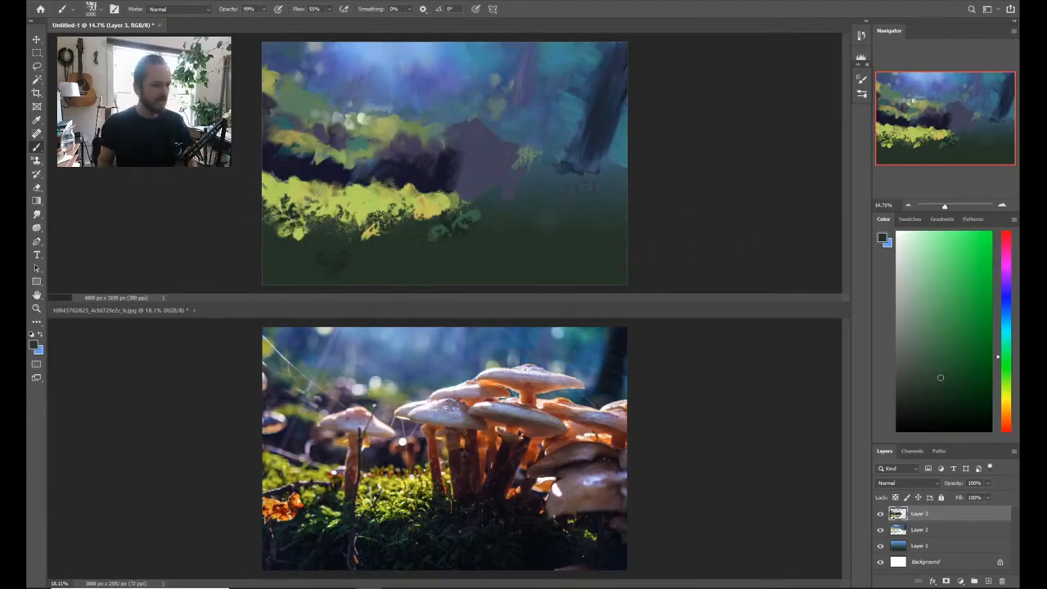
Step: Pick mid-green and deeper teal-green tones and stamp textured foliage across the dark foreground below the bright moss
{"action": "mouse_move", "coordinate": [368, 237]}
{"action": "left_mouse_down"}
{"action": "mouse_move", "coordinate": [327, 245]}
{"action": "mouse_move", "coordinate": [335, 249]}
{"action": "left_mouse_up"}
{"action": "left_click_drag", "start_coordinate": [455, 254], "coordinate": [409, 268]}
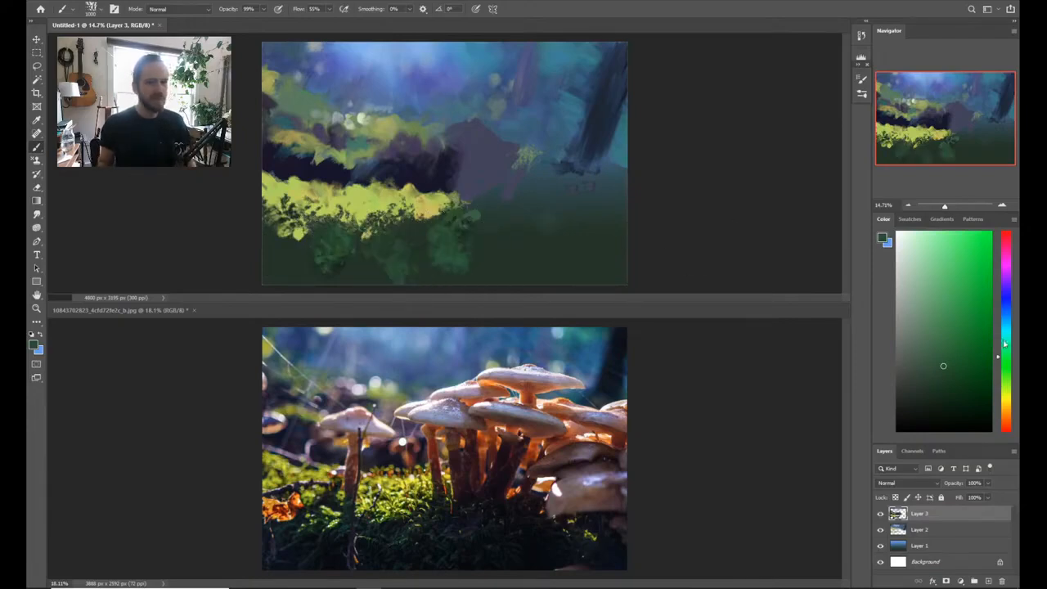
{"action": "mouse_move", "coordinate": [458, 237]}
{"action": "left_mouse_down"}
{"action": "mouse_move", "coordinate": [409, 222]}
{"action": "mouse_move", "coordinate": [444, 221]}
{"action": "left_mouse_up"}
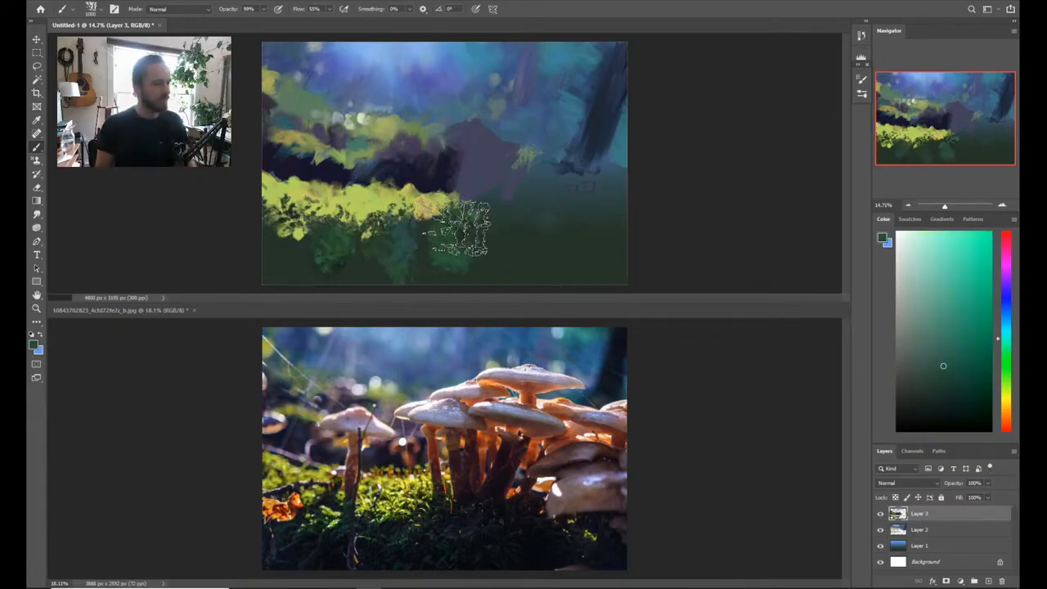
{"action": "left_click", "coordinate": [952, 378]}
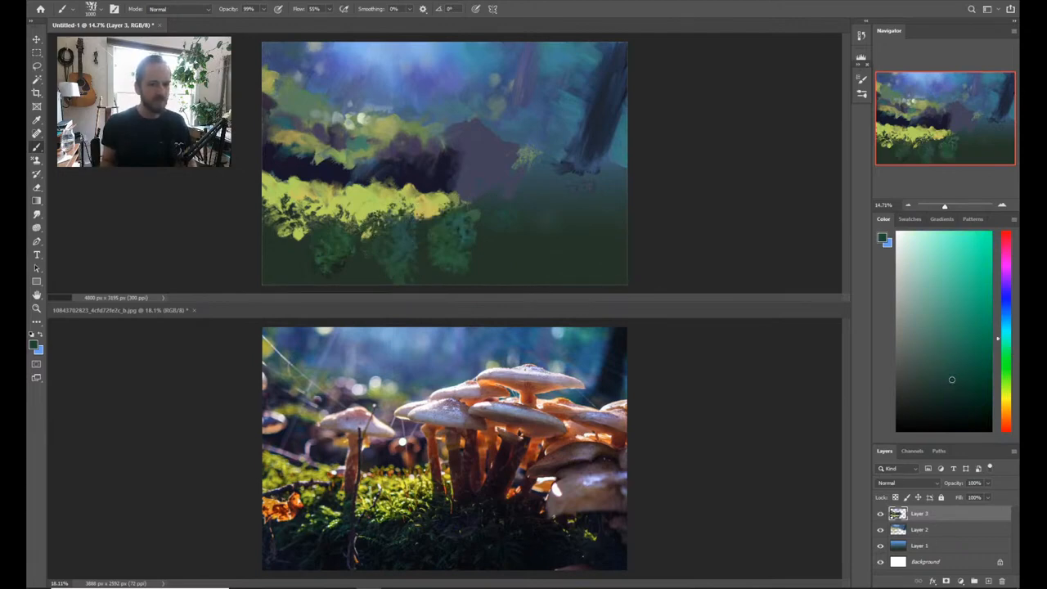
{"action": "mouse_move", "coordinate": [455, 251]}
{"action": "left_mouse_down"}
{"action": "mouse_move", "coordinate": [491, 233]}
{"action": "mouse_move", "coordinate": [549, 233]}
{"action": "mouse_move", "coordinate": [517, 228]}
{"action": "left_mouse_up"}
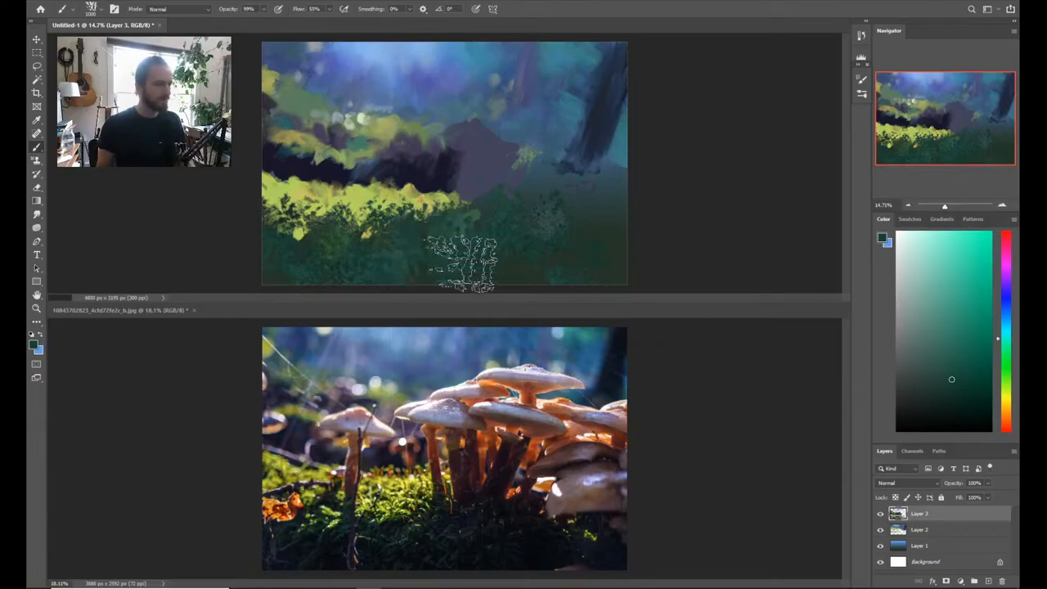
Step: Sample dark green from the foreground and switch to the ESA Rough Comb 3 brush
{"action": "key", "text": "alt"}
{"action": "left_click", "coordinate": [508, 260], "text": "alt"}
{"action": "right_click", "coordinate": [496, 207]}
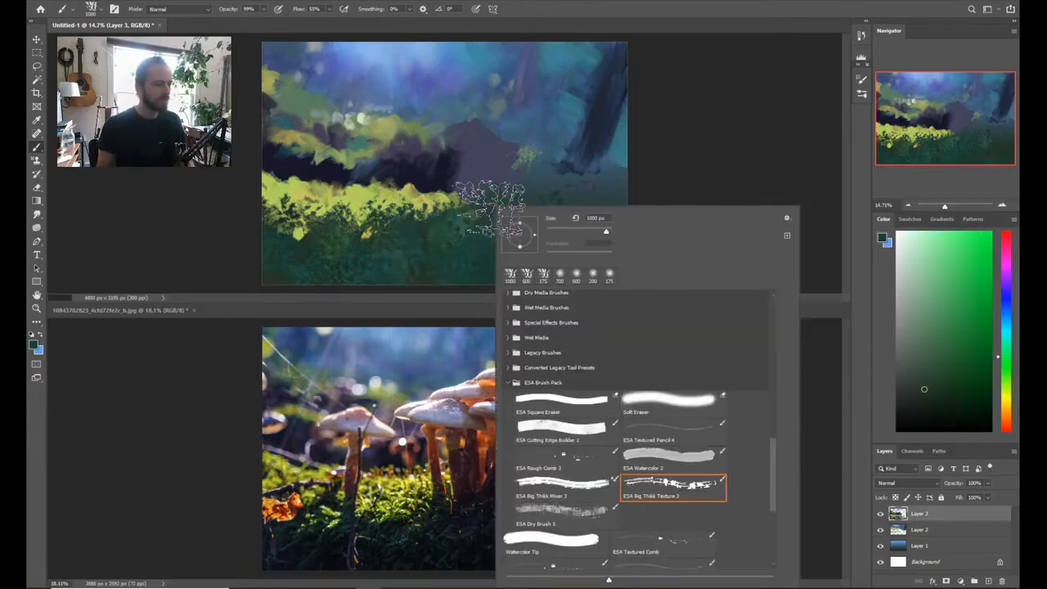
{"action": "double_click", "coordinate": [563, 429]}
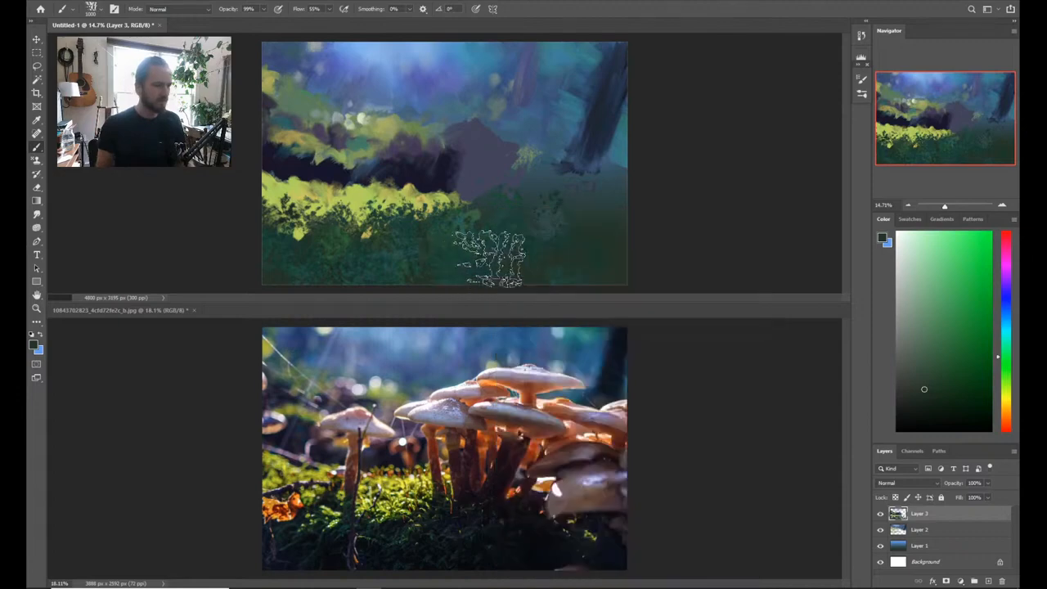
{"action": "right_click", "coordinate": [527, 224]}
{"action": "left_click", "coordinate": [593, 482]}
{"action": "left_click", "coordinate": [586, 465]}
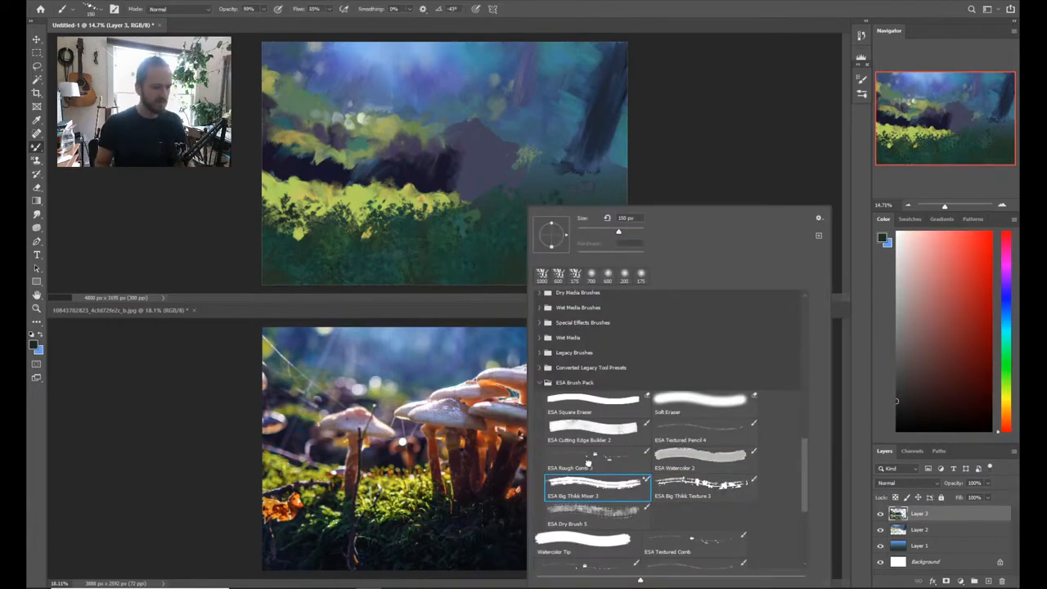
{"action": "left_click", "coordinate": [454, 253]}
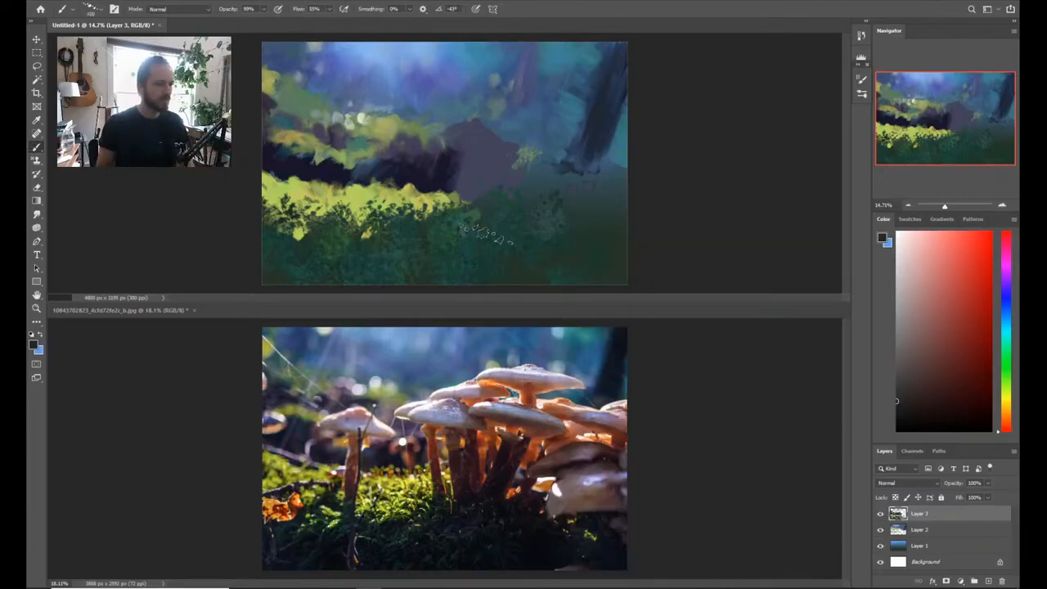
Step: Choose a near-black colour and brush rough dark strokes into the ground below and beside the purple mushroom mass
{"action": "left_click", "coordinate": [903, 415]}
{"action": "left_click", "coordinate": [913, 407]}
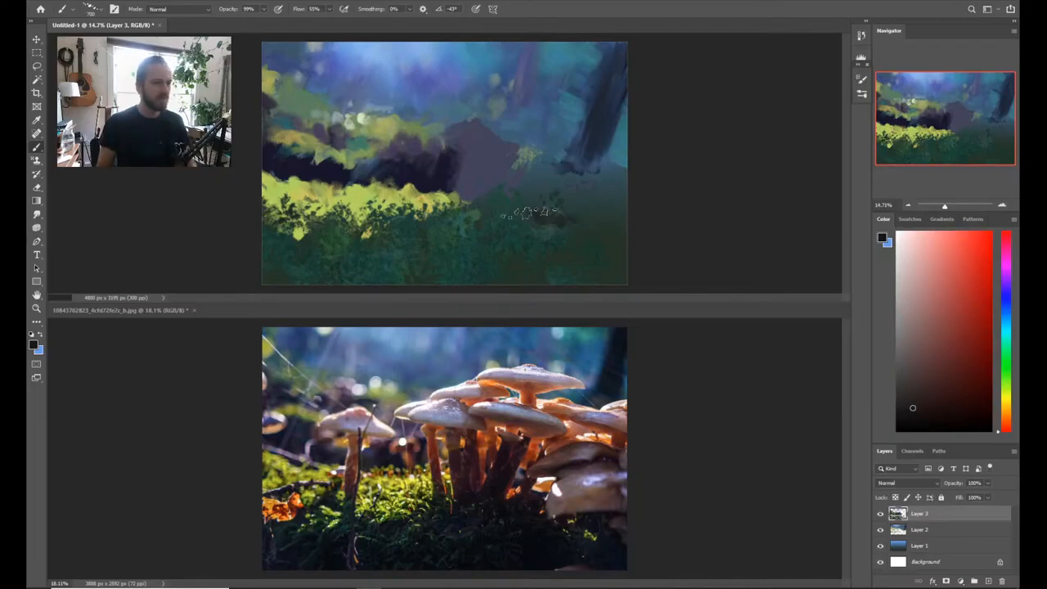
{"action": "mouse_move", "coordinate": [528, 201]}
{"action": "left_mouse_down"}
{"action": "mouse_move", "coordinate": [548, 196]}
{"action": "mouse_move", "coordinate": [577, 217]}
{"action": "left_mouse_up"}
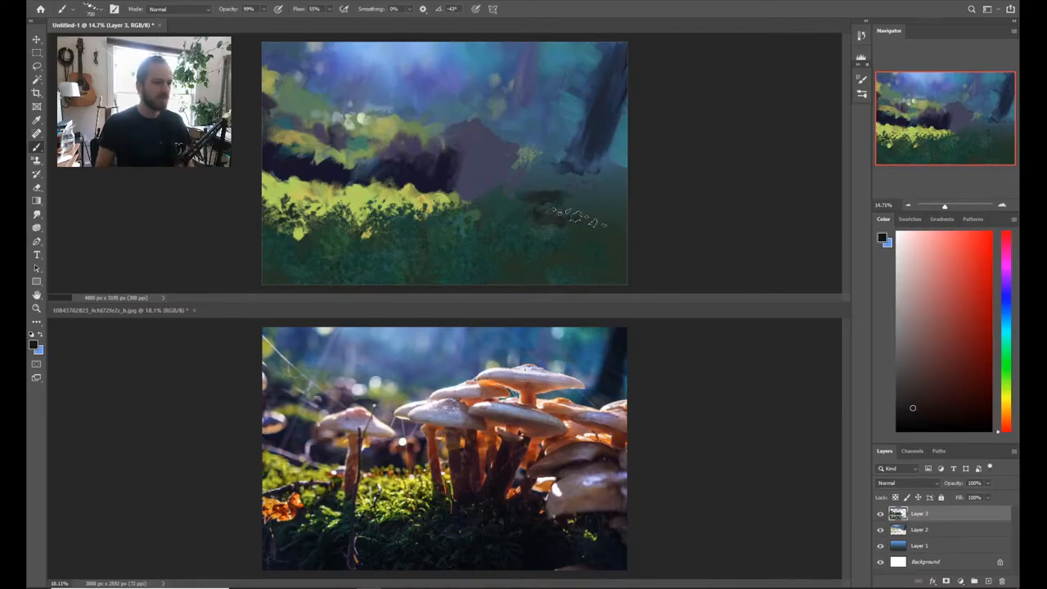
{"action": "left_click", "coordinate": [520, 246]}
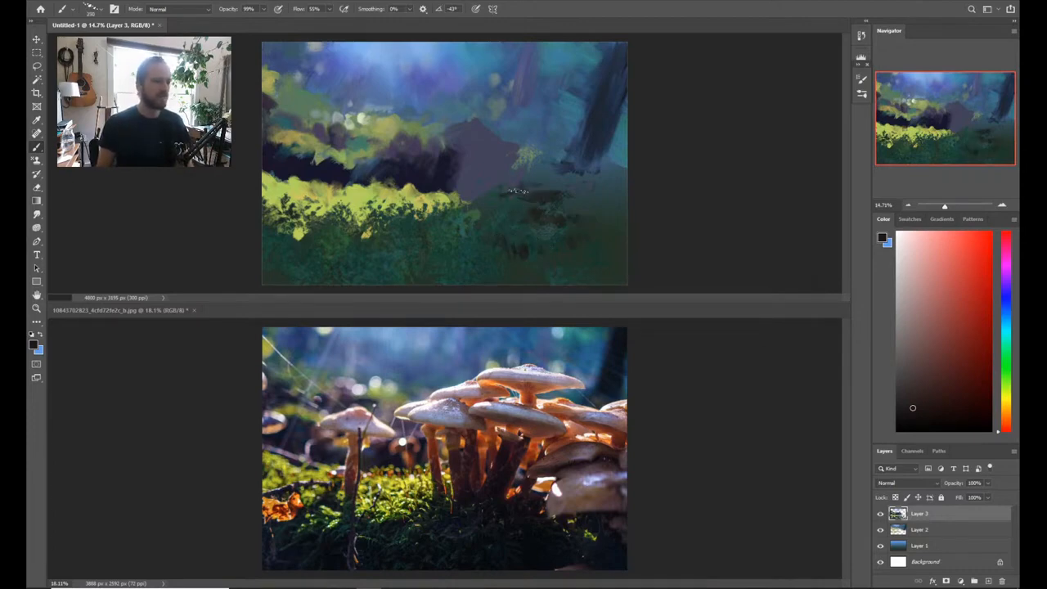
{"action": "left_click_drag", "start_coordinate": [548, 210], "coordinate": [584, 209]}
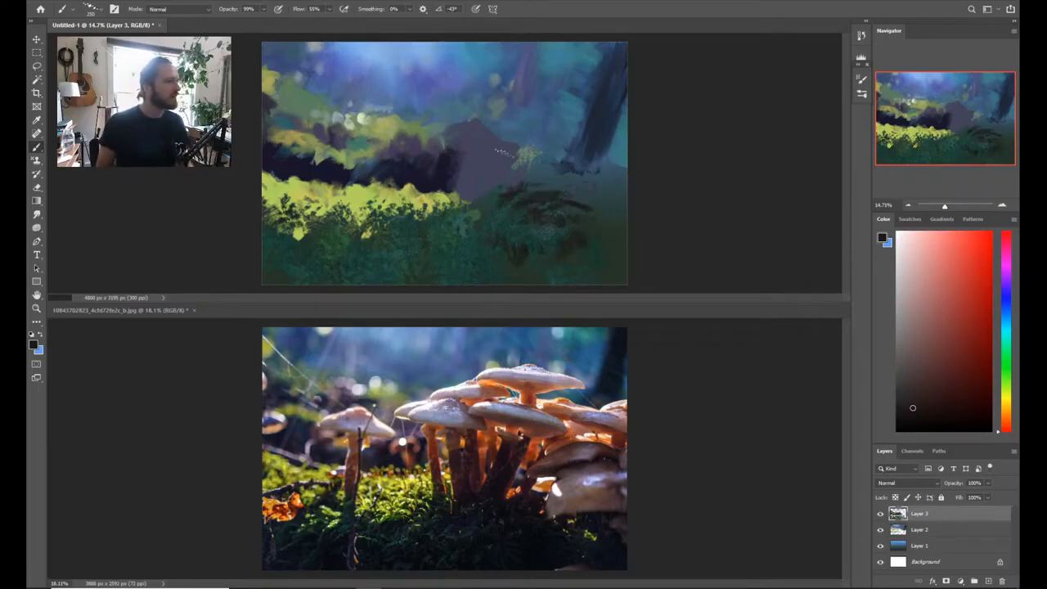
Step: Resize the painting to 2500 px wide, keeping the proportions linked, 300 pixels/inch and automatic resampling
{"action": "key", "text": "z"}
{"action": "mouse_move", "coordinate": [517, 198]}
{"action": "left_mouse_down"}
{"action": "mouse_move", "coordinate": [666, 156]}
{"action": "mouse_move", "coordinate": [525, 209]}
{"action": "left_mouse_up"}
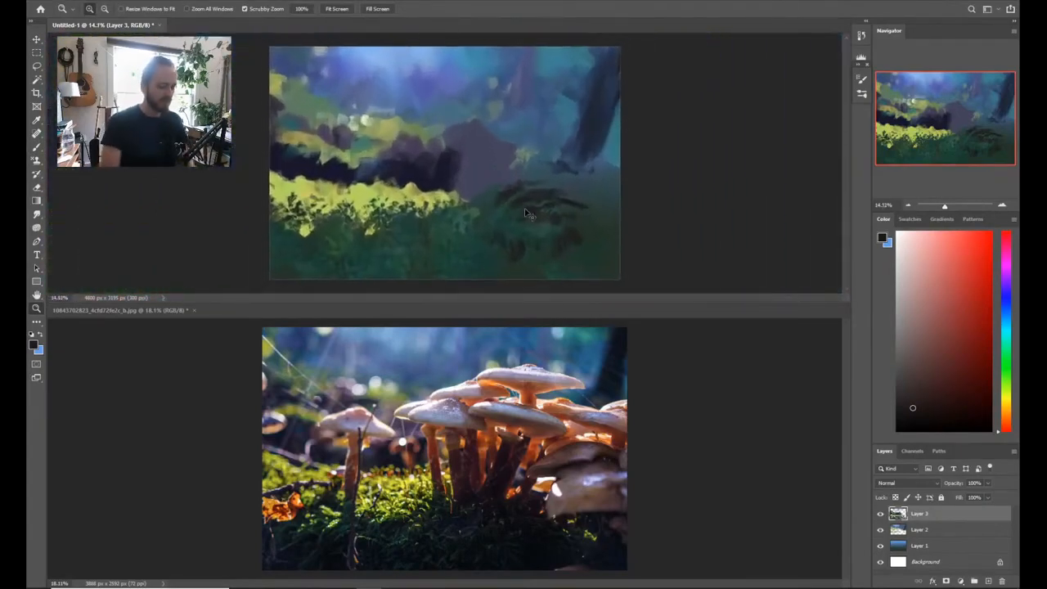
{"action": "key", "text": "ctrl+alt+i"}
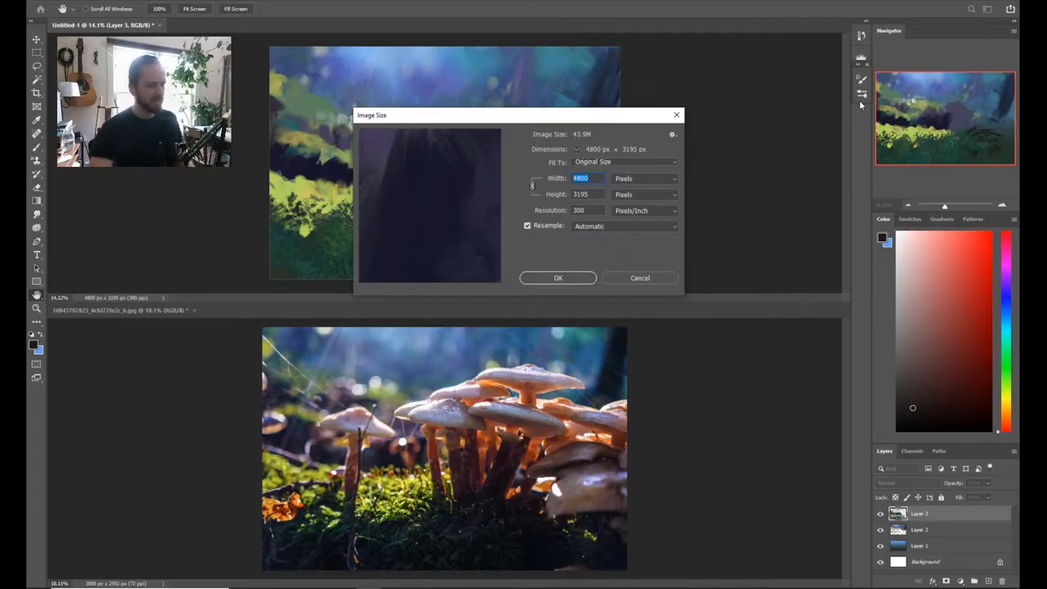
{"action": "type", "text": "3000"}
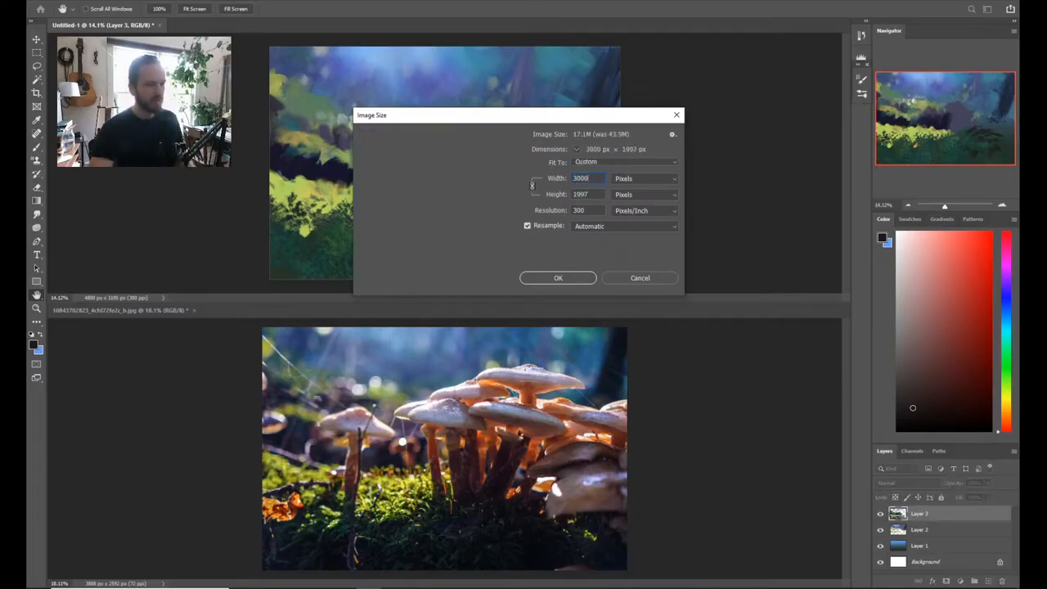
{"action": "key", "text": "BackSpace"}
{"action": "key", "text": "BackSpace"}
{"action": "key", "text": "BackSpace"}
{"action": "key", "text": "BackSpace"}
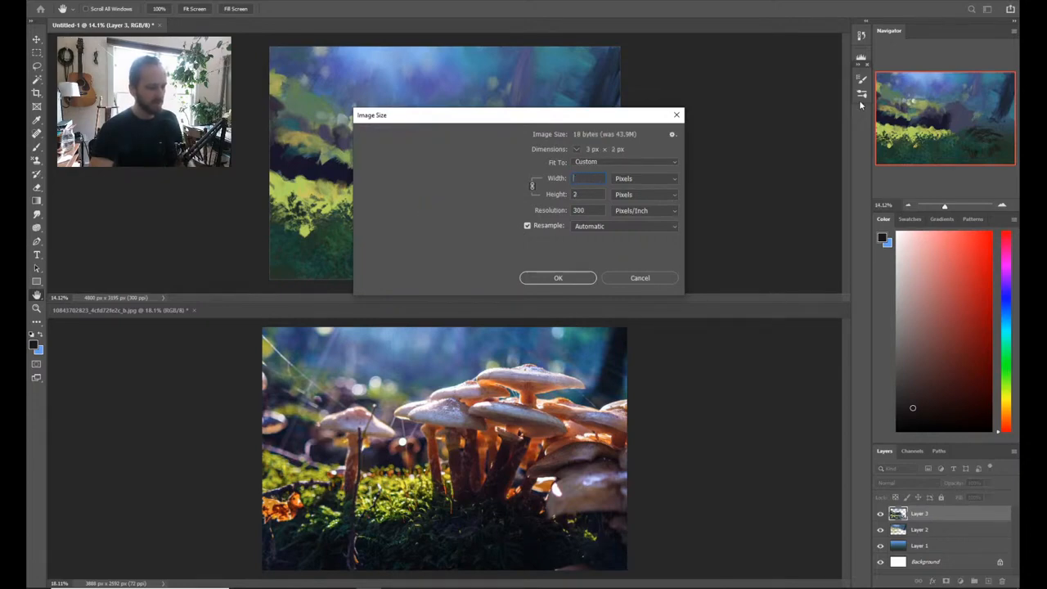
{"action": "type", "text": "2500"}
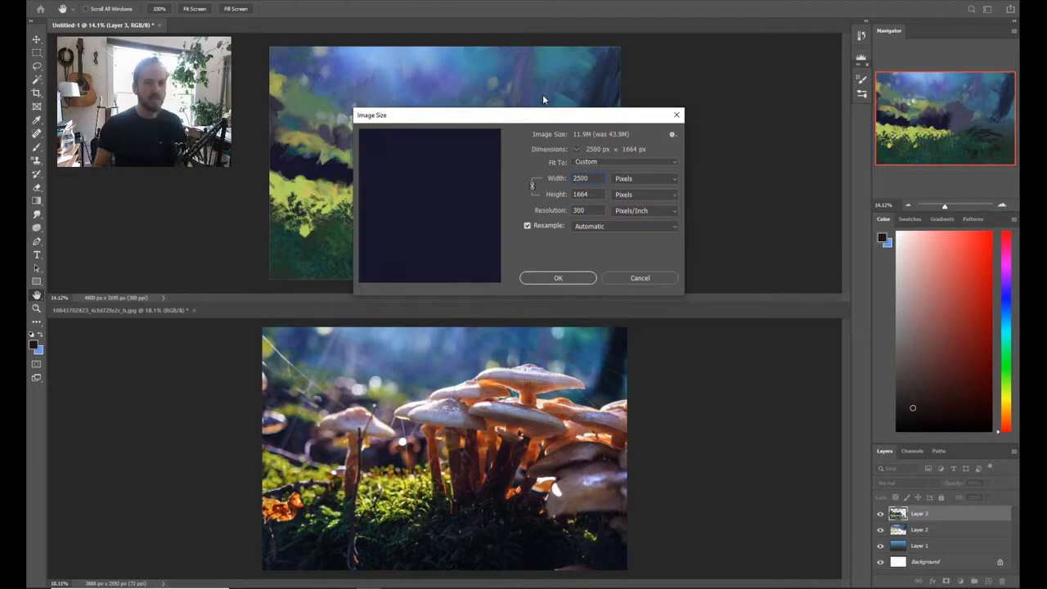
{"action": "key", "text": "Return"}
Step: Examine the resized painting's brushwork up close around the dark foreground plants, and check the whole composition
{"action": "key", "text": "z"}
{"action": "left_click", "coordinate": [527, 150]}
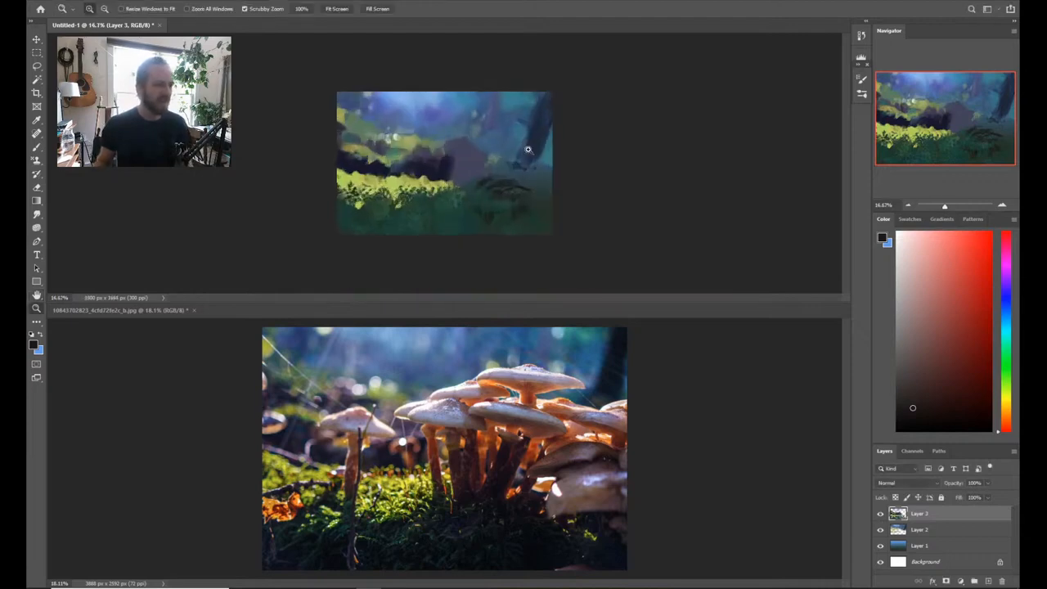
{"action": "left_click_drag", "start_coordinate": [495, 182], "coordinate": [473, 179]}
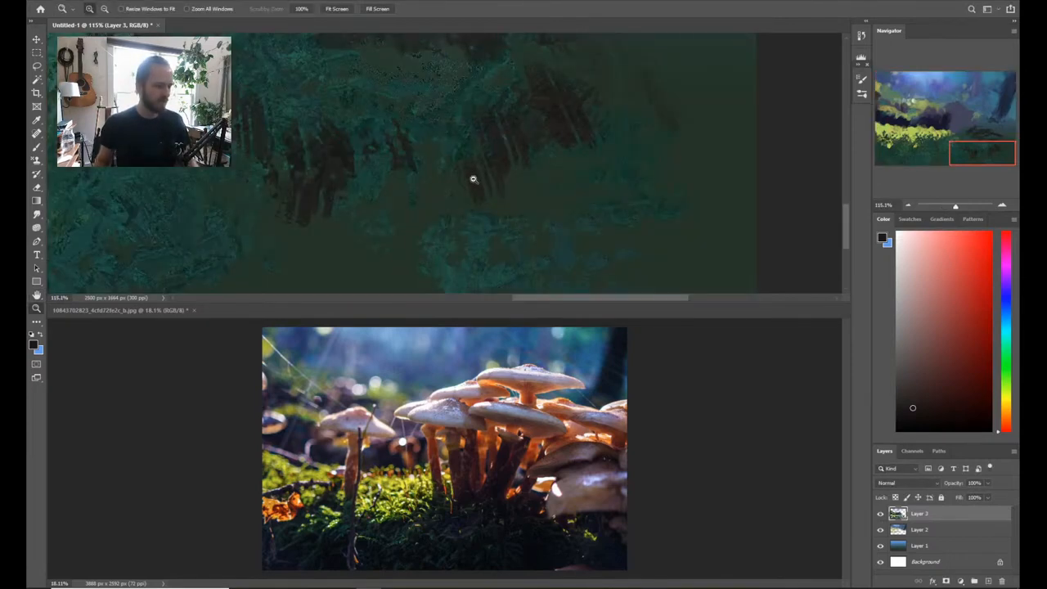
{"action": "left_click", "coordinate": [473, 179], "text": "alt"}
{"action": "left_click", "coordinate": [470, 177], "text": "alt"}
{"action": "left_click", "coordinate": [467, 175], "text": "alt"}
{"action": "left_click_drag", "start_coordinate": [413, 150], "coordinate": [574, 231]}
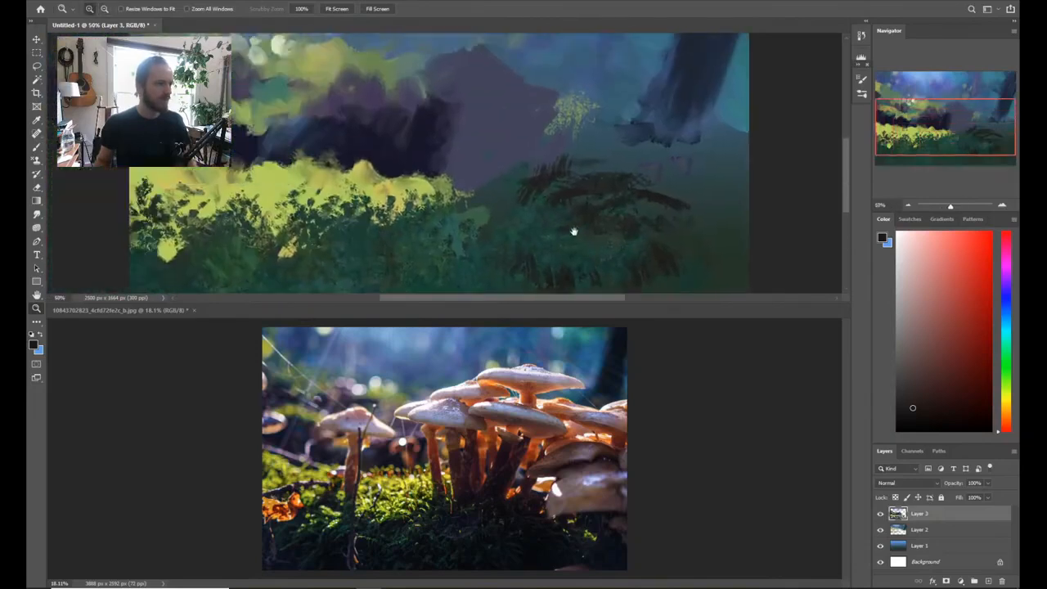
{"action": "left_click", "coordinate": [479, 159], "text": "alt"}
{"action": "left_click", "coordinate": [474, 165], "text": "alt"}
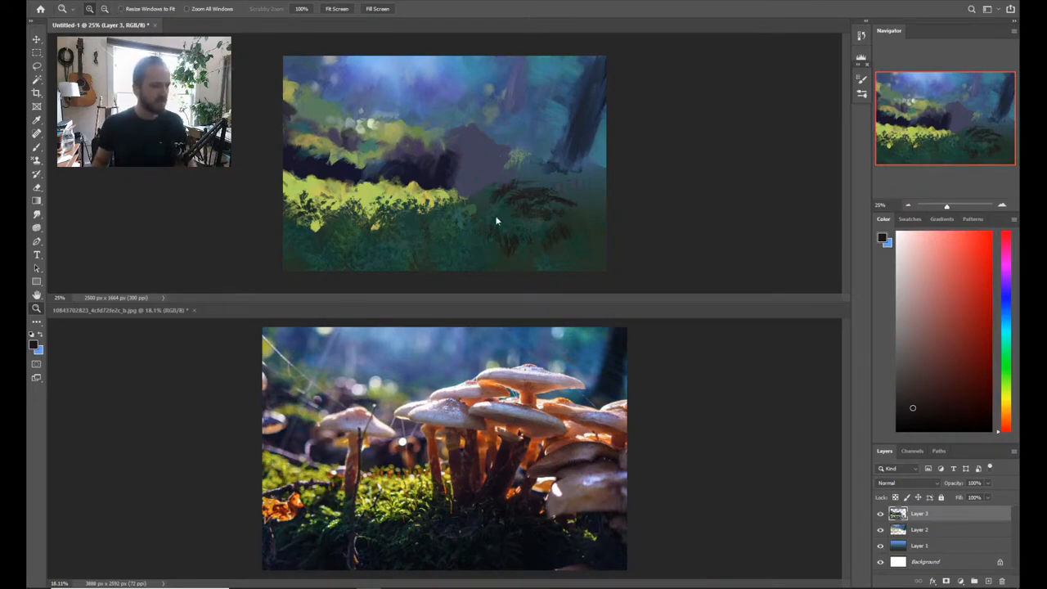
Step: Save the painting as a layered Photoshop file named "Live Stream Study 15" in the Studies folder
{"action": "key", "text": "ctrl+s"}
{"action": "scroll", "coordinate": [264, 252], "scroll_direction": "up", "scroll_amount": 3}
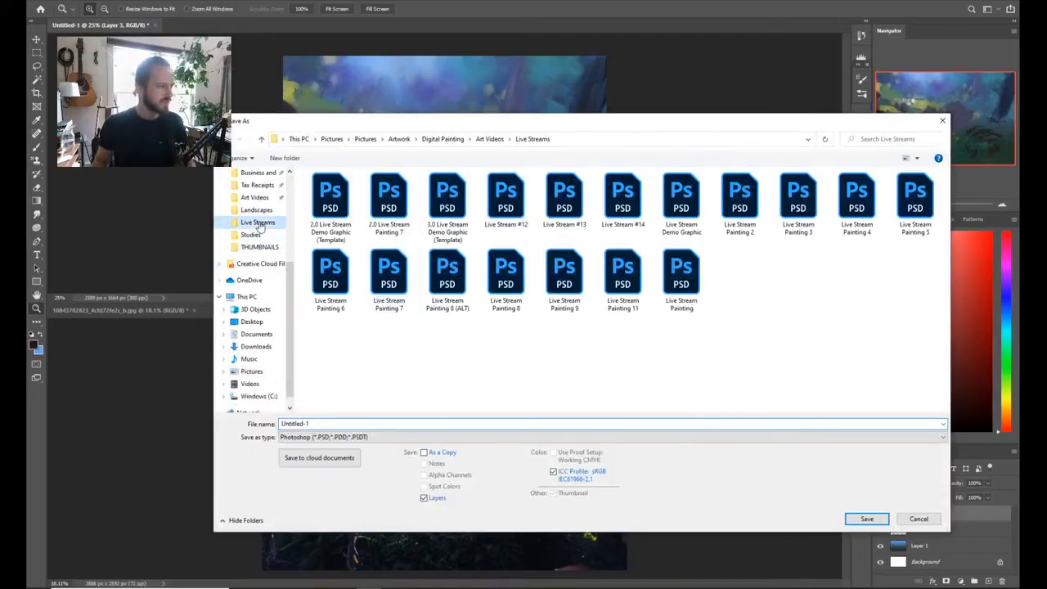
{"action": "left_click", "coordinate": [251, 309]}
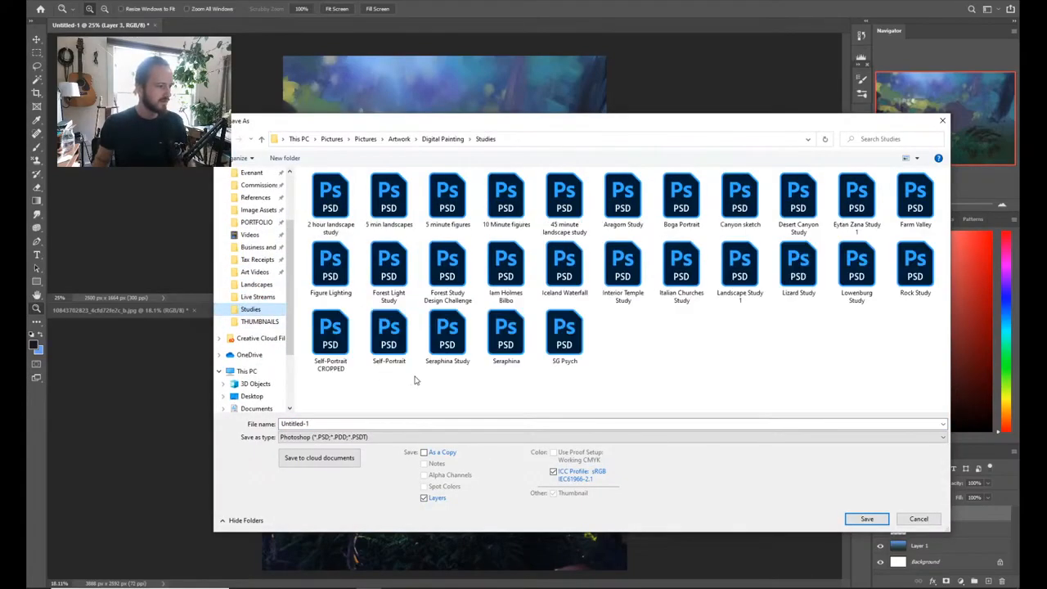
{"action": "left_click", "coordinate": [382, 423]}
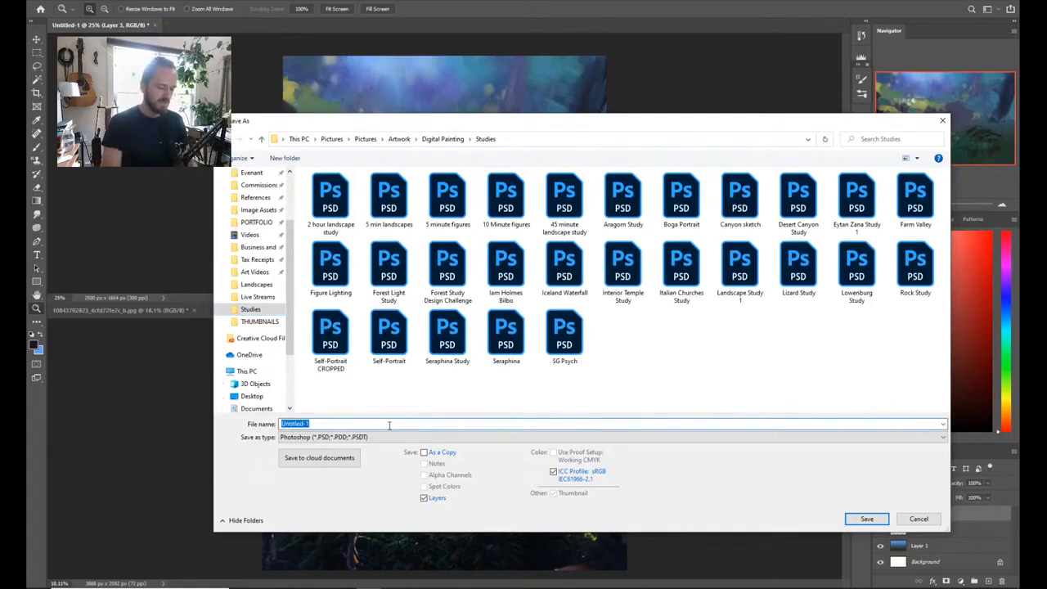
{"action": "type", "text": "Live Stream Study 15"}
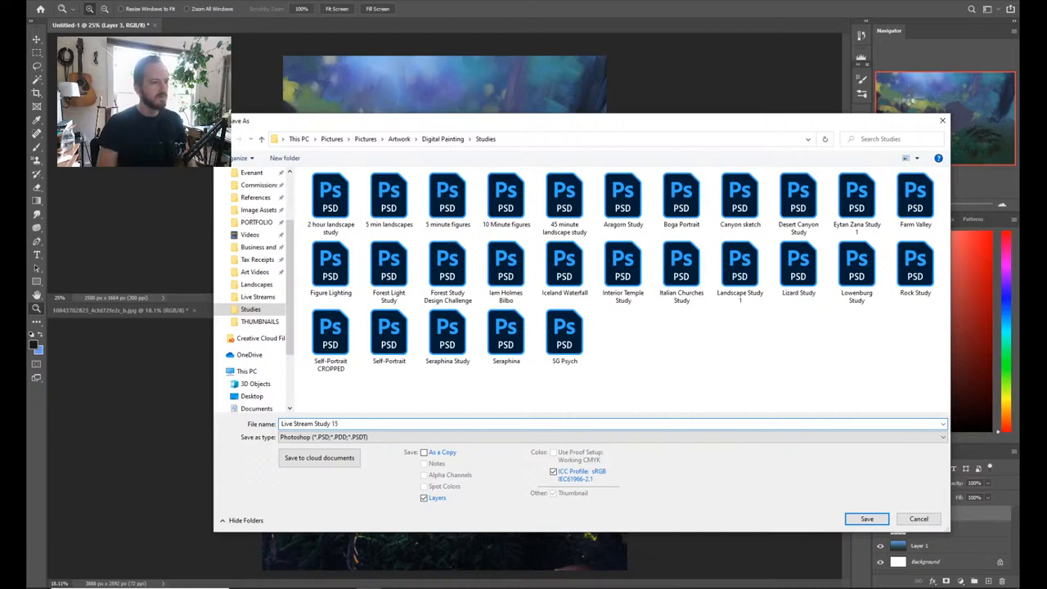
{"action": "key", "text": "Return"}
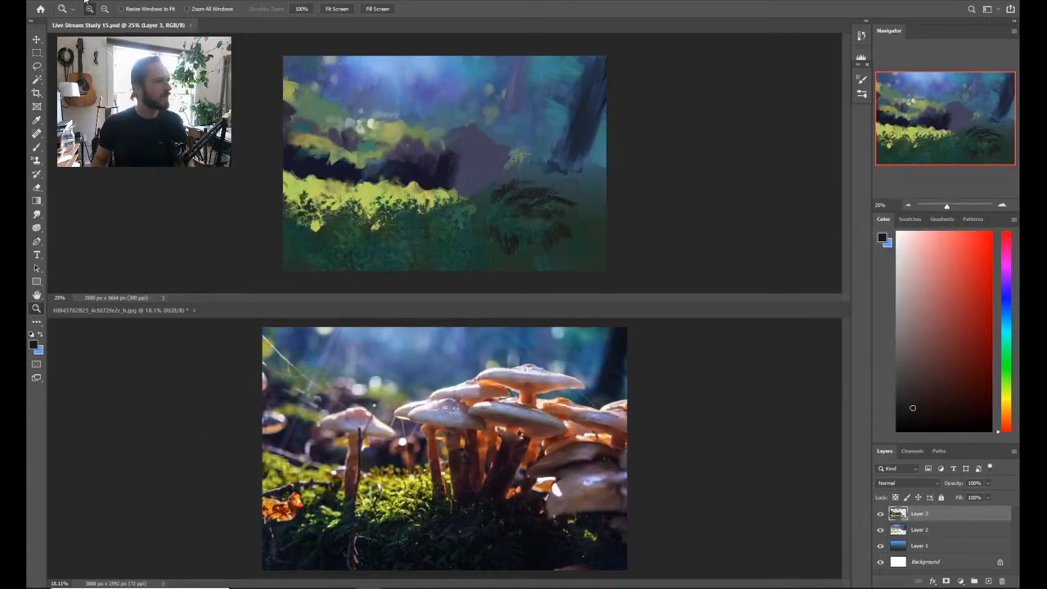
Step: Close the saved painting and reopen Live Stream Study 15.psd from the recently opened files
{"action": "left_click", "coordinate": [86, 3]}
{"action": "left_click", "coordinate": [190, 25]}
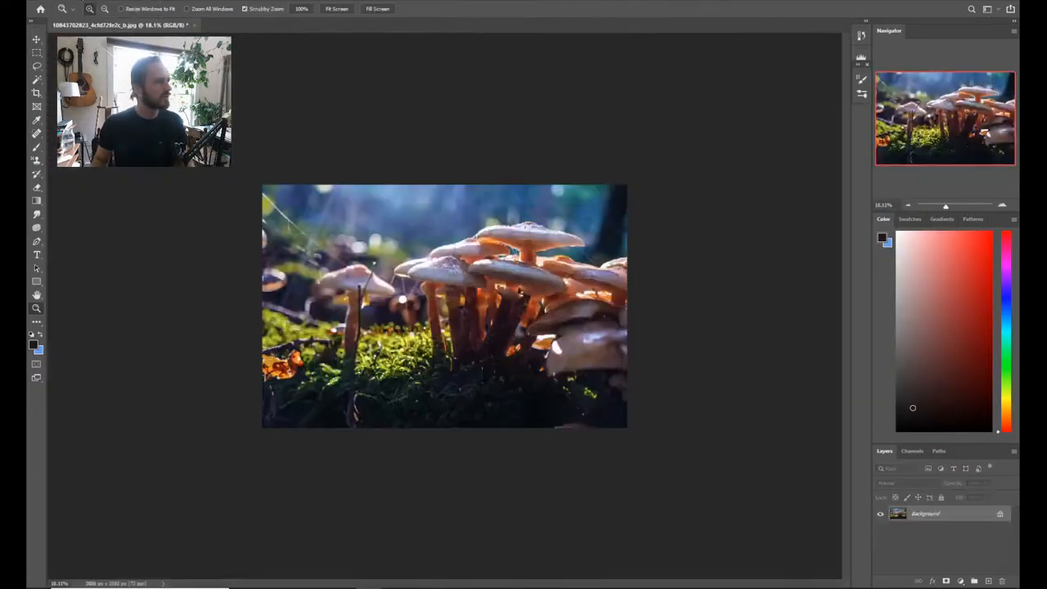
{"action": "left_click", "coordinate": [54, 2]}
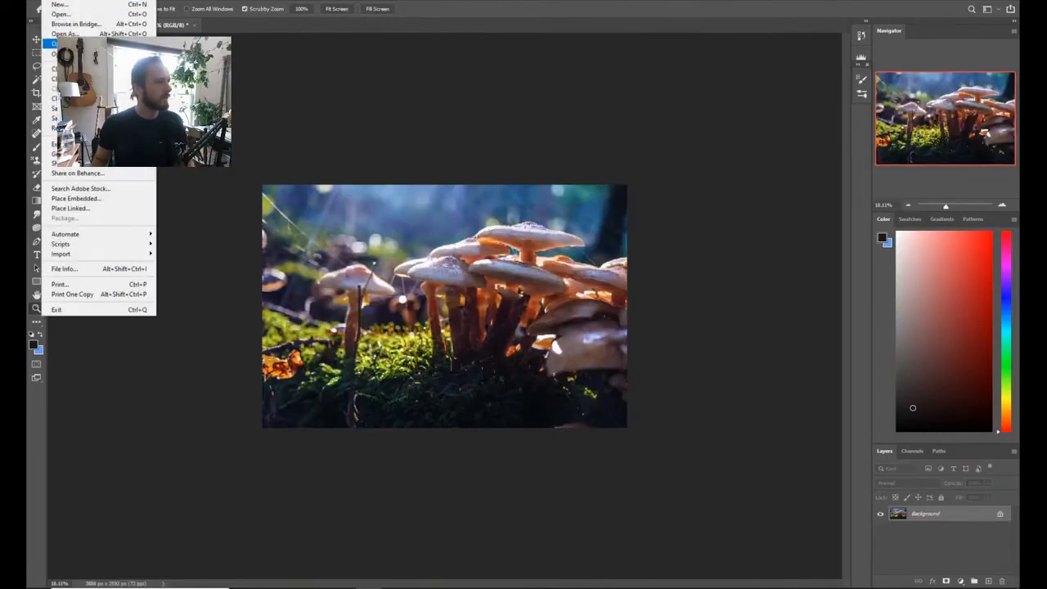
{"action": "mouse_move", "coordinate": [64, 53]}
{"action": "left_click", "coordinate": [254, 53]}
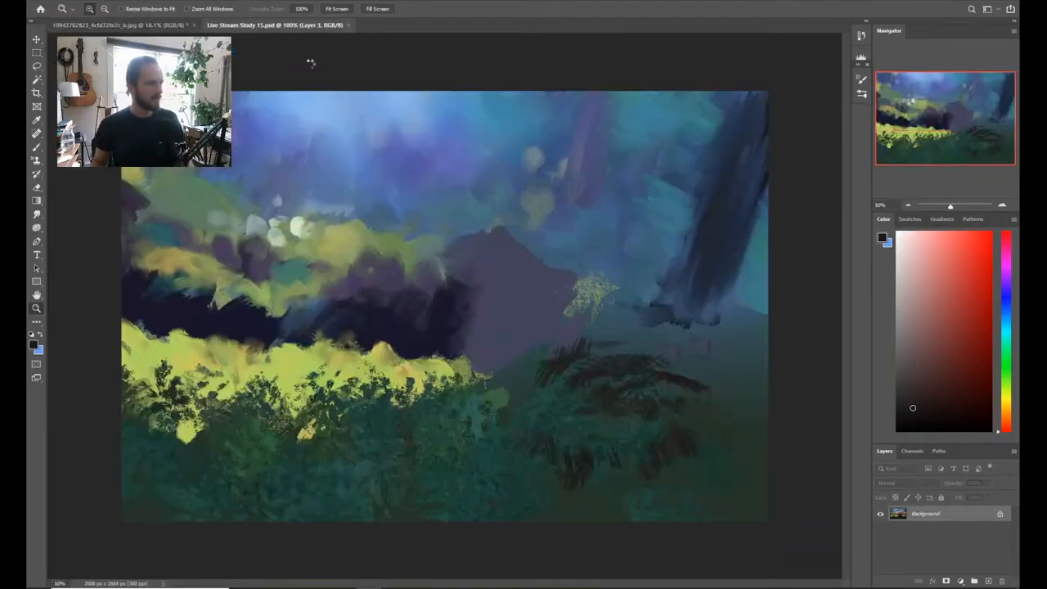
{"action": "left_click_drag", "start_coordinate": [364, 215], "coordinate": [646, 441]}
{"action": "left_click_drag", "start_coordinate": [423, 285], "coordinate": [351, 36]}
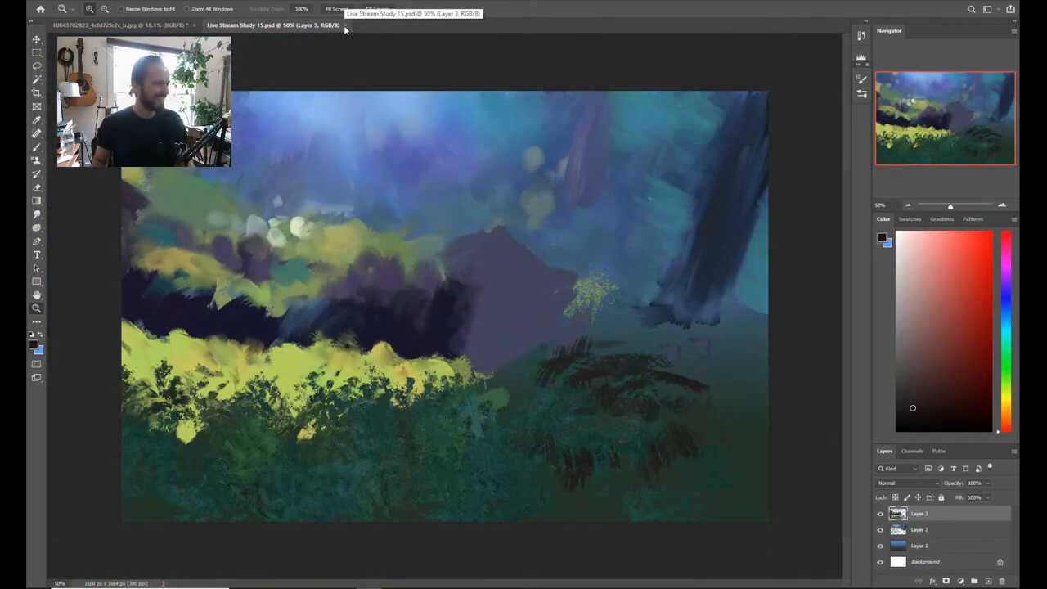
Step: Close the painting and the mushroom reference photo, discarding the photo's unsaved changes
{"action": "left_click", "coordinate": [345, 26]}
{"action": "left_click_drag", "start_coordinate": [407, 292], "coordinate": [460, 315]}
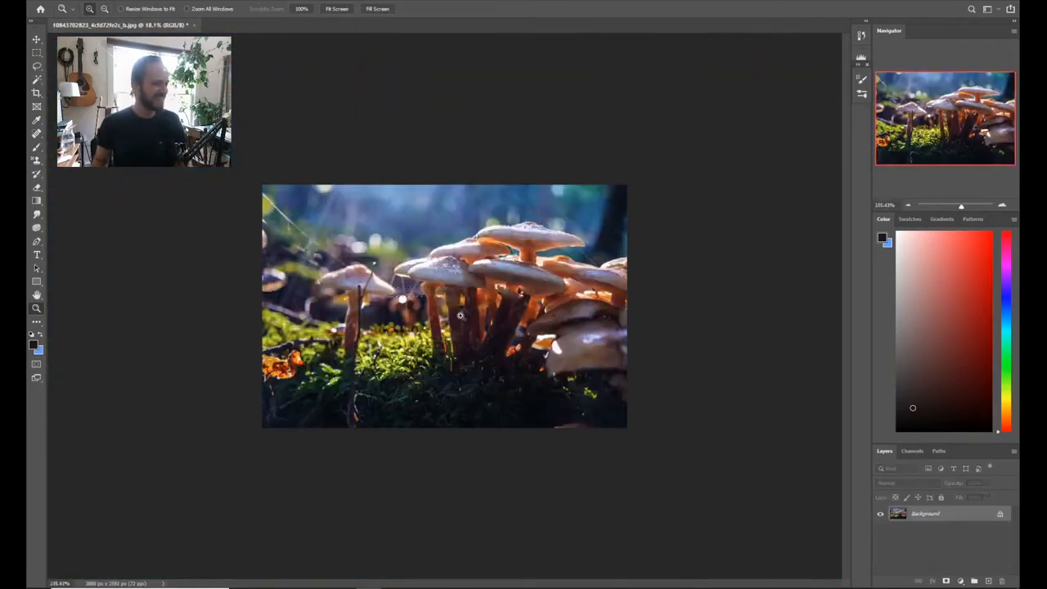
{"action": "left_click", "coordinate": [434, 274], "text": "alt"}
{"action": "left_click", "coordinate": [434, 274], "text": "alt"}
{"action": "left_click", "coordinate": [434, 273], "text": "alt"}
{"action": "left_click", "coordinate": [434, 251], "text": "alt"}
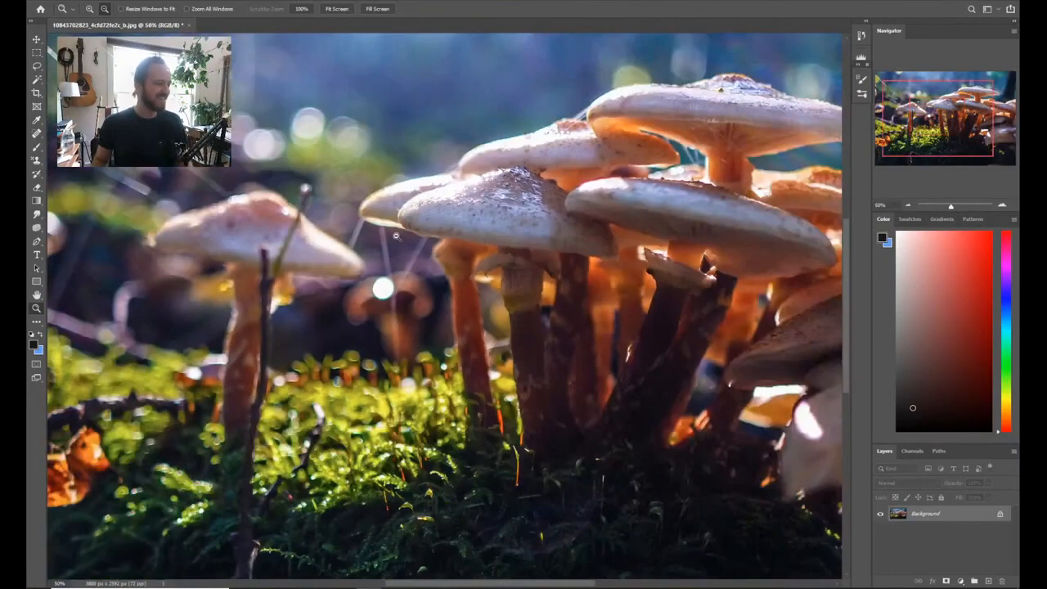
{"action": "left_click", "coordinate": [395, 223], "text": "alt"}
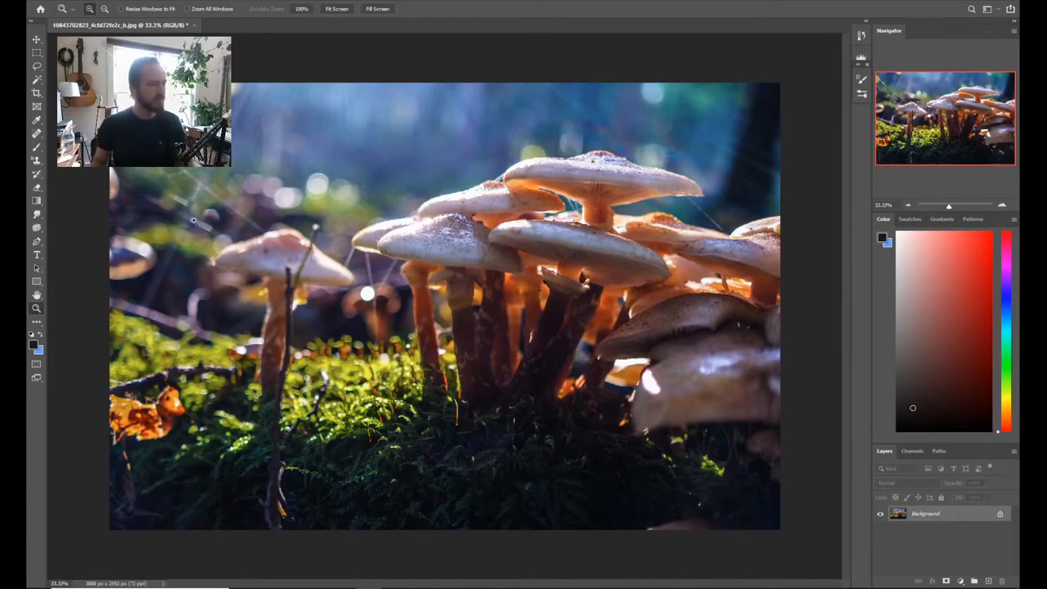
{"action": "left_click", "coordinate": [190, 25]}
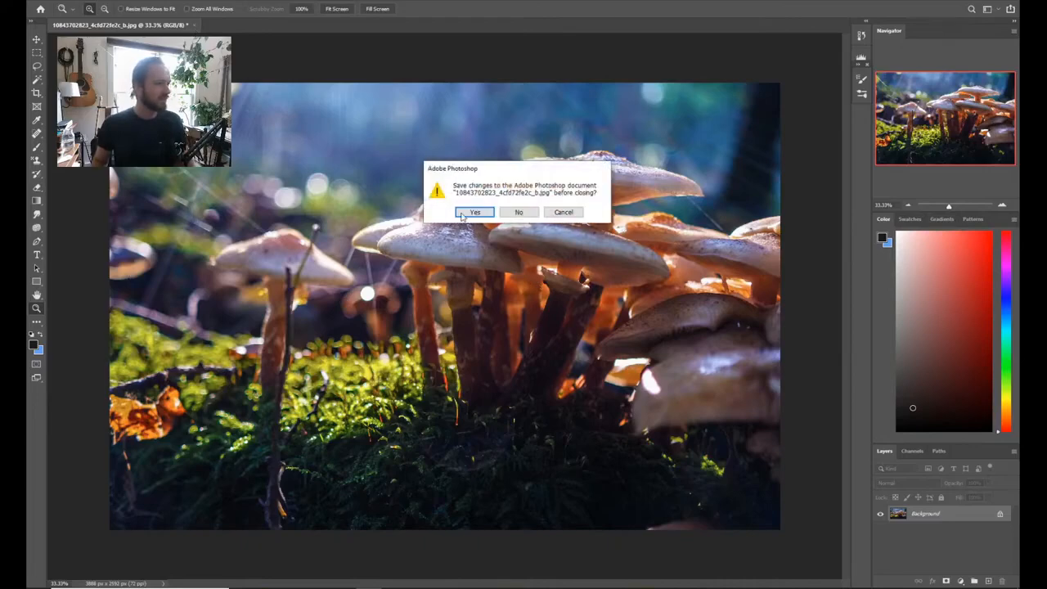
{"action": "left_click", "coordinate": [519, 212]}
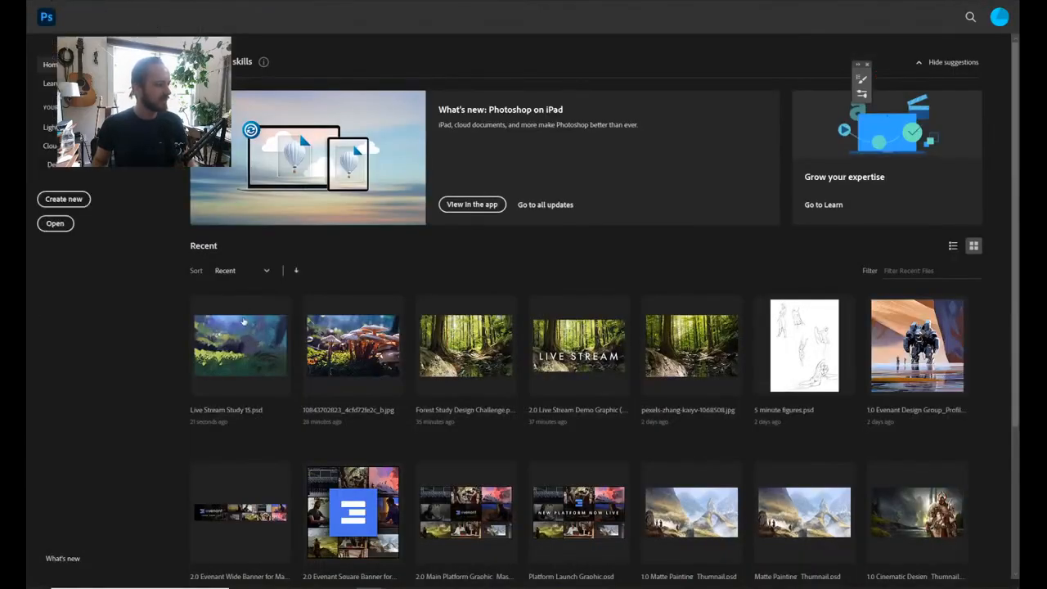
Step: Open Live Stream Study 15.psd from the home screen's recent files and close it again
{"action": "left_click", "coordinate": [245, 339]}
{"action": "left_click_drag", "start_coordinate": [380, 243], "coordinate": [581, 370]}
{"action": "left_click", "coordinate": [193, 24]}
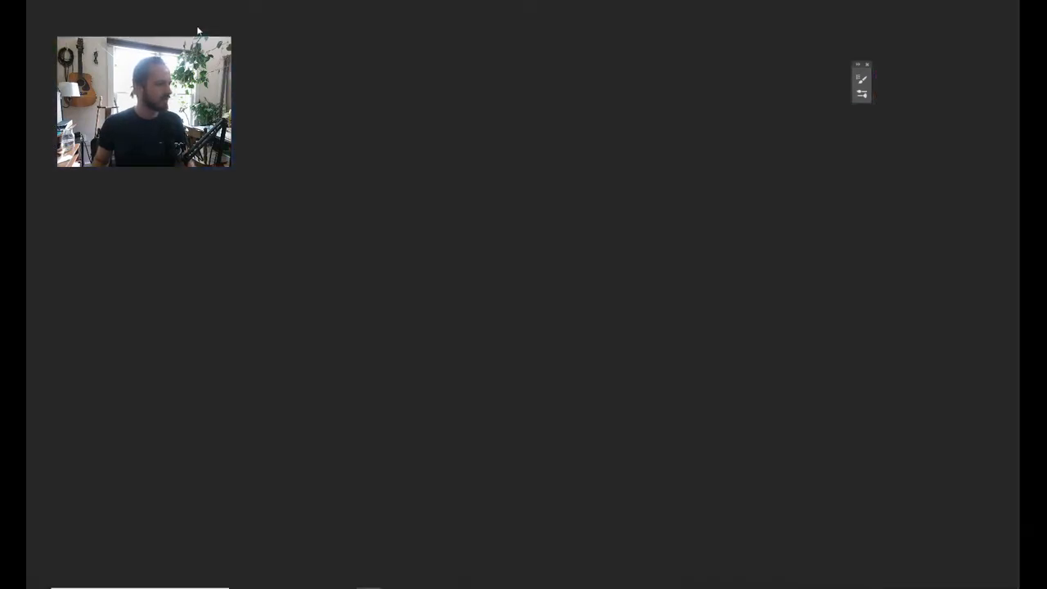
Step: Browse to the Studies folder and open the Live Stream Study 15 Photoshop file from there
{"action": "left_click", "coordinate": [53, 2]}
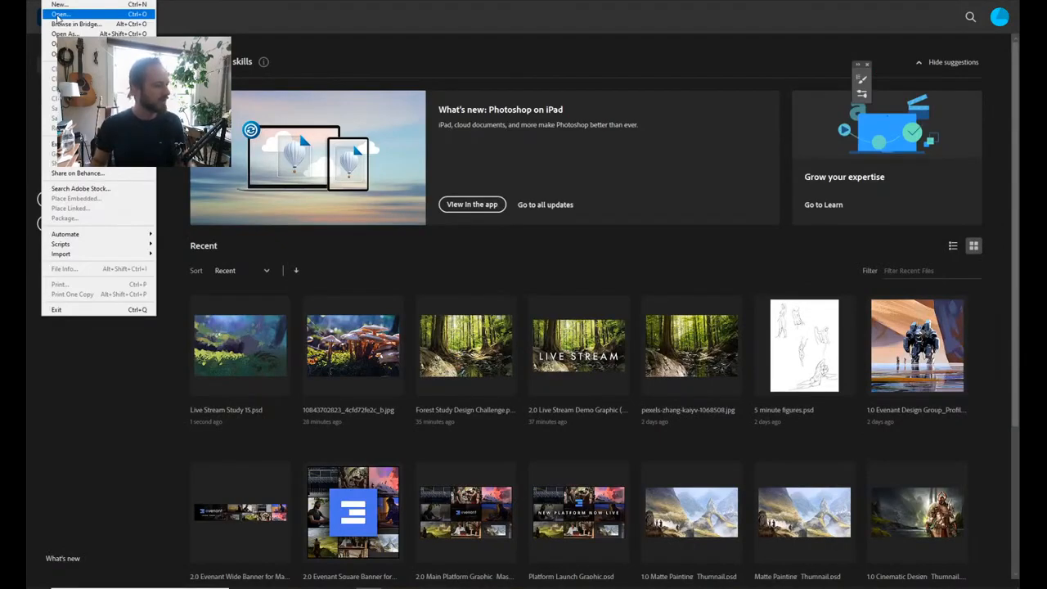
{"action": "left_click", "coordinate": [57, 15]}
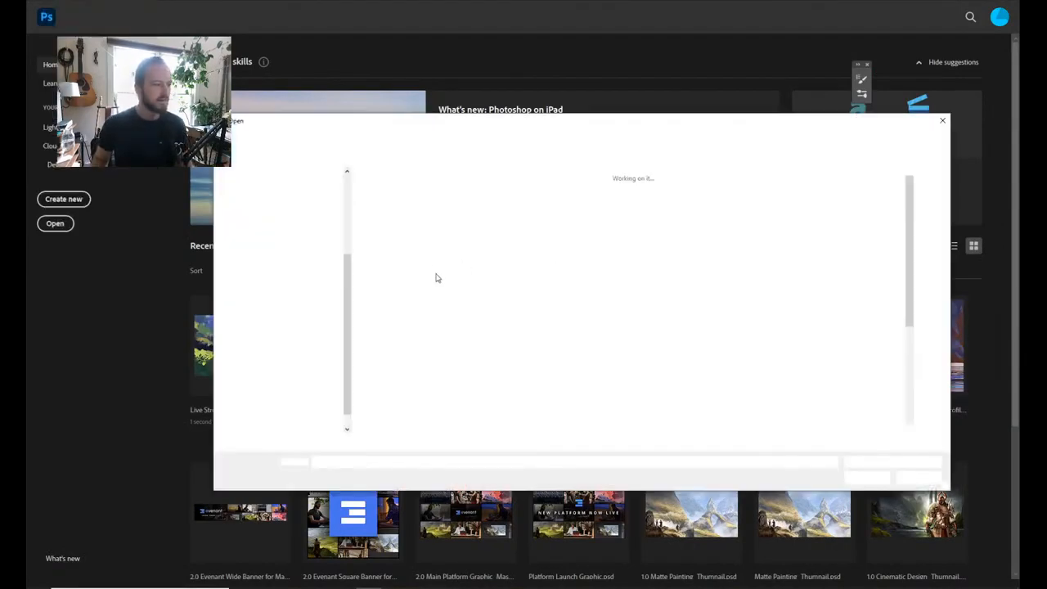
{"action": "scroll", "coordinate": [529, 316], "scroll_direction": "down", "scroll_amount": 2}
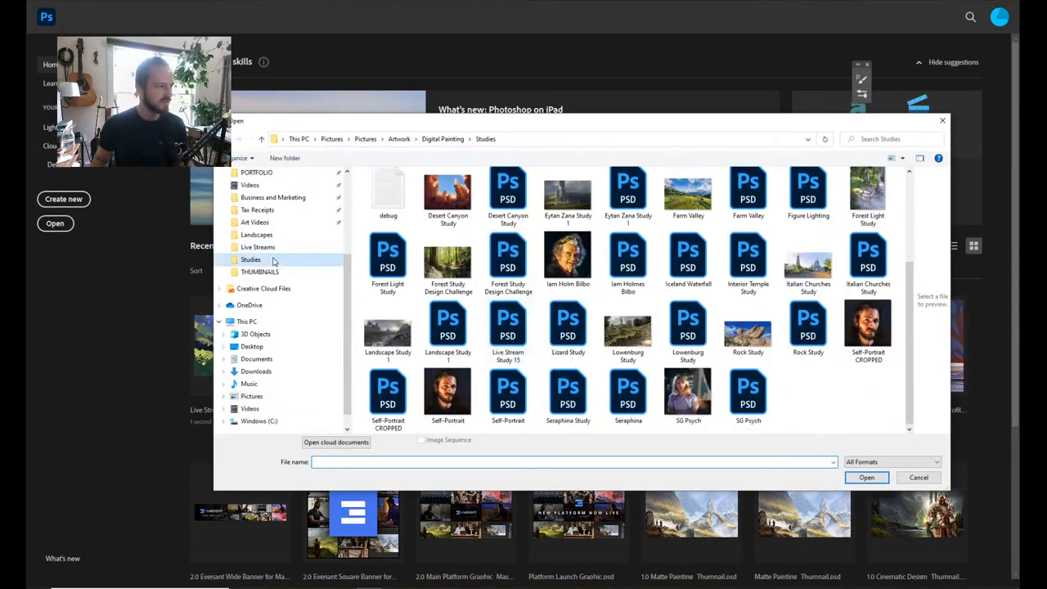
{"action": "scroll", "coordinate": [577, 313], "scroll_direction": "up", "scroll_amount": 2}
{"action": "scroll", "coordinate": [592, 320], "scroll_direction": "down", "scroll_amount": 2}
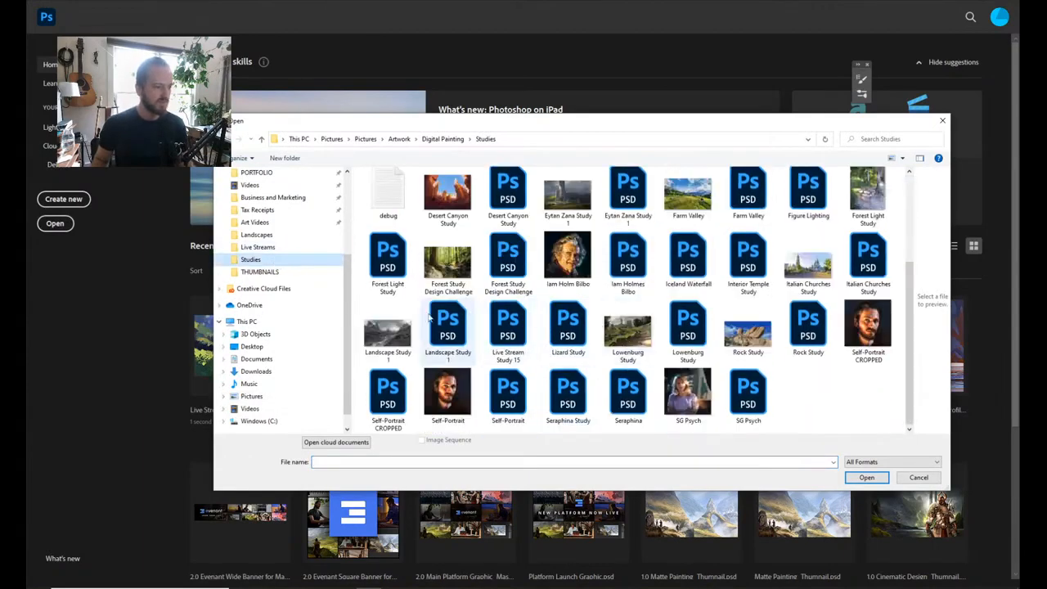
{"action": "scroll", "coordinate": [428, 328], "scroll_direction": "up", "scroll_amount": 1}
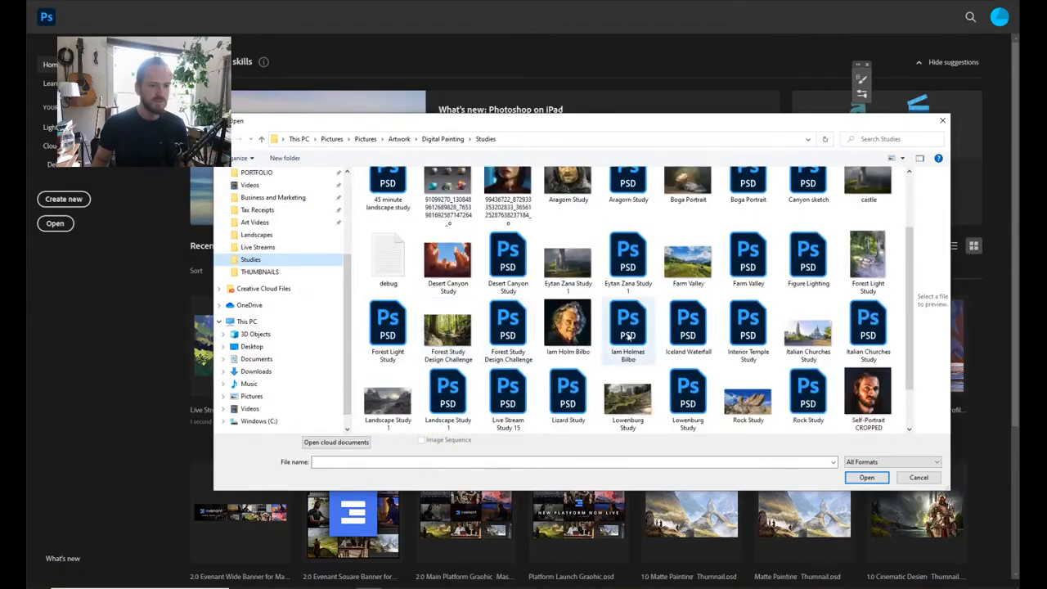
{"action": "scroll", "coordinate": [622, 335], "scroll_direction": "up", "scroll_amount": 1}
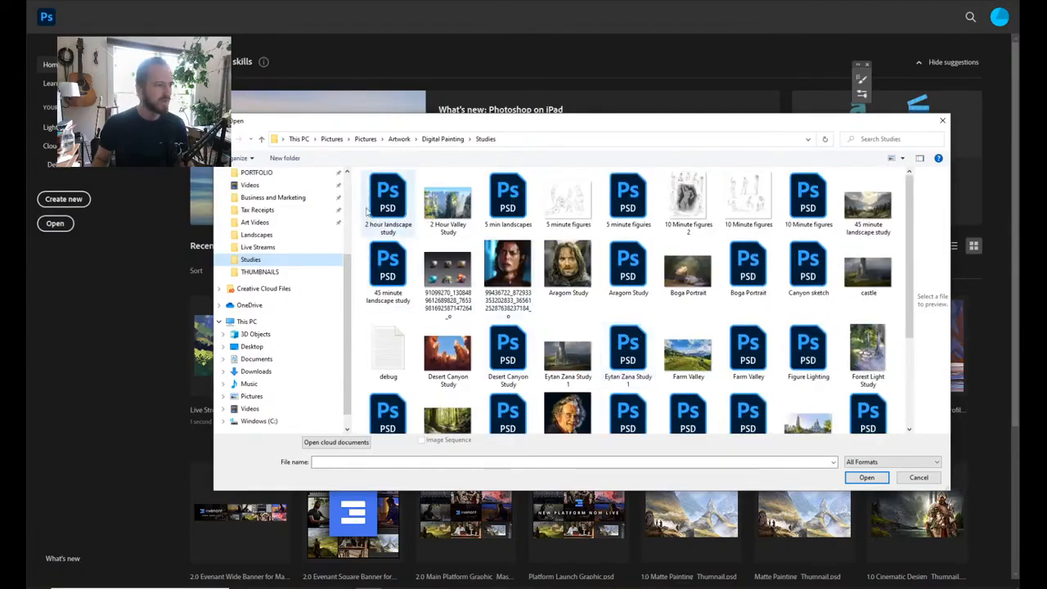
{"action": "scroll", "coordinate": [572, 266], "scroll_direction": "down", "scroll_amount": 3}
{"action": "double_click", "coordinate": [507, 325]}
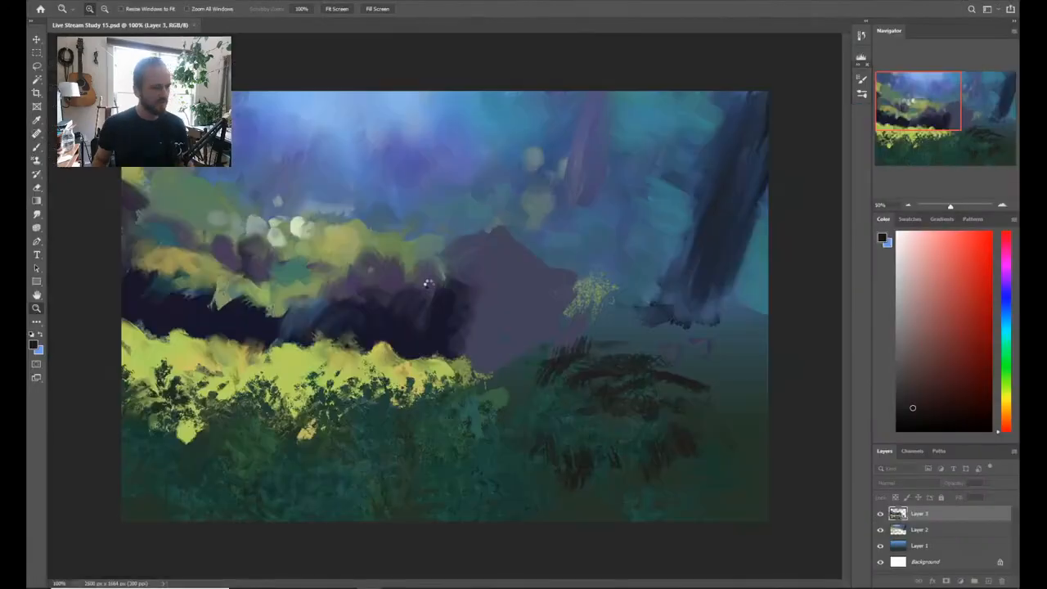
{"action": "left_click_drag", "start_coordinate": [431, 284], "coordinate": [495, 318]}
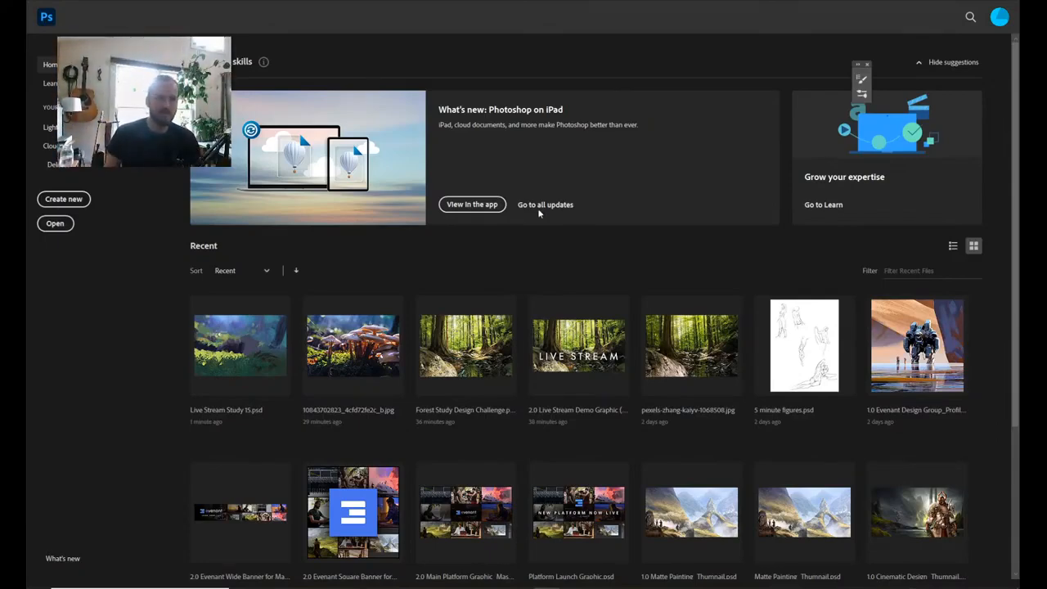
Step: Open Live Stream Study 15.psd from the home screen's recent files and view the whole canvas
{"action": "left_click", "coordinate": [256, 362]}
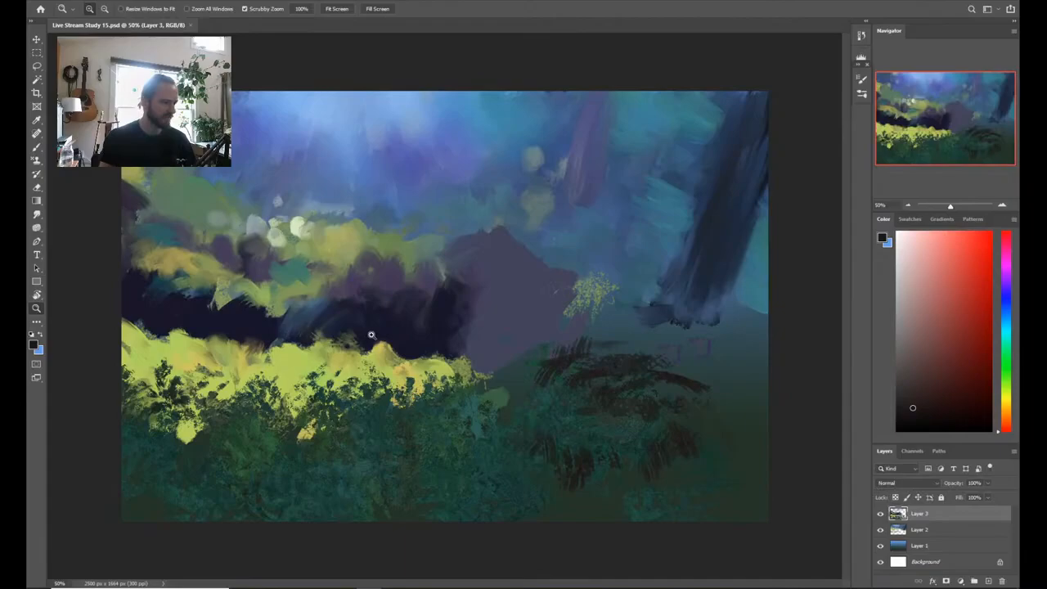
{"action": "left_click", "coordinate": [399, 339]}
{"action": "left_click_drag", "start_coordinate": [399, 338], "coordinate": [429, 338]}
{"action": "left_click_drag", "start_coordinate": [301, 259], "coordinate": [258, 260]}
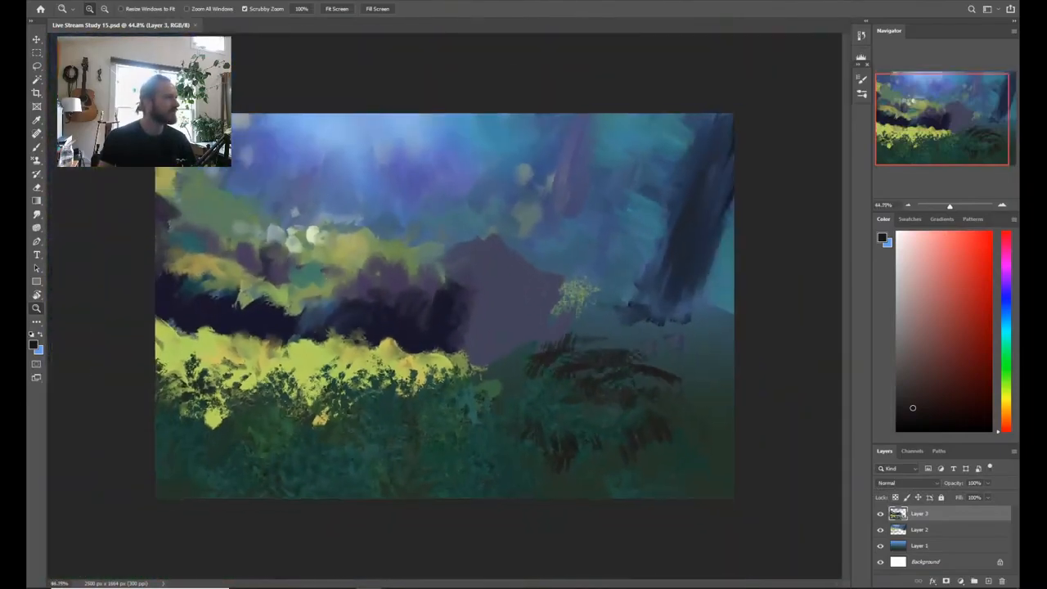
Step: Reopen the mushroom reference JPG from the recent files list
{"action": "left_click", "coordinate": [49, 1]}
{"action": "mouse_move", "coordinate": [69, 54]}
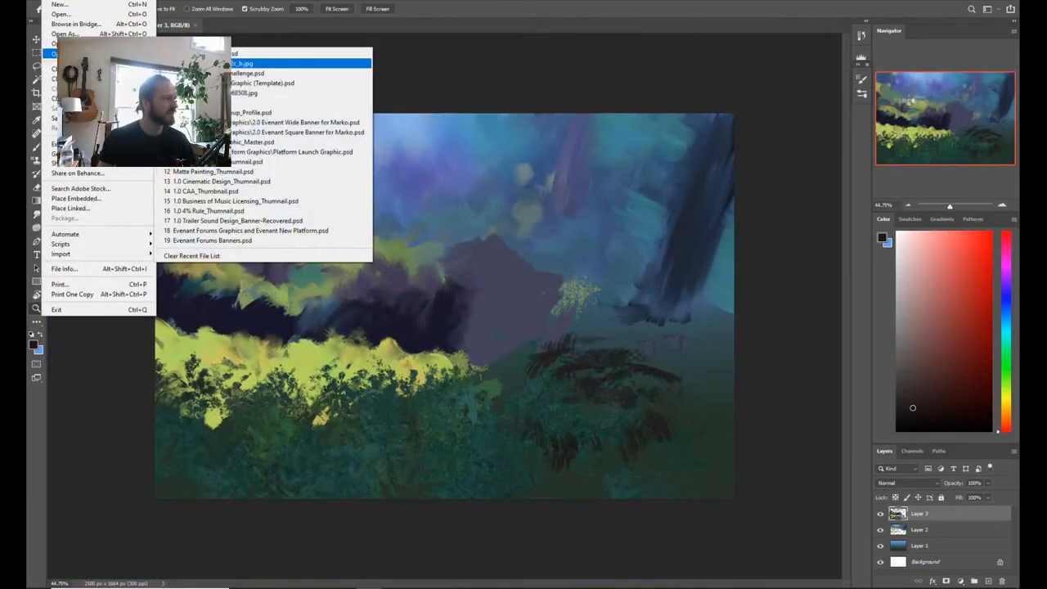
{"action": "left_click", "coordinate": [261, 63]}
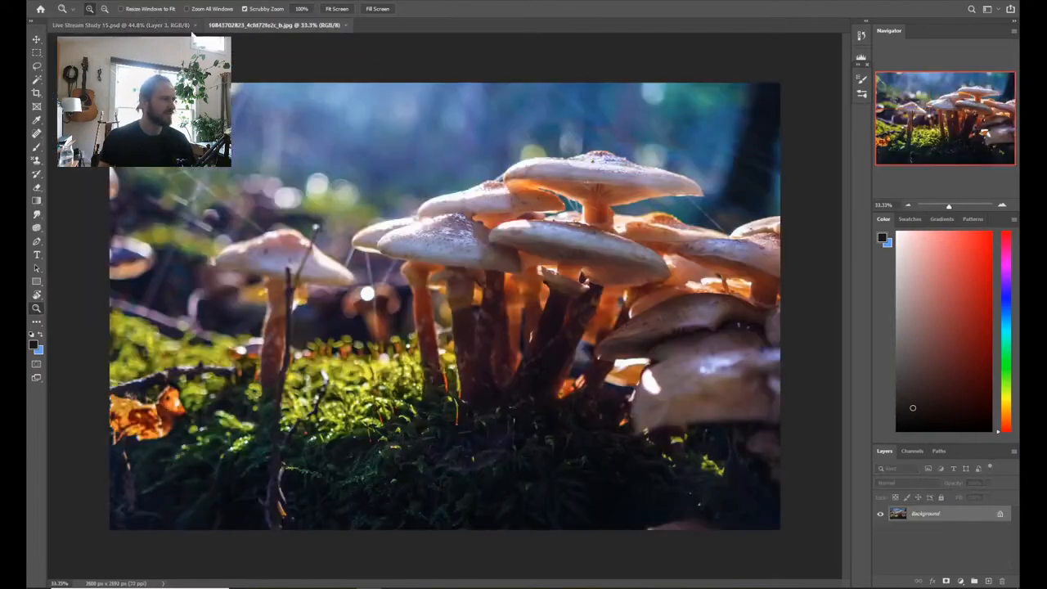
Step: Arrange the painting above the reference photo in a 2-up horizontal layout and fit both images to their windows
{"action": "left_click", "coordinate": [161, 23]}
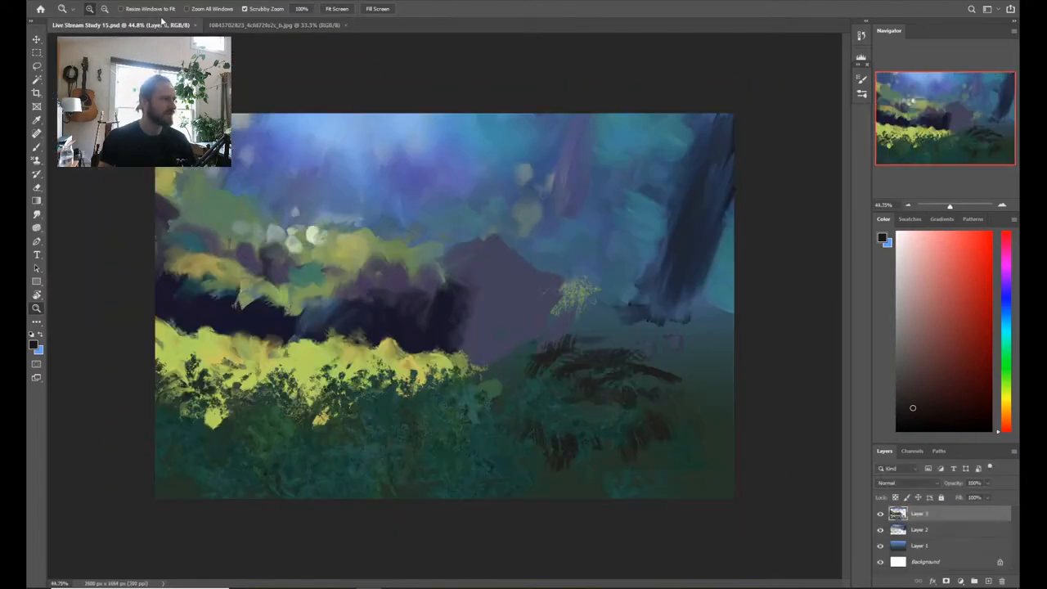
{"action": "left_click", "coordinate": [229, 1]}
{"action": "mouse_move", "coordinate": [233, 6]}
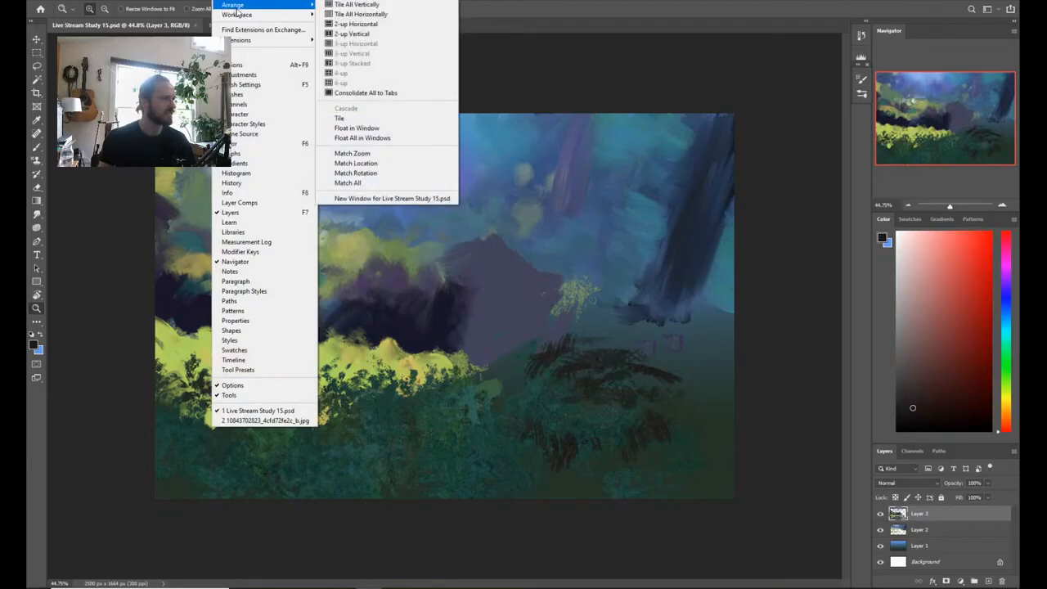
{"action": "left_click", "coordinate": [390, 27]}
{"action": "key", "text": "ctrl+0"}
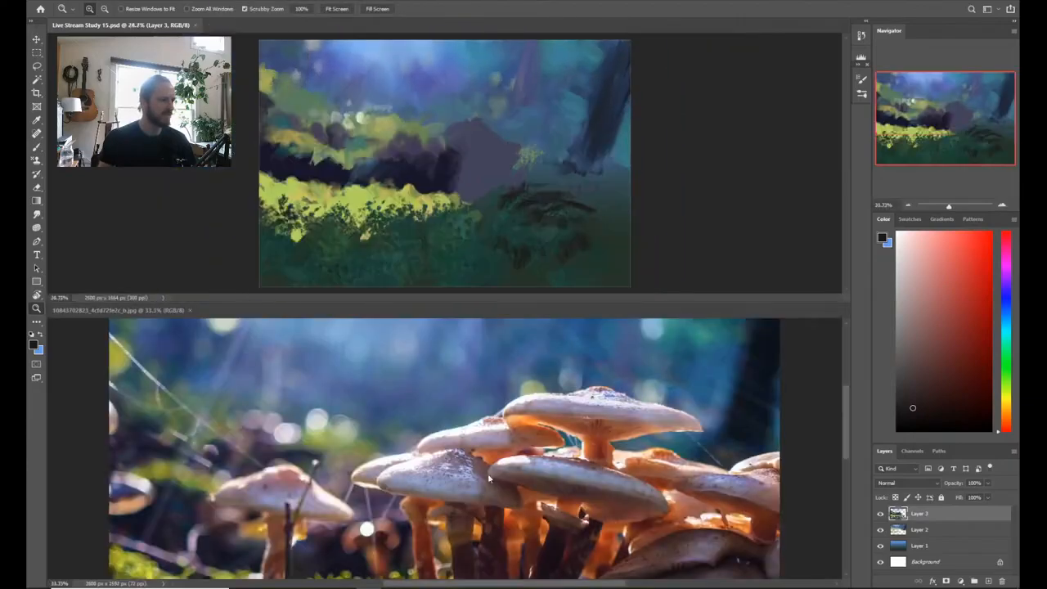
{"action": "left_click", "coordinate": [488, 478]}
{"action": "key", "text": "ctrl+0"}
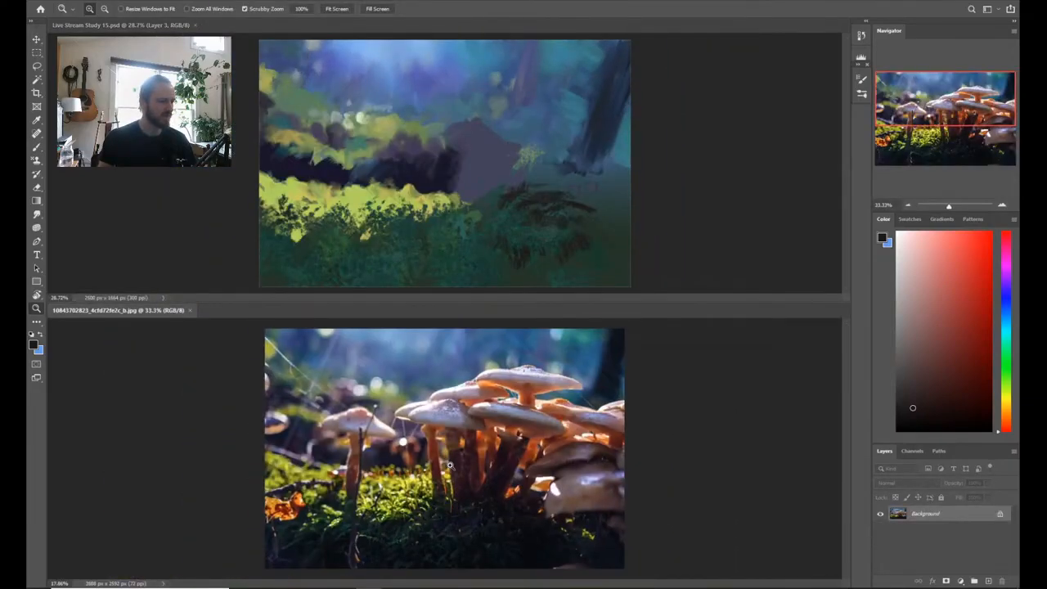
Step: Activate the Brush tool on the painting and deepen the foreground shadows below the dark tree with near-black strokes
{"action": "left_click", "coordinate": [386, 166]}
{"action": "key", "text": "b"}
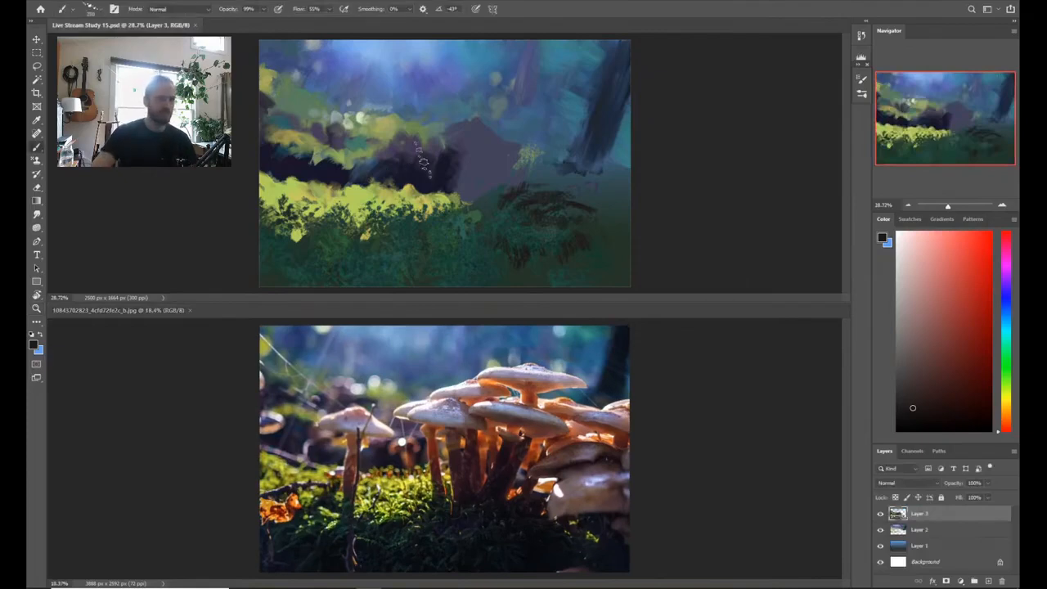
{"action": "left_click", "coordinate": [572, 209]}
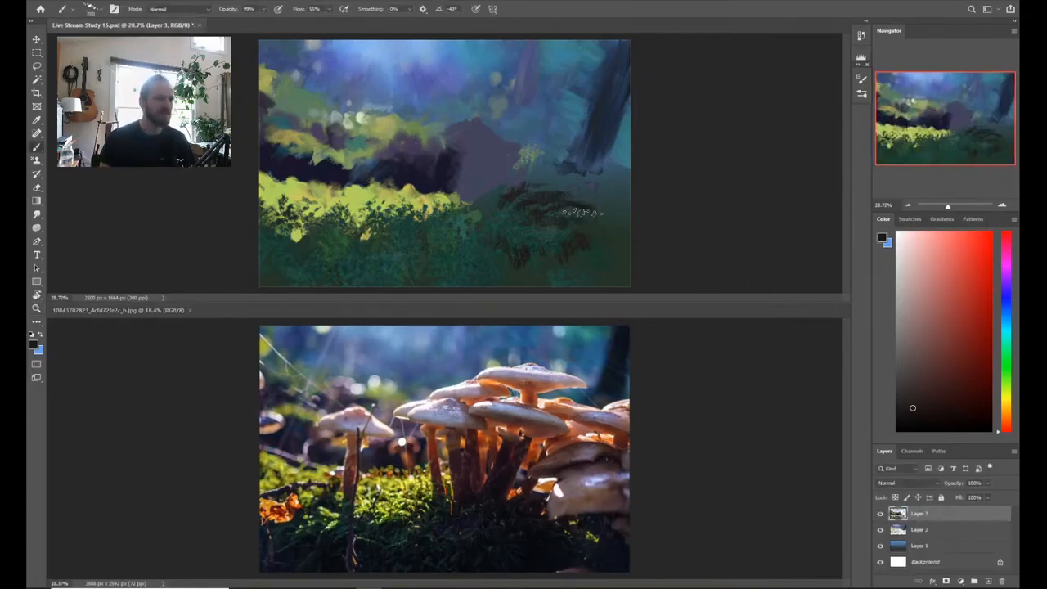
Step: Choose a dark blue and paint cool shadows over the foreground's lower corners and the lower part of the grey-purple mound
{"action": "left_click", "coordinate": [1008, 311]}
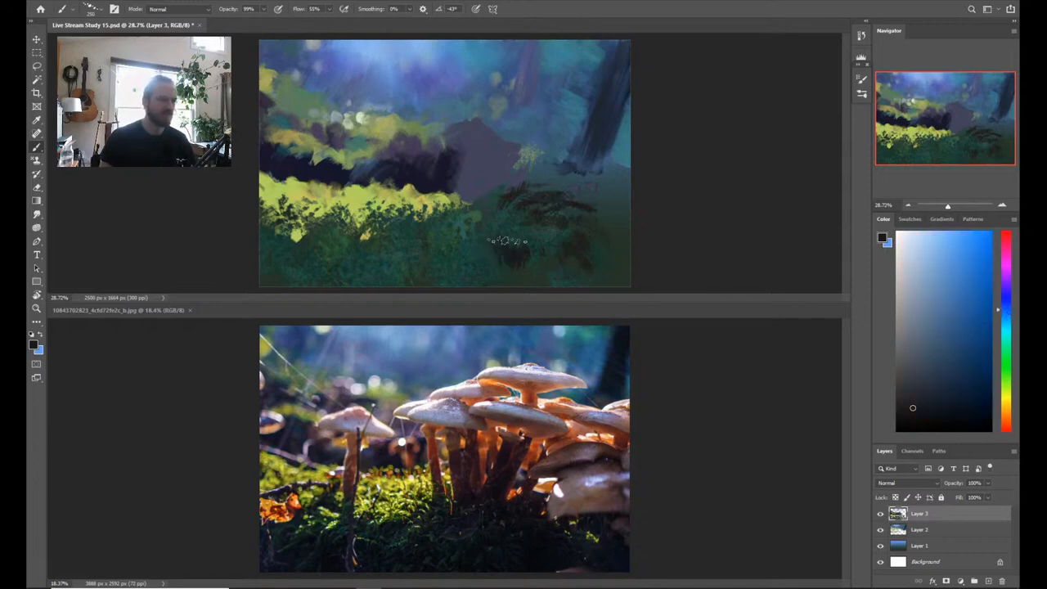
{"action": "left_click", "coordinate": [940, 395]}
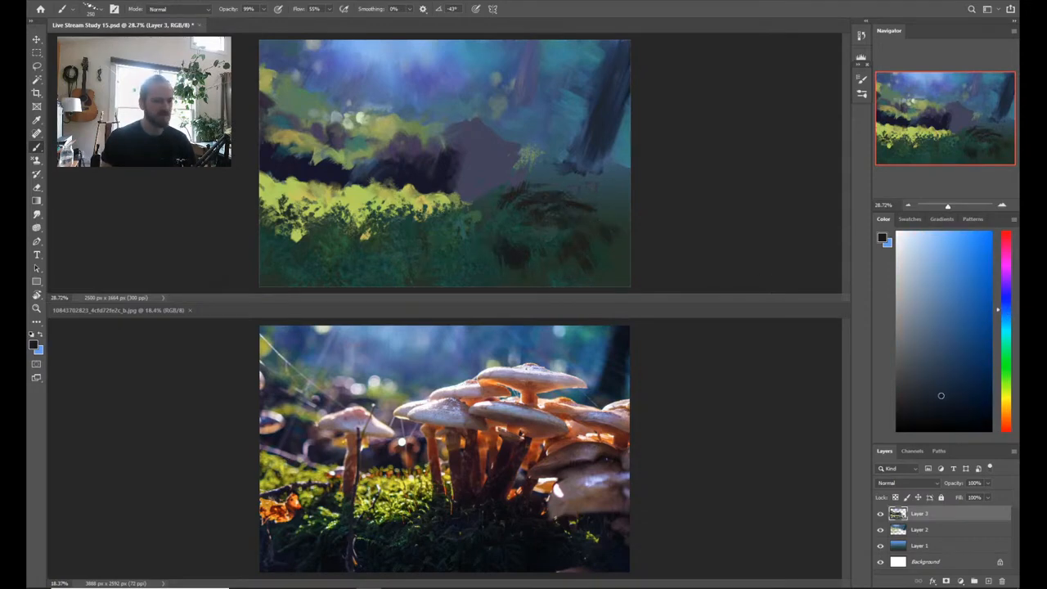
{"action": "mouse_move", "coordinate": [606, 261]}
{"action": "left_mouse_down"}
{"action": "mouse_move", "coordinate": [582, 240]}
{"action": "mouse_move", "coordinate": [591, 232]}
{"action": "mouse_move", "coordinate": [592, 271]}
{"action": "mouse_move", "coordinate": [565, 211]}
{"action": "mouse_move", "coordinate": [610, 215]}
{"action": "mouse_move", "coordinate": [615, 191]}
{"action": "mouse_move", "coordinate": [595, 196]}
{"action": "left_mouse_up"}
{"action": "mouse_move", "coordinate": [319, 261]}
{"action": "left_mouse_down"}
{"action": "mouse_move", "coordinate": [265, 281]}
{"action": "mouse_move", "coordinate": [278, 274]}
{"action": "mouse_move", "coordinate": [287, 284]}
{"action": "mouse_move", "coordinate": [249, 250]}
{"action": "mouse_move", "coordinate": [278, 247]}
{"action": "mouse_move", "coordinate": [301, 281]}
{"action": "mouse_move", "coordinate": [352, 259]}
{"action": "left_mouse_up"}
{"action": "left_click", "coordinate": [264, 280], "text": "alt"}
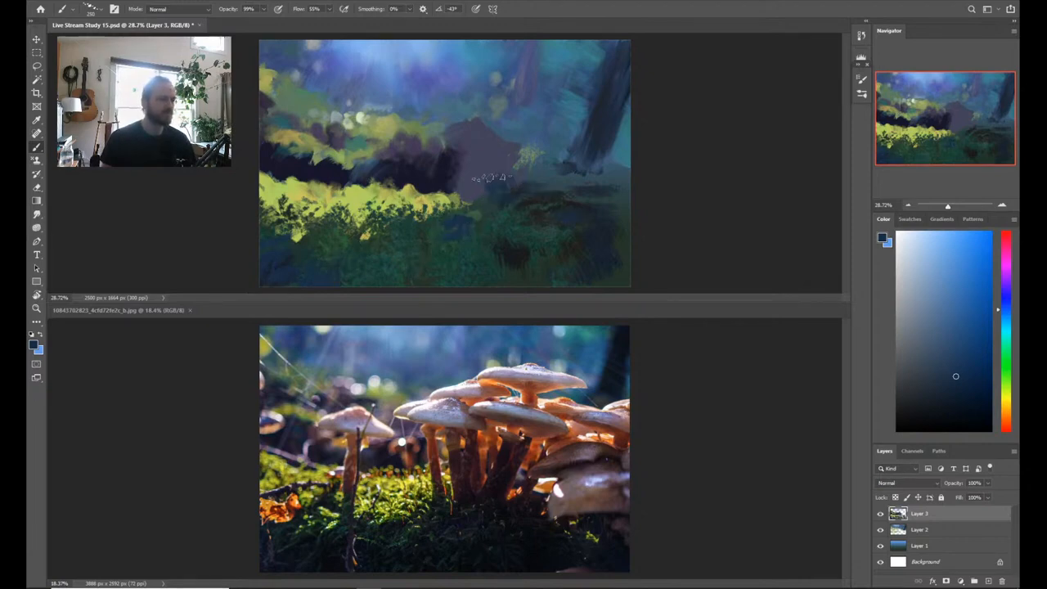
{"action": "mouse_move", "coordinate": [488, 177]}
{"action": "left_mouse_down"}
{"action": "mouse_move", "coordinate": [491, 168]}
{"action": "mouse_move", "coordinate": [468, 175]}
{"action": "mouse_move", "coordinate": [536, 163]}
{"action": "mouse_move", "coordinate": [507, 160]}
{"action": "mouse_move", "coordinate": [495, 169]}
{"action": "mouse_move", "coordinate": [580, 172]}
{"action": "mouse_move", "coordinate": [490, 191]}
{"action": "left_mouse_up"}
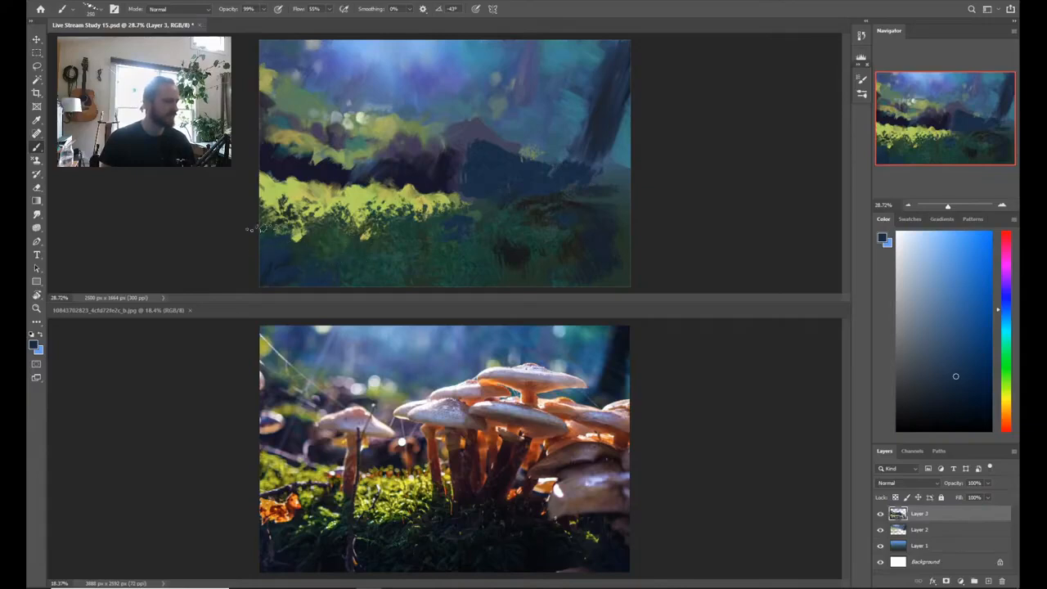
Step: Paint a dark twig and a thin vertical stem over the left moss using the sampled shadow colour, adding dark violet tints
{"action": "left_click", "coordinate": [406, 175], "text": "alt"}
{"action": "left_click_drag", "start_coordinate": [255, 217], "coordinate": [309, 211]}
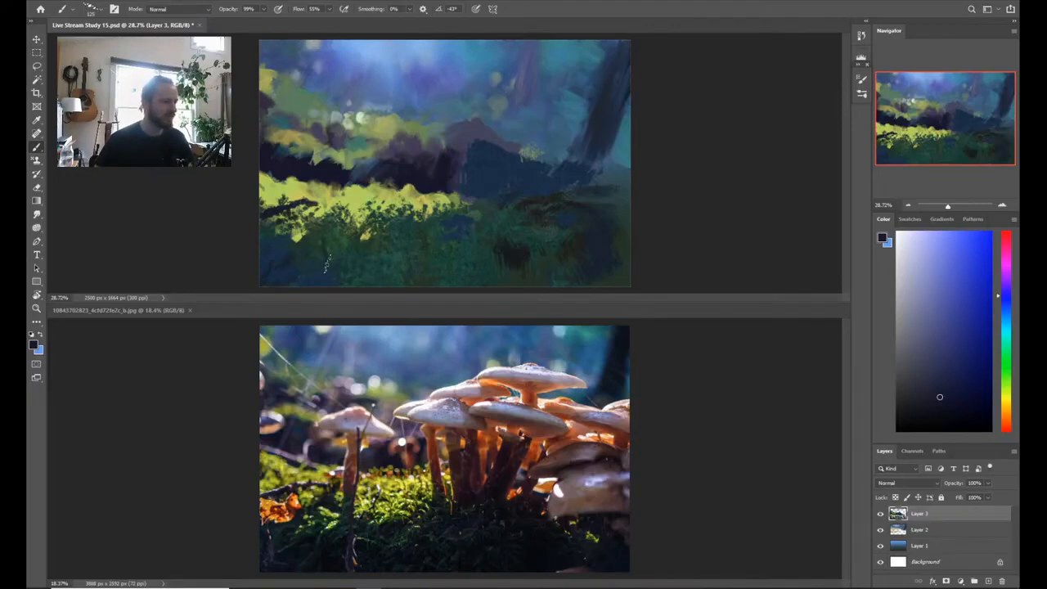
{"action": "left_click_drag", "start_coordinate": [326, 193], "coordinate": [326, 259]}
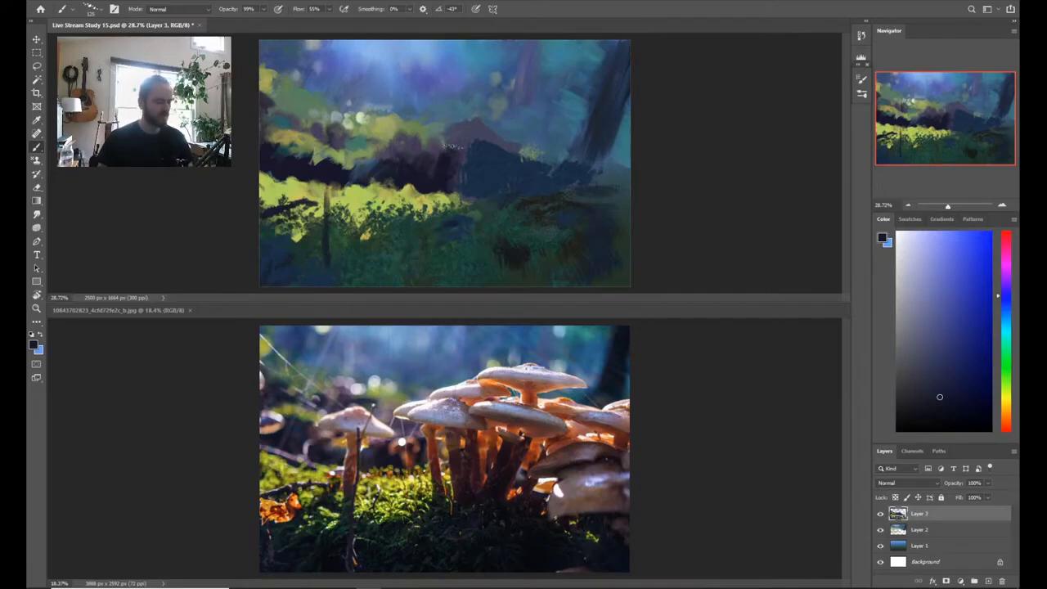
{"action": "left_click", "coordinate": [936, 383]}
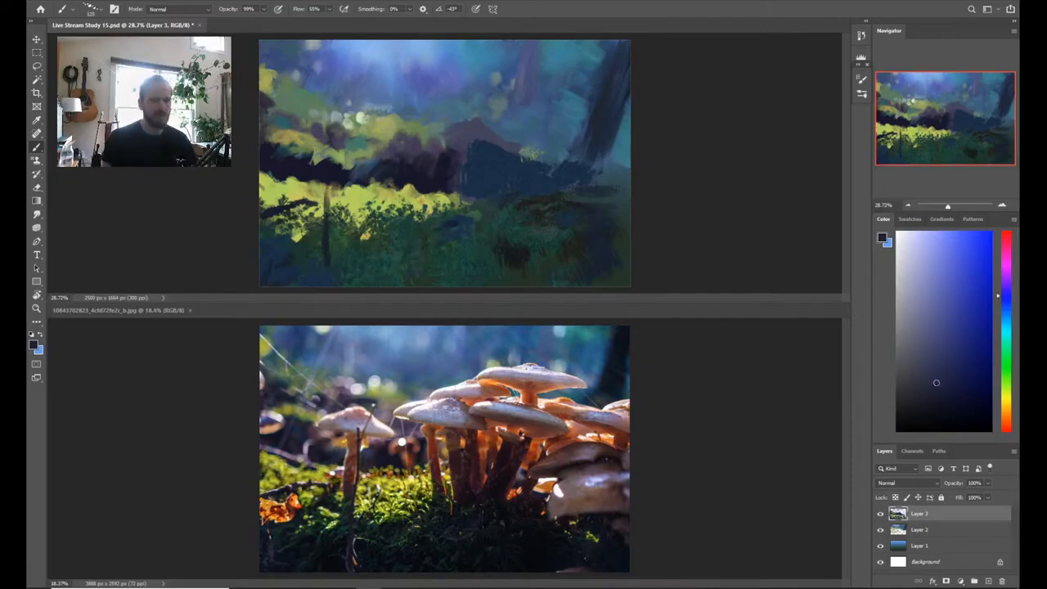
{"action": "left_click", "coordinate": [1005, 284]}
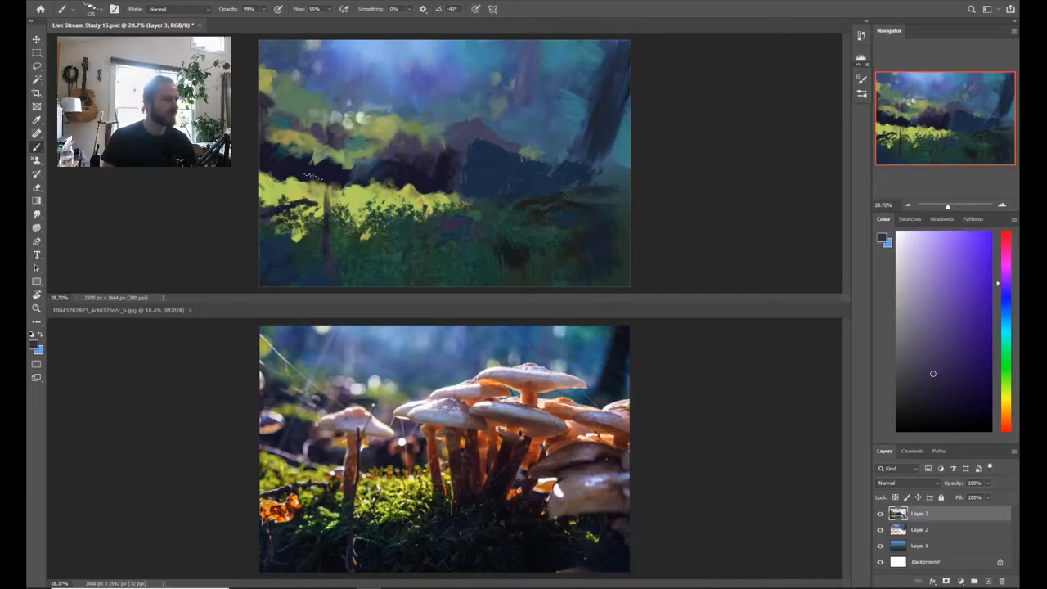
Step: Choose a lighter violet and paint strokes along the dark band's left end, its upper edge and the moss edge below
{"action": "left_click", "coordinate": [930, 296]}
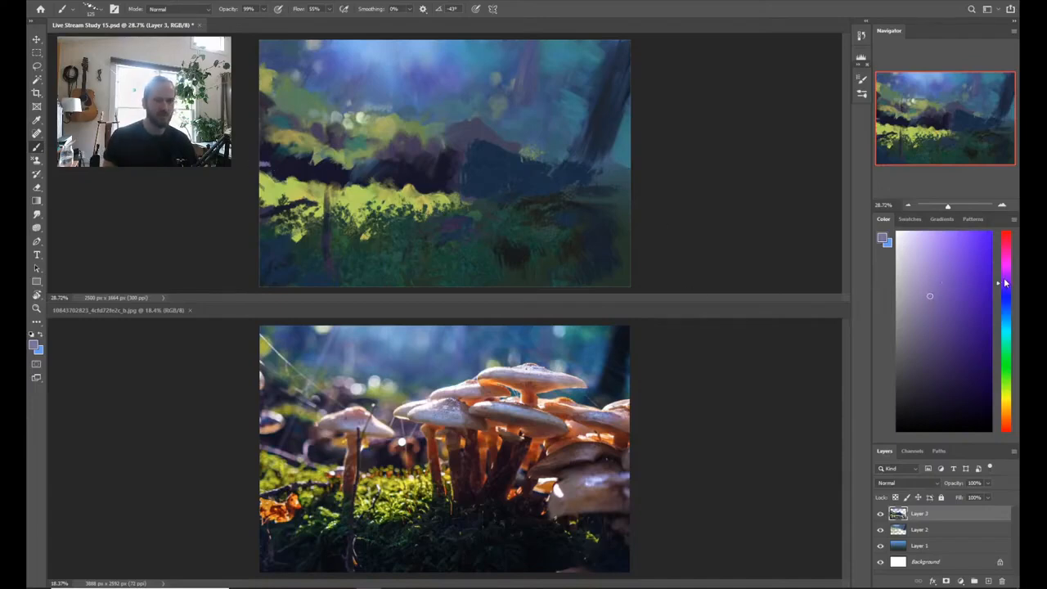
{"action": "left_click", "coordinate": [940, 281]}
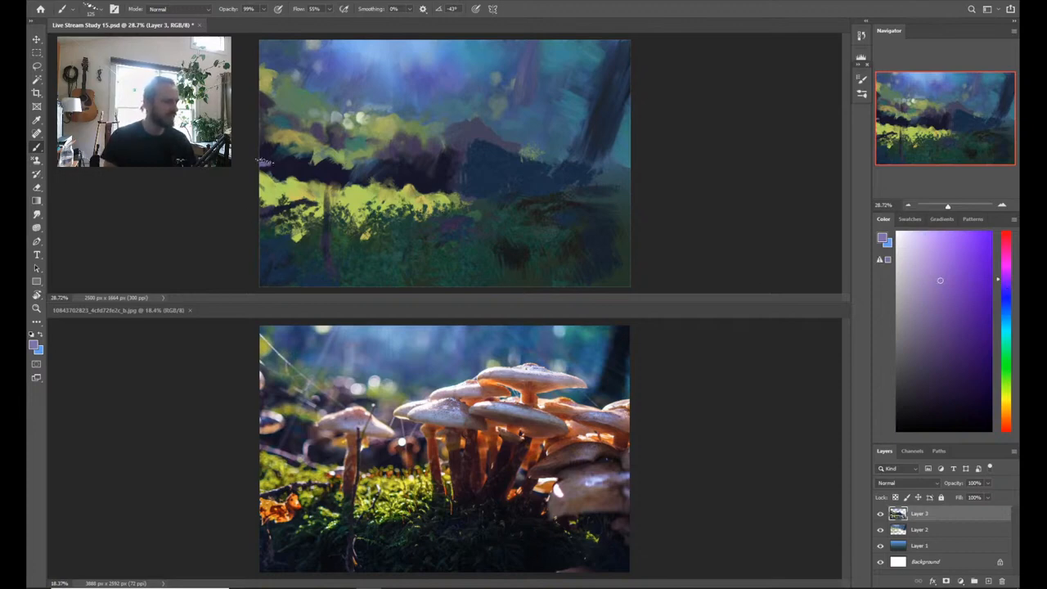
{"action": "left_click_drag", "start_coordinate": [264, 162], "coordinate": [310, 185]}
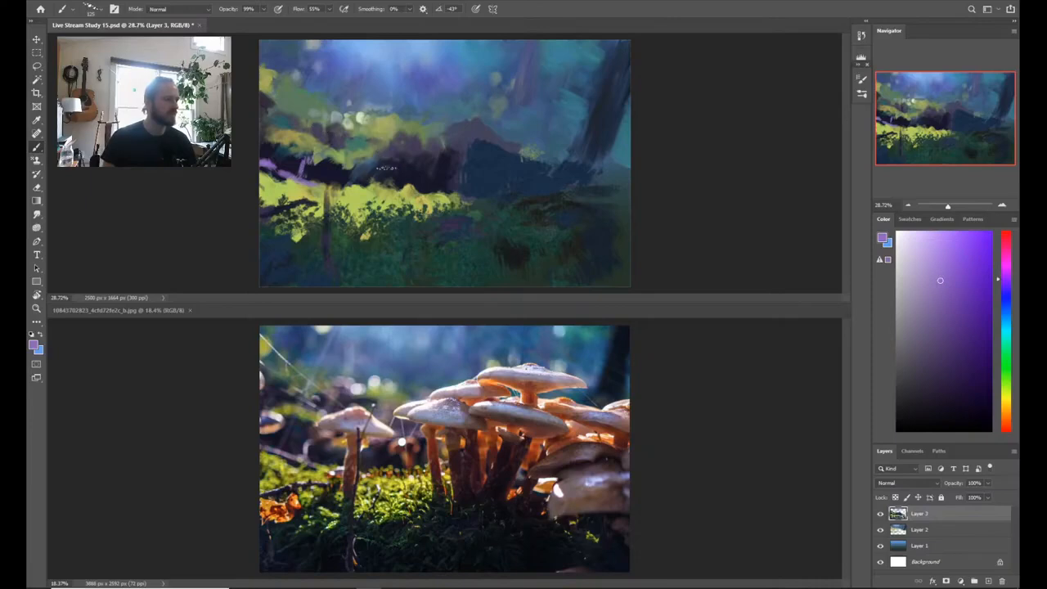
{"action": "mouse_move", "coordinate": [393, 154]}
{"action": "left_mouse_down"}
{"action": "mouse_move", "coordinate": [385, 157]}
{"action": "mouse_move", "coordinate": [425, 152]}
{"action": "left_mouse_up"}
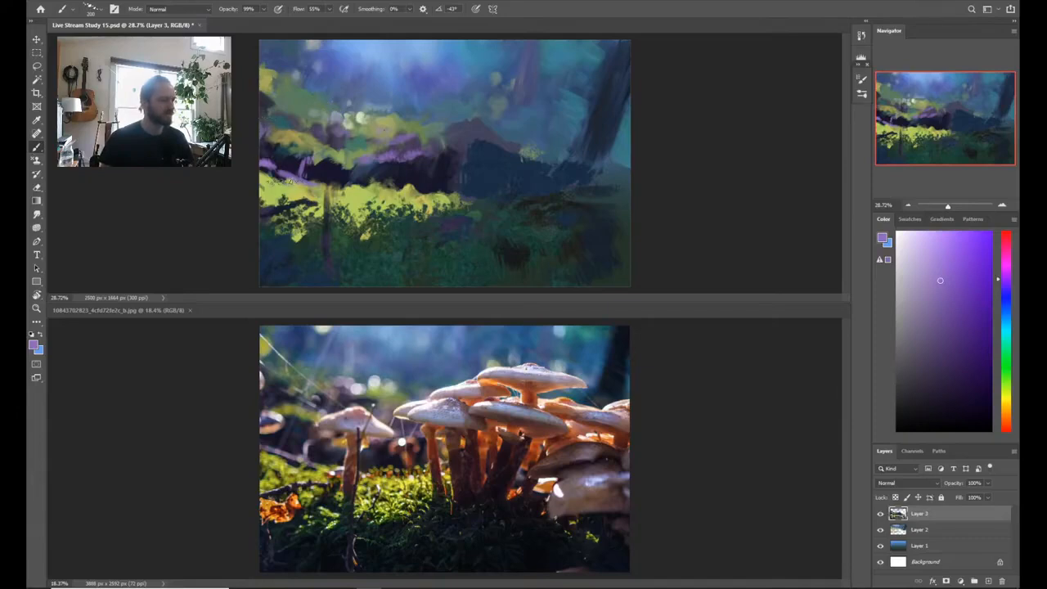
{"action": "mouse_move", "coordinate": [276, 181]}
{"action": "left_mouse_down"}
{"action": "mouse_move", "coordinate": [315, 177]}
{"action": "mouse_move", "coordinate": [310, 185]}
{"action": "left_mouse_up"}
Step: Shift the brush colour towards magenta and add purple strokes to the left moss edge and the middle of the dark band
{"action": "left_click", "coordinate": [1005, 274]}
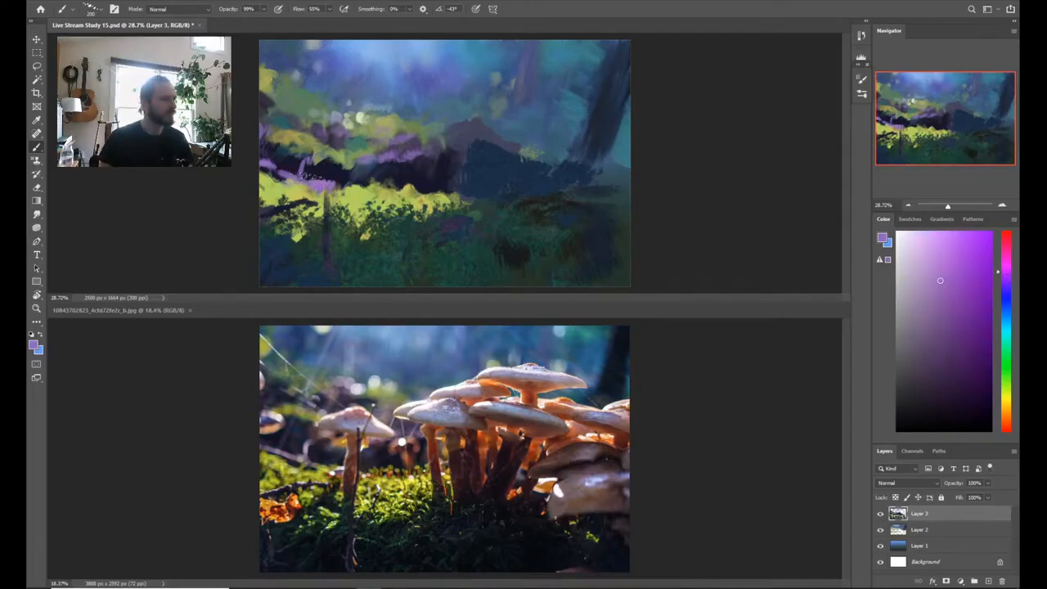
{"action": "left_click_drag", "start_coordinate": [304, 188], "coordinate": [282, 195]}
{"action": "left_click_drag", "start_coordinate": [409, 160], "coordinate": [360, 153]}
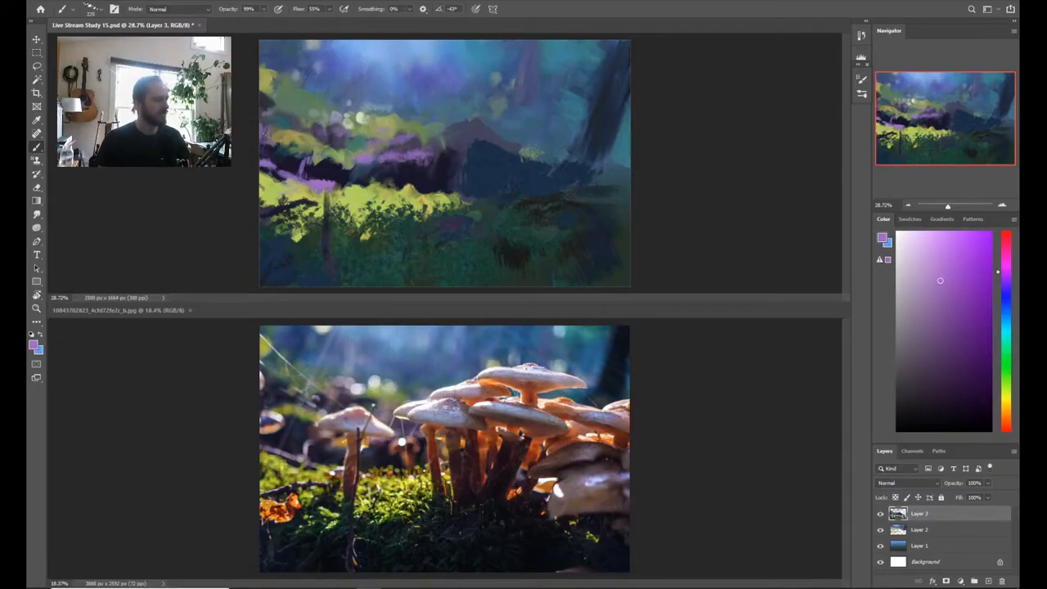
Step: Mix a light orange and paint small mushroom accents along the painting's left edge
{"action": "left_click", "coordinate": [381, 106], "text": "alt"}
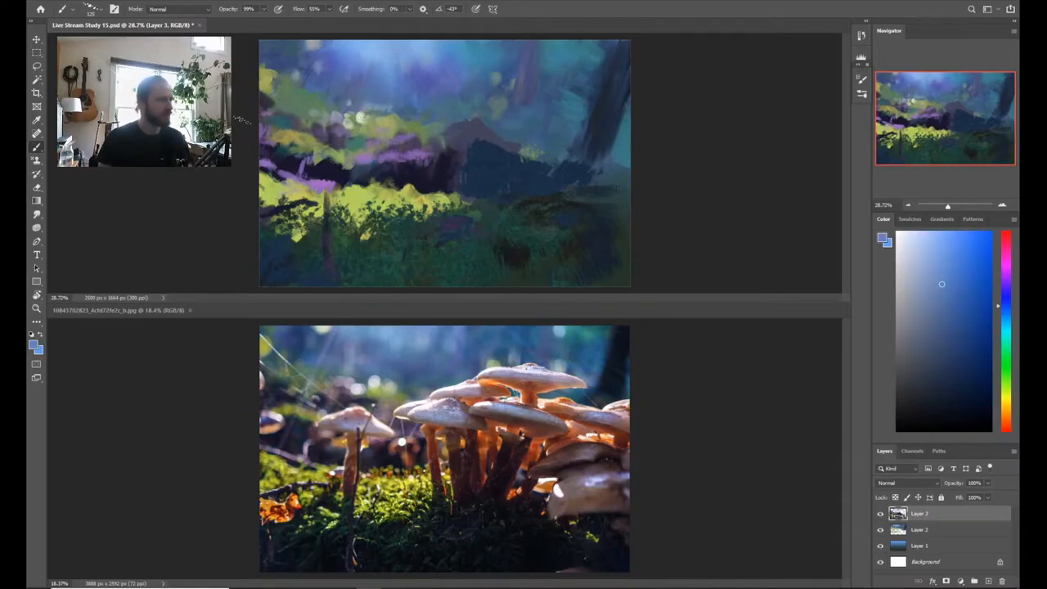
{"action": "left_click", "coordinate": [261, 139], "text": "alt"}
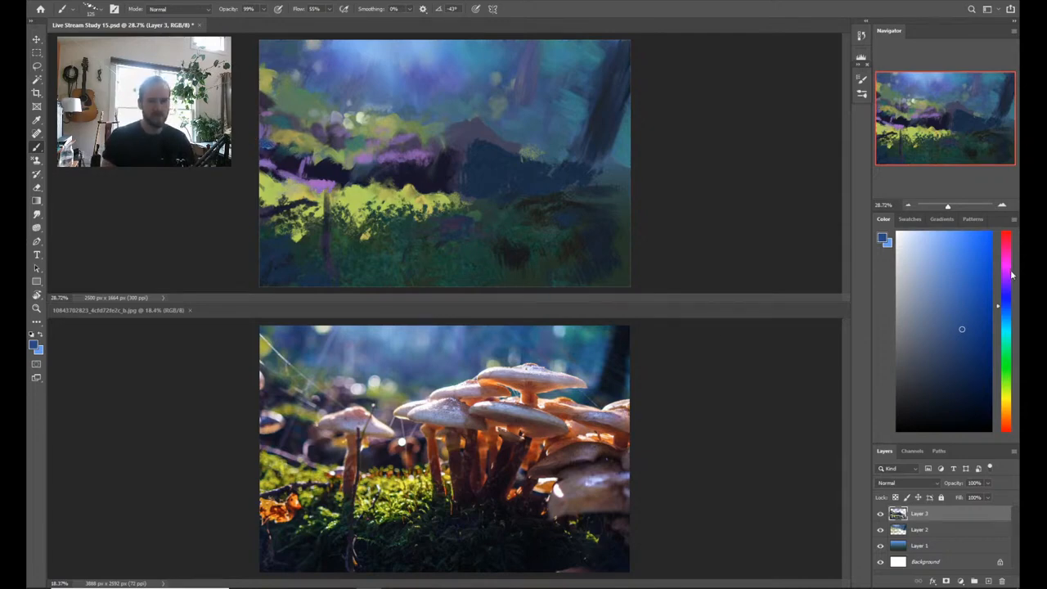
{"action": "left_click", "coordinate": [1006, 413]}
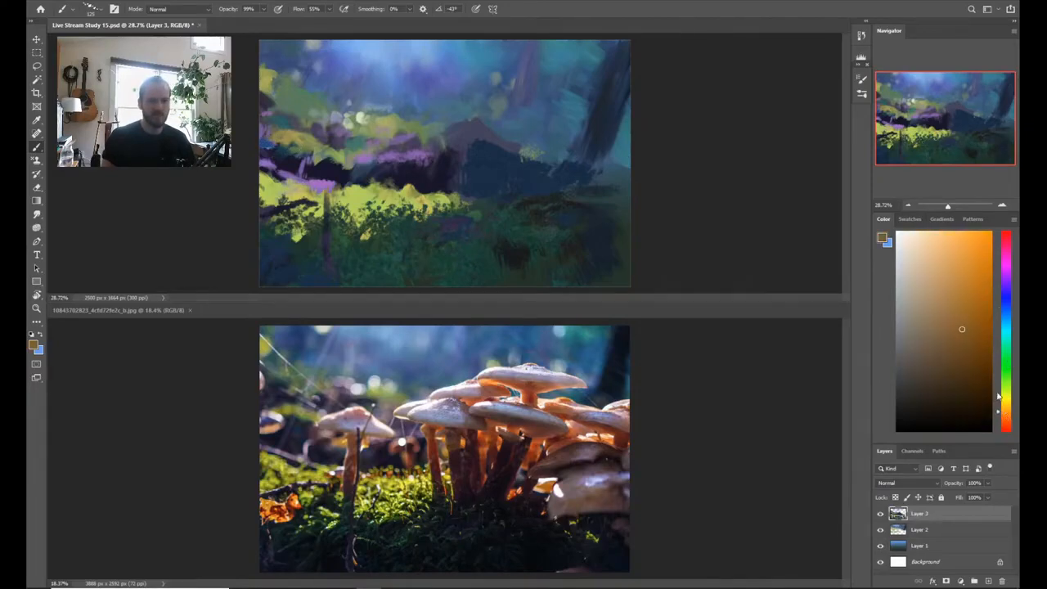
{"action": "left_click", "coordinate": [951, 280]}
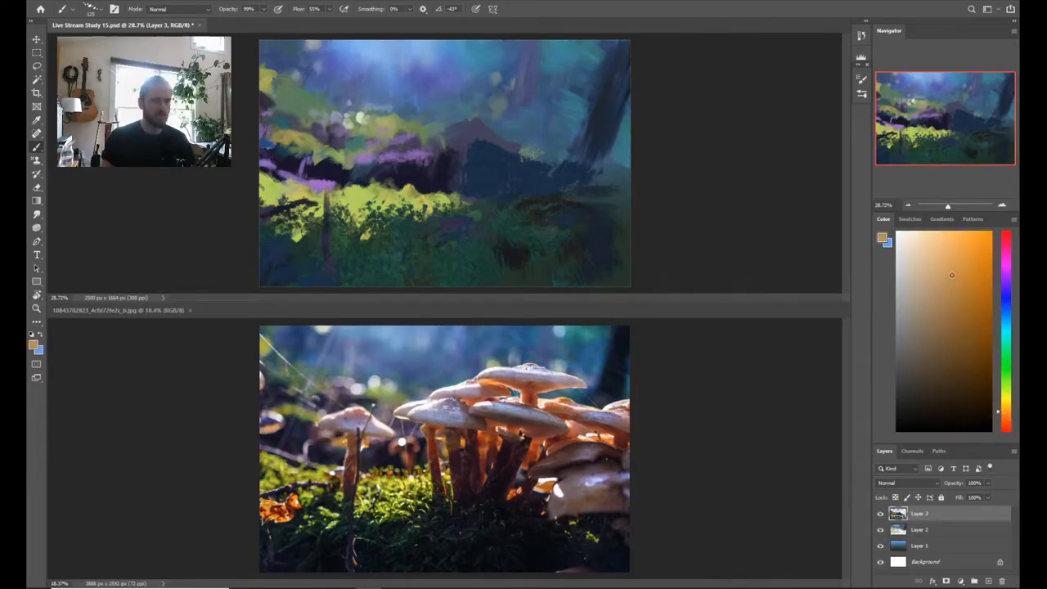
{"action": "left_click_drag", "start_coordinate": [951, 274], "coordinate": [940, 248]}
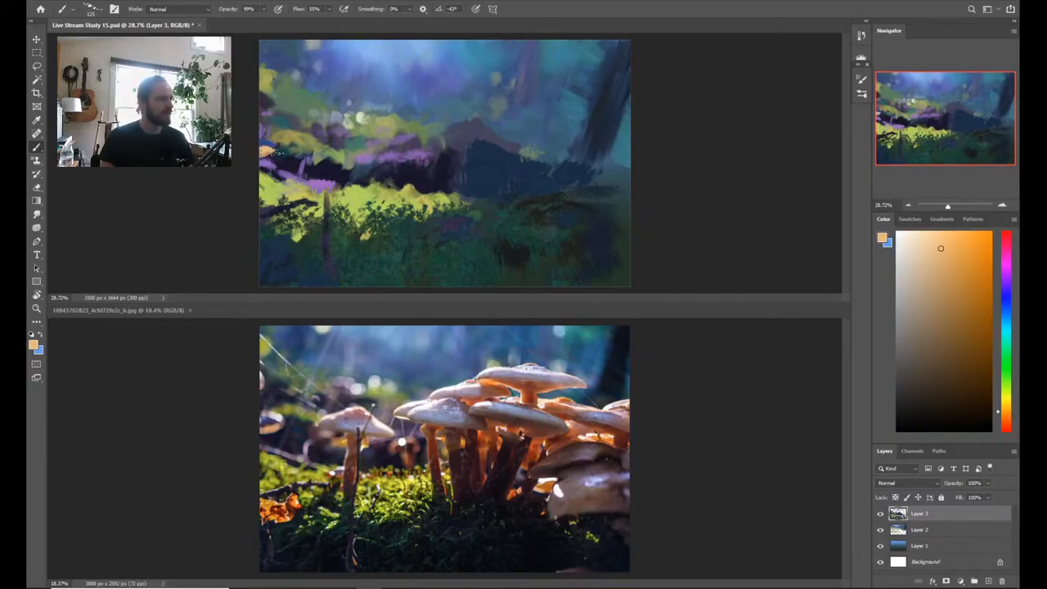
{"action": "left_click_drag", "start_coordinate": [263, 155], "coordinate": [276, 152]}
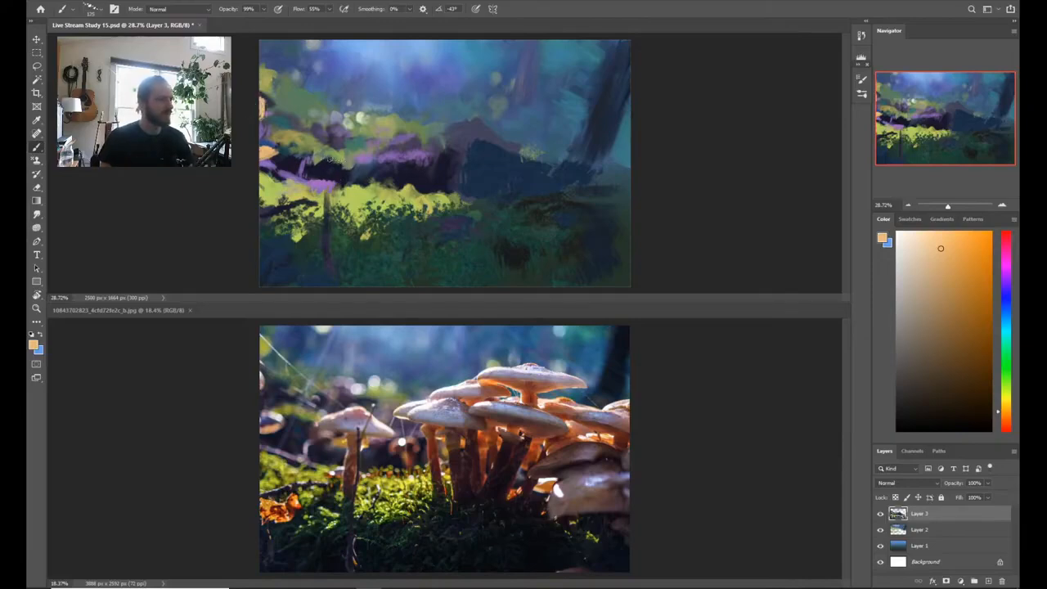
Step: Dab light orange into the mid-ground foliage and block in a large rounded orange patch beside the dark blue mound
{"action": "mouse_move", "coordinate": [331, 161]}
{"action": "left_mouse_down"}
{"action": "mouse_move", "coordinate": [301, 154]}
{"action": "mouse_move", "coordinate": [370, 157]}
{"action": "mouse_move", "coordinate": [347, 147]}
{"action": "left_mouse_up"}
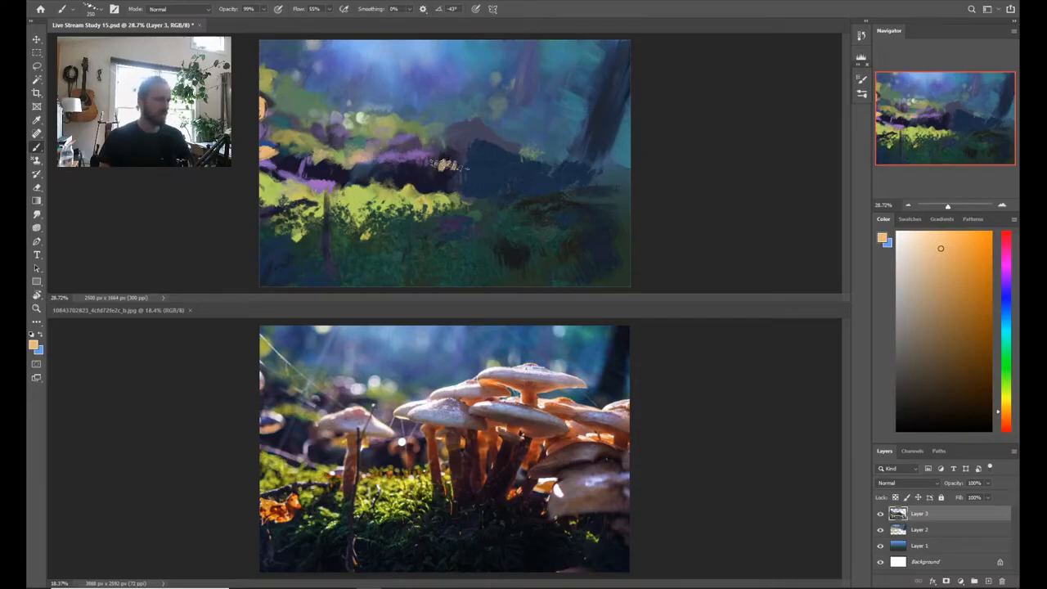
{"action": "mouse_move", "coordinate": [446, 164]}
{"action": "left_mouse_down"}
{"action": "mouse_move", "coordinate": [429, 162]}
{"action": "mouse_move", "coordinate": [446, 147]}
{"action": "mouse_move", "coordinate": [470, 155]}
{"action": "mouse_move", "coordinate": [442, 154]}
{"action": "mouse_move", "coordinate": [458, 187]}
{"action": "left_mouse_up"}
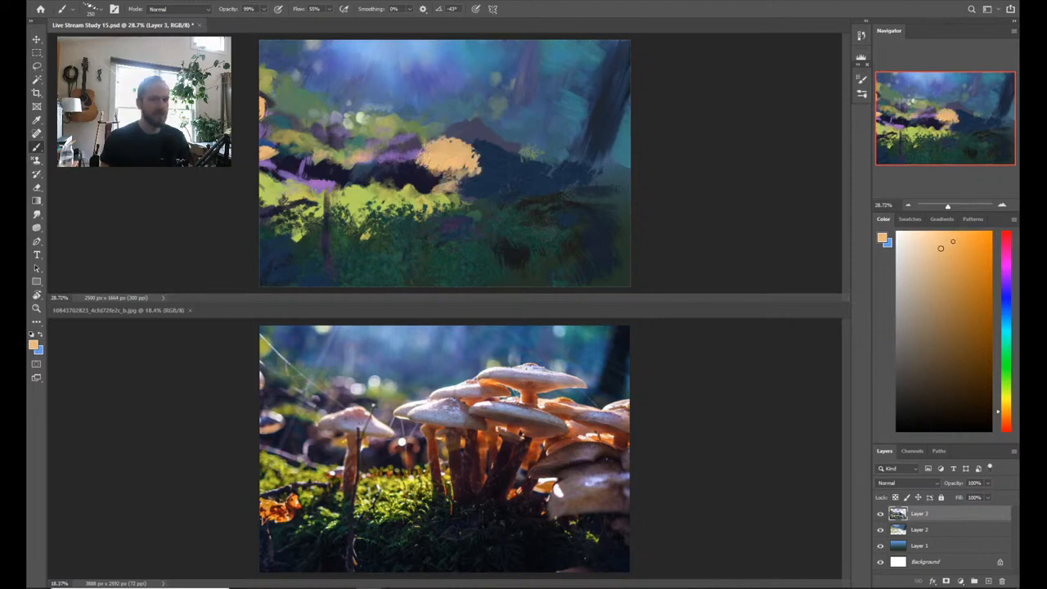
{"action": "left_click", "coordinate": [947, 234]}
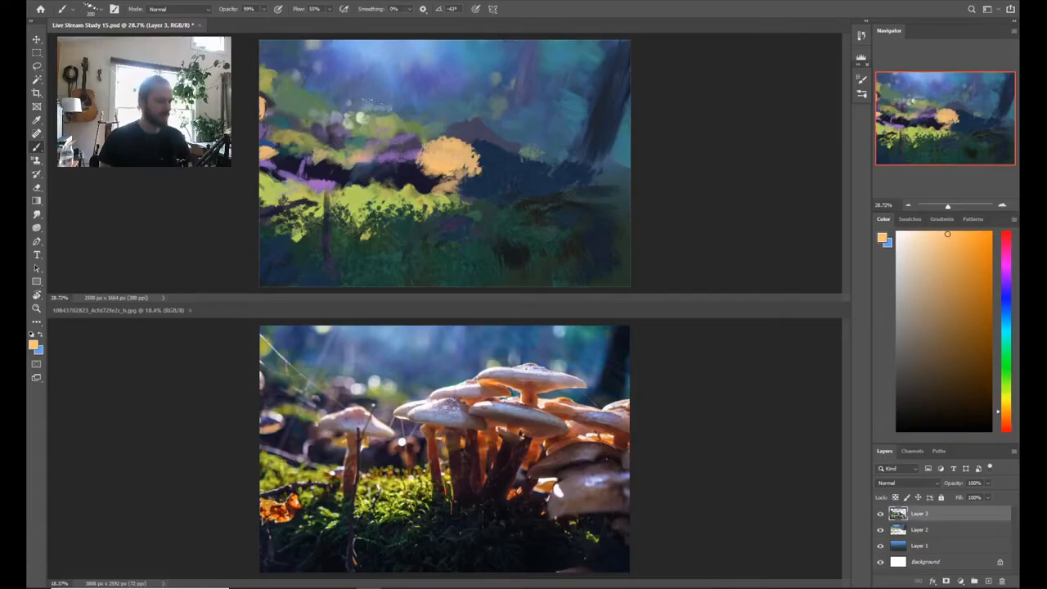
Step: Paint pale yellow highlights on the left-edge mushroom and off-white dabs on the purple strokes and dark band
{"action": "left_click", "coordinate": [362, 115], "text": "alt"}
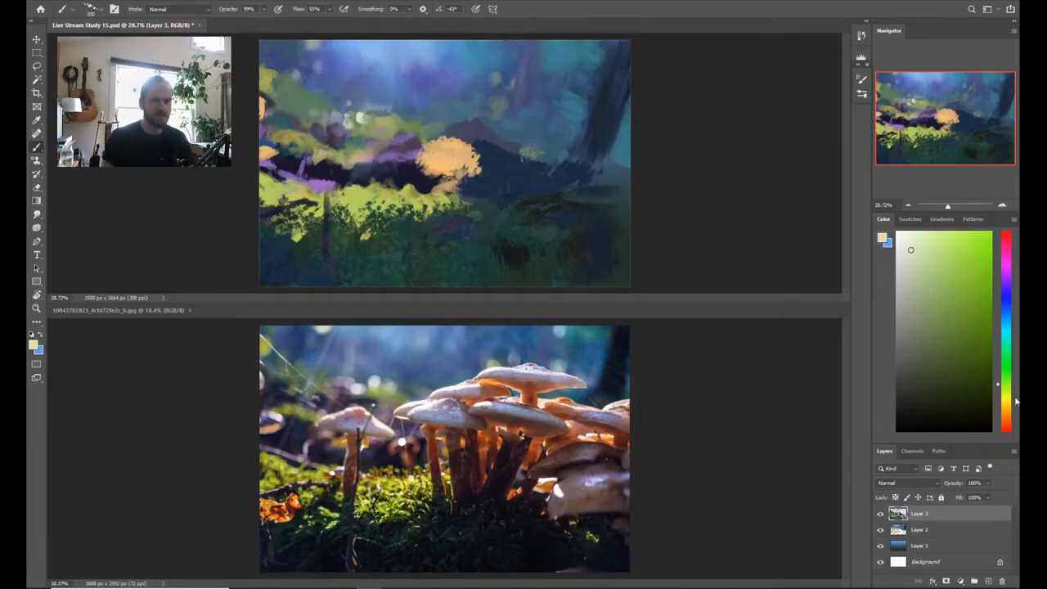
{"action": "left_click", "coordinate": [999, 394]}
{"action": "left_click", "coordinate": [916, 236]}
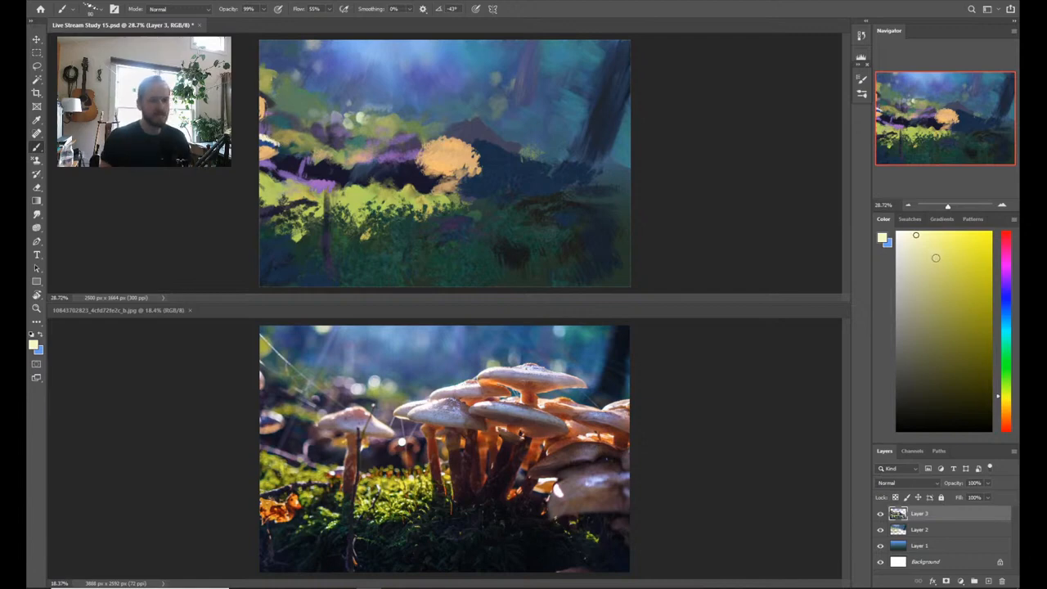
{"action": "left_click", "coordinate": [1005, 409]}
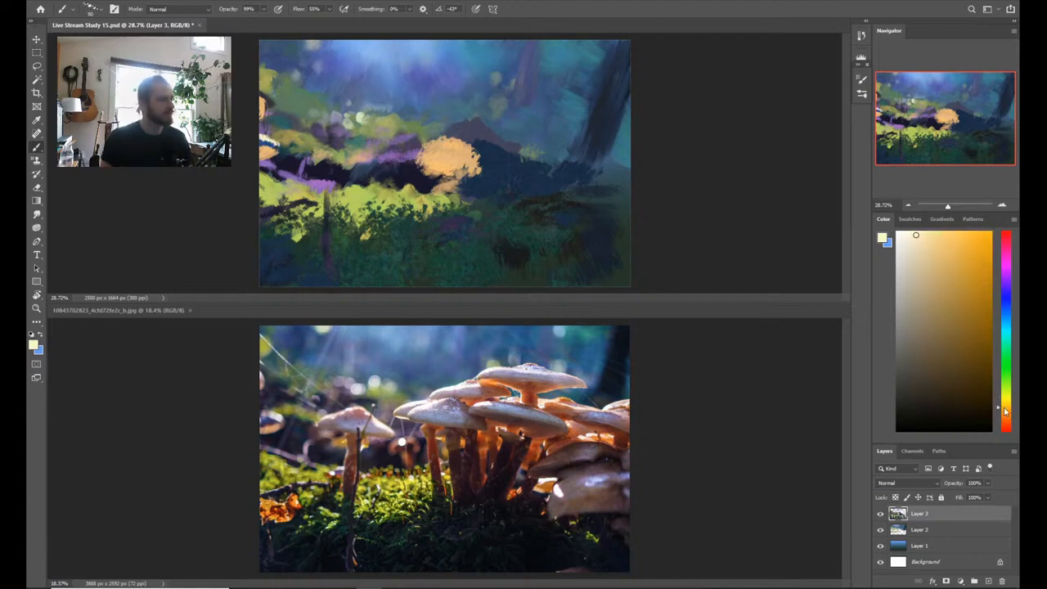
{"action": "left_click_drag", "start_coordinate": [916, 252], "coordinate": [898, 253]}
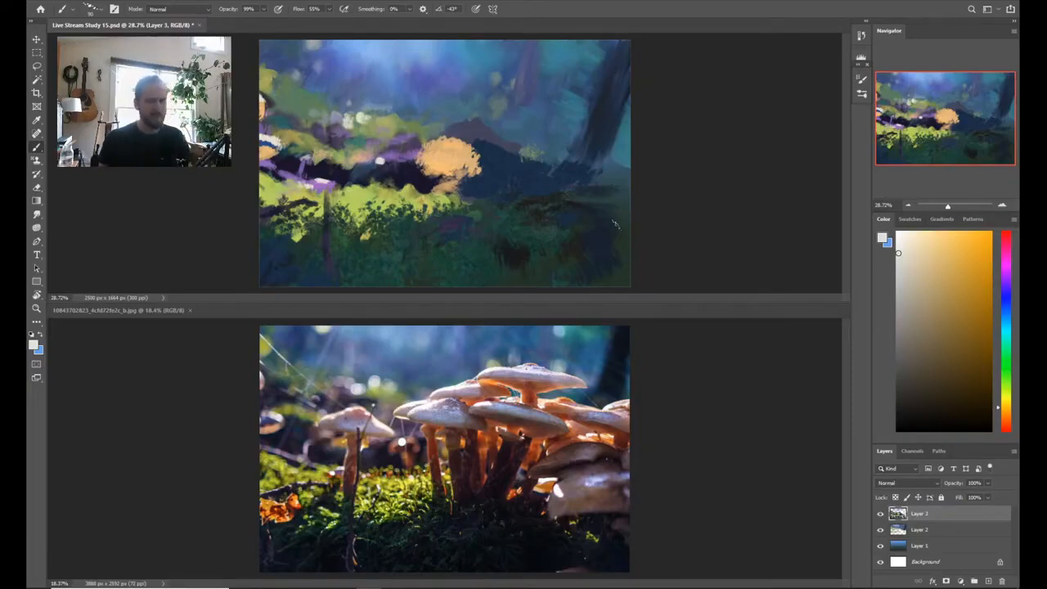
Step: Create a new layer above the painting and set the brush colour to a saturated red-orange
{"action": "key", "text": "ctrl+shift+n"}
{"action": "key", "text": "Return"}
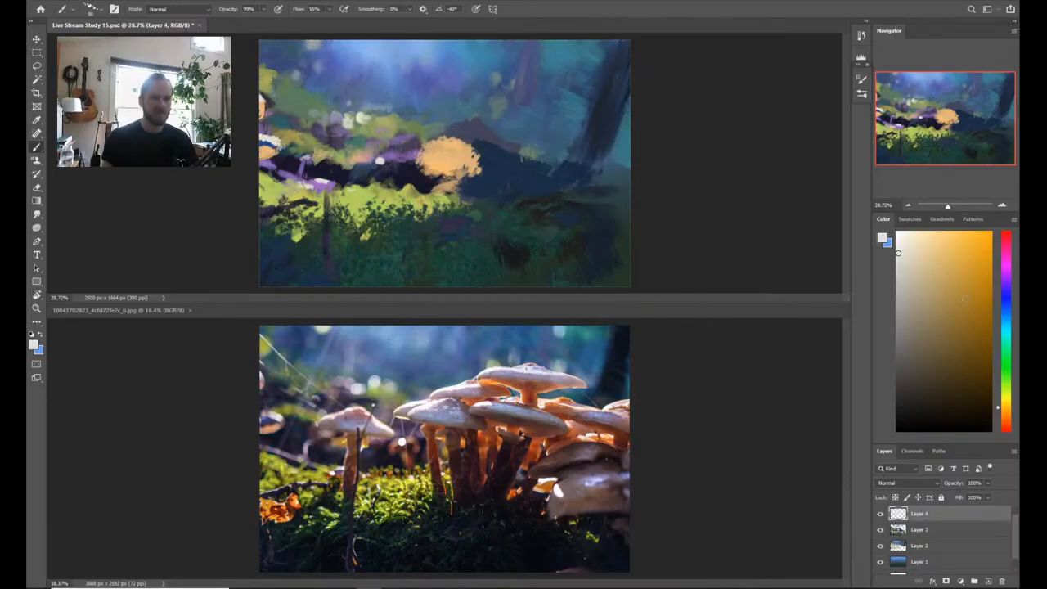
{"action": "left_click", "coordinate": [1008, 422]}
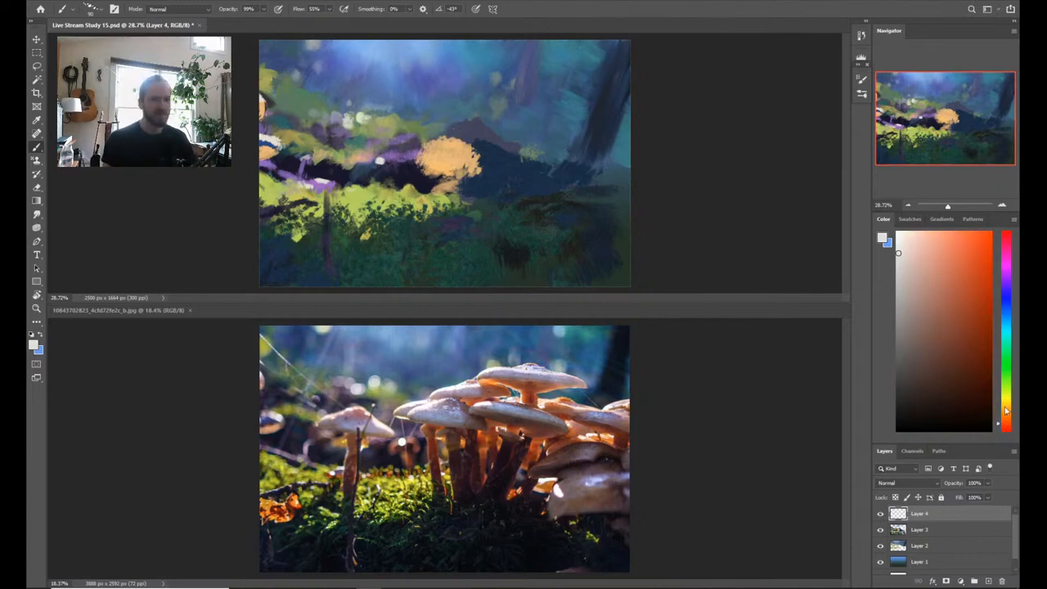
{"action": "left_click", "coordinate": [966, 258]}
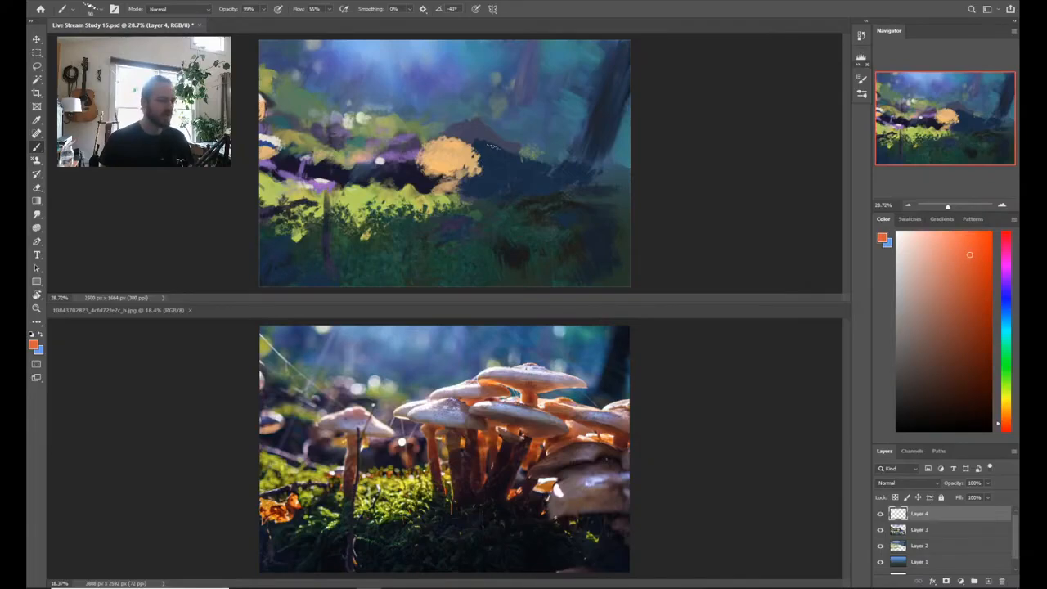
Step: Switch to the ESA Big Thikk Texture 3 brush from the ESA Brush Pack
{"action": "right_click", "coordinate": [493, 152]}
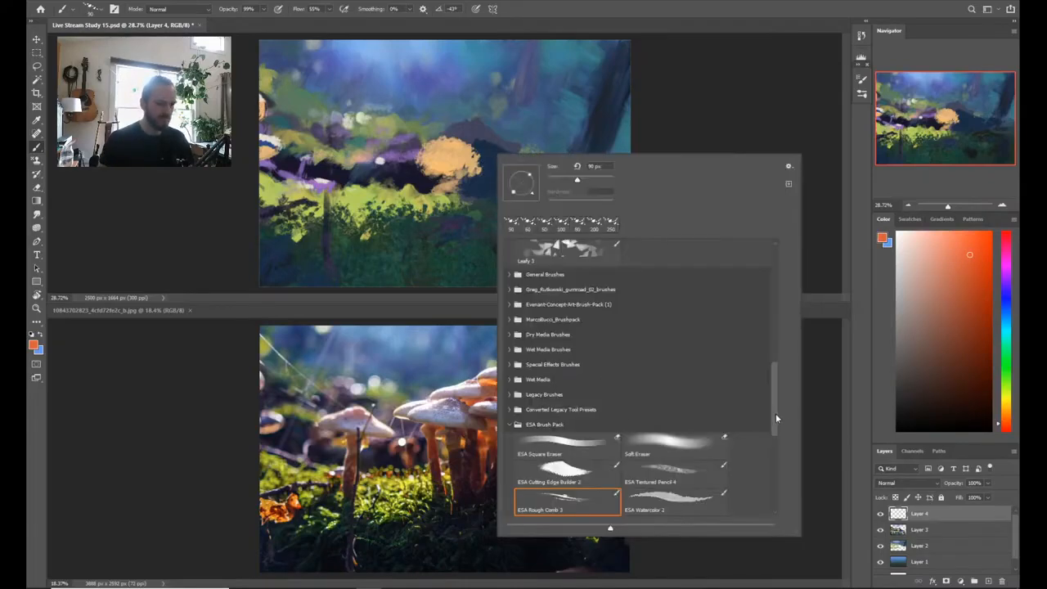
{"action": "left_click_drag", "start_coordinate": [775, 413], "coordinate": [777, 452]}
{"action": "left_click", "coordinate": [673, 378]}
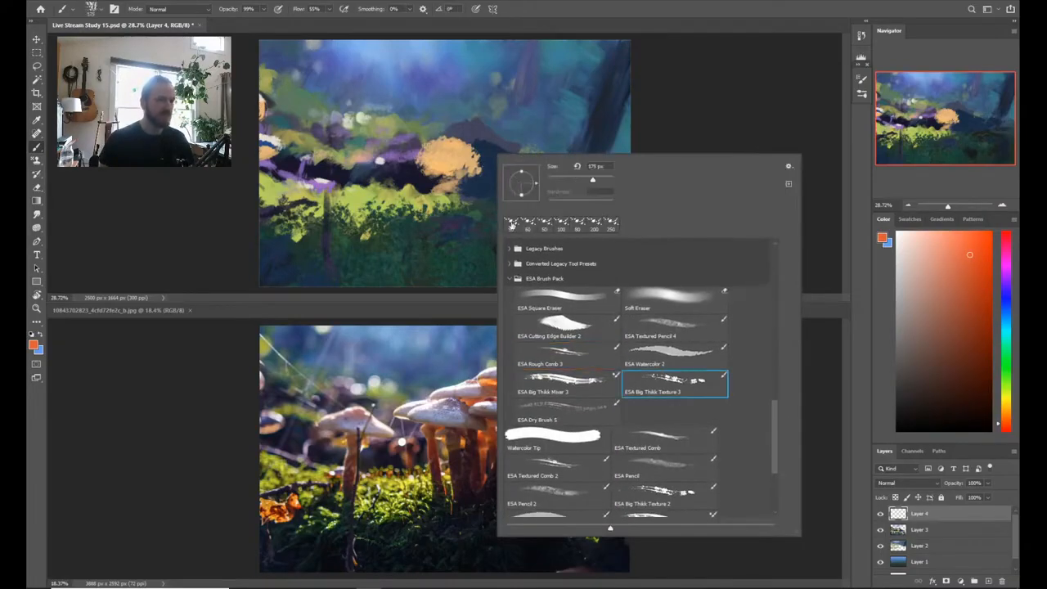
Step: Block in the mushroom cluster's caps and stems in red-orange over the dark blue mound, plus a small patch at the moss's left edge
{"action": "left_click", "coordinate": [480, 182]}
{"action": "mouse_move", "coordinate": [486, 178]}
{"action": "left_mouse_down"}
{"action": "mouse_move", "coordinate": [487, 160]}
{"action": "mouse_move", "coordinate": [484, 175]}
{"action": "left_mouse_up"}
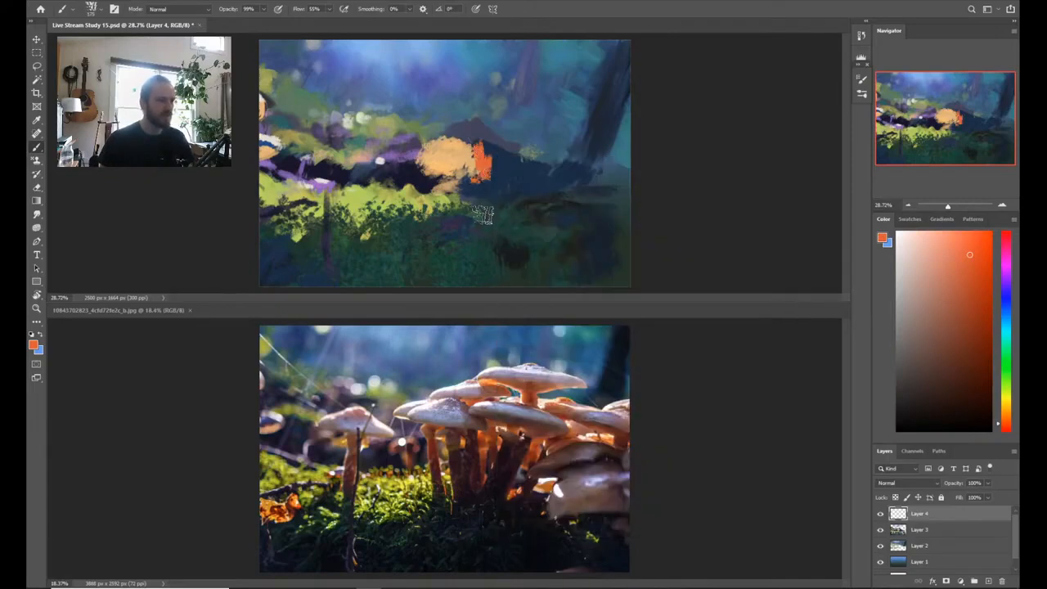
{"action": "mouse_move", "coordinate": [499, 214]}
{"action": "left_mouse_down"}
{"action": "mouse_move", "coordinate": [506, 184]}
{"action": "mouse_move", "coordinate": [508, 156]}
{"action": "mouse_move", "coordinate": [512, 174]}
{"action": "mouse_move", "coordinate": [514, 145]}
{"action": "mouse_move", "coordinate": [524, 174]}
{"action": "mouse_move", "coordinate": [529, 159]}
{"action": "mouse_move", "coordinate": [534, 167]}
{"action": "mouse_move", "coordinate": [514, 154]}
{"action": "mouse_move", "coordinate": [530, 151]}
{"action": "mouse_move", "coordinate": [489, 150]}
{"action": "mouse_move", "coordinate": [507, 141]}
{"action": "mouse_move", "coordinate": [544, 152]}
{"action": "left_mouse_up"}
{"action": "mouse_move", "coordinate": [471, 150]}
{"action": "left_mouse_down"}
{"action": "mouse_move", "coordinate": [453, 149]}
{"action": "mouse_move", "coordinate": [455, 163]}
{"action": "mouse_move", "coordinate": [446, 148]}
{"action": "mouse_move", "coordinate": [440, 176]}
{"action": "mouse_move", "coordinate": [462, 188]}
{"action": "mouse_move", "coordinate": [482, 132]}
{"action": "mouse_move", "coordinate": [462, 122]}
{"action": "mouse_move", "coordinate": [497, 132]}
{"action": "mouse_move", "coordinate": [492, 121]}
{"action": "mouse_move", "coordinate": [581, 141]}
{"action": "mouse_move", "coordinate": [552, 170]}
{"action": "mouse_move", "coordinate": [570, 144]}
{"action": "mouse_move", "coordinate": [612, 171]}
{"action": "mouse_move", "coordinate": [564, 173]}
{"action": "mouse_move", "coordinate": [517, 211]}
{"action": "mouse_move", "coordinate": [556, 187]}
{"action": "left_mouse_up"}
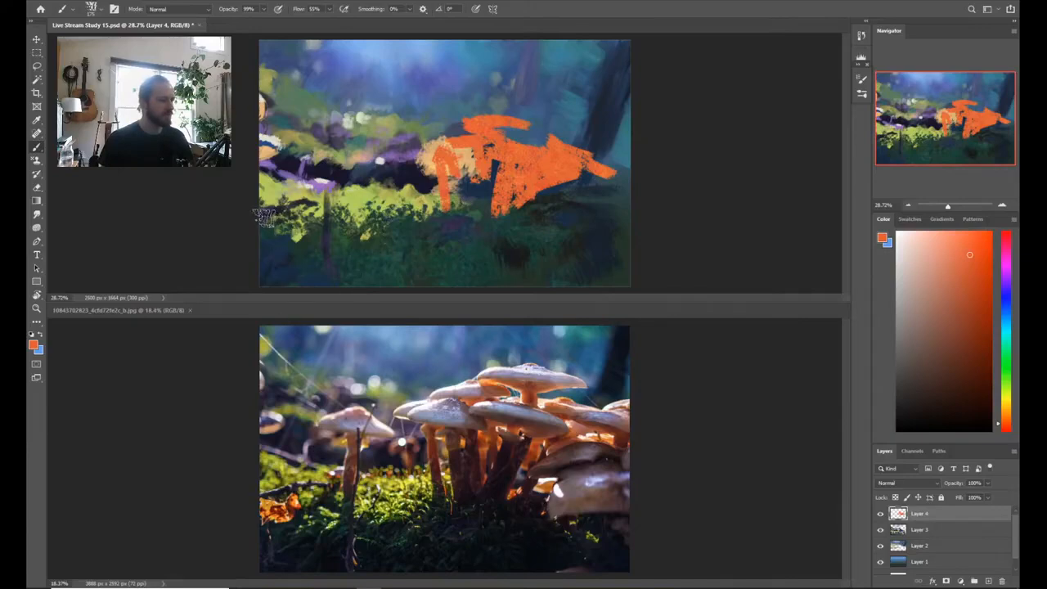
{"action": "mouse_move", "coordinate": [270, 218]}
{"action": "left_mouse_down"}
{"action": "mouse_move", "coordinate": [282, 222]}
{"action": "mouse_move", "coordinate": [274, 233]}
{"action": "mouse_move", "coordinate": [290, 230]}
{"action": "mouse_move", "coordinate": [259, 238]}
{"action": "left_mouse_up"}
Step: Dab yellow-orange on the cluster's upper cap, right tip and the ground below it, and trim the ground patch with sampled dark green
{"action": "left_click_drag", "start_coordinate": [1001, 416], "coordinate": [999, 409]}
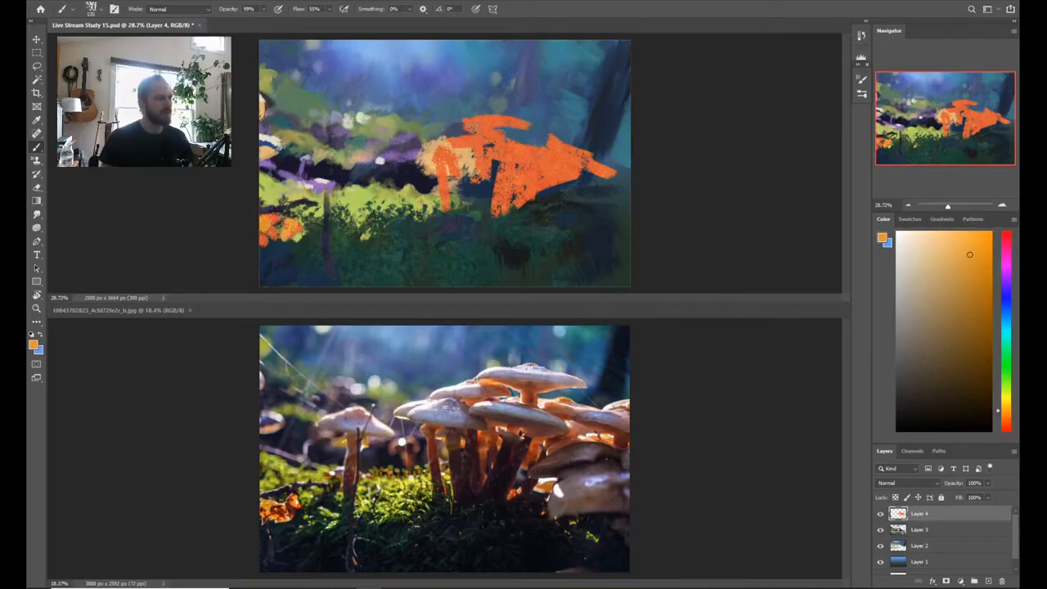
{"action": "left_click_drag", "start_coordinate": [487, 123], "coordinate": [472, 125]}
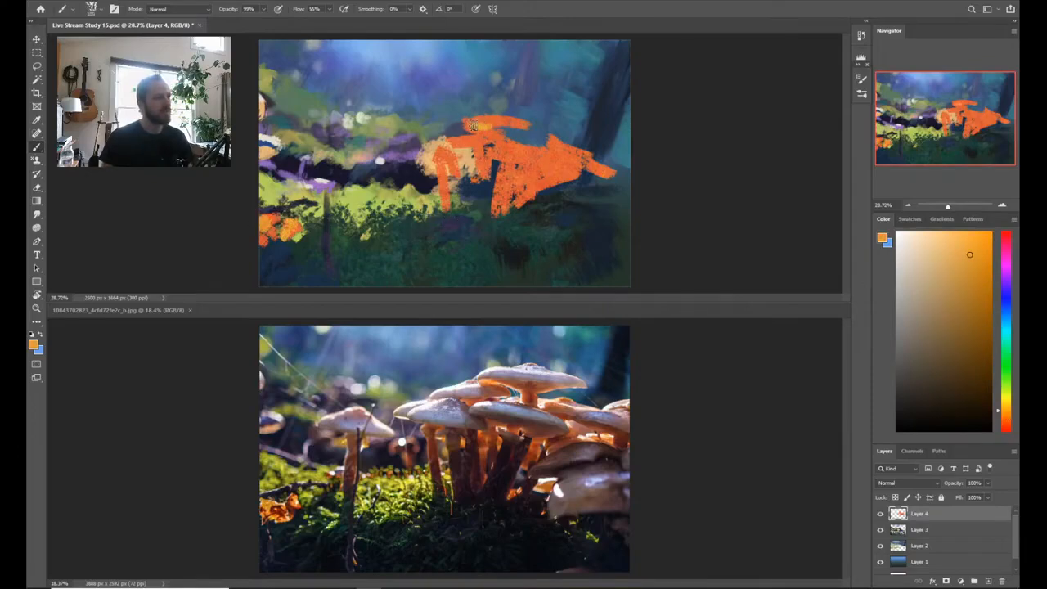
{"action": "mouse_move", "coordinate": [573, 166]}
{"action": "left_mouse_down"}
{"action": "mouse_move", "coordinate": [588, 167]}
{"action": "mouse_move", "coordinate": [575, 169]}
{"action": "left_mouse_up"}
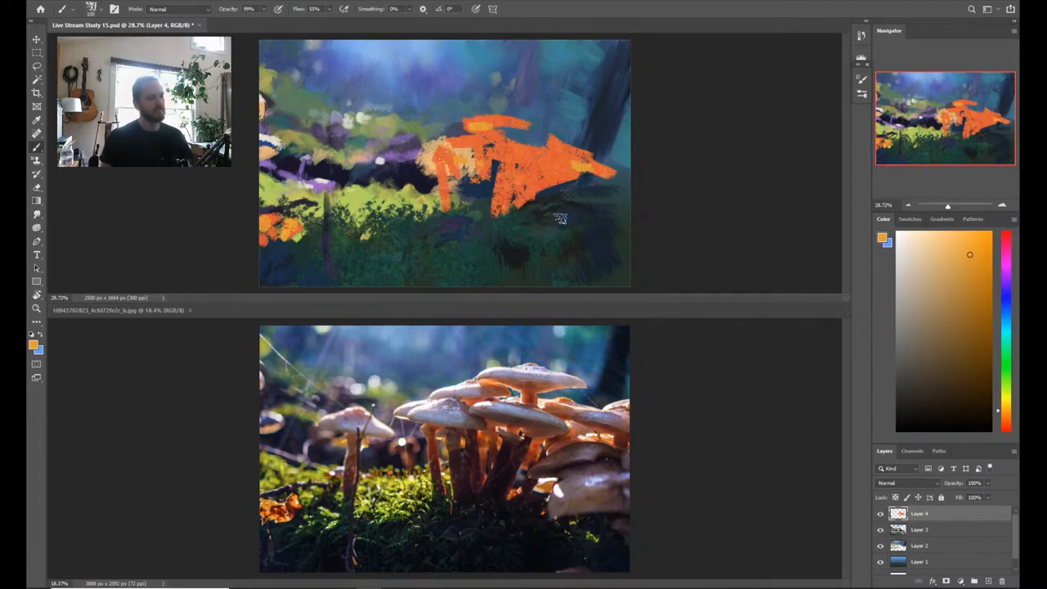
{"action": "left_click_drag", "start_coordinate": [549, 205], "coordinate": [543, 208]}
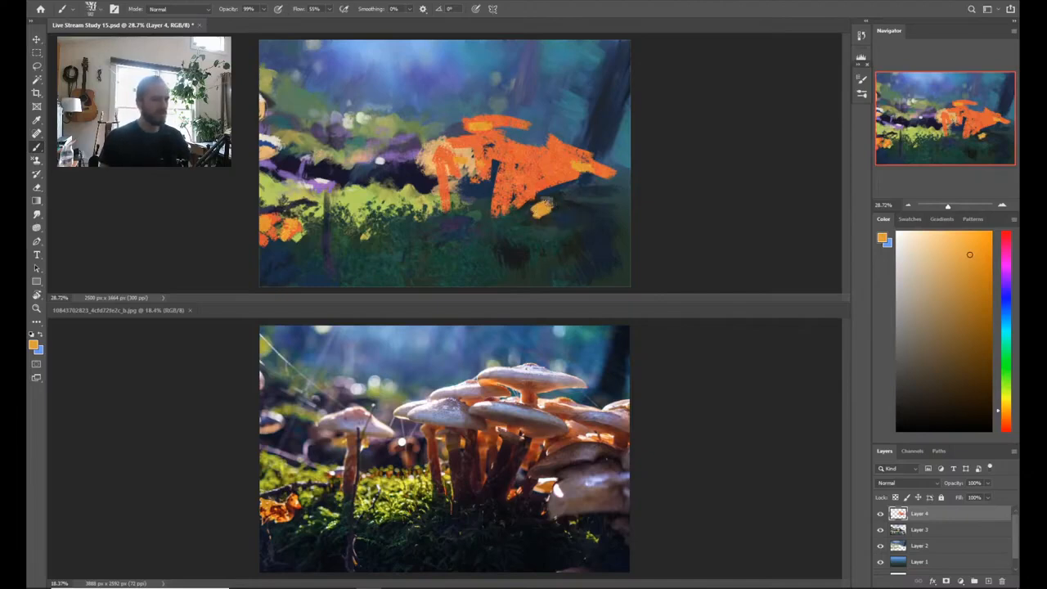
{"action": "left_click", "coordinate": [556, 208], "text": "alt"}
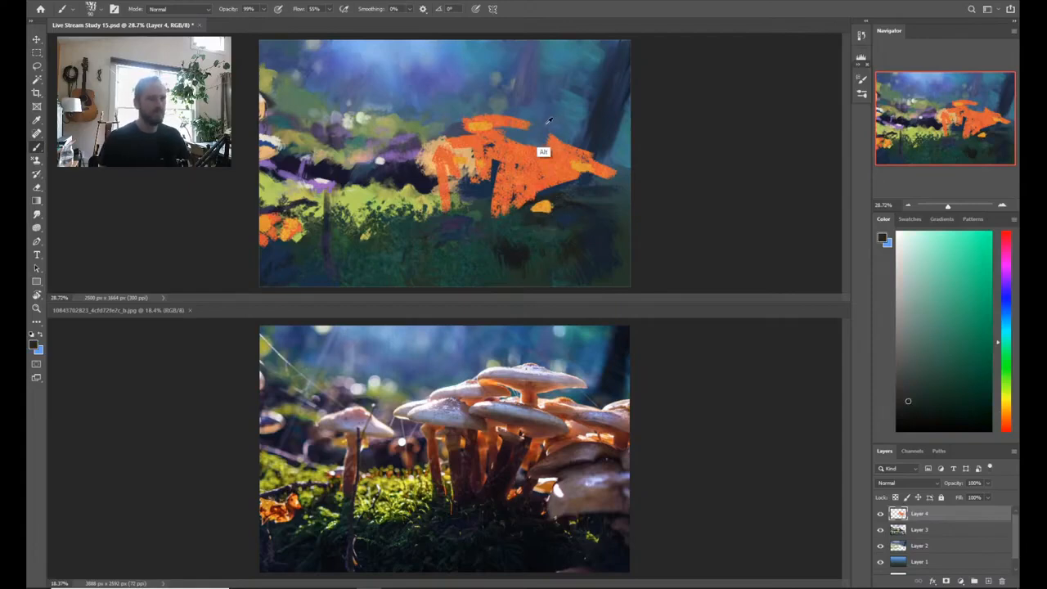
Step: Sample the cluster's red-orange and paint thin slanting stems beneath the left cap down into the moss
{"action": "left_click", "coordinate": [487, 404]}
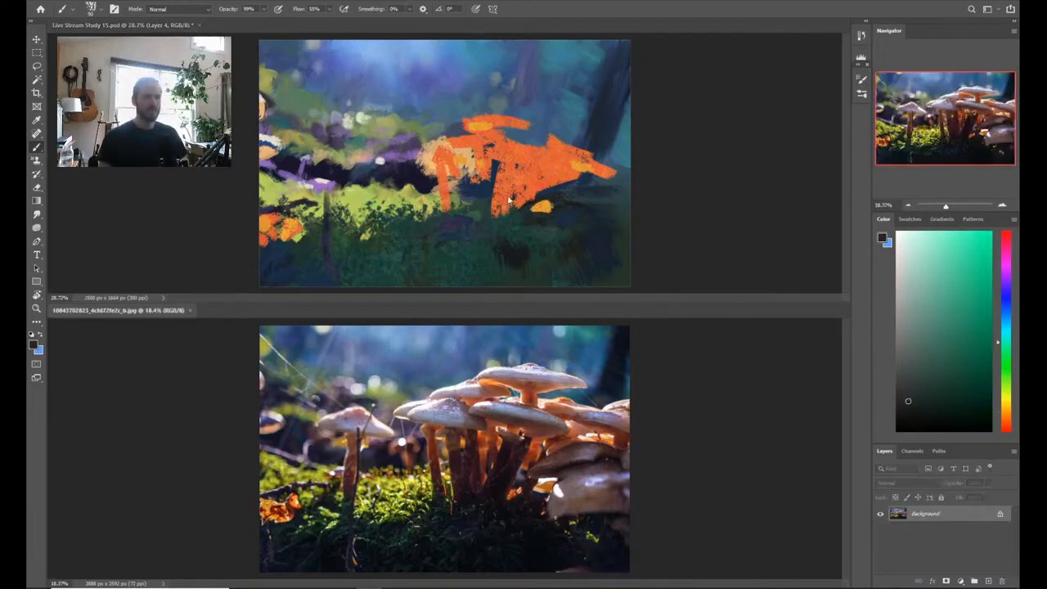
{"action": "left_click", "coordinate": [503, 133]}
{"action": "left_click", "coordinate": [518, 185], "text": "alt"}
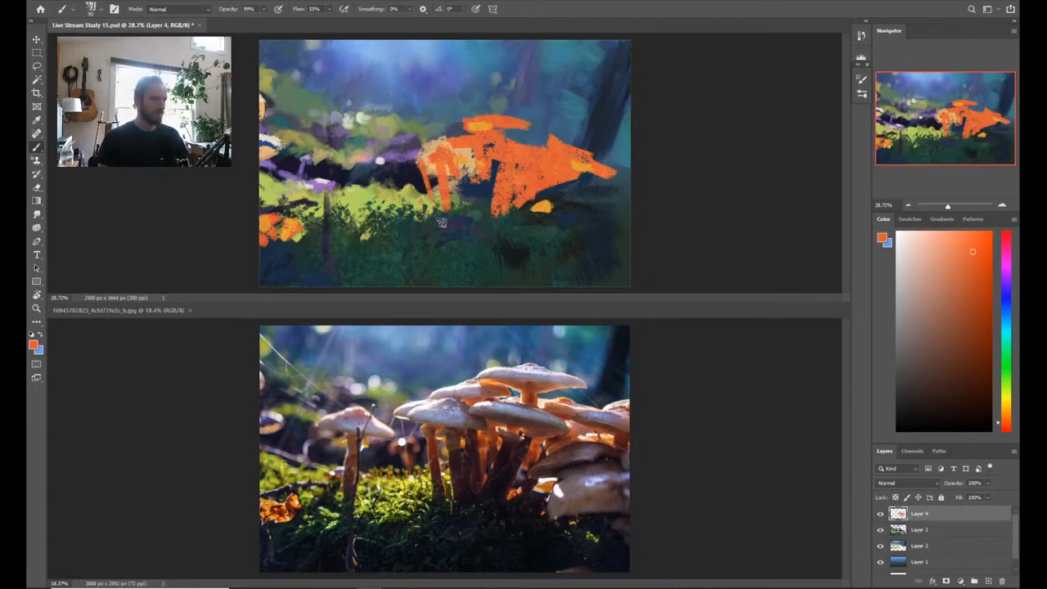
{"action": "left_click_drag", "start_coordinate": [429, 166], "coordinate": [441, 223]}
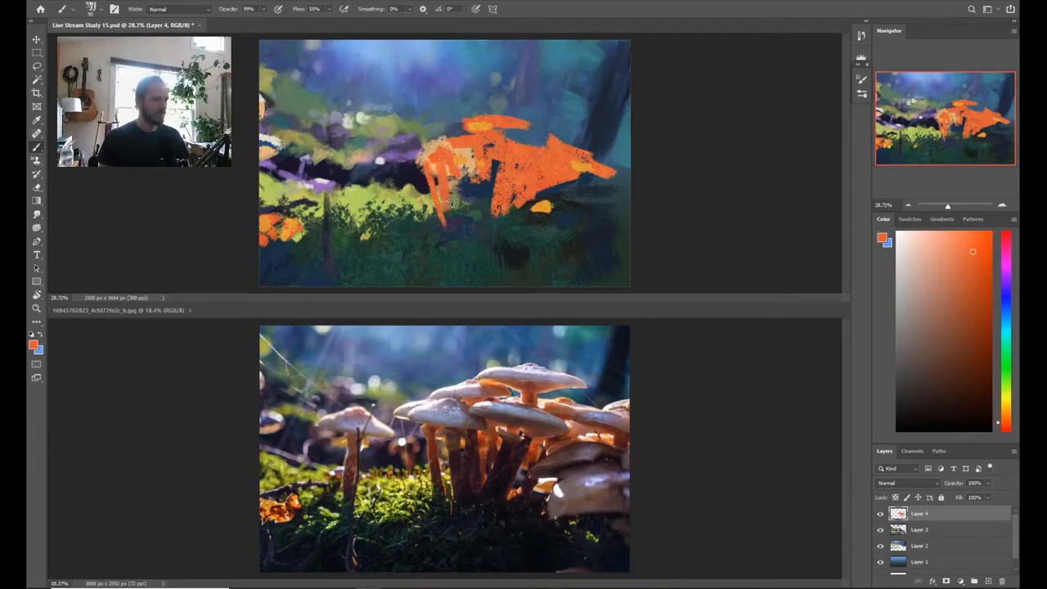
{"action": "key", "text": "e"}
{"action": "key", "text": "b"}
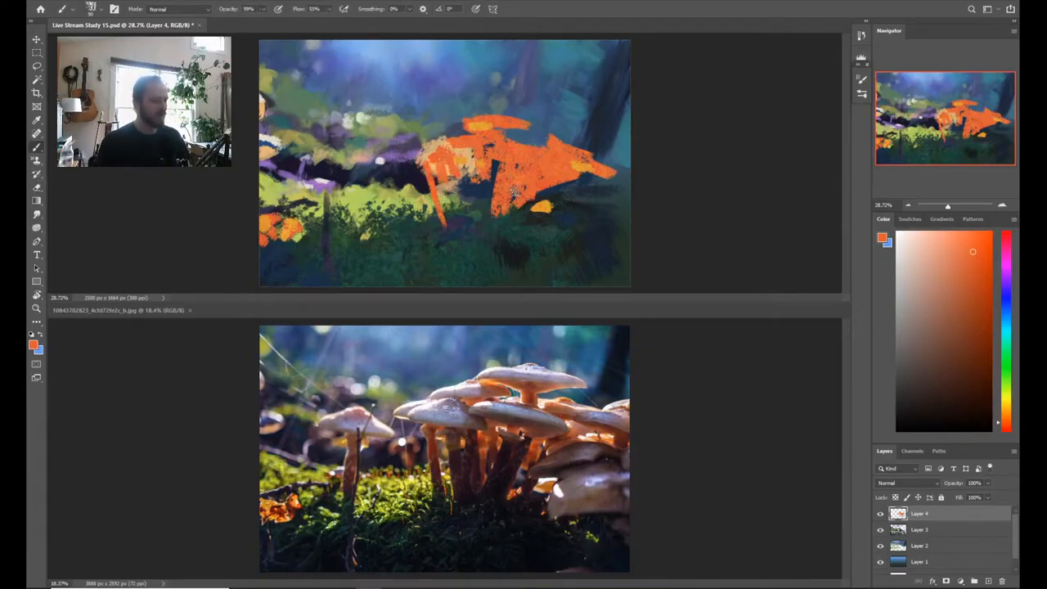
Step: Sample lighter oranges from the painting and extend the yellow-orange accent at the cluster's right tip
{"action": "left_click", "coordinate": [467, 162], "text": "alt"}
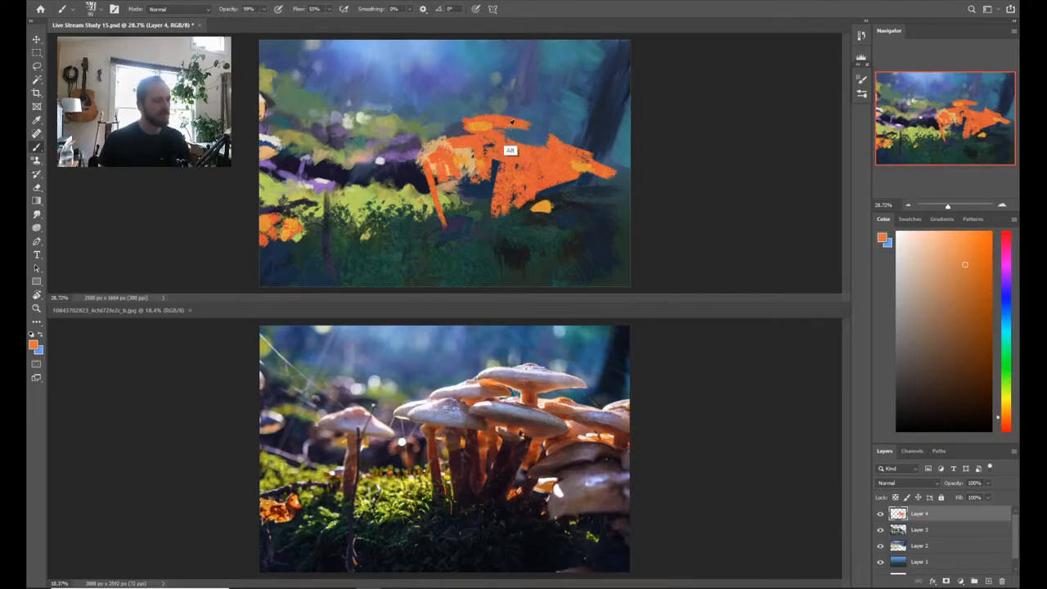
{"action": "left_click", "coordinate": [570, 170], "text": "alt"}
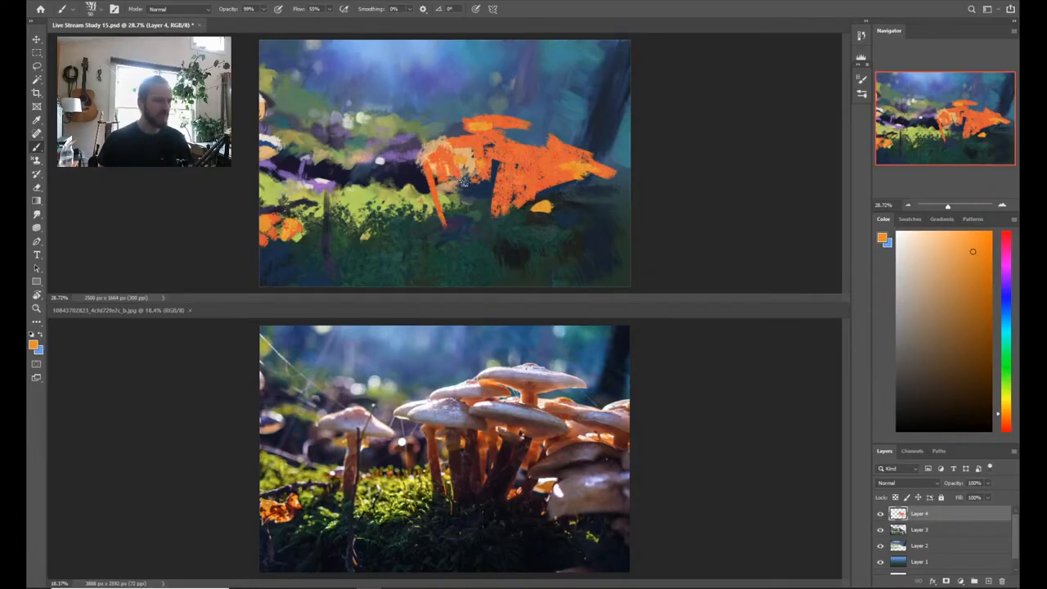
{"action": "key", "text": "w"}
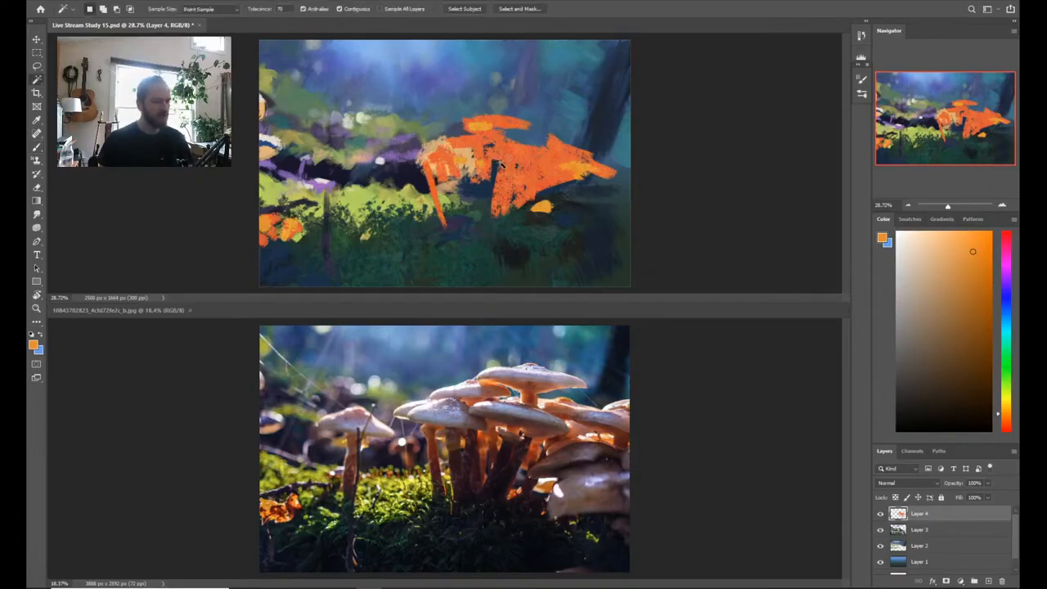
{"action": "key", "text": "b"}
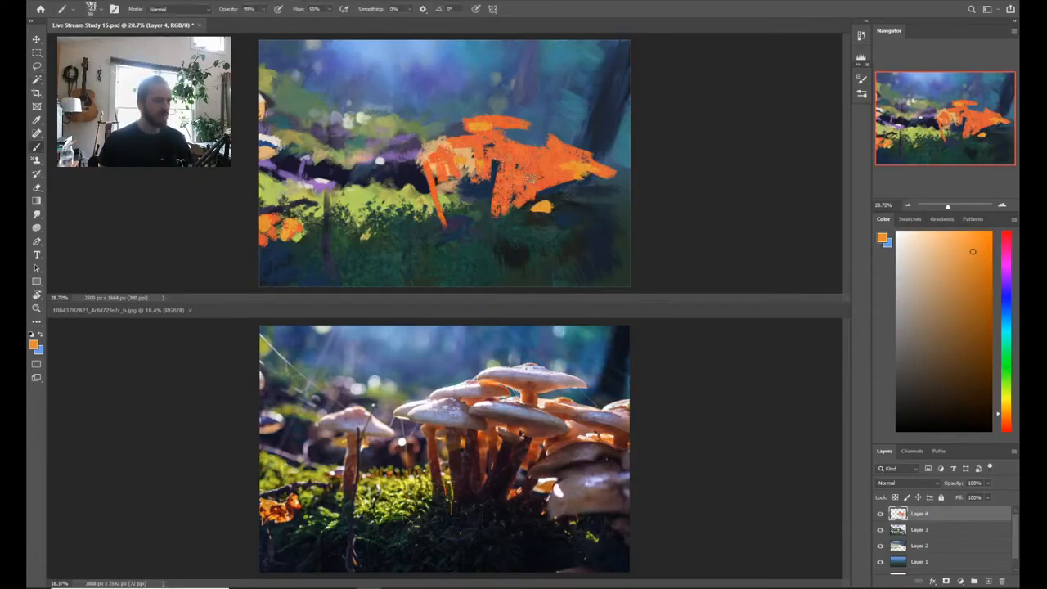
Step: Mix a pale cyan-blue and paint first highlight strokes on top of the left mushroom cap
{"action": "left_click", "coordinate": [433, 421]}
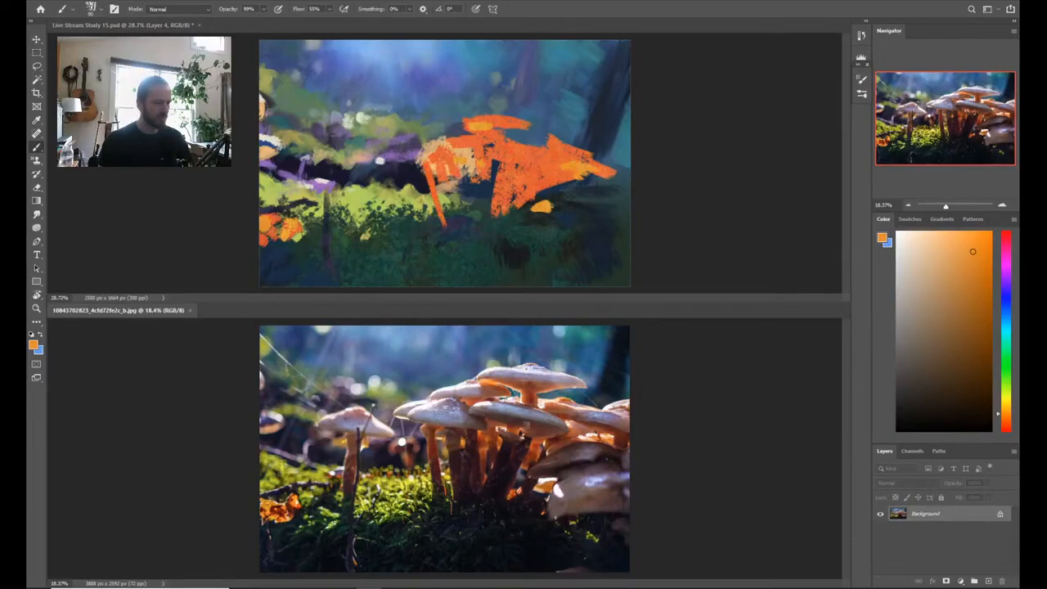
{"action": "left_click", "coordinate": [504, 163]}
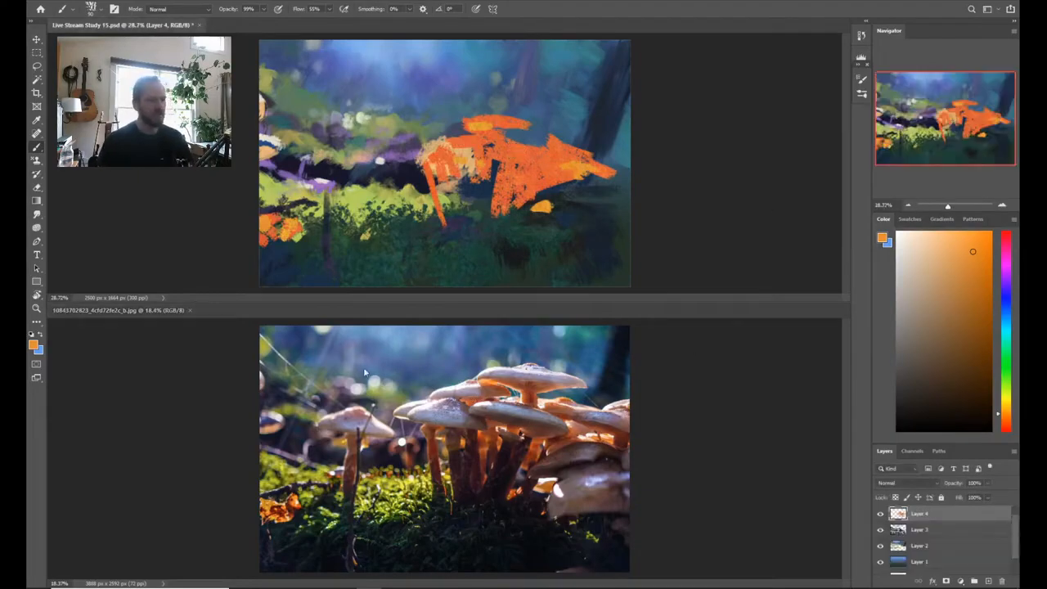
{"action": "left_click", "coordinate": [1006, 333]}
{"action": "left_click", "coordinate": [955, 244]}
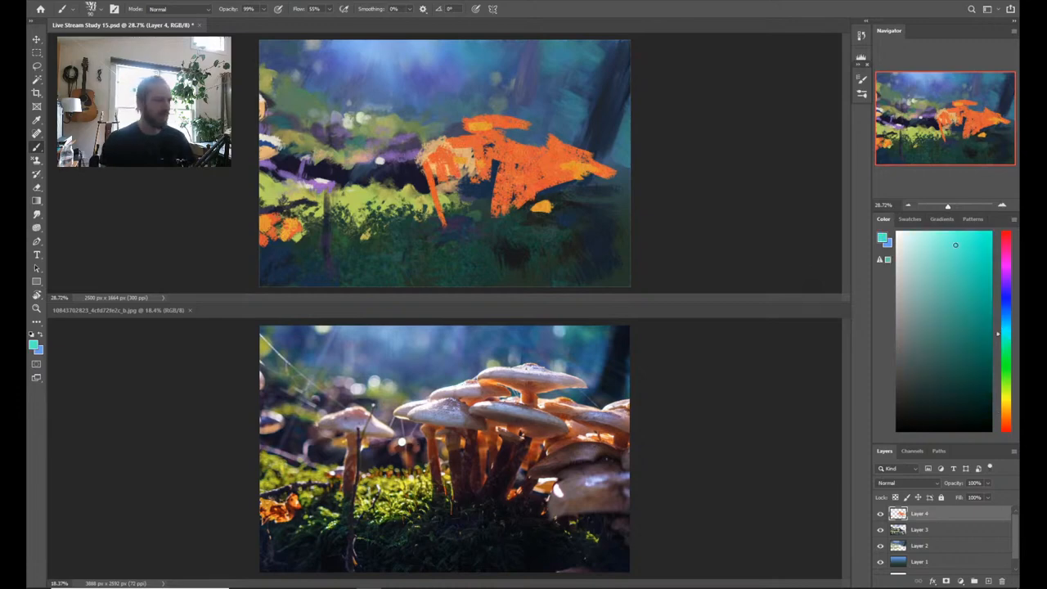
{"action": "left_click", "coordinate": [1006, 323]}
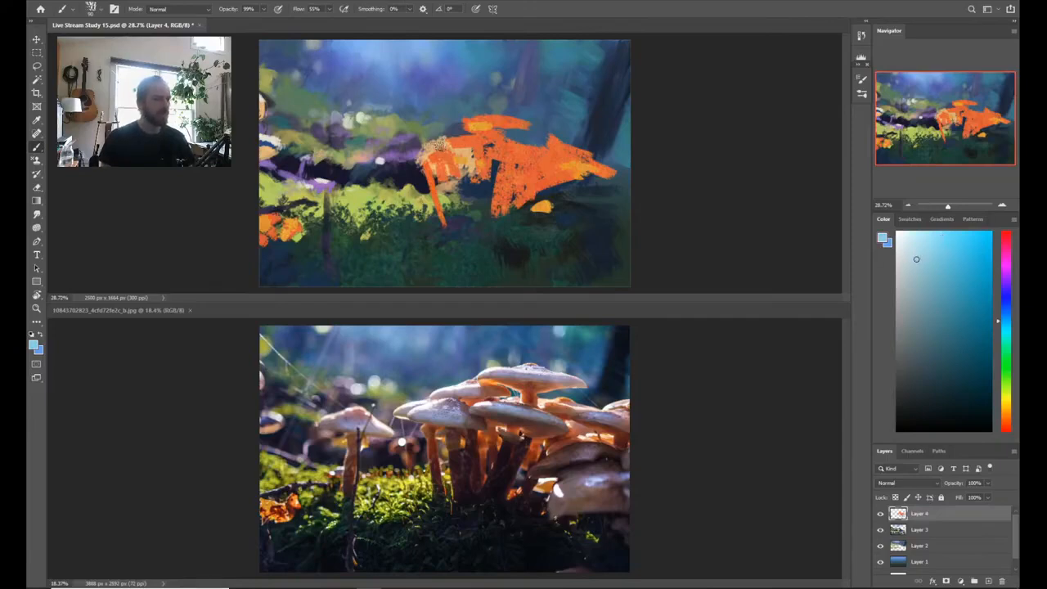
{"action": "left_click_drag", "start_coordinate": [438, 145], "coordinate": [449, 144]}
{"action": "left_click", "coordinate": [437, 145]}
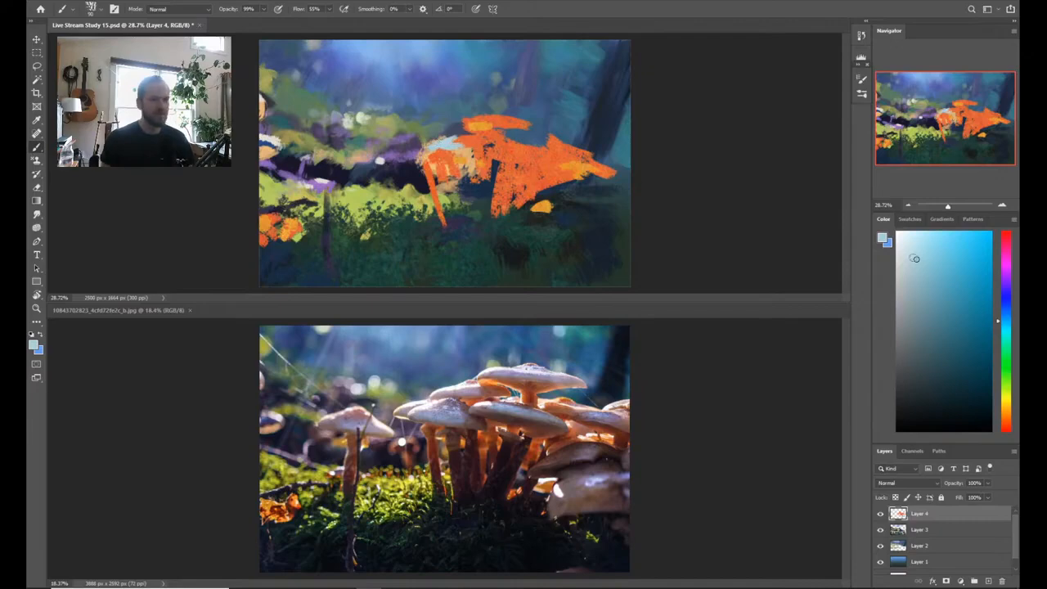
Step: Shift the pale colour towards blue and fill out the top and left edge of the left mushroom cap
{"action": "left_click", "coordinate": [916, 261]}
{"action": "left_click", "coordinate": [1007, 312]}
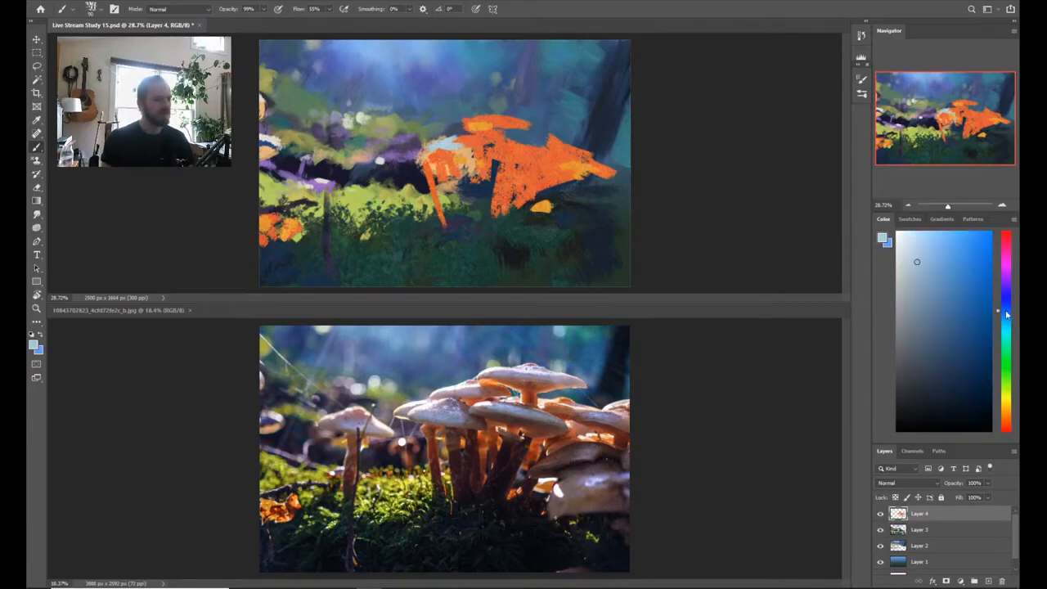
{"action": "left_click_drag", "start_coordinate": [438, 147], "coordinate": [468, 139]}
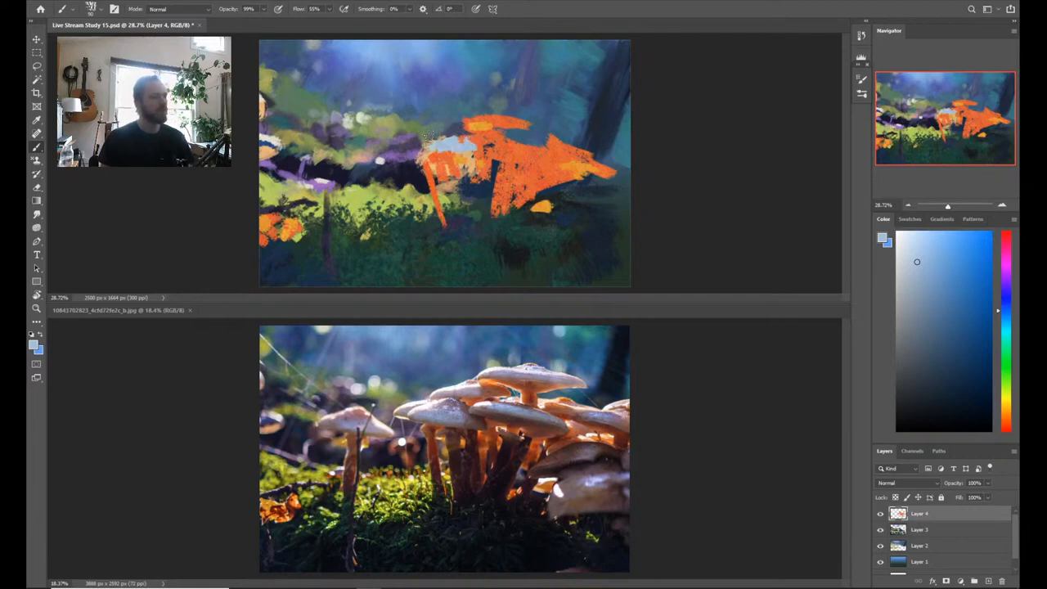
{"action": "mouse_move", "coordinate": [424, 135]}
{"action": "left_mouse_down"}
{"action": "mouse_move", "coordinate": [460, 121]}
{"action": "mouse_move", "coordinate": [422, 143]}
{"action": "left_mouse_up"}
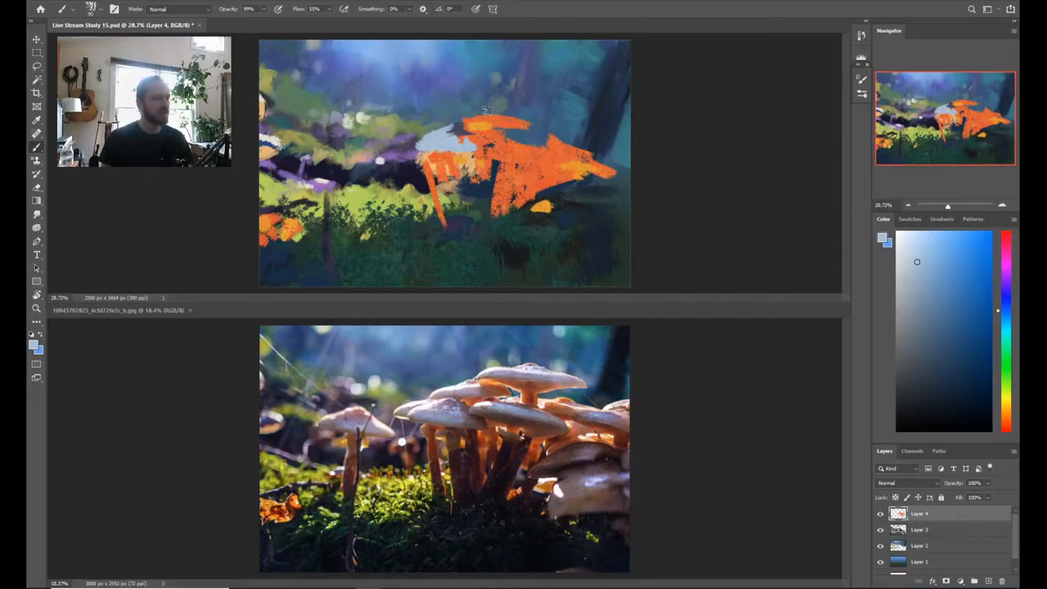
Step: Shift the brush colour to pale lavender and paint a wide domed cap above the orange cluster
{"action": "mouse_move", "coordinate": [484, 108]}
{"action": "left_mouse_down"}
{"action": "mouse_move", "coordinate": [504, 111]}
{"action": "mouse_move", "coordinate": [470, 107]}
{"action": "mouse_move", "coordinate": [523, 107]}
{"action": "left_mouse_up"}
{"action": "left_click", "coordinate": [1007, 298]}
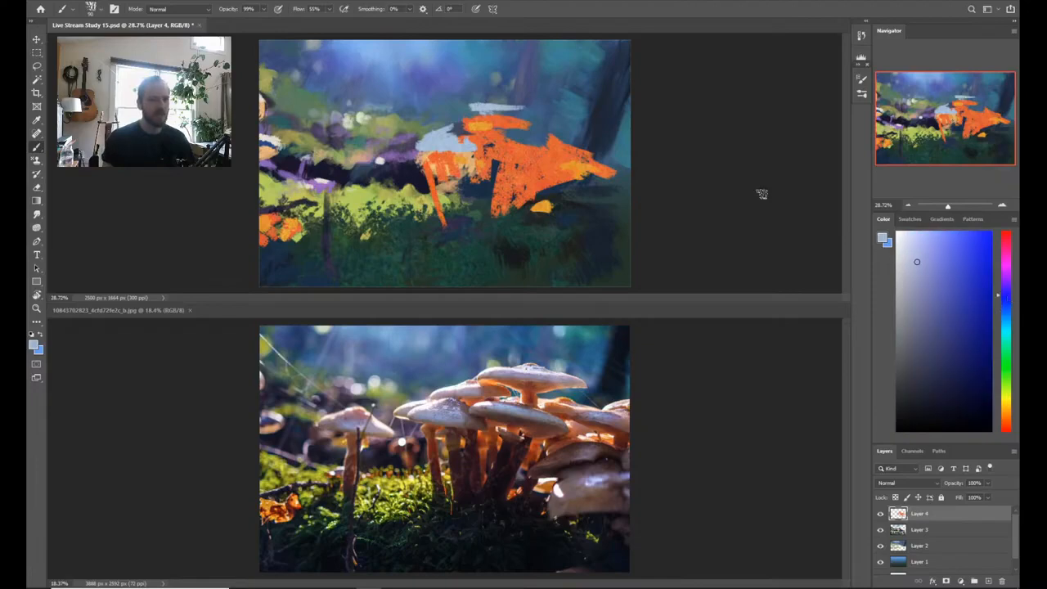
{"action": "mouse_move", "coordinate": [509, 106]}
{"action": "left_mouse_down"}
{"action": "mouse_move", "coordinate": [566, 107]}
{"action": "mouse_move", "coordinate": [510, 103]}
{"action": "mouse_move", "coordinate": [531, 105]}
{"action": "left_mouse_up"}
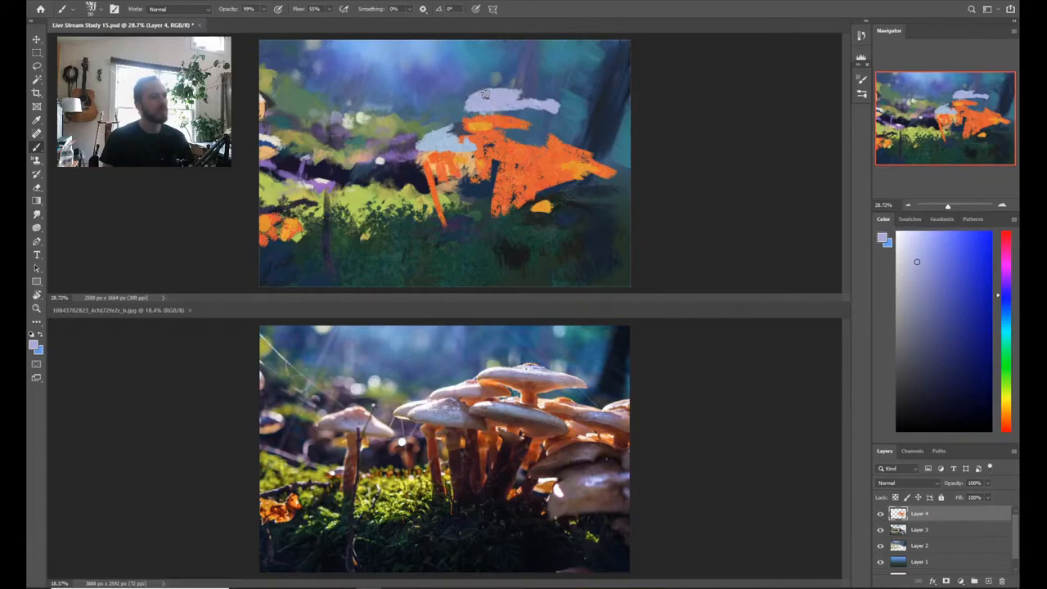
{"action": "left_click_drag", "start_coordinate": [484, 94], "coordinate": [478, 88]}
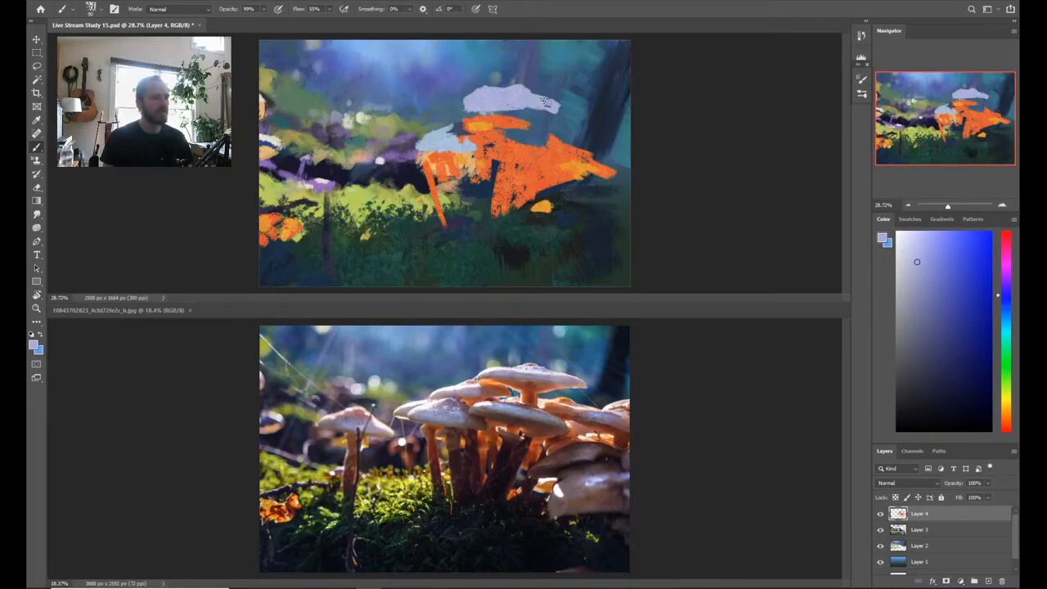
{"action": "mouse_move", "coordinate": [545, 102]}
{"action": "left_mouse_down"}
{"action": "mouse_move", "coordinate": [518, 105]}
{"action": "mouse_move", "coordinate": [575, 115]}
{"action": "left_mouse_up"}
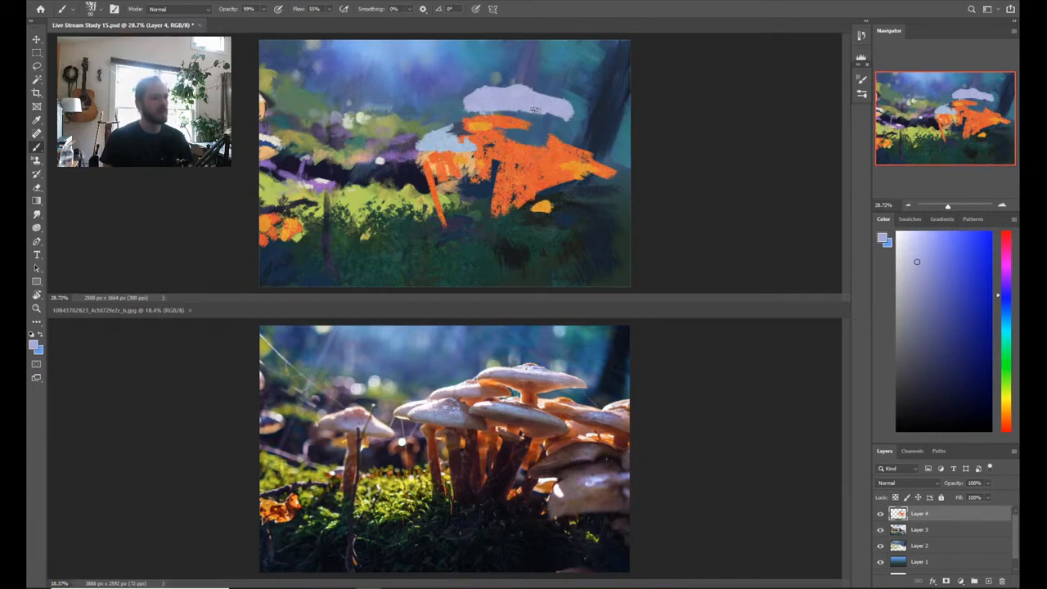
Step: Paint an orange underside beneath the top mushroom cap, adding a muted red-orange shadow and a yellow-orange accent at its left end
{"action": "left_click", "coordinate": [520, 177], "text": "alt"}
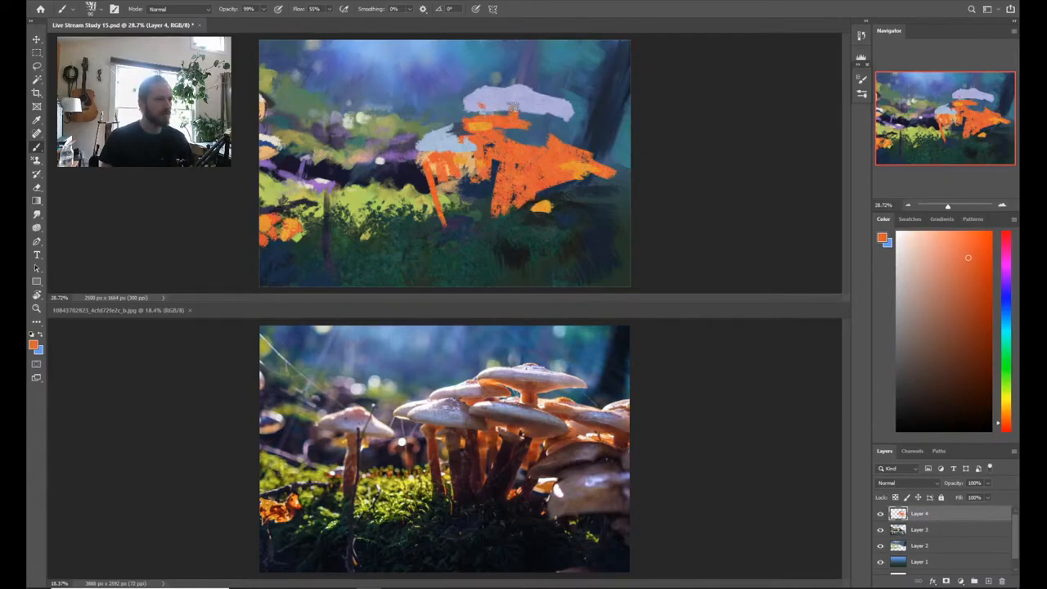
{"action": "mouse_move", "coordinate": [511, 107]}
{"action": "left_mouse_down"}
{"action": "mouse_move", "coordinate": [489, 106]}
{"action": "mouse_move", "coordinate": [532, 117]}
{"action": "left_mouse_up"}
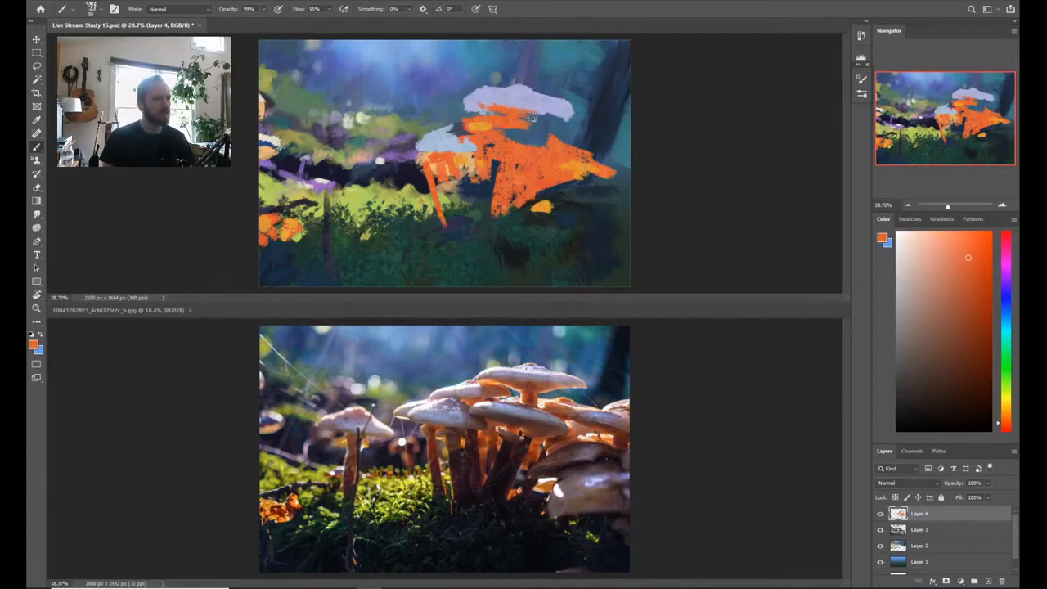
{"action": "left_click", "coordinate": [959, 294]}
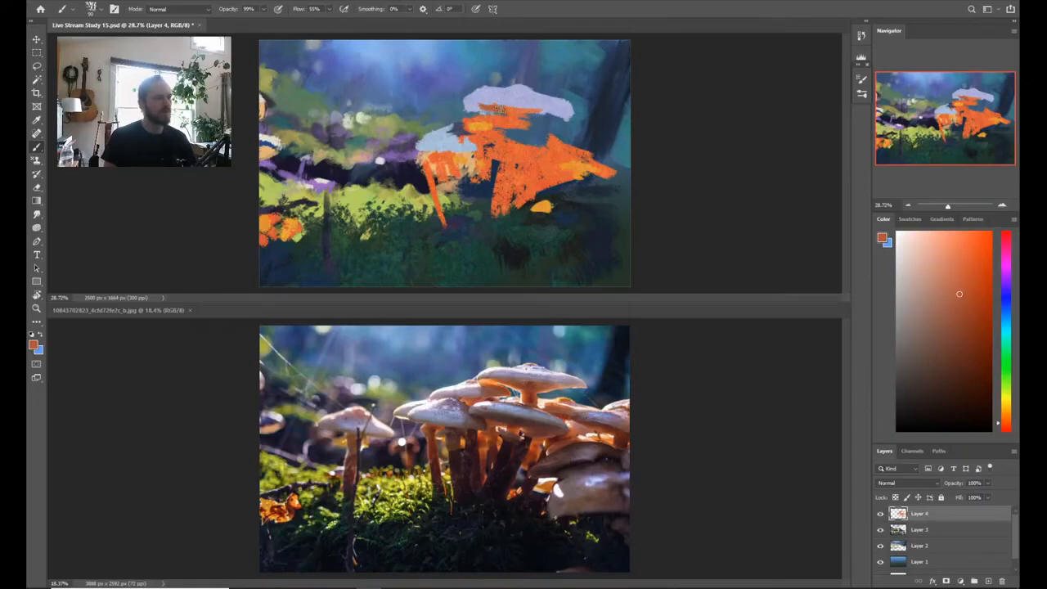
{"action": "mouse_move", "coordinate": [473, 107]}
{"action": "left_mouse_down"}
{"action": "mouse_move", "coordinate": [492, 105]}
{"action": "mouse_move", "coordinate": [484, 110]}
{"action": "left_mouse_up"}
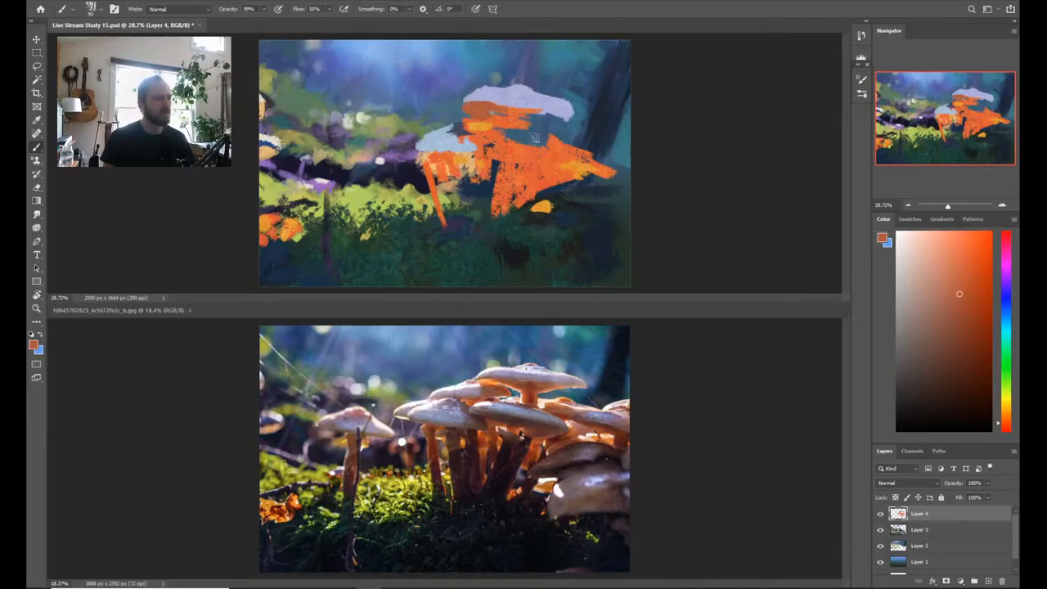
{"action": "left_click", "coordinate": [480, 157], "text": "alt"}
{"action": "left_click_drag", "start_coordinate": [471, 107], "coordinate": [467, 106]}
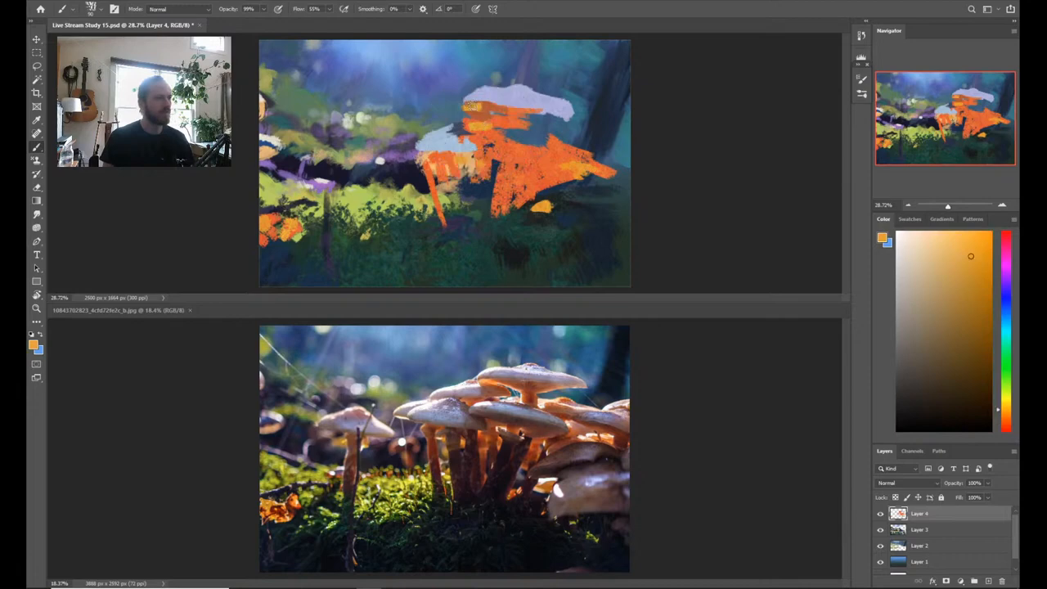
Step: Trim the top cap with the eraser and paint two lavender caps below it, reaching the canvas's right edge
{"action": "left_click", "coordinate": [535, 101], "text": "alt"}
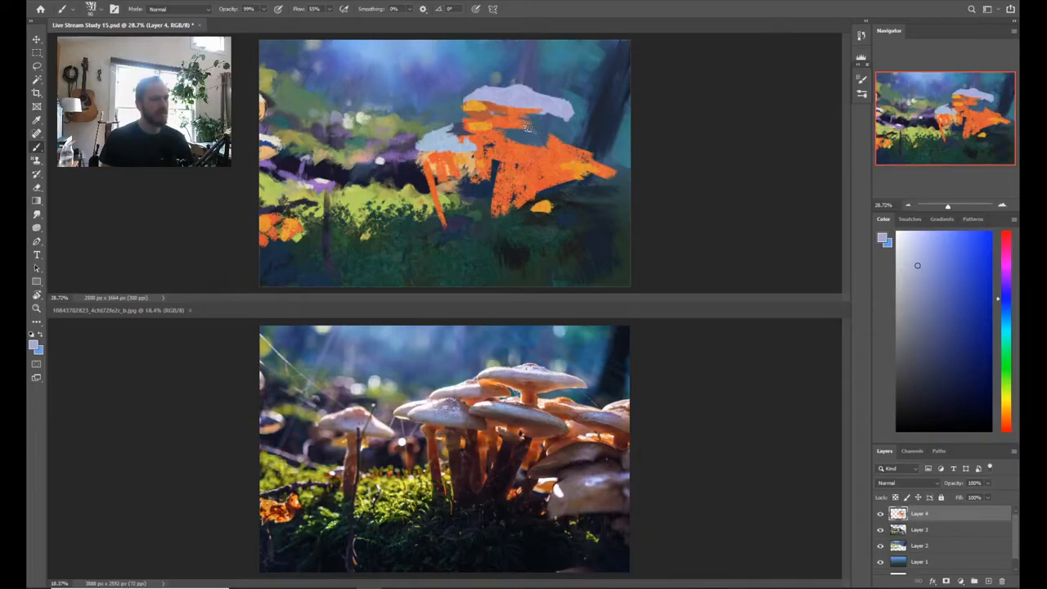
{"action": "key", "text": "e"}
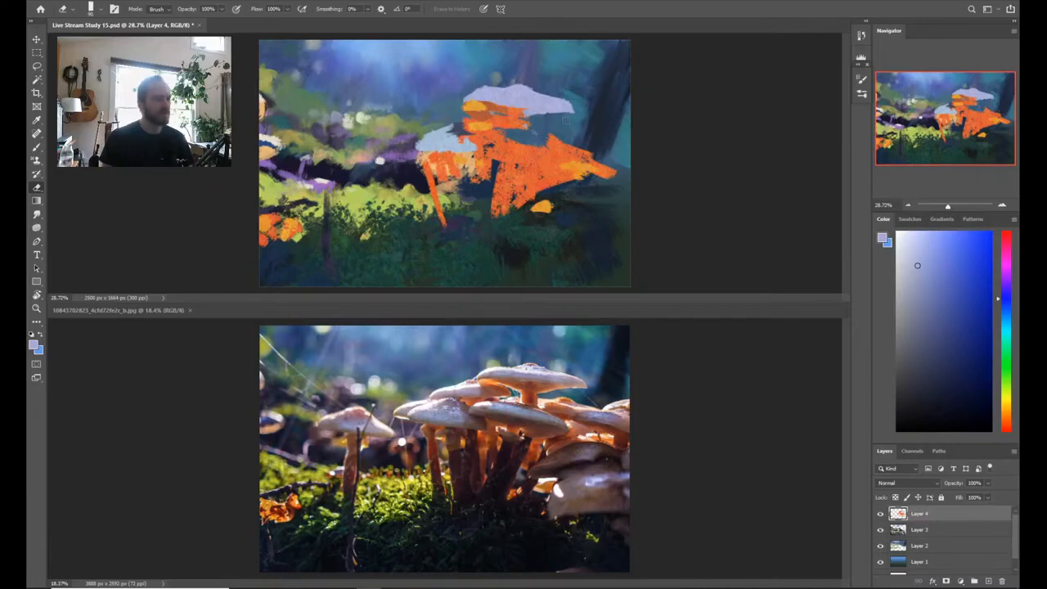
{"action": "key", "text": "b"}
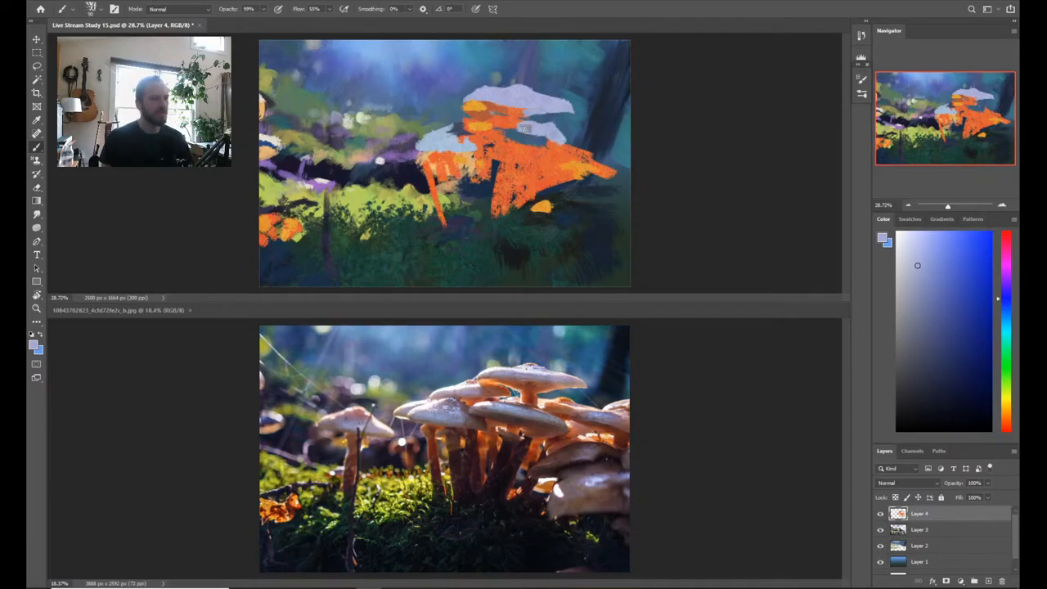
{"action": "mouse_move", "coordinate": [525, 128]}
{"action": "left_mouse_down"}
{"action": "mouse_move", "coordinate": [627, 151]}
{"action": "mouse_move", "coordinate": [622, 130]}
{"action": "mouse_move", "coordinate": [631, 133]}
{"action": "mouse_move", "coordinate": [582, 148]}
{"action": "mouse_move", "coordinate": [620, 132]}
{"action": "left_mouse_up"}
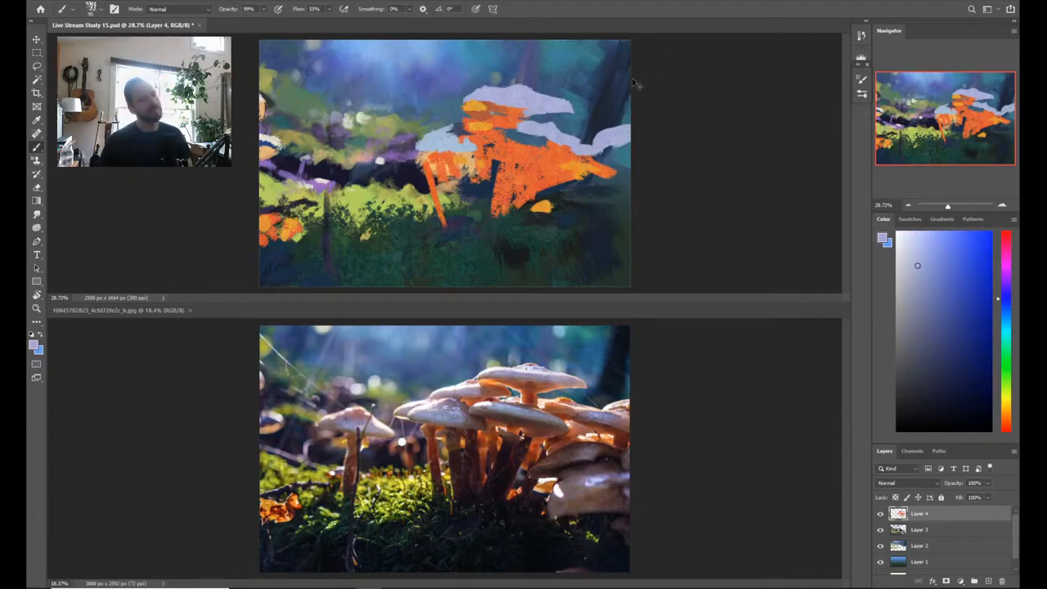
Step: Use Free Transform to nudge the painted mushrooms on Layer 4 slightly to the right
{"action": "key", "text": "ctrl+t"}
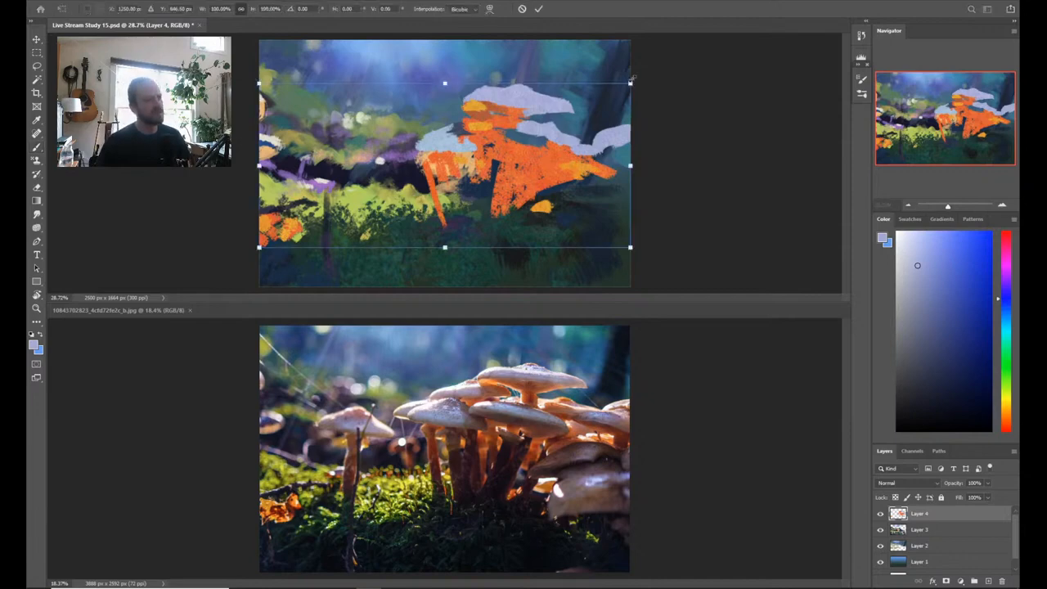
{"action": "key", "text": "Right"}
{"action": "key", "text": "Right"}
{"action": "key", "text": "Right"}
{"action": "key", "text": "Right"}
{"action": "key", "text": "Right"}
{"action": "key", "text": "Right"}
{"action": "key", "text": "Right"}
{"action": "key", "text": "Right"}
{"action": "key", "text": "Right"}
{"action": "key", "text": "Right"}
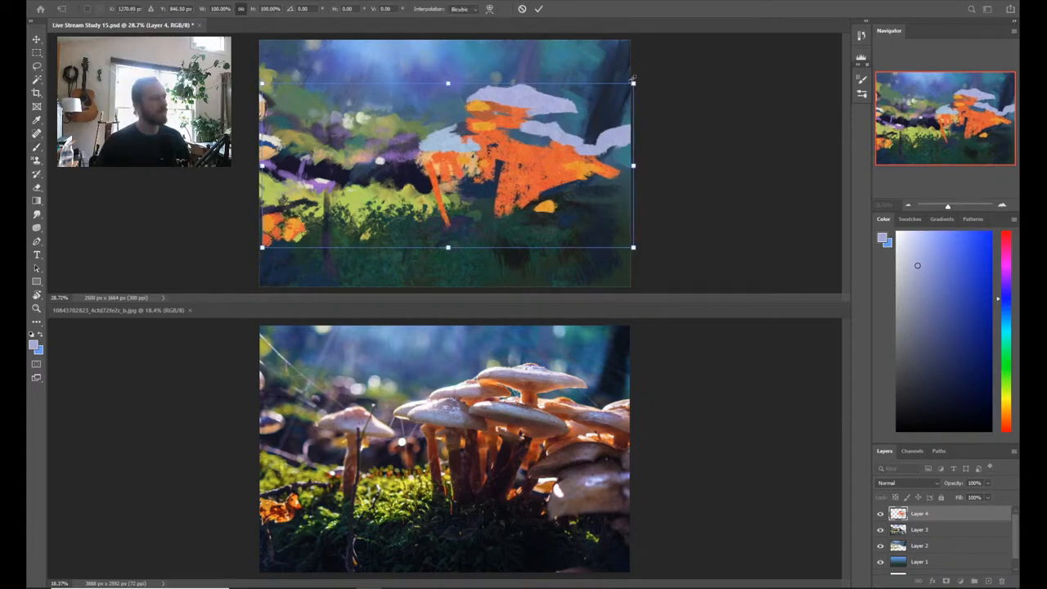
{"action": "key", "text": "Right"}
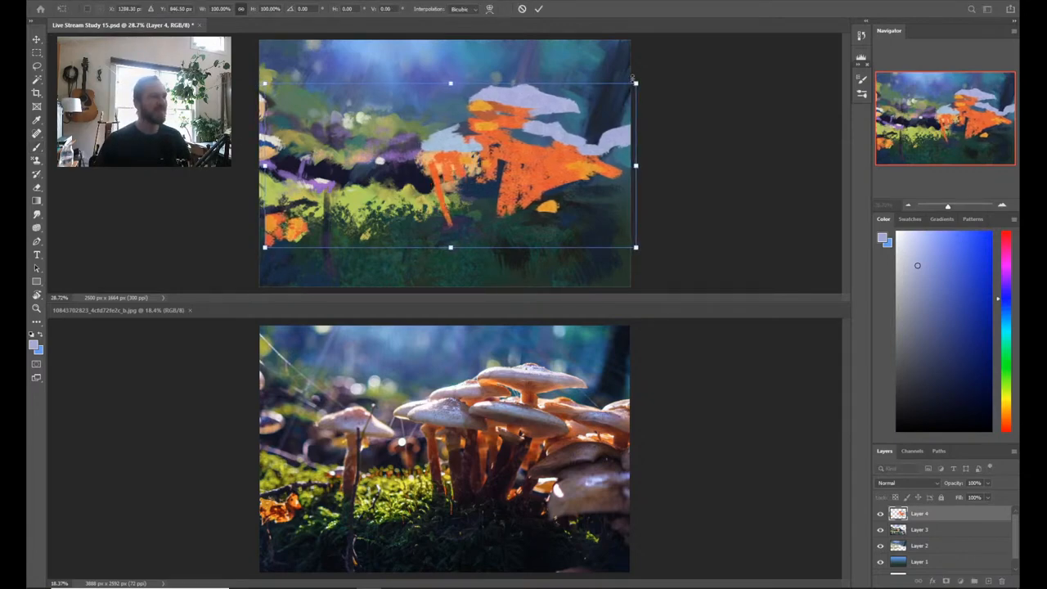
{"action": "key", "text": "Return"}
{"action": "key", "text": "b"}
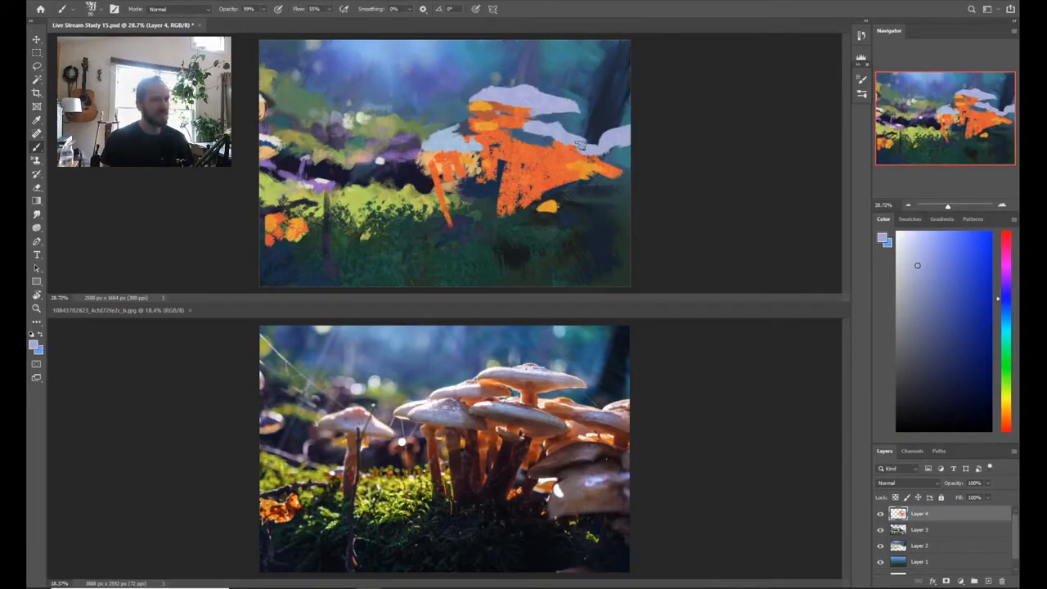
{"action": "key", "text": "ctrl+t"}
{"action": "key", "text": "Right"}
{"action": "key", "text": "Right"}
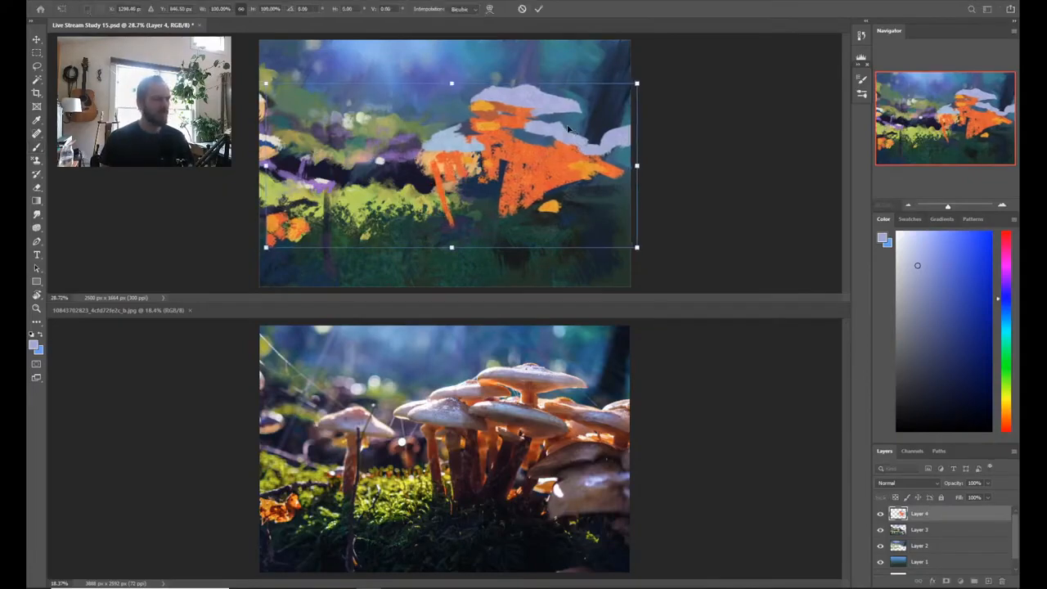
{"action": "key", "text": "Return"}
Step: Clean up the shapes, shade the lavender caps with a deeper violet and lay a violet patch for the lower-right cap
{"action": "key", "text": "e"}
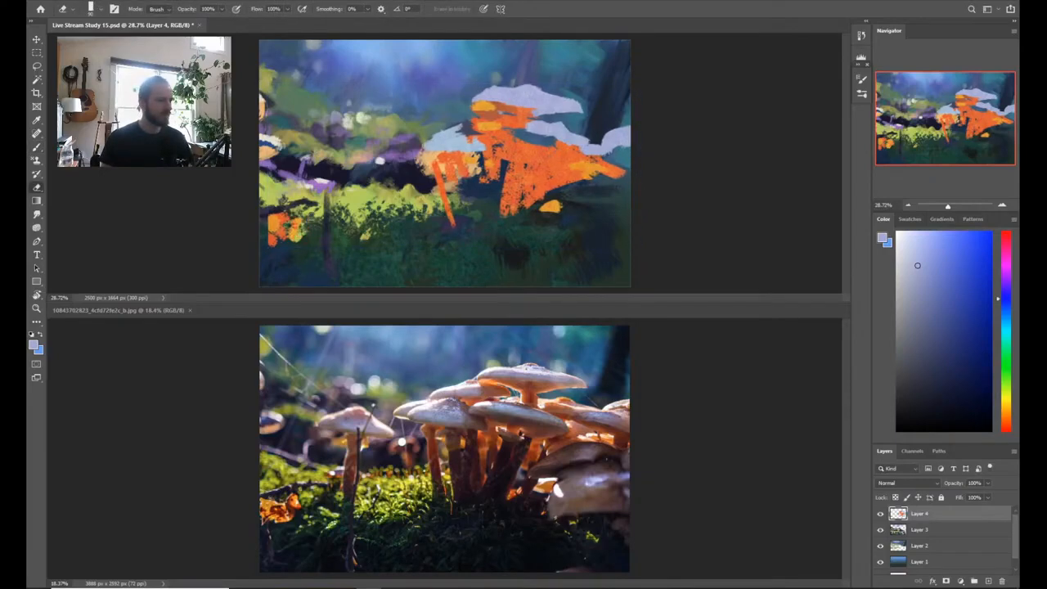
{"action": "key", "text": "b"}
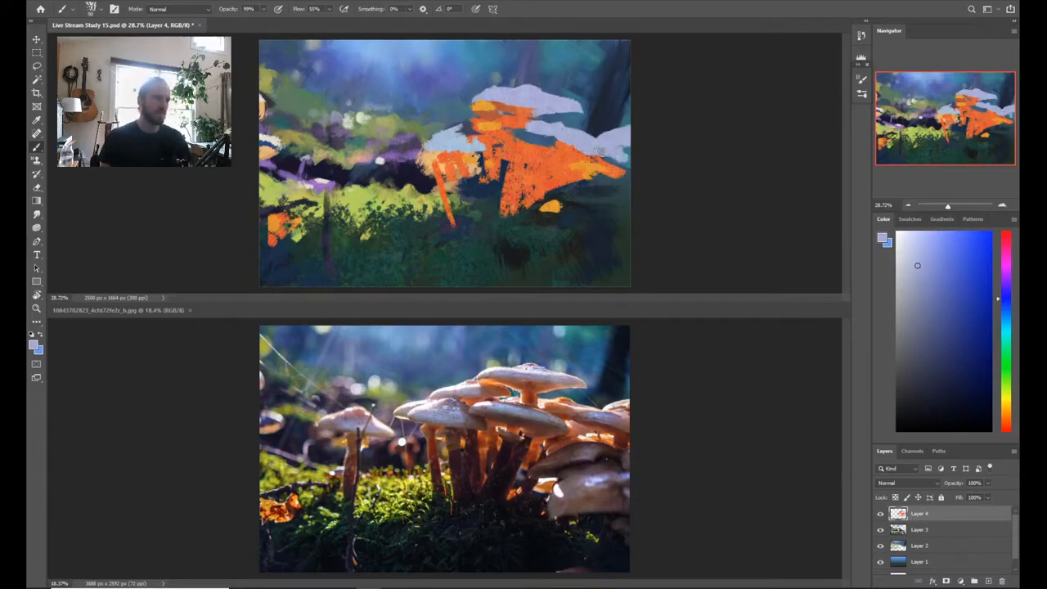
{"action": "left_click", "coordinate": [933, 270]}
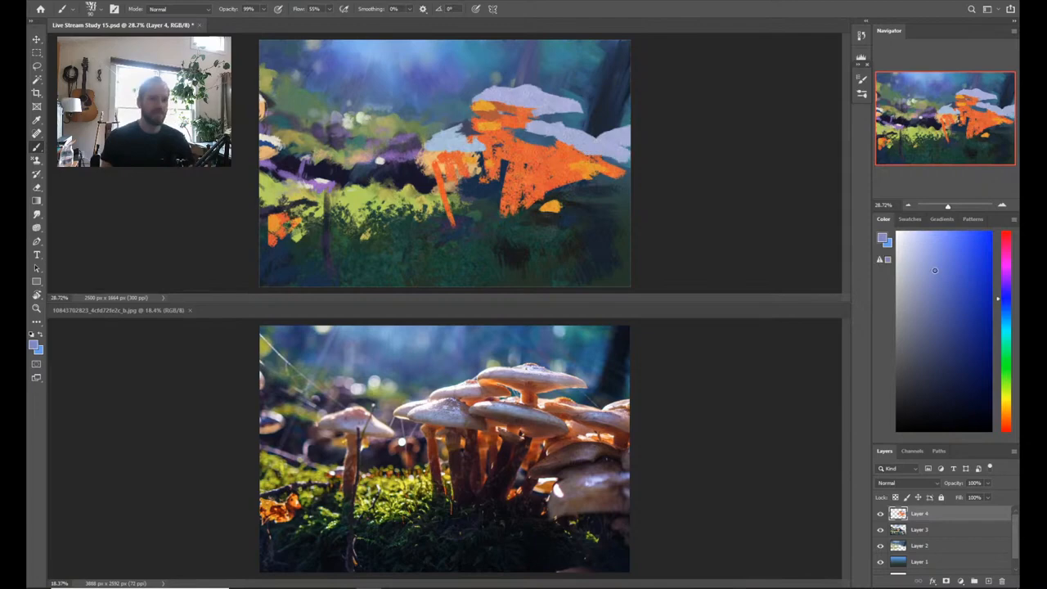
{"action": "left_click", "coordinate": [1006, 291]}
{"action": "mouse_move", "coordinate": [597, 141]}
{"action": "left_mouse_down"}
{"action": "mouse_move", "coordinate": [568, 141]}
{"action": "mouse_move", "coordinate": [602, 144]}
{"action": "left_mouse_up"}
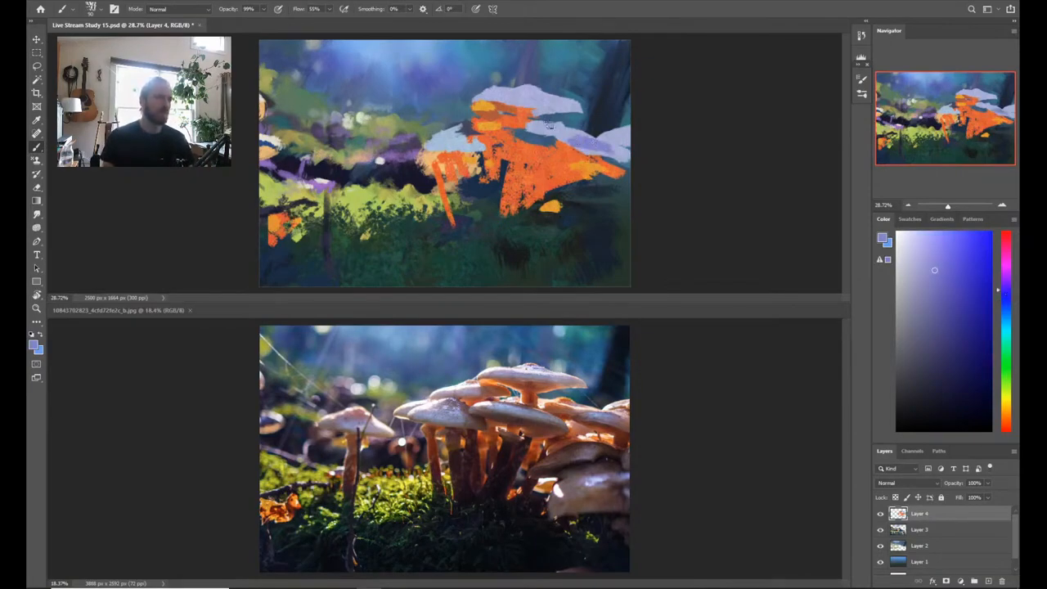
{"action": "mouse_move", "coordinate": [545, 108]}
{"action": "left_mouse_down"}
{"action": "mouse_move", "coordinate": [524, 95]}
{"action": "mouse_move", "coordinate": [560, 103]}
{"action": "mouse_move", "coordinate": [517, 98]}
{"action": "mouse_move", "coordinate": [555, 108]}
{"action": "left_mouse_up"}
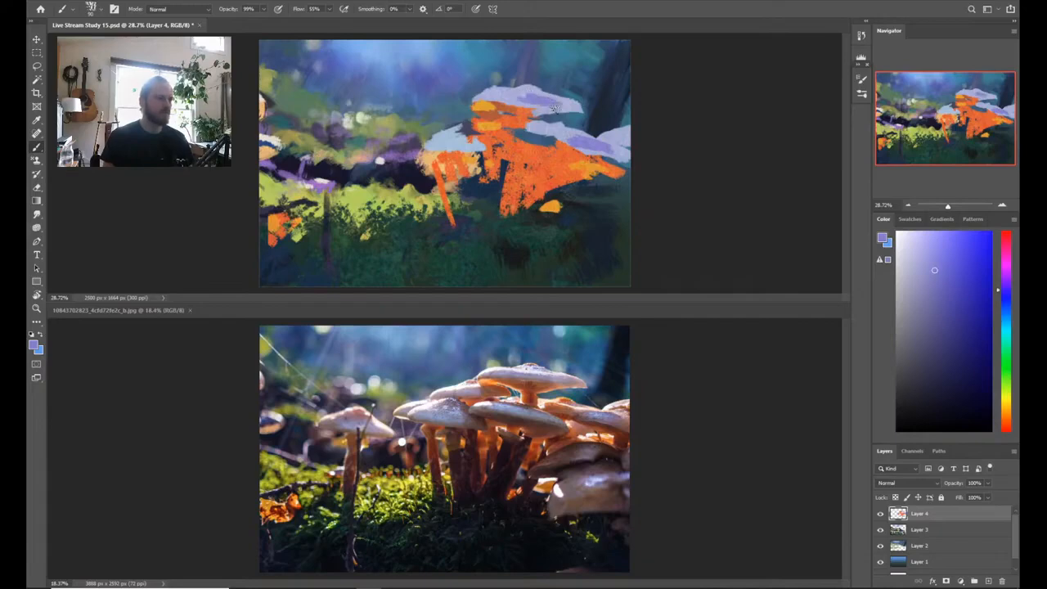
{"action": "mouse_move", "coordinate": [448, 121]}
{"action": "left_mouse_down"}
{"action": "mouse_move", "coordinate": [466, 145]}
{"action": "mouse_move", "coordinate": [463, 131]}
{"action": "left_mouse_up"}
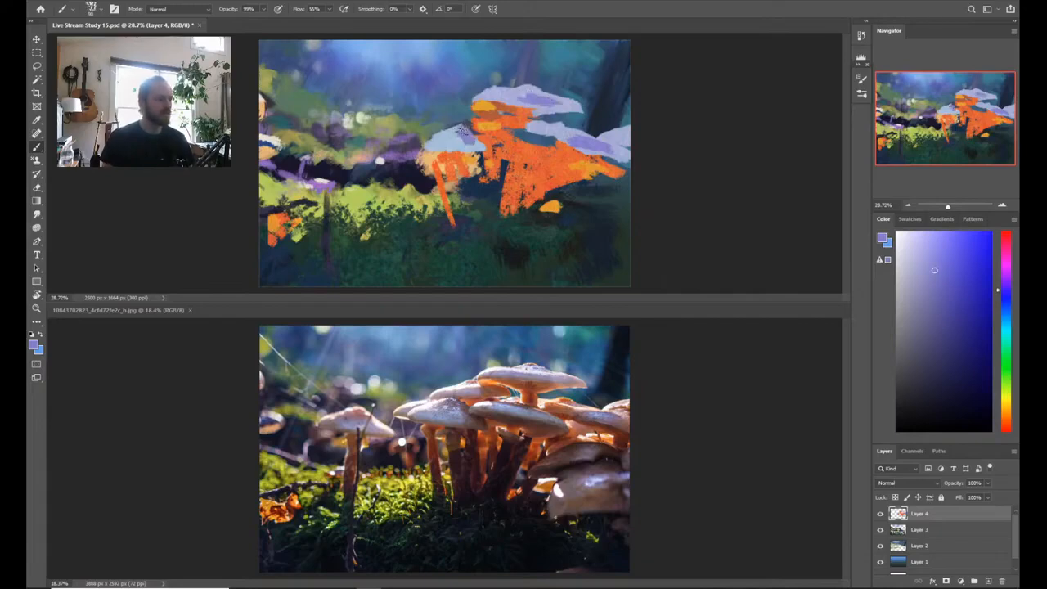
{"action": "mouse_move", "coordinate": [615, 204]}
{"action": "left_mouse_down"}
{"action": "mouse_move", "coordinate": [625, 205]}
{"action": "mouse_move", "coordinate": [585, 208]}
{"action": "mouse_move", "coordinate": [615, 215]}
{"action": "left_mouse_up"}
Step: Mix a muted tan-brown and block in the two lower-right mushroom caps around the violet patch
{"action": "left_click", "coordinate": [922, 310]}
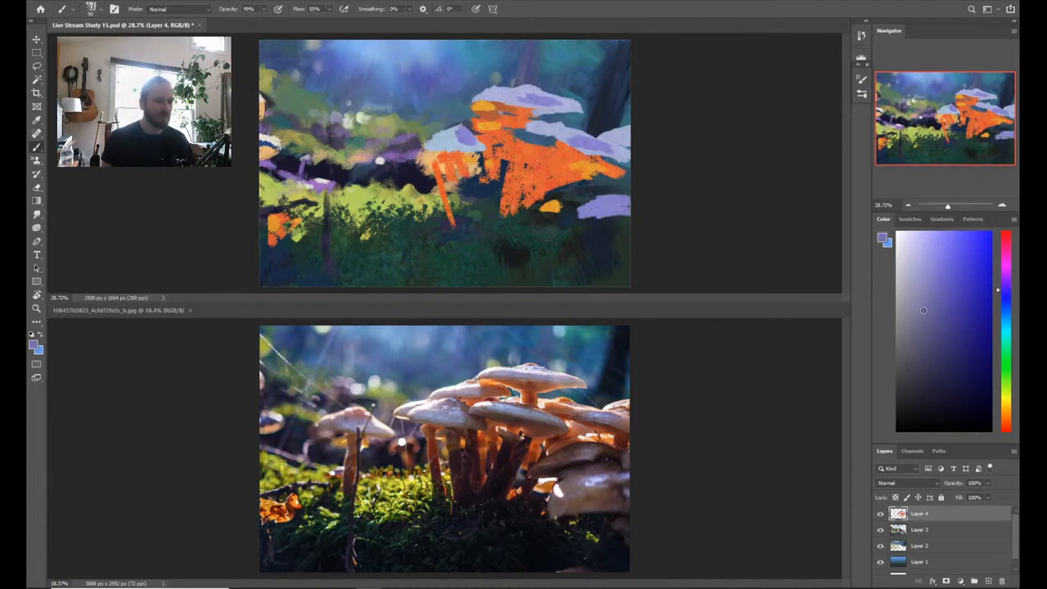
{"action": "left_click", "coordinate": [929, 319]}
{"action": "left_click", "coordinate": [1008, 415]}
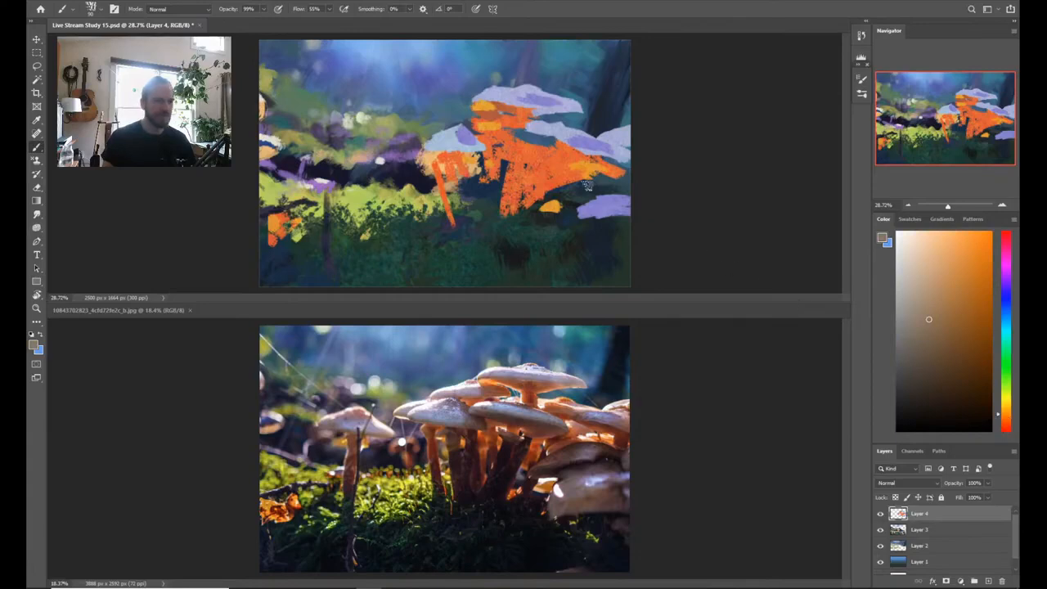
{"action": "mouse_move", "coordinate": [583, 216]}
{"action": "left_mouse_down"}
{"action": "mouse_move", "coordinate": [628, 217]}
{"action": "mouse_move", "coordinate": [565, 221]}
{"action": "mouse_move", "coordinate": [585, 205]}
{"action": "left_mouse_up"}
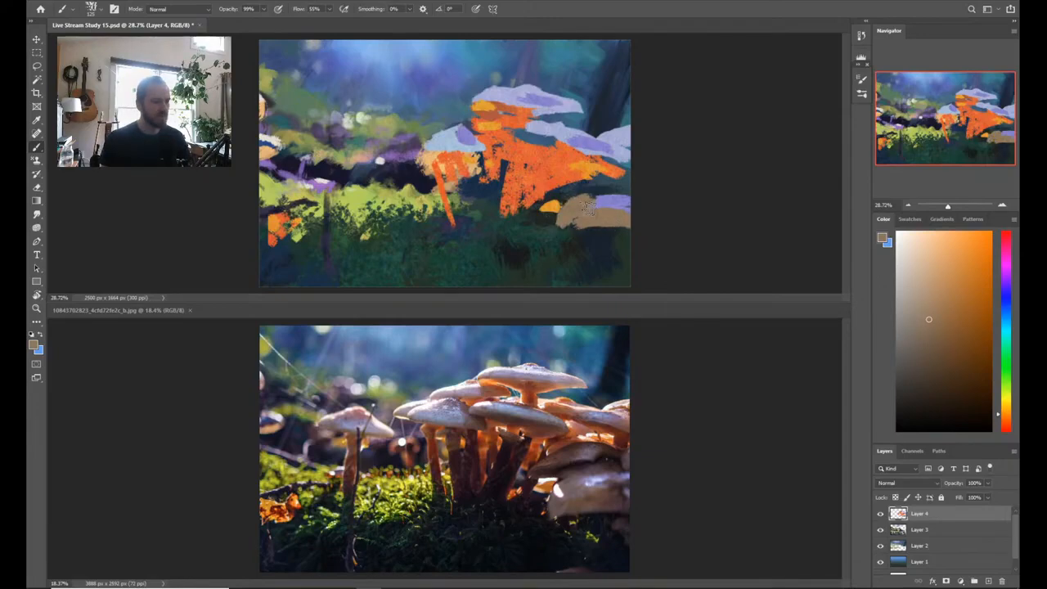
{"action": "mouse_move", "coordinate": [587, 209]}
{"action": "left_mouse_down"}
{"action": "mouse_move", "coordinate": [575, 173]}
{"action": "mouse_move", "coordinate": [609, 163]}
{"action": "left_mouse_up"}
Step: Darken the brush to a reddish brown and shade the upper of the two brown caps
{"action": "left_click", "coordinate": [935, 366]}
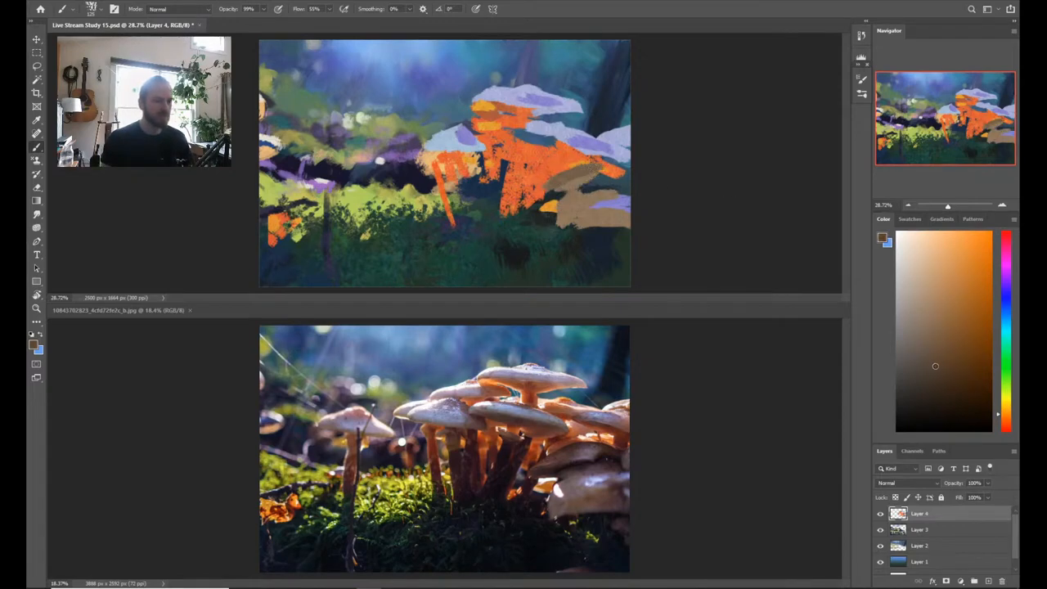
{"action": "left_click", "coordinate": [1006, 423]}
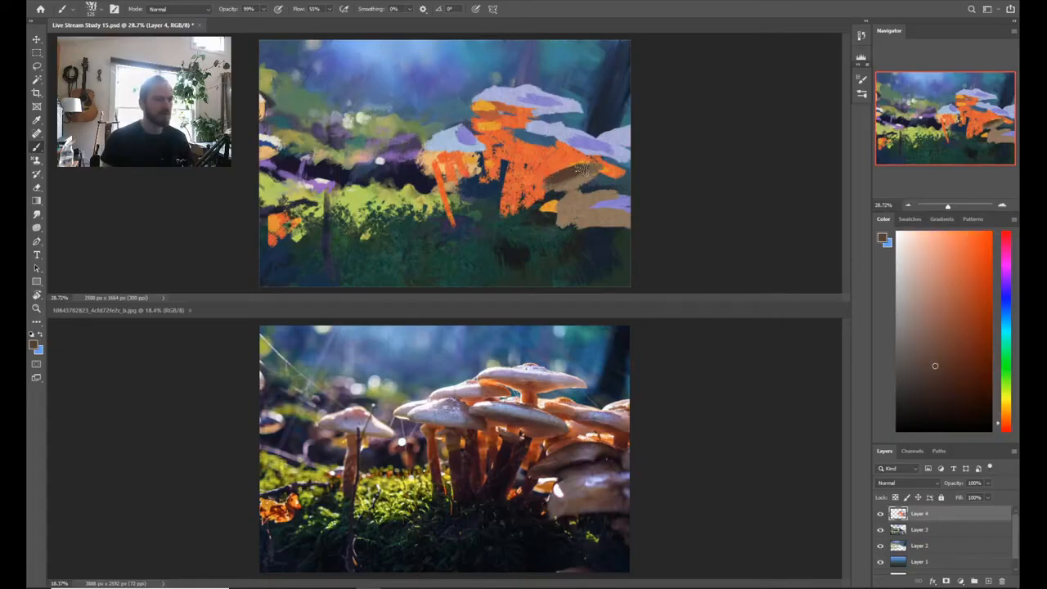
{"action": "mouse_move", "coordinate": [581, 169]}
{"action": "left_mouse_down"}
{"action": "mouse_move", "coordinate": [545, 188]}
{"action": "mouse_move", "coordinate": [585, 167]}
{"action": "mouse_move", "coordinate": [597, 174]}
{"action": "mouse_move", "coordinate": [554, 181]}
{"action": "mouse_move", "coordinate": [633, 184]}
{"action": "mouse_move", "coordinate": [595, 170]}
{"action": "mouse_move", "coordinate": [549, 184]}
{"action": "mouse_move", "coordinate": [579, 167]}
{"action": "left_mouse_up"}
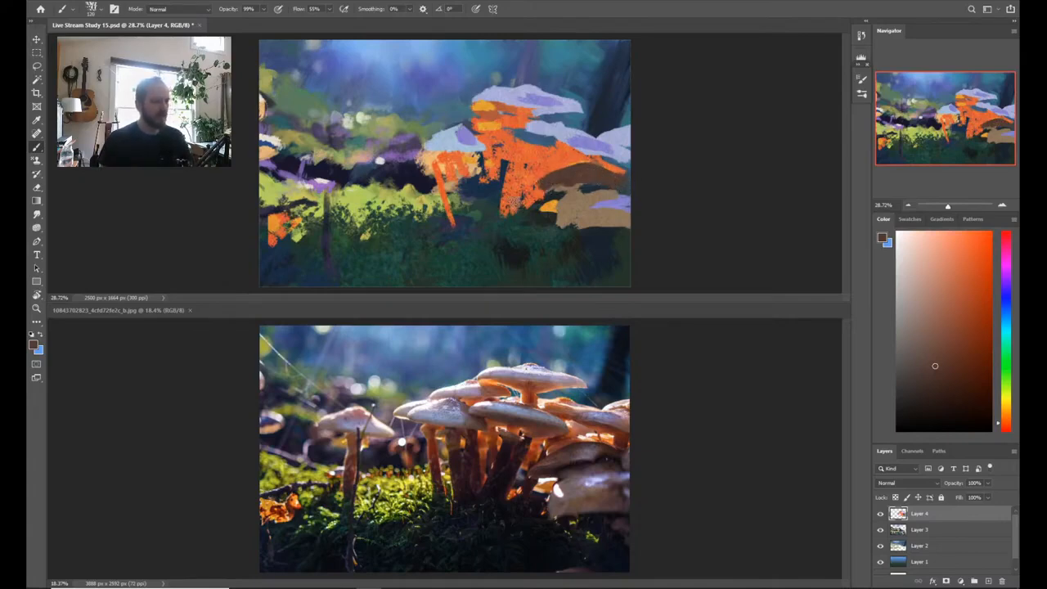
Step: Shift the brown towards dark maroon and paint the two leftmost stems under the left cap
{"action": "left_click_drag", "start_coordinate": [1007, 276], "coordinate": [1008, 244]}
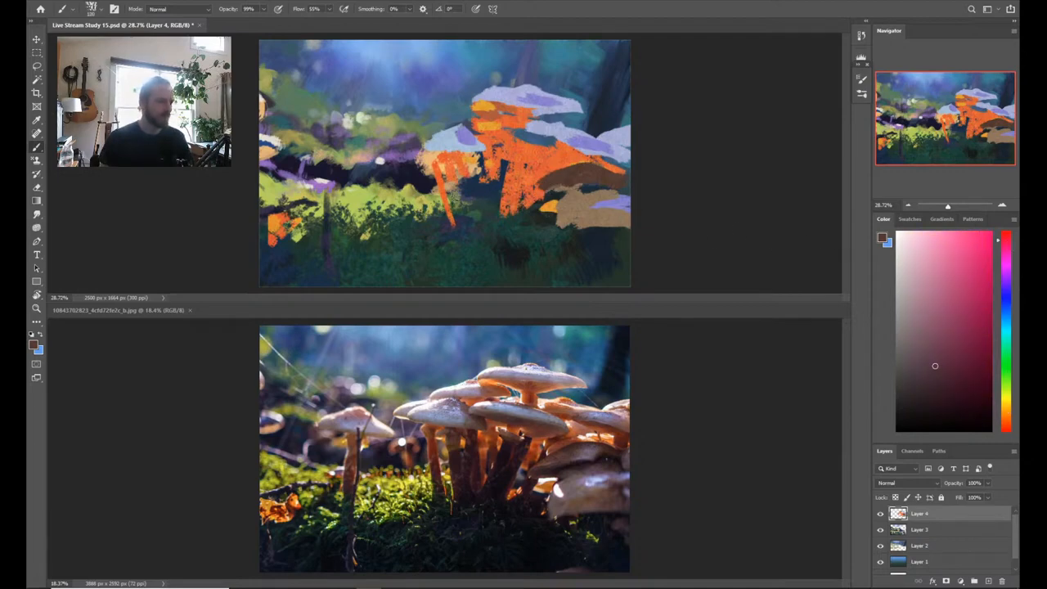
{"action": "left_click_drag", "start_coordinate": [440, 162], "coordinate": [446, 204]}
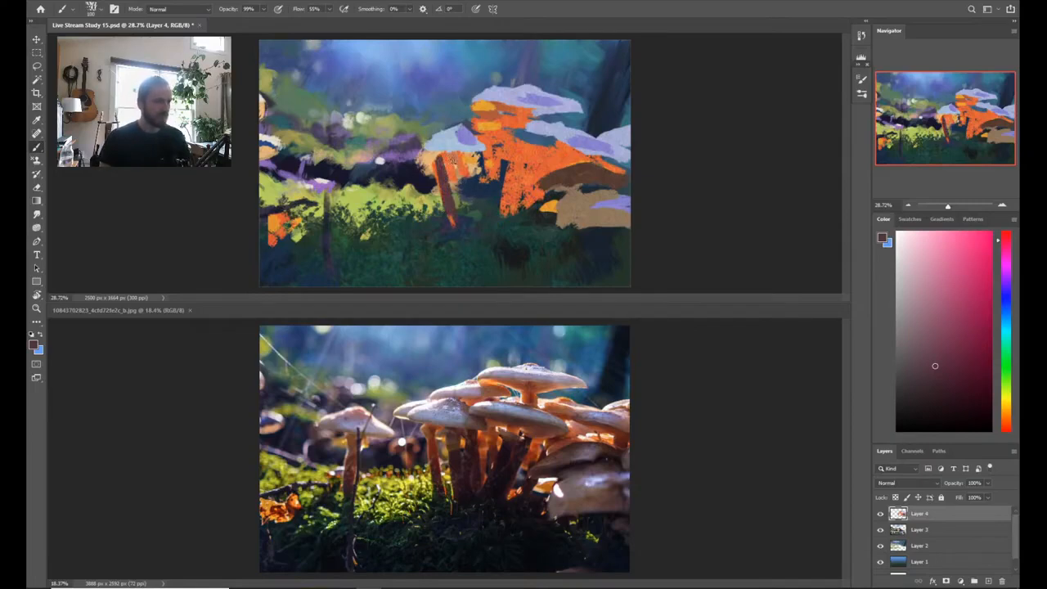
{"action": "left_click_drag", "start_coordinate": [462, 161], "coordinate": [465, 201]}
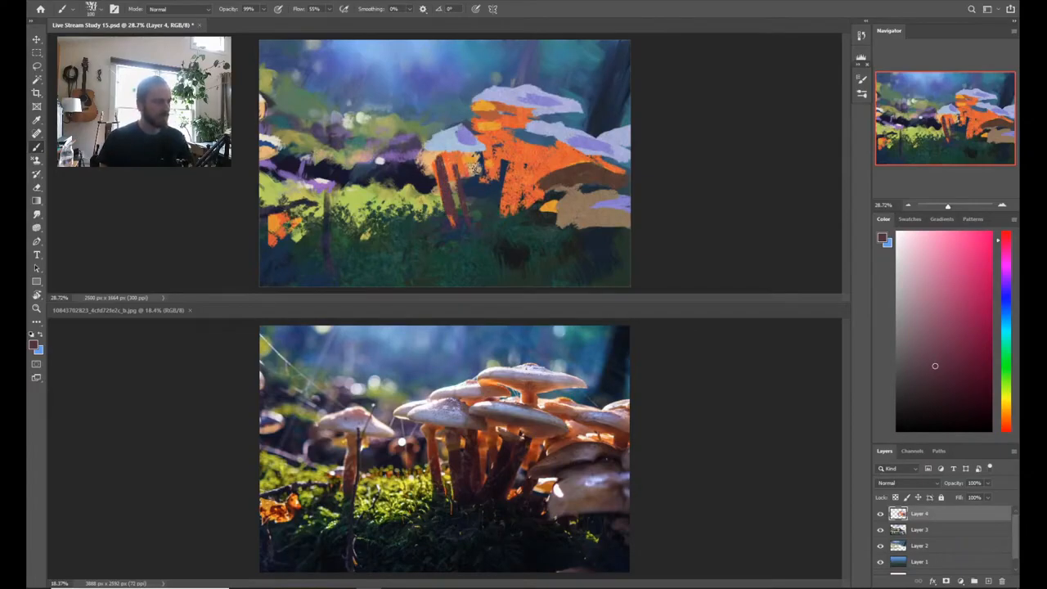
Step: Darken the maroon further and strengthen the second stem, adding more dark stems beside it down to the grass
{"action": "left_click", "coordinate": [931, 382]}
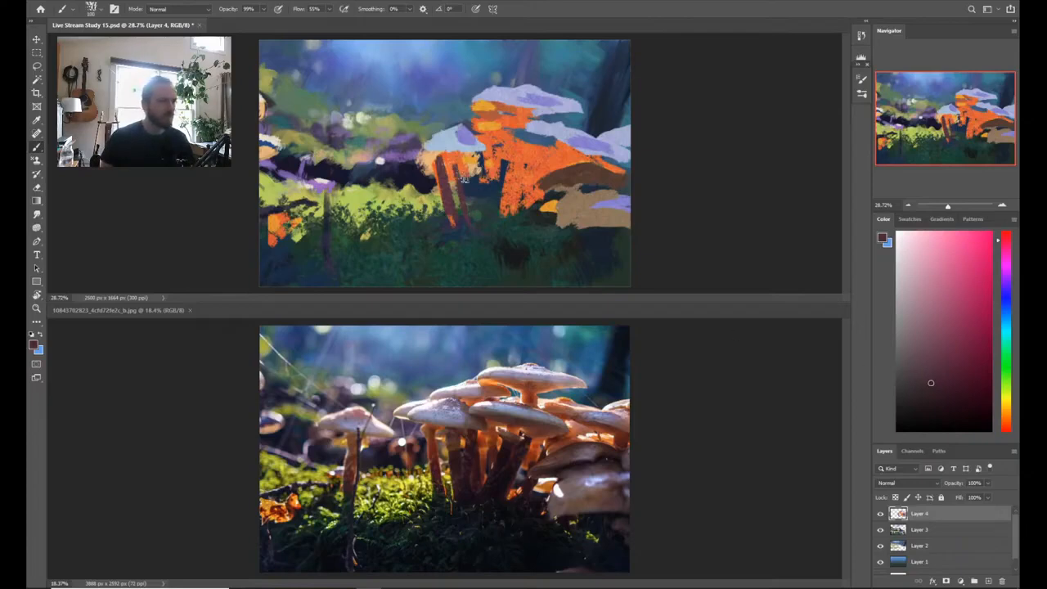
{"action": "left_click_drag", "start_coordinate": [456, 152], "coordinate": [455, 186]}
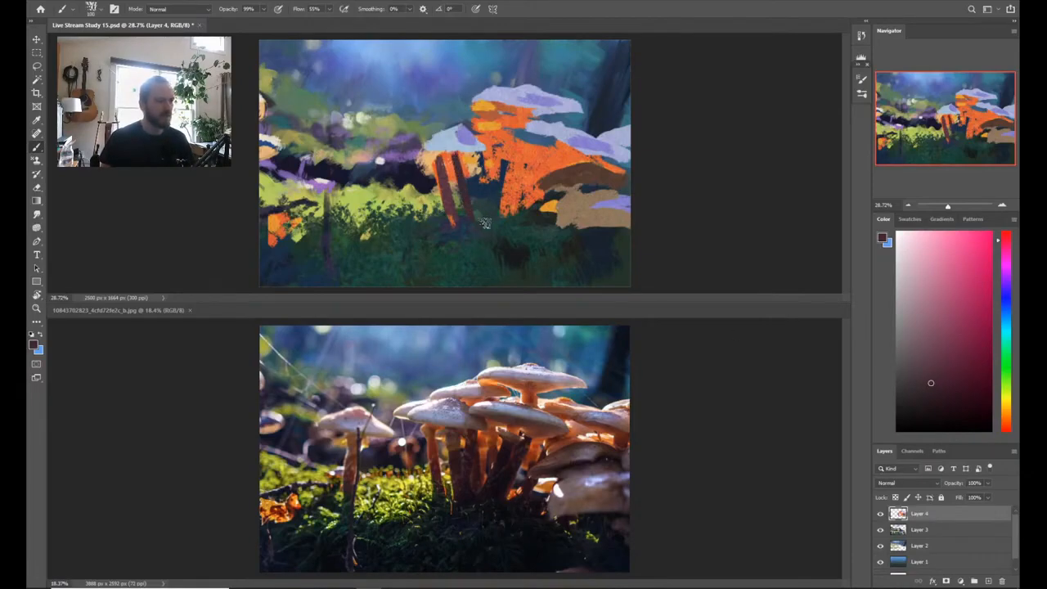
{"action": "mouse_move", "coordinate": [481, 201]}
{"action": "left_mouse_down"}
{"action": "mouse_move", "coordinate": [472, 156]}
{"action": "mouse_move", "coordinate": [483, 232]}
{"action": "mouse_move", "coordinate": [467, 198]}
{"action": "mouse_move", "coordinate": [470, 223]}
{"action": "mouse_move", "coordinate": [505, 207]}
{"action": "mouse_move", "coordinate": [502, 221]}
{"action": "mouse_move", "coordinate": [481, 206]}
{"action": "left_mouse_up"}
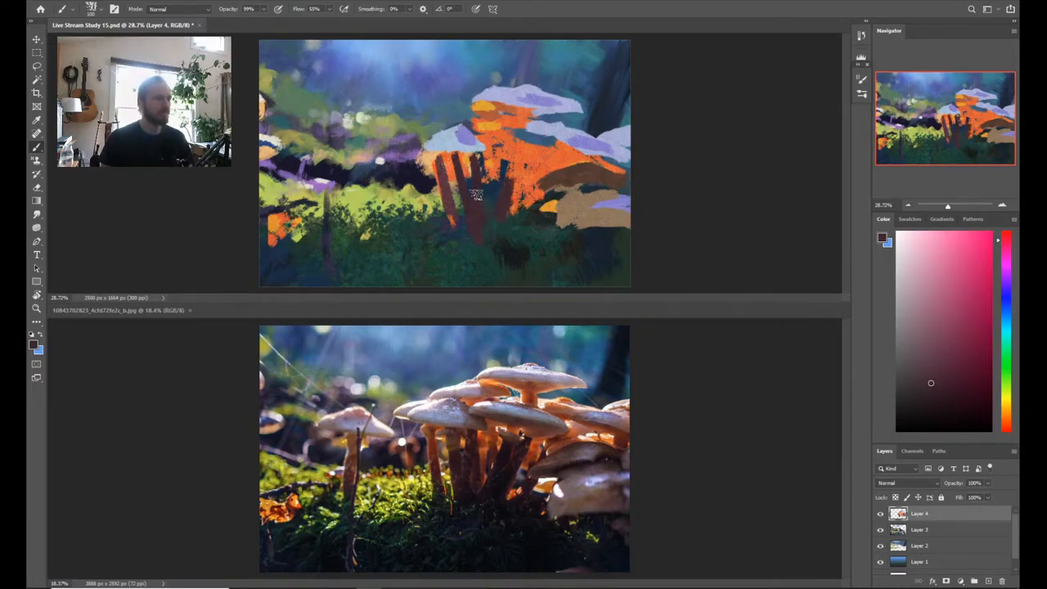
Step: Paint near-black brown stems in the cluster's centre and a dark shadow under the upper brown cap
{"action": "mouse_move", "coordinate": [524, 166]}
{"action": "left_mouse_down"}
{"action": "mouse_move", "coordinate": [522, 197]}
{"action": "mouse_move", "coordinate": [505, 220]}
{"action": "mouse_move", "coordinate": [540, 144]}
{"action": "mouse_move", "coordinate": [499, 214]}
{"action": "mouse_move", "coordinate": [509, 155]}
{"action": "mouse_move", "coordinate": [504, 220]}
{"action": "mouse_move", "coordinate": [549, 186]}
{"action": "mouse_move", "coordinate": [533, 212]}
{"action": "mouse_move", "coordinate": [508, 164]}
{"action": "mouse_move", "coordinate": [516, 133]}
{"action": "mouse_move", "coordinate": [525, 139]}
{"action": "mouse_move", "coordinate": [479, 173]}
{"action": "mouse_move", "coordinate": [479, 155]}
{"action": "mouse_move", "coordinate": [476, 204]}
{"action": "left_mouse_up"}
{"action": "key", "text": "ctrl+z"}
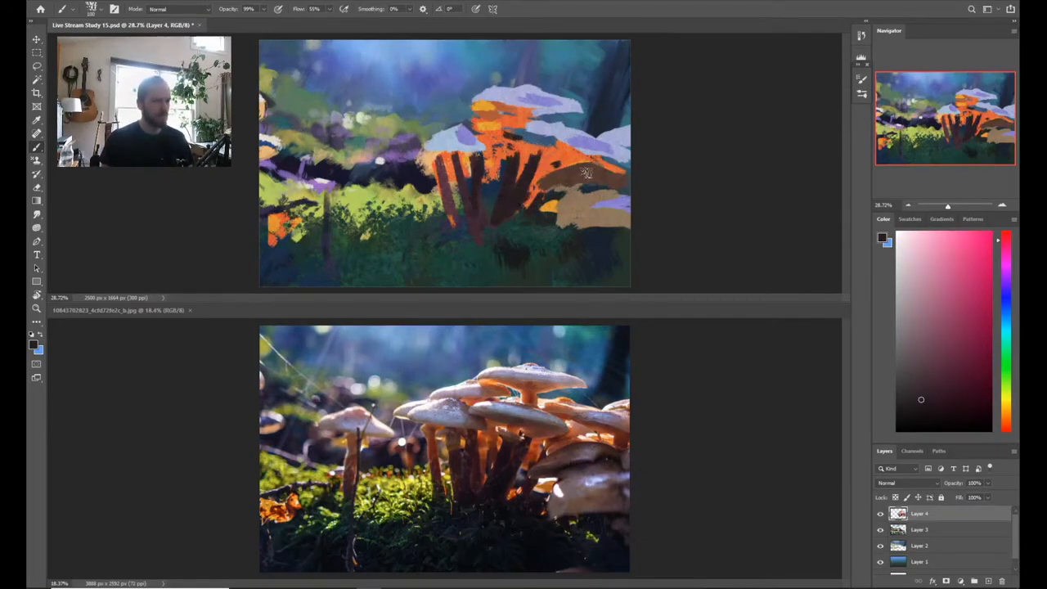
{"action": "mouse_move", "coordinate": [547, 196]}
{"action": "left_mouse_down"}
{"action": "mouse_move", "coordinate": [587, 178]}
{"action": "mouse_move", "coordinate": [554, 194]}
{"action": "left_mouse_up"}
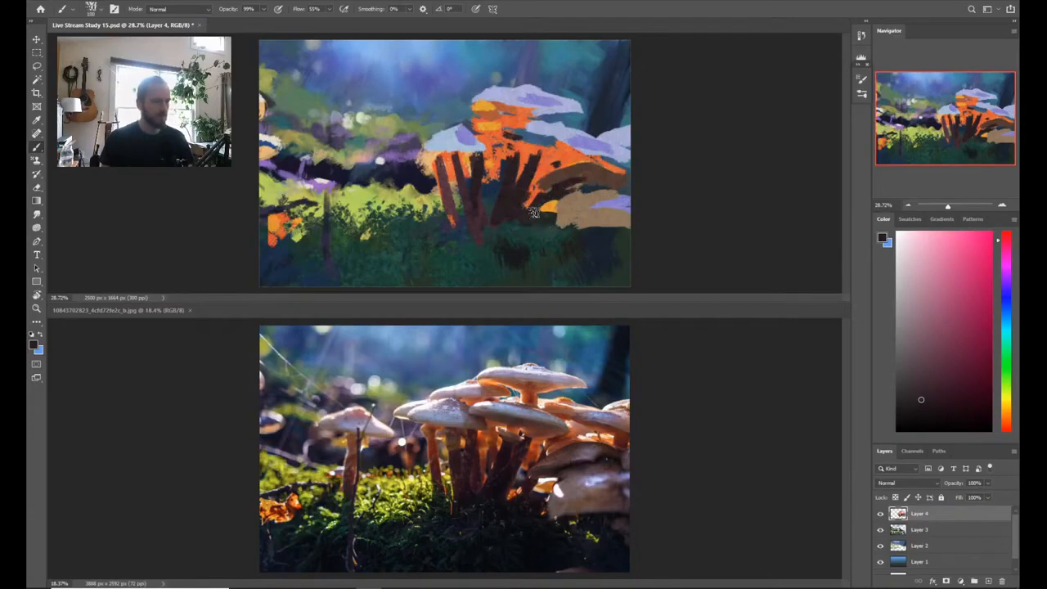
{"action": "key", "text": "z"}
{"action": "mouse_move", "coordinate": [508, 209]}
{"action": "left_mouse_down"}
{"action": "mouse_move", "coordinate": [550, 176]}
{"action": "mouse_move", "coordinate": [514, 161]}
{"action": "left_mouse_up"}
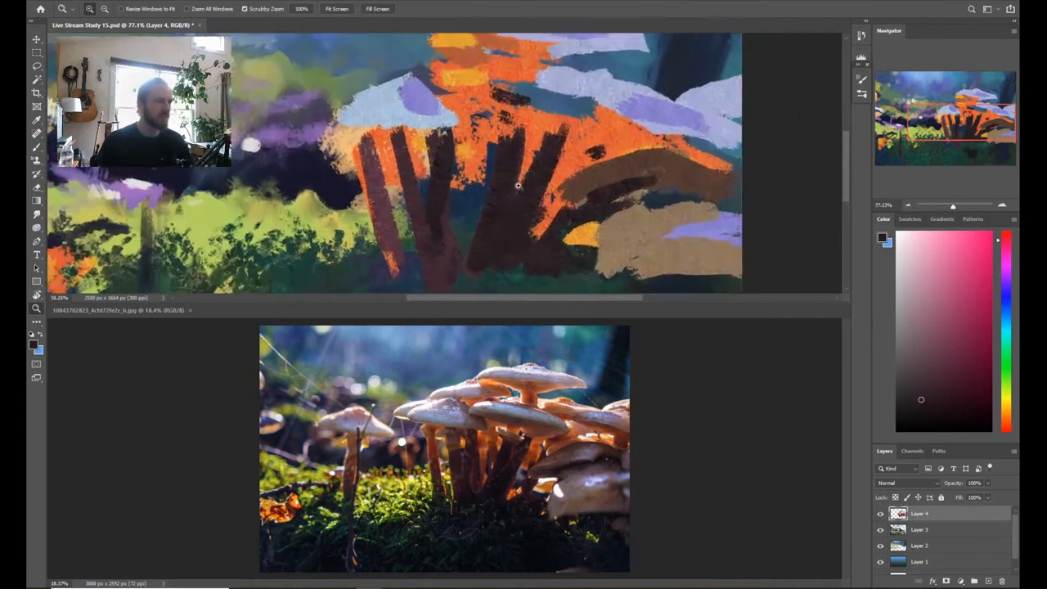
Step: Lighten the near-black brown to a dark maroon and rework the cluster's central stems, extending their bases into the grass
{"action": "key", "text": "b"}
{"action": "key", "text": "z"}
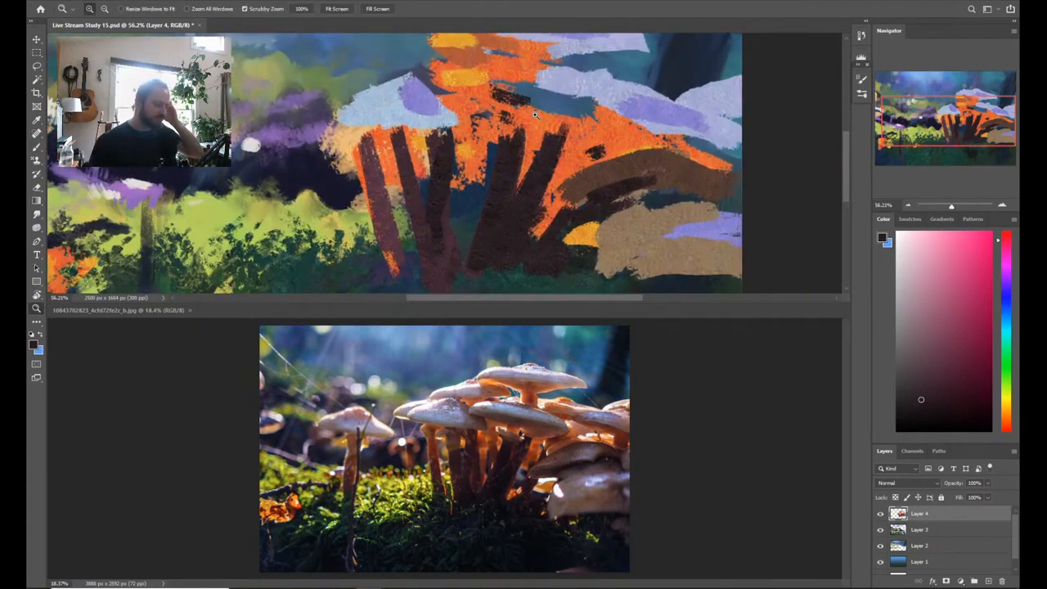
{"action": "mouse_move", "coordinate": [531, 197]}
{"action": "left_mouse_down"}
{"action": "mouse_move", "coordinate": [492, 181]}
{"action": "mouse_move", "coordinate": [538, 166]}
{"action": "left_mouse_up"}
{"action": "key", "text": "b"}
{"action": "key", "text": "z"}
{"action": "key", "text": "b"}
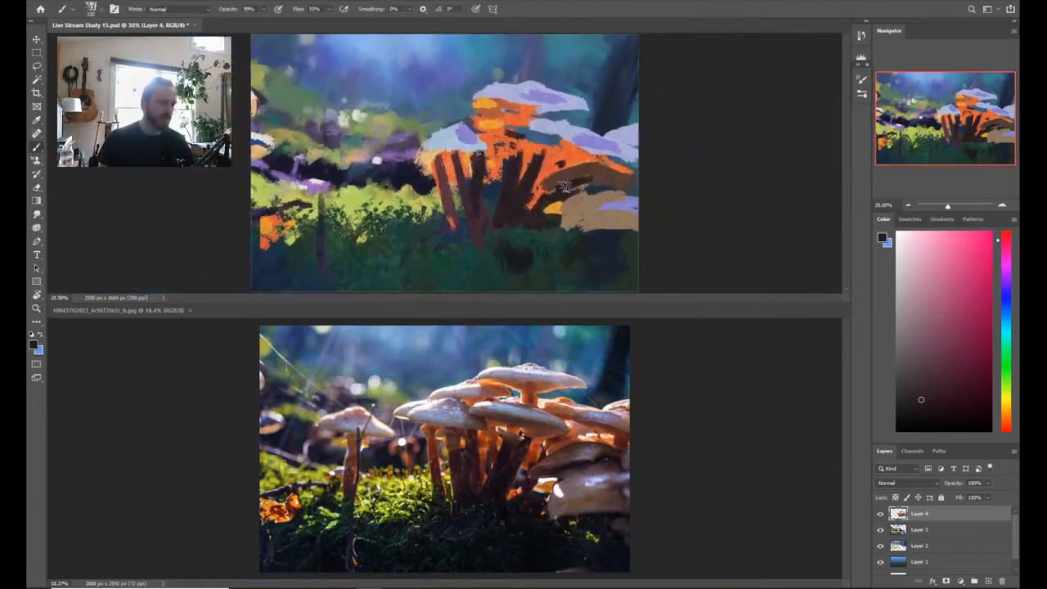
{"action": "left_click", "coordinate": [933, 386]}
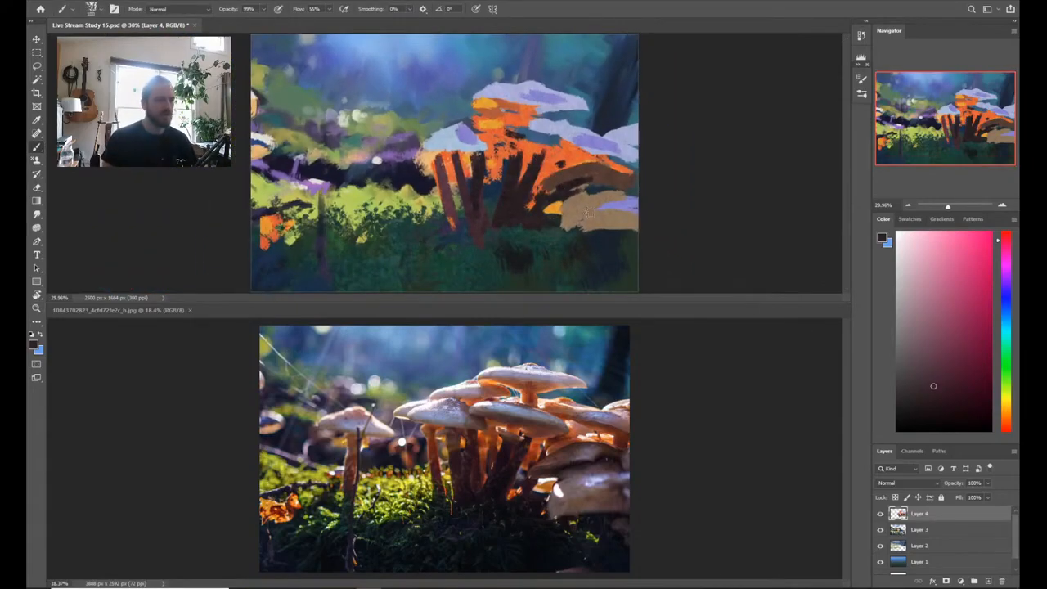
{"action": "mouse_move", "coordinate": [542, 202]}
{"action": "left_mouse_down"}
{"action": "mouse_move", "coordinate": [529, 218]}
{"action": "mouse_move", "coordinate": [543, 195]}
{"action": "left_mouse_up"}
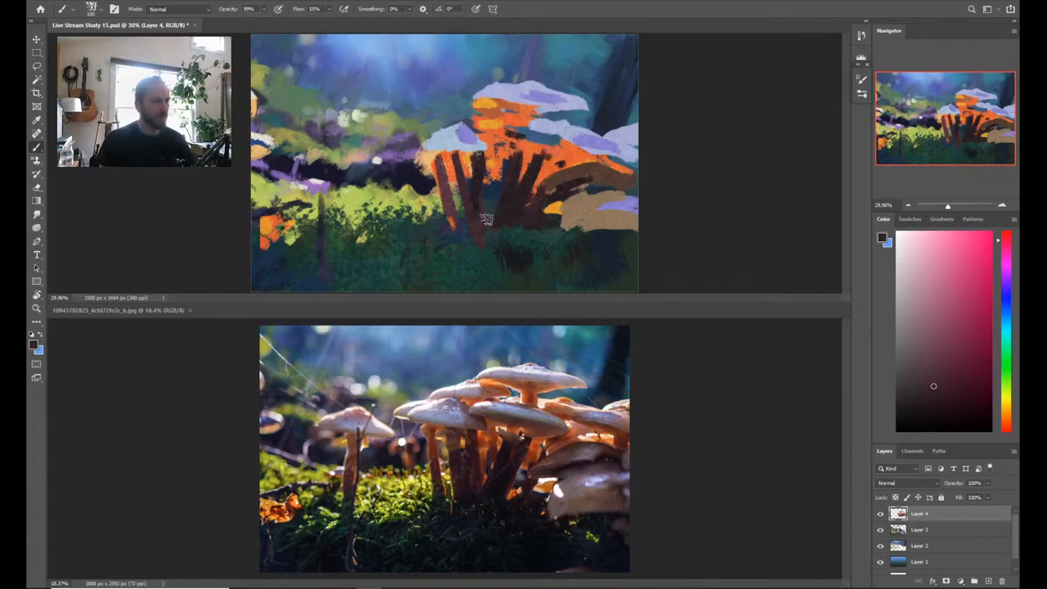
{"action": "left_click", "coordinate": [483, 243], "text": "alt"}
{"action": "left_click_drag", "start_coordinate": [487, 207], "coordinate": [483, 235]}
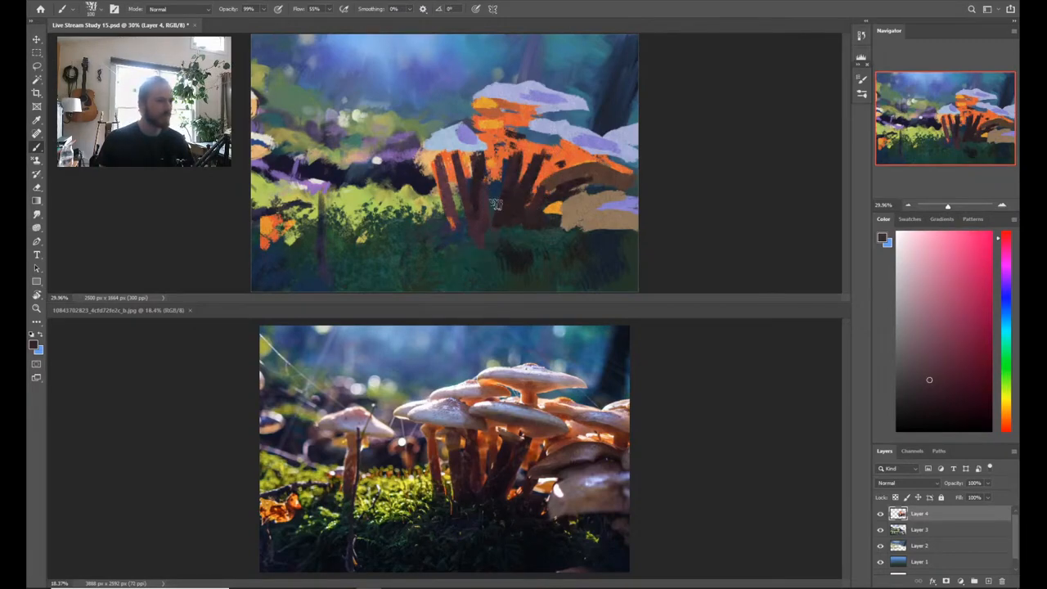
Step: Sample the underside orange, darken it to rust and red, and paint a stem between the dark stems plus shading under the caps
{"action": "left_click", "coordinate": [497, 146], "text": "alt"}
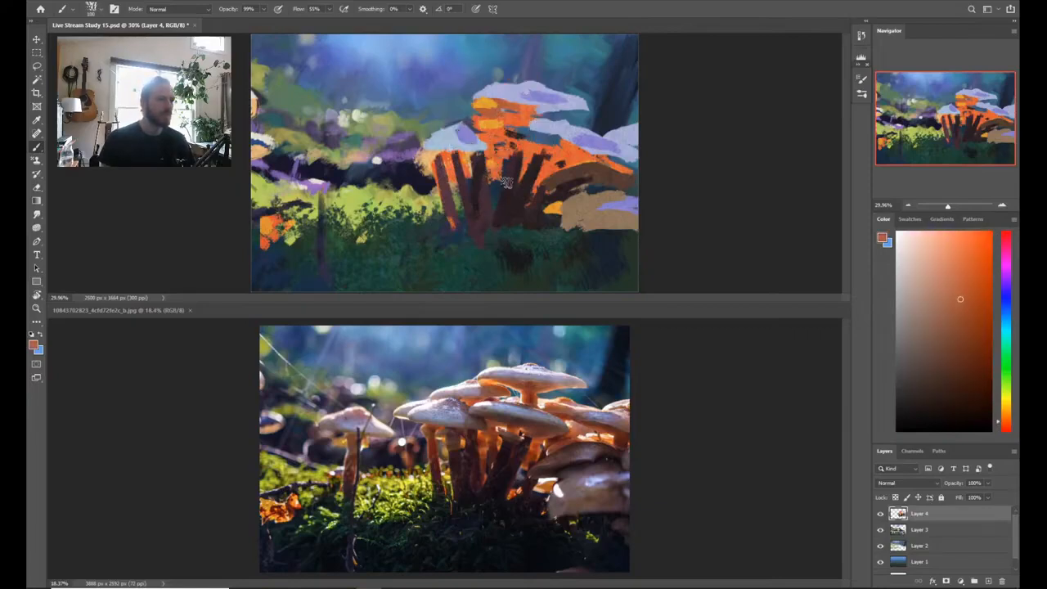
{"action": "left_click", "coordinate": [956, 318]}
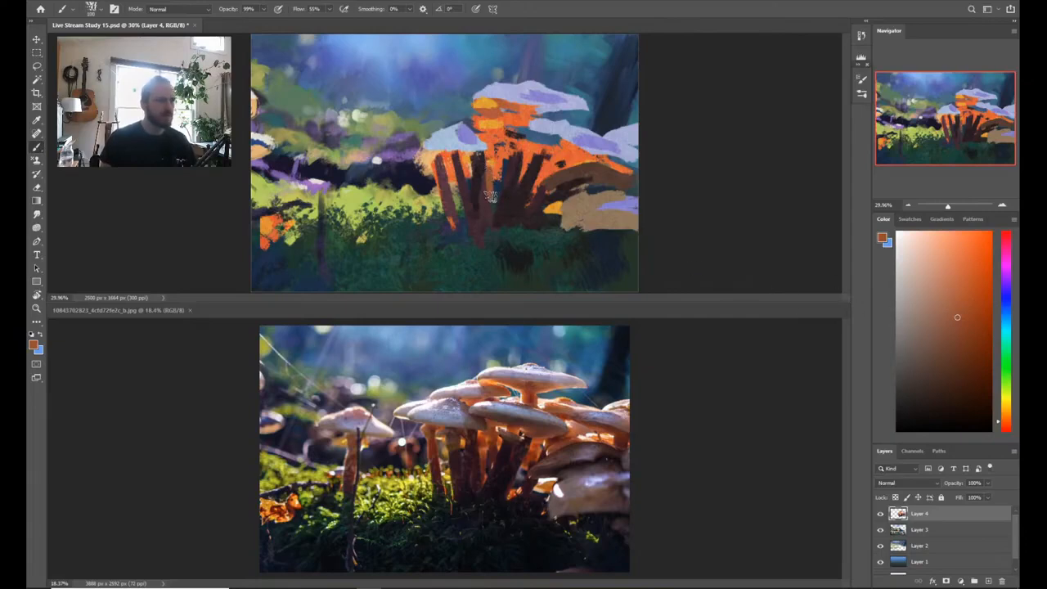
{"action": "left_click", "coordinate": [1005, 429]}
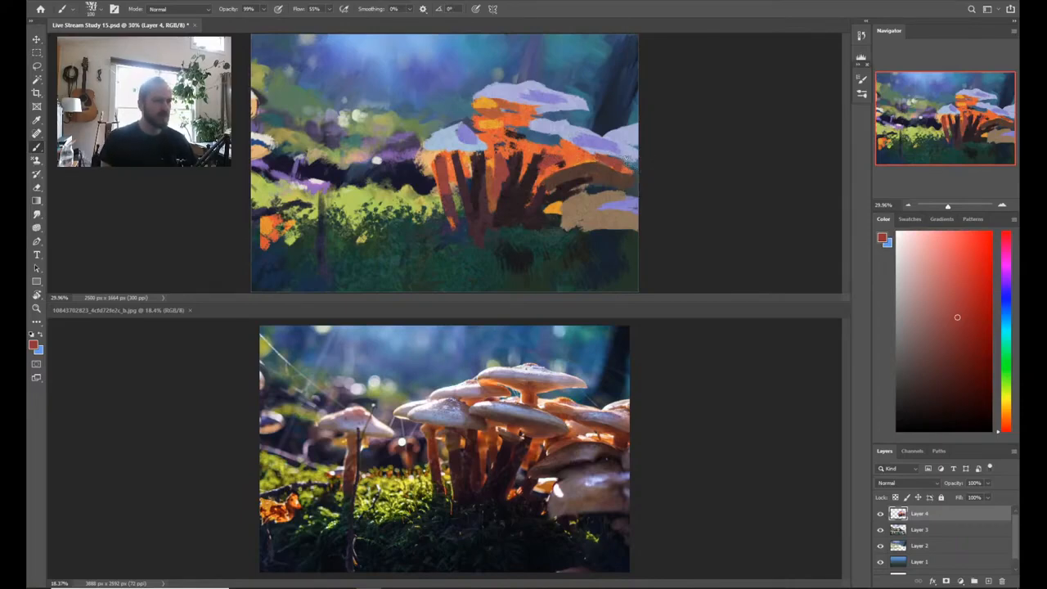
Step: Sample the muted red from the cluster and paint the stem of the lone mushroom on the left, rising from the grass
{"action": "left_click", "coordinate": [580, 183], "text": "alt"}
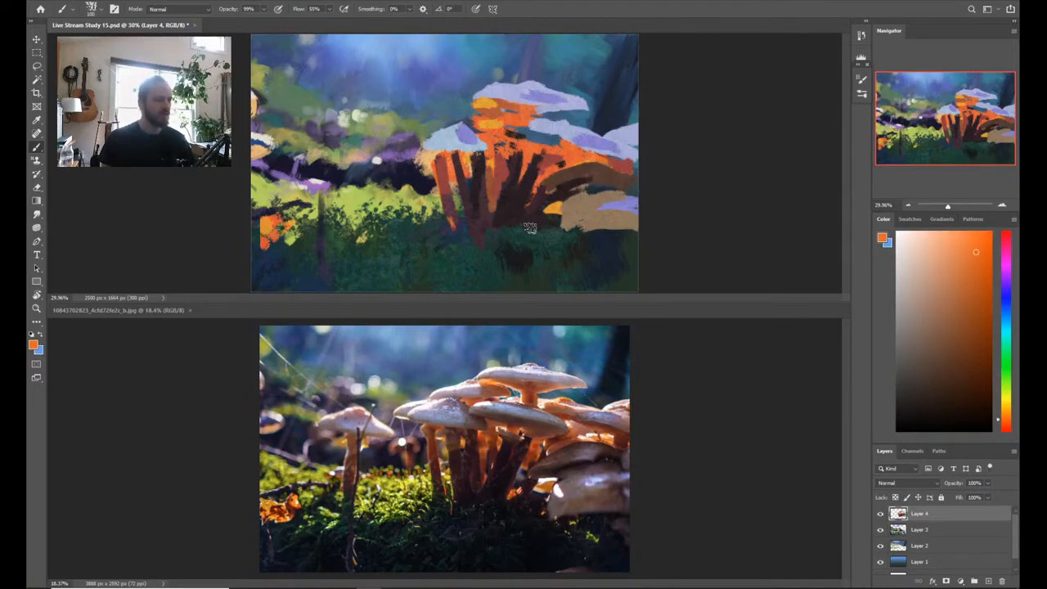
{"action": "left_click", "coordinate": [625, 193], "text": "alt"}
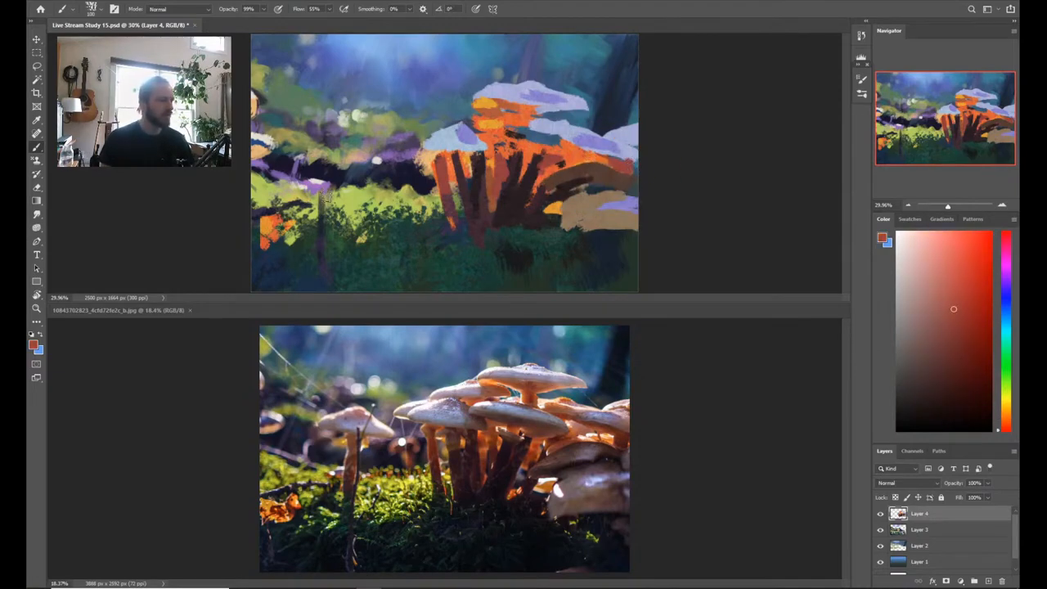
{"action": "mouse_move", "coordinate": [324, 181]}
{"action": "left_mouse_down"}
{"action": "mouse_move", "coordinate": [334, 205]}
{"action": "mouse_move", "coordinate": [327, 177]}
{"action": "mouse_move", "coordinate": [324, 211]}
{"action": "mouse_move", "coordinate": [327, 163]}
{"action": "left_mouse_up"}
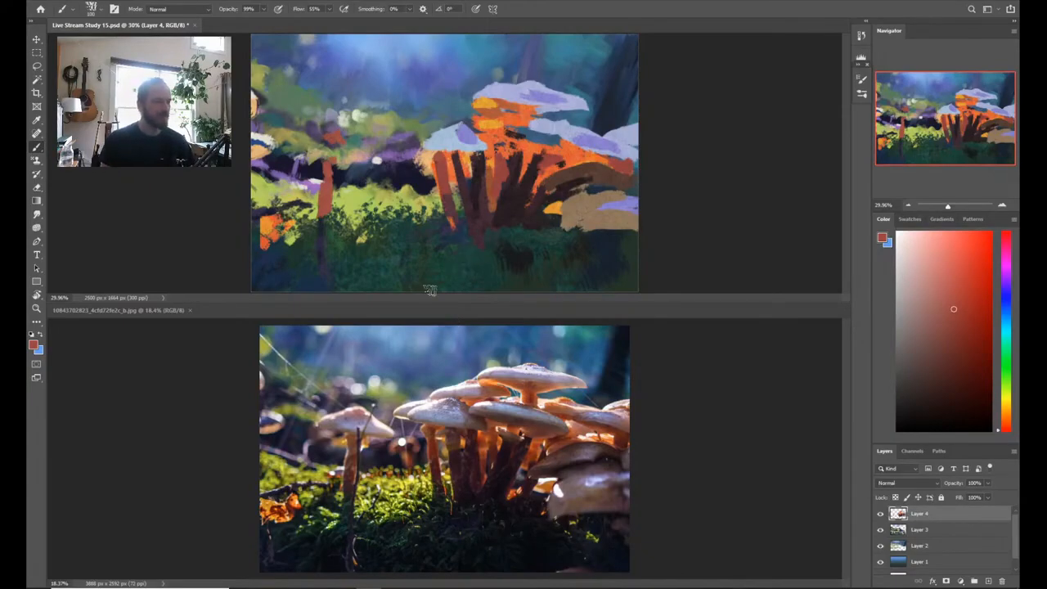
Step: Sample dark maroon and near-black tones from the stems and reinforce the cluster's dark stems and the gaps between them
{"action": "key", "text": "ctrl+comma"}
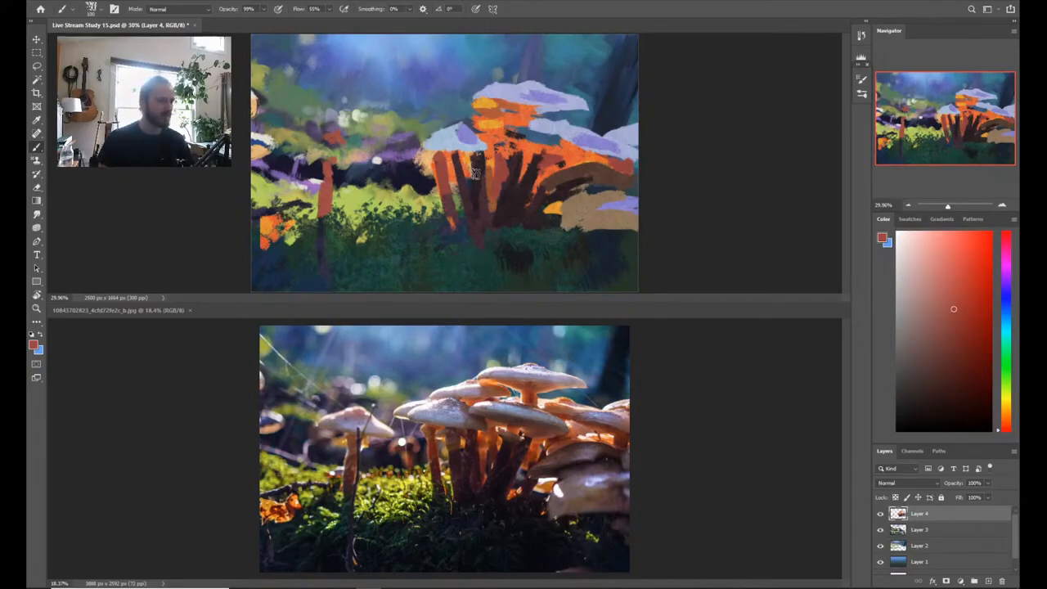
{"action": "key", "text": "ctrl+comma"}
{"action": "left_click", "coordinate": [479, 217], "text": "alt"}
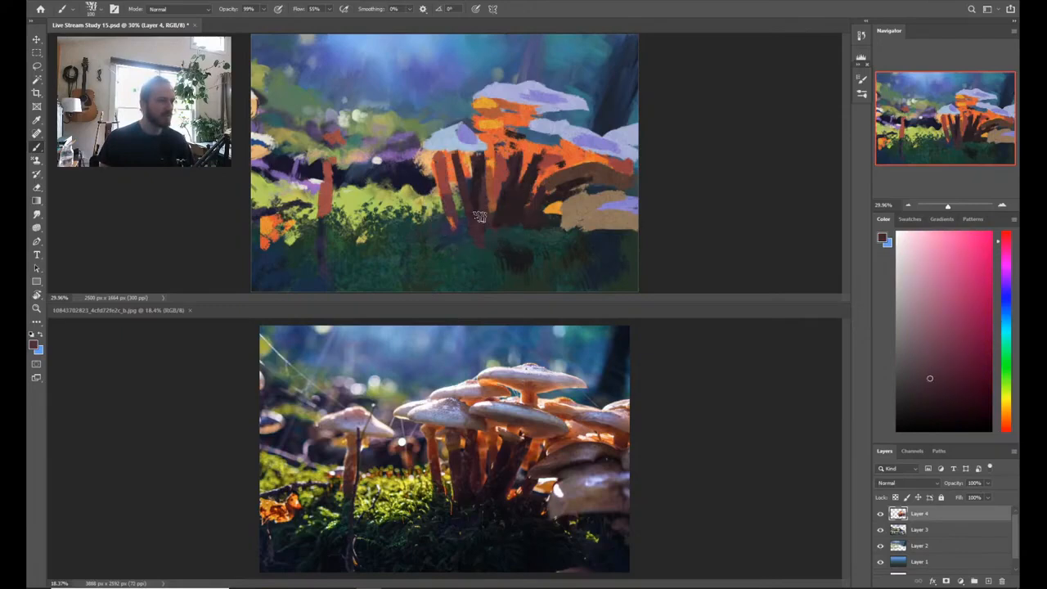
{"action": "key", "text": "ctrl+comma"}
{"action": "left_click", "coordinate": [472, 219], "text": "alt"}
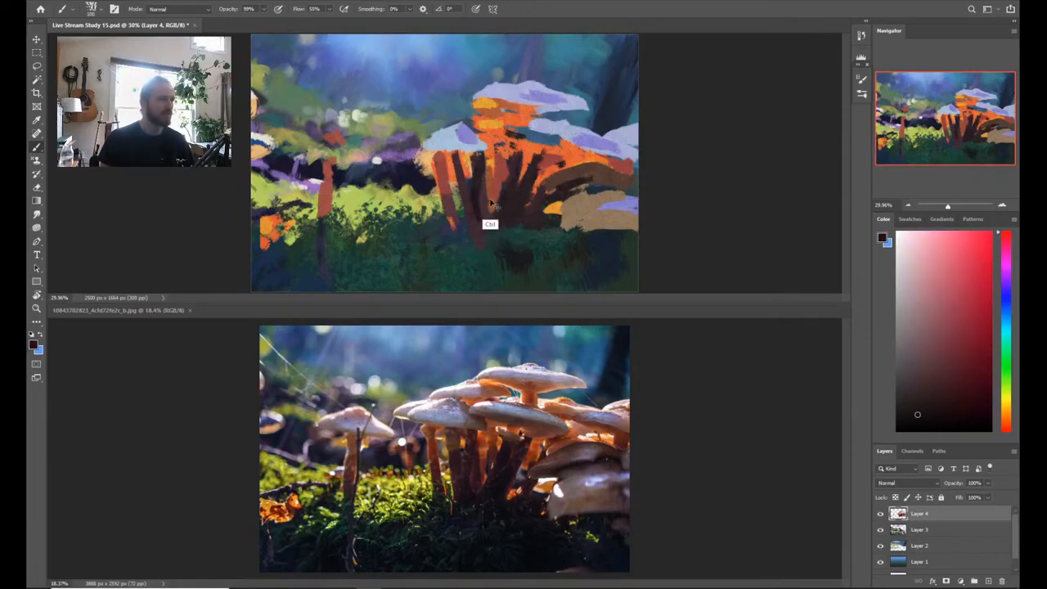
{"action": "key", "text": "ctrl+comma"}
{"action": "key", "text": "ctrl+comma"}
{"action": "left_click", "coordinate": [519, 227], "text": "alt"}
{"action": "key", "text": "ctrl+comma"}
{"action": "key", "text": "ctrl+comma"}
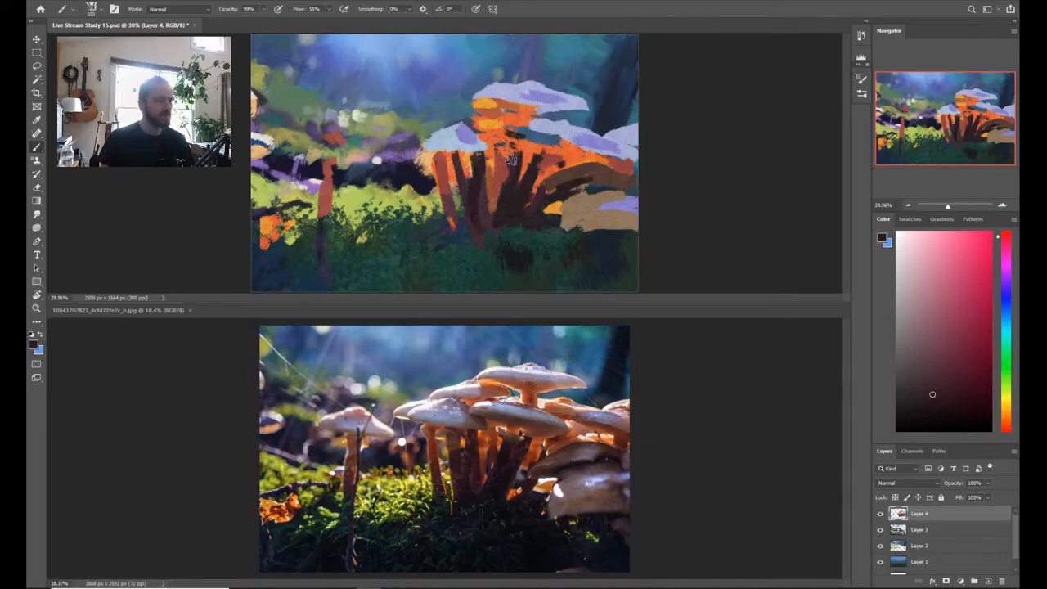
Step: Sample the lit stem's orange and paint reddish orange over the dark patches beneath the middle caps
{"action": "key", "text": "ctrl+comma"}
{"action": "key", "text": "ctrl+comma"}
{"action": "left_click", "coordinate": [492, 184], "text": "alt"}
{"action": "key", "text": "ctrl+comma"}
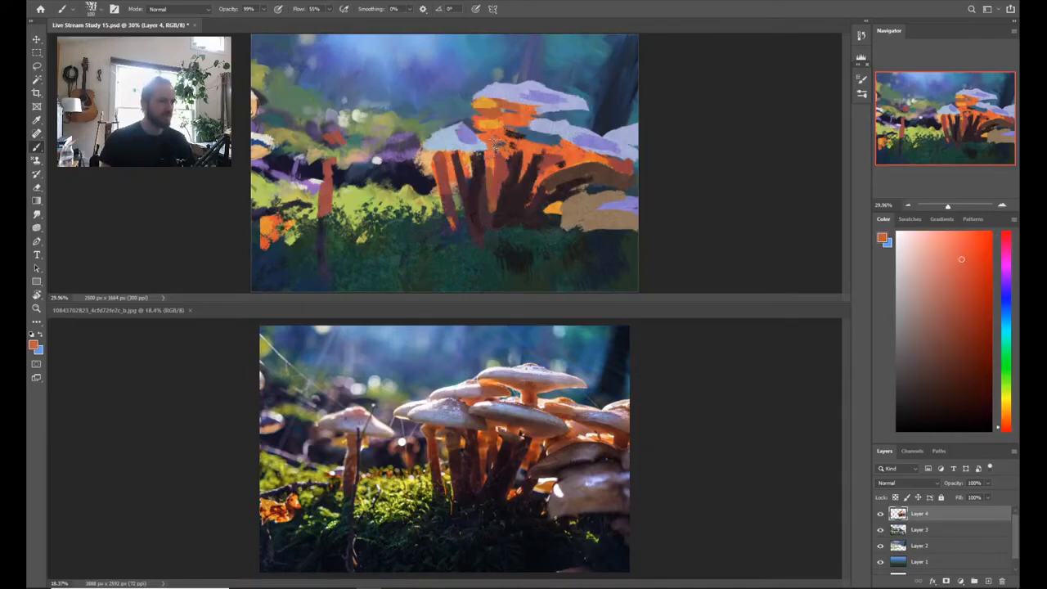
{"action": "left_click_drag", "start_coordinate": [558, 135], "coordinate": [537, 141]}
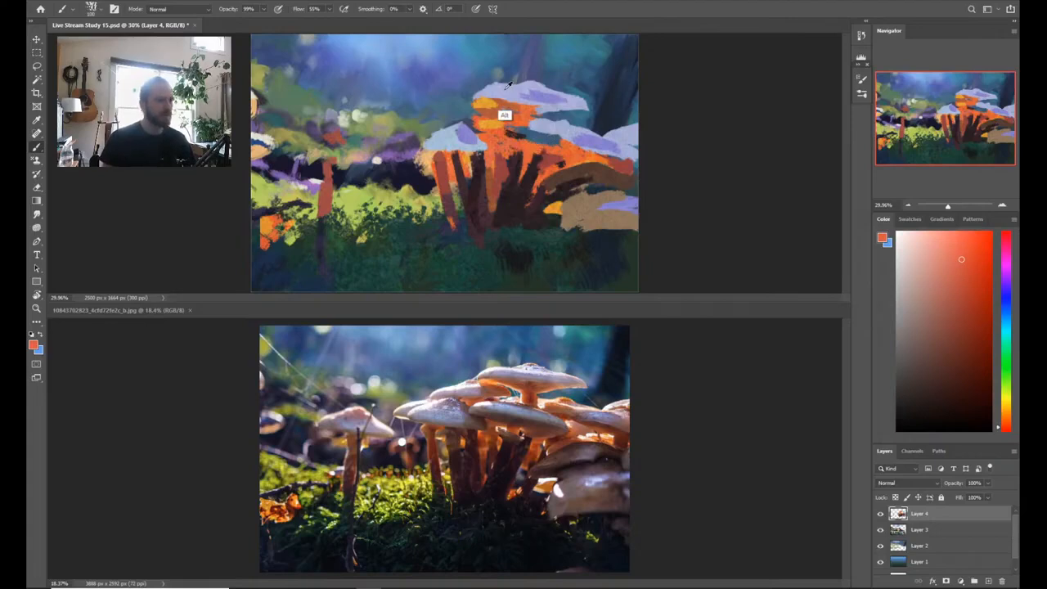
Step: Sample lavender from the existing caps and paint a new central cap above the dark stems, between the left and right caps
{"action": "left_click", "coordinate": [504, 115], "text": "alt"}
{"action": "key", "text": "ctrl+comma"}
{"action": "key", "text": "ctrl+comma"}
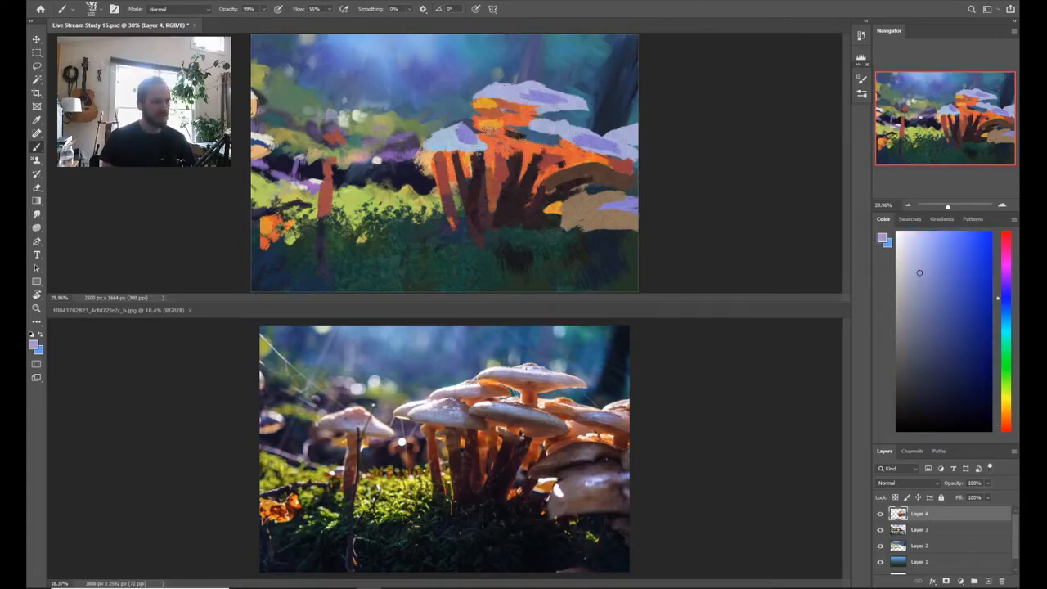
{"action": "left_click", "coordinate": [485, 131]}
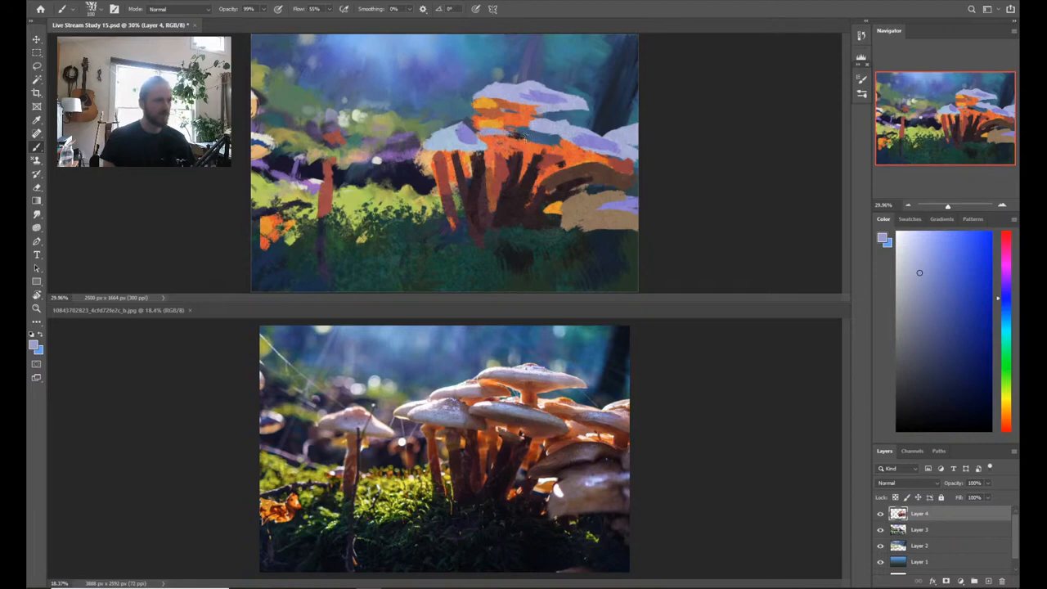
{"action": "key", "text": "ctrl+comma"}
{"action": "left_click", "coordinate": [542, 129], "text": "alt"}
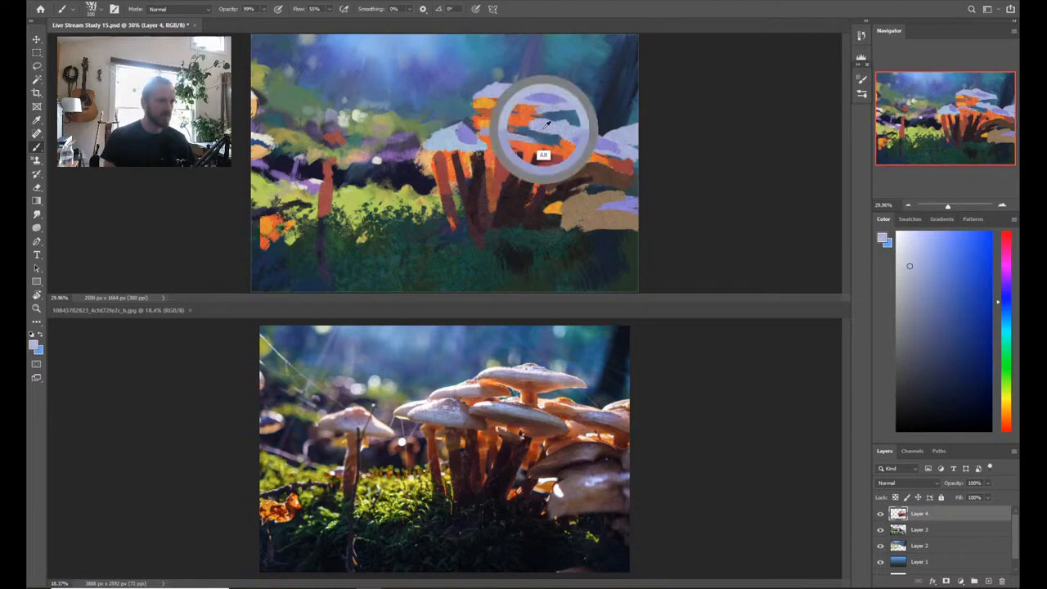
{"action": "key", "text": "ctrl+comma"}
{"action": "key", "text": "ctrl+comma"}
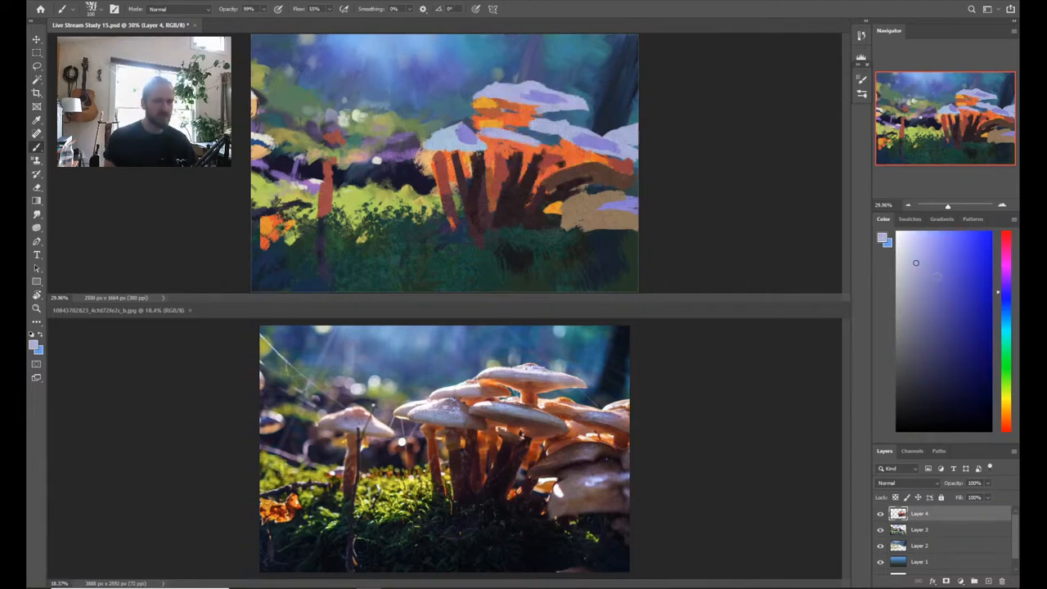
{"action": "key", "text": "ctrl+comma"}
Step: Shift the lavender to a more saturated light blue and paint it across the top of the new central cap
{"action": "left_click", "coordinate": [1010, 306]}
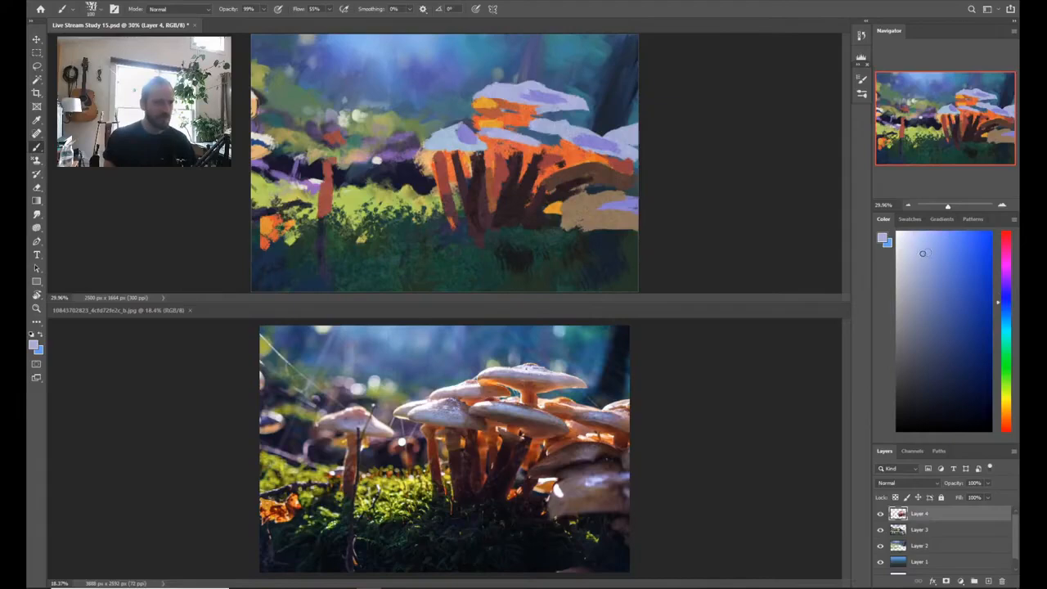
{"action": "key", "text": "ctrl+comma"}
{"action": "key", "text": "ctrl+comma"}
{"action": "left_click", "coordinate": [937, 253]}
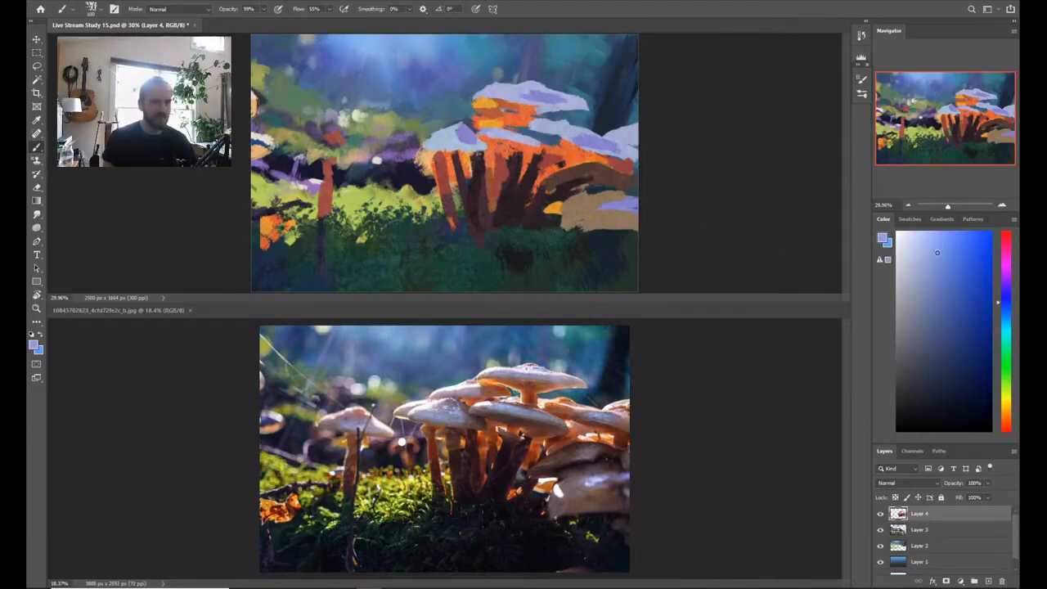
{"action": "left_click", "coordinate": [1005, 308]}
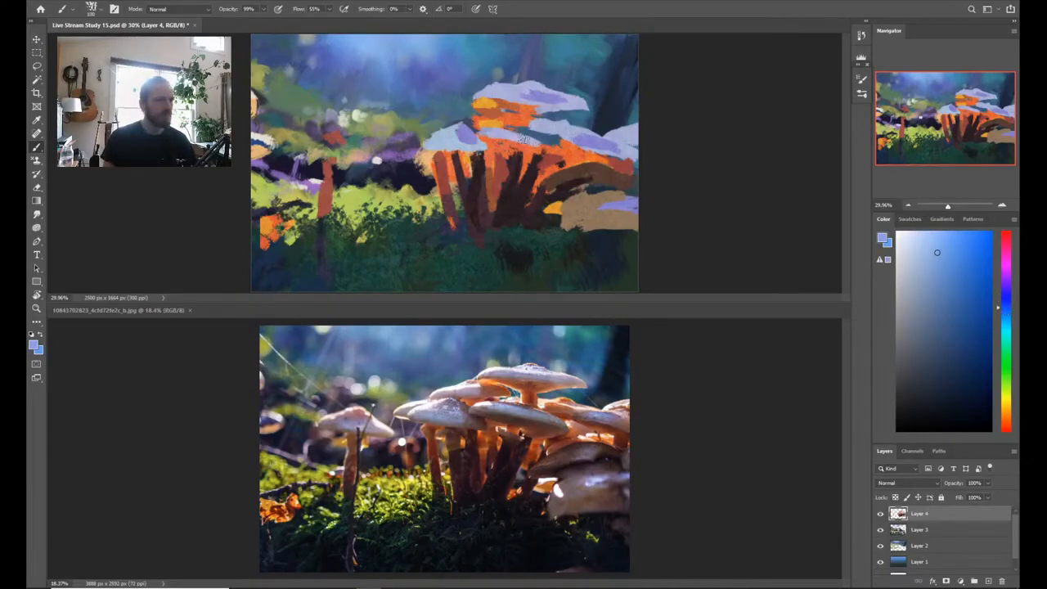
{"action": "key", "text": "ctrl+comma"}
{"action": "key", "text": "ctrl+comma"}
{"action": "key", "text": "ctrl+comma"}
{"action": "key", "text": "ctrl+comma"}
{"action": "key", "text": "ctrl+comma"}
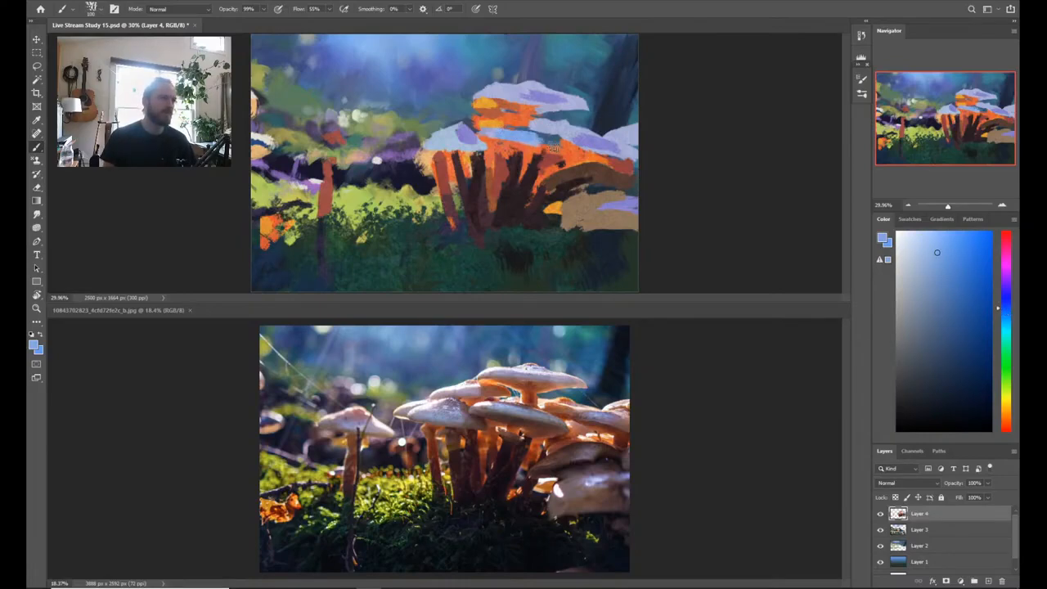
{"action": "key", "text": "ctrl+comma"}
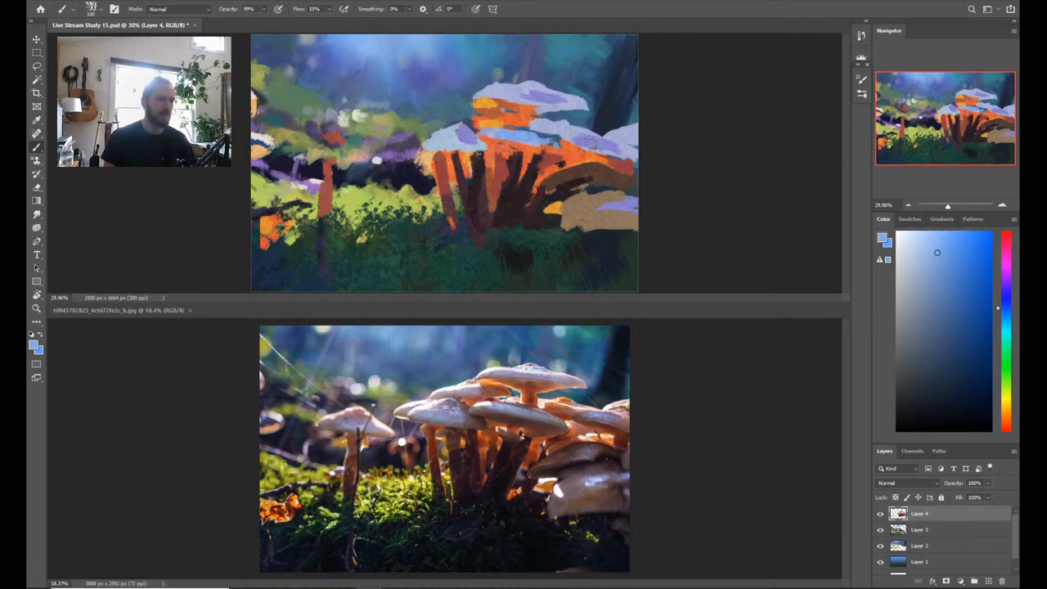
Step: Add light blue accents to the cluster's caps, block in the lone mushroom's cap, and highlight the lower right cap in paler blue
{"action": "left_click_drag", "start_coordinate": [590, 141], "coordinate": [615, 146]}
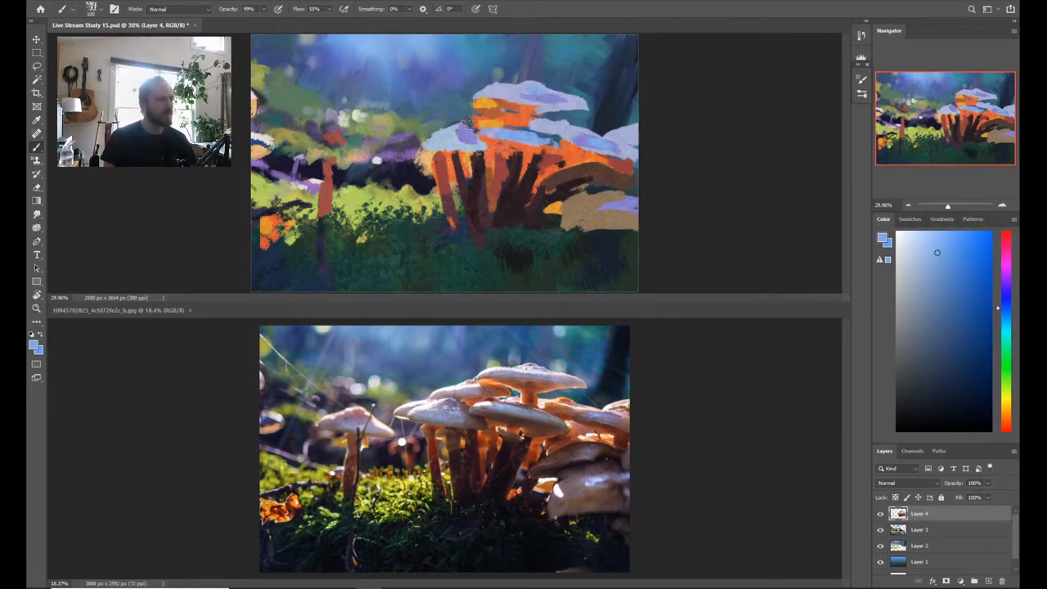
{"action": "left_click_drag", "start_coordinate": [438, 141], "coordinate": [466, 139]}
{"action": "mouse_move", "coordinate": [324, 152]}
{"action": "left_mouse_down"}
{"action": "mouse_move", "coordinate": [343, 155]}
{"action": "mouse_move", "coordinate": [316, 152]}
{"action": "mouse_move", "coordinate": [330, 150]}
{"action": "left_mouse_up"}
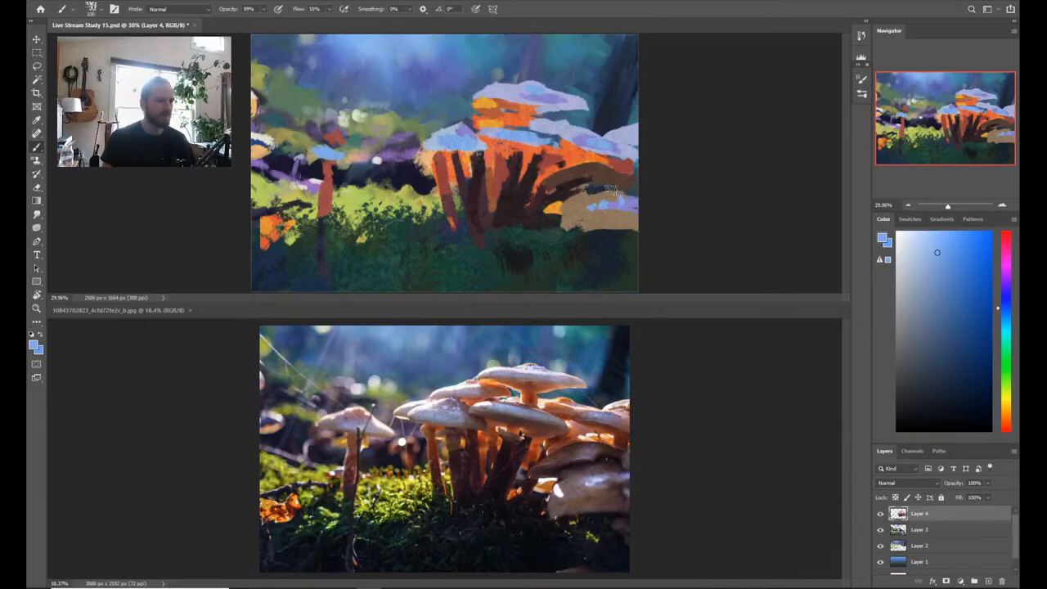
{"action": "left_click", "coordinate": [916, 253]}
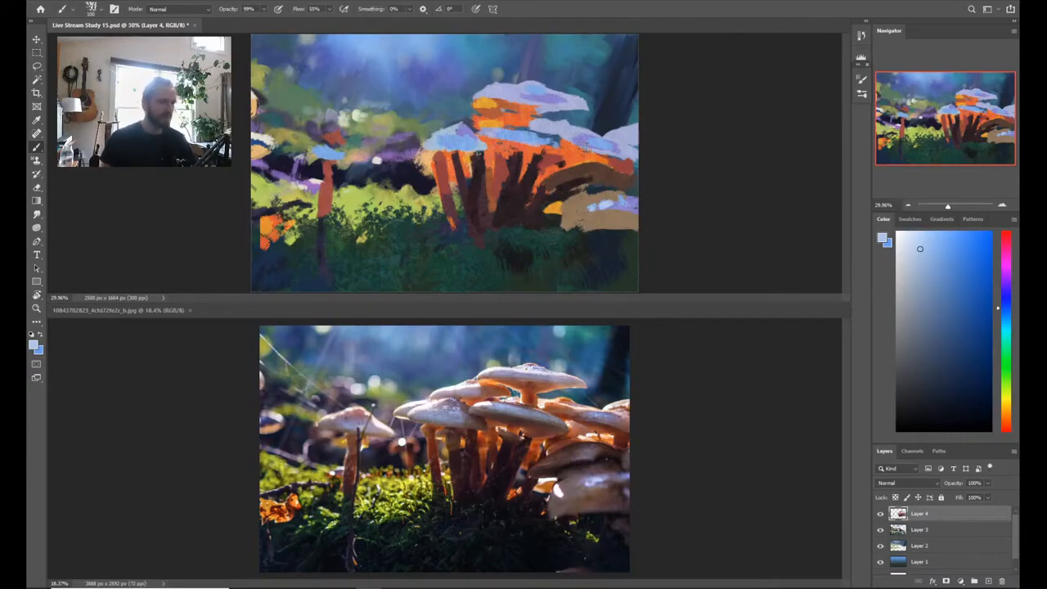
Step: Sample the lower right cap's tan, shift it to a muted grey-purple, and paint it over the lower right caps and the middle caps' shaded areas
{"action": "left_click", "coordinate": [575, 214], "text": "alt"}
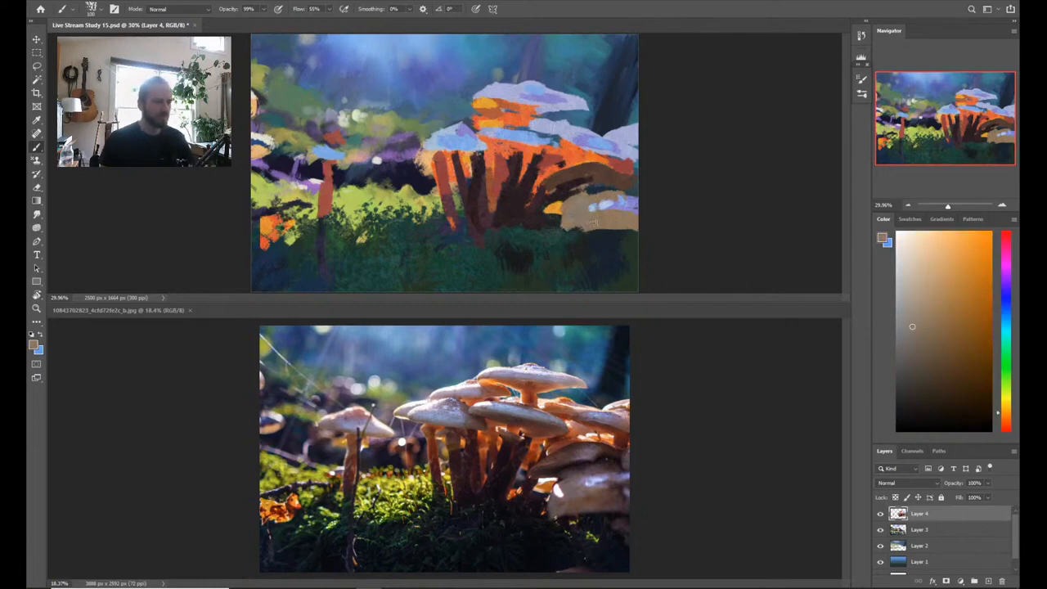
{"action": "left_click", "coordinate": [1006, 271]}
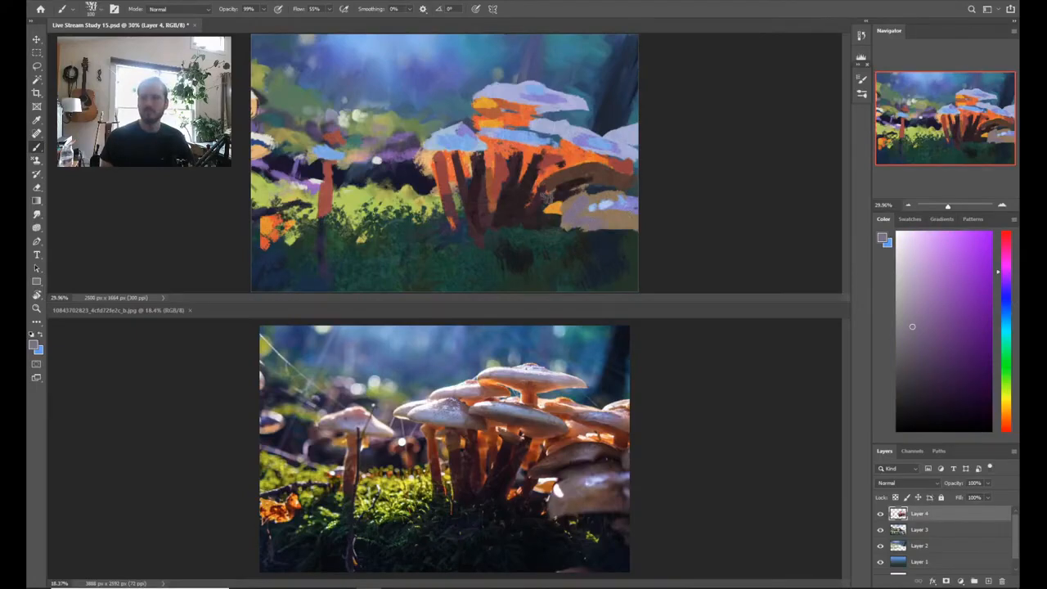
{"action": "left_click_drag", "start_coordinate": [479, 156], "coordinate": [469, 151]}
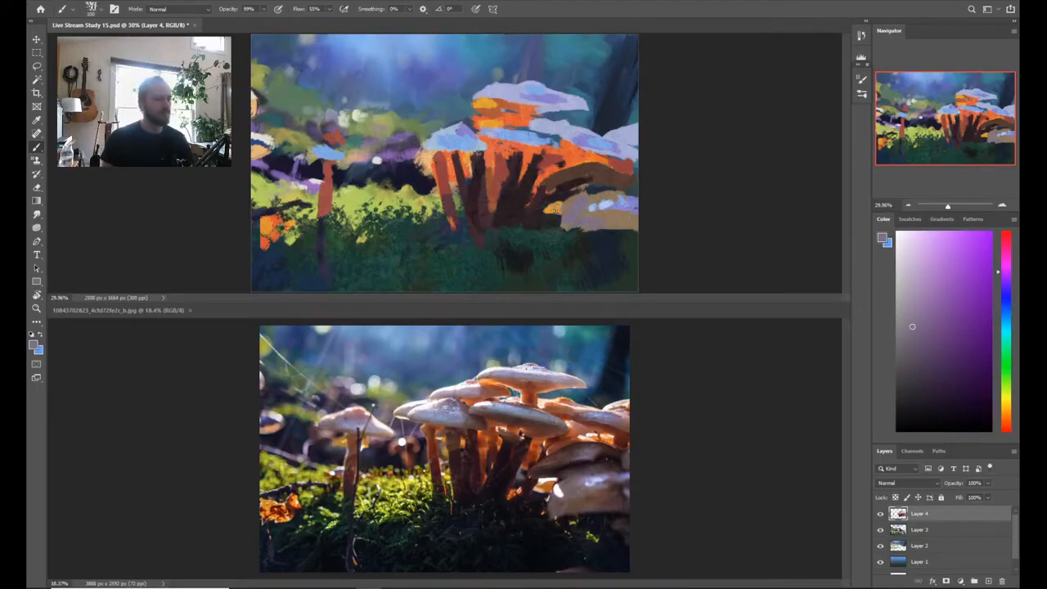
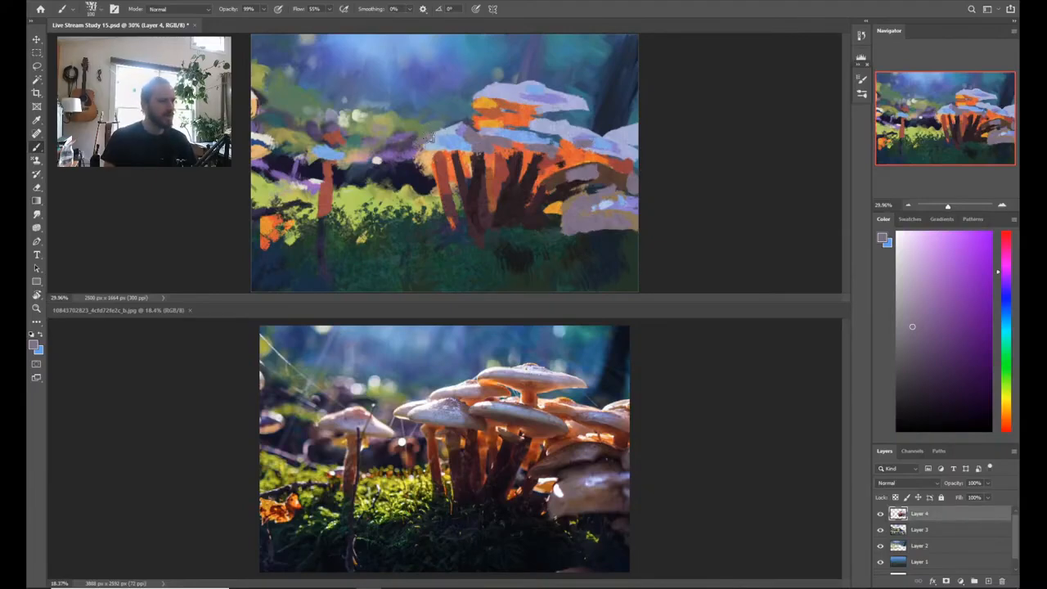
Step: Lighten the grey-purple, shift it toward blue-violet, and paint the shaded cap extending from the cluster's left side
{"action": "left_click_drag", "start_coordinate": [923, 315], "coordinate": [925, 299]}
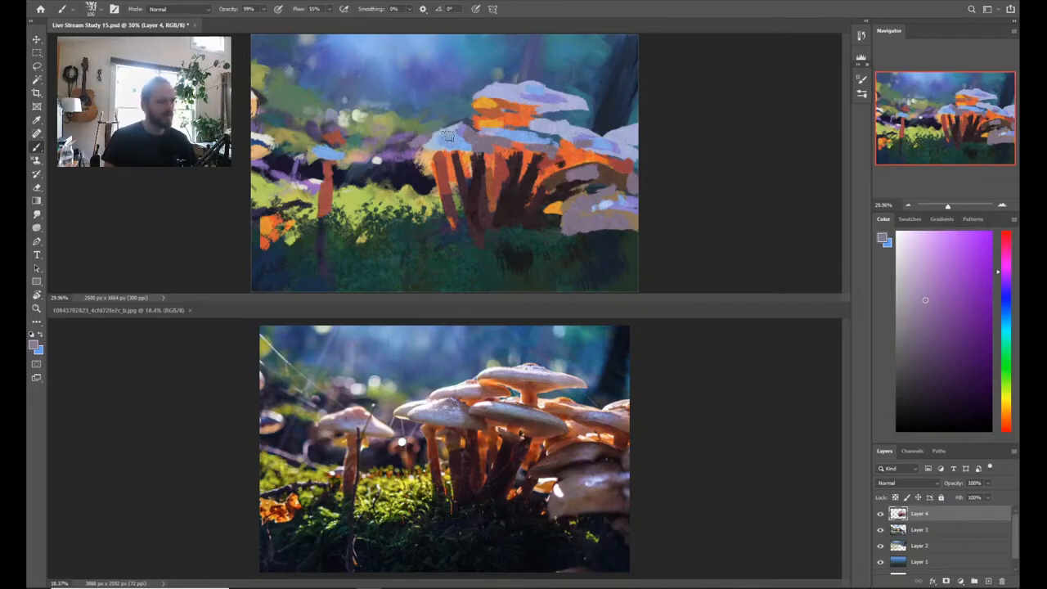
{"action": "left_click", "coordinate": [915, 297]}
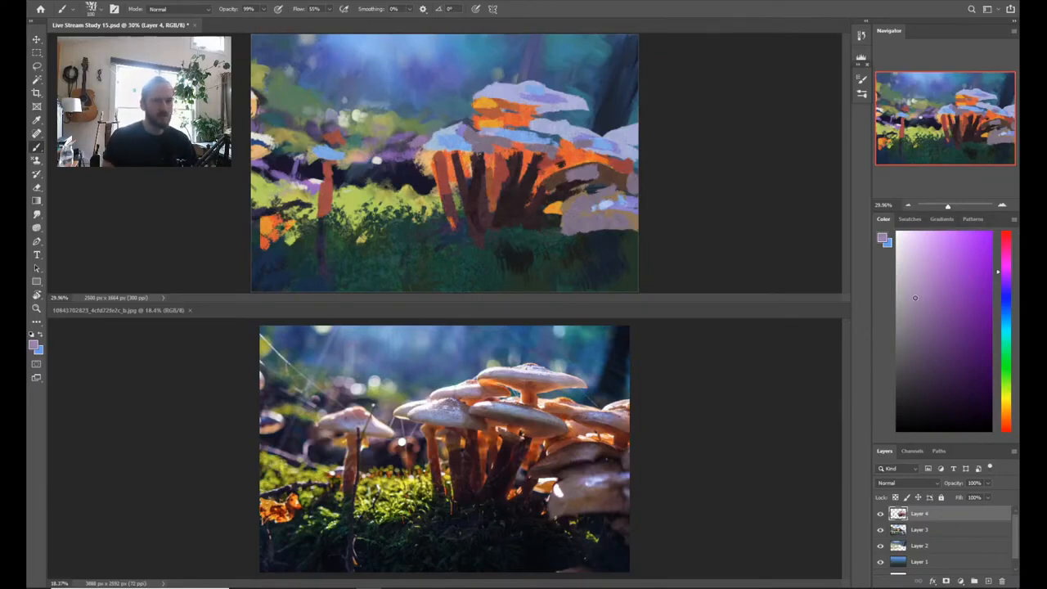
{"action": "left_click", "coordinate": [1007, 285]}
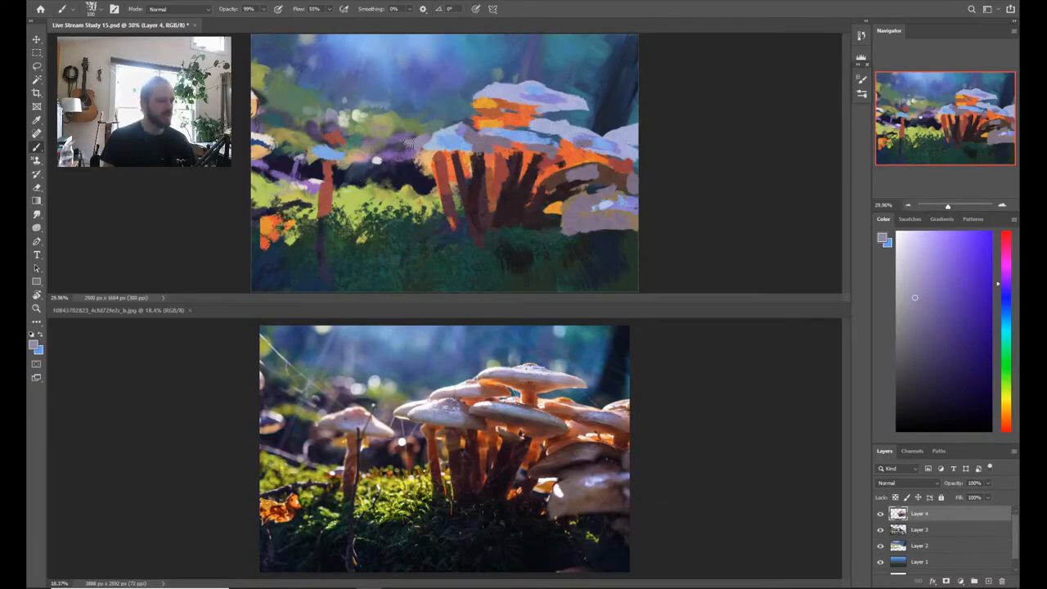
{"action": "left_click_drag", "start_coordinate": [404, 144], "coordinate": [424, 135]}
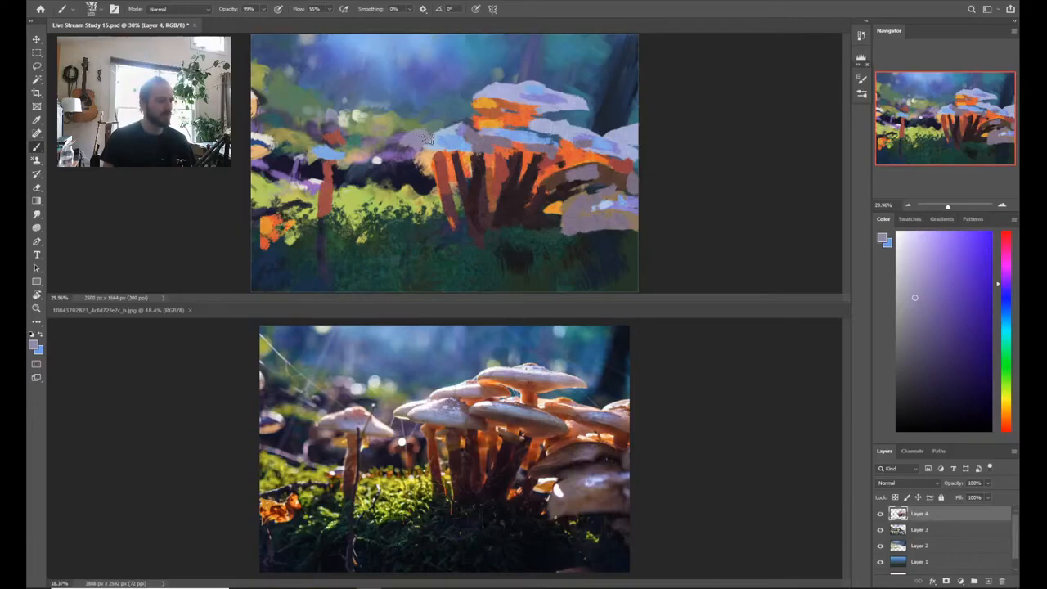
{"action": "key", "text": "e"}
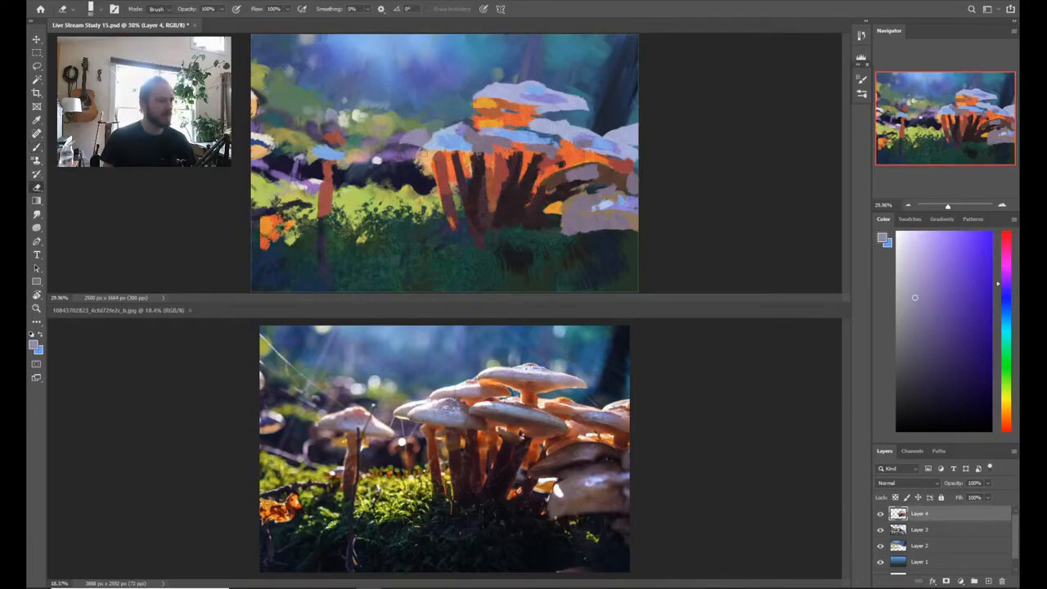
{"action": "key", "text": "b"}
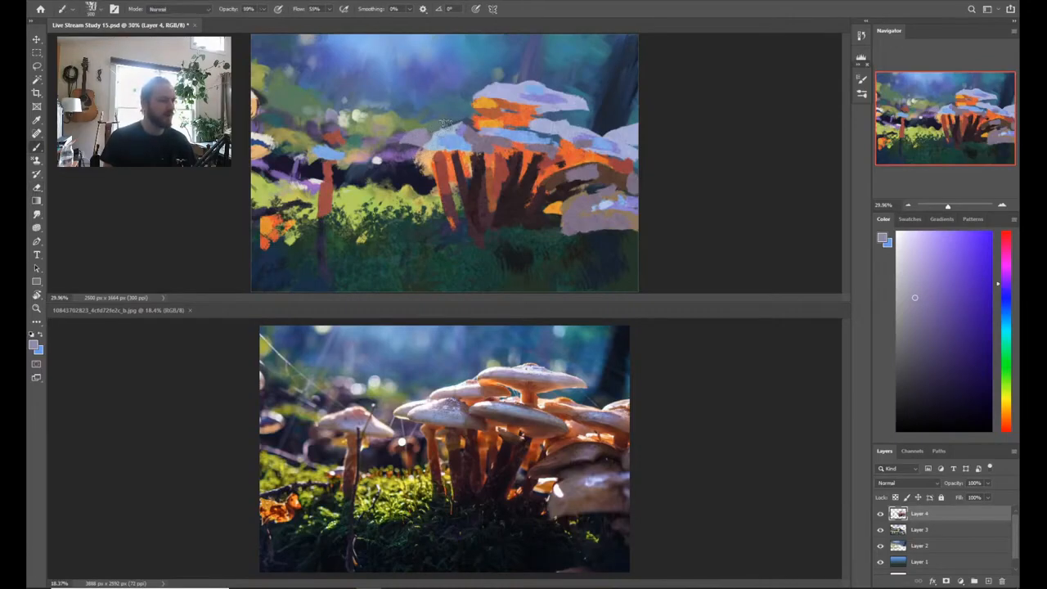
Step: Sample the top cap's lavender, shift it to a warm near-white, and paint thin highlights along that cap's upper edge
{"action": "left_click", "coordinate": [495, 93], "text": "alt"}
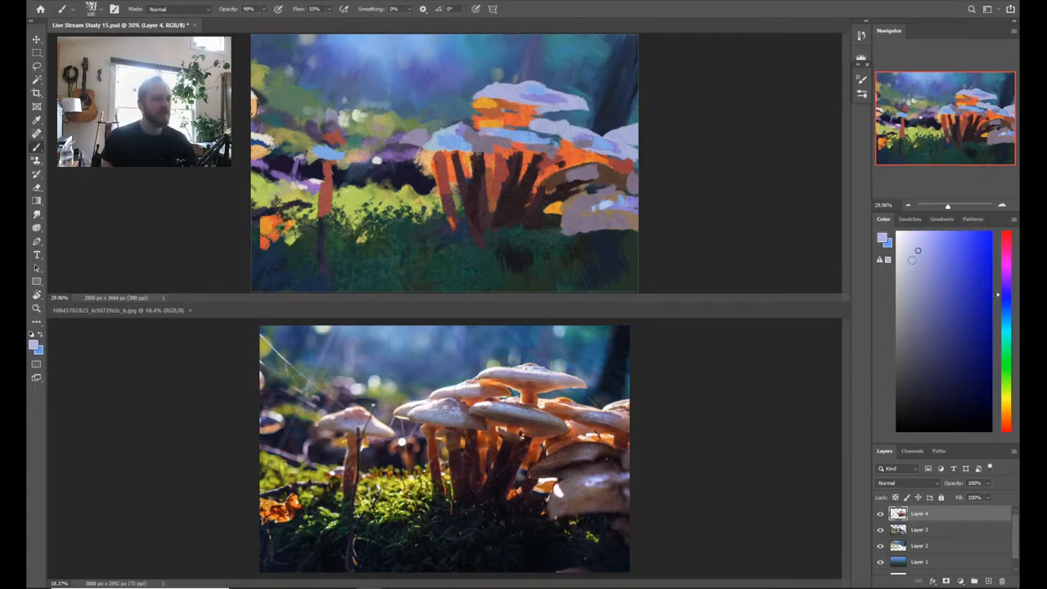
{"action": "left_click", "coordinate": [1007, 405]}
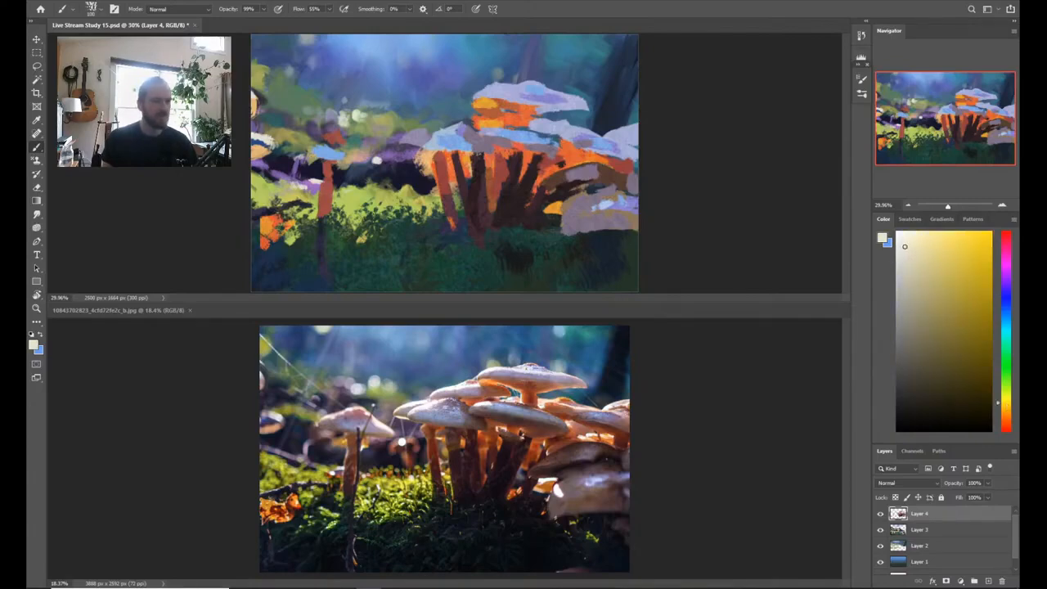
{"action": "left_click_drag", "start_coordinate": [905, 247], "coordinate": [898, 242]}
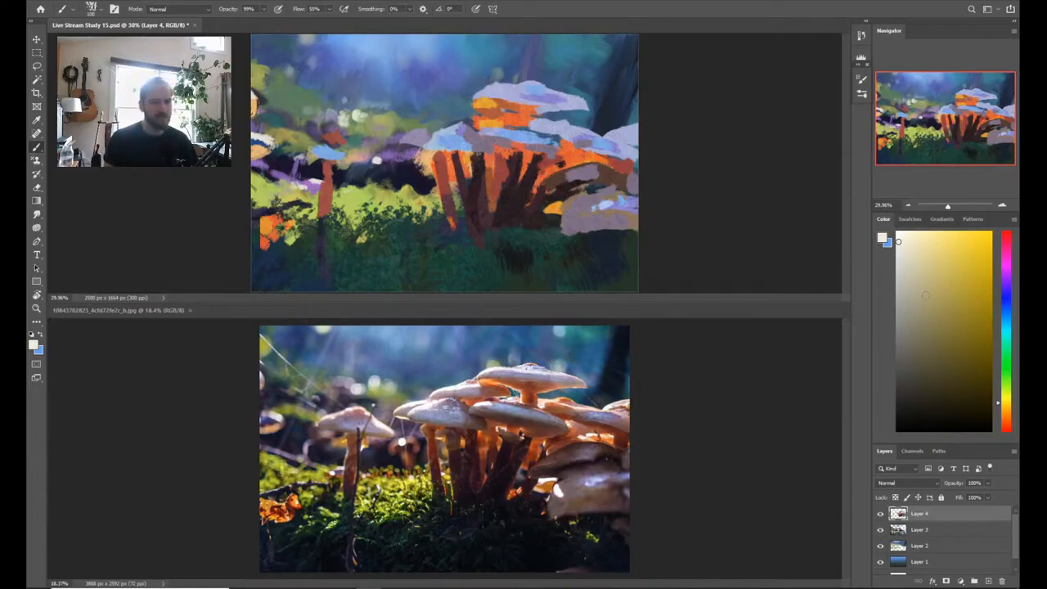
{"action": "left_click", "coordinate": [1006, 418]}
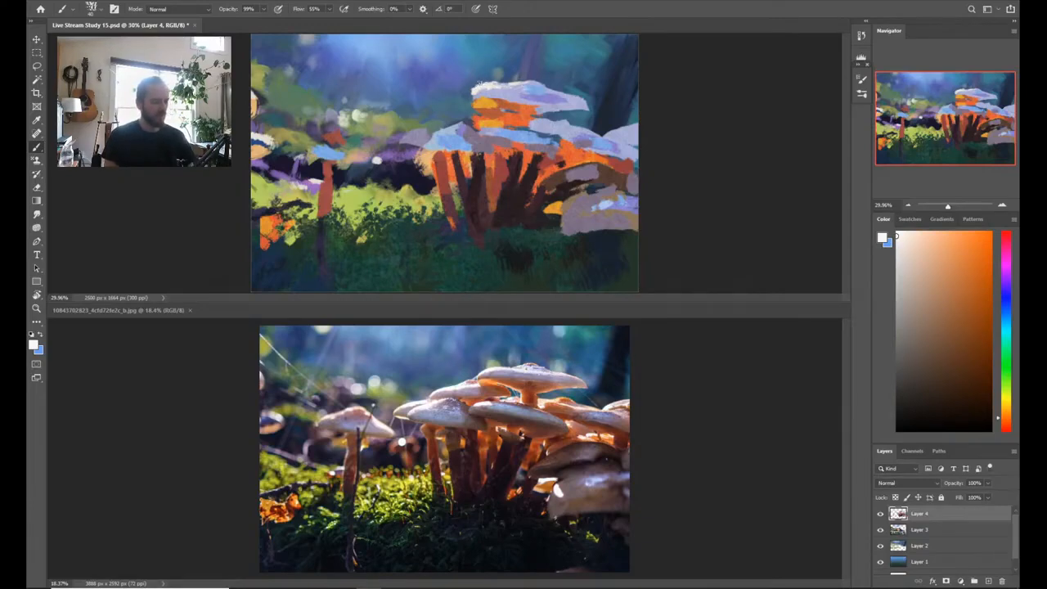
{"action": "key", "text": "e"}
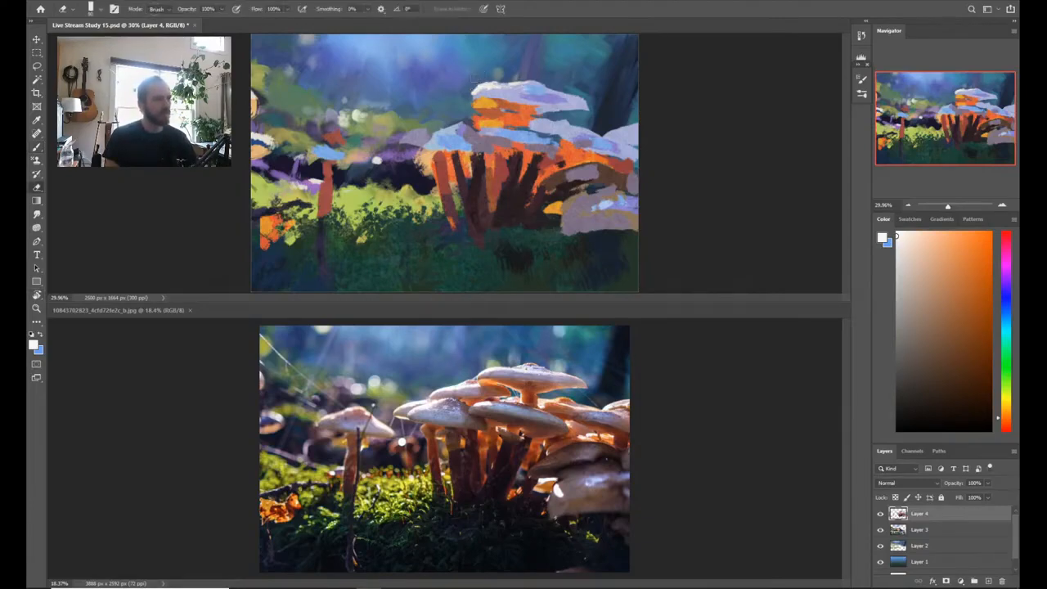
{"action": "key", "text": "b"}
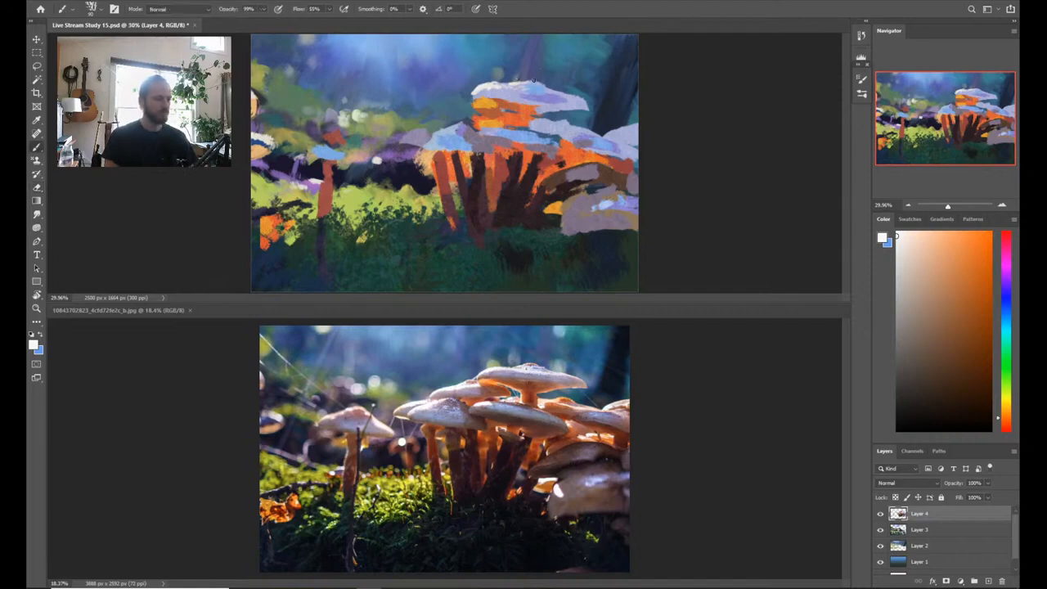
{"action": "left_click_drag", "start_coordinate": [562, 95], "coordinate": [565, 91]}
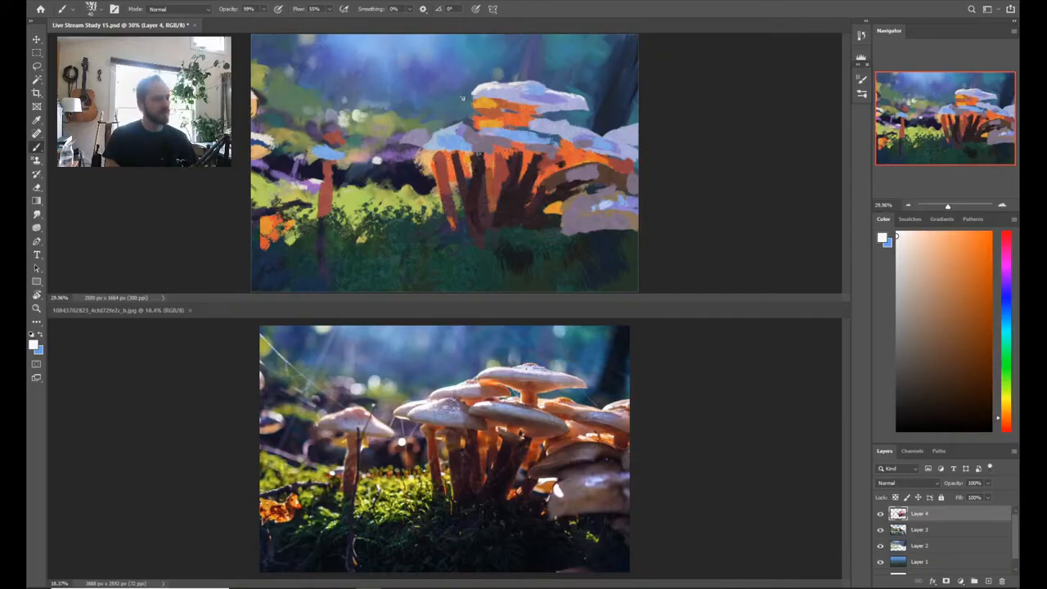
Step: Paint near-white rim strokes for the caps on the cluster's left side and the lone mushroom's cap edge, redoing the first stroke
{"action": "left_click_drag", "start_coordinate": [462, 99], "coordinate": [435, 104]}
{"action": "key", "text": "ctrl+z"}
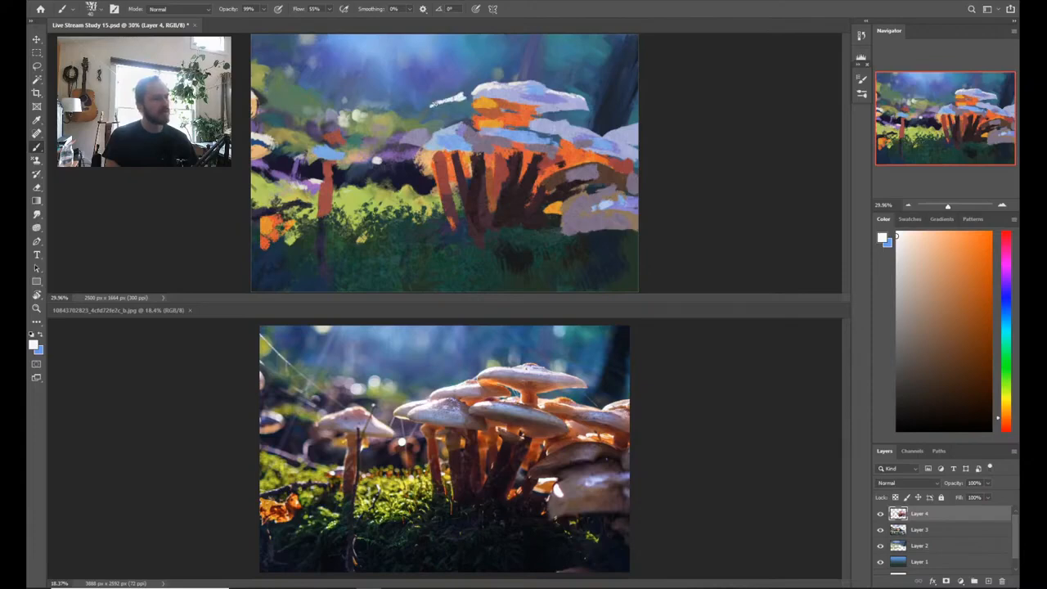
{"action": "left_click_drag", "start_coordinate": [470, 97], "coordinate": [452, 102]}
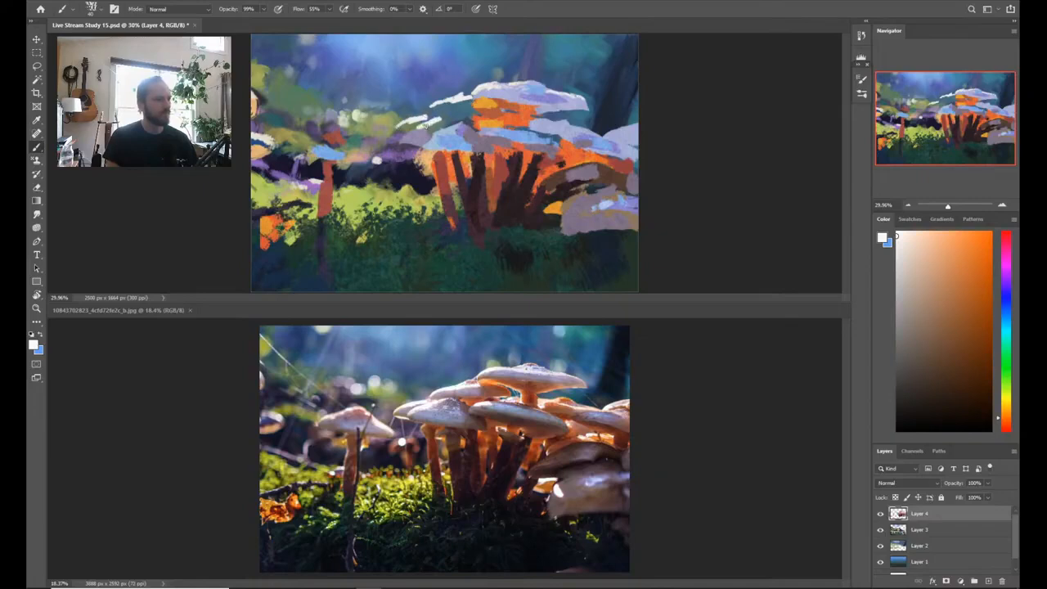
{"action": "left_click_drag", "start_coordinate": [425, 125], "coordinate": [442, 120]}
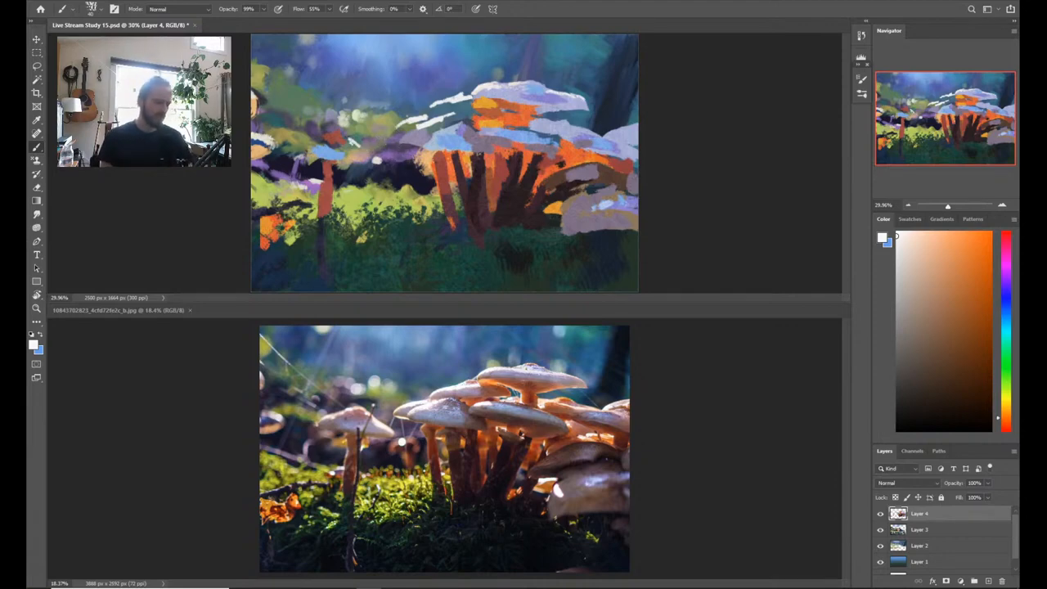
Step: Lasso the lone mushroom, shift it slightly right toward the cluster with Free Transform, and deselect it
{"action": "key", "text": "l"}
{"action": "mouse_move", "coordinate": [319, 219]}
{"action": "left_mouse_down"}
{"action": "mouse_move", "coordinate": [300, 243]}
{"action": "mouse_move", "coordinate": [342, 111]}
{"action": "mouse_move", "coordinate": [327, 204]}
{"action": "left_mouse_up"}
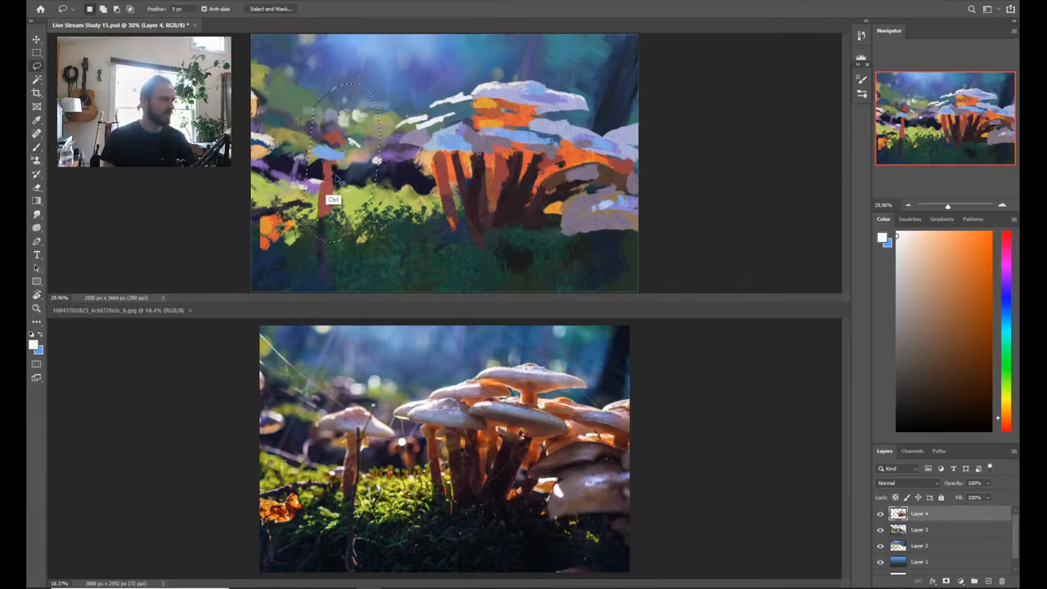
{"action": "key", "text": "ctrl+t"}
{"action": "key", "text": "shift+Right"}
{"action": "key", "text": "shift+Right"}
{"action": "key", "text": "shift+Right"}
{"action": "key", "text": "shift+Right"}
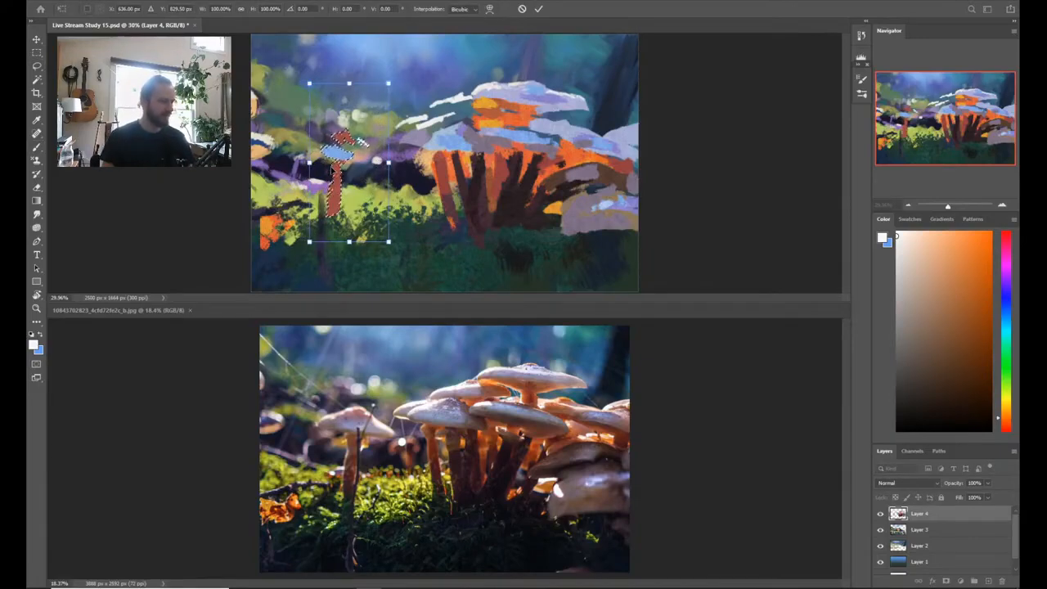
{"action": "key", "text": "Return"}
{"action": "key", "text": "ctrl+d"}
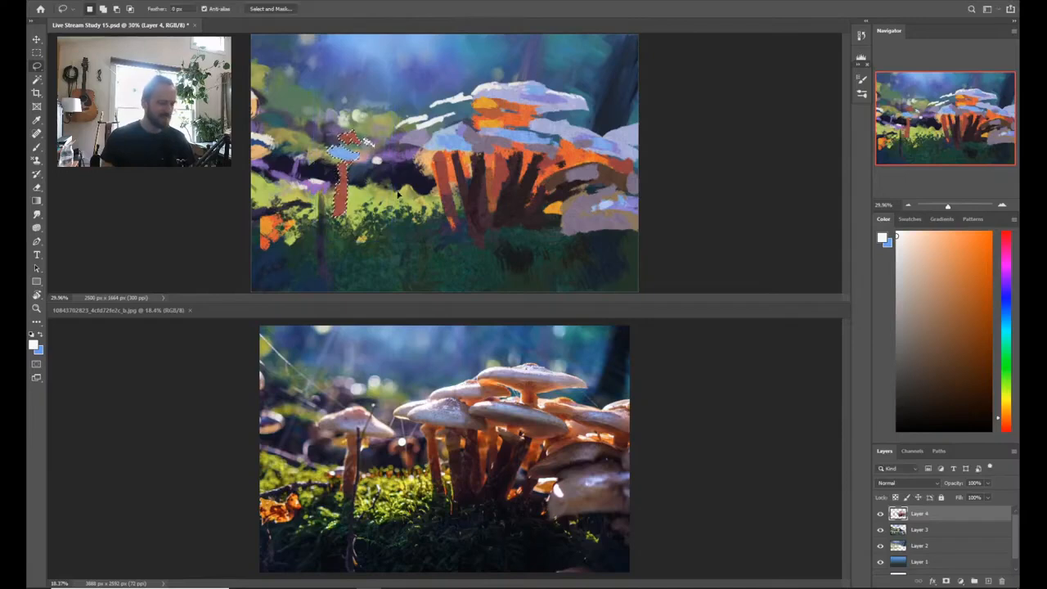
Step: Paint near-white highlights along the lone mushroom's cap edge and extend the rim stroke of the cluster's leftmost cap
{"action": "key", "text": "b"}
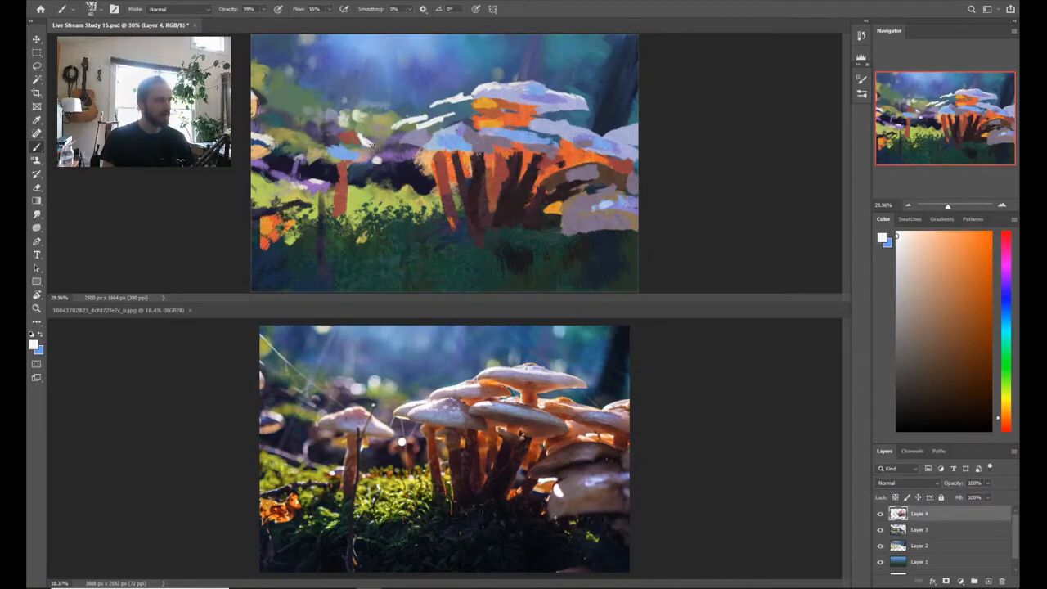
{"action": "left_click_drag", "start_coordinate": [379, 141], "coordinate": [405, 135]}
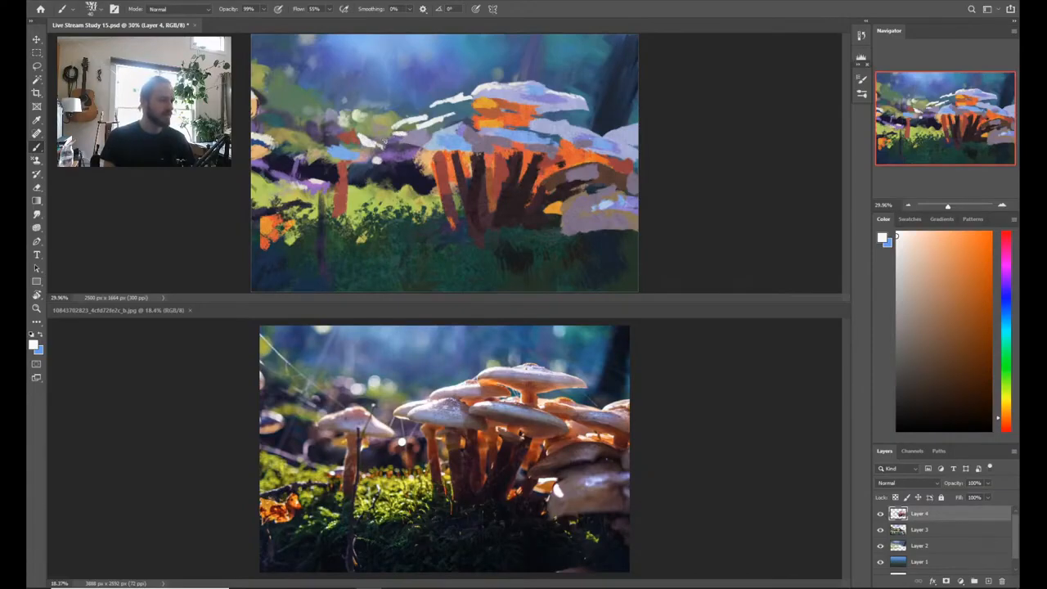
{"action": "left_click_drag", "start_coordinate": [375, 141], "coordinate": [384, 149]}
Step: Paint pale peach highlights on the cluster's right caps, and add a sampled peach tone under the top cap's right rim
{"action": "left_click", "coordinate": [915, 233]}
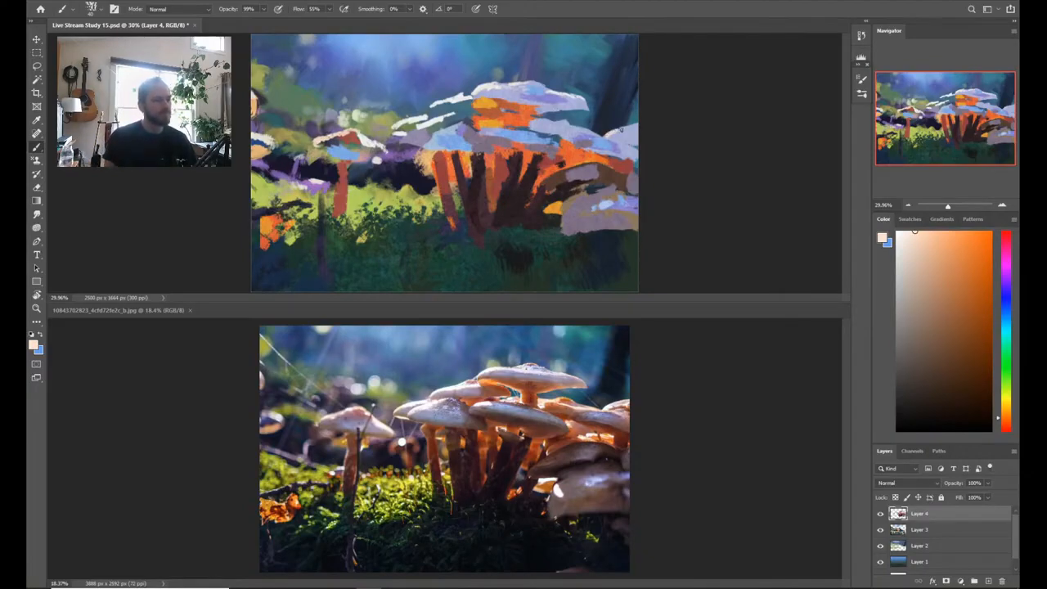
{"action": "left_click_drag", "start_coordinate": [621, 128], "coordinate": [619, 141]}
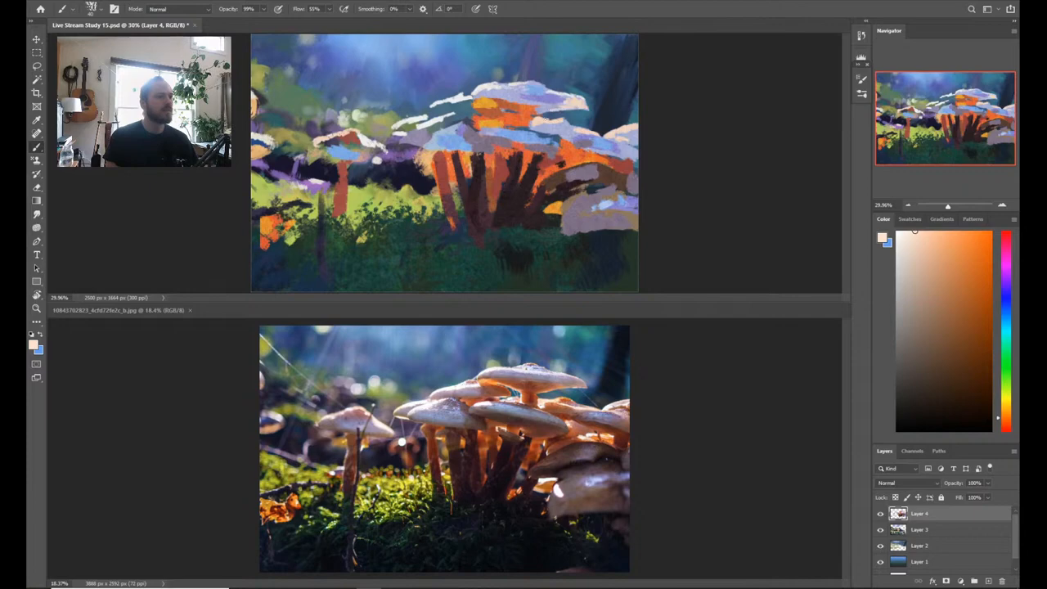
{"action": "left_click", "coordinate": [538, 137], "text": "alt"}
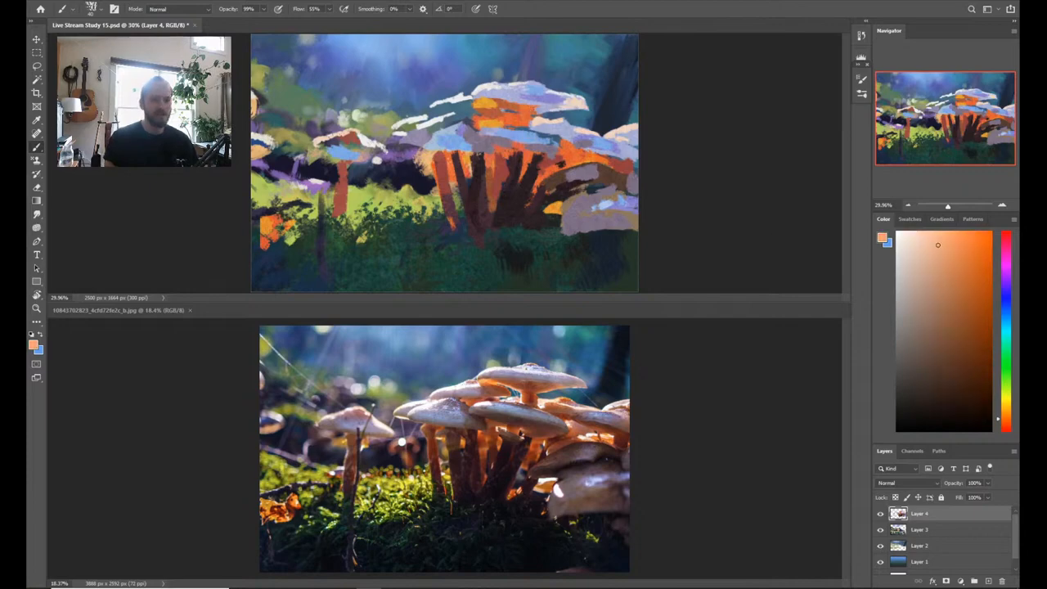
{"action": "left_click", "coordinate": [536, 118], "text": "alt"}
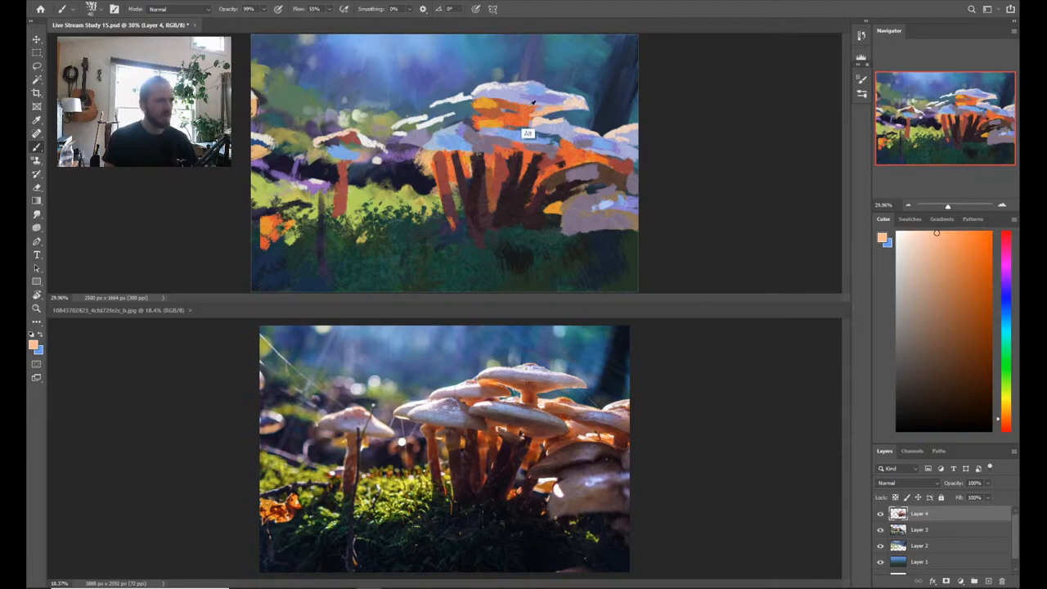
Step: Sample varied oranges and red-browns from the top mushroom and blend them across its cap's underside
{"action": "left_click", "coordinate": [523, 117], "text": "alt"}
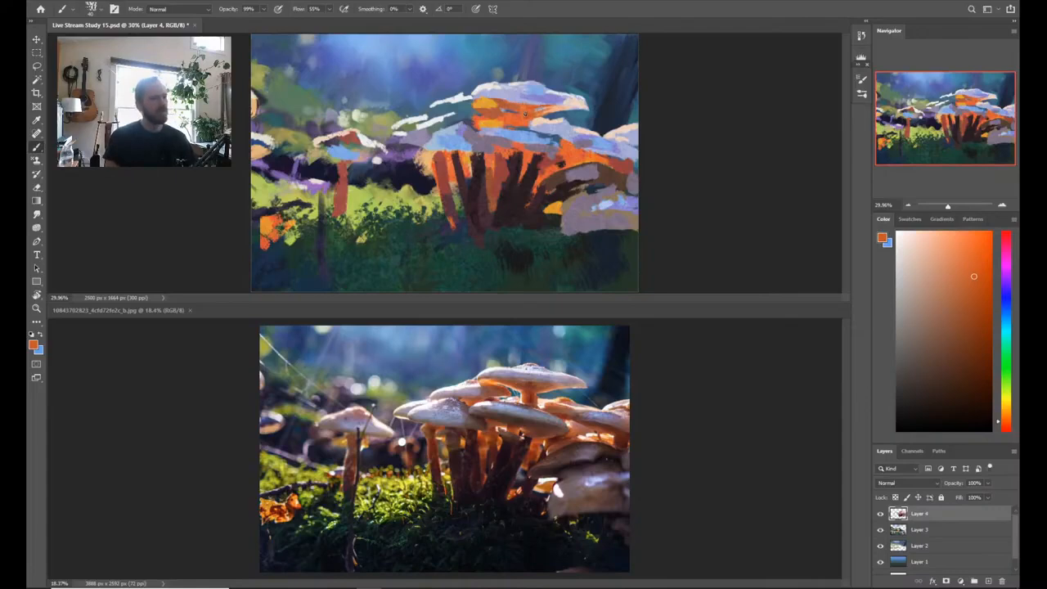
{"action": "left_click", "coordinate": [553, 110], "text": "alt"}
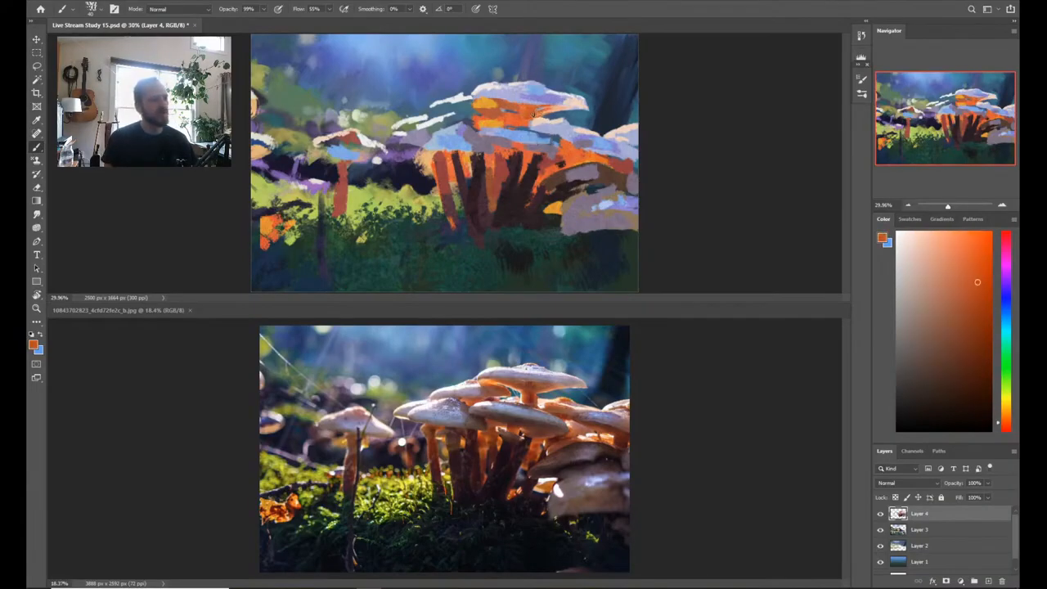
{"action": "left_click", "coordinate": [505, 107], "text": "alt"}
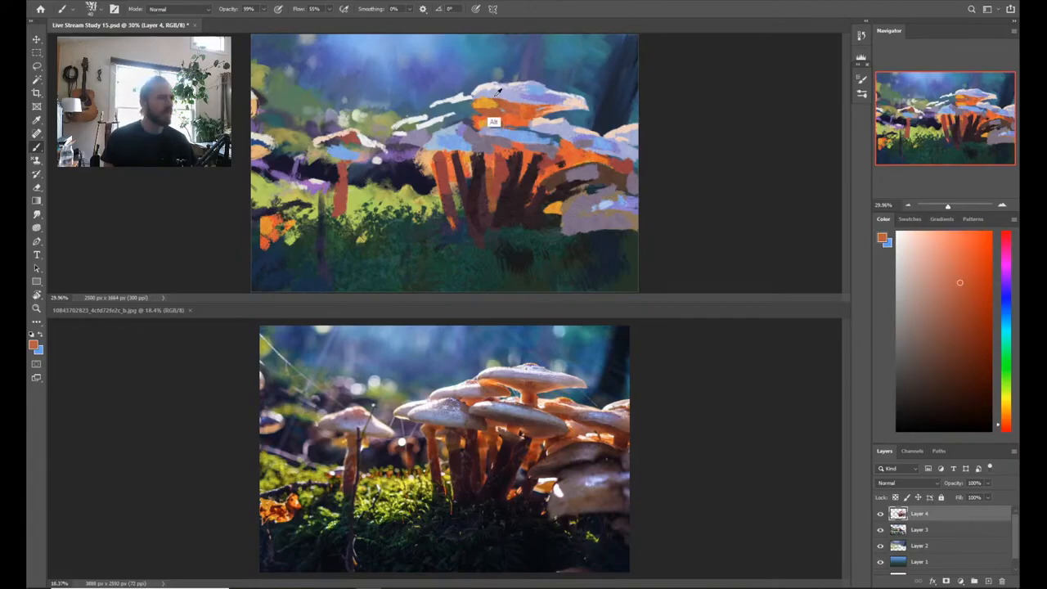
{"action": "left_click", "coordinate": [497, 111], "text": "alt"}
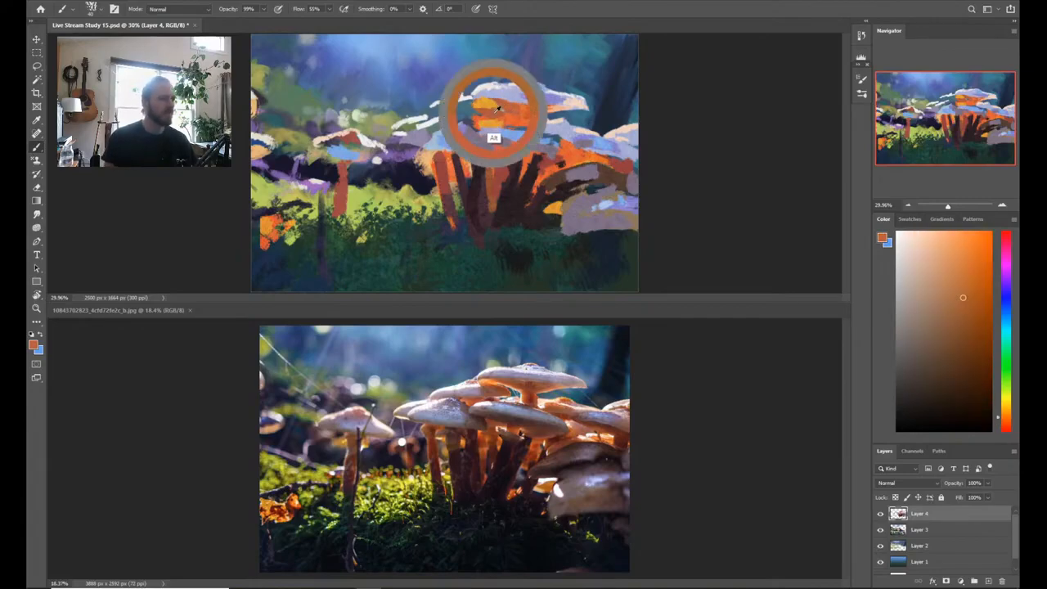
{"action": "left_click", "coordinate": [502, 110], "text": "alt"}
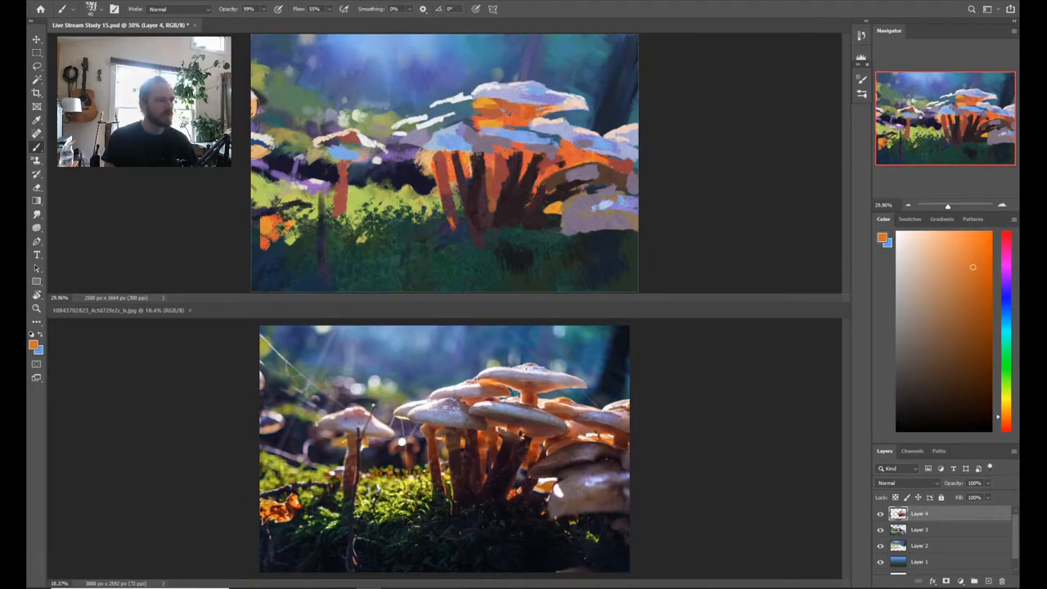
{"action": "left_click", "coordinate": [497, 112], "text": "alt"}
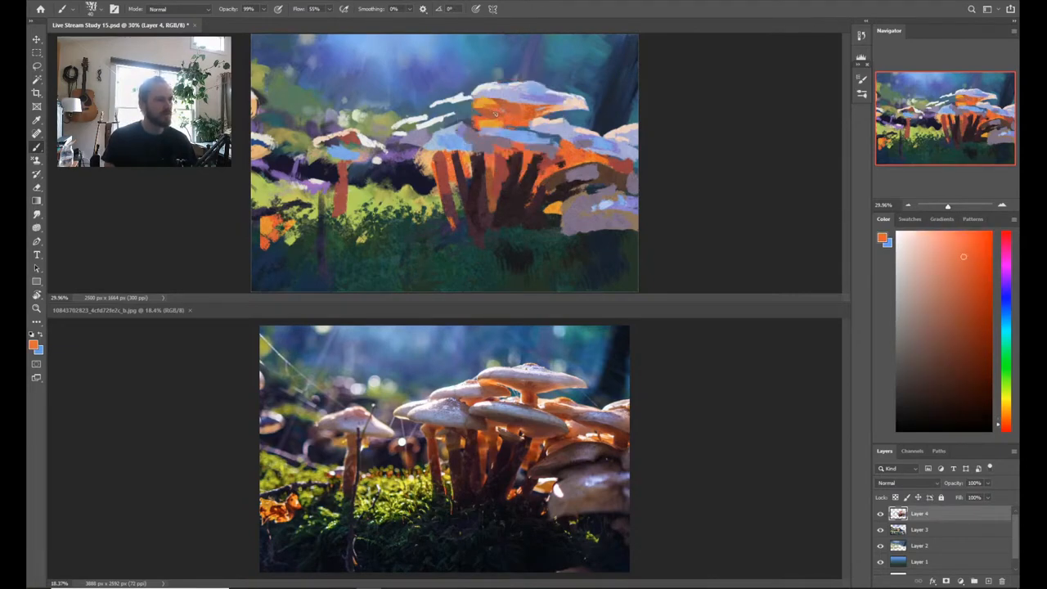
{"action": "left_click", "coordinate": [493, 110], "text": "alt"}
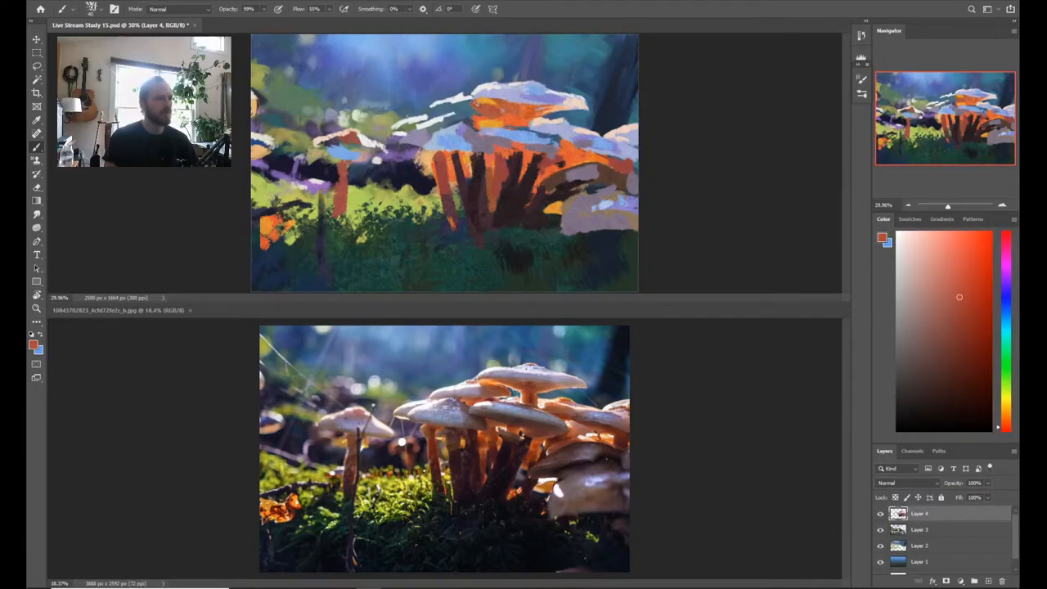
{"action": "key", "text": "alt"}
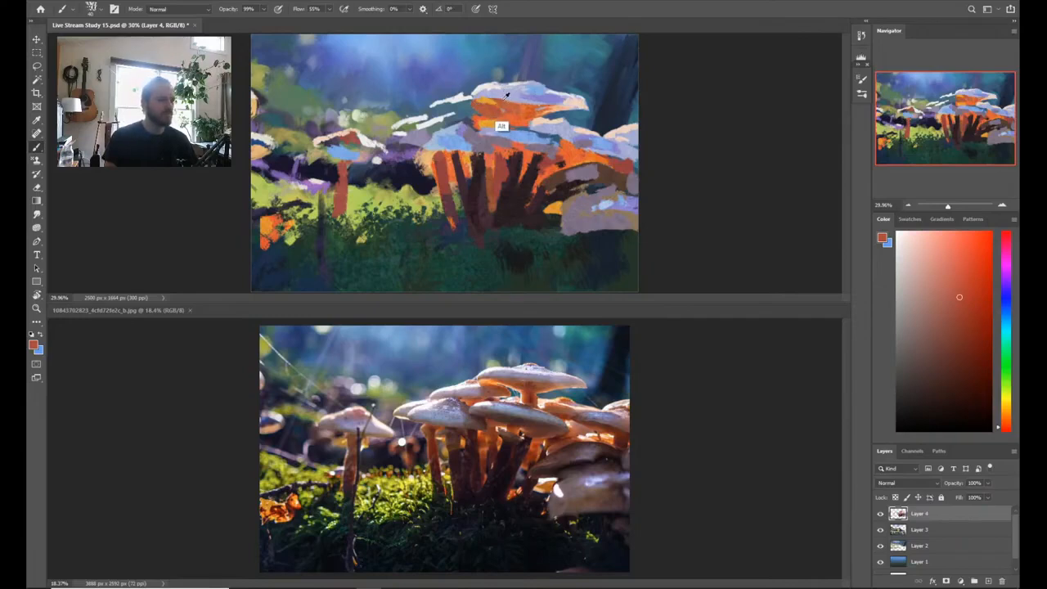
Step: Lasso small patches beside the top mushroom's stem beneath its cap and clean them up with the Eraser
{"action": "key", "text": "e"}
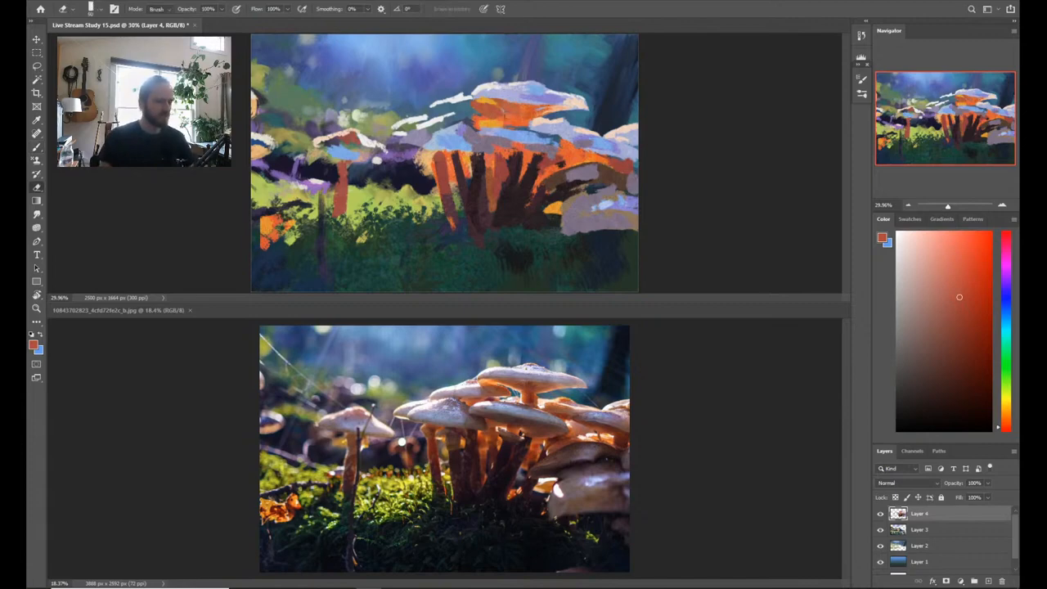
{"action": "key", "text": "l"}
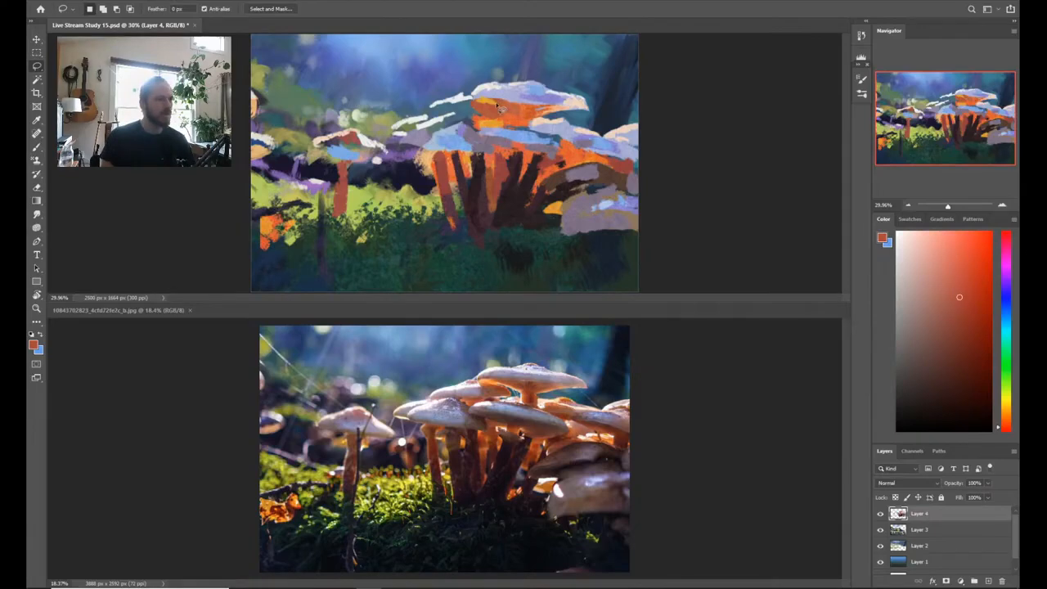
{"action": "key", "text": "alt"}
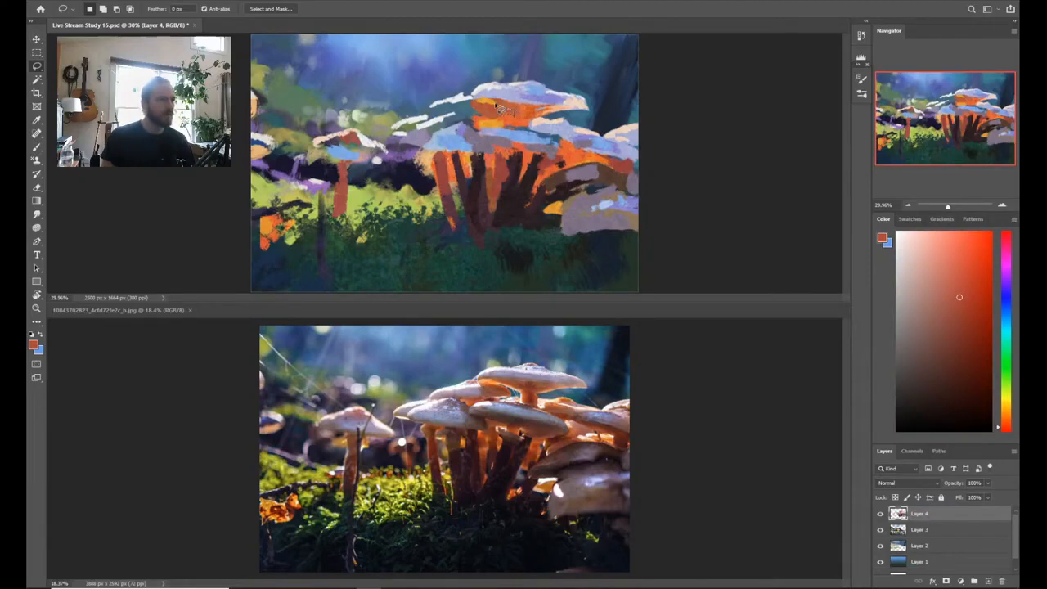
{"action": "mouse_move", "coordinate": [499, 107]}
{"action": "left_mouse_down"}
{"action": "mouse_move", "coordinate": [518, 125]}
{"action": "mouse_move", "coordinate": [493, 117]}
{"action": "left_mouse_up"}
{"action": "key", "text": "ctrl+d"}
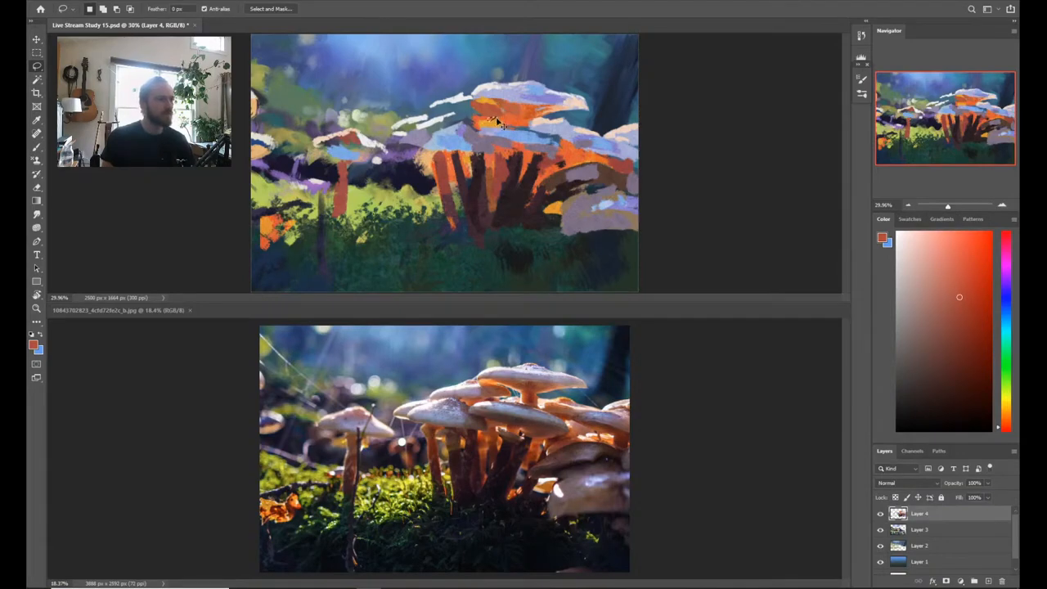
{"action": "key", "text": "shift"}
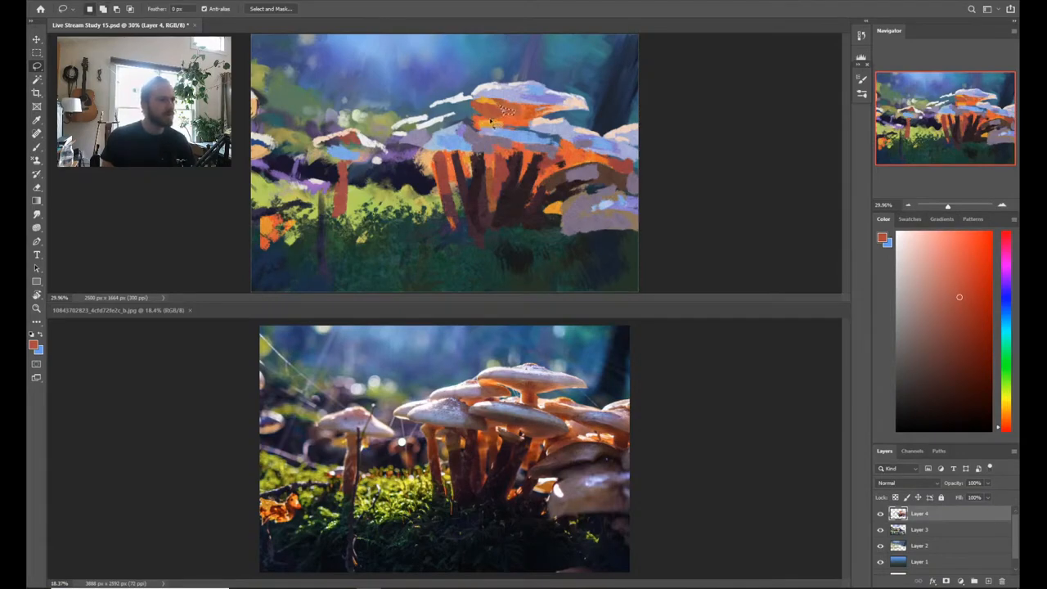
{"action": "key", "text": "shift"}
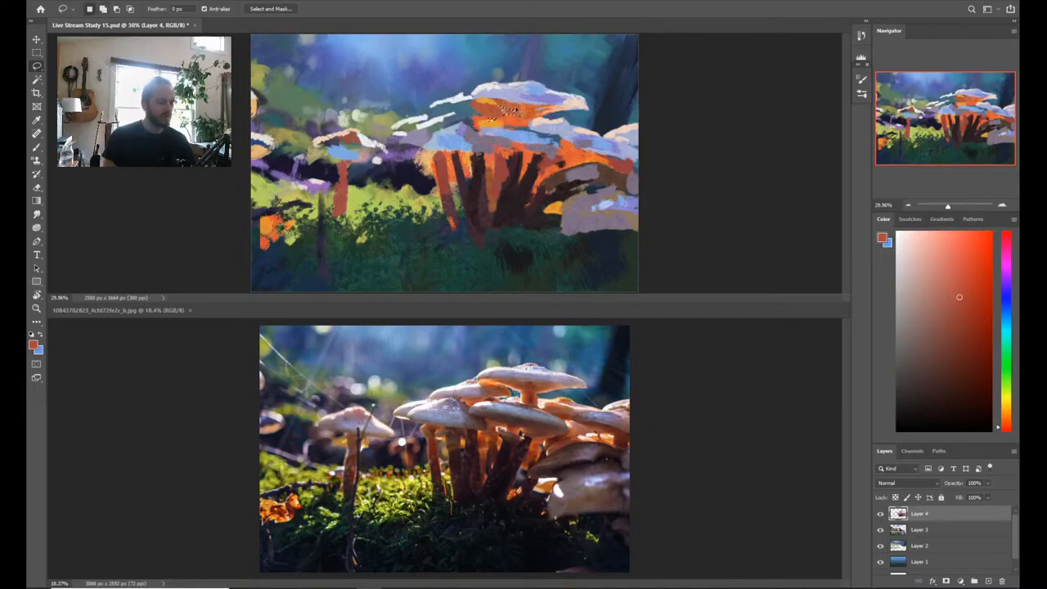
{"action": "key", "text": "e"}
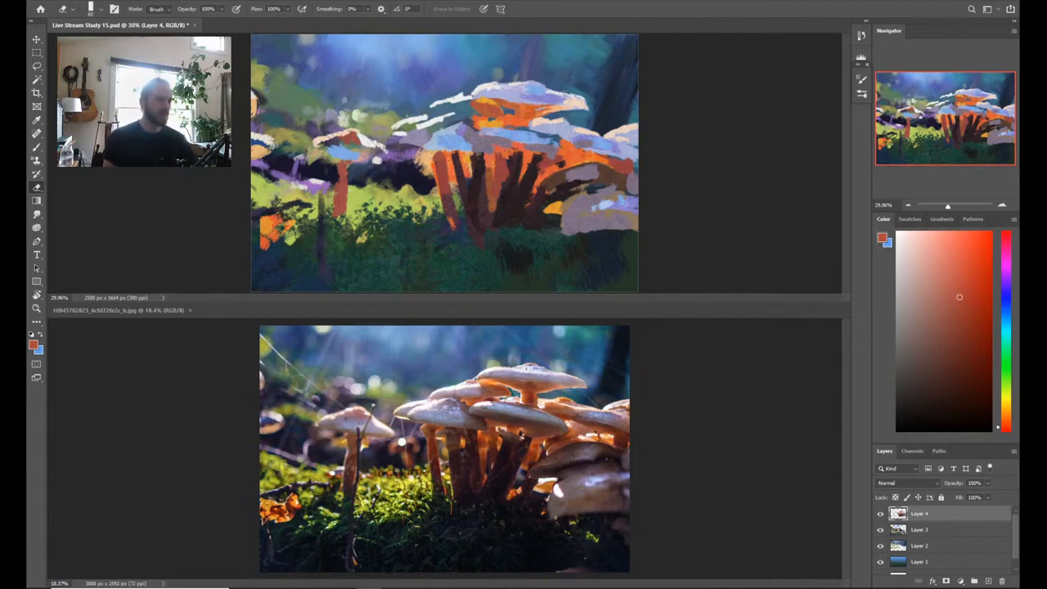
Step: Lasso the background along the top cap's right edge and trim the cap's contour with the Eraser
{"action": "key", "text": "l"}
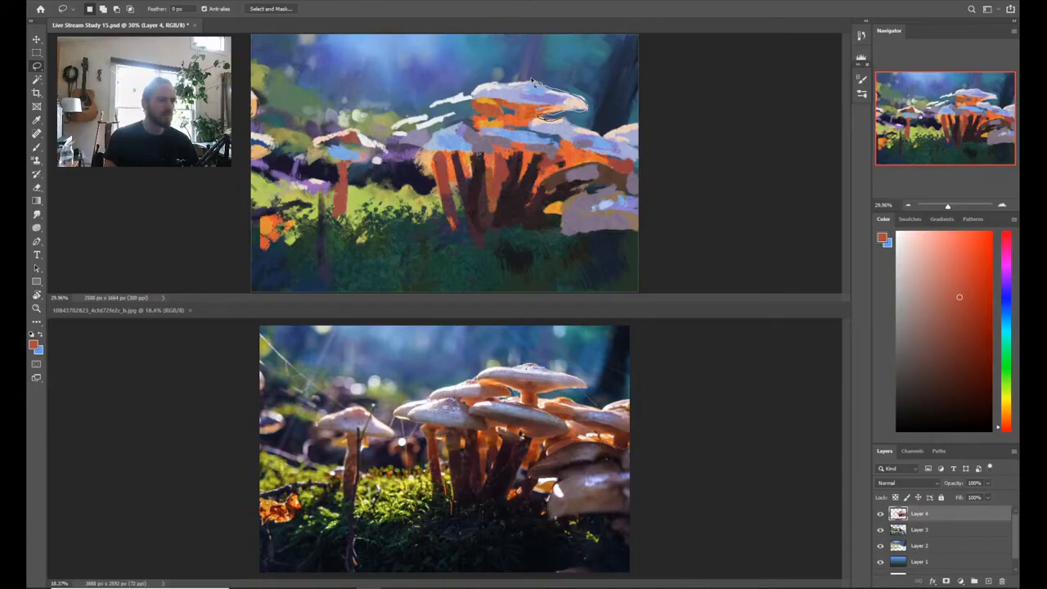
{"action": "mouse_move", "coordinate": [532, 82]}
{"action": "left_mouse_down"}
{"action": "mouse_move", "coordinate": [622, 114]}
{"action": "mouse_move", "coordinate": [622, 131]}
{"action": "mouse_move", "coordinate": [582, 105]}
{"action": "left_mouse_up"}
{"action": "key", "text": "b"}
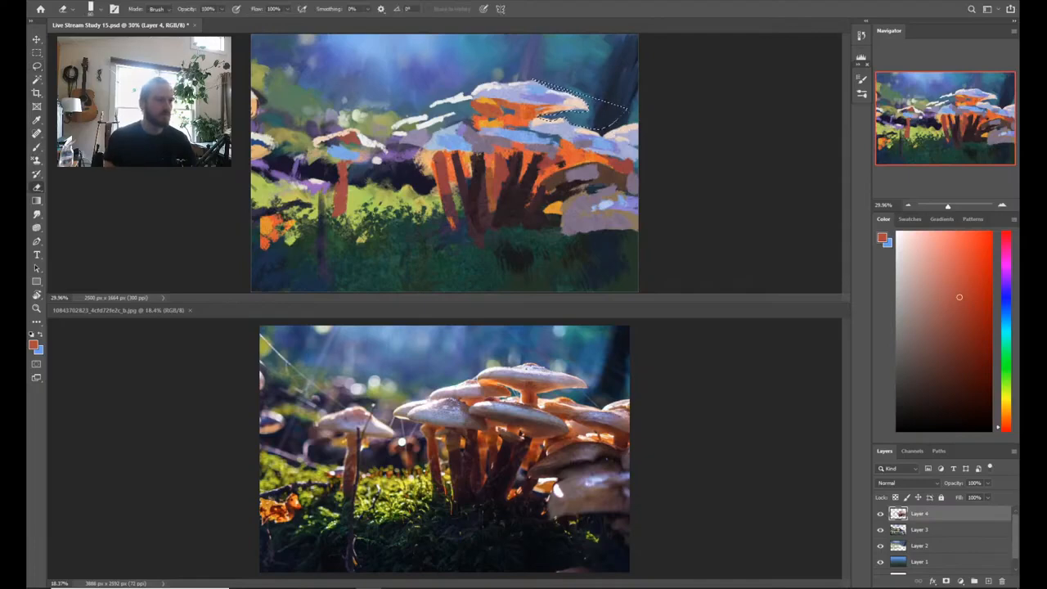
Step: Save the painting, clear the selection and return to the Brush tool
{"action": "key", "text": "ctrl+comma"}
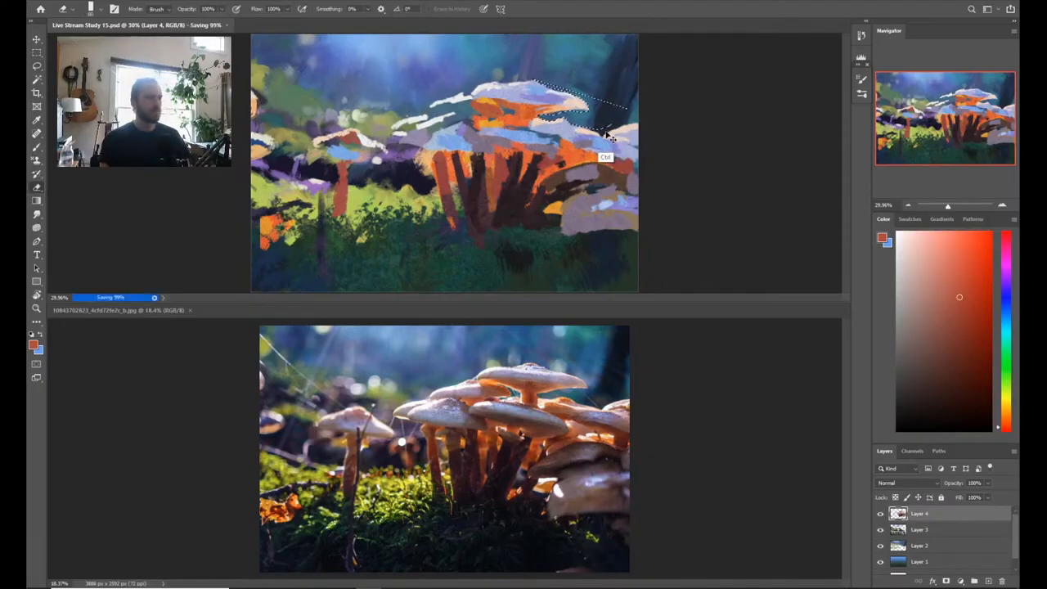
{"action": "key", "text": "ctrl+comma"}
{"action": "key", "text": "ctrl+d"}
{"action": "key", "text": "ctrl+comma"}
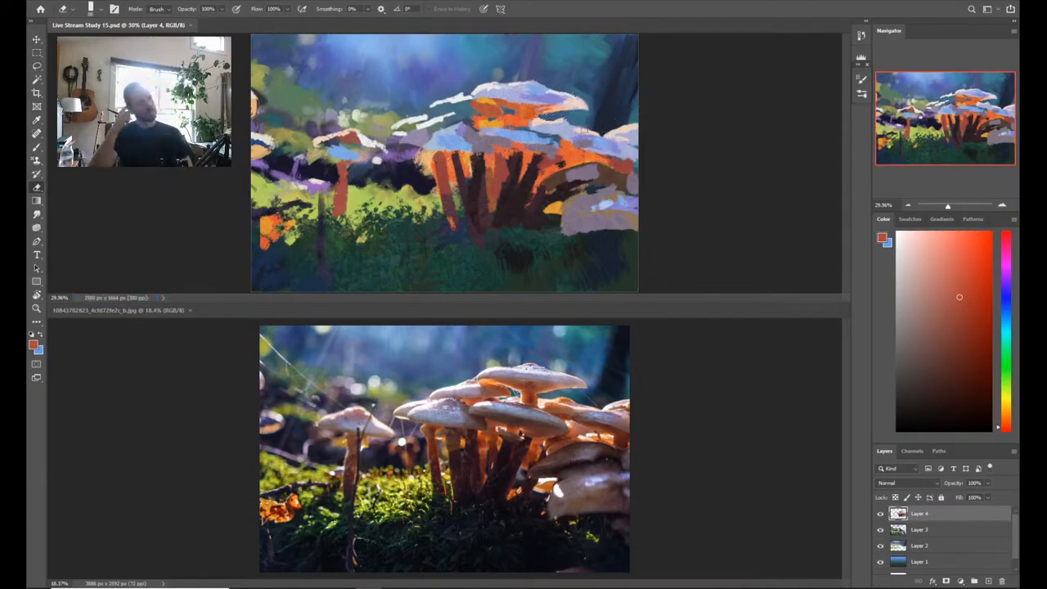
{"action": "key", "text": "ctrl+comma"}
{"action": "key", "text": "ctrl+comma"}
{"action": "key", "text": "b"}
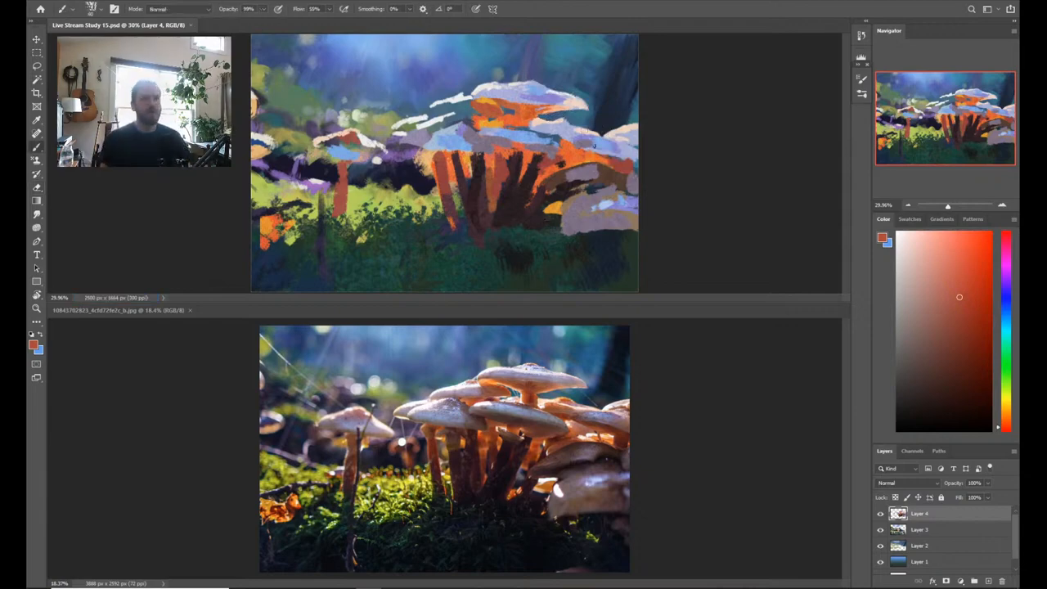
{"action": "key", "text": "ctrl+comma"}
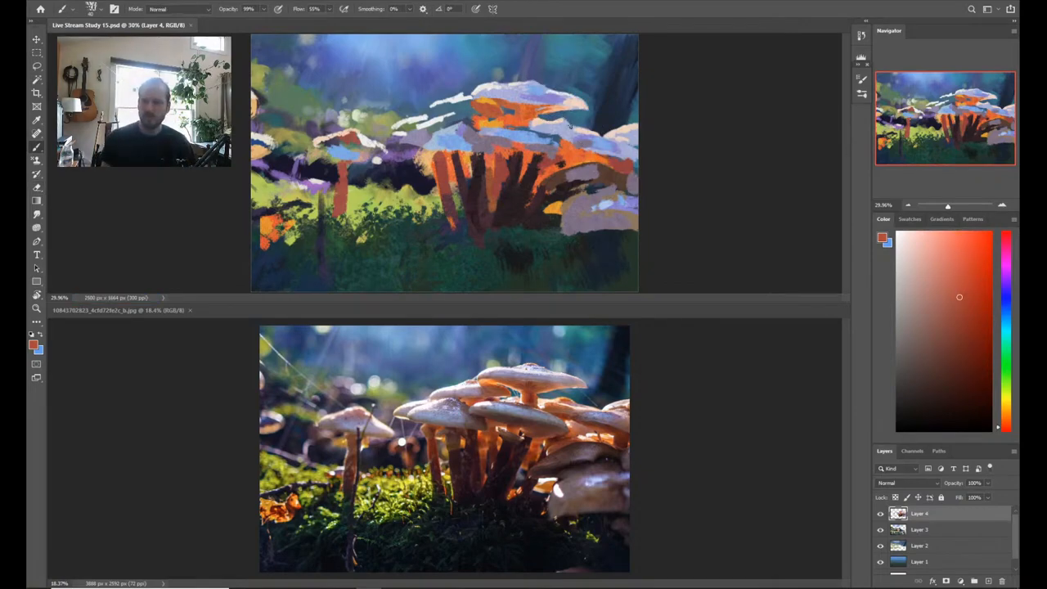
{"action": "key", "text": "ctrl+comma"}
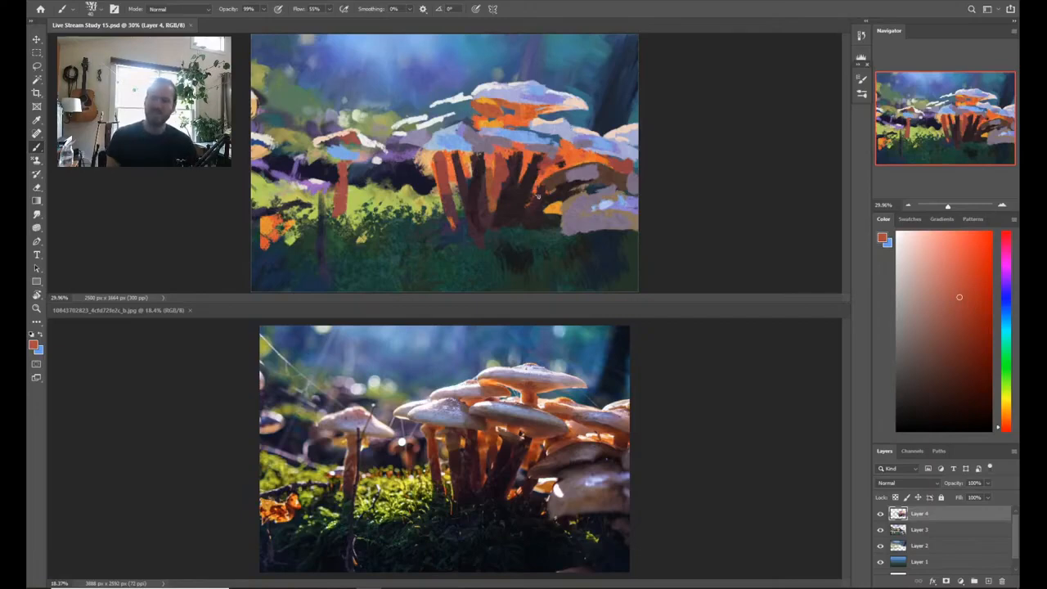
{"action": "key", "text": "ctrl+comma"}
{"action": "key", "text": "ctrl+comma"}
{"action": "key", "text": "ctrl+comma"}
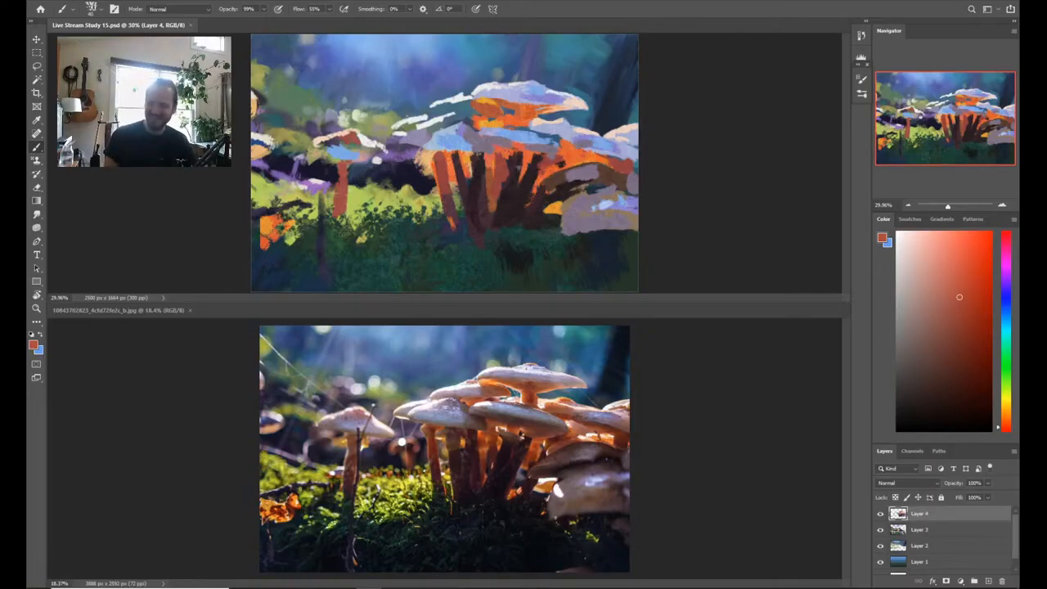
{"action": "key", "text": "ctrl+comma"}
{"action": "key", "text": "ctrl+comma"}
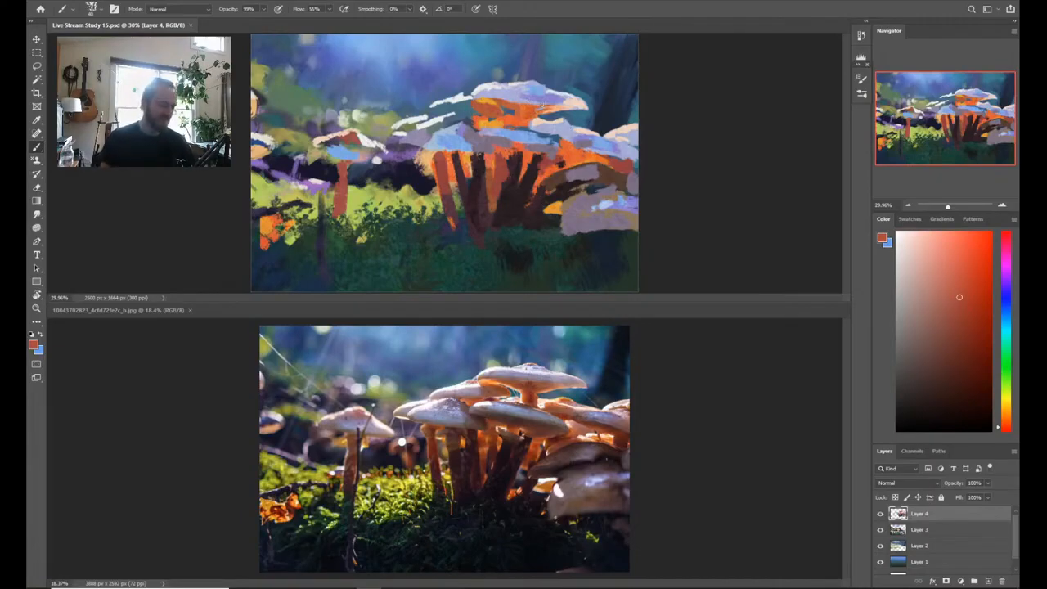
{"action": "key", "text": "ctrl+comma"}
Step: Sample an orange-brown from the cluster and paint it over the top cap's underside, then pick a dark brown from the stems
{"action": "left_click", "coordinate": [517, 133], "text": "alt"}
{"action": "key", "text": "ctrl+comma"}
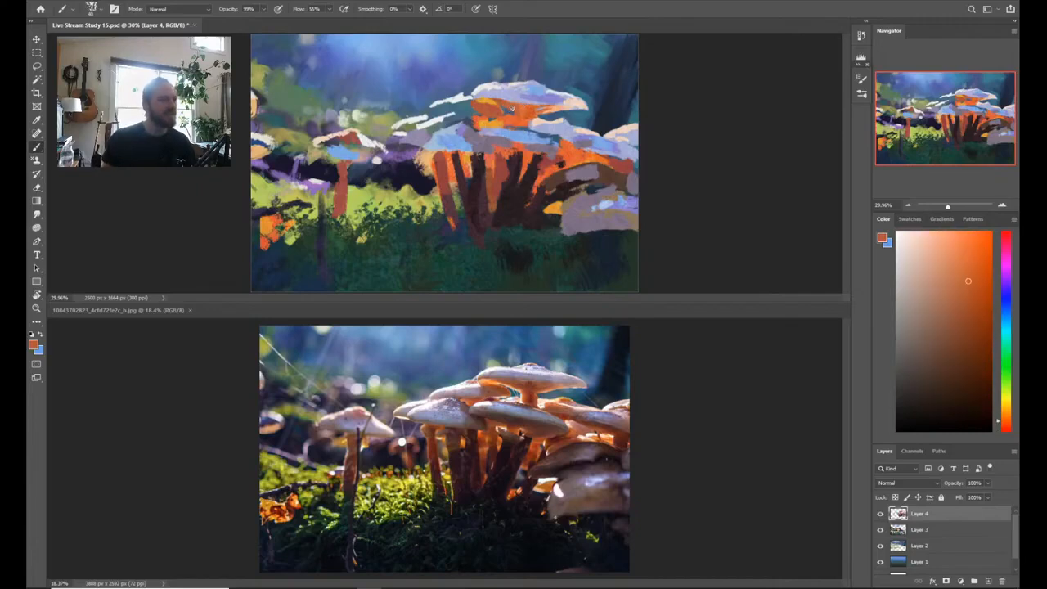
{"action": "key", "text": "ctrl+comma"}
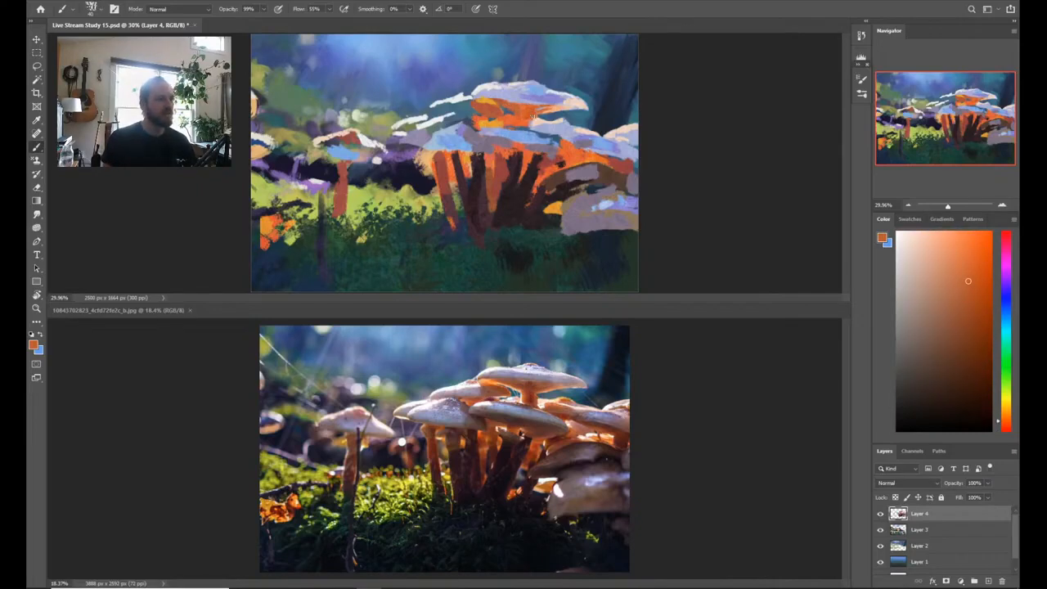
{"action": "left_click", "coordinate": [555, 180], "text": "alt"}
{"action": "key", "text": "ctrl+comma"}
{"action": "key", "text": "ctrl+comma"}
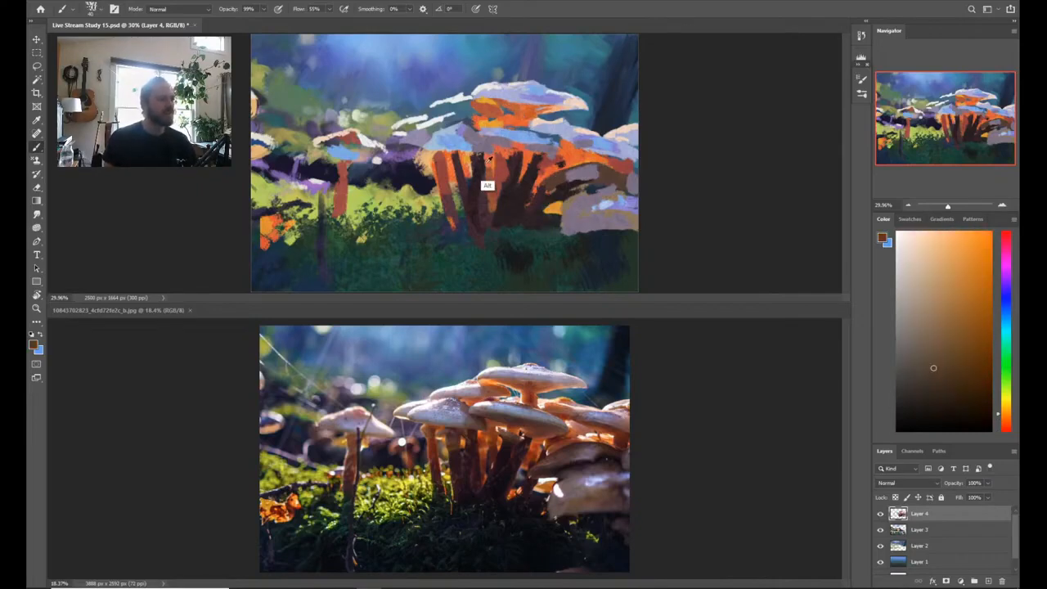
Step: Sample crimson and dark maroon from the cluster's stems and paint gill marks where the top stem meets its cap
{"action": "left_click", "coordinate": [446, 209], "text": "alt"}
{"action": "key", "text": "ctrl+comma"}
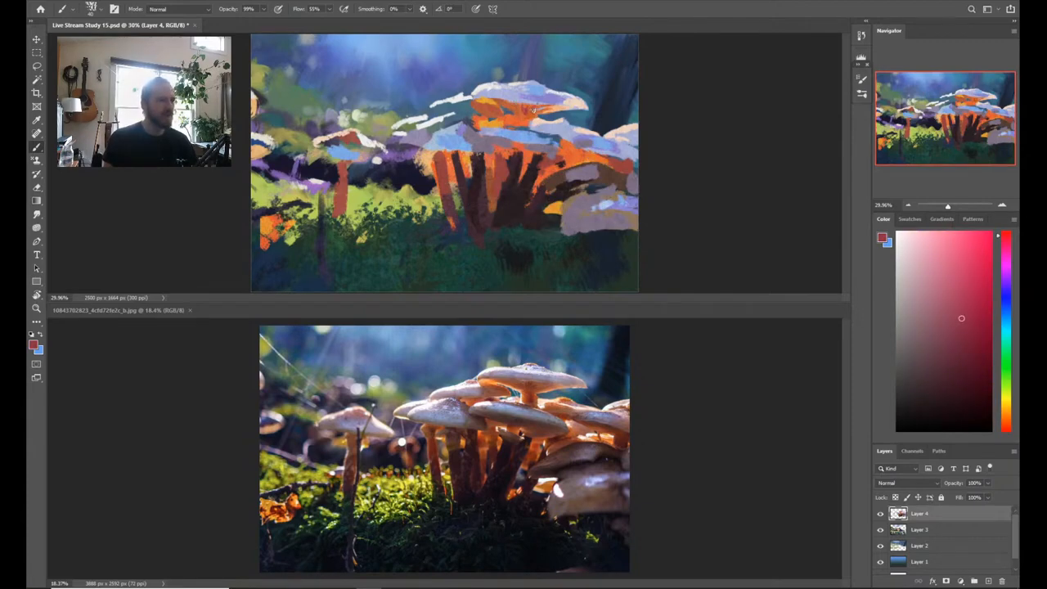
{"action": "key", "text": "ctrl+comma"}
{"action": "left_click", "coordinate": [482, 207], "text": "alt"}
{"action": "key", "text": "ctrl+comma"}
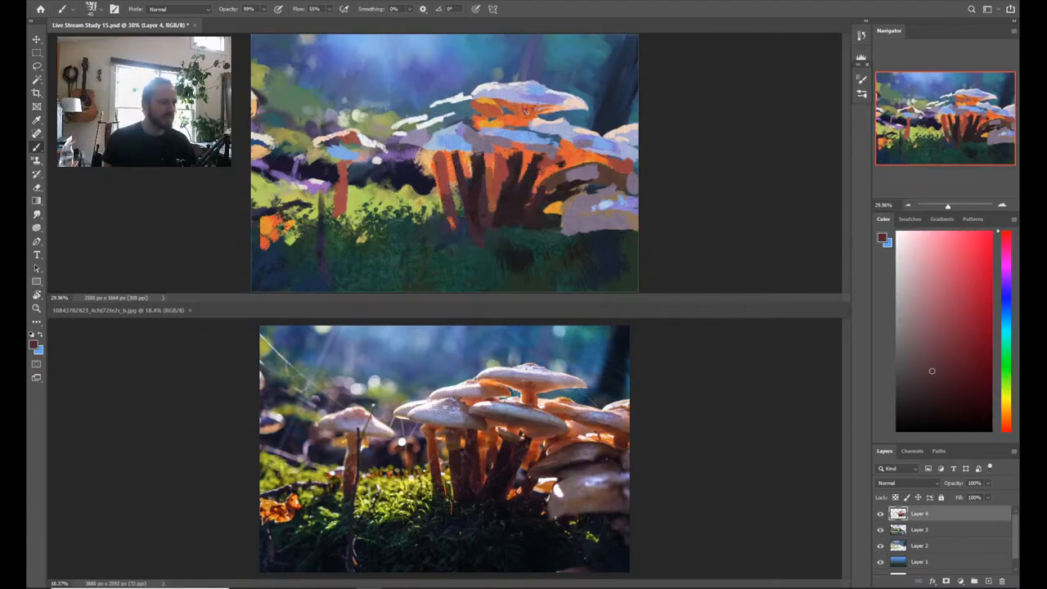
{"action": "key", "text": "ctrl+comma"}
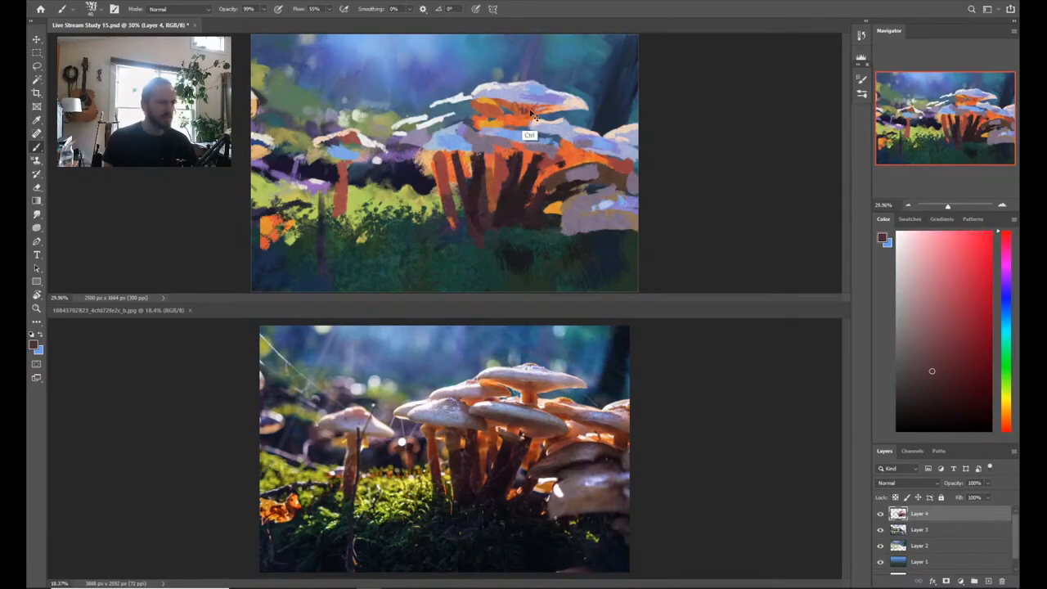
{"action": "key", "text": "ctrl+comma"}
{"action": "key", "text": "ctrl+comma"}
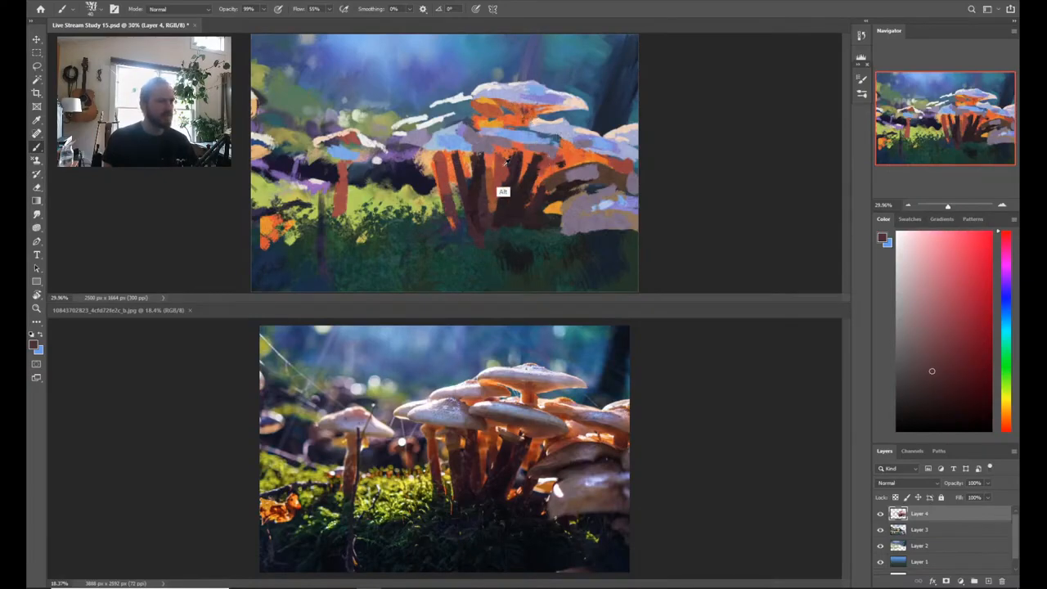
Step: Sample a red-brown from the stems and extend the radiating gill strokes under the middle of the top cap
{"action": "left_click", "coordinate": [504, 192], "text": "alt"}
{"action": "key", "text": "ctrl+comma"}
{"action": "left_click_drag", "start_coordinate": [524, 112], "coordinate": [531, 98]}
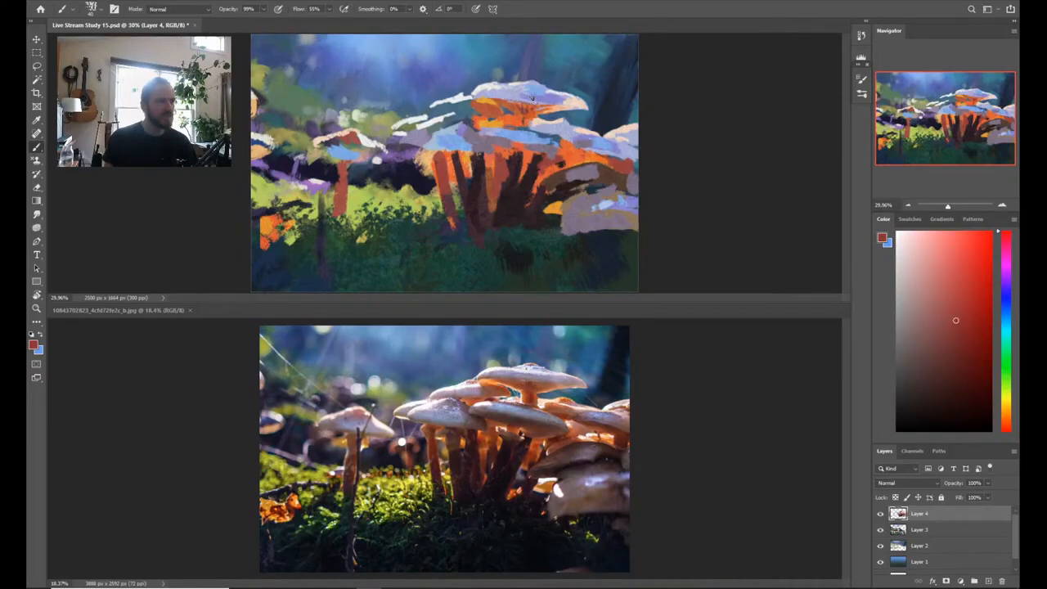
Step: Sample a salmon pink from the top mushroom, touch up the area beneath its cap and switch to the Mixer Brush
{"action": "left_click", "coordinate": [531, 98], "text": "alt"}
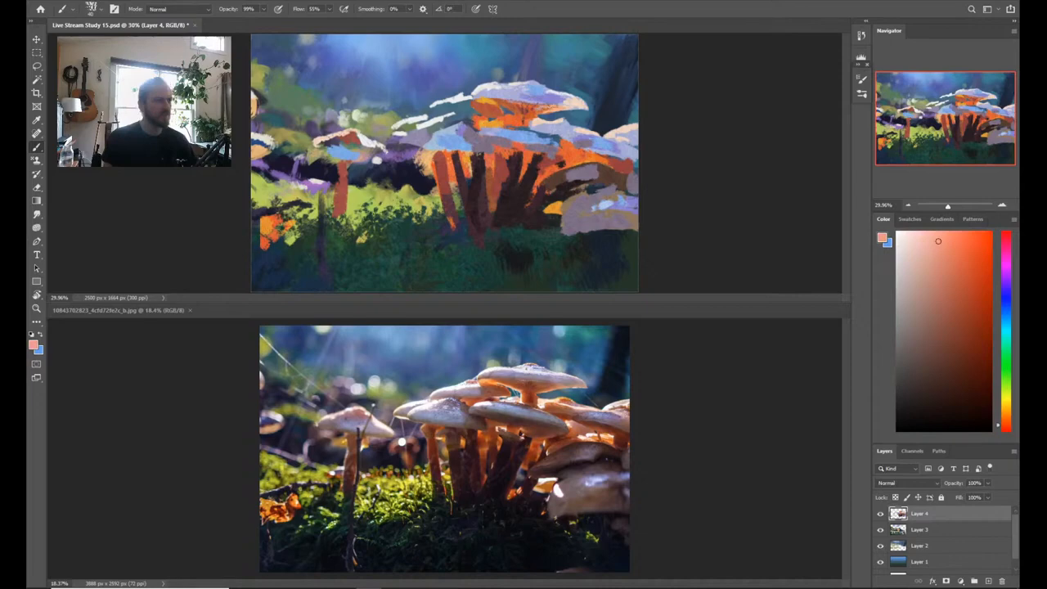
{"action": "left_click_drag", "start_coordinate": [481, 123], "coordinate": [526, 124]}
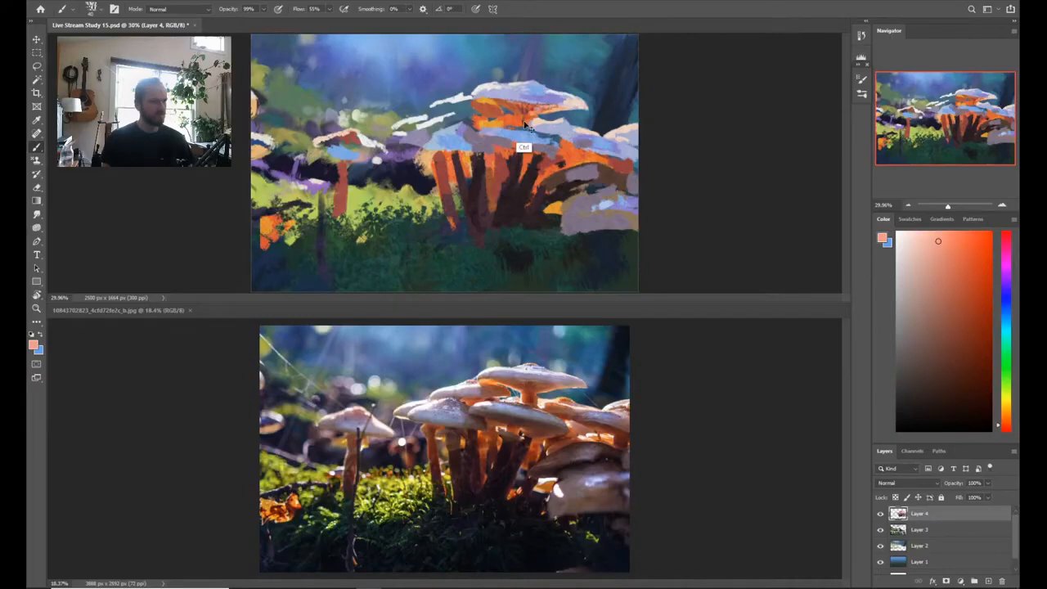
{"action": "key", "text": "shift+b"}
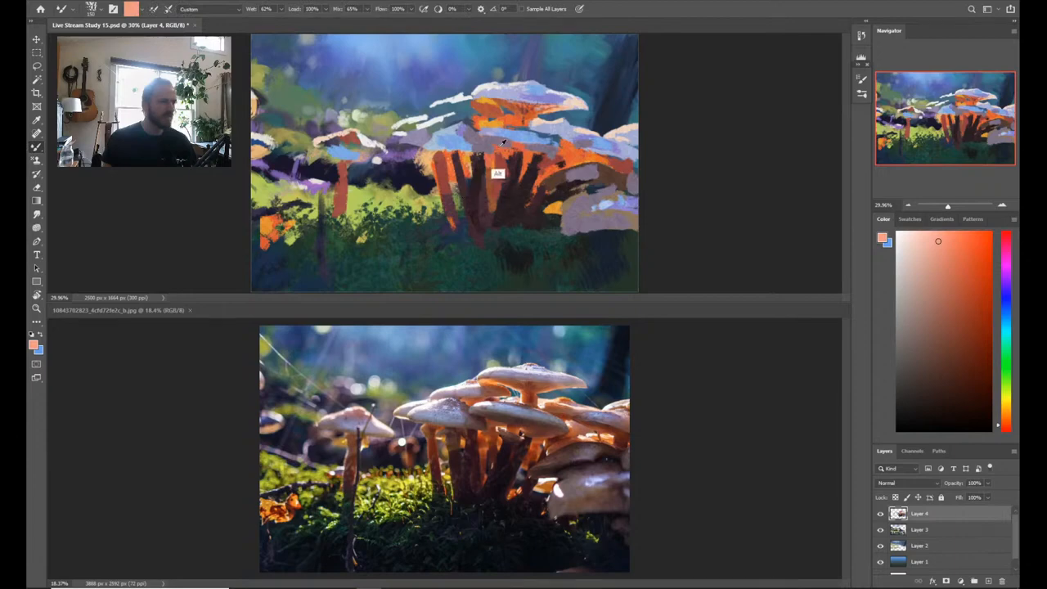
Step: Sample a muted purple from the lower right mushroom, blend the cap edge at the canvas's right border and reduce the brush size
{"action": "left_click", "coordinate": [592, 194], "text": "alt"}
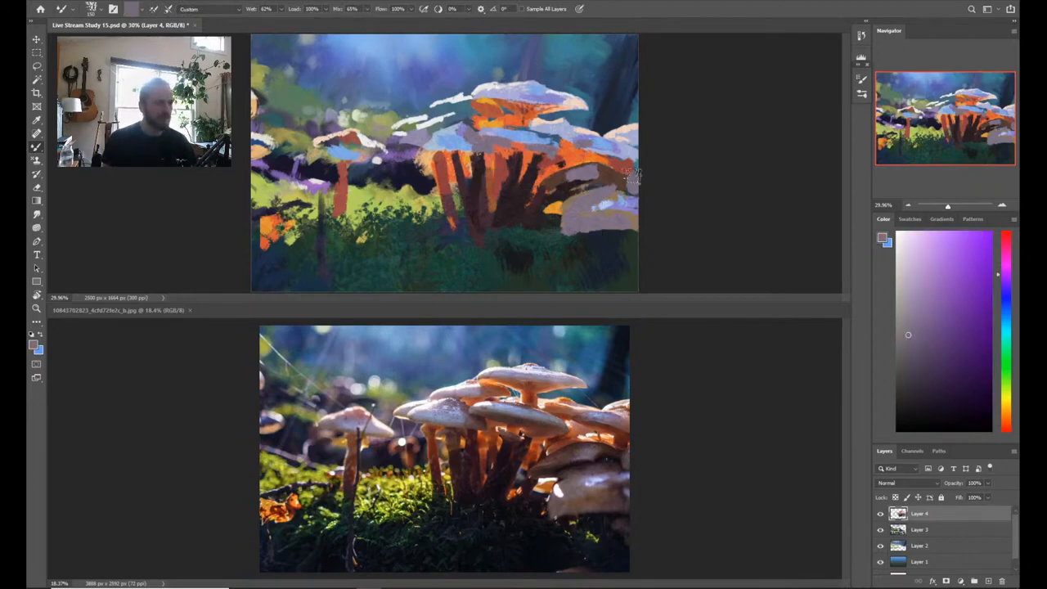
{"action": "left_click_drag", "start_coordinate": [633, 175], "coordinate": [632, 188]}
{"action": "key", "text": "bracketleft"}
{"action": "key", "text": "bracketleft"}
{"action": "key", "text": "bracketleft"}
{"action": "key", "text": "bracketleft"}
{"action": "key", "text": "bracketleft"}
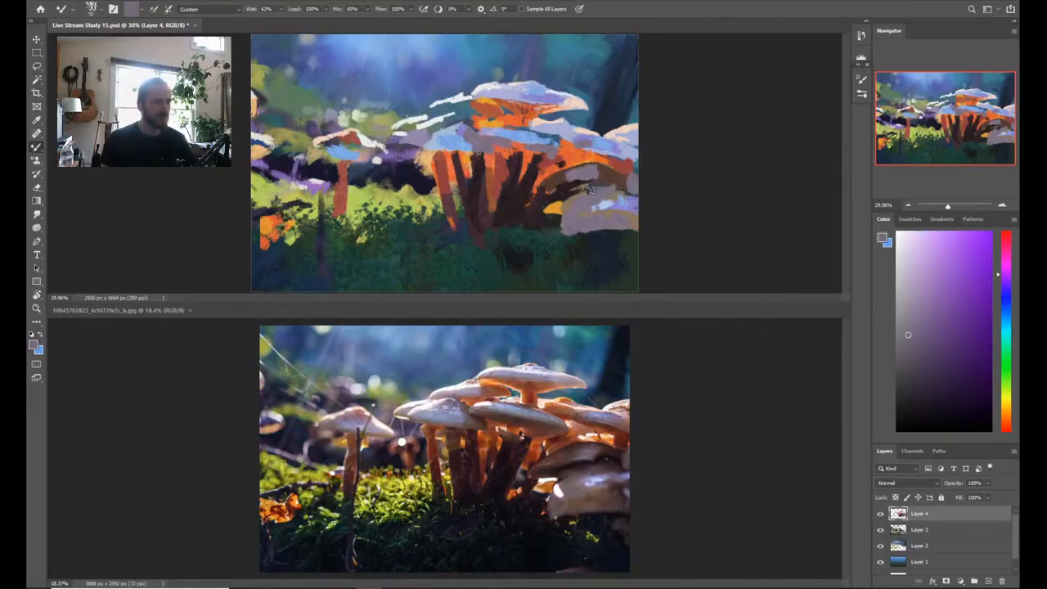
Step: Blend dusky grey-purple strokes across the lower right mushroom's cap and along its lower edge
{"action": "key", "text": "ctrl+comma"}
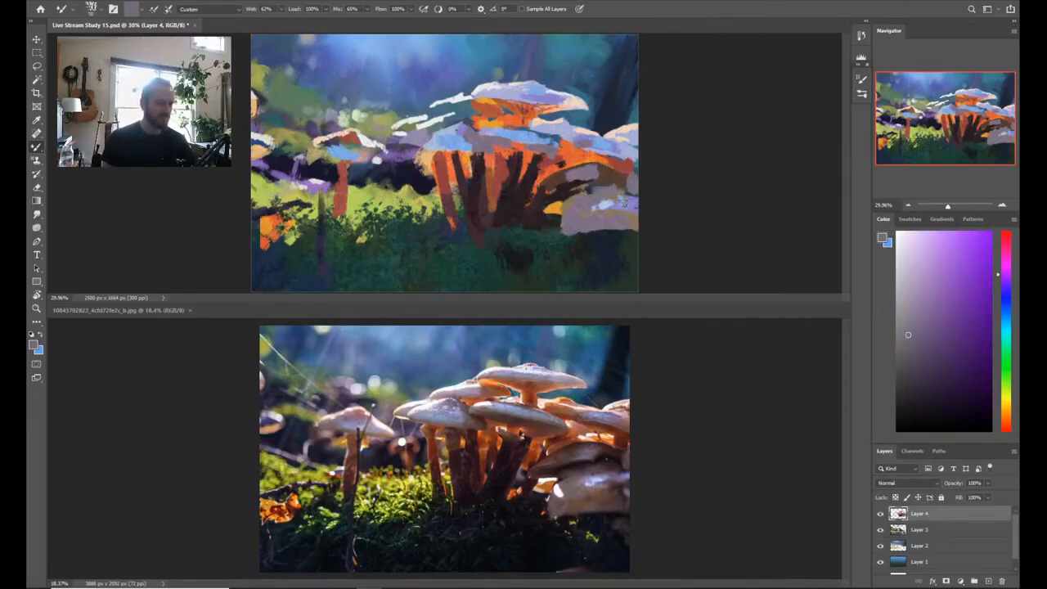
{"action": "key", "text": "ctrl+comma"}
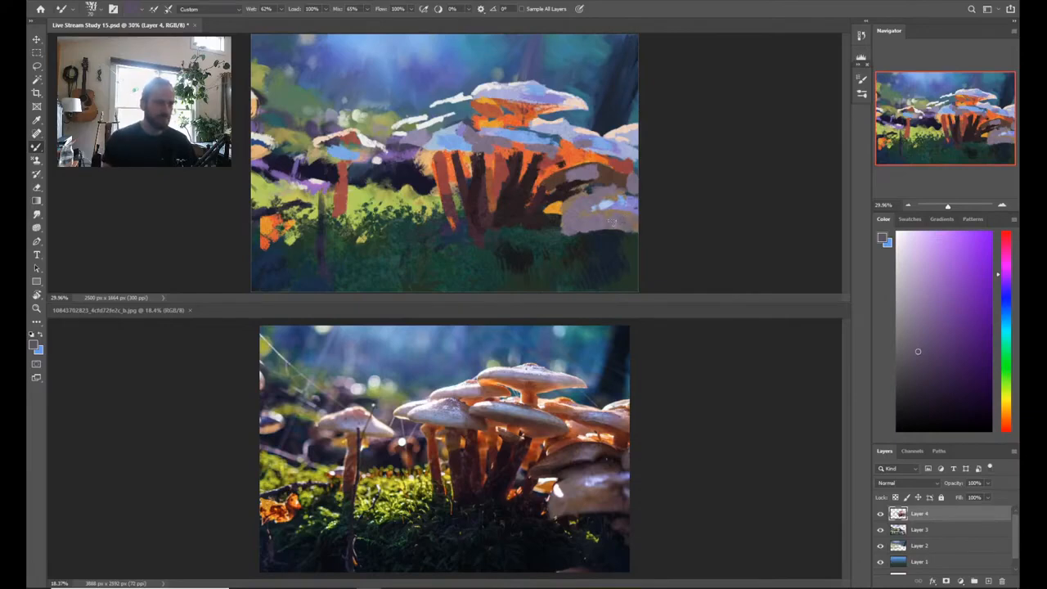
{"action": "key", "text": "ctrl+comma"}
{"action": "key", "text": "ctrl+comma"}
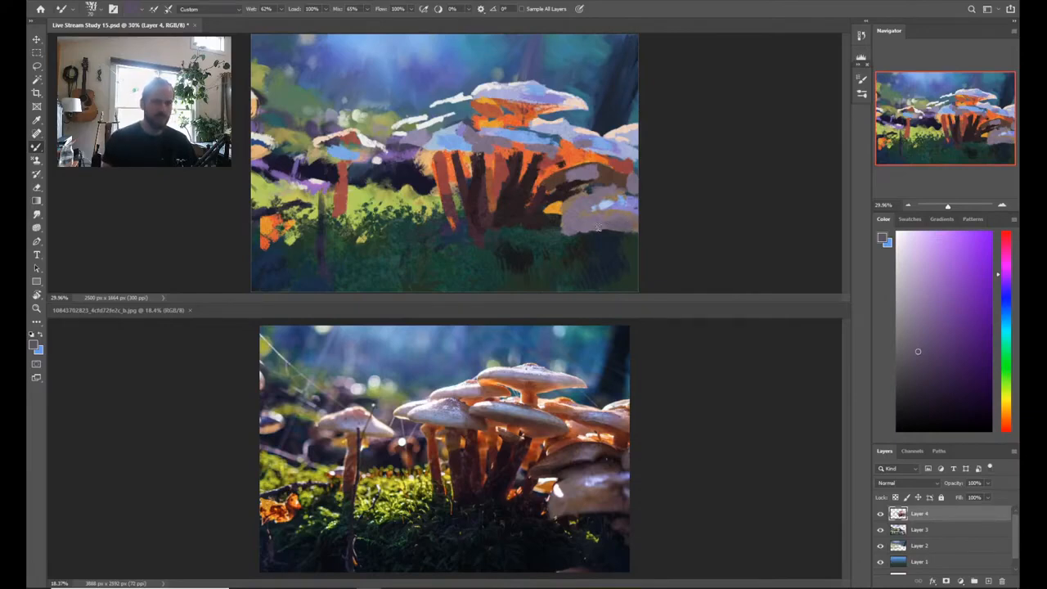
{"action": "key", "text": "ctrl+comma"}
{"action": "key", "text": "ctrl+comma"}
{"action": "key", "text": "ctrl+comma"}
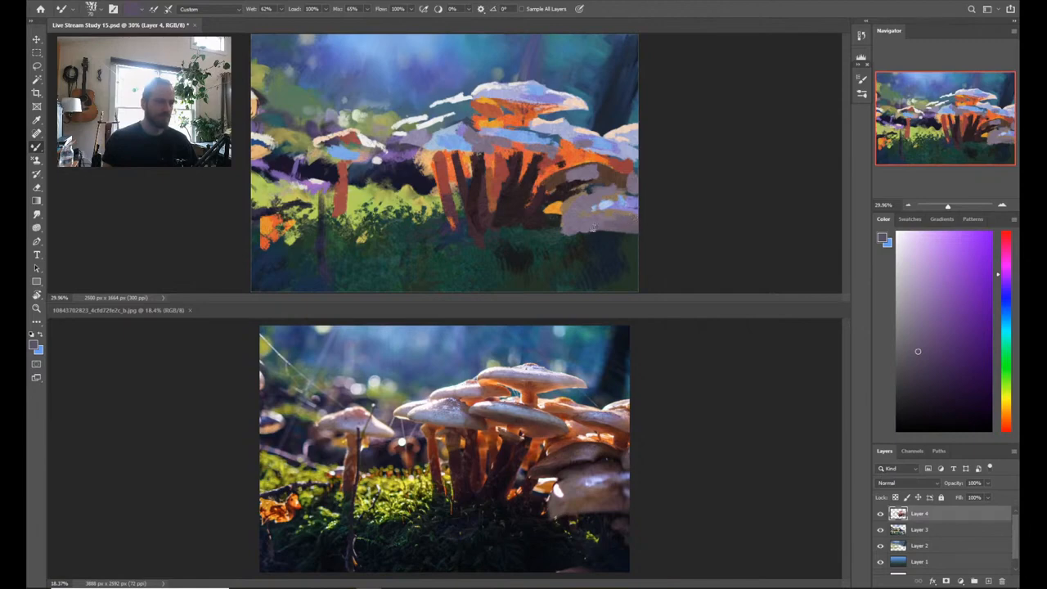
{"action": "key", "text": "ctrl+comma"}
Step: Pick a darker blackish purple and shade the underside and lower rim of the lower right mushroom cap
{"action": "left_click", "coordinate": [919, 370]}
{"action": "key", "text": "ctrl+comma"}
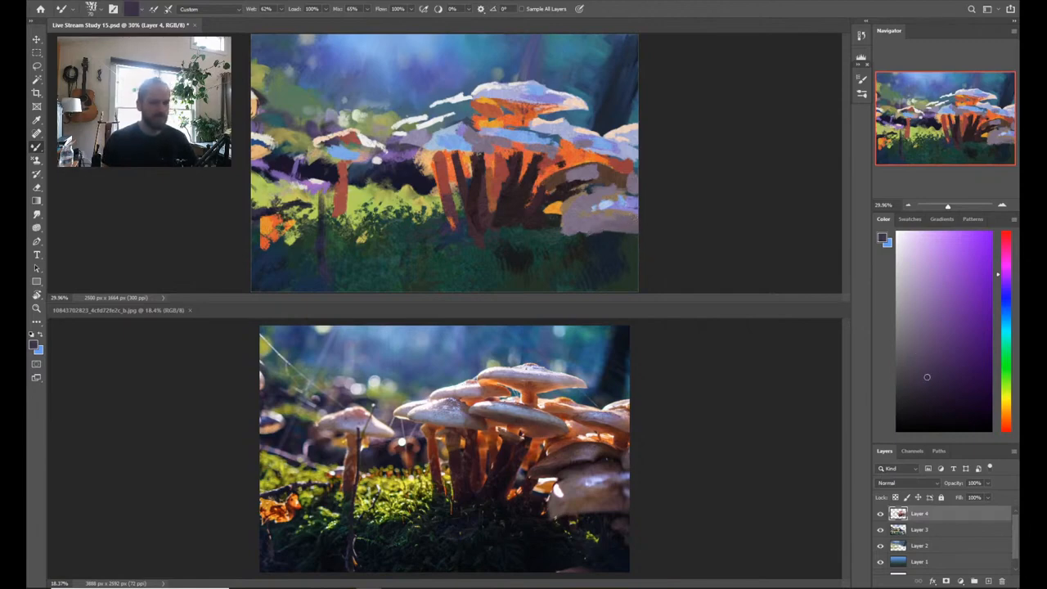
{"action": "left_click", "coordinate": [927, 377]}
{"action": "key", "text": "ctrl+comma"}
{"action": "key", "text": "ctrl+comma"}
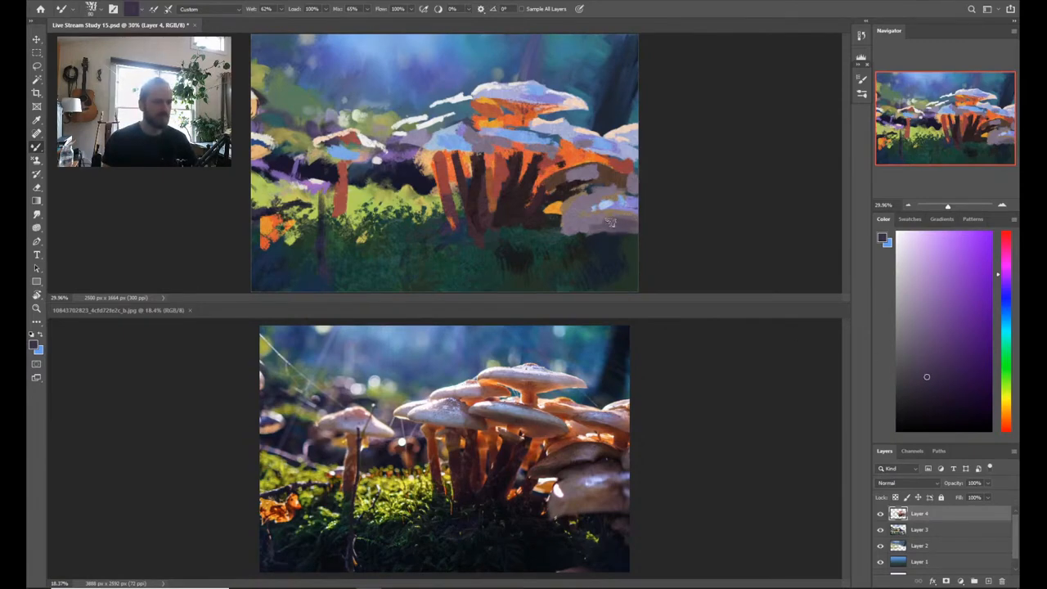
{"action": "key", "text": "ctrl+comma"}
{"action": "key", "text": "ctrl+comma"}
{"action": "key", "text": "ctrl+comma"}
{"action": "key", "text": "ctrl+comma"}
{"action": "key", "text": "ctrl+comma"}
Step: Choose a mid grey-purple and paint faint mushroom shapes in the dark grass below the lower right cap and along the canvas's bottom edge
{"action": "left_click", "coordinate": [921, 347]}
{"action": "key", "text": "ctrl+comma"}
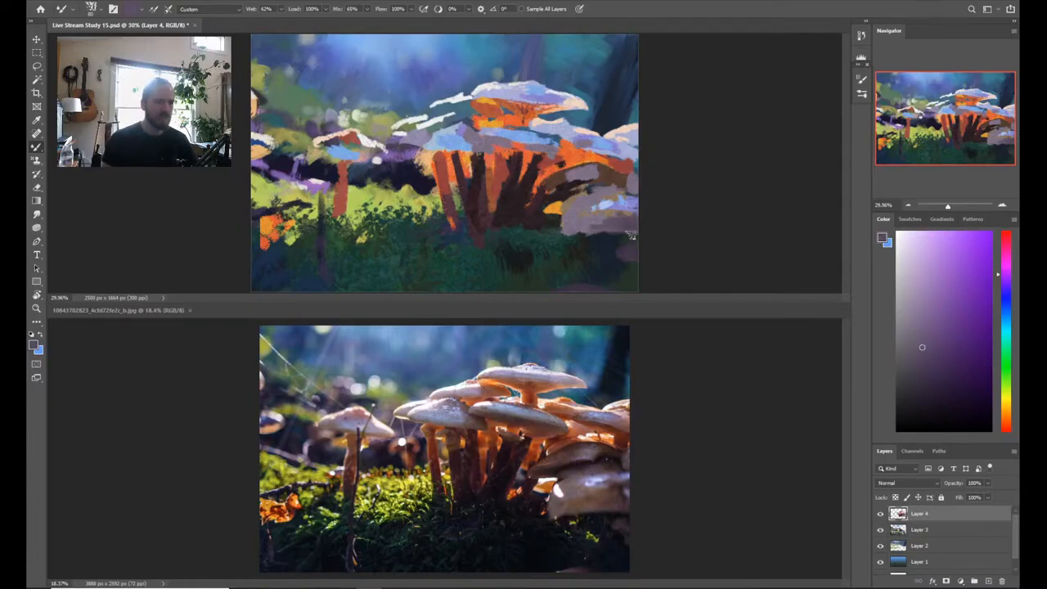
{"action": "key", "text": "ctrl+comma"}
{"action": "key", "text": "ctrl+comma"}
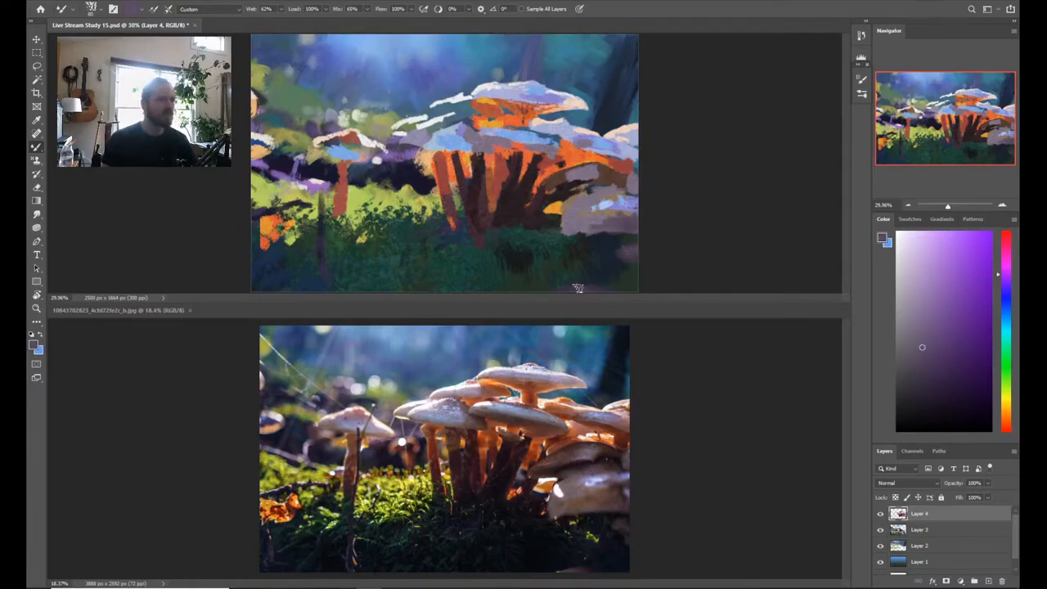
{"action": "key", "text": "ctrl+comma"}
{"action": "key", "text": "ctrl+comma"}
{"action": "key", "text": "ctrl+comma"}
Step: Sample a near-black from beneath the brown cap in the right of the cluster, darken its underside and reduce the brush size
{"action": "left_click", "coordinate": [566, 190], "text": "alt"}
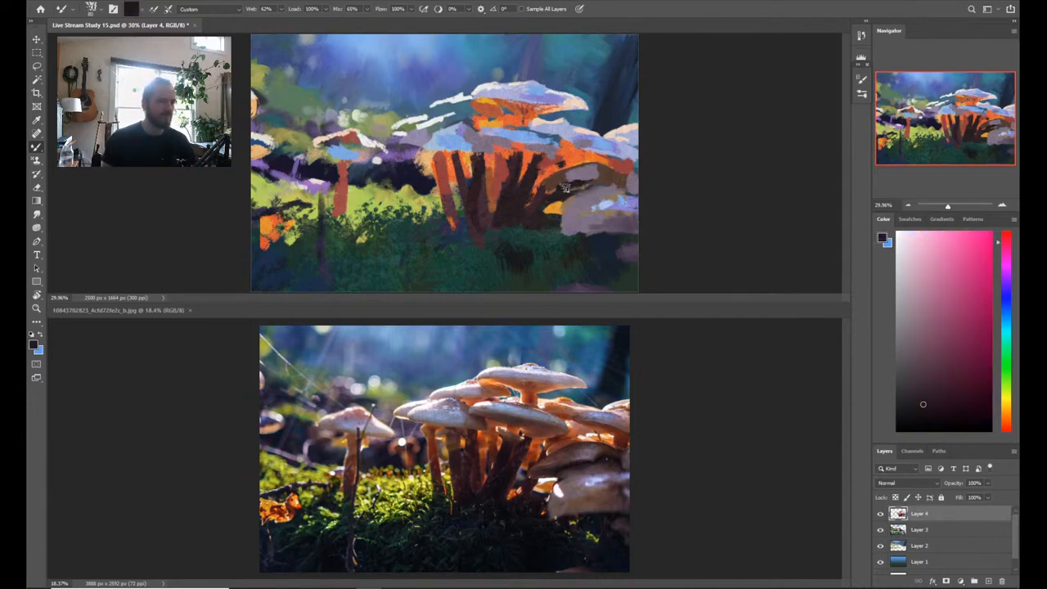
{"action": "key", "text": "ctrl+comma"}
{"action": "key", "text": "ctrl+comma"}
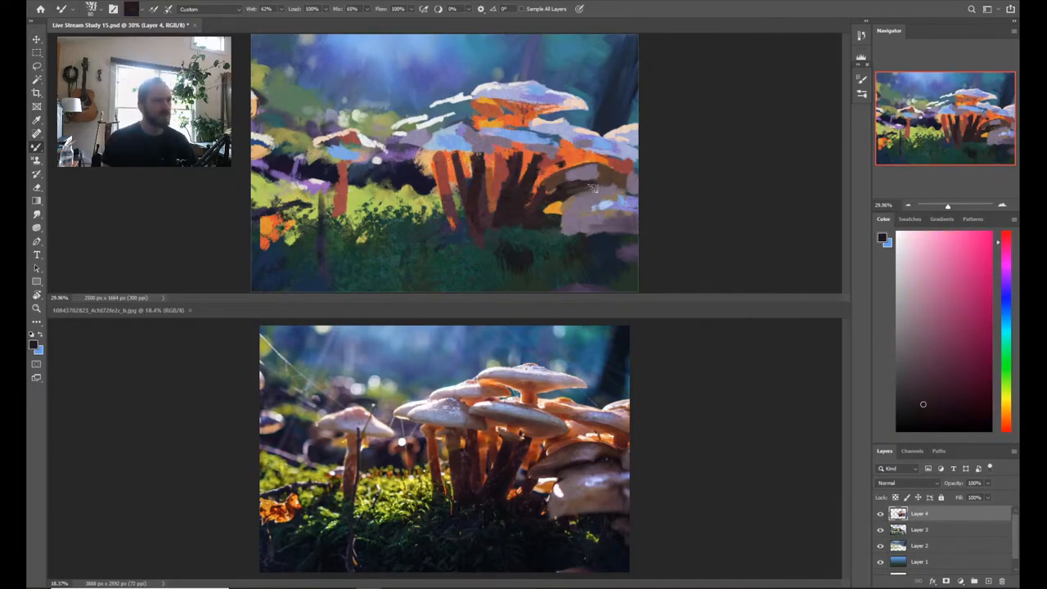
{"action": "key", "text": "bracketleft"}
{"action": "key", "text": "bracketleft"}
{"action": "key", "text": "bracketleft"}
{"action": "key", "text": "bracketleft"}
{"action": "key", "text": "bracketleft"}
{"action": "key", "text": "bracketleft"}
{"action": "key", "text": "bracketleft"}
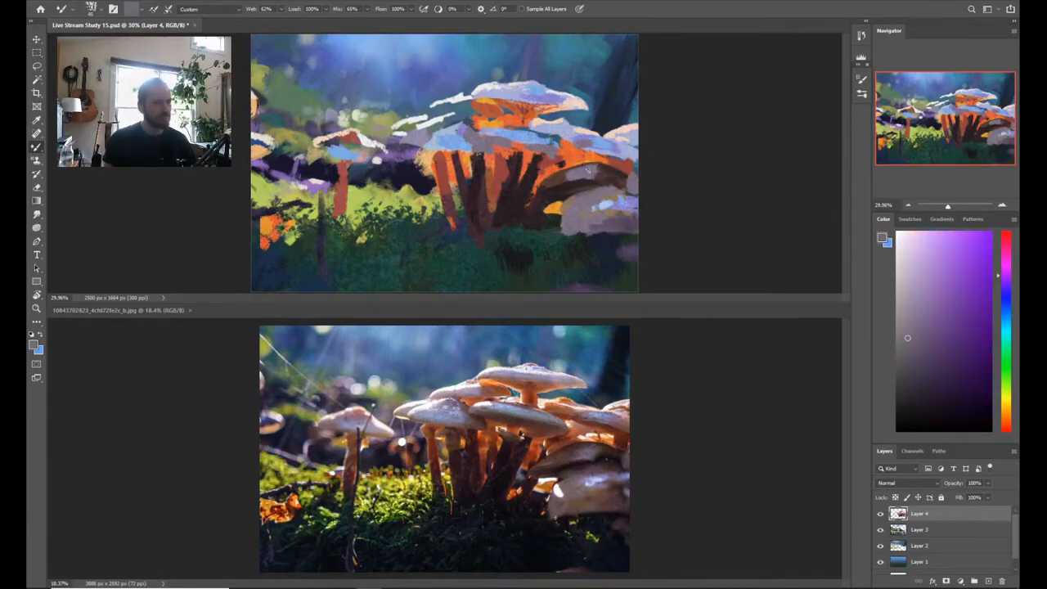
Step: Sample grey-purple, reddish-brown and orange tones around the brown cap and refine its upper surface and left rim
{"action": "left_click", "coordinate": [592, 167], "text": "alt"}
{"action": "left_click", "coordinate": [564, 172], "text": "alt"}
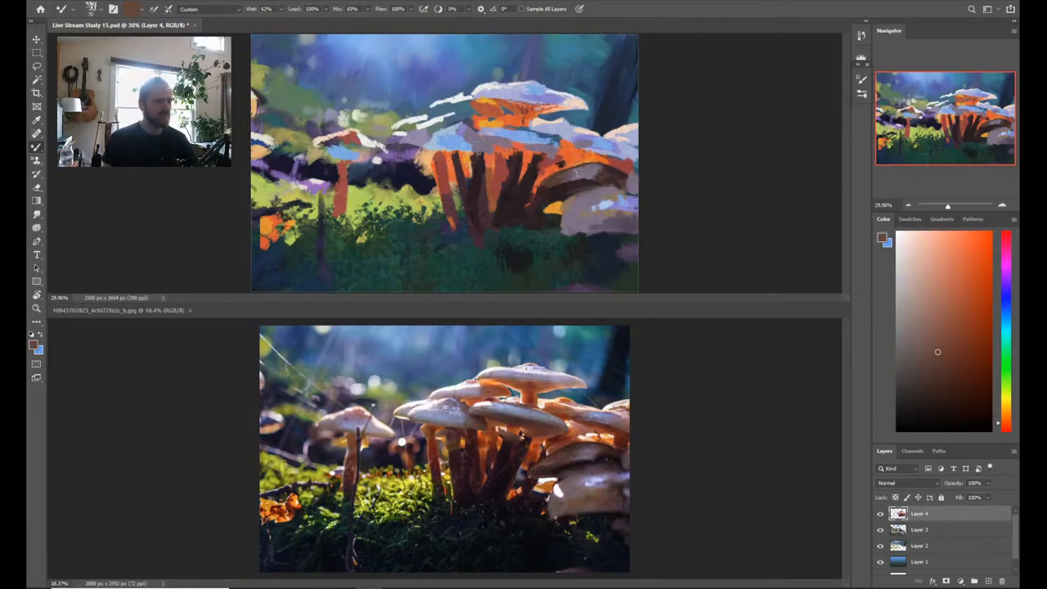
{"action": "left_click", "coordinate": [566, 176], "text": "alt"}
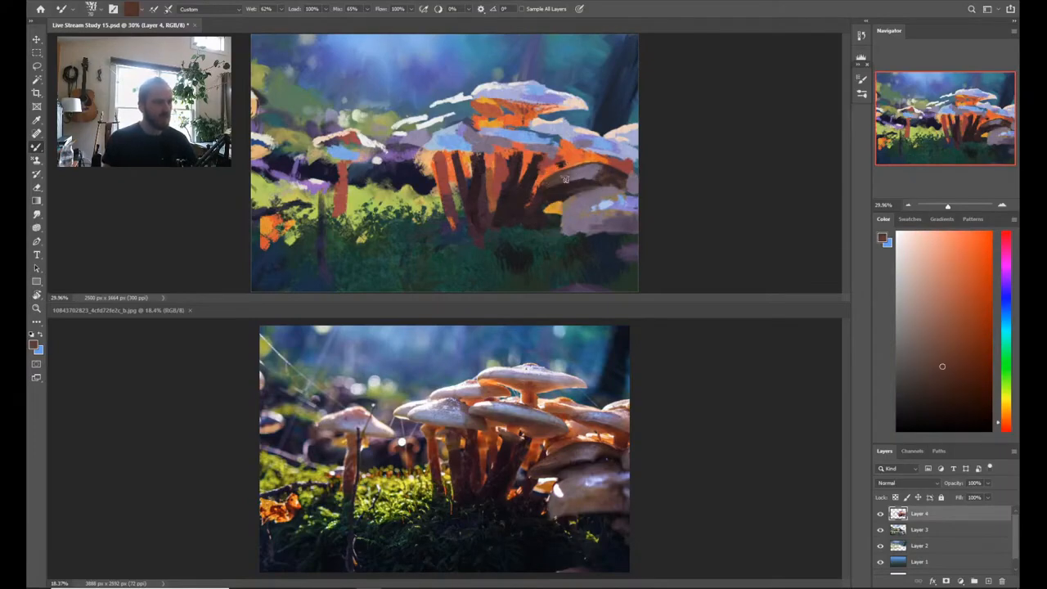
{"action": "left_click", "coordinate": [553, 165], "text": "alt"}
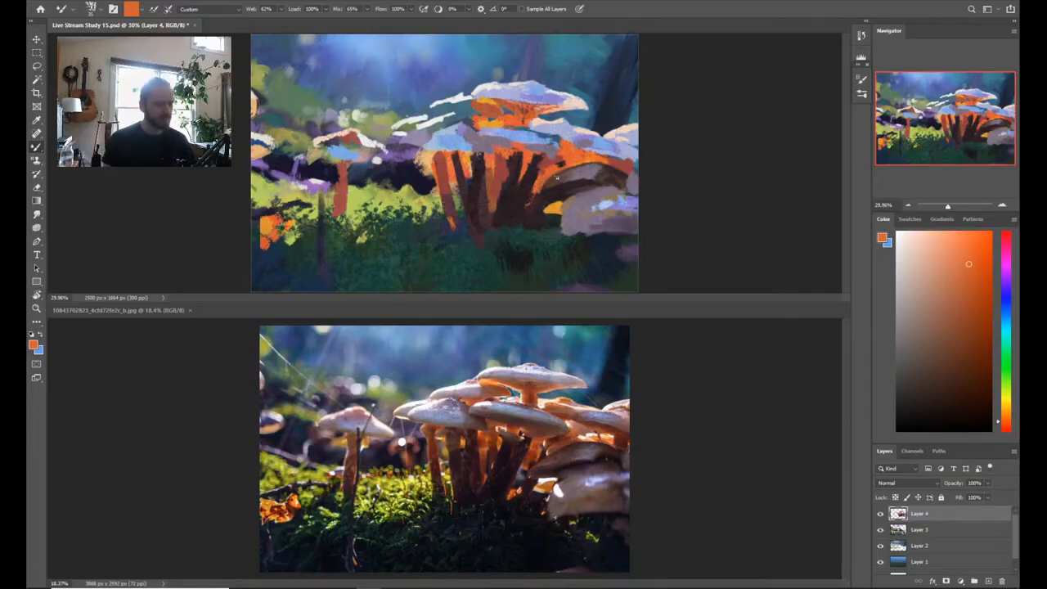
Step: Sample dark brown, near-black and grey-purple and rework the brown cap's left tip and shadowed underside with the Brush and Mixer Brush
{"action": "key", "text": "b"}
{"action": "left_click", "coordinate": [540, 190], "text": "alt"}
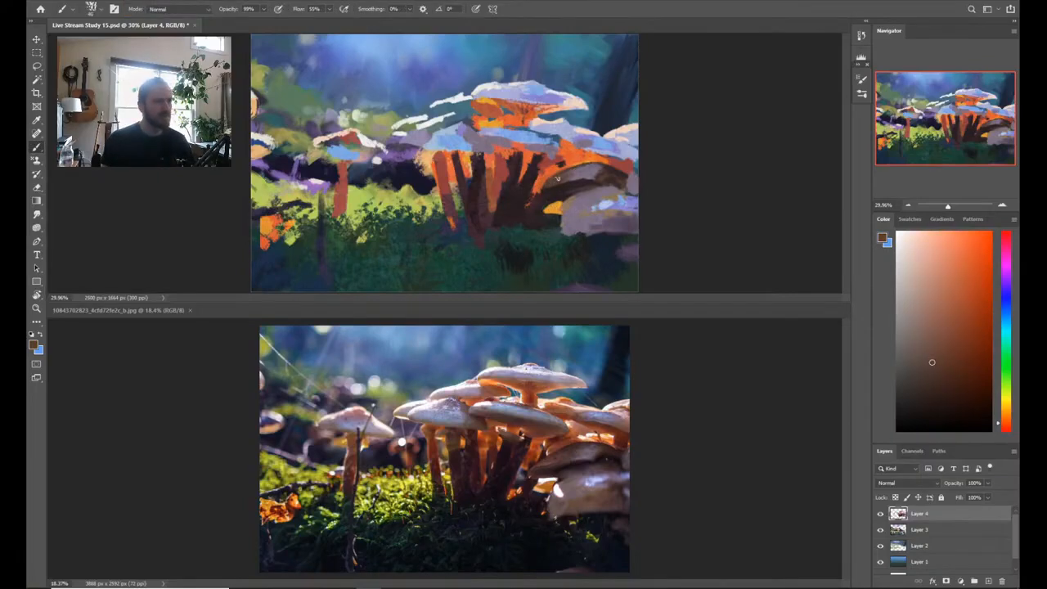
{"action": "key", "text": "b"}
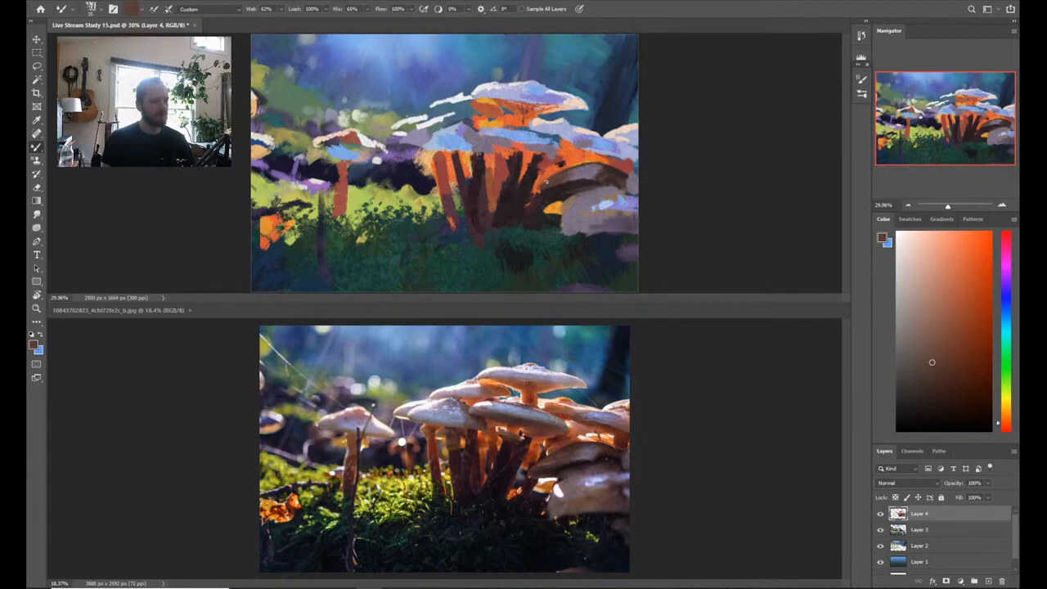
{"action": "left_click", "coordinate": [549, 187], "text": "alt"}
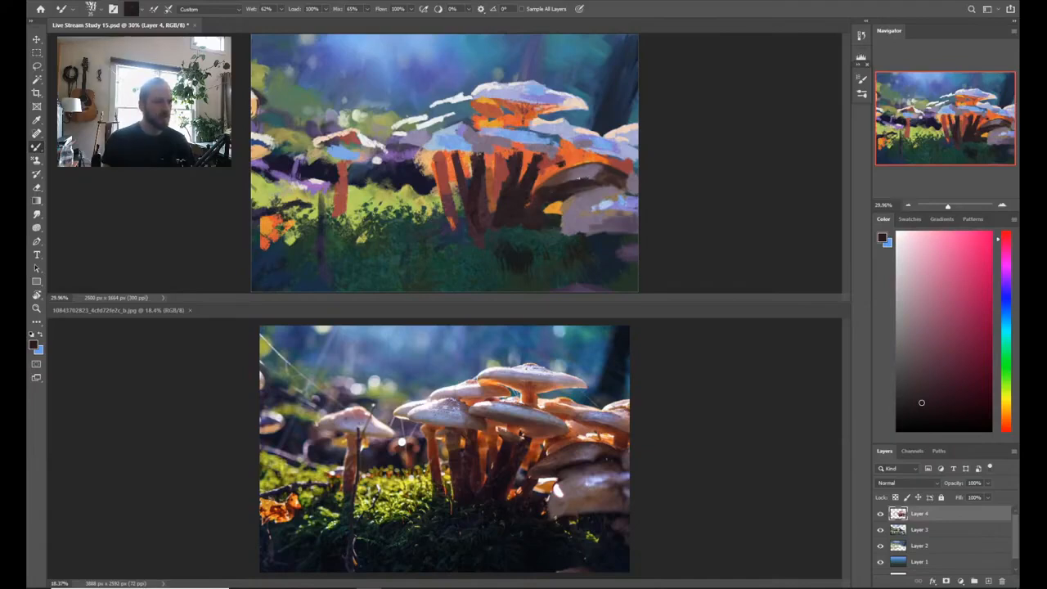
{"action": "left_click", "coordinate": [588, 173], "text": "alt"}
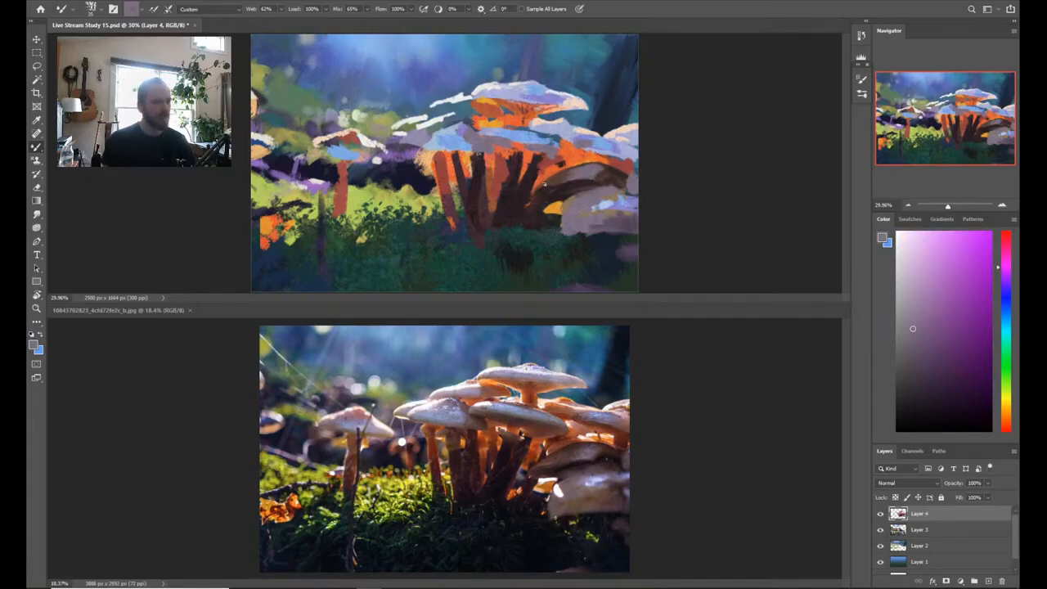
Step: Sample reds and orange from the stems and paint the slanted stem beside the brown cap, enlarging the brush slightly
{"action": "left_click", "coordinate": [542, 169], "text": "alt"}
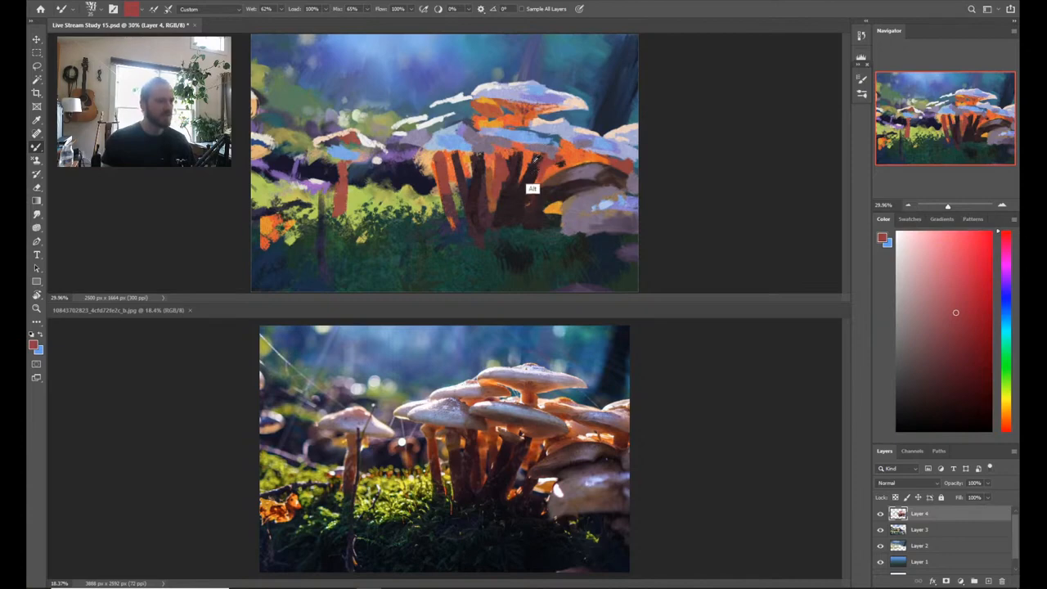
{"action": "left_click", "coordinate": [526, 175], "text": "alt"}
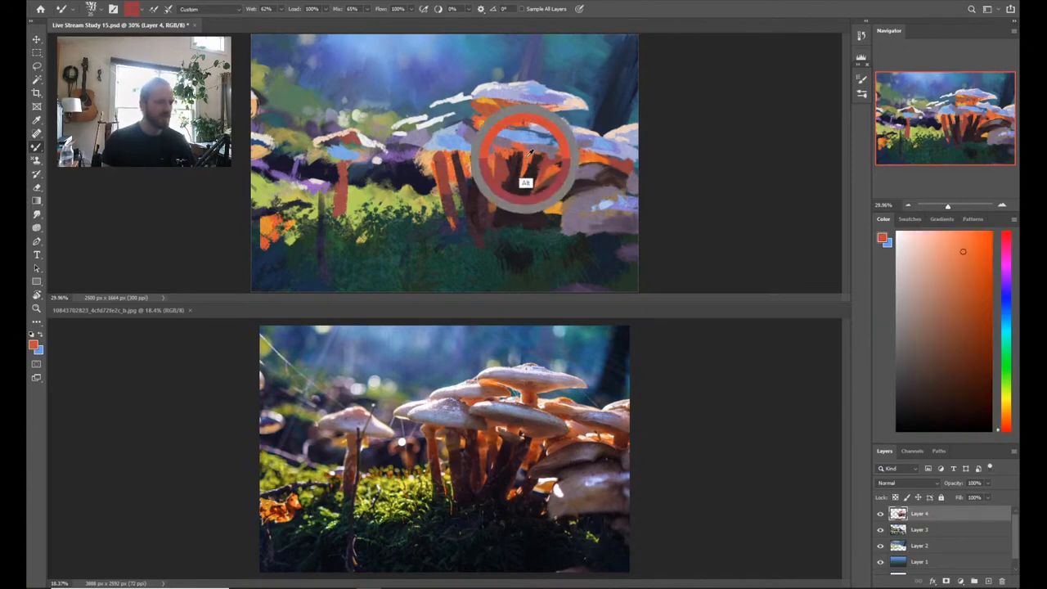
{"action": "left_click", "coordinate": [554, 163], "text": "alt"}
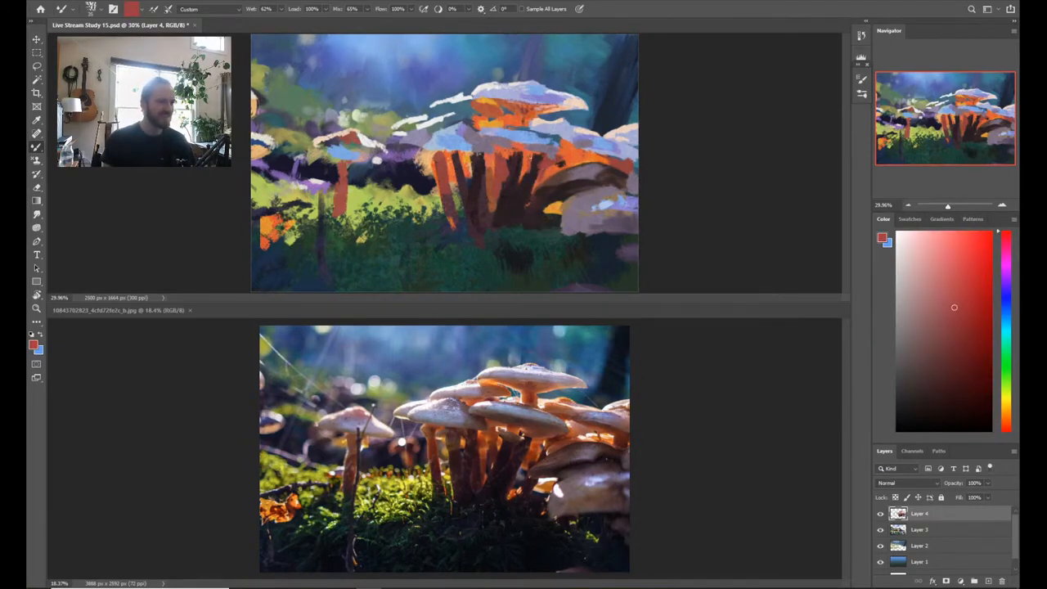
{"action": "key", "text": "]"}
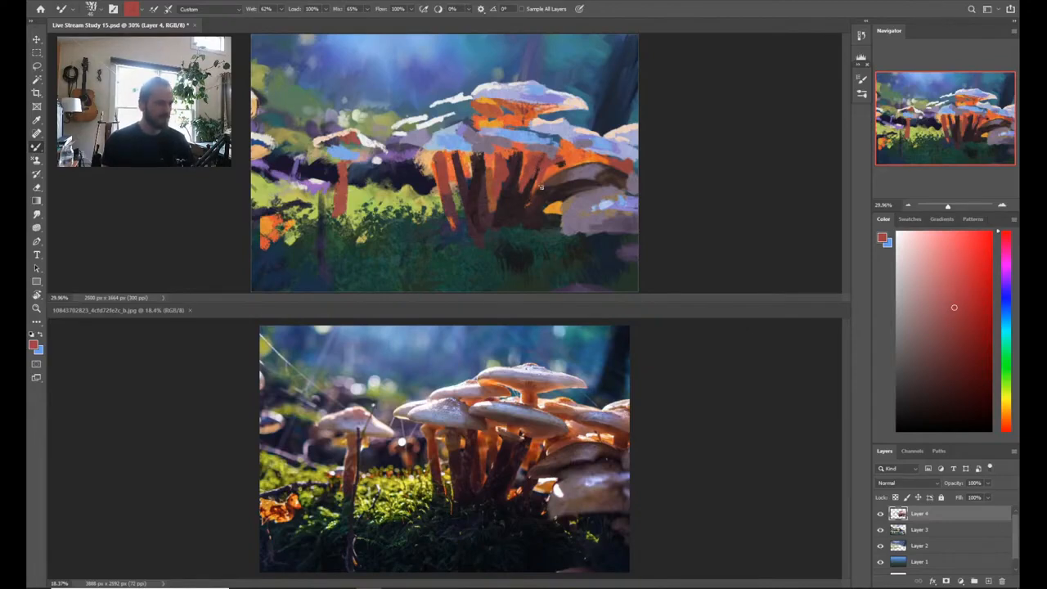
Step: Sample dark maroon, orange-red and deep red tones and blend shadows and lit edges into the slanted stems beside the brown cap
{"action": "left_click", "coordinate": [526, 198], "text": "alt"}
{"action": "left_click_drag", "start_coordinate": [960, 382], "coordinate": [941, 381]}
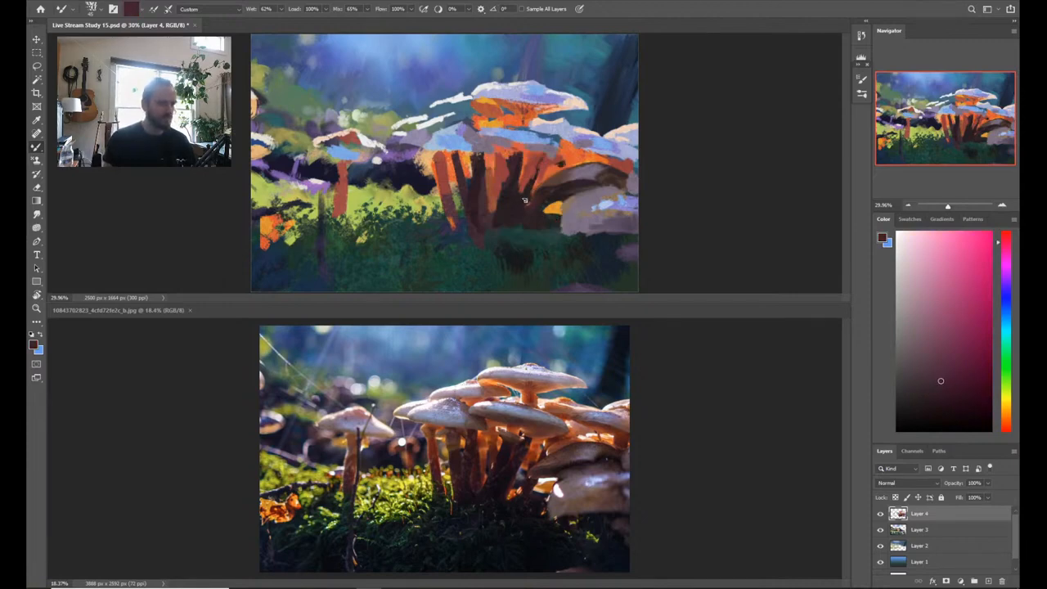
{"action": "left_click", "coordinate": [522, 156], "text": "alt"}
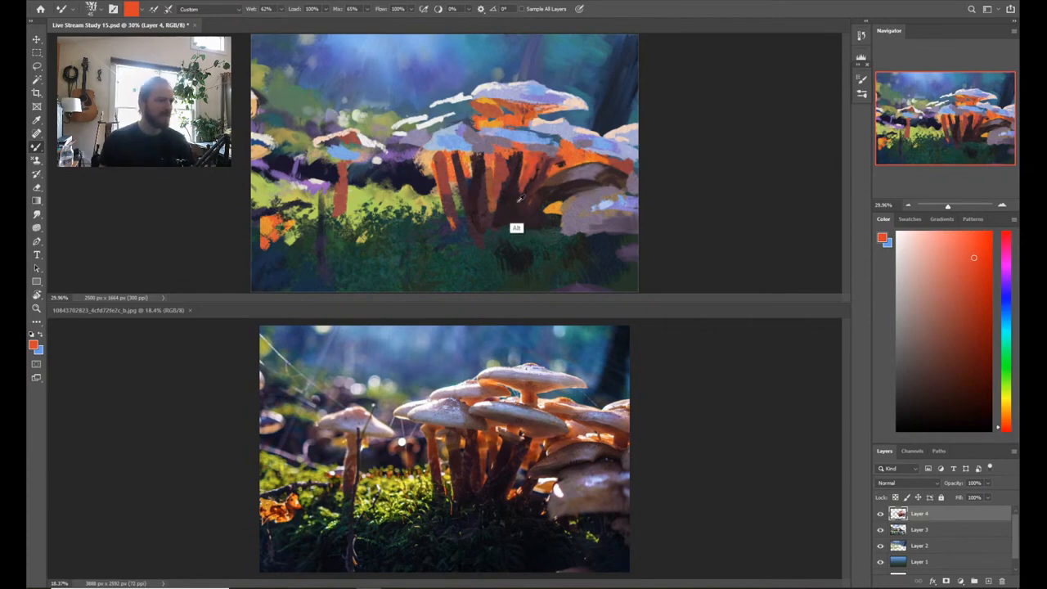
{"action": "left_click", "coordinate": [542, 174], "text": "alt"}
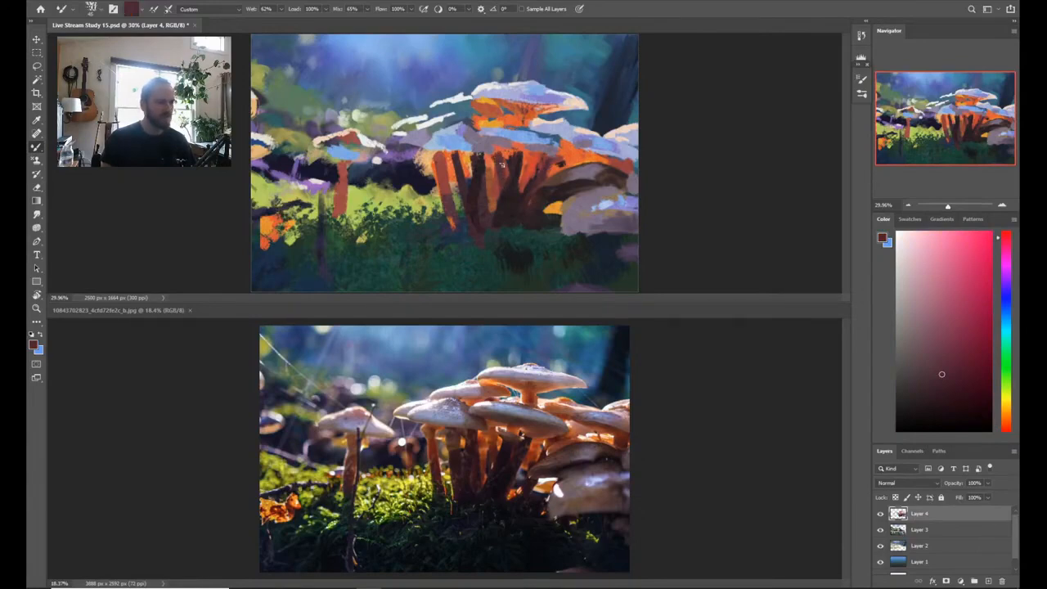
Step: Sample a bright red-orange and a dark red and blend them along the central stem beneath the middle cap
{"action": "left_click", "coordinate": [505, 191], "text": "alt"}
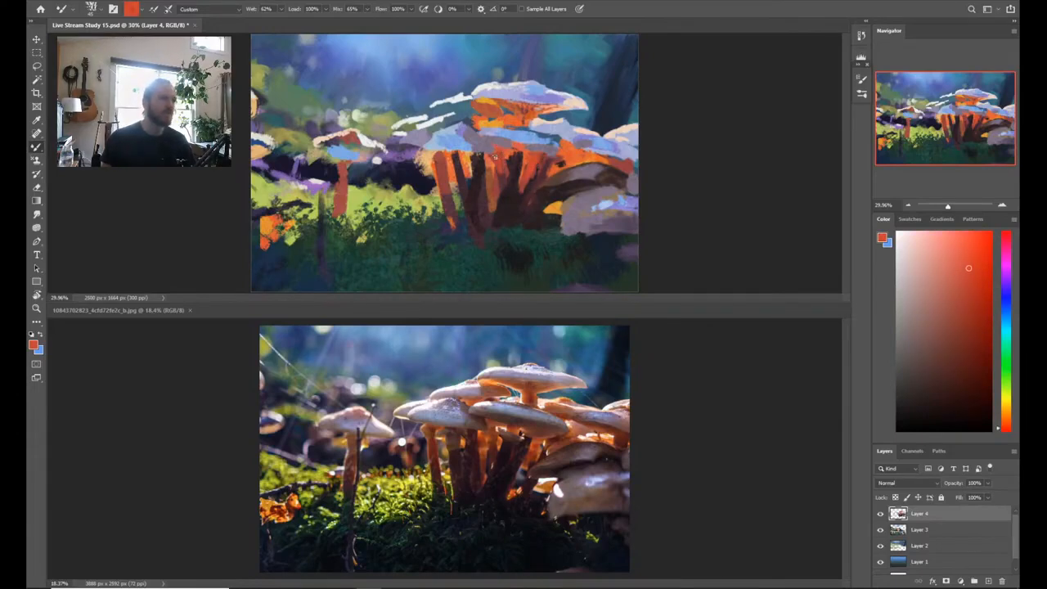
{"action": "left_click", "coordinate": [503, 203], "text": "alt"}
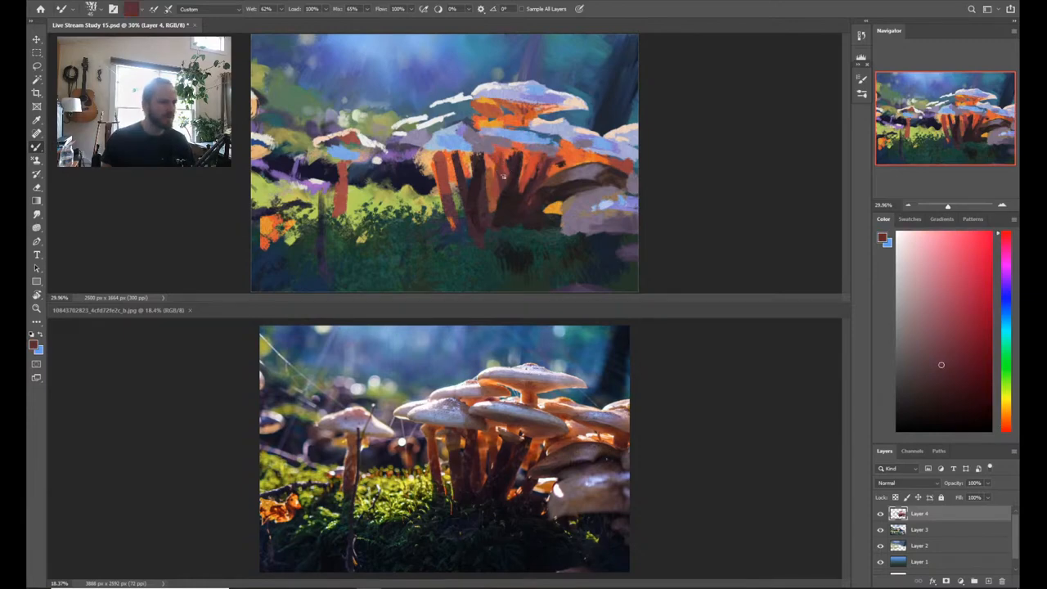
Step: Sample lavender, reddish brown and orange from the top mushroom and blend its cap, gills and upper stem together
{"action": "left_click", "coordinate": [507, 95], "text": "alt"}
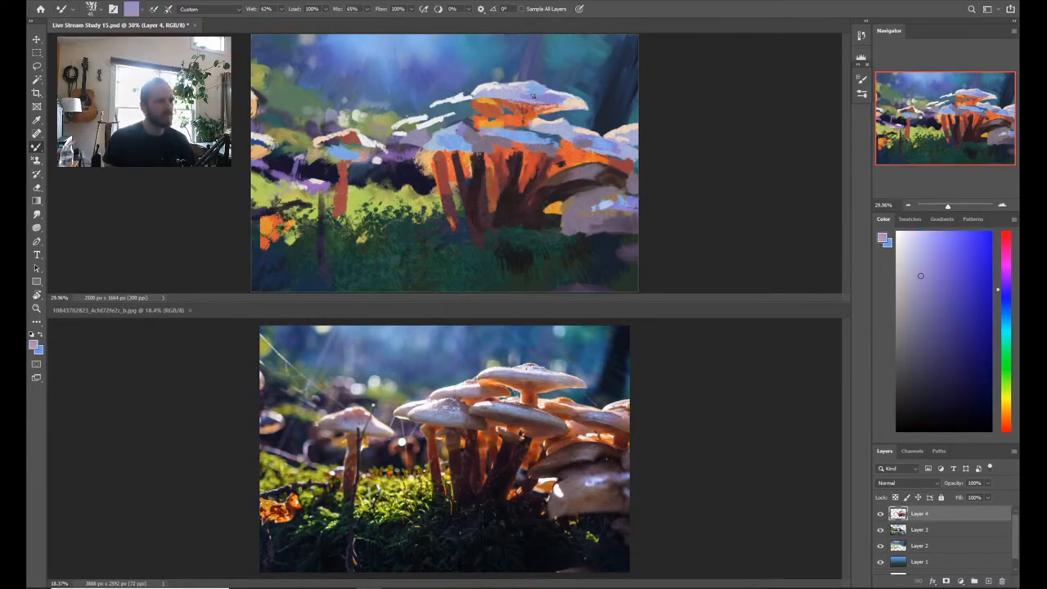
{"action": "left_click", "coordinate": [525, 105], "text": "alt"}
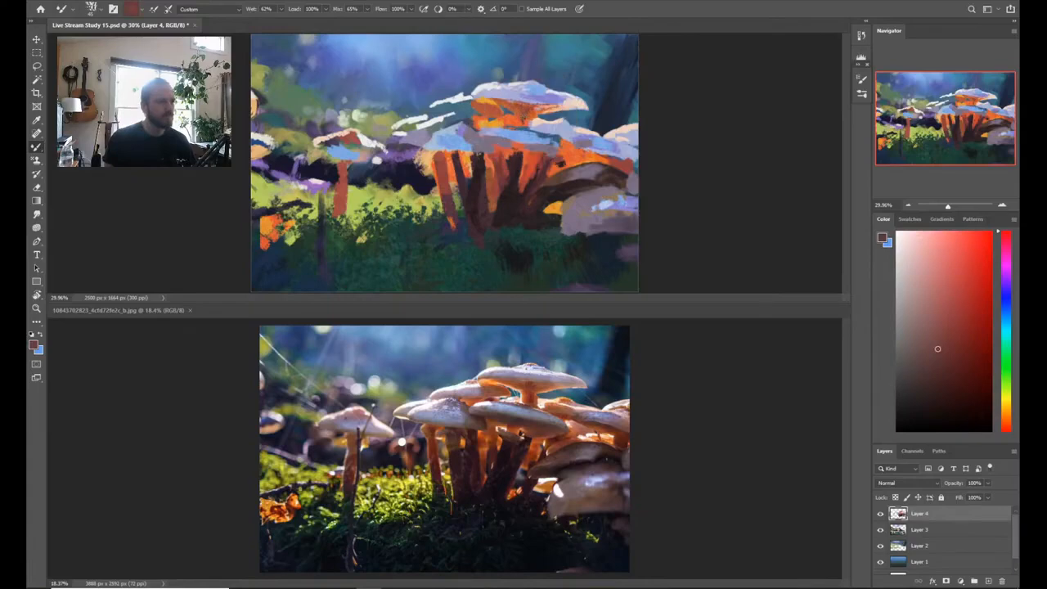
{"action": "left_click", "coordinate": [520, 116], "text": "alt"}
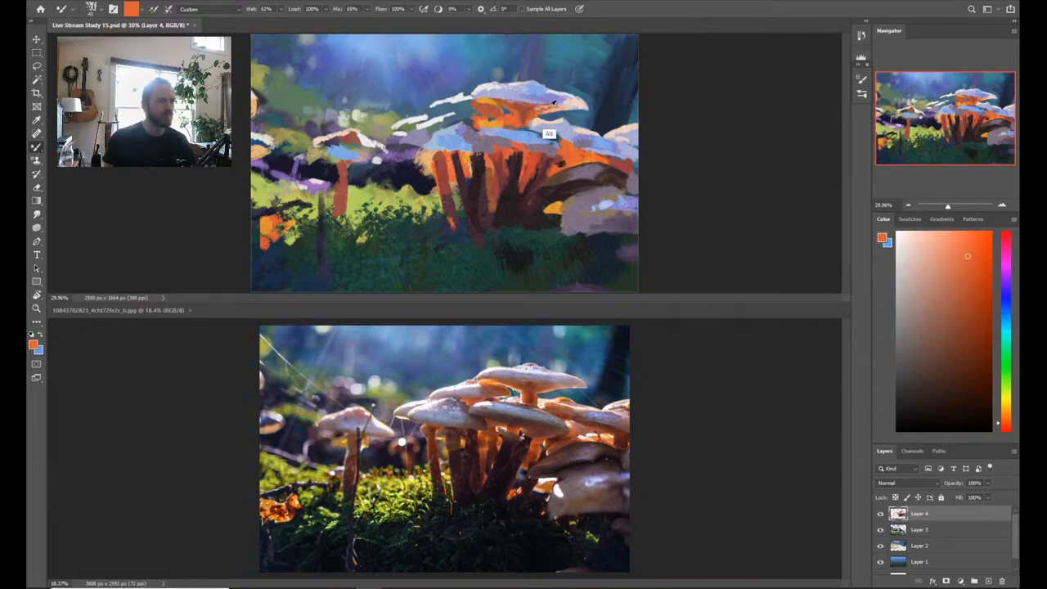
Step: Sample salmon pink and brownish red from the top mushroom's underside and blend the gills beneath its cap
{"action": "left_click", "coordinate": [547, 108], "text": "alt"}
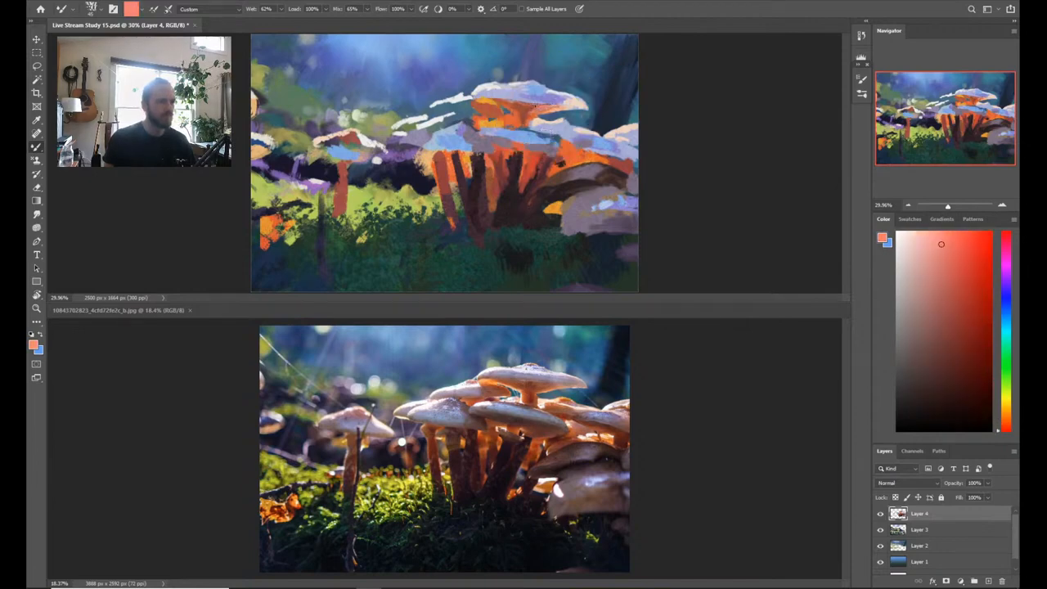
{"action": "left_click", "coordinate": [534, 105], "text": "alt"}
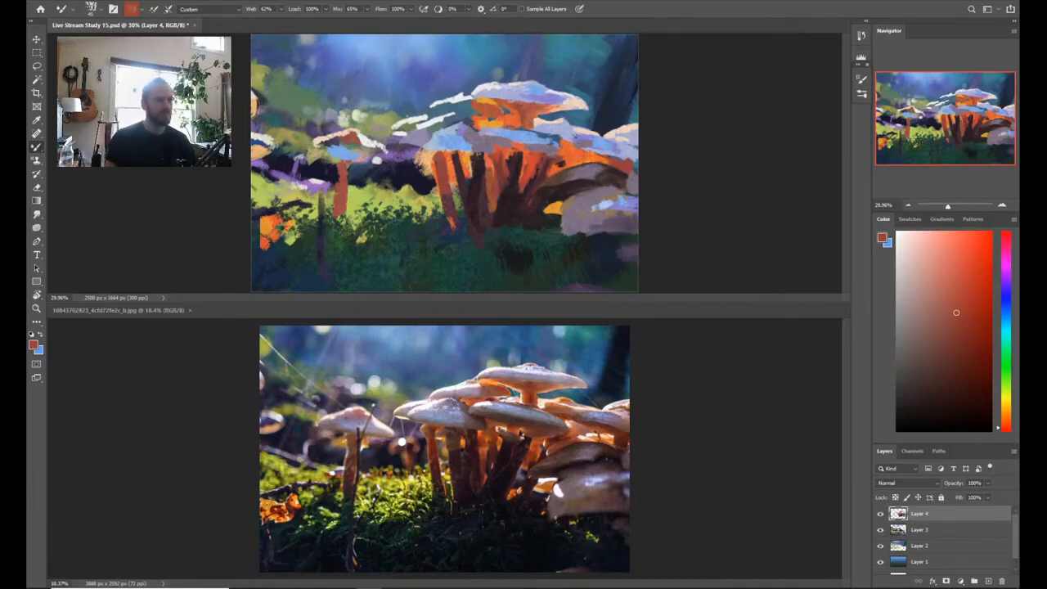
Step: Brush pale lavender onto the large lower right cap's highlight, then blend it with muted purple using the Mixer Brush at size 70
{"action": "key", "text": "b"}
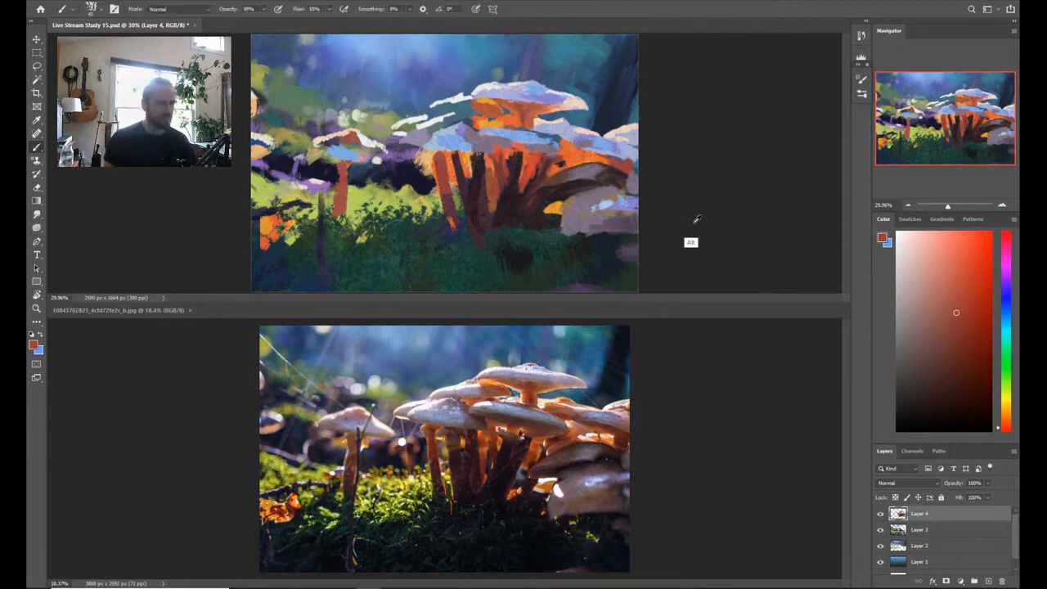
{"action": "left_click", "coordinate": [611, 206], "text": "alt"}
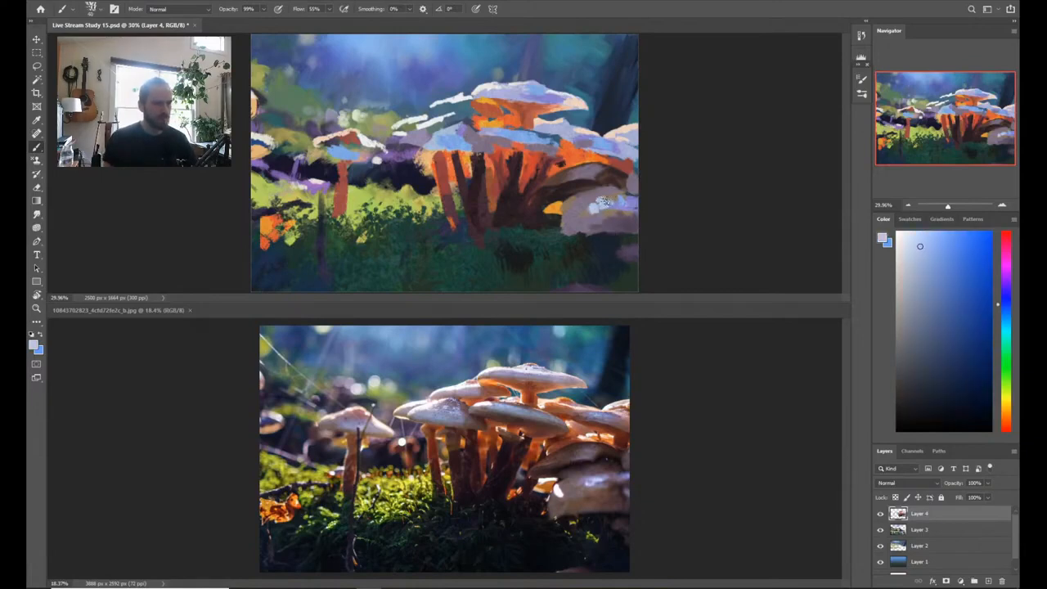
{"action": "key", "text": "b"}
{"action": "left_click", "coordinate": [586, 215], "text": "alt"}
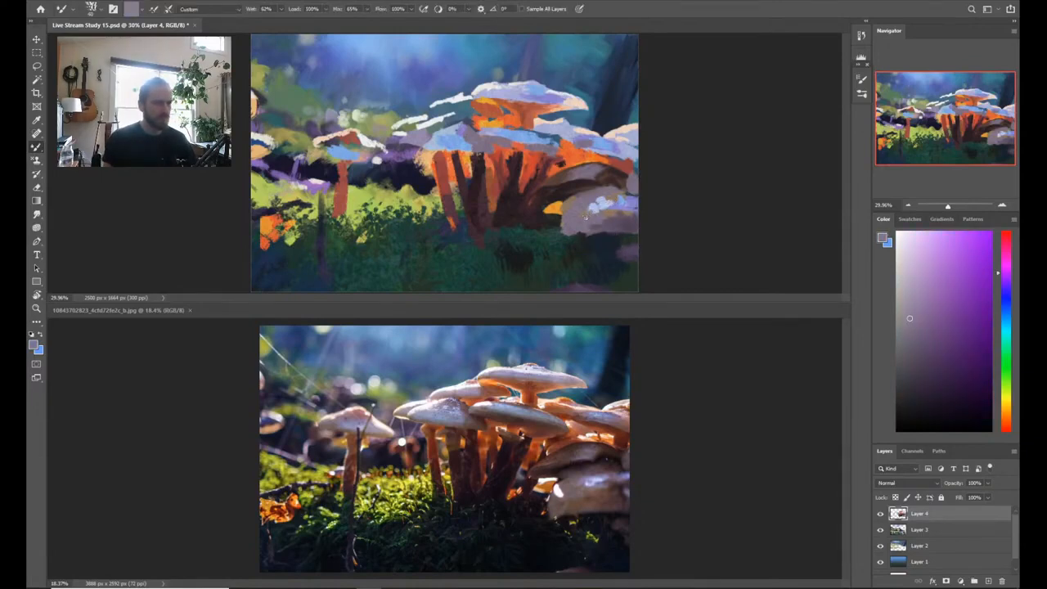
{"action": "left_click_drag", "start_coordinate": [594, 205], "coordinate": [607, 192]}
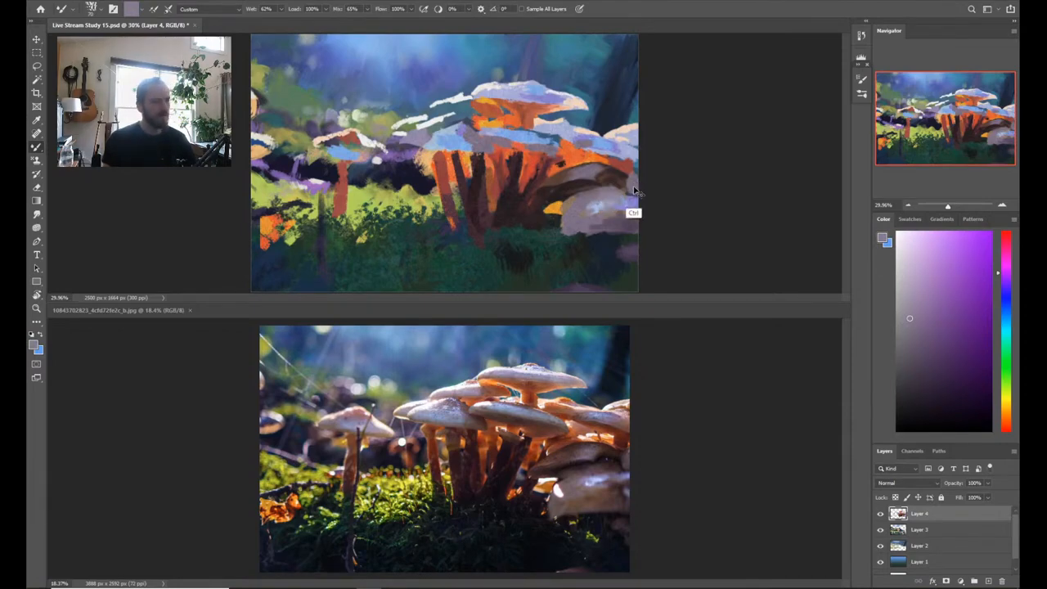
{"action": "left_click", "coordinate": [612, 186], "text": "alt"}
{"action": "left_click_drag", "start_coordinate": [612, 186], "coordinate": [612, 192]}
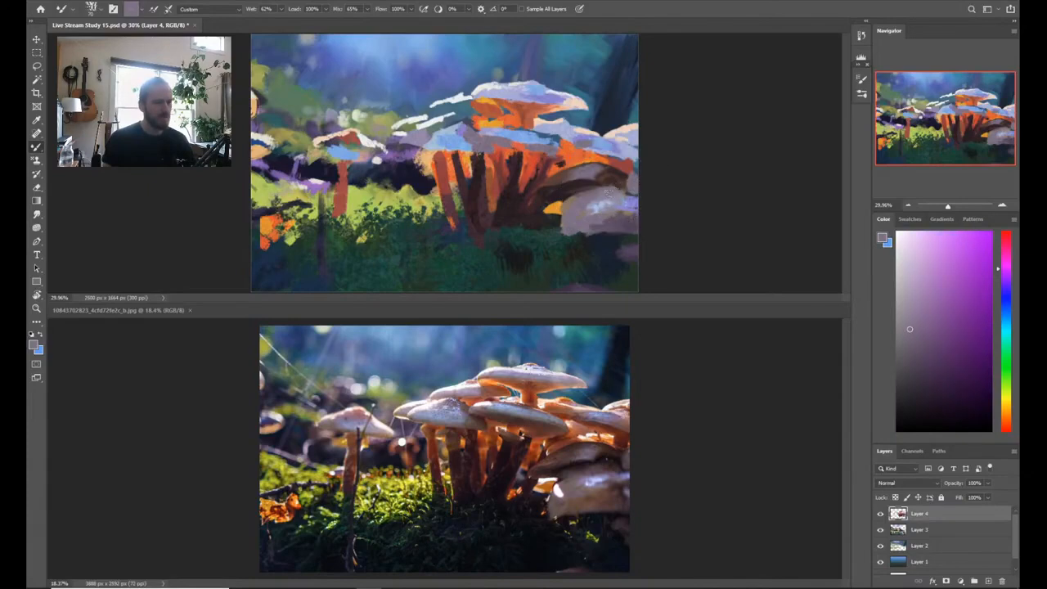
Step: Sample periwinkle, dark purple and greyish violet and blend the outer edge, lower rim and shaded side of the large lower right cap
{"action": "left_click", "coordinate": [631, 227], "text": "alt"}
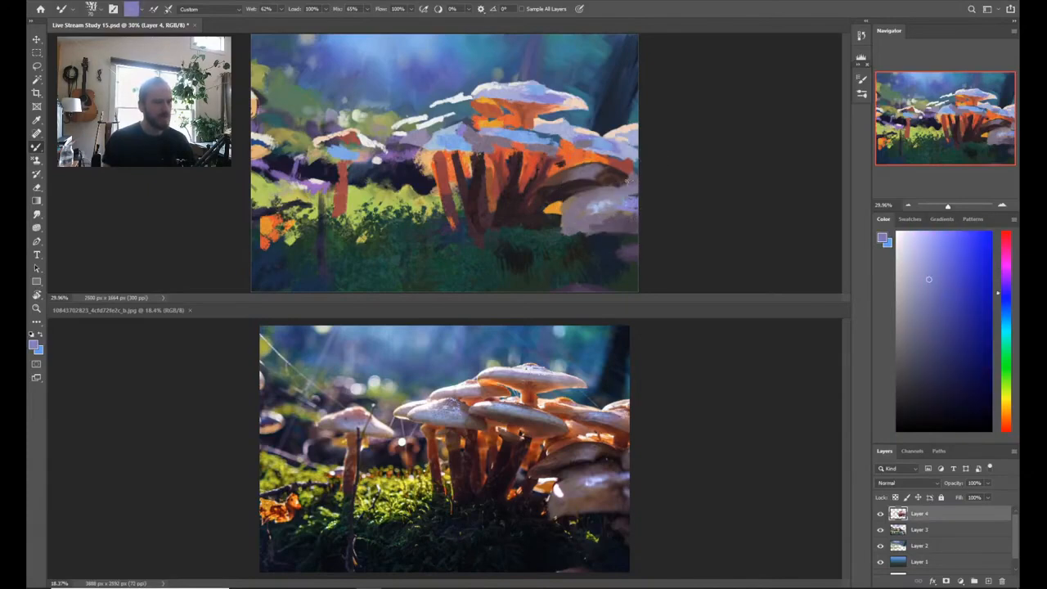
{"action": "left_click", "coordinate": [598, 246], "text": "alt"}
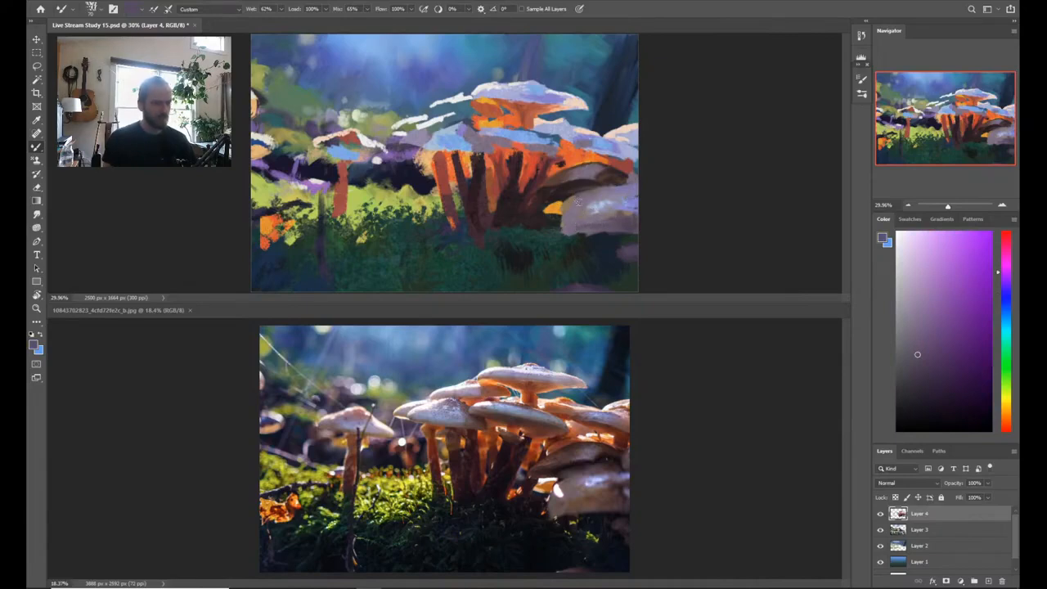
{"action": "left_click", "coordinate": [574, 229], "text": "alt"}
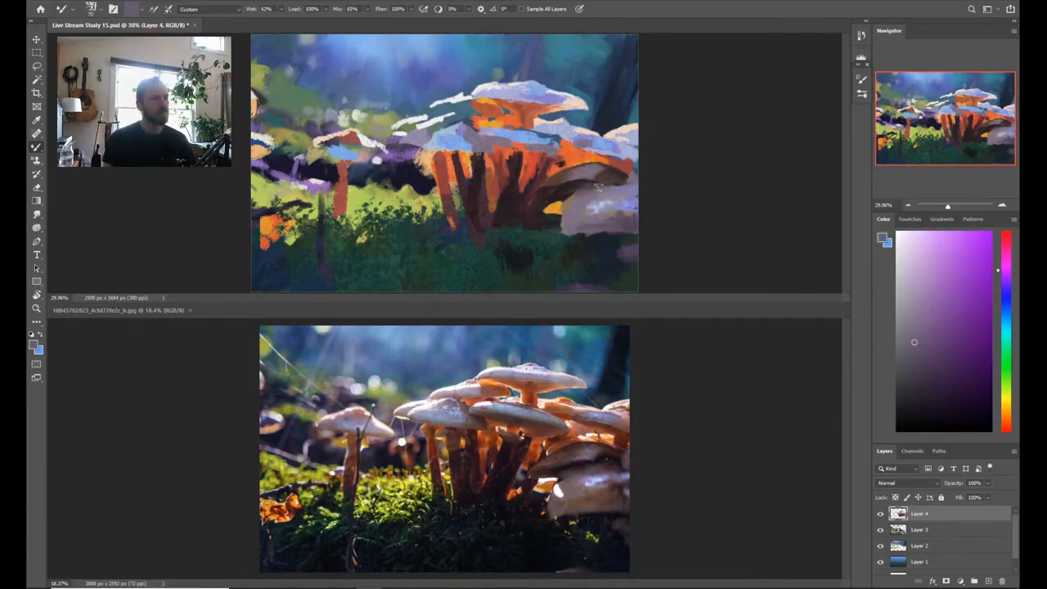
{"action": "key", "text": "alt"}
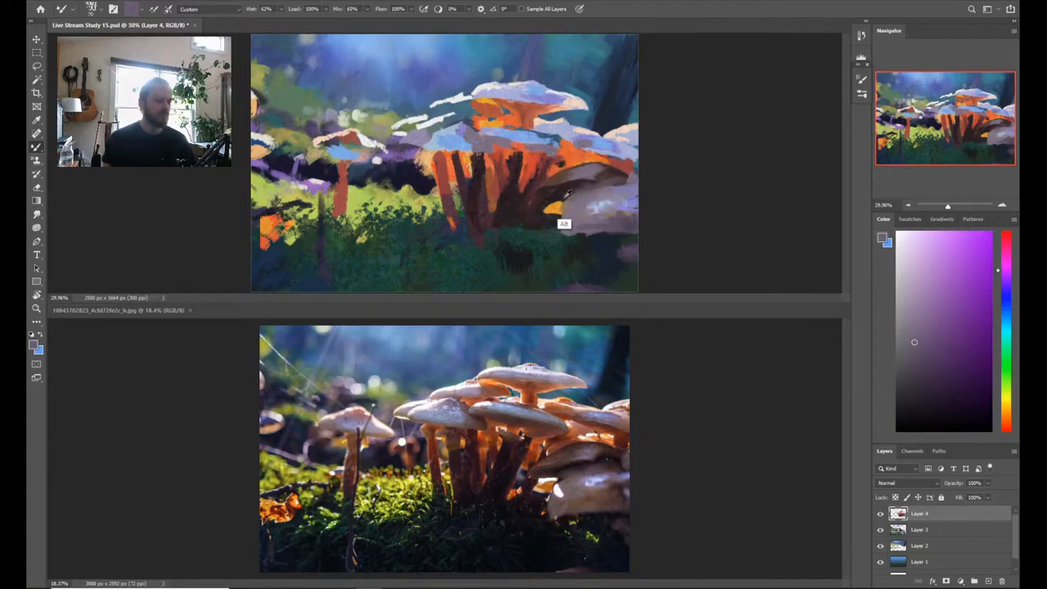
{"action": "left_click", "coordinate": [569, 223], "text": "alt"}
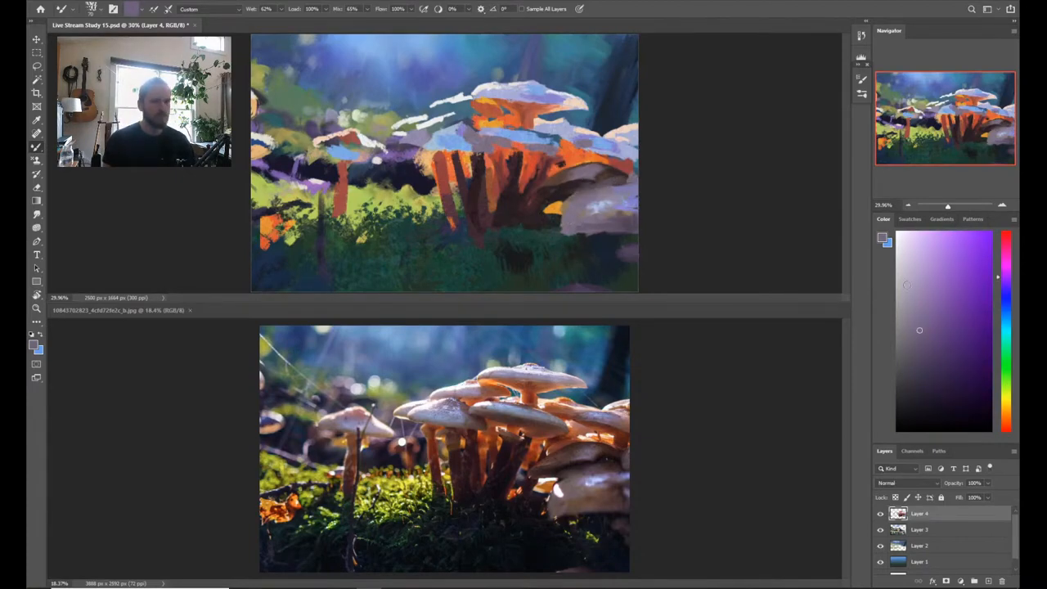
{"action": "left_click", "coordinate": [562, 190], "text": "alt"}
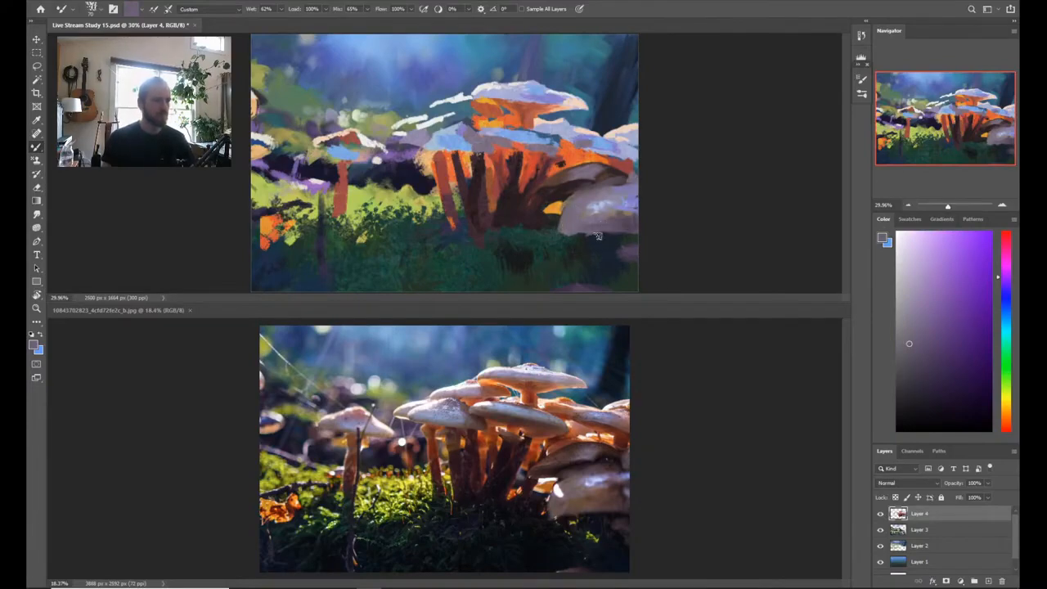
Step: Sample greyish purple and soft blue and blend the upper surfaces of the brown cap and the caps above it
{"action": "left_click", "coordinate": [589, 167], "text": "alt"}
{"action": "left_click", "coordinate": [599, 166], "text": "alt"}
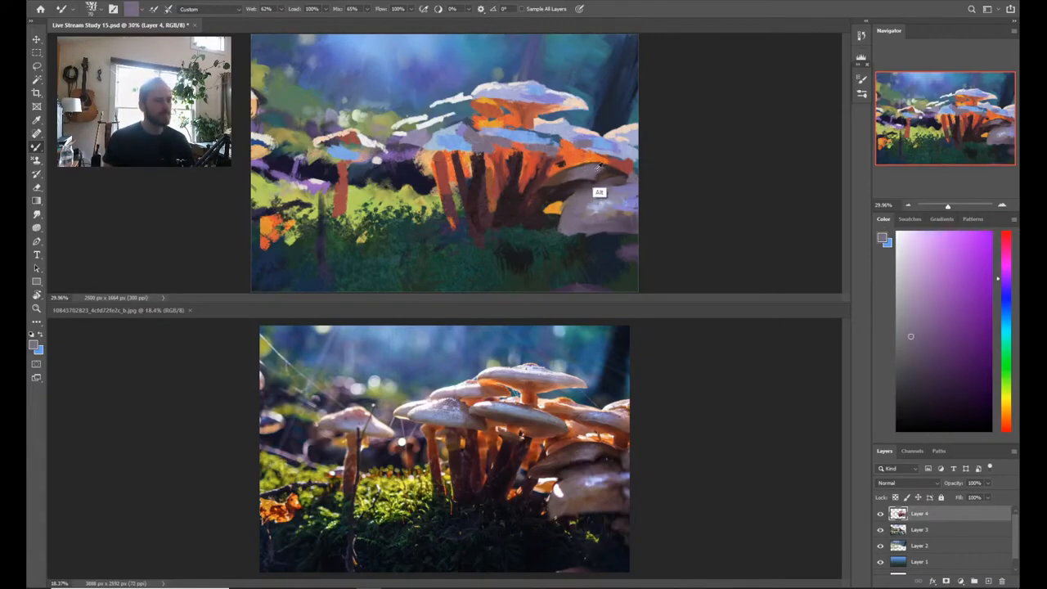
{"action": "left_click", "coordinate": [587, 141], "text": "alt"}
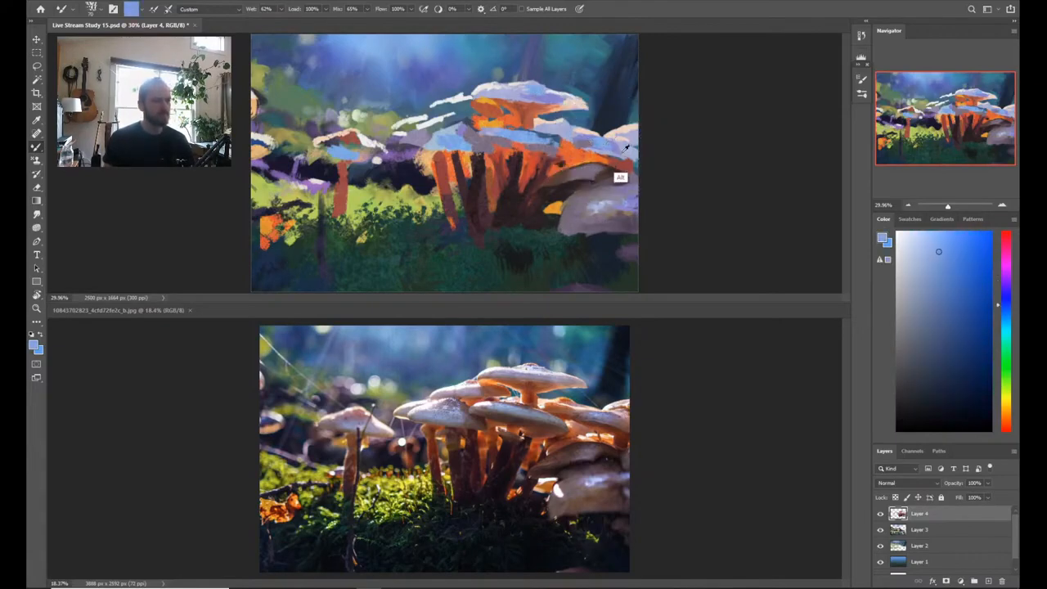
{"action": "left_click", "coordinate": [469, 127], "text": "alt"}
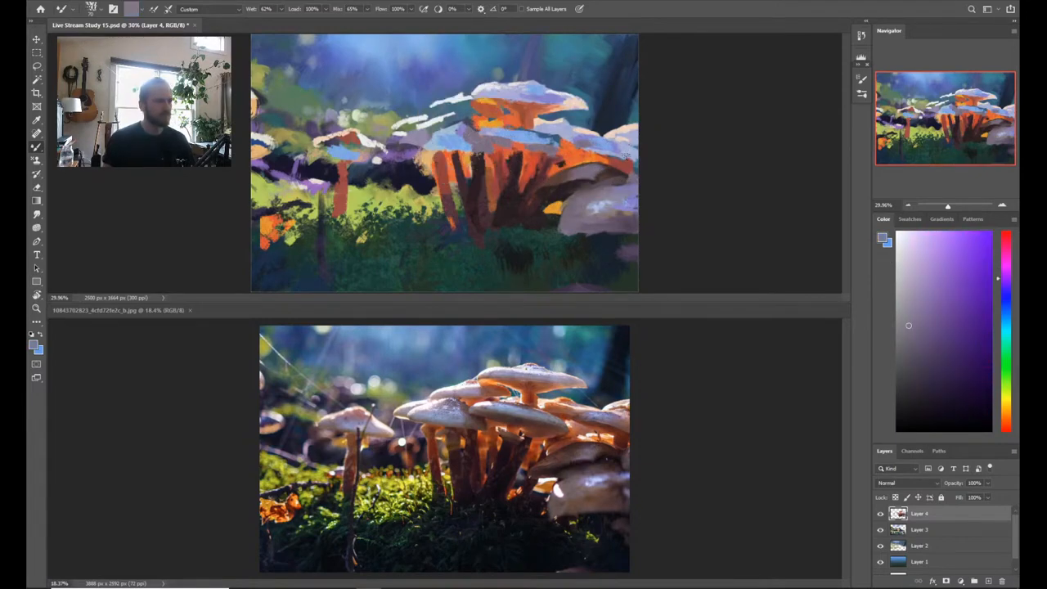
Step: Sample peach, tan and reddish brown and blend warm tones into the overlapping caps on the right of the cluster
{"action": "left_click", "coordinate": [574, 153], "text": "alt"}
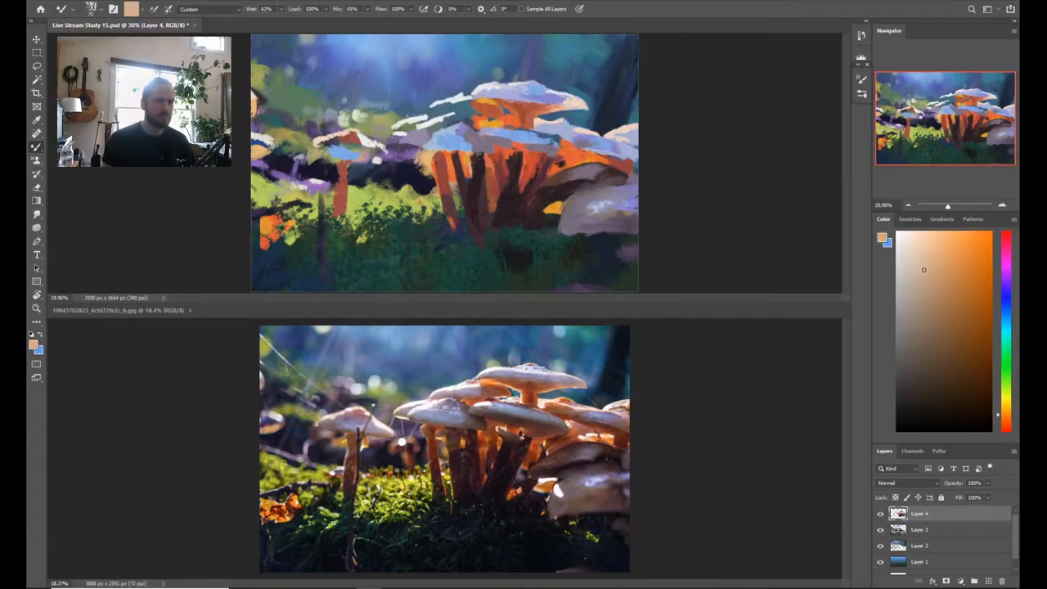
{"action": "left_click", "coordinate": [596, 170], "text": "alt"}
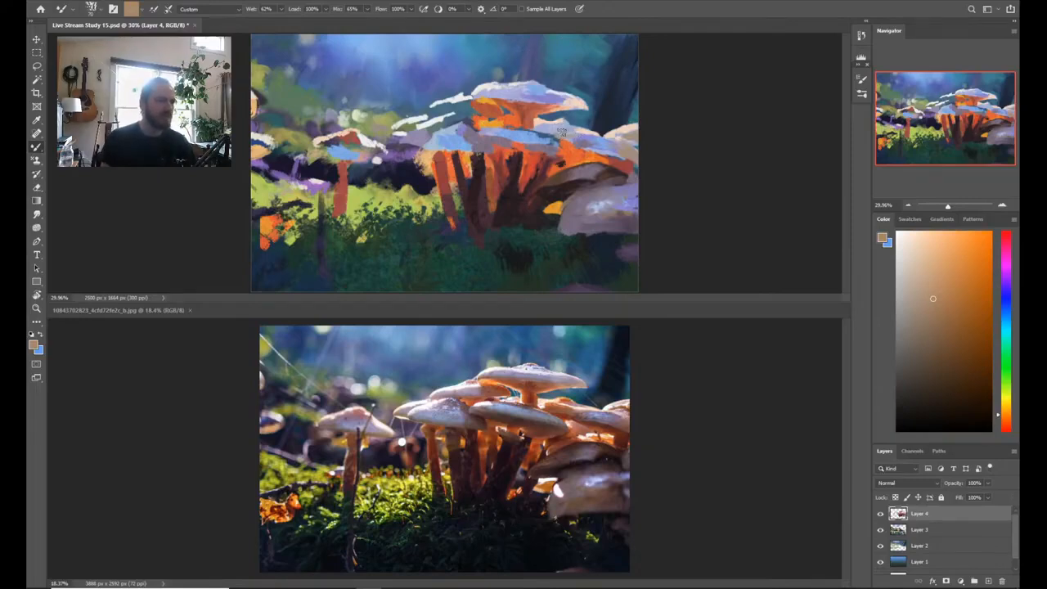
{"action": "key", "text": "alt"}
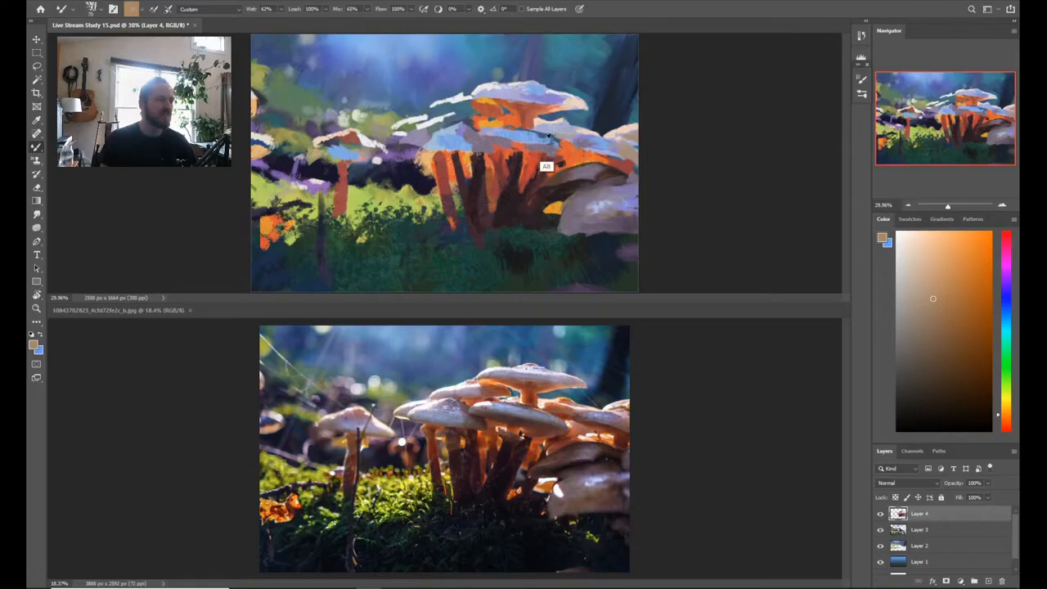
{"action": "left_click", "coordinate": [622, 171], "text": "alt"}
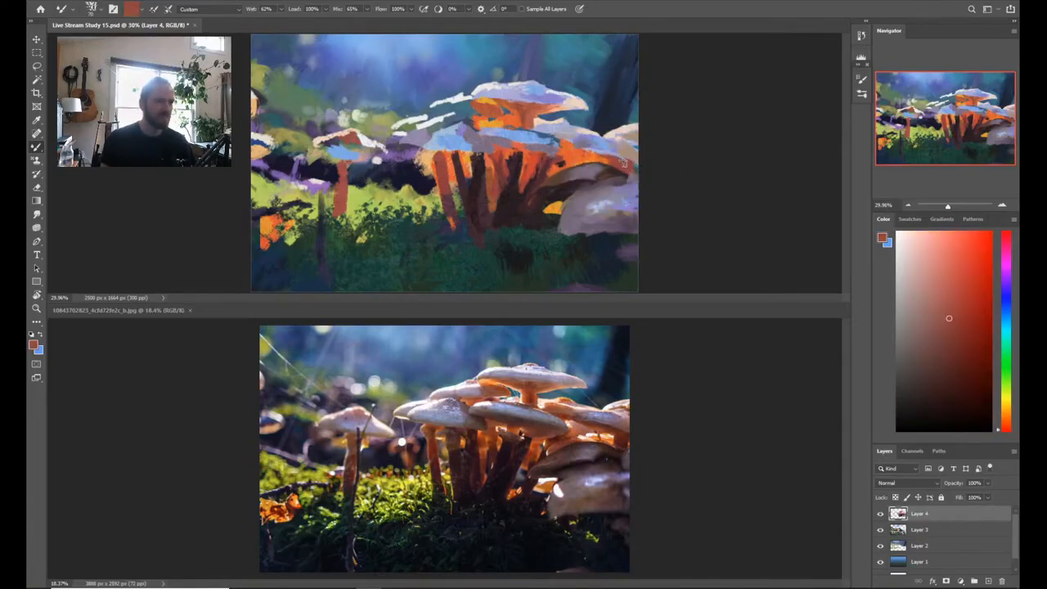
Step: Sample deep reds from the cluster's stems, blend them under the right-hand caps, and reduce the brush size to 40
{"action": "left_click", "coordinate": [534, 168], "text": "alt"}
{"action": "left_click", "coordinate": [441, 181], "text": "alt"}
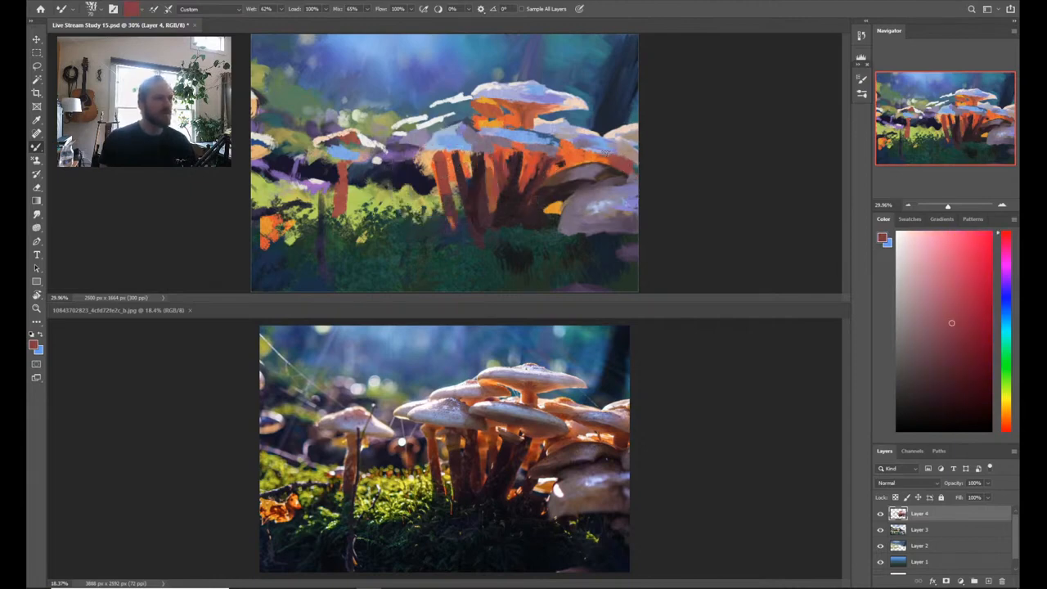
{"action": "key", "text": "ctrl+comma"}
{"action": "key", "text": "ctrl+comma"}
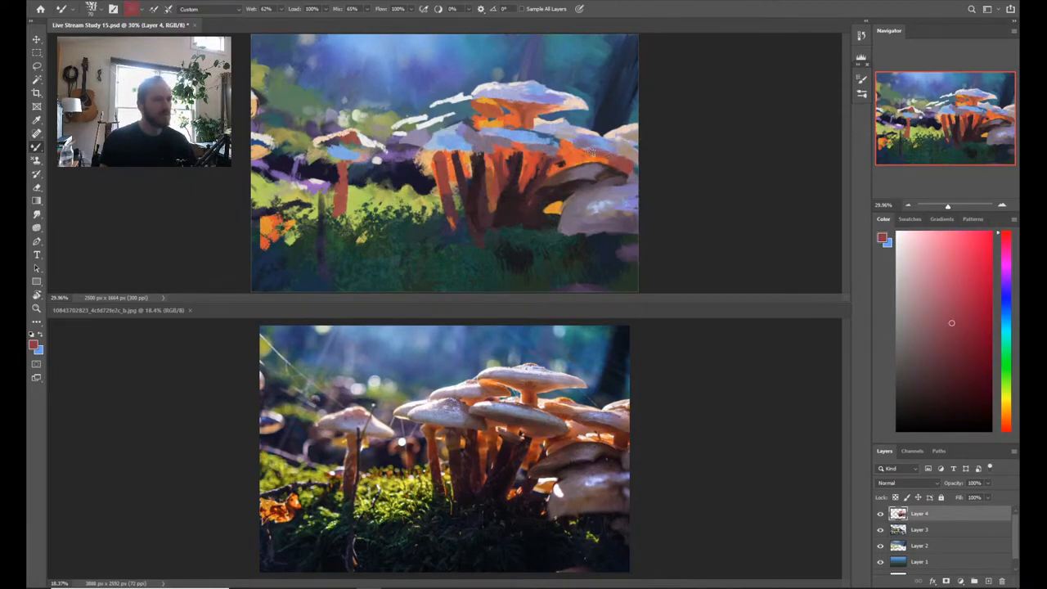
{"action": "key", "text": "ctrl+comma"}
{"action": "key", "text": "ctrl+comma"}
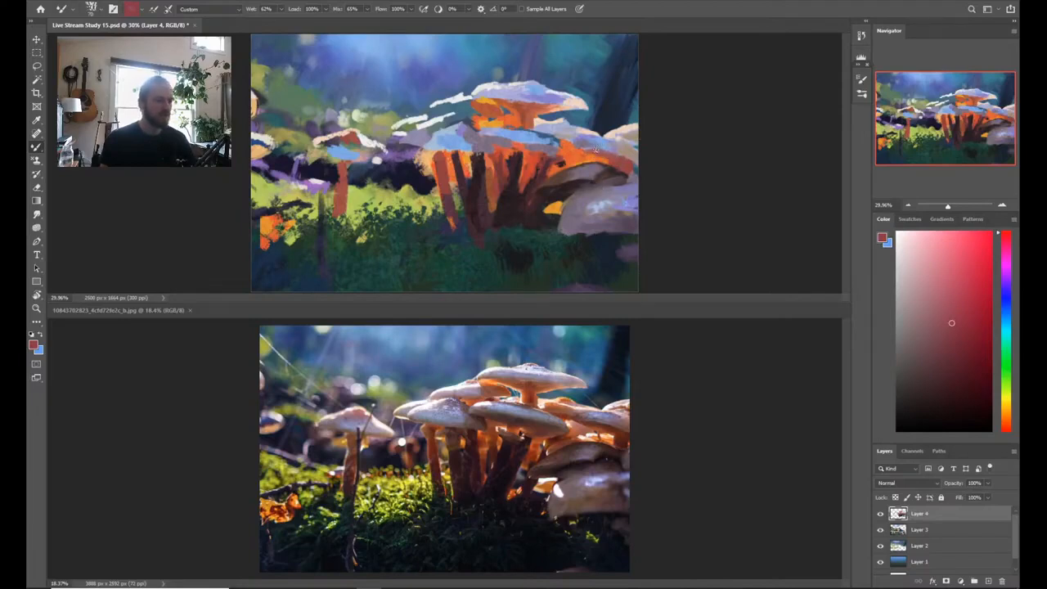
{"action": "key", "text": "ctrl+comma"}
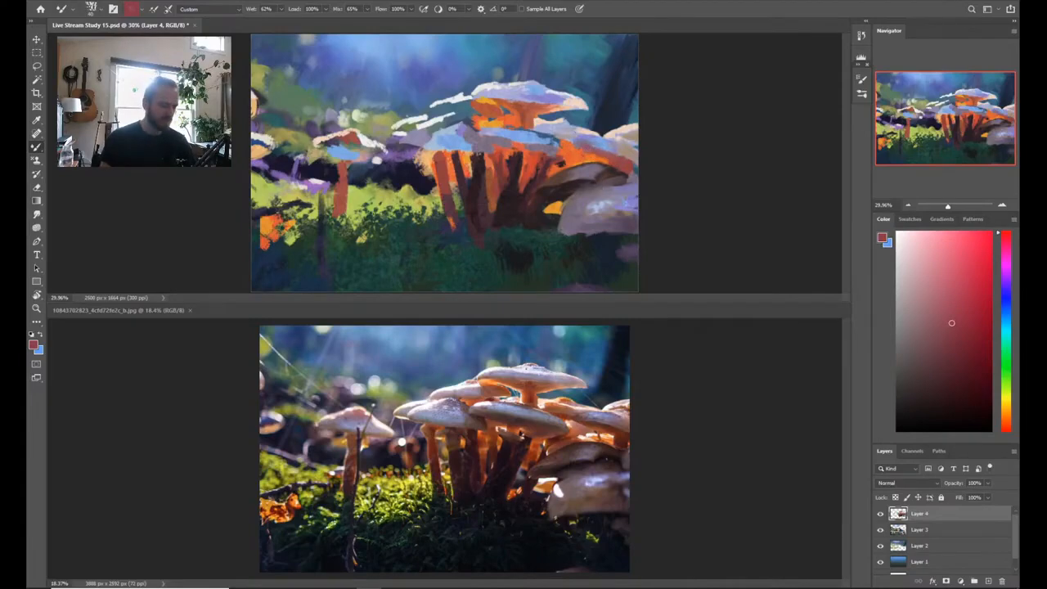
Step: Sample bright orange, dusty pink and light blue and blend the underside and top edge of the right-hand caps
{"action": "left_click", "coordinate": [577, 147], "text": "alt"}
{"action": "key", "text": "ctrl+comma"}
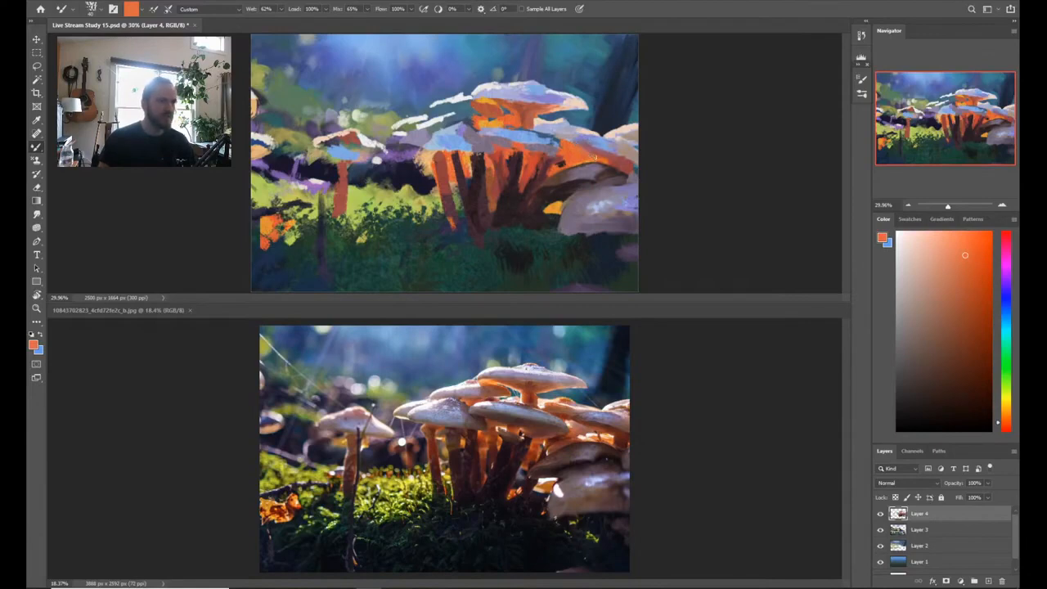
{"action": "key", "text": "ctrl+comma"}
{"action": "left_click", "coordinate": [603, 174], "text": "alt"}
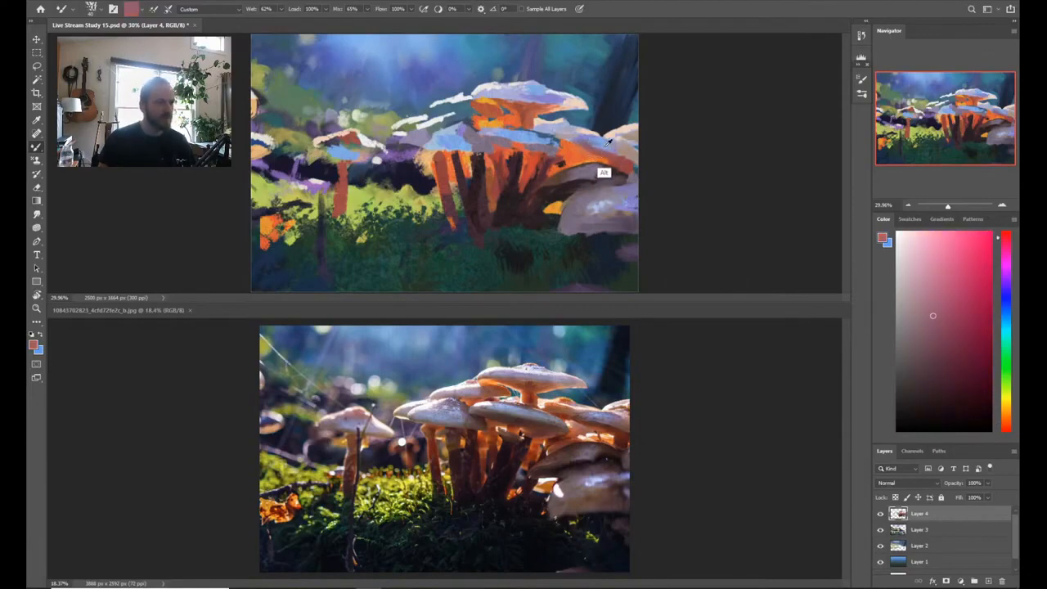
{"action": "left_click", "coordinate": [603, 174], "text": "alt"}
{"action": "key", "text": "ctrl+comma"}
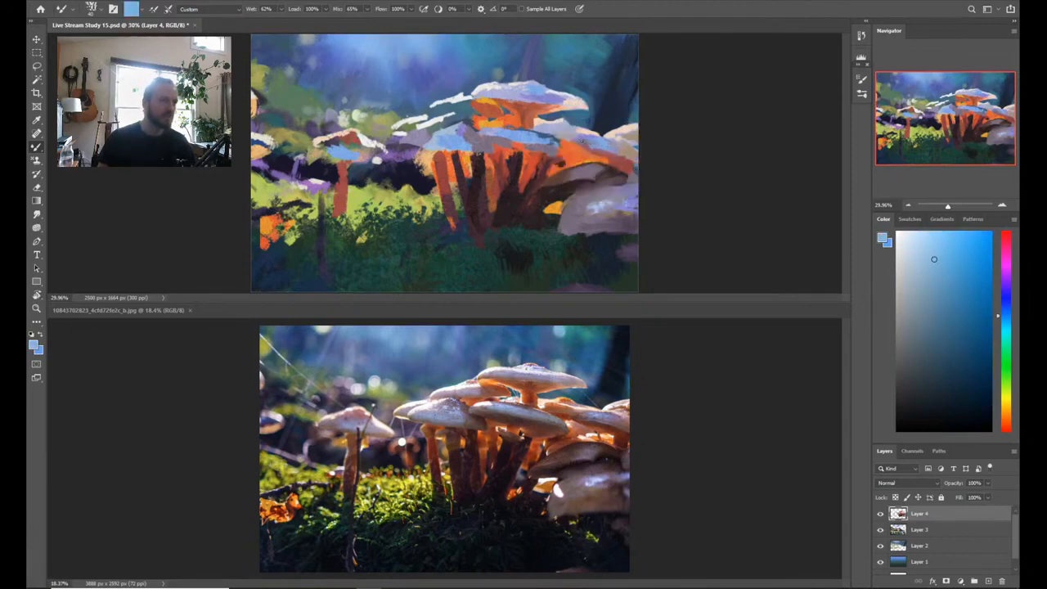
{"action": "key", "text": "ctrl+comma"}
Step: Sample a near-black maroon beside the brown cap and touch up the dark shadows of the mushroom cluster
{"action": "left_click", "coordinate": [547, 182], "text": "alt"}
{"action": "key", "text": "ctrl+comma"}
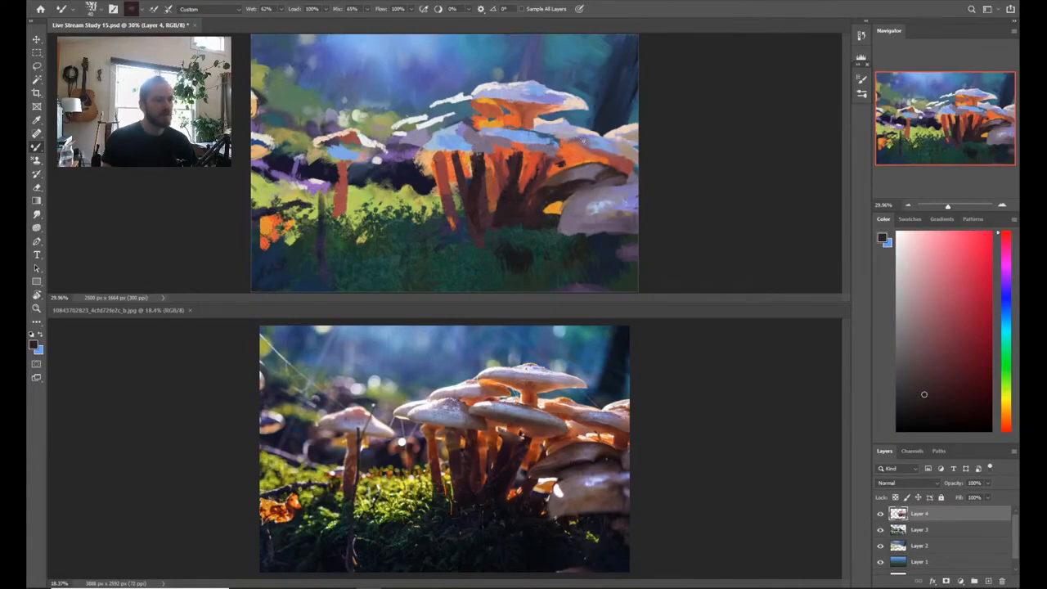
{"action": "key", "text": "ctrl+comma"}
{"action": "key", "text": "ctrl+comma"}
{"action": "key", "text": "ctrl+comma"}
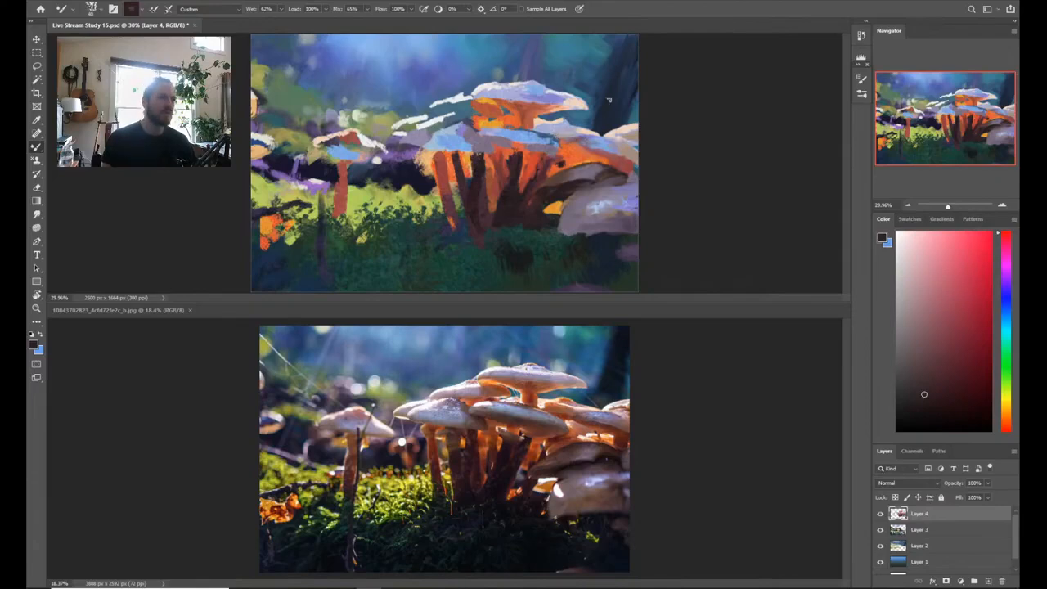
{"action": "key", "text": "ctrl+comma"}
{"action": "key", "text": "ctrl+comma"}
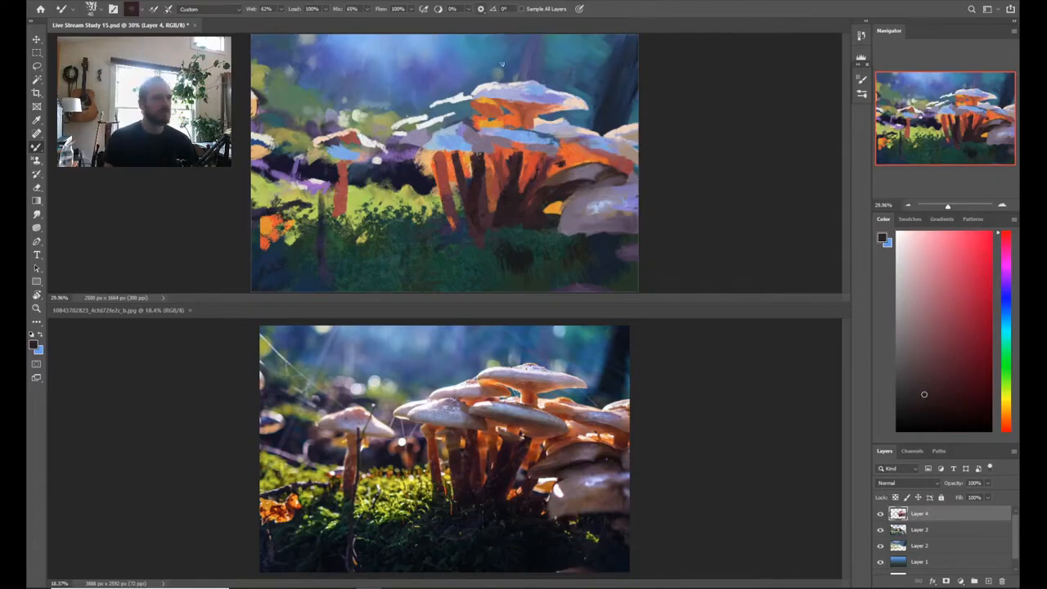
{"action": "key", "text": "ctrl+comma"}
Step: Sample red-orange and pale peach and refine the top mushroom's gills and upper stem
{"action": "left_click", "coordinate": [493, 106], "text": "alt"}
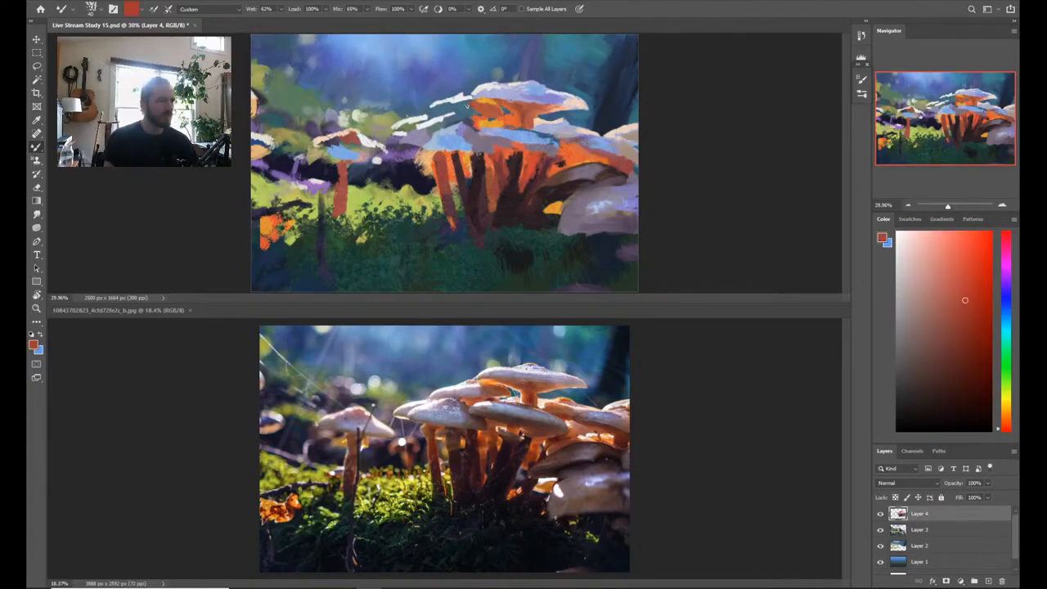
{"action": "key", "text": "ctrl+comma"}
{"action": "key", "text": "ctrl+comma"}
{"action": "left_click", "coordinate": [538, 122], "text": "alt"}
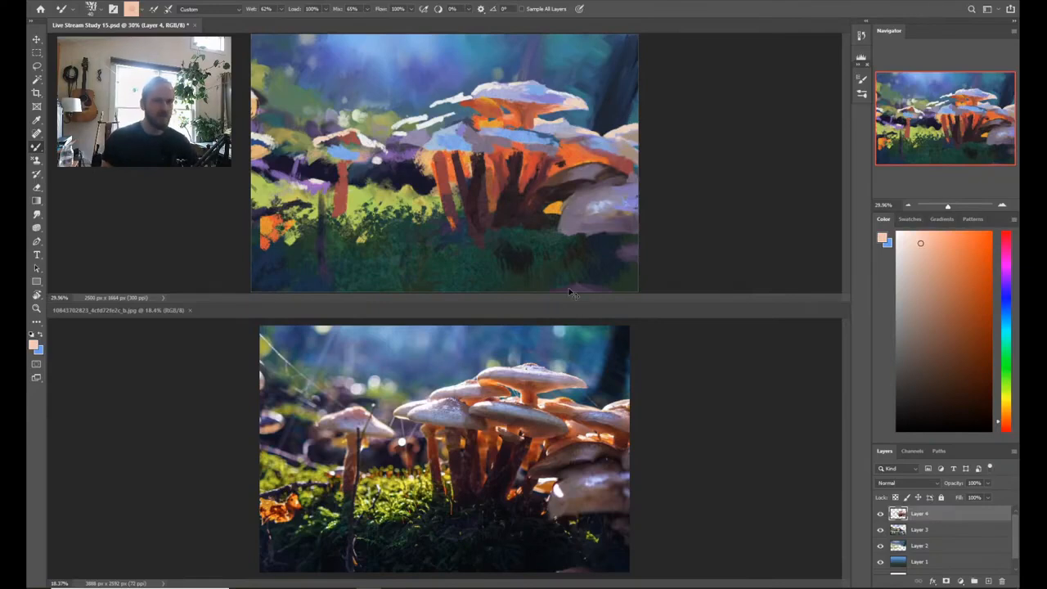
Step: Flip both the painting and the reference photo horizontally, then return to the painting
{"action": "key", "text": "F2"}
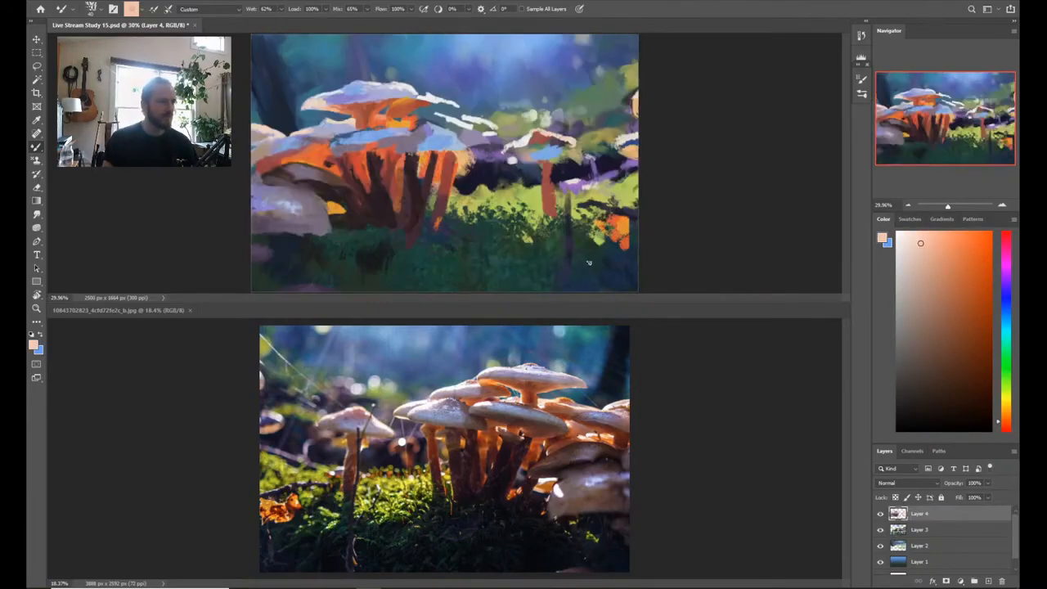
{"action": "left_click", "coordinate": [576, 322]}
{"action": "key", "text": "F2"}
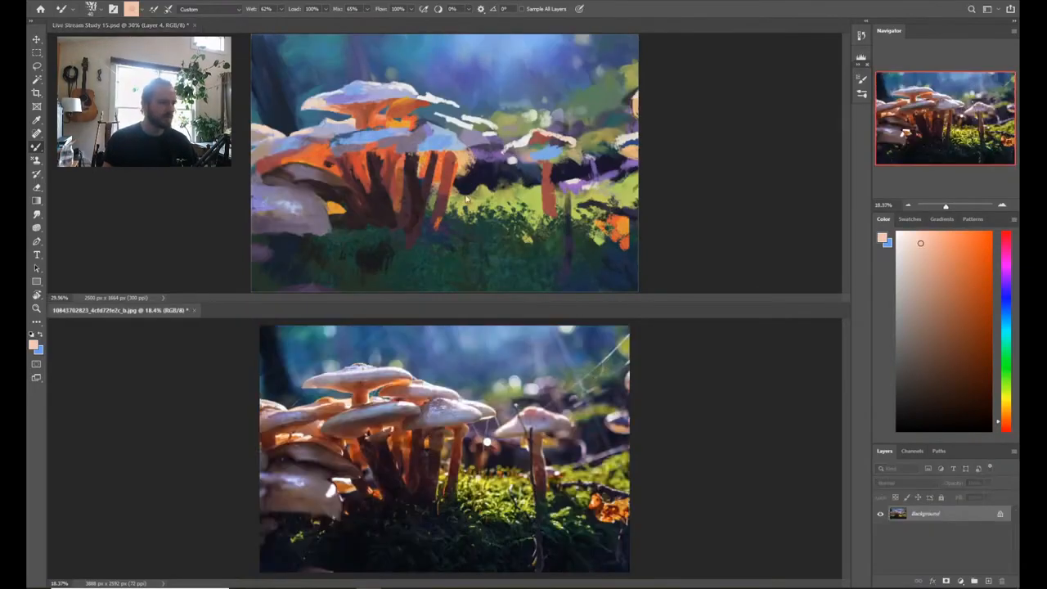
{"action": "left_click", "coordinate": [441, 134]}
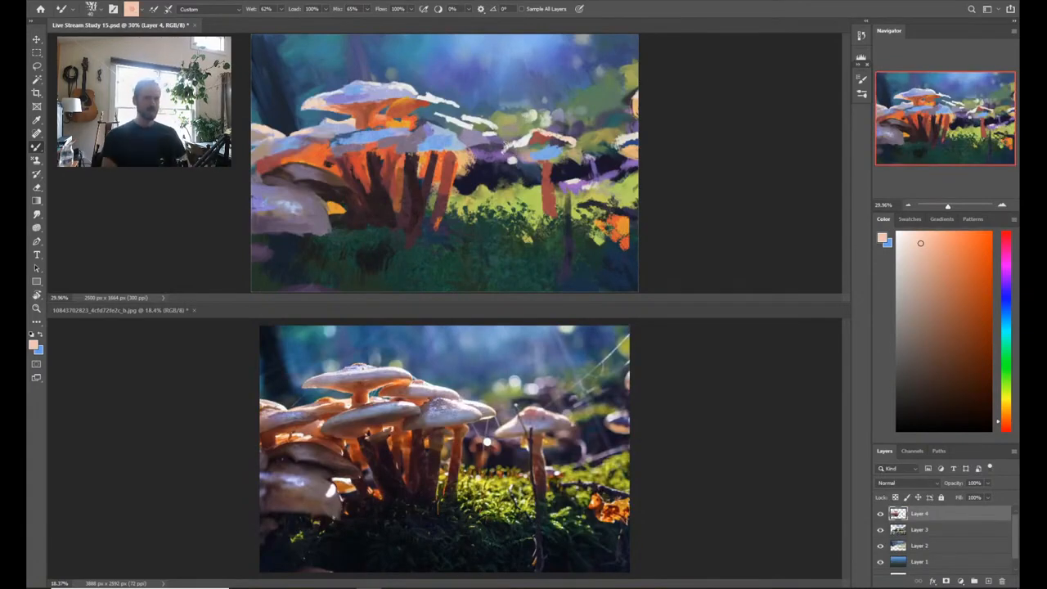
Step: Switch from the Mixer Brush to the regular Brush and shade the small right-hand caps with pale lavender and muted grey-violet
{"action": "left_click", "coordinate": [478, 475]}
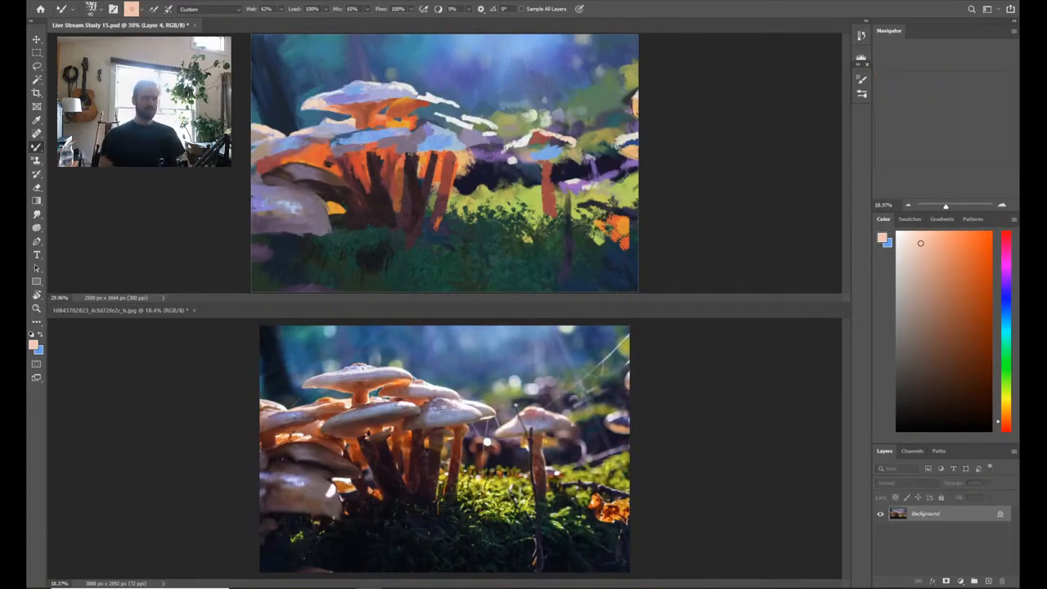
{"action": "left_click", "coordinate": [498, 182]}
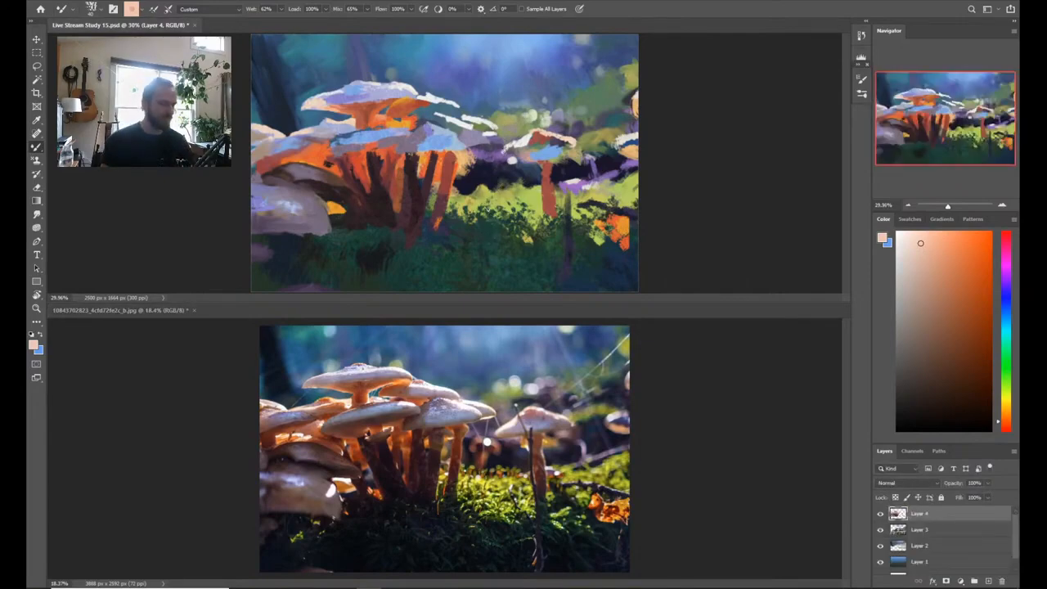
{"action": "key", "text": "shift+b"}
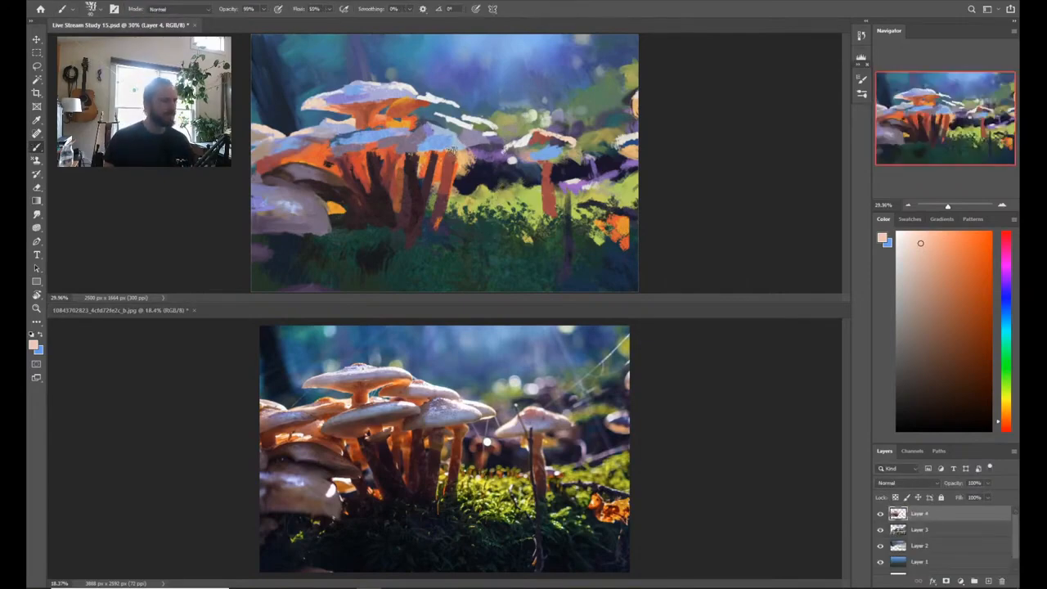
{"action": "left_click", "coordinate": [450, 164], "text": "alt"}
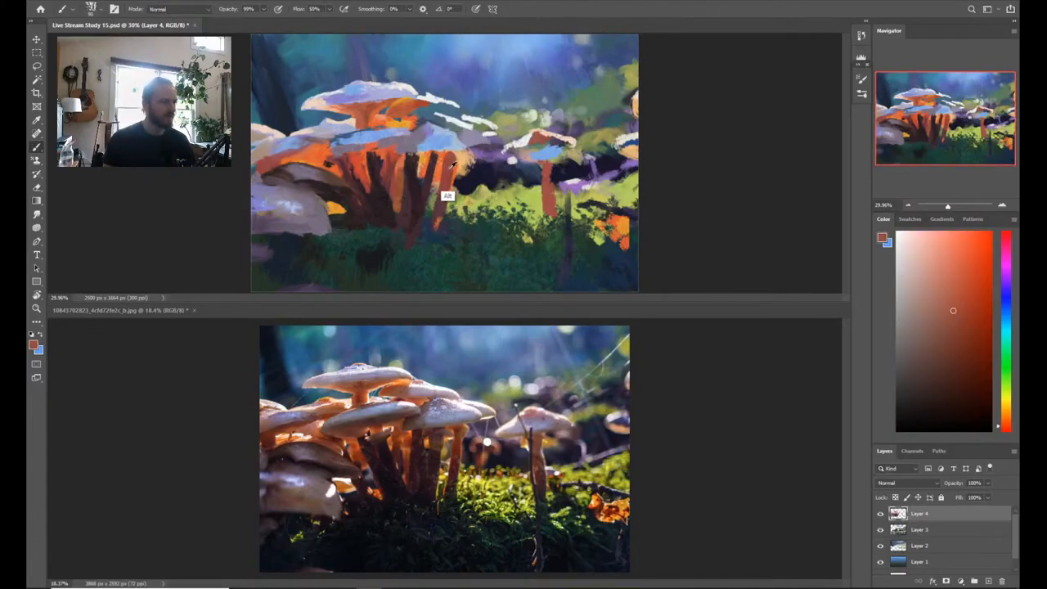
{"action": "left_click", "coordinate": [378, 83], "text": "alt"}
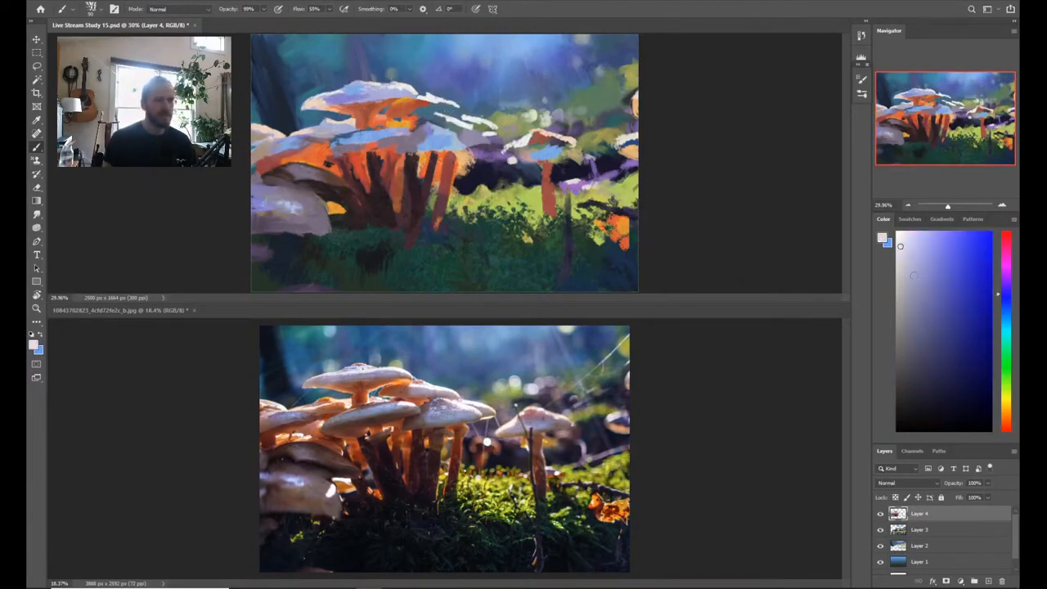
{"action": "left_click", "coordinate": [1007, 282]}
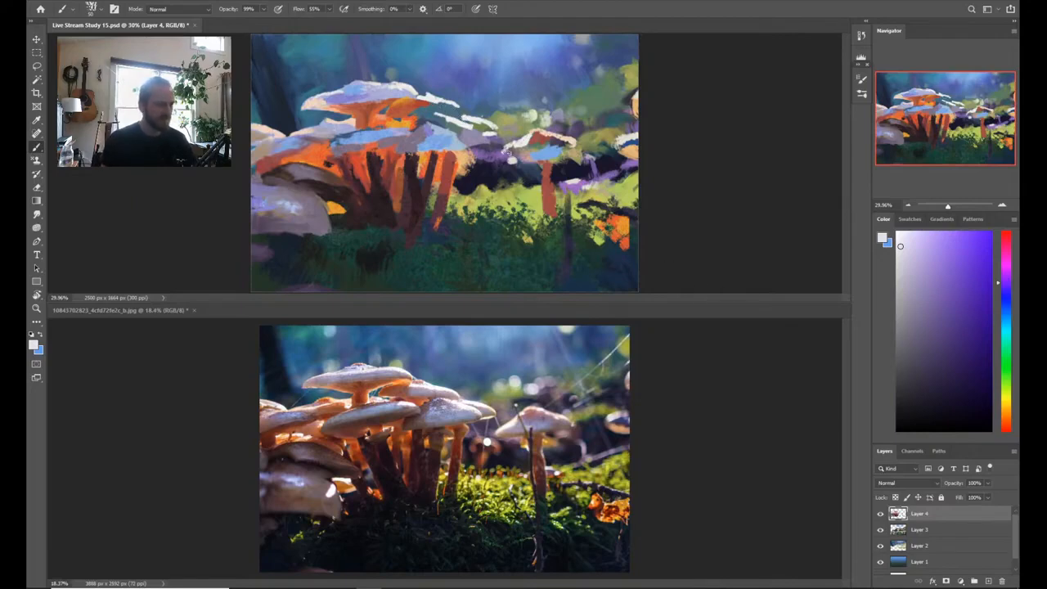
{"action": "left_click", "coordinate": [471, 160], "text": "alt"}
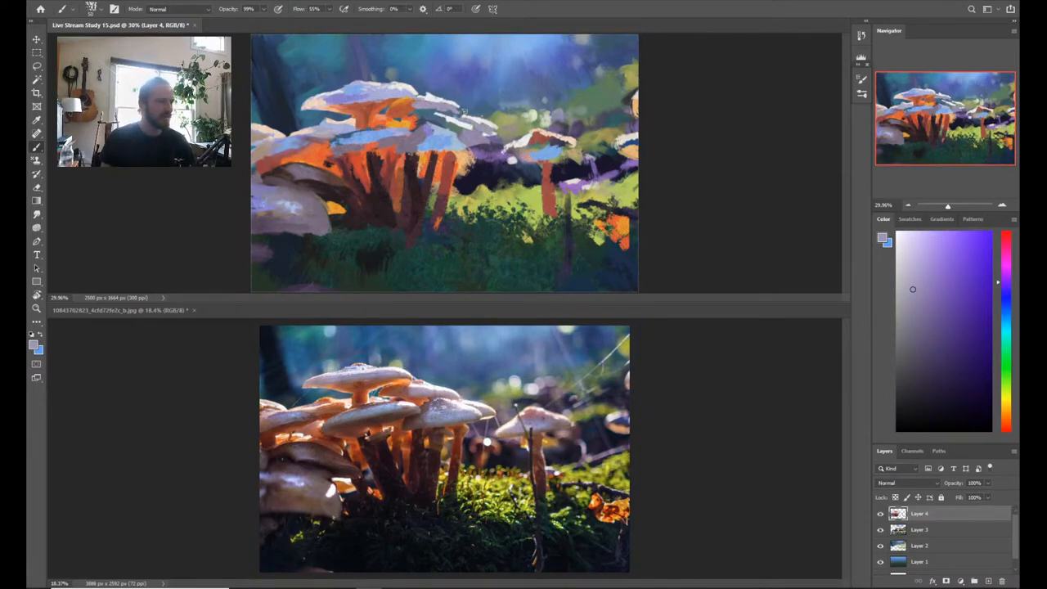
{"action": "key", "text": "alt"}
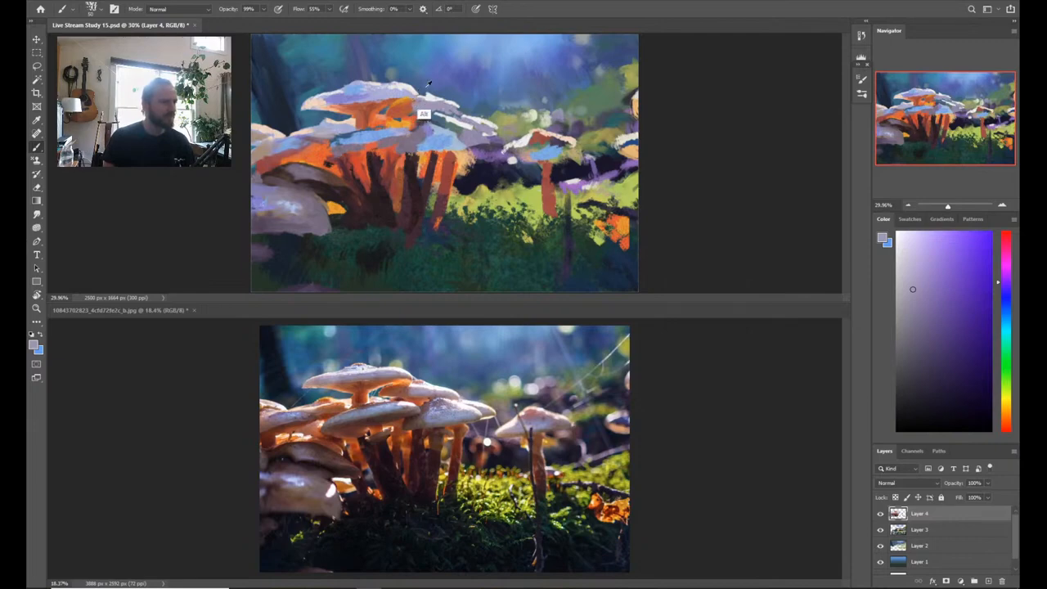
Step: Sample brick red and off-white and define the small cap just behind the top mushroom, preparing its edge for cleanup
{"action": "left_click", "coordinate": [405, 114], "text": "alt"}
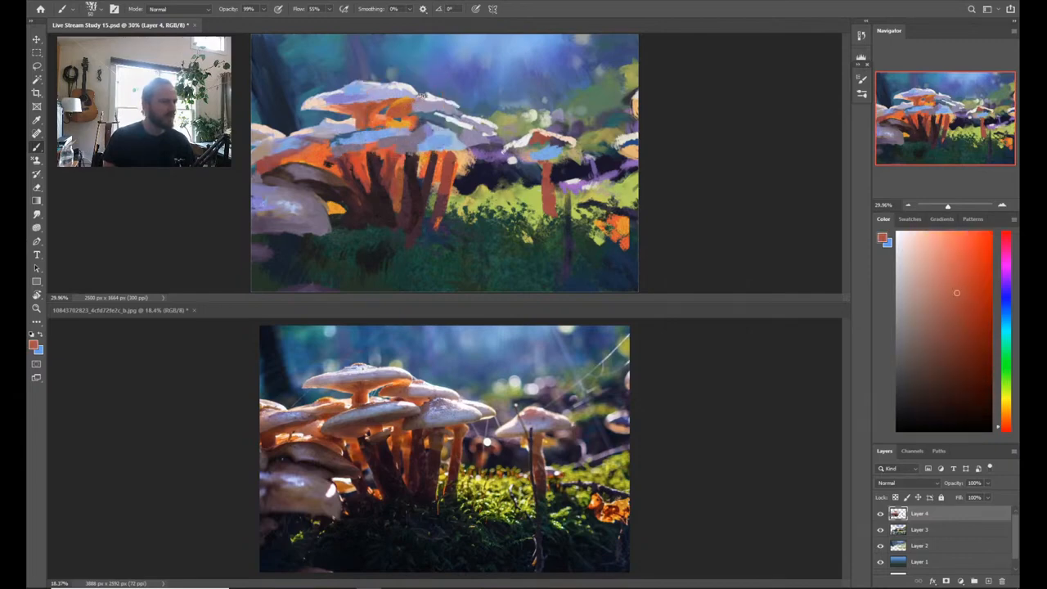
{"action": "left_click", "coordinate": [434, 114], "text": "alt"}
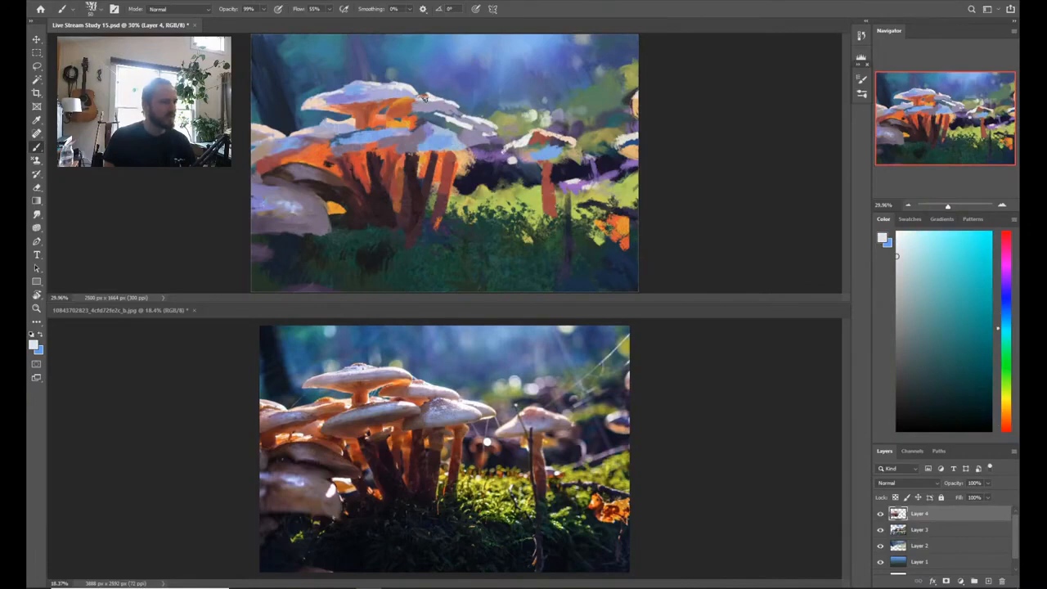
{"action": "left_click", "coordinate": [430, 97], "text": "alt"}
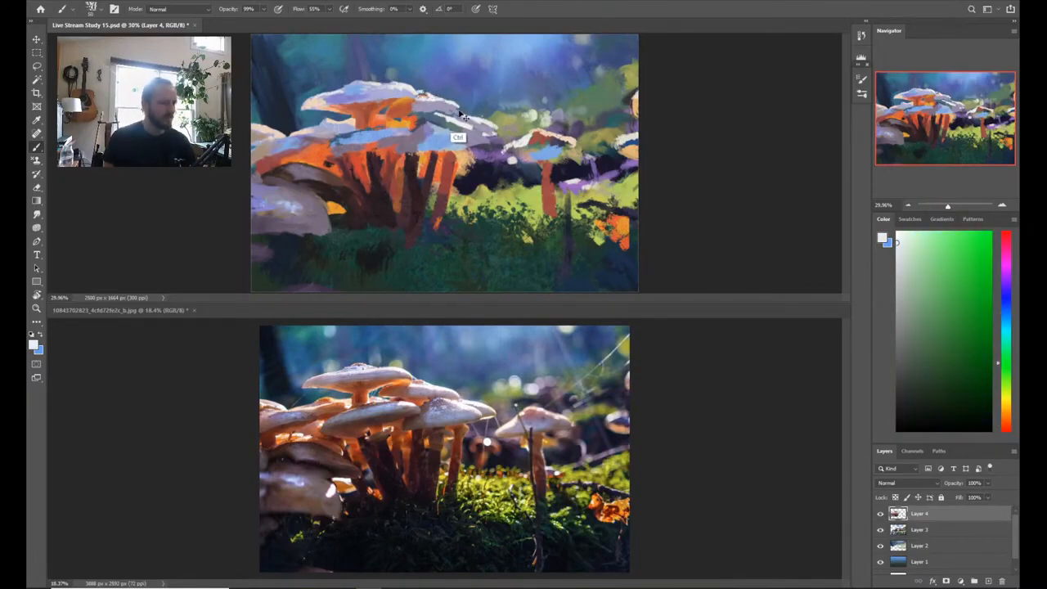
{"action": "key", "text": "e"}
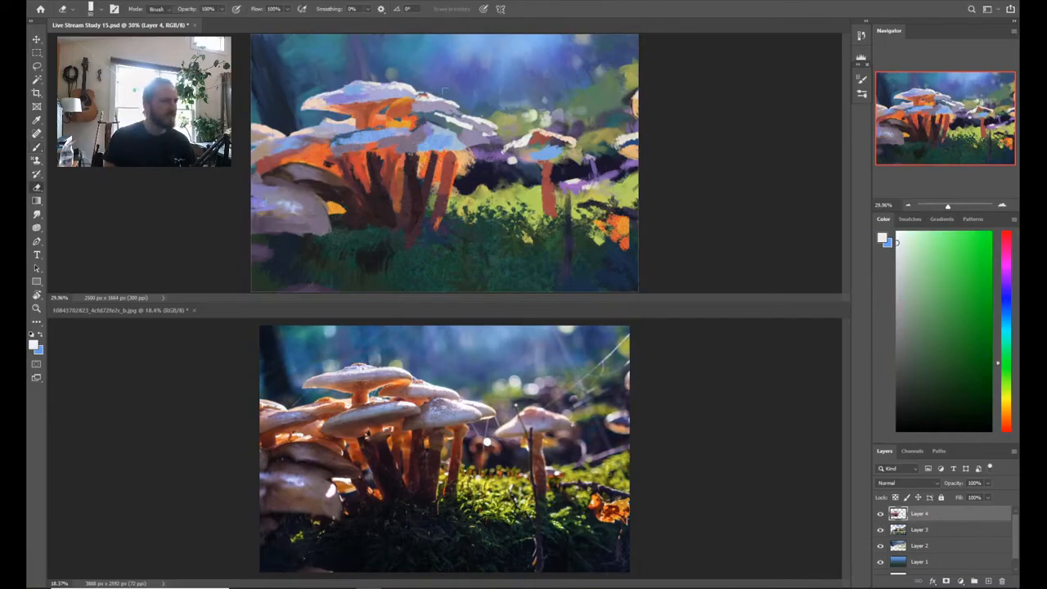
{"action": "key", "text": "b"}
Step: Sample grey-violet and near-white from that small cap, pick pure white, and brighten the highlights along its upper rim
{"action": "left_click", "coordinate": [454, 99], "text": "alt"}
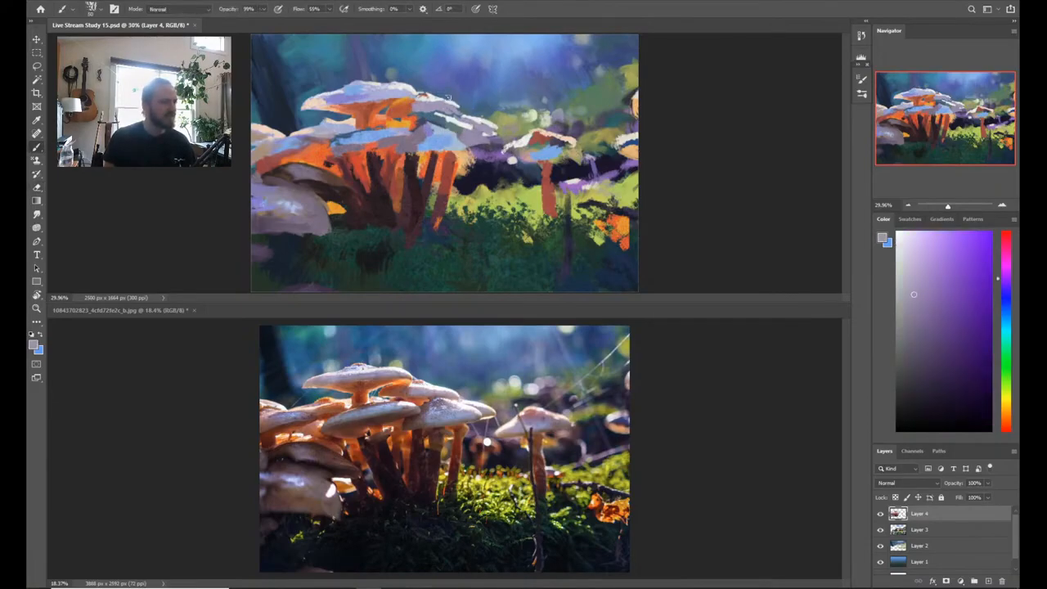
{"action": "left_click", "coordinate": [455, 98], "text": "alt"}
{"action": "left_click", "coordinate": [455, 105], "text": "alt"}
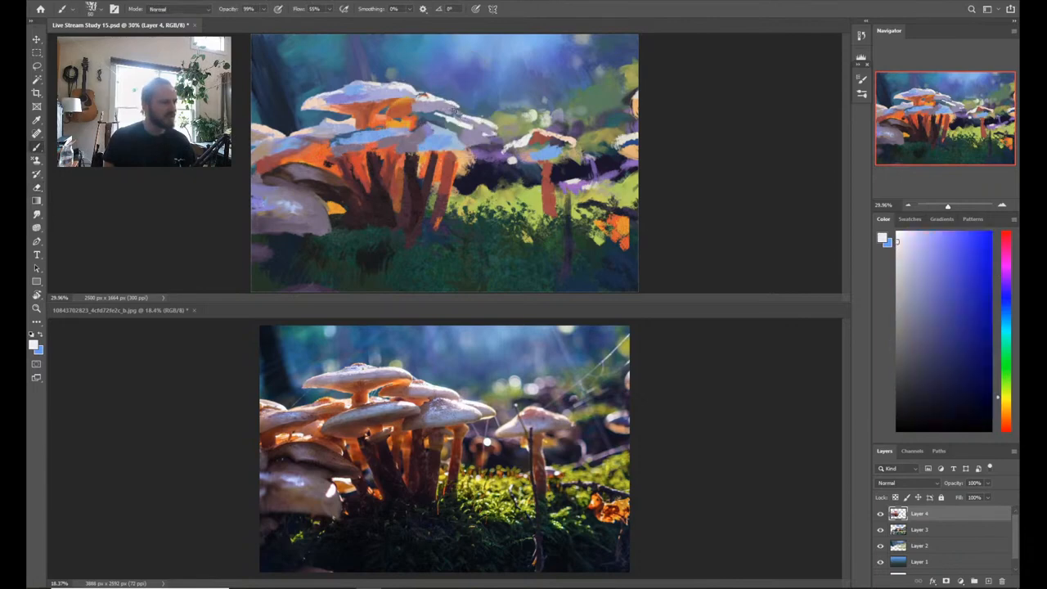
{"action": "left_click", "coordinate": [451, 105], "text": "alt"}
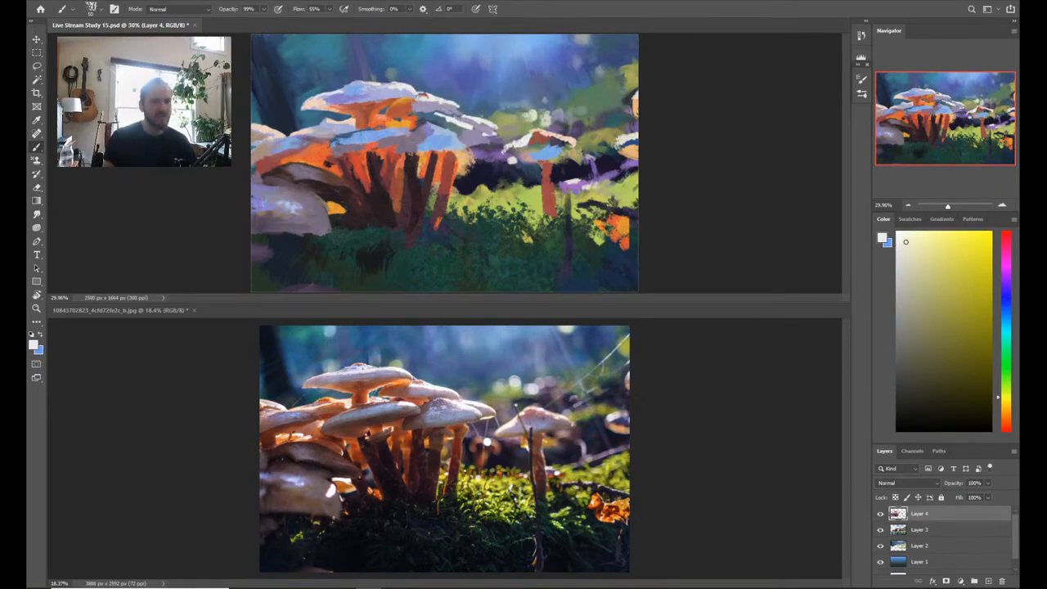
{"action": "left_click", "coordinate": [896, 236]}
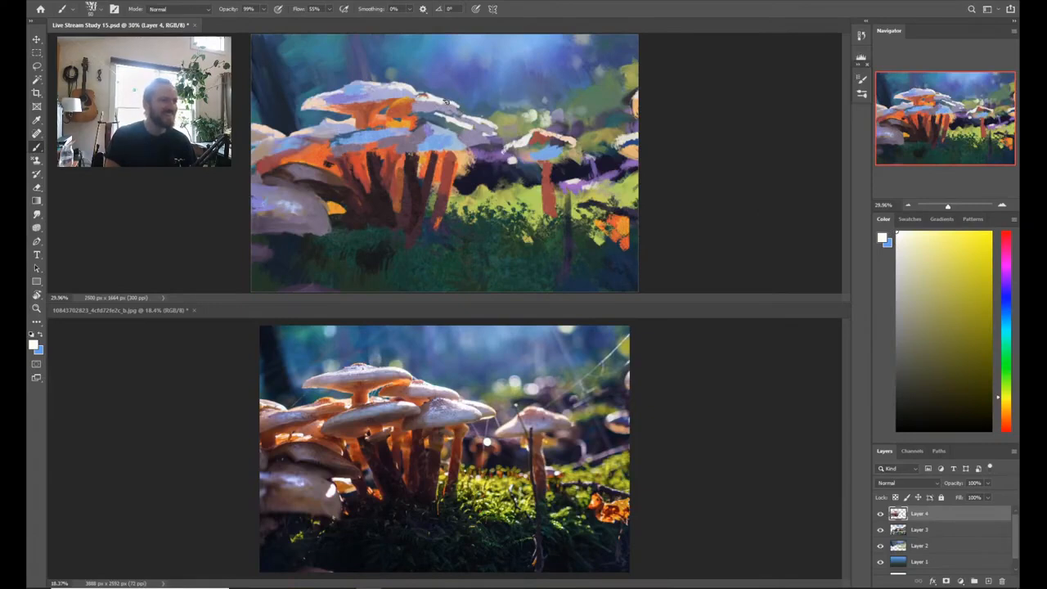
Step: Clean up the small cap's outer edge and touch up its underside with sampled grey-violet, dusty red and light orange
{"action": "key", "text": "e"}
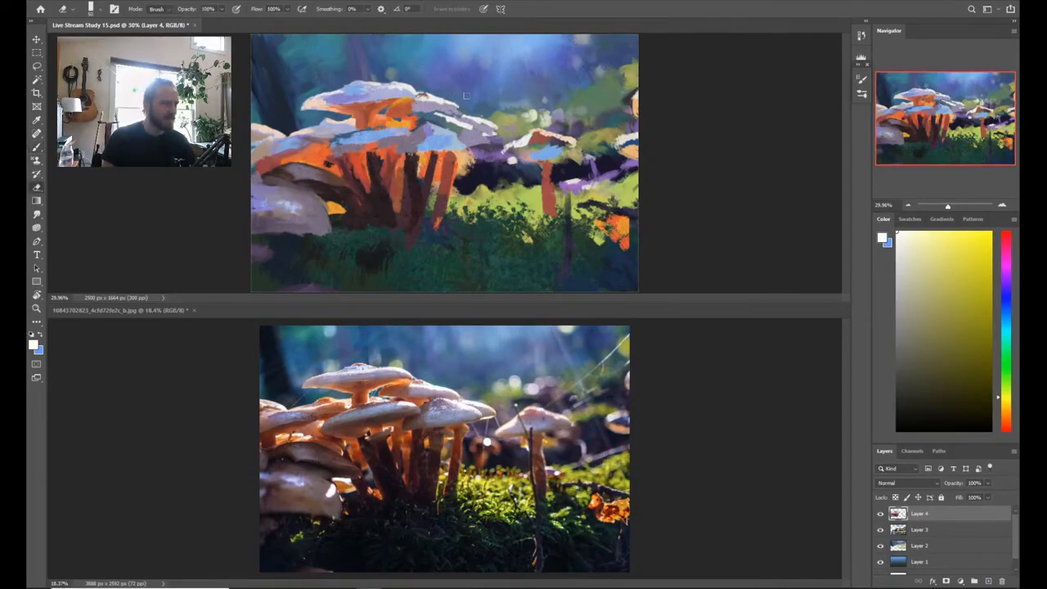
{"action": "key", "text": "b"}
{"action": "left_click", "coordinate": [445, 124], "text": "alt"}
{"action": "left_click", "coordinate": [445, 133], "text": "alt"}
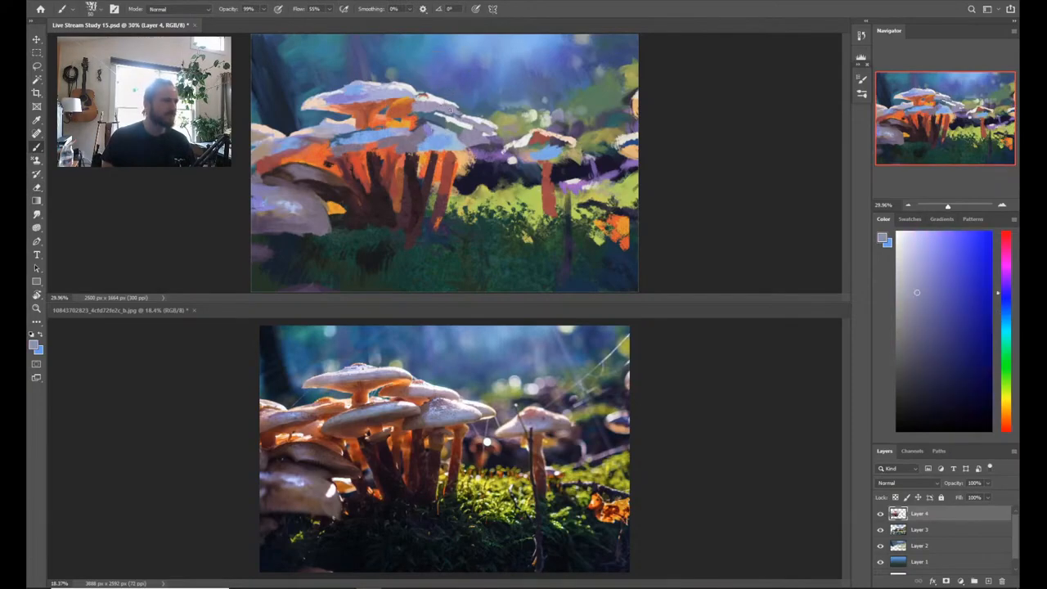
{"action": "left_click", "coordinate": [422, 128], "text": "alt"}
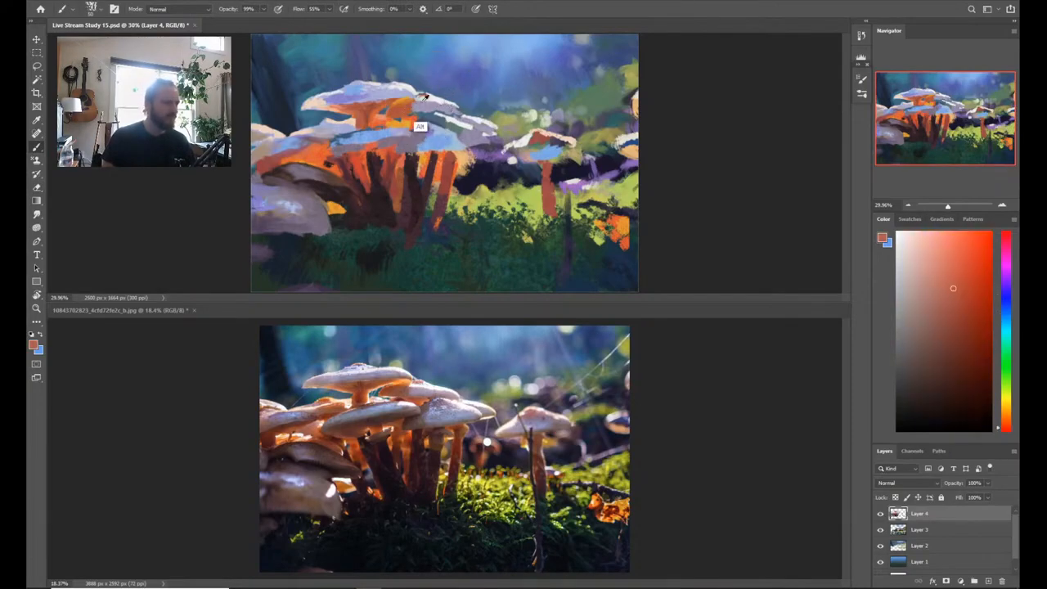
{"action": "left_click", "coordinate": [458, 162], "text": "alt"}
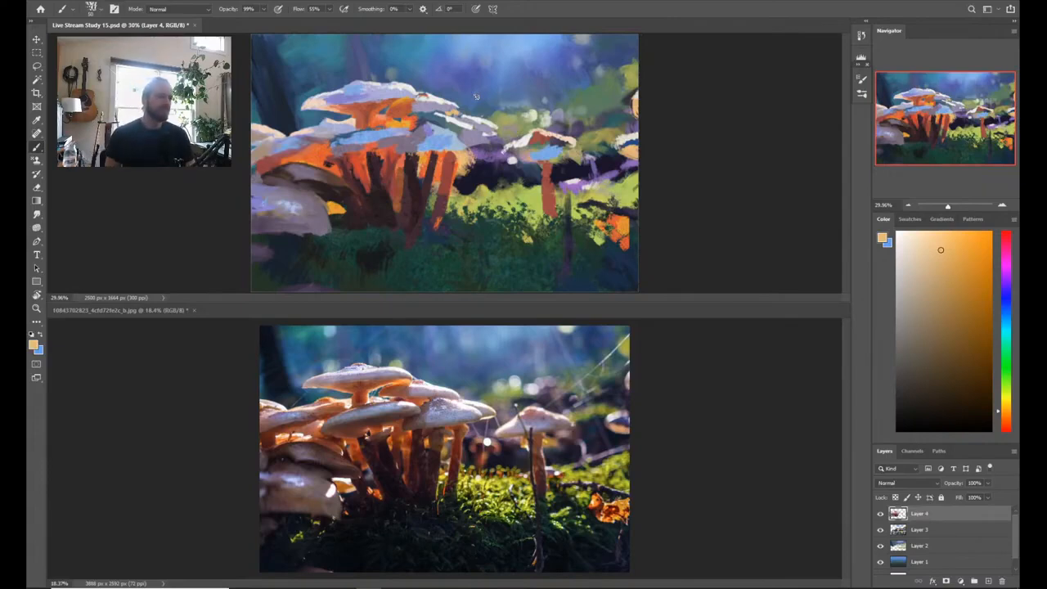
Step: Shrink the brush and add fine accents under the right-hand caps with sampled muted violet, light orange and an orange-shifted salmon
{"action": "left_click", "coordinate": [481, 152], "text": "alt"}
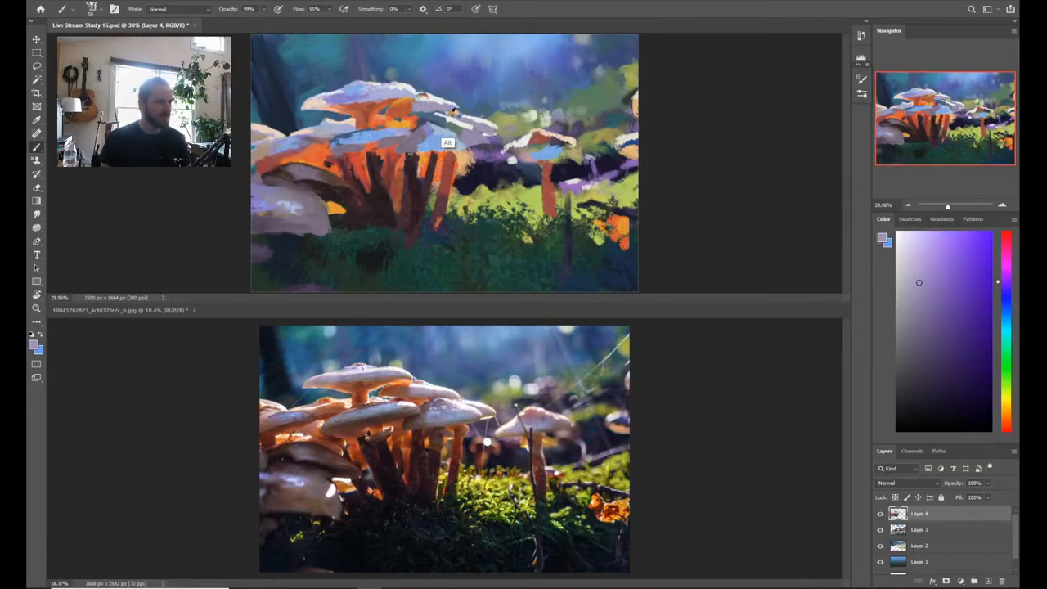
{"action": "left_click", "coordinate": [451, 113], "text": "alt"}
{"action": "key", "text": "bracketleft"}
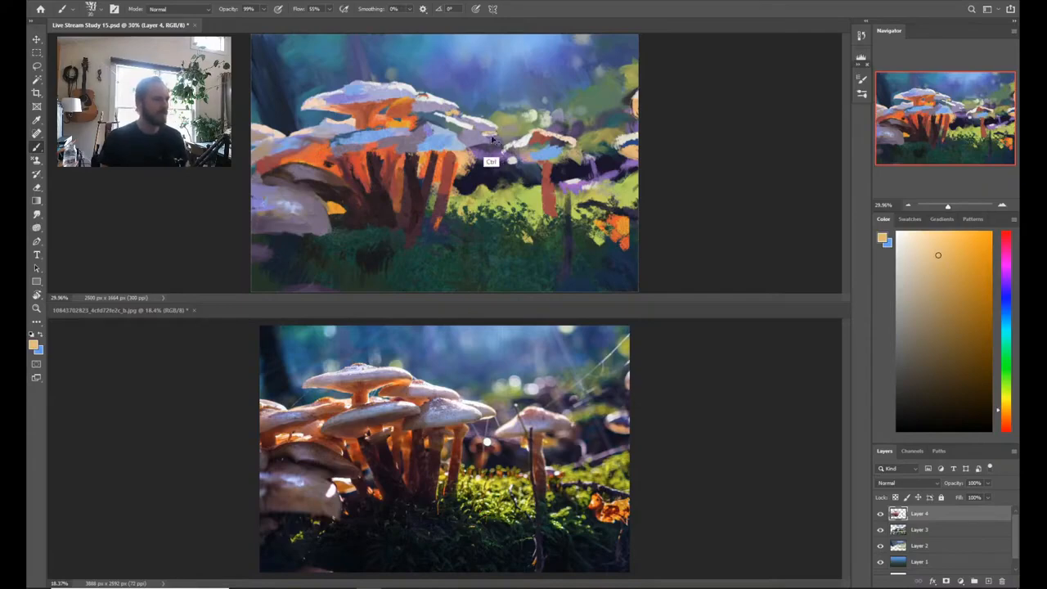
{"action": "left_click", "coordinate": [402, 206], "text": "alt"}
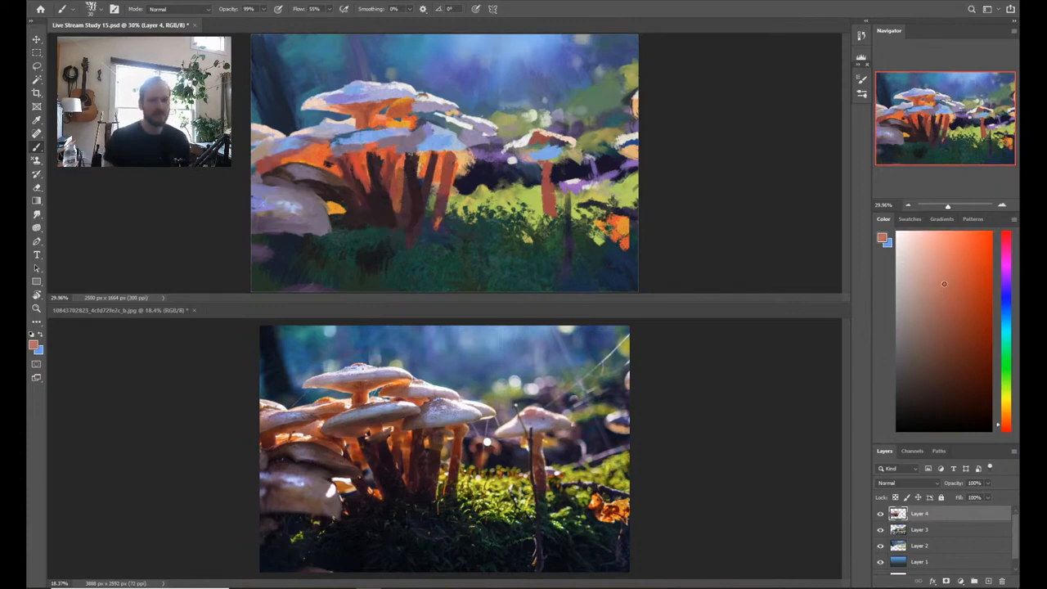
{"action": "left_click", "coordinate": [1007, 423]}
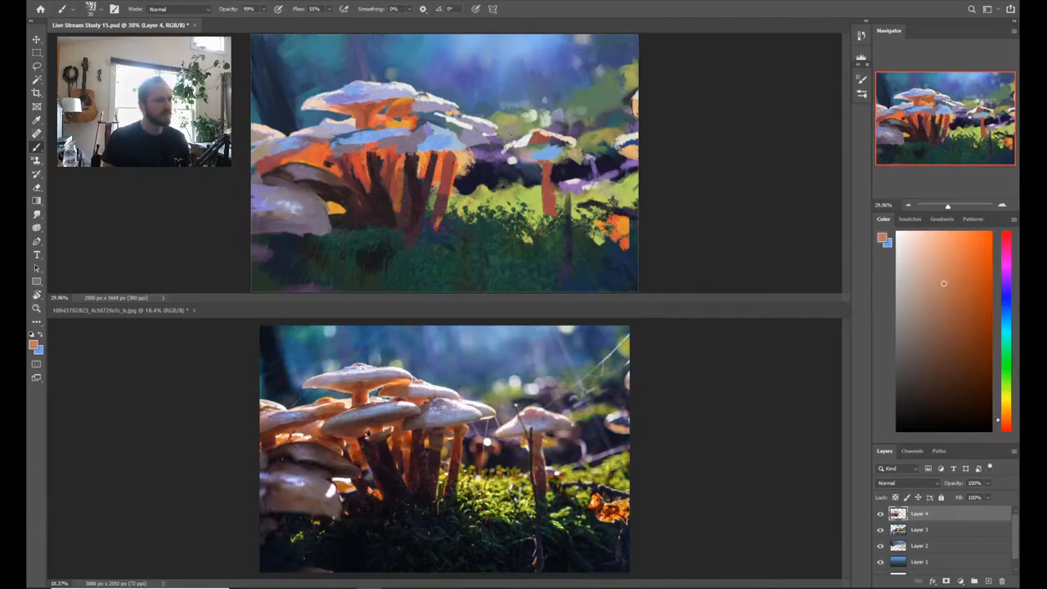
Step: Sample pinkish white, light blue and grey-blue and blend the tops of the lower right-hand caps, cleaning up their edges
{"action": "left_click", "coordinate": [474, 119], "text": "alt"}
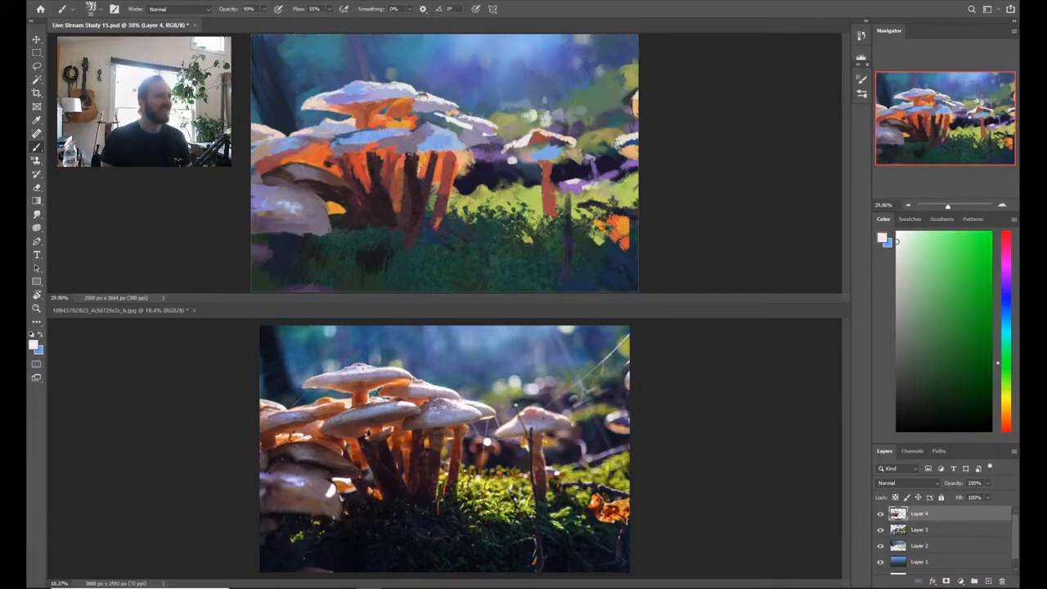
{"action": "left_click", "coordinate": [446, 141], "text": "alt"}
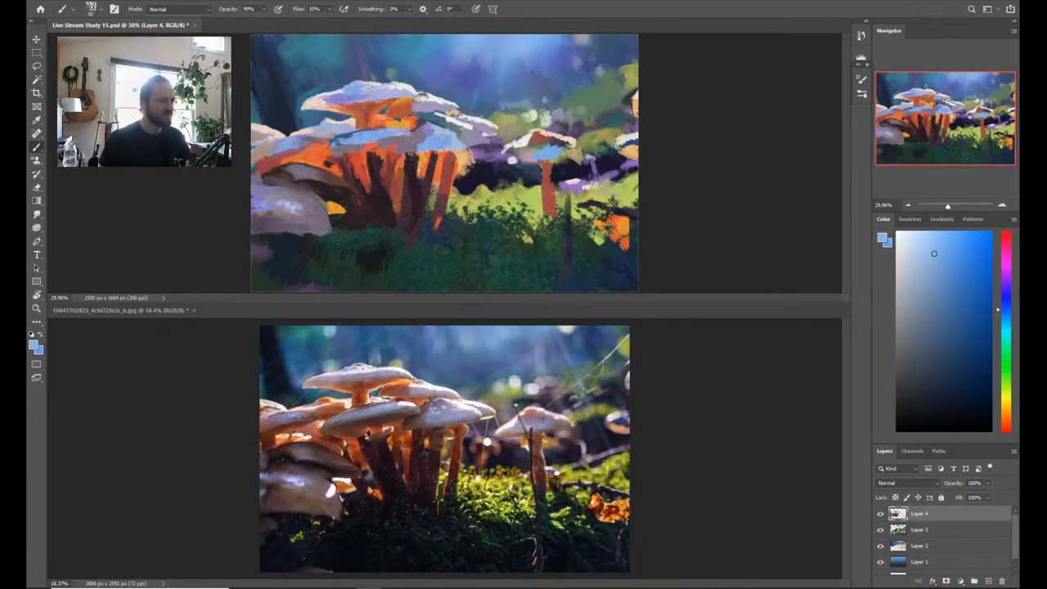
{"action": "left_click", "coordinate": [442, 160], "text": "alt"}
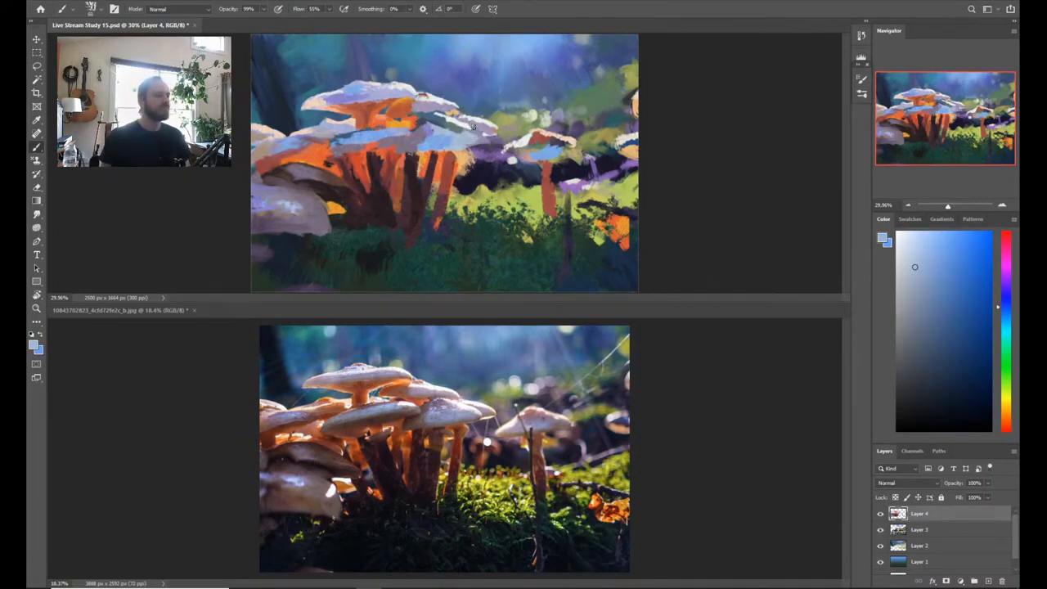
{"action": "key", "text": "e"}
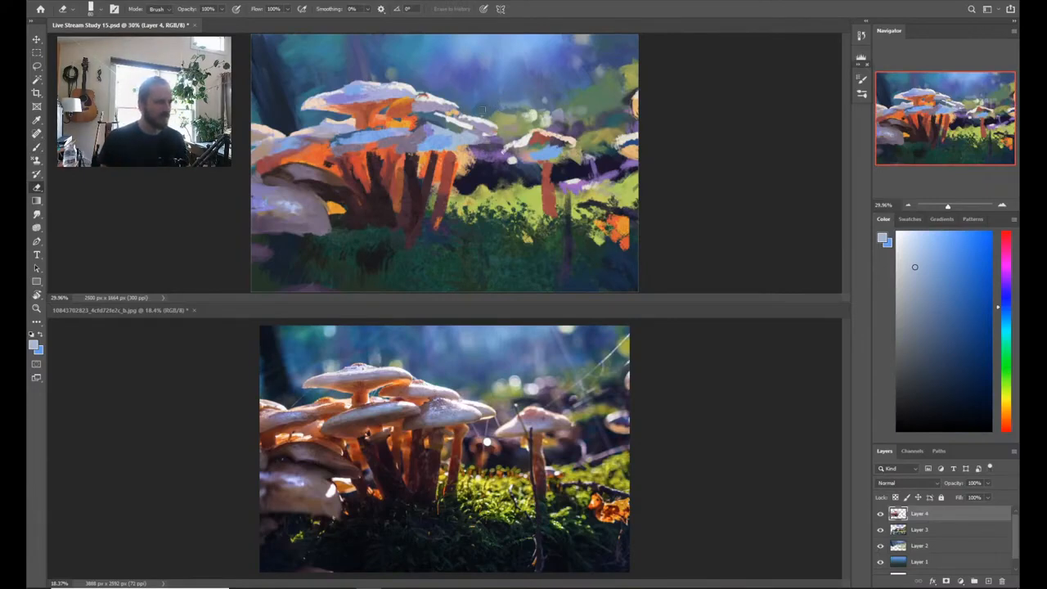
{"action": "key", "text": "b"}
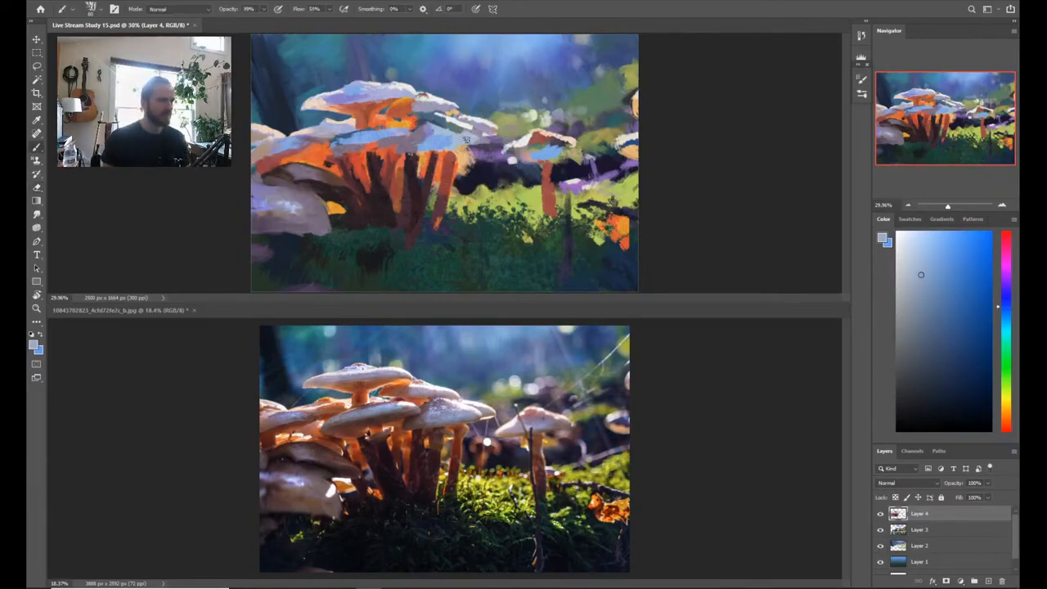
{"action": "left_click", "coordinate": [465, 137], "text": "alt"}
{"action": "left_click", "coordinate": [442, 142], "text": "alt"}
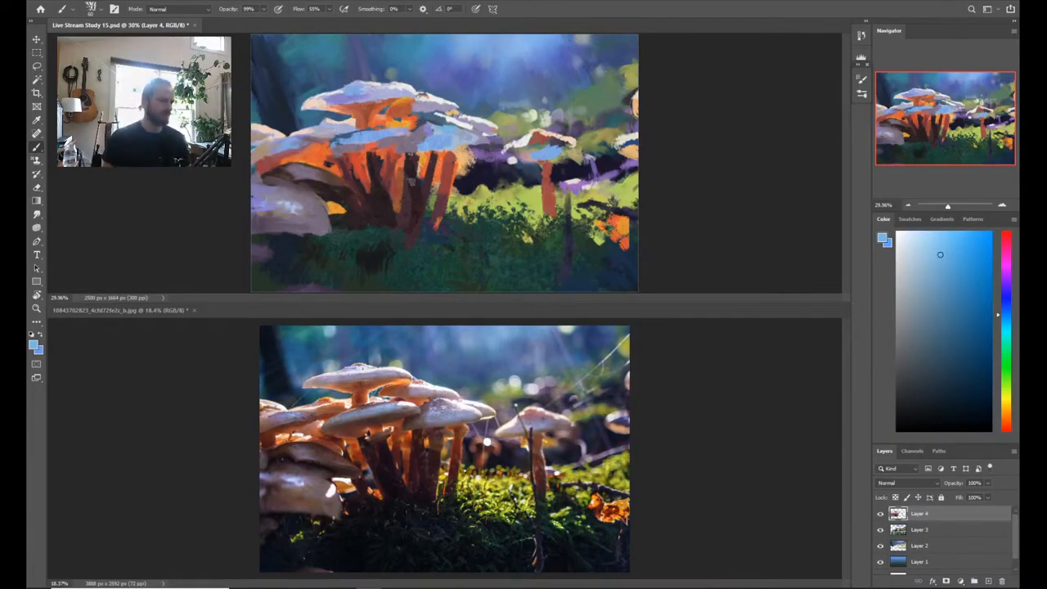
Step: Sample a near-black maroon and deepen the shadows between the cluster's stems, picking up bright orange from the gills beside them
{"action": "left_click", "coordinate": [384, 205], "text": "alt"}
{"action": "left_click_drag", "start_coordinate": [384, 205], "coordinate": [385, 172]}
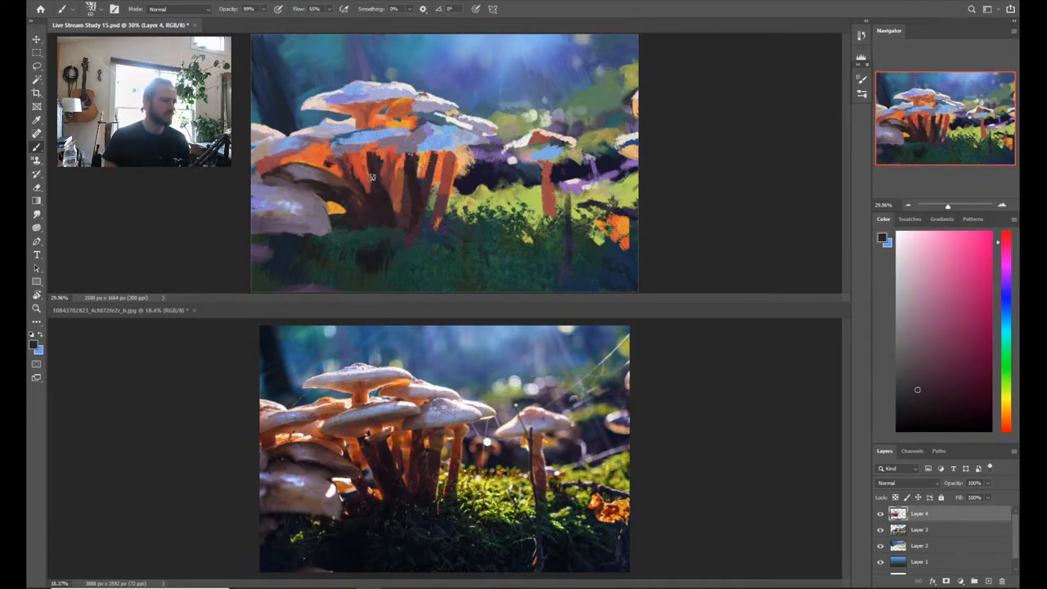
{"action": "left_click", "coordinate": [379, 229], "text": "alt"}
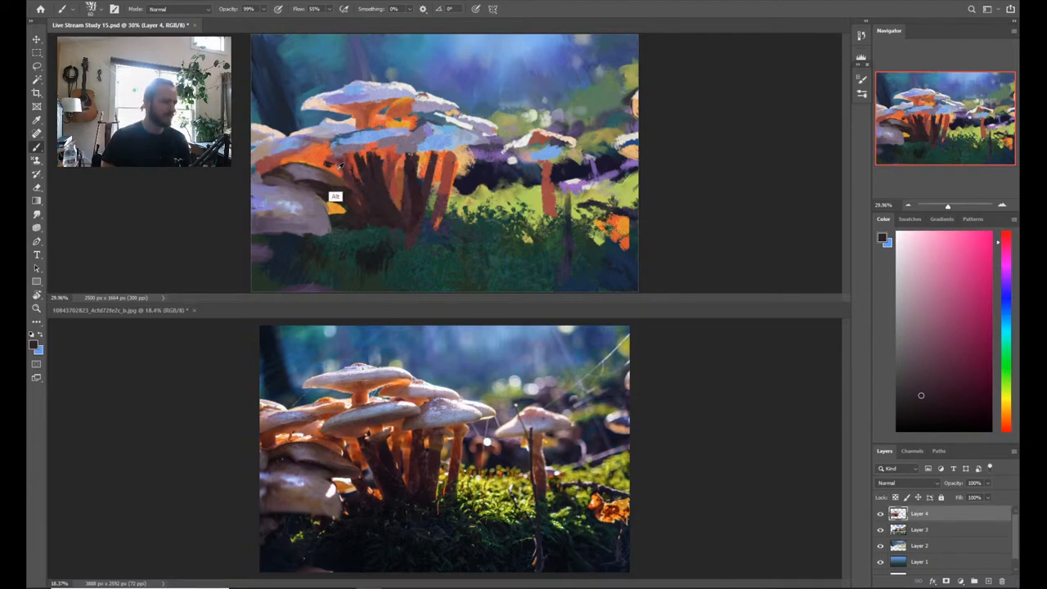
{"action": "left_click", "coordinate": [336, 164], "text": "alt"}
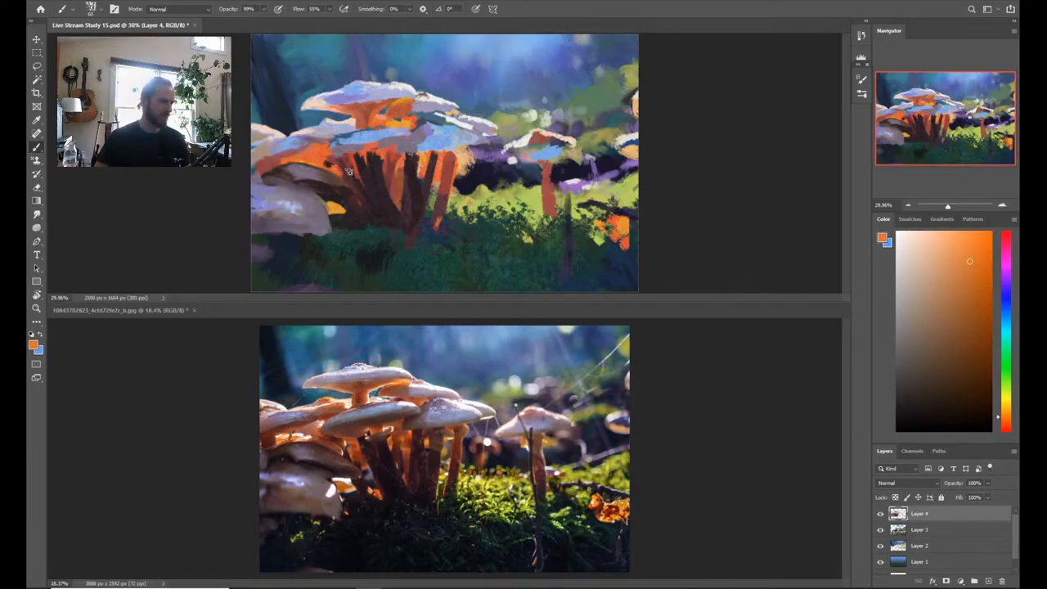
Step: Paint warm orange light between the dark stems of the large mushroom cluster, using sampled oranges and a smaller brush
{"action": "left_click", "coordinate": [416, 116], "text": "alt"}
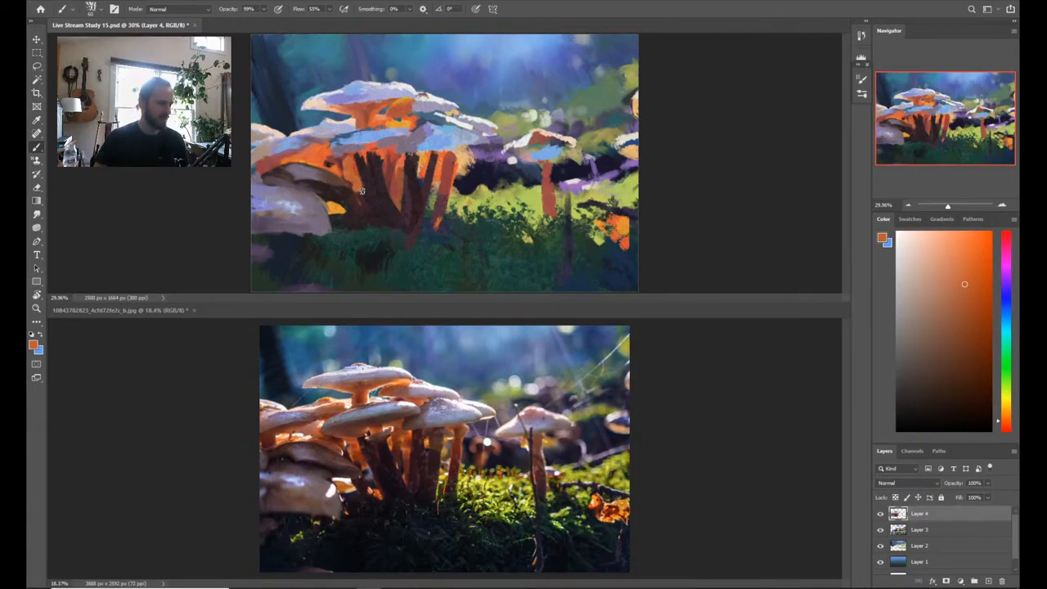
{"action": "key", "text": "bracketleft"}
{"action": "key", "text": "bracketleft"}
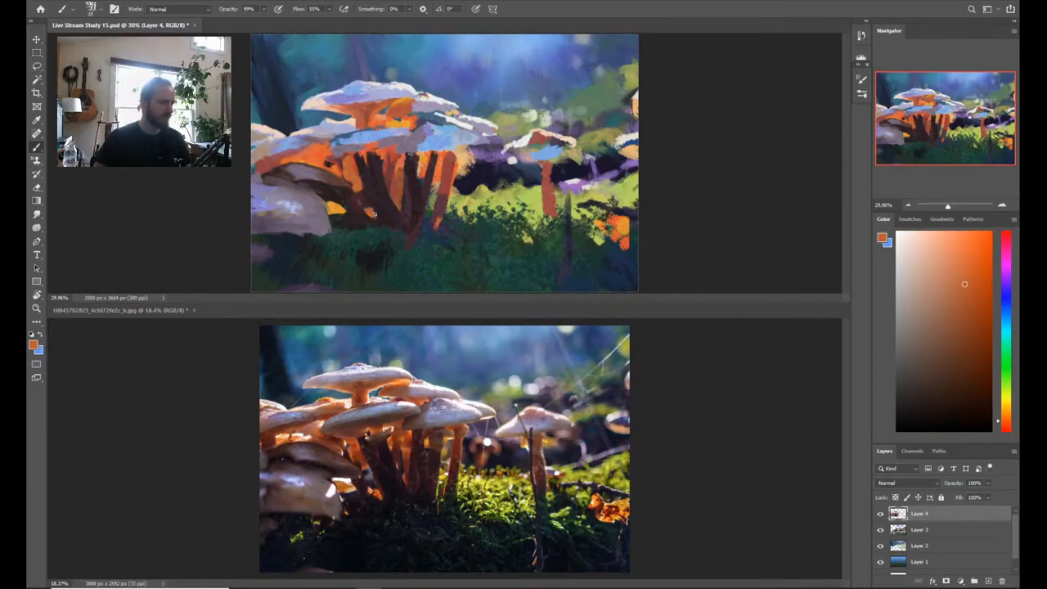
{"action": "left_click", "coordinate": [446, 150], "text": "alt"}
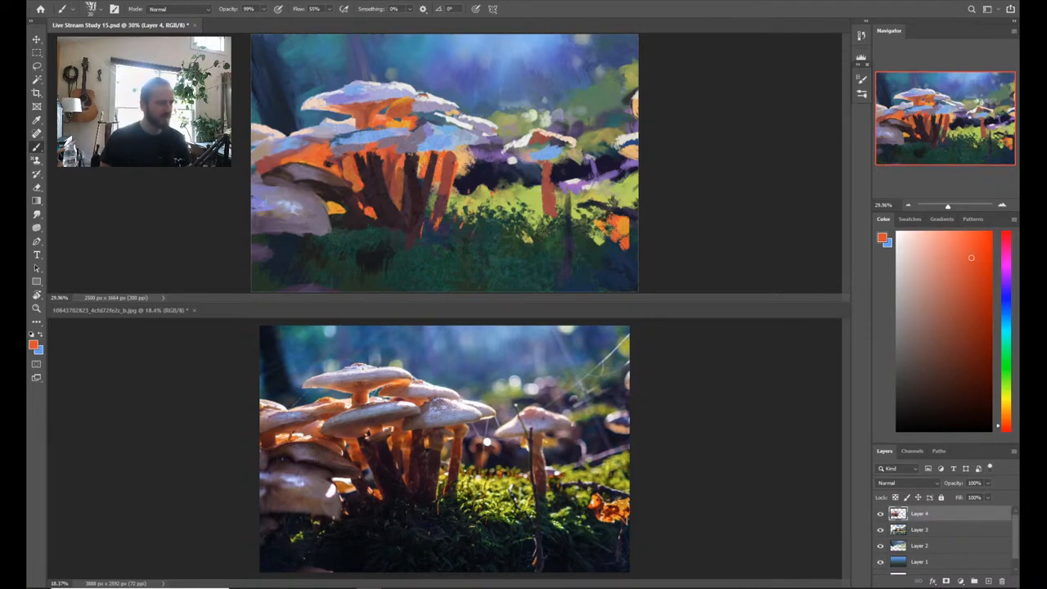
Step: Paint vivid orange dabs along the far grass edge and on the fallen leaf, shifting the sampled red-orange hue slightly toward yellow
{"action": "left_click", "coordinate": [455, 171], "text": "alt"}
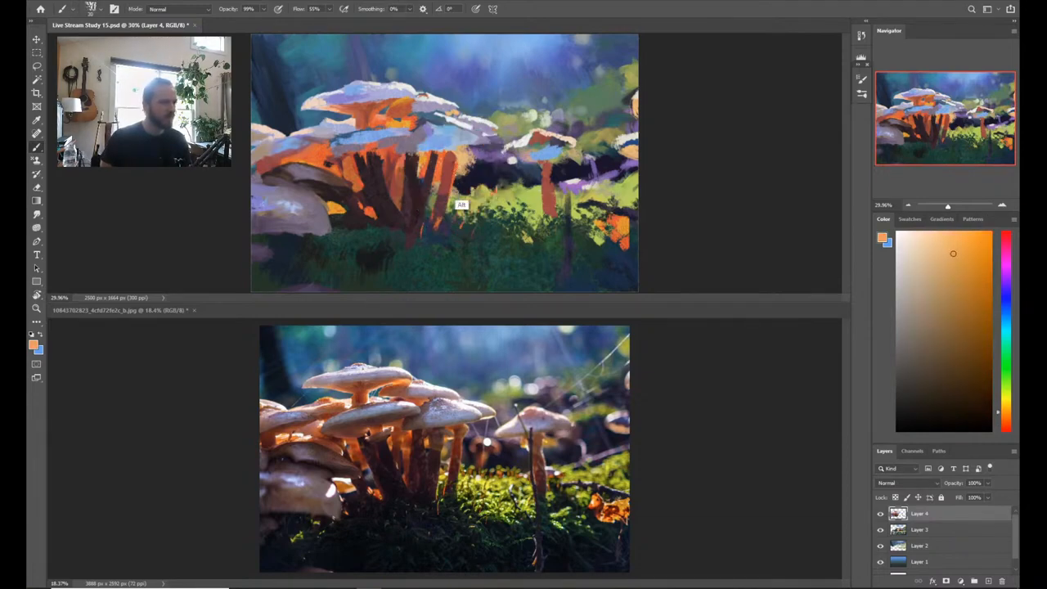
{"action": "left_click", "coordinate": [455, 172], "text": "alt"}
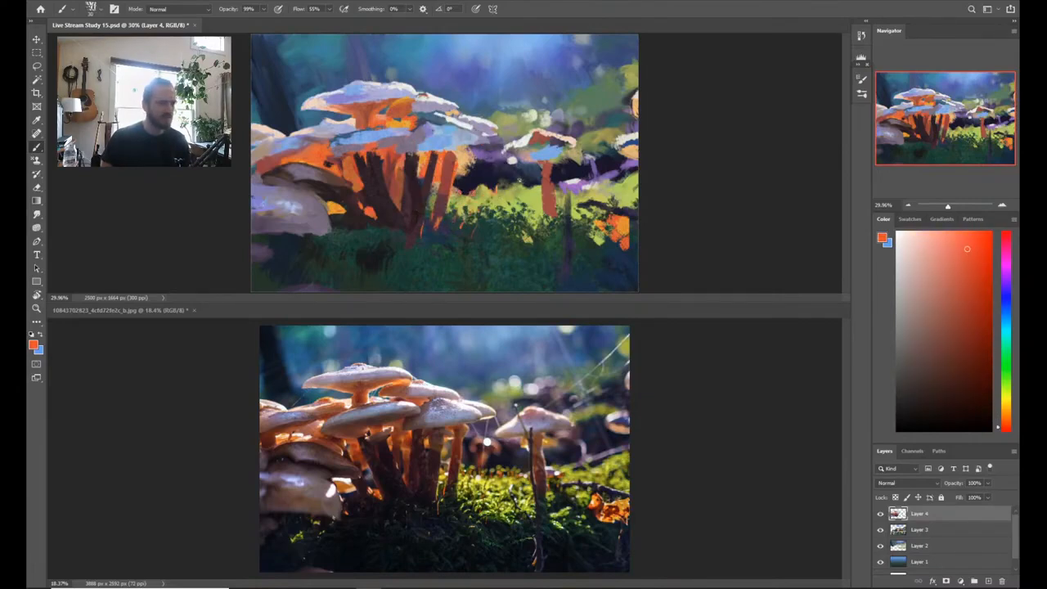
{"action": "left_click", "coordinate": [1007, 420]}
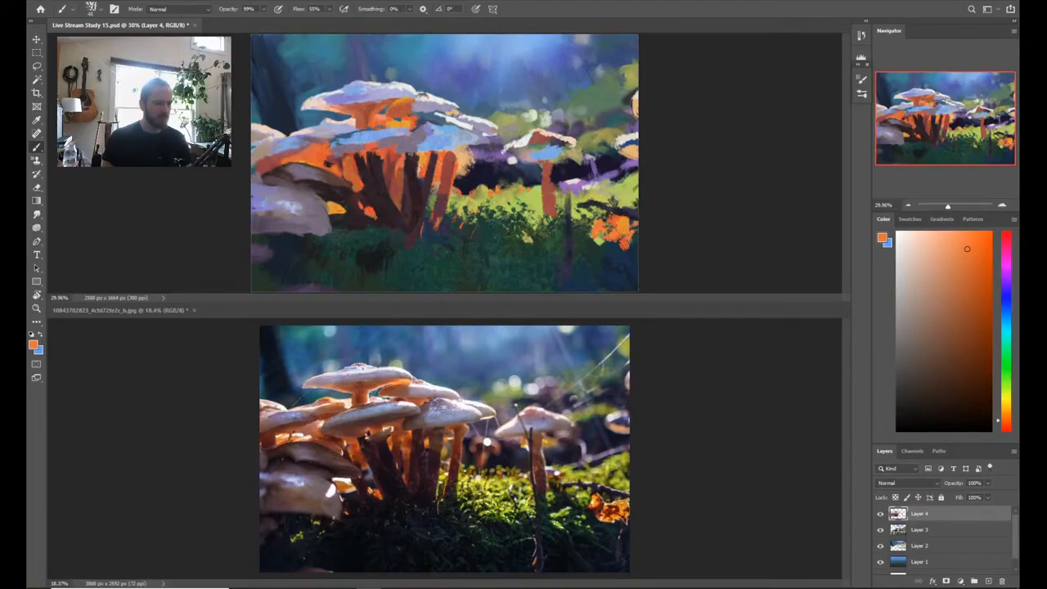
Step: Define the orange leaf and nearby twig with dark blue and dark green tones sampled from the surrounding shadows
{"action": "left_click", "coordinate": [627, 265], "text": "alt"}
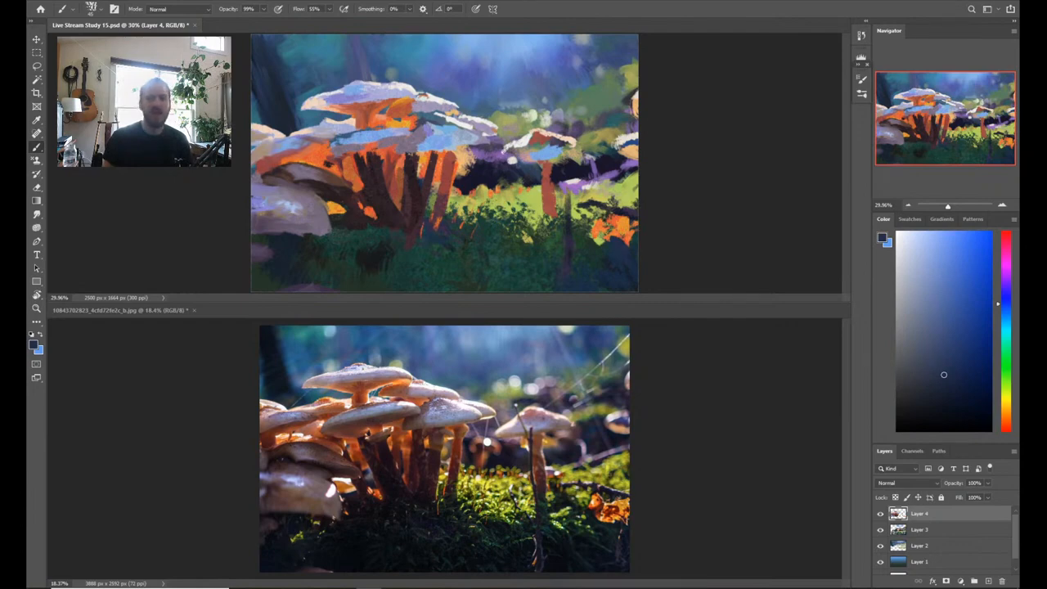
{"action": "left_click", "coordinate": [685, 404]}
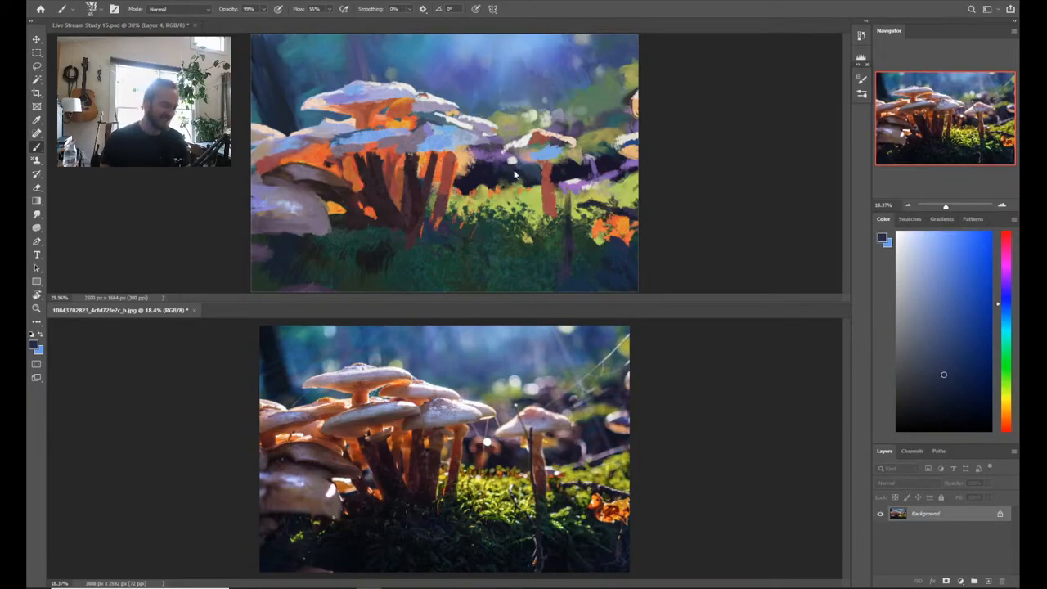
{"action": "left_click", "coordinate": [596, 254], "text": "alt"}
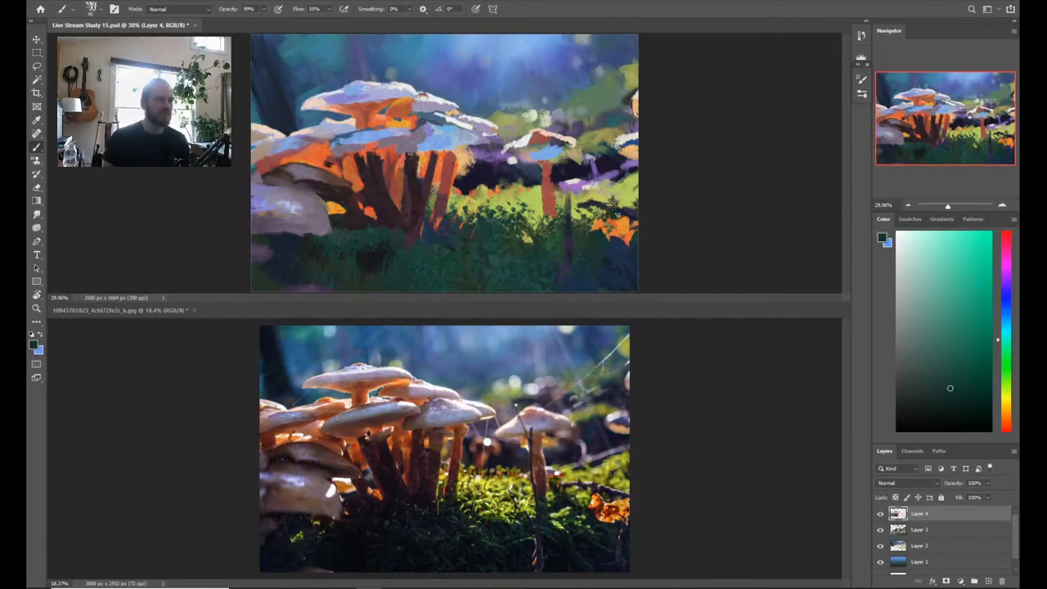
{"action": "left_click", "coordinate": [623, 209], "text": "alt"}
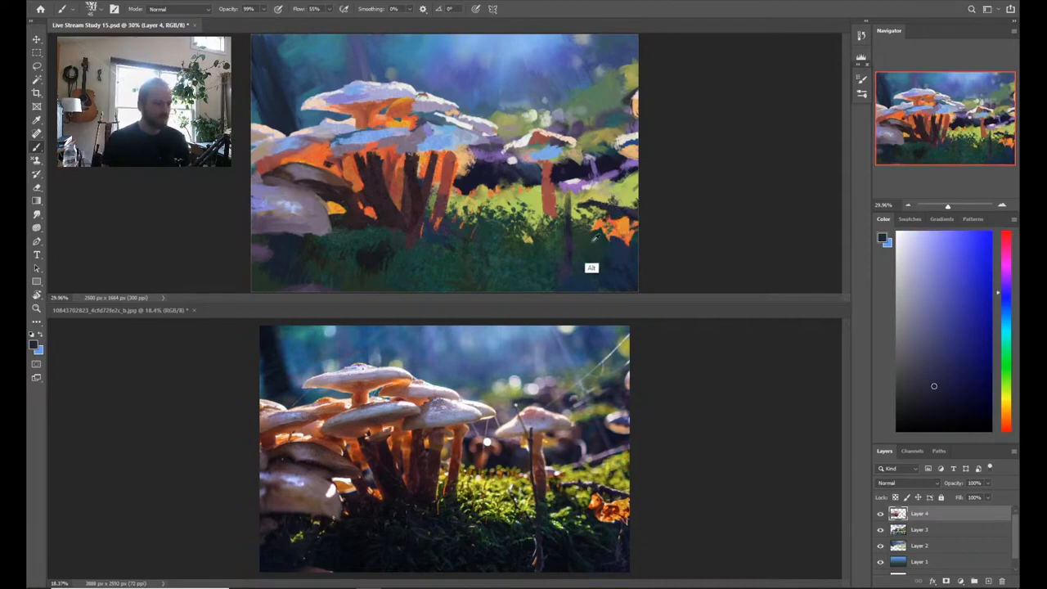
{"action": "left_click", "coordinate": [593, 240], "text": "alt"}
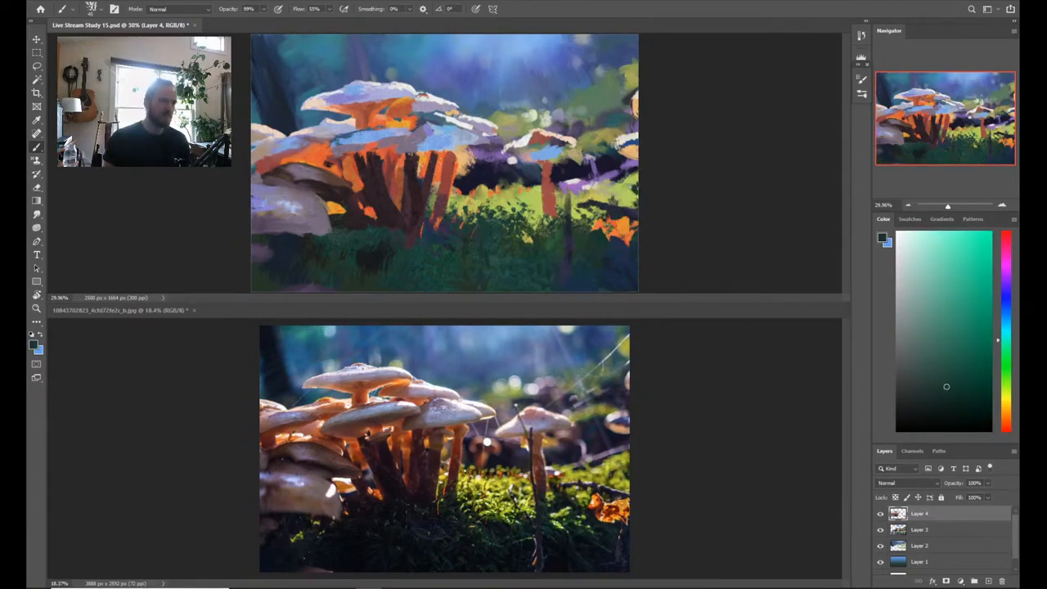
Step: Refine the sunlit grass above the orange leaf with sampled yellow-green tones and dark accents
{"action": "left_click", "coordinate": [632, 206], "text": "alt"}
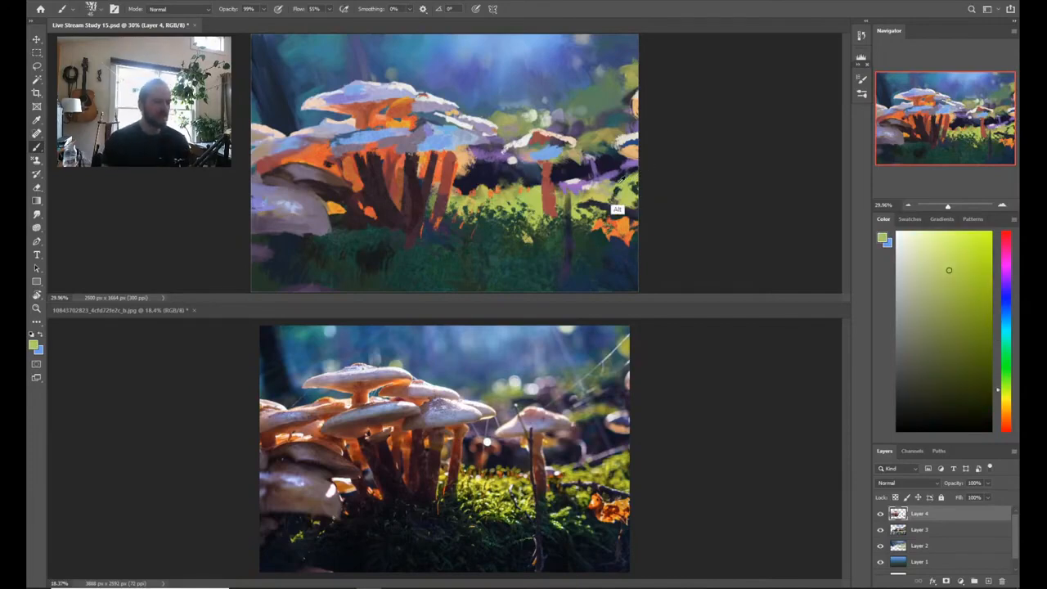
{"action": "left_click", "coordinate": [619, 185], "text": "alt"}
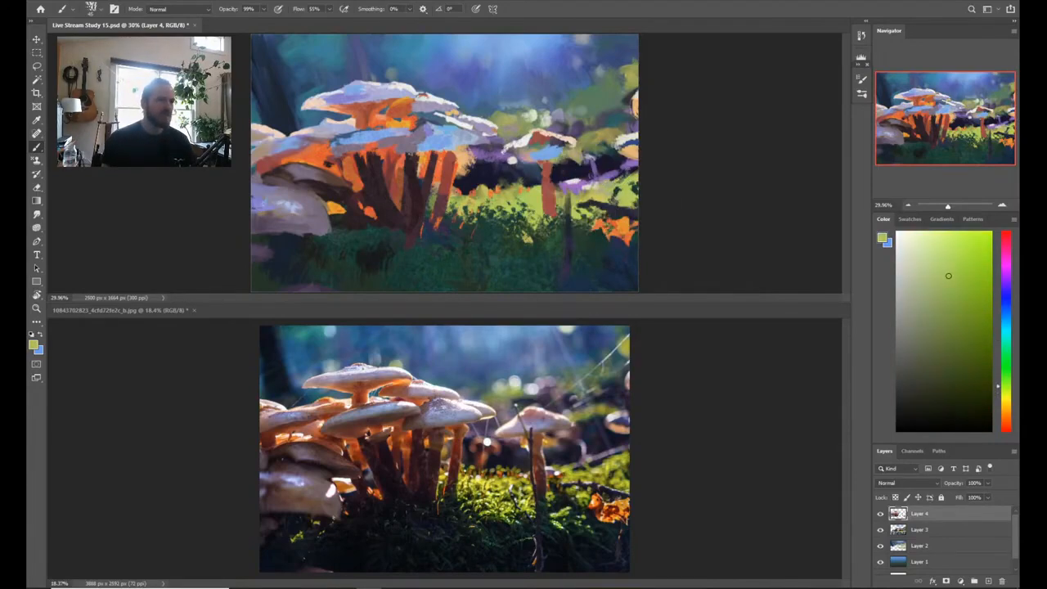
{"action": "left_click", "coordinate": [626, 183], "text": "alt"}
{"action": "left_click", "coordinate": [626, 183], "text": "alt"}
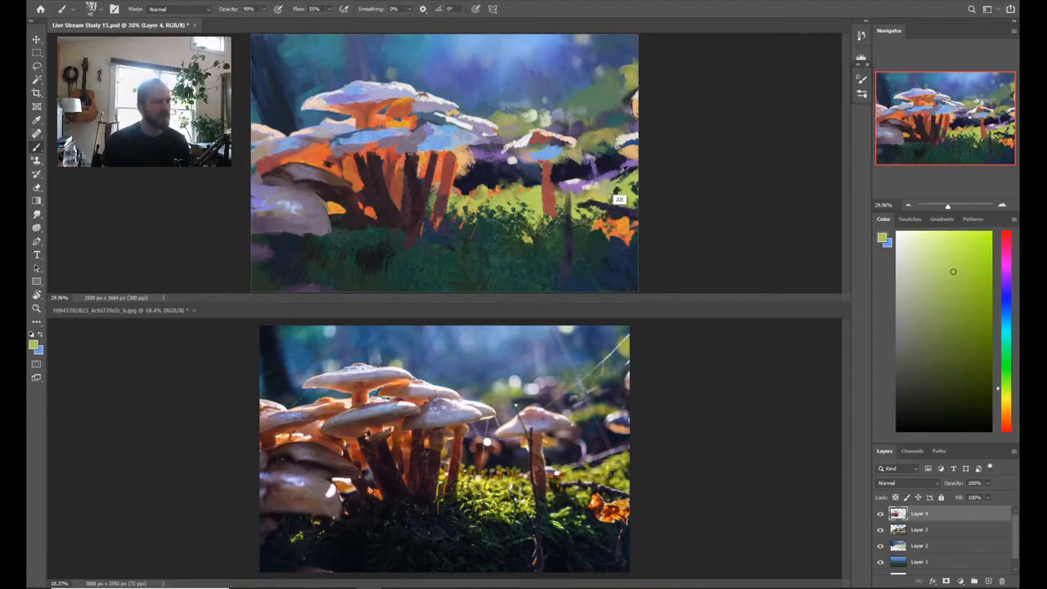
{"action": "left_click", "coordinate": [619, 200], "text": "alt"}
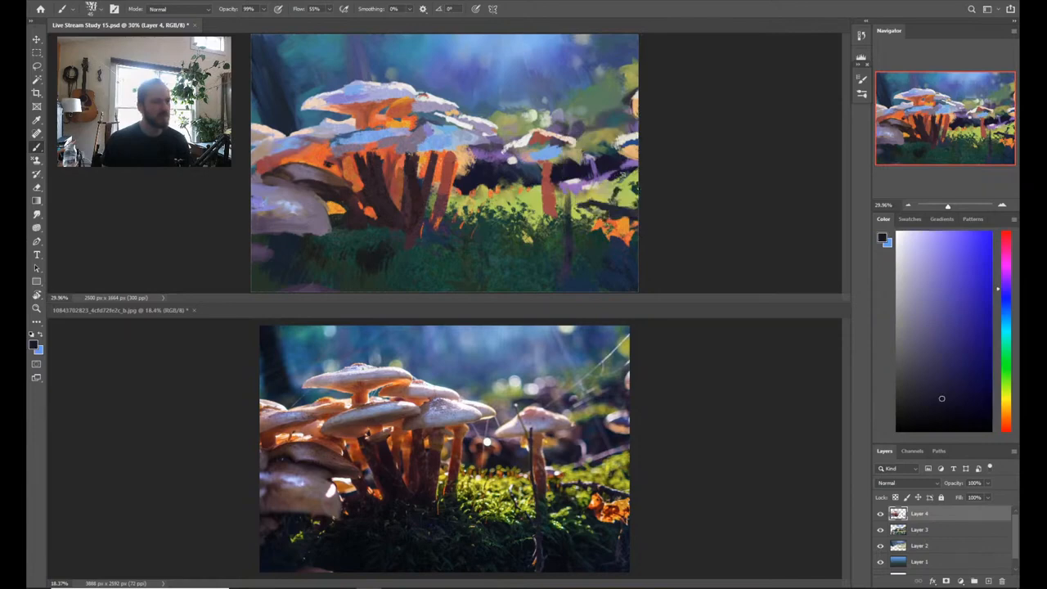
Step: Reshape the purple branch behind the grass, alternating sampled purples with near-black blue for the gaps around it
{"action": "left_click", "coordinate": [608, 174], "text": "alt"}
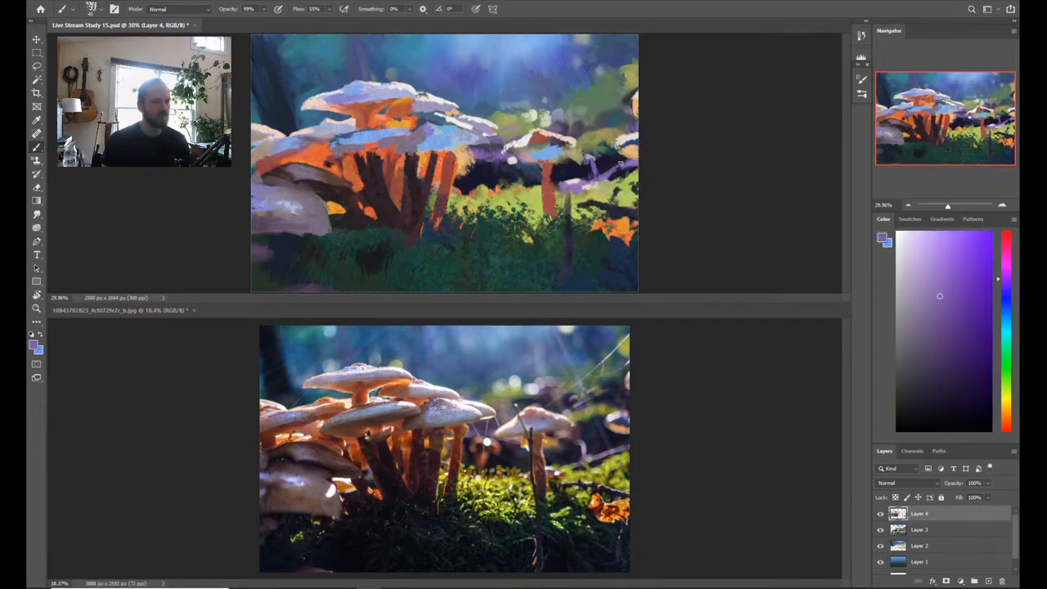
{"action": "left_click", "coordinate": [614, 168], "text": "alt"}
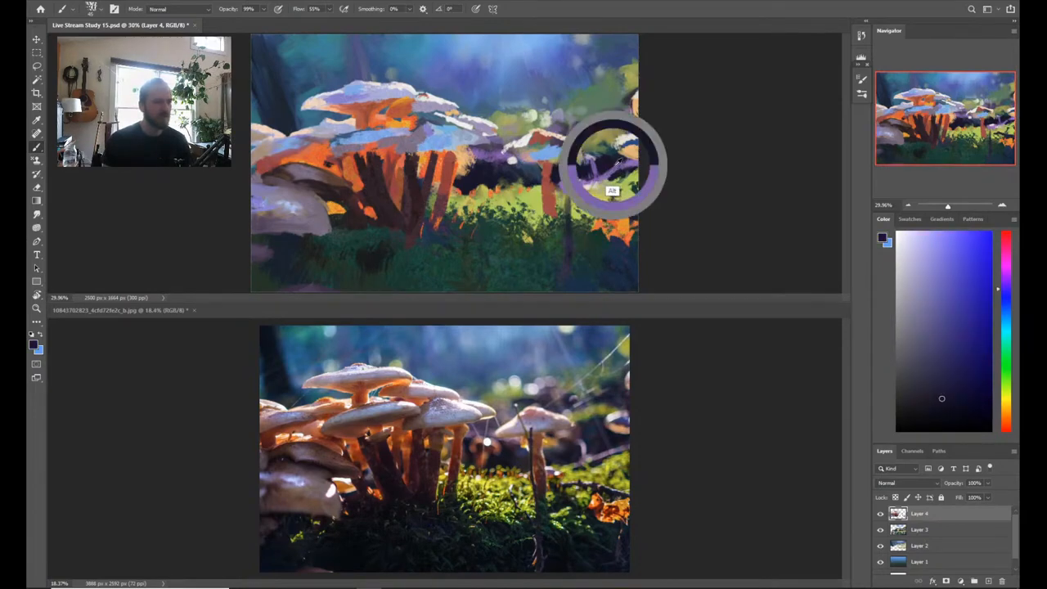
{"action": "left_click", "coordinate": [614, 177], "text": "alt"}
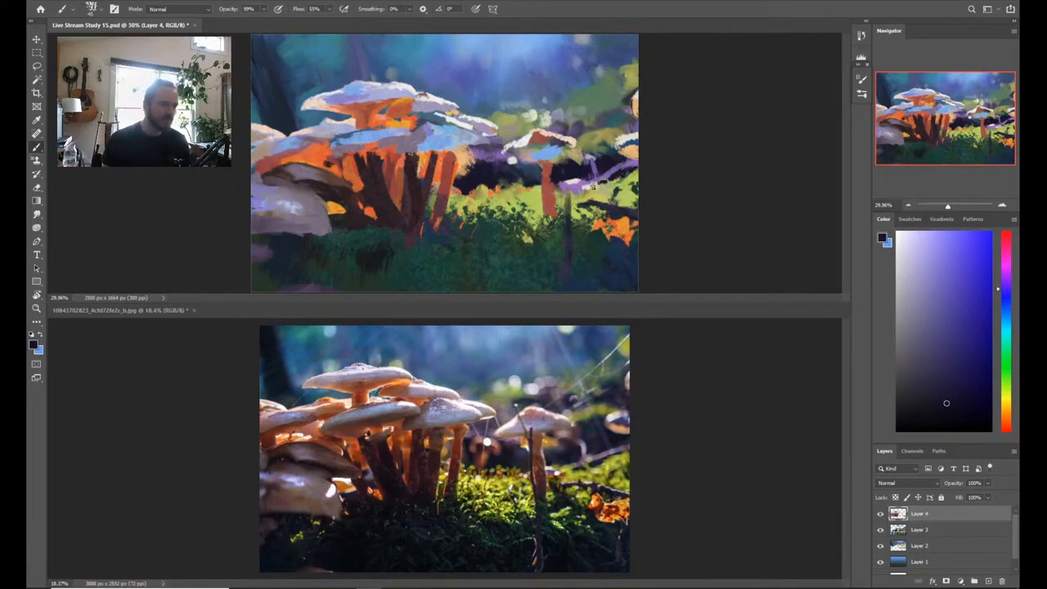
{"action": "left_click", "coordinate": [597, 180], "text": "alt"}
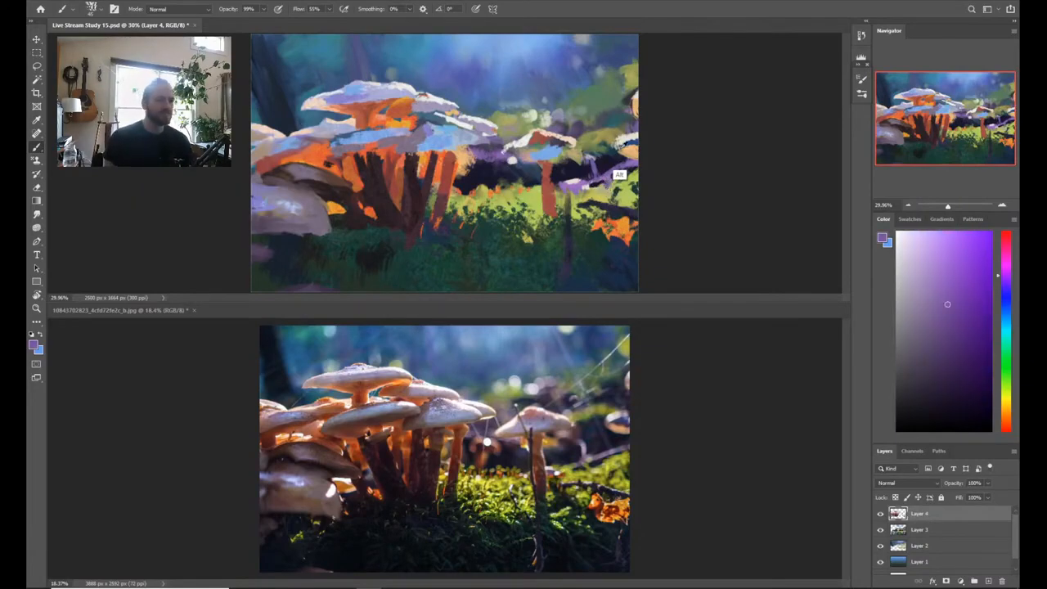
{"action": "left_click", "coordinate": [615, 162], "text": "alt"}
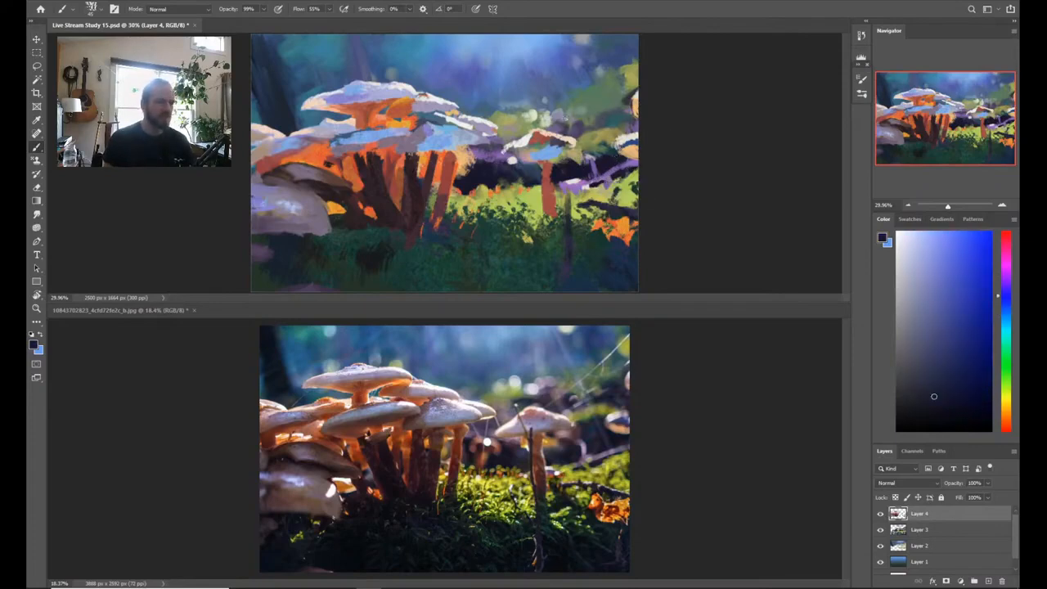
{"action": "left_click", "coordinate": [573, 169], "text": "alt"}
{"action": "left_click_drag", "start_coordinate": [585, 174], "coordinate": [583, 175]}
Step: Dab brighter, more saturated yellow-green highlights across the sunlit moss between the mushroom stems and the orange leaf
{"action": "left_click", "coordinate": [597, 193], "text": "alt"}
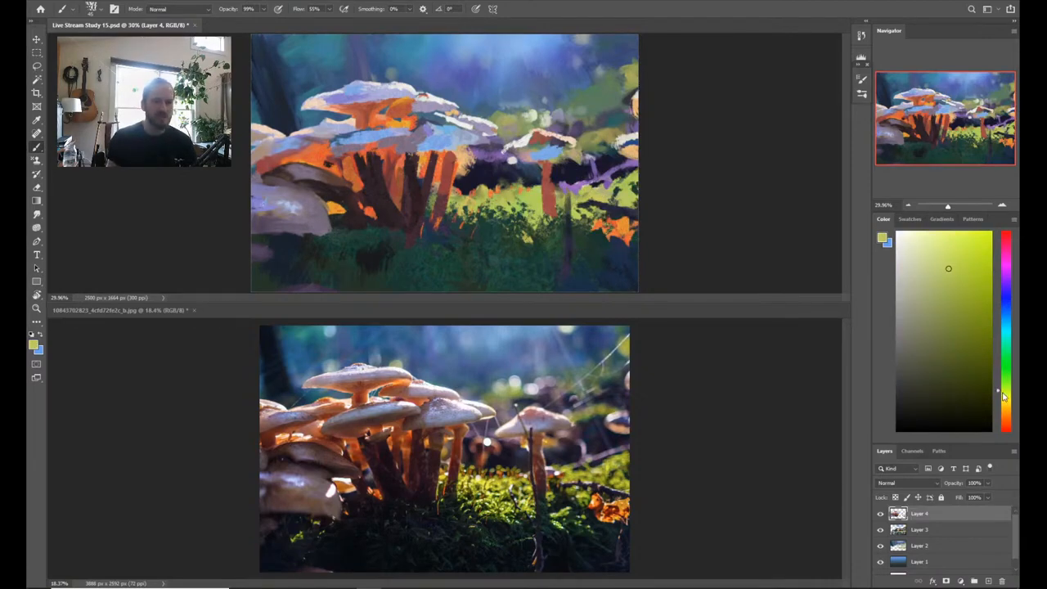
{"action": "left_click", "coordinate": [965, 266]}
{"action": "left_click", "coordinate": [965, 257]}
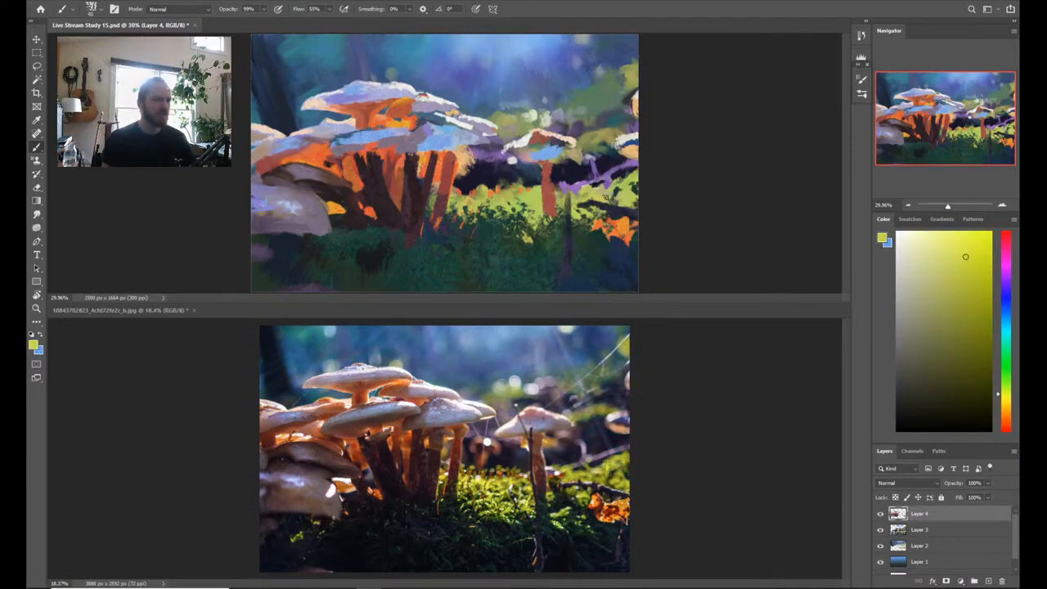
{"action": "mouse_move", "coordinate": [601, 190]}
{"action": "left_mouse_down"}
{"action": "mouse_move", "coordinate": [641, 172]}
{"action": "mouse_move", "coordinate": [620, 187]}
{"action": "left_mouse_up"}
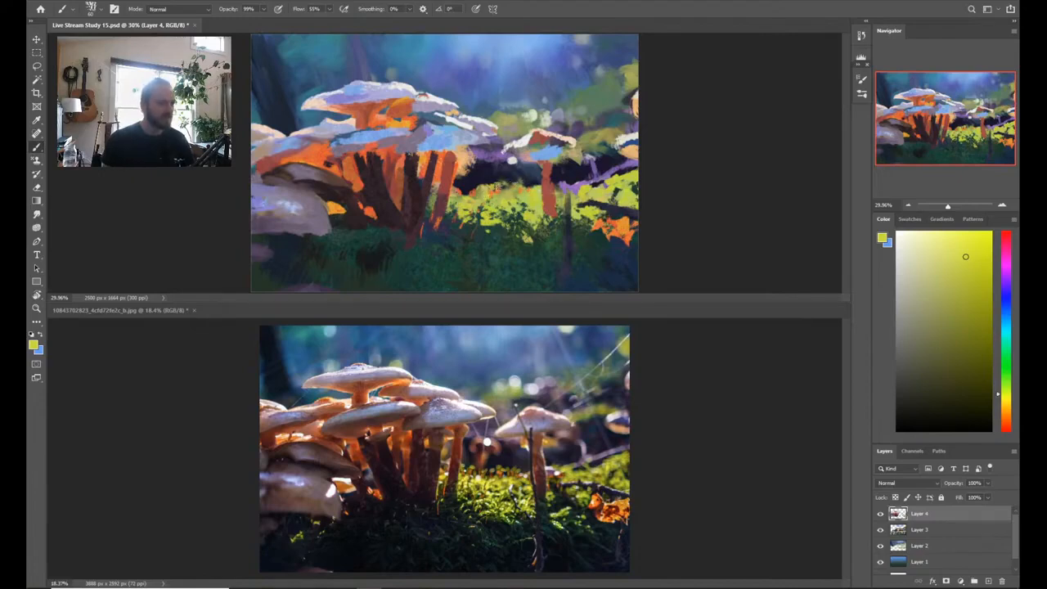
{"action": "left_click_drag", "start_coordinate": [481, 178], "coordinate": [465, 191]}
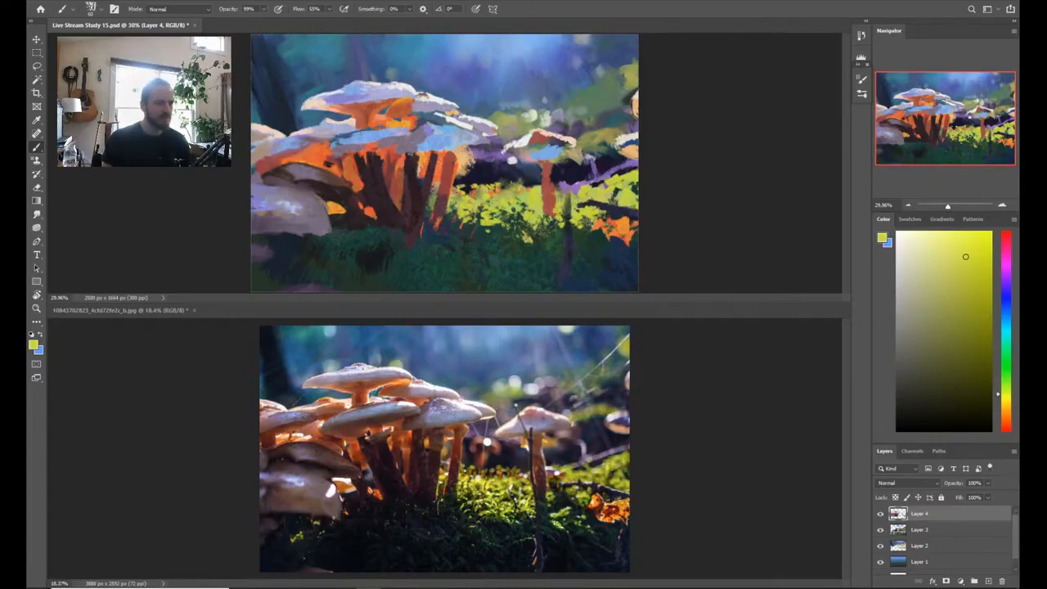
Step: Paint dark green shadow shapes into the moss around the base of the lone mushroom, using sampled foreground greens
{"action": "key", "text": "alt"}
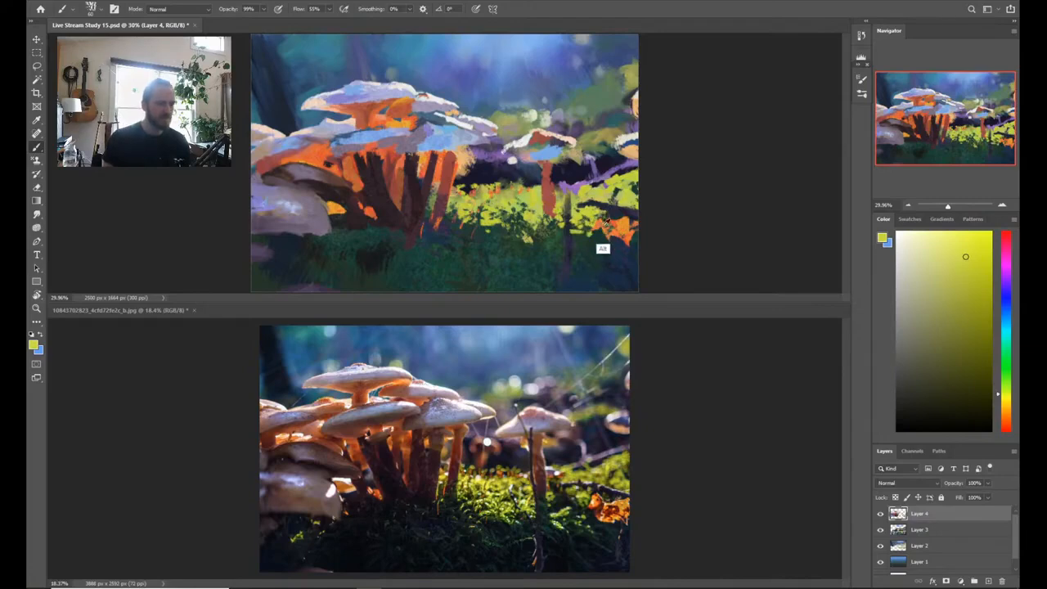
{"action": "left_click", "coordinate": [598, 242], "text": "alt"}
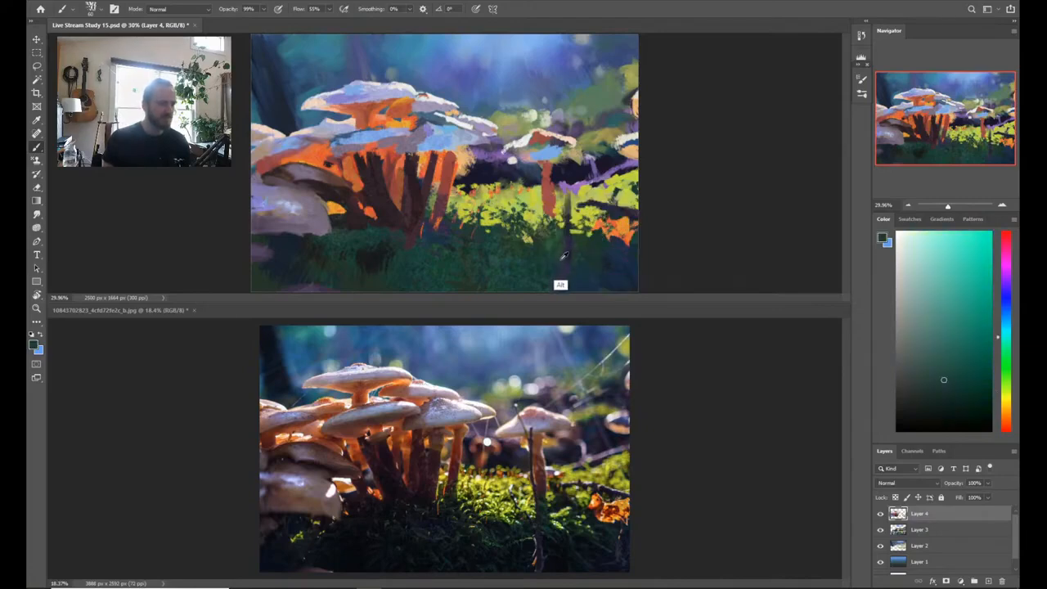
{"action": "left_click", "coordinate": [535, 255], "text": "alt"}
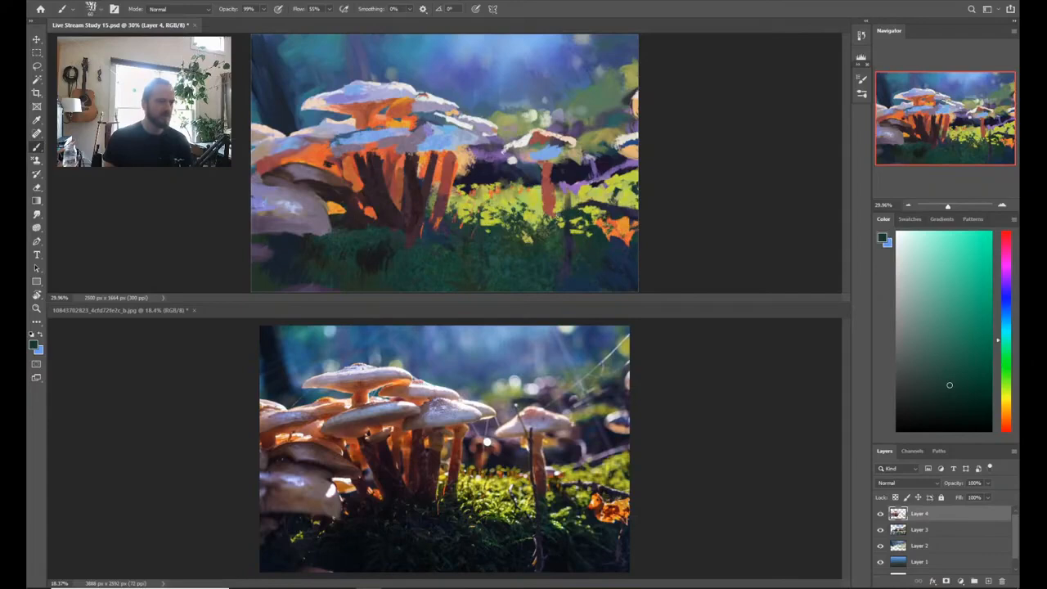
{"action": "left_click_drag", "start_coordinate": [556, 216], "coordinate": [560, 222]}
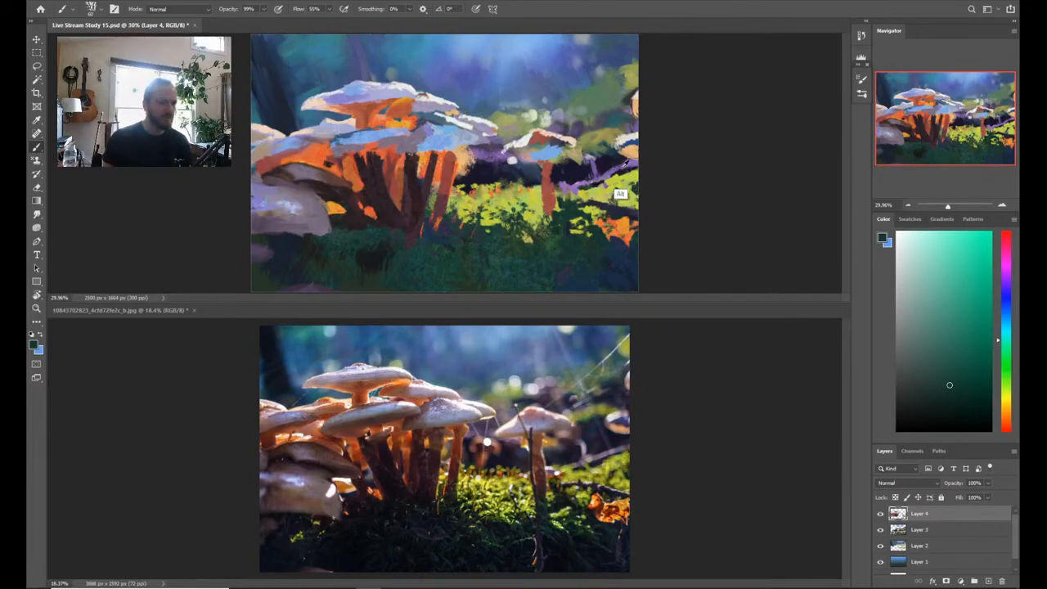
Step: Rework the purple branch behind the grass with sampled dark blues and a lighter violet
{"action": "left_click", "coordinate": [619, 204], "text": "alt"}
{"action": "left_click_drag", "start_coordinate": [619, 205], "coordinate": [613, 178]}
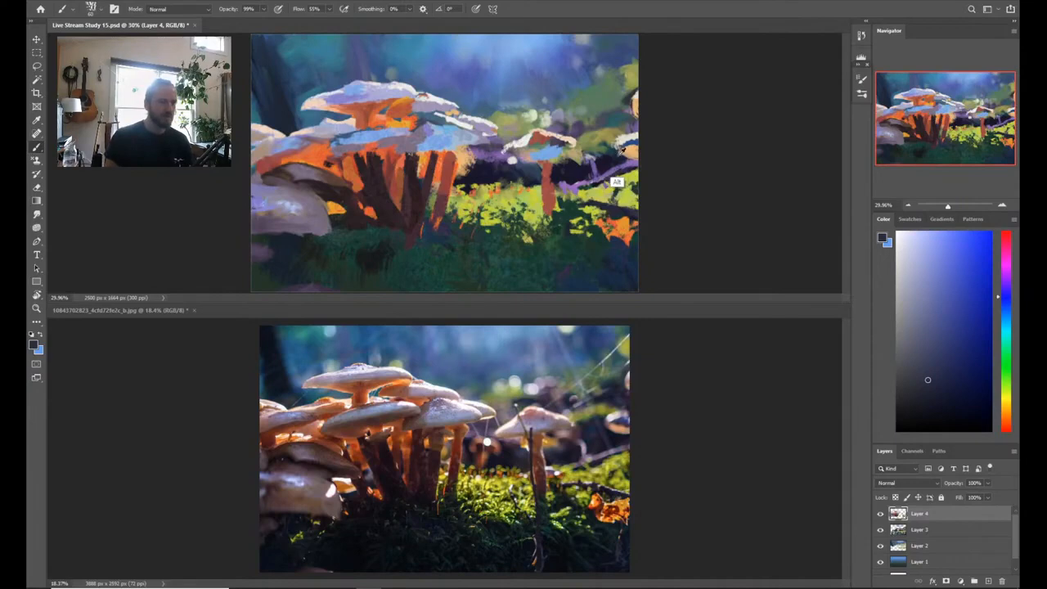
{"action": "left_click", "coordinate": [617, 155], "text": "alt"}
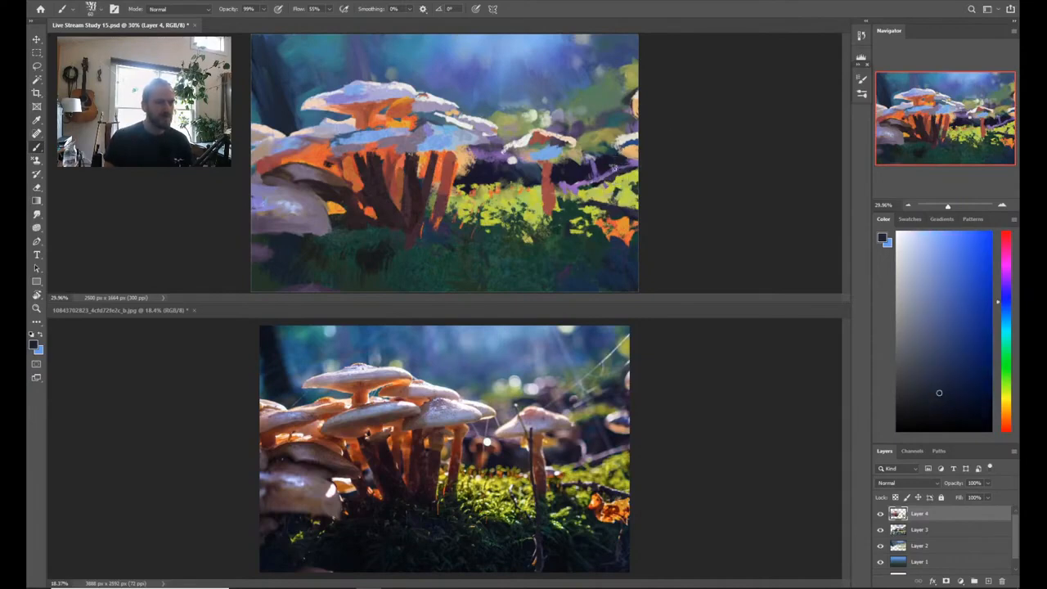
{"action": "left_click", "coordinate": [605, 177], "text": "alt"}
{"action": "left_click", "coordinate": [602, 175], "text": "alt"}
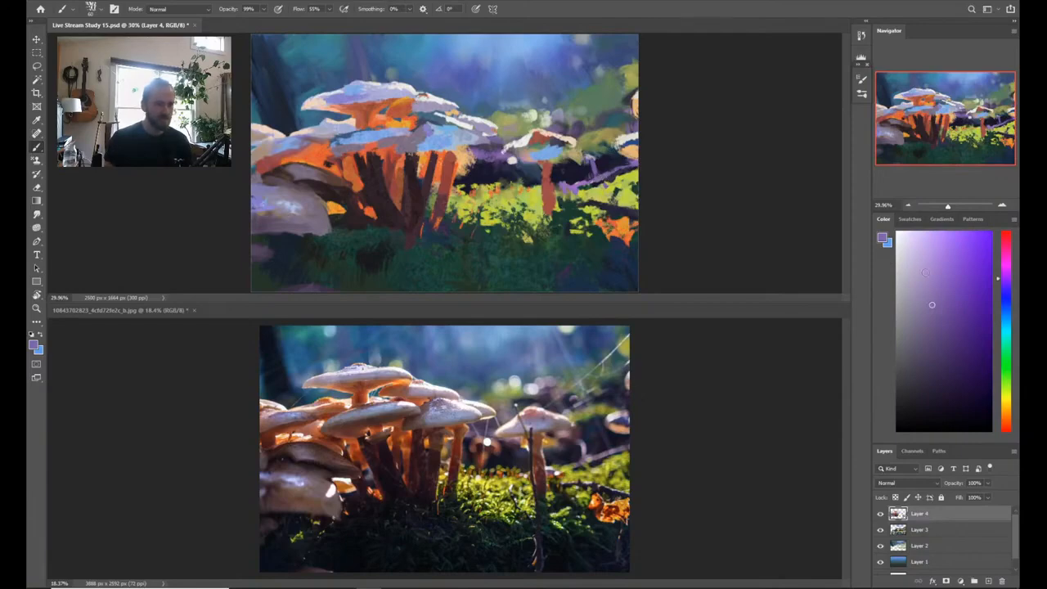
{"action": "left_click", "coordinate": [935, 280]}
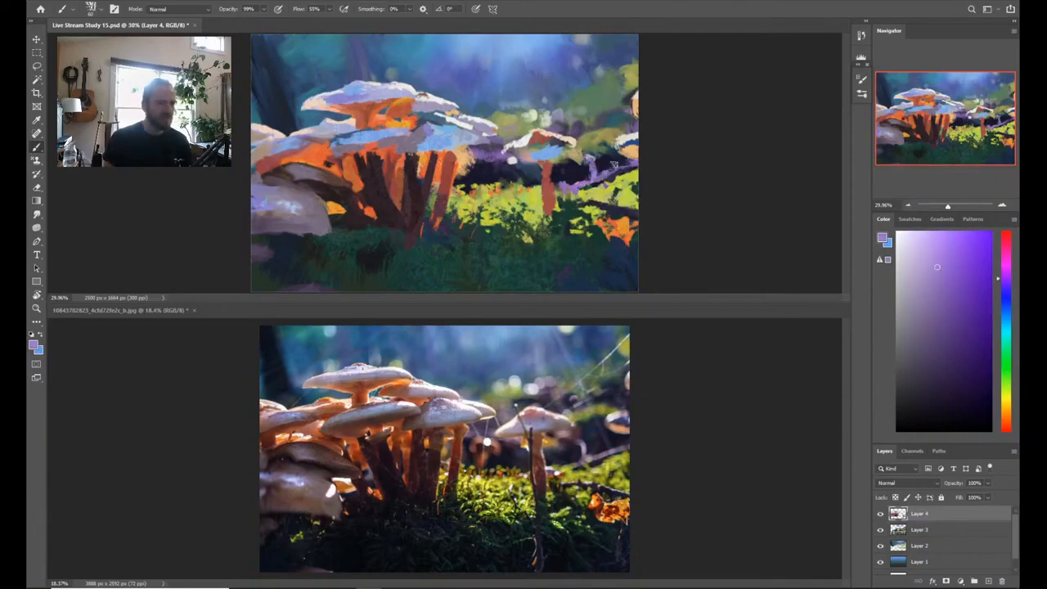
Step: Refine the purple branch and the upper edge of the moss, alternating sampled near-black blue, violet and yellow-green
{"action": "left_click", "coordinate": [574, 178], "text": "alt"}
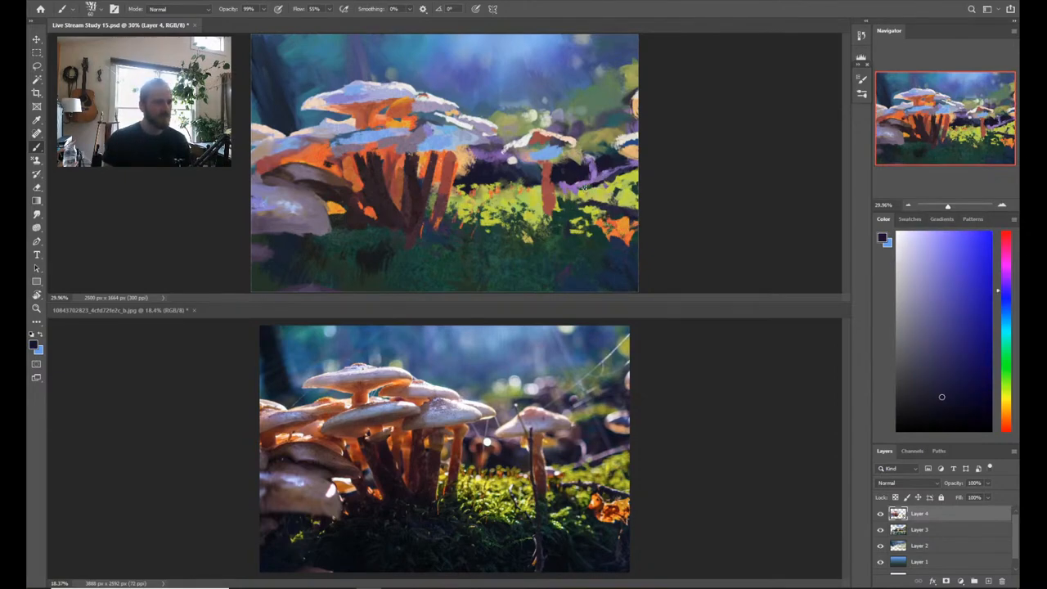
{"action": "left_click", "coordinate": [604, 193], "text": "alt"}
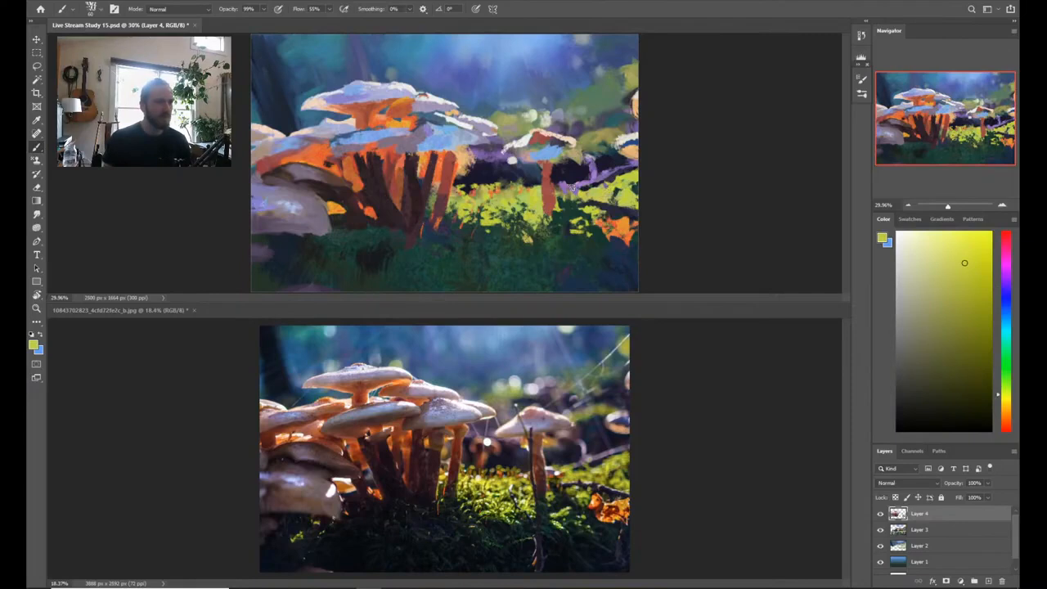
{"action": "left_click", "coordinate": [574, 188], "text": "alt"}
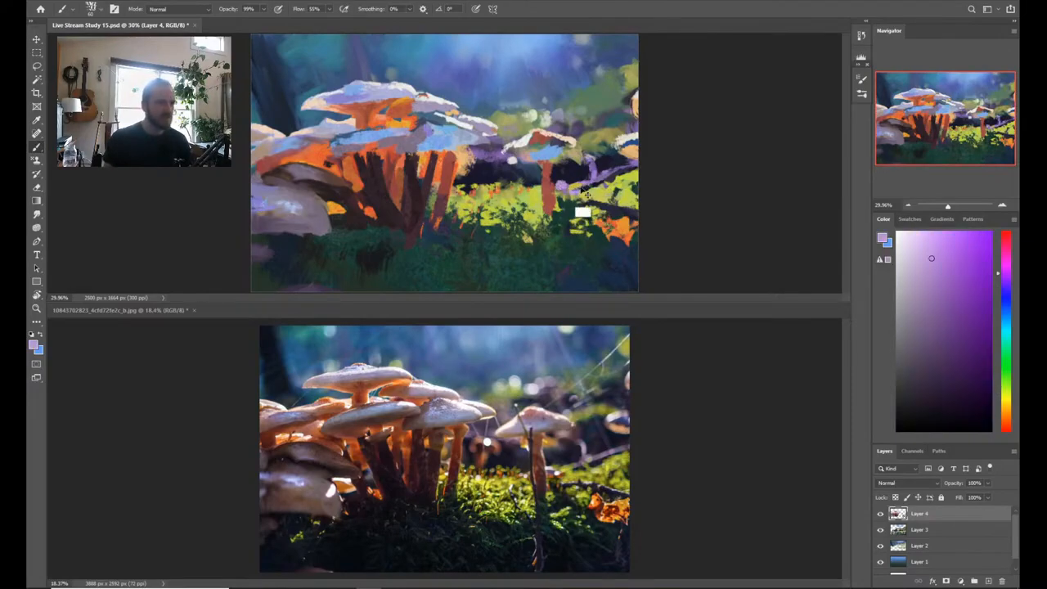
{"action": "left_click", "coordinate": [526, 199], "text": "alt"}
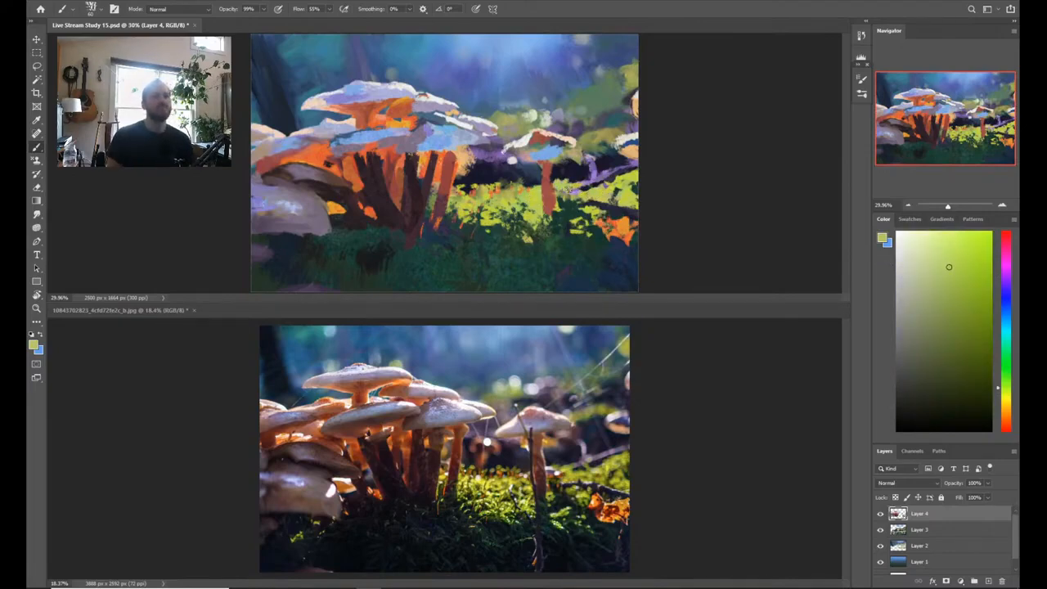
{"action": "left_click", "coordinate": [494, 178], "text": "alt"}
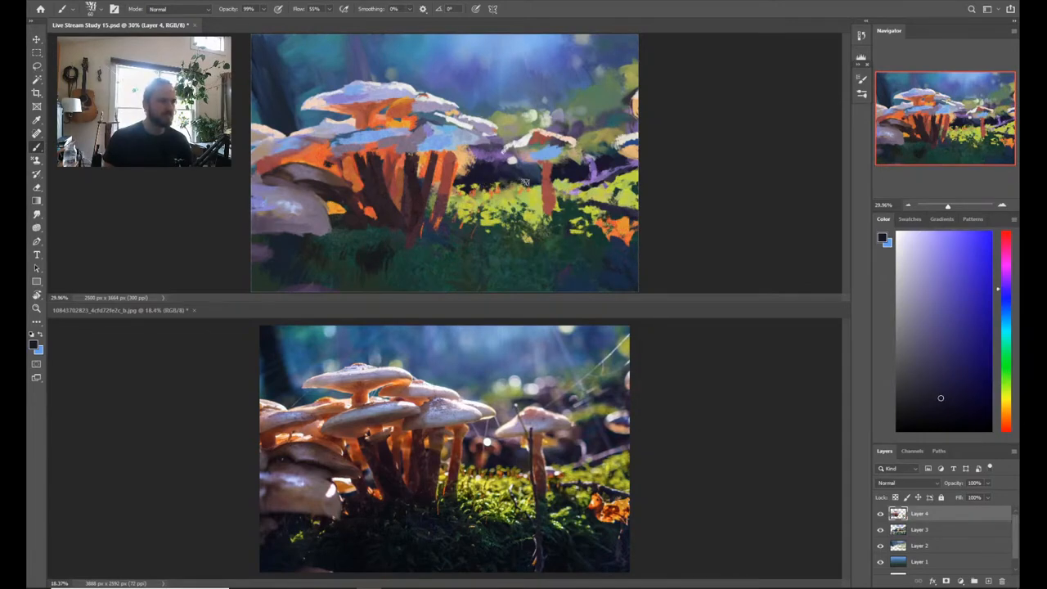
{"action": "left_click", "coordinate": [484, 228], "text": "alt"}
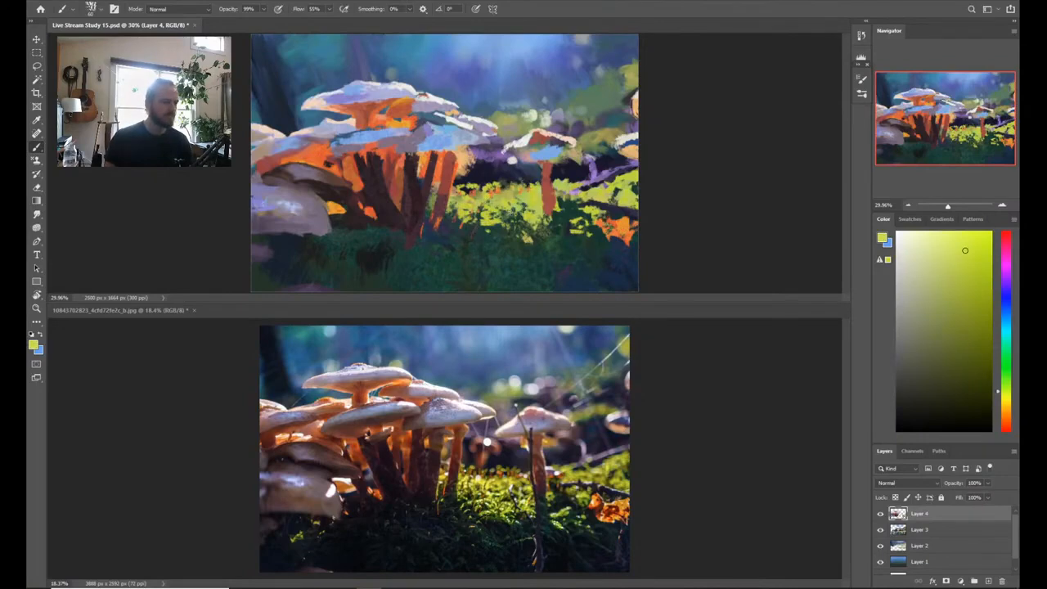
Step: Work sampled olive and dark green shadows into the sunlit moss between the mushroom cluster and the lone mushroom
{"action": "left_click", "coordinate": [514, 250], "text": "alt"}
{"action": "left_click", "coordinate": [509, 220], "text": "alt"}
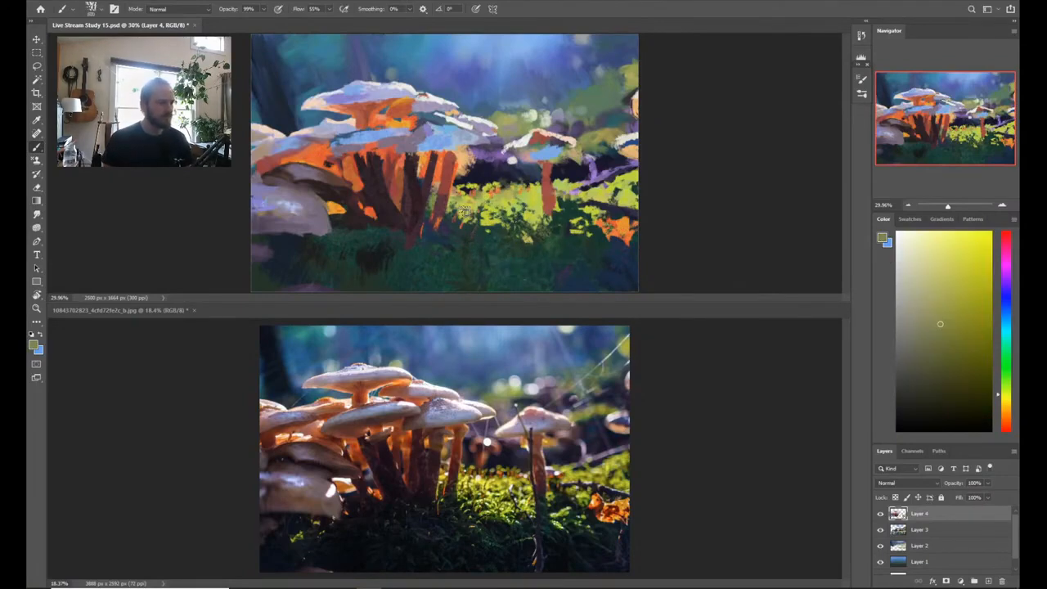
{"action": "left_click", "coordinate": [517, 247], "text": "alt"}
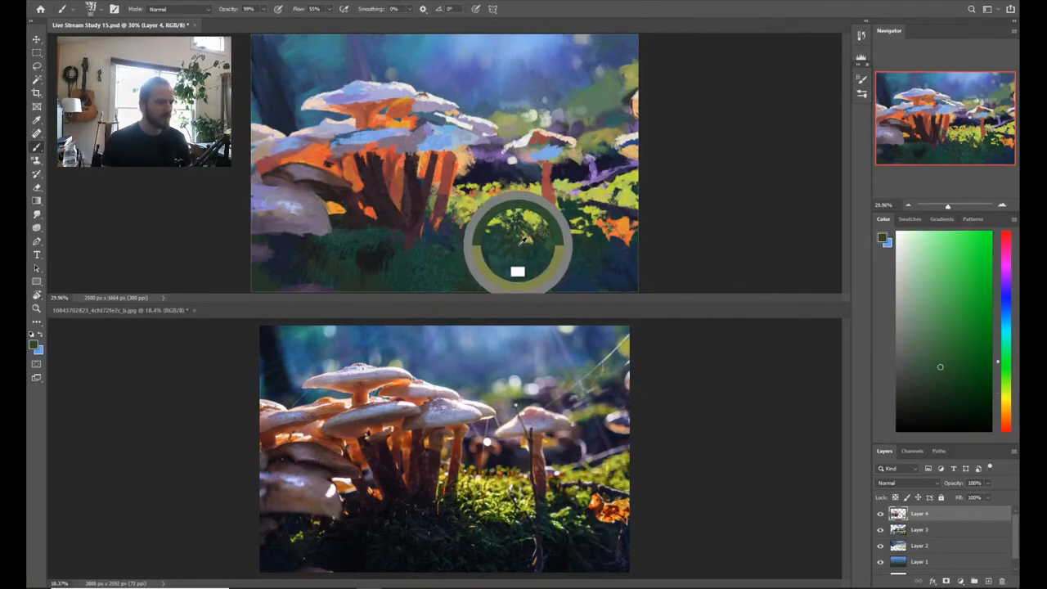
{"action": "mouse_move", "coordinate": [446, 217]}
{"action": "left_mouse_down"}
{"action": "mouse_move", "coordinate": [486, 203]}
{"action": "mouse_move", "coordinate": [458, 200]}
{"action": "mouse_move", "coordinate": [510, 241]}
{"action": "mouse_move", "coordinate": [531, 242]}
{"action": "mouse_move", "coordinate": [495, 231]}
{"action": "mouse_move", "coordinate": [508, 242]}
{"action": "mouse_move", "coordinate": [559, 230]}
{"action": "left_mouse_up"}
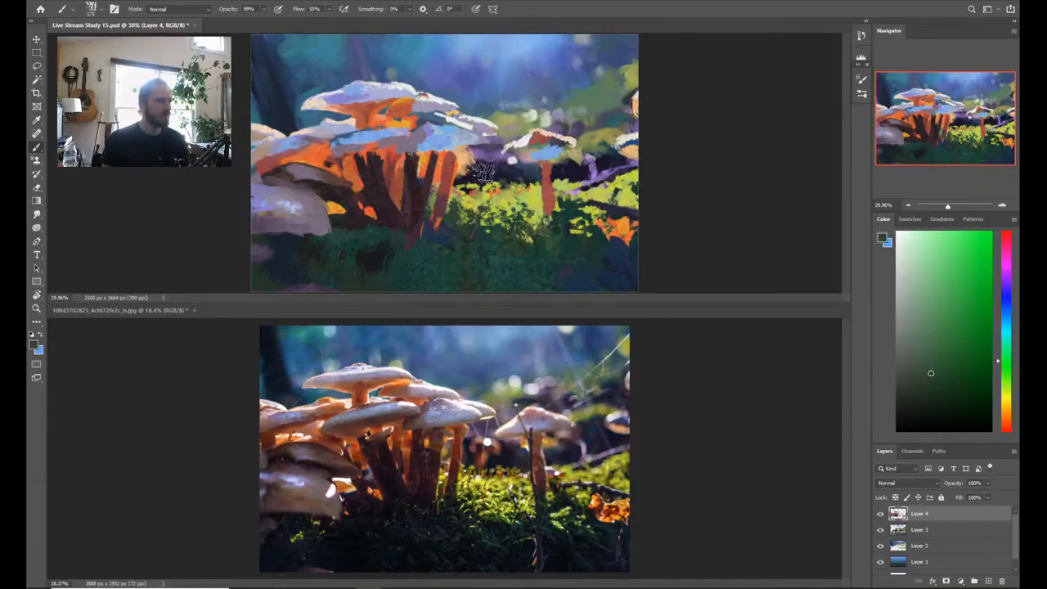
Step: Paint over the pale orange patch beside the cluster's outermost stem with sampled near-black blue, down to the moss edge
{"action": "key", "text": "e"}
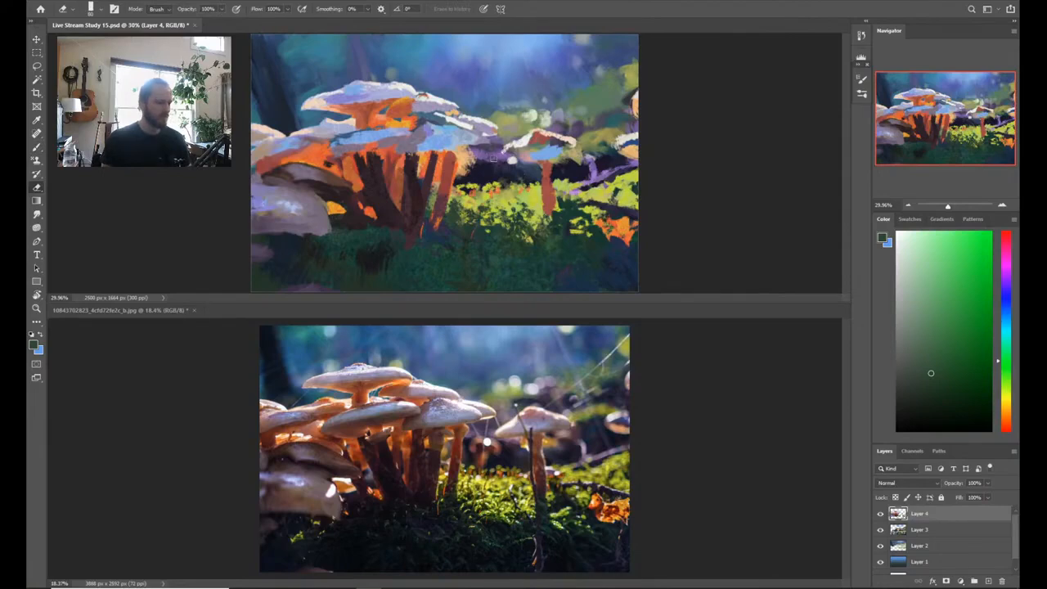
{"action": "key", "text": "b"}
{"action": "left_click", "coordinate": [478, 173], "text": "alt"}
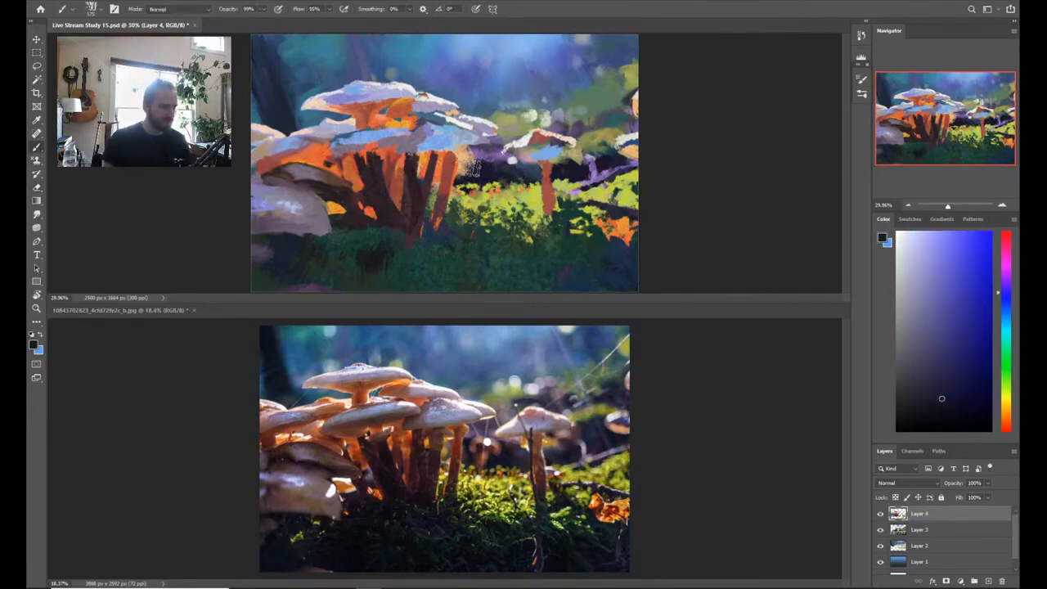
{"action": "left_click_drag", "start_coordinate": [461, 169], "coordinate": [461, 144]}
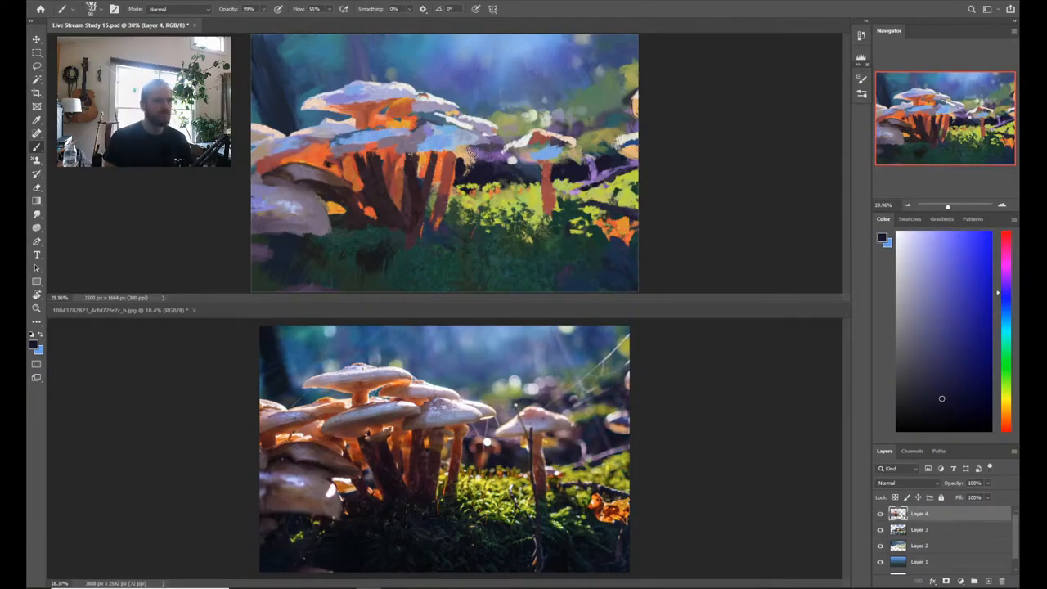
{"action": "left_click_drag", "start_coordinate": [459, 166], "coordinate": [471, 160]}
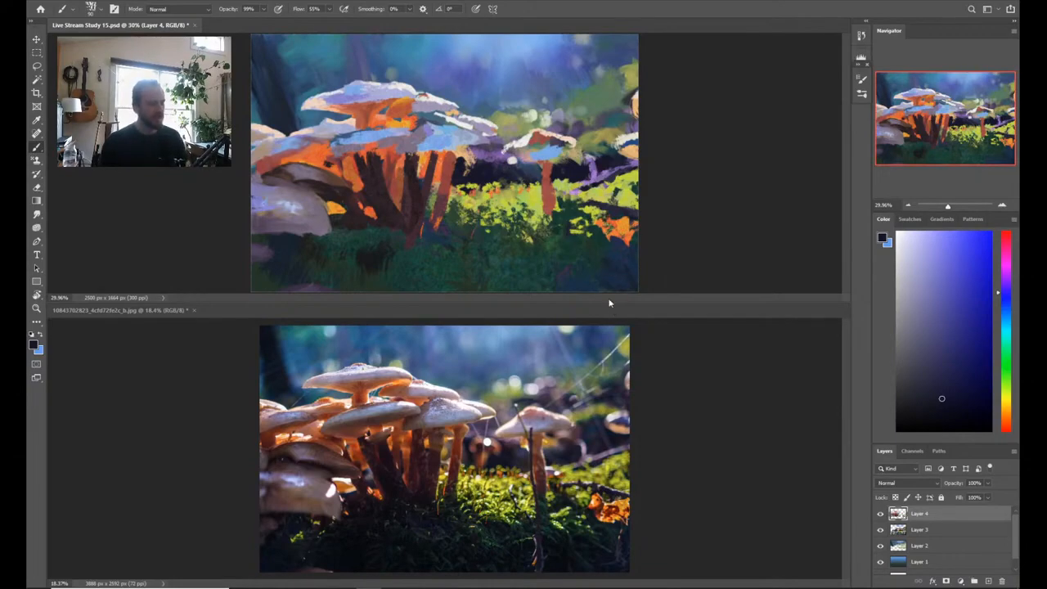
{"action": "left_click", "coordinate": [534, 200], "text": "alt"}
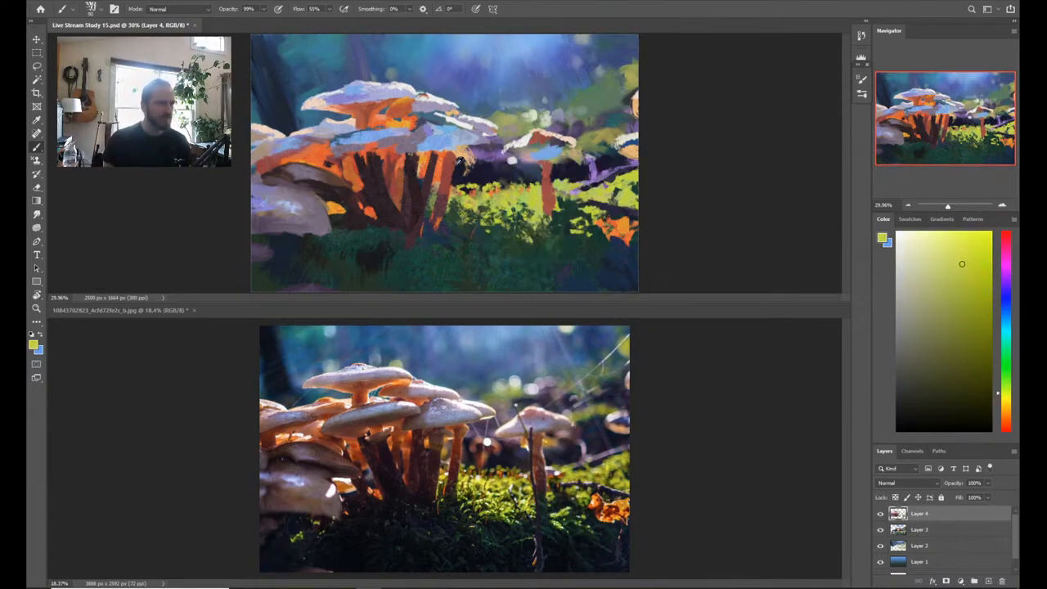
{"action": "left_click", "coordinate": [456, 179], "text": "alt"}
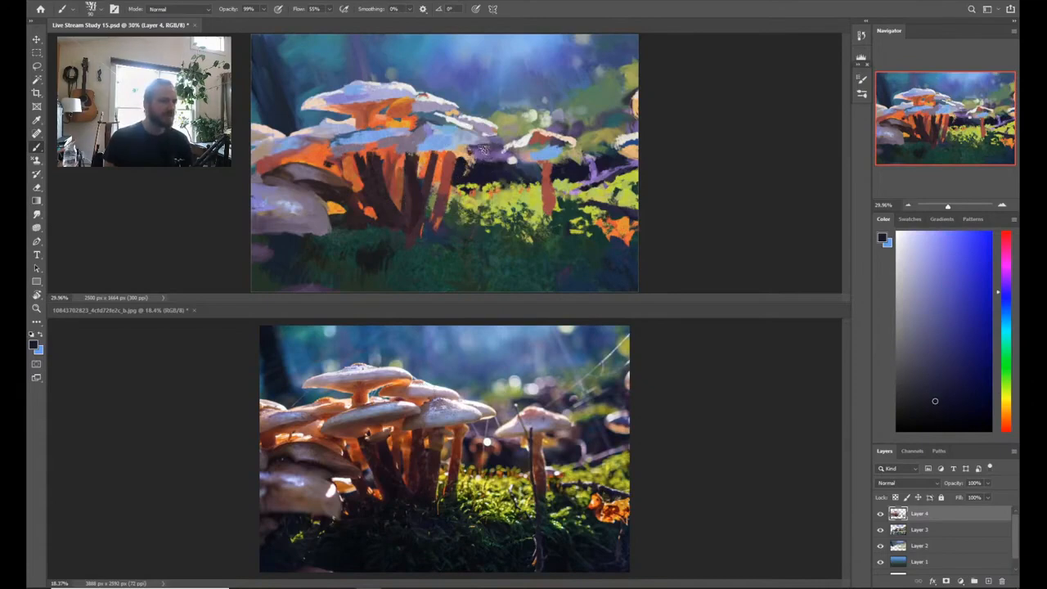
{"action": "left_click", "coordinate": [473, 170], "text": "alt"}
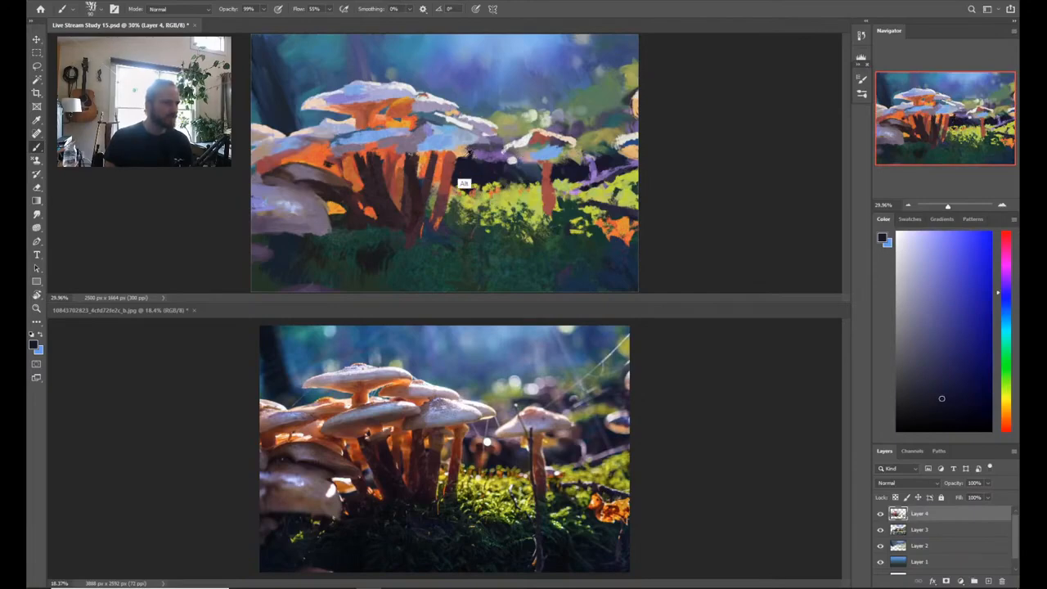
Step: Block in small blurred mushroom shapes in orange-brown within the dark gap between the cluster and the lone mushroom
{"action": "left_click", "coordinate": [636, 146], "text": "alt"}
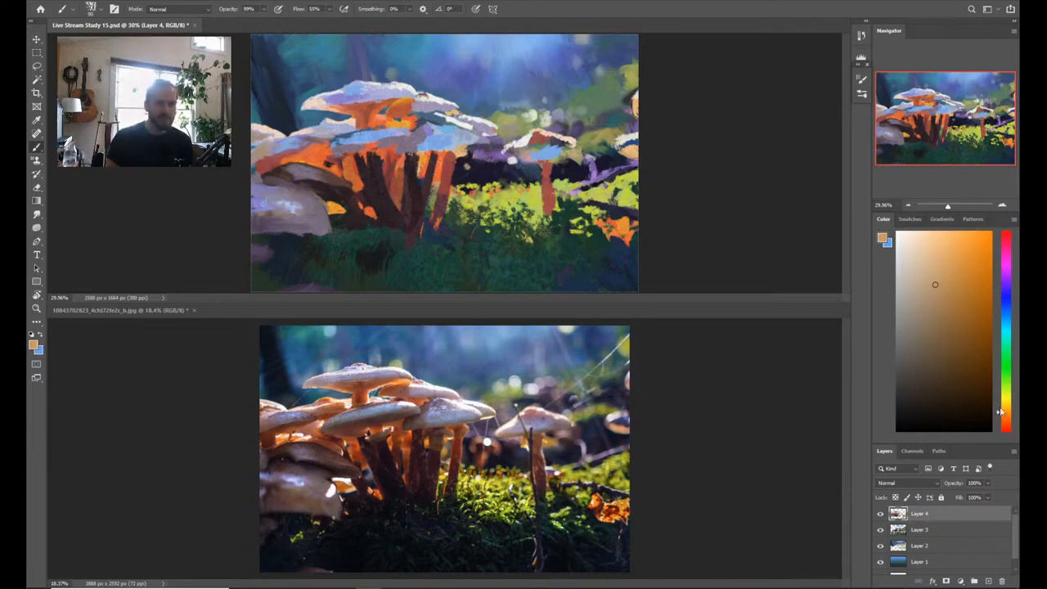
{"action": "left_click", "coordinate": [1006, 425]}
{"action": "left_click", "coordinate": [948, 292]}
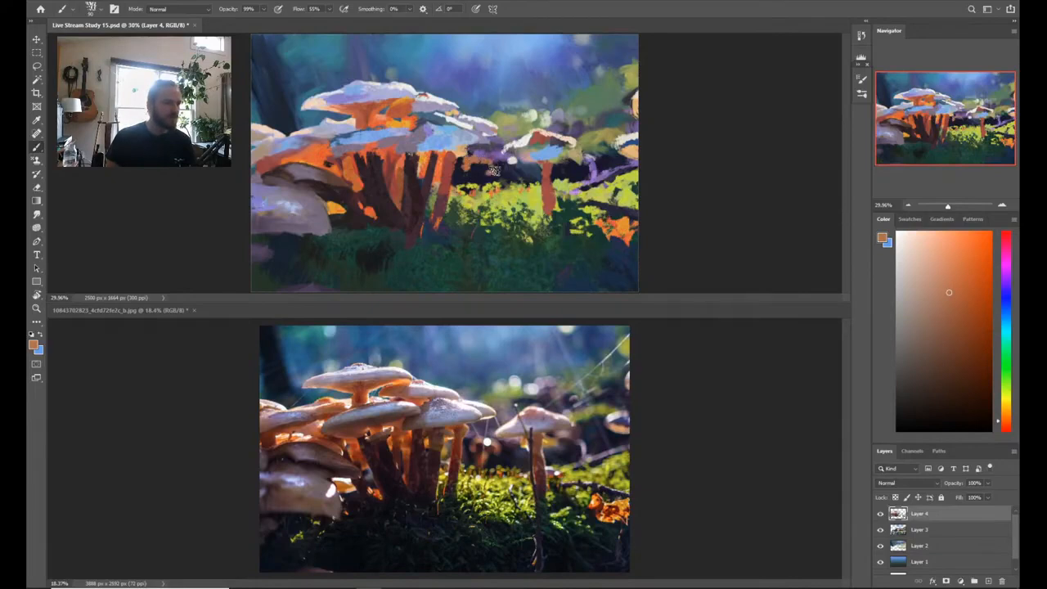
{"action": "left_click", "coordinate": [483, 174], "text": "alt"}
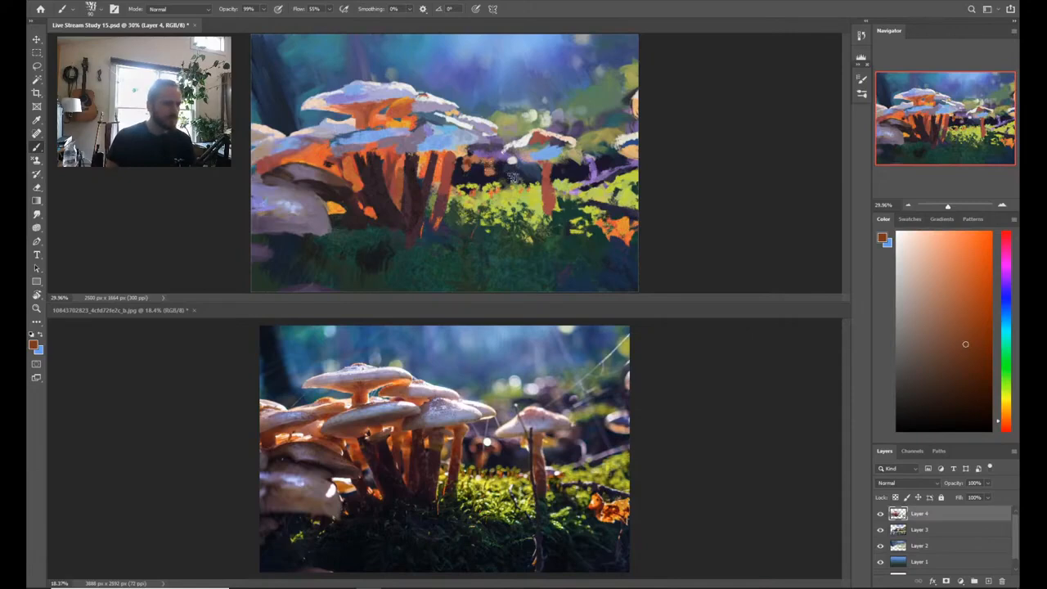
{"action": "left_click", "coordinate": [512, 168], "text": "alt"}
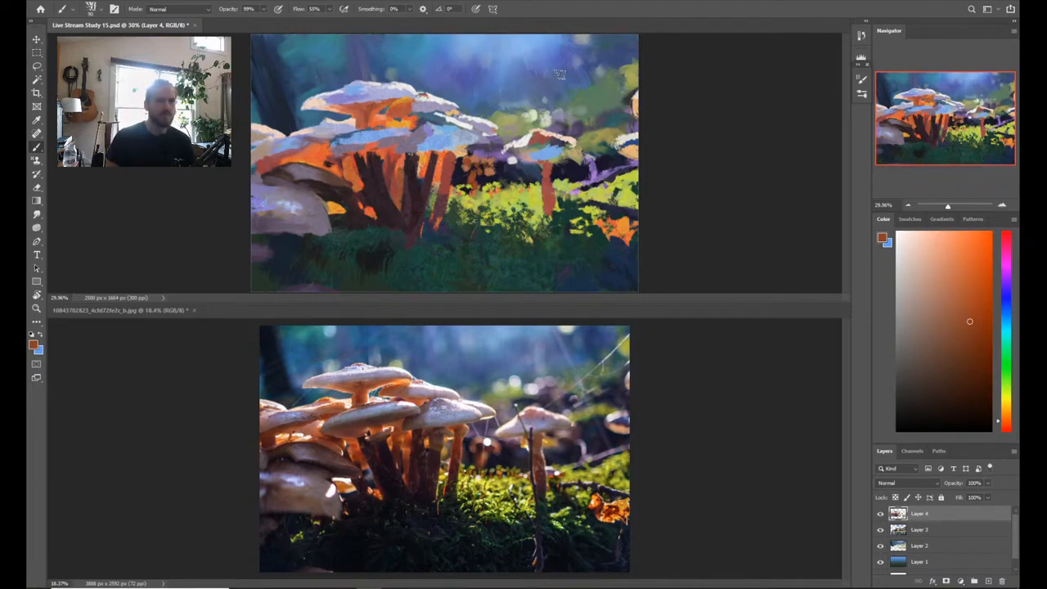
Step: Carve the small orange background mushroom's cap and stem with sampled near-black and rust tones, switching to the Mixer Brush
{"action": "left_click", "coordinate": [487, 179], "text": "alt"}
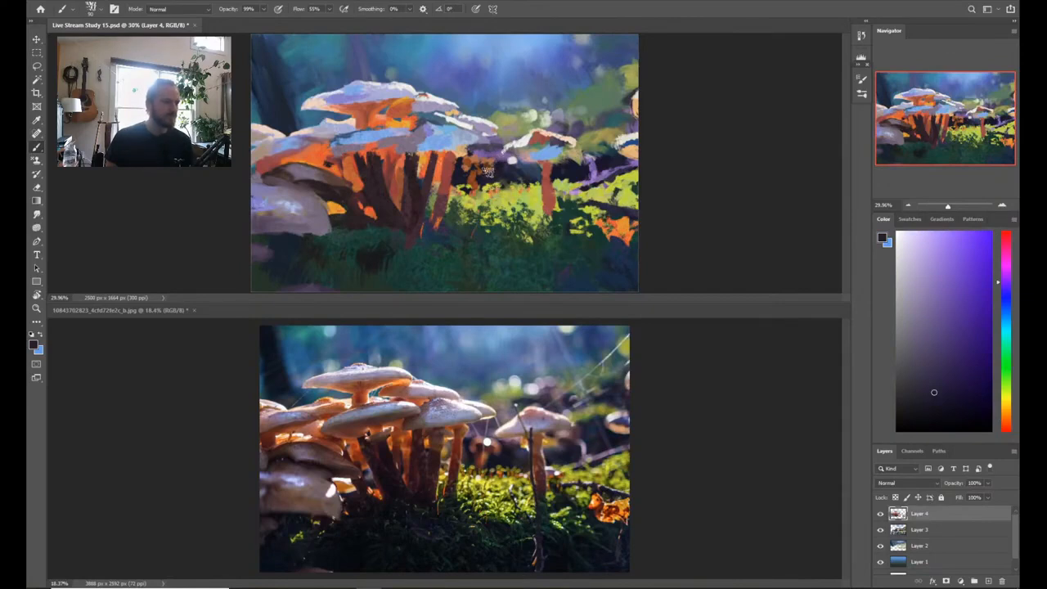
{"action": "left_click", "coordinate": [488, 173], "text": "alt"}
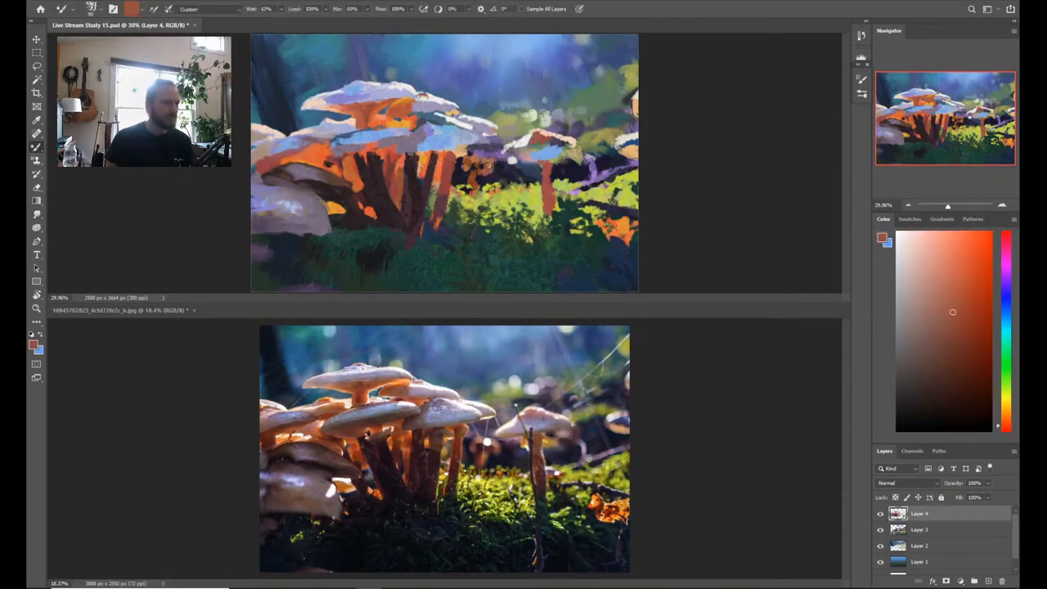
{"action": "left_click", "coordinate": [494, 173], "text": "alt"}
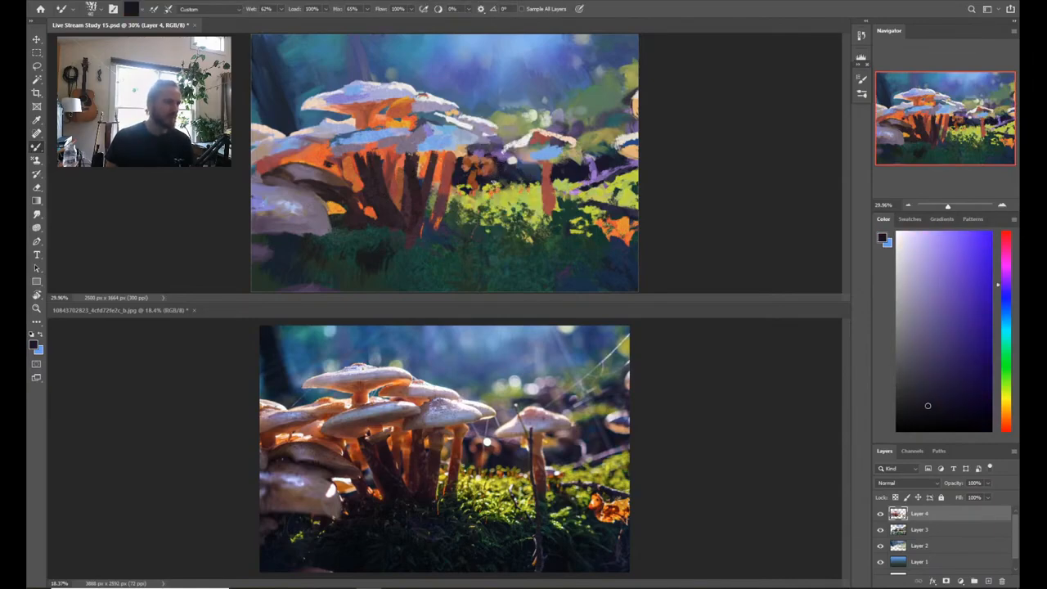
{"action": "left_click", "coordinate": [471, 181], "text": "alt"}
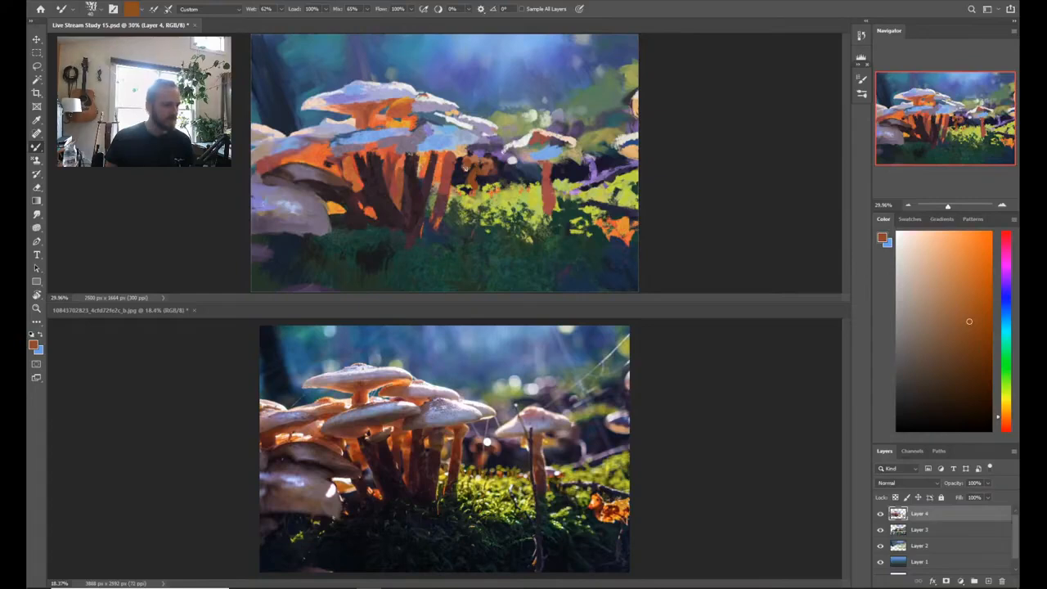
{"action": "left_click", "coordinate": [460, 170], "text": "alt"}
{"action": "left_click_drag", "start_coordinate": [461, 170], "coordinate": [464, 163]}
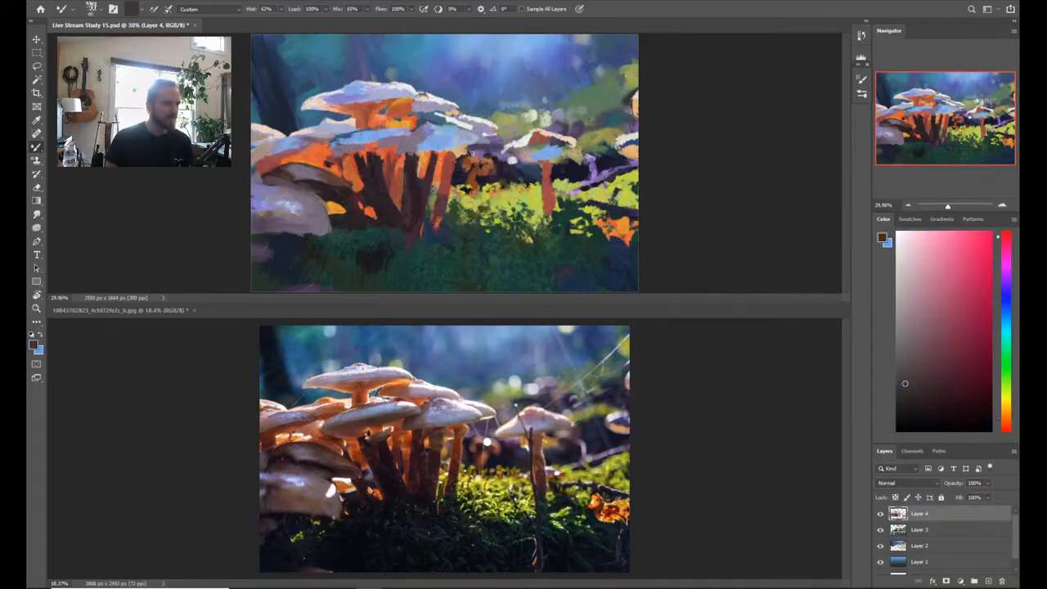
Step: Model the small background mushroom's cap with sampled browns and a lighter orange, using near-black blue for the surrounding gap
{"action": "left_click", "coordinate": [468, 166], "text": "alt"}
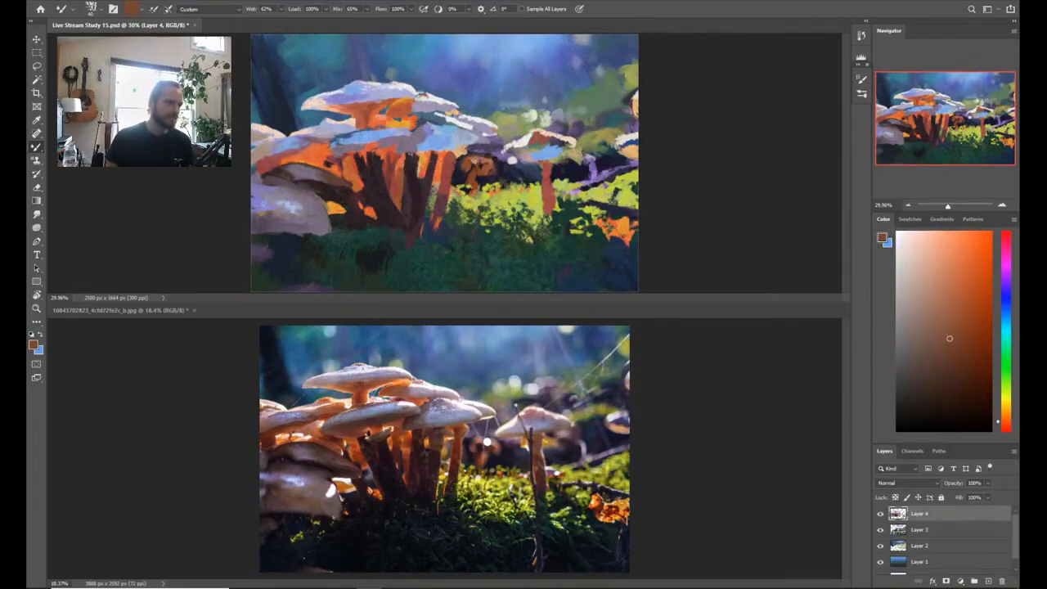
{"action": "left_click", "coordinate": [480, 169], "text": "alt"}
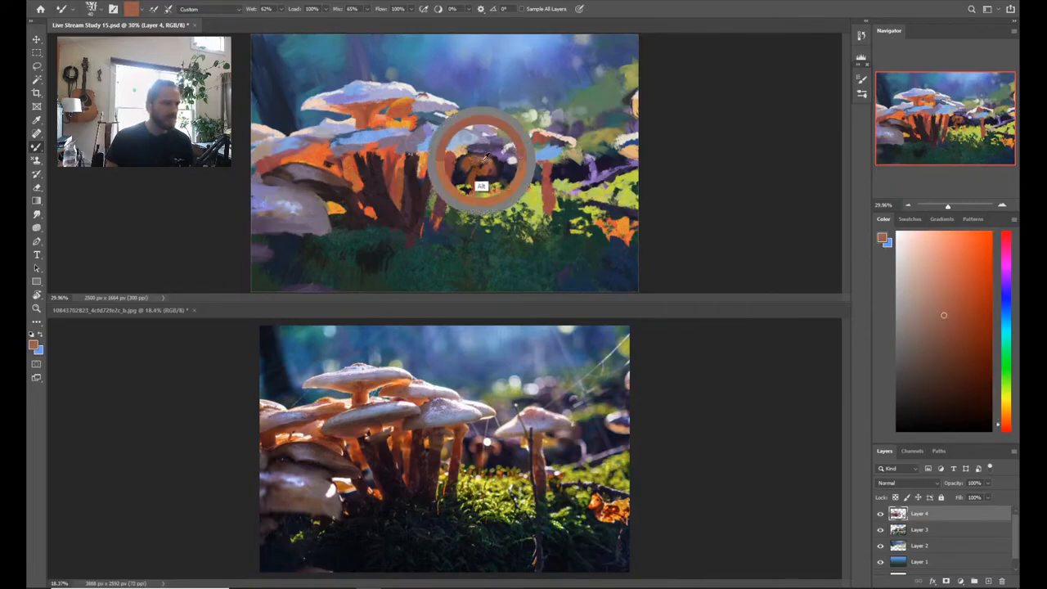
{"action": "left_click", "coordinate": [476, 162], "text": "alt"}
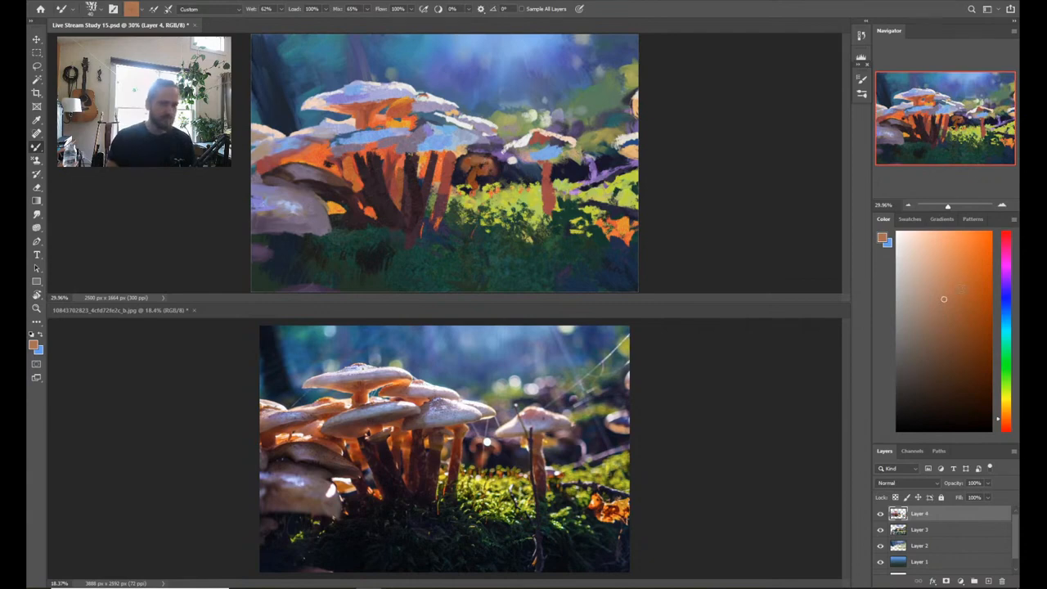
{"action": "left_click_drag", "start_coordinate": [961, 285], "coordinate": [950, 250]}
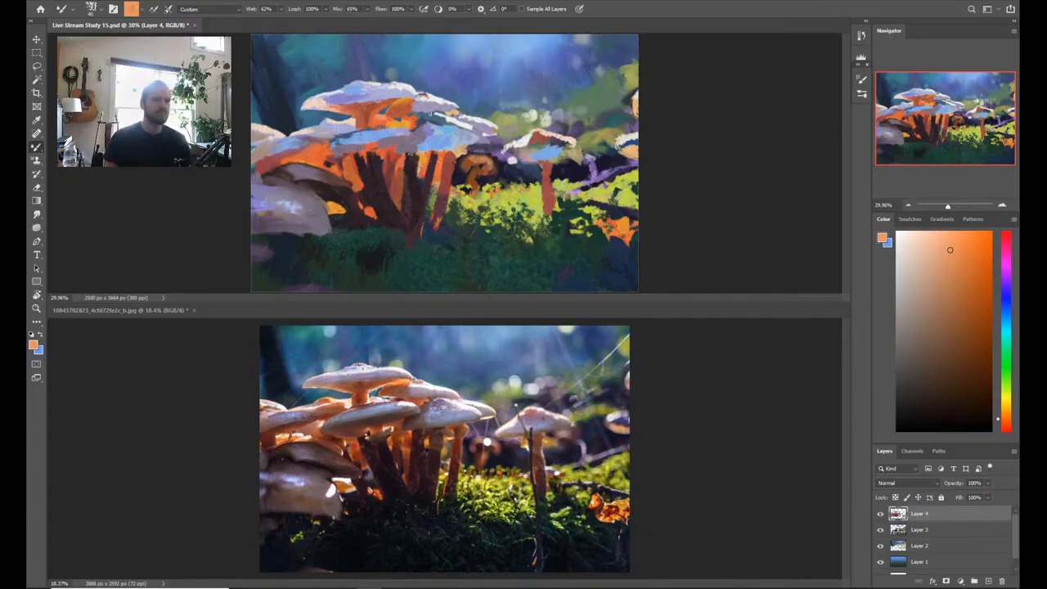
{"action": "left_click", "coordinate": [462, 172], "text": "alt"}
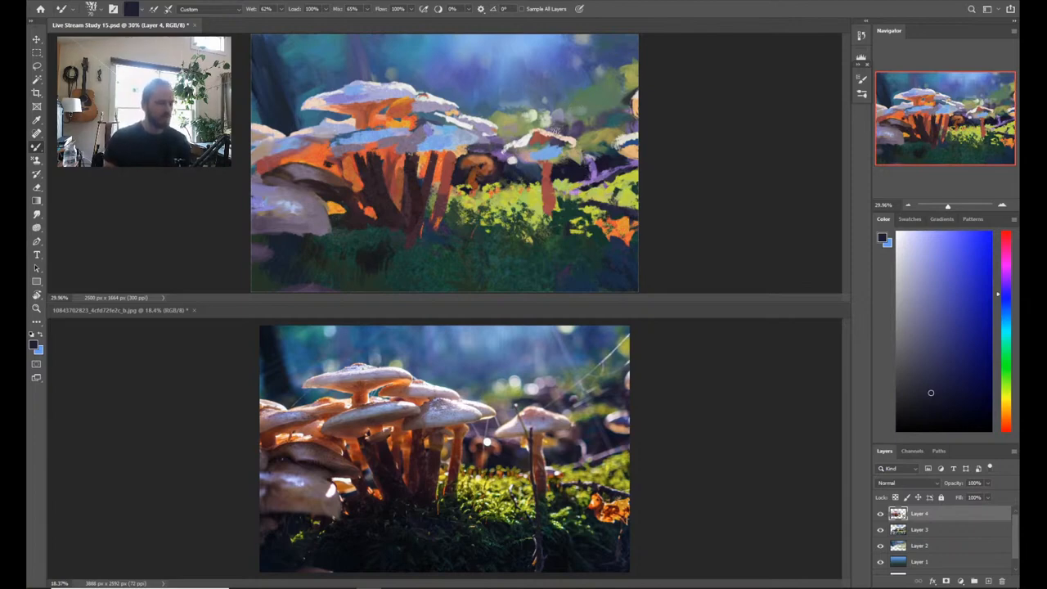
Step: Repaint the underside of the lone mushroom's cap with a sampled greyish violet, using the regular Brush
{"action": "key", "text": "shift+b"}
{"action": "key", "text": "alt"}
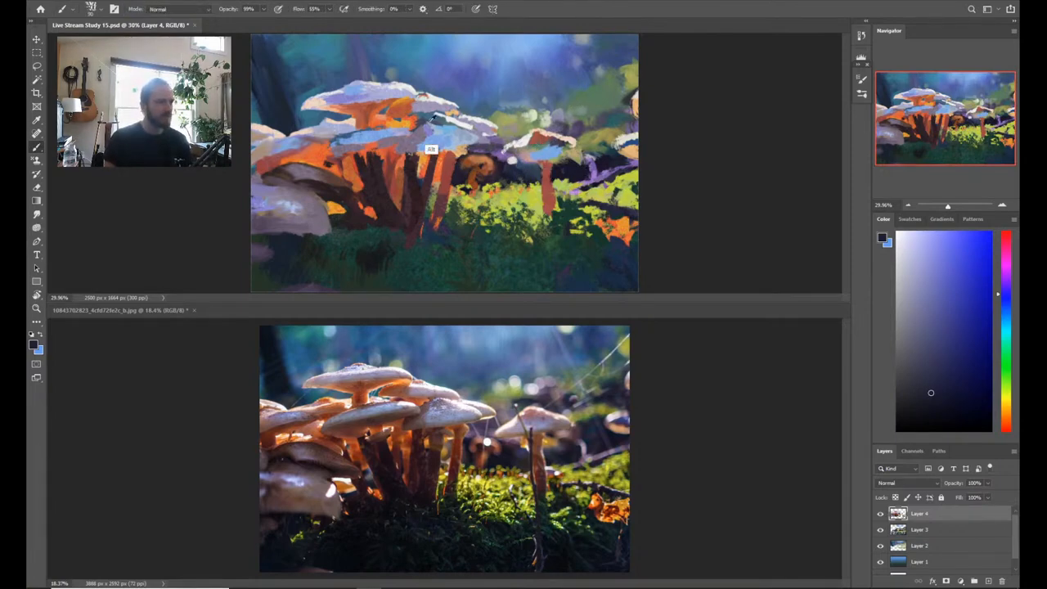
{"action": "left_click", "coordinate": [433, 110], "text": "alt"}
{"action": "left_click_drag", "start_coordinate": [528, 147], "coordinate": [539, 136]}
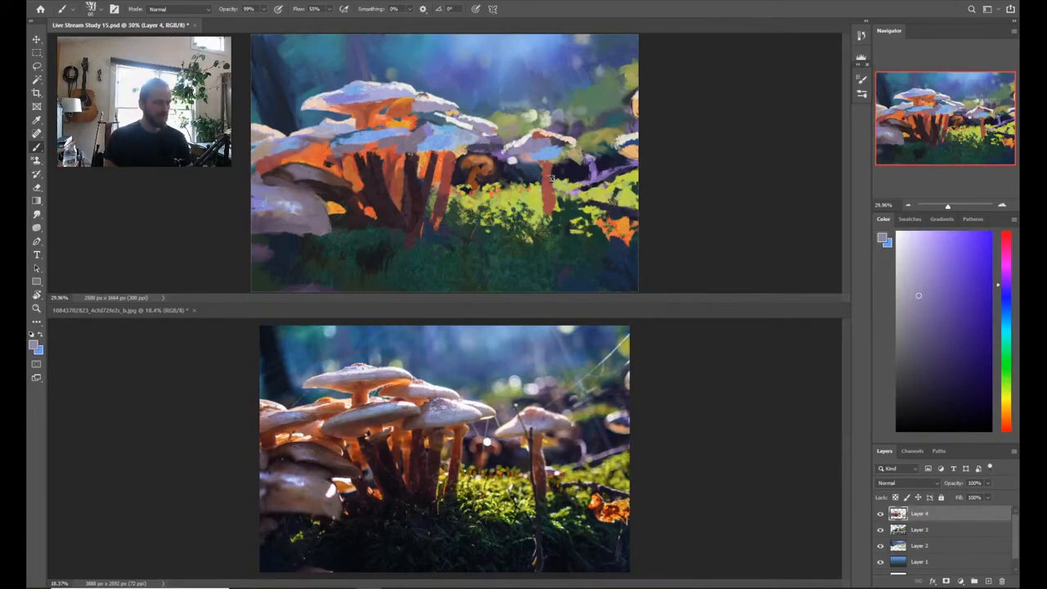
Step: Shade the lone mushroom's stem with a sampled reddish brown, a near-black and a dark purple
{"action": "key", "text": "e"}
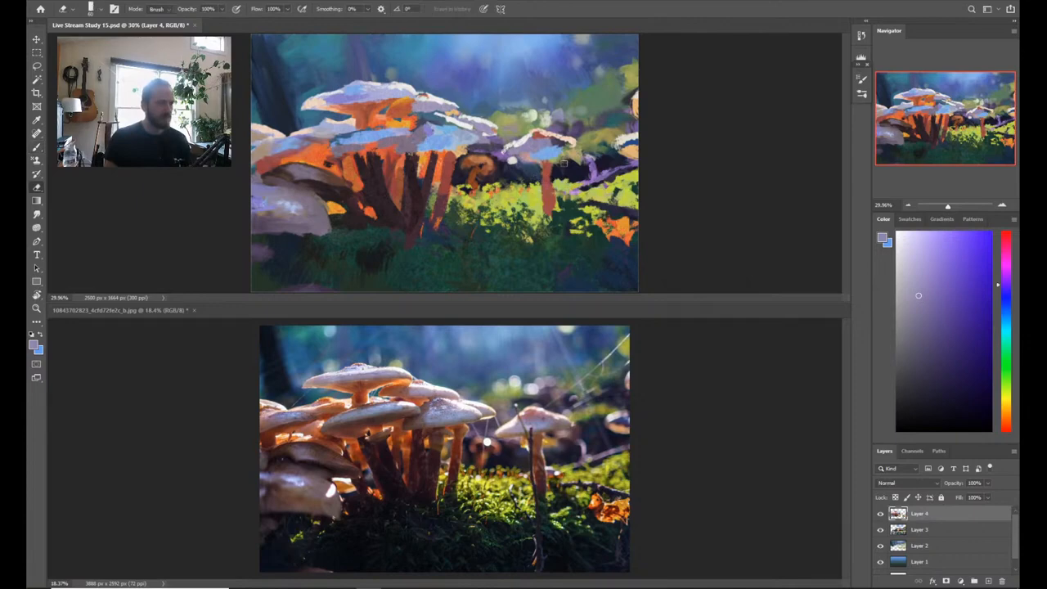
{"action": "key", "text": "b"}
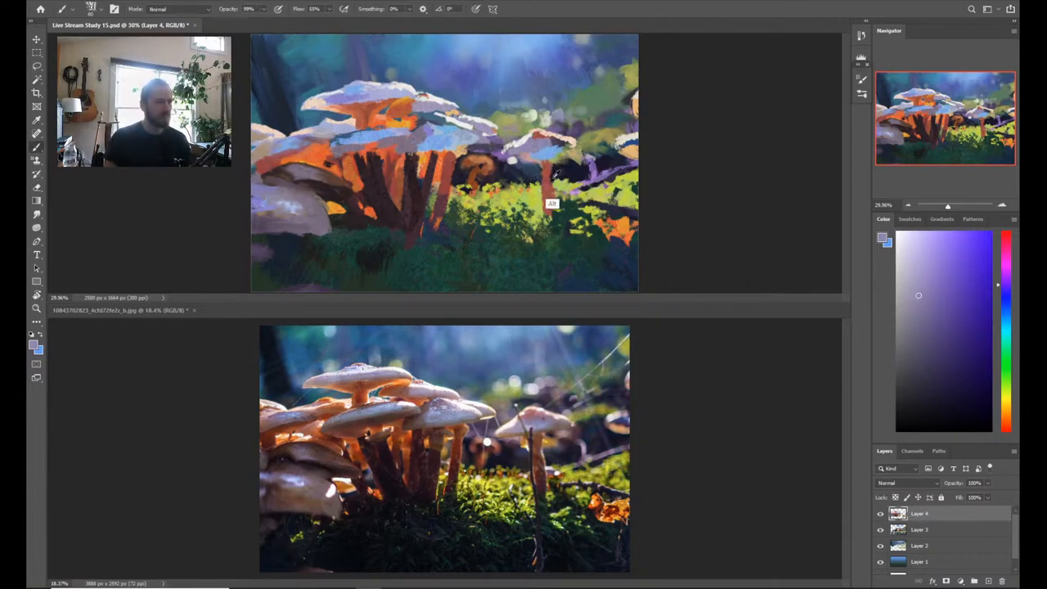
{"action": "left_click", "coordinate": [546, 179], "text": "alt"}
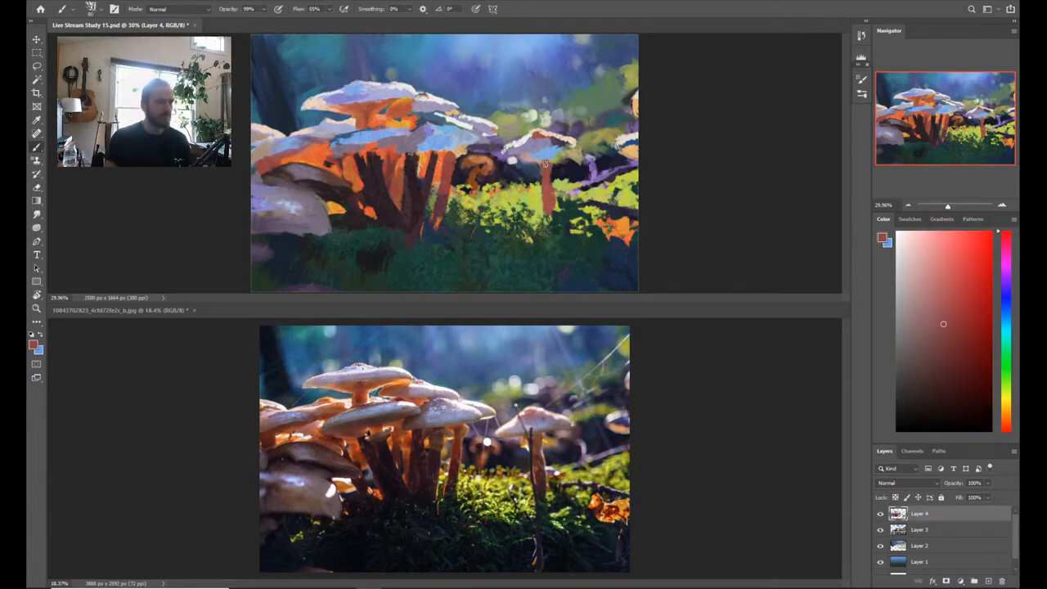
{"action": "left_click", "coordinate": [418, 209], "text": "alt"}
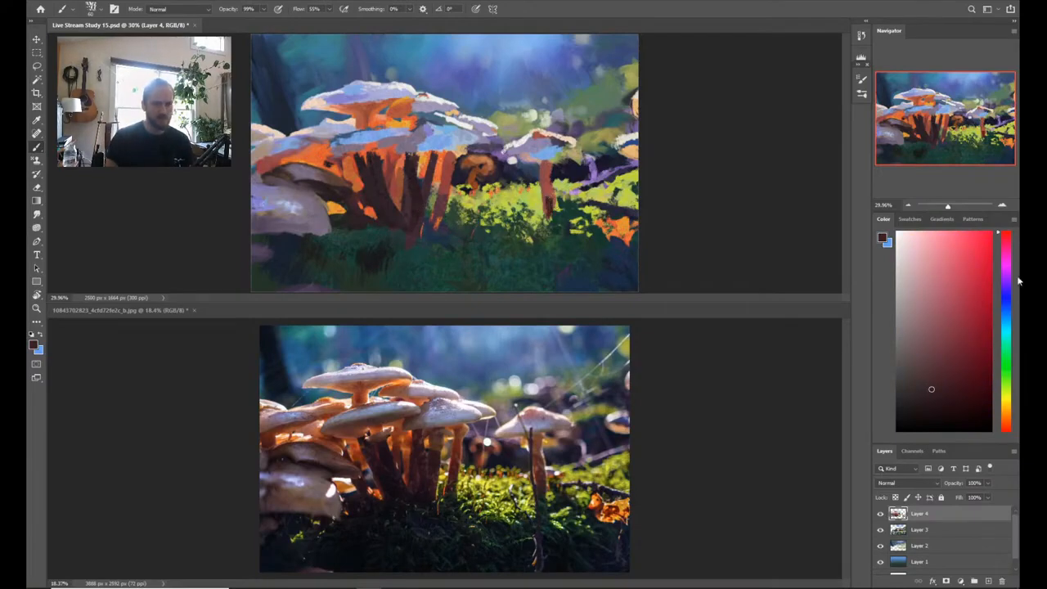
{"action": "left_click", "coordinate": [1001, 258]}
{"action": "left_click", "coordinate": [941, 373]}
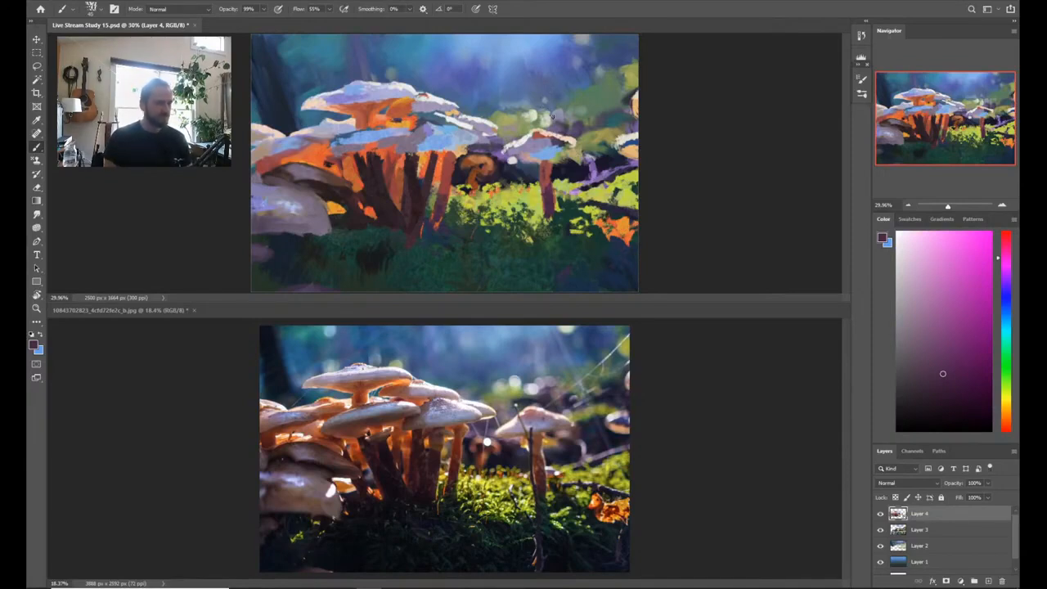
Step: Refine the lone mushroom's cap with sampled pale lilac and greyish violet, using the Eraser to clean its edge
{"action": "left_click", "coordinate": [519, 141], "text": "alt"}
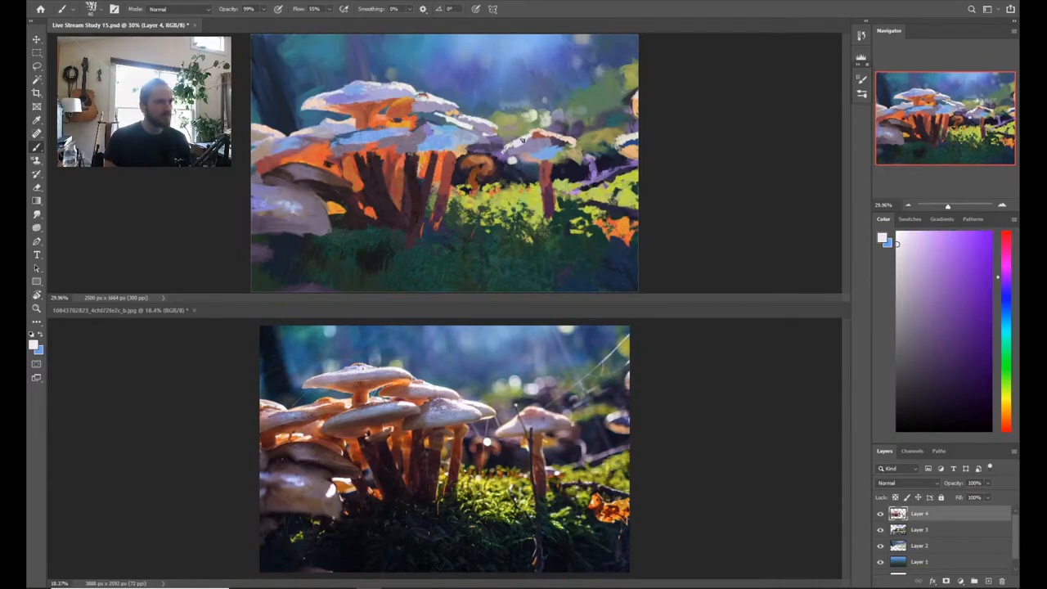
{"action": "left_click", "coordinate": [511, 151], "text": "alt"}
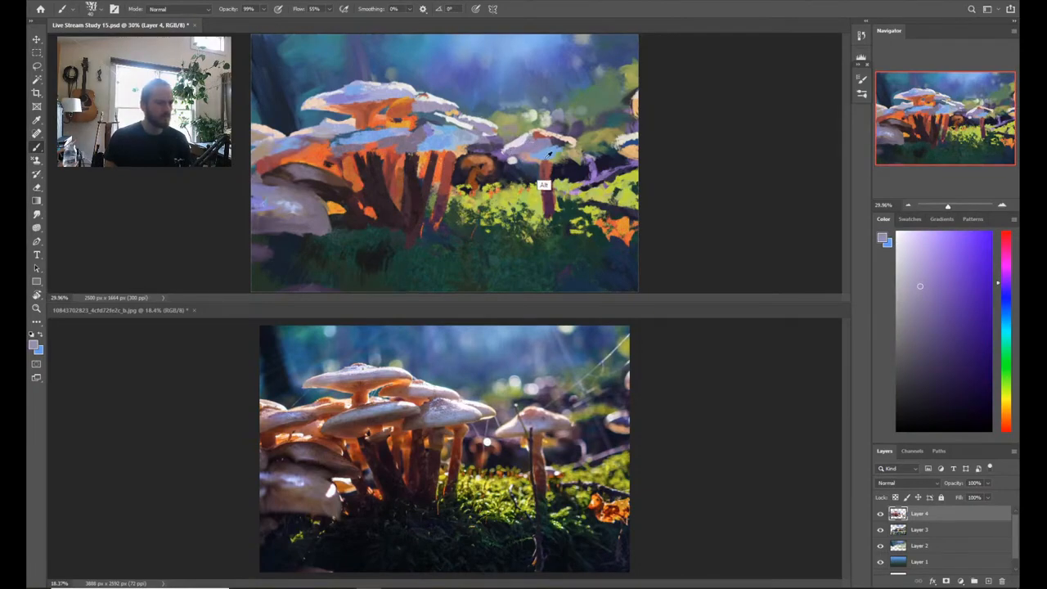
{"action": "key", "text": "alt+e"}
{"action": "key", "text": "Escape"}
{"action": "key", "text": "e"}
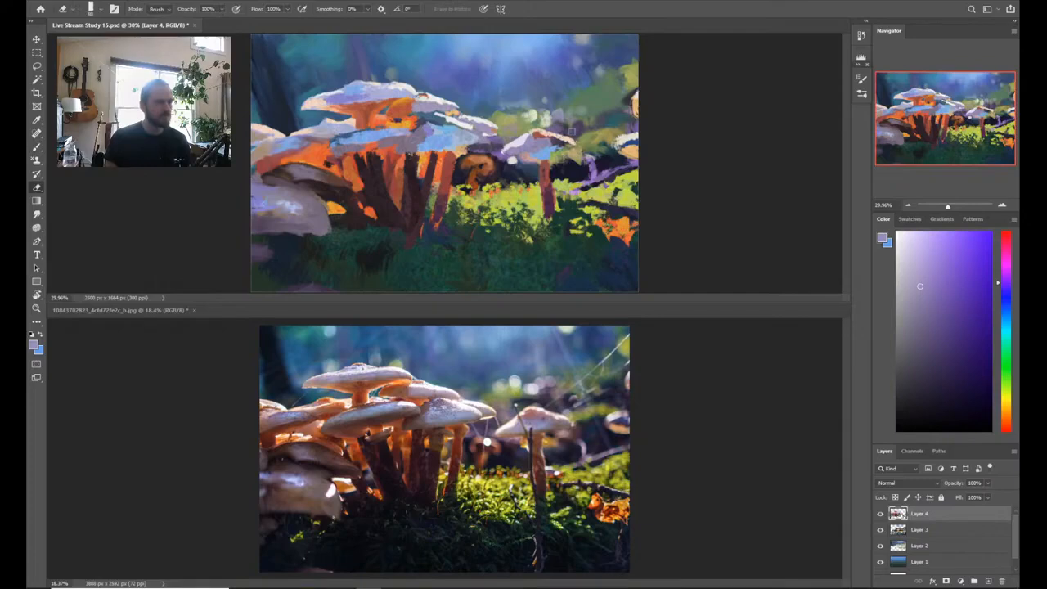
Step: Blend sampled blue-grey and light blue into the lone mushroom's cap with the Mixer Brush
{"action": "key", "text": "b"}
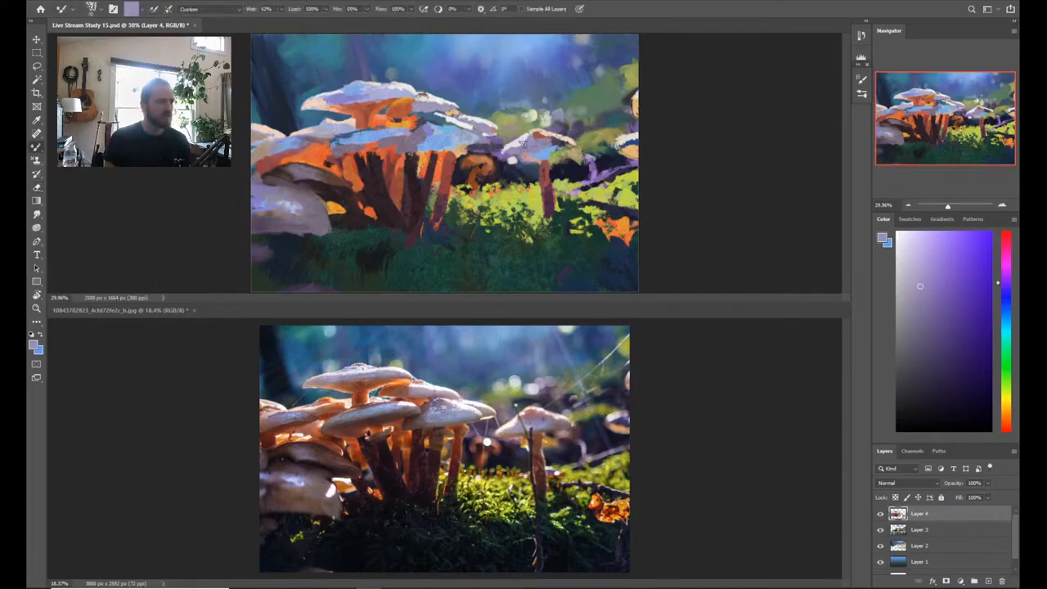
{"action": "left_click", "coordinate": [523, 146], "text": "alt"}
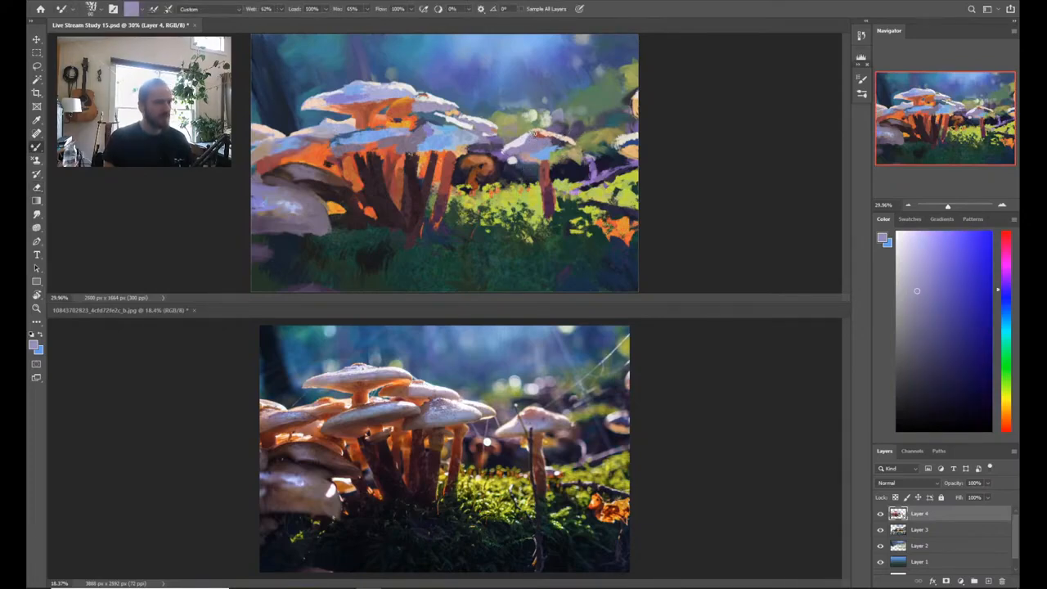
{"action": "left_click", "coordinate": [548, 148], "text": "alt"}
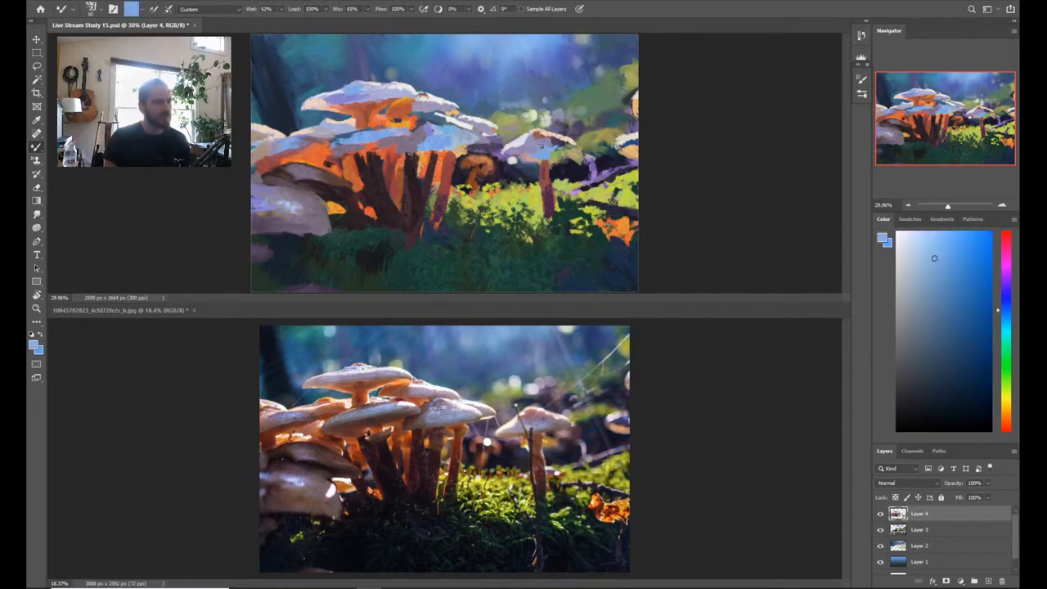
Step: Glaze a bright pink over the lone mushroom's cap top and the caps on the near side of the cluster
{"action": "left_click", "coordinate": [537, 137], "text": "alt"}
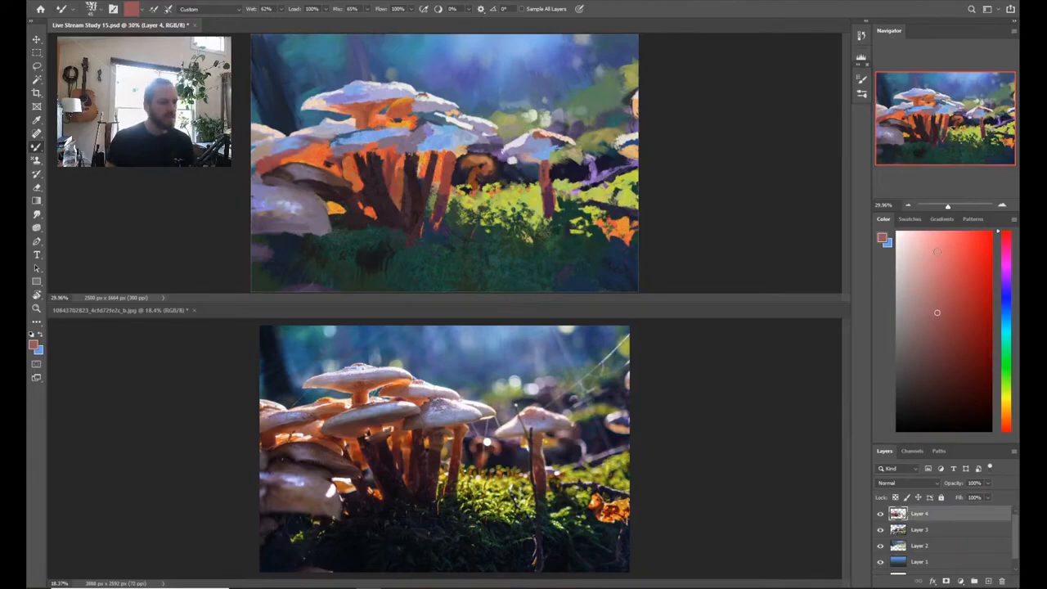
{"action": "left_click", "coordinate": [951, 267]}
{"action": "left_click", "coordinate": [1008, 270]}
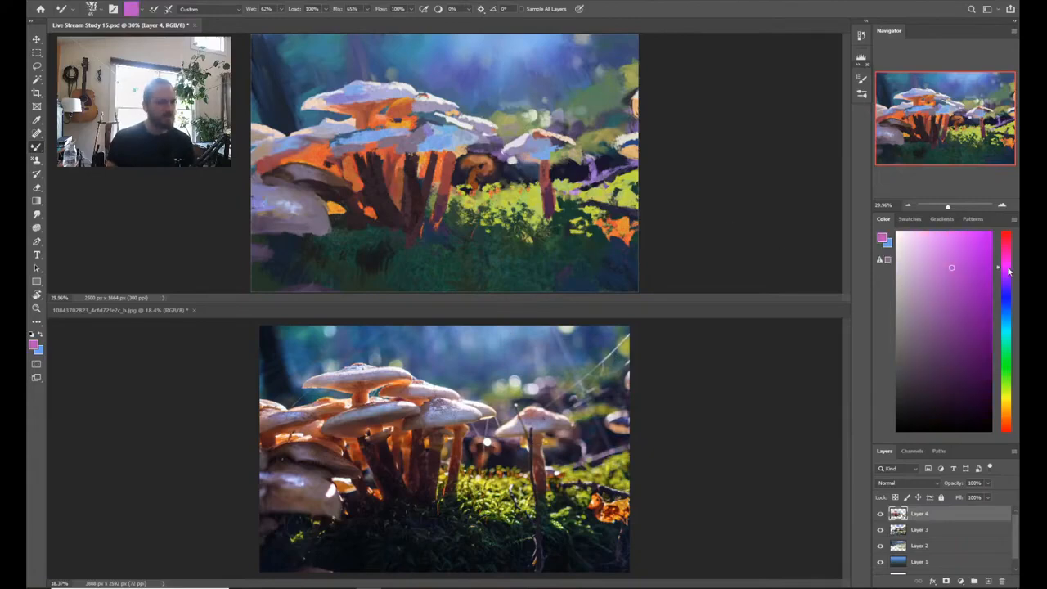
{"action": "left_click", "coordinate": [940, 260]}
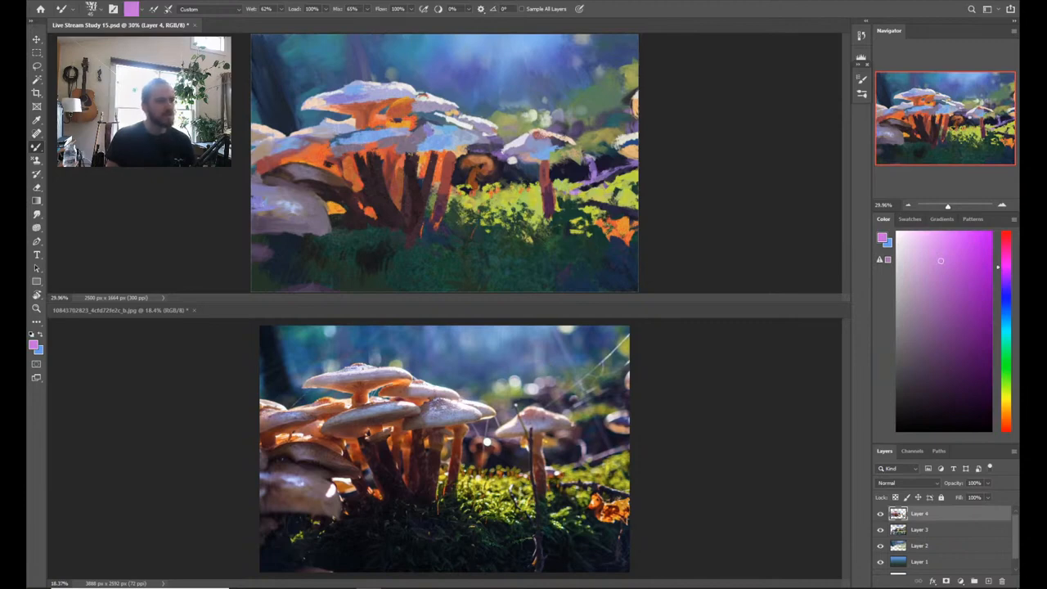
{"action": "left_click", "coordinate": [938, 240]}
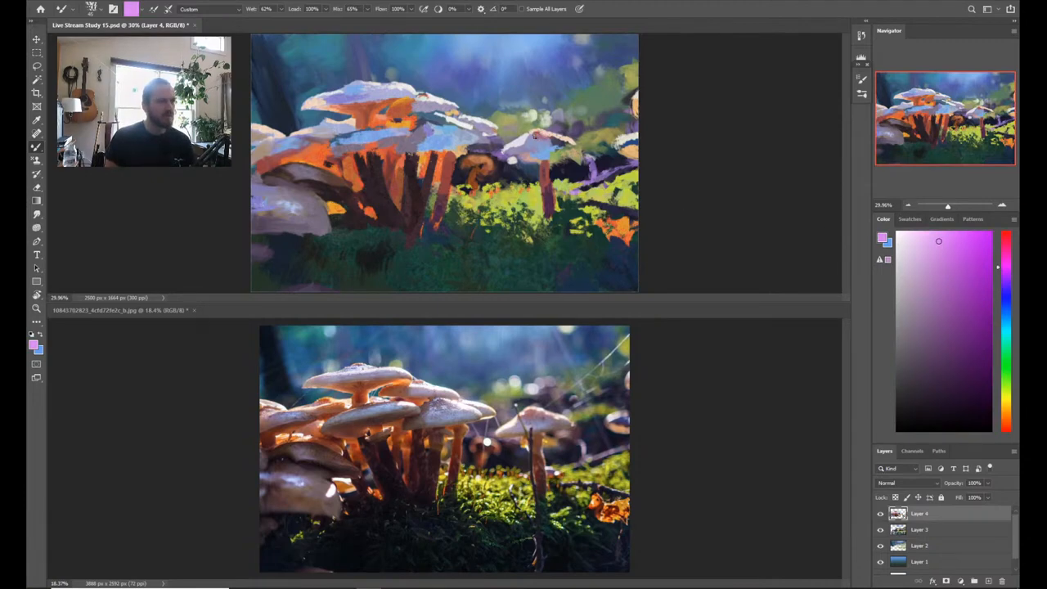
{"action": "left_click", "coordinate": [1009, 260]}
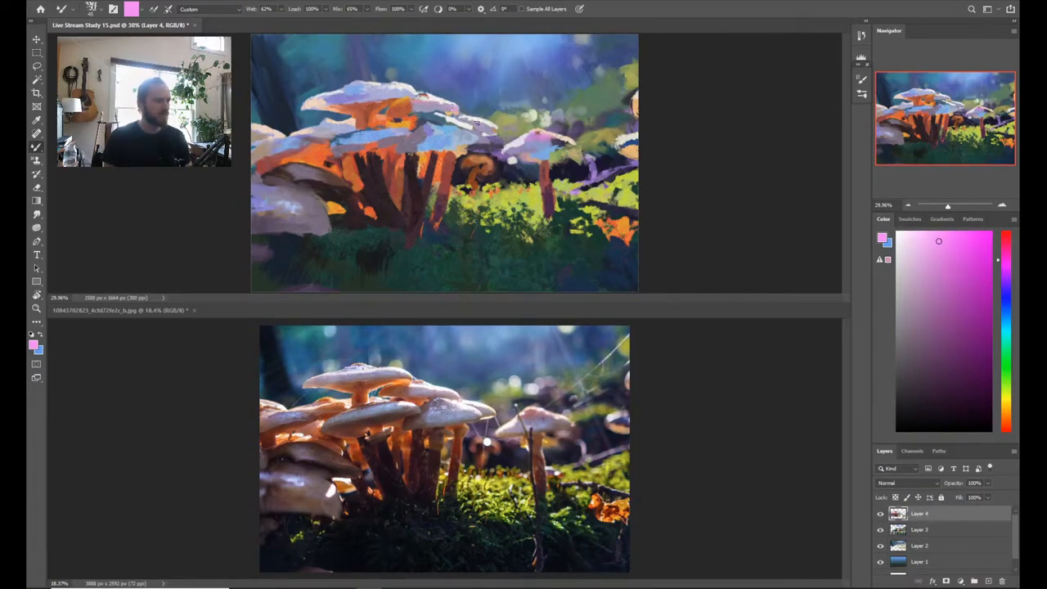
{"action": "key", "text": "ctrl"}
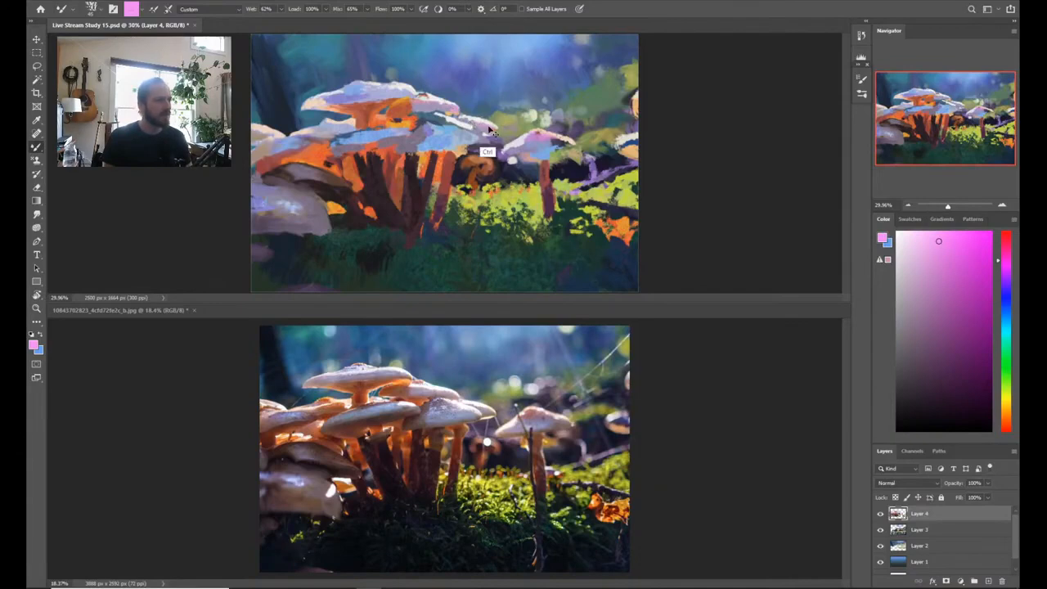
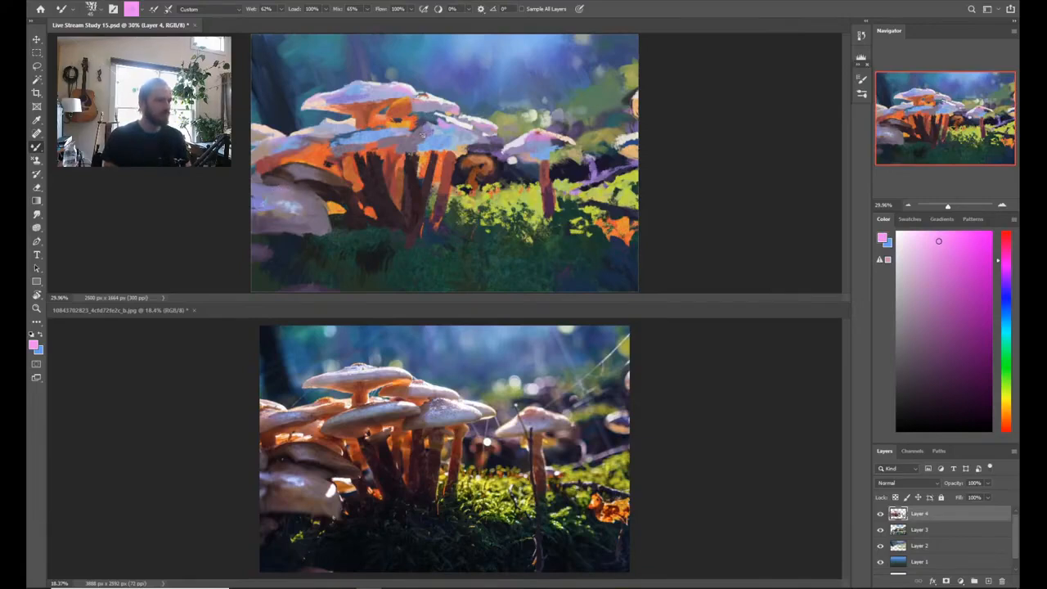
Step: Refine the small upper caps on the cluster's right side and their undersides with sampled greyish violet, pale lilac and orange
{"action": "left_click", "coordinate": [421, 159], "text": "alt"}
{"action": "left_click", "coordinate": [418, 131]}
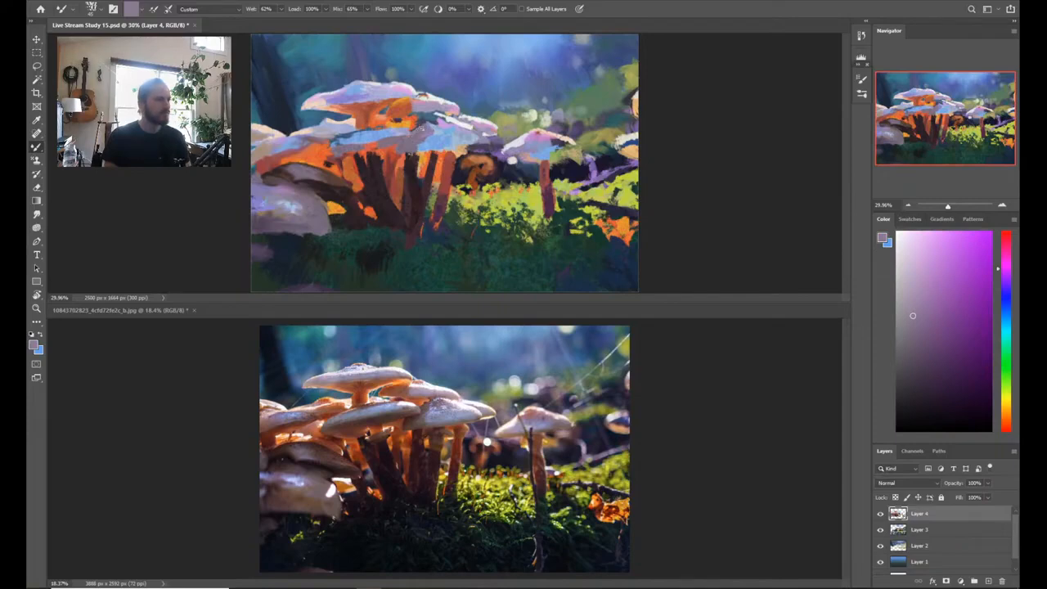
{"action": "left_click", "coordinate": [424, 104], "text": "alt"}
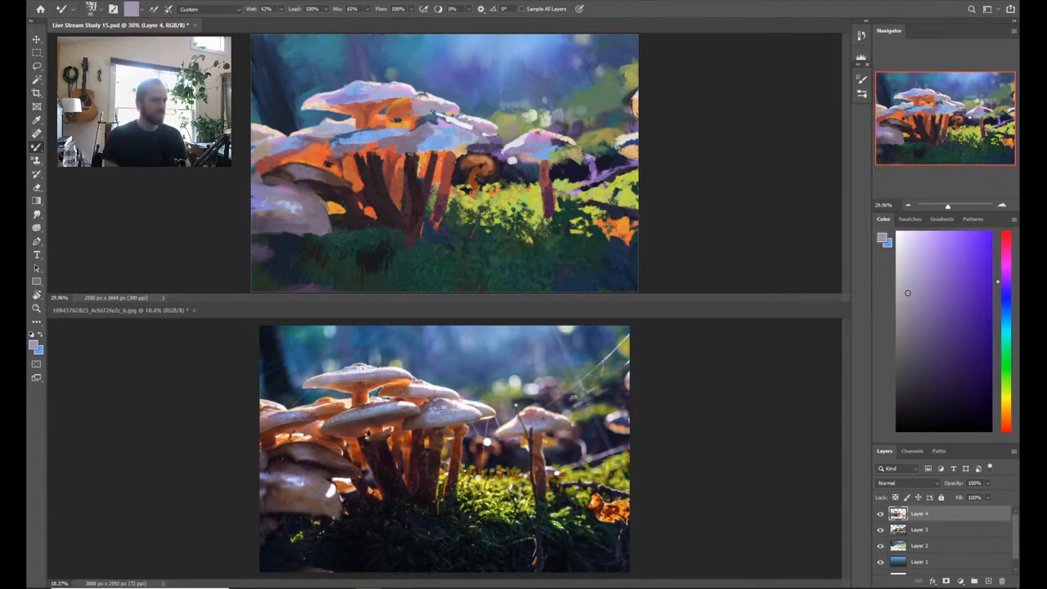
{"action": "left_click", "coordinate": [417, 116], "text": "alt"}
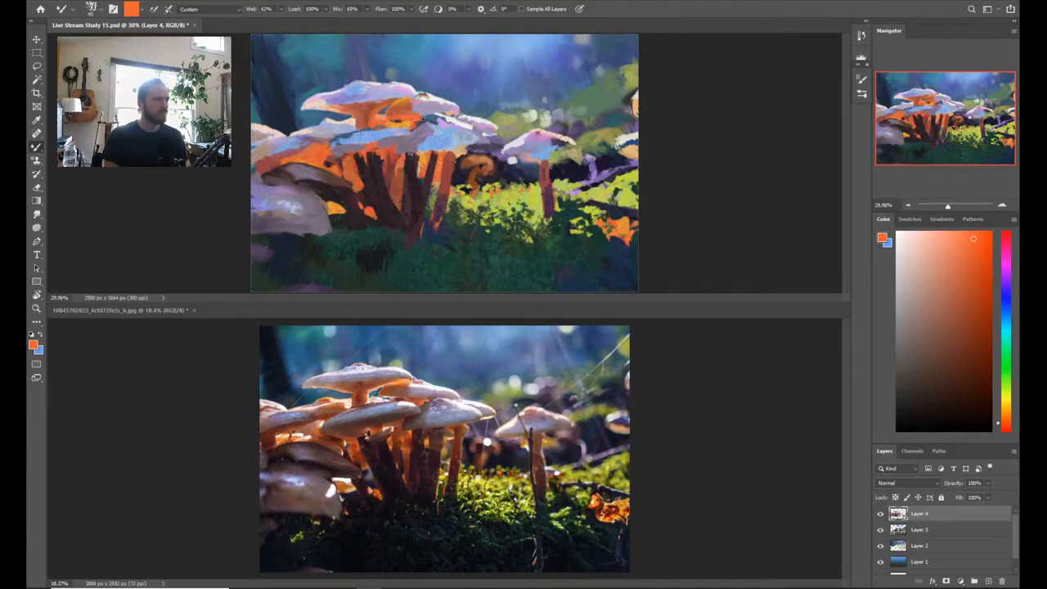
Step: Repaint the top surface of the cluster's central cap with sampled light blues and greyish violet
{"action": "left_click", "coordinate": [381, 133], "text": "alt"}
{"action": "left_click", "coordinate": [382, 134], "text": "alt"}
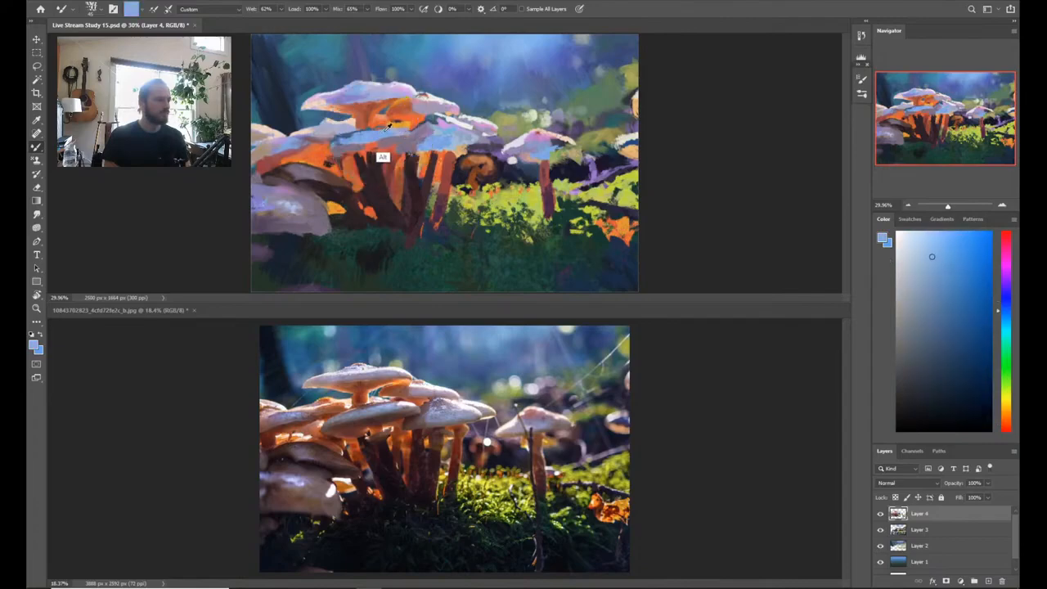
{"action": "left_click", "coordinate": [392, 140], "text": "alt"}
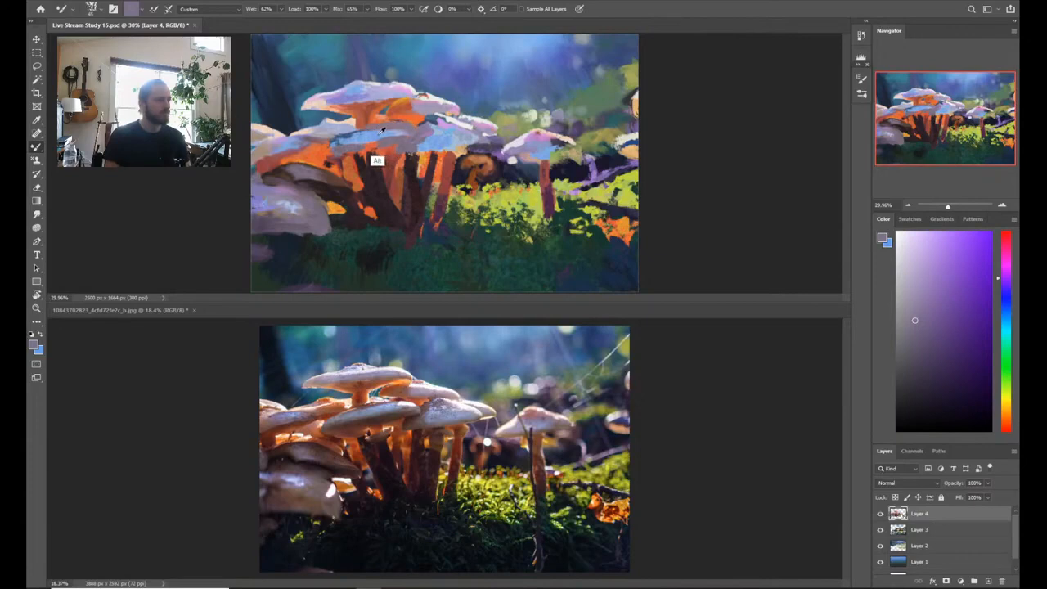
{"action": "left_click", "coordinate": [380, 134], "text": "alt"}
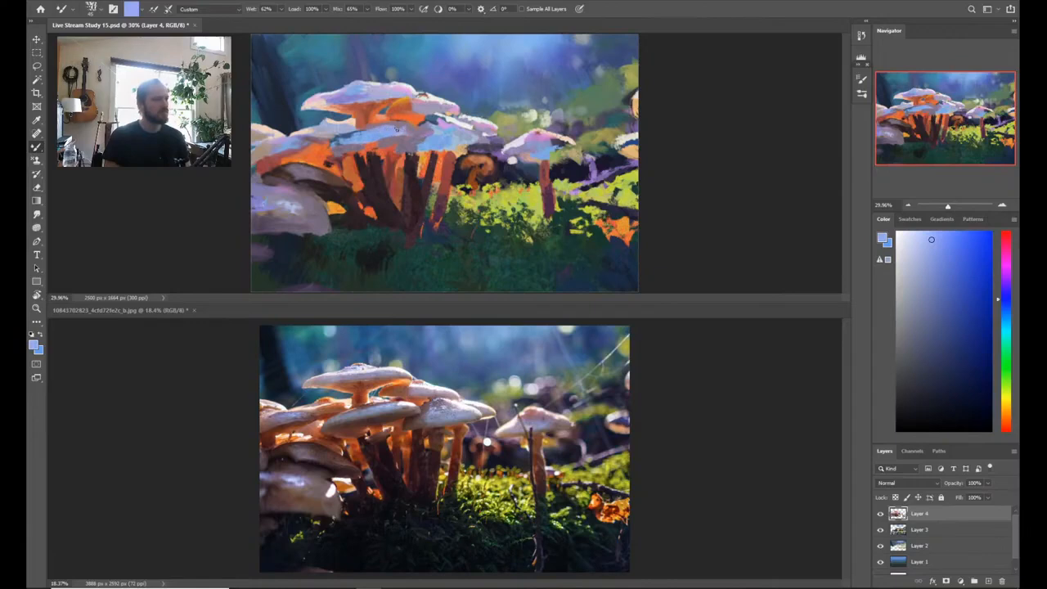
{"action": "left_click", "coordinate": [396, 137], "text": "alt"}
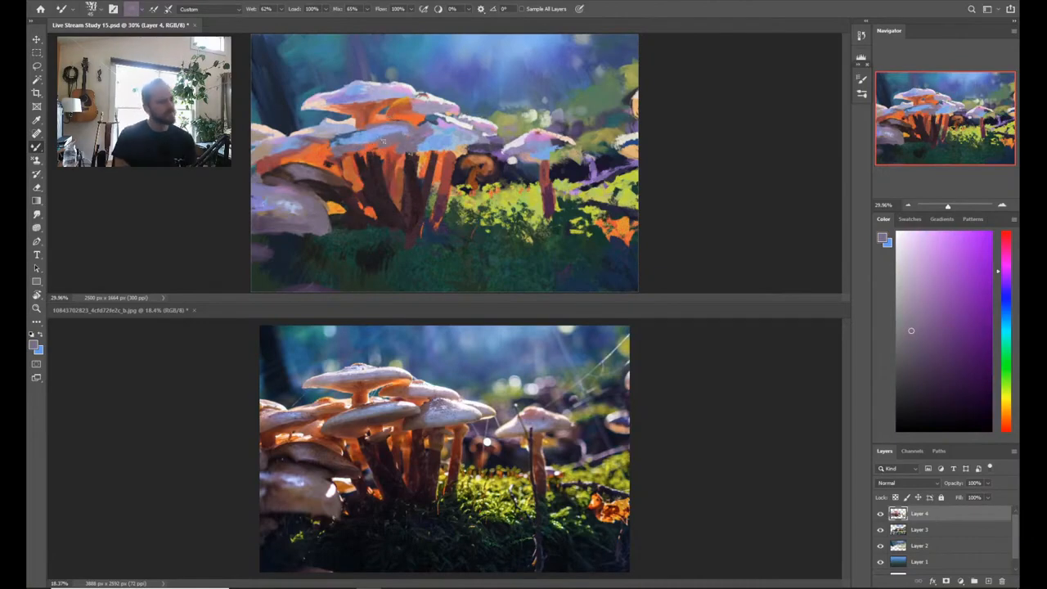
Step: Darken the underside of the cluster's central cap with a sampled near-black and muted reddish-brown tones
{"action": "left_click", "coordinate": [409, 170], "text": "alt"}
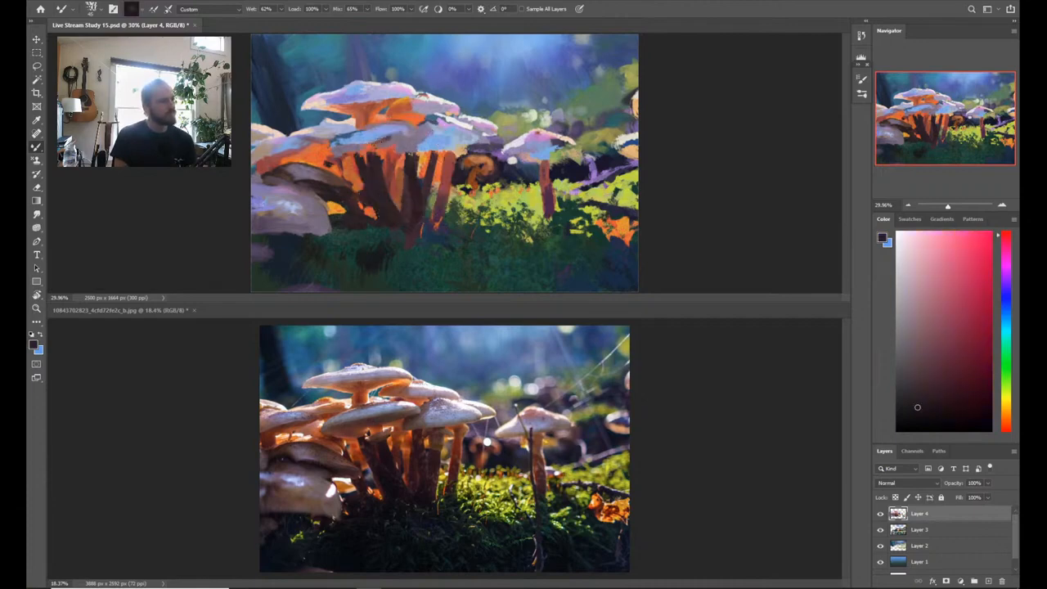
{"action": "mouse_move", "coordinate": [389, 141]}
{"action": "left_mouse_down"}
{"action": "mouse_move", "coordinate": [407, 132]}
{"action": "mouse_move", "coordinate": [364, 144]}
{"action": "mouse_move", "coordinate": [396, 145]}
{"action": "left_mouse_up"}
{"action": "mouse_move", "coordinate": [941, 357]}
{"action": "left_mouse_down"}
{"action": "mouse_move", "coordinate": [921, 388]}
{"action": "mouse_move", "coordinate": [922, 366]}
{"action": "left_mouse_up"}
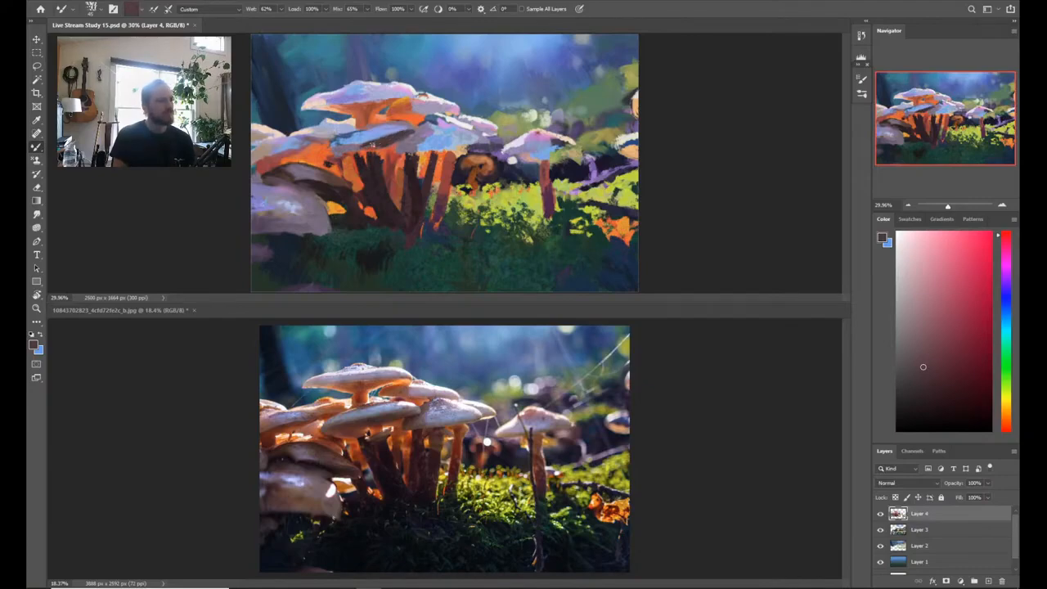
{"action": "left_click", "coordinate": [923, 336]}
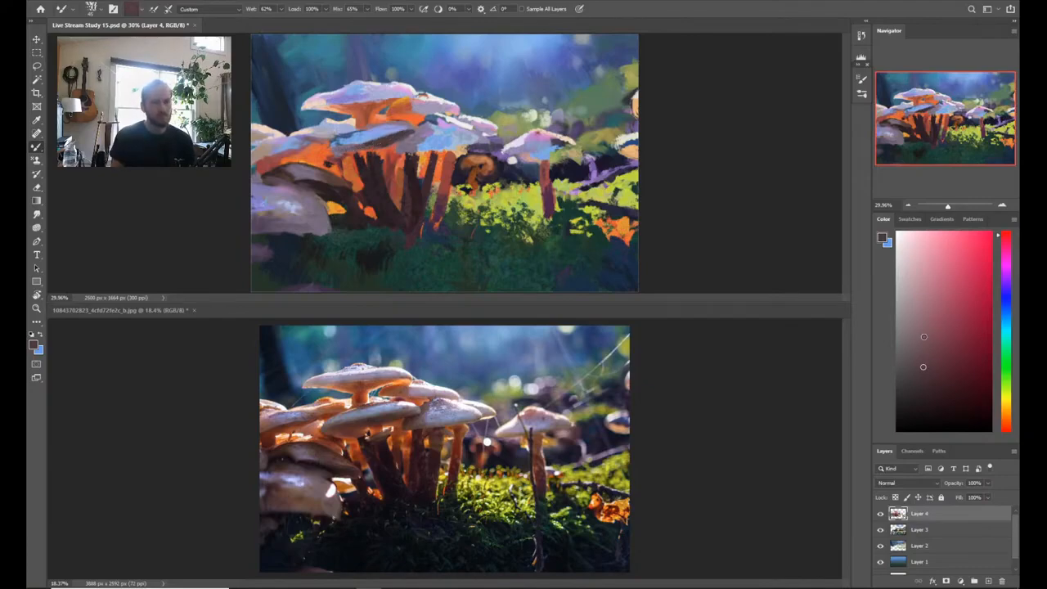
{"action": "left_click", "coordinate": [1006, 431]}
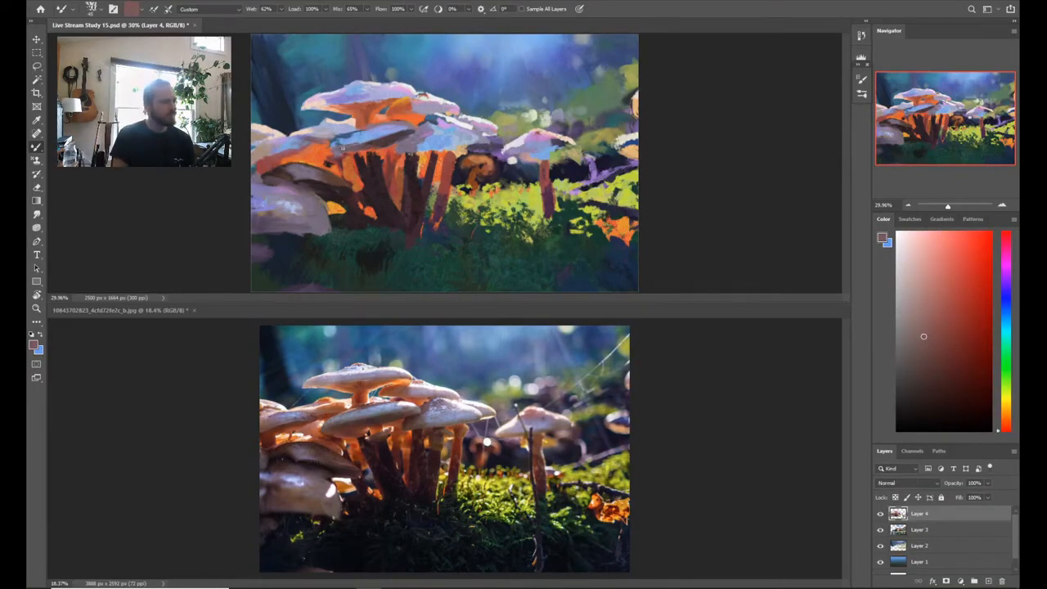
{"action": "left_click_drag", "start_coordinate": [344, 146], "coordinate": [378, 137]}
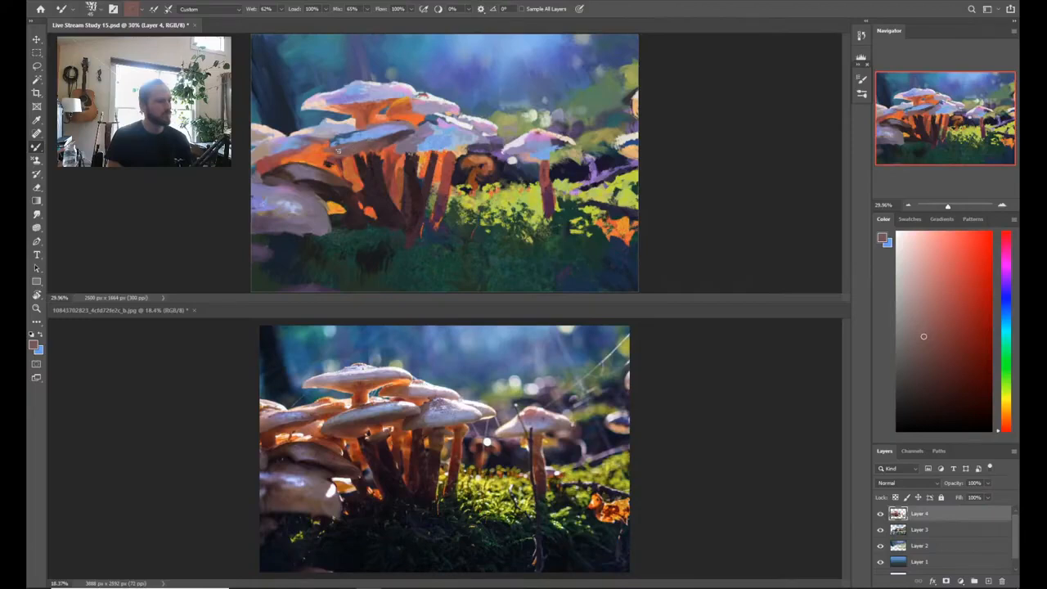
Step: Rework the stem tops beneath the cluster's central cap with sampled dark red, near-black, orange-red and muted red-brown
{"action": "left_click", "coordinate": [391, 171], "text": "alt"}
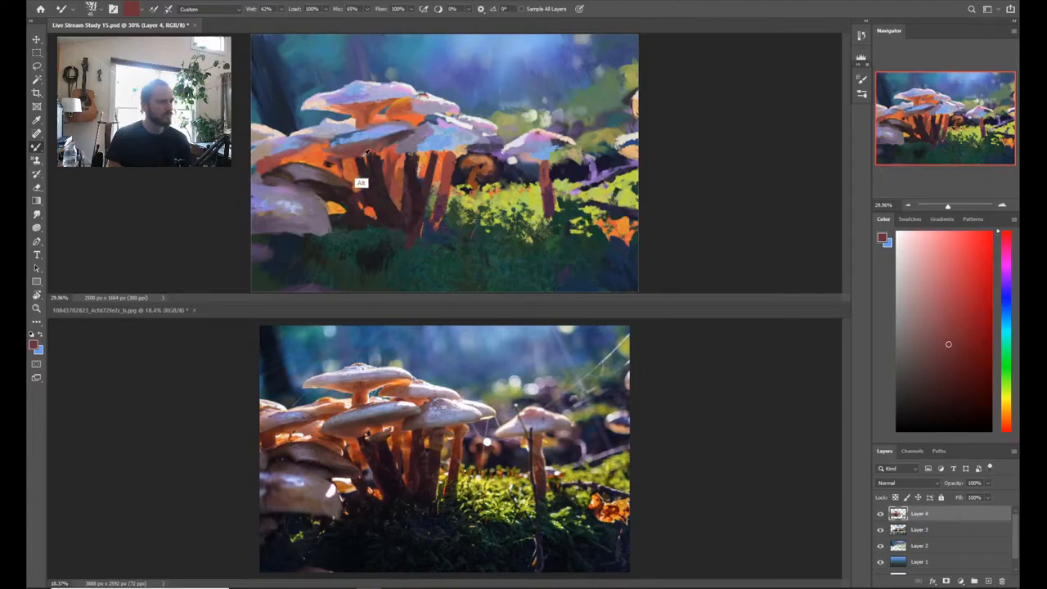
{"action": "left_click", "coordinate": [360, 157], "text": "alt"}
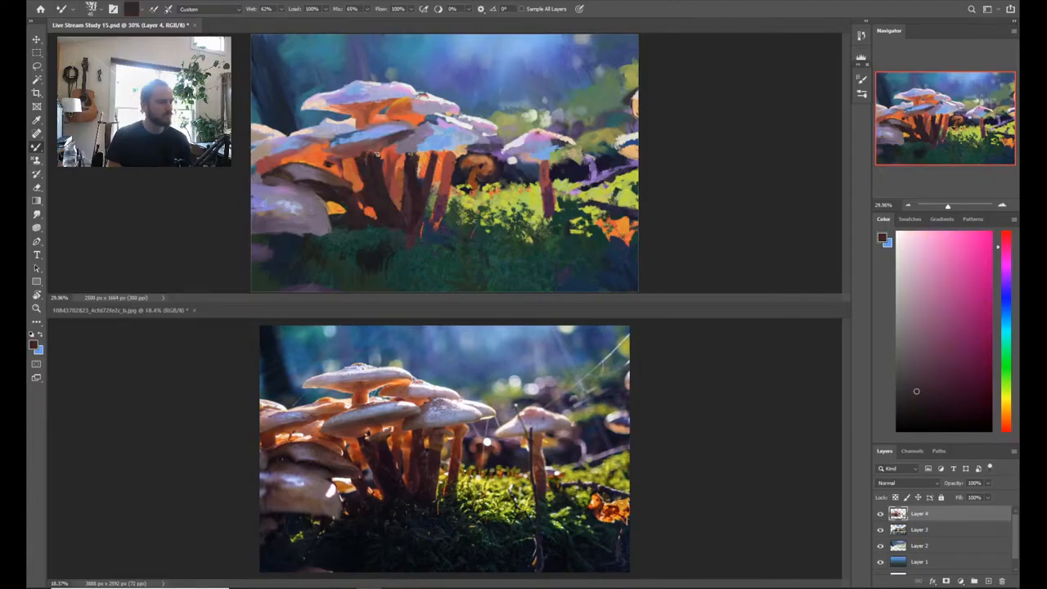
{"action": "left_click", "coordinate": [393, 177], "text": "alt"}
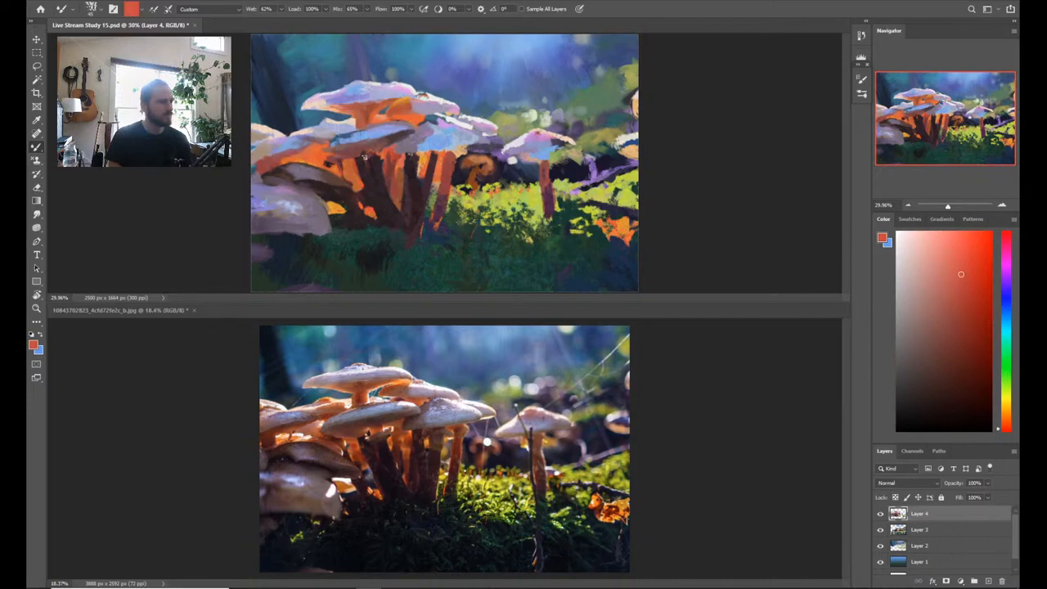
{"action": "key", "text": "ctrl+comma"}
{"action": "key", "text": "ctrl+comma"}
{"action": "key", "text": "ctrl+comma"}
{"action": "left_click", "coordinate": [372, 155], "text": "alt"}
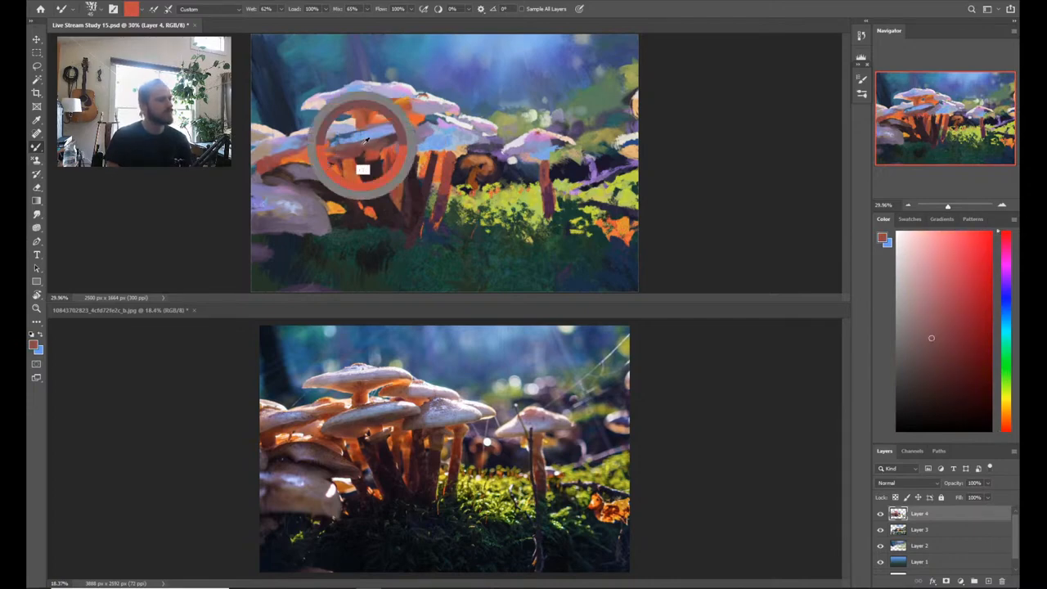
{"action": "key", "text": "ctrl+comma"}
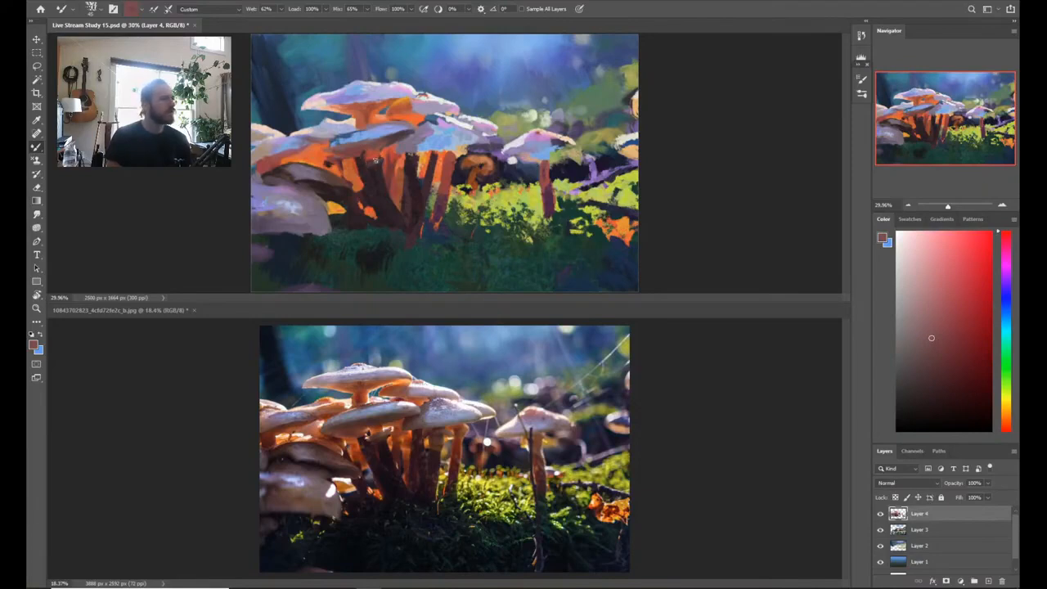
Step: Touch up the underside of the cluster's central cap with a sampled muted reddish brown
{"action": "key", "text": "ctrl+comma"}
{"action": "left_click", "coordinate": [352, 185], "text": "alt"}
{"action": "key", "text": "ctrl+comma"}
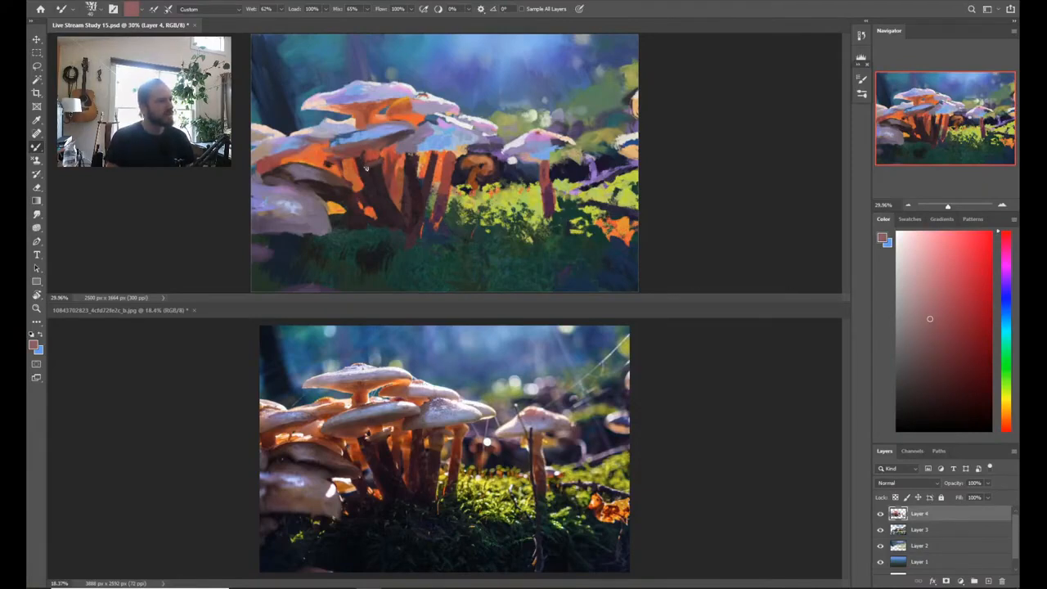
{"action": "key", "text": "ctrl+comma"}
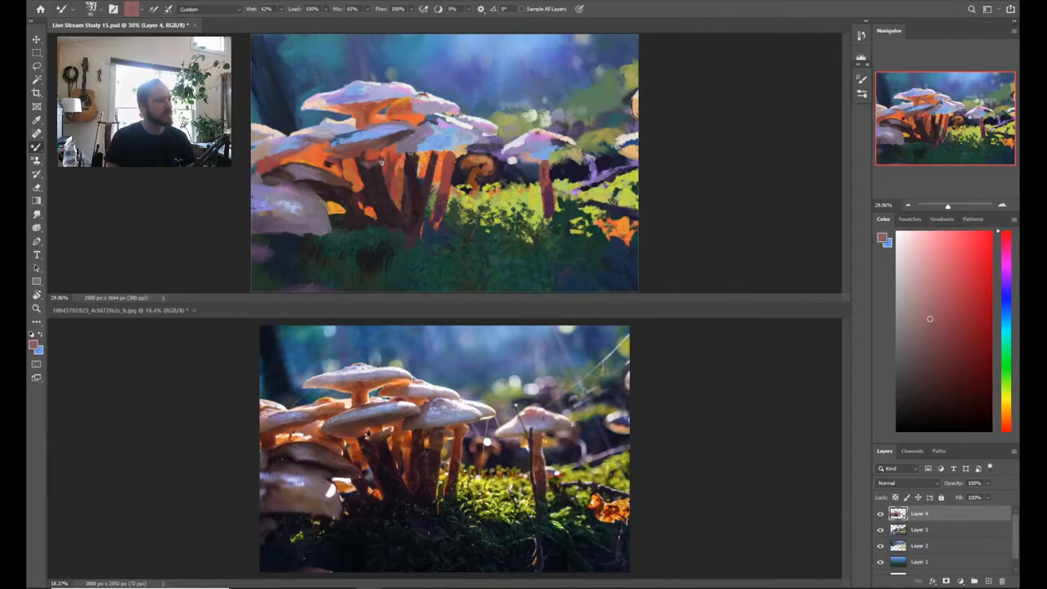
{"action": "key", "text": "ctrl+comma"}
{"action": "key", "text": "ctrl+comma"}
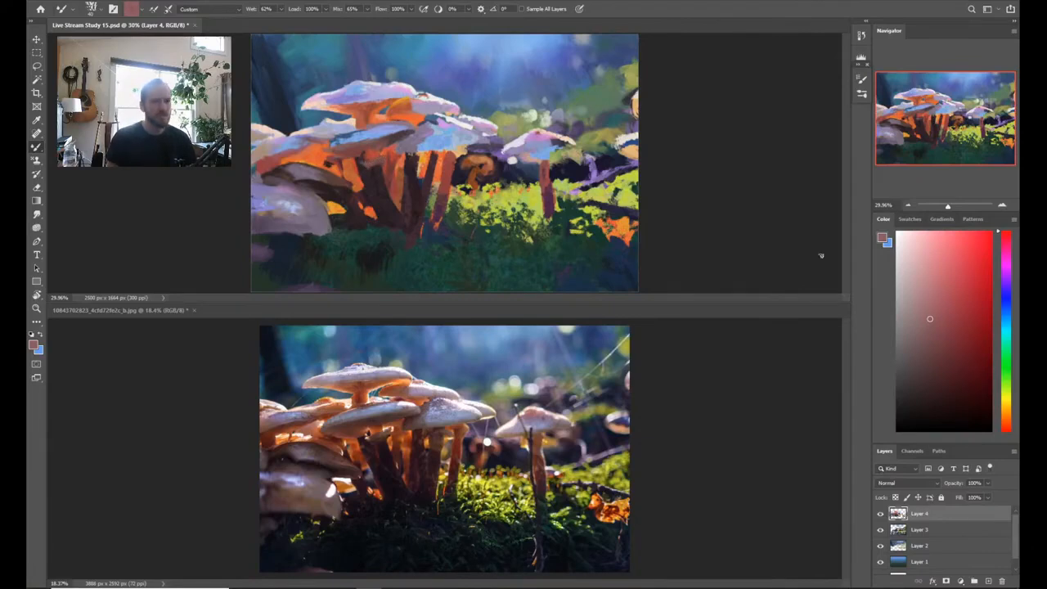
Step: Mix a muted orange-brown and work it along the central cap's lower edge with a brush reduced to size 30
{"action": "left_click", "coordinate": [1006, 424]}
{"action": "key", "text": "ctrl+comma"}
{"action": "key", "text": "ctrl+comma"}
{"action": "left_click", "coordinate": [938, 304]}
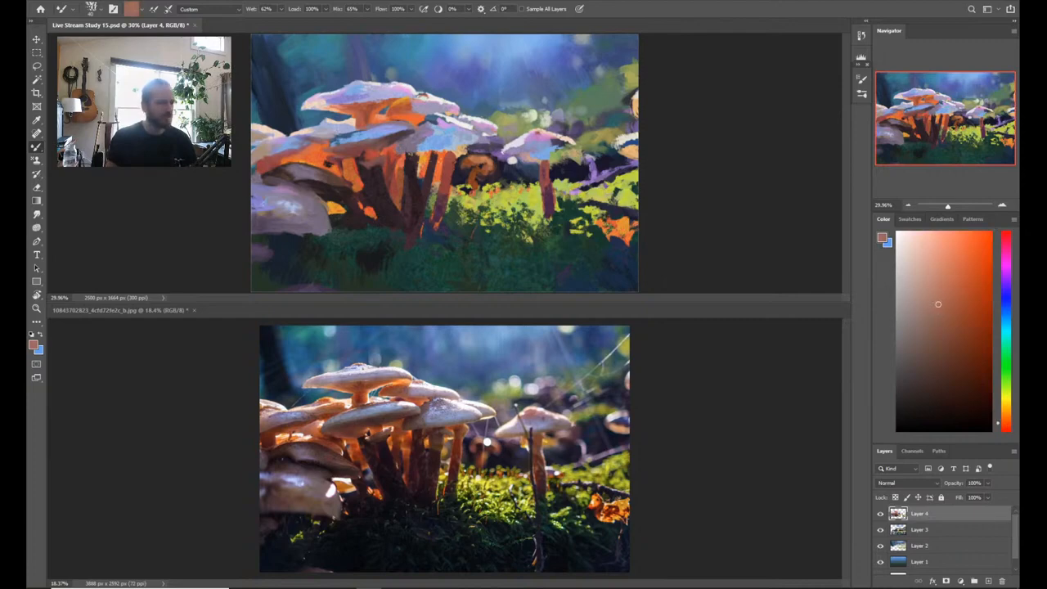
{"action": "key", "text": "ctrl+comma"}
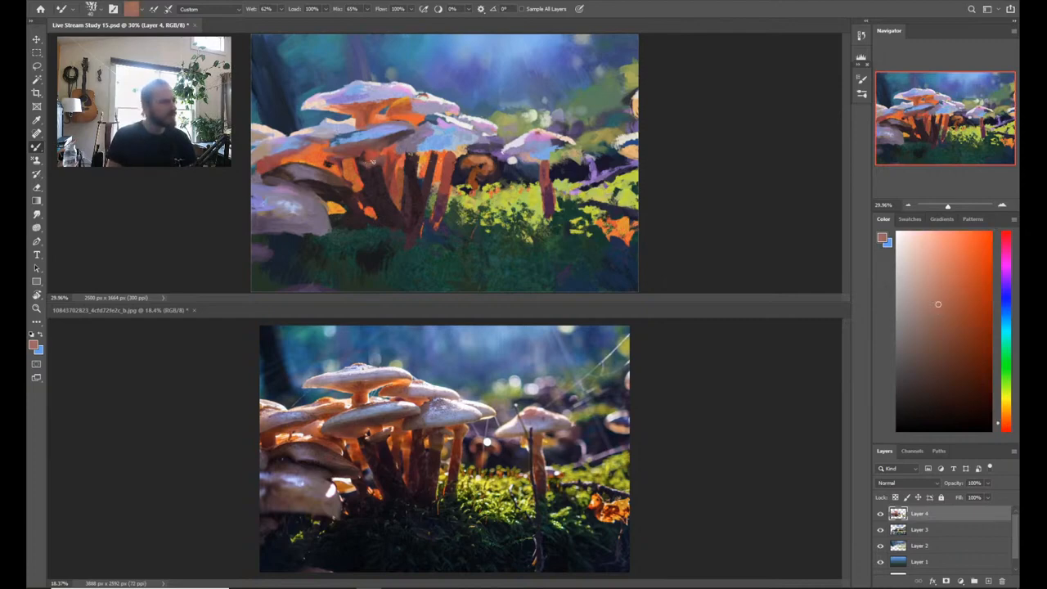
{"action": "key", "text": "bracketleft"}
{"action": "key", "text": "ctrl+comma"}
{"action": "key", "text": "ctrl+comma"}
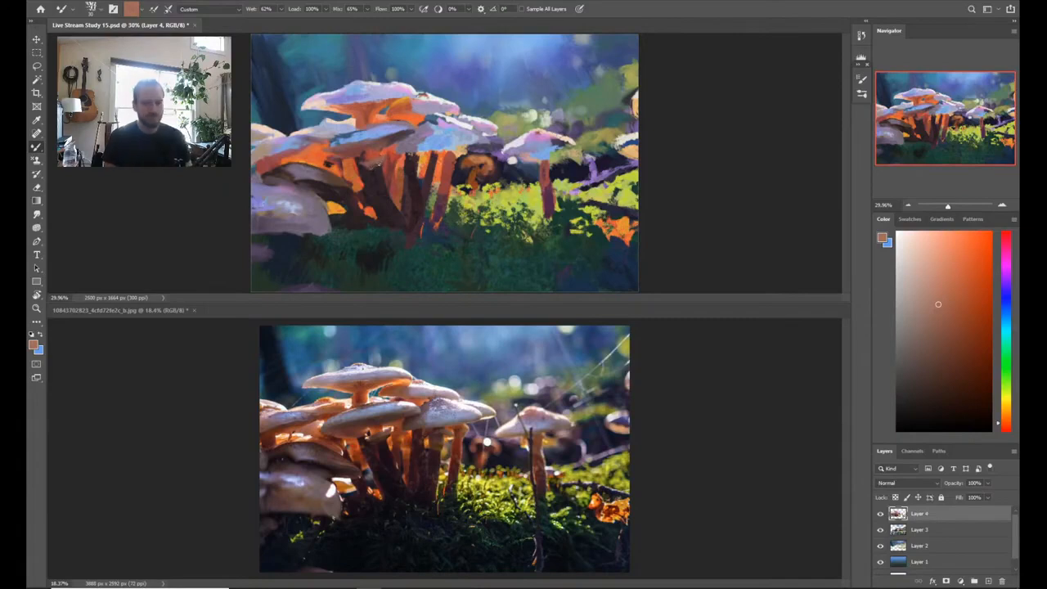
Step: Deepen the shadow beneath the cluster's central cap with a near-black sampled from the dark stem
{"action": "key", "text": "ctrl+comma"}
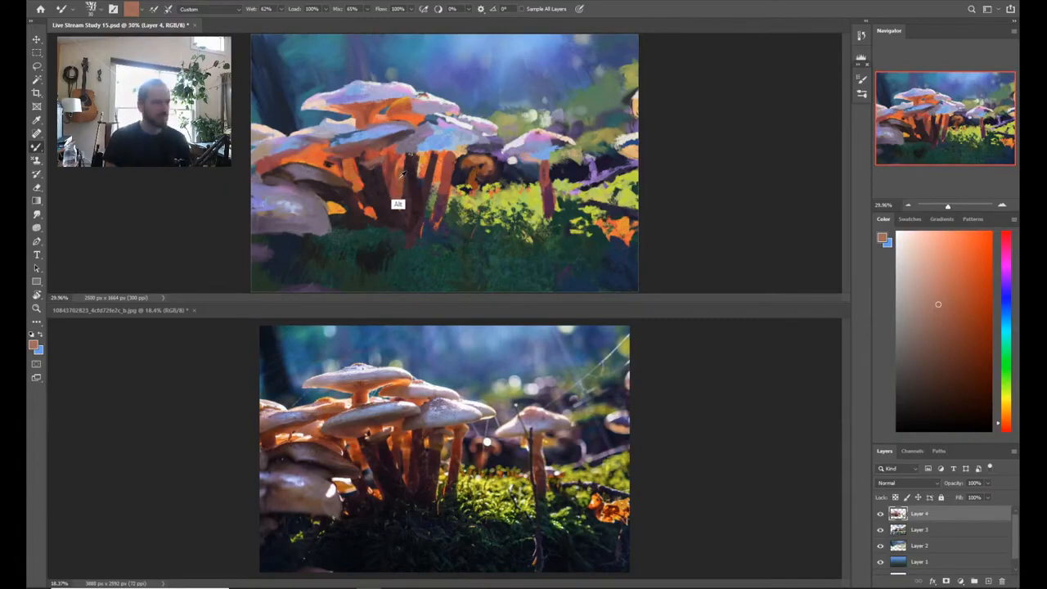
{"action": "key", "text": "ctrl+comma"}
{"action": "left_click", "coordinate": [391, 203], "text": "alt"}
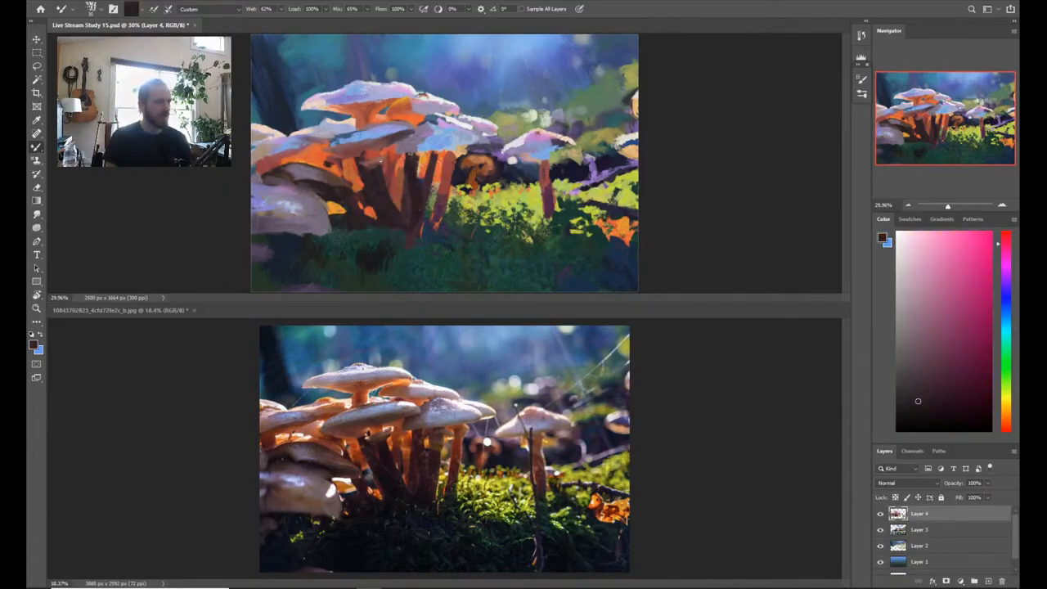
{"action": "key", "text": "ctrl+comma"}
{"action": "key", "text": "ctrl+comma"}
{"action": "key", "text": "ctrl+comma"}
{"action": "key", "text": "ctrl+comma"}
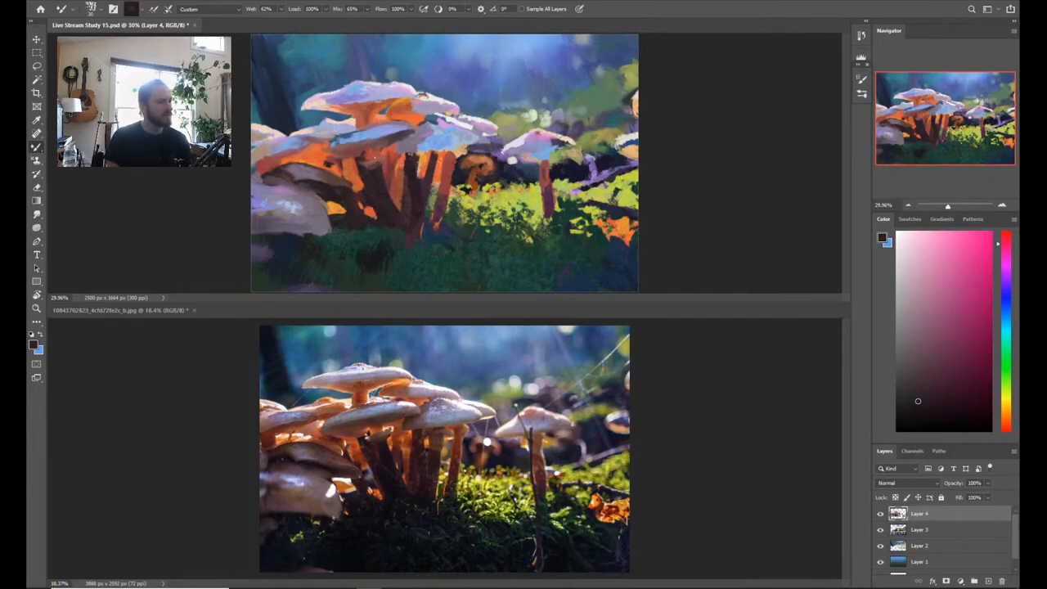
{"action": "key", "text": "ctrl+comma"}
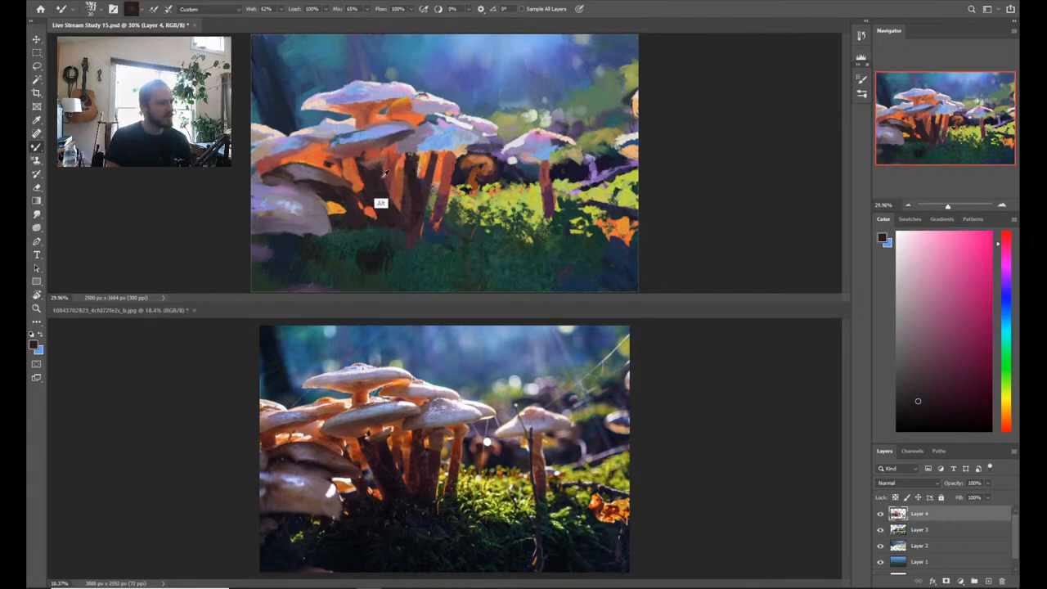
Step: Adjust the stem top directly beneath the central cap with sampled near-black and dark red
{"action": "left_click", "coordinate": [382, 178], "text": "alt"}
{"action": "key", "text": "ctrl+comma"}
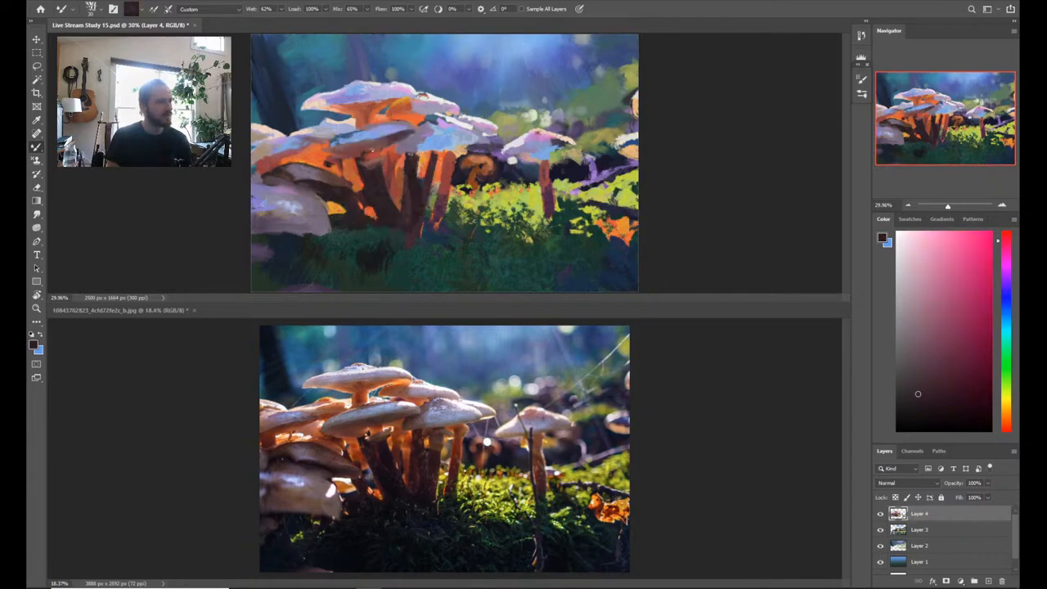
{"action": "key", "text": "ctrl+comma"}
{"action": "left_click", "coordinate": [387, 167], "text": "alt"}
{"action": "key", "text": "ctrl+comma"}
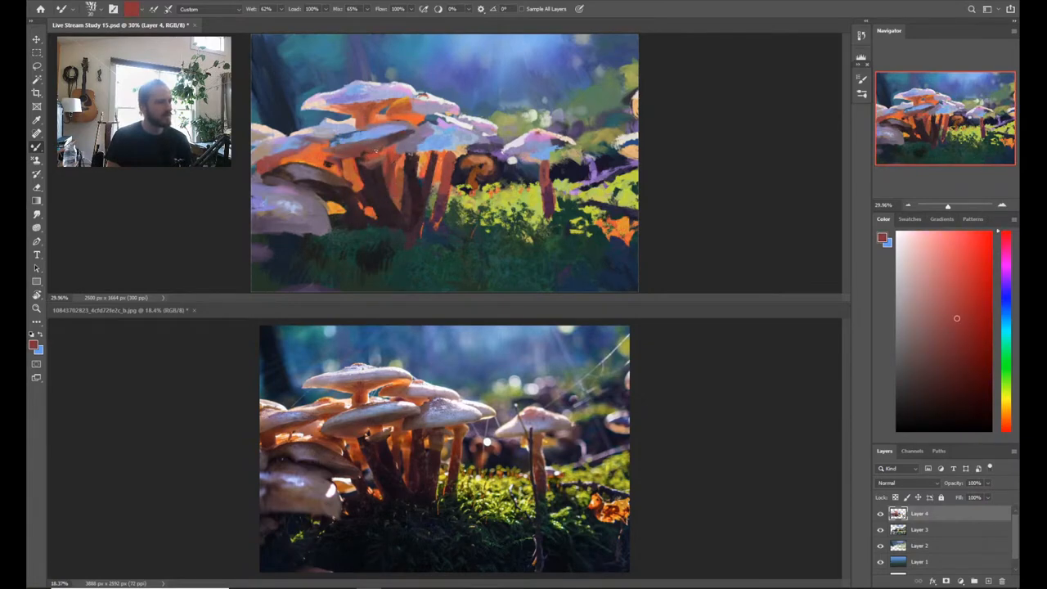
Step: Refine where the central cap's underside meets the stems with sampled dark brown, orange-red and near-black
{"action": "left_click", "coordinate": [373, 157], "text": "alt"}
{"action": "key", "text": "alt"}
{"action": "left_click", "coordinate": [366, 147], "text": "alt"}
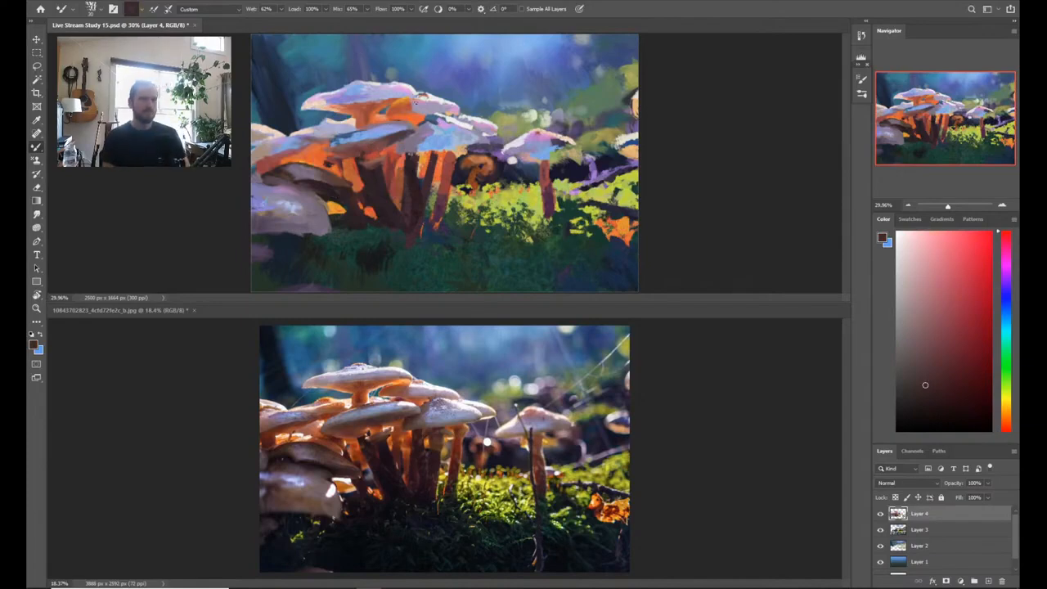
{"action": "key", "text": "alt"}
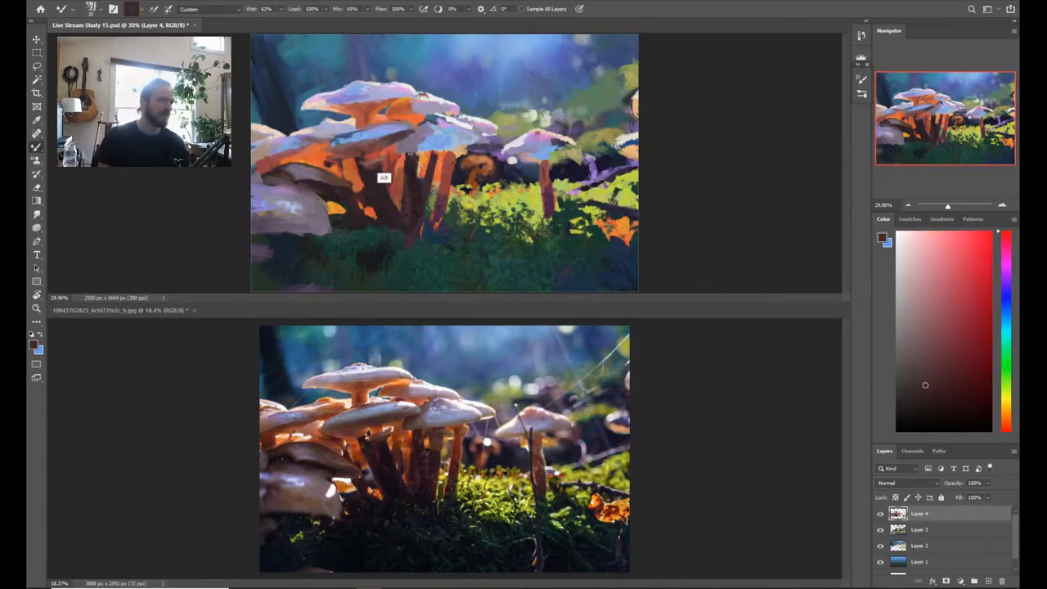
{"action": "left_click", "coordinate": [393, 161], "text": "alt"}
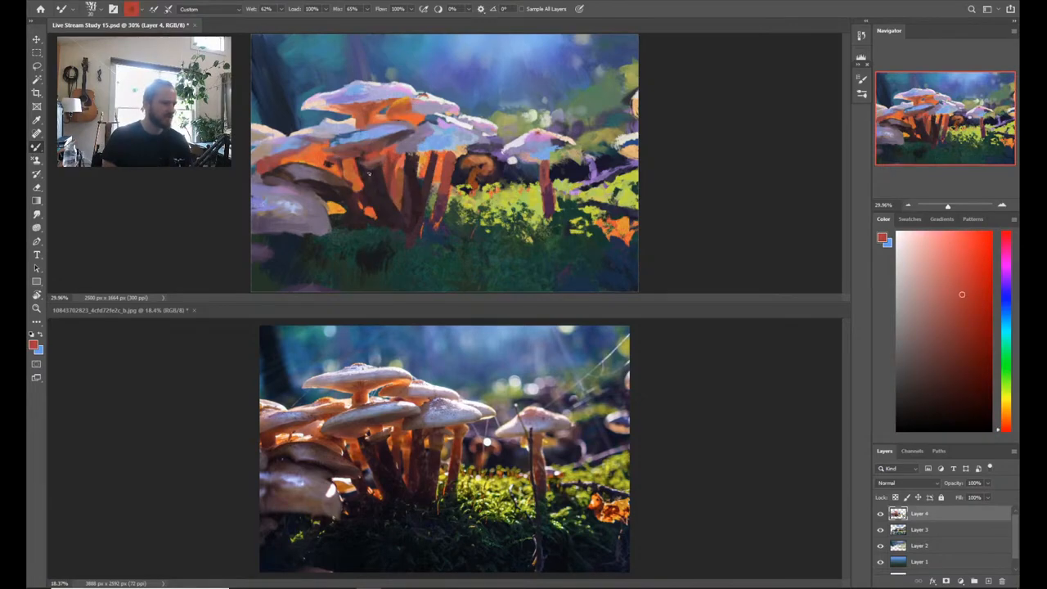
{"action": "left_click", "coordinate": [365, 177], "text": "alt"}
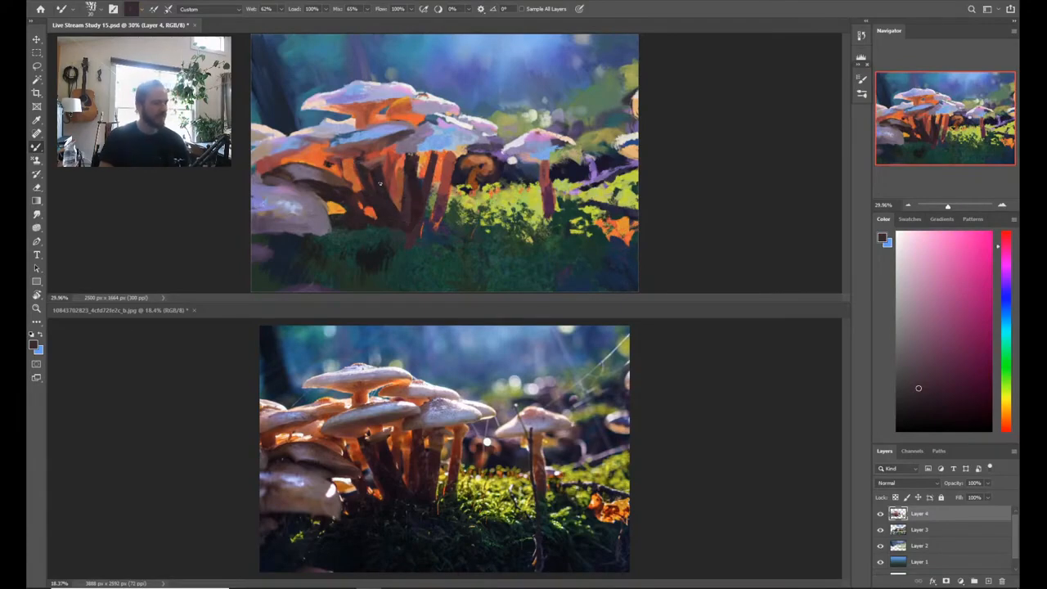
Step: Switch to the Brush tool and define the left stem under the central cap with sampled near-black and muted red-brown
{"action": "key", "text": "b"}
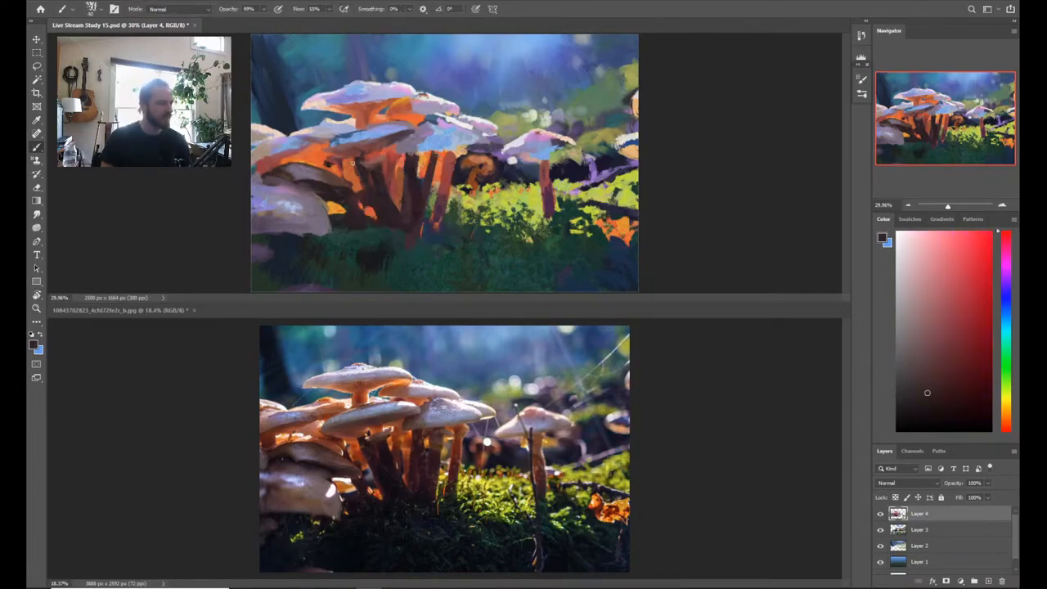
{"action": "left_click", "coordinate": [379, 185], "text": "alt"}
{"action": "left_click_drag", "start_coordinate": [355, 160], "coordinate": [360, 182]}
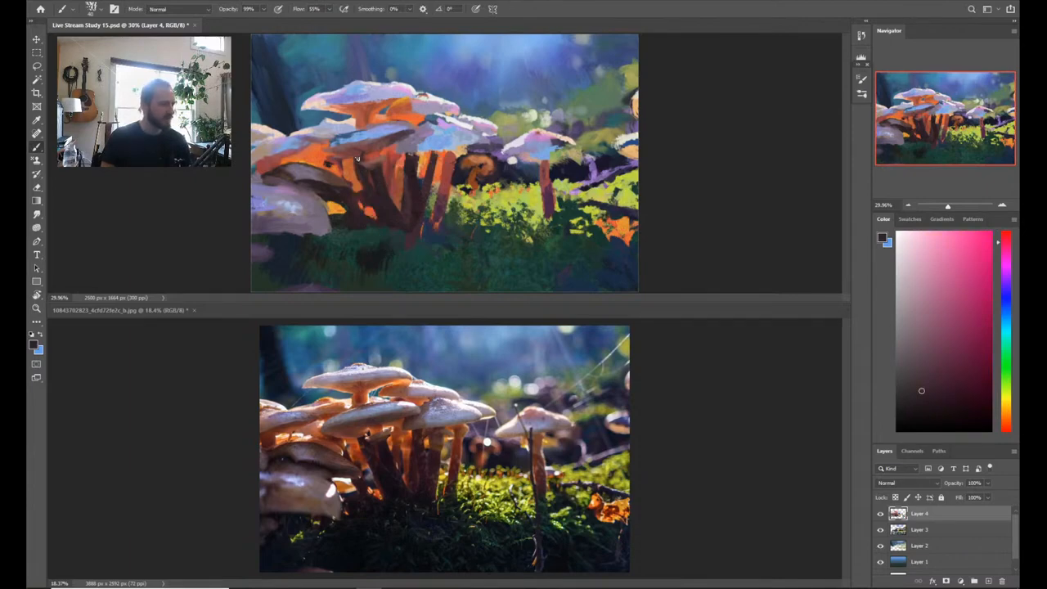
{"action": "left_click", "coordinate": [351, 152], "text": "alt"}
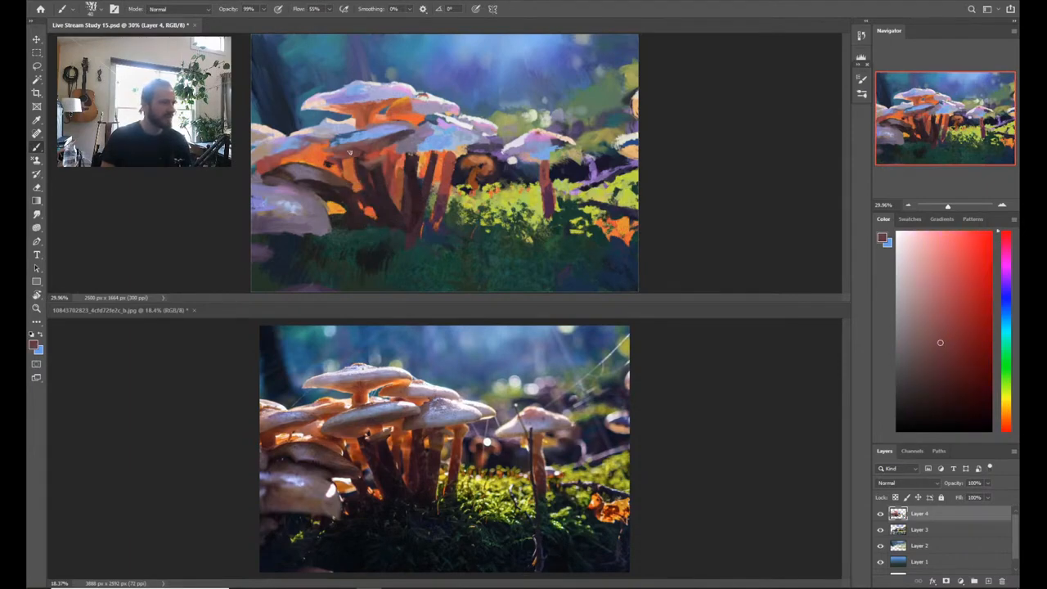
{"action": "left_click", "coordinate": [357, 164], "text": "alt"}
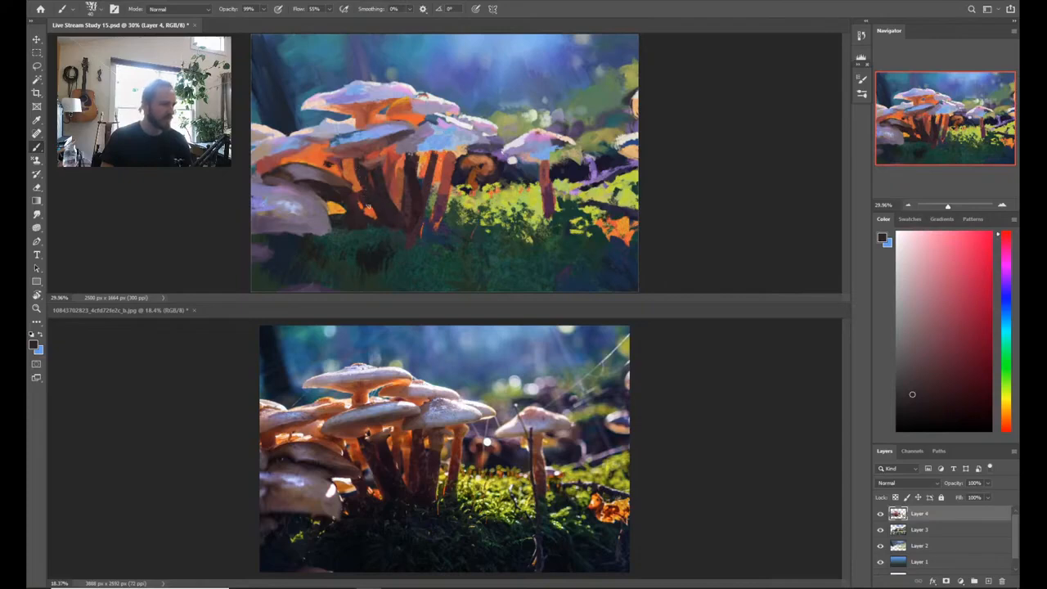
Step: Rework the lower parts of the cluster's left stems with sampled muted red, dark brown and near-black
{"action": "left_click", "coordinate": [387, 179], "text": "alt"}
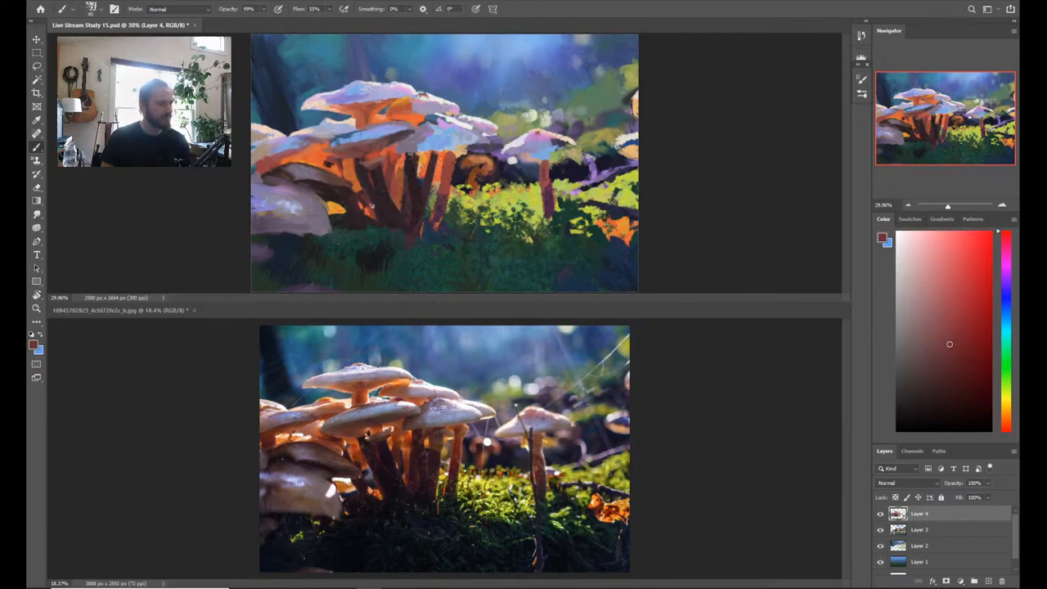
{"action": "left_click", "coordinate": [372, 202], "text": "alt"}
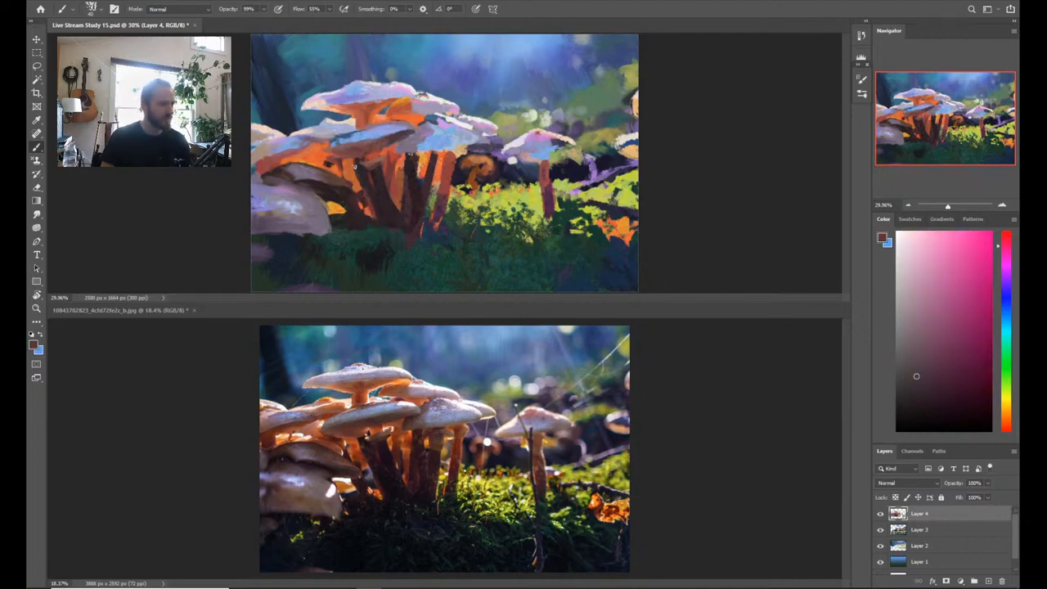
{"action": "left_click", "coordinate": [362, 206], "text": "alt"}
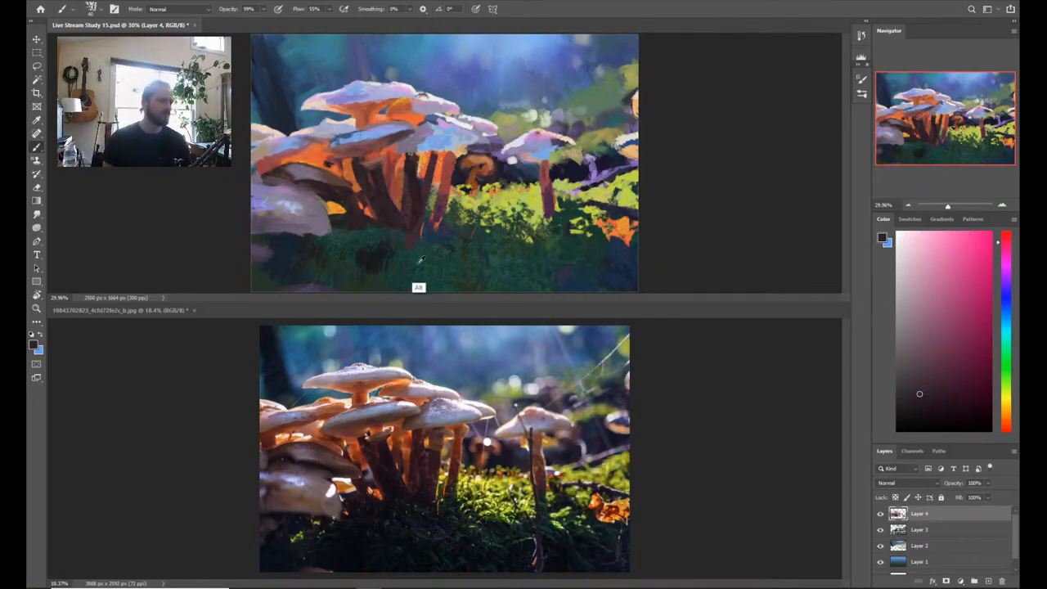
Step: Darken the shadowed moss along the painting's lower edge with a near-black blue, starting with a brush enlarged to size 200
{"action": "left_click", "coordinate": [381, 280], "text": "alt"}
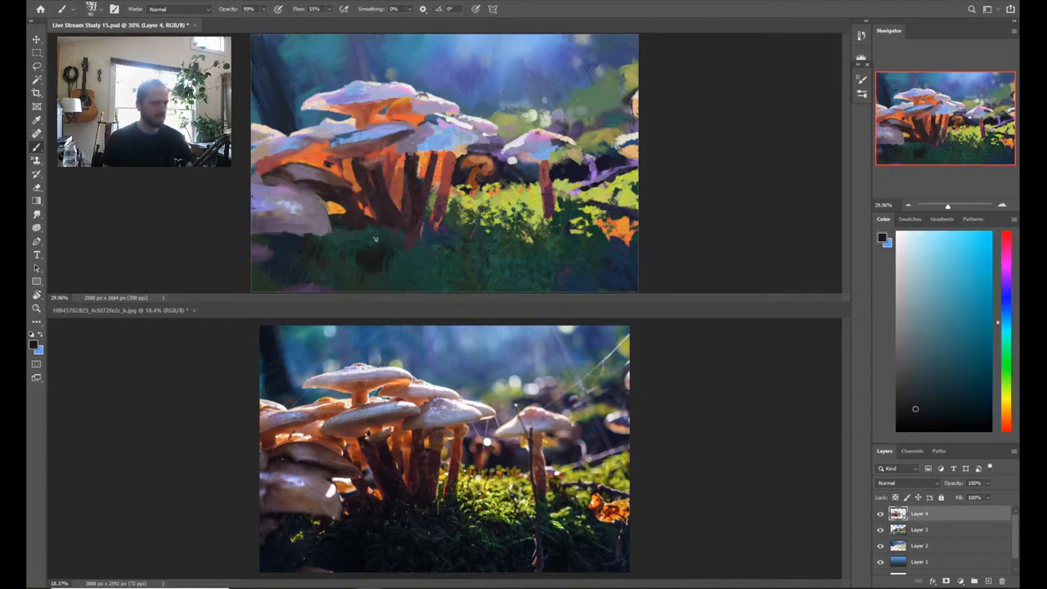
{"action": "key", "text": "bracketright"}
{"action": "key", "text": "bracketright"}
{"action": "key", "text": "bracketright"}
{"action": "key", "text": "bracketright"}
{"action": "key", "text": "bracketright"}
{"action": "key", "text": "bracketright"}
{"action": "key", "text": "bracketright"}
{"action": "key", "text": "bracketright"}
{"action": "key", "text": "bracketright"}
{"action": "key", "text": "bracketright"}
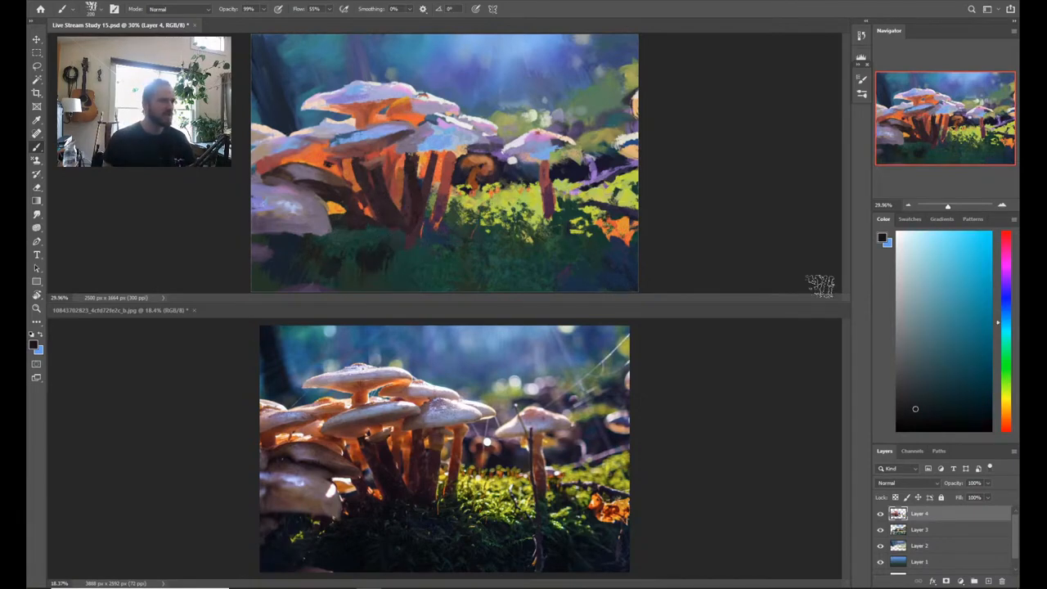
{"action": "left_click", "coordinate": [916, 417]}
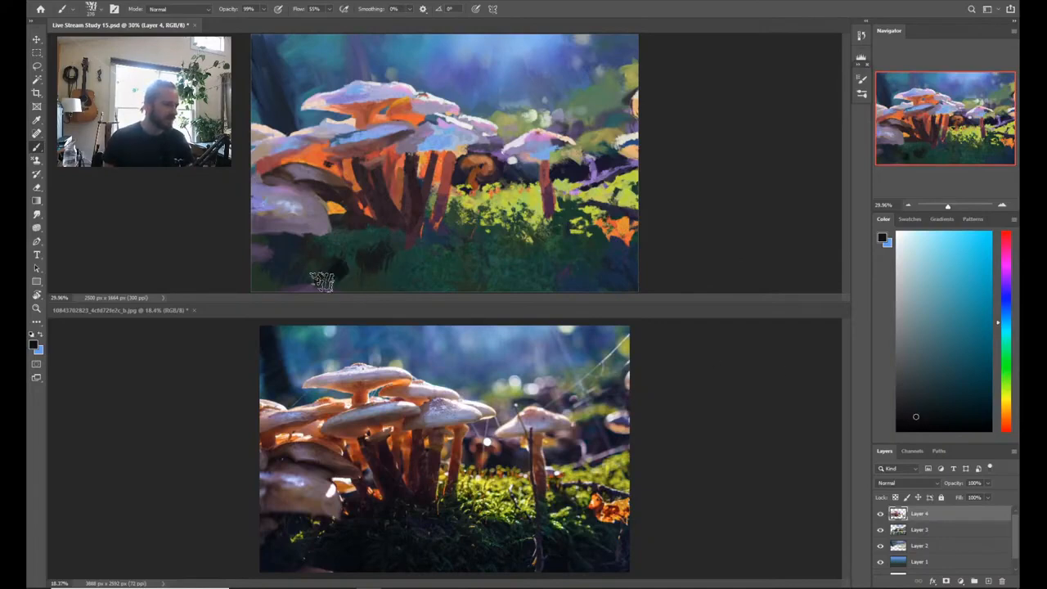
{"action": "mouse_move", "coordinate": [345, 276]}
{"action": "left_mouse_down"}
{"action": "mouse_move", "coordinate": [347, 264]}
{"action": "mouse_move", "coordinate": [338, 273]}
{"action": "left_mouse_up"}
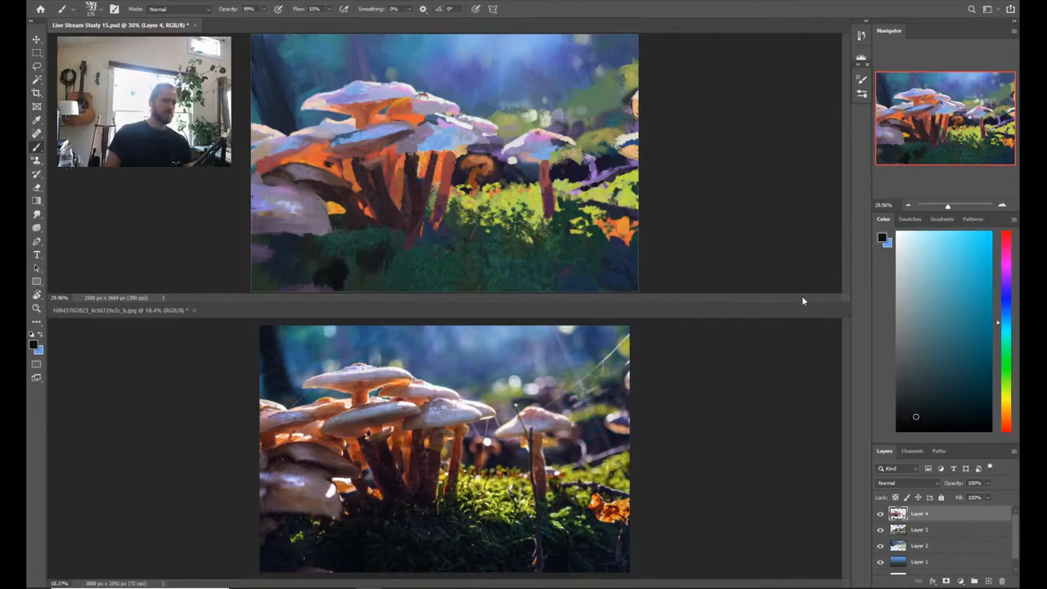
{"action": "mouse_move", "coordinate": [292, 261]}
{"action": "left_mouse_down"}
{"action": "mouse_move", "coordinate": [361, 255]}
{"action": "mouse_move", "coordinate": [357, 285]}
{"action": "mouse_move", "coordinate": [320, 262]}
{"action": "mouse_move", "coordinate": [328, 256]}
{"action": "mouse_move", "coordinate": [282, 258]}
{"action": "mouse_move", "coordinate": [281, 276]}
{"action": "mouse_move", "coordinate": [286, 247]}
{"action": "mouse_move", "coordinate": [297, 246]}
{"action": "mouse_move", "coordinate": [254, 237]}
{"action": "mouse_move", "coordinate": [261, 275]}
{"action": "left_mouse_up"}
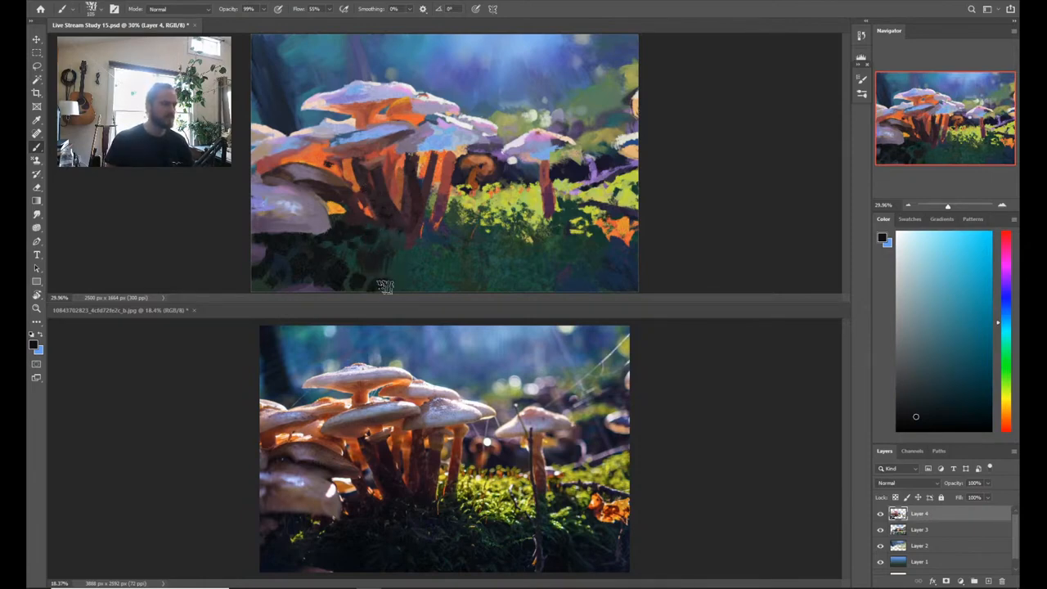
{"action": "mouse_move", "coordinate": [409, 281]}
{"action": "left_mouse_down"}
{"action": "mouse_move", "coordinate": [441, 287]}
{"action": "mouse_move", "coordinate": [444, 271]}
{"action": "mouse_move", "coordinate": [428, 256]}
{"action": "mouse_move", "coordinate": [457, 286]}
{"action": "mouse_move", "coordinate": [464, 277]}
{"action": "mouse_move", "coordinate": [421, 267]}
{"action": "mouse_move", "coordinate": [382, 285]}
{"action": "mouse_move", "coordinate": [466, 262]}
{"action": "mouse_move", "coordinate": [513, 272]}
{"action": "left_mouse_up"}
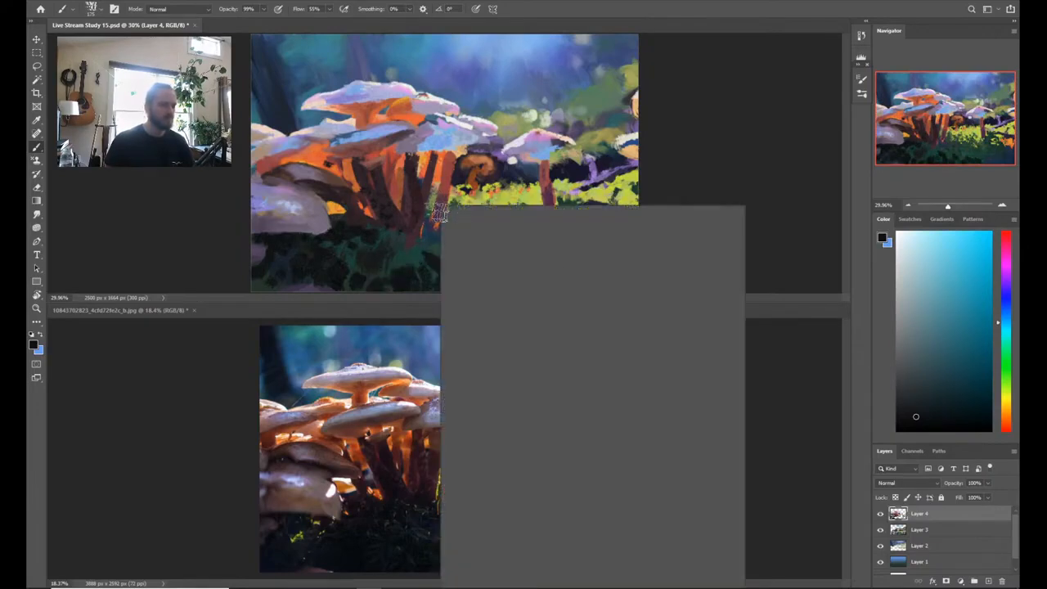
Step: Choose an angled bristle brush preset and paint near-black grass strokes across the foreground moss and around the orange leaf
{"action": "right_click", "coordinate": [442, 206]}
{"action": "left_click", "coordinate": [508, 523]}
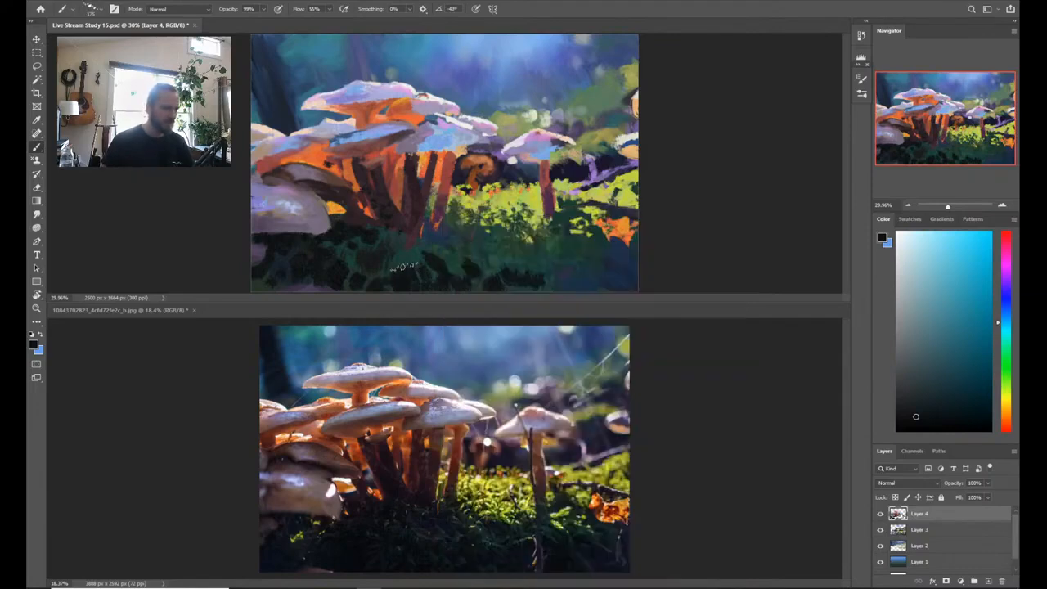
{"action": "left_click", "coordinate": [406, 284]}
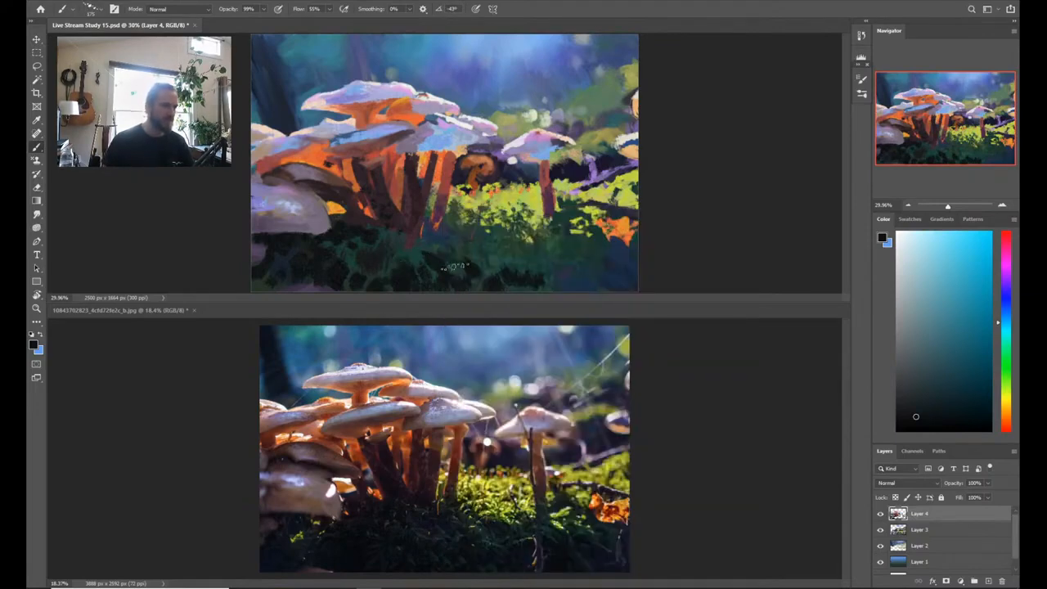
{"action": "mouse_move", "coordinate": [486, 256]}
{"action": "left_mouse_down"}
{"action": "mouse_move", "coordinate": [541, 268]}
{"action": "mouse_move", "coordinate": [548, 251]}
{"action": "mouse_move", "coordinate": [586, 266]}
{"action": "mouse_move", "coordinate": [552, 244]}
{"action": "mouse_move", "coordinate": [581, 238]}
{"action": "mouse_move", "coordinate": [529, 249]}
{"action": "mouse_move", "coordinate": [511, 264]}
{"action": "mouse_move", "coordinate": [523, 269]}
{"action": "mouse_move", "coordinate": [496, 265]}
{"action": "mouse_move", "coordinate": [509, 244]}
{"action": "mouse_move", "coordinate": [497, 265]}
{"action": "mouse_move", "coordinate": [517, 286]}
{"action": "left_mouse_up"}
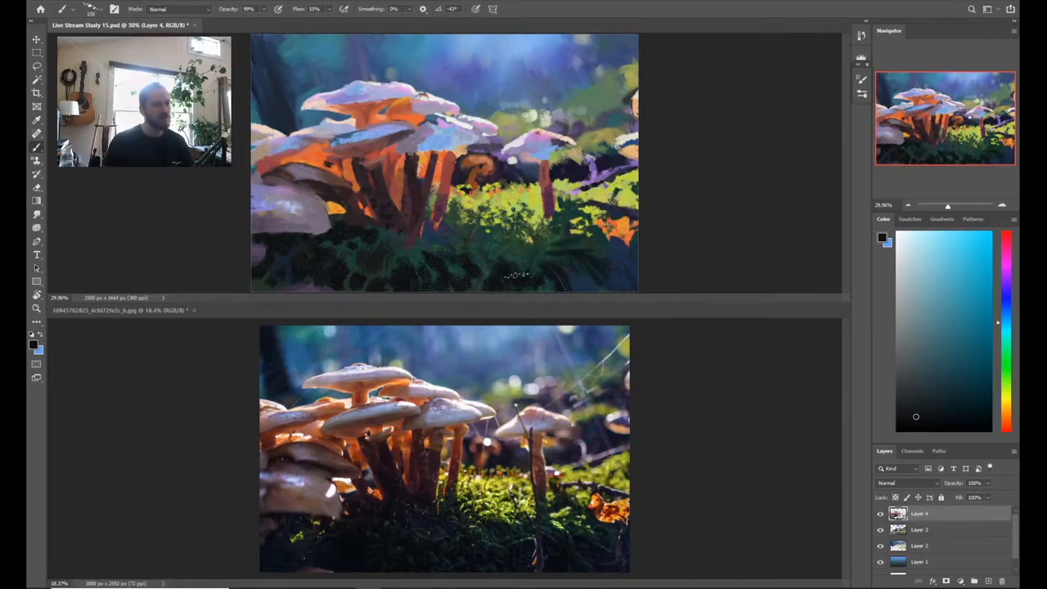
{"action": "mouse_move", "coordinate": [613, 252]}
{"action": "left_mouse_down"}
{"action": "mouse_move", "coordinate": [628, 243]}
{"action": "mouse_move", "coordinate": [619, 237]}
{"action": "left_mouse_up"}
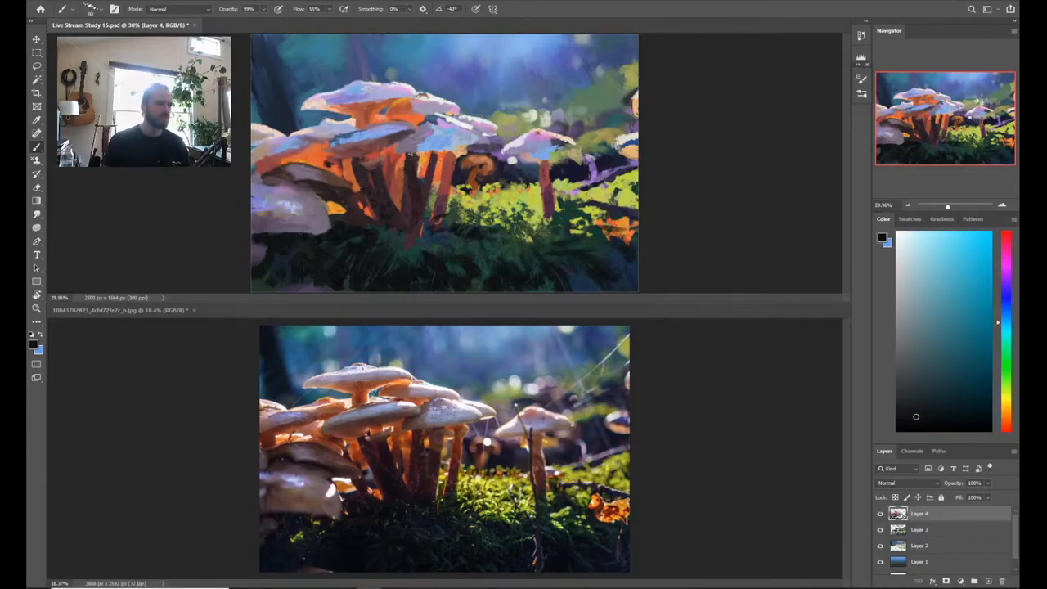
{"action": "left_click_drag", "start_coordinate": [486, 251], "coordinate": [475, 284]}
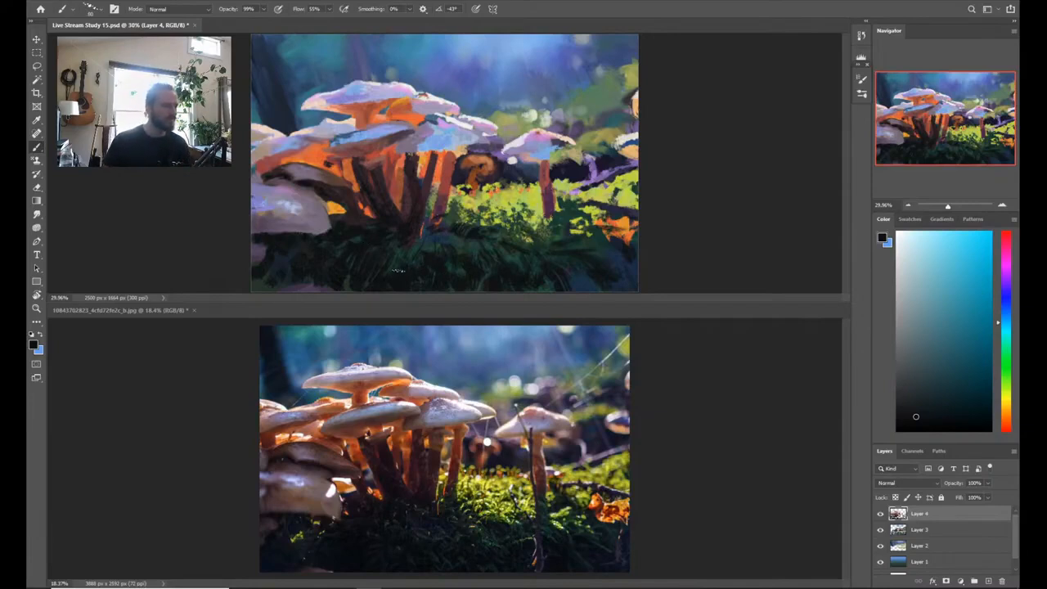
Step: Paint the shadowed moss in the painting's lower-left corner with a sampled dark blue-green deepened to a darker navy
{"action": "left_click", "coordinate": [471, 243], "text": "alt"}
{"action": "left_click", "coordinate": [439, 237], "text": "alt"}
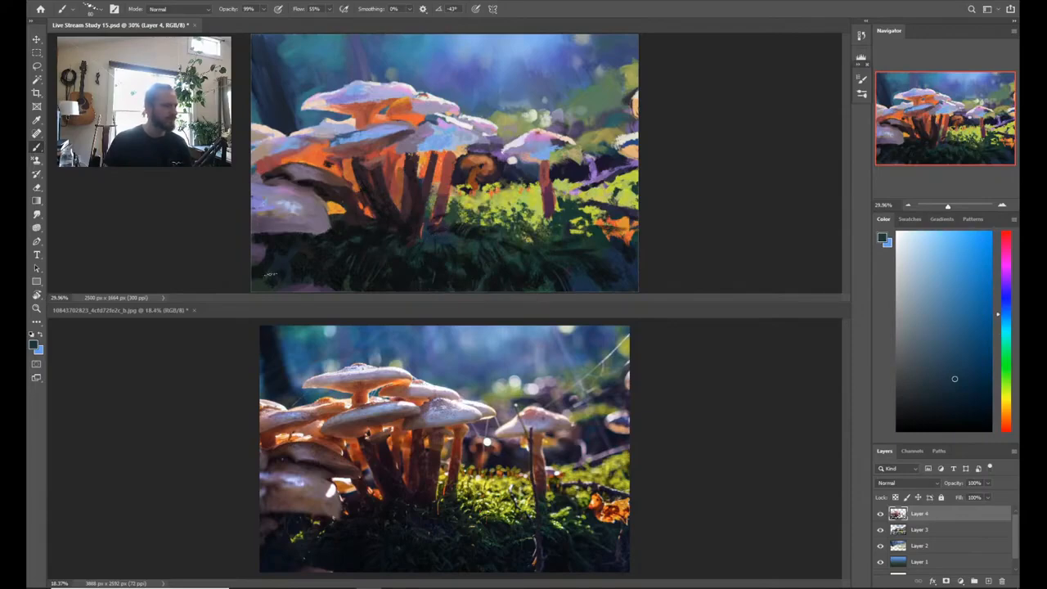
{"action": "left_click", "coordinate": [967, 390]}
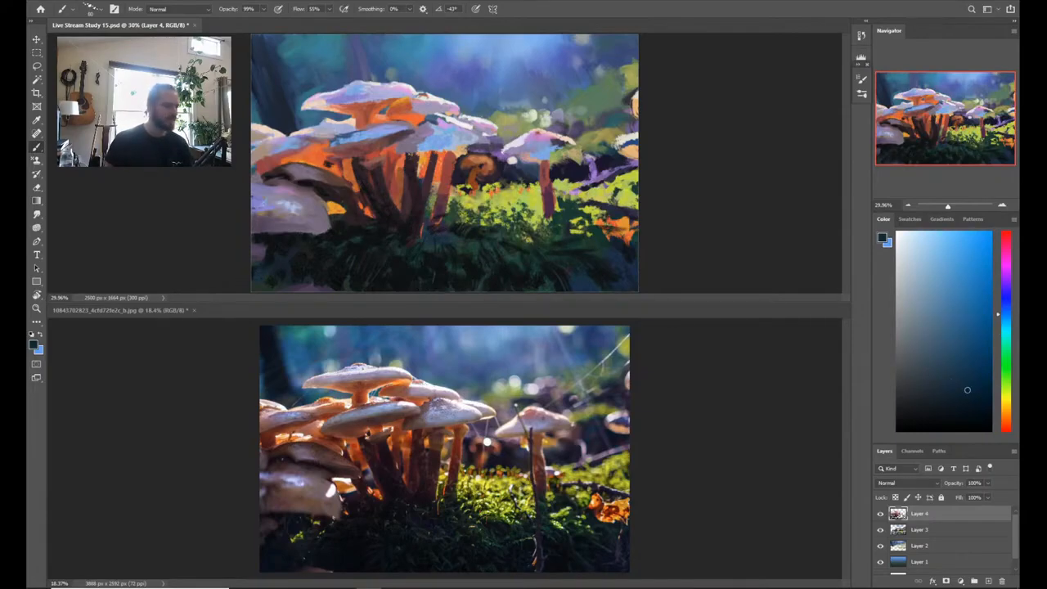
{"action": "left_click_drag", "start_coordinate": [259, 277], "coordinate": [278, 284]}
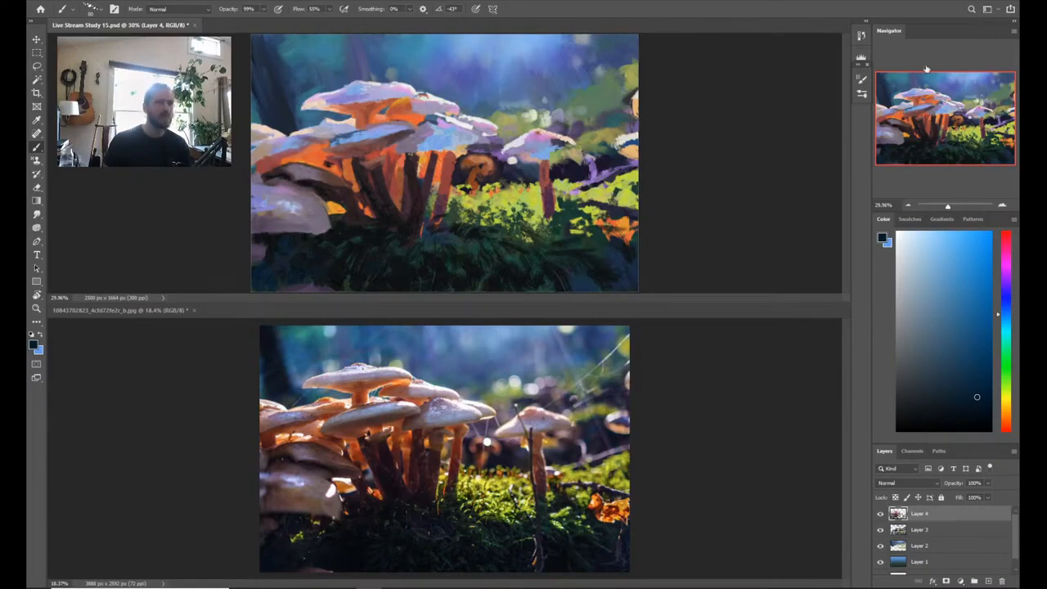
Step: Enlarge the brush to size 100 and add dark teal grass strokes across the central foreground moss
{"action": "left_click", "coordinate": [861, 78]}
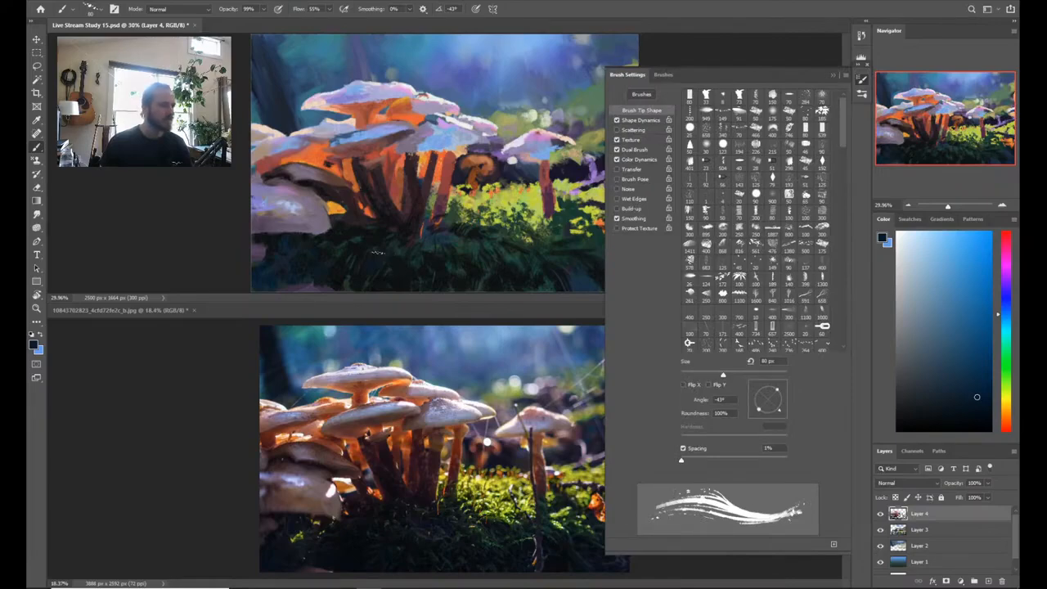
{"action": "left_click", "coordinate": [833, 76]}
{"action": "left_click", "coordinate": [488, 278], "text": "alt"}
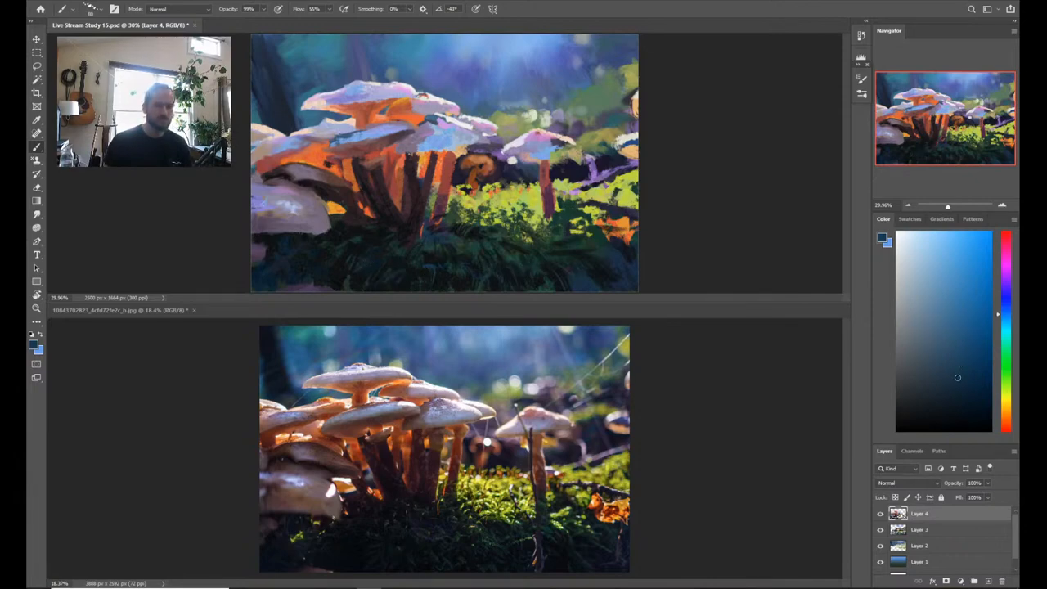
{"action": "left_click_drag", "start_coordinate": [1005, 319], "coordinate": [1008, 328]}
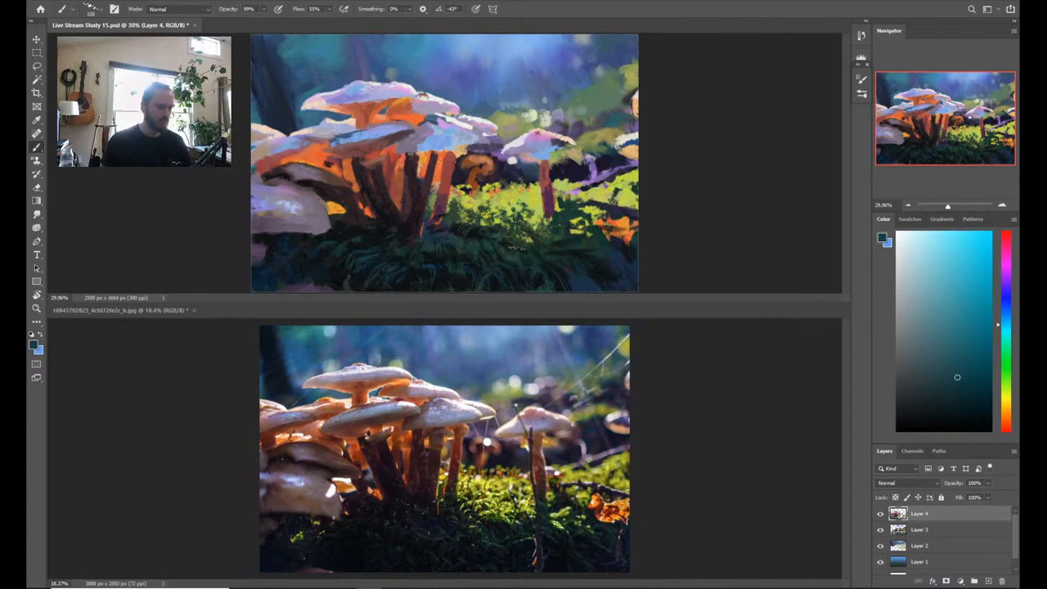
Step: Soften the moss below the sunlit patch and under the orange leaf with sampled dark greens and dark blue
{"action": "left_click", "coordinate": [481, 242], "text": "alt"}
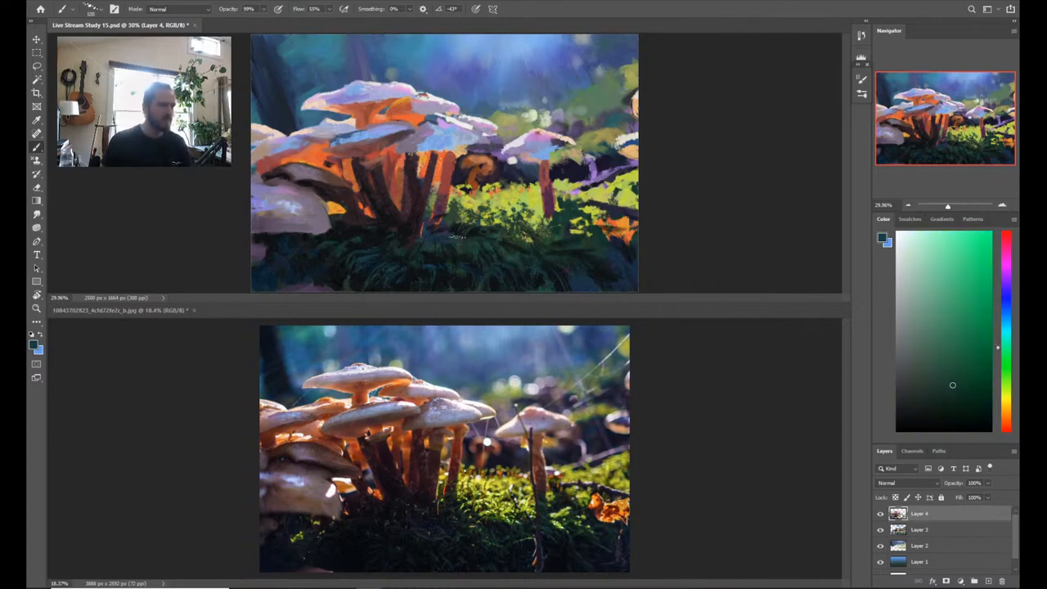
{"action": "left_click", "coordinate": [538, 270], "text": "alt"}
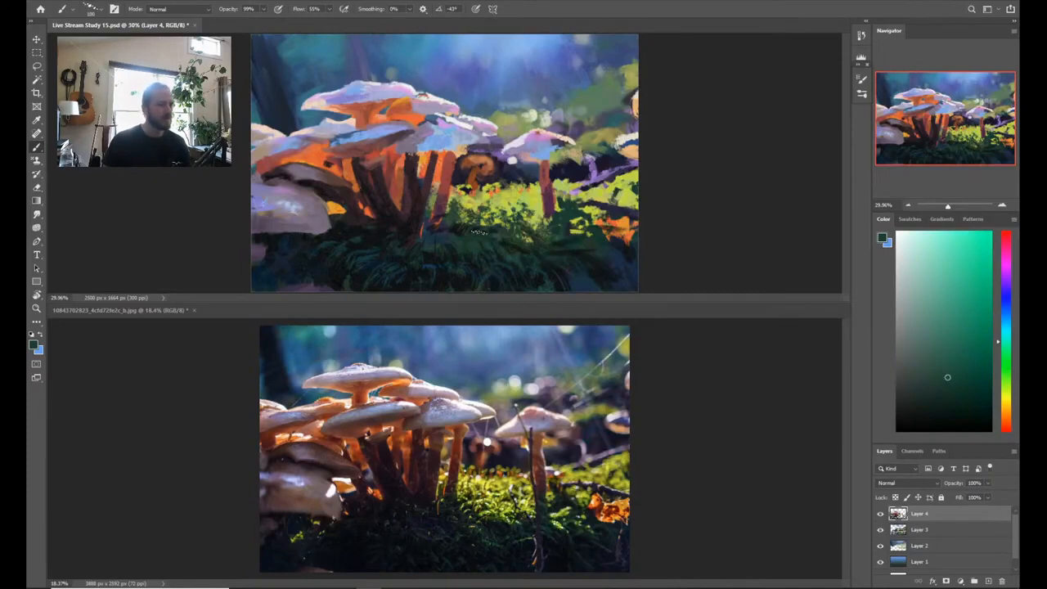
{"action": "left_click", "coordinate": [584, 266], "text": "alt"}
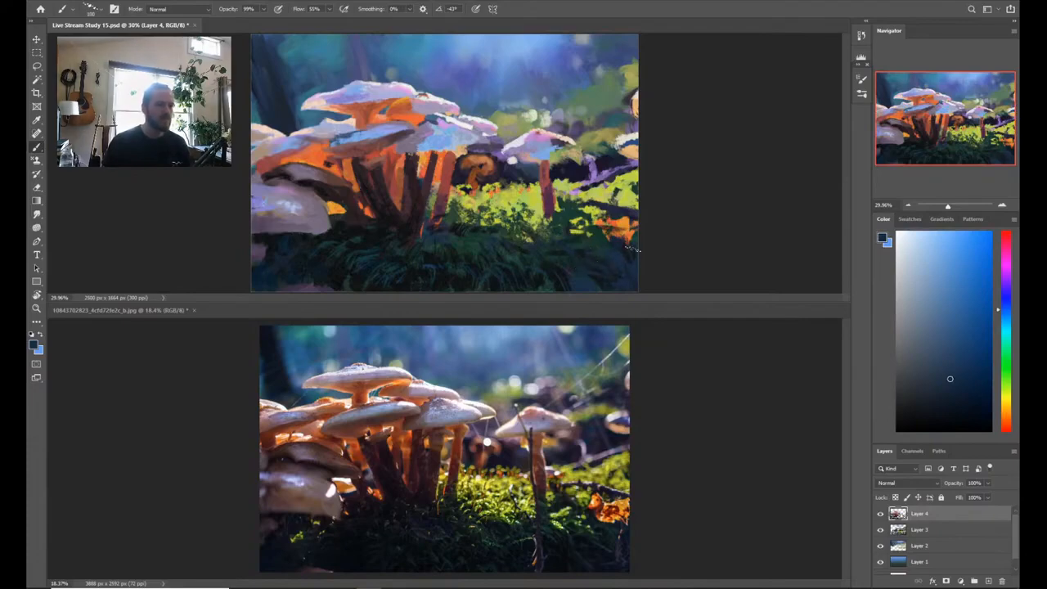
{"action": "left_click", "coordinate": [575, 274], "text": "alt"}
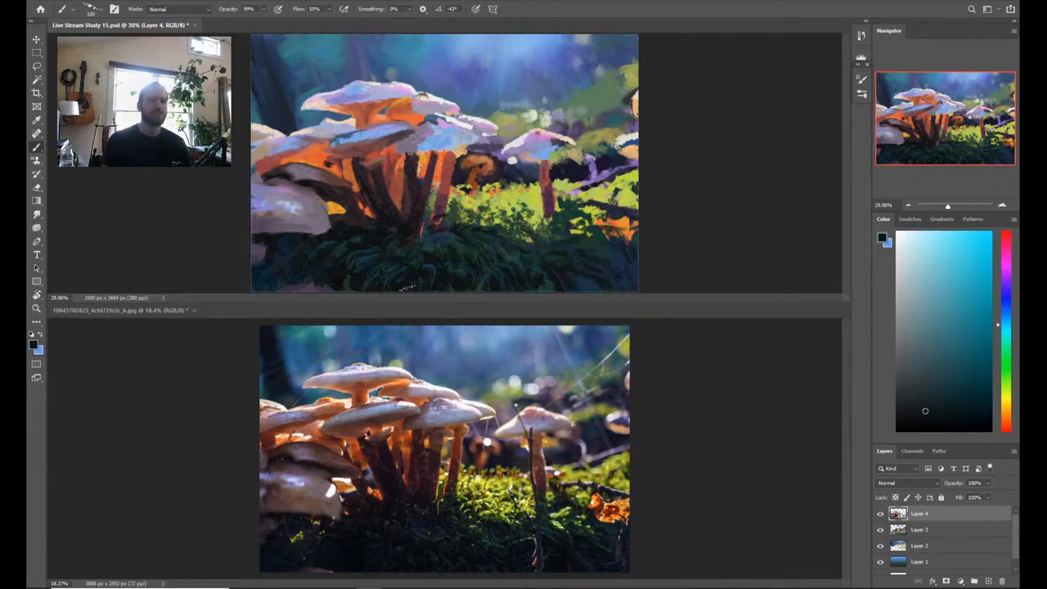
Step: Deepen the moss beneath the mushroom cluster with sampled near-black and add muted dark violet at the base of the stems
{"action": "left_click", "coordinate": [365, 250], "text": "alt"}
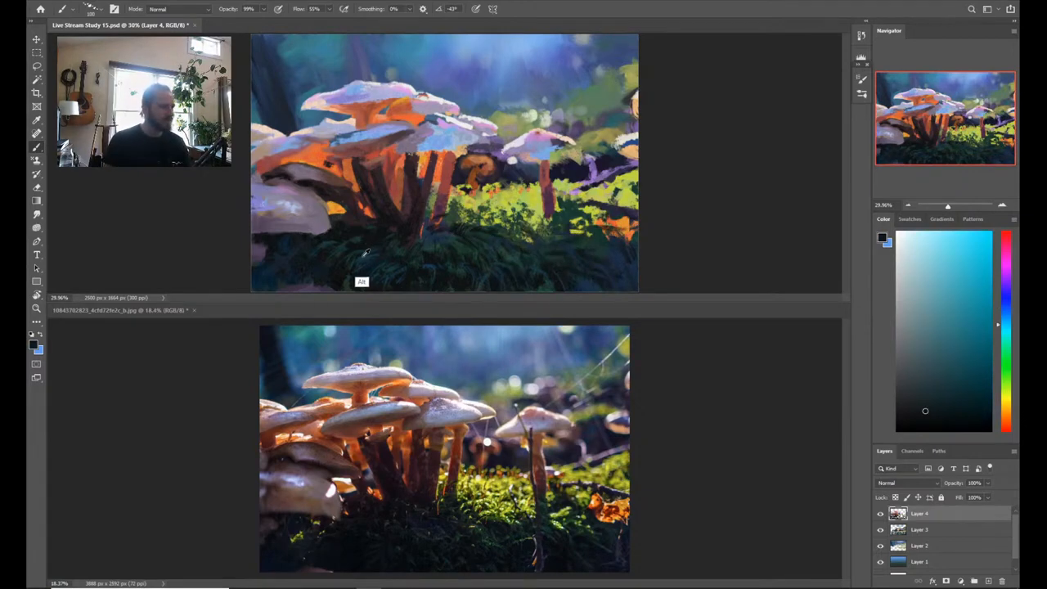
{"action": "left_click", "coordinate": [301, 273], "text": "alt"}
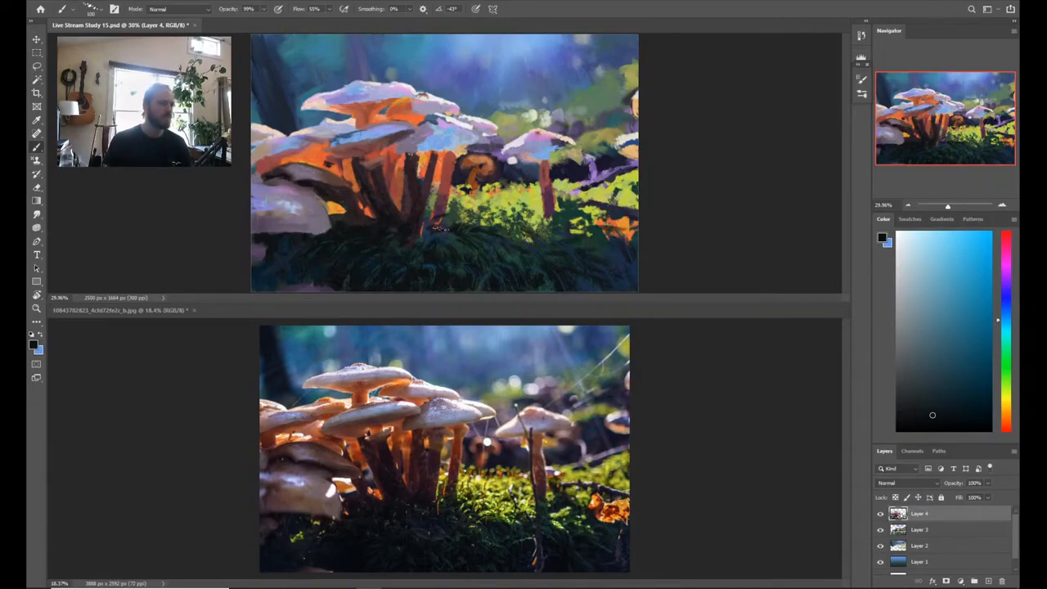
{"action": "left_click", "coordinate": [446, 255], "text": "alt"}
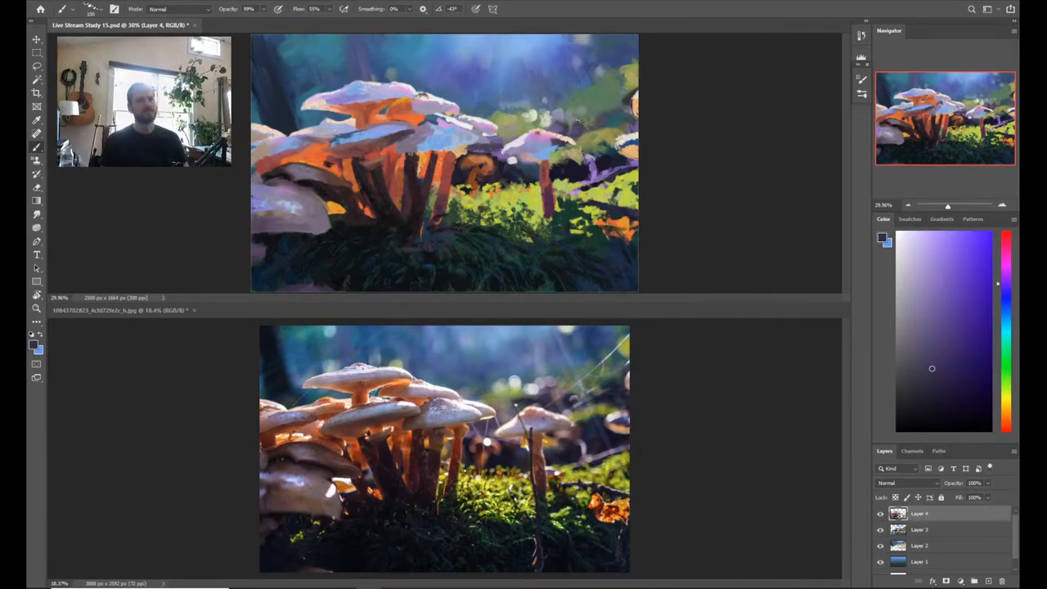
Step: Flip both the painting and the reference photo horizontally
{"action": "key", "text": "ctrl+shift+h"}
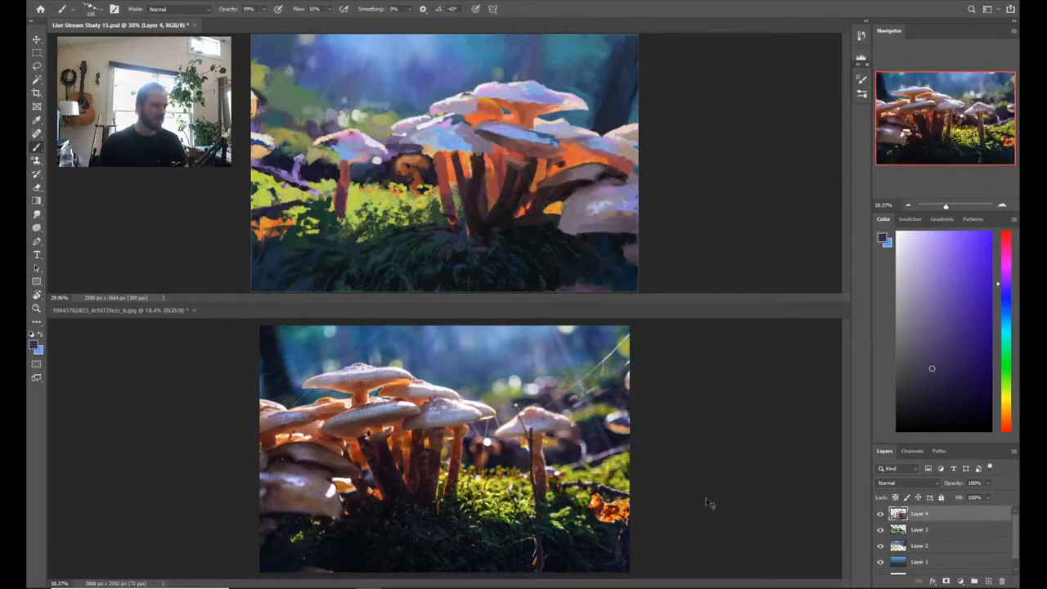
{"action": "left_click", "coordinate": [746, 387]}
{"action": "key", "text": "ctrl+shift+h"}
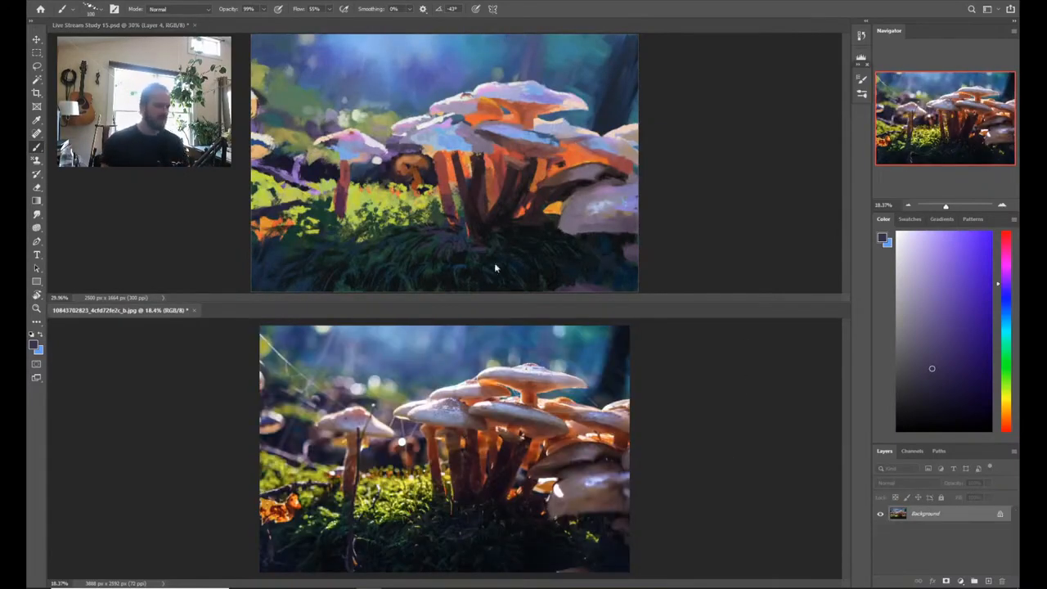
Step: Add sampled yellow and yellow-green highlights to the sunlit moss between the lone mushroom and the cluster and along its shadow edge
{"action": "left_click", "coordinate": [391, 250], "text": "alt"}
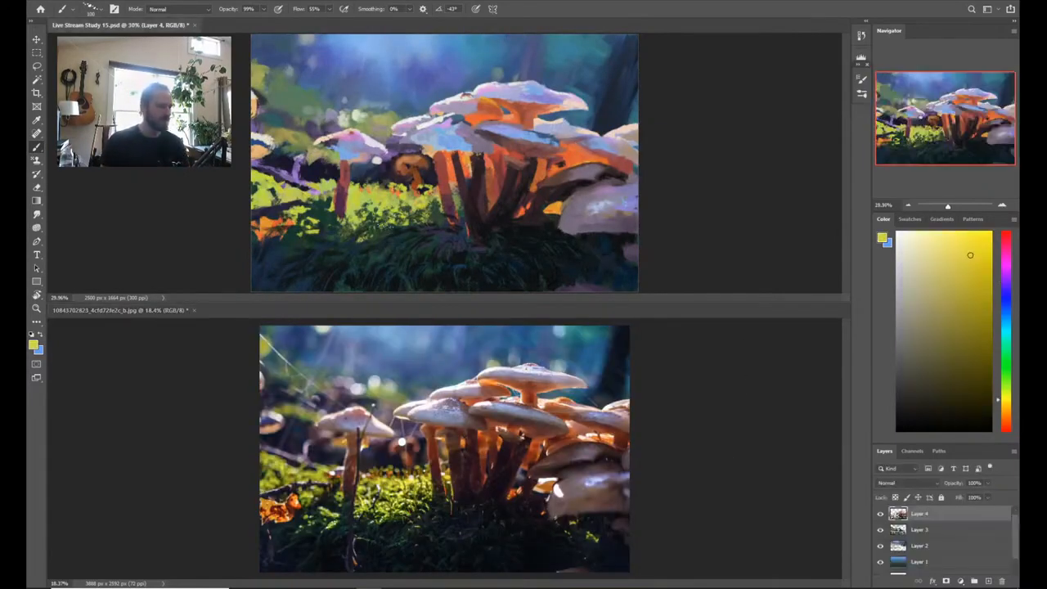
{"action": "mouse_move", "coordinate": [381, 231]}
{"action": "left_mouse_down"}
{"action": "mouse_move", "coordinate": [396, 225]}
{"action": "mouse_move", "coordinate": [412, 238]}
{"action": "mouse_move", "coordinate": [404, 226]}
{"action": "mouse_move", "coordinate": [410, 241]}
{"action": "mouse_move", "coordinate": [419, 231]}
{"action": "left_mouse_up"}
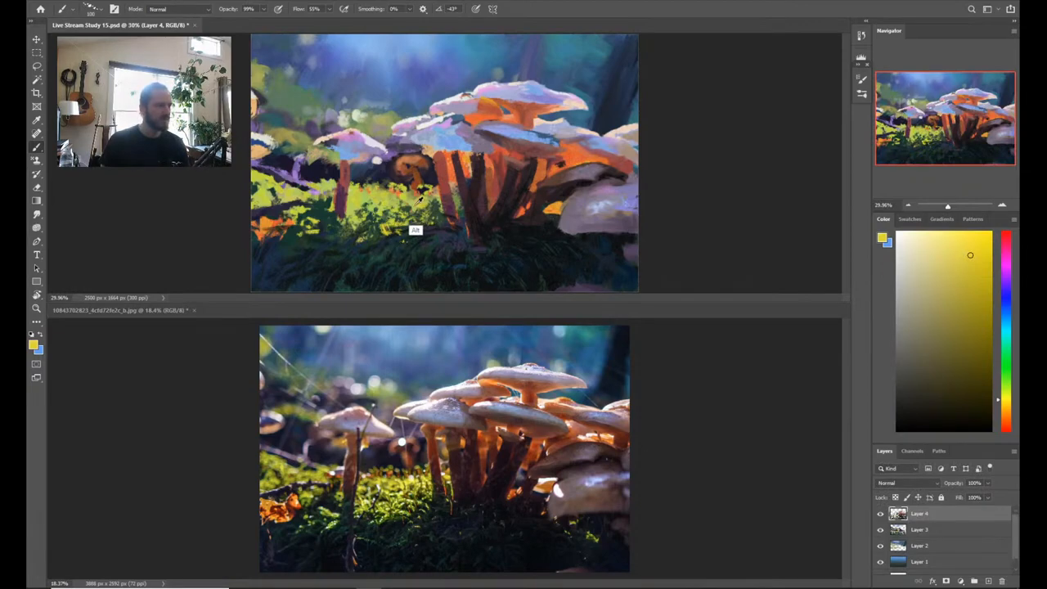
{"action": "left_click", "coordinate": [364, 225], "text": "alt"}
{"action": "left_click_drag", "start_coordinate": [406, 213], "coordinate": [416, 212]}
{"action": "left_click_drag", "start_coordinate": [415, 226], "coordinate": [438, 224]}
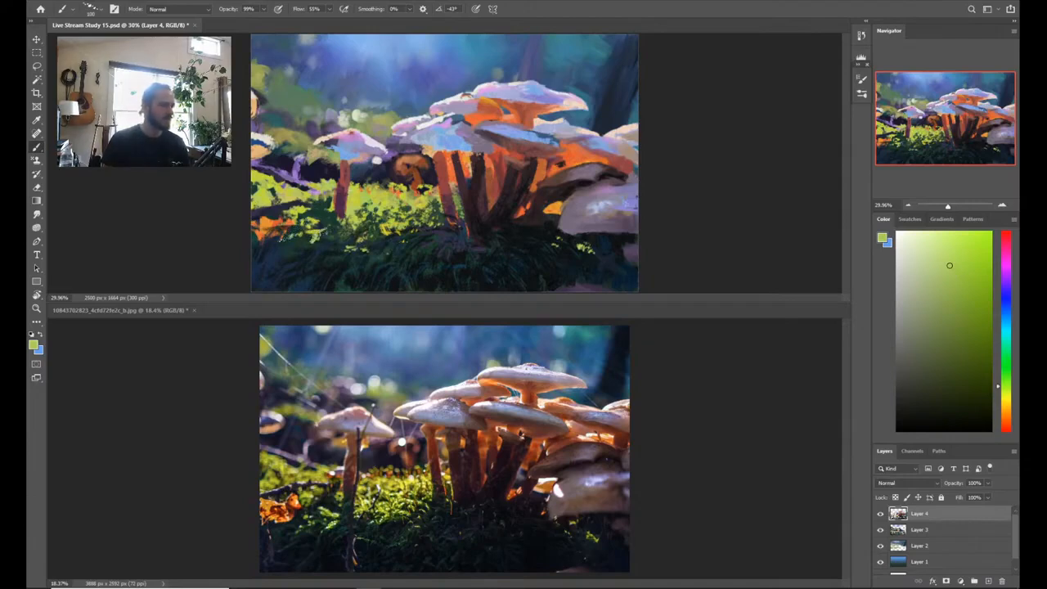
Step: Rework the moss between the orange leaf and the lone mushroom's stem with sampled dark blues and yellow highlights
{"action": "left_click", "coordinate": [302, 273], "text": "alt"}
{"action": "left_click_drag", "start_coordinate": [299, 236], "coordinate": [320, 223]}
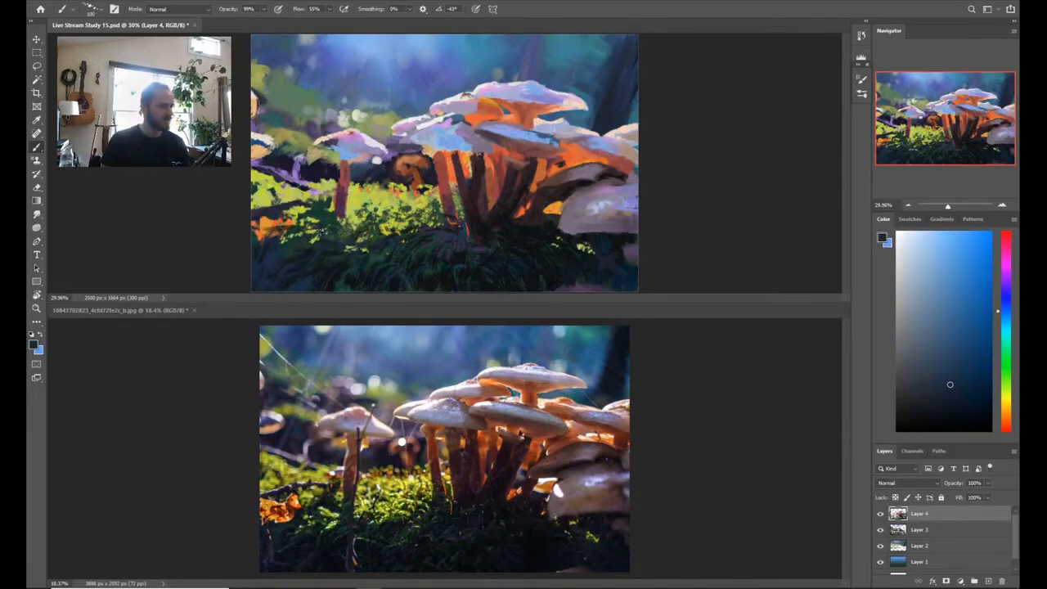
{"action": "left_click", "coordinate": [315, 256], "text": "alt"}
{"action": "left_click", "coordinate": [336, 257], "text": "alt"}
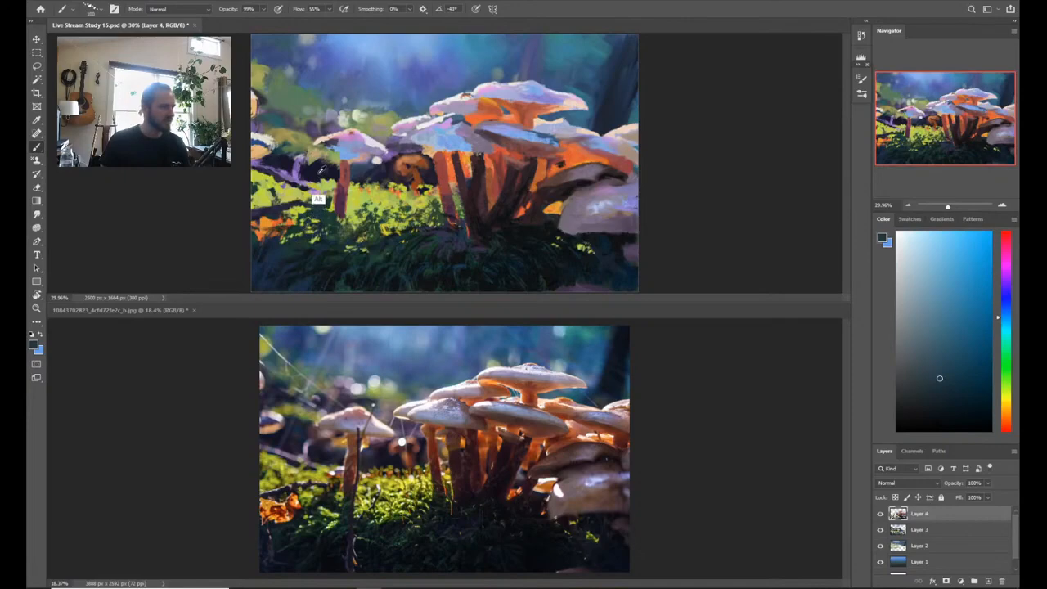
{"action": "left_click", "coordinate": [319, 200], "text": "alt"}
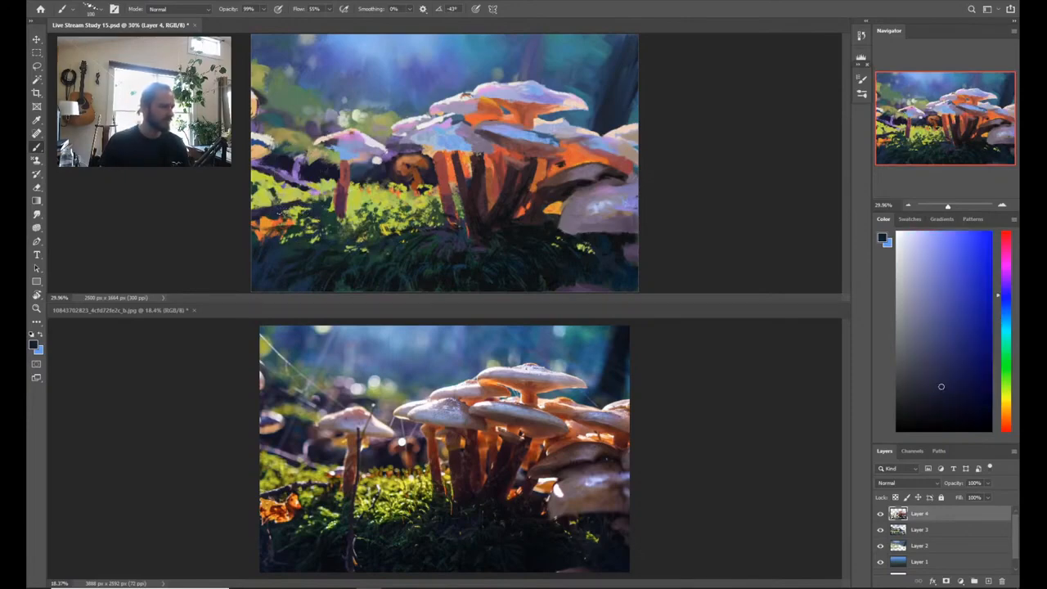
{"action": "left_click", "coordinate": [319, 256], "text": "alt"}
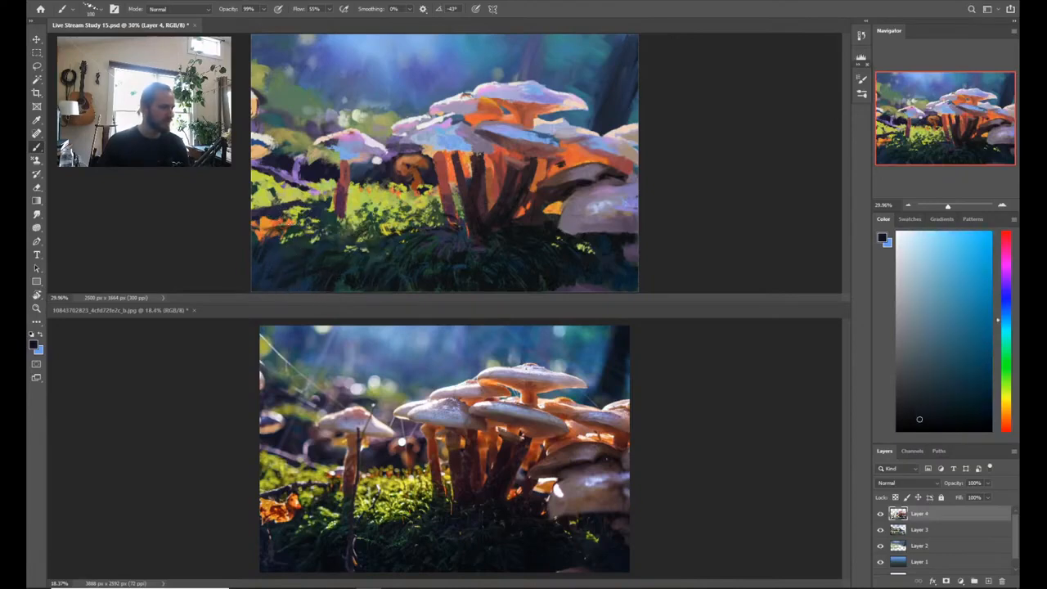
{"action": "left_click", "coordinate": [386, 248], "text": "alt"}
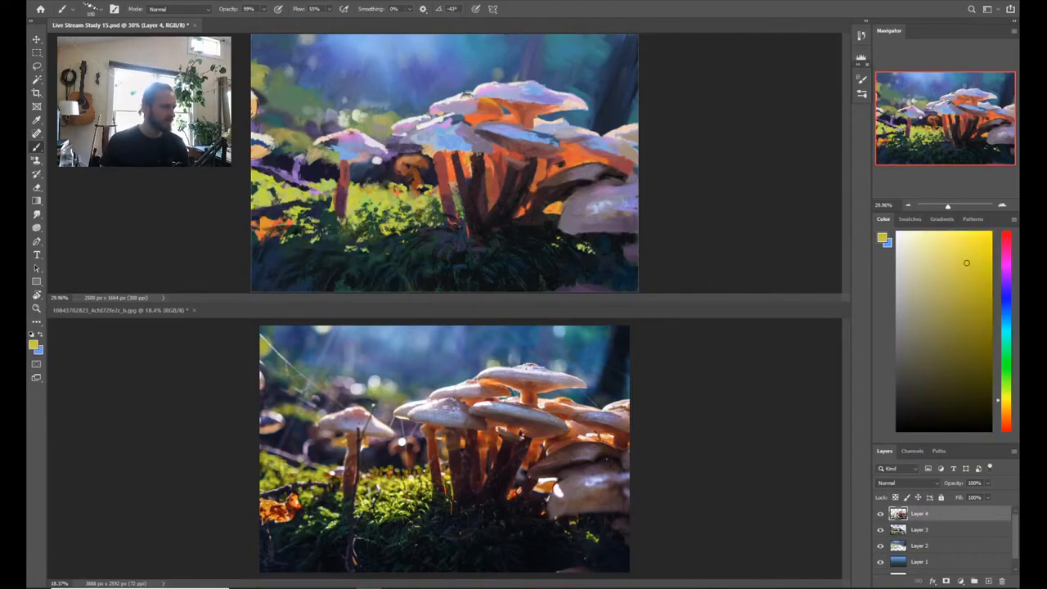
{"action": "mouse_move", "coordinate": [313, 221]}
{"action": "left_mouse_down"}
{"action": "mouse_move", "coordinate": [301, 225]}
{"action": "mouse_move", "coordinate": [327, 229]}
{"action": "mouse_move", "coordinate": [323, 244]}
{"action": "mouse_move", "coordinate": [335, 216]}
{"action": "left_mouse_up"}
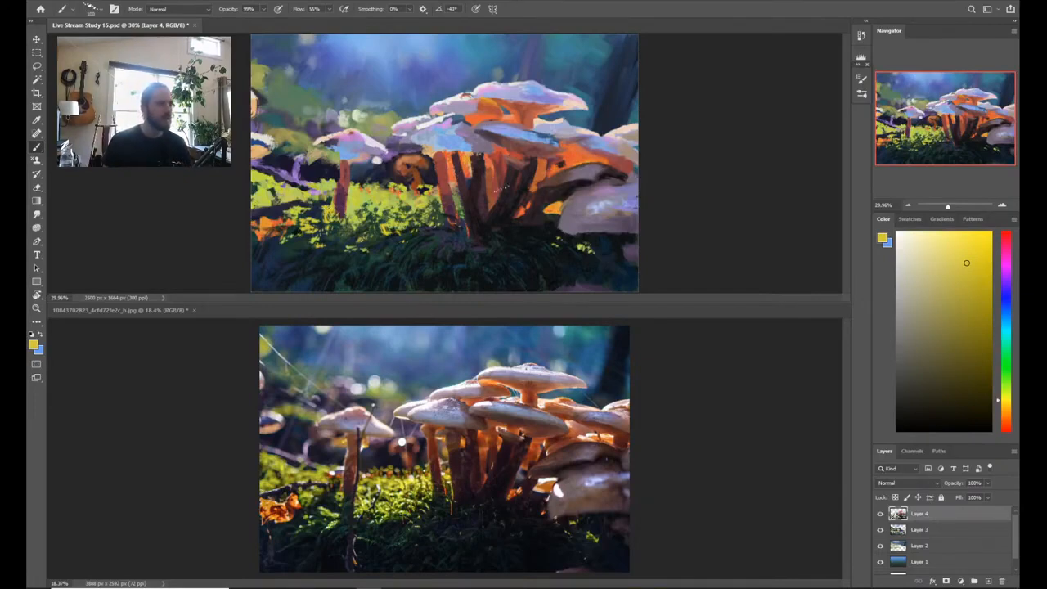
Step: Sample a periwinkle blue from the cluster and texture the caps using the ESA Big Thikk Texture 2 brush
{"action": "left_click", "coordinate": [504, 129], "text": "alt"}
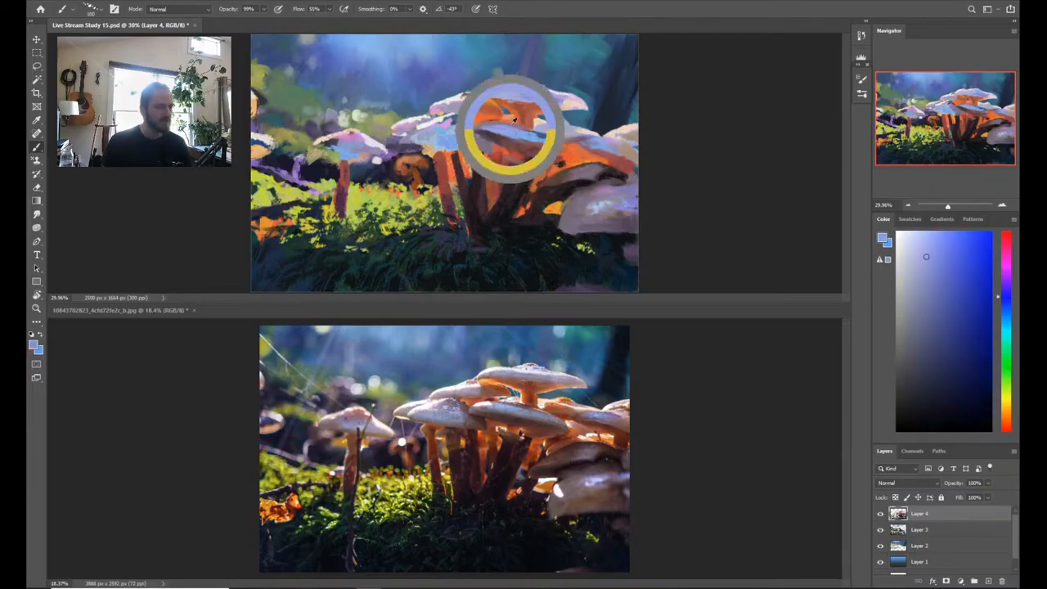
{"action": "right_click", "coordinate": [503, 127]}
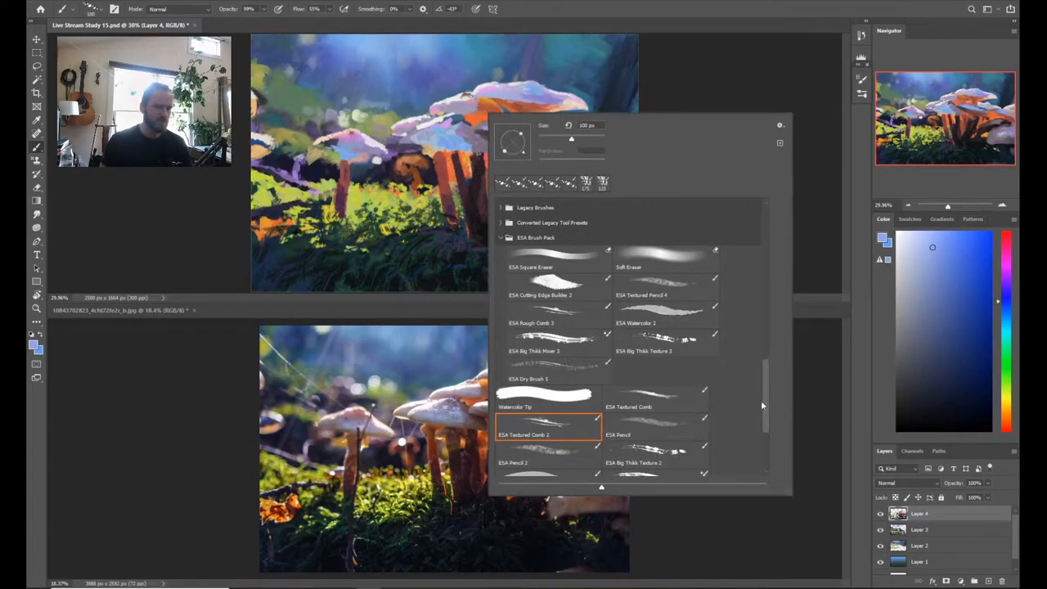
{"action": "left_click", "coordinate": [558, 453]}
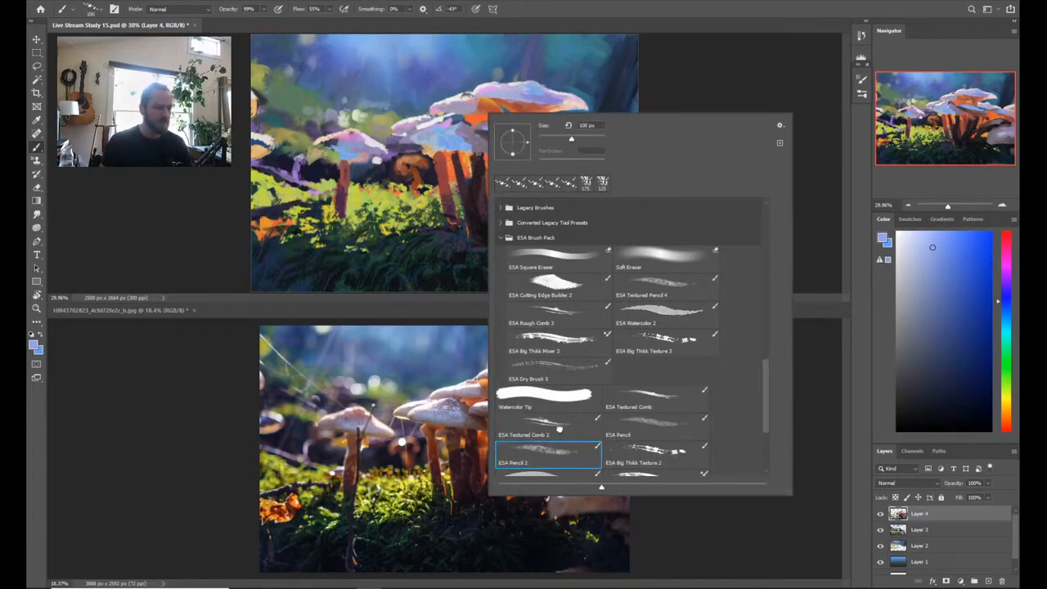
{"action": "left_click", "coordinate": [652, 451]}
{"action": "left_click", "coordinate": [441, 137]}
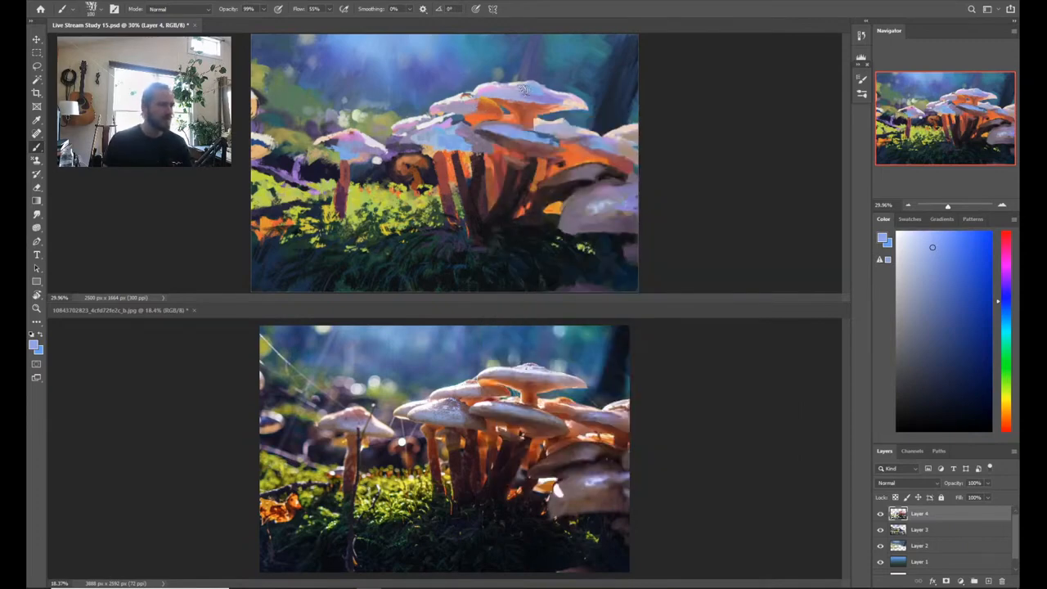
Step: Select the lone mushroom's cap and stem with the Polygonal Lasso tool, refining the outline
{"action": "key", "text": "l"}
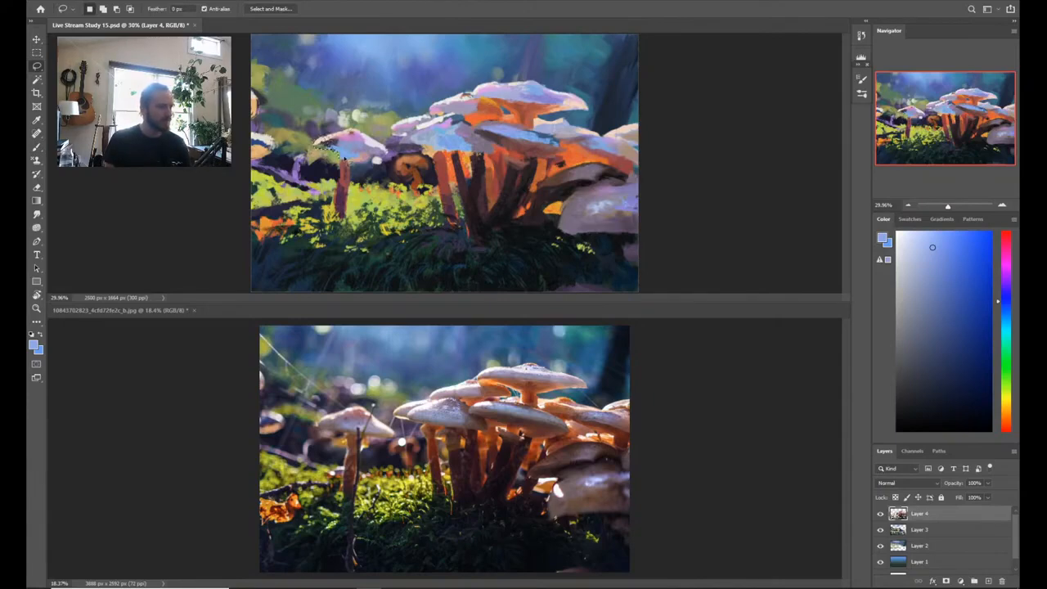
{"action": "right_click", "coordinate": [33, 69]}
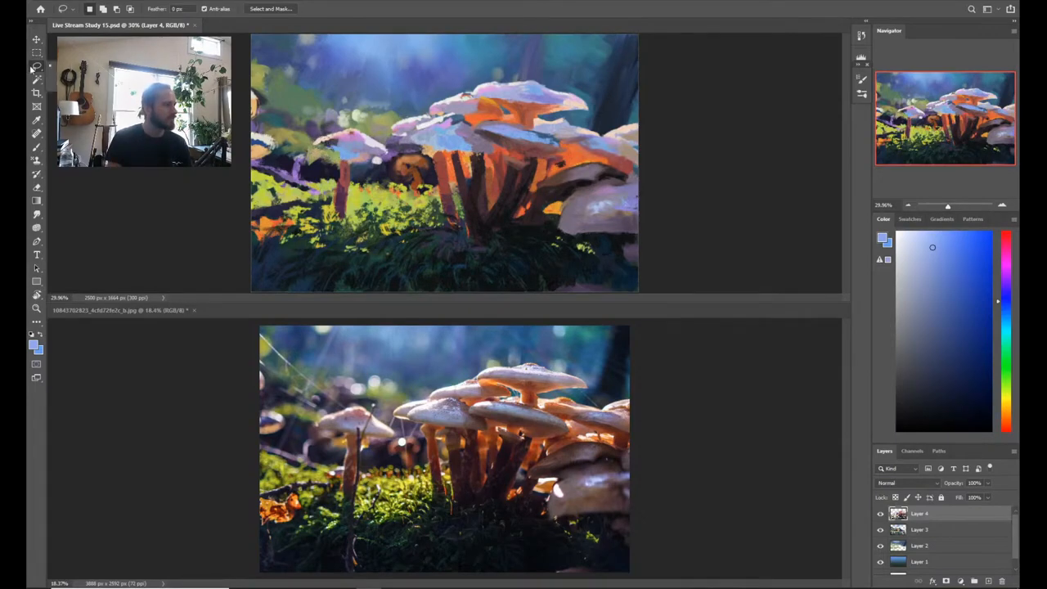
{"action": "left_click", "coordinate": [51, 76]}
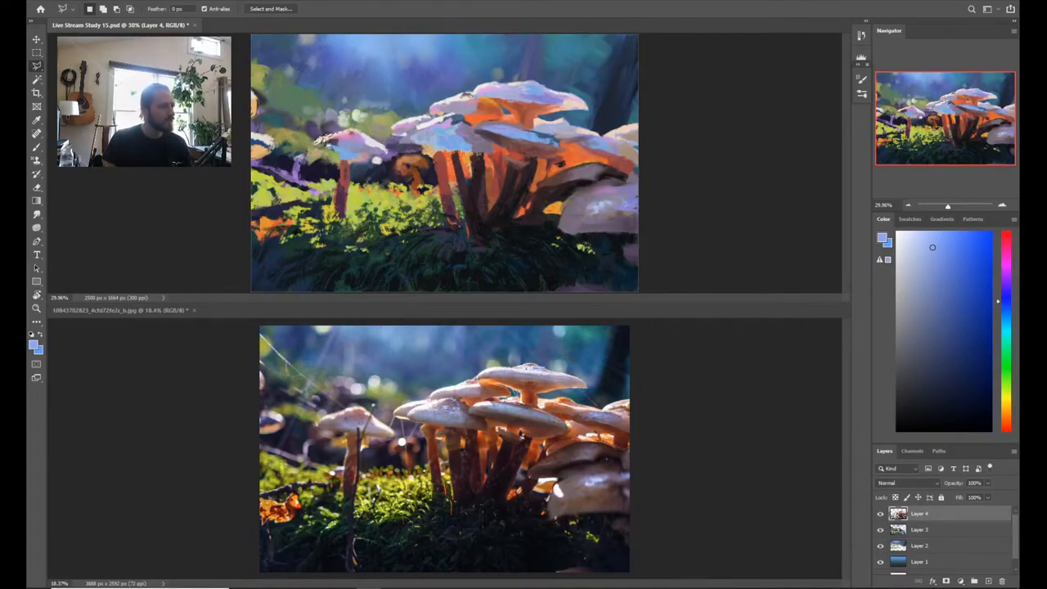
{"action": "key", "text": "alt"}
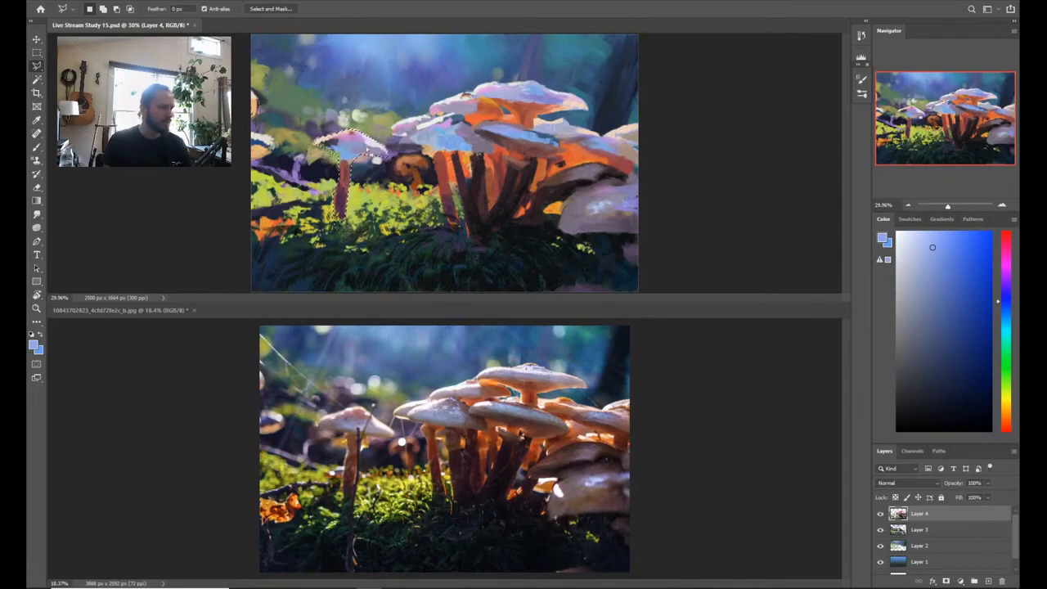
{"action": "key", "text": "alt"}
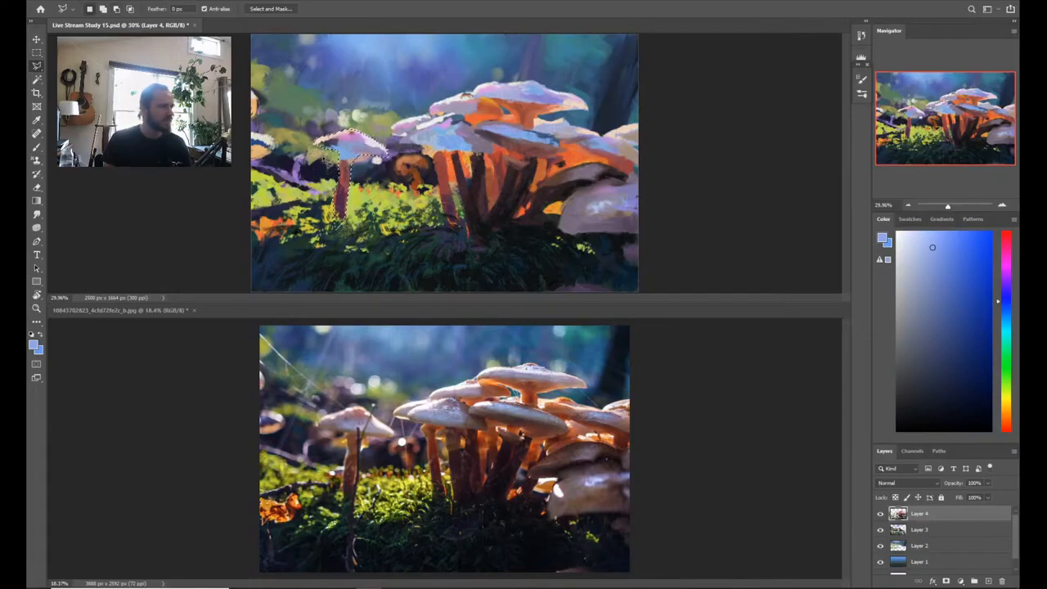
{"action": "key", "text": "shift"}
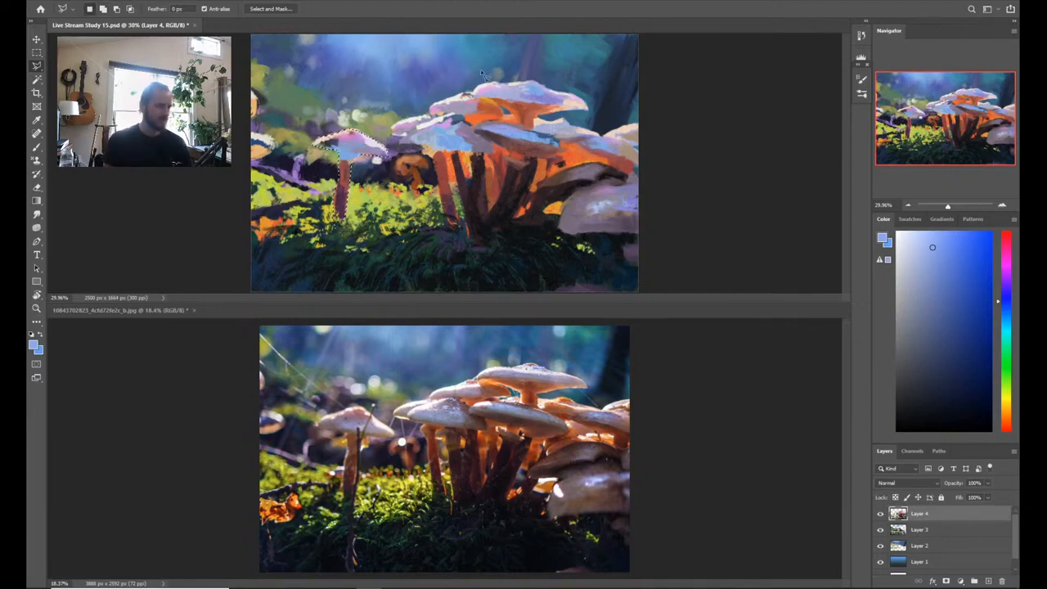
Step: Shade the underside of the lone mushroom's cap with a muted brown, mixed from a sampled moss yellow by darkening it and shifting its hue toward orange
{"action": "key", "text": "b"}
{"action": "key", "text": "alt"}
{"action": "left_click", "coordinate": [321, 163], "text": "alt"}
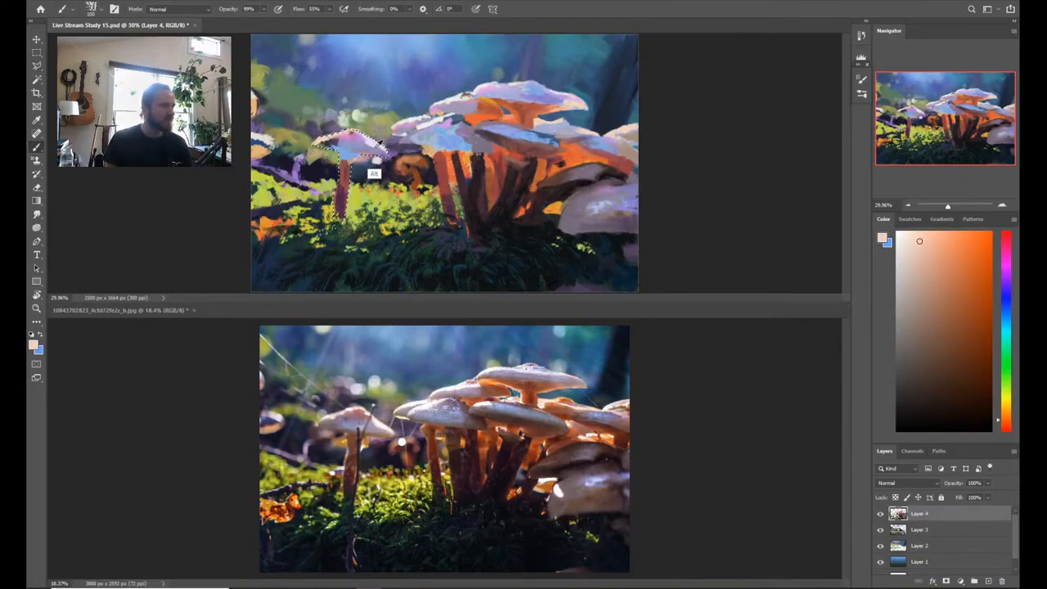
{"action": "left_click", "coordinate": [375, 141], "text": "alt"}
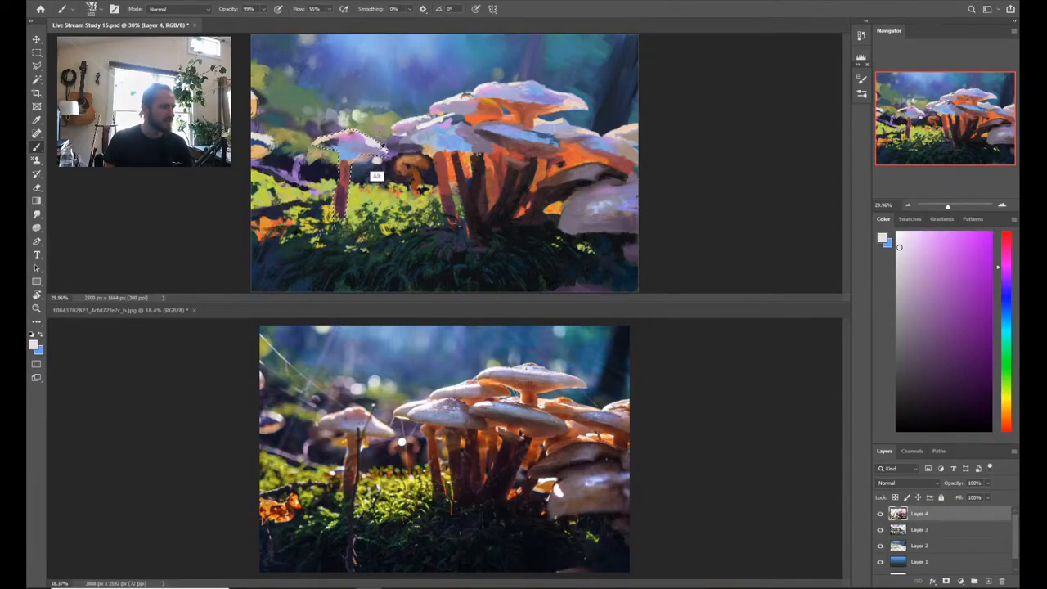
{"action": "key", "text": "x"}
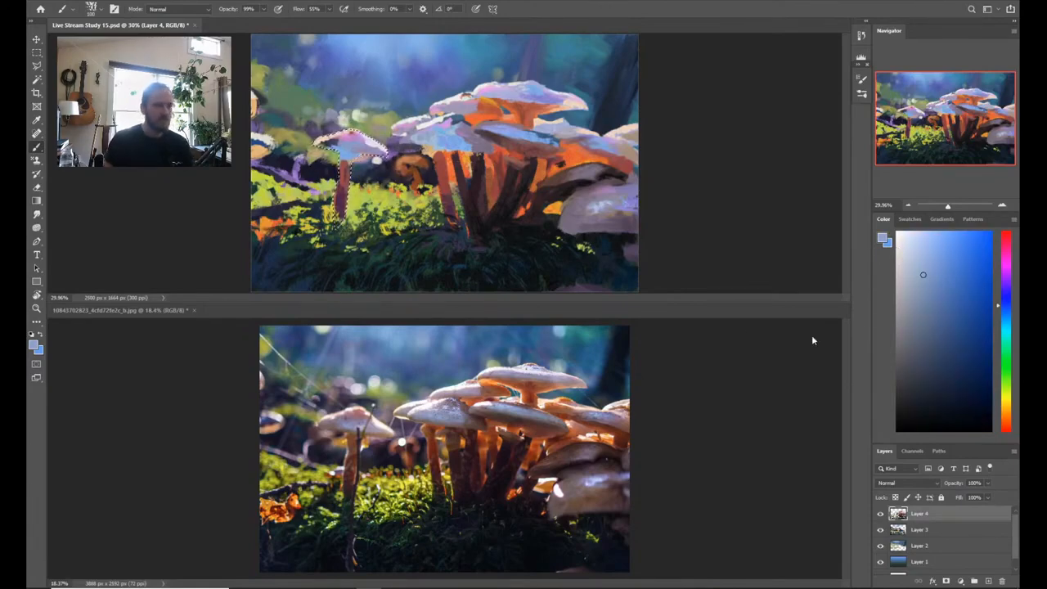
{"action": "left_click", "coordinate": [300, 234], "text": "alt"}
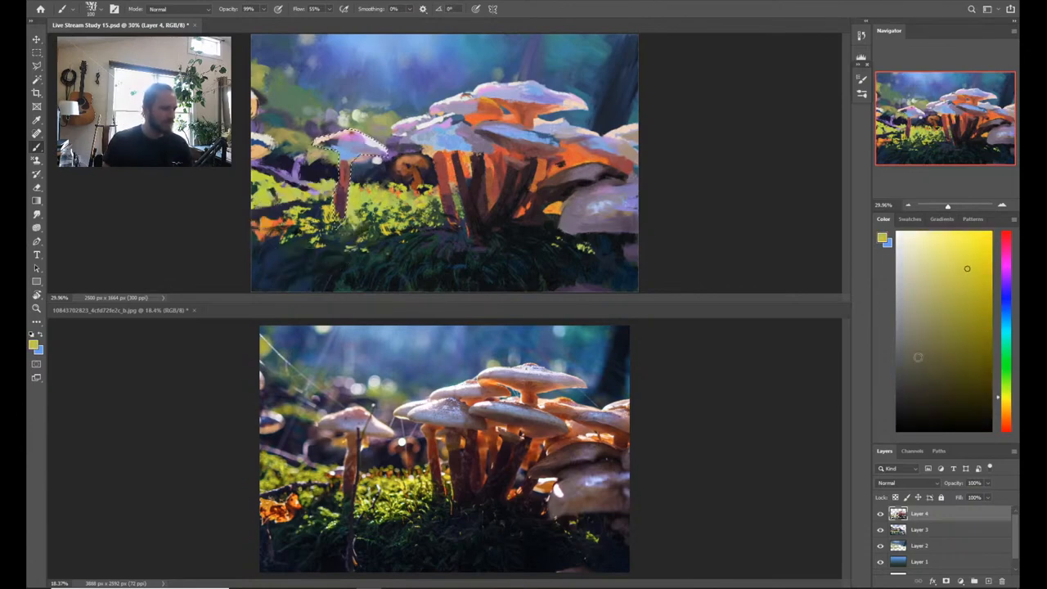
{"action": "left_click_drag", "start_coordinate": [959, 350], "coordinate": [930, 339]}
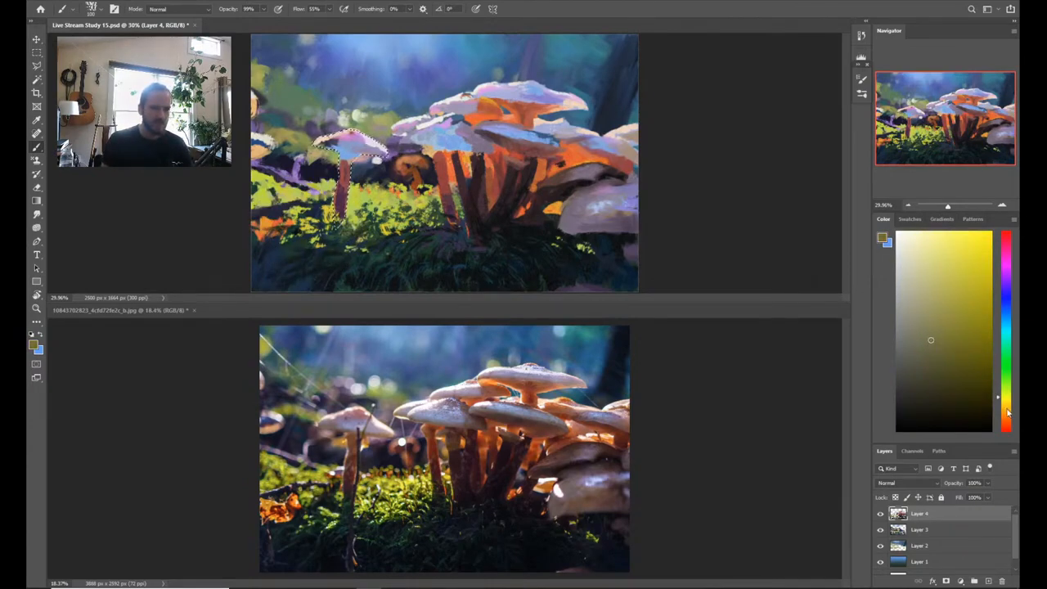
{"action": "left_click", "coordinate": [1003, 409]}
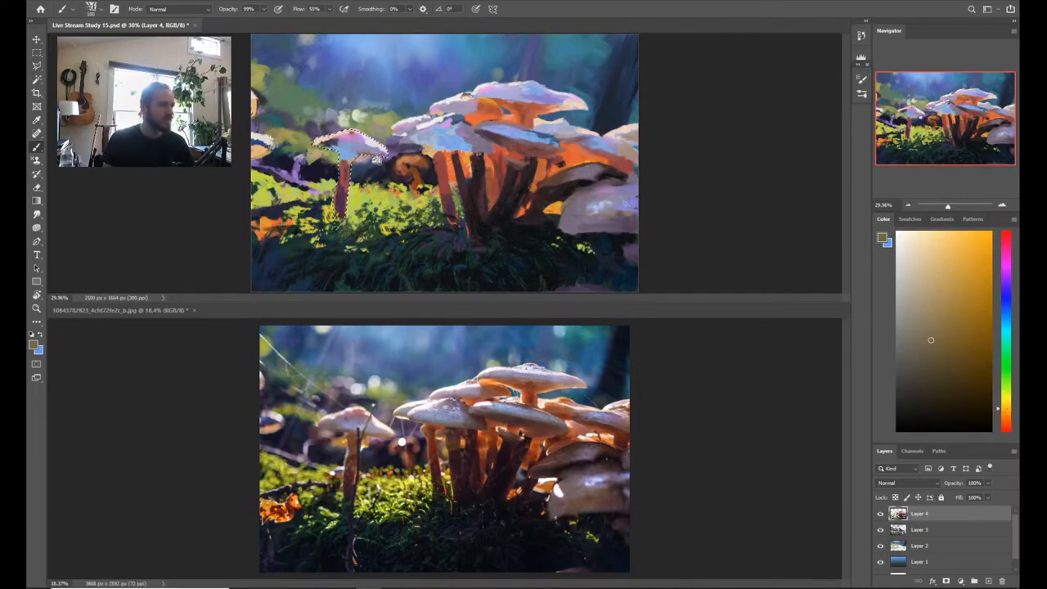
{"action": "left_click_drag", "start_coordinate": [365, 152], "coordinate": [367, 150]}
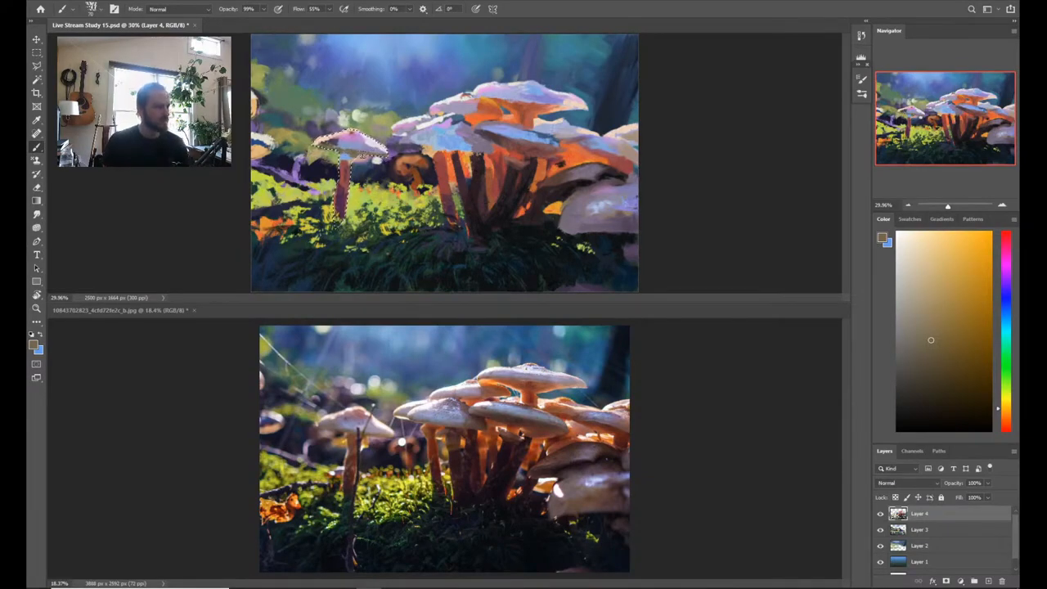
Step: Warm the upper stem of the lone mushroom with sampled reddish browns, shifting the hue toward orange and adding darker red tones
{"action": "left_click", "coordinate": [342, 204], "text": "alt"}
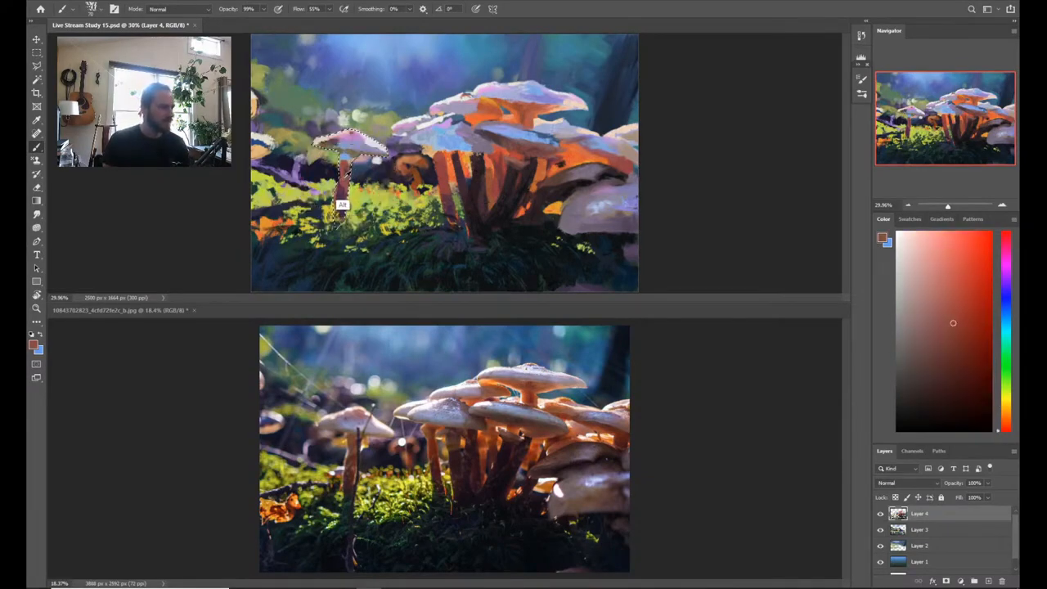
{"action": "left_click", "coordinate": [343, 182], "text": "alt"}
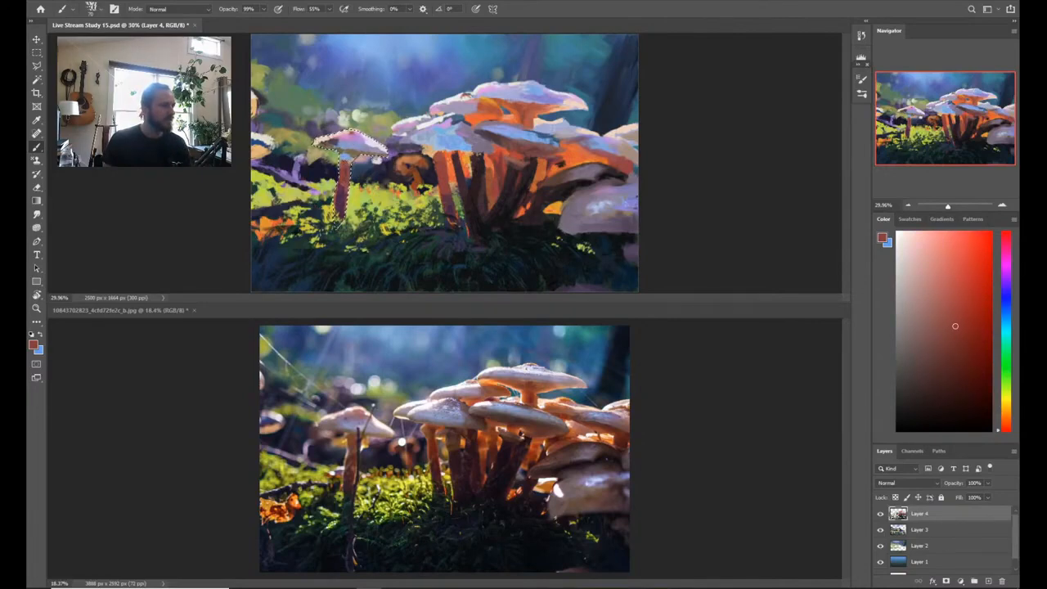
{"action": "left_click", "coordinate": [1006, 420]}
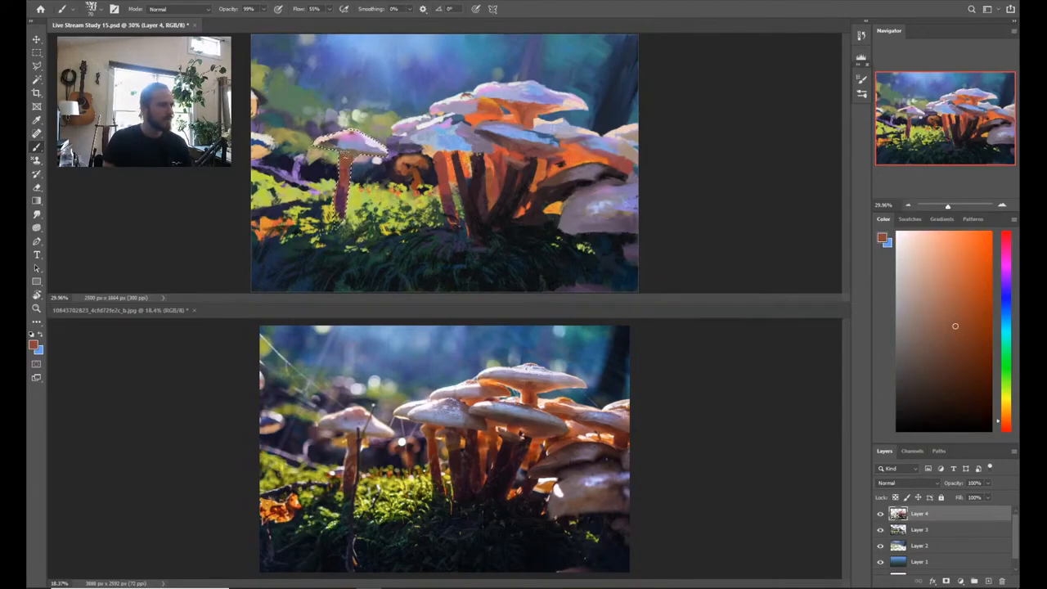
{"action": "left_click_drag", "start_coordinate": [345, 177], "coordinate": [342, 153]}
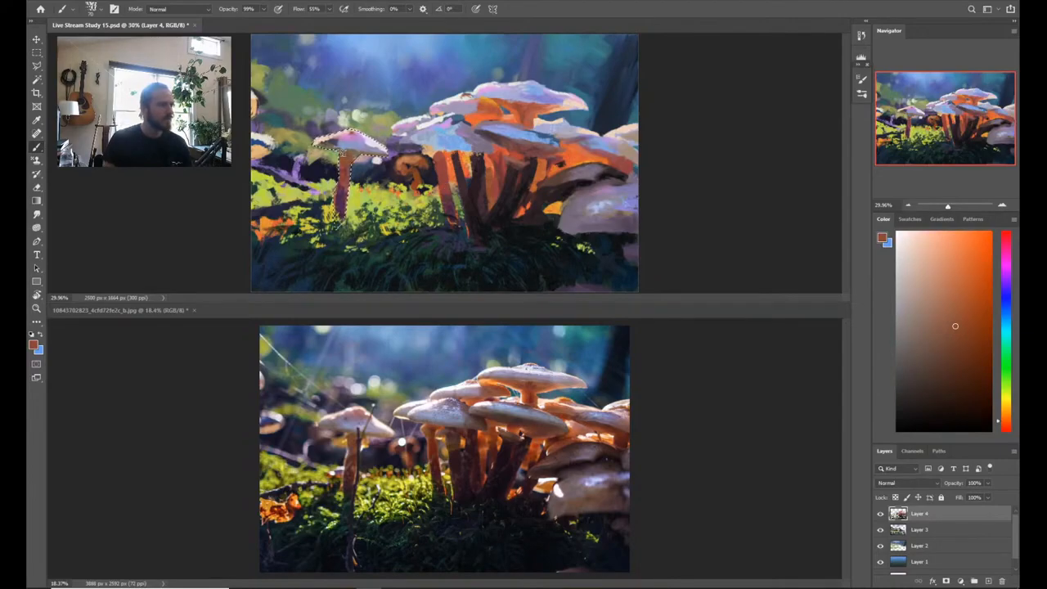
{"action": "left_click", "coordinate": [347, 141], "text": "alt"}
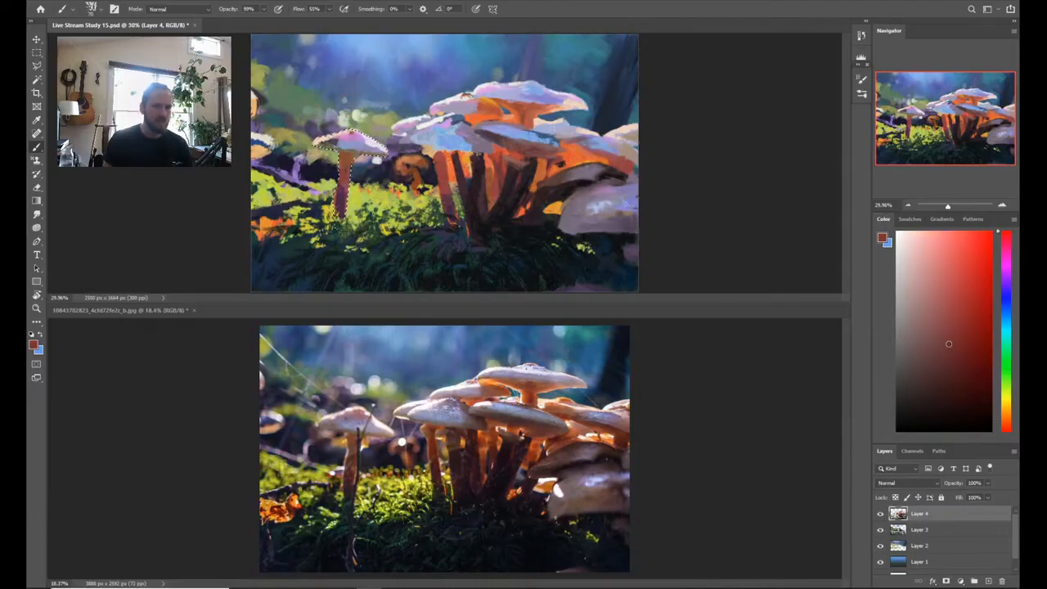
{"action": "left_click", "coordinate": [345, 164], "text": "alt"}
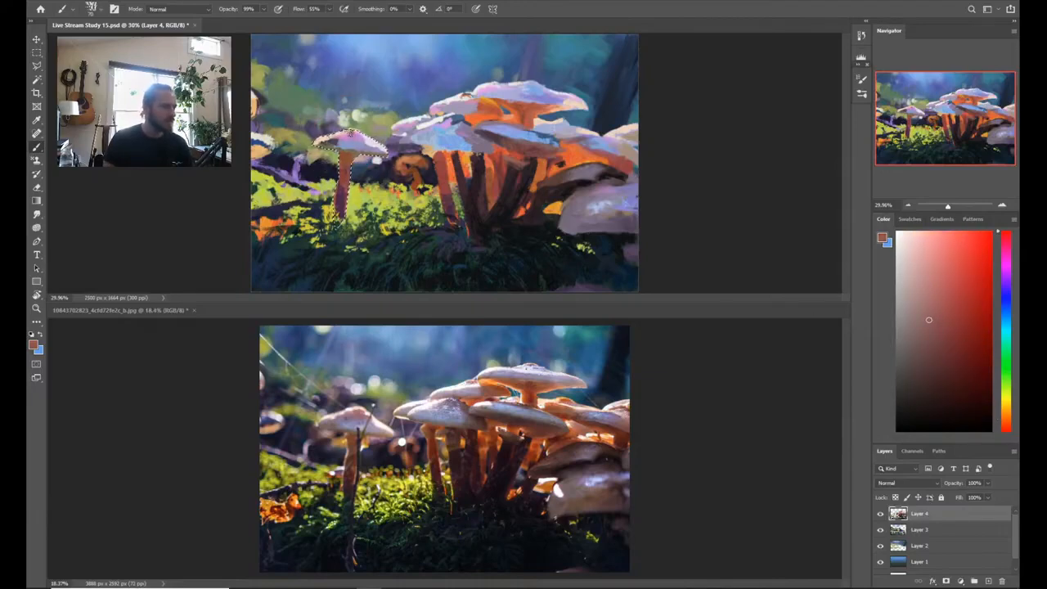
Step: Blend a saturated red accent and a sampled pale lilac into the top of the lone mushroom's cap using the Mixer Brush
{"action": "key", "text": "shift+b"}
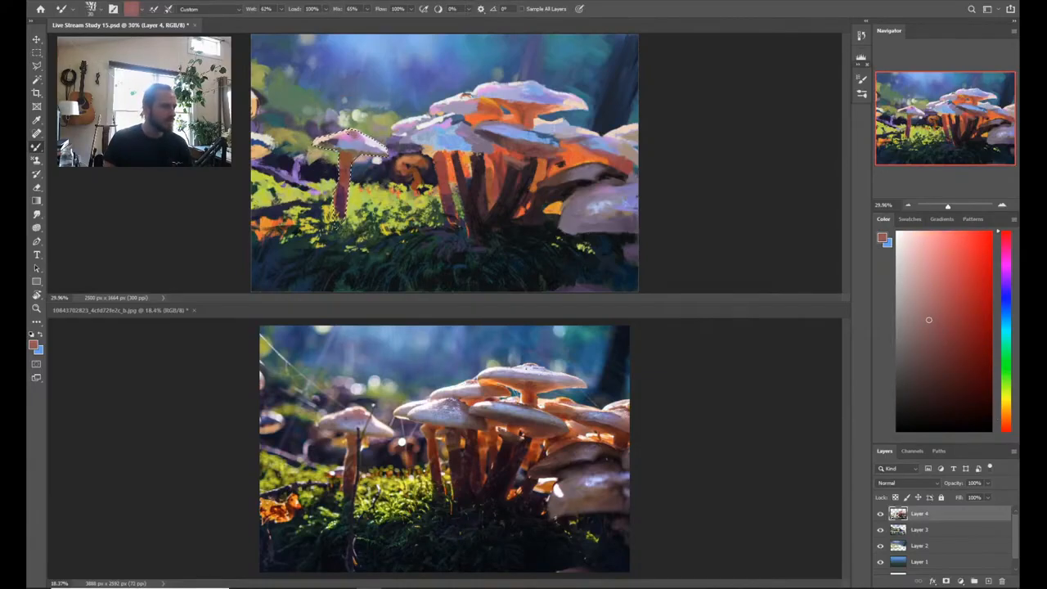
{"action": "left_click", "coordinate": [951, 286]}
{"action": "key", "text": "bracketright"}
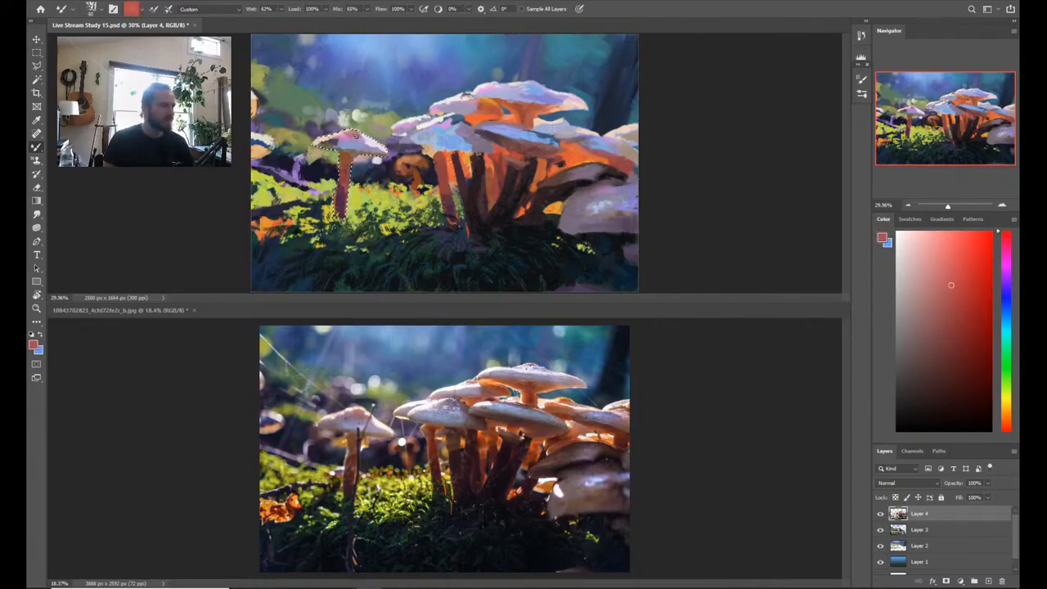
{"action": "key", "text": "ctrl+comma"}
{"action": "key", "text": "ctrl+comma"}
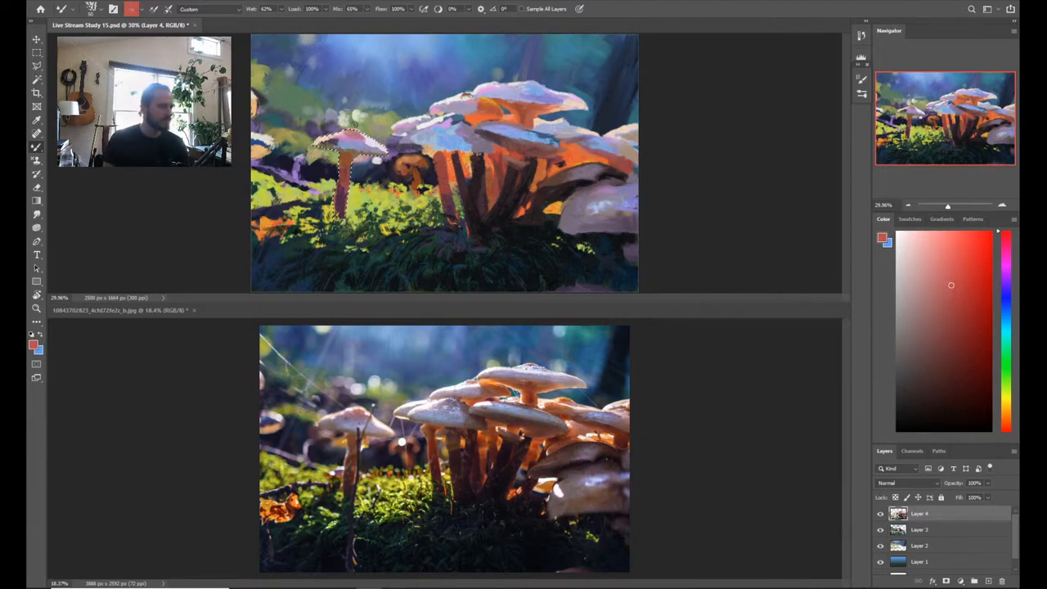
{"action": "key", "text": "ctrl+comma"}
{"action": "left_click", "coordinate": [353, 119], "text": "alt"}
{"action": "key", "text": "ctrl+comma"}
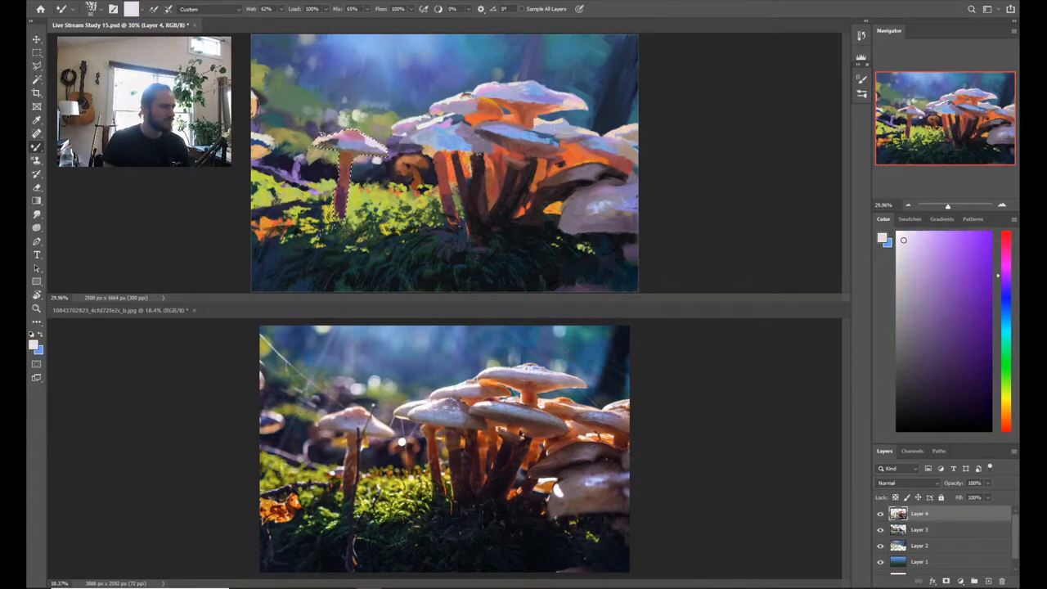
Step: Refine the lone mushroom's cap using the regular Brush with a sampled blue-grey and a near-white highlight
{"action": "key", "text": "shift+b"}
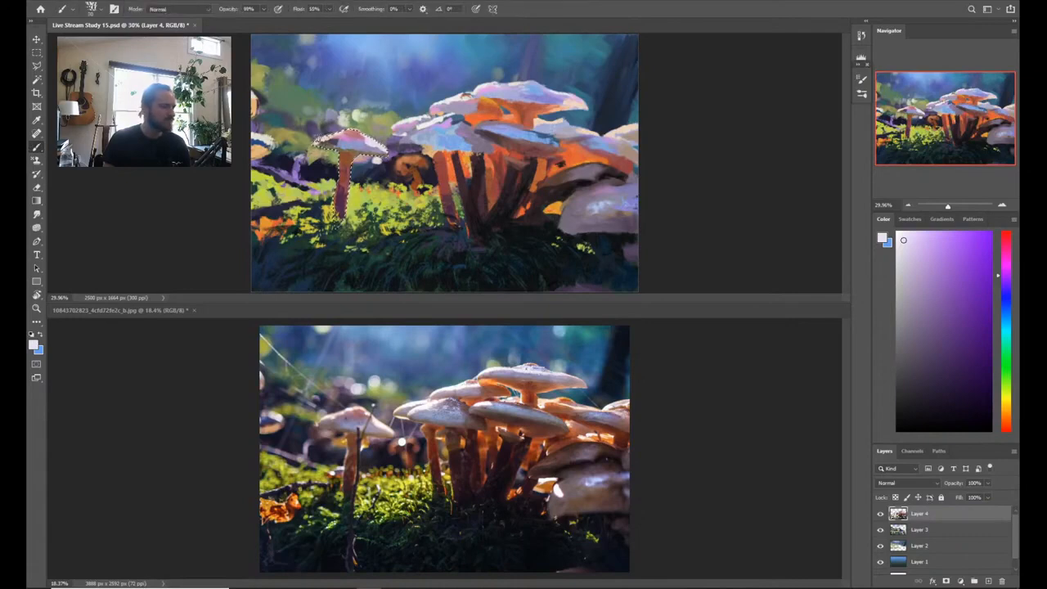
{"action": "left_click", "coordinate": [347, 139], "text": "alt"}
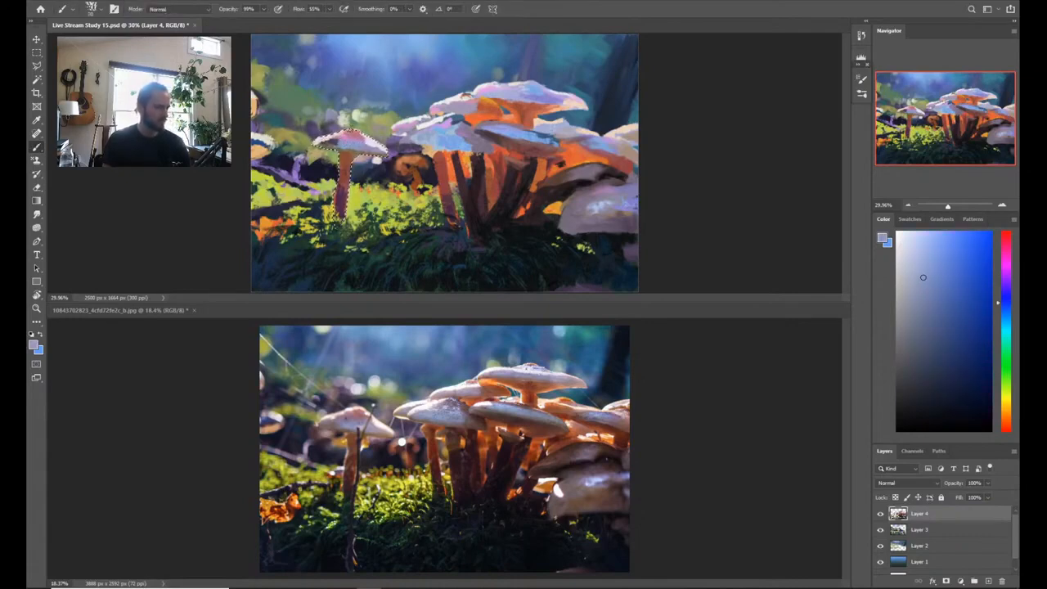
{"action": "left_click", "coordinate": [374, 139], "text": "alt"}
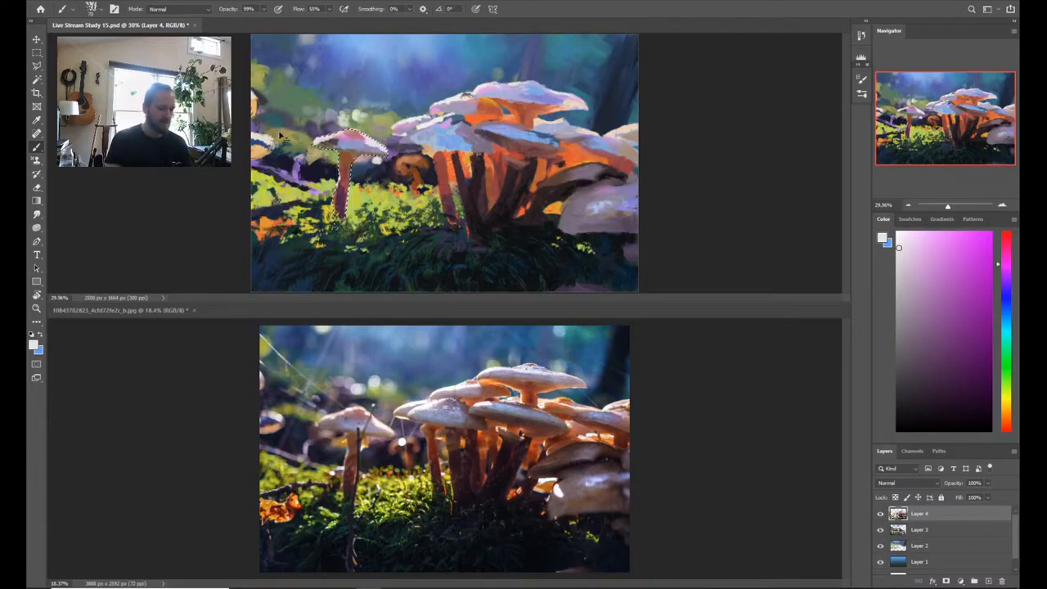
Step: Invert the selection and erase stray paint outside the edge of the lone mushroom's stem, and deselect
{"action": "key", "text": "ctrl+shift+i"}
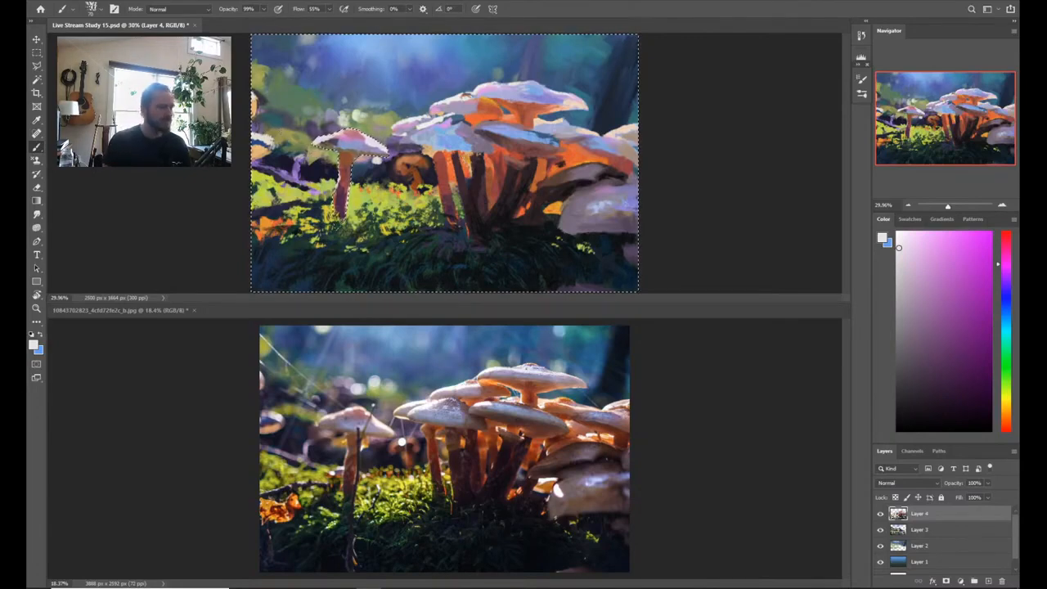
{"action": "key", "text": "e"}
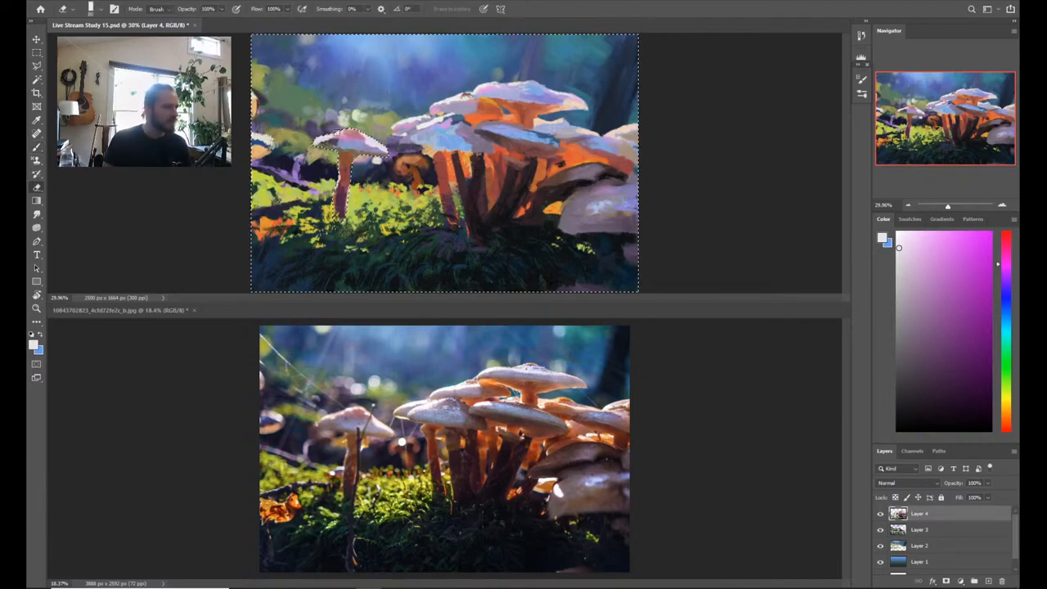
{"action": "left_click_drag", "start_coordinate": [335, 181], "coordinate": [336, 219]}
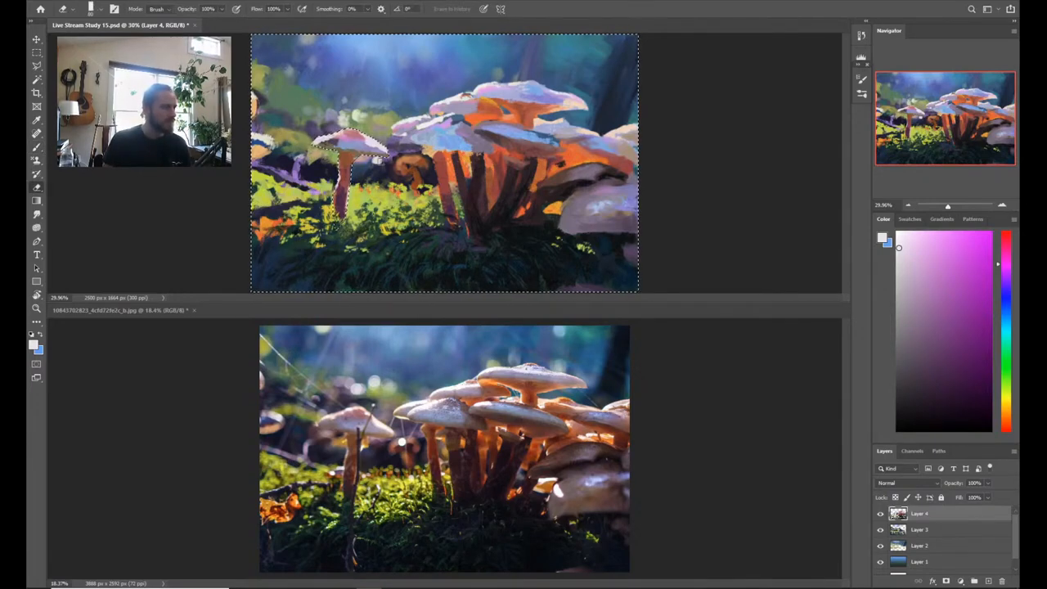
{"action": "key", "text": "ctrl+d"}
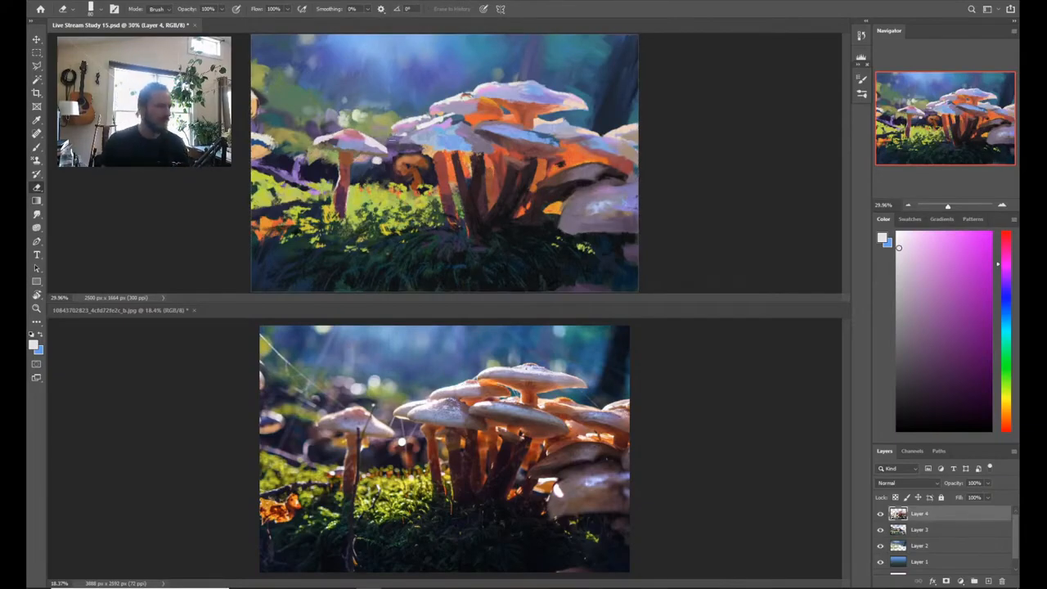
Step: Sample a bright orange from the cluster and blend a warm glow beneath the lone mushroom's cap using the Mixer Brush
{"action": "key", "text": "r"}
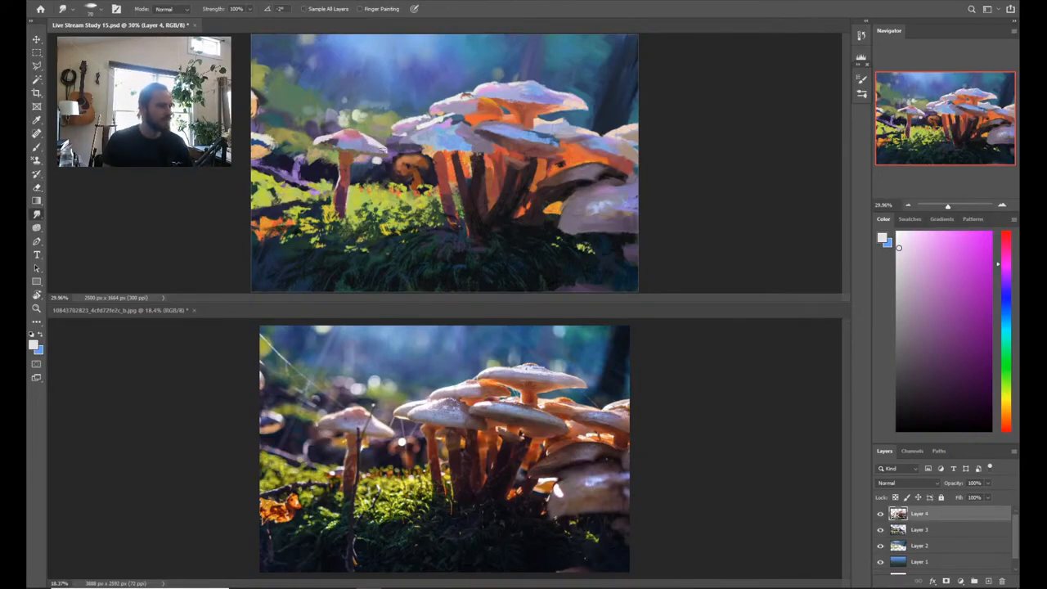
{"action": "key", "text": "b"}
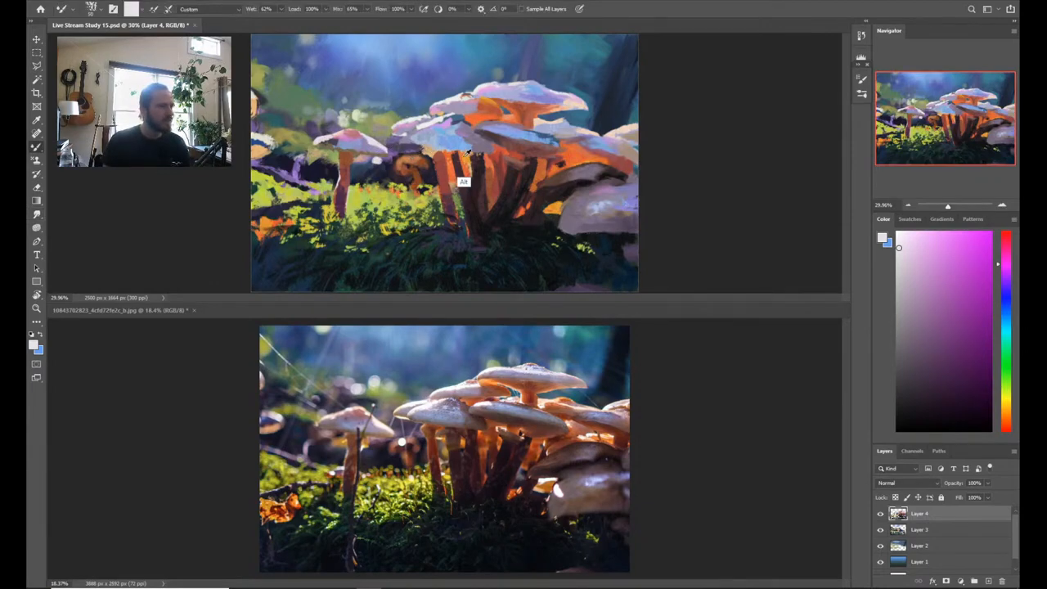
{"action": "left_click", "coordinate": [466, 158], "text": "alt"}
{"action": "mouse_move", "coordinate": [377, 142]}
{"action": "left_mouse_down"}
{"action": "mouse_move", "coordinate": [385, 155]}
{"action": "mouse_move", "coordinate": [321, 145]}
{"action": "left_mouse_up"}
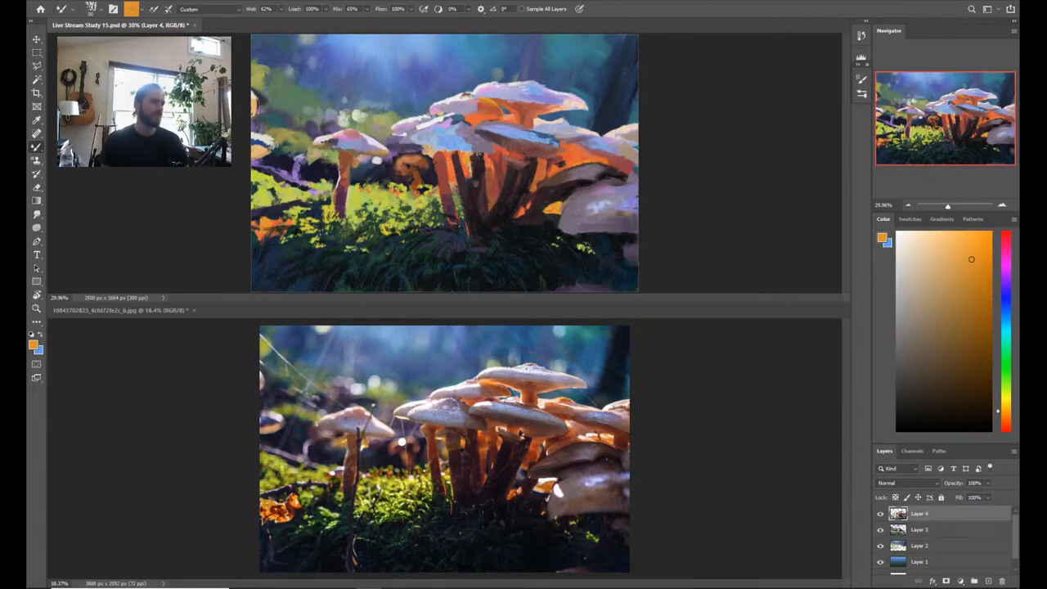
Step: Switch to Layer 3 with the regular Brush and lighten the orange paint color to a pale orange
{"action": "left_click", "coordinate": [923, 531]}
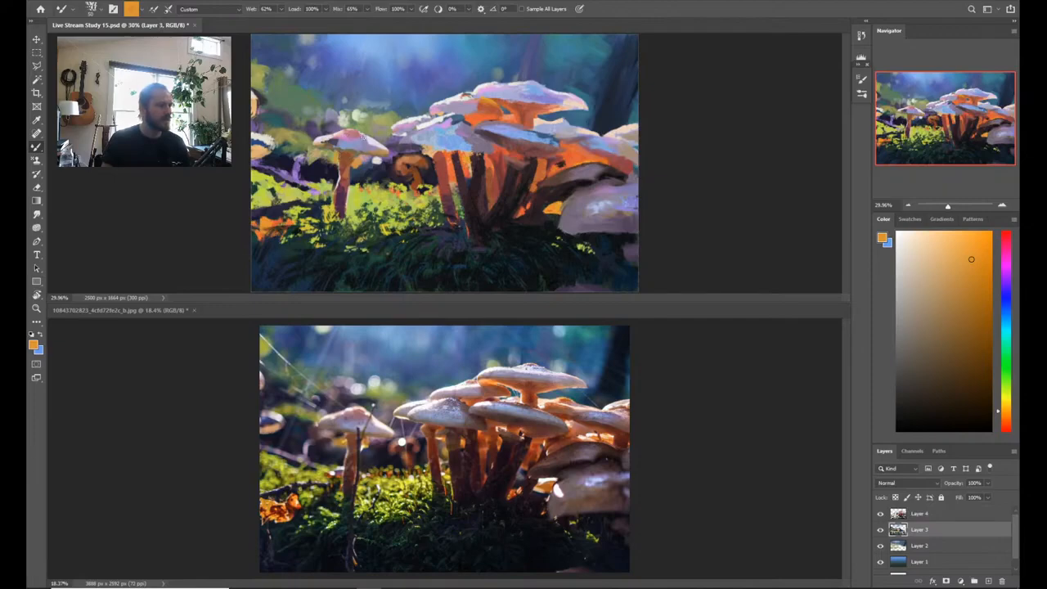
{"action": "key", "text": "shift+b"}
{"action": "left_click", "coordinate": [949, 241]}
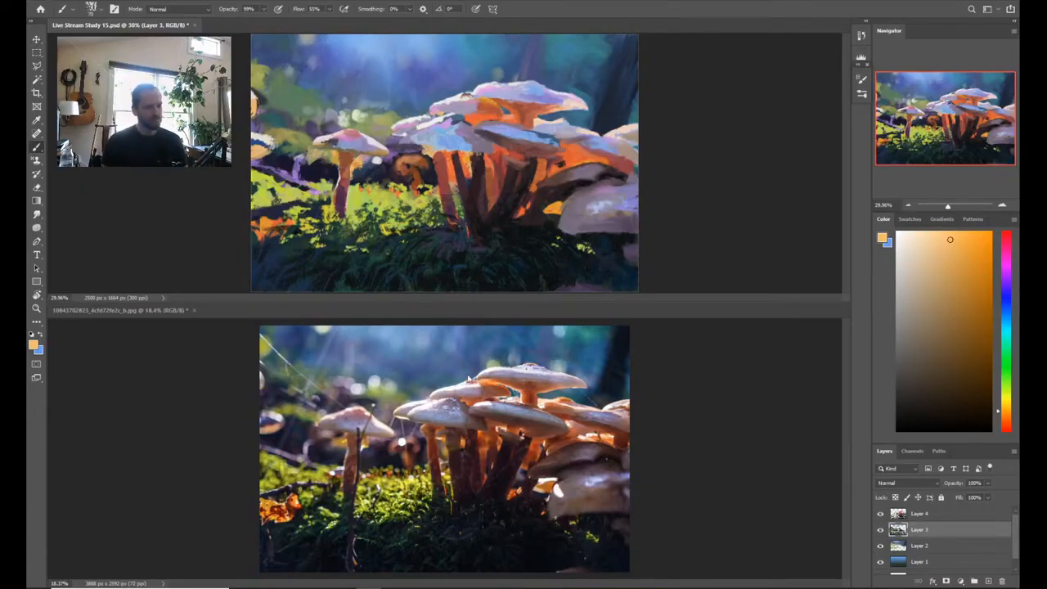
Step: Add a new layer above Layer 4 and paint a thin twig in front of the lone mushroom in a sampled dark blue-grey
{"action": "left_click", "coordinate": [921, 513]}
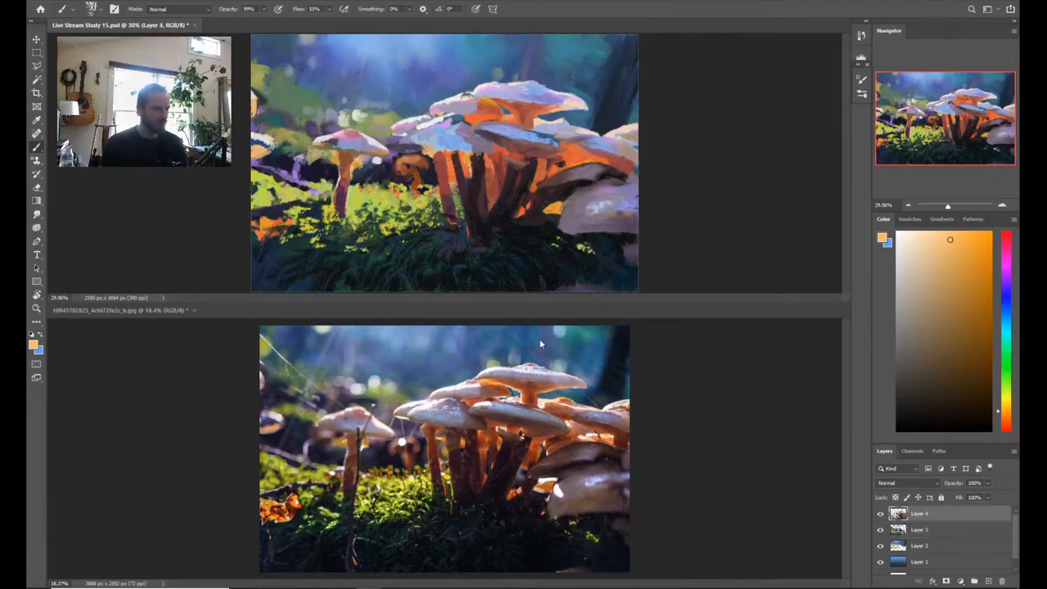
{"action": "key", "text": "ctrl+shift+alt+n"}
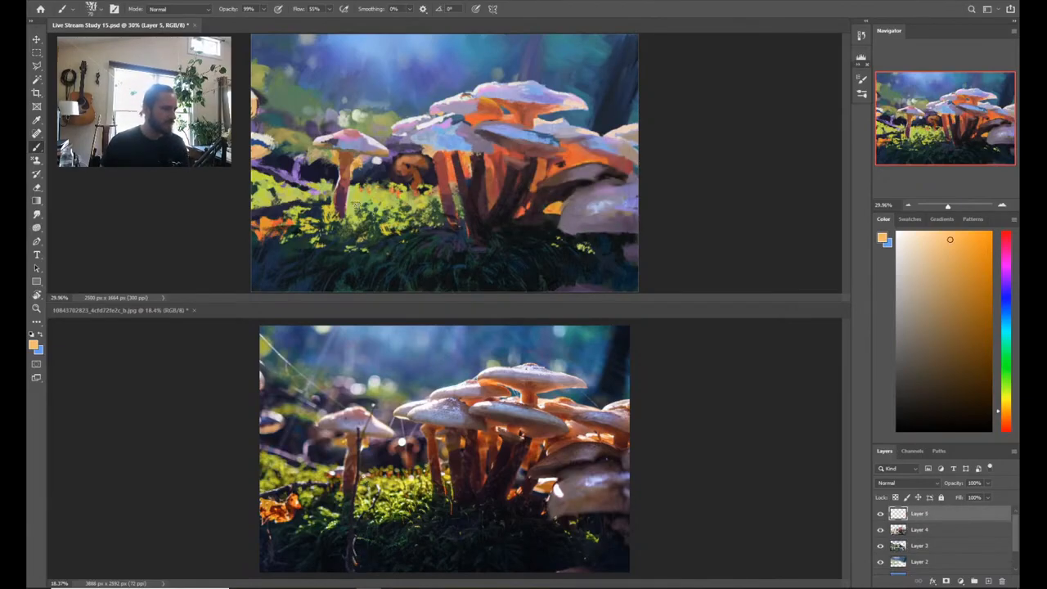
{"action": "left_click", "coordinate": [445, 261], "text": "alt"}
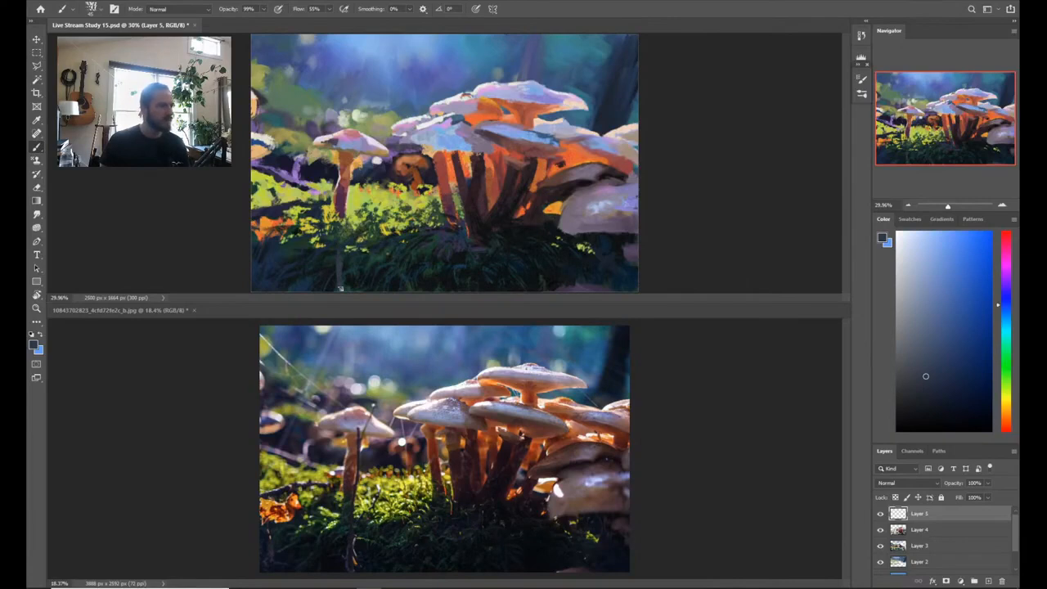
{"action": "mouse_move", "coordinate": [342, 236]}
{"action": "left_mouse_down"}
{"action": "mouse_move", "coordinate": [346, 133]}
{"action": "mouse_move", "coordinate": [360, 146]}
{"action": "mouse_move", "coordinate": [373, 113]}
{"action": "left_mouse_up"}
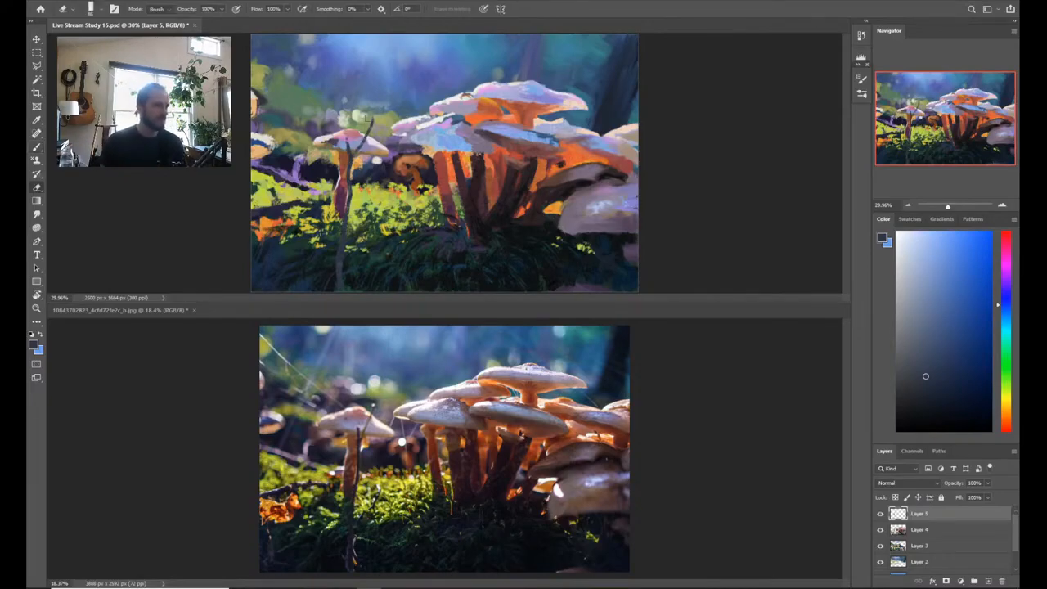
Step: Refine the twig with sampled dark and light purple tones, and merge Layer 5 with Layer 4
{"action": "left_click", "coordinate": [375, 118], "text": "alt"}
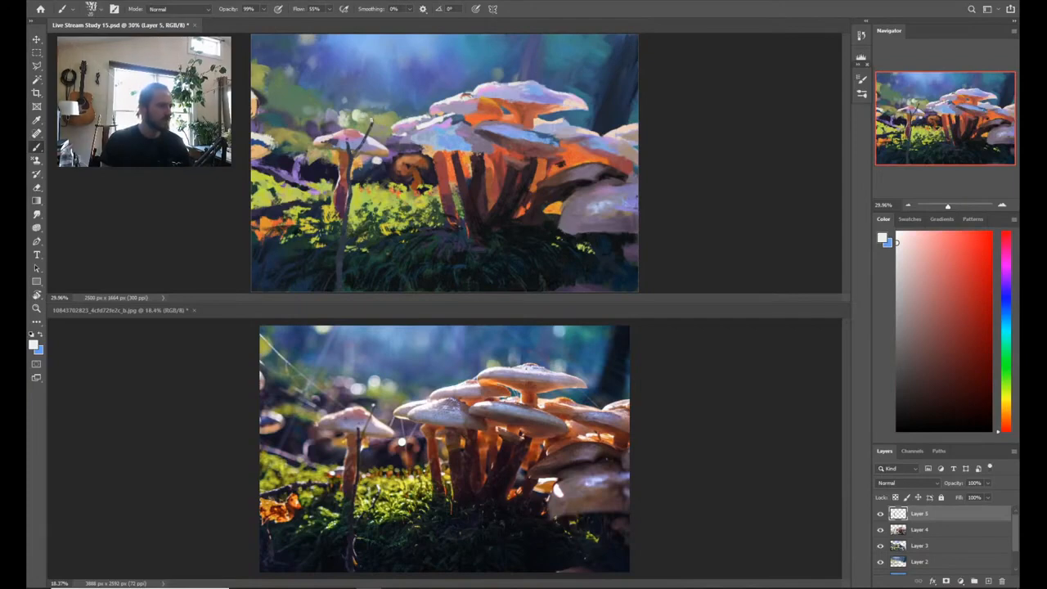
{"action": "left_click", "coordinate": [445, 234], "text": "alt"}
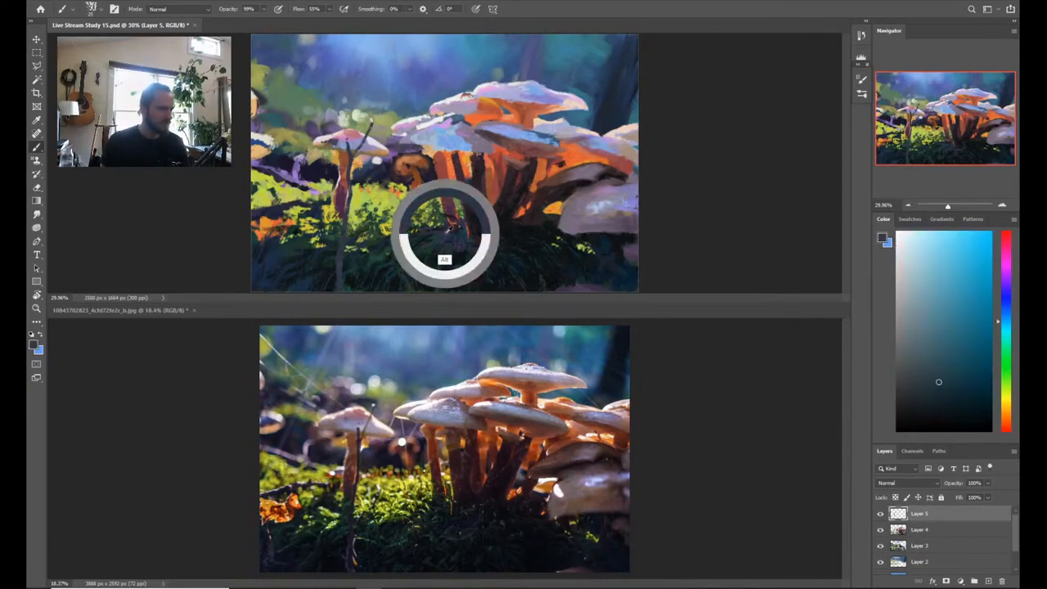
{"action": "left_click", "coordinate": [445, 237], "text": "alt"}
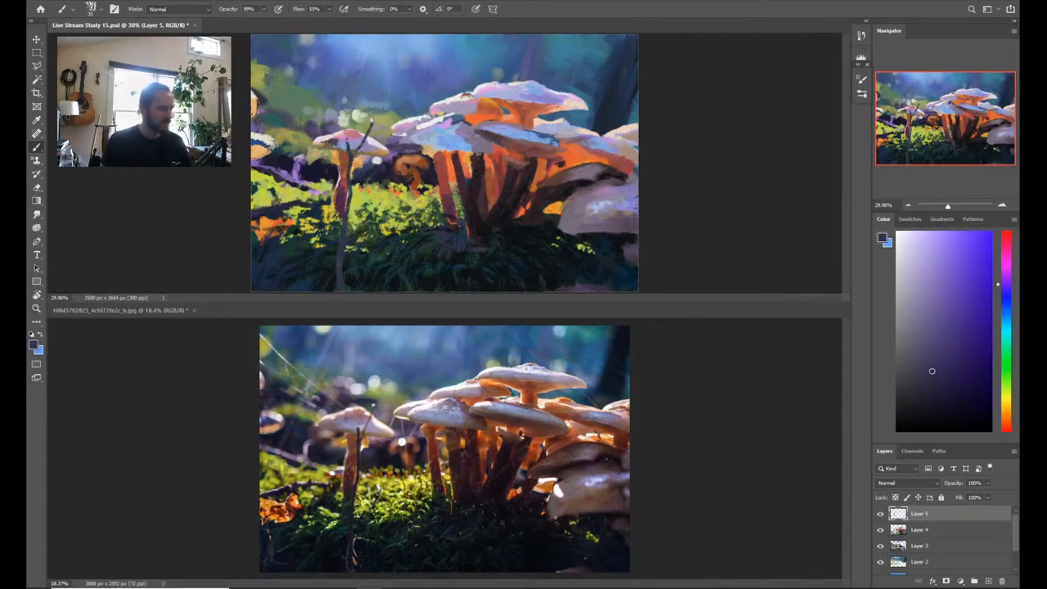
{"action": "left_click", "coordinate": [305, 183], "text": "alt"}
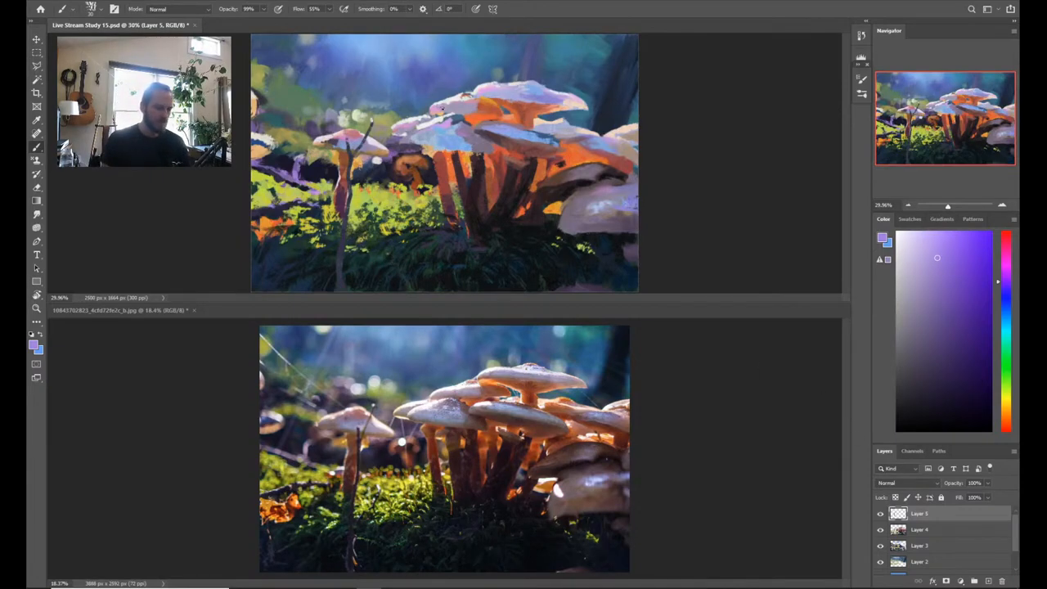
{"action": "left_click", "coordinate": [918, 531], "text": "shift"}
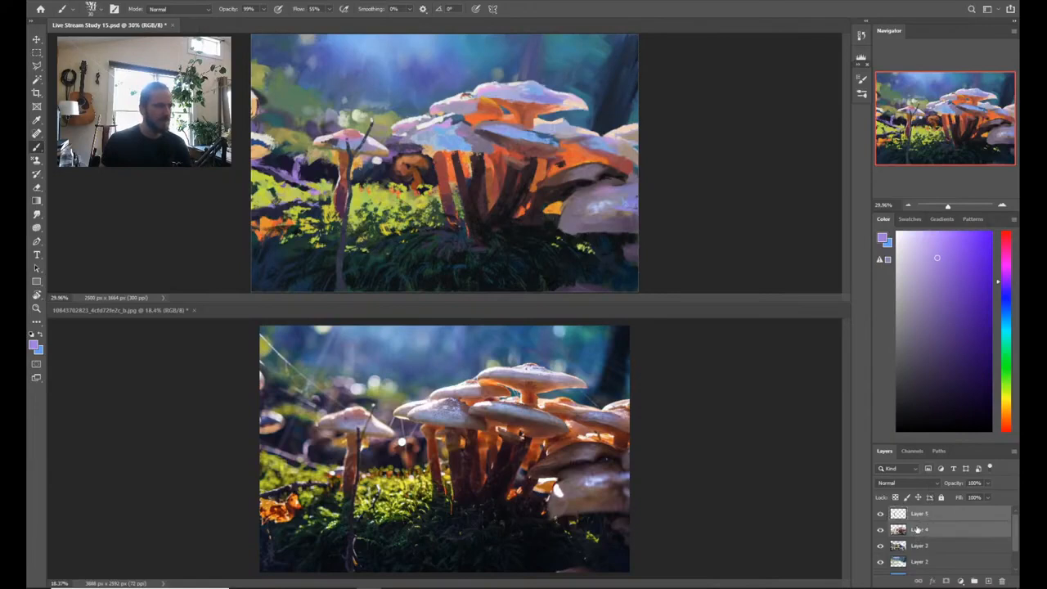
{"action": "key", "text": "ctrl+e"}
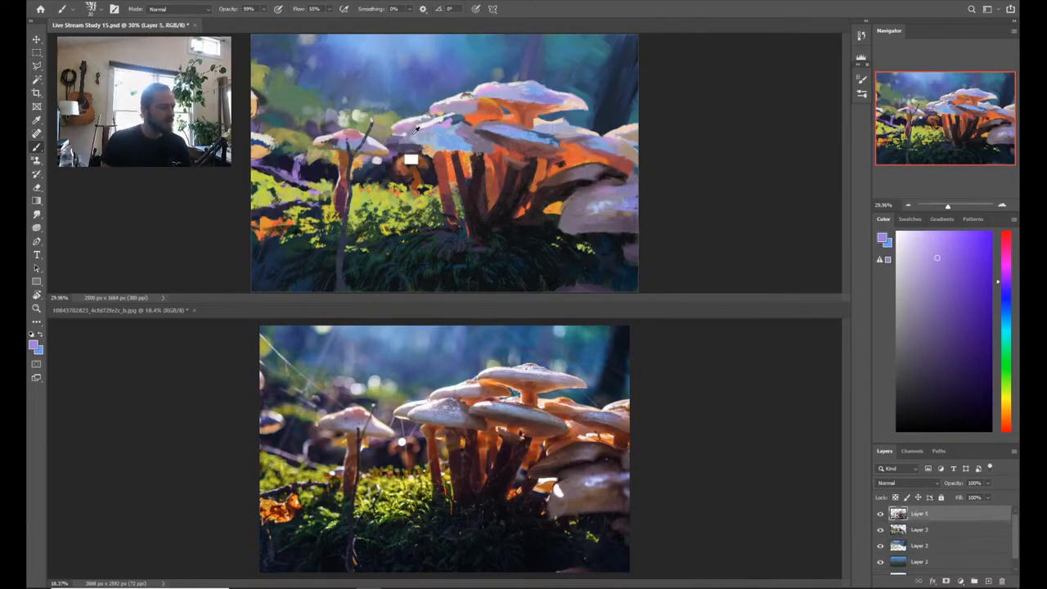
{"action": "key", "text": "l"}
{"action": "key", "text": "alt+l"}
{"action": "key", "text": "Escape"}
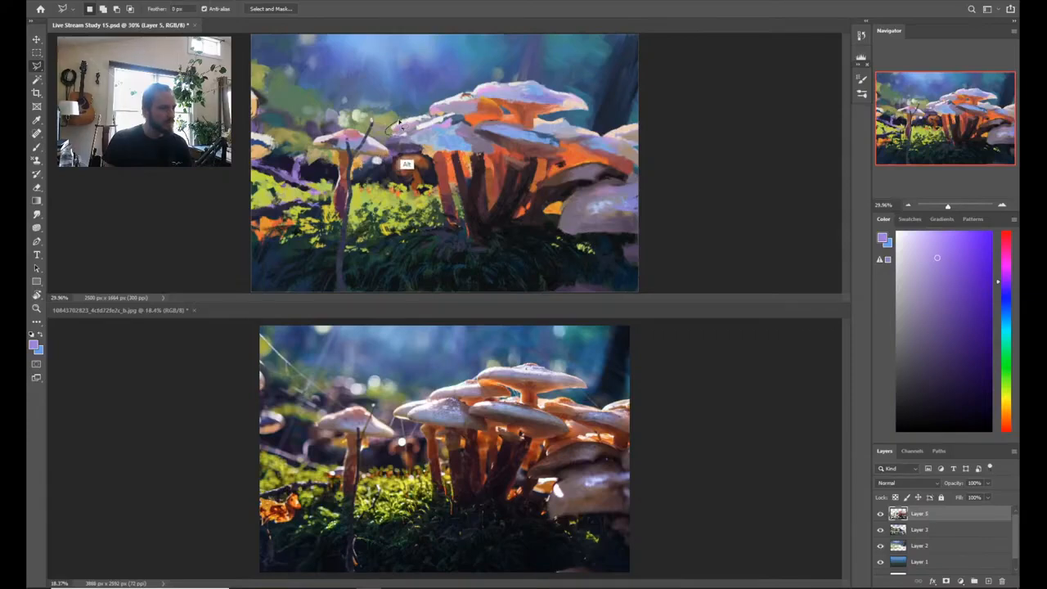
{"action": "key", "text": "ctrl+comma"}
{"action": "key", "text": "ctrl+comma"}
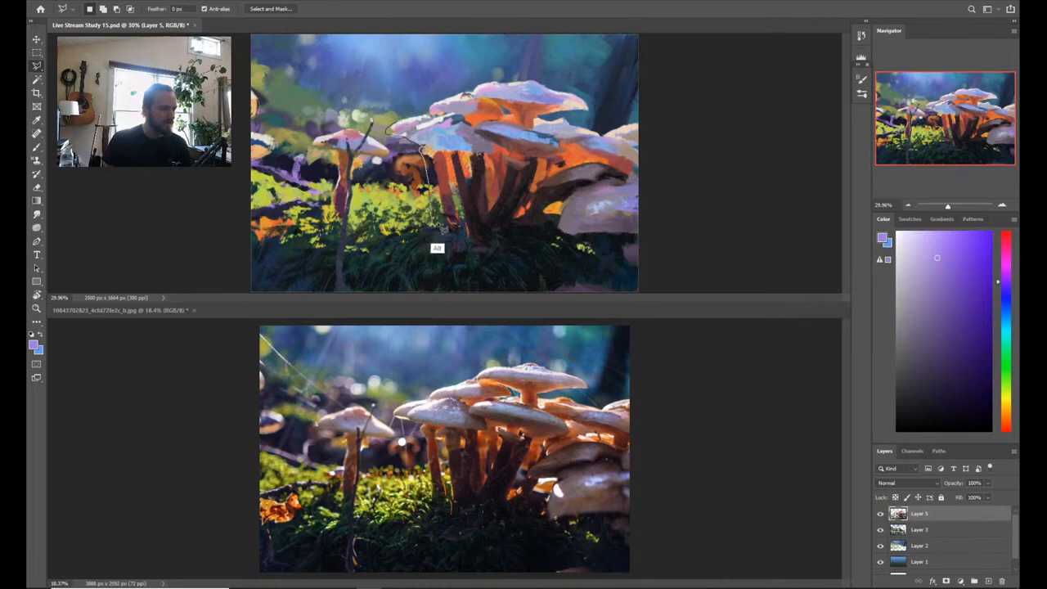
{"action": "key", "text": "Escape"}
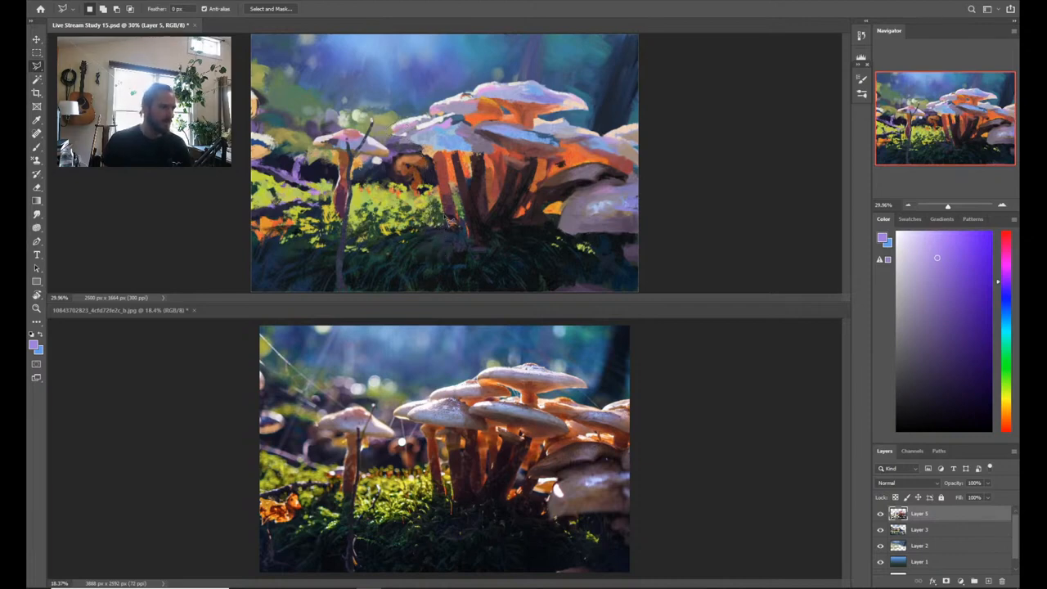
{"action": "key", "text": "b"}
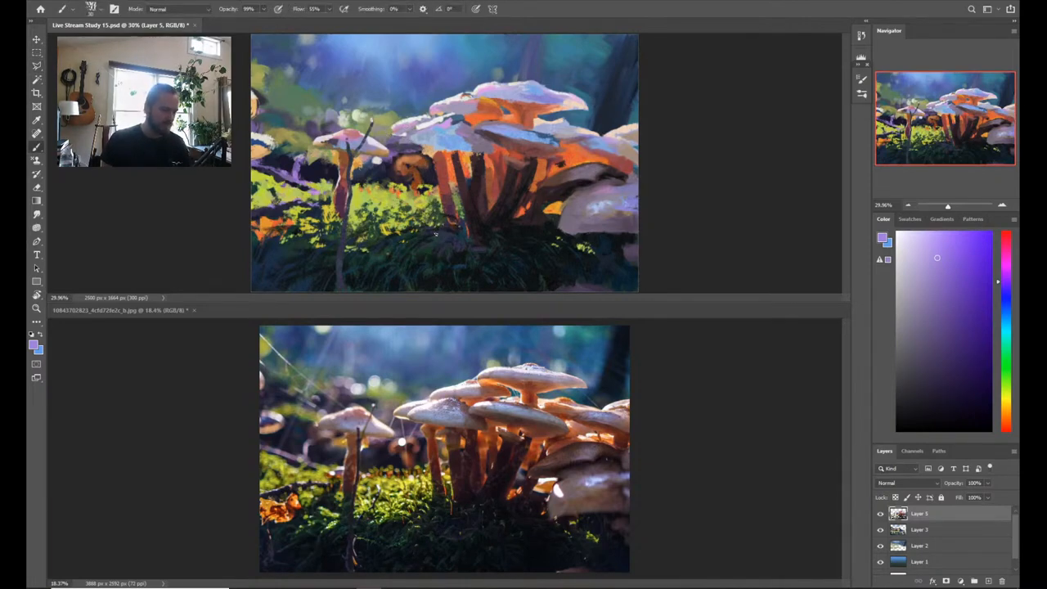
Step: Try skewing a duplicated lasso selection of the mushroom cluster by about -6.3° horizontally, and merge the duplicate with Layer 5
{"action": "key", "text": "l"}
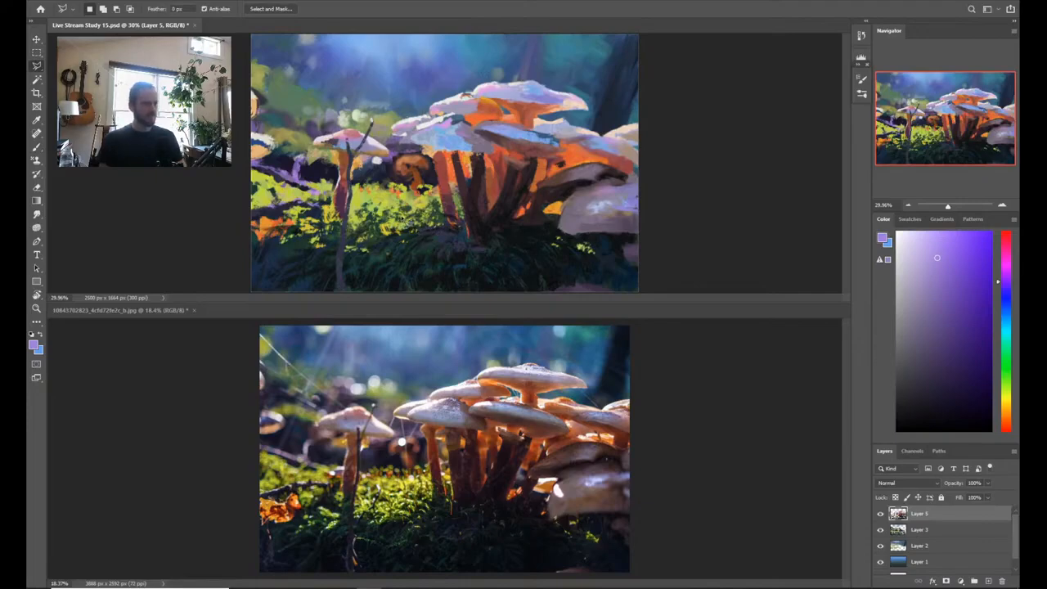
{"action": "mouse_move", "coordinate": [414, 223]}
{"action": "left_mouse_down"}
{"action": "mouse_move", "coordinate": [467, 251]}
{"action": "mouse_move", "coordinate": [524, 258]}
{"action": "mouse_move", "coordinate": [575, 187]}
{"action": "mouse_move", "coordinate": [639, 180]}
{"action": "mouse_move", "coordinate": [691, 106]}
{"action": "mouse_move", "coordinate": [608, 37]}
{"action": "mouse_move", "coordinate": [441, 55]}
{"action": "mouse_move", "coordinate": [396, 79]}
{"action": "mouse_move", "coordinate": [381, 113]}
{"action": "mouse_move", "coordinate": [415, 219]}
{"action": "left_mouse_up"}
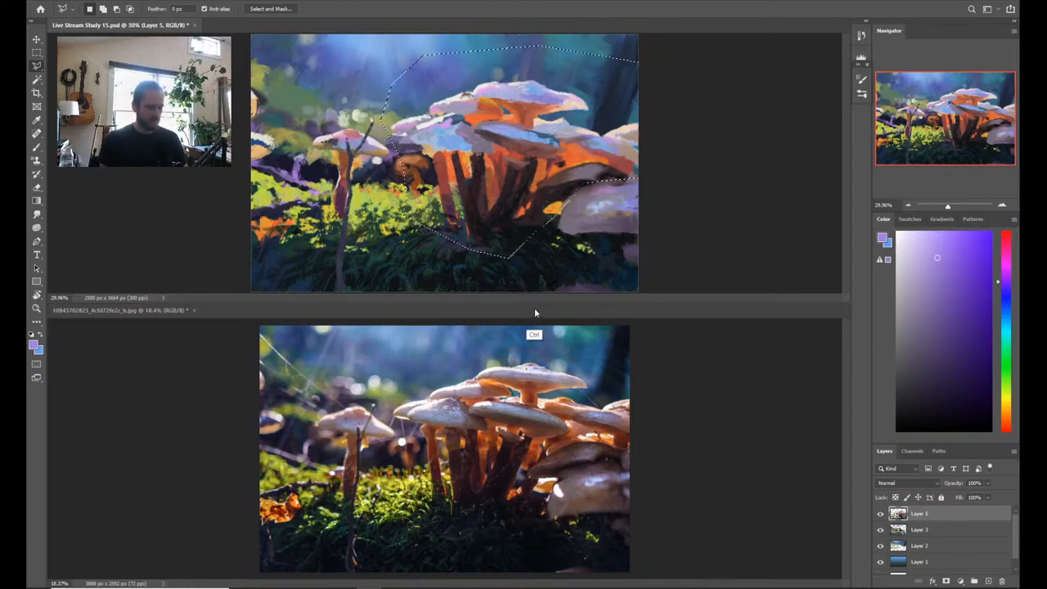
{"action": "key", "text": "ctrl+j"}
{"action": "key", "text": "ctrl+t"}
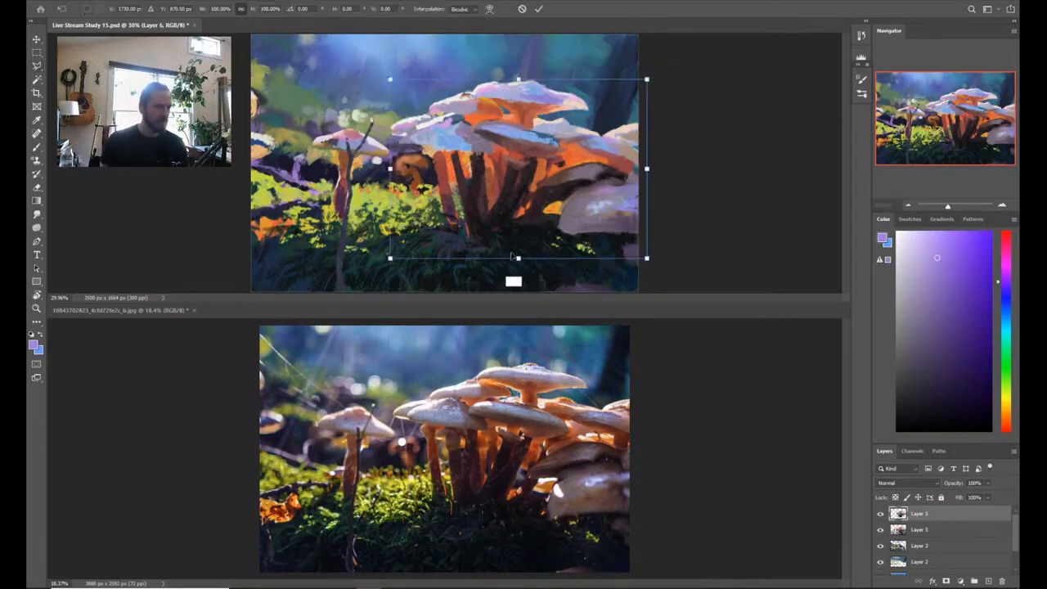
{"action": "left_click_drag", "start_coordinate": [518, 259], "coordinate": [499, 260]}
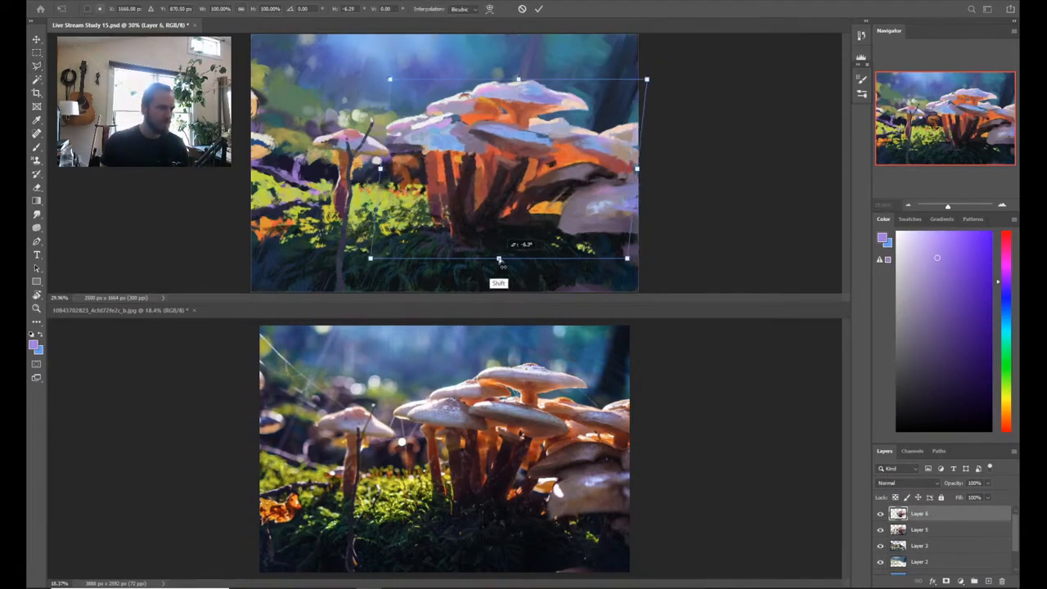
{"action": "key", "text": "Return"}
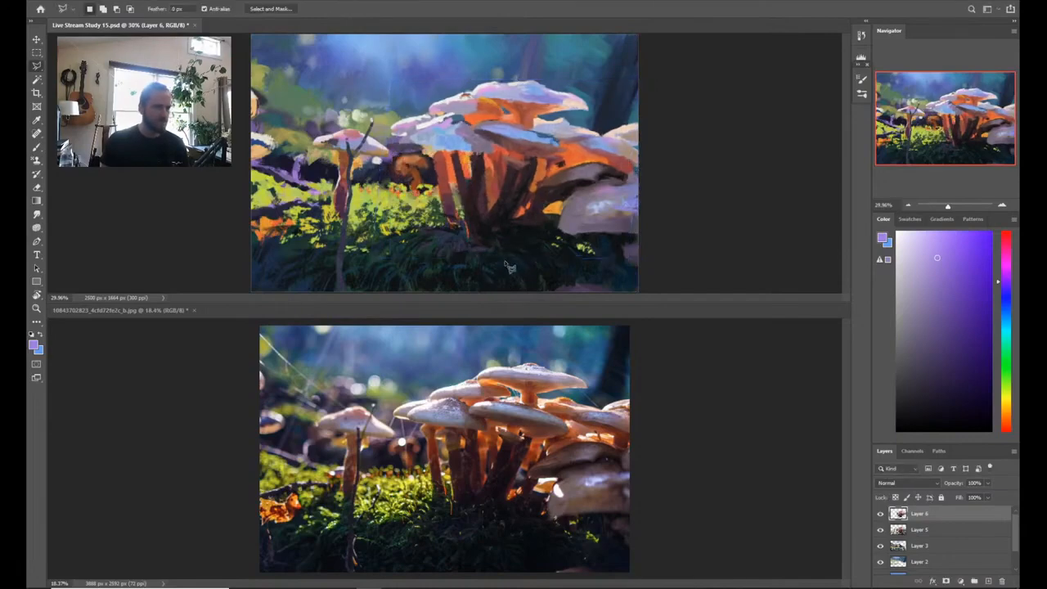
{"action": "left_click", "coordinate": [929, 535], "text": "shift"}
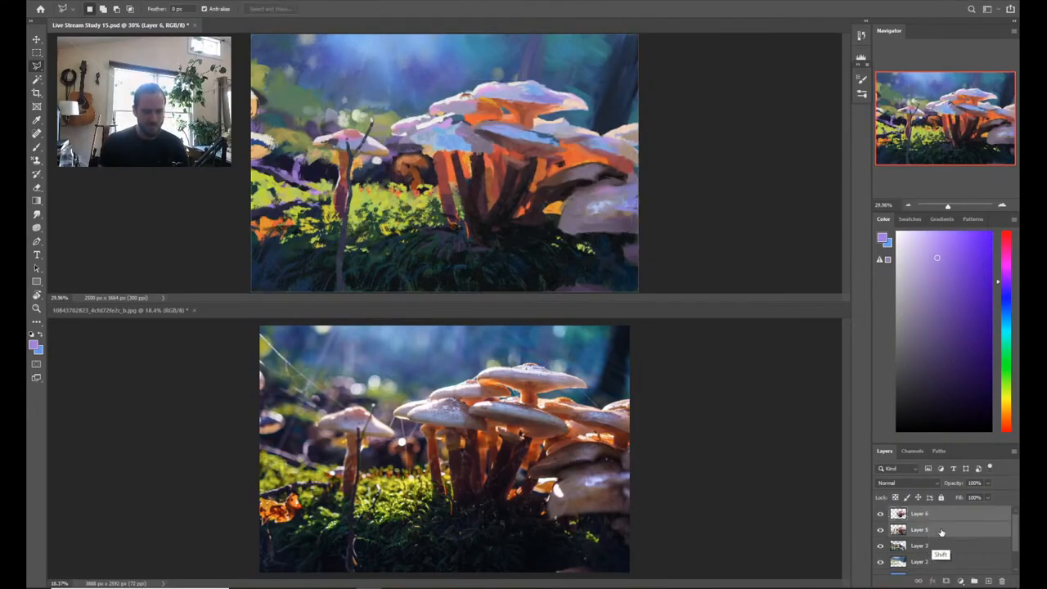
{"action": "key", "text": "ctrl+e"}
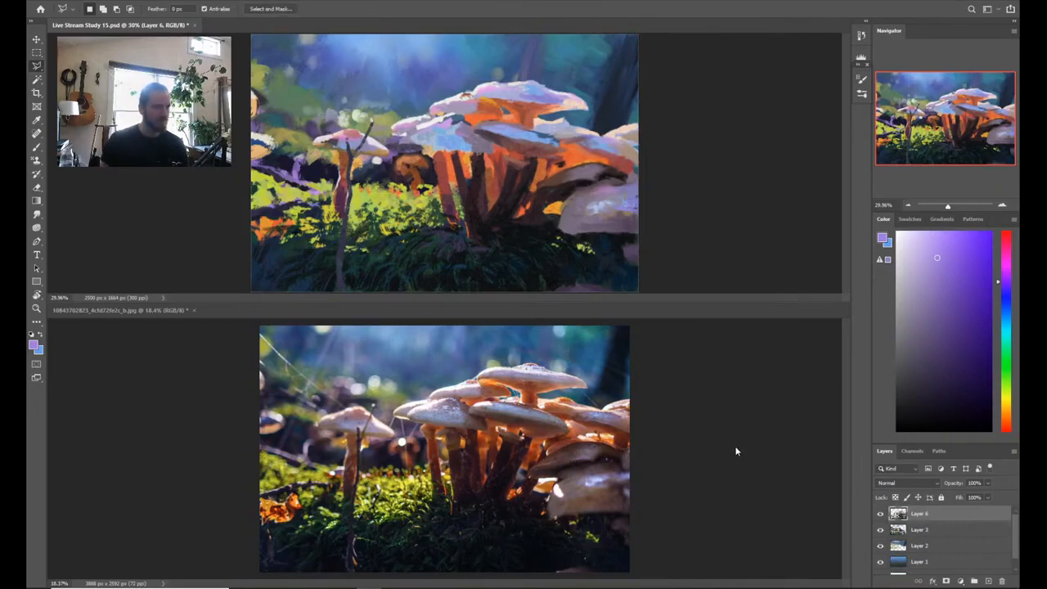
Step: Duplicate the lassoed mushroom cluster and transform it to about 94% width and 91% height with a horizontal skew of about -5°
{"action": "mouse_move", "coordinate": [423, 228]}
{"action": "left_mouse_down"}
{"action": "mouse_move", "coordinate": [445, 242]}
{"action": "mouse_move", "coordinate": [539, 238]}
{"action": "mouse_move", "coordinate": [667, 140]}
{"action": "mouse_move", "coordinate": [549, 50]}
{"action": "mouse_move", "coordinate": [427, 70]}
{"action": "mouse_move", "coordinate": [385, 109]}
{"action": "mouse_move", "coordinate": [423, 225]}
{"action": "left_mouse_up"}
{"action": "key", "text": "ctrl+j"}
{"action": "key", "text": "ctrl+t"}
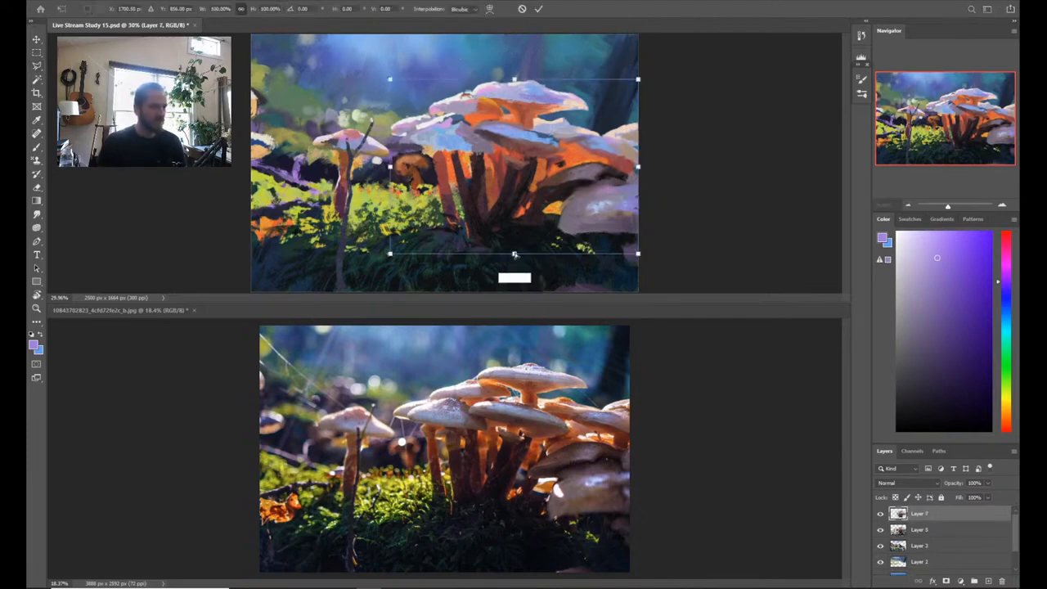
{"action": "mouse_move", "coordinate": [515, 254]}
{"action": "left_mouse_down"}
{"action": "mouse_move", "coordinate": [499, 251]}
{"action": "mouse_move", "coordinate": [500, 260]}
{"action": "mouse_move", "coordinate": [501, 240]}
{"action": "left_mouse_up"}
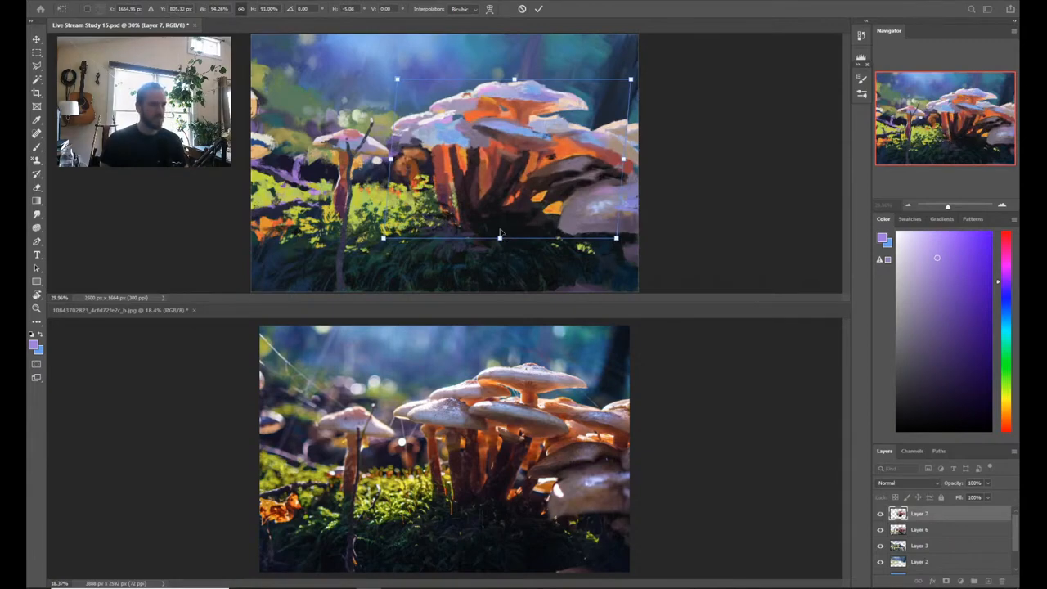
{"action": "key", "text": "Return"}
{"action": "left_click", "coordinate": [608, 340]}
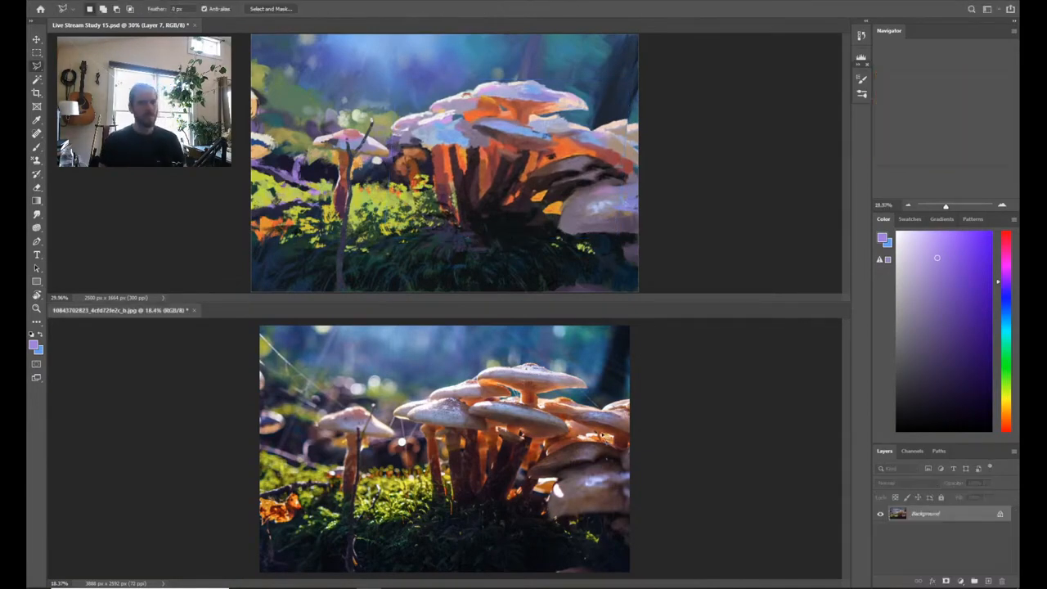
{"action": "left_click", "coordinate": [669, 196]}
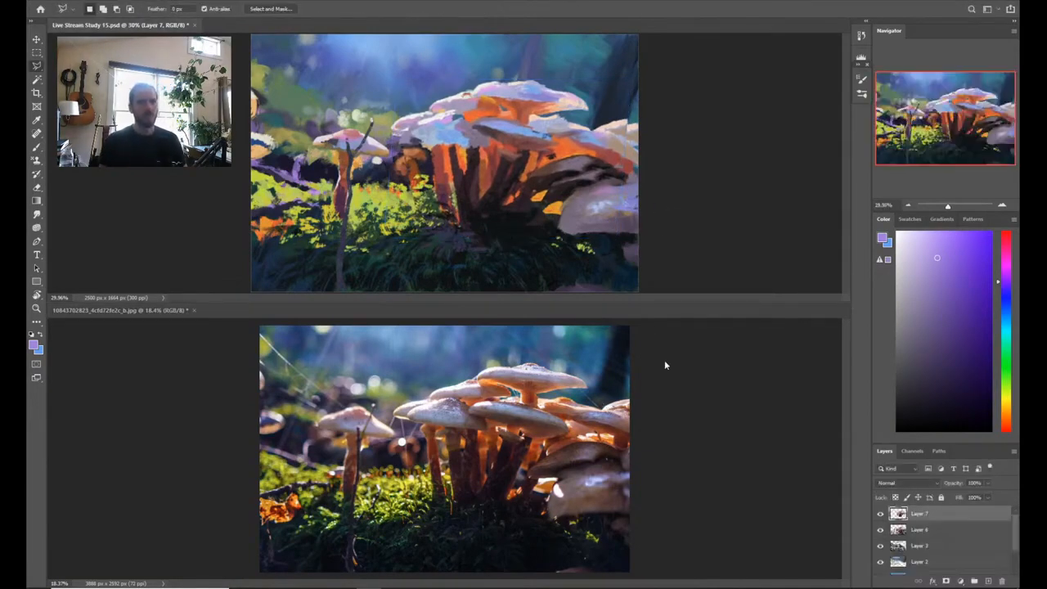
Step: Merge Layer 7 with Layer 6 and try cleaning up the leftover foliage beside the cluster's stems with the Smudge tool
{"action": "left_click", "coordinate": [905, 531], "text": "shift"}
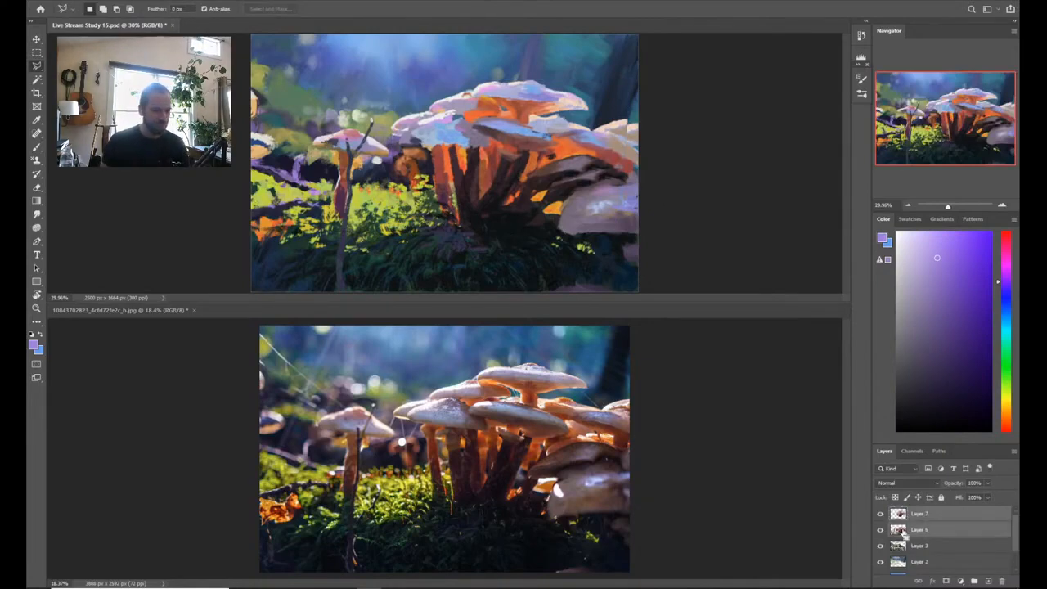
{"action": "key", "text": "ctrl+e"}
{"action": "key", "text": "e"}
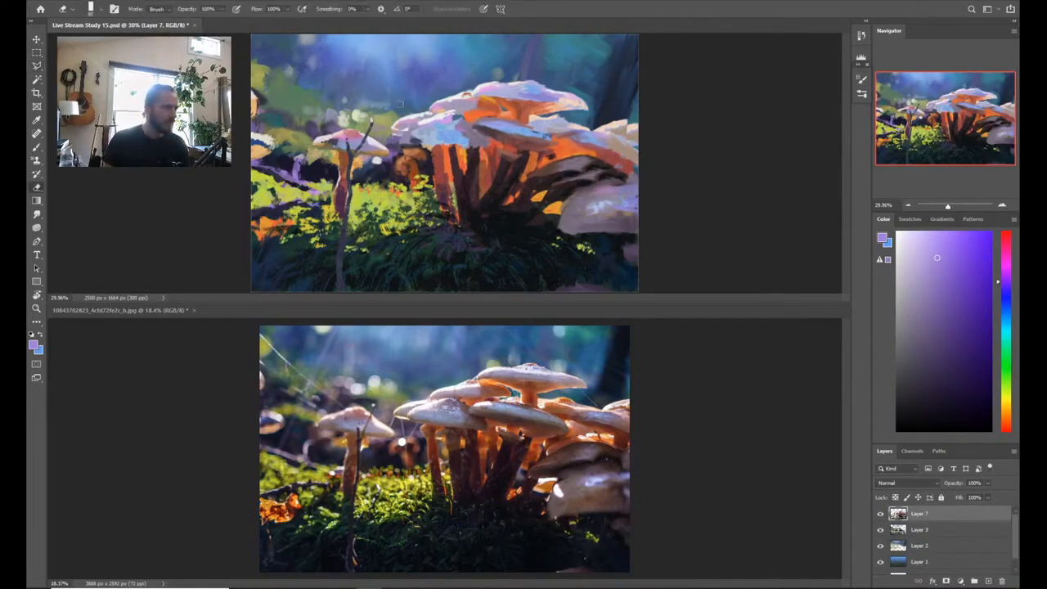
{"action": "key", "text": "l"}
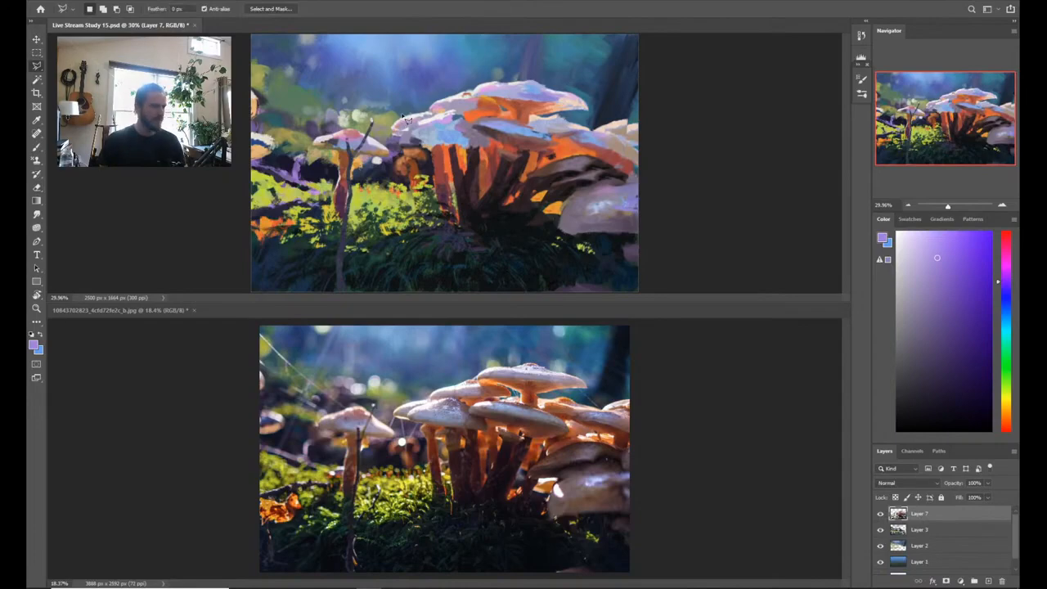
{"action": "key", "text": "e"}
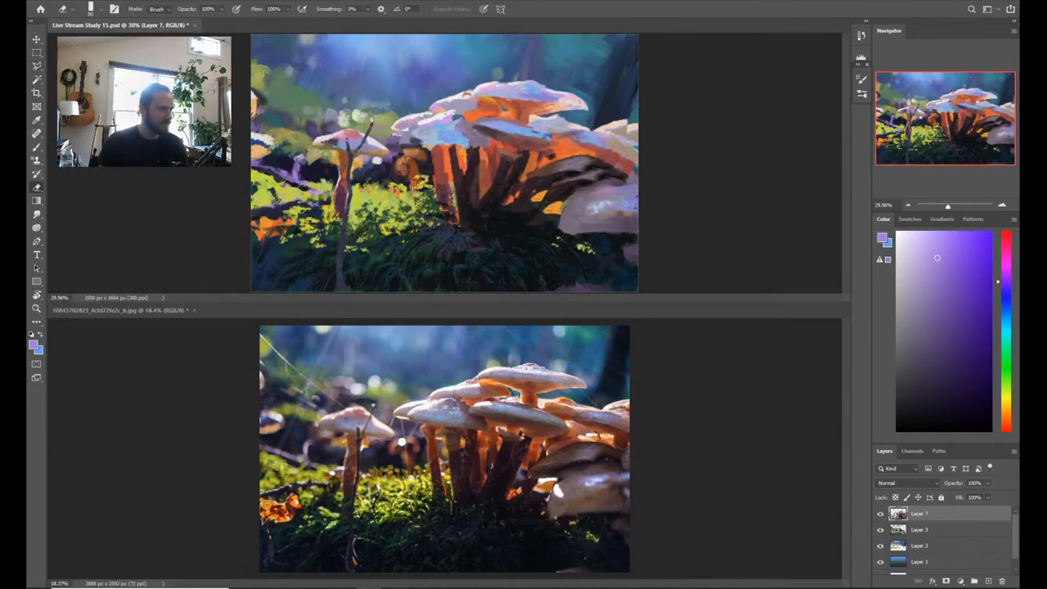
{"action": "key", "text": "l"}
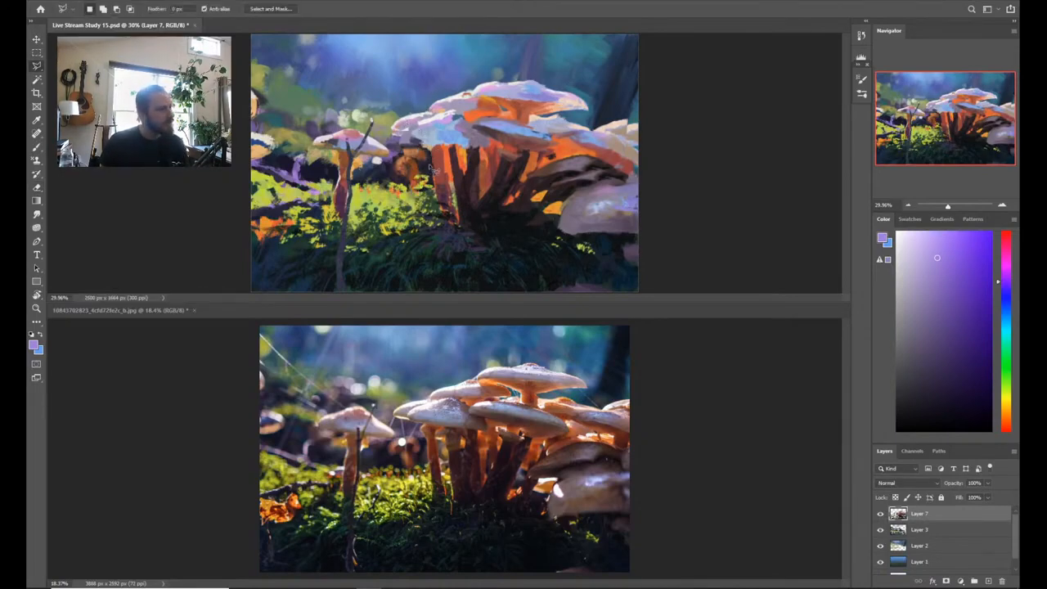
{"action": "key", "text": "r"}
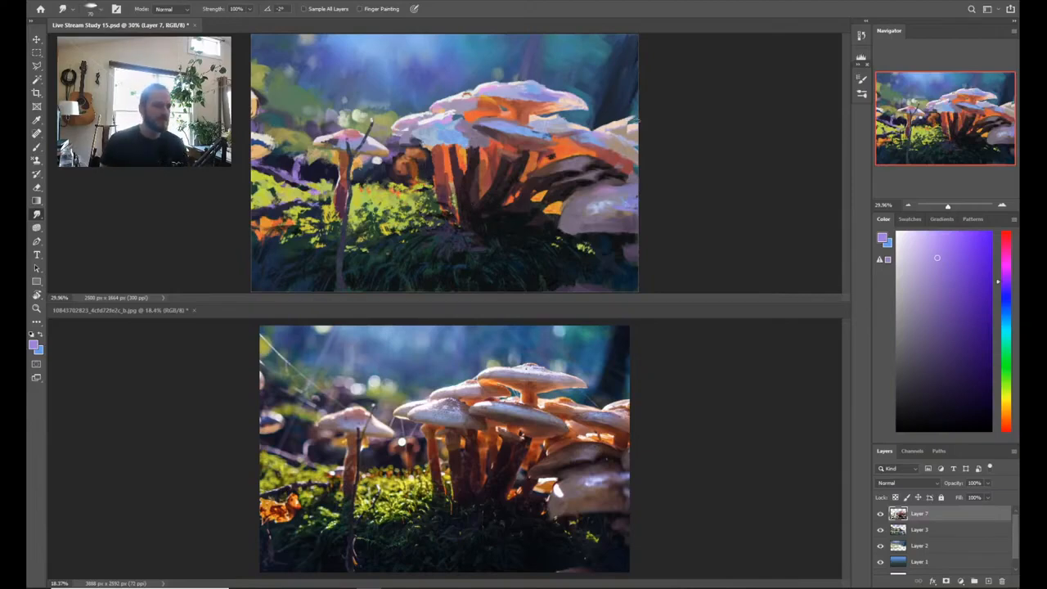
Step: Step through the edit history to compare the mushroom cluster before and after its transform
{"action": "key", "text": "ctrl"}
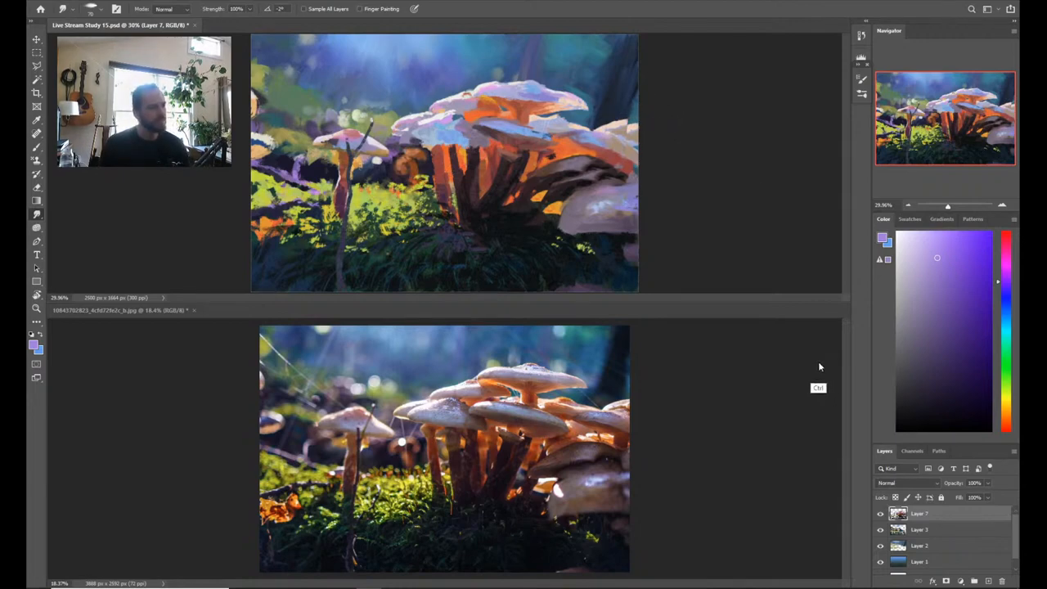
{"action": "key", "text": "ctrl+alt+z"}
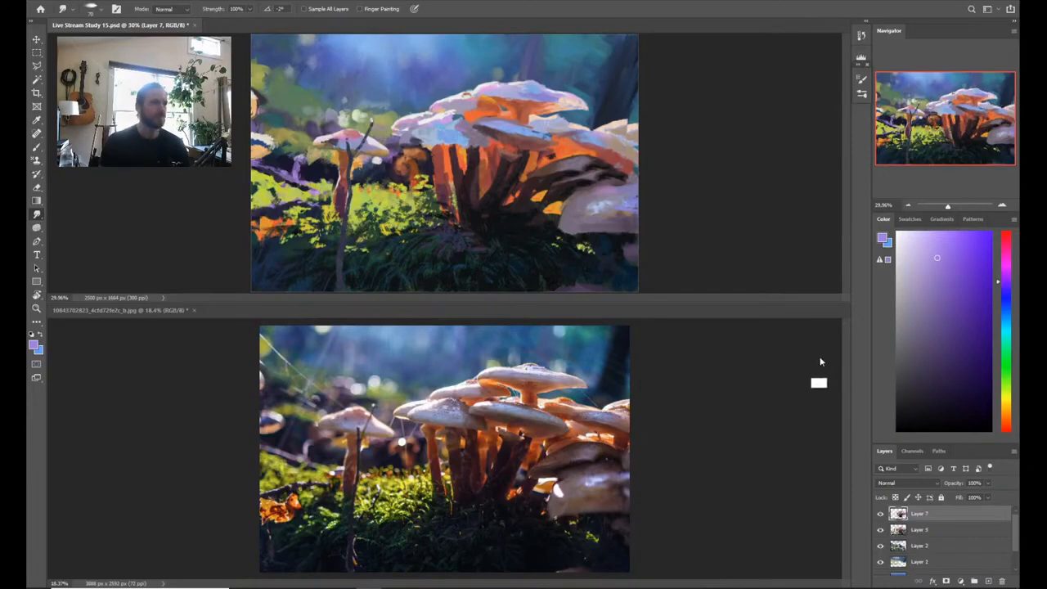
{"action": "key", "text": "ctrl+alt+z"}
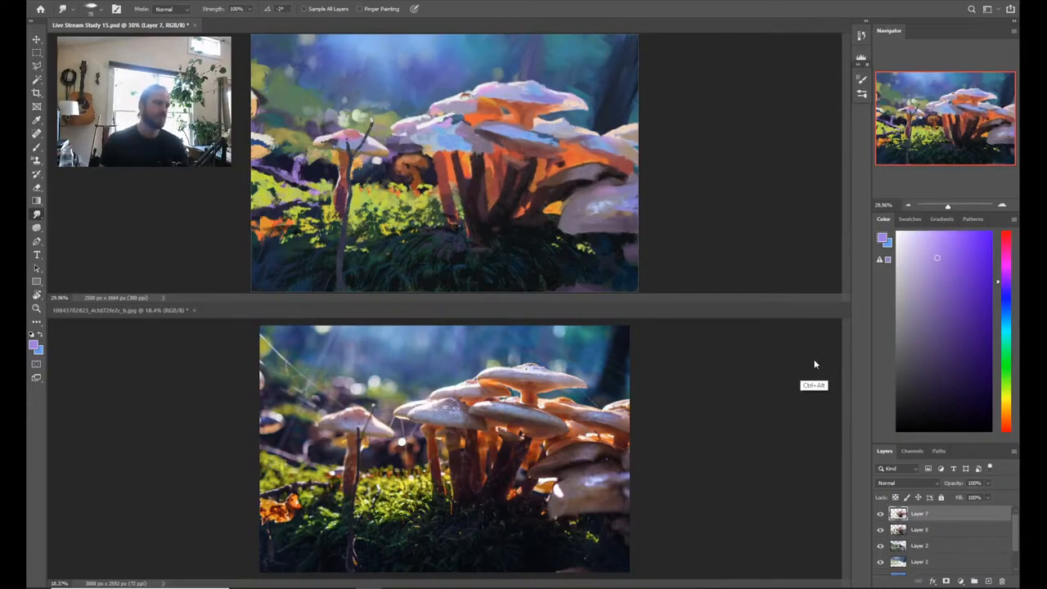
{"action": "key", "text": "ctrl+alt+z"}
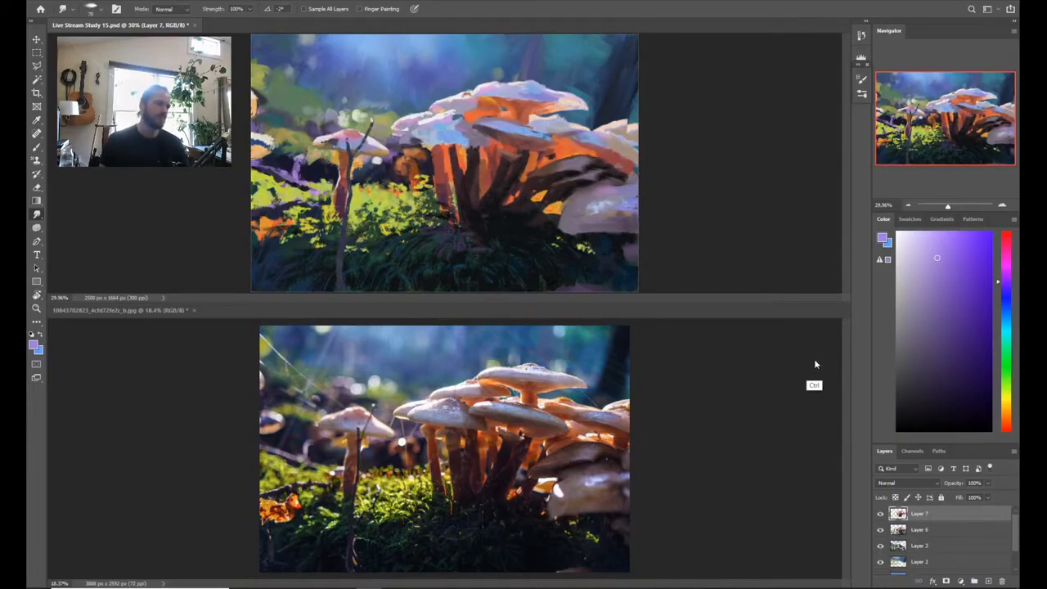
Step: Undo the earlier transform and duplicate layer of the mushroom cluster, and duplicate a fresh lasso selection of the cluster onto its own layer
{"action": "key", "text": "ctrl+z"}
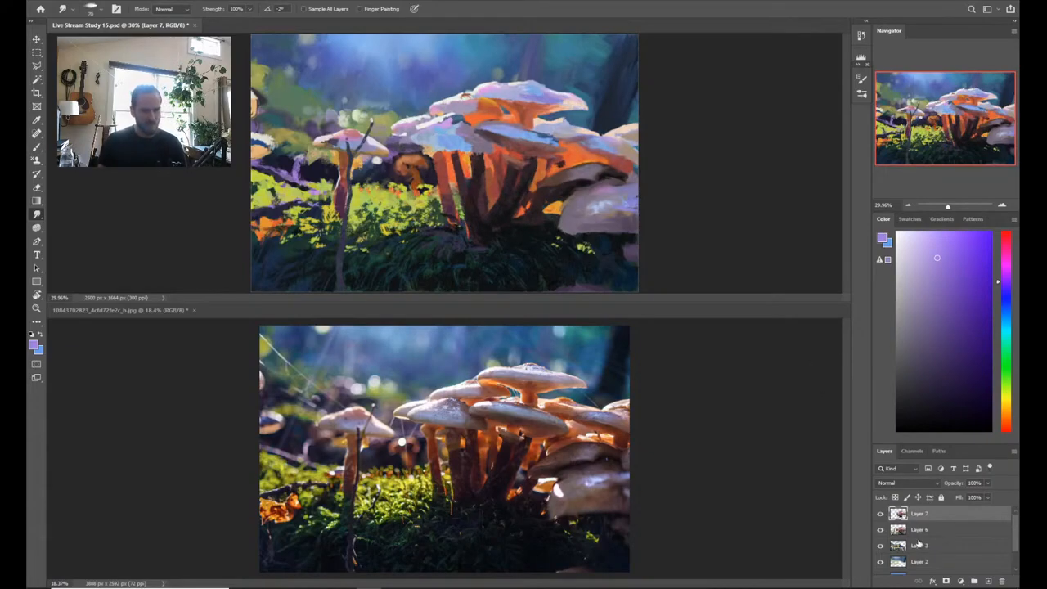
{"action": "key", "text": "ctrl+z"}
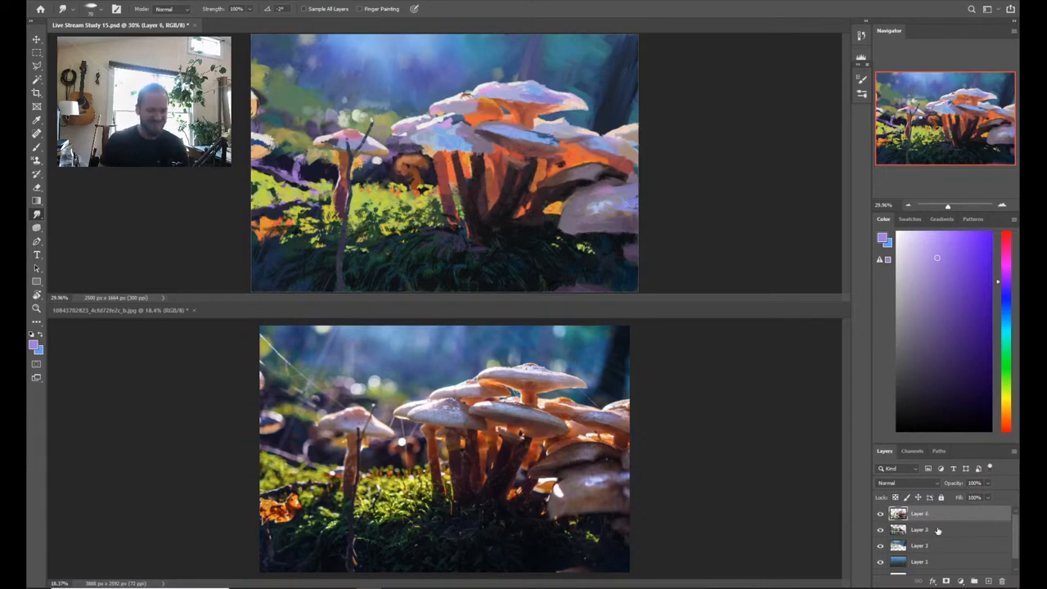
{"action": "key", "text": "l"}
{"action": "mouse_move", "coordinate": [499, 263]}
{"action": "left_mouse_down"}
{"action": "mouse_move", "coordinate": [539, 162]}
{"action": "mouse_move", "coordinate": [597, 131]}
{"action": "mouse_move", "coordinate": [593, 98]}
{"action": "mouse_move", "coordinate": [547, 57]}
{"action": "mouse_move", "coordinate": [442, 67]}
{"action": "mouse_move", "coordinate": [401, 86]}
{"action": "mouse_move", "coordinate": [388, 110]}
{"action": "mouse_move", "coordinate": [383, 135]}
{"action": "mouse_move", "coordinate": [432, 218]}
{"action": "mouse_move", "coordinate": [511, 235]}
{"action": "mouse_move", "coordinate": [460, 231]}
{"action": "mouse_move", "coordinate": [511, 238]}
{"action": "left_mouse_up"}
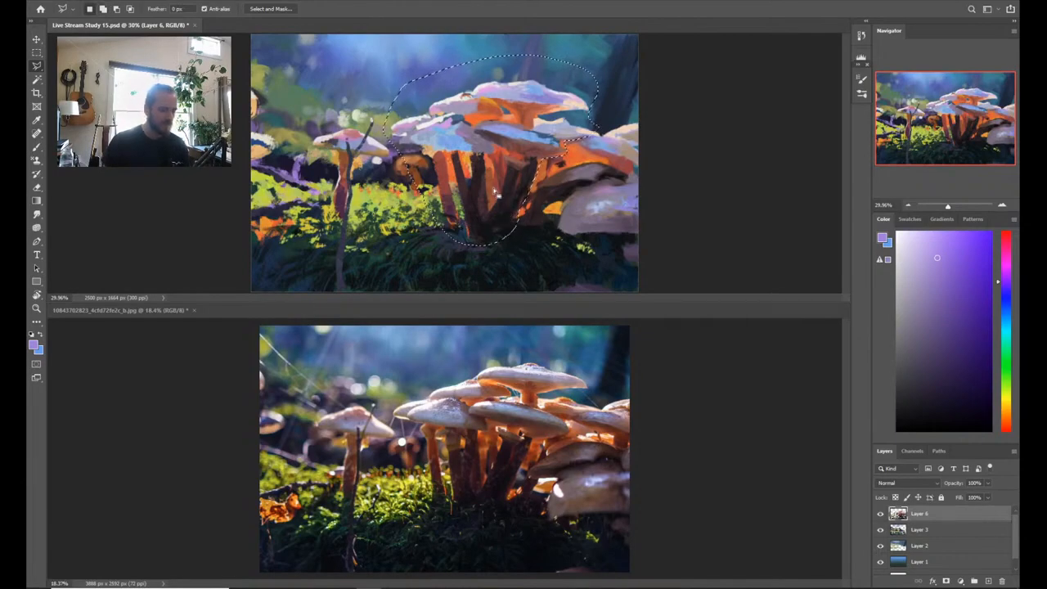
{"action": "key", "text": "ctrl+j"}
Step: Warp the duplicated cluster, shifting its stem bases toward the small mushroom and reshaping the caps, and merge it with Layer 6
{"action": "key", "text": "ctrl+t"}
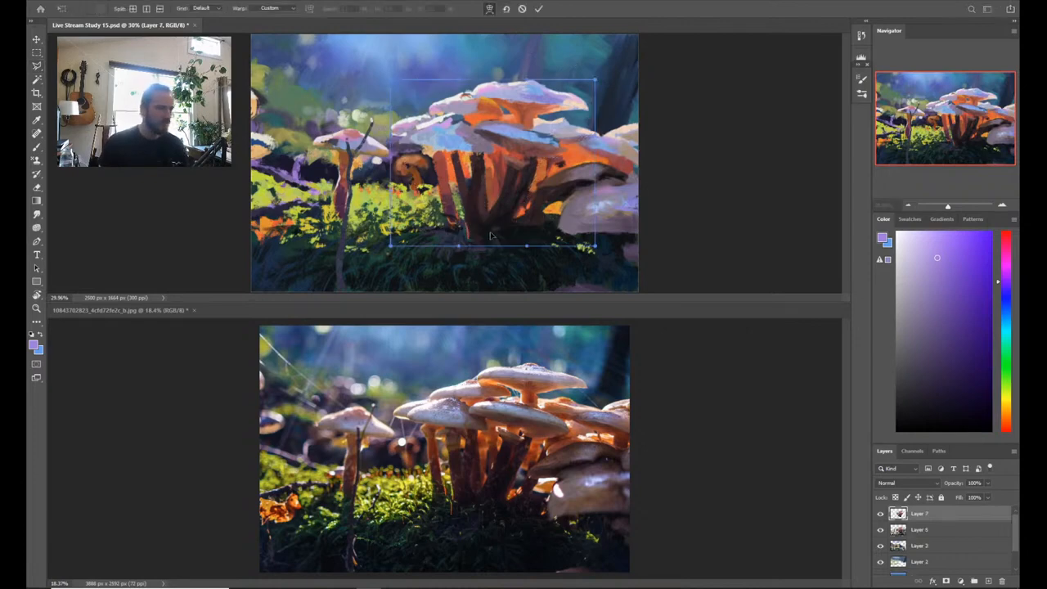
{"action": "left_click_drag", "start_coordinate": [493, 237], "coordinate": [440, 206]}
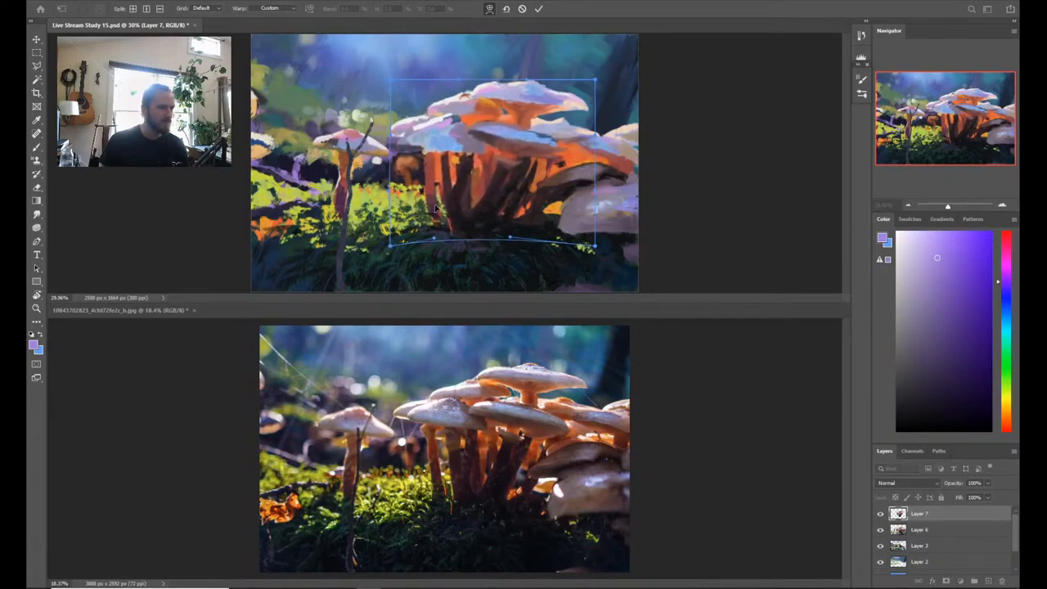
{"action": "left_click_drag", "start_coordinate": [414, 131], "coordinate": [417, 127]}
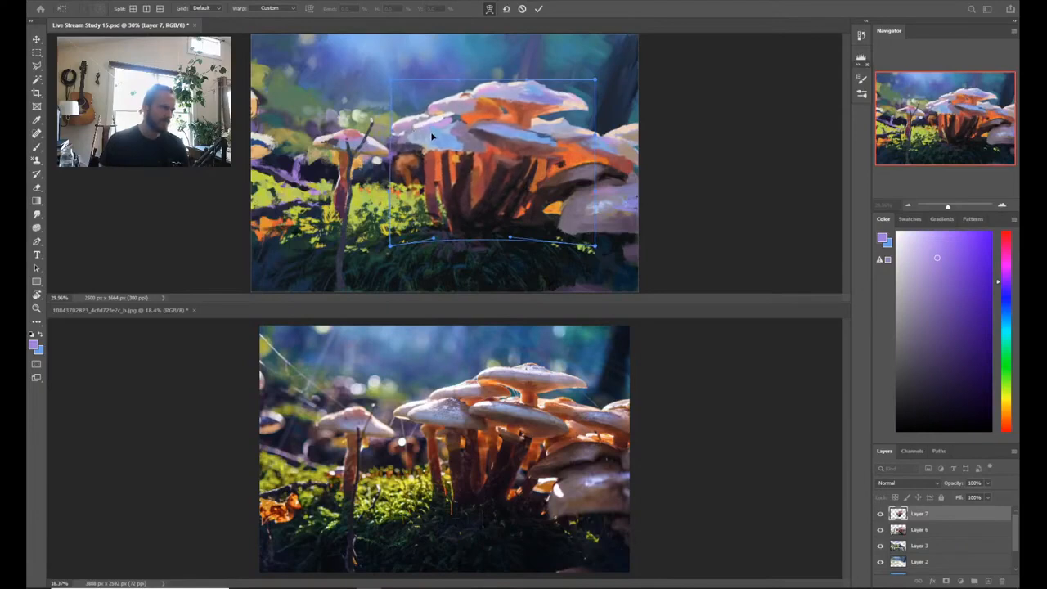
{"action": "left_click_drag", "start_coordinate": [439, 225], "coordinate": [450, 214]}
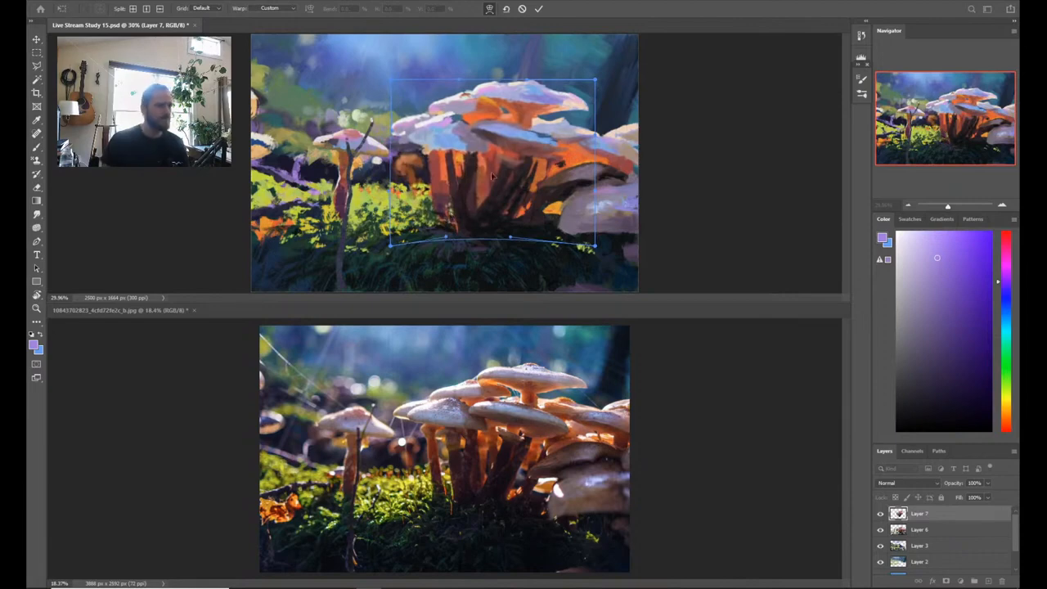
{"action": "left_click_drag", "start_coordinate": [532, 154], "coordinate": [542, 148]}
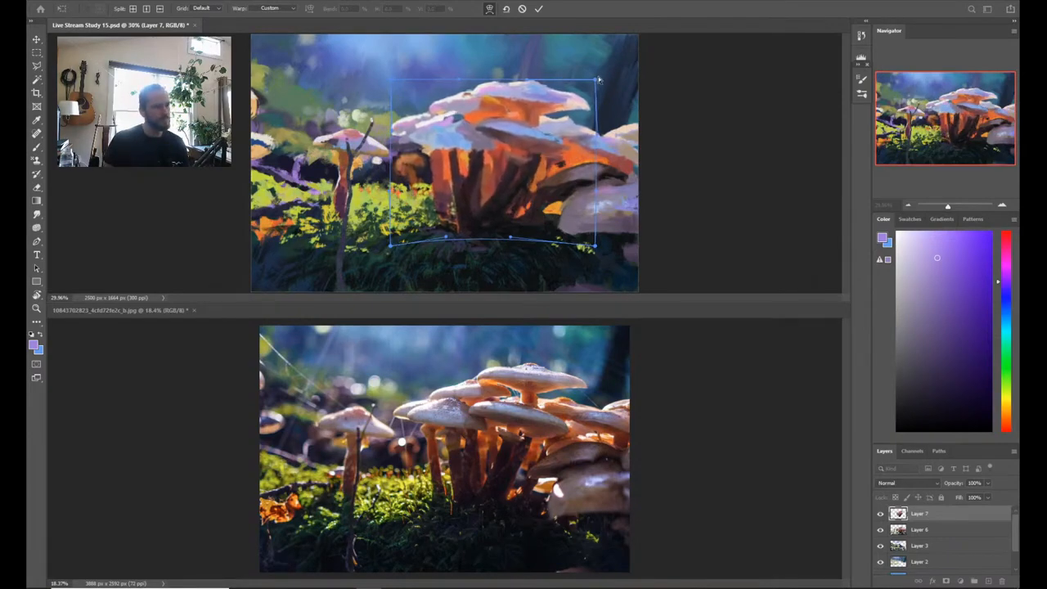
{"action": "left_click_drag", "start_coordinate": [586, 106], "coordinate": [595, 98]}
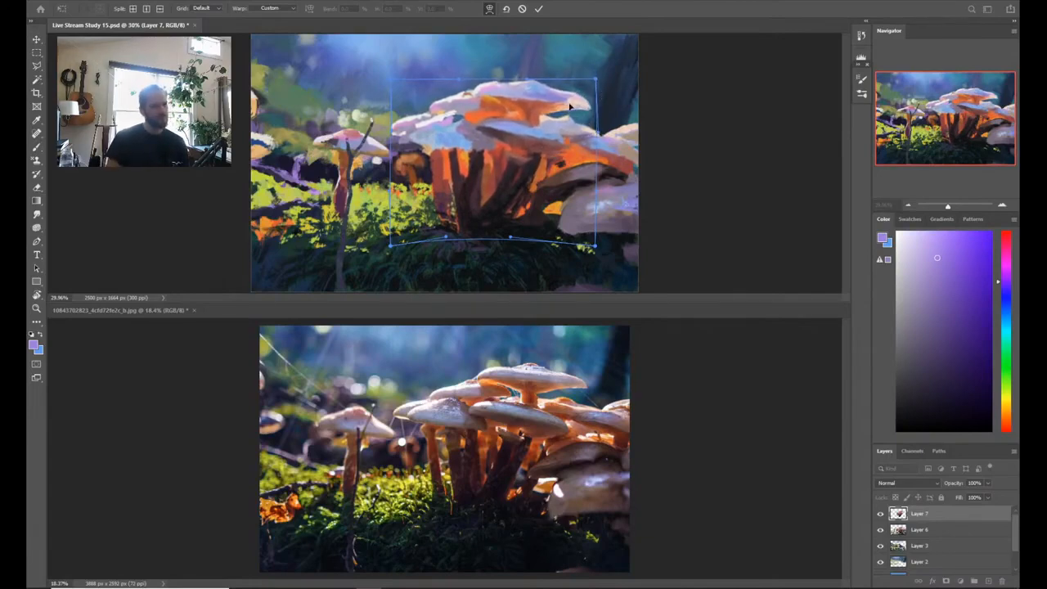
{"action": "key", "text": "Return"}
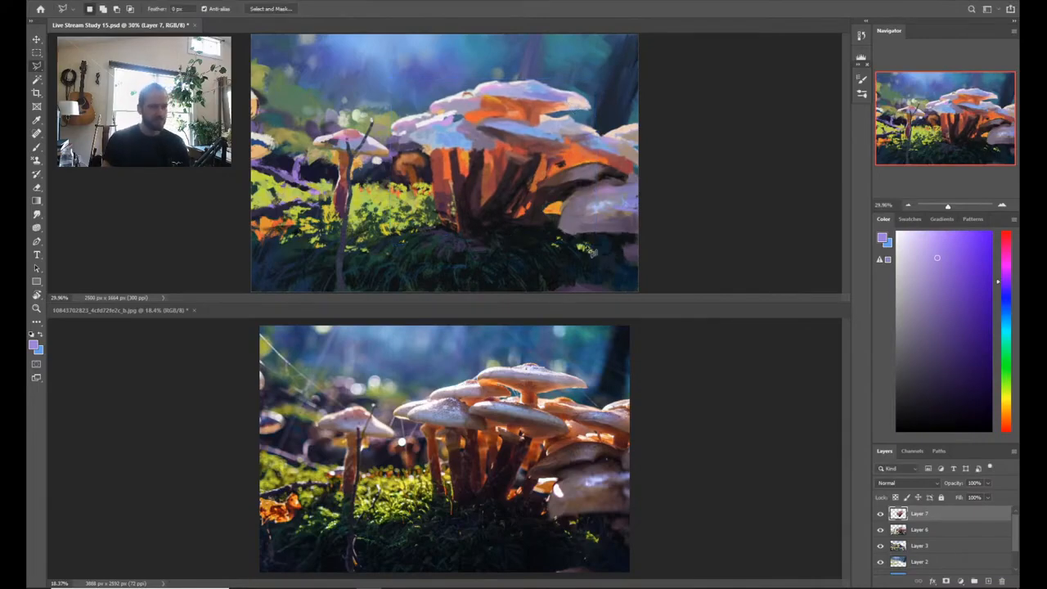
{"action": "left_click", "coordinate": [966, 529], "text": "shift"}
{"action": "key", "text": "ctrl+e"}
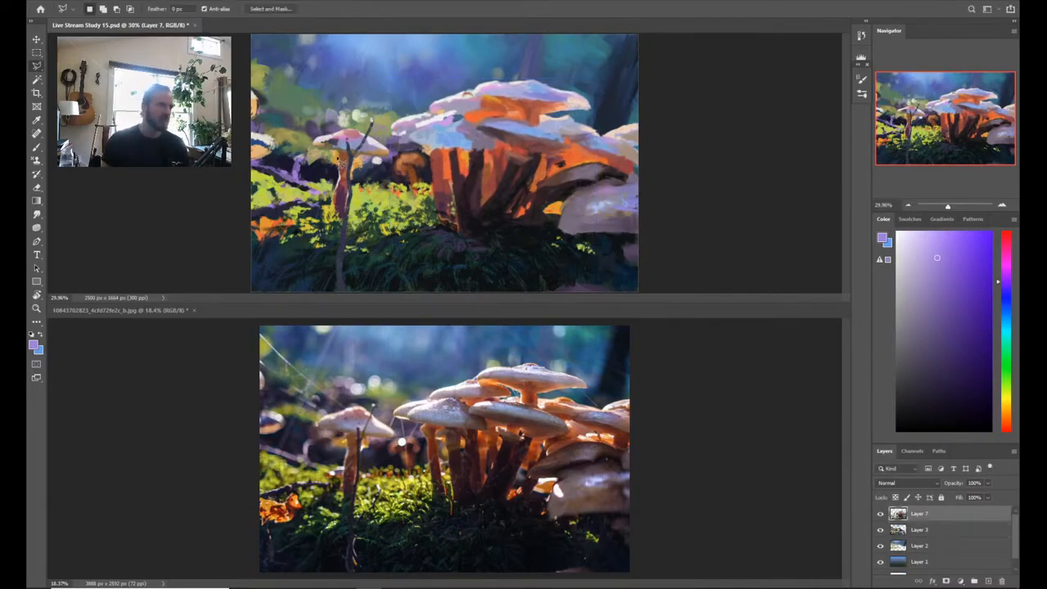
Step: Outline the cluster's leftmost cap edge, its outer-left stem and the cap's underside with the Polygonal Lasso tool
{"action": "key", "text": "b"}
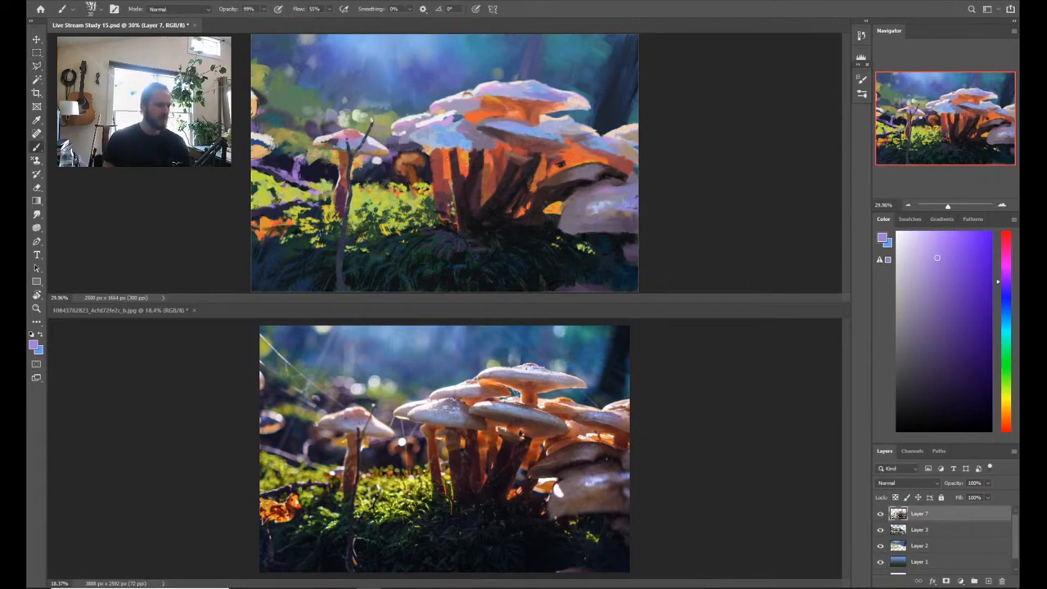
{"action": "key", "text": "l"}
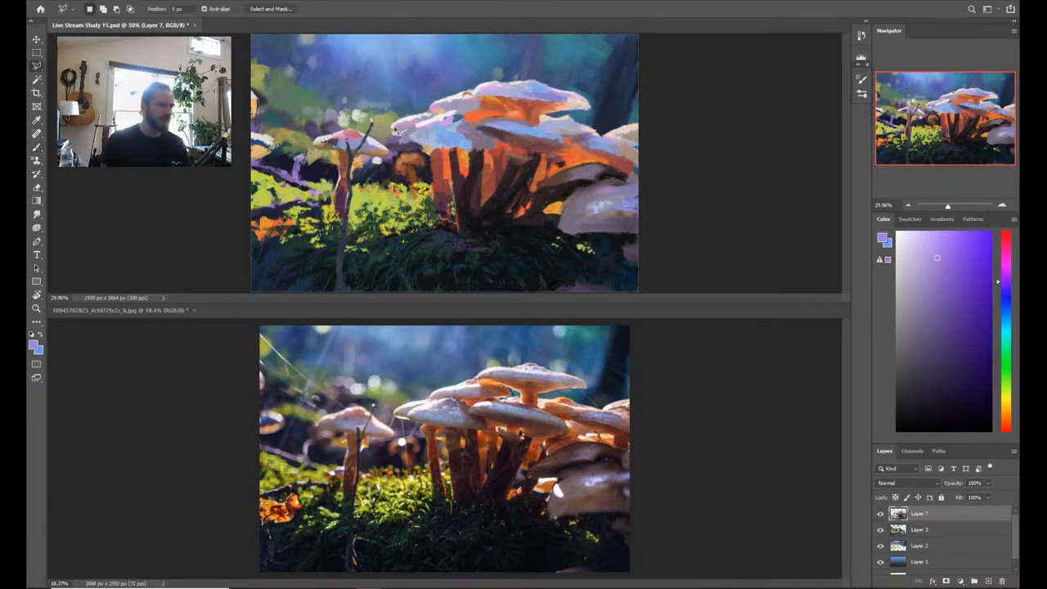
{"action": "key", "text": "alt"}
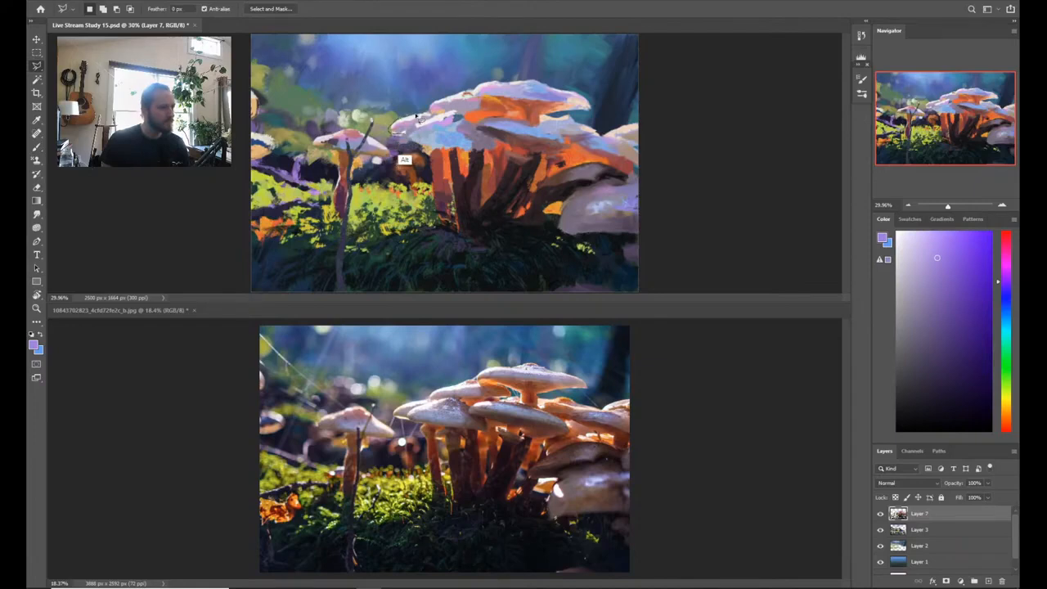
{"action": "left_click_drag", "start_coordinate": [404, 134], "coordinate": [423, 143]}
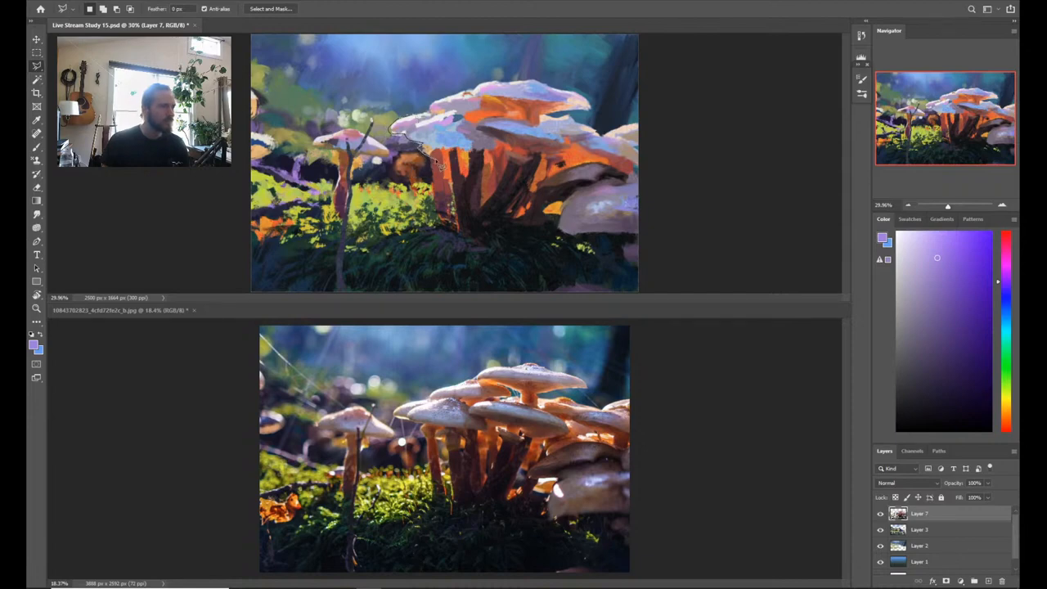
{"action": "mouse_move", "coordinate": [425, 162]}
{"action": "left_mouse_down"}
{"action": "mouse_move", "coordinate": [435, 234]}
{"action": "mouse_move", "coordinate": [448, 220]}
{"action": "mouse_move", "coordinate": [460, 244]}
{"action": "mouse_move", "coordinate": [438, 166]}
{"action": "left_mouse_up"}
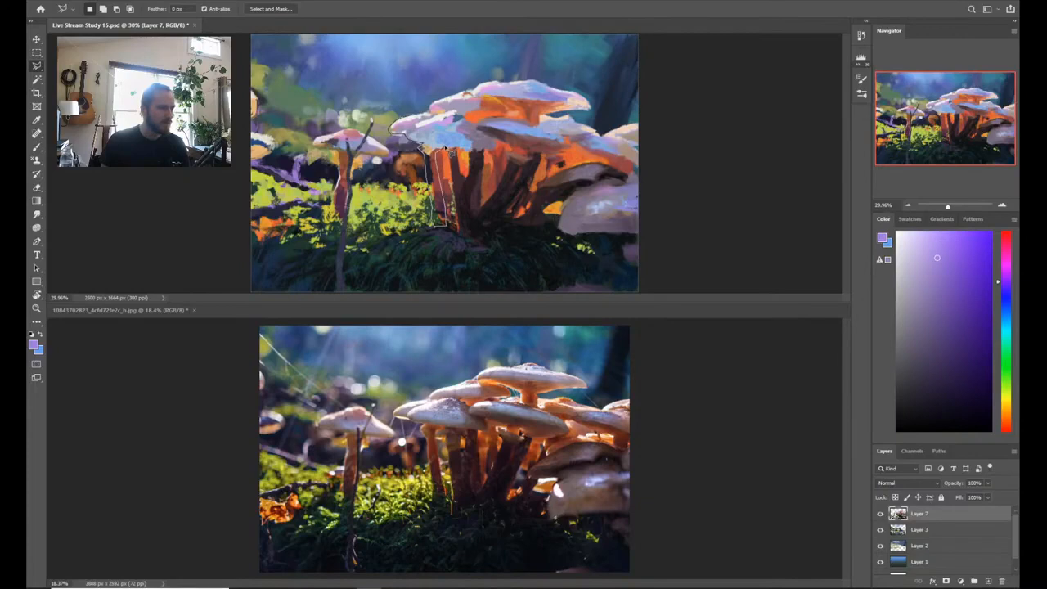
{"action": "left_click_drag", "start_coordinate": [446, 151], "coordinate": [498, 156]}
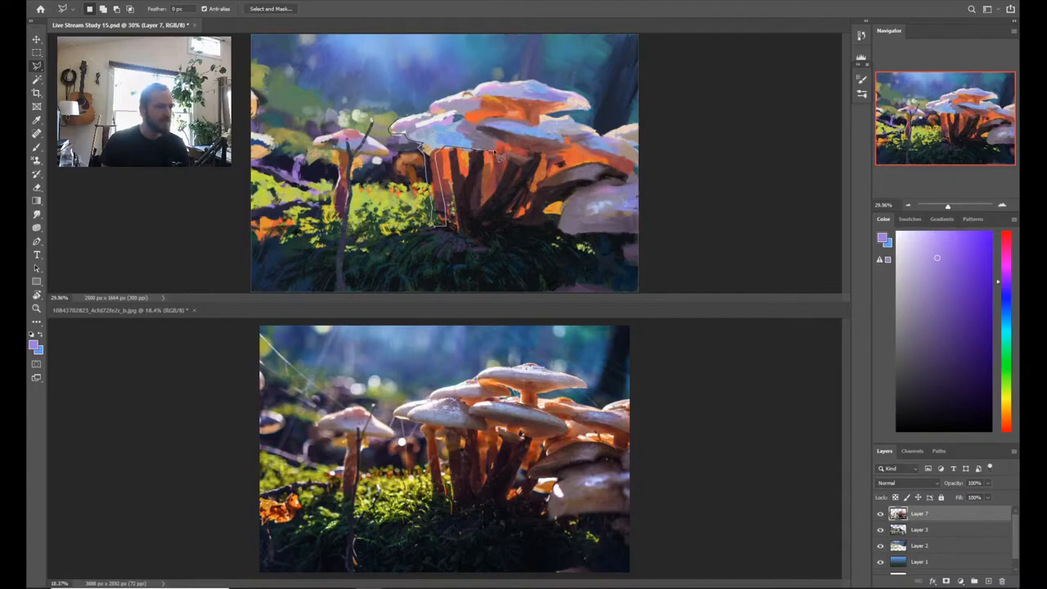
Step: Extend the lasso outline around the central overlapping cap and close the selection along the upper edge of the leftmost cap
{"action": "key", "text": "alt"}
{"action": "mouse_move", "coordinate": [490, 152]}
{"action": "left_mouse_down"}
{"action": "mouse_move", "coordinate": [495, 138]}
{"action": "mouse_move", "coordinate": [542, 156]}
{"action": "mouse_move", "coordinate": [517, 151]}
{"action": "left_mouse_up"}
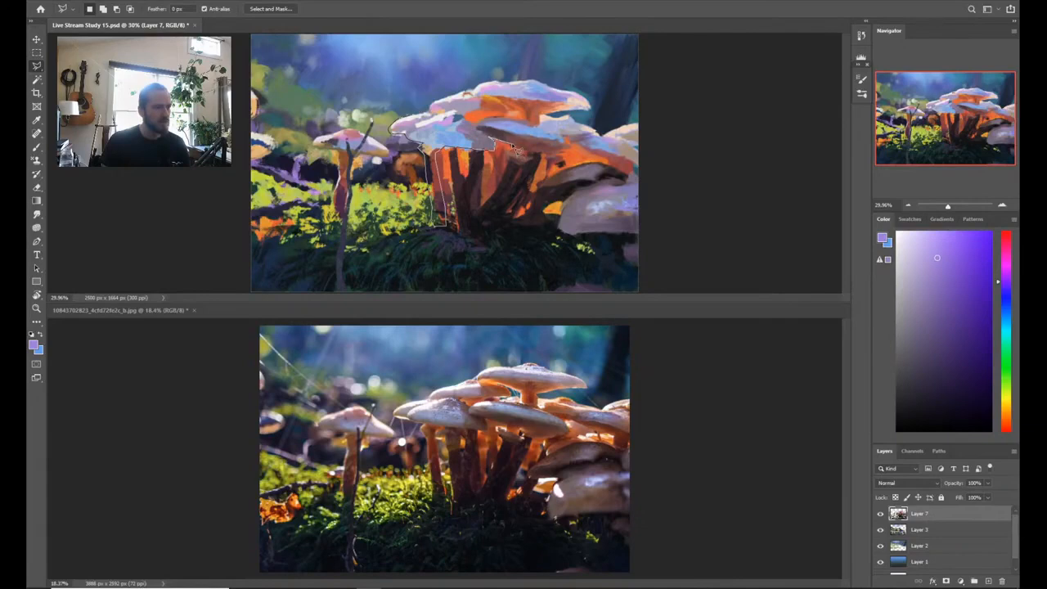
{"action": "mouse_move", "coordinate": [511, 150]}
{"action": "left_mouse_down"}
{"action": "mouse_move", "coordinate": [557, 159]}
{"action": "mouse_move", "coordinate": [542, 154]}
{"action": "mouse_move", "coordinate": [548, 162]}
{"action": "left_mouse_up"}
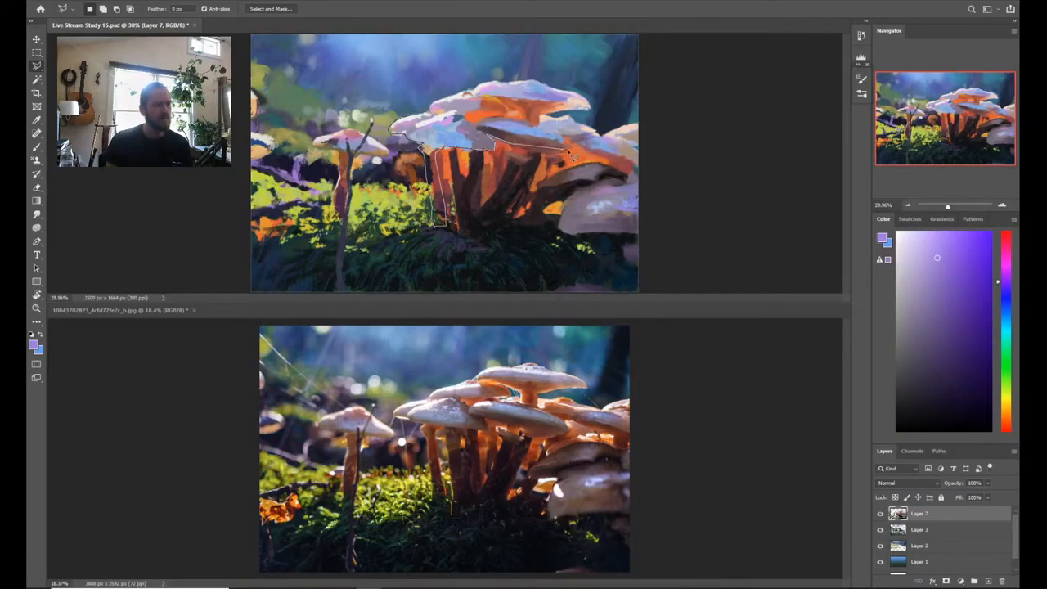
{"action": "key", "text": "alt"}
{"action": "left_click", "coordinate": [570, 145]}
{"action": "left_click", "coordinate": [487, 121]}
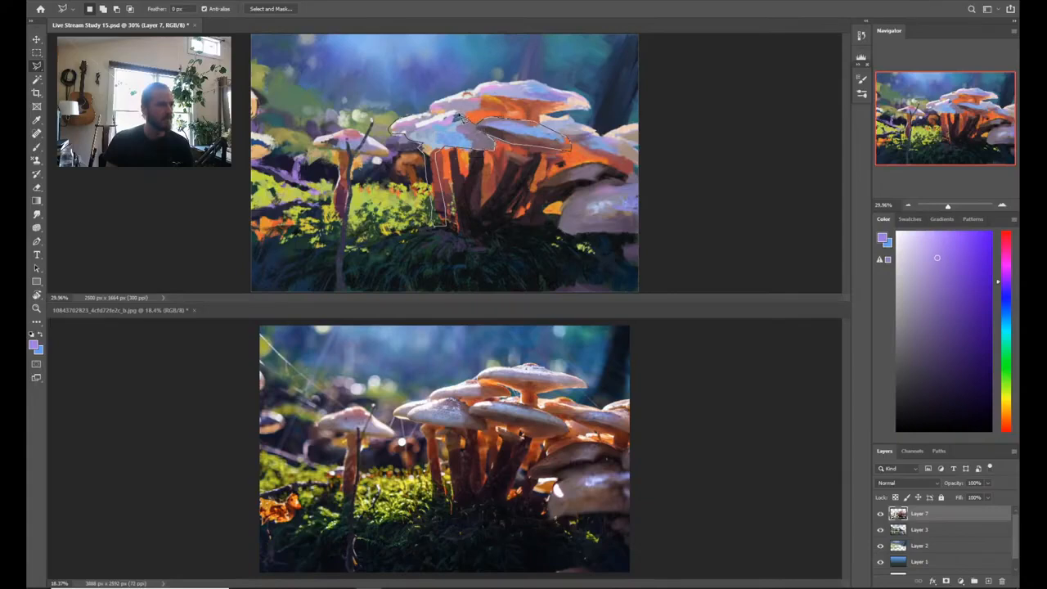
{"action": "key", "text": "alt"}
{"action": "left_click_drag", "start_coordinate": [429, 116], "coordinate": [418, 123]}
Step: Sample lavender and off-white from the painting and mix a pale warm cream to brush highlights on the leftmost cap's rim inside the selection
{"action": "key", "text": "b"}
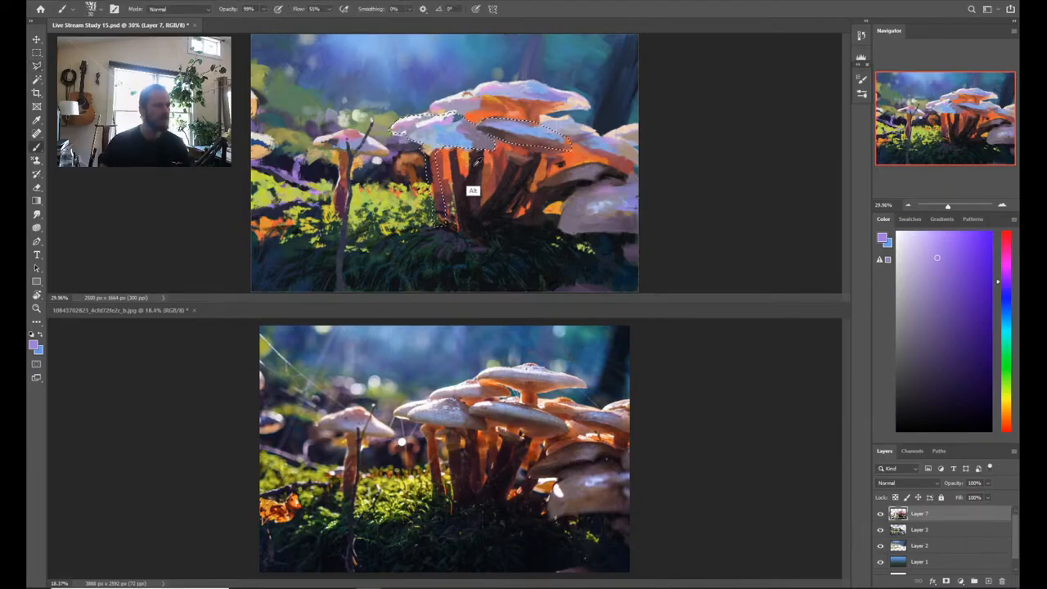
{"action": "key", "text": "alt"}
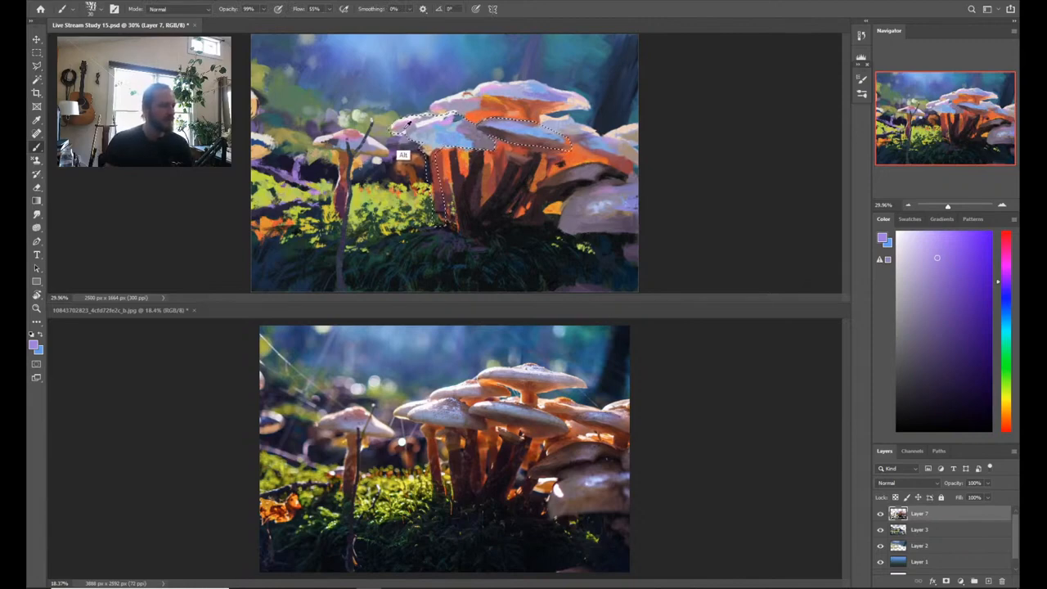
{"action": "left_click", "coordinate": [404, 158], "text": "alt"}
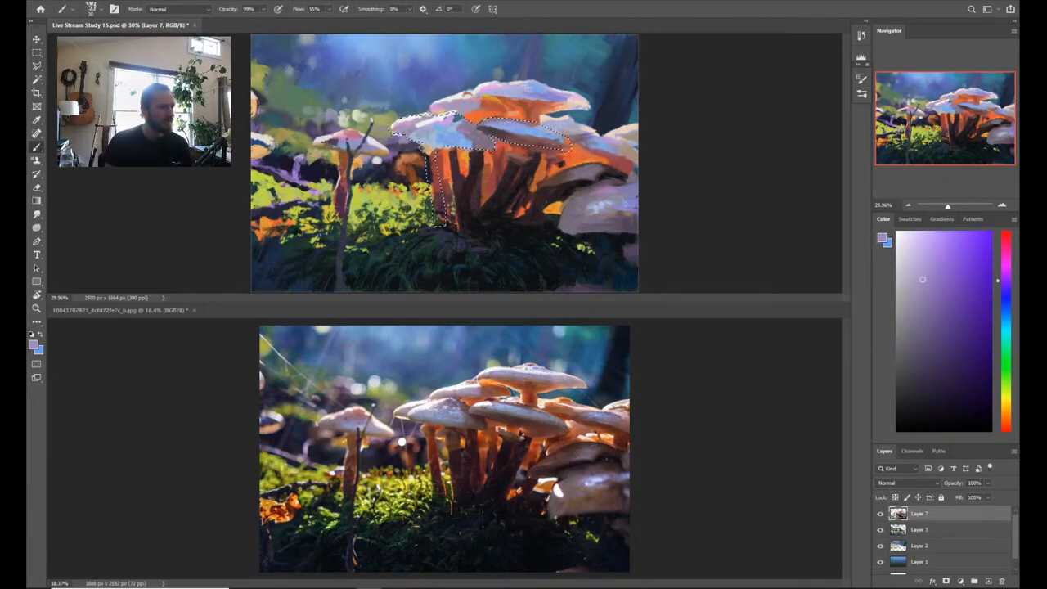
{"action": "left_click", "coordinate": [403, 118], "text": "alt"}
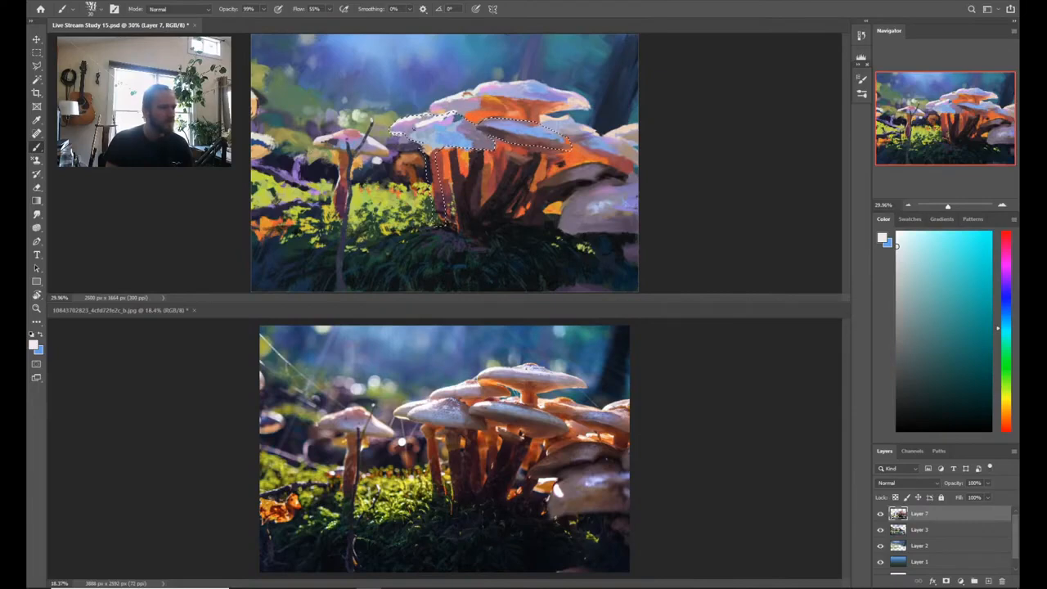
{"action": "left_click", "coordinate": [1007, 403]}
{"action": "left_click", "coordinate": [907, 233]}
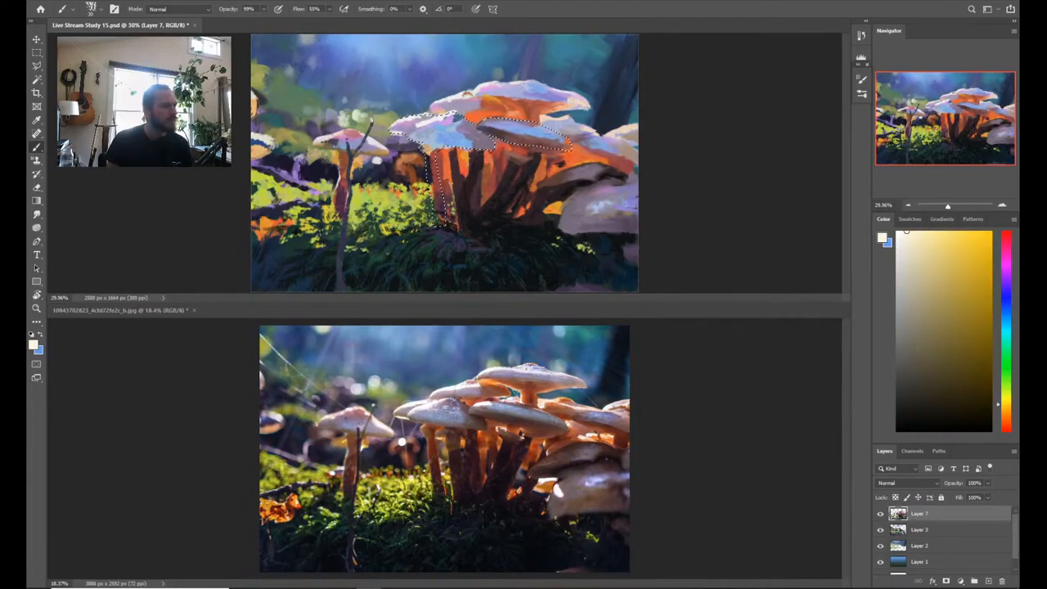
Step: Sample dark reddish brown, muted brown and tan tones for brushing the shaded parts inside the selection
{"action": "key", "text": "alt"}
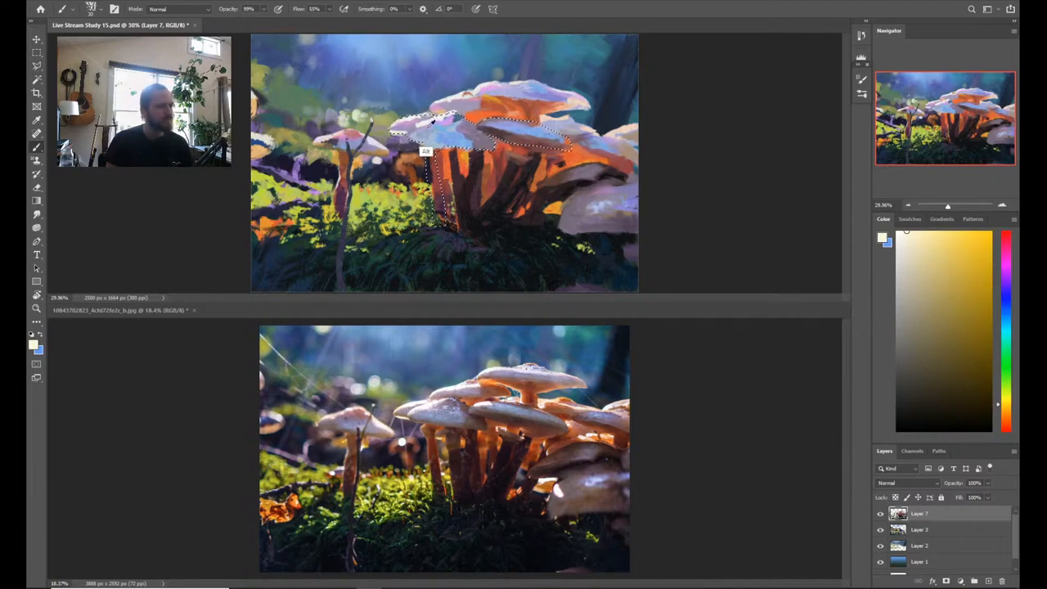
{"action": "left_click", "coordinate": [502, 129], "text": "alt"}
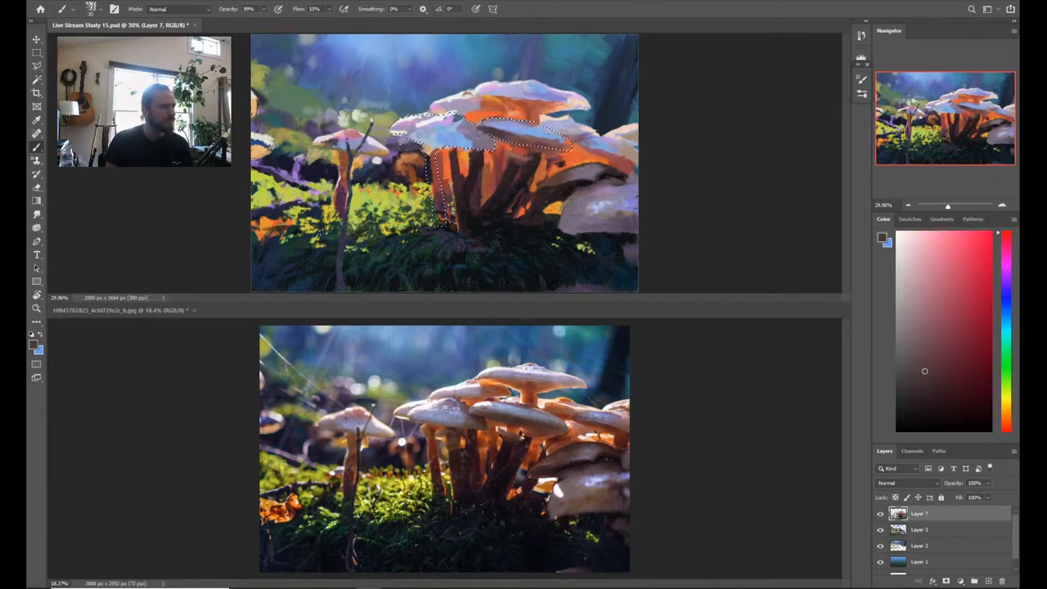
{"action": "left_click", "coordinate": [351, 177], "text": "alt"}
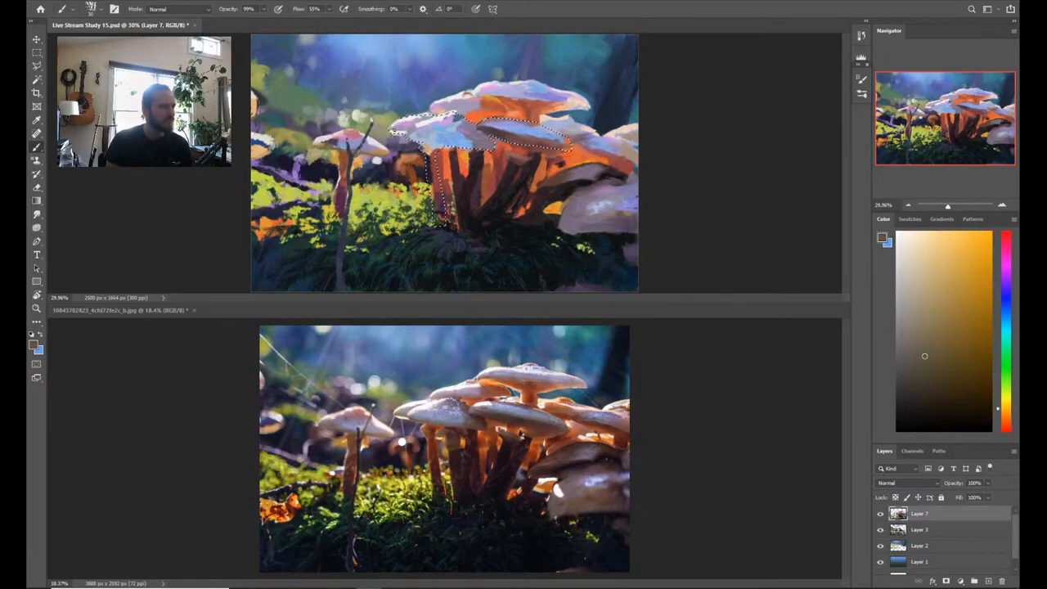
{"action": "left_click", "coordinate": [355, 162], "text": "alt"}
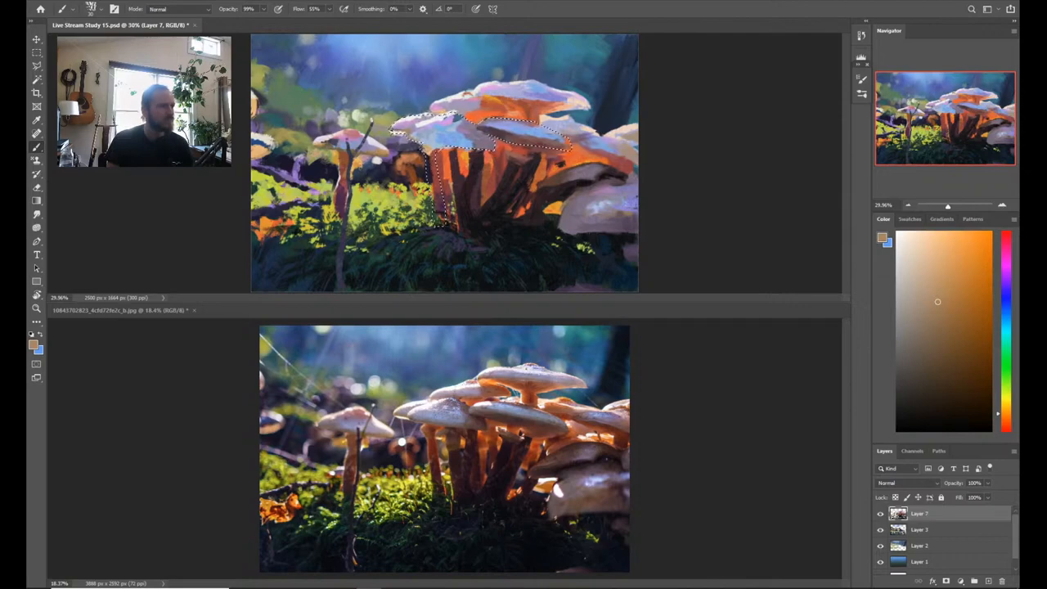
Step: Sample pink, lavender and off-white tones from the leftmost cap and brush its upper surface inside the selection with a smaller brush
{"action": "left_click", "coordinate": [397, 122], "text": "alt"}
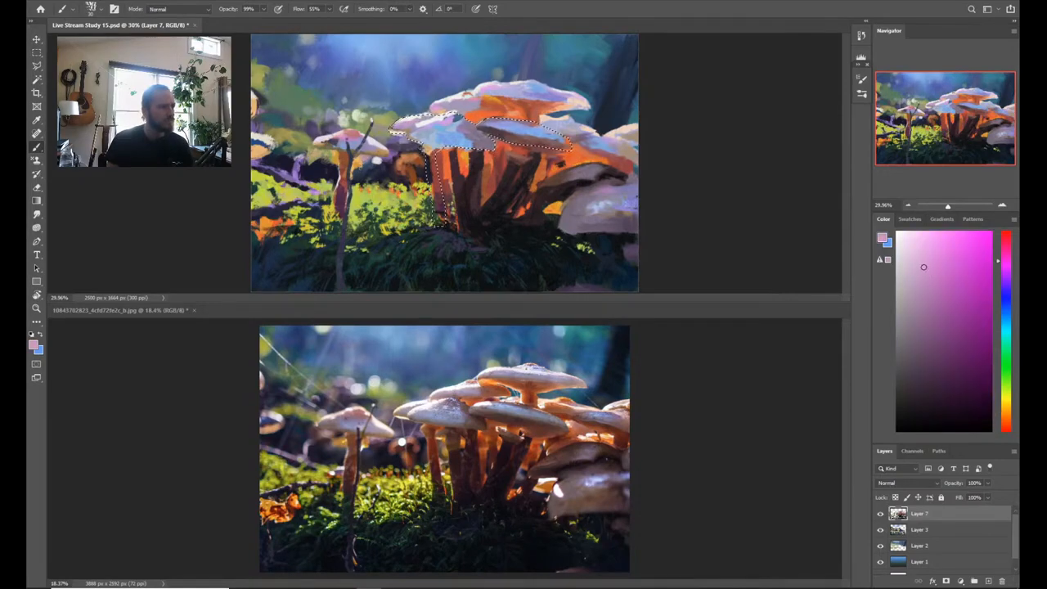
{"action": "left_click", "coordinate": [412, 121], "text": "alt"}
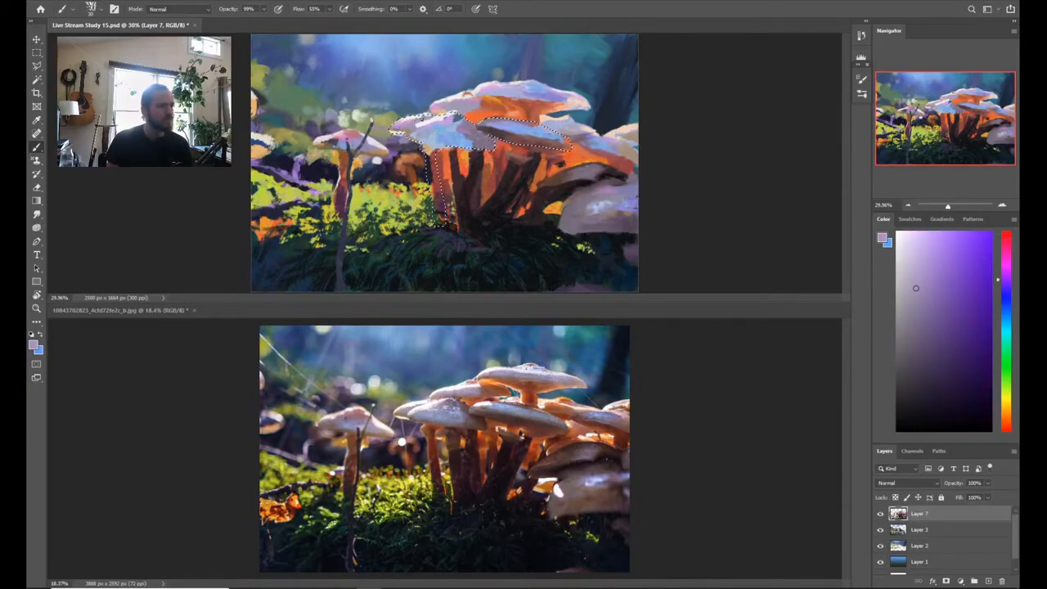
{"action": "left_click", "coordinate": [431, 117], "text": "alt"}
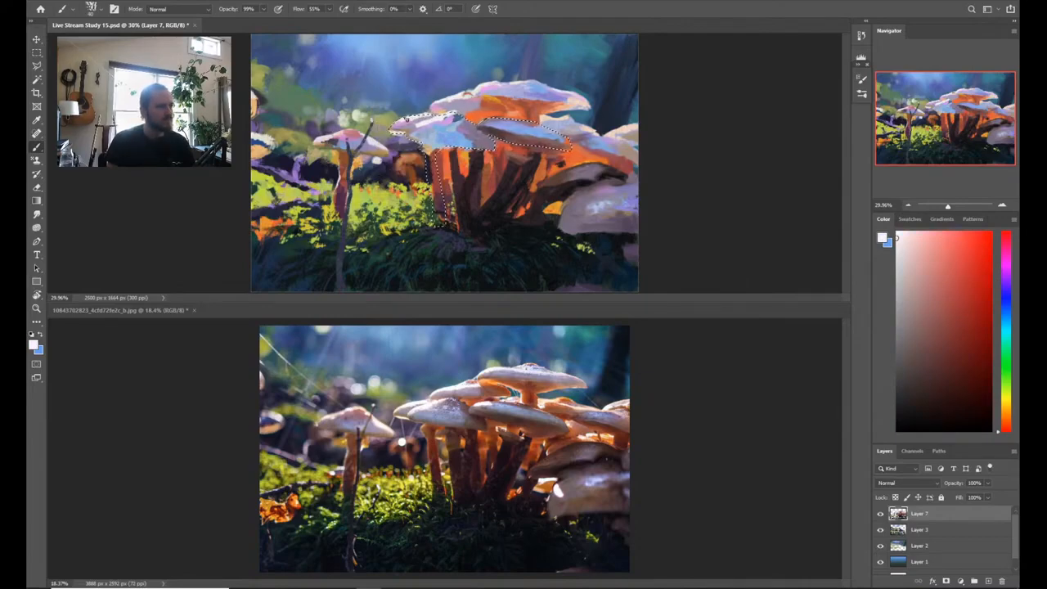
{"action": "key", "text": "bracketleft"}
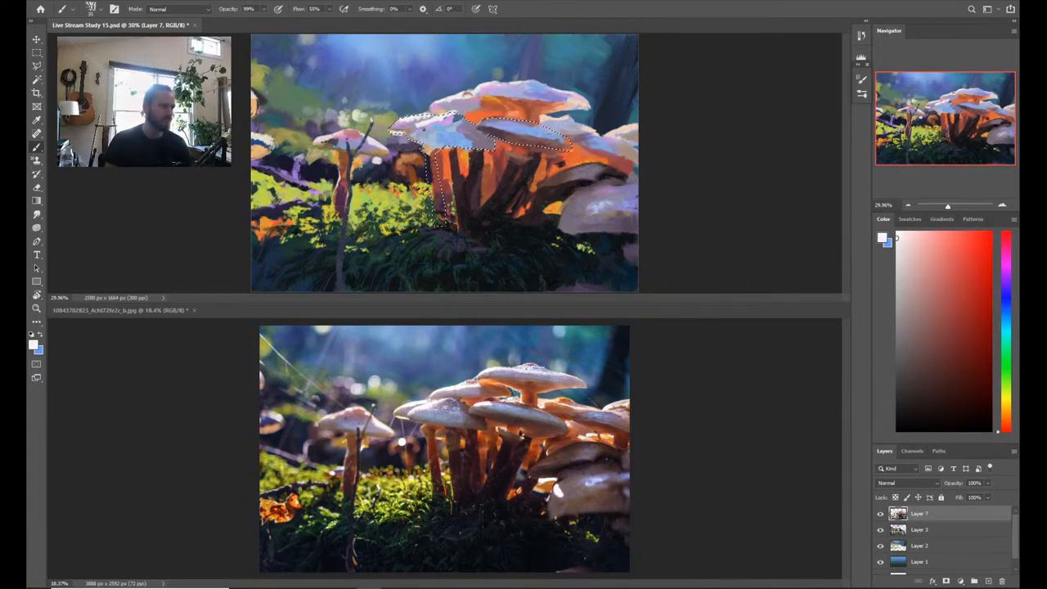
{"action": "key", "text": "alt"}
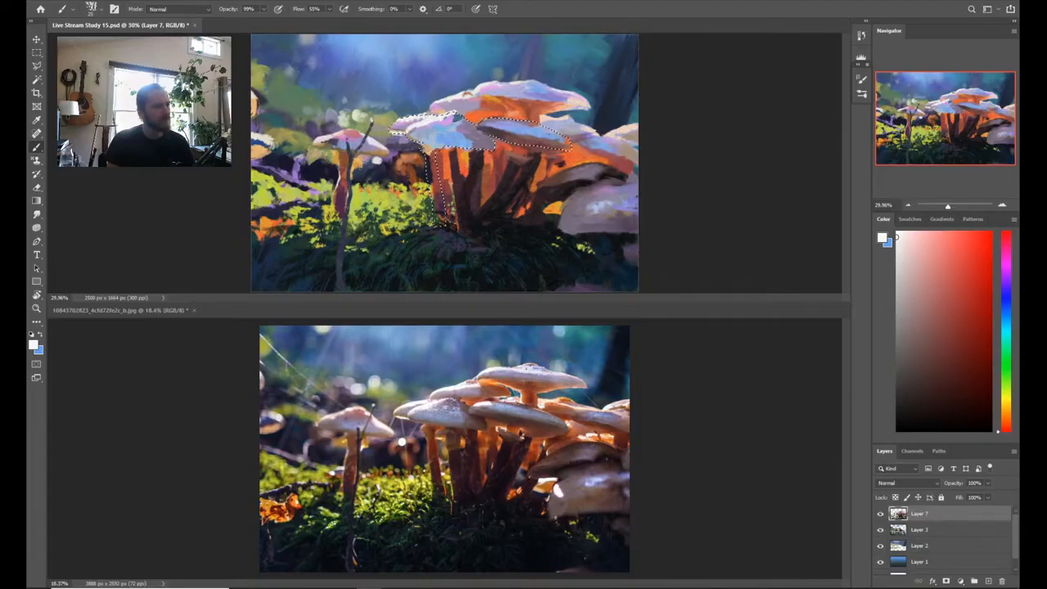
Step: Sample pink and off-white, shift the hue to orange for a warm near-white, and paint highlights on the leftmost cap's top
{"action": "left_click", "coordinate": [434, 106], "text": "alt"}
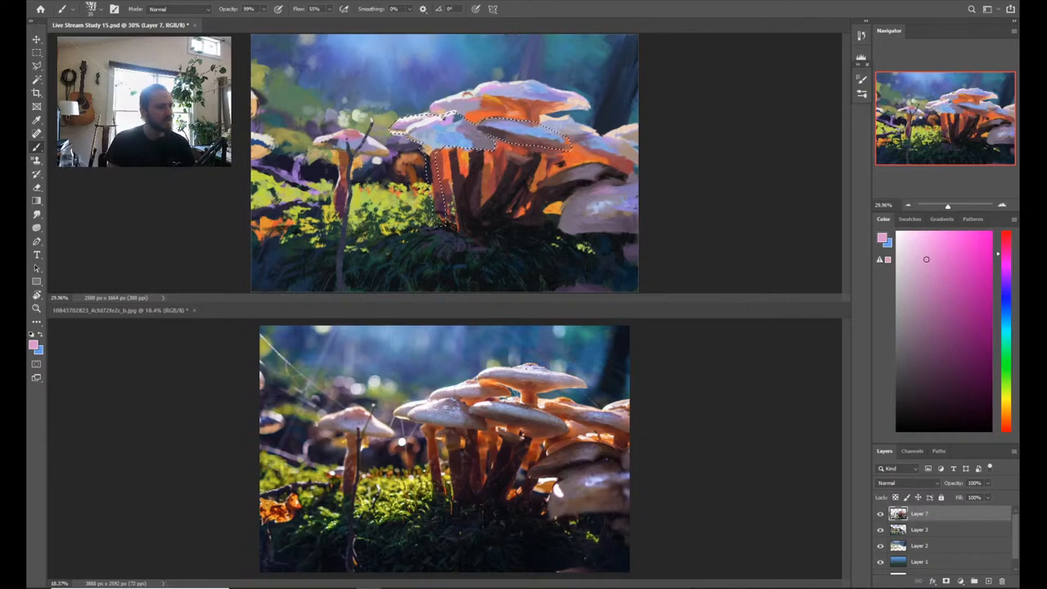
{"action": "left_click_drag", "start_coordinate": [447, 118], "coordinate": [439, 120]}
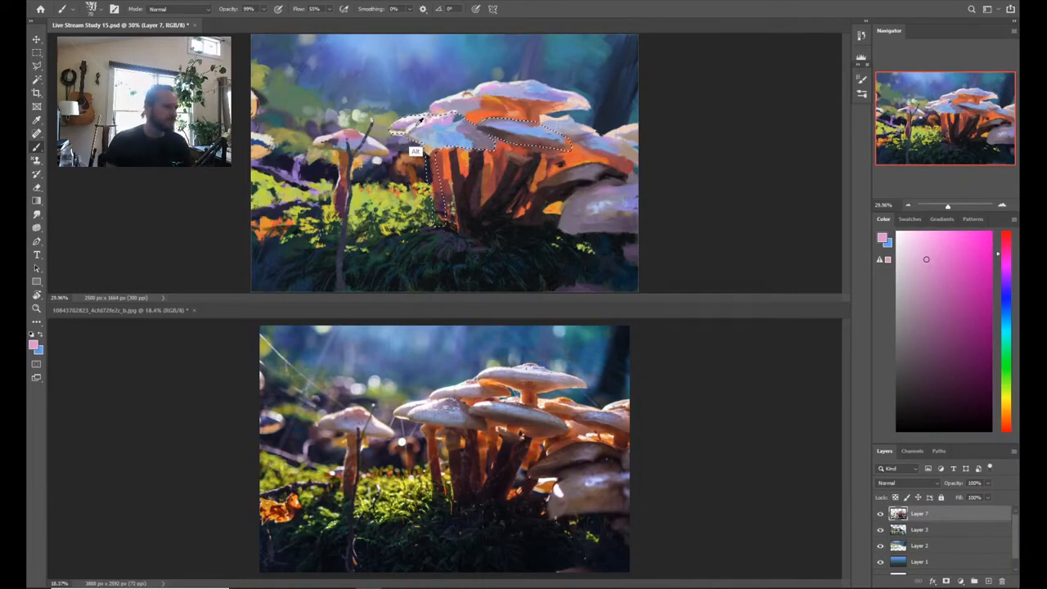
{"action": "left_click", "coordinate": [426, 119], "text": "alt"}
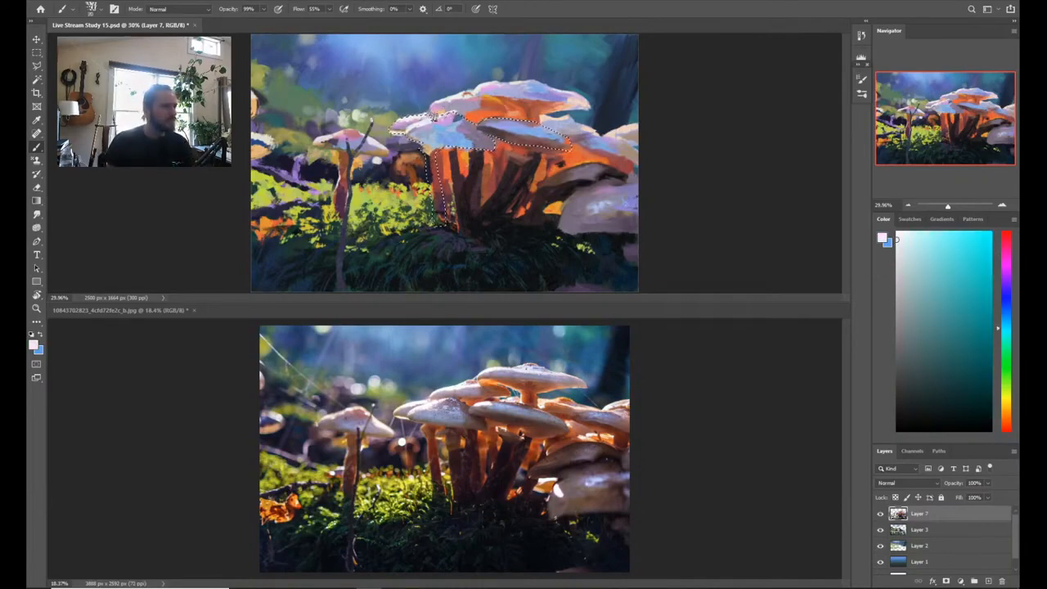
{"action": "left_click", "coordinate": [1007, 409]}
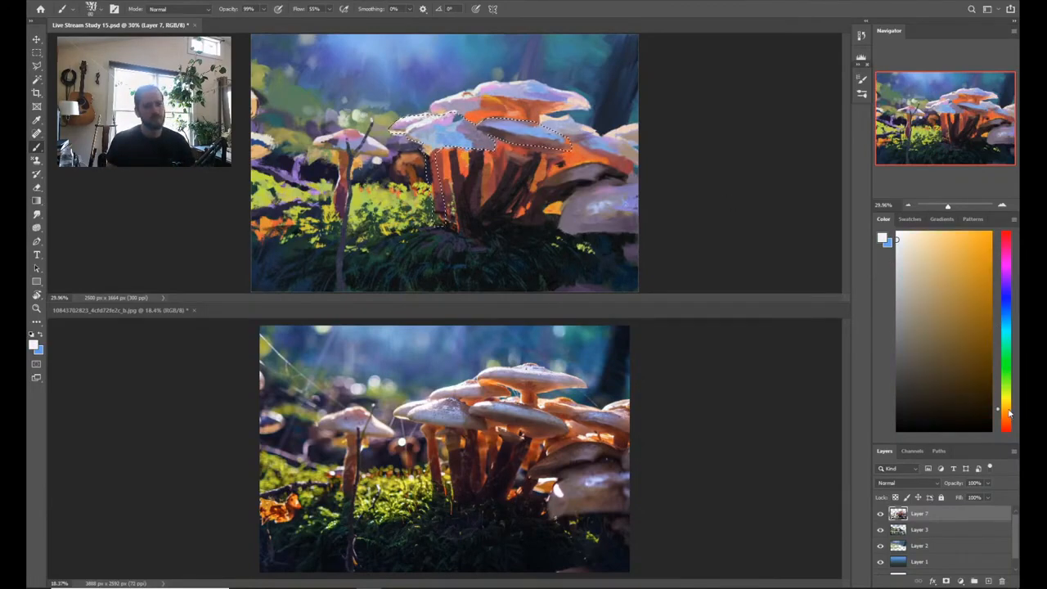
{"action": "key", "text": "ctrl+comma"}
{"action": "left_click", "coordinate": [541, 188], "text": "alt"}
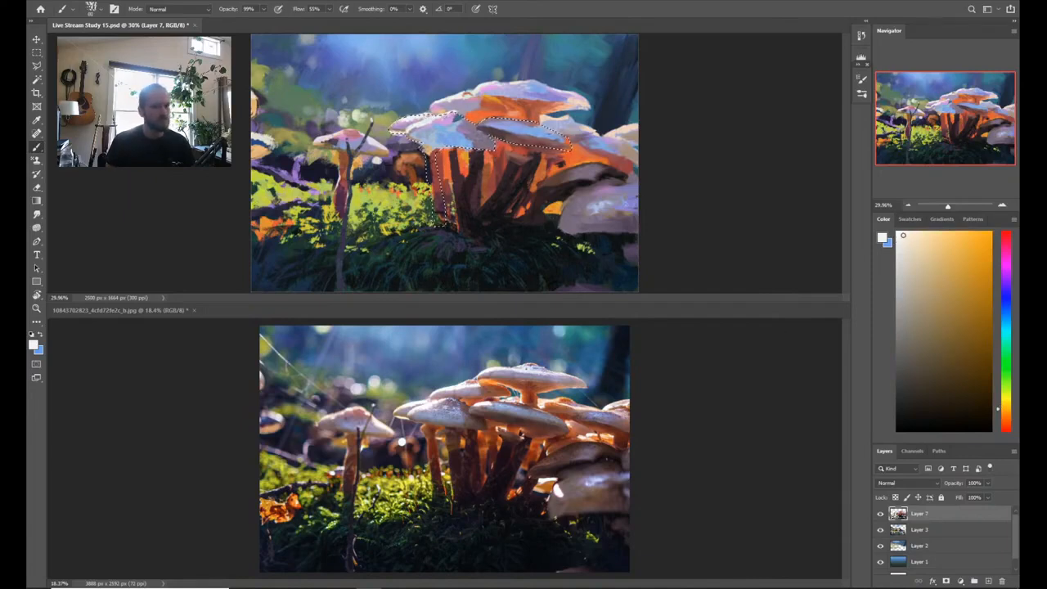
{"action": "key", "text": "ctrl+comma"}
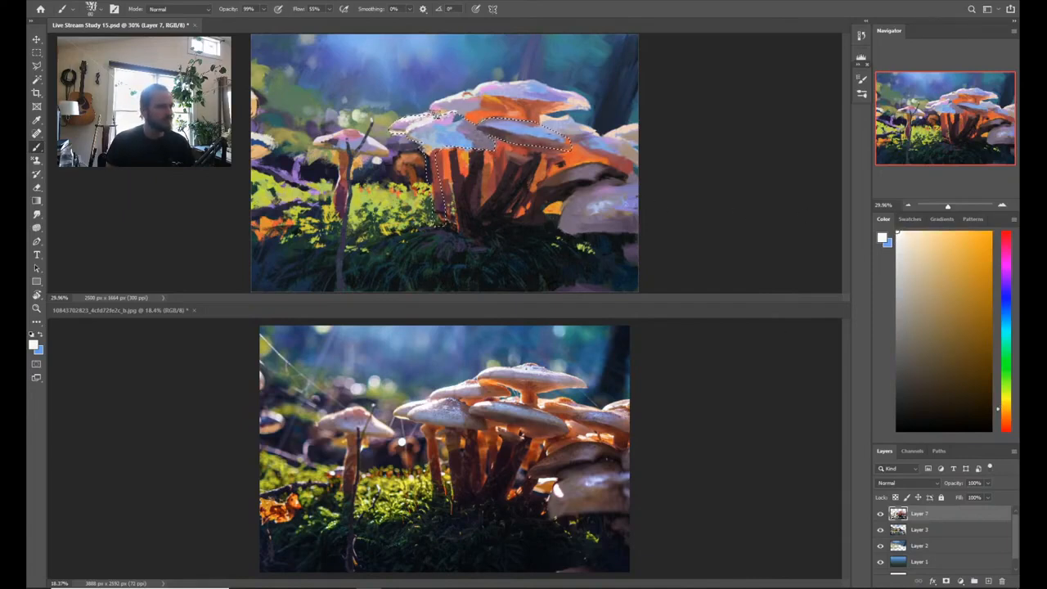
{"action": "key", "text": "ctrl+comma"}
{"action": "key", "text": "ctrl+comma"}
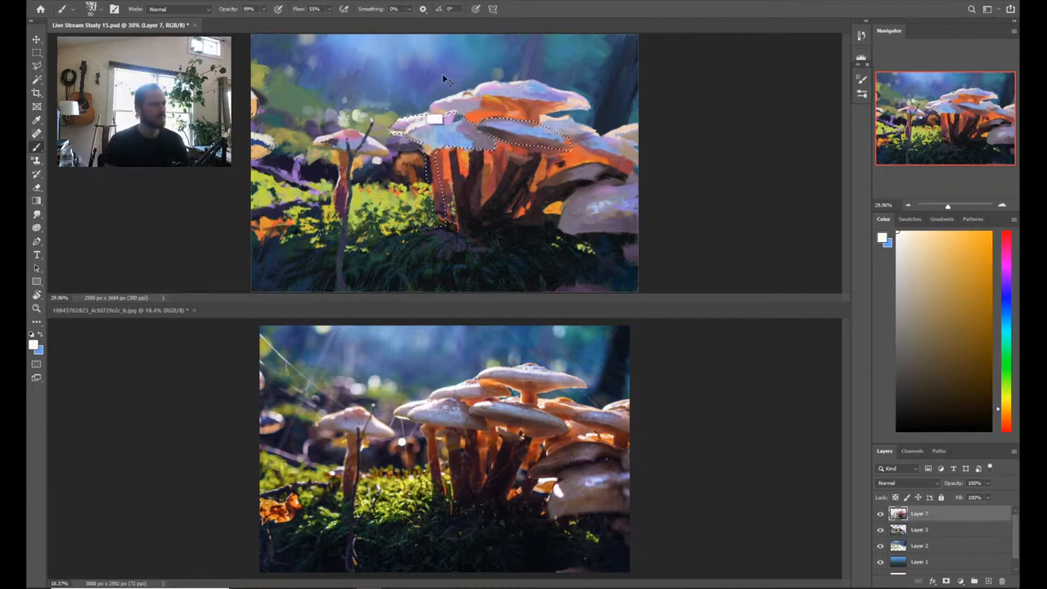
{"action": "key", "text": "ctrl+comma"}
Step: Sample a greyish lavender near the leftmost cap's outer edge and soften the cap's strokes with the Smudge tool
{"action": "left_click", "coordinate": [409, 119], "text": "alt"}
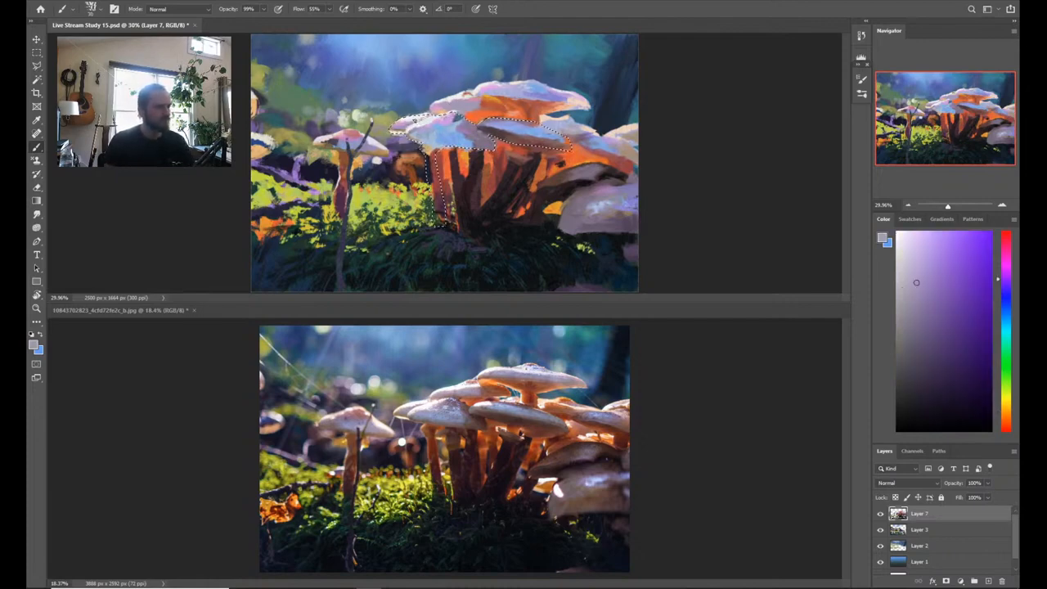
{"action": "key", "text": "ctrl+comma"}
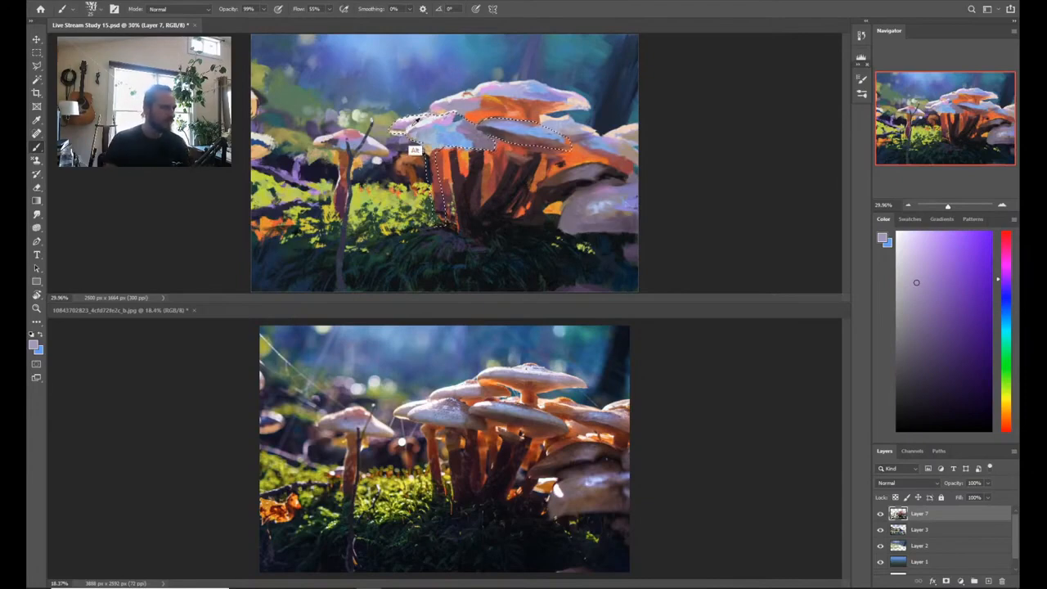
{"action": "key", "text": "ctrl+comma"}
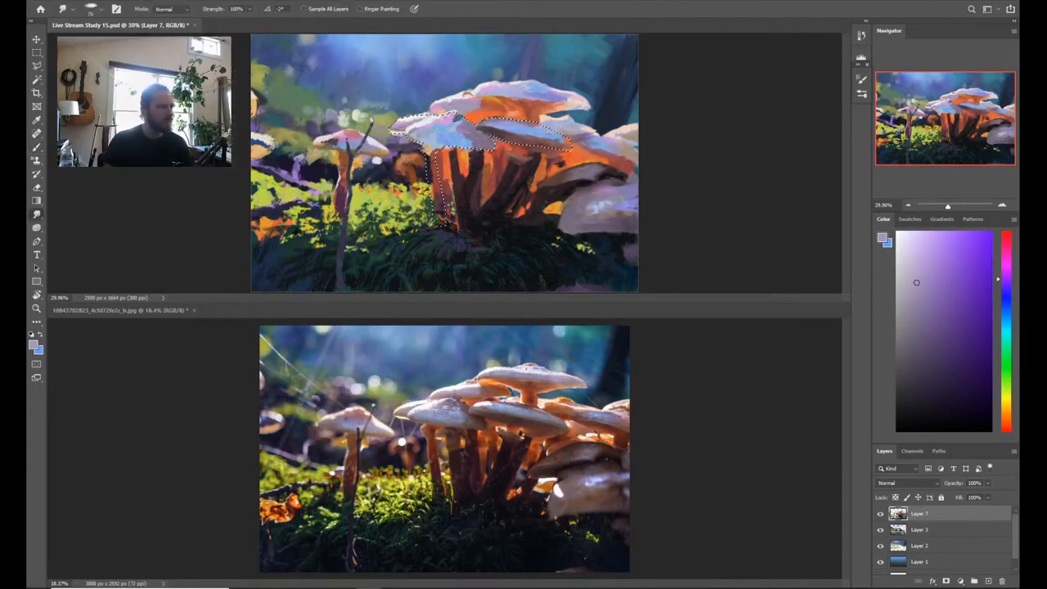
{"action": "key", "text": "ctrl+comma"}
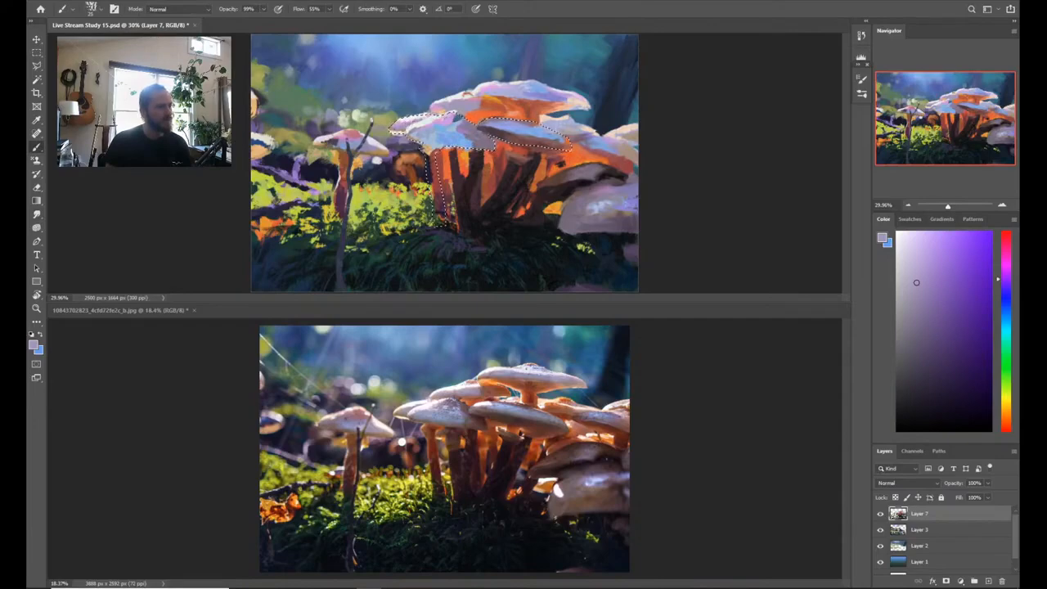
Step: Sample a pale blue from the leftmost cap and brush it across the cap's top, enlarging the brush for broader strokes
{"action": "left_click", "coordinate": [436, 132], "text": "alt"}
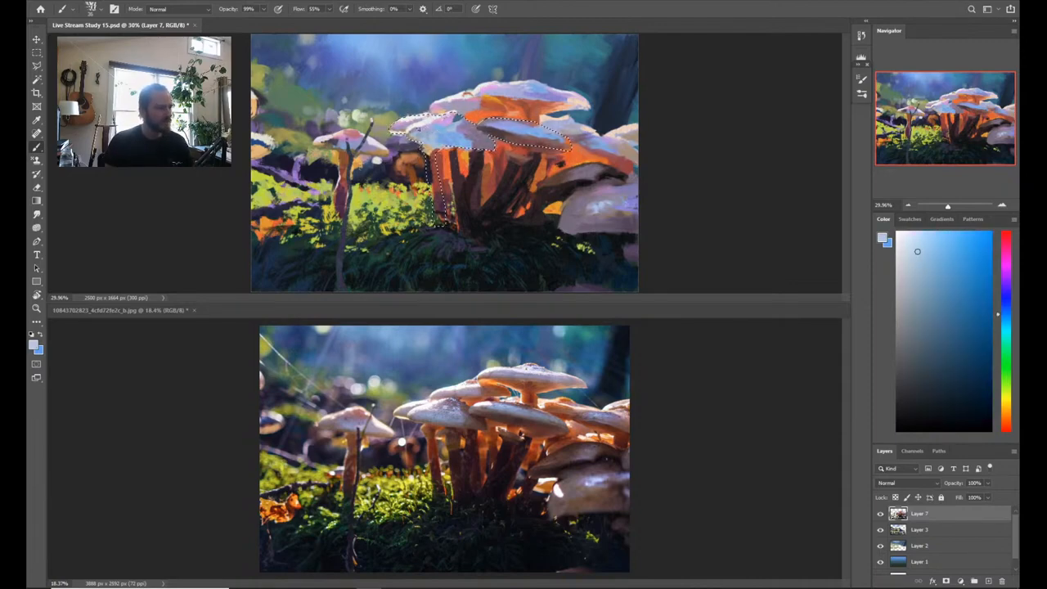
{"action": "left_click_drag", "start_coordinate": [400, 117], "coordinate": [423, 121]}
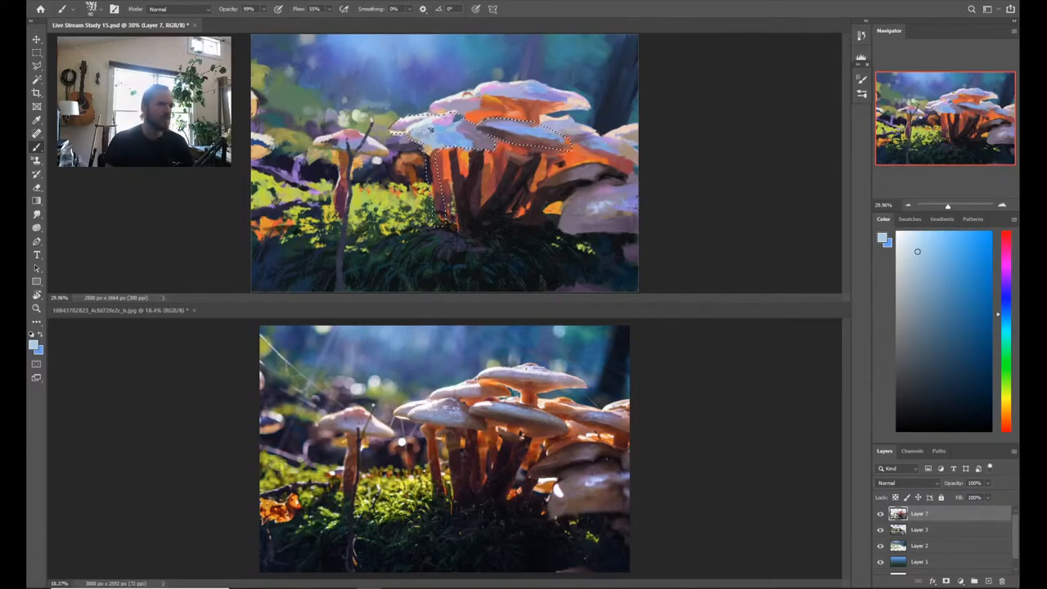
{"action": "key", "text": "bracketright"}
{"action": "key", "text": "bracketright"}
{"action": "key", "text": "bracketright"}
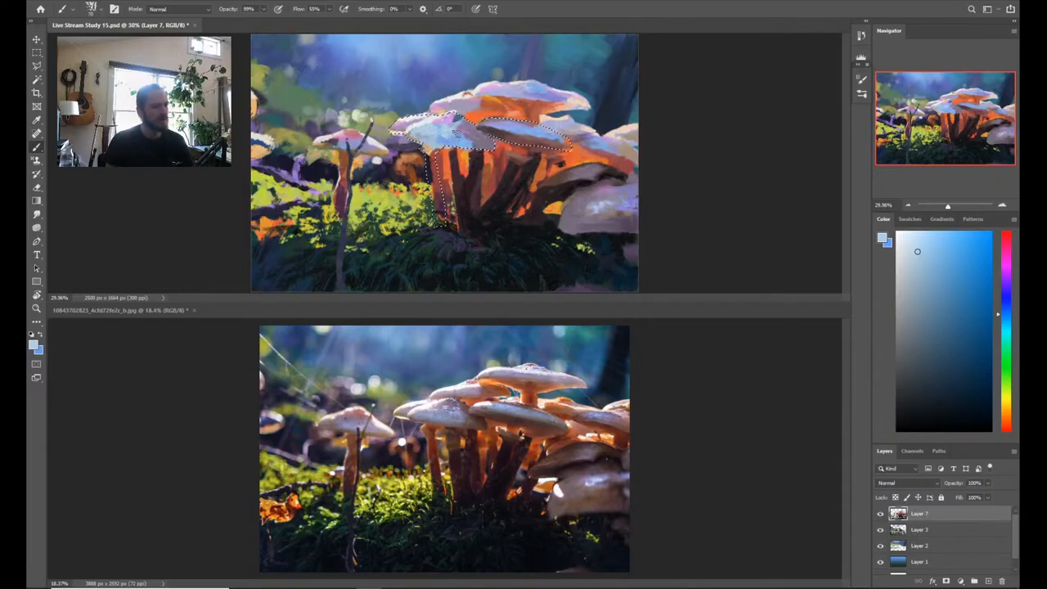
Step: Sample the cap's blue, lighten it and shift its hue to a pale violet for brushing the leftmost cap's upper surface
{"action": "left_click", "coordinate": [460, 136], "text": "alt"}
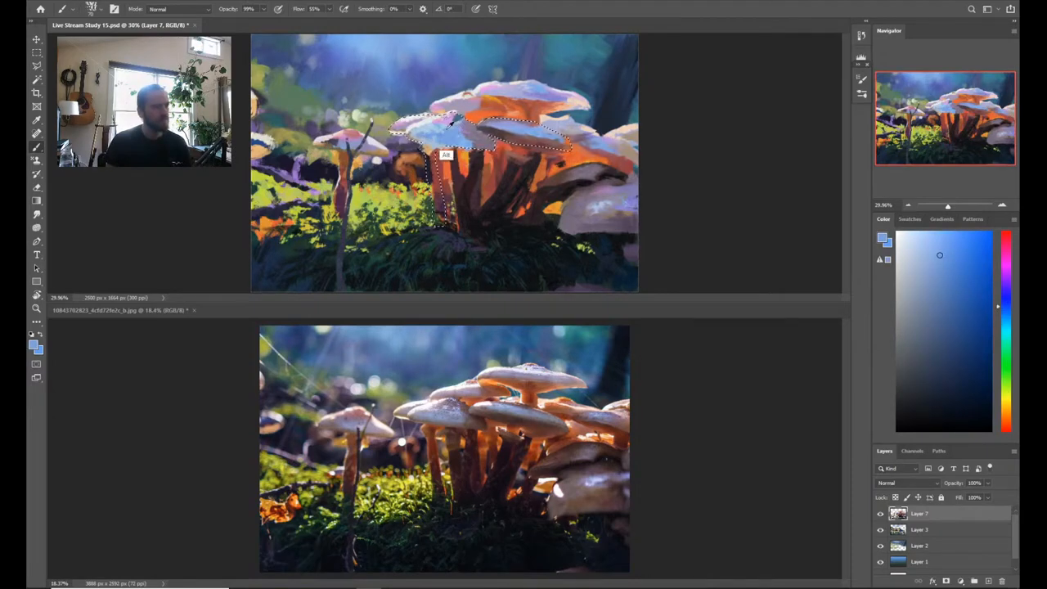
{"action": "left_click", "coordinate": [451, 160], "text": "alt"}
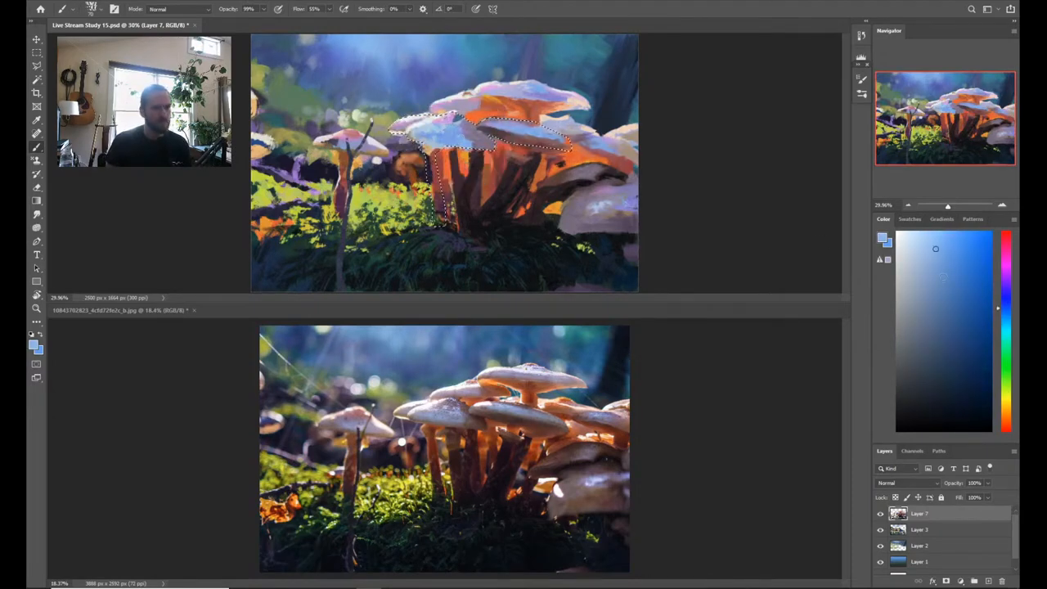
{"action": "left_click", "coordinate": [933, 243]}
{"action": "left_click", "coordinate": [934, 236]}
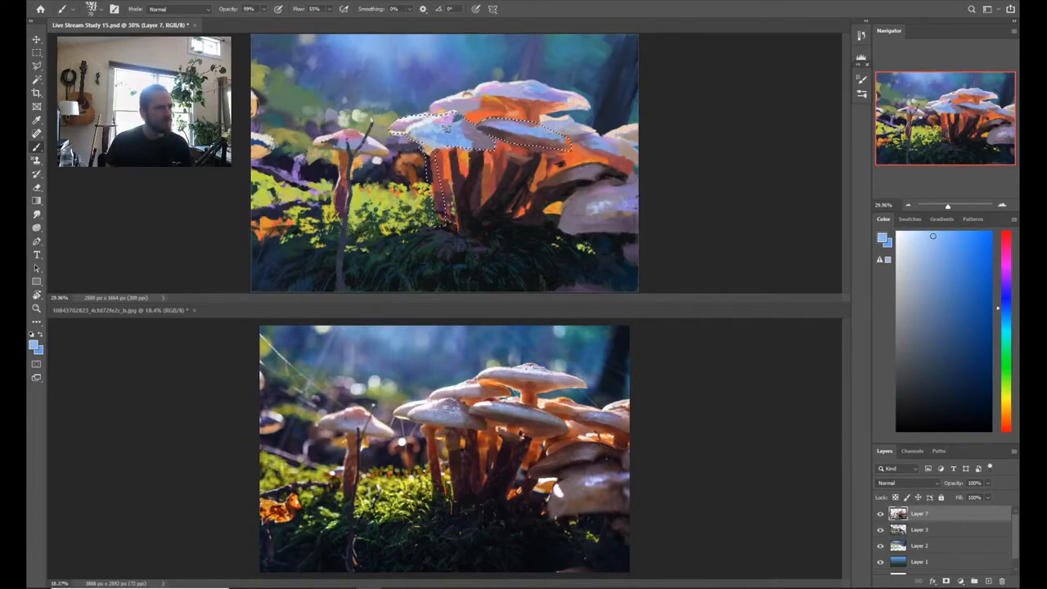
{"action": "left_click", "coordinate": [1006, 286]}
{"action": "left_click", "coordinate": [920, 236]}
{"action": "left_click", "coordinate": [915, 234]}
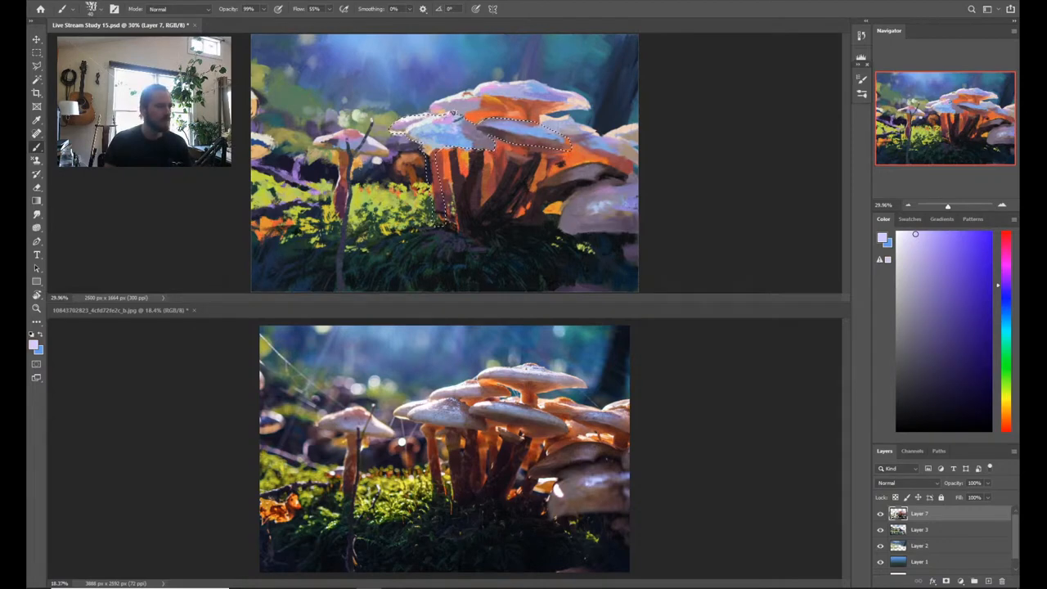
Step: Sample greyish mauve and dark reddish brown, mix a lighter muted red-brown, and paint the shadow between the leftmost and central caps
{"action": "left_click", "coordinate": [449, 117], "text": "alt"}
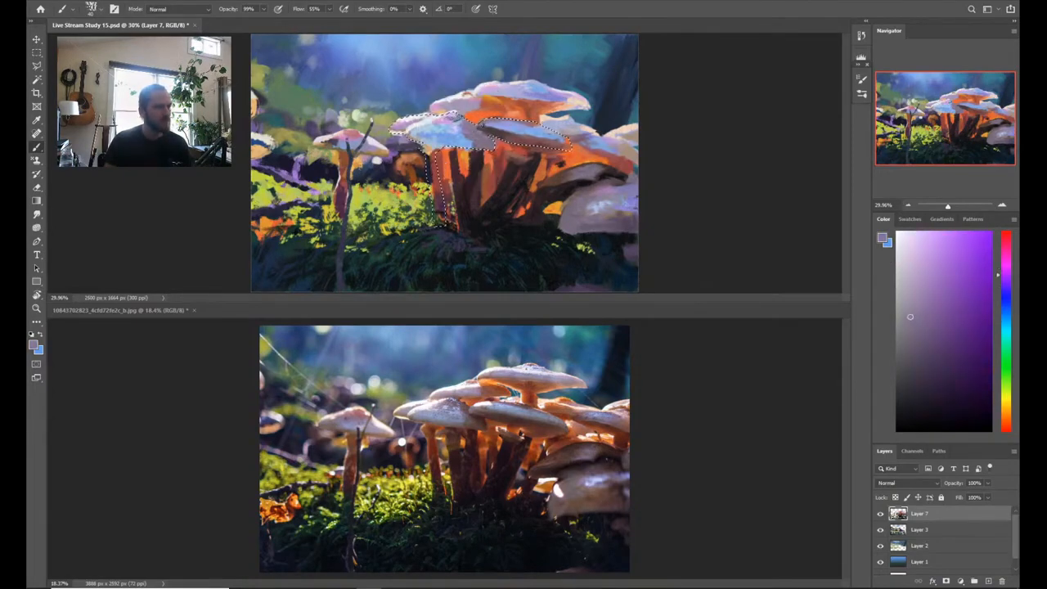
{"action": "left_click", "coordinate": [493, 152], "text": "alt"}
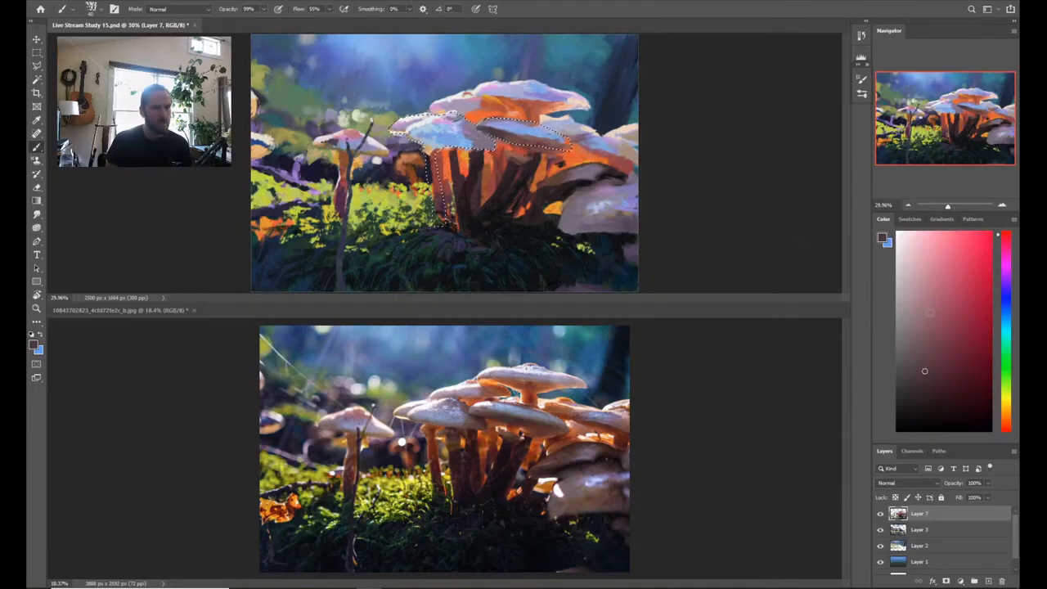
{"action": "left_click", "coordinate": [935, 349]}
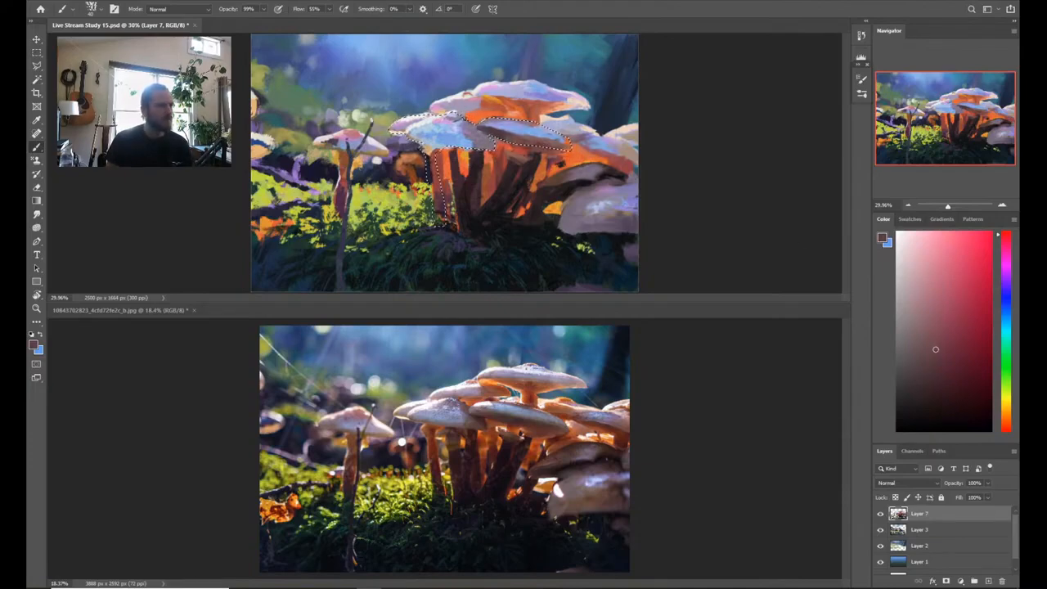
{"action": "left_click", "coordinate": [932, 332]}
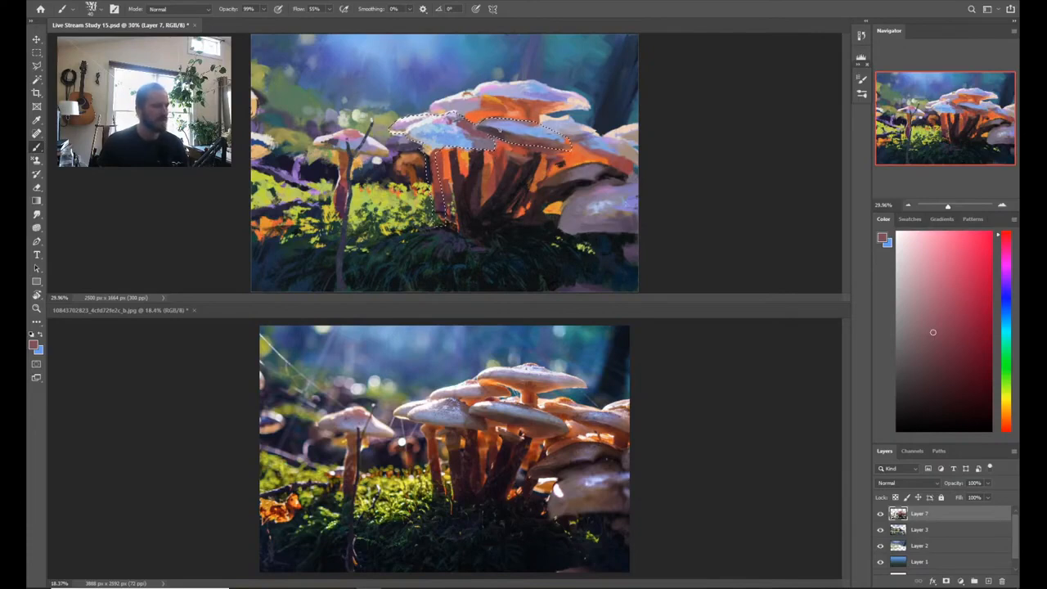
{"action": "left_click", "coordinate": [492, 156], "text": "alt"}
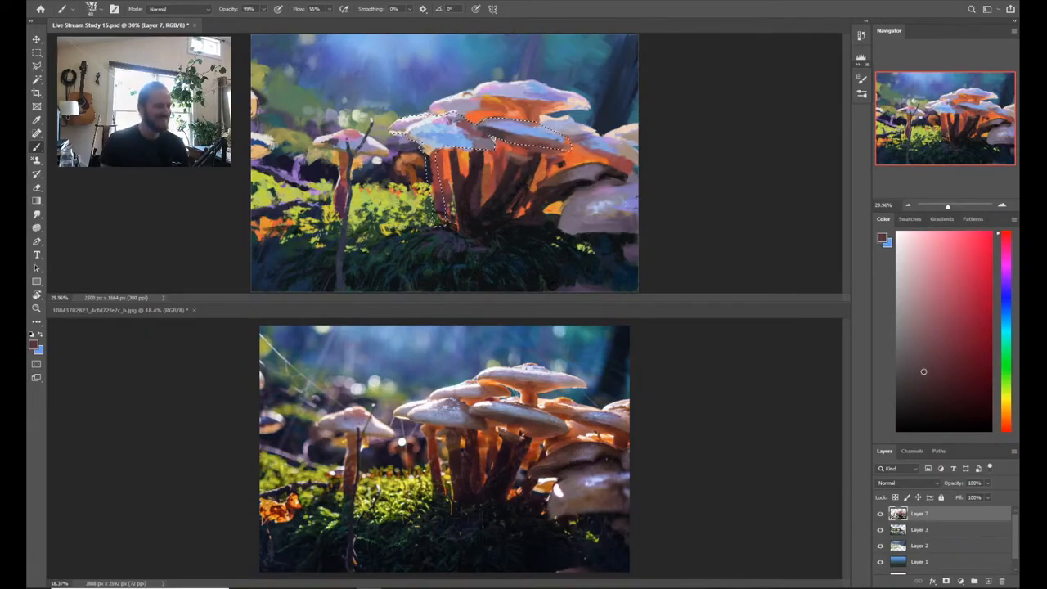
Step: Sample reddish-brown tones with the Mixer Brush to blend the shadow between the two caps, undoing an unwanted stroke
{"action": "key", "text": "shift+b"}
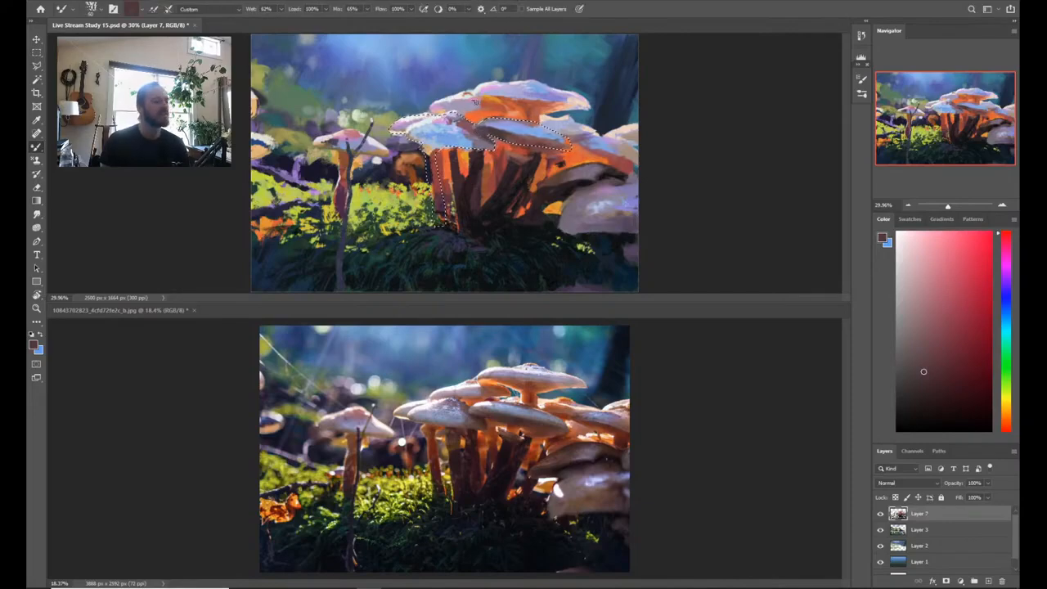
{"action": "left_click", "coordinate": [472, 153], "text": "alt"}
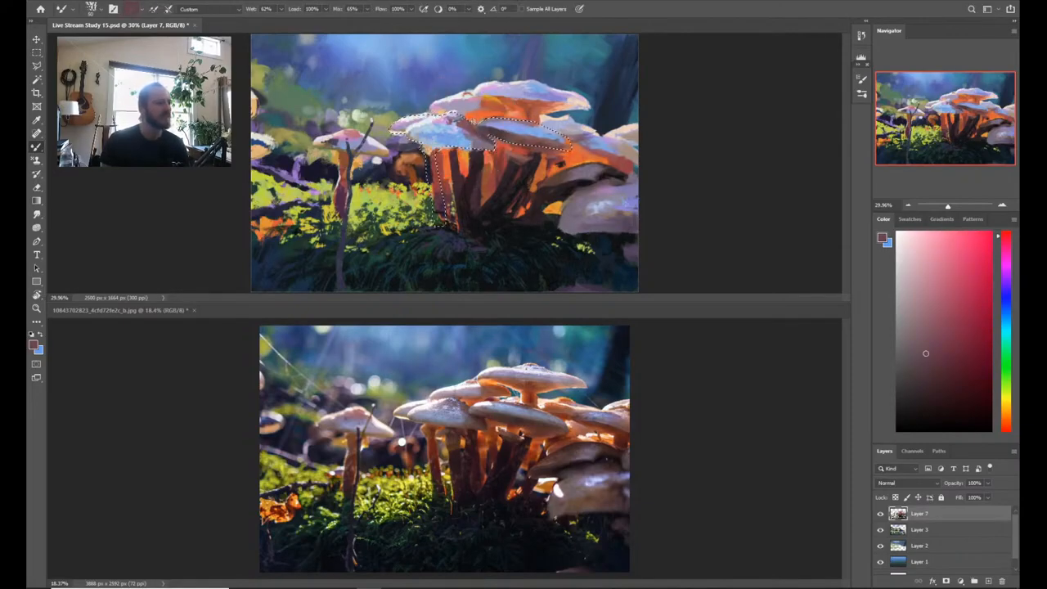
{"action": "left_click", "coordinate": [467, 154], "text": "alt"}
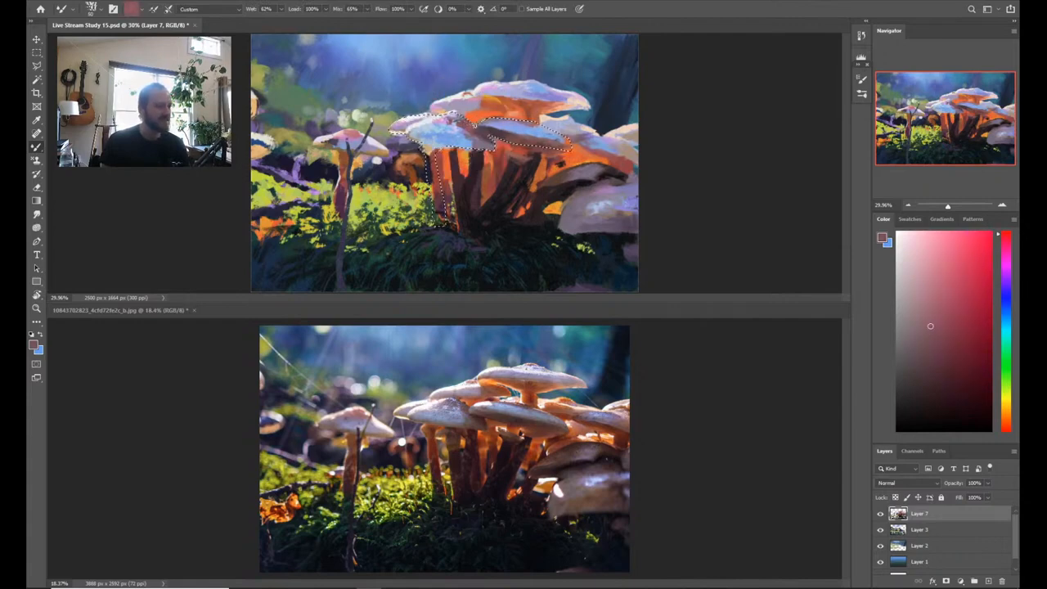
{"action": "key", "text": "ctrl+z"}
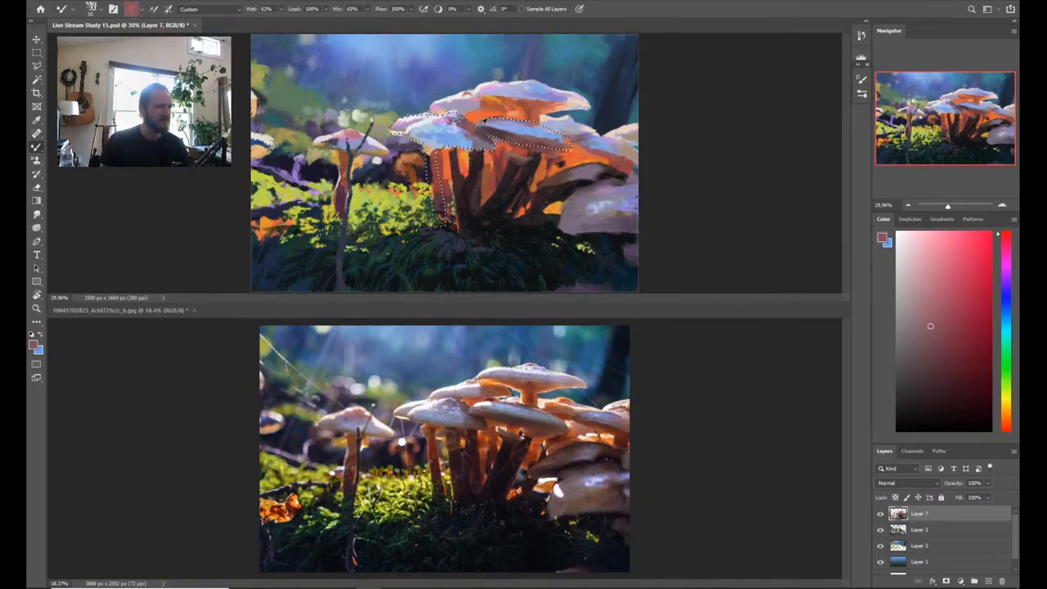
{"action": "left_click", "coordinate": [474, 131], "text": "alt"}
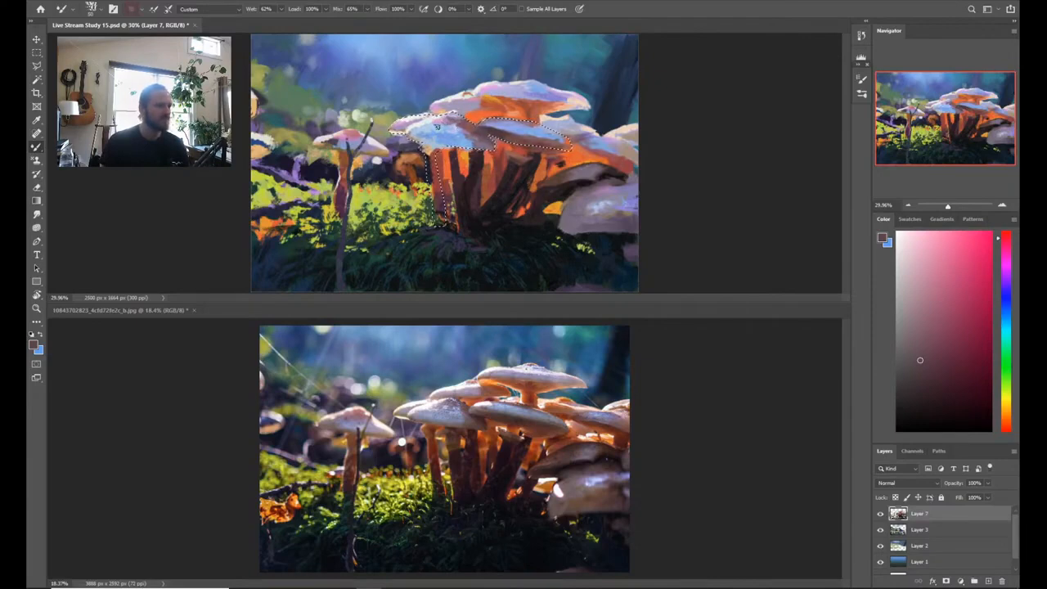
Step: Choose a different brush preset for painting the leftmost cap
{"action": "right_click", "coordinate": [448, 127]}
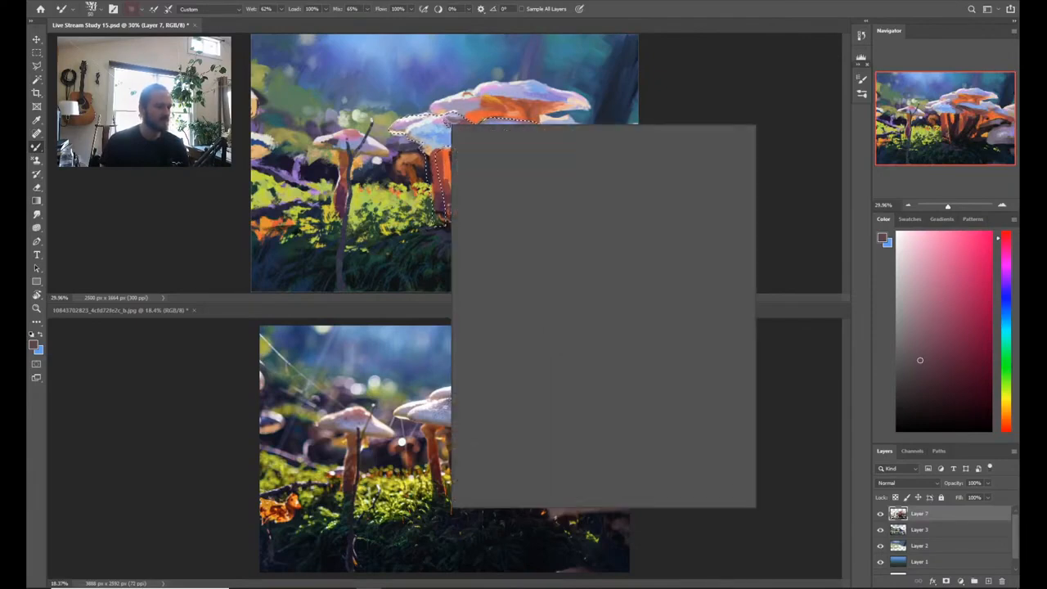
{"action": "left_click", "coordinate": [537, 439]}
{"action": "key", "text": "Return"}
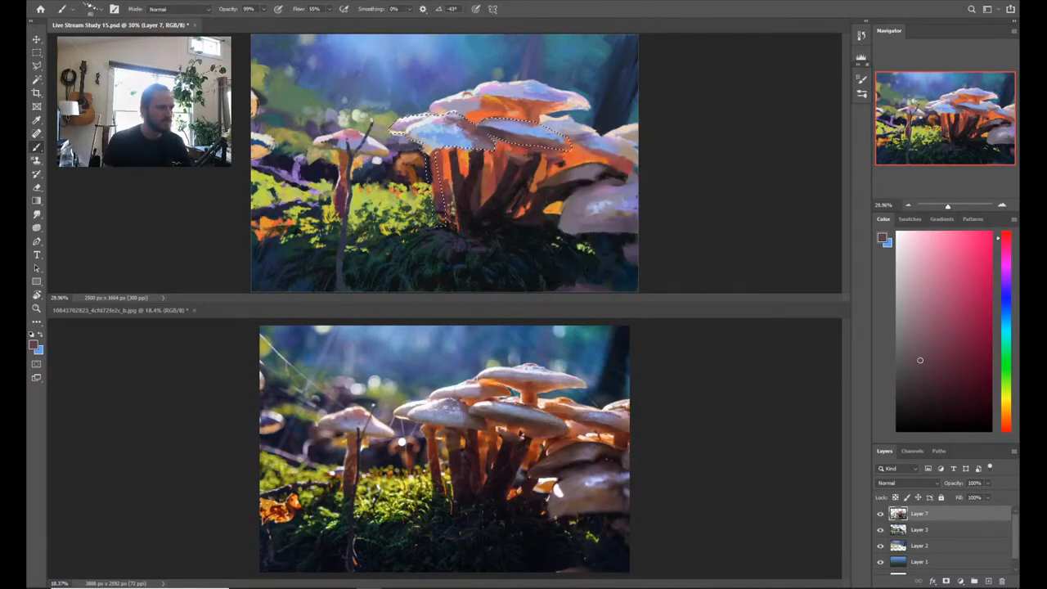
Step: Sample pale violet and muted grey-brown tones to paint the leftmost cap and its shadow beside the central cap
{"action": "left_click", "coordinate": [455, 126], "text": "alt"}
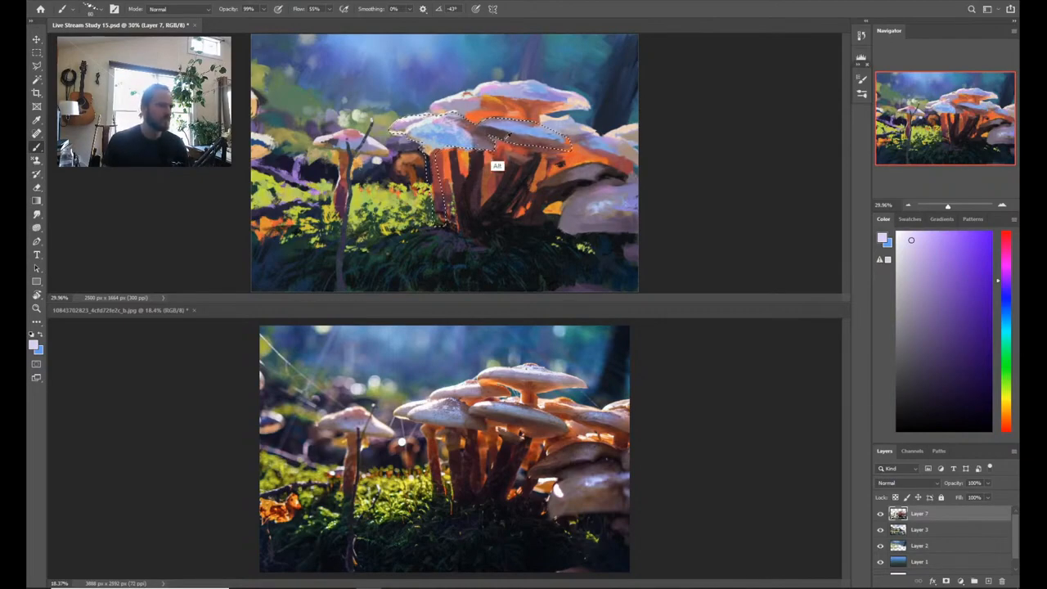
{"action": "left_click", "coordinate": [559, 164], "text": "alt"}
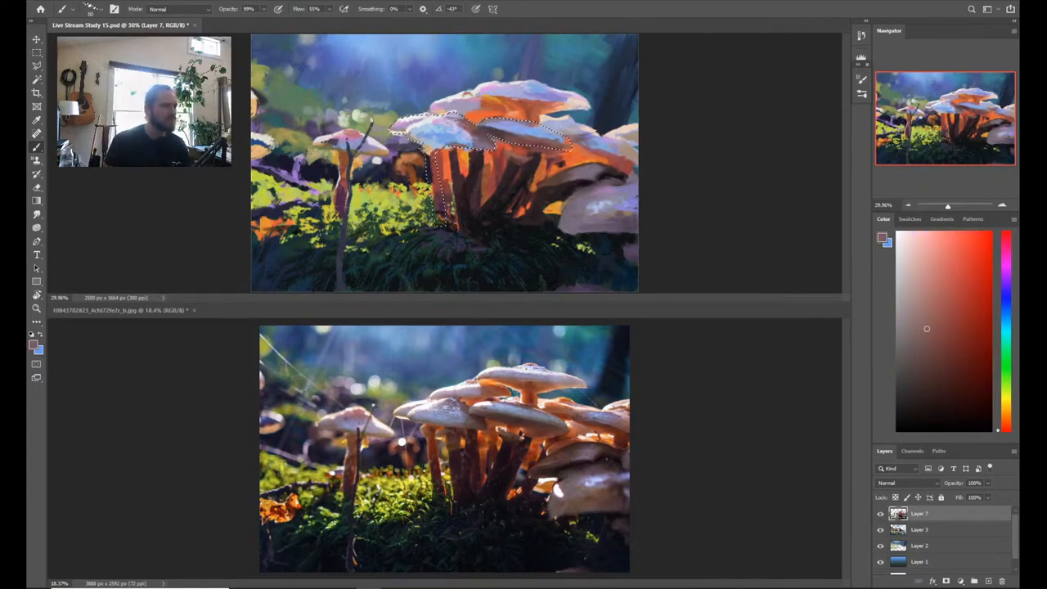
{"action": "left_click", "coordinate": [501, 190], "text": "alt"}
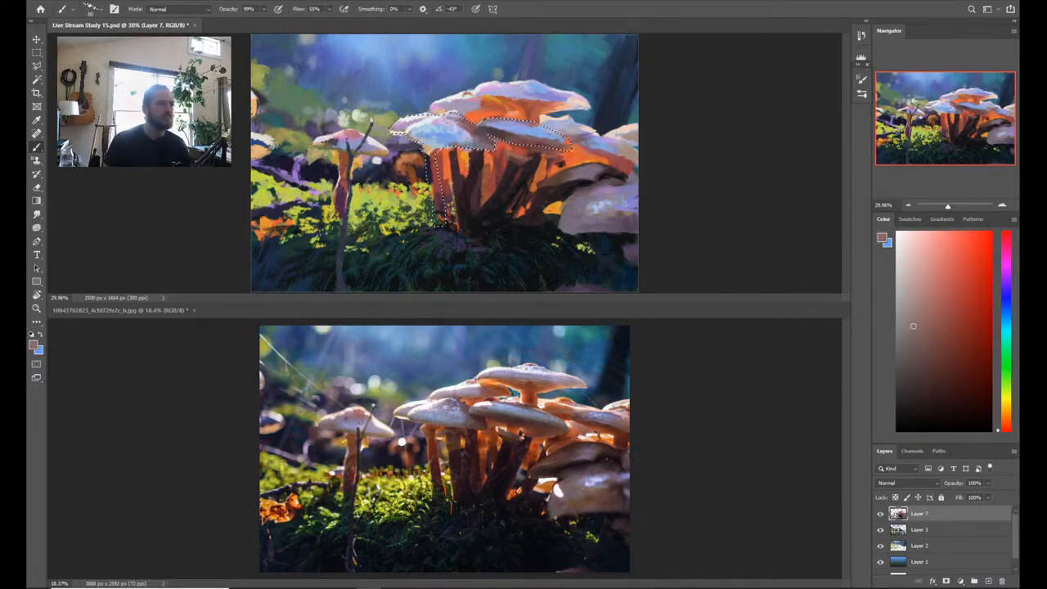
{"action": "left_click", "coordinate": [510, 200], "text": "alt"}
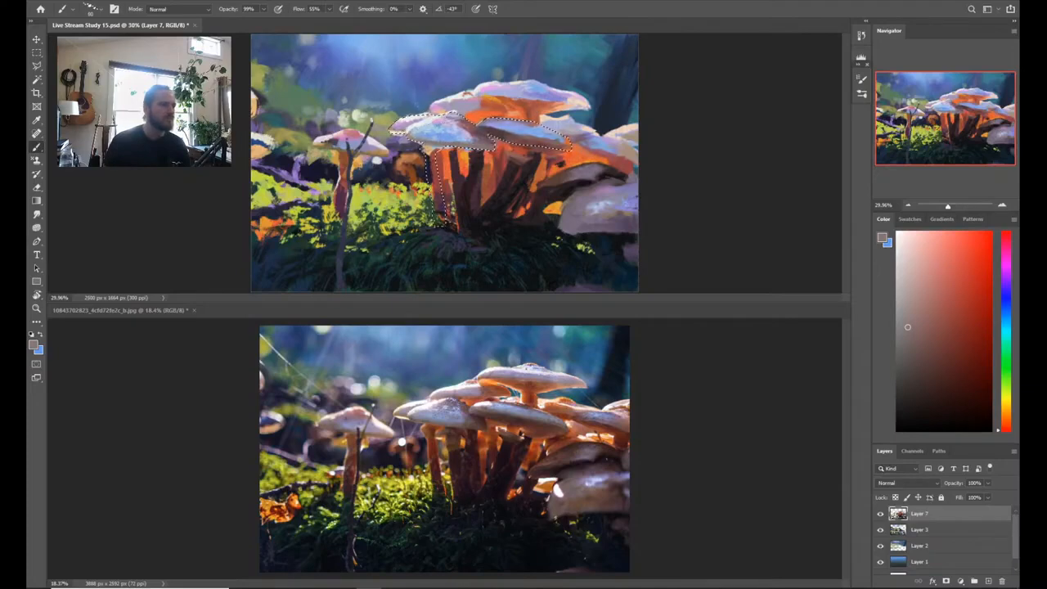
Step: Sample lavender and violet tones to rework the leftmost cap's crown, and a dark mauve for its shading
{"action": "left_click", "coordinate": [433, 114], "text": "alt"}
{"action": "left_click", "coordinate": [431, 116], "text": "alt"}
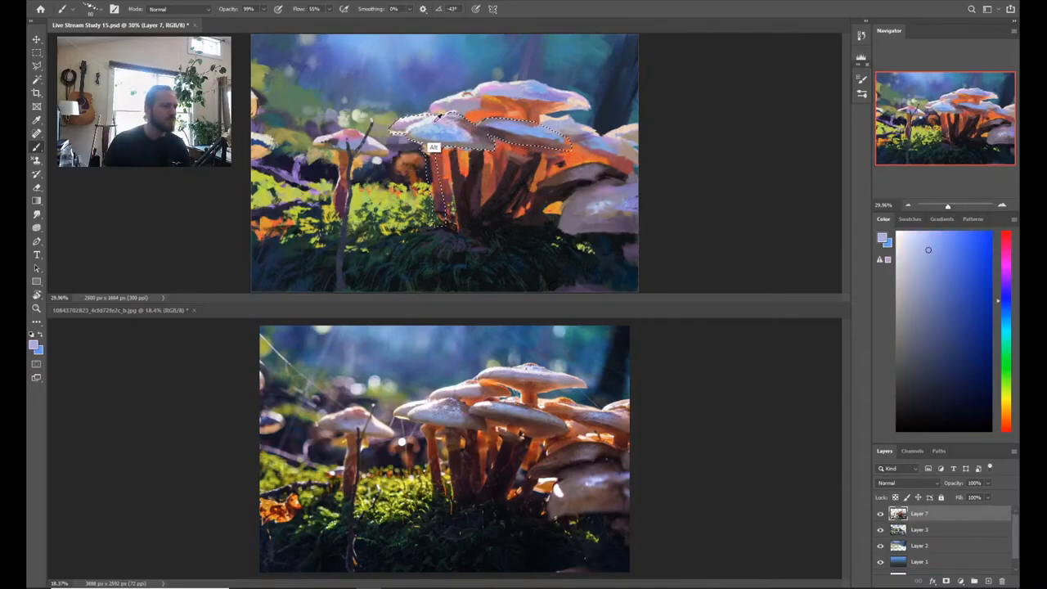
{"action": "left_click", "coordinate": [441, 119], "text": "alt"}
{"action": "left_click", "coordinate": [455, 120], "text": "alt"}
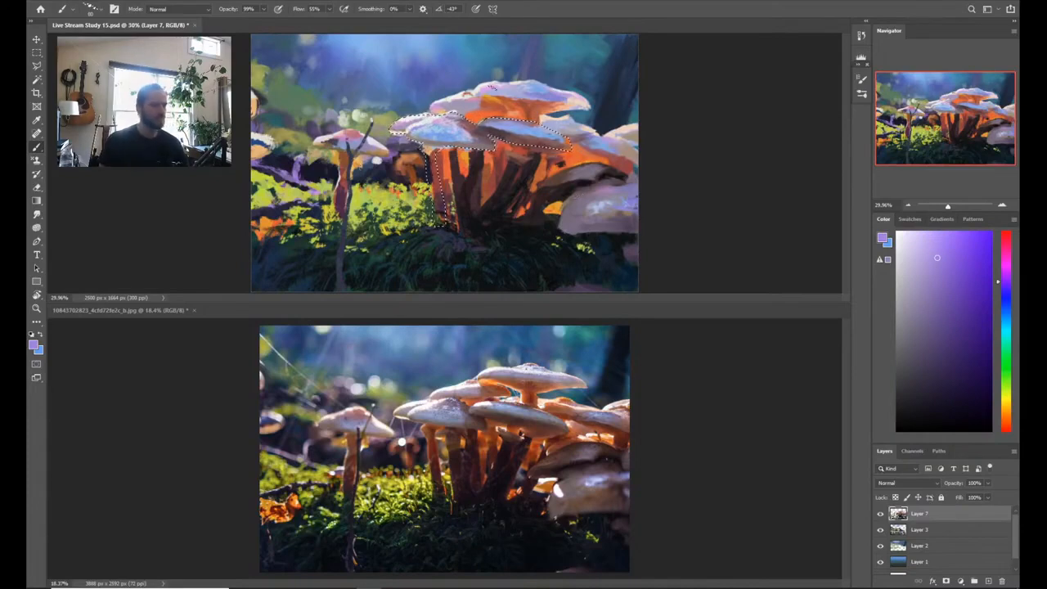
{"action": "left_click", "coordinate": [478, 155], "text": "alt"}
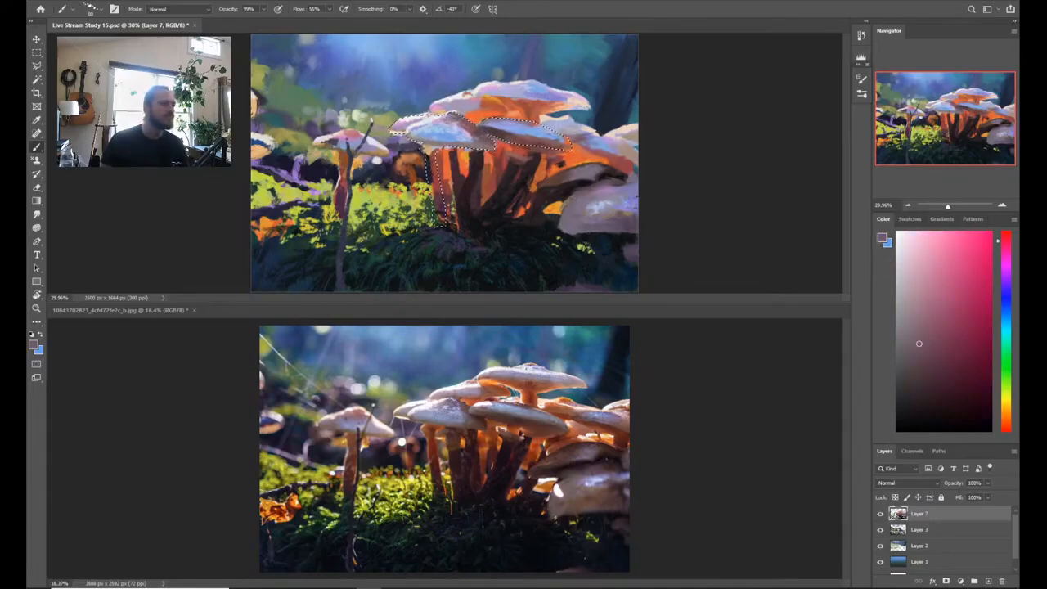
Step: Choose the ESA Big Thikk Texture 2 brush and paint the leftmost cap in a sampled pale violet, muted and shifted toward blue
{"action": "key", "text": "x"}
{"action": "right_click", "coordinate": [458, 138]}
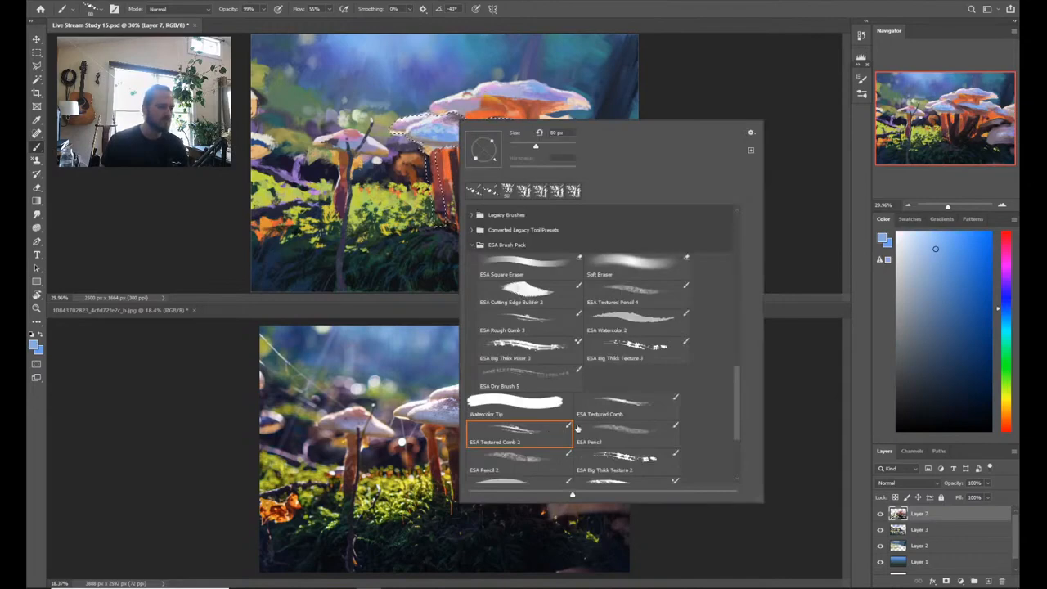
{"action": "left_click", "coordinate": [604, 465]}
{"action": "left_click", "coordinate": [430, 97]}
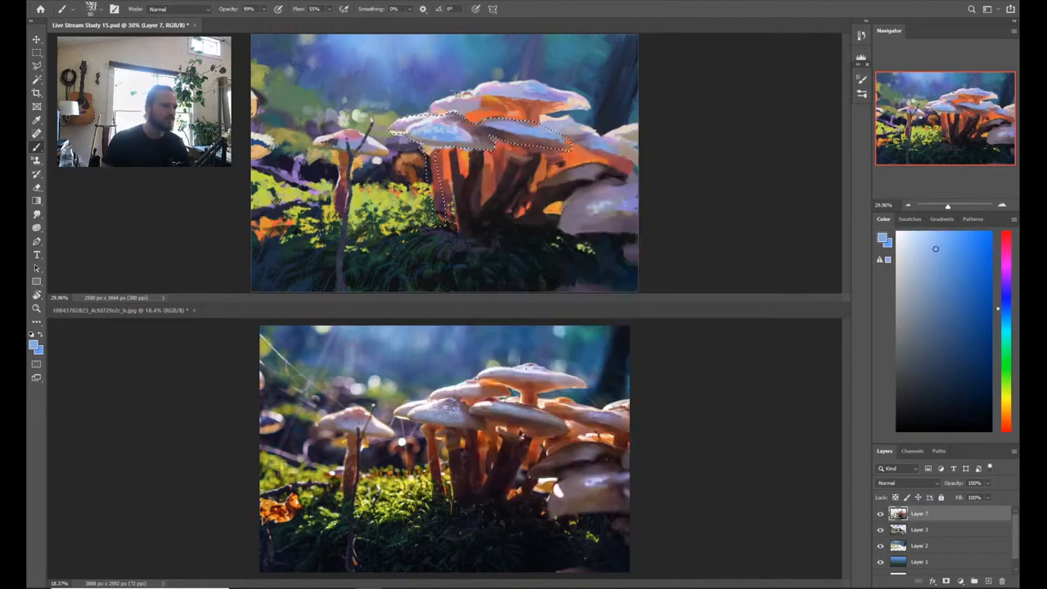
{"action": "left_click", "coordinate": [467, 135], "text": "alt"}
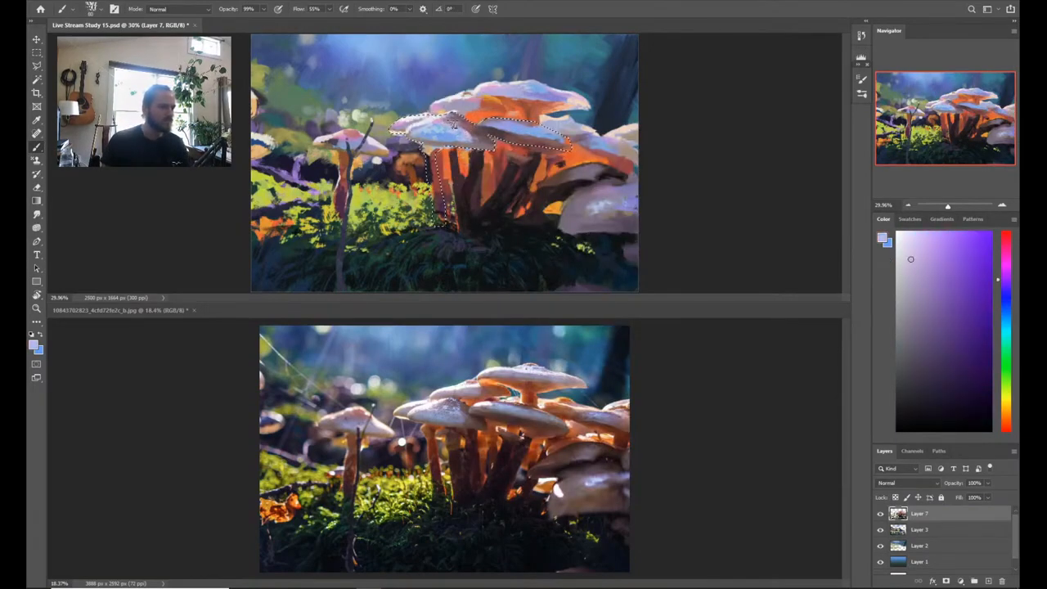
{"action": "left_click", "coordinate": [906, 260]}
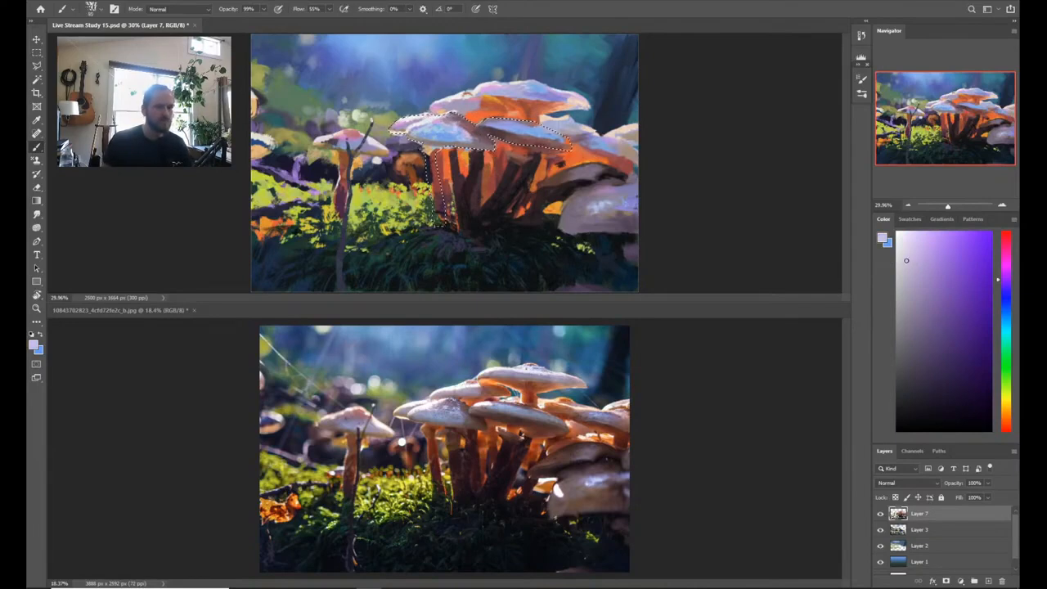
{"action": "left_click", "coordinate": [1006, 287]}
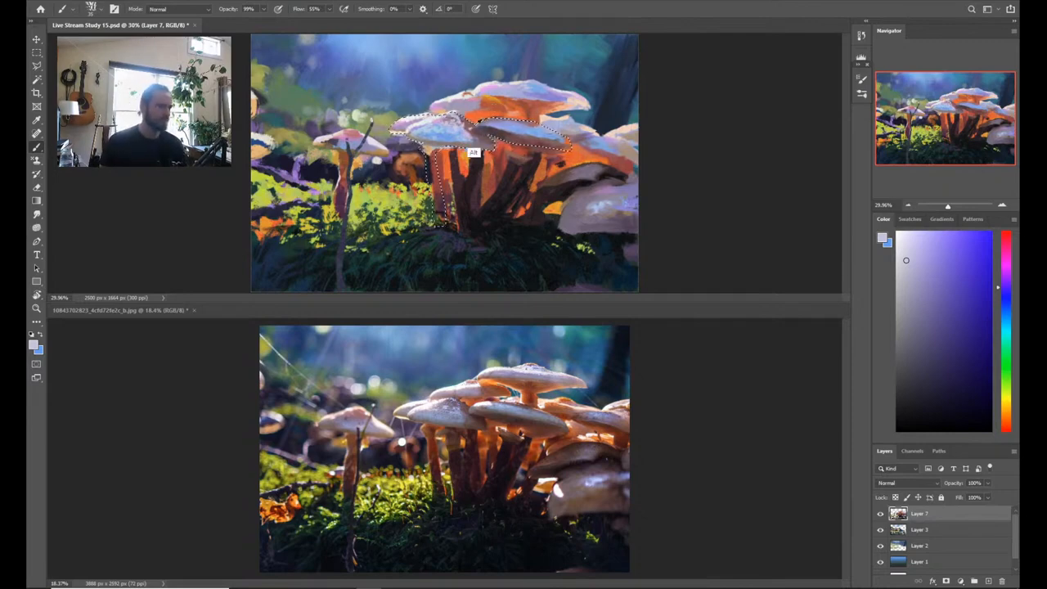
Step: Sample dark grey, brick red, tan and orange tones to paint the light and shadow on the leftmost stem below its cap
{"action": "left_click", "coordinate": [481, 162], "text": "alt"}
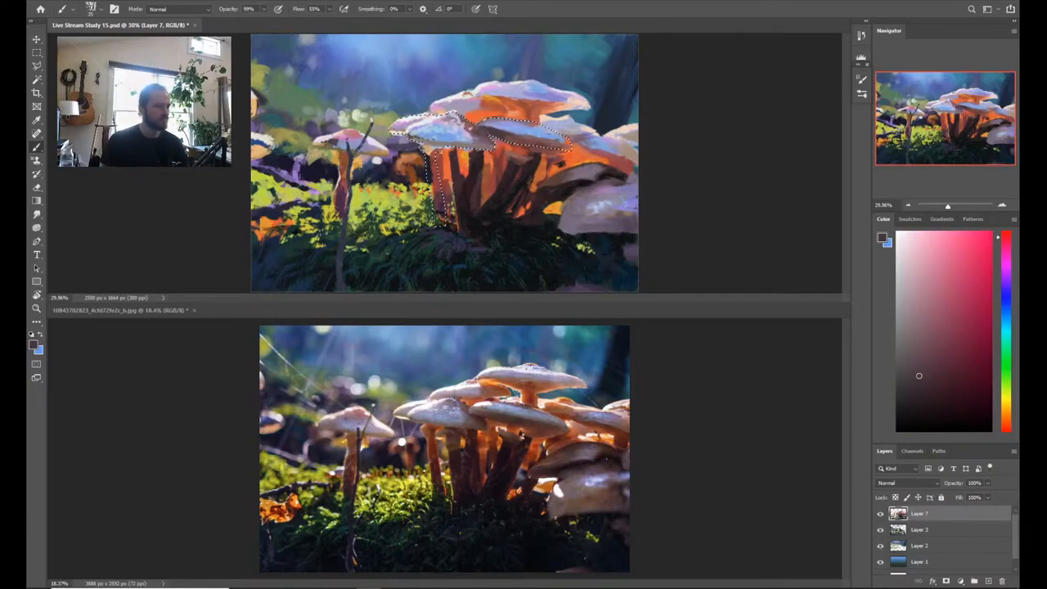
{"action": "left_click", "coordinate": [441, 193], "text": "alt"}
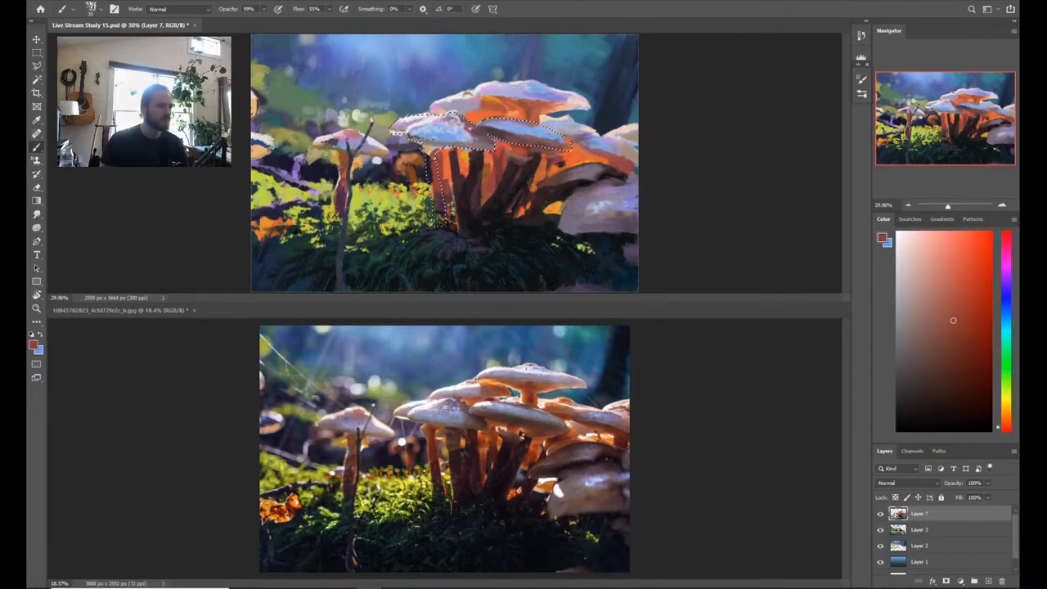
{"action": "left_click", "coordinate": [439, 196], "text": "alt"}
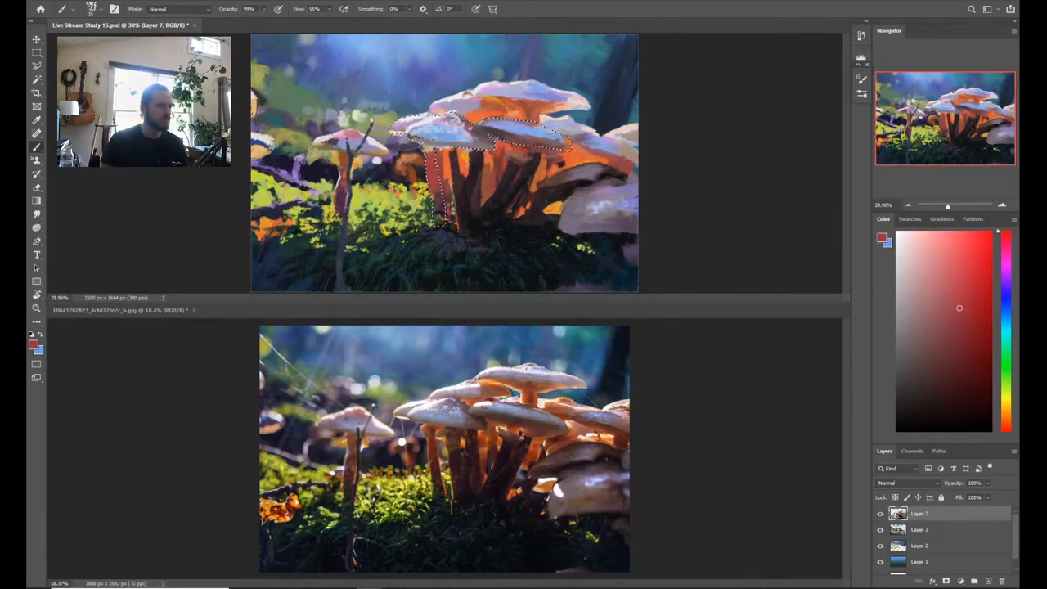
{"action": "left_click", "coordinate": [445, 167], "text": "alt"}
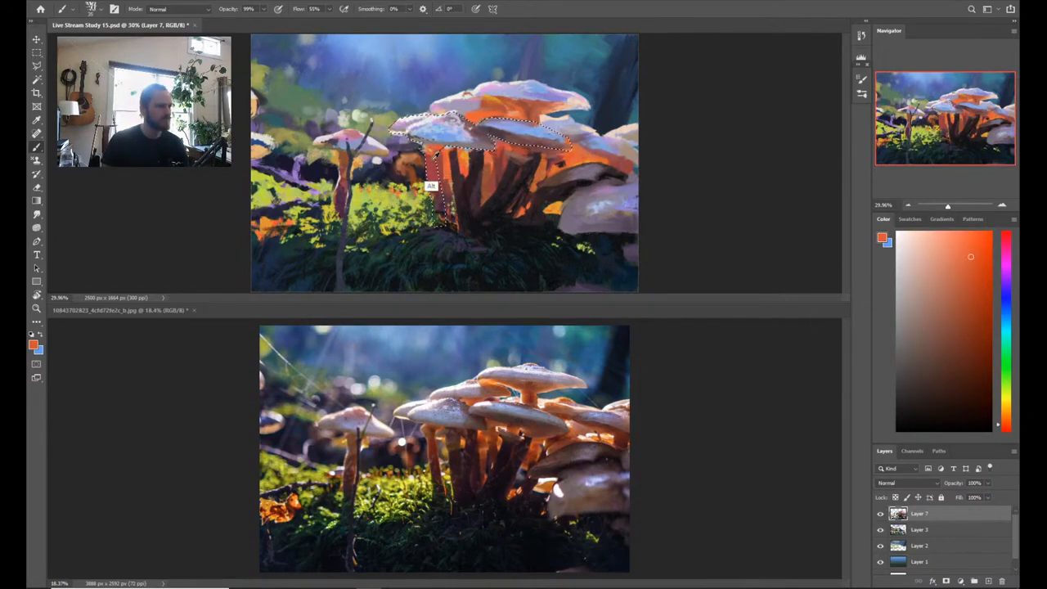
{"action": "left_click", "coordinate": [436, 155], "text": "alt"}
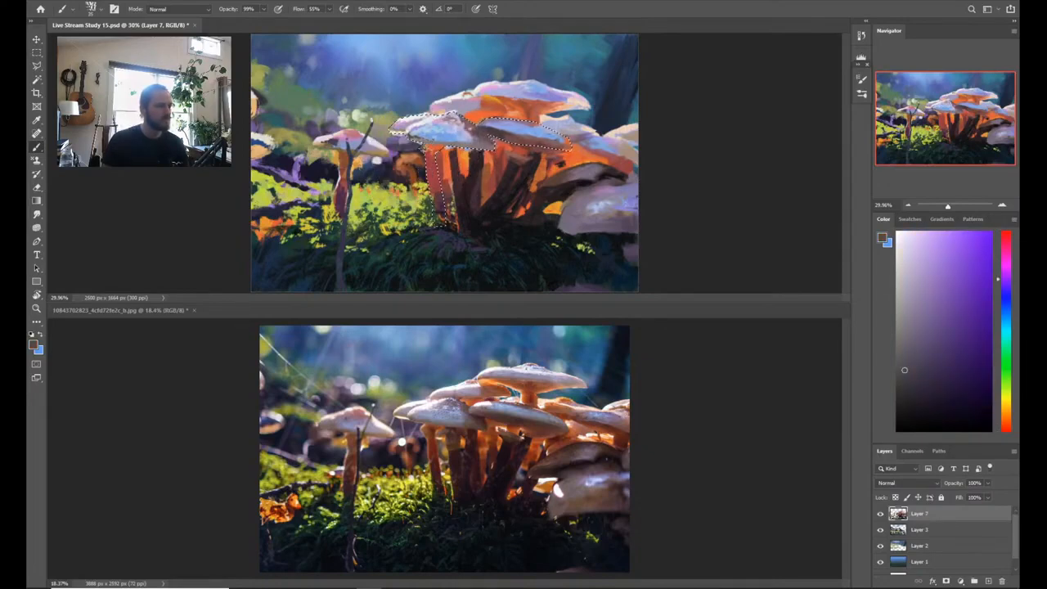
{"action": "left_click", "coordinate": [433, 158], "text": "alt"}
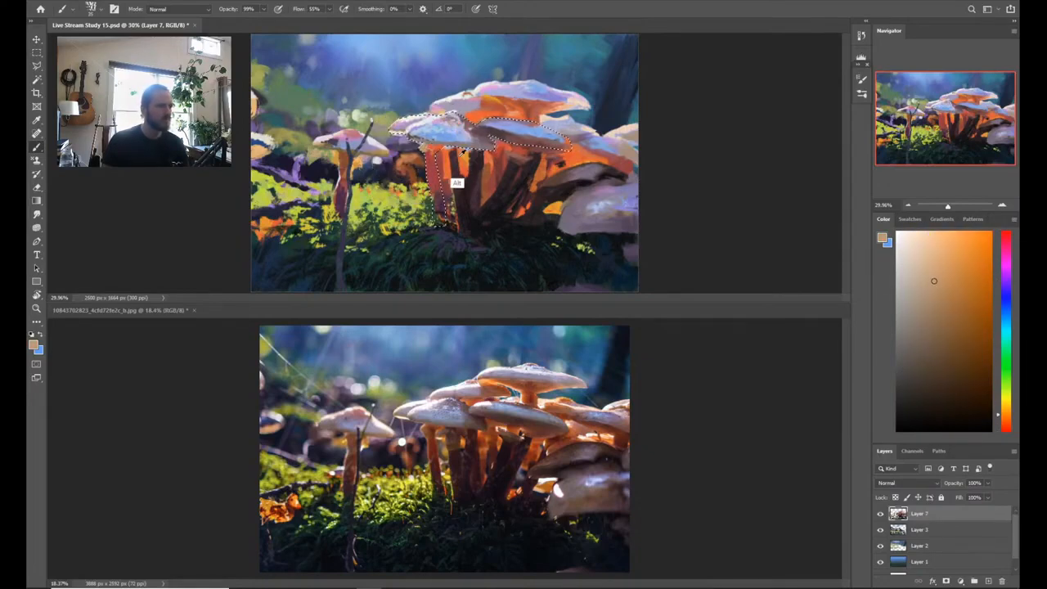
{"action": "left_click", "coordinate": [464, 175], "text": "alt"}
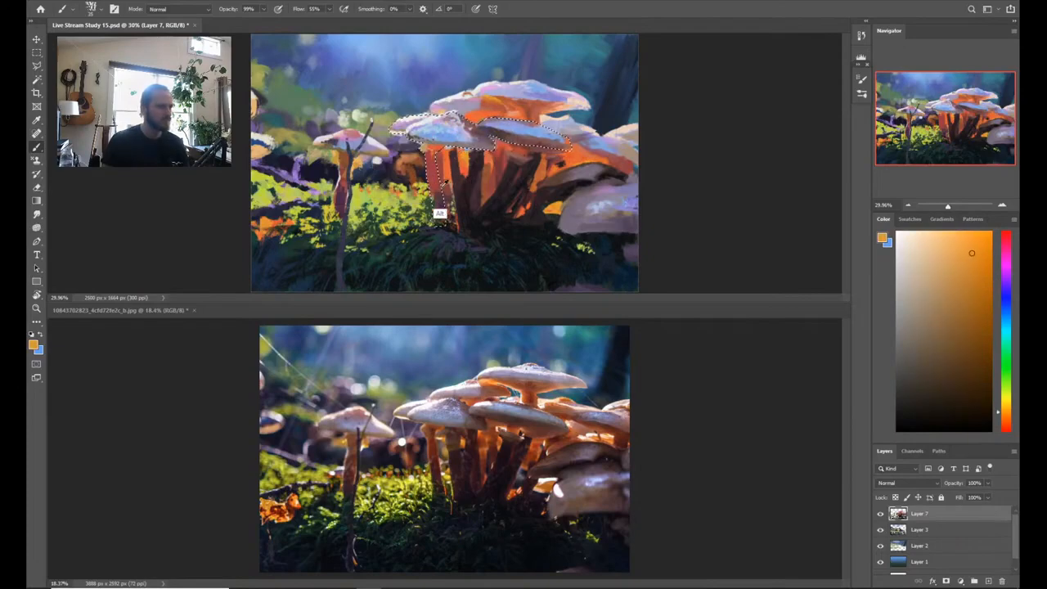
Step: Darken the leftmost stem down to its base with a larger brush, using dark maroon and a sampled near-black
{"action": "left_click", "coordinate": [441, 225], "text": "alt"}
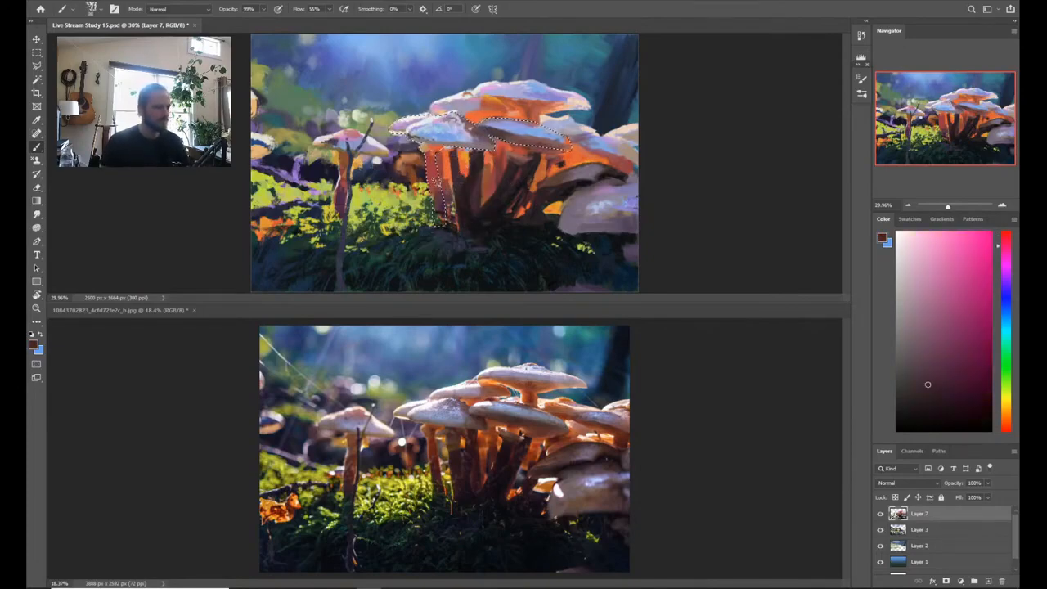
{"action": "key", "text": "bracketright"}
{"action": "key", "text": "bracketright"}
{"action": "left_click_drag", "start_coordinate": [440, 214], "coordinate": [434, 166]}
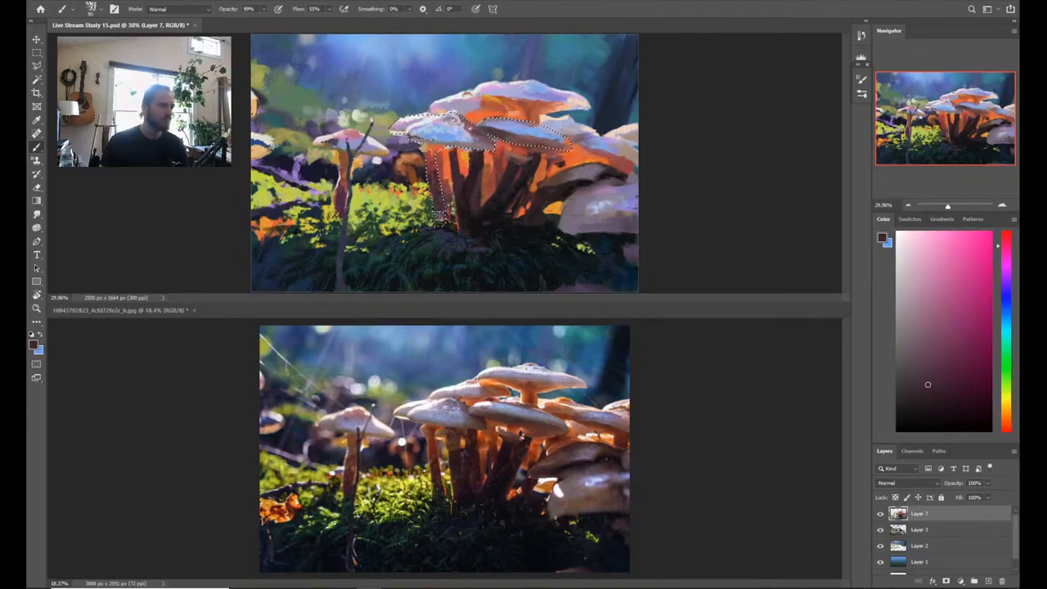
{"action": "left_click", "coordinate": [460, 252], "text": "alt"}
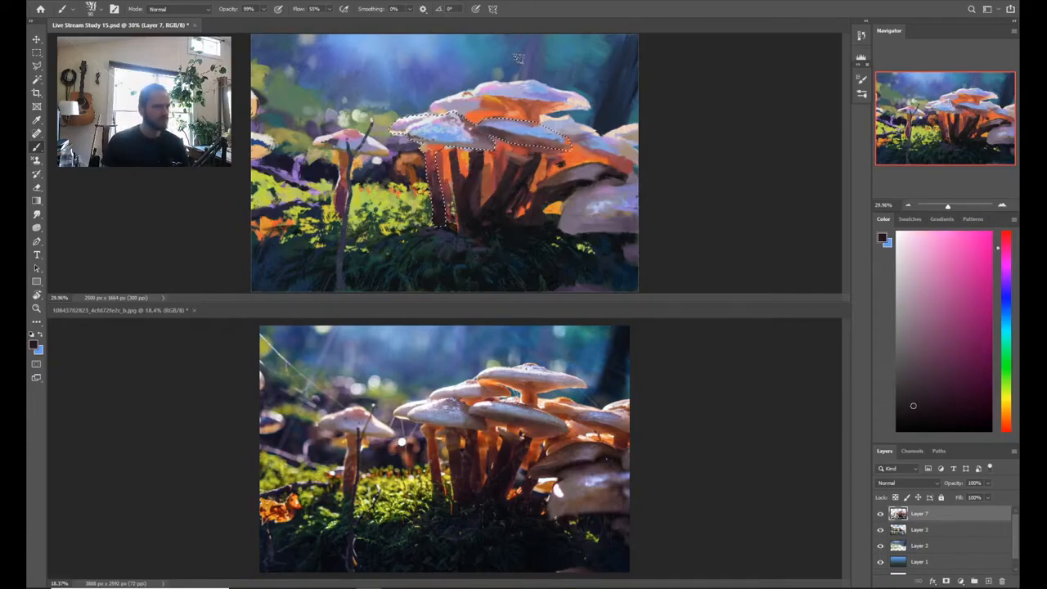
Step: Sample muted greys from the central cap's shading, and mix a pale warm cream for cap highlights
{"action": "left_click", "coordinate": [529, 115], "text": "alt"}
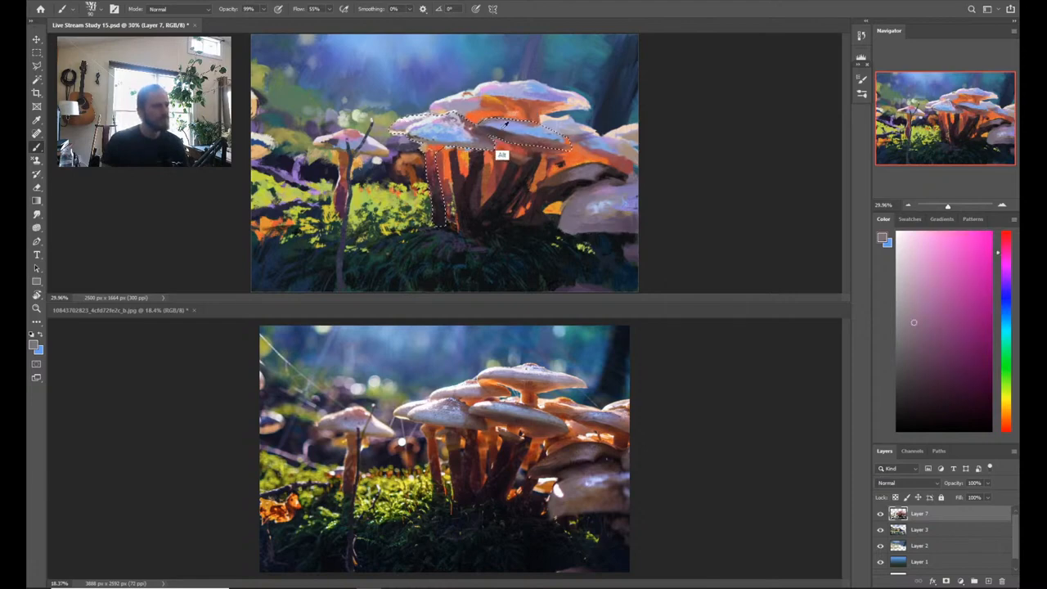
{"action": "left_click", "coordinate": [487, 128], "text": "alt"}
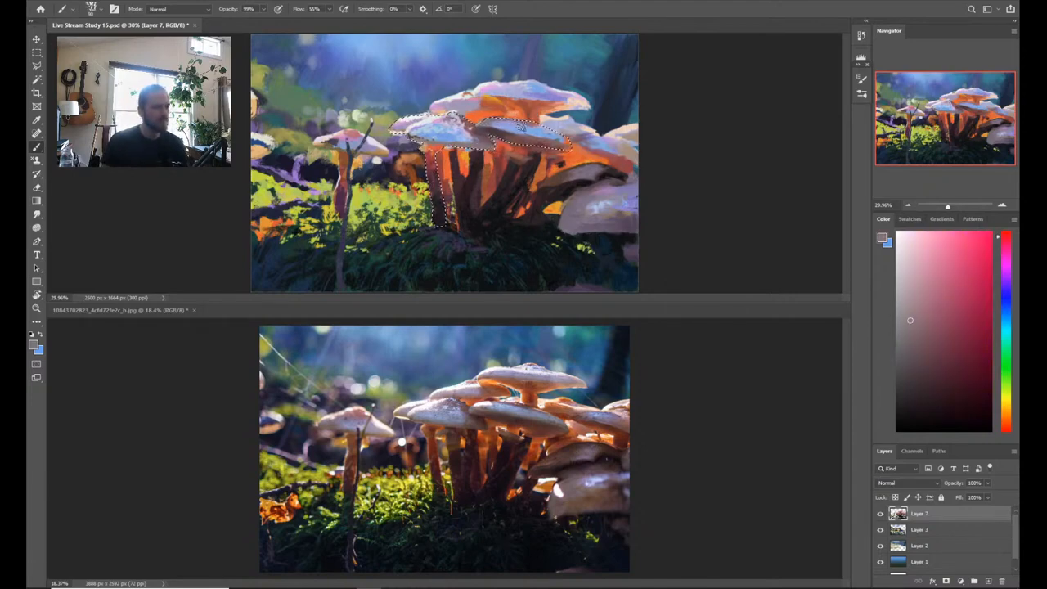
{"action": "left_click", "coordinate": [453, 101], "text": "alt"}
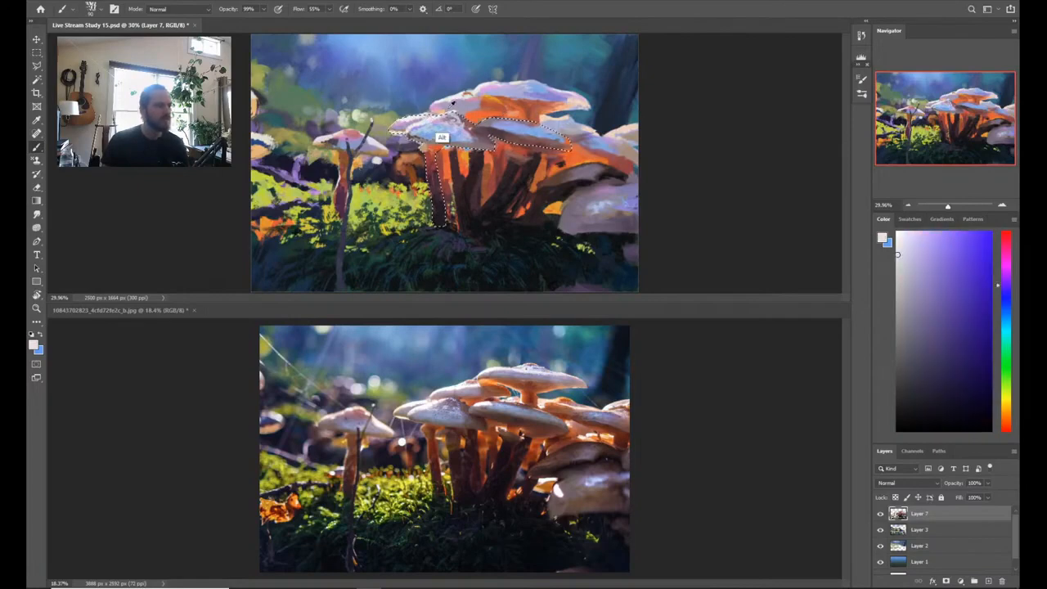
{"action": "left_click", "coordinate": [1006, 401]}
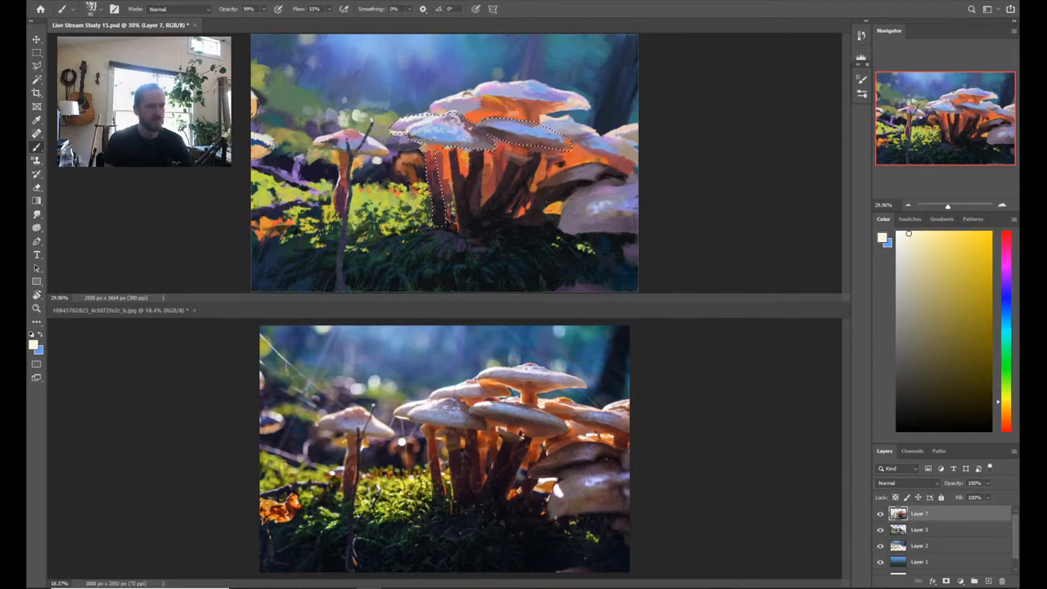
{"action": "left_click", "coordinate": [1005, 409]}
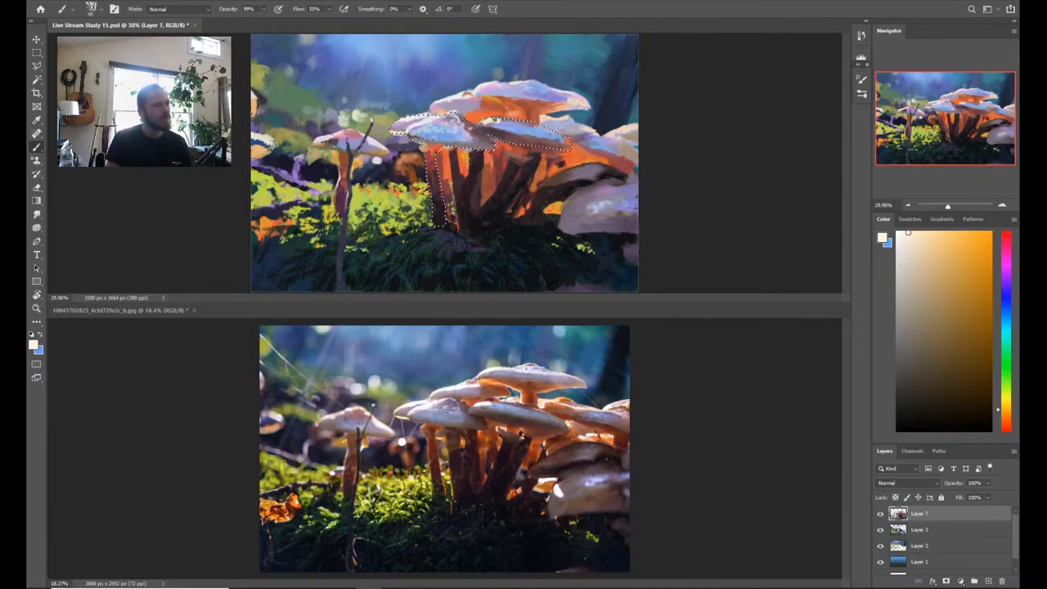
Step: Sample greyish mauves and a soft blue to blend the central cap's upper edge
{"action": "left_click", "coordinate": [494, 121], "text": "alt"}
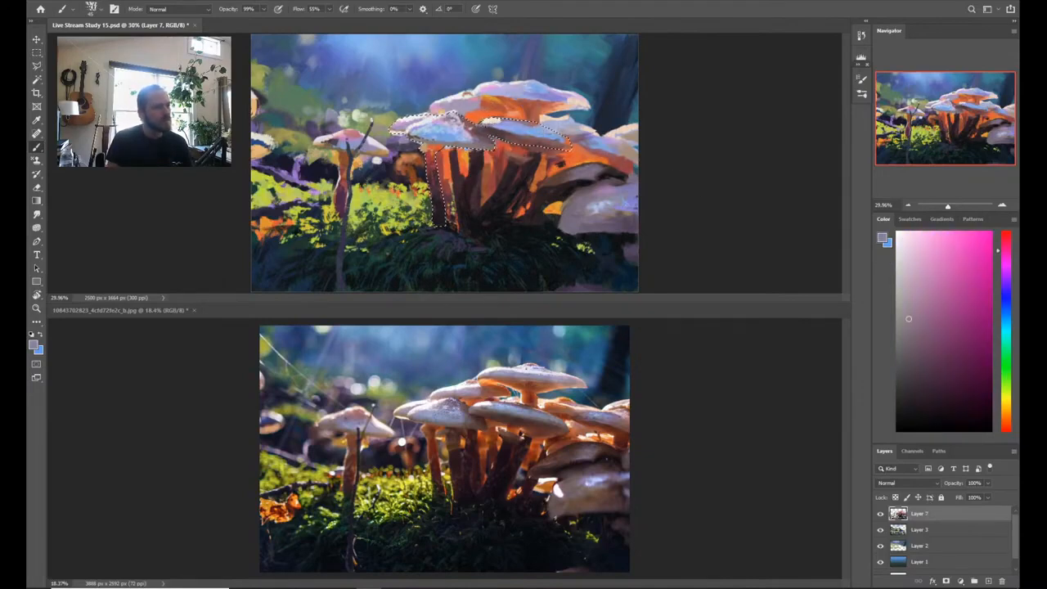
{"action": "left_click", "coordinate": [509, 115], "text": "alt"}
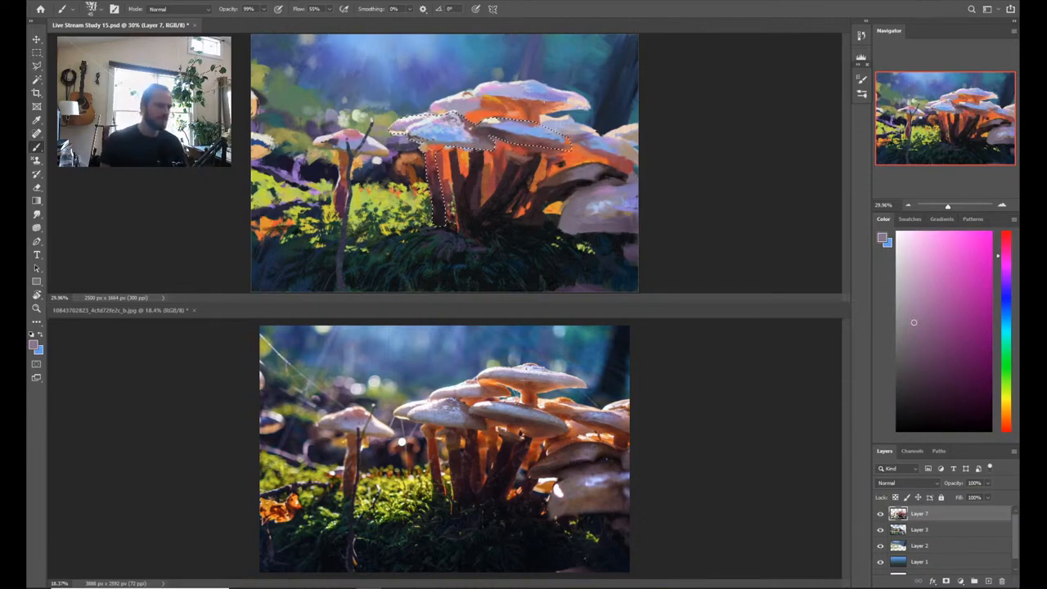
{"action": "left_click", "coordinate": [517, 127], "text": "alt"}
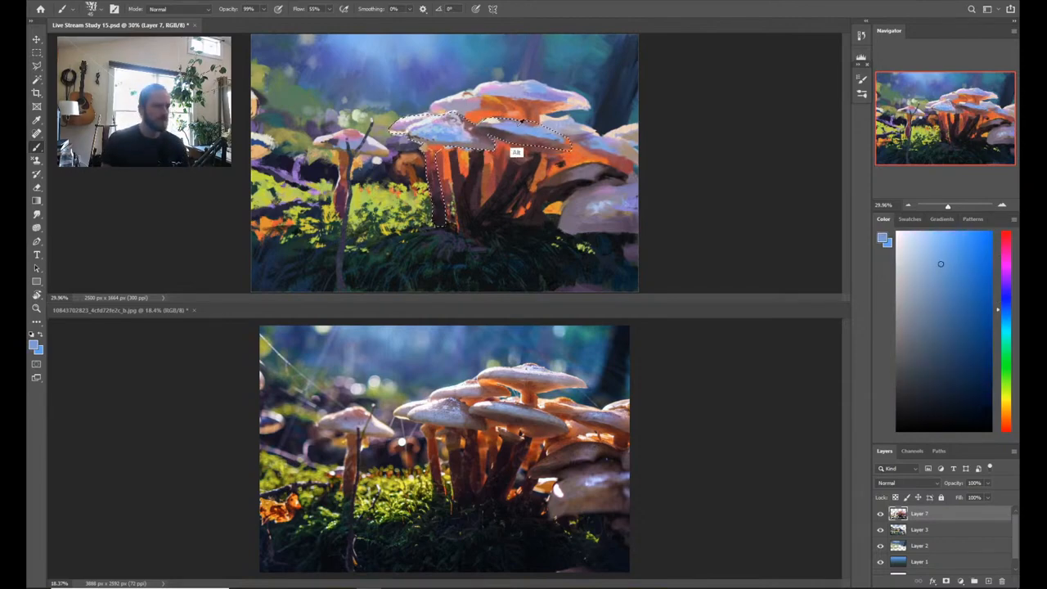
Step: Sample light blues from the leftmost cap, mix a muted periwinkle for its surface, and sample warm grey near its underside
{"action": "left_click", "coordinate": [455, 120], "text": "alt"}
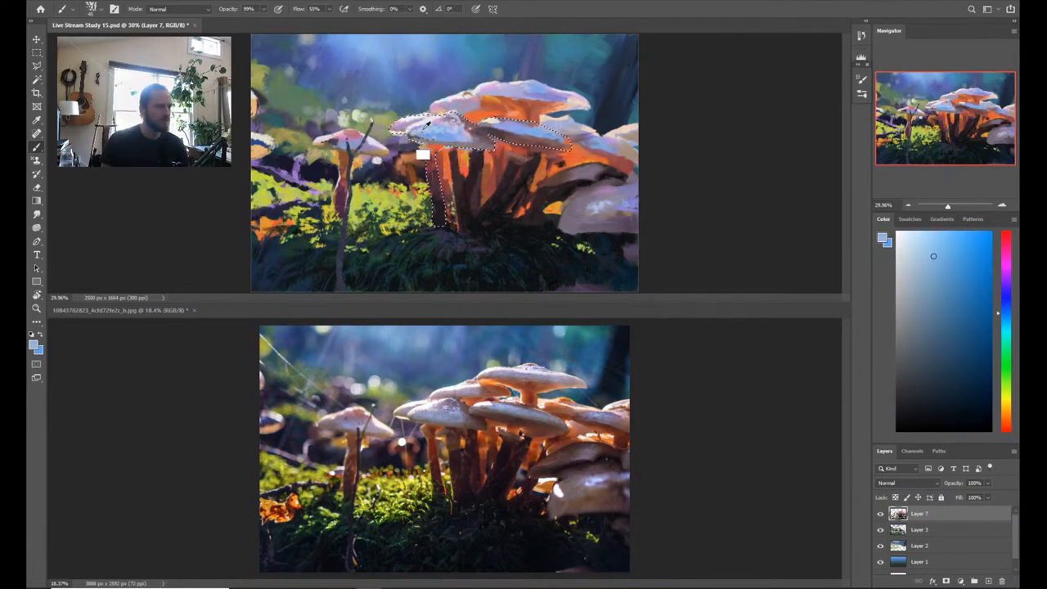
{"action": "left_click", "coordinate": [432, 127], "text": "alt"}
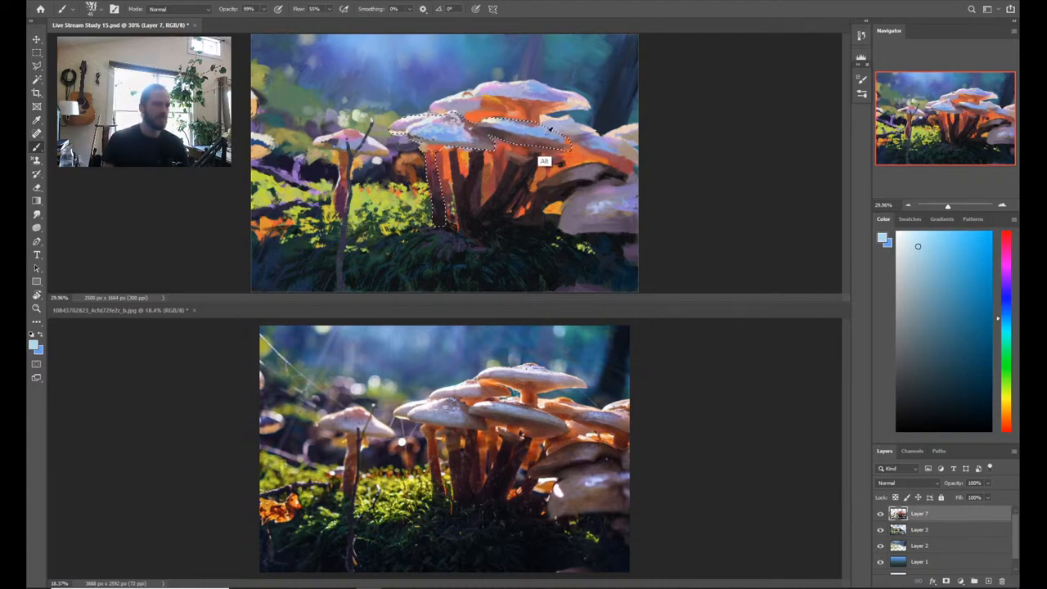
{"action": "left_click", "coordinate": [1005, 299]}
{"action": "left_click", "coordinate": [921, 256]}
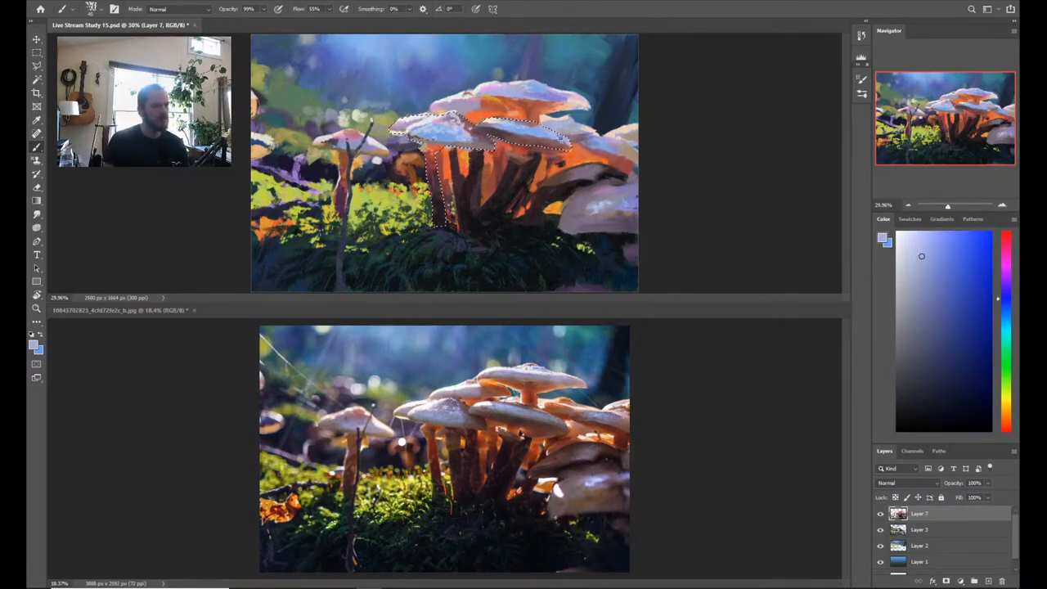
{"action": "left_click", "coordinate": [461, 149], "text": "alt"}
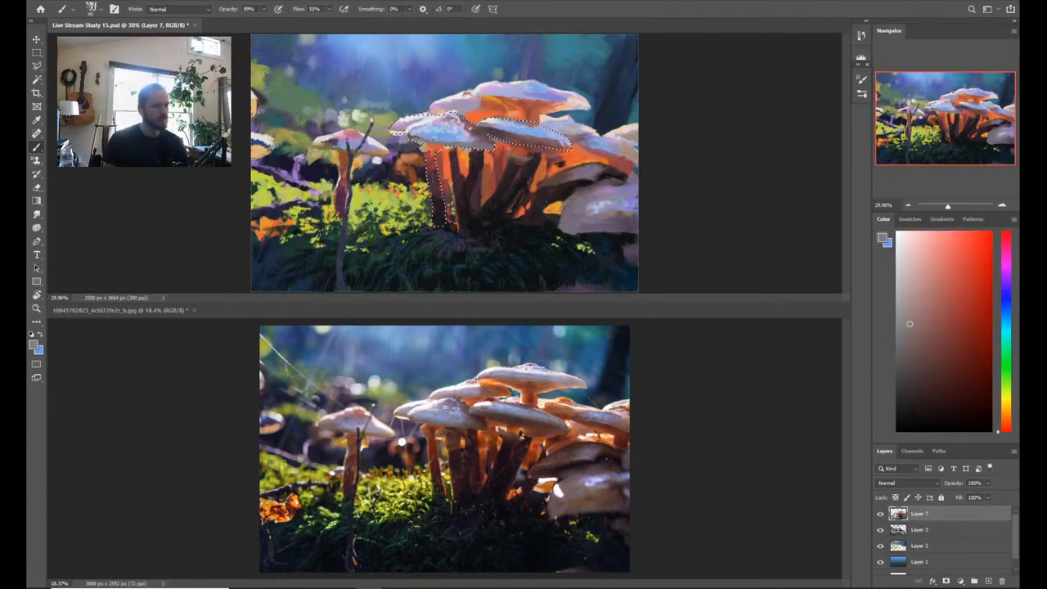
Step: Blend sampled grey-brown, dark and pale peach tones into the selected mushroom caps with the Mixer Brush
{"action": "left_click", "coordinate": [563, 145], "text": "alt"}
{"action": "key", "text": "bracketright"}
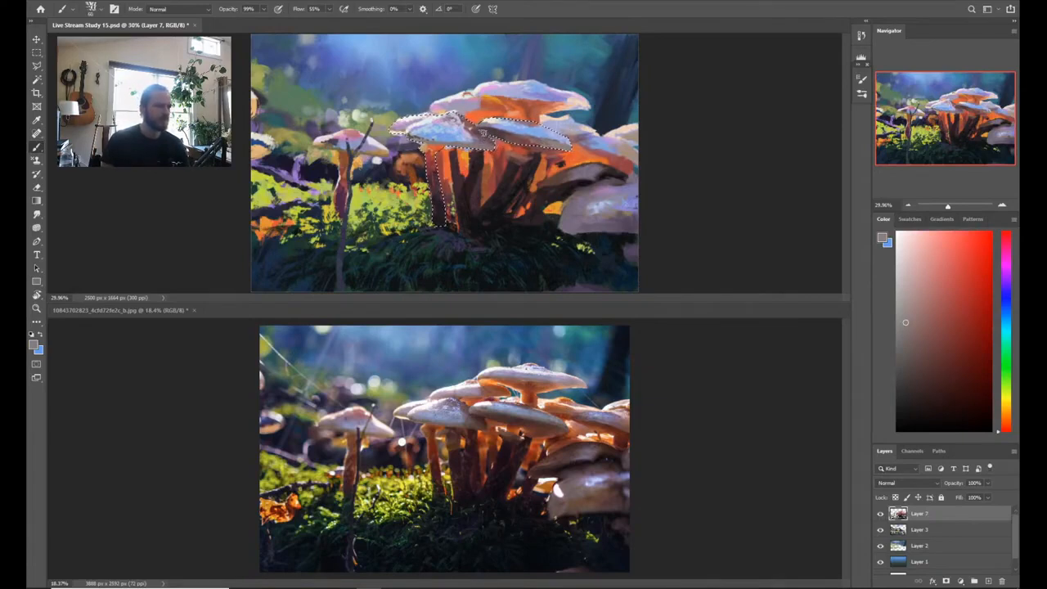
{"action": "key", "text": "shift+b"}
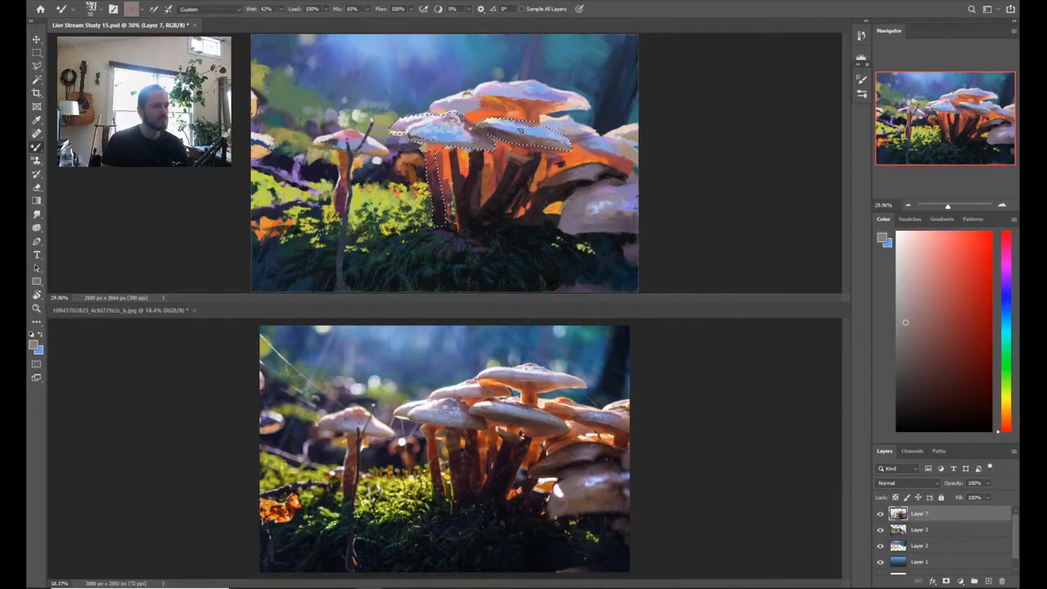
{"action": "left_click", "coordinate": [558, 149], "text": "alt"}
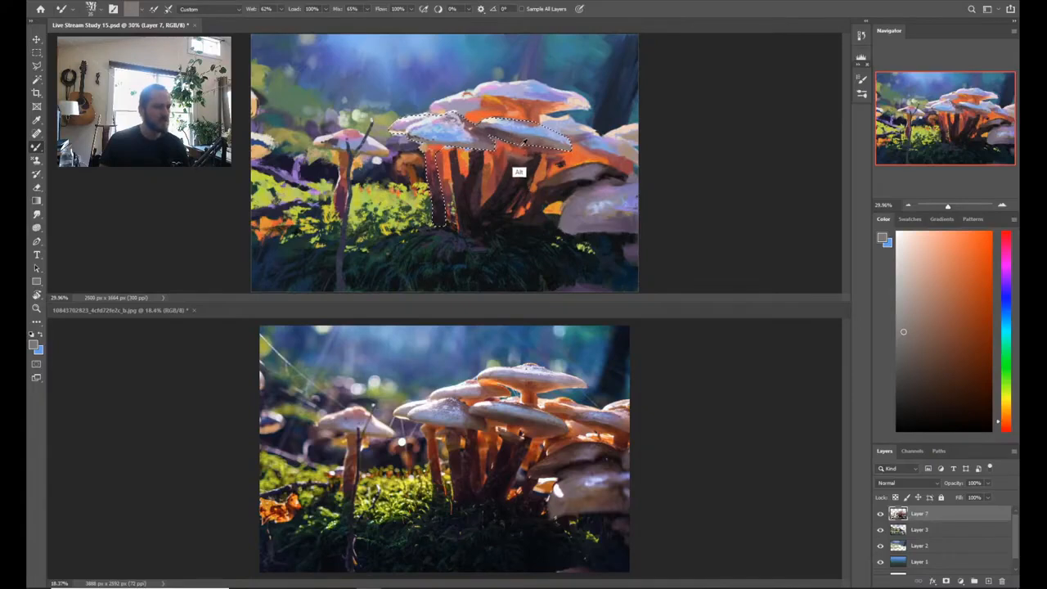
{"action": "left_click", "coordinate": [533, 172], "text": "alt"}
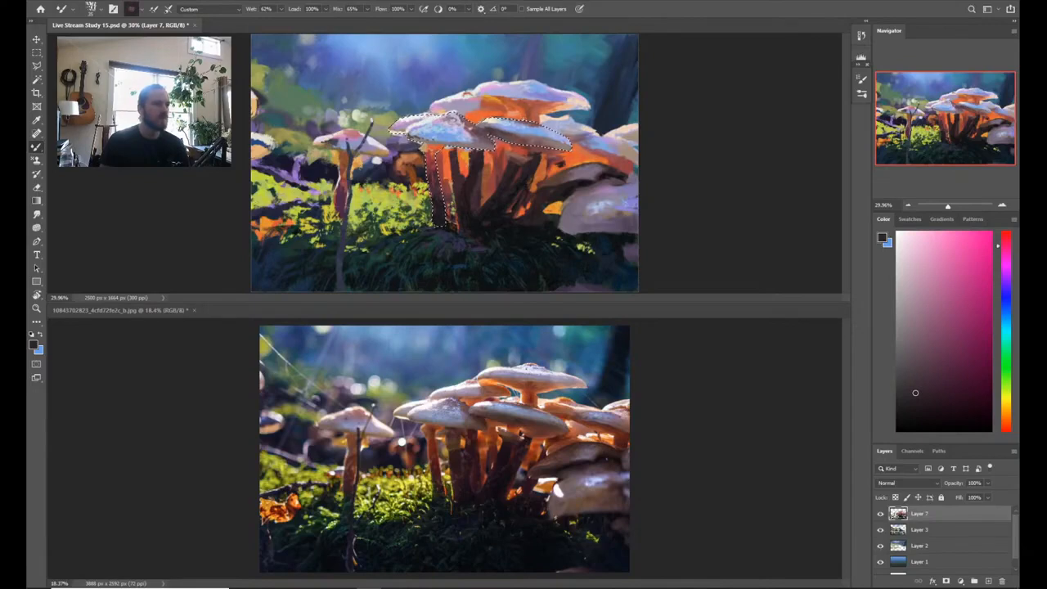
{"action": "left_click", "coordinate": [553, 109], "text": "alt"}
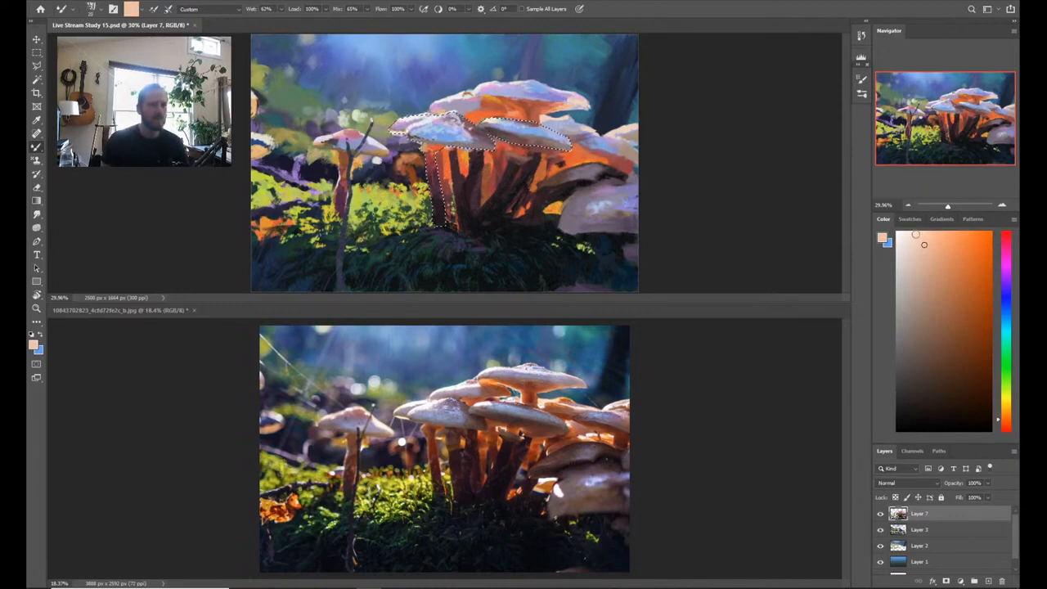
{"action": "left_click", "coordinate": [909, 233]}
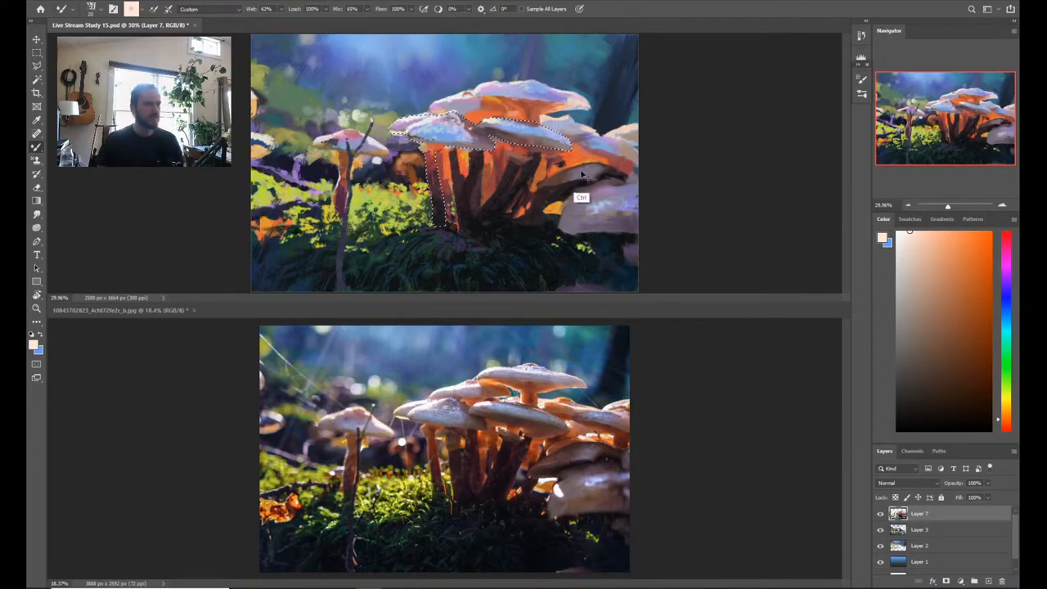
Step: Invert the selection and paint around the front caps and stems with the Brush, using sampled orange, dark and muted brown tones
{"action": "key", "text": "ctrl+shift+i"}
{"action": "key", "text": "e"}
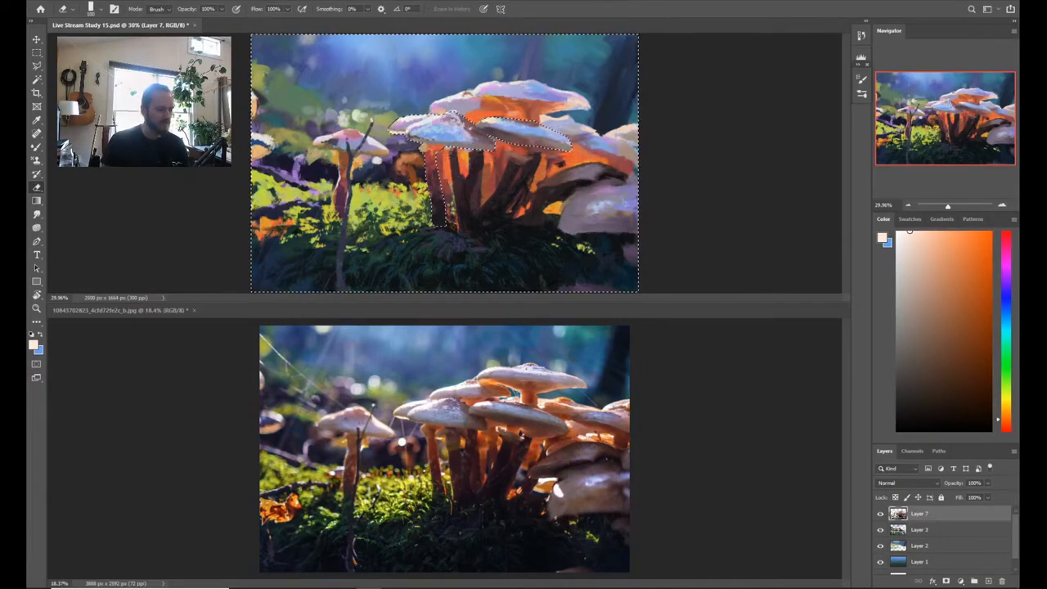
{"action": "key", "text": "b"}
{"action": "left_click", "coordinate": [476, 110], "text": "alt"}
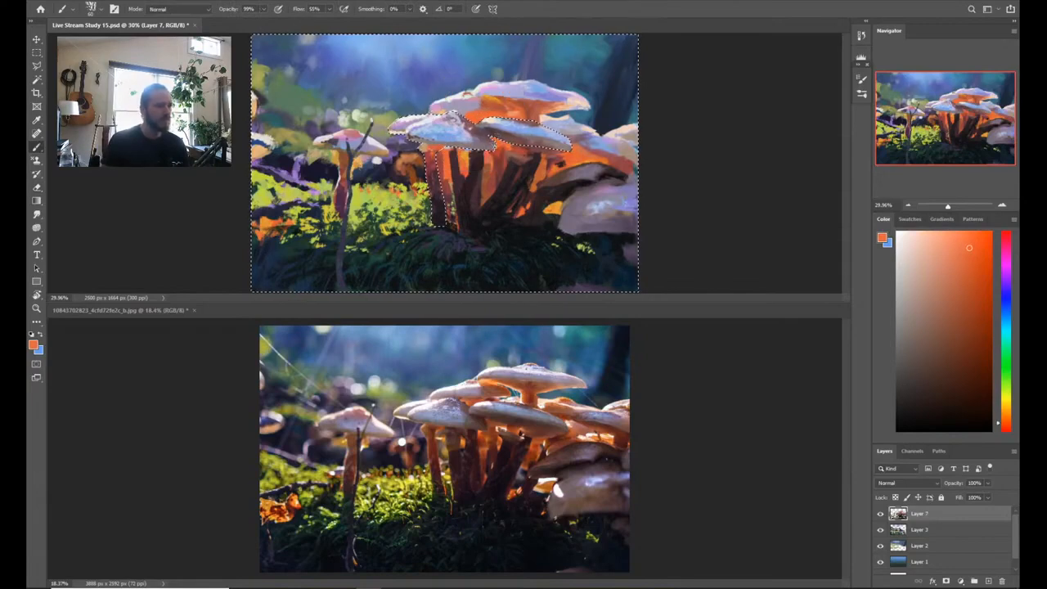
{"action": "left_click", "coordinate": [473, 155], "text": "alt"}
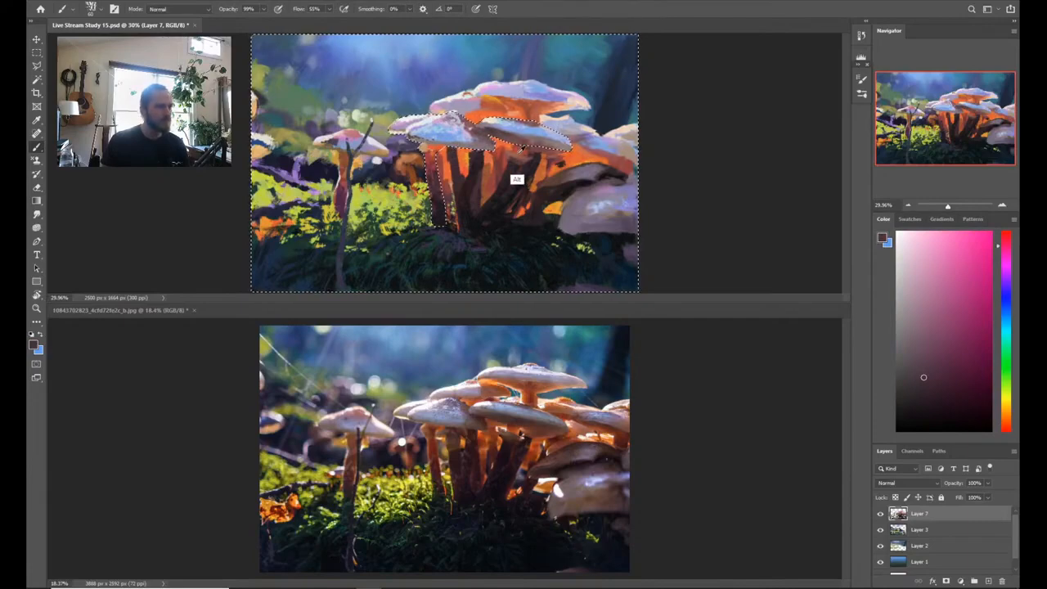
{"action": "left_click", "coordinate": [517, 179], "text": "alt"}
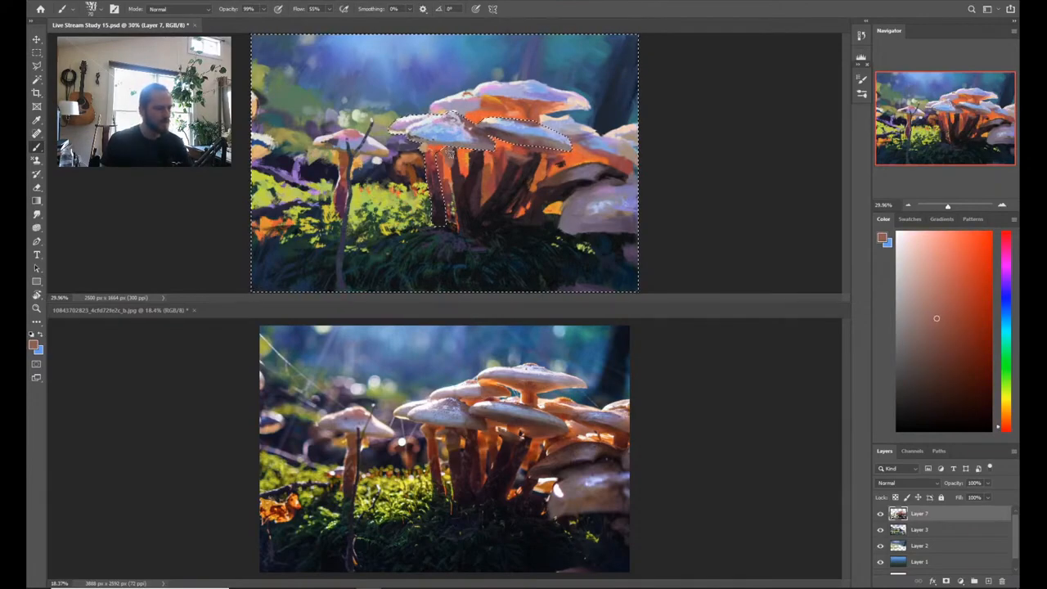
{"action": "left_click", "coordinate": [935, 343]}
{"action": "left_click", "coordinate": [999, 415]}
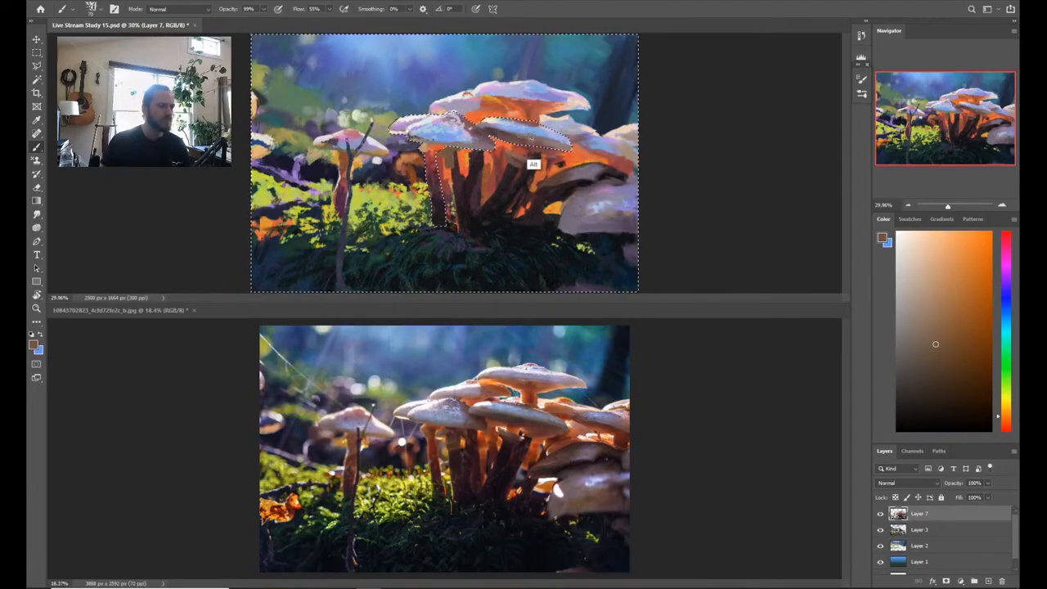
Step: Paint sampled red and deeper dark-red tones around the stems and cap undersides outside the selected front caps
{"action": "left_click", "coordinate": [517, 143], "text": "alt"}
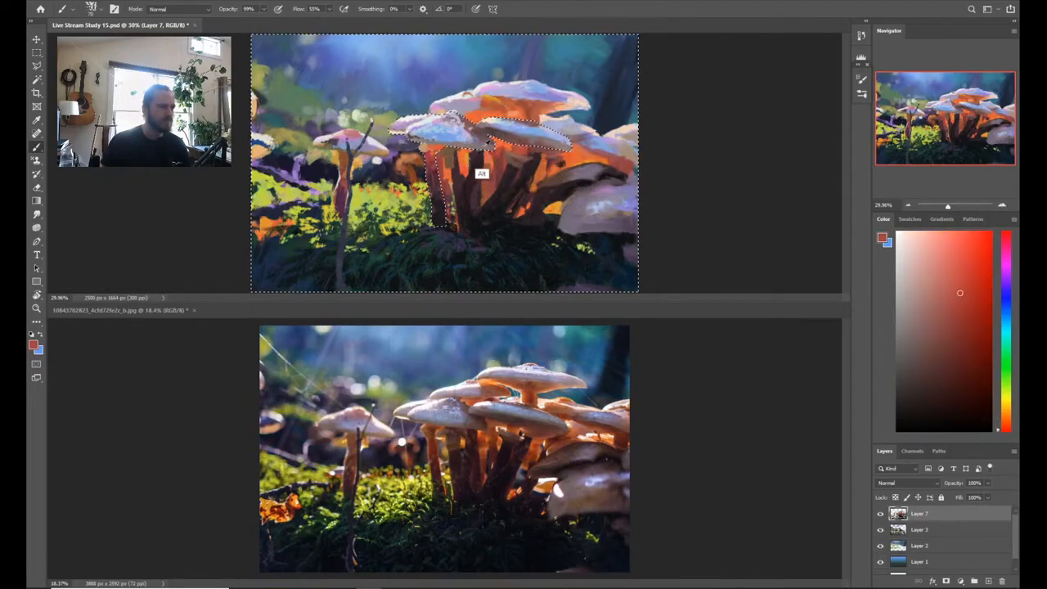
{"action": "left_click", "coordinate": [433, 168], "text": "alt"}
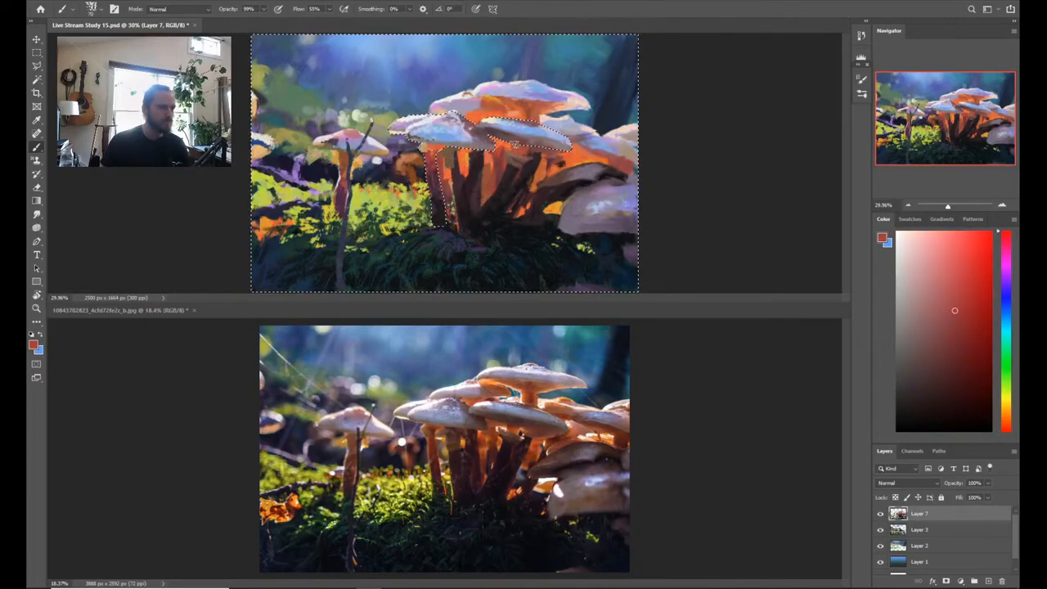
{"action": "left_click", "coordinate": [544, 185], "text": "alt"}
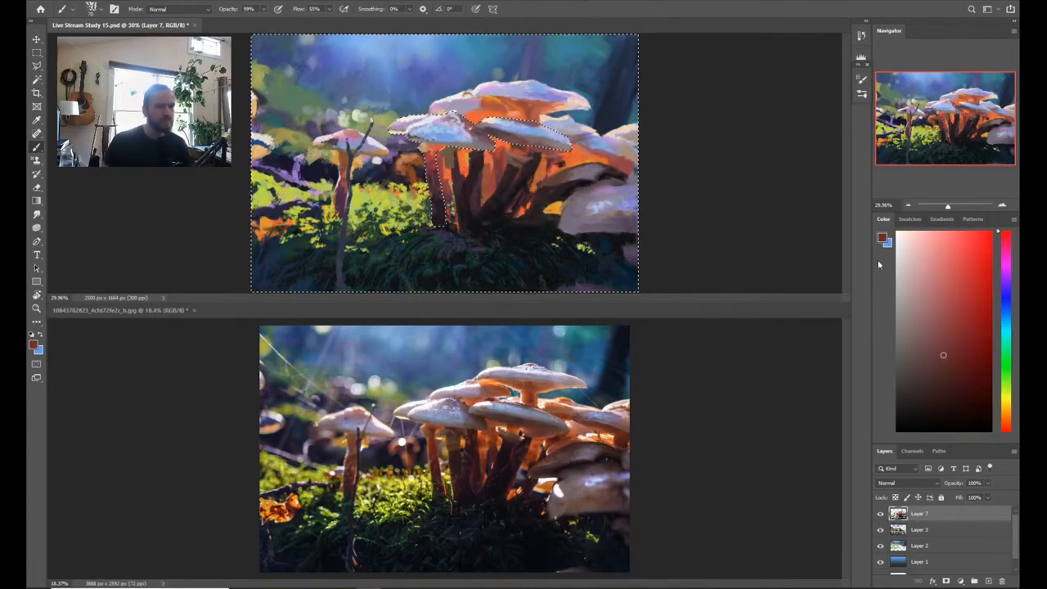
{"action": "left_click", "coordinate": [956, 331]}
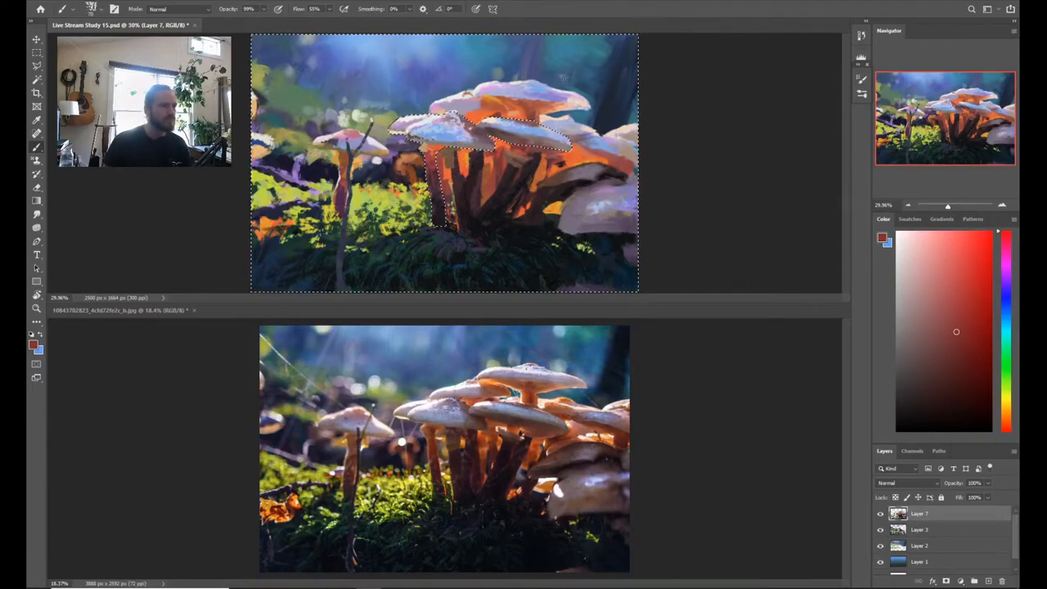
{"action": "key", "text": "alt"}
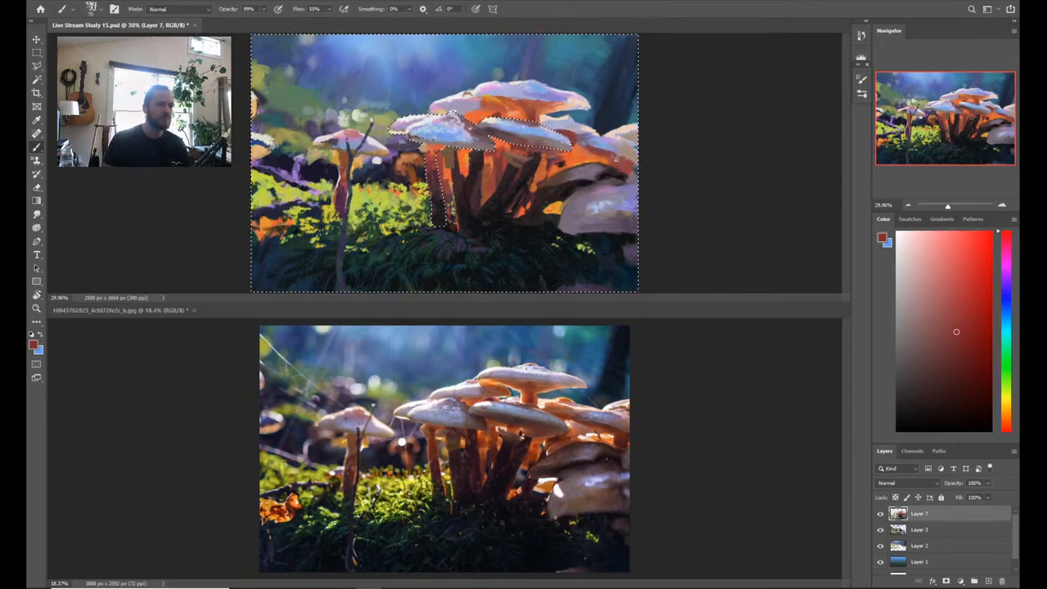
Step: Work orange and burnt-orange tones into the shaded areas around the front caps, and clear the selection
{"action": "left_click", "coordinate": [500, 147], "text": "alt"}
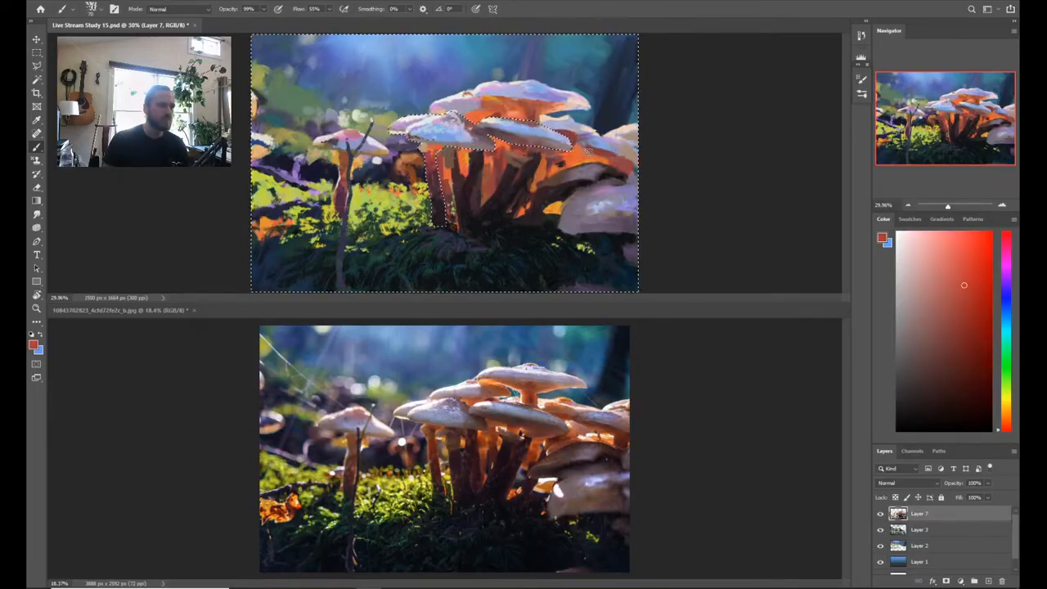
{"action": "left_click", "coordinate": [1010, 418]}
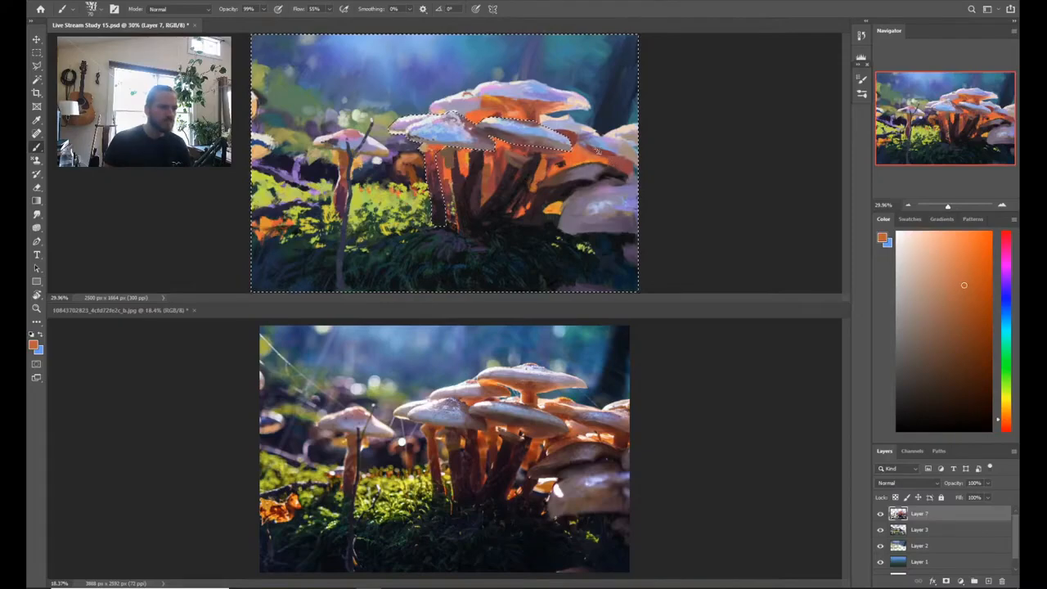
{"action": "left_click", "coordinate": [966, 325]}
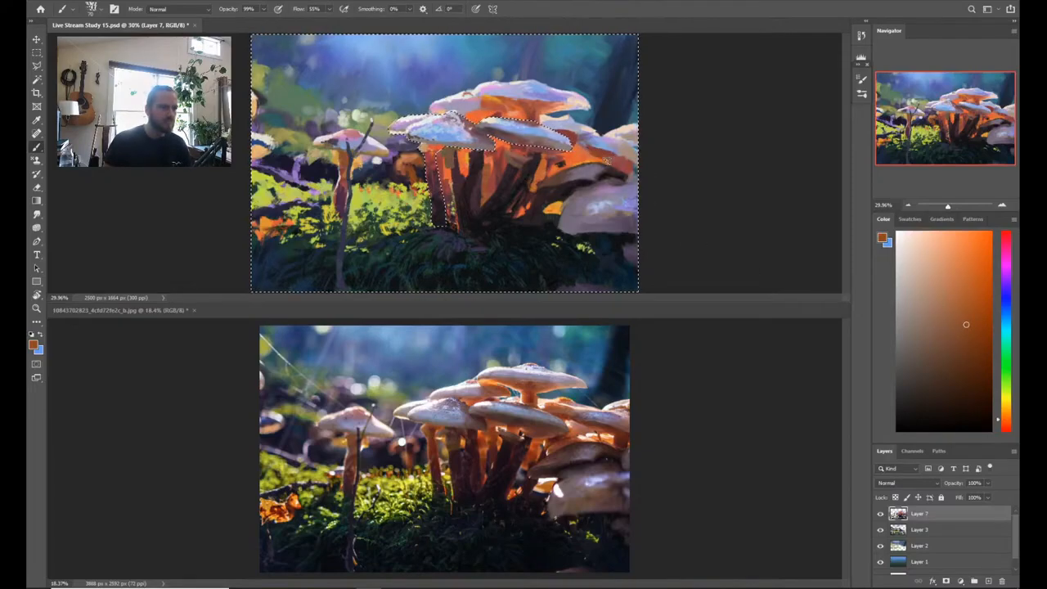
{"action": "left_click", "coordinate": [968, 314]}
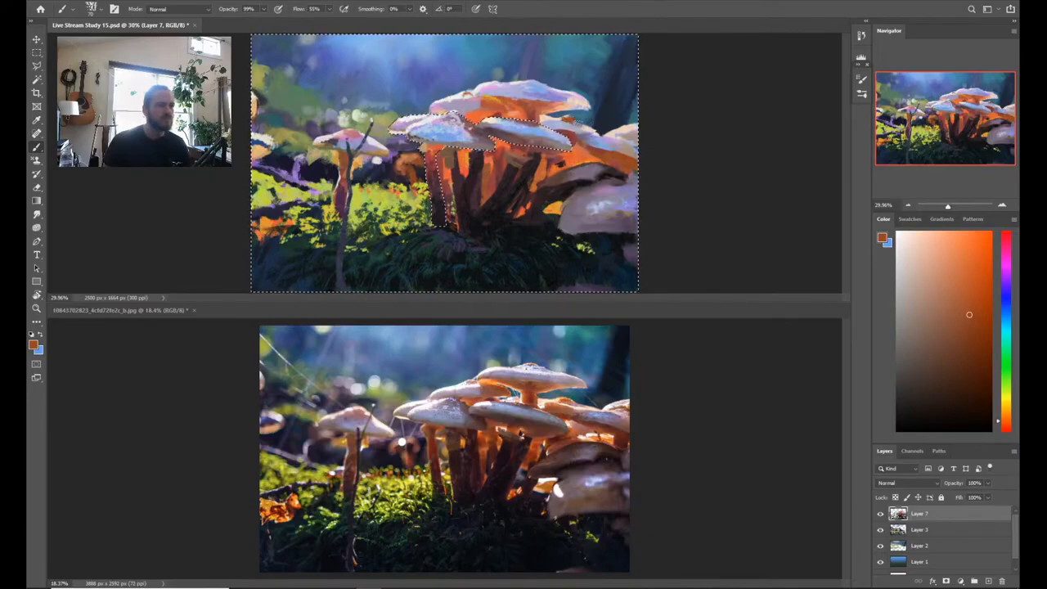
{"action": "key", "text": "ctrl+d"}
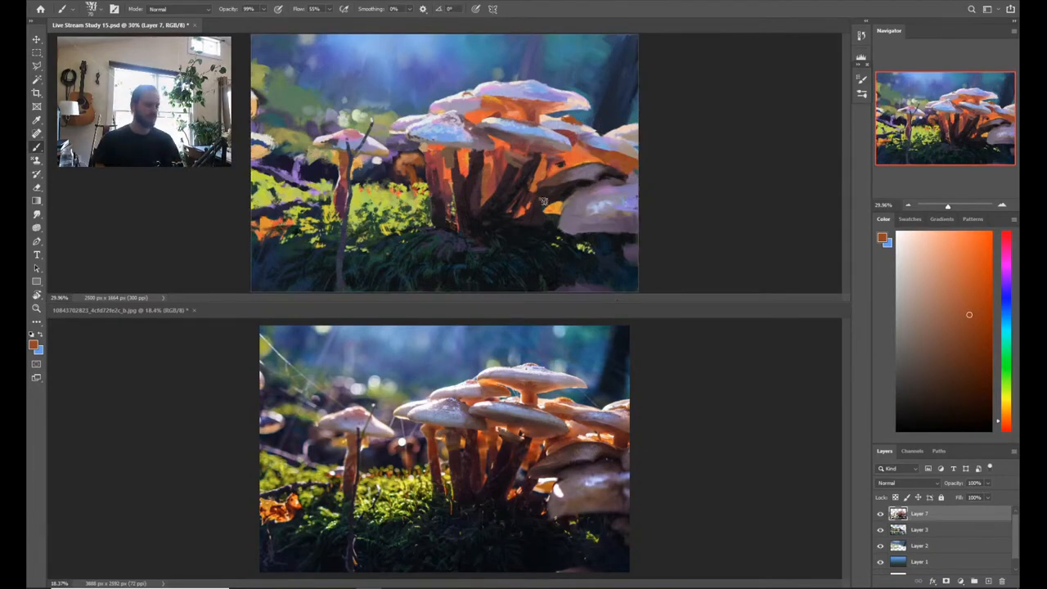
Step: Sample a near-black tone from the stems and switch to the ESA Textured Pencil 4 brush
{"action": "left_click", "coordinate": [507, 187], "text": "alt"}
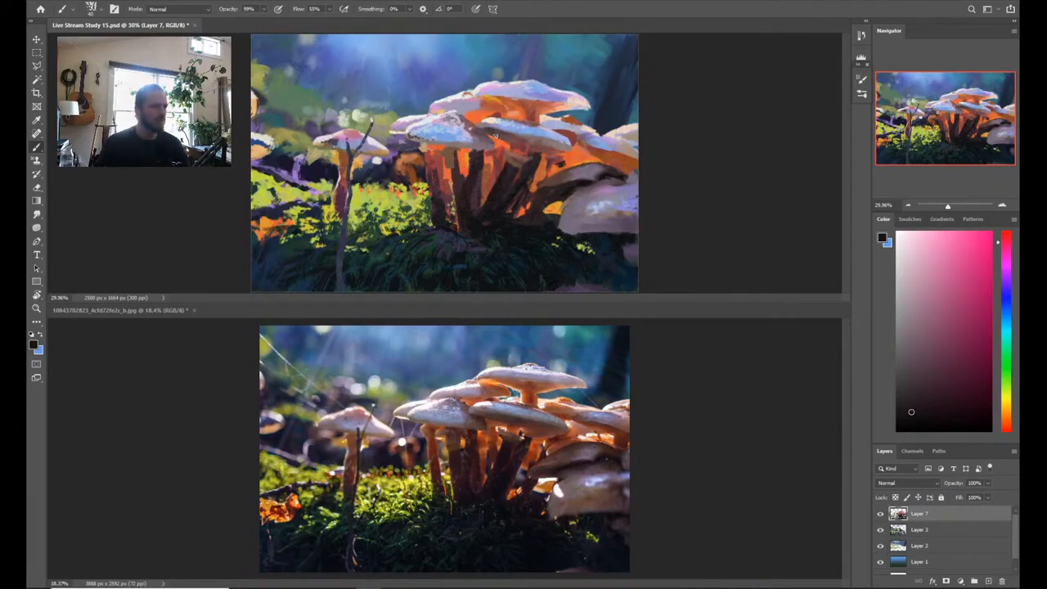
{"action": "right_click", "coordinate": [494, 135]}
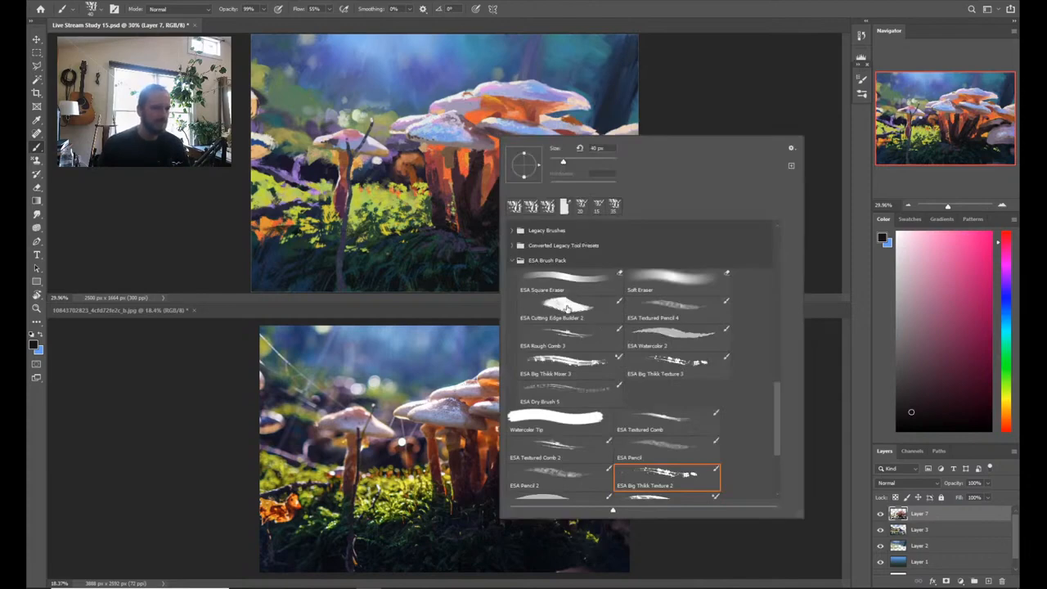
{"action": "left_click", "coordinate": [563, 308]}
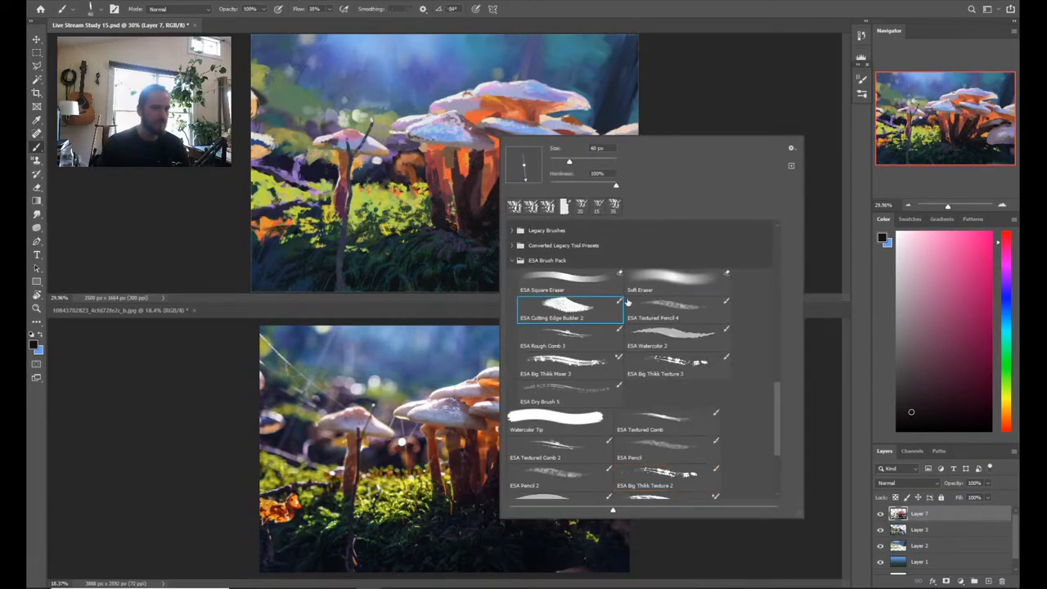
{"action": "left_click", "coordinate": [666, 311]}
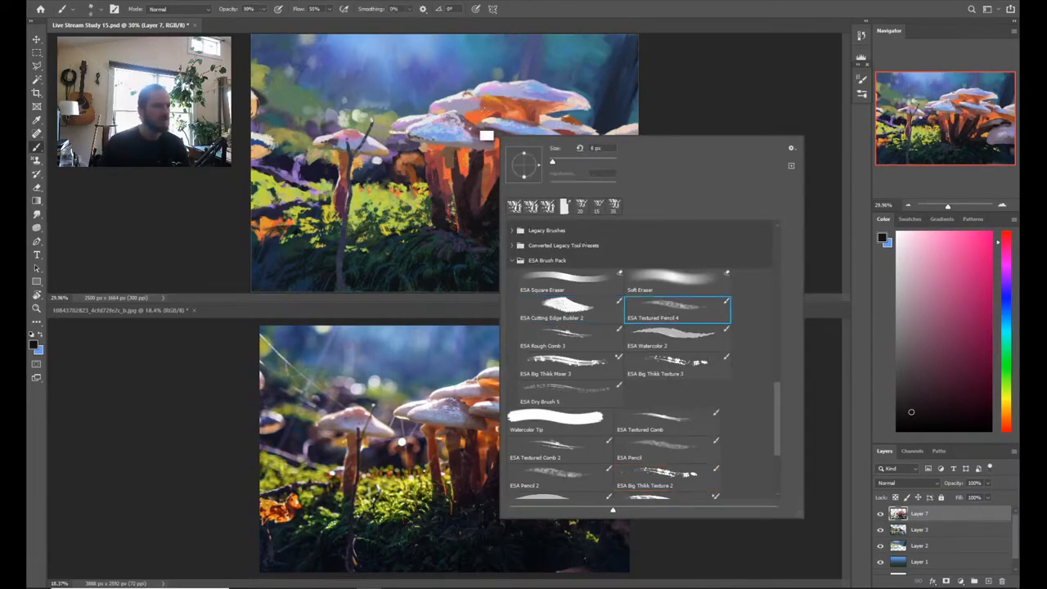
Step: Mix a warm off-white and paint small highlights on the stems beneath the front caps, reducing the brush size to 10 px
{"action": "left_click", "coordinate": [455, 125], "text": "alt"}
{"action": "left_click", "coordinate": [455, 93], "text": "alt"}
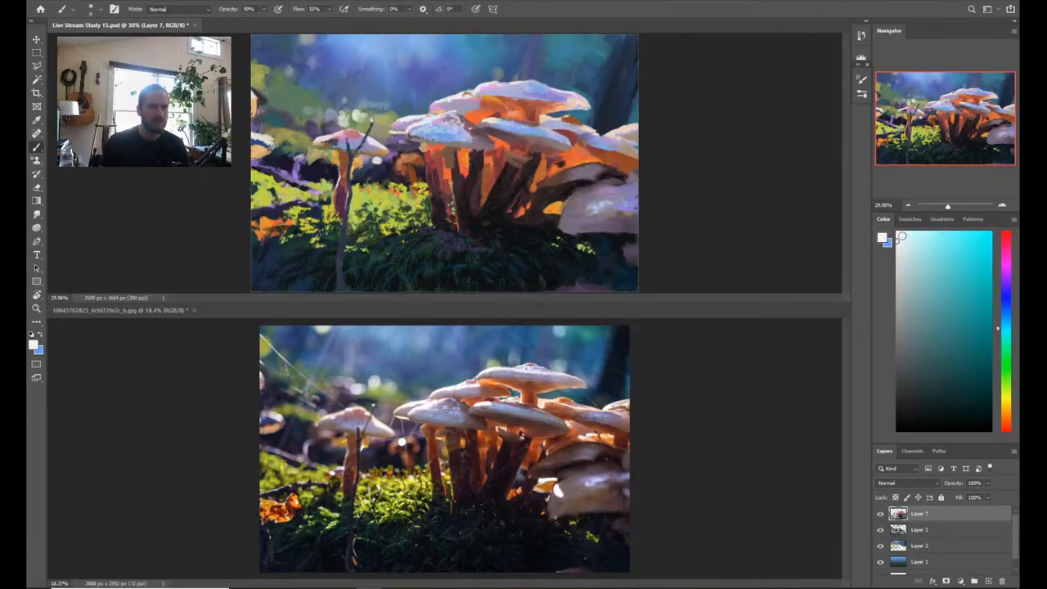
{"action": "left_click", "coordinate": [1006, 404]}
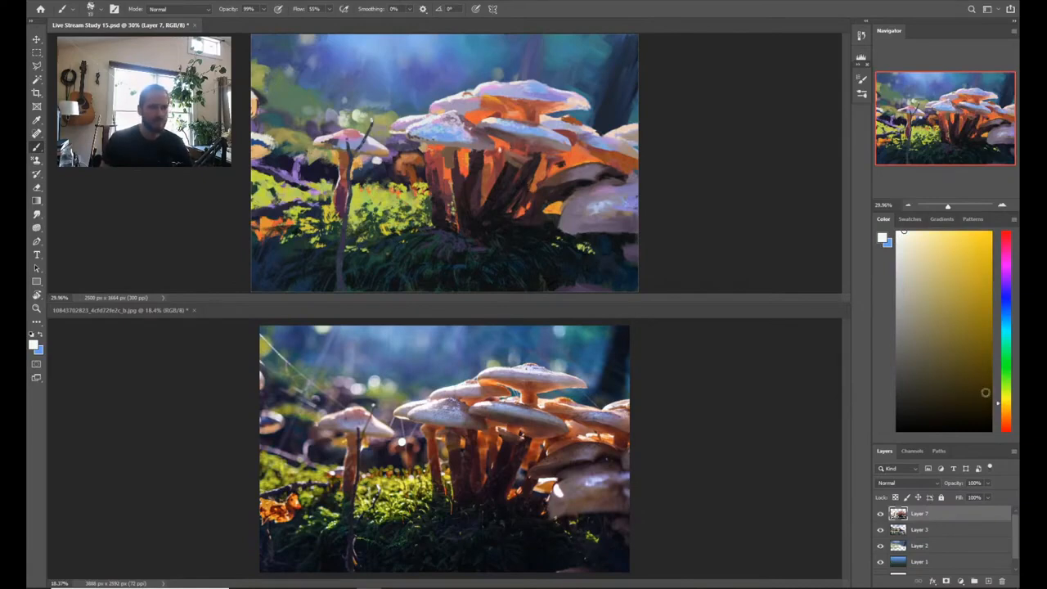
{"action": "left_click", "coordinate": [1006, 407]}
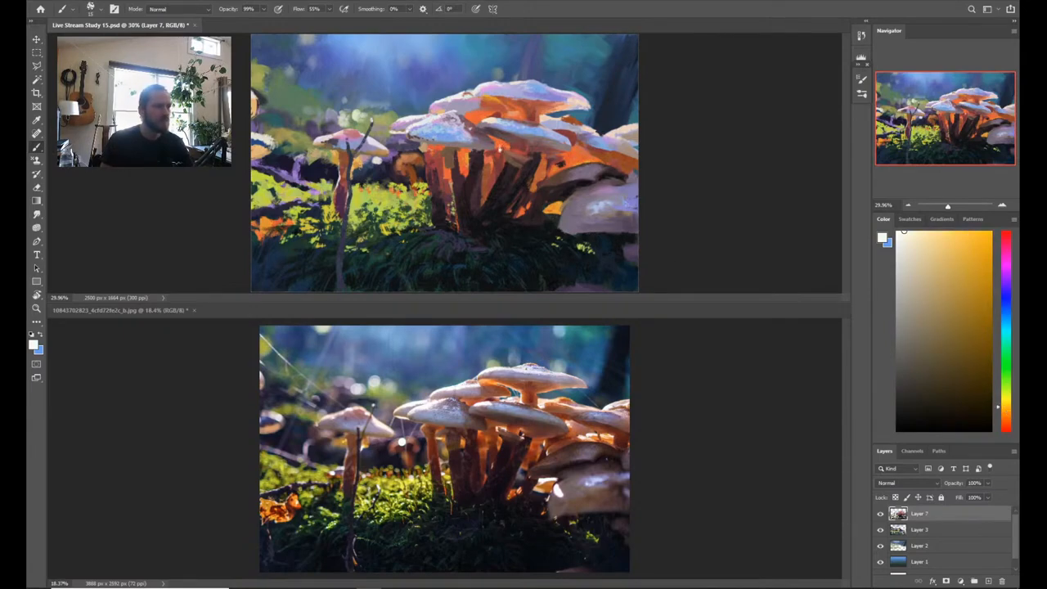
{"action": "left_click", "coordinate": [505, 147]}
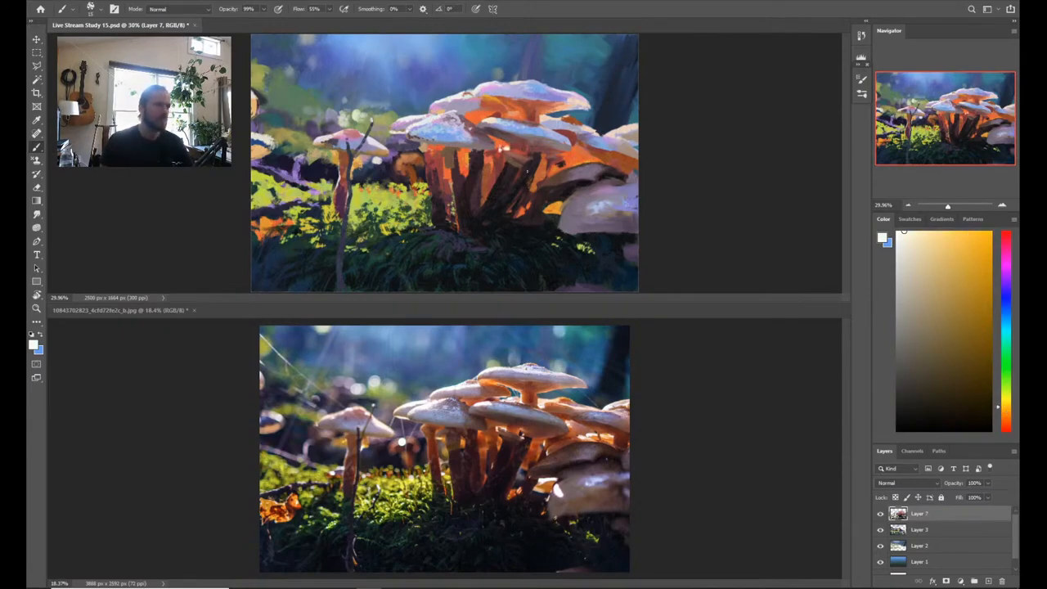
{"action": "key", "text": "["}
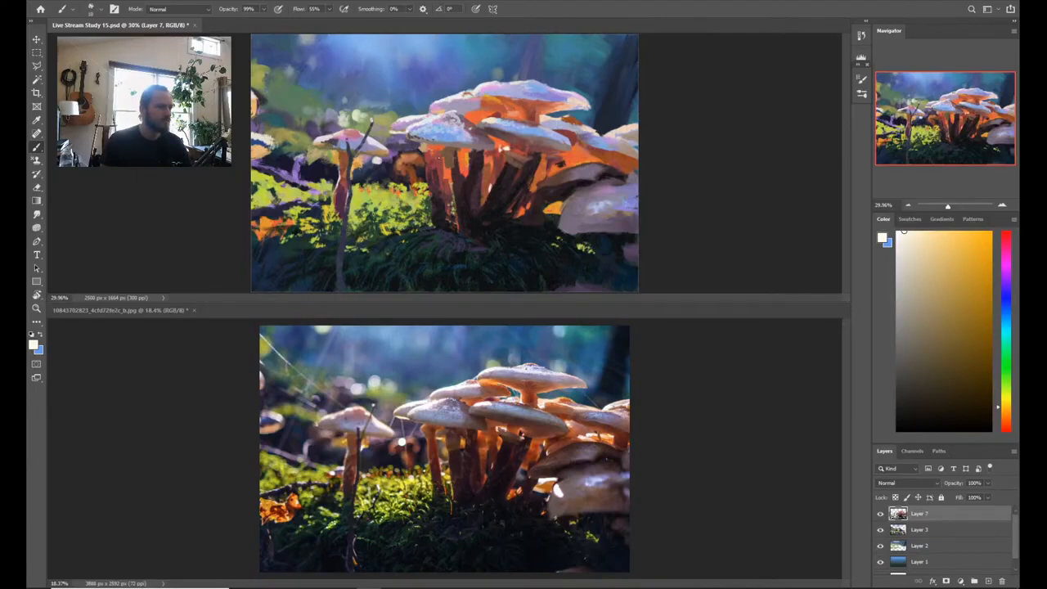
{"action": "left_click_drag", "start_coordinate": [443, 157], "coordinate": [444, 195]}
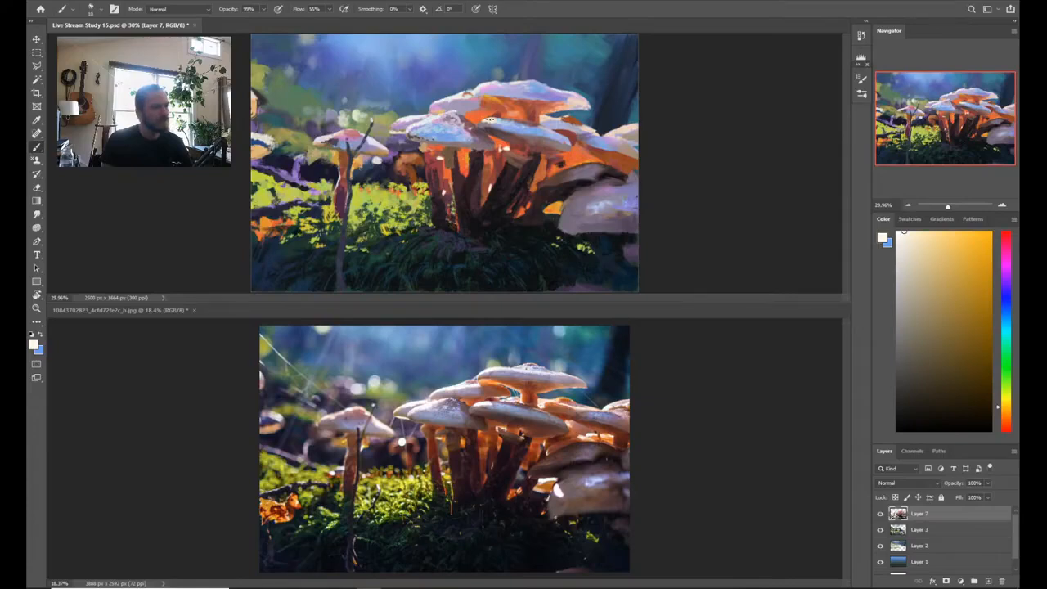
Step: Add fine off-white highlights to the middle cap's edge, the stem at its right and the area beneath the uppermost cap
{"action": "left_click_drag", "start_coordinate": [492, 119], "coordinate": [484, 122]}
{"action": "left_click", "coordinate": [498, 121]}
{"action": "left_click_drag", "start_coordinate": [491, 120], "coordinate": [499, 122]}
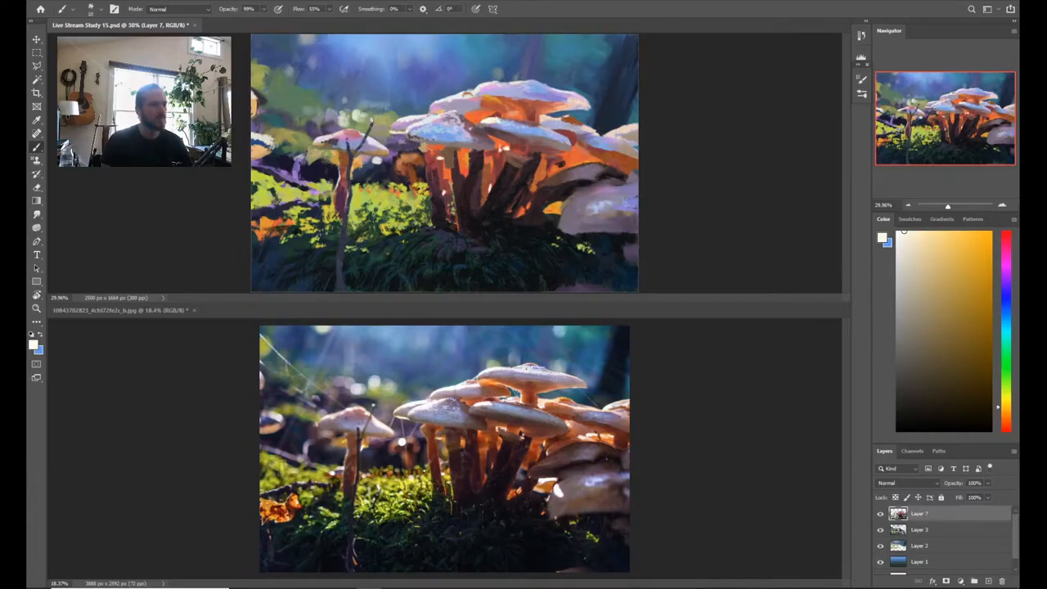
{"action": "left_click_drag", "start_coordinate": [545, 161], "coordinate": [547, 169]}
{"action": "left_click", "coordinate": [861, 81]}
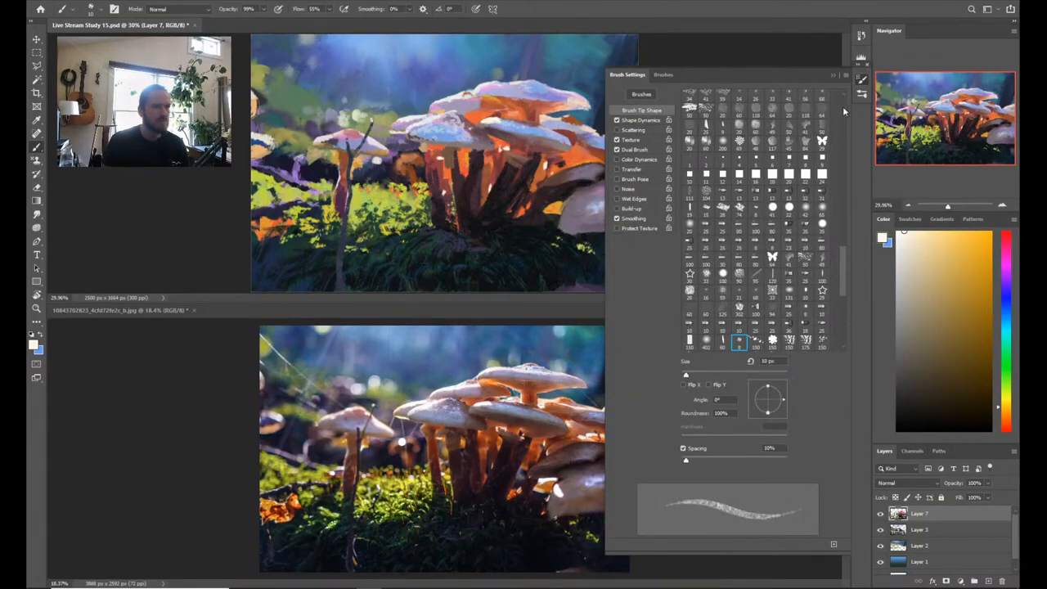
{"action": "left_click", "coordinate": [833, 75]}
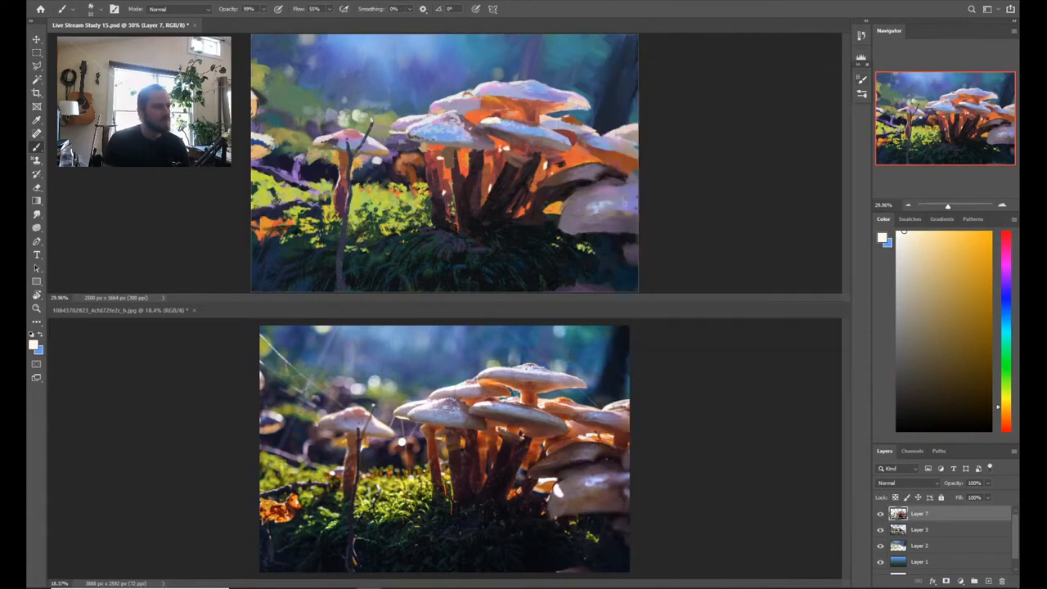
{"action": "left_click_drag", "start_coordinate": [493, 108], "coordinate": [502, 109]}
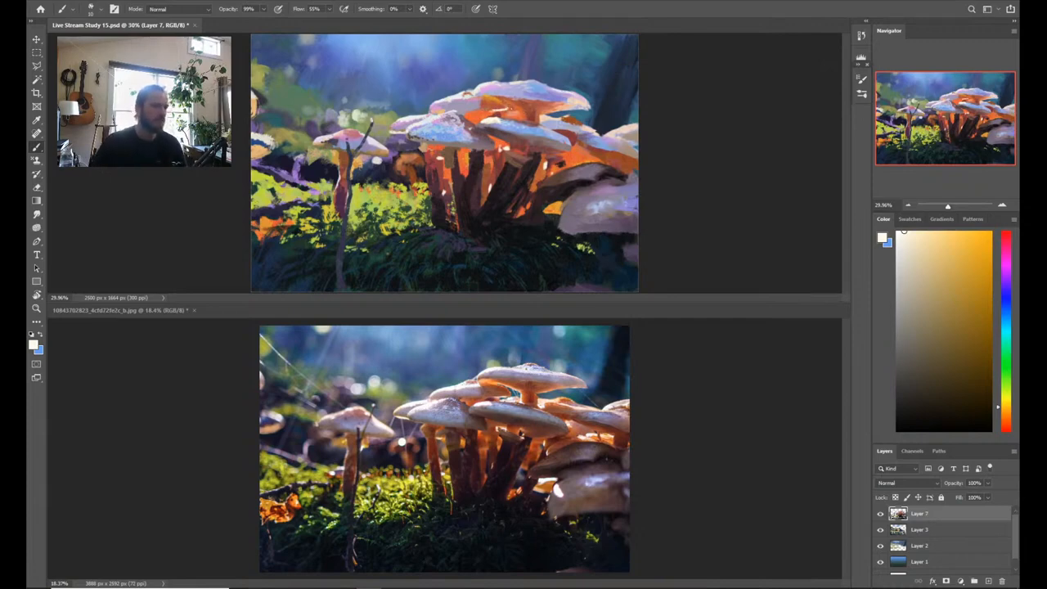
Step: Refine the off-white highlight beneath the uppermost cap, alternating between the brush and a smaller eraser
{"action": "key", "text": "e"}
{"action": "key", "text": "["}
{"action": "key", "text": "["}
{"action": "key", "text": "["}
{"action": "key", "text": "["}
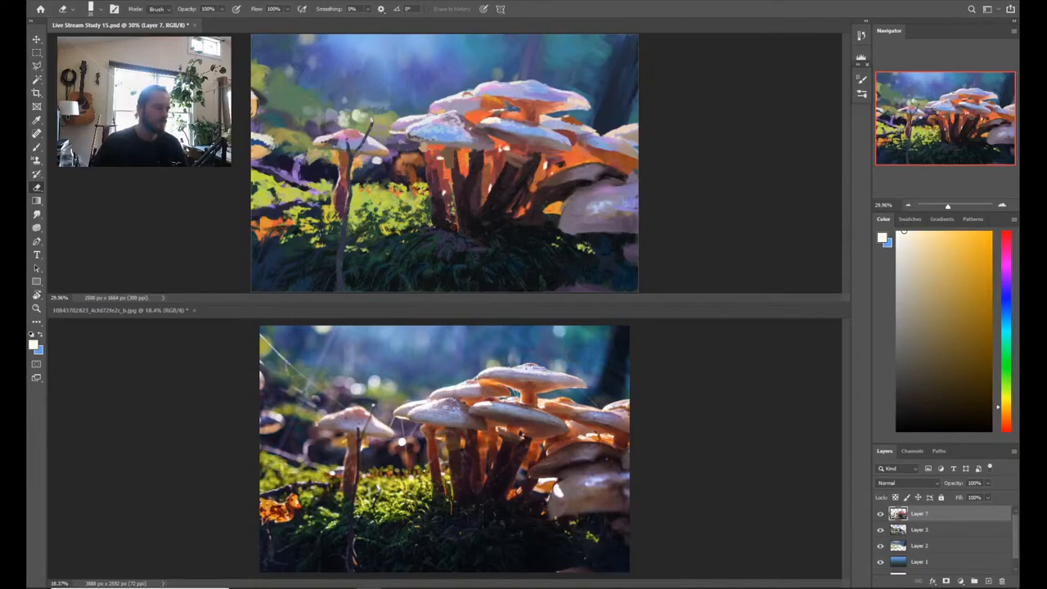
{"action": "key", "text": "b"}
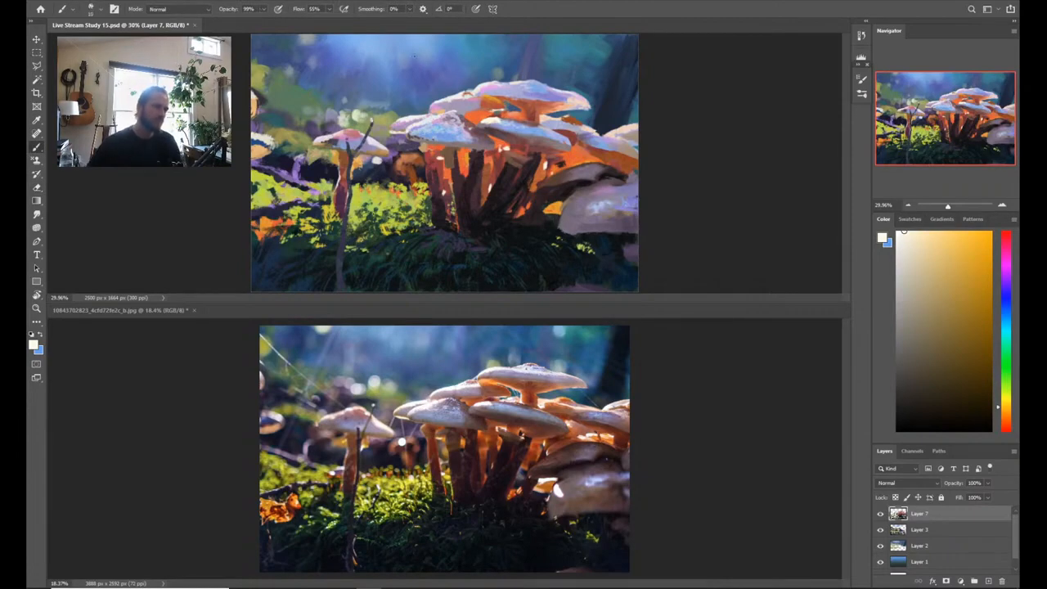
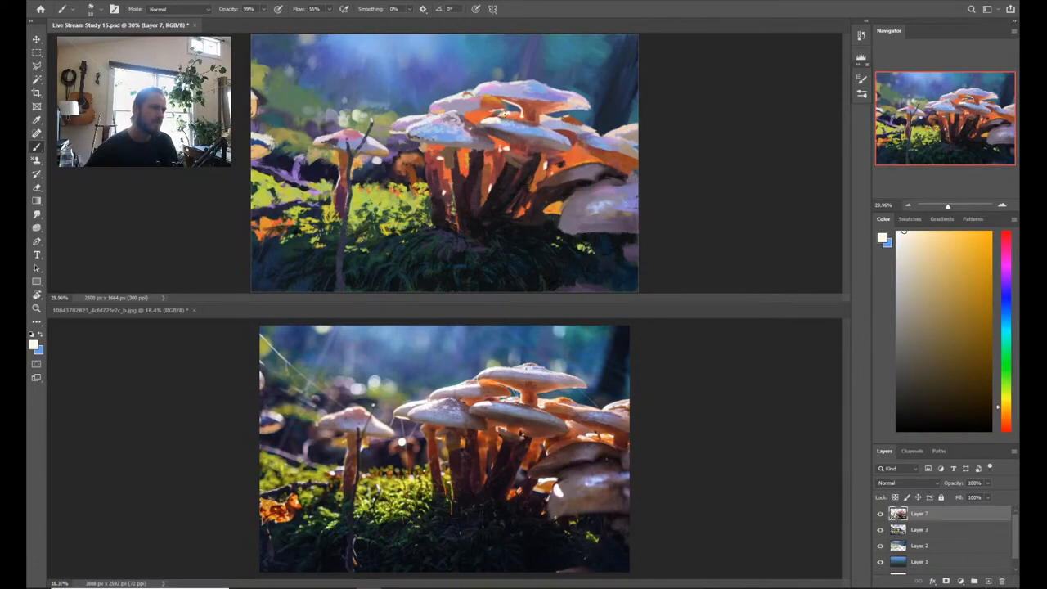
{"action": "left_click_drag", "start_coordinate": [499, 108], "coordinate": [510, 116]}
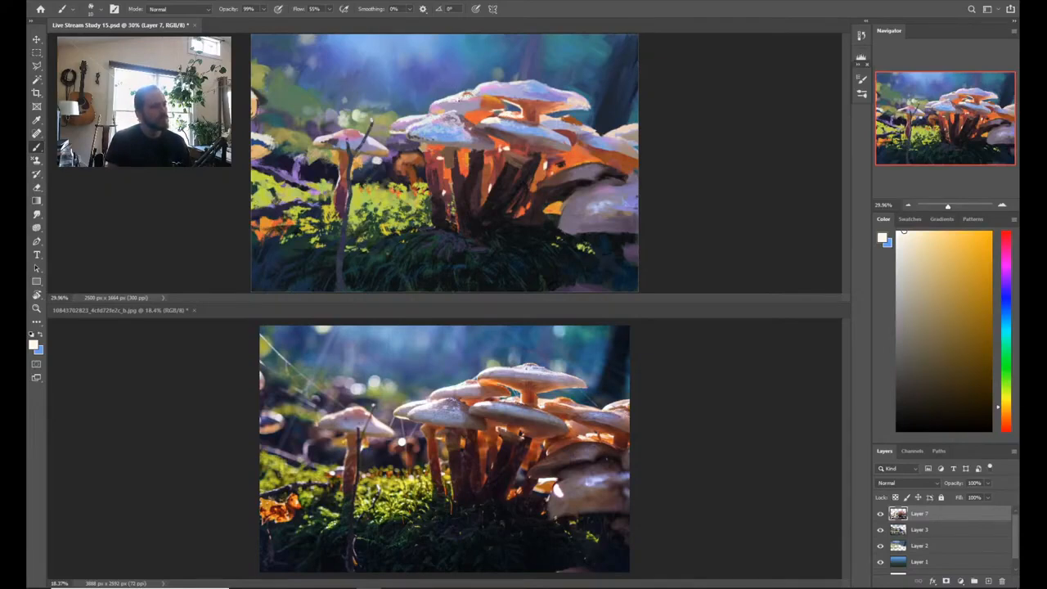
{"action": "key", "text": "e"}
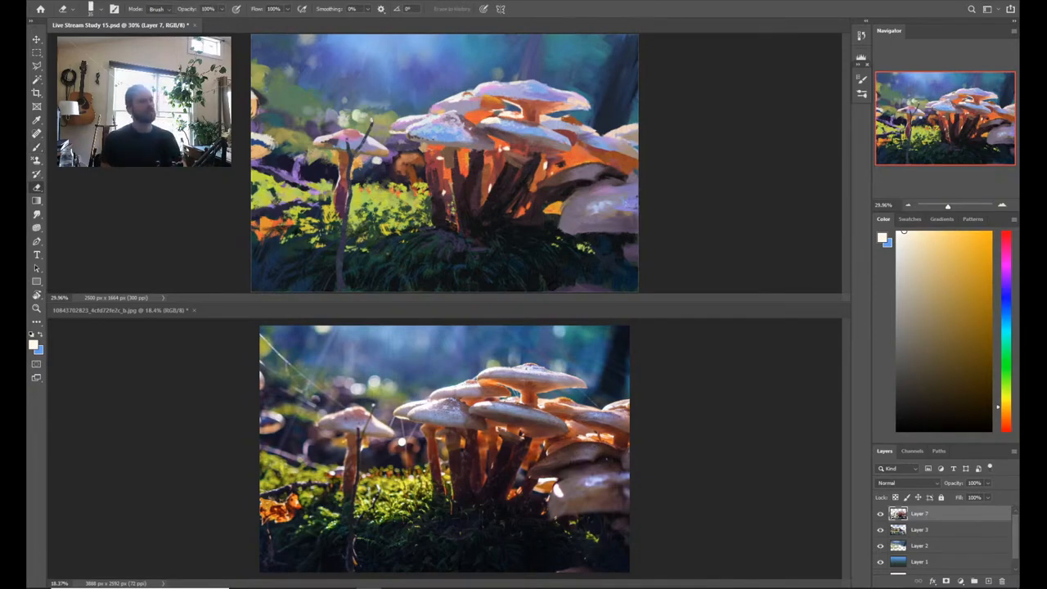
{"action": "key", "text": "b"}
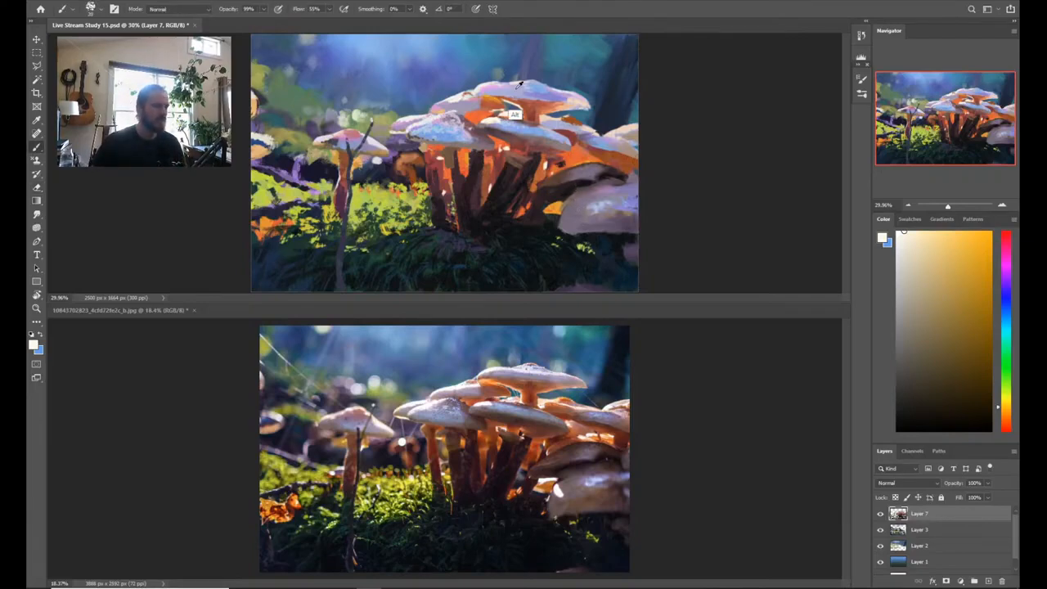
Step: Paint a pale pink highlight on the rim of the large lower-right cap and brighten it with off-white sampled from the stem highlights
{"action": "left_click", "coordinate": [924, 248]}
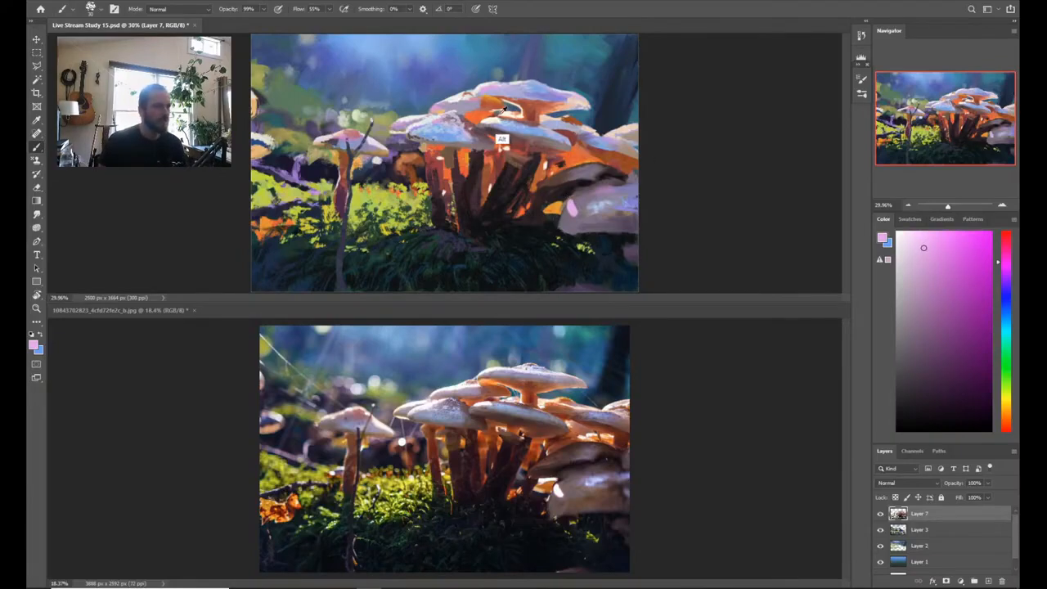
{"action": "left_click", "coordinate": [507, 140], "text": "alt"}
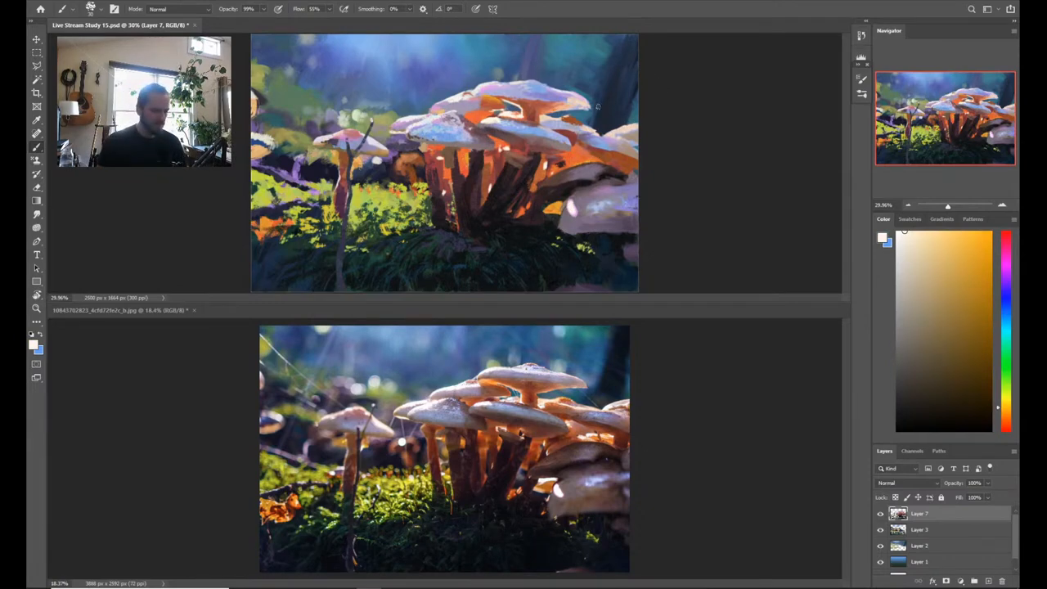
{"action": "left_click", "coordinate": [572, 221], "text": "alt"}
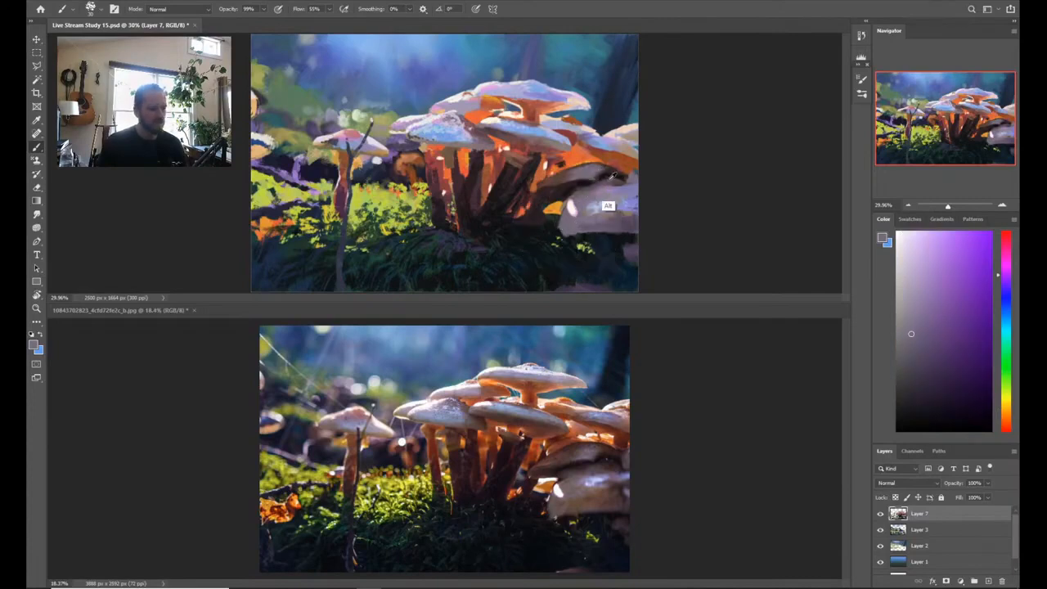
Step: Sample muted grey-purple and near-black tones and deepen the shadow between the two shaded caps at the right of the cluster
{"action": "left_click", "coordinate": [586, 196], "text": "alt"}
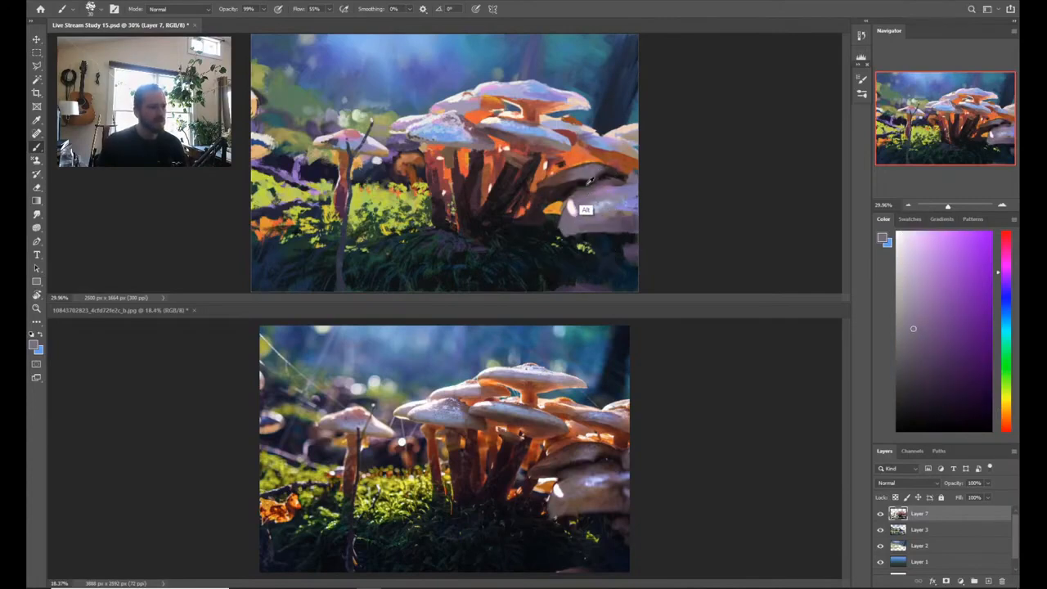
{"action": "left_click", "coordinate": [586, 188], "text": "alt"}
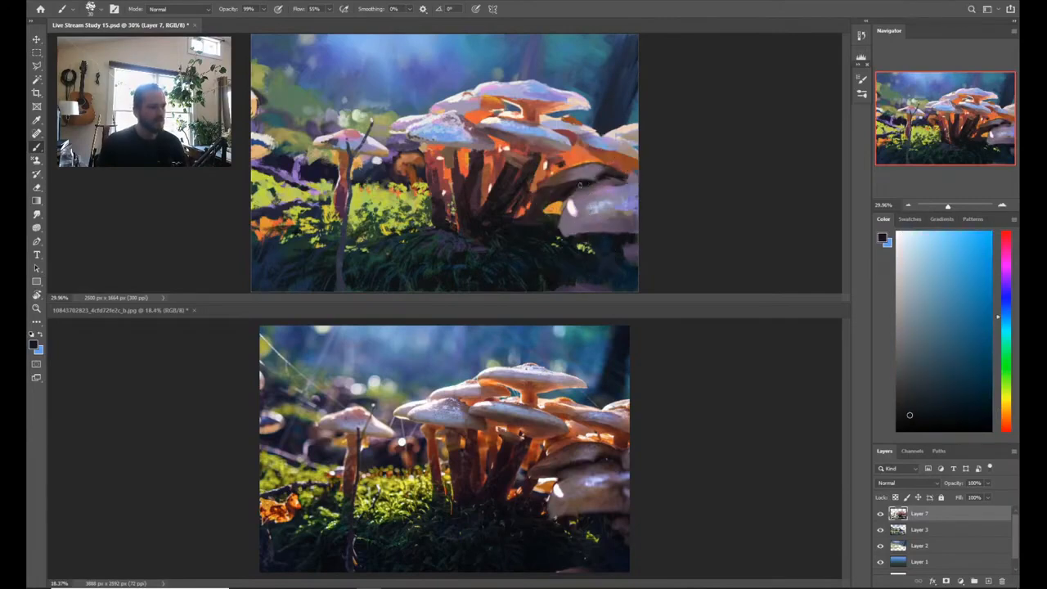
{"action": "left_click", "coordinate": [569, 197]}
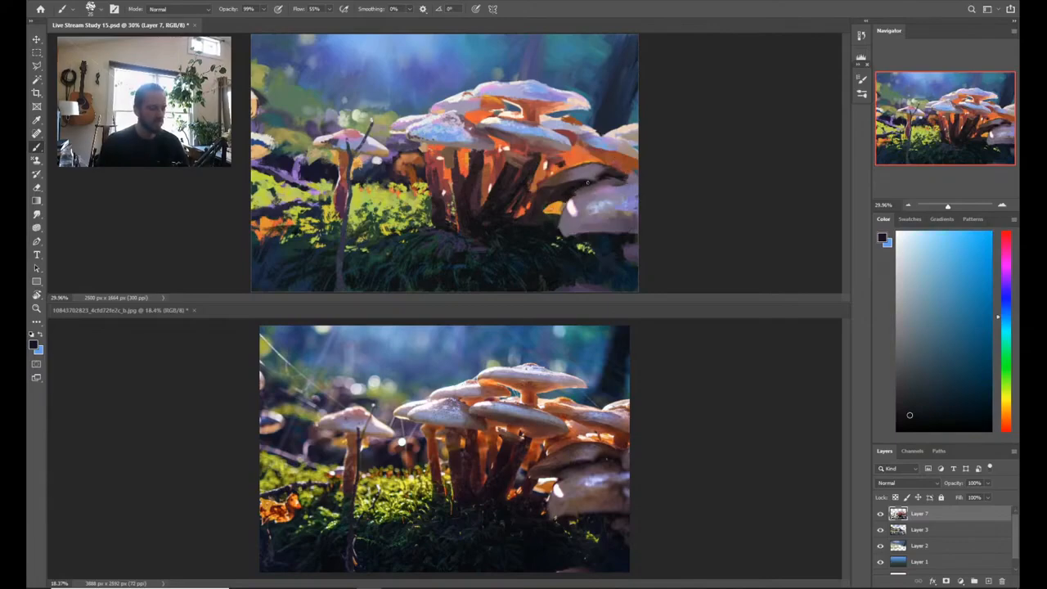
{"action": "left_click", "coordinate": [579, 193], "text": "alt"}
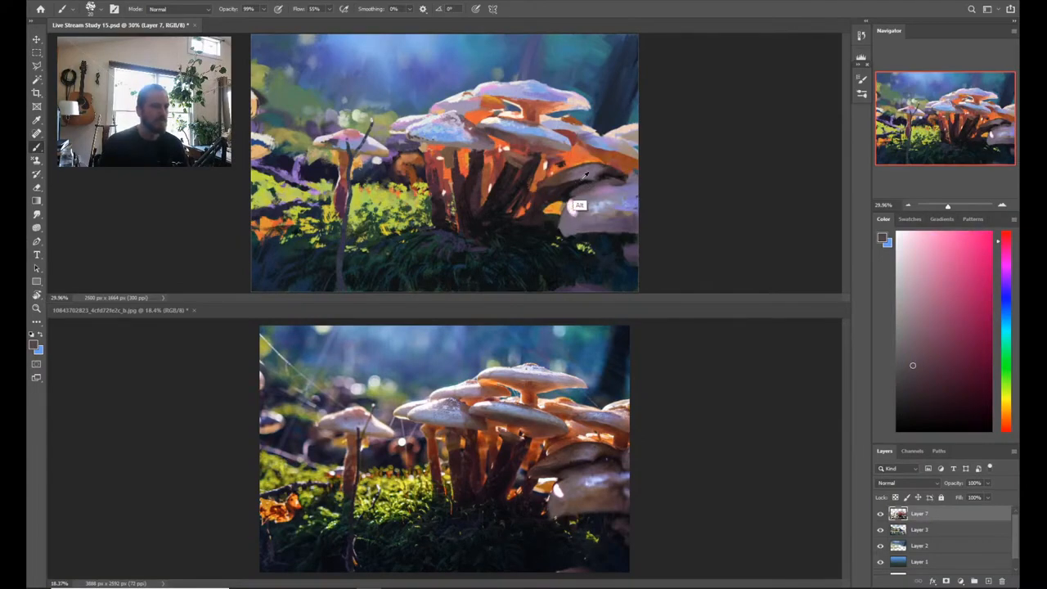
{"action": "left_click", "coordinate": [573, 183], "text": "alt"}
{"action": "left_click", "coordinate": [571, 187], "text": "alt"}
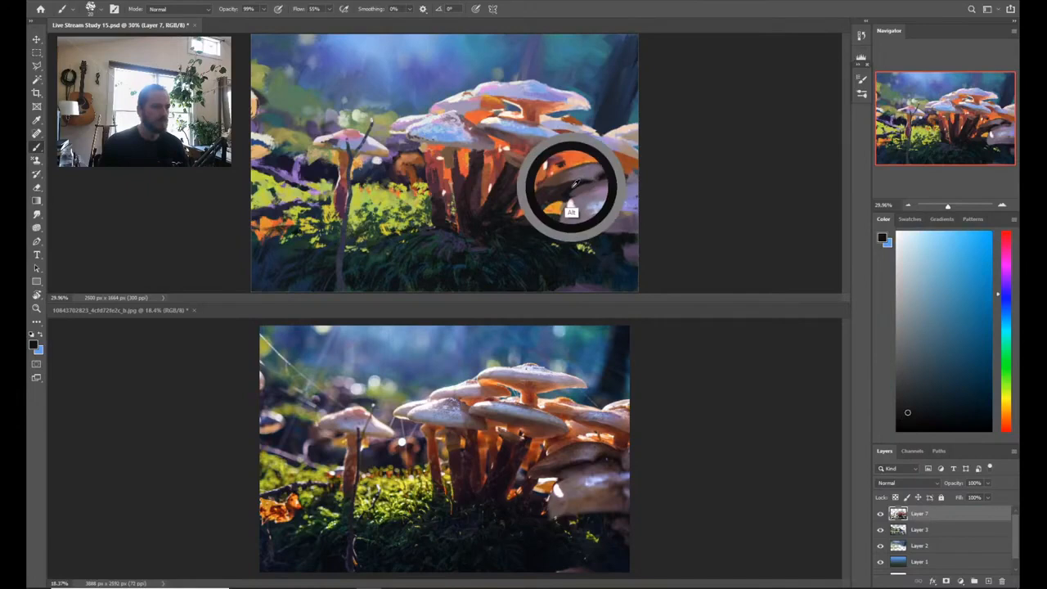
{"action": "left_click_drag", "start_coordinate": [572, 186], "coordinate": [567, 185]}
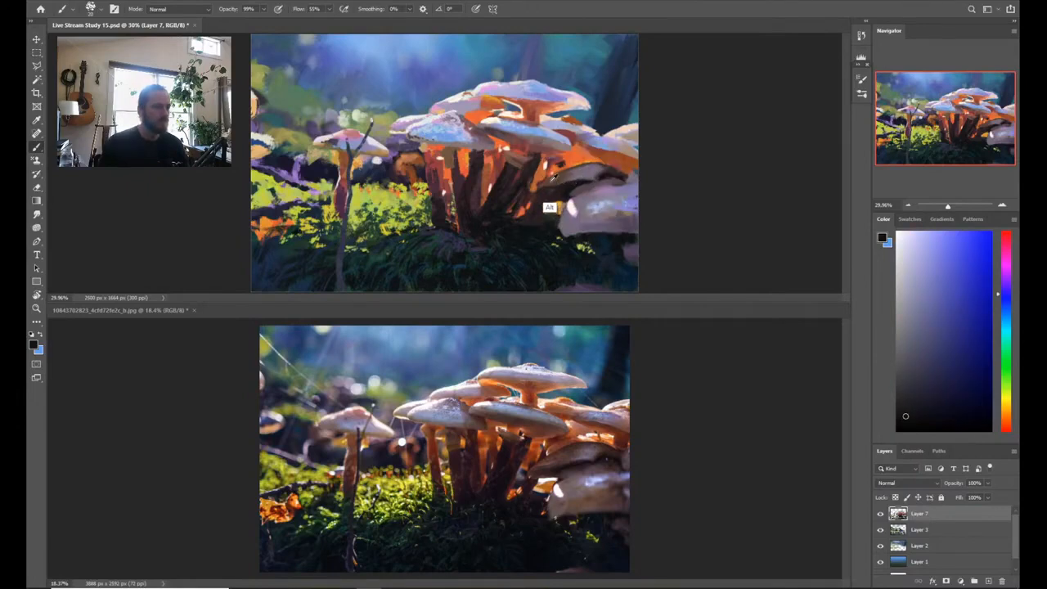
{"action": "left_click", "coordinate": [550, 205], "text": "alt"}
{"action": "left_click", "coordinate": [579, 202], "text": "alt"}
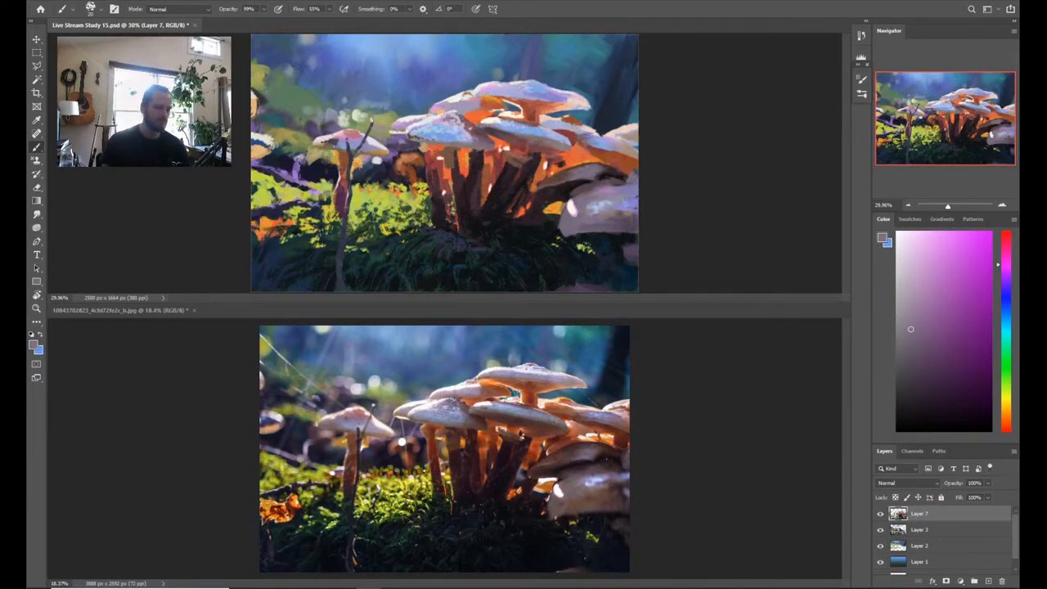
Step: Flip both the painting and the reference photo horizontally
{"action": "key", "text": "ctrl+shift+h"}
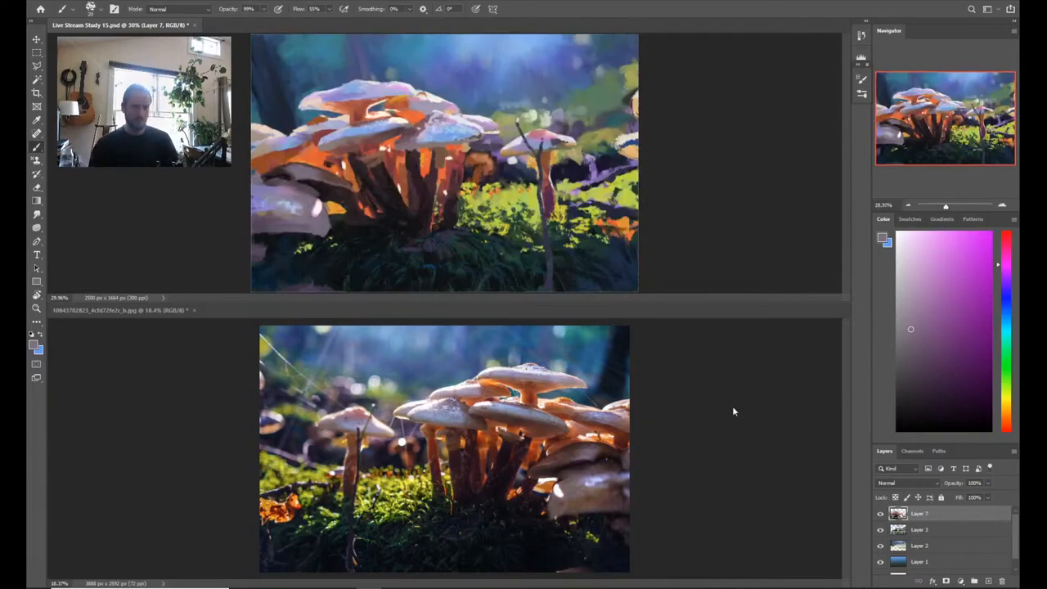
{"action": "left_click", "coordinate": [732, 405]}
{"action": "key", "text": "ctrl+shift+h"}
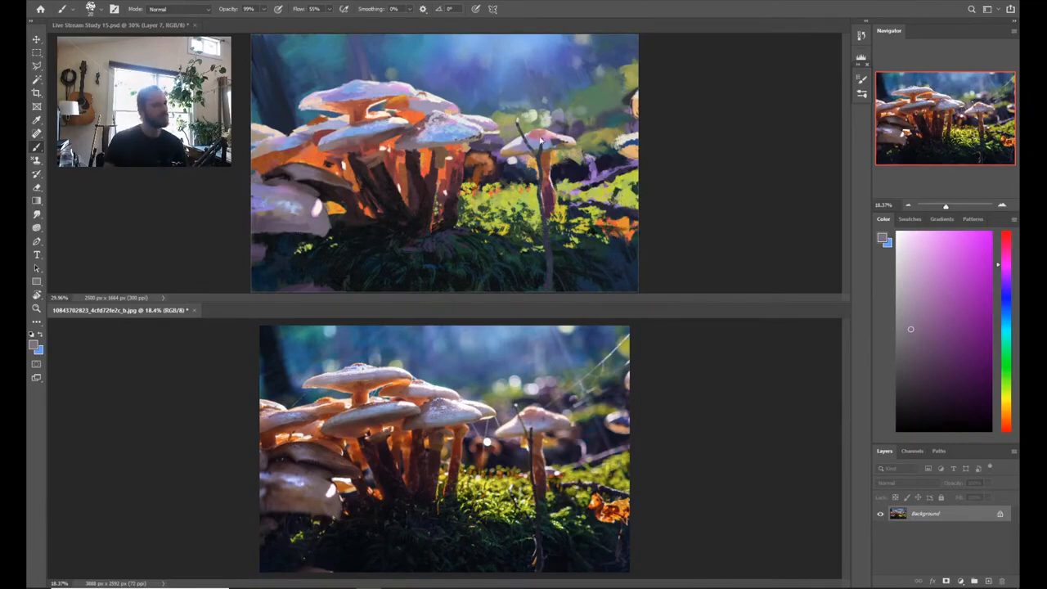
Step: Sample near-black and dark reddish-brown from the shaded areas and touch up the shadows around the stems
{"action": "key", "text": "alt"}
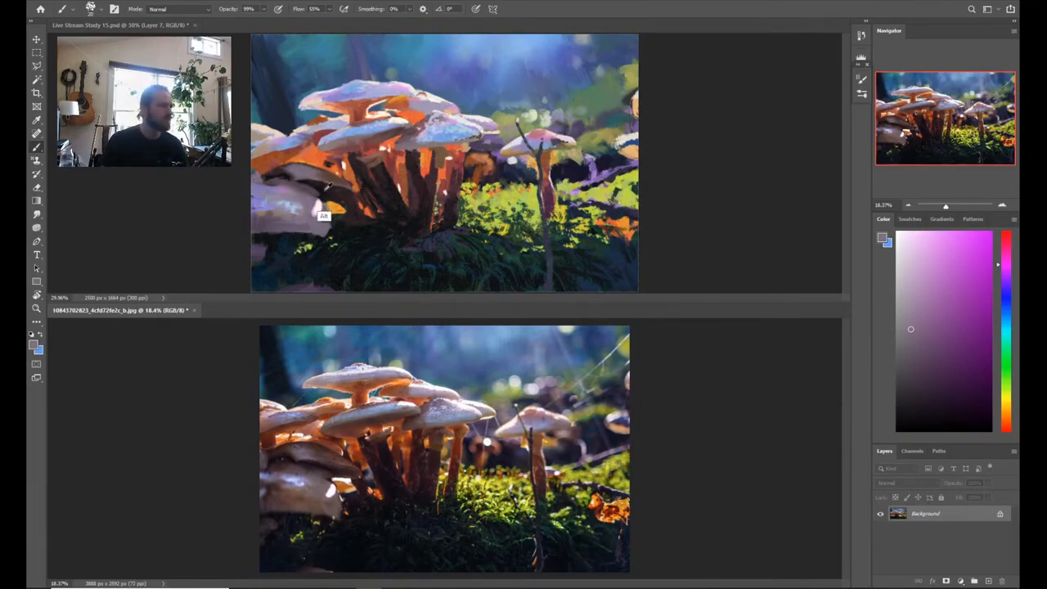
{"action": "left_click", "coordinate": [324, 214], "text": "alt"}
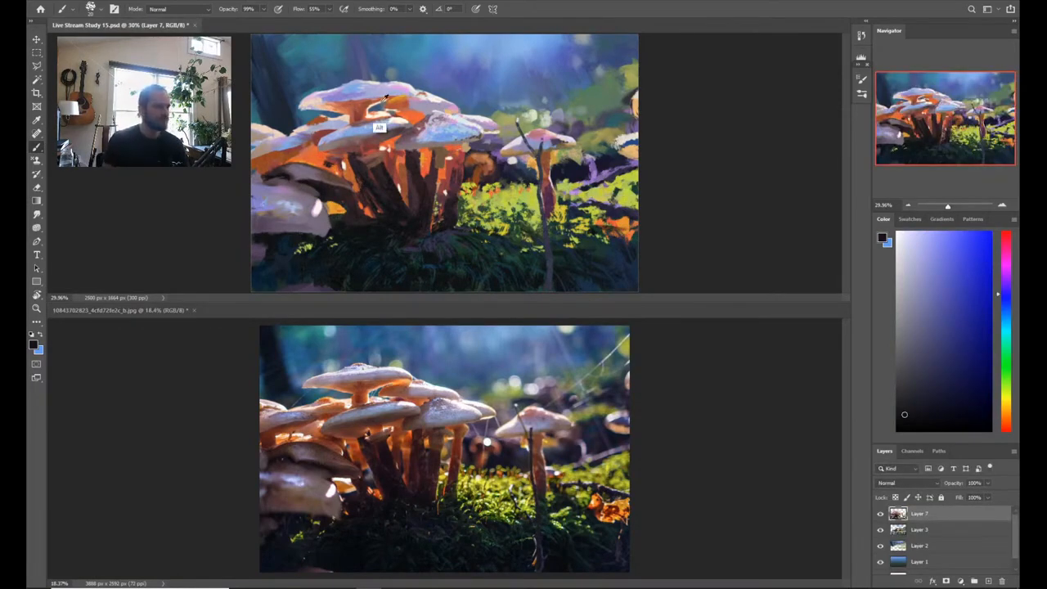
{"action": "key", "text": "alt"}
{"action": "left_click", "coordinate": [368, 198], "text": "alt"}
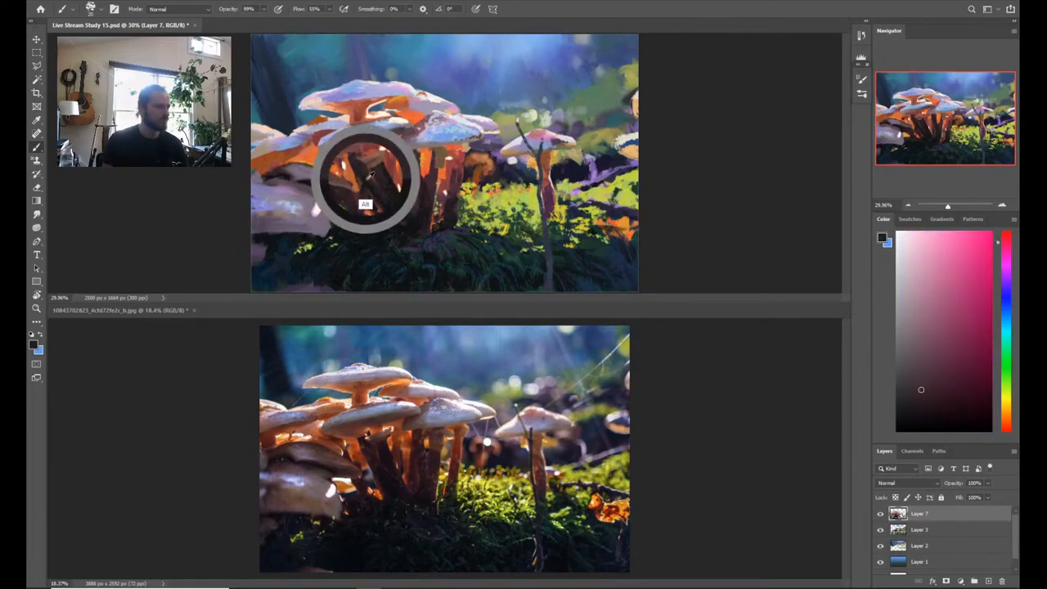
Step: Sample off-white and dab small highlights onto the orange areas beneath the caps at the left of the cluster
{"action": "left_click", "coordinate": [383, 113], "text": "alt"}
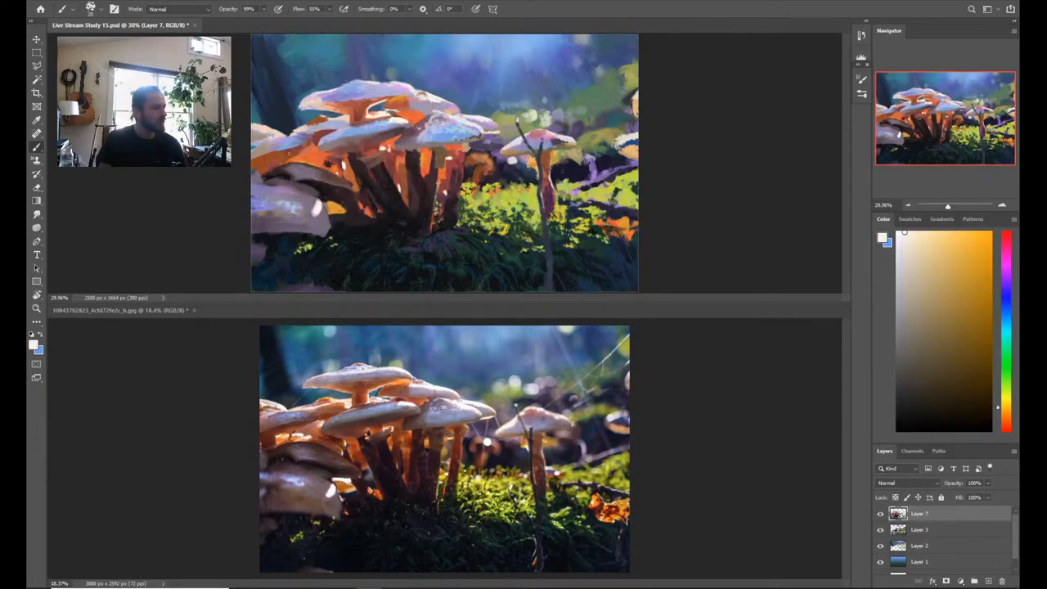
{"action": "left_click", "coordinate": [281, 158]}
{"action": "left_click", "coordinate": [280, 159]}
{"action": "left_click", "coordinate": [298, 157]}
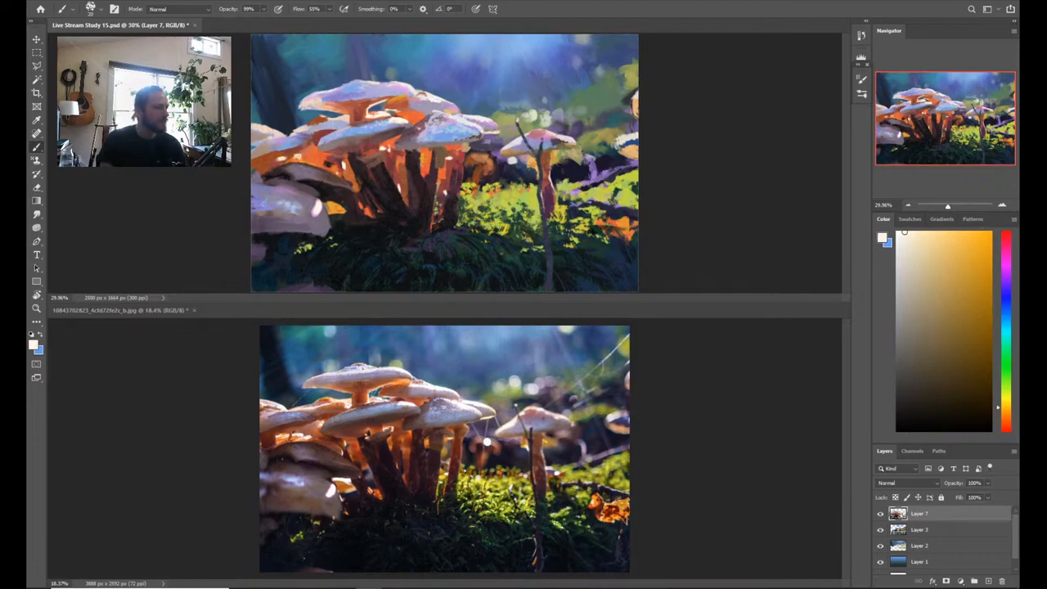
{"action": "left_click", "coordinate": [296, 157]}
{"action": "left_click", "coordinate": [305, 159]}
{"action": "left_click", "coordinate": [303, 158]}
{"action": "left_click", "coordinate": [305, 157]}
{"action": "left_click", "coordinate": [306, 157]}
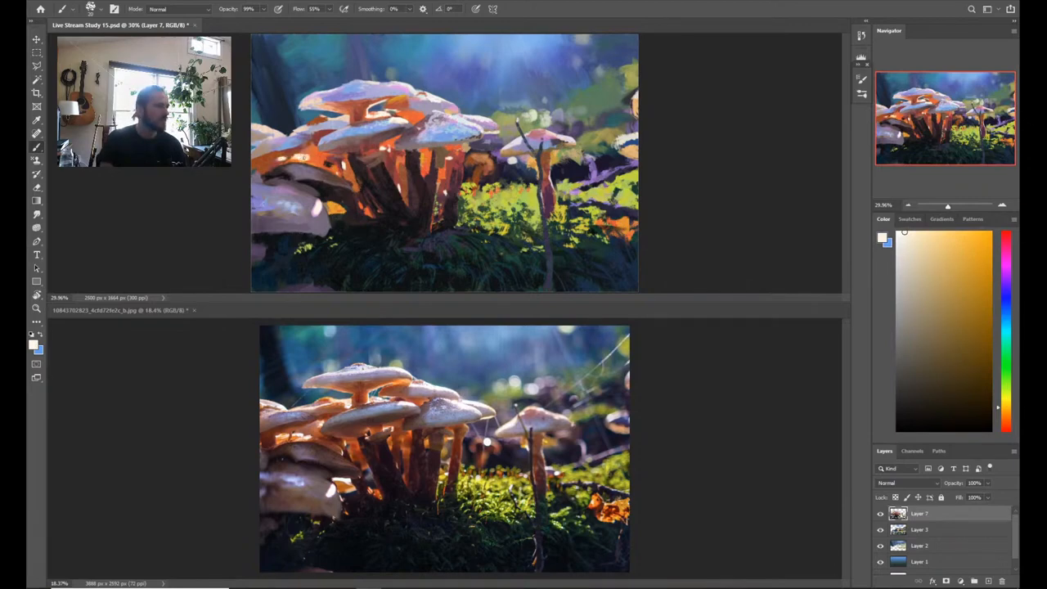
{"action": "left_click", "coordinate": [307, 158]}
{"action": "left_click", "coordinate": [304, 158]}
{"action": "left_click", "coordinate": [316, 142]}
{"action": "left_click", "coordinate": [316, 142]}
{"action": "left_click", "coordinate": [315, 141]}
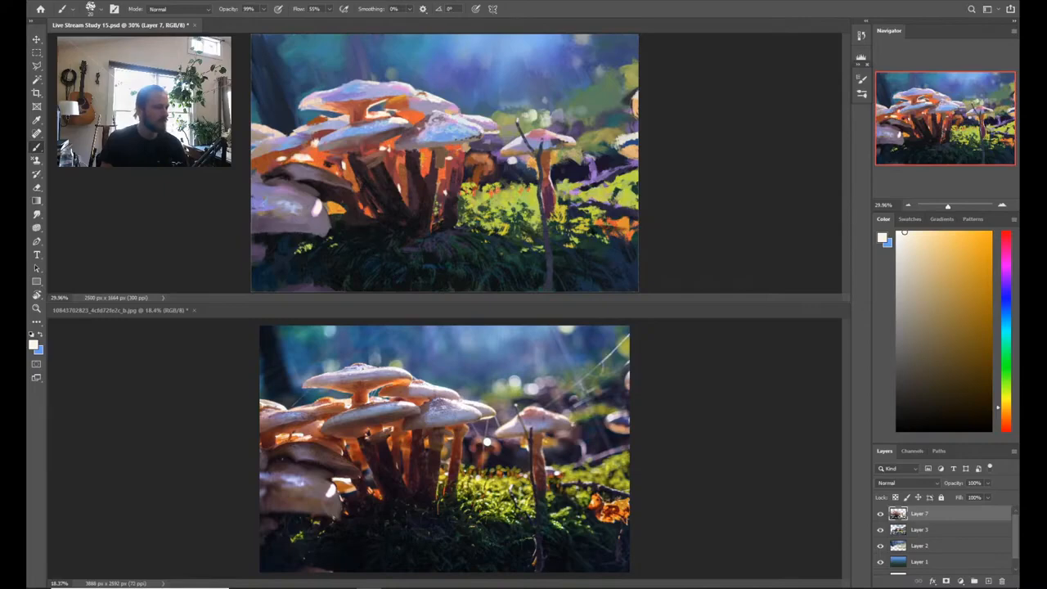
Step: Touch up beneath the middle cap with off-white and dark red-brown, and brighten the leftmost cap's upper edge in off-white
{"action": "left_click", "coordinate": [337, 171]}
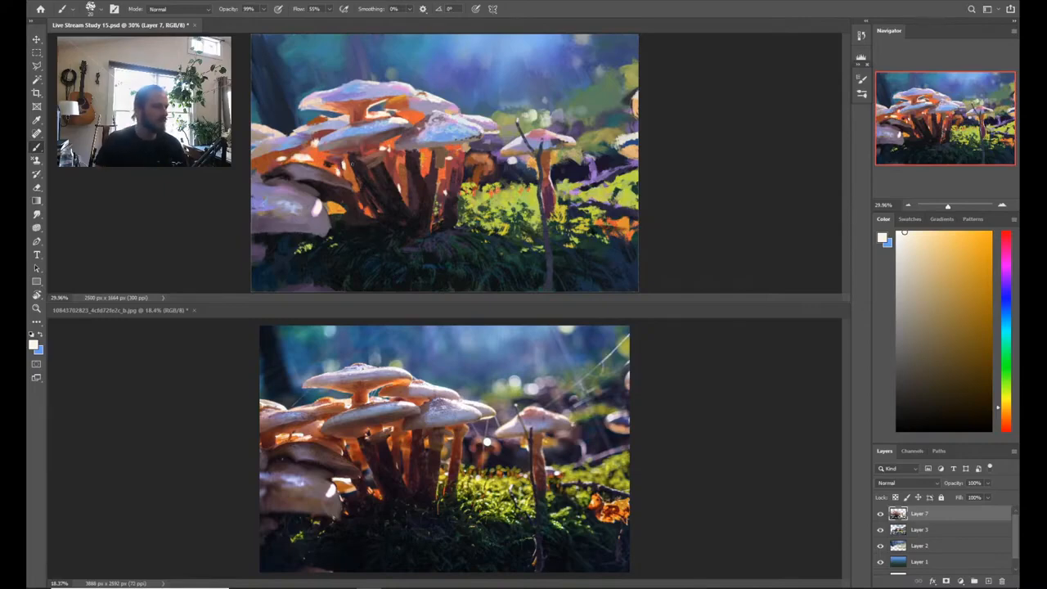
{"action": "left_click", "coordinate": [345, 166], "text": "alt"}
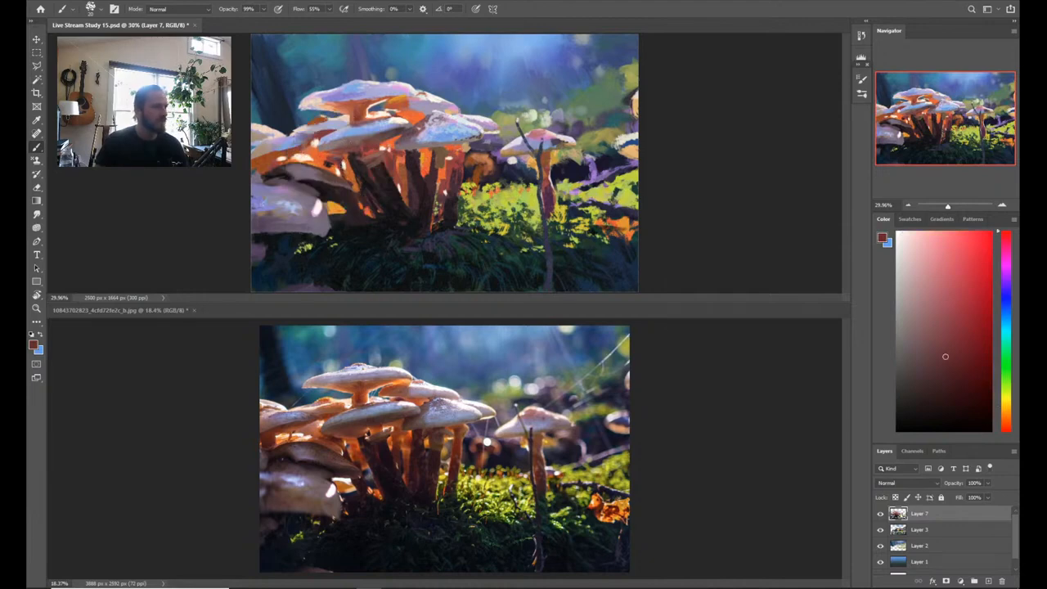
{"action": "left_click", "coordinate": [385, 109], "text": "alt"}
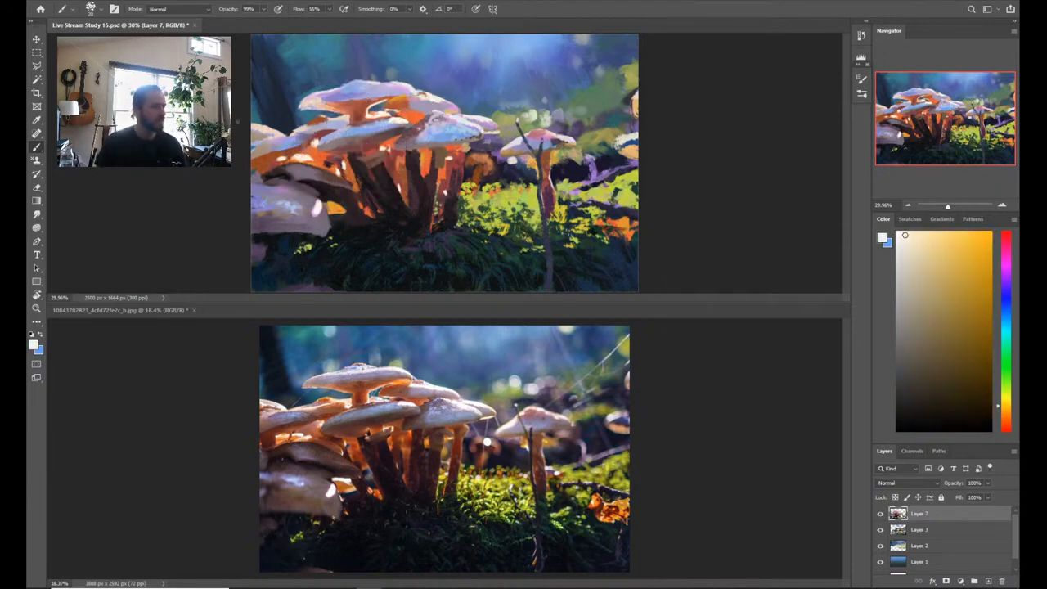
{"action": "mouse_move", "coordinate": [278, 139]}
{"action": "left_mouse_down"}
{"action": "mouse_move", "coordinate": [297, 135]}
{"action": "mouse_move", "coordinate": [258, 143]}
{"action": "left_mouse_up"}
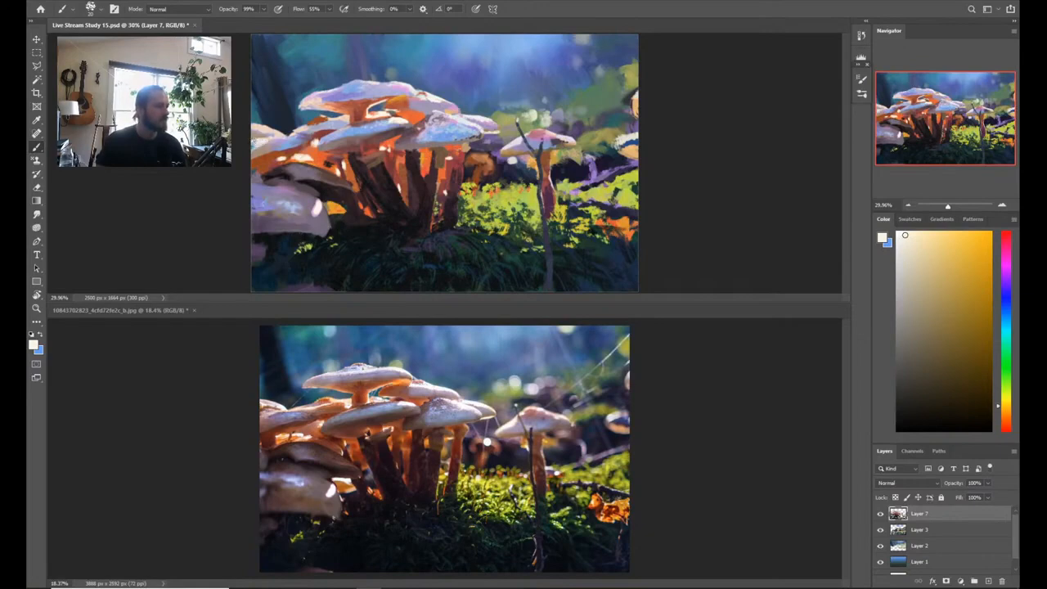
{"action": "key", "text": "e"}
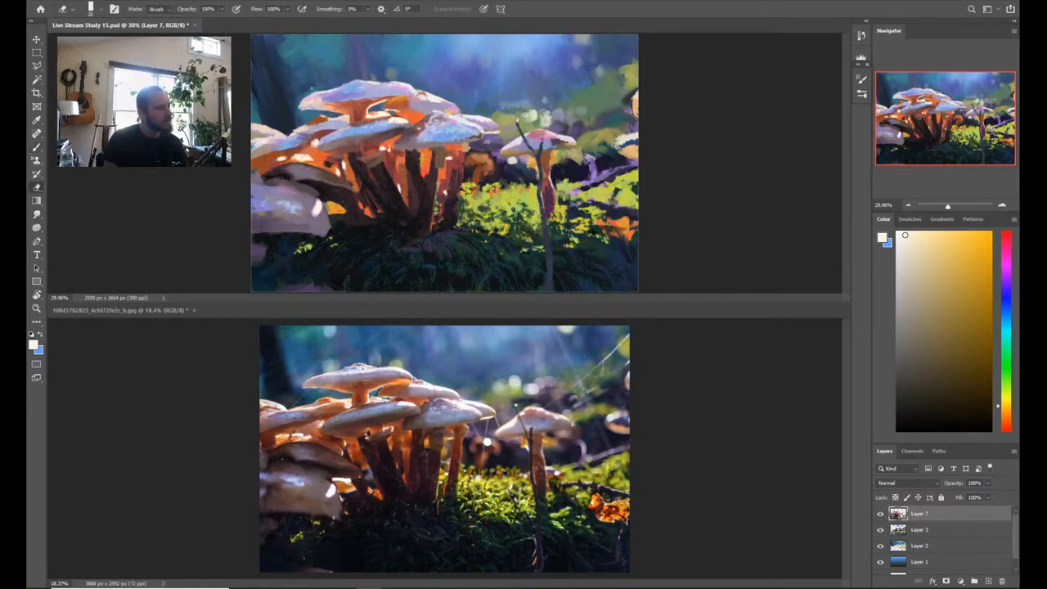
{"action": "key", "text": "b"}
{"action": "mouse_move", "coordinate": [330, 121]}
{"action": "left_mouse_down"}
{"action": "mouse_move", "coordinate": [312, 107]}
{"action": "mouse_move", "coordinate": [344, 111]}
{"action": "left_mouse_up"}
{"action": "key", "text": "e"}
{"action": "key", "text": "ctrl+z"}
{"action": "key", "text": "ctrl+z"}
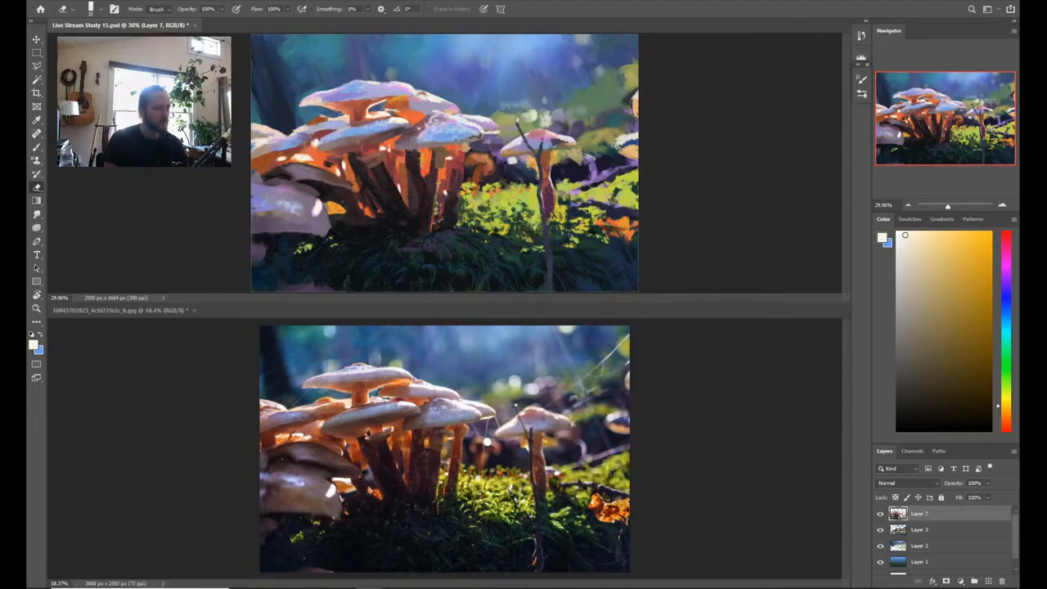
Step: Lasso the small area beneath the uppermost cap, touch it up in off-white, clear the selection and switch to the eraser
{"action": "key", "text": "l"}
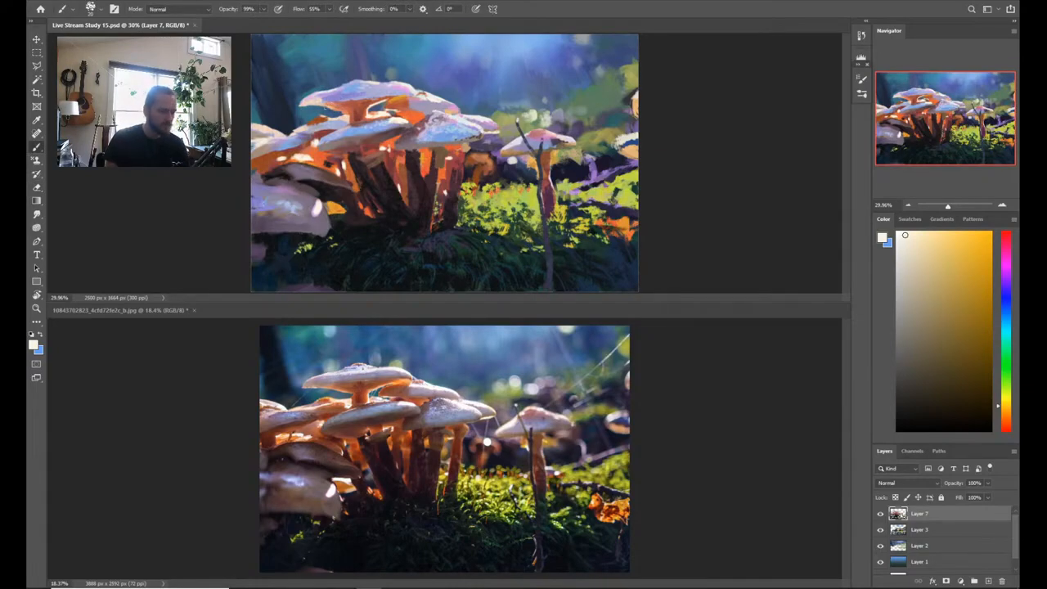
{"action": "key", "text": "alt+l"}
{"action": "key", "text": "Escape"}
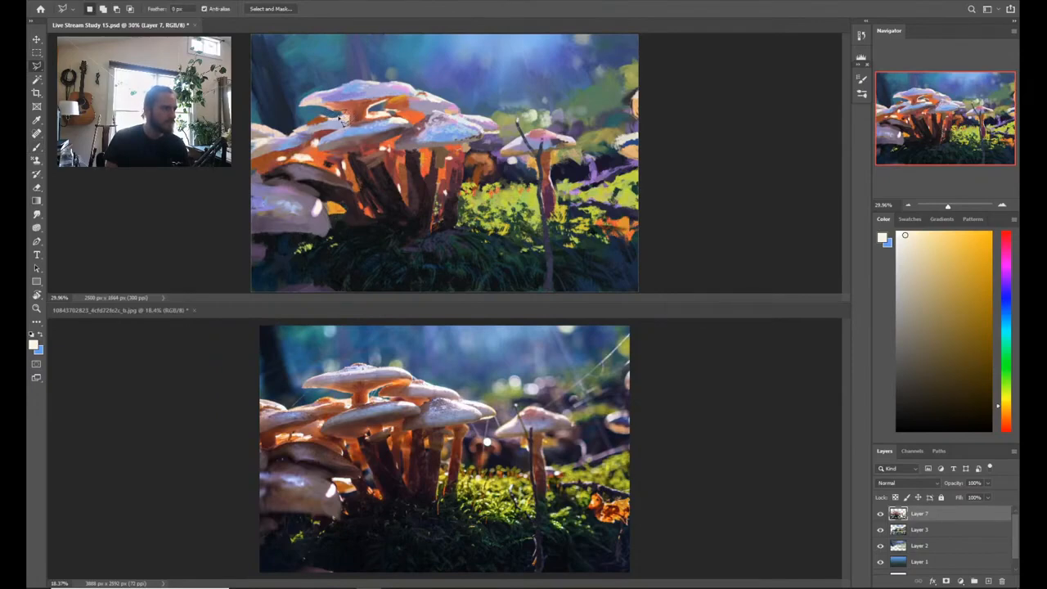
{"action": "key", "text": "ctrl"}
{"action": "key", "text": "b"}
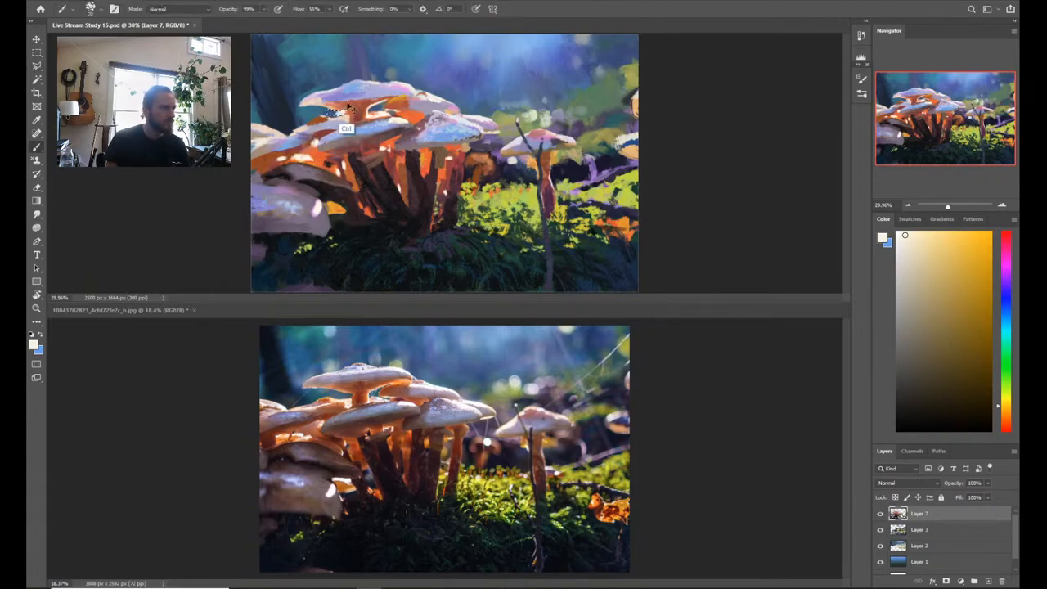
{"action": "key", "text": "e"}
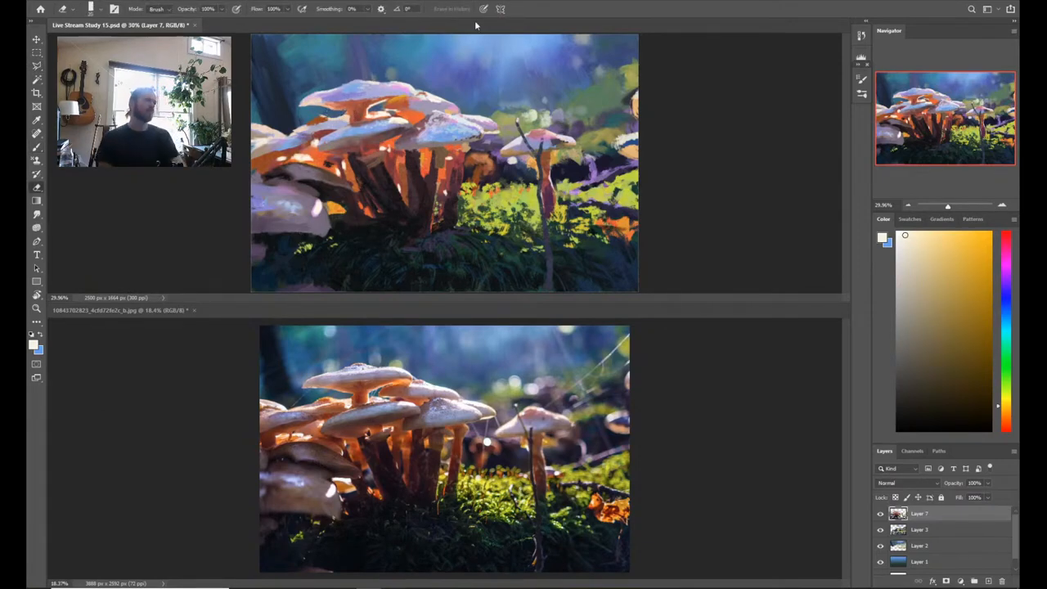
Step: Lasso a small patch beneath the uppermost cap's outer tip, touch it up, clear the selection and return to the brush
{"action": "key", "text": "l"}
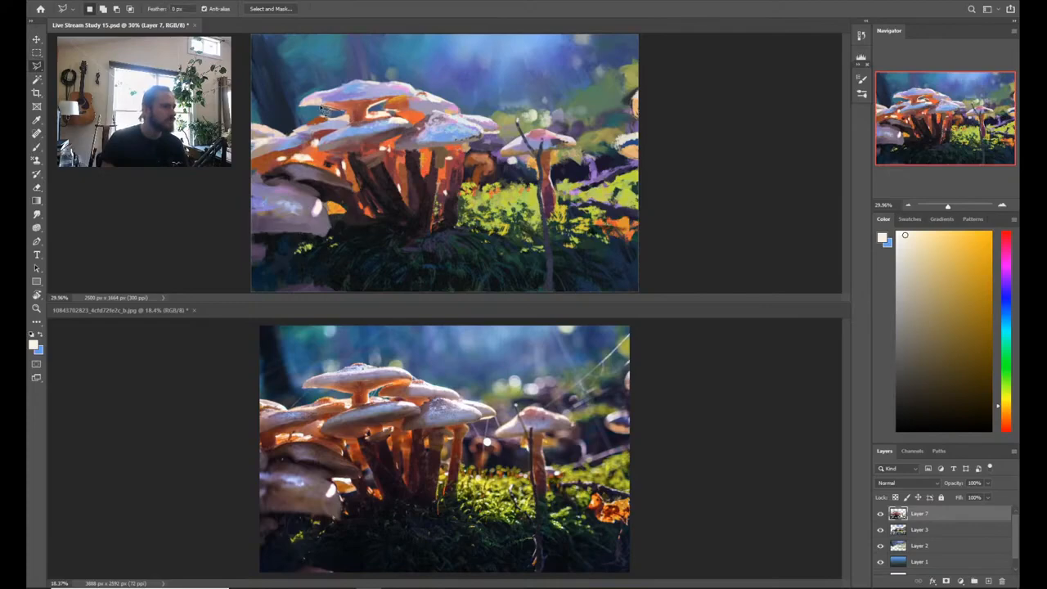
{"action": "left_click_drag", "start_coordinate": [303, 117], "coordinate": [305, 121]}
{"action": "key", "text": "b"}
{"action": "key", "text": "ctrl+d"}
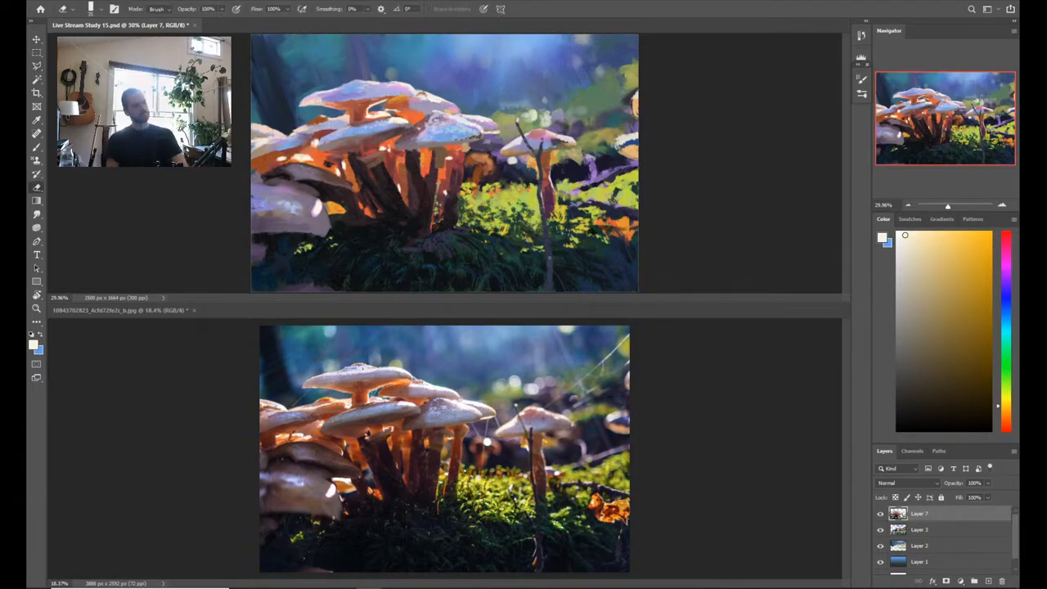
{"action": "key", "text": "b"}
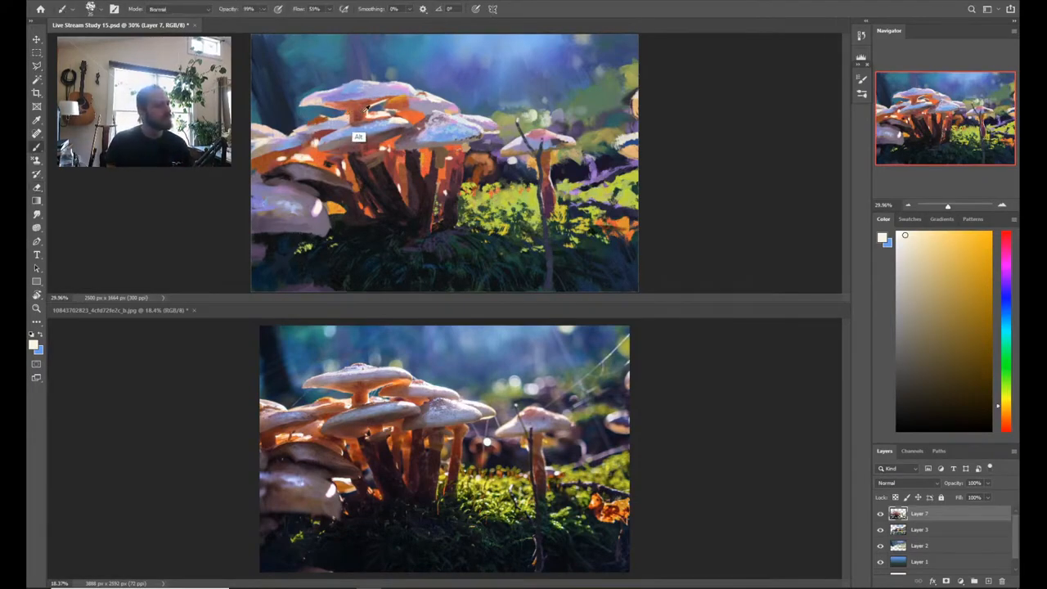
Step: Sample near-black, off-white and reddish-brown from the painting and touch up the gaps beneath the upper caps and the stem tops
{"action": "key", "text": "alt"}
{"action": "left_click", "coordinate": [366, 160], "text": "alt"}
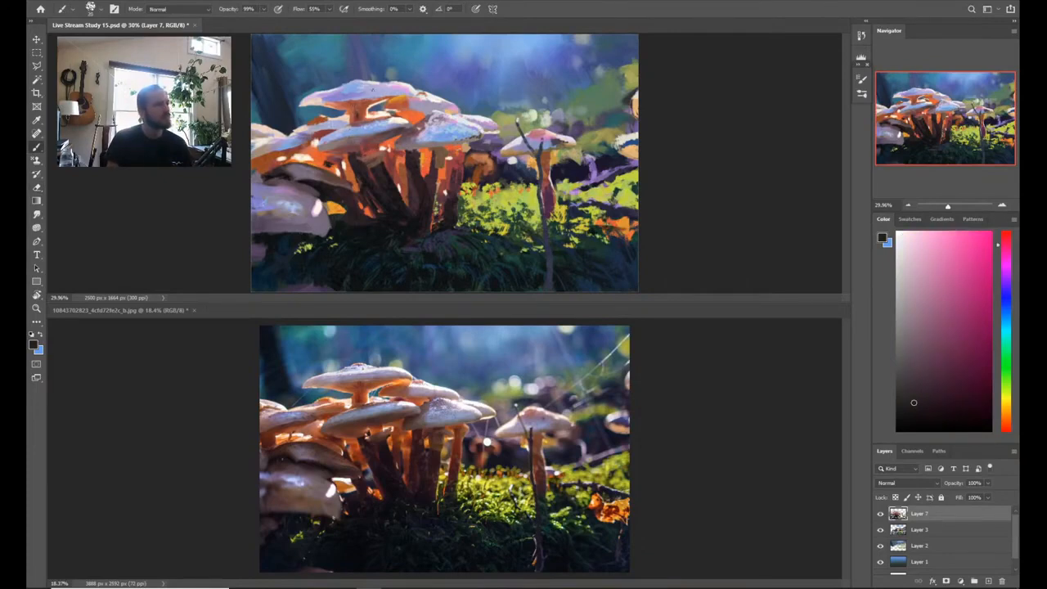
{"action": "key", "text": "alt"}
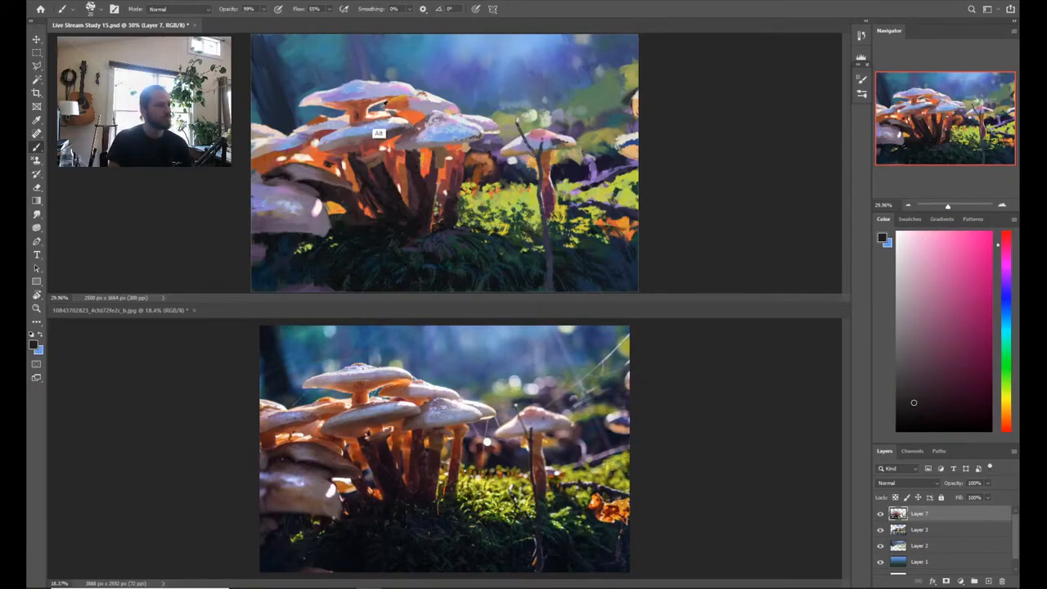
{"action": "left_click", "coordinate": [378, 133], "text": "alt"}
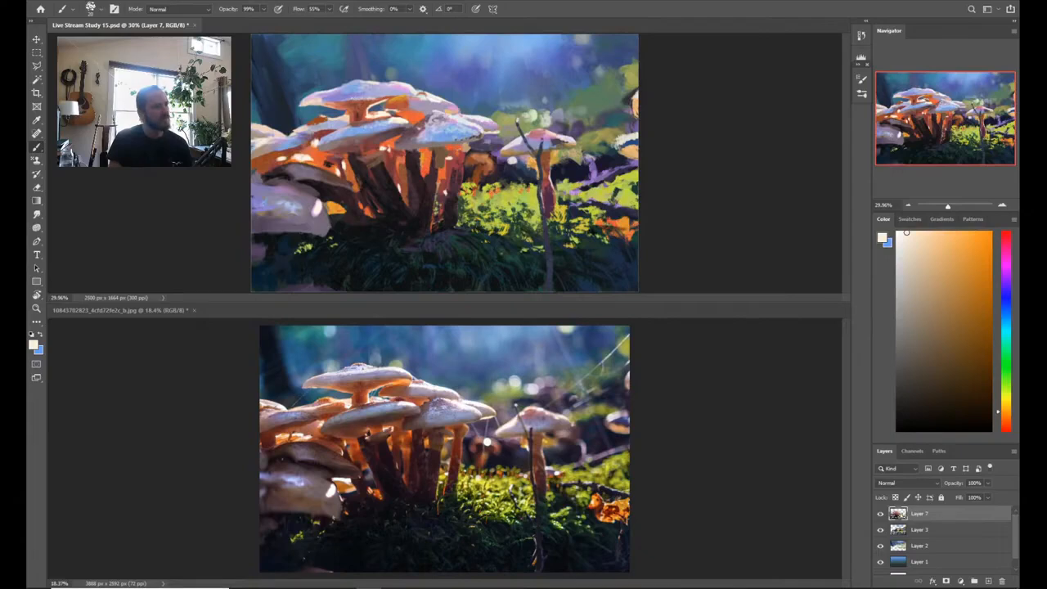
{"action": "left_click", "coordinate": [376, 98], "text": "alt"}
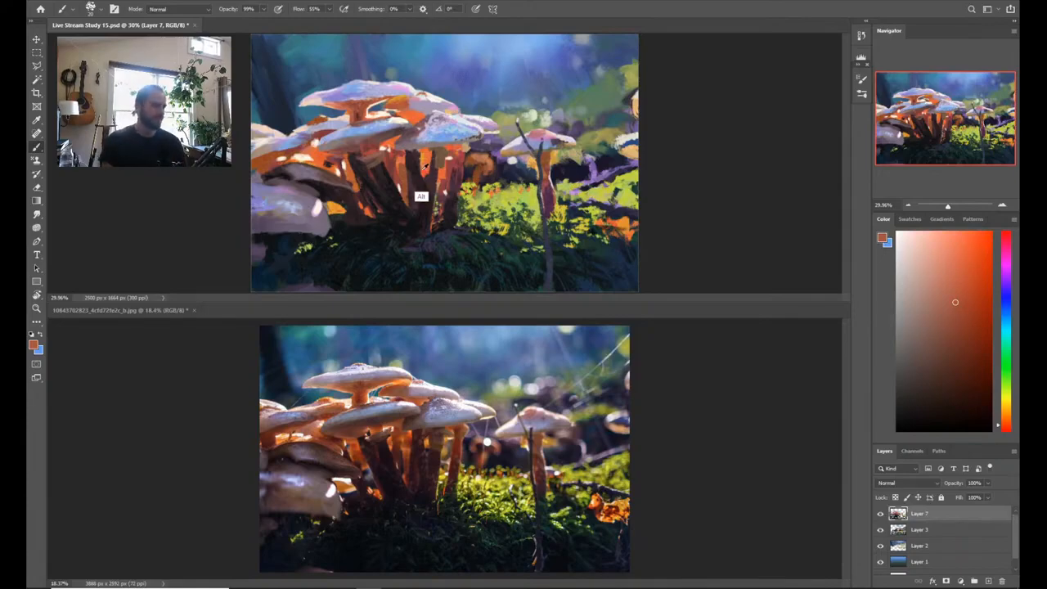
{"action": "left_click", "coordinate": [414, 203], "text": "alt"}
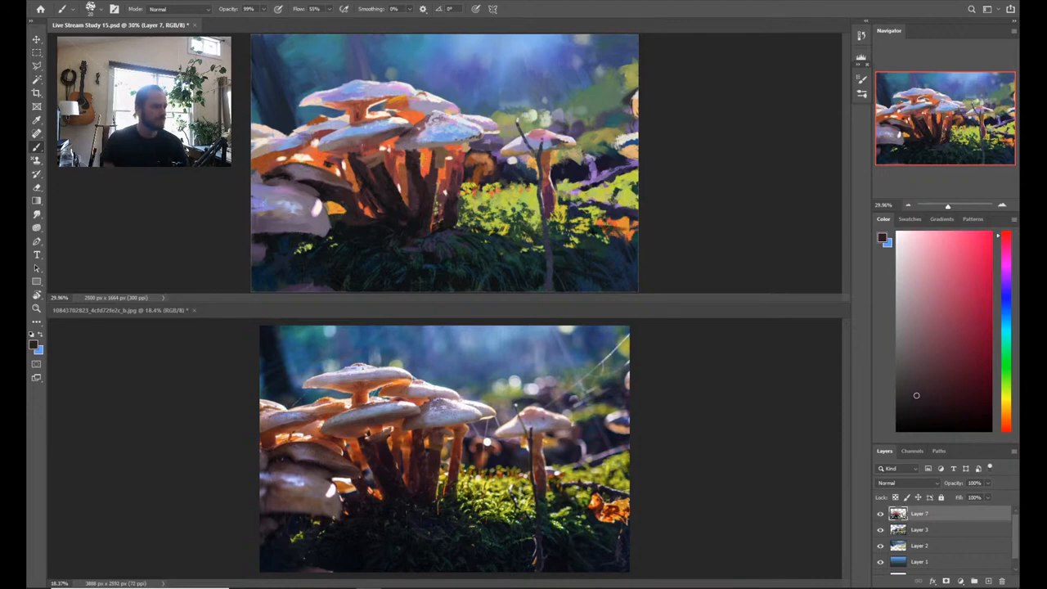
{"action": "left_click_drag", "start_coordinate": [352, 154], "coordinate": [360, 149]}
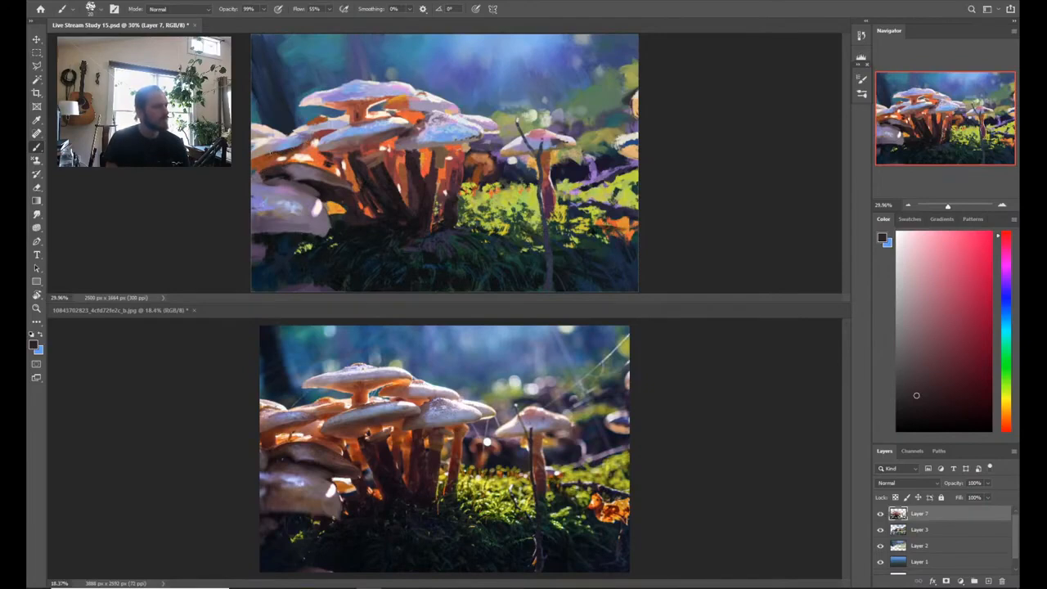
Step: Enable Transfer in the textured brush's settings
{"action": "left_click", "coordinate": [860, 79]}
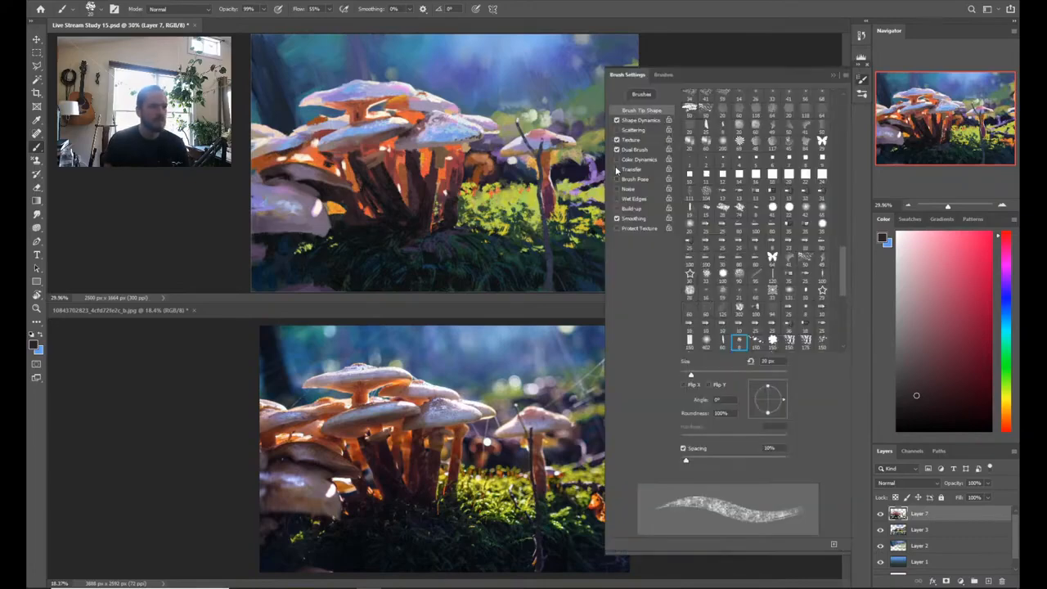
{"action": "left_click", "coordinate": [617, 169]}
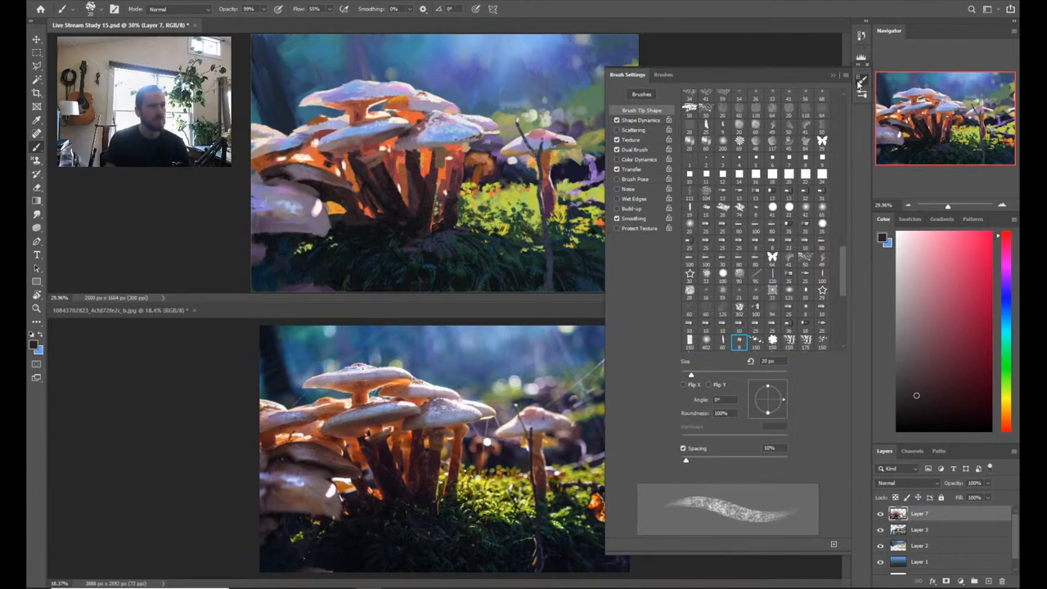
{"action": "left_click", "coordinate": [861, 80]}
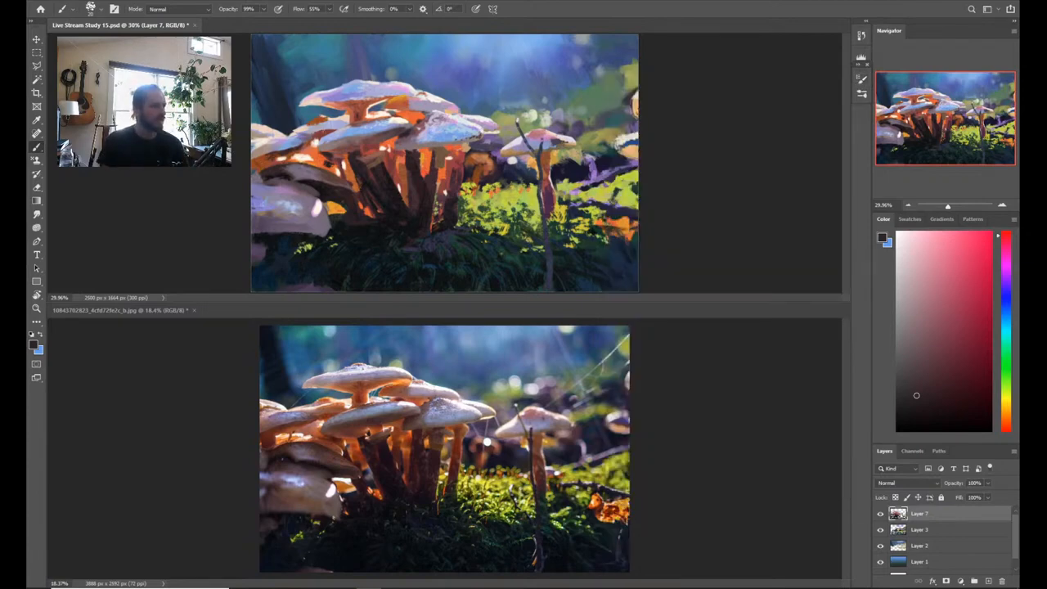
Step: Sample dark red and bright orange-red and touch up the cap beneath the uppermost mushroom at the left of the cluster
{"action": "left_click", "coordinate": [321, 130], "text": "alt"}
{"action": "left_click_drag", "start_coordinate": [323, 129], "coordinate": [318, 139]}
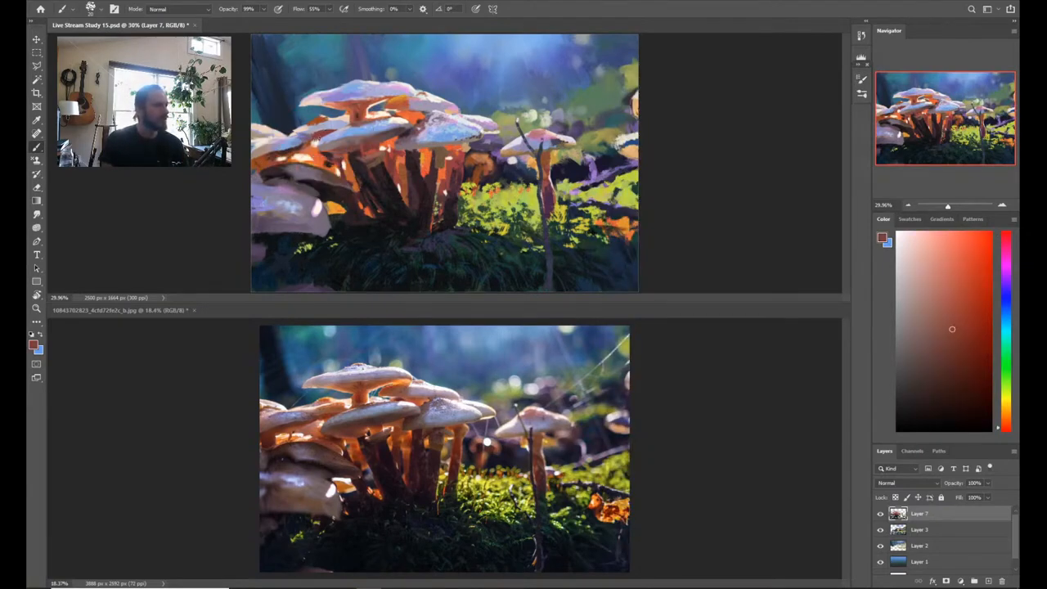
{"action": "left_click", "coordinate": [316, 141], "text": "alt"}
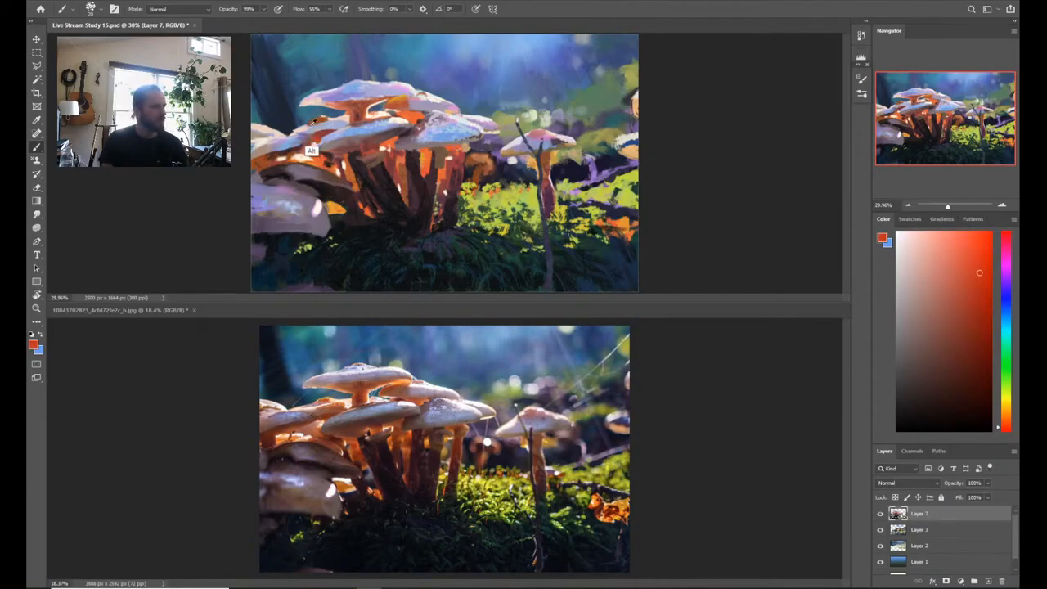
{"action": "left_click", "coordinate": [265, 138], "text": "alt"}
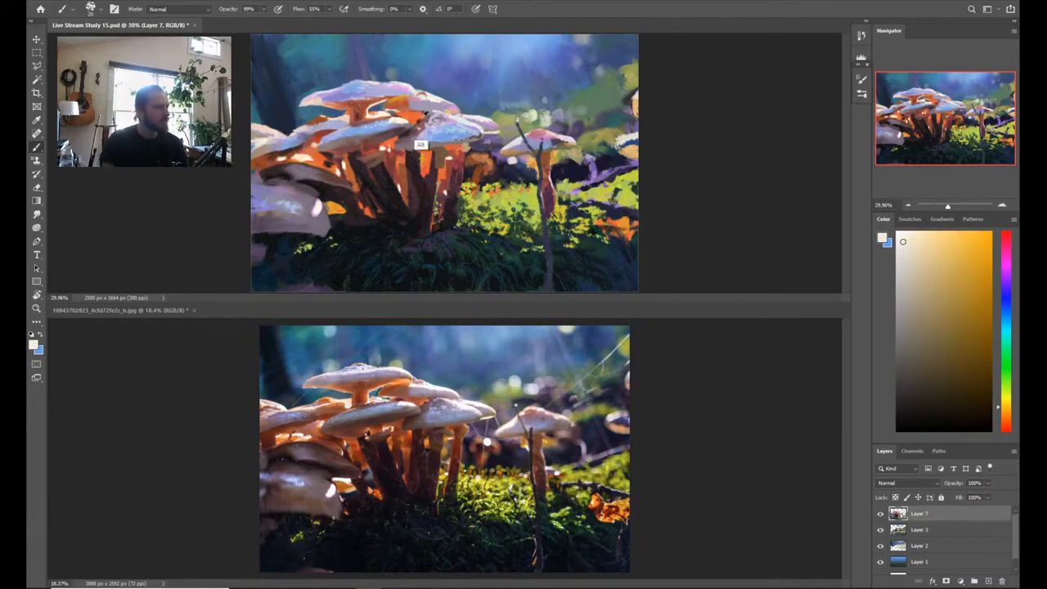
Step: Sample off-white and pale beige from the caps and lighten the upper edge of the small cap below the uppermost one
{"action": "left_click", "coordinate": [398, 121], "text": "alt"}
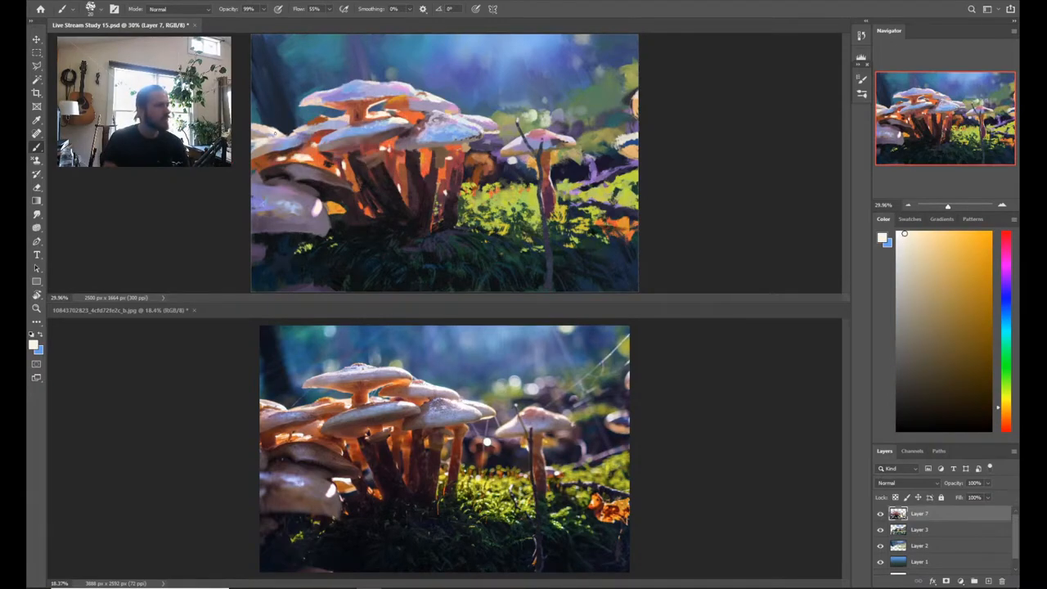
{"action": "left_click", "coordinate": [305, 125], "text": "alt"}
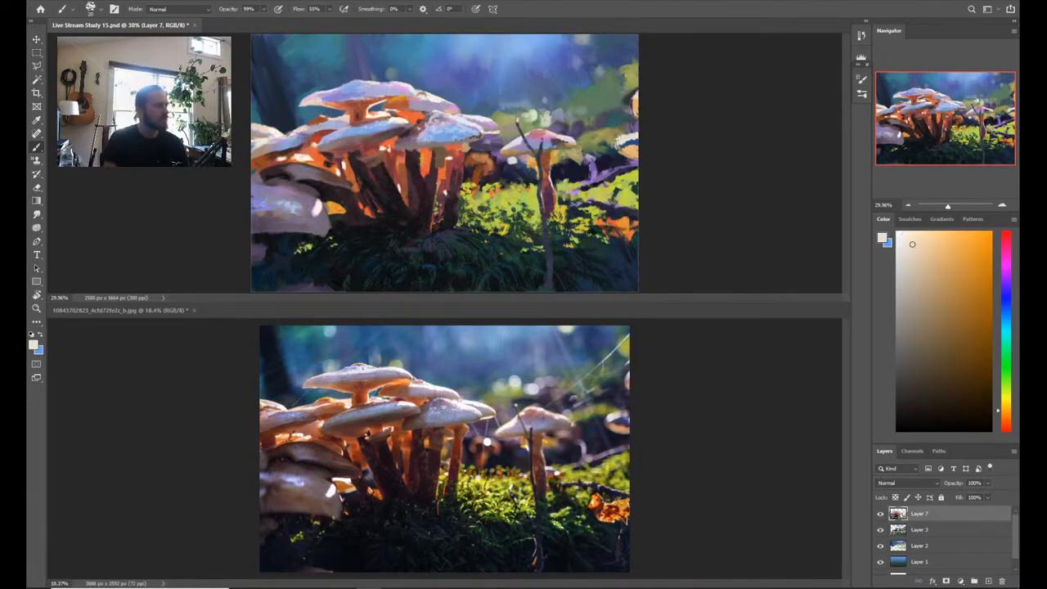
{"action": "left_click", "coordinate": [304, 124], "text": "alt"}
{"action": "left_click_drag", "start_coordinate": [304, 124], "coordinate": [310, 124]}
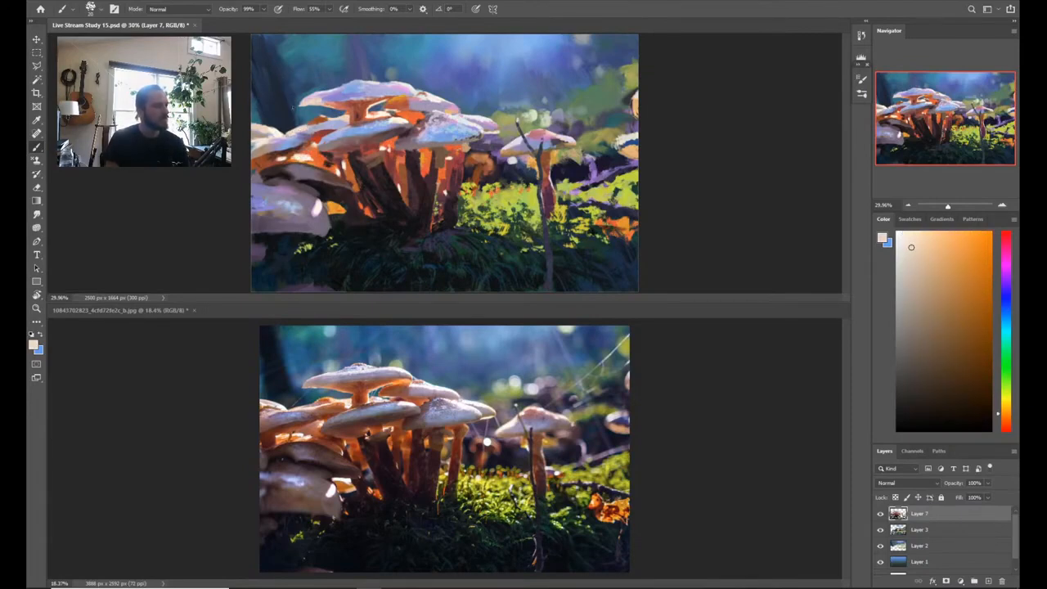
Step: Shrink the brush and paint a thin pale cream highlight along the small left cap's upper rim
{"action": "left_click", "coordinate": [318, 211], "text": "alt"}
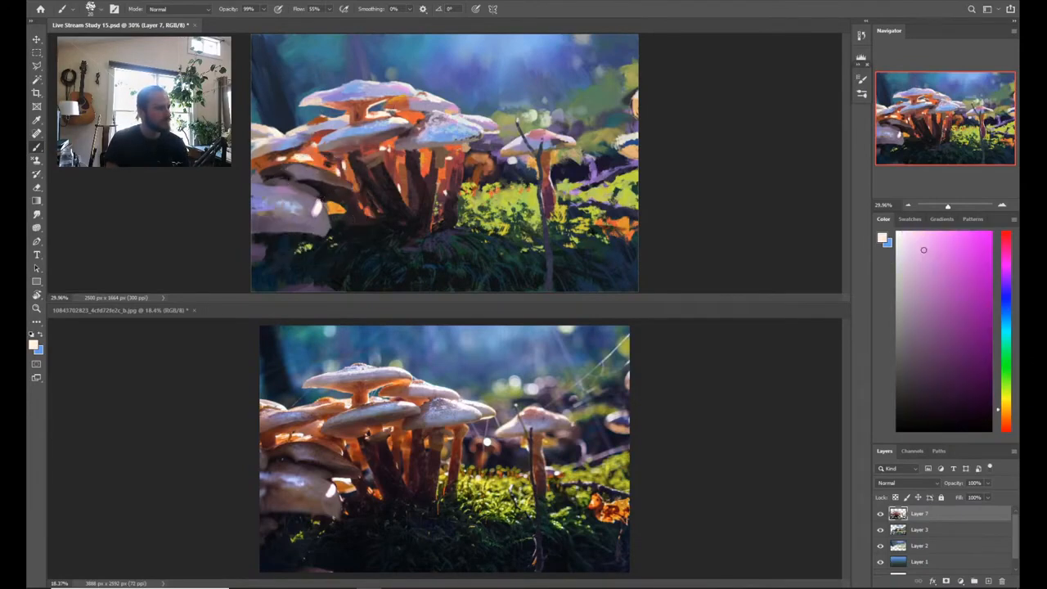
{"action": "key", "text": "bracketleft"}
{"action": "key", "text": "bracketleft"}
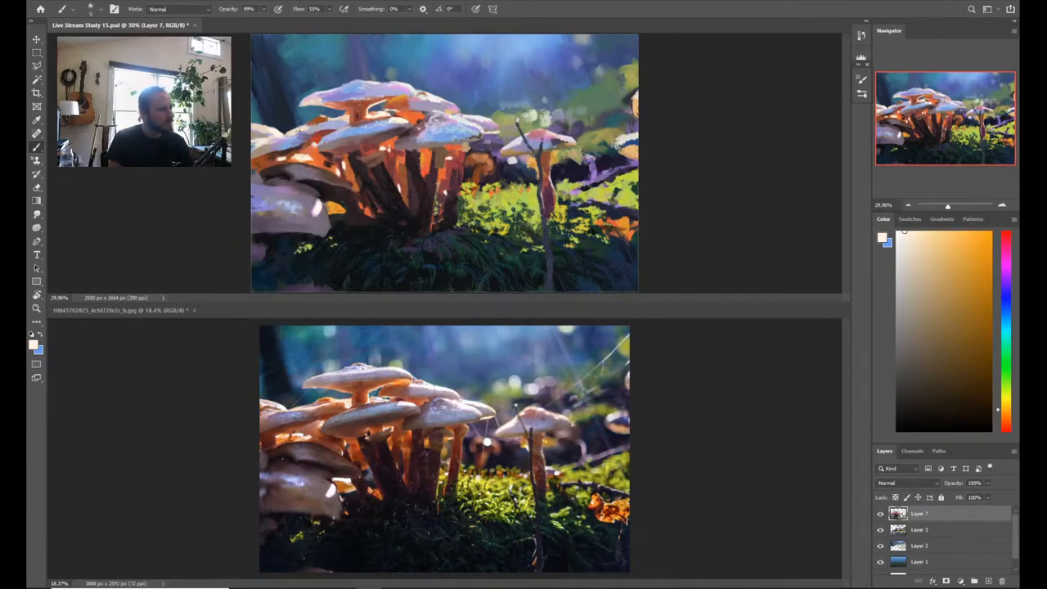
{"action": "left_click_drag", "start_coordinate": [308, 126], "coordinate": [329, 121]}
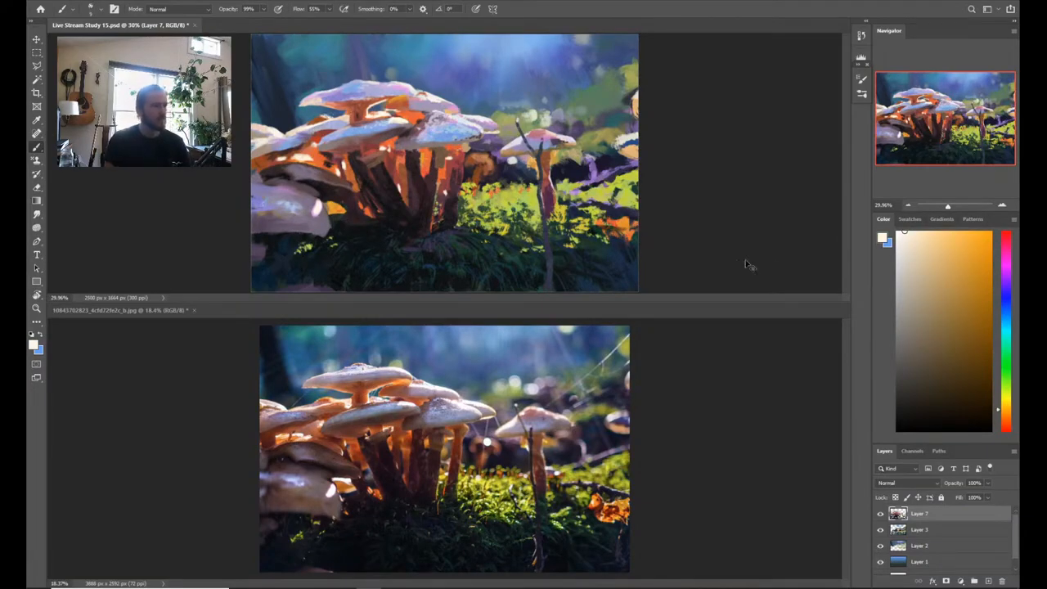
Step: Pick a light orange to refine the small left cap's rim, and resample off-white from its edge
{"action": "left_click", "coordinate": [939, 232]}
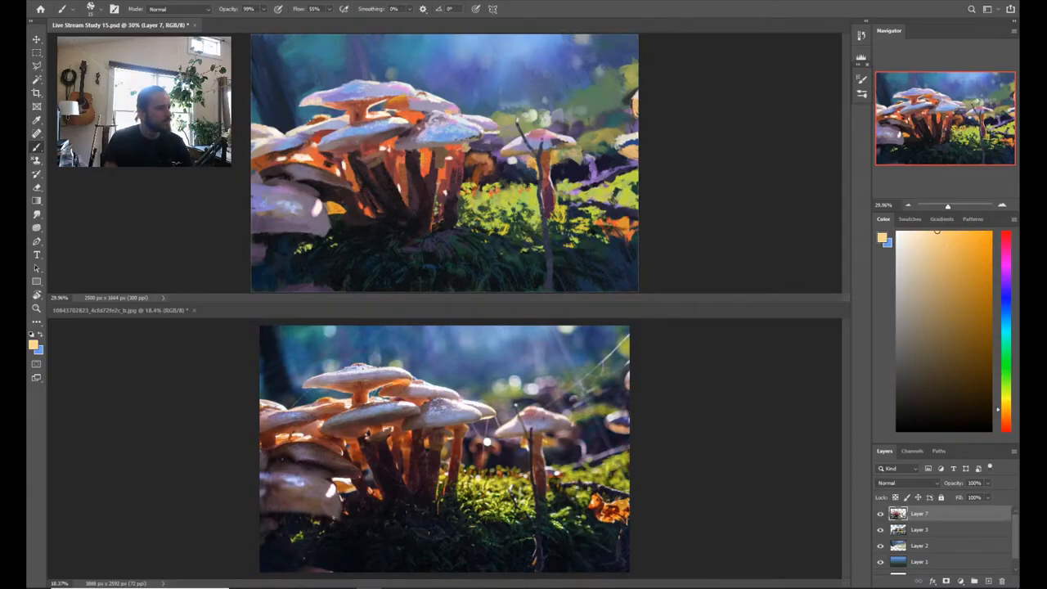
{"action": "key", "text": "e"}
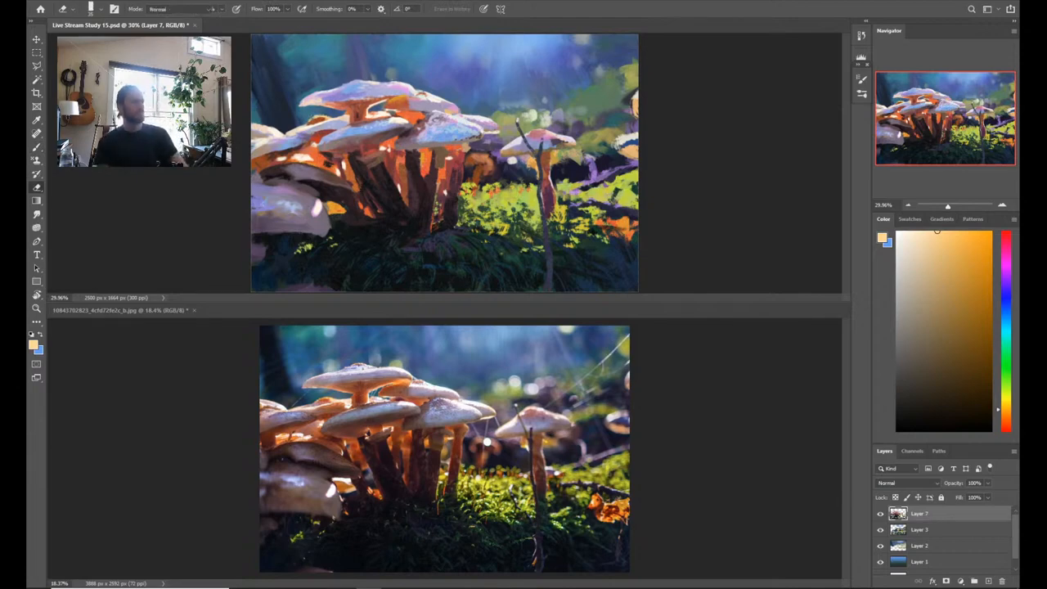
{"action": "key", "text": "b"}
{"action": "left_click", "coordinate": [313, 125], "text": "alt"}
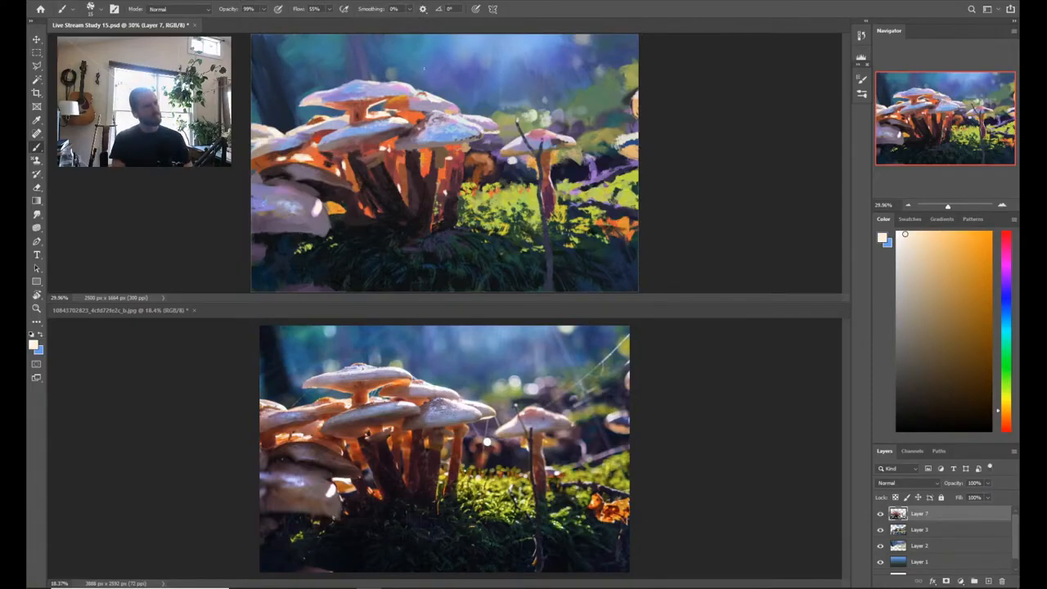
Step: Lasso the outline of the uppermost mushroom cap and the top of its stem
{"action": "key", "text": "l"}
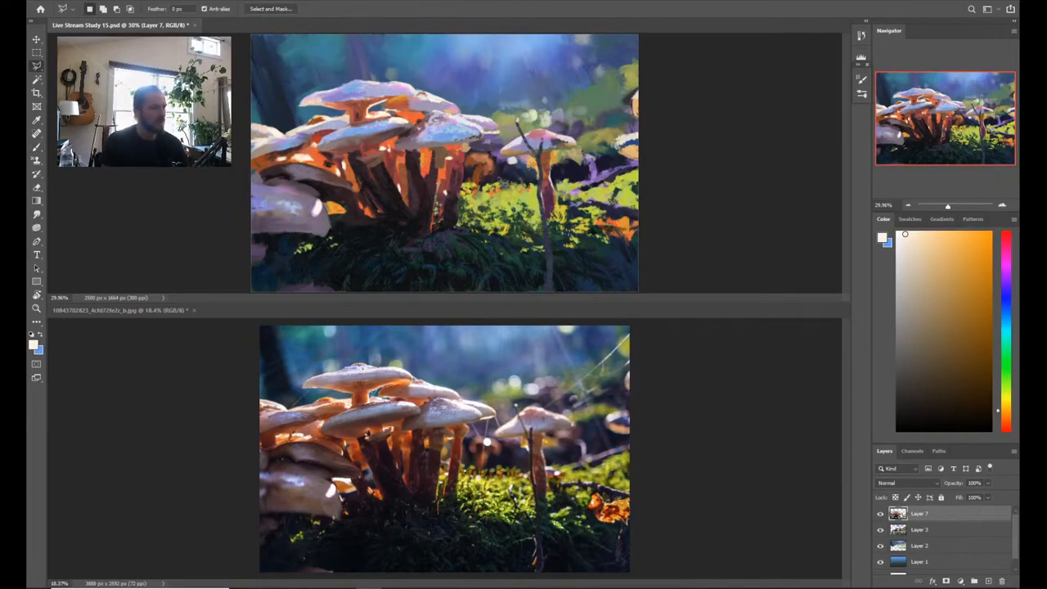
{"action": "key", "text": "alt"}
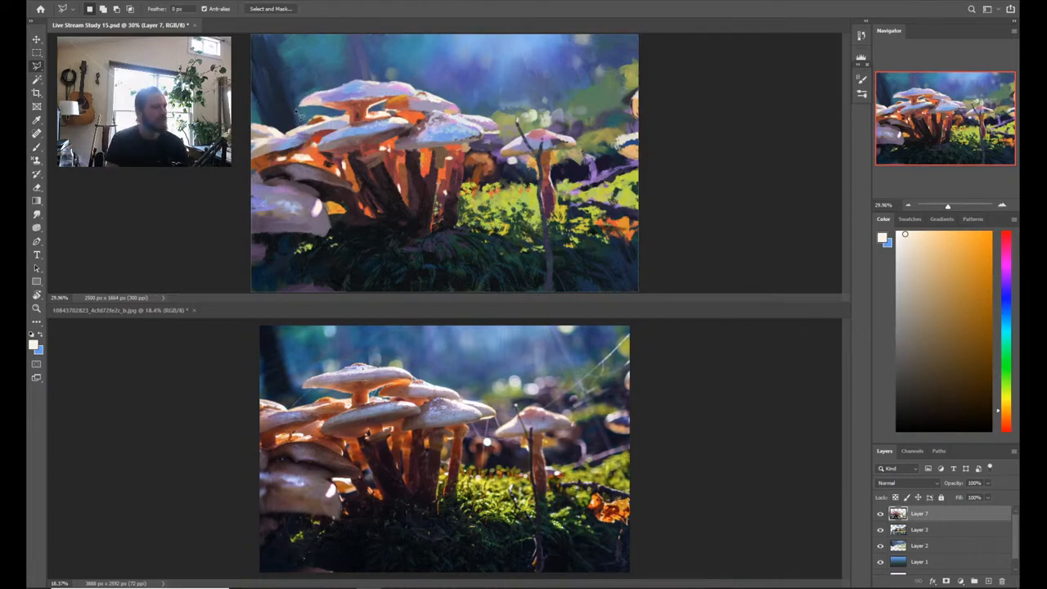
{"action": "key", "text": "e"}
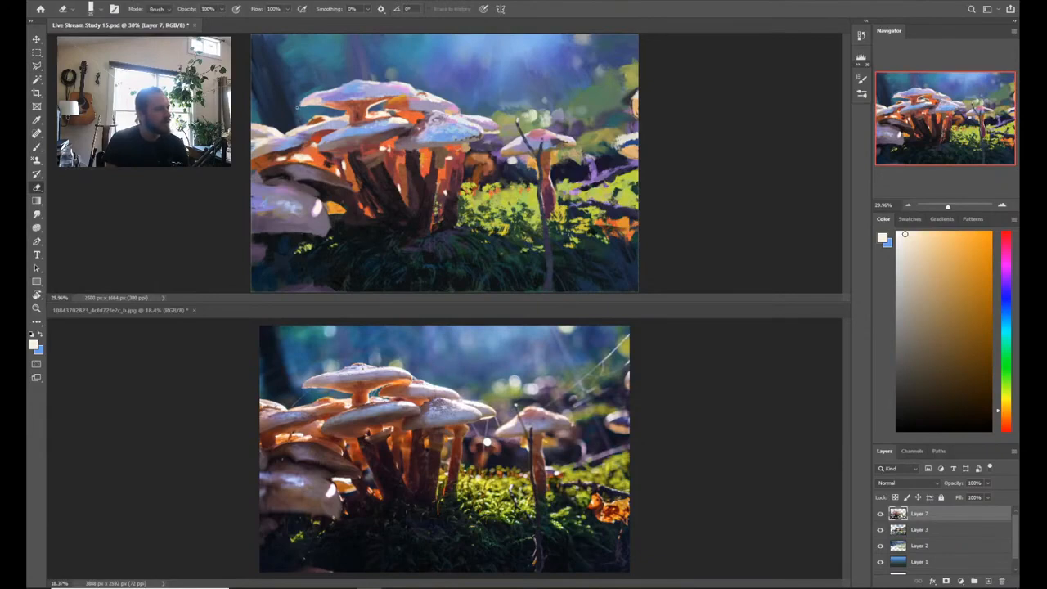
{"action": "key", "text": "l"}
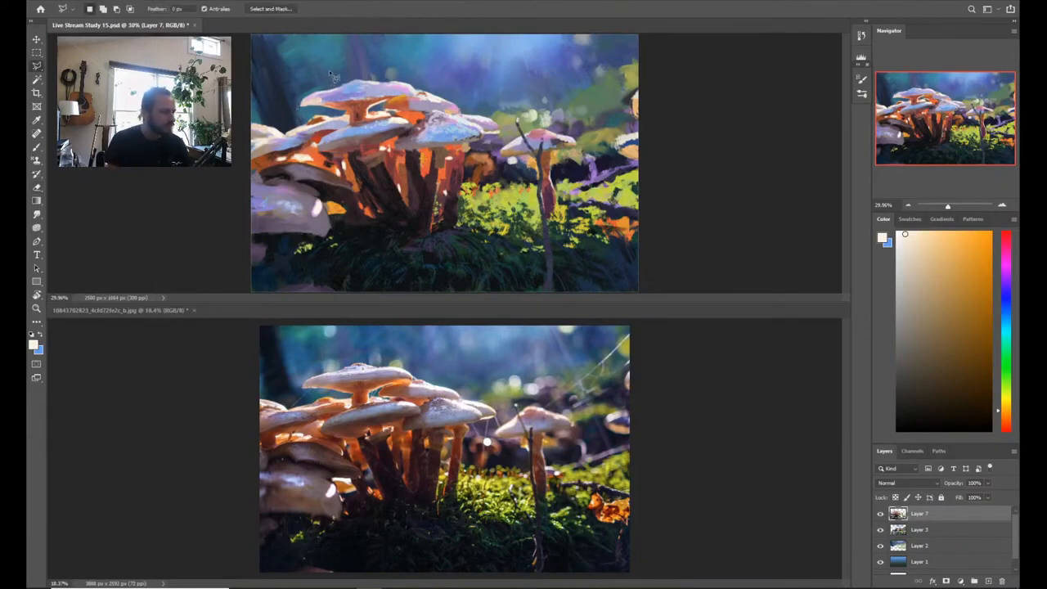
{"action": "key", "text": "alt"}
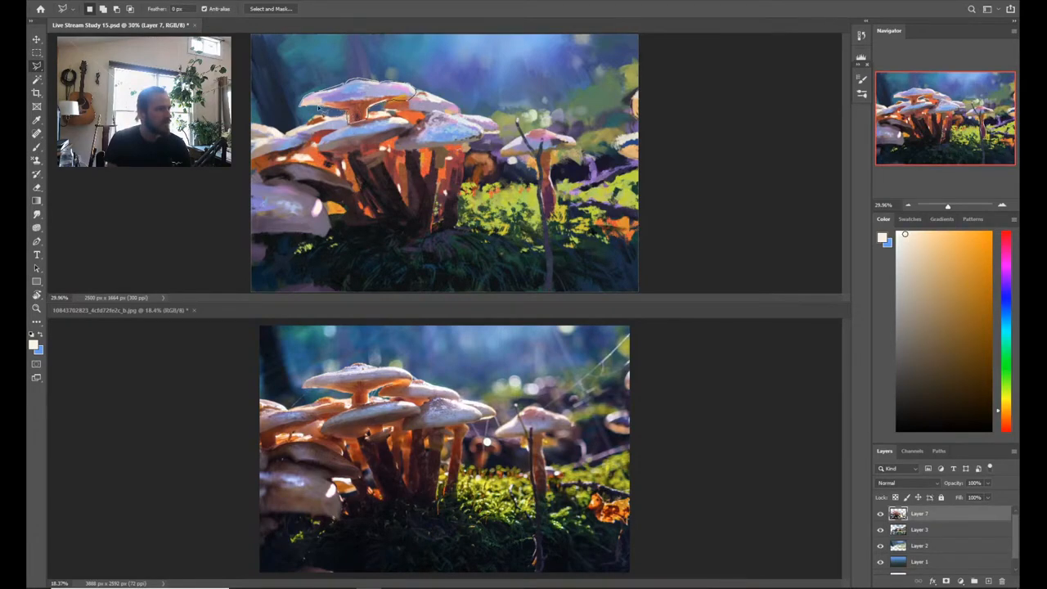
{"action": "left_click", "coordinate": [307, 97]}
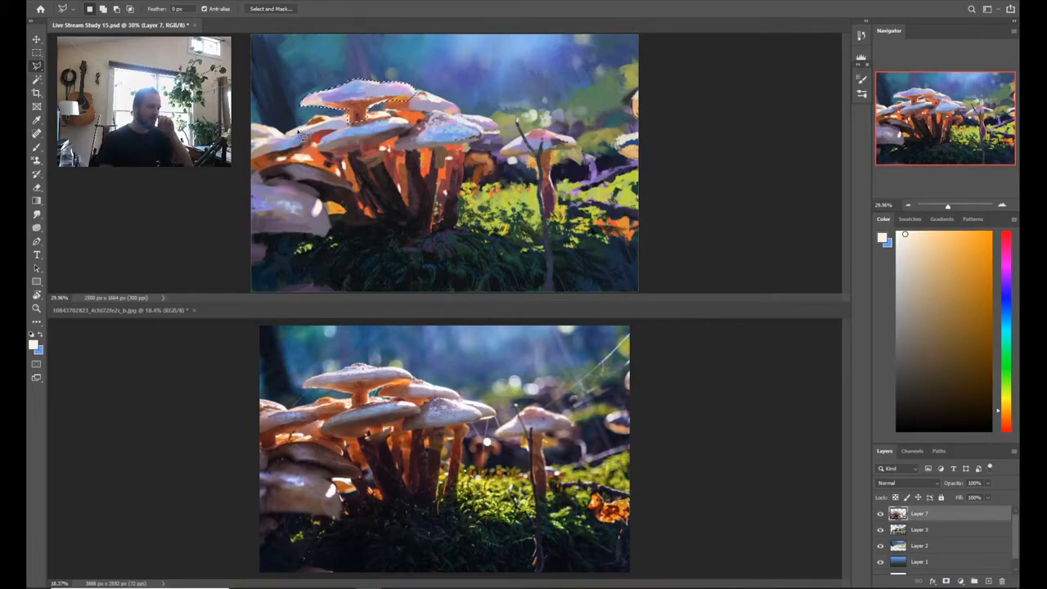
Step: Switch to the ESA Big Thikk Texture 2 brush and sample pale peach and off-white for retouching the selected cap
{"action": "key", "text": "b"}
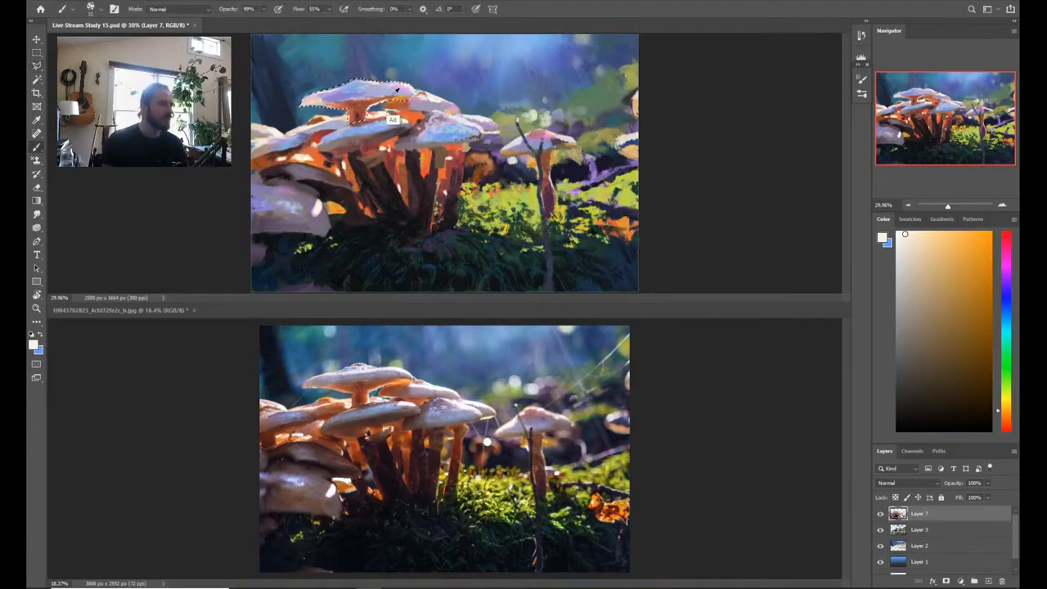
{"action": "left_click", "coordinate": [382, 143], "text": "alt"}
{"action": "right_click", "coordinate": [357, 70]}
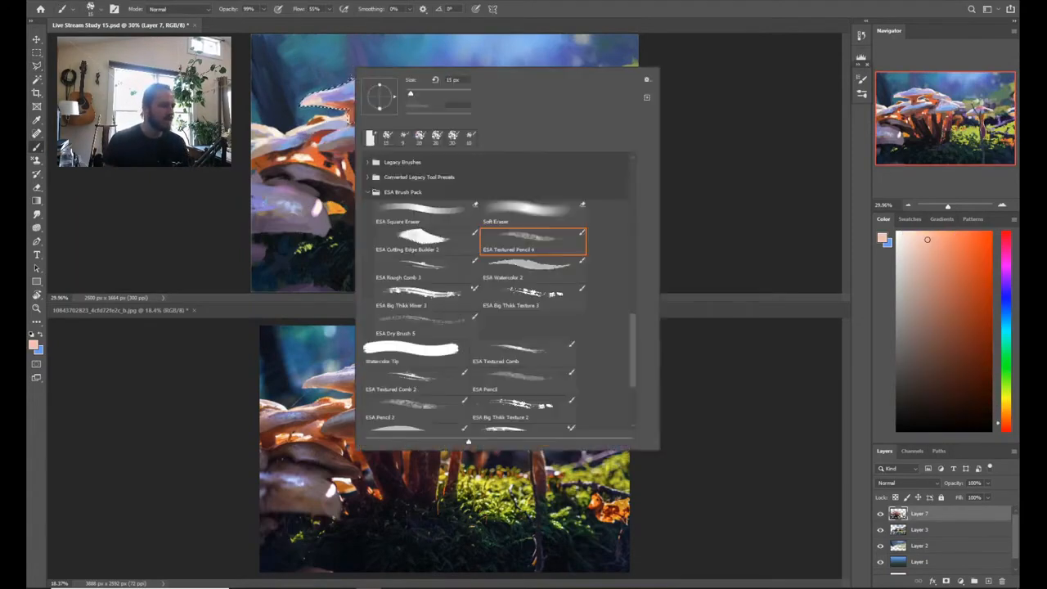
{"action": "left_click", "coordinate": [508, 416]}
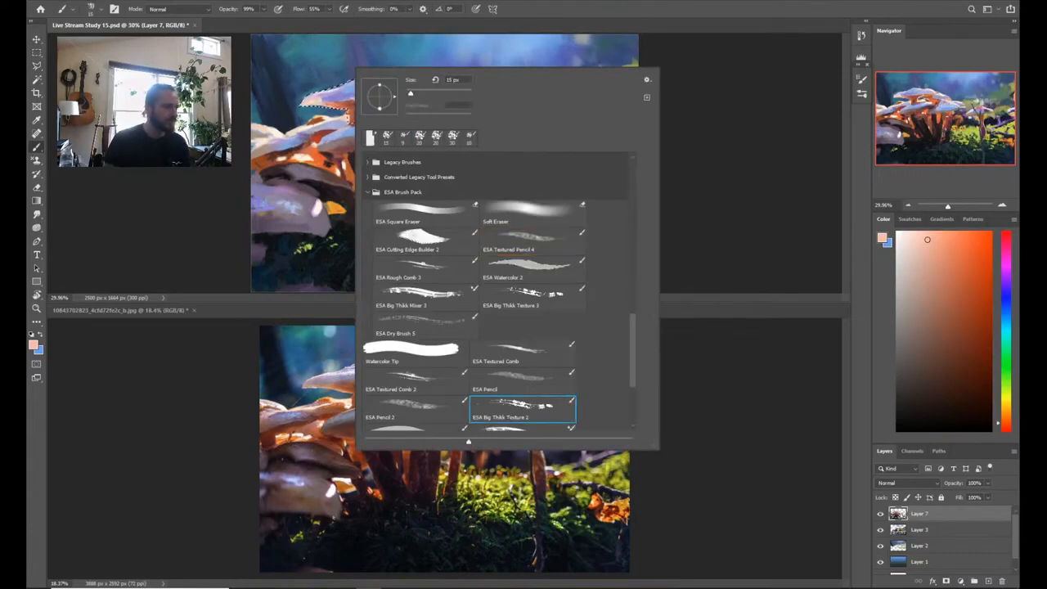
{"action": "key", "text": "Return"}
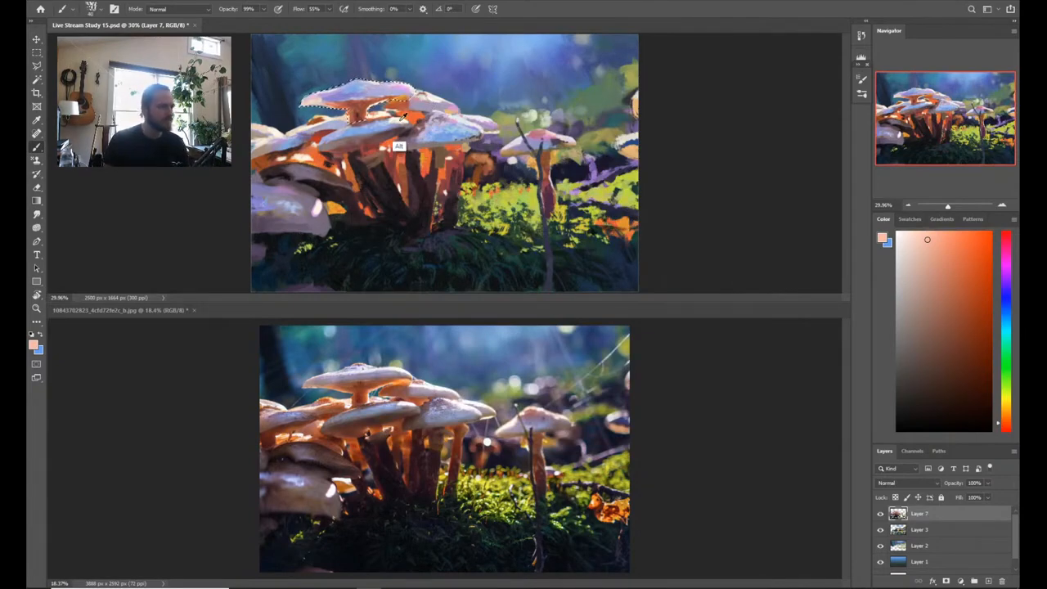
{"action": "left_click", "coordinate": [386, 73], "text": "alt"}
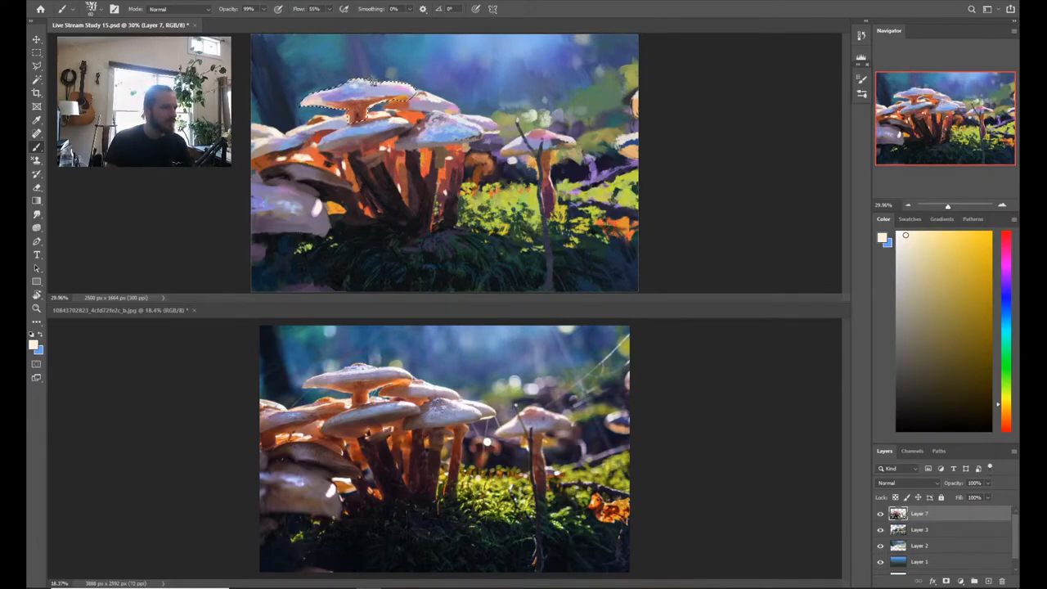
Step: Enlarge the brush for the selected top cap, and switch to the ESA Dry Brush 5 preset from the ESA Brush Pack
{"action": "key", "text": "]"}
{"action": "key", "text": "]"}
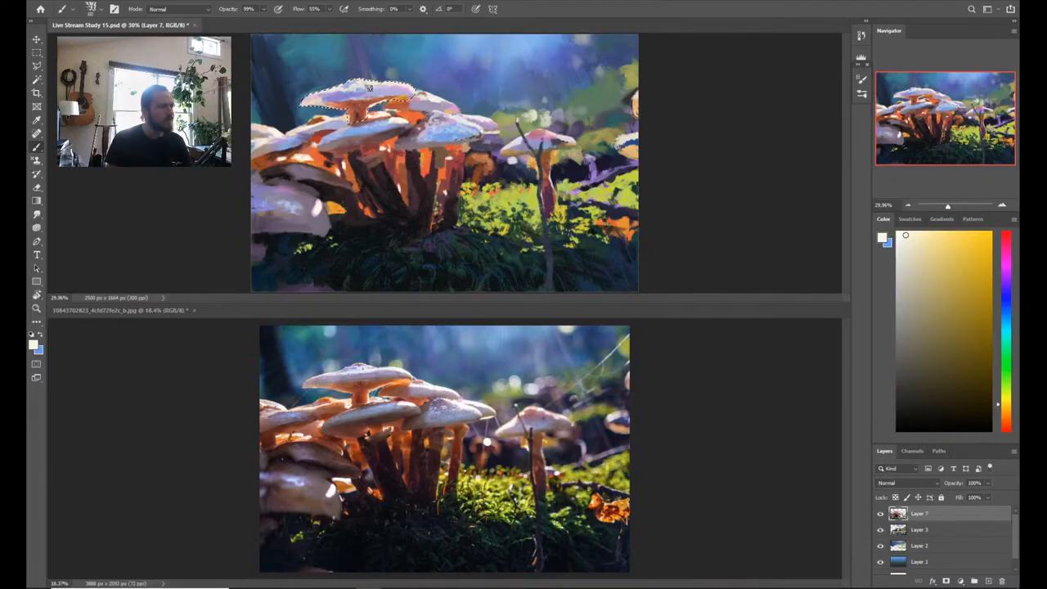
{"action": "right_click", "coordinate": [394, 117]}
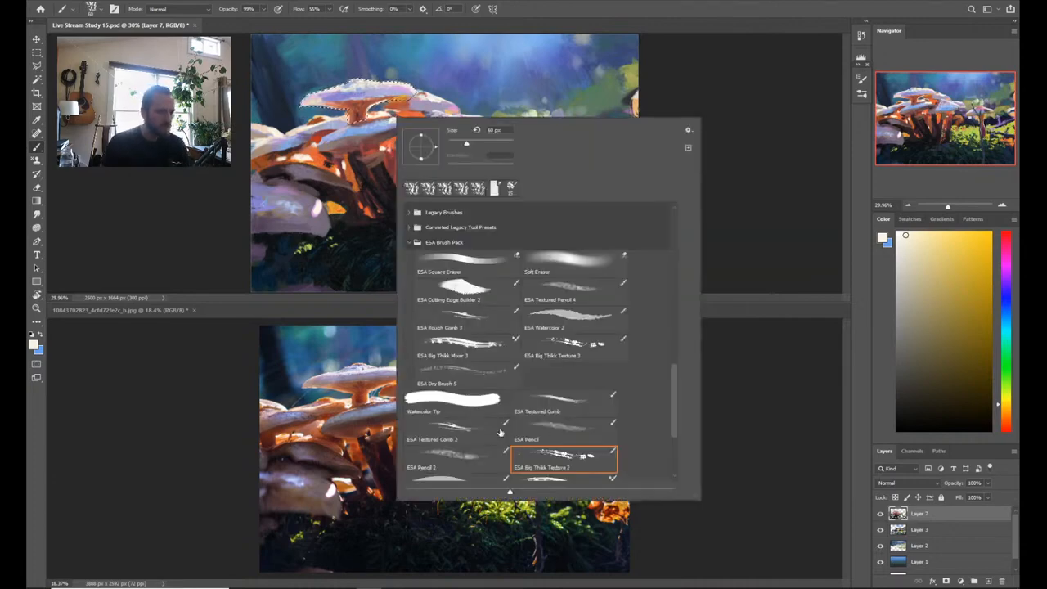
{"action": "left_click_drag", "start_coordinate": [678, 386], "coordinate": [676, 421]}
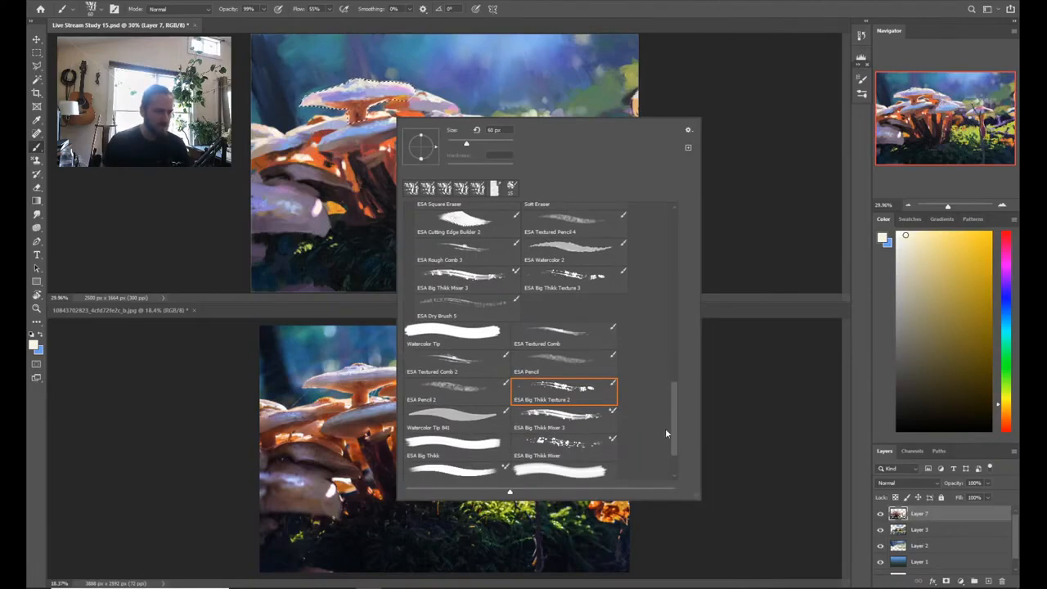
{"action": "mouse_move", "coordinate": [673, 427]}
{"action": "left_mouse_down"}
{"action": "mouse_move", "coordinate": [674, 446]}
{"action": "mouse_move", "coordinate": [678, 417]}
{"action": "left_mouse_up"}
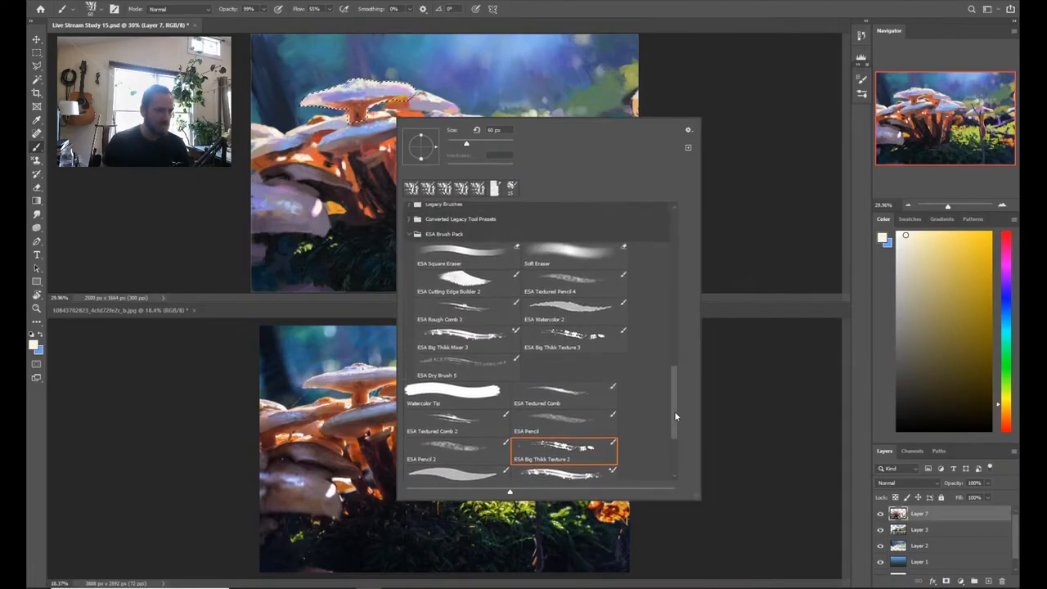
{"action": "left_click", "coordinate": [453, 372]}
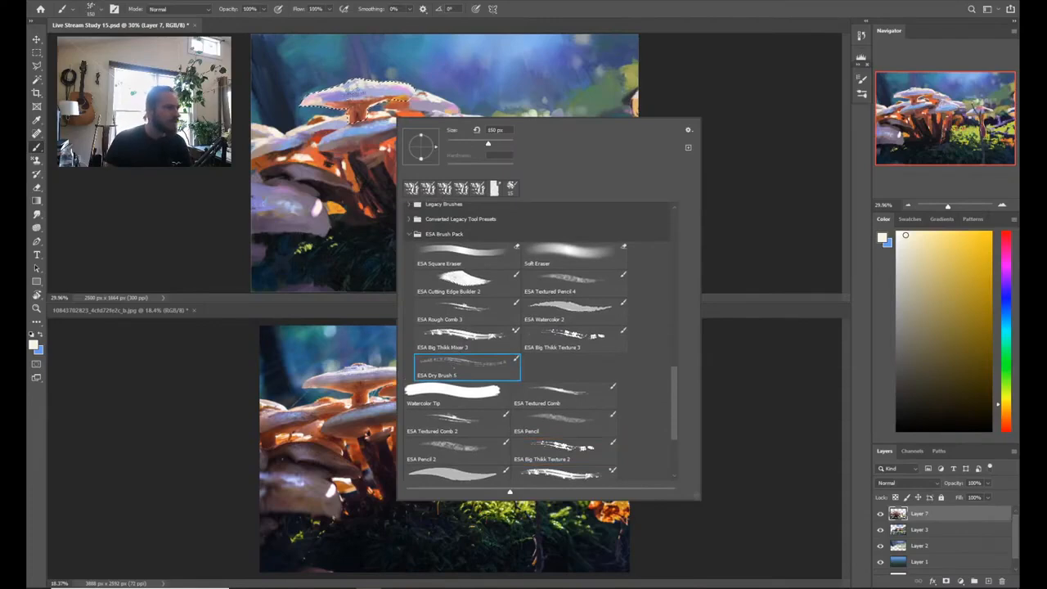
{"action": "key", "text": "Return"}
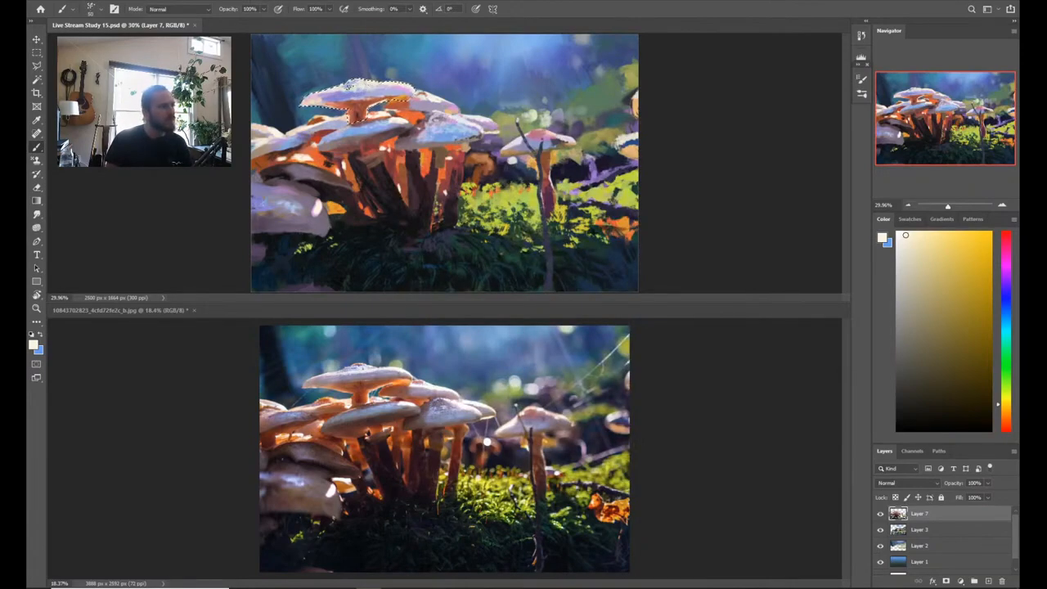
Step: Sample lavender and off-white from the top cap and dry-brush its upper surface with a pale cream
{"action": "left_click", "coordinate": [352, 91], "text": "alt"}
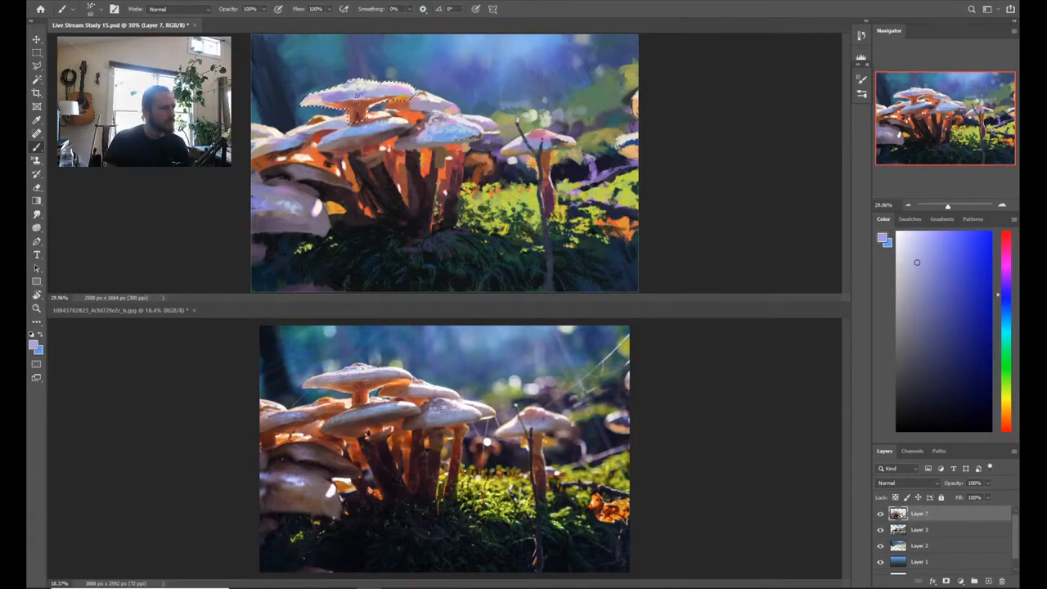
{"action": "mouse_move", "coordinate": [370, 91]}
{"action": "left_mouse_down"}
{"action": "mouse_move", "coordinate": [396, 89]}
{"action": "mouse_move", "coordinate": [385, 82]}
{"action": "mouse_move", "coordinate": [413, 90]}
{"action": "mouse_move", "coordinate": [396, 85]}
{"action": "mouse_move", "coordinate": [403, 77]}
{"action": "left_mouse_up"}
{"action": "left_click", "coordinate": [401, 82], "text": "alt"}
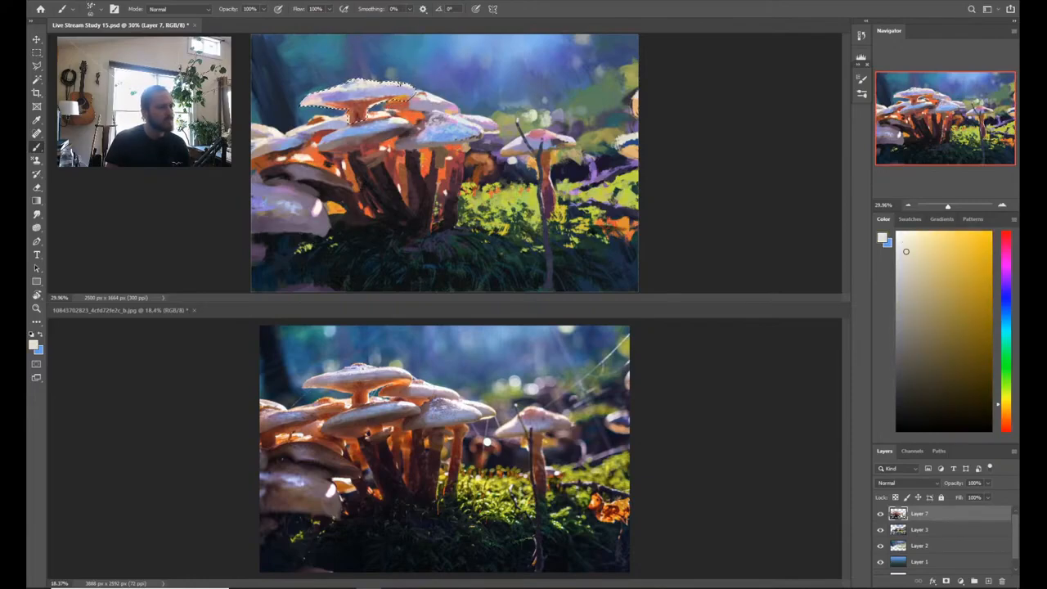
{"action": "left_click", "coordinate": [389, 85], "text": "alt"}
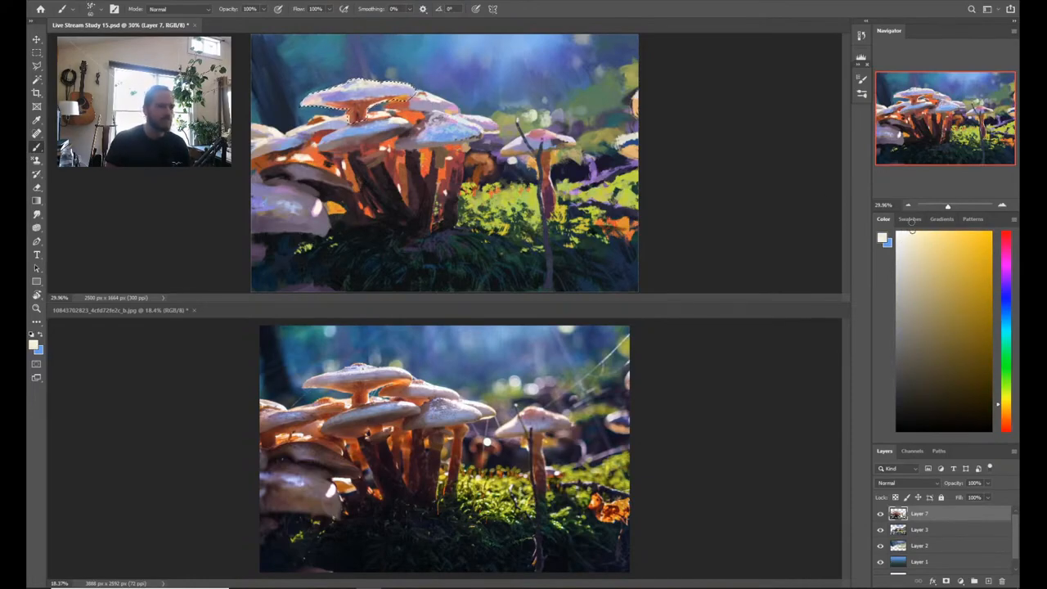
{"action": "mouse_move", "coordinate": [389, 85]}
{"action": "left_mouse_down"}
{"action": "mouse_move", "coordinate": [401, 84]}
{"action": "mouse_move", "coordinate": [360, 82]}
{"action": "mouse_move", "coordinate": [397, 84]}
{"action": "mouse_move", "coordinate": [352, 115]}
{"action": "mouse_move", "coordinate": [380, 82]}
{"action": "mouse_move", "coordinate": [392, 102]}
{"action": "mouse_move", "coordinate": [360, 119]}
{"action": "left_mouse_up"}
{"action": "key", "text": "l"}
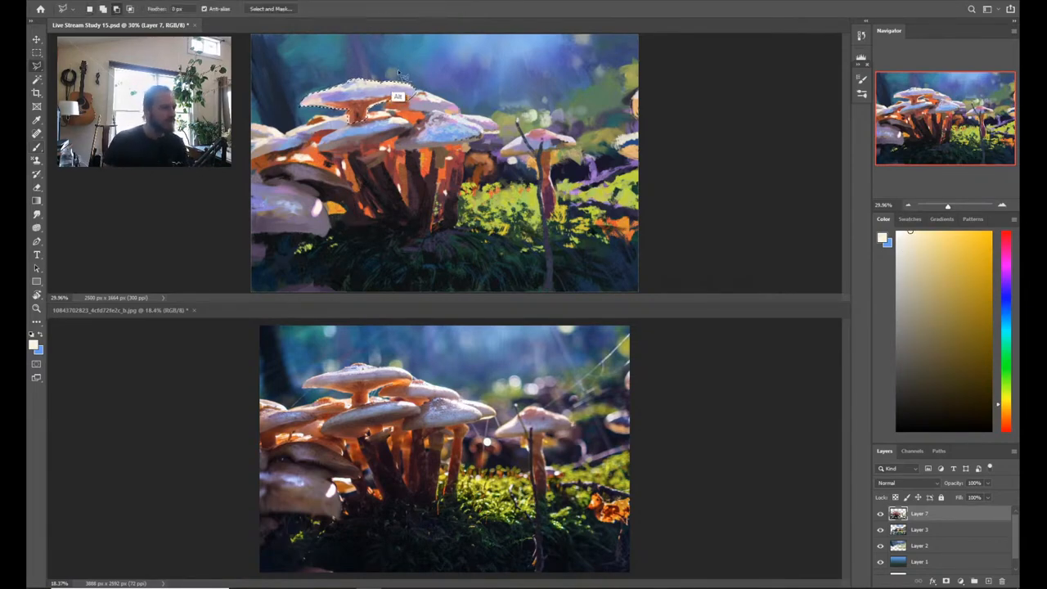
{"action": "key", "text": "ctrl+d"}
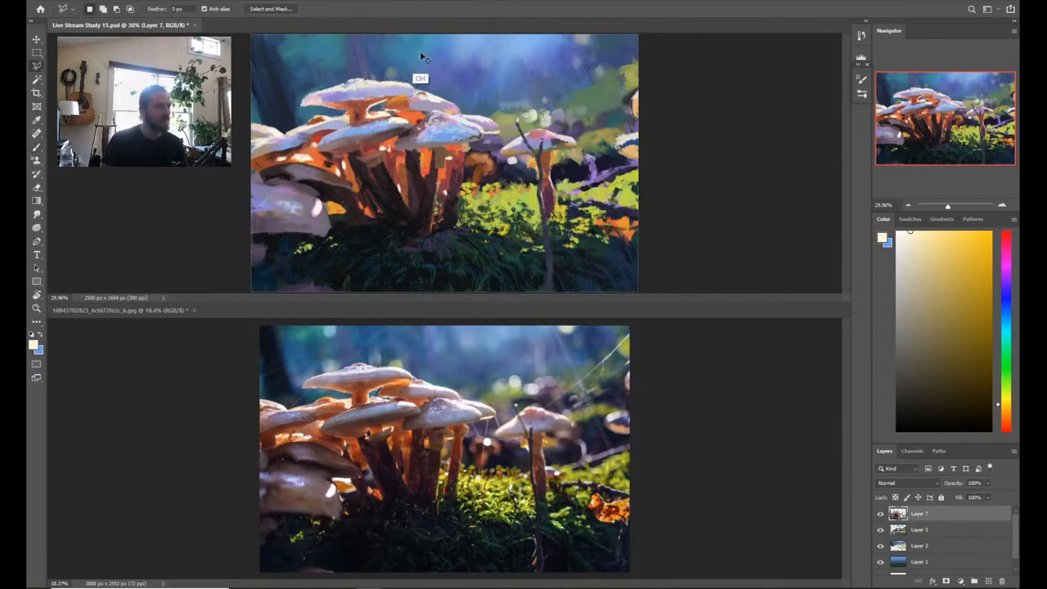
{"action": "mouse_move", "coordinate": [413, 96]}
{"action": "left_mouse_down"}
{"action": "mouse_move", "coordinate": [421, 88]}
{"action": "mouse_move", "coordinate": [409, 82]}
{"action": "mouse_move", "coordinate": [343, 114]}
{"action": "mouse_move", "coordinate": [413, 96]}
{"action": "left_mouse_up"}
{"action": "key", "text": "b"}
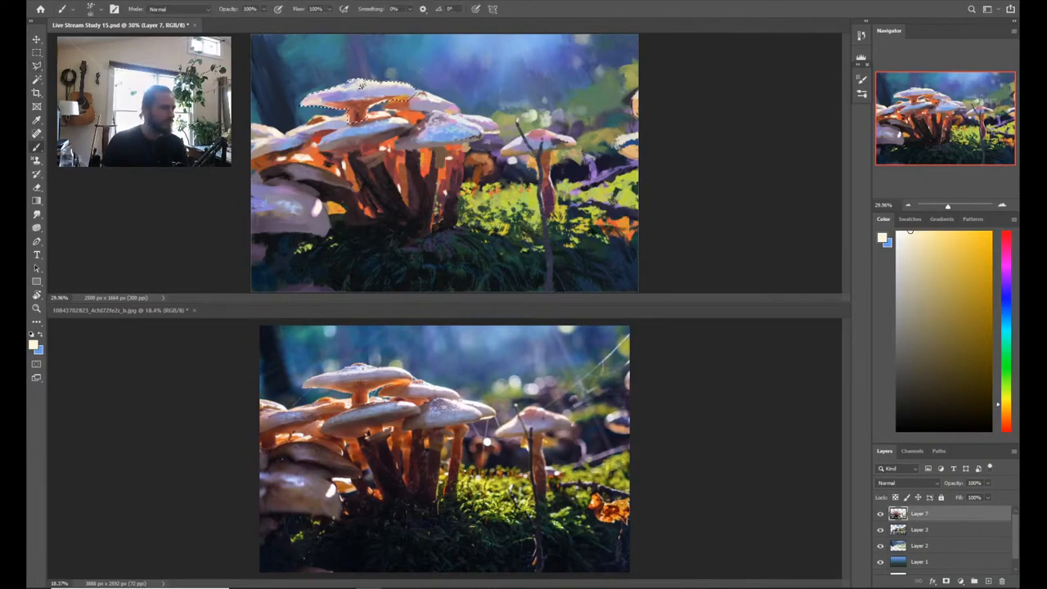
Step: Tone the selected top cap with sampled reddish brown and grey, blending strokes across its surface with the Mixer Brush
{"action": "left_click", "coordinate": [362, 105], "text": "alt"}
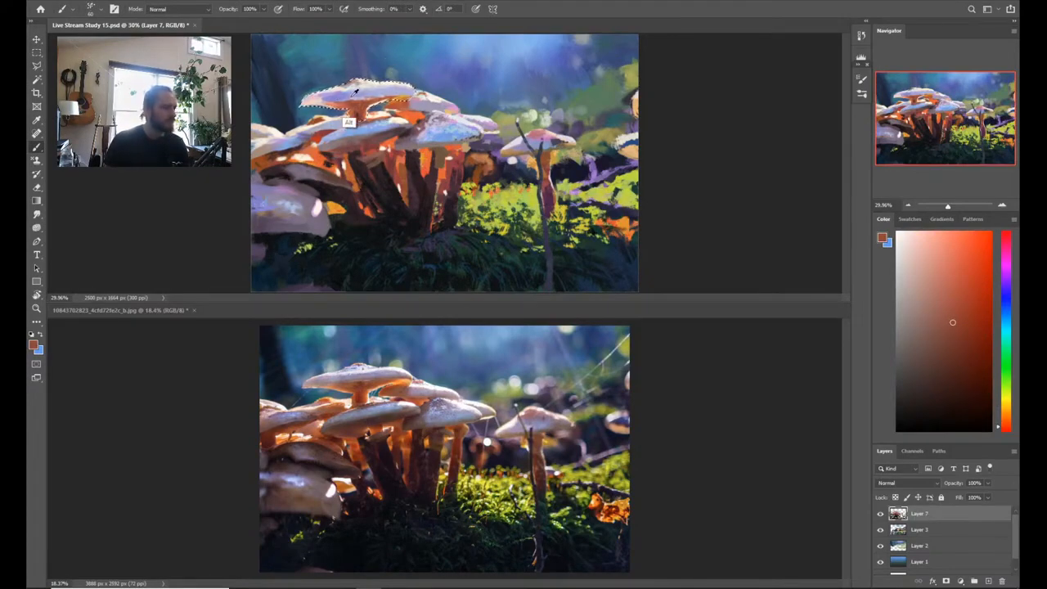
{"action": "key", "text": "alt"}
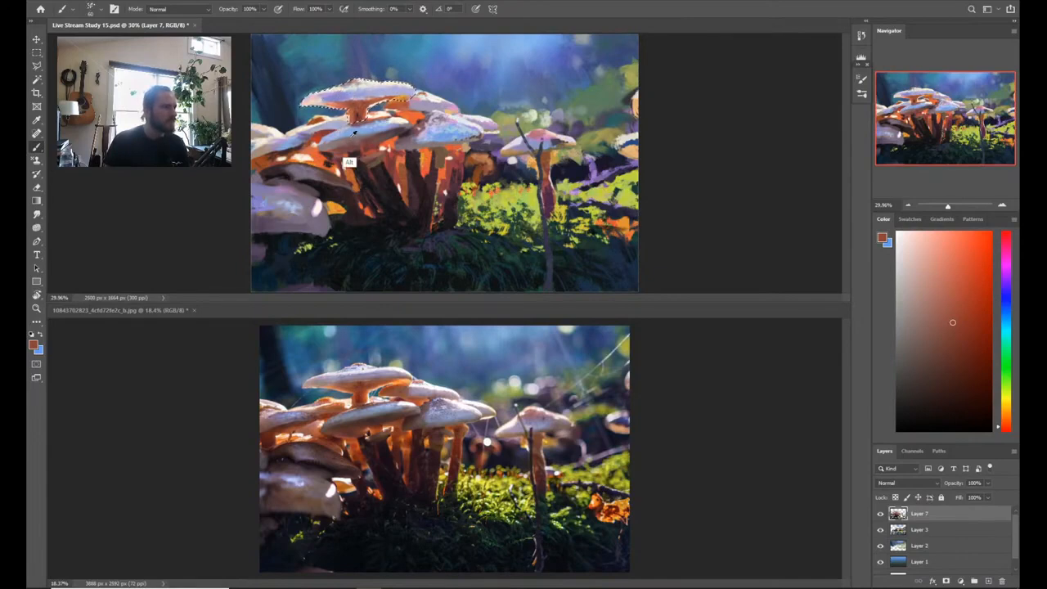
{"action": "left_click", "coordinate": [340, 127], "text": "alt"}
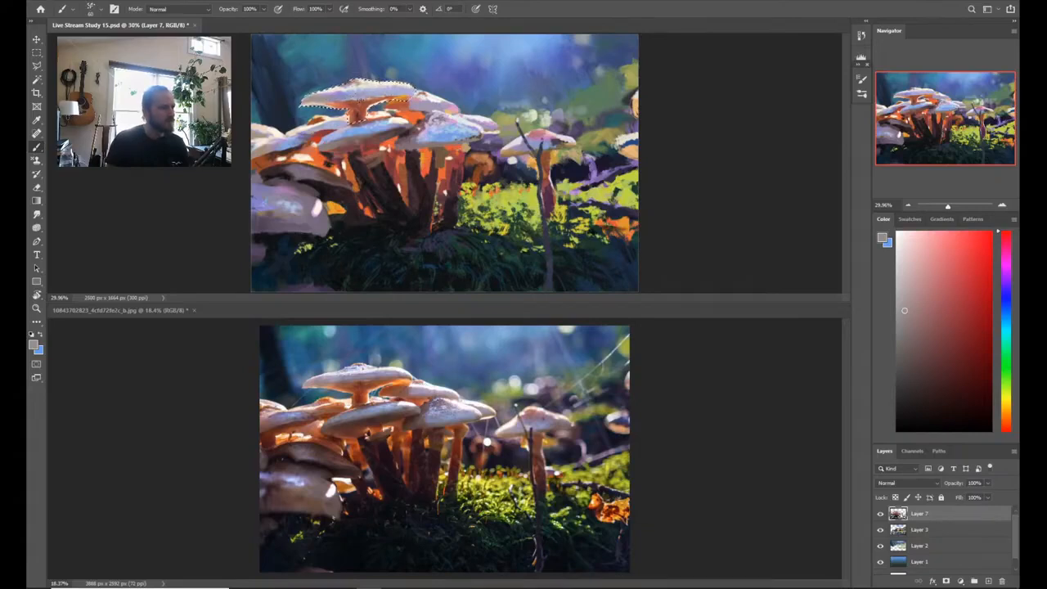
{"action": "key", "text": "shift+b"}
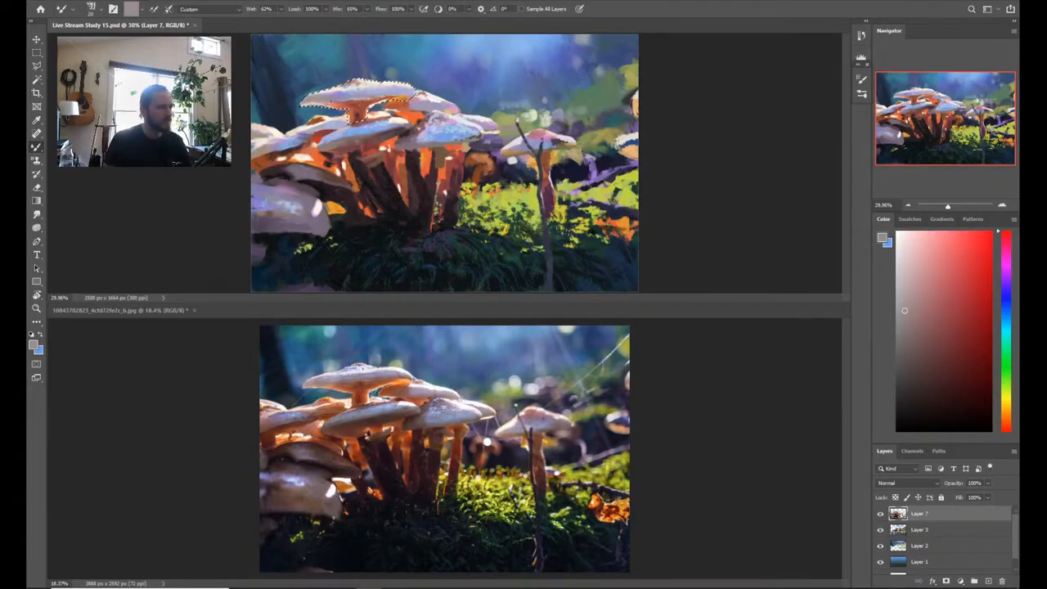
{"action": "left_click_drag", "start_coordinate": [401, 98], "coordinate": [327, 100]}
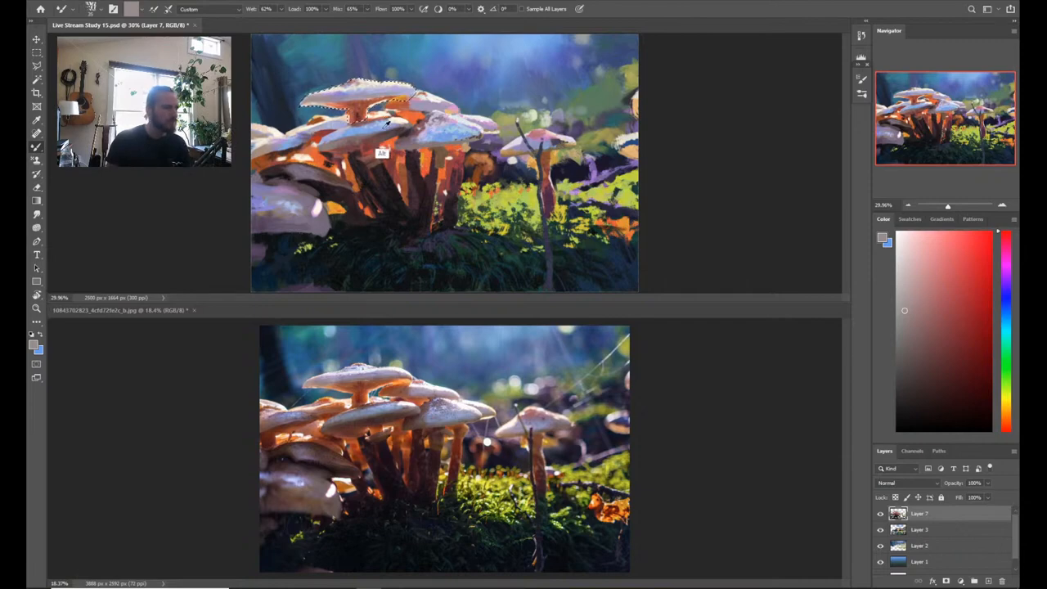
Step: Sample a dark tone from the stems, shift it to a deep orange-brown, and shrink the Mixer Brush for fine marks on the cap
{"action": "left_click", "coordinate": [389, 161], "text": "alt"}
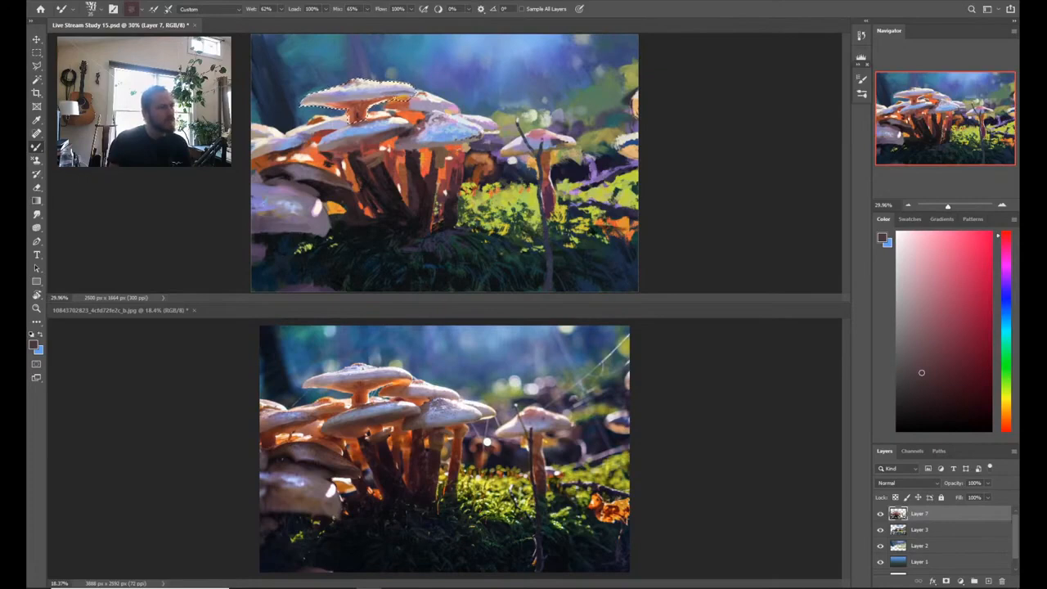
{"action": "left_click", "coordinate": [944, 388]}
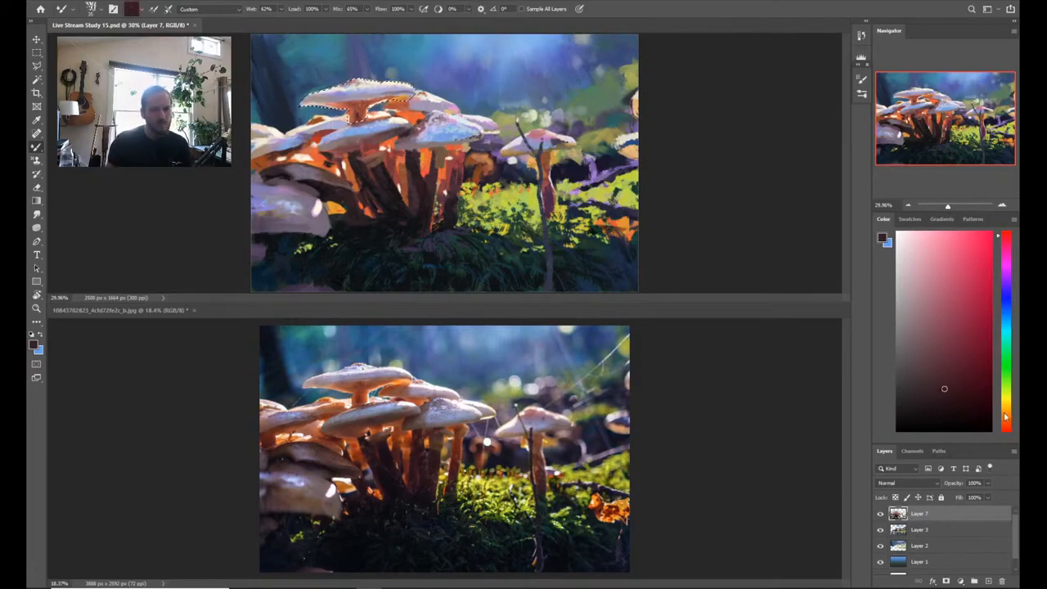
{"action": "left_click_drag", "start_coordinate": [1007, 427], "coordinate": [1006, 413]}
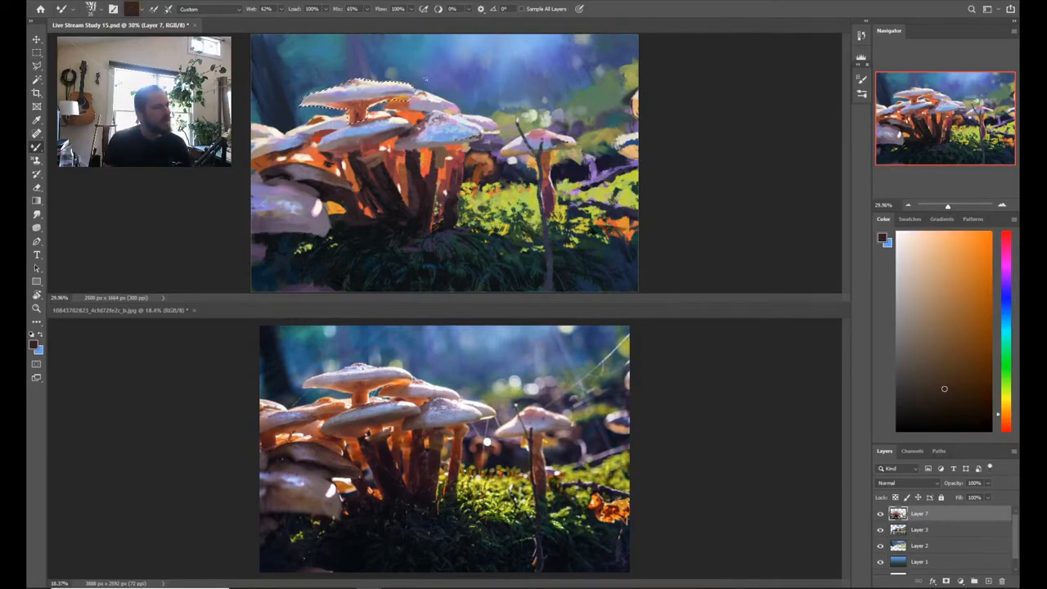
{"action": "key", "text": "["}
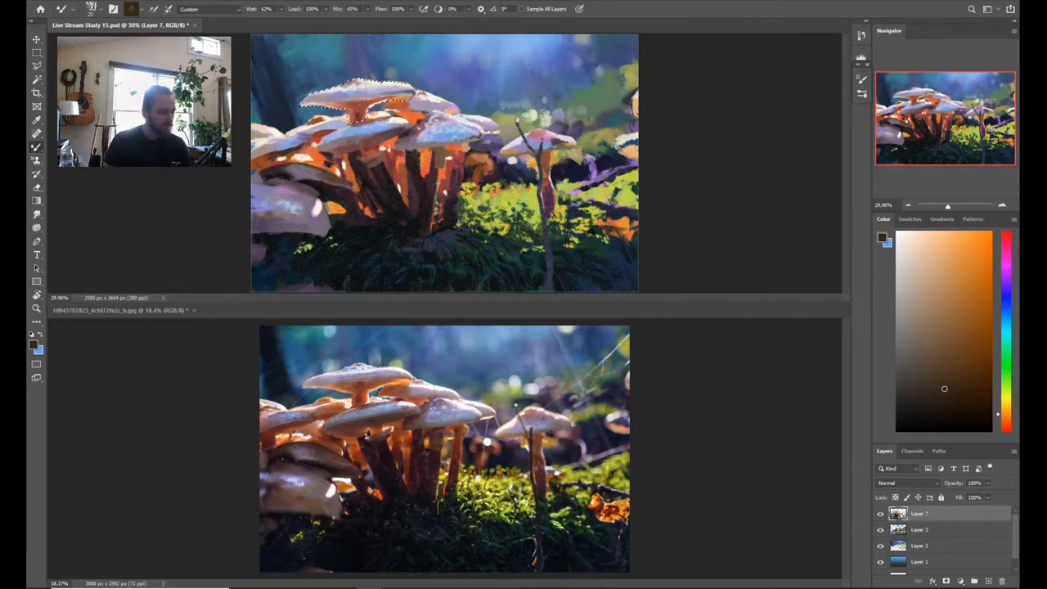
Step: Sample a muted purple from the right-hand cap and dab it onto the top cap with the regular ESA Big Thikk Texture 2 brush
{"action": "left_click", "coordinate": [483, 122], "text": "alt"}
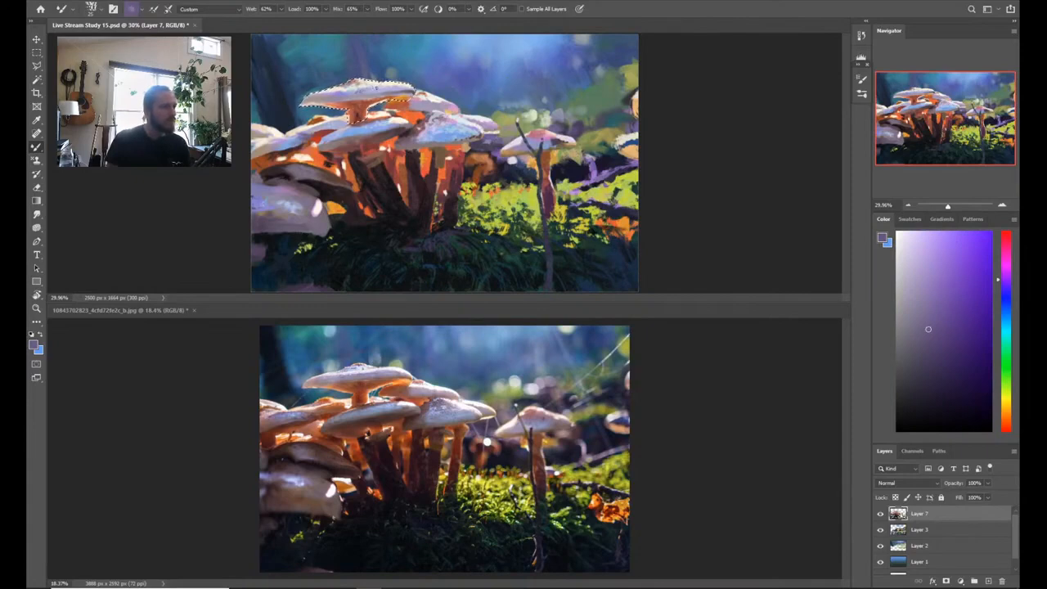
{"action": "key", "text": "shift+b"}
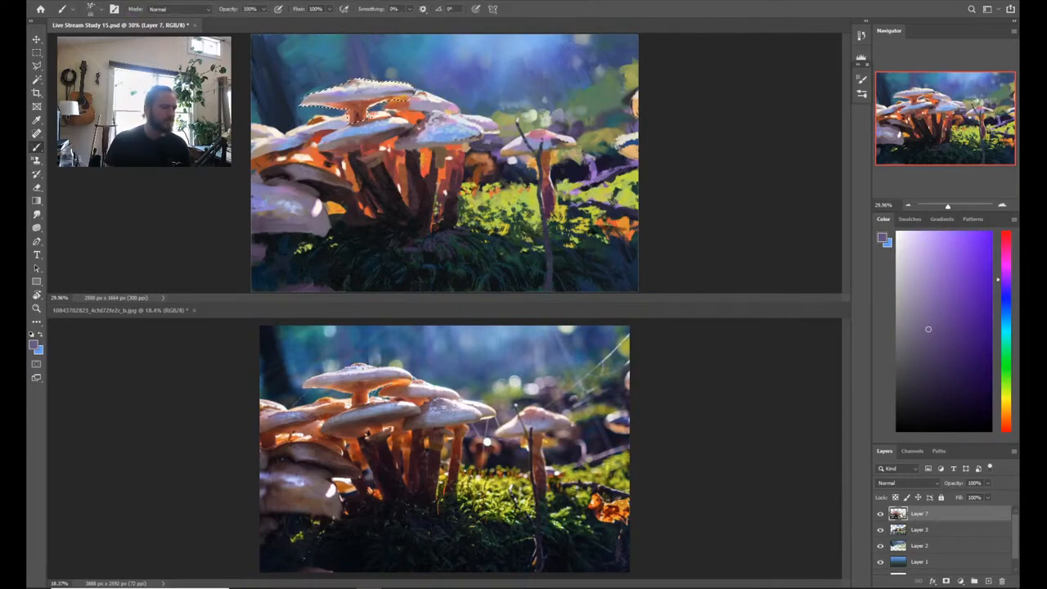
{"action": "right_click", "coordinate": [359, 73]}
{"action": "left_click", "coordinate": [521, 414]}
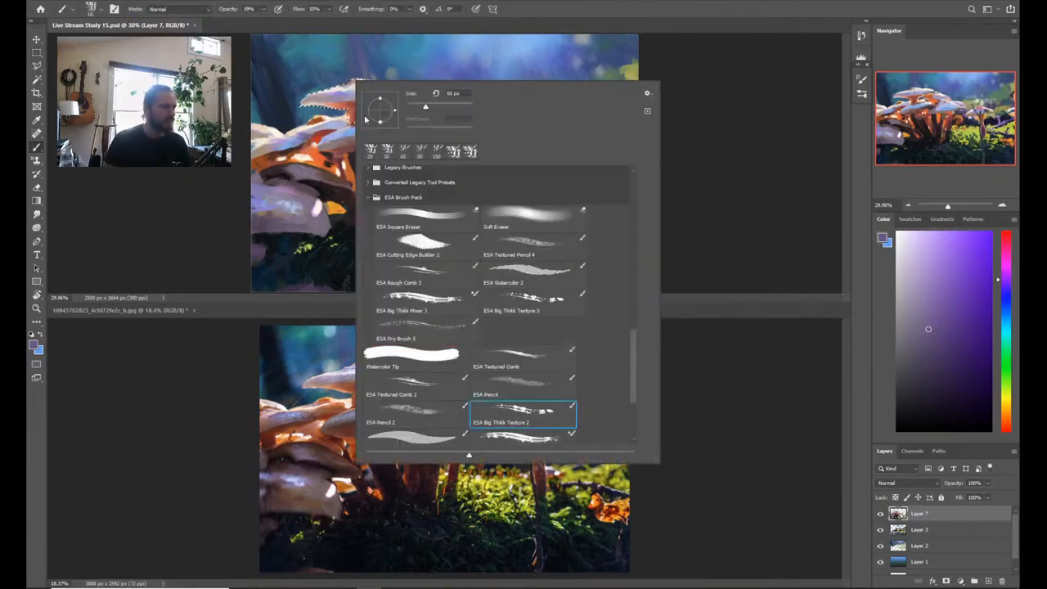
{"action": "left_click", "coordinate": [331, 97]}
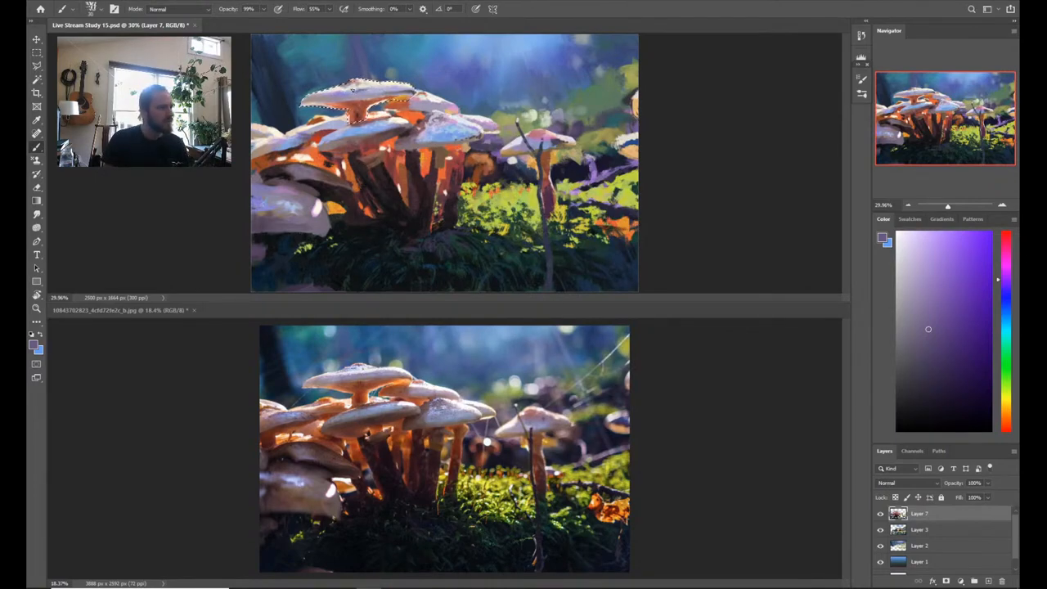
Step: Brighten the purple in stages and shift it to a vivid magenta-violet for colour accents on the selected top cap
{"action": "left_click", "coordinate": [942, 305]}
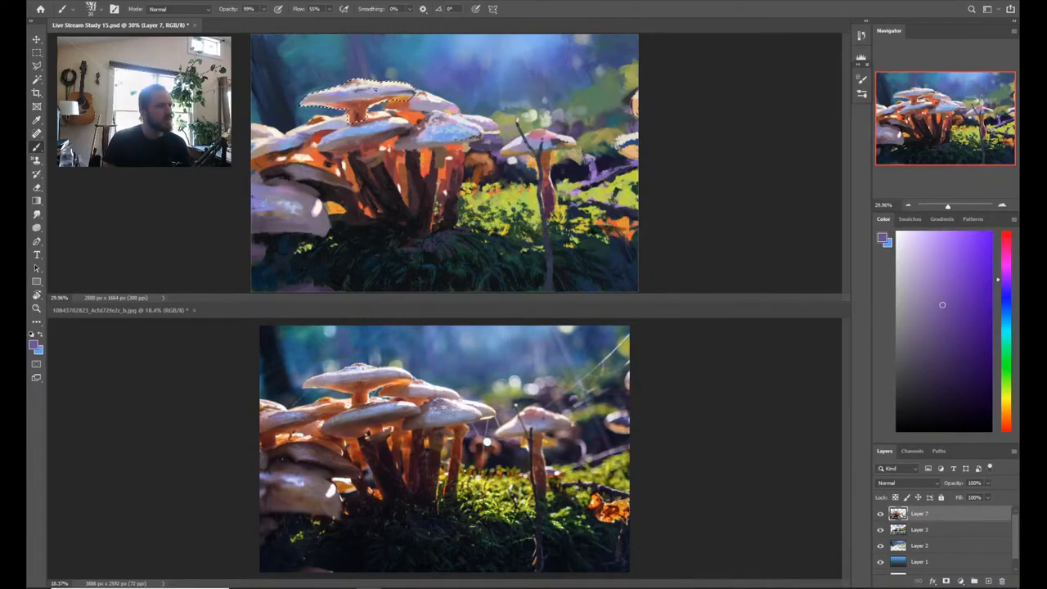
{"action": "left_click", "coordinate": [947, 273]}
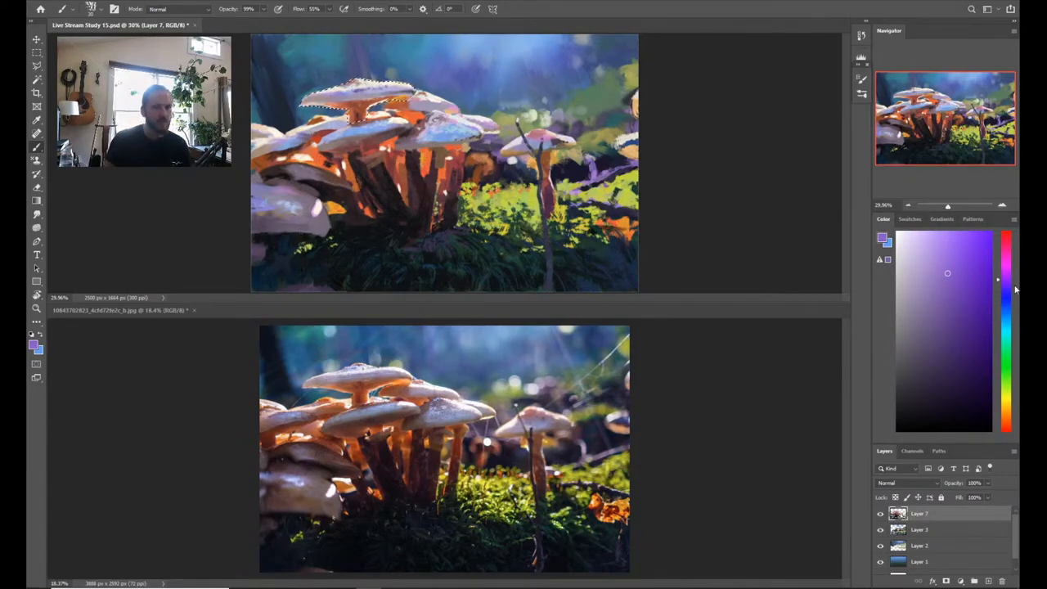
{"action": "left_click", "coordinate": [1005, 268]}
{"action": "left_click", "coordinate": [951, 246]}
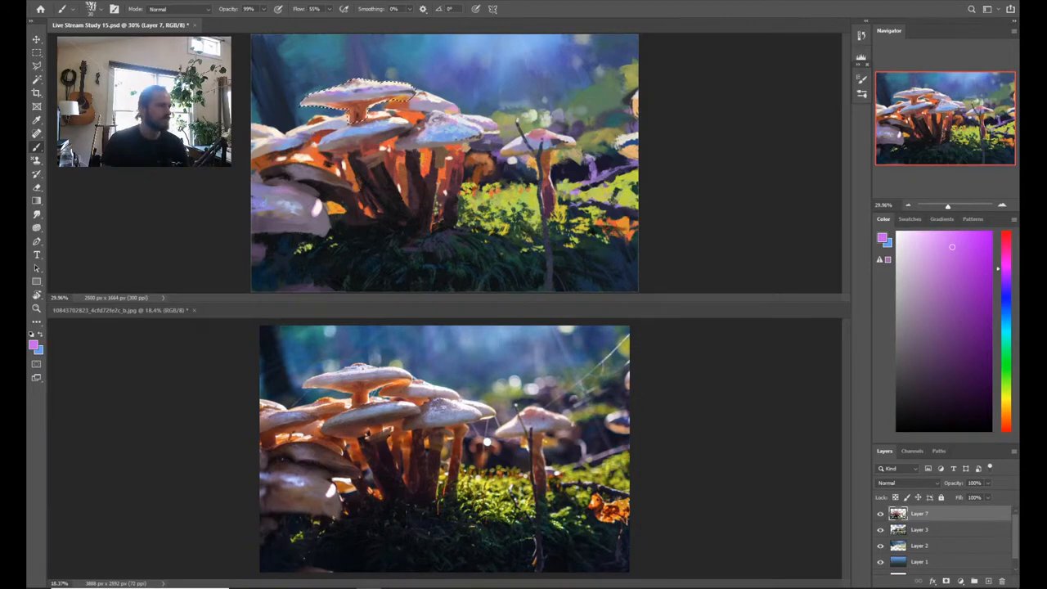
Step: Sample off-white, lavender and light blue from the painting to retouch the crown and rim of the selected top cap
{"action": "left_click", "coordinate": [330, 115], "text": "alt"}
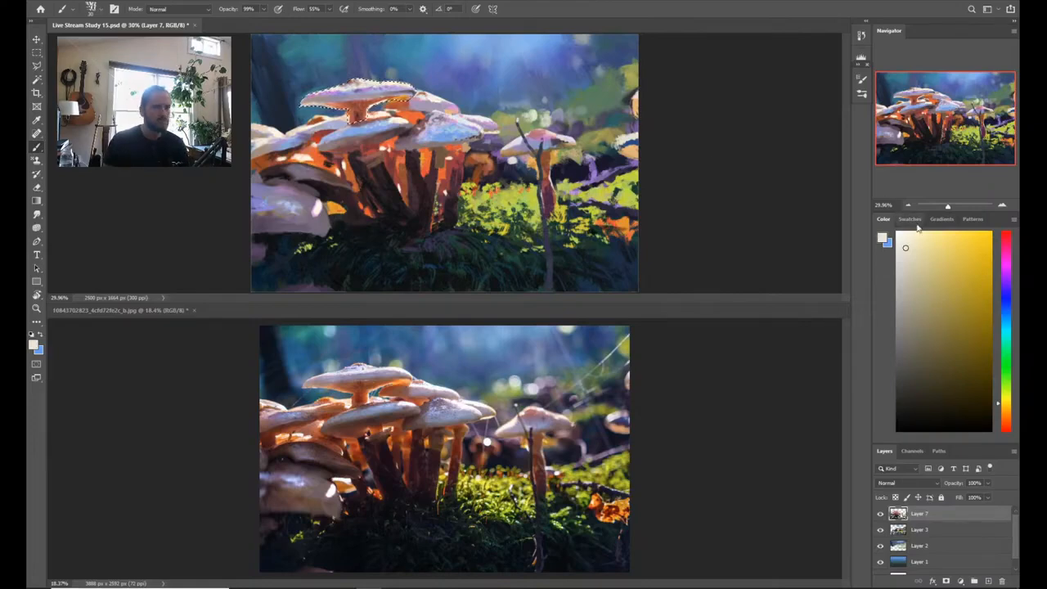
{"action": "left_click", "coordinate": [470, 122], "text": "alt"}
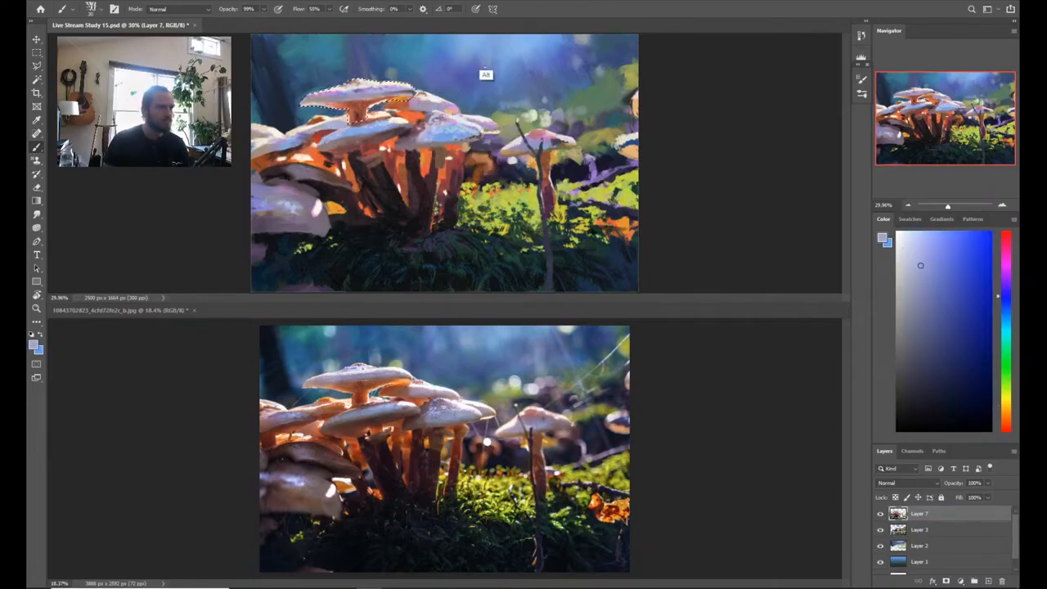
{"action": "left_click", "coordinate": [457, 78], "text": "alt"}
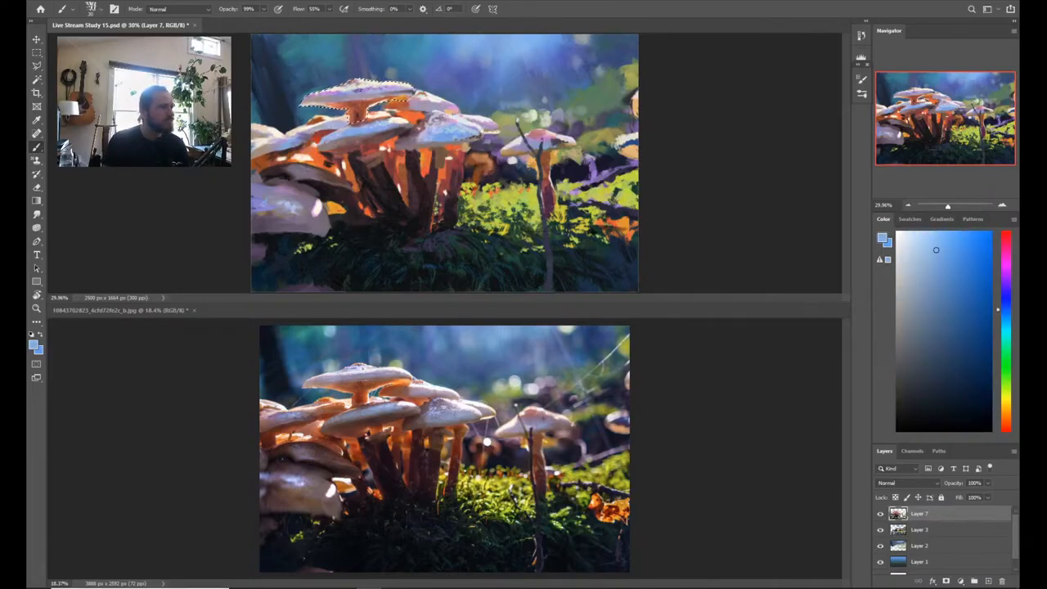
{"action": "left_click", "coordinate": [357, 81], "text": "alt"}
{"action": "left_click", "coordinate": [350, 83], "text": "alt"}
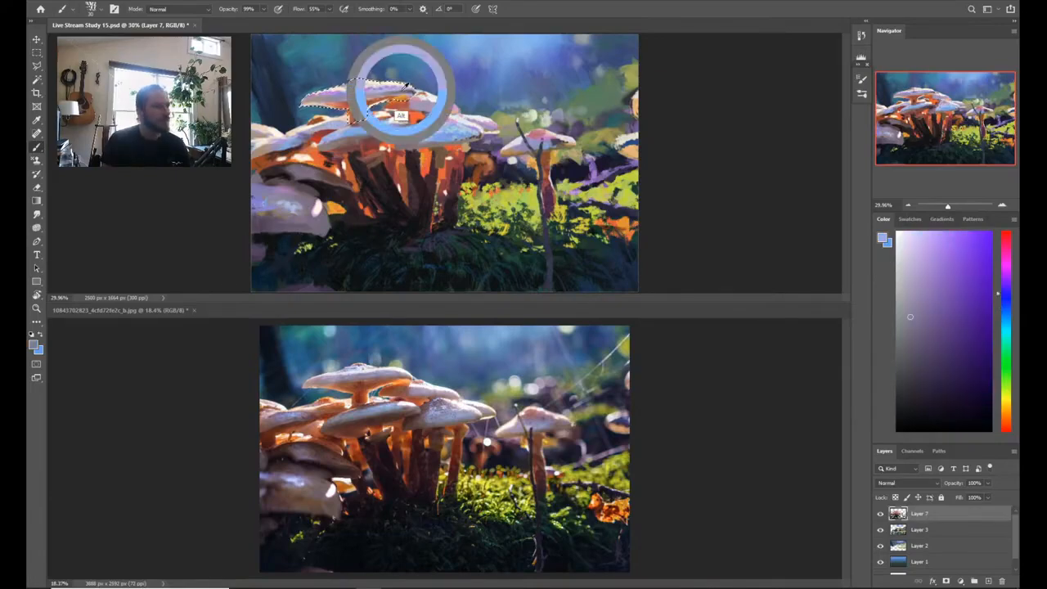
Step: Sample greyish lavender from the top cap's edge, shift it to periwinkle, and pick up a light blue for its cool highlights
{"action": "left_click", "coordinate": [405, 83], "text": "alt"}
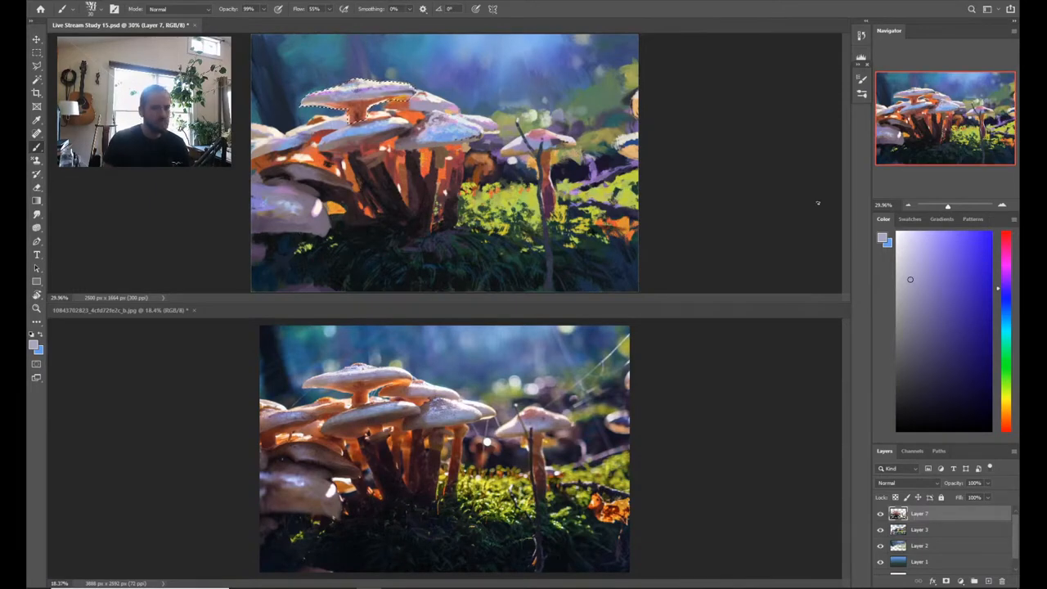
{"action": "left_click", "coordinate": [1006, 300]}
{"action": "left_click", "coordinate": [929, 266]}
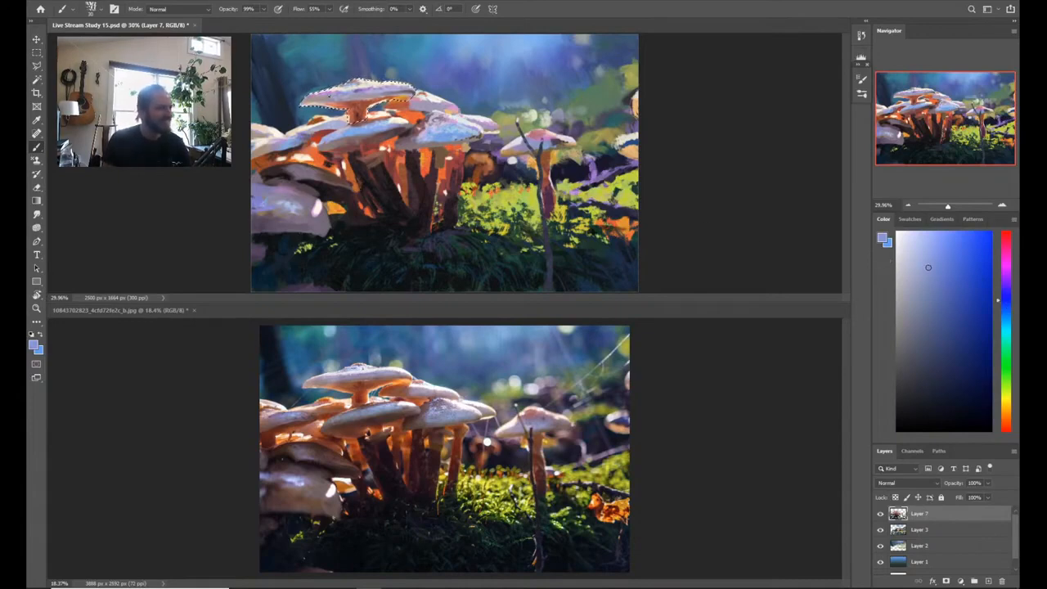
{"action": "left_click", "coordinate": [358, 160], "text": "alt"}
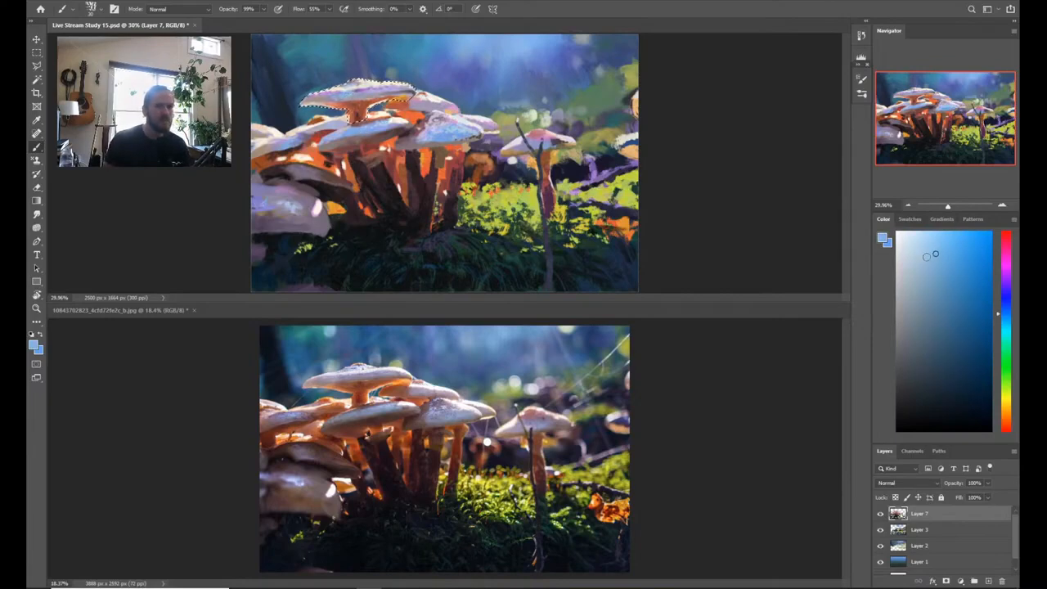
Step: Work the selected top cap and its underside with a pale greyish blue, sampled orange and red-brown, and a bright yellow-orange
{"action": "left_click", "coordinate": [925, 257]}
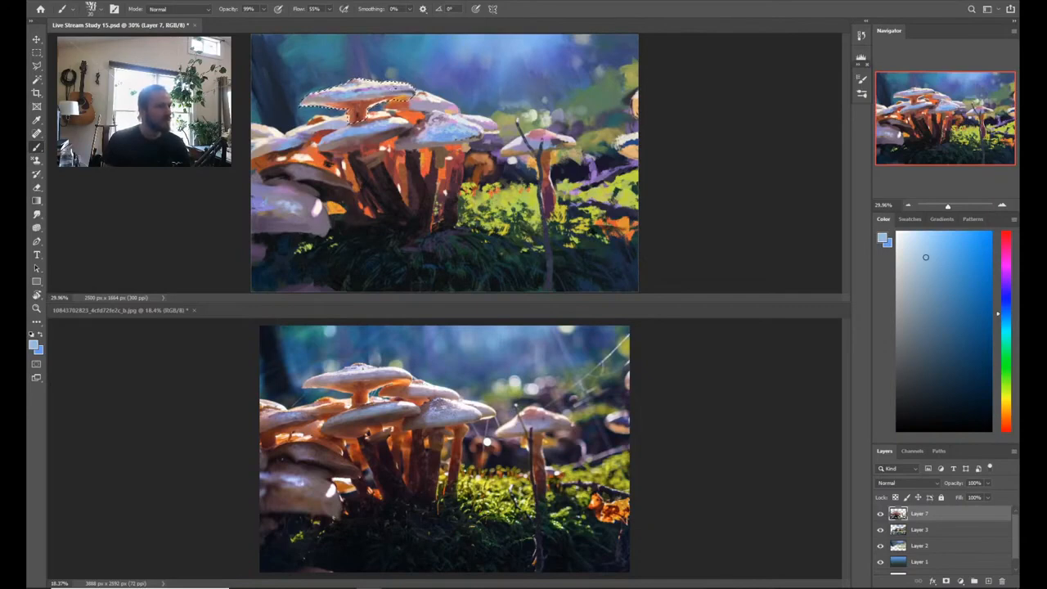
{"action": "left_click", "coordinate": [404, 132], "text": "alt"}
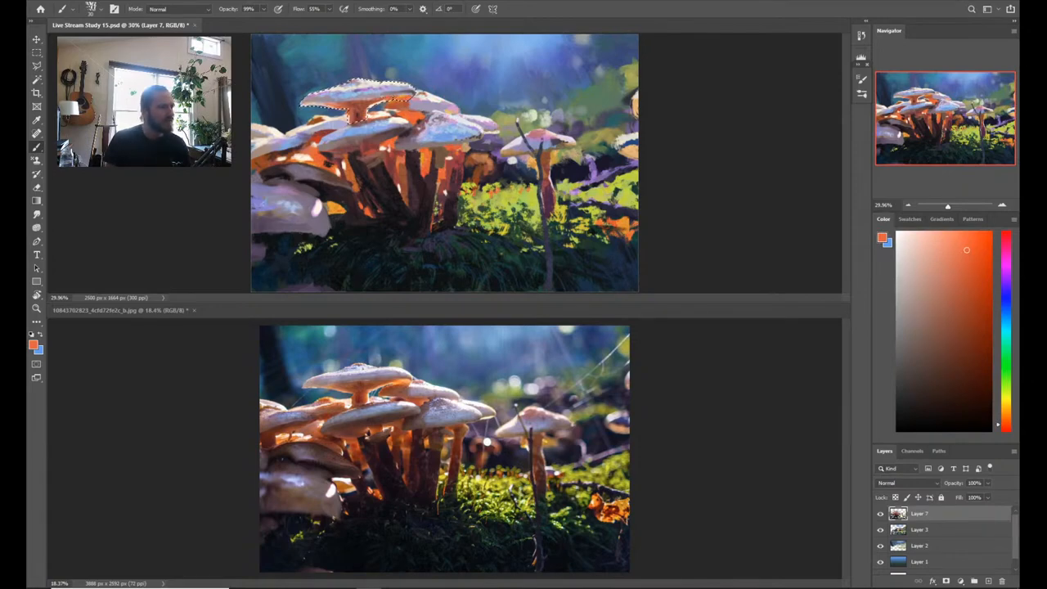
{"action": "left_click", "coordinate": [379, 95], "text": "alt"}
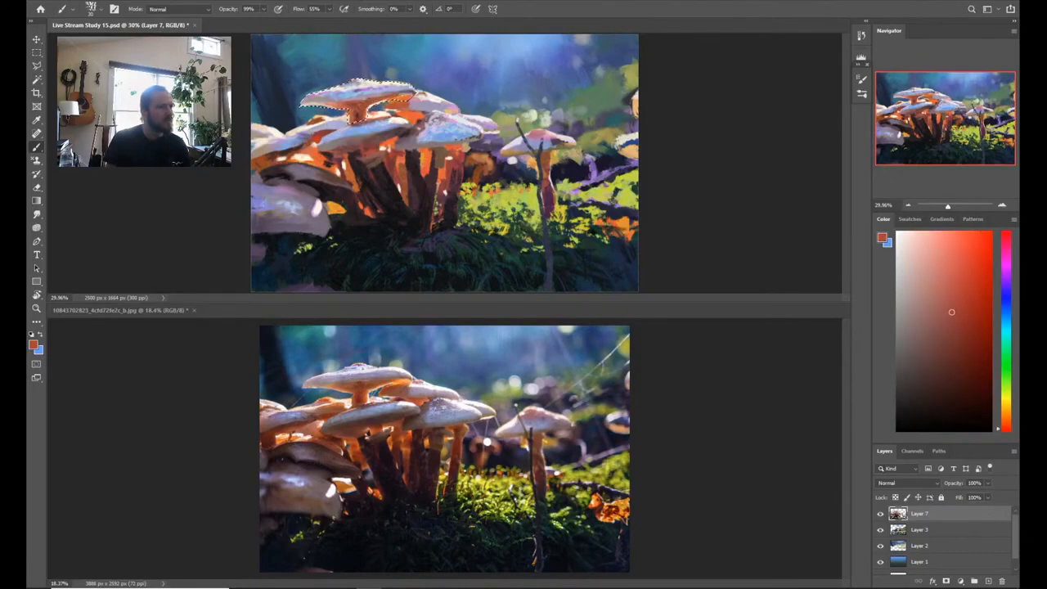
{"action": "left_click", "coordinate": [402, 125], "text": "alt"}
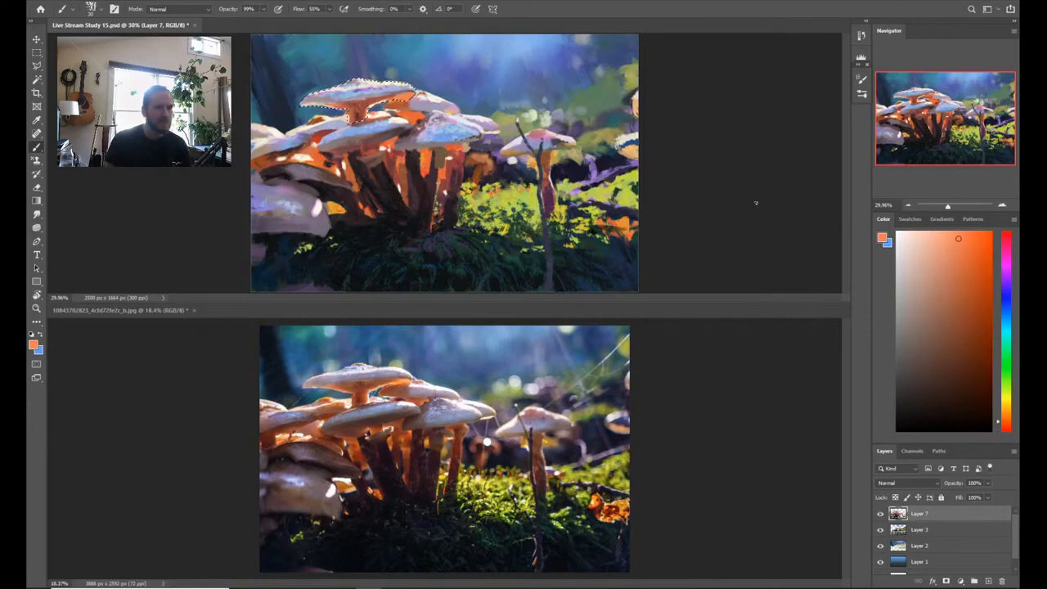
{"action": "left_click", "coordinate": [1006, 414]}
{"action": "left_click", "coordinate": [962, 234]}
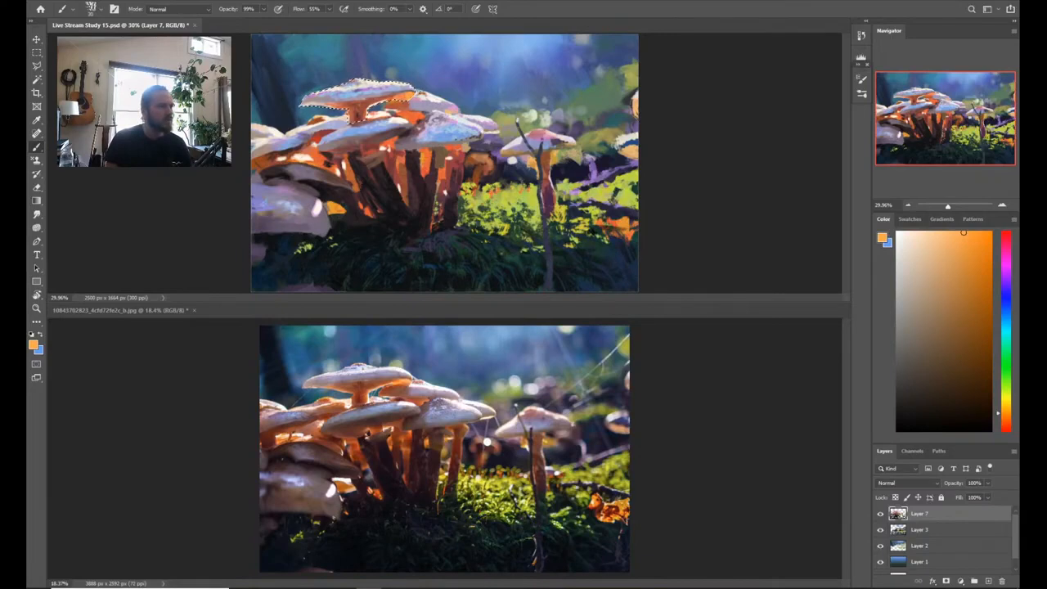
Step: Sample burnt orange, reddish brown and off-white from the cluster to retouch the selected top mushroom's stem and cap
{"action": "left_click", "coordinate": [358, 95], "text": "alt"}
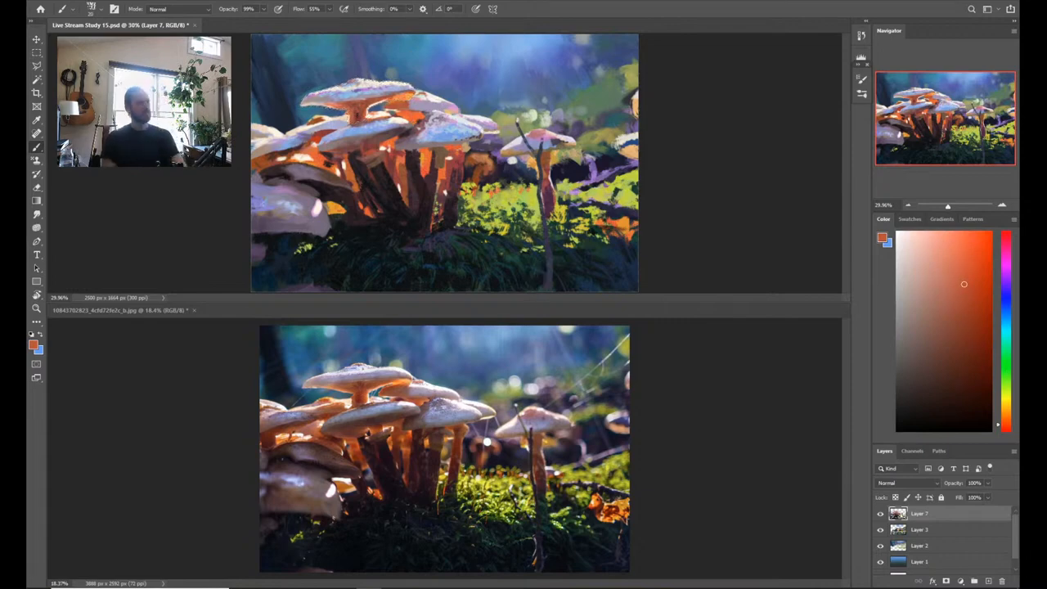
{"action": "key", "text": "ctrl+d"}
{"action": "key", "text": "ctrl+z"}
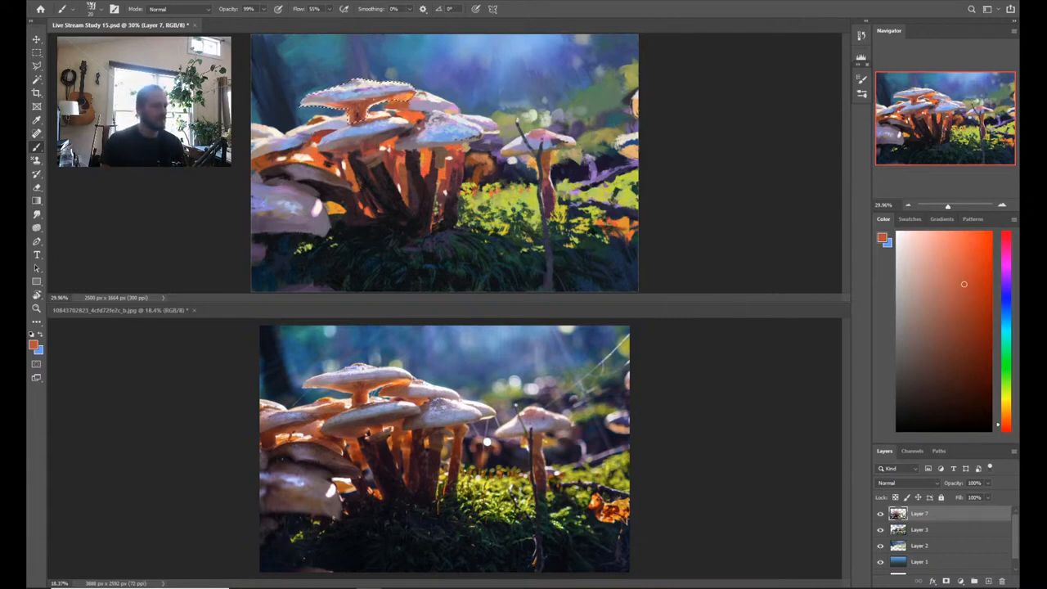
{"action": "left_click", "coordinate": [388, 118], "text": "alt"}
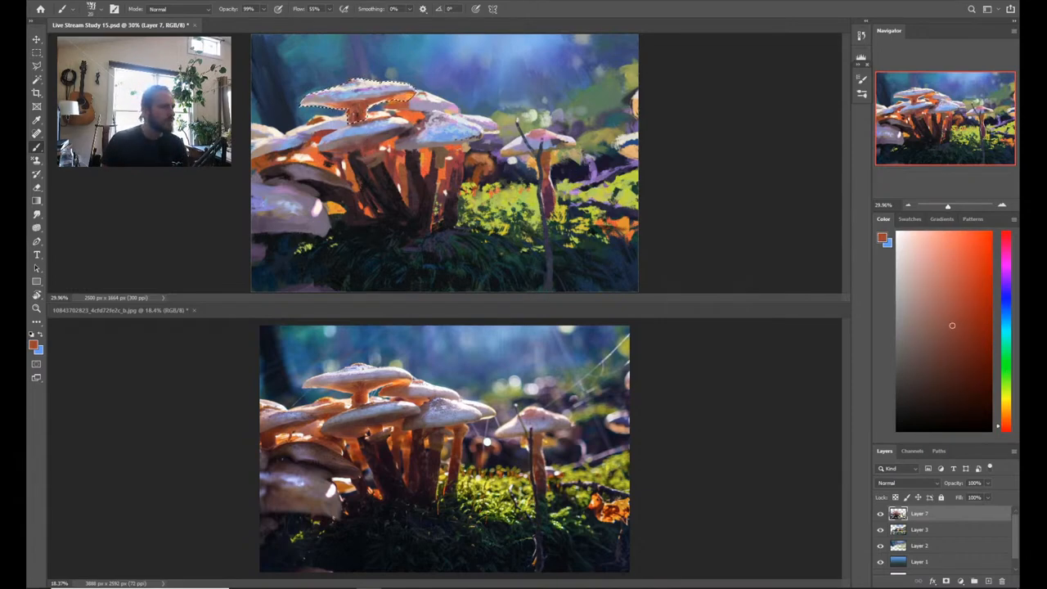
{"action": "left_click", "coordinate": [318, 160], "text": "alt"}
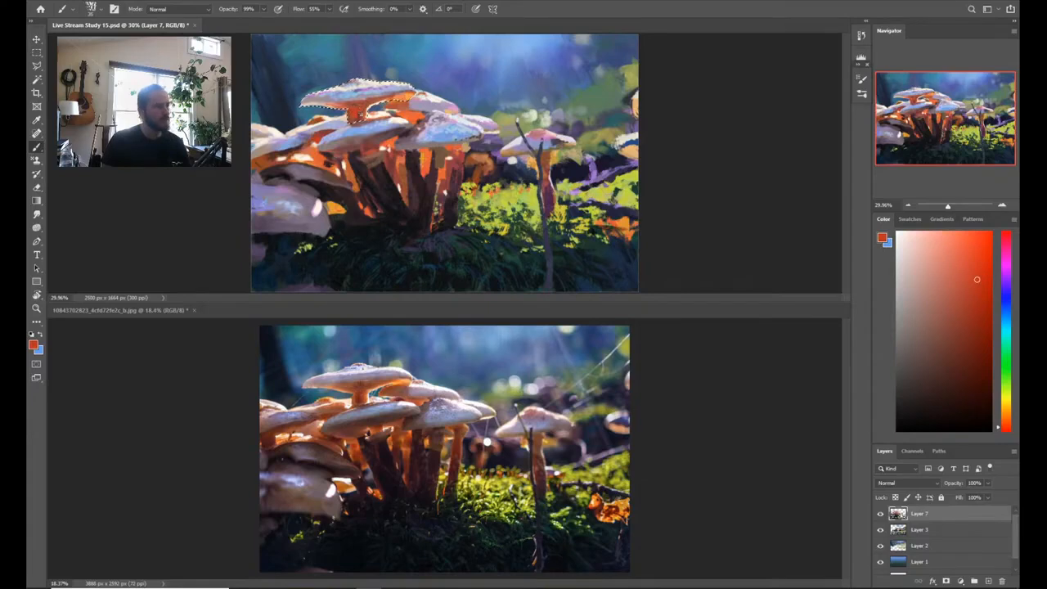
{"action": "left_click", "coordinate": [377, 114], "text": "alt"}
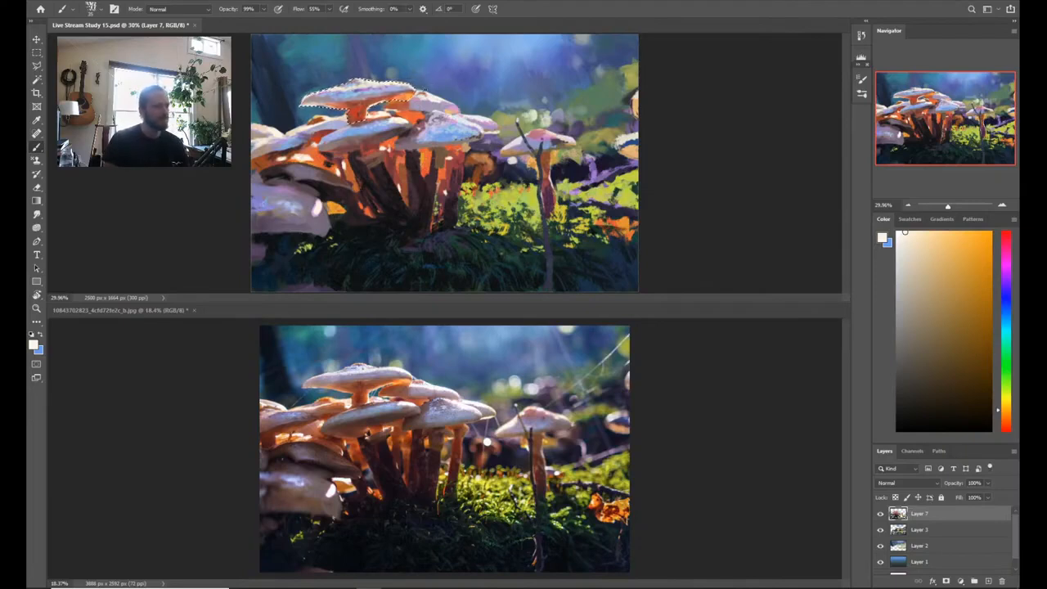
Step: Invert the lasso selection of the top cap and switch to the Eraser for the area outside its edge
{"action": "key", "text": "shift+b"}
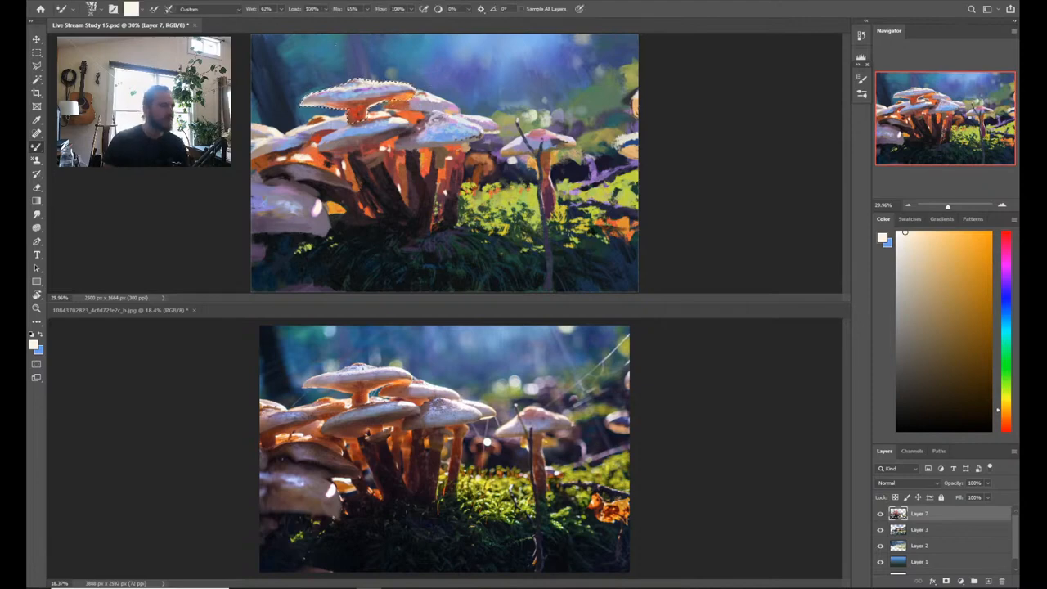
{"action": "key", "text": "ctrl+plus"}
{"action": "key", "text": "ctrl+alt+i"}
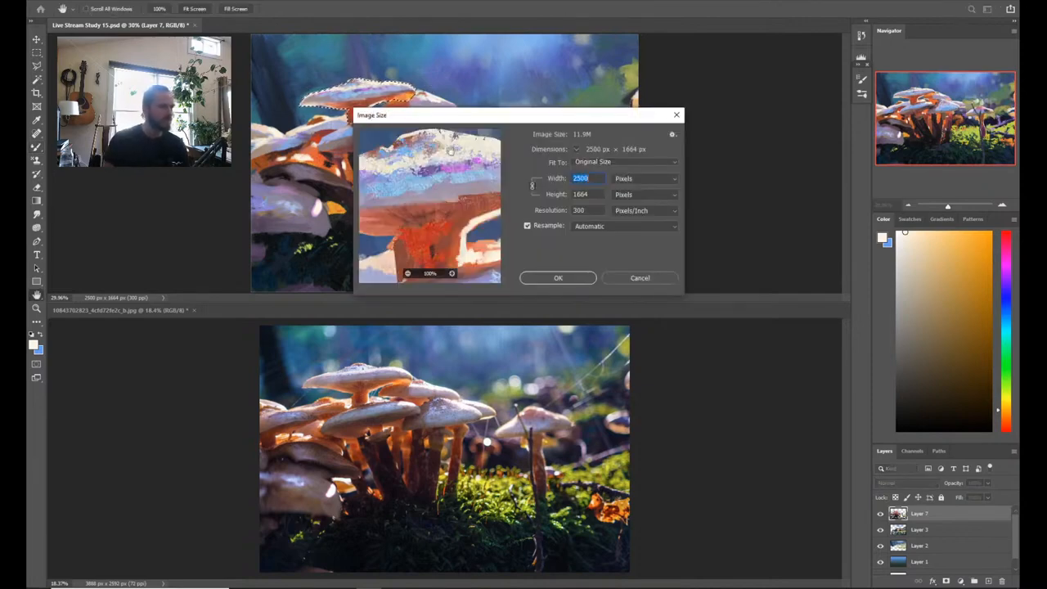
{"action": "left_click", "coordinate": [640, 278]}
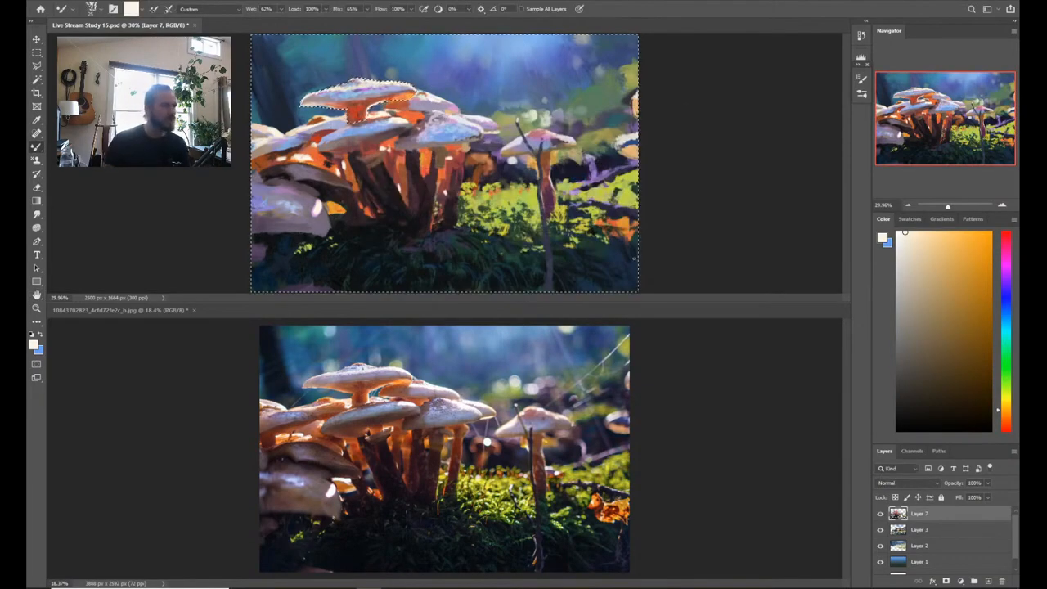
{"action": "key", "text": "e"}
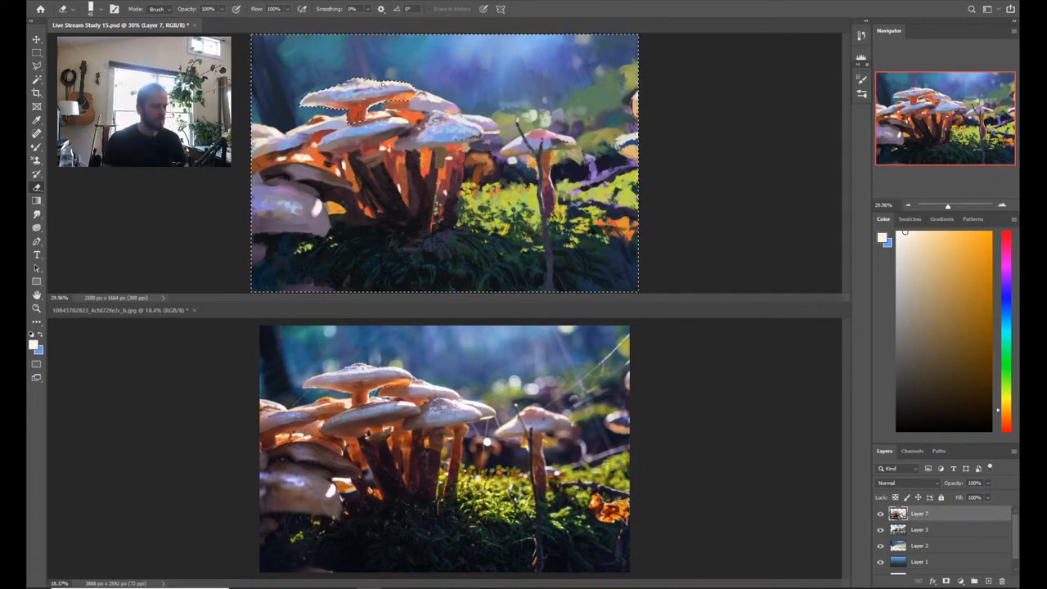
Step: Save the painting, deselect, and soften the top cap's right-hand rim with the Smudge tool
{"action": "key", "text": "ctrl+s"}
{"action": "key", "text": "ctrl+d"}
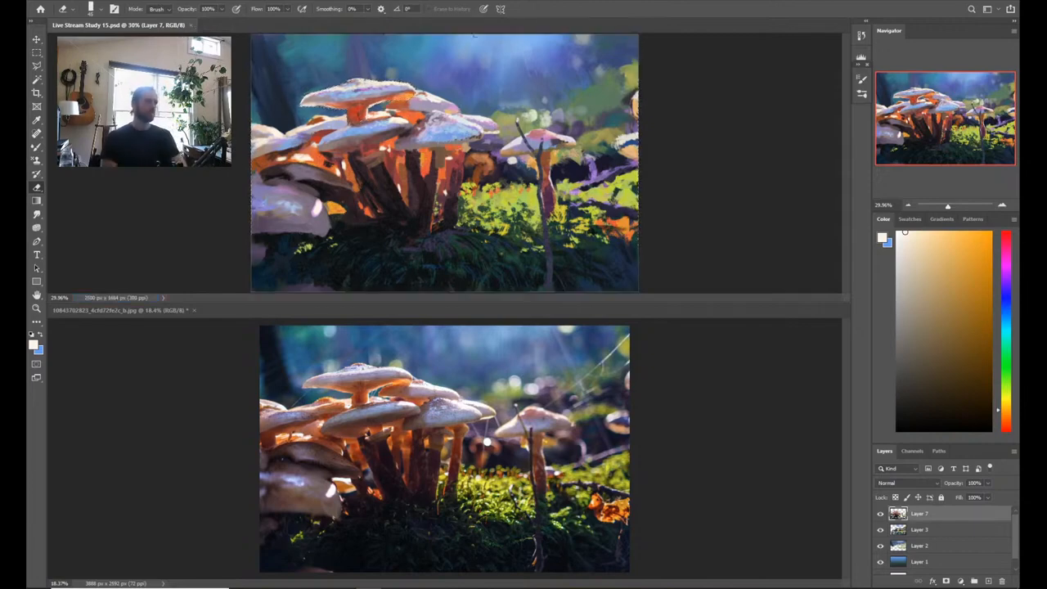
{"action": "key", "text": "b"}
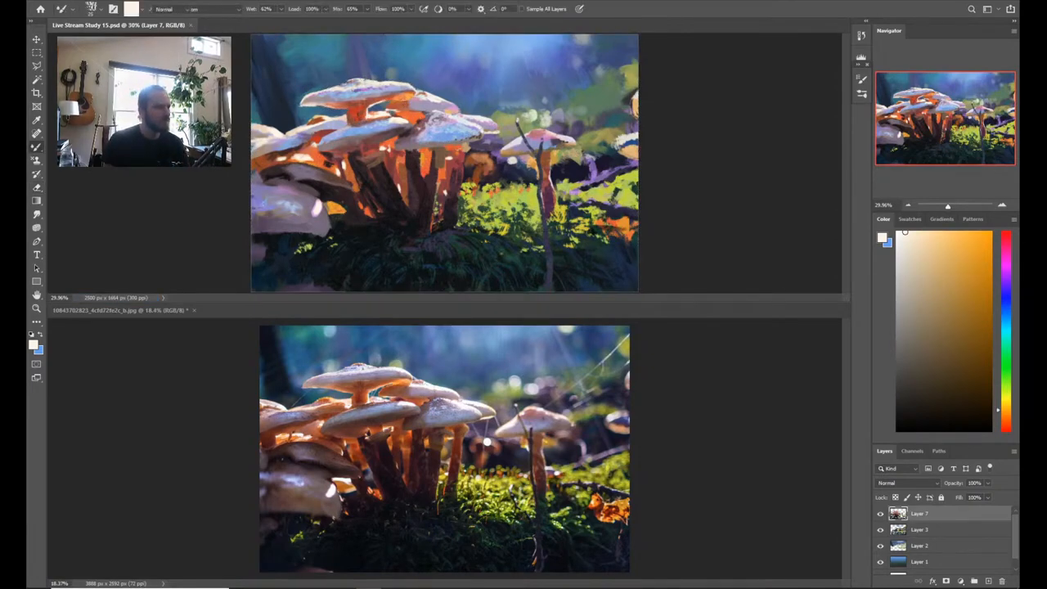
{"action": "key", "text": "r"}
{"action": "left_click_drag", "start_coordinate": [401, 97], "coordinate": [407, 100]}
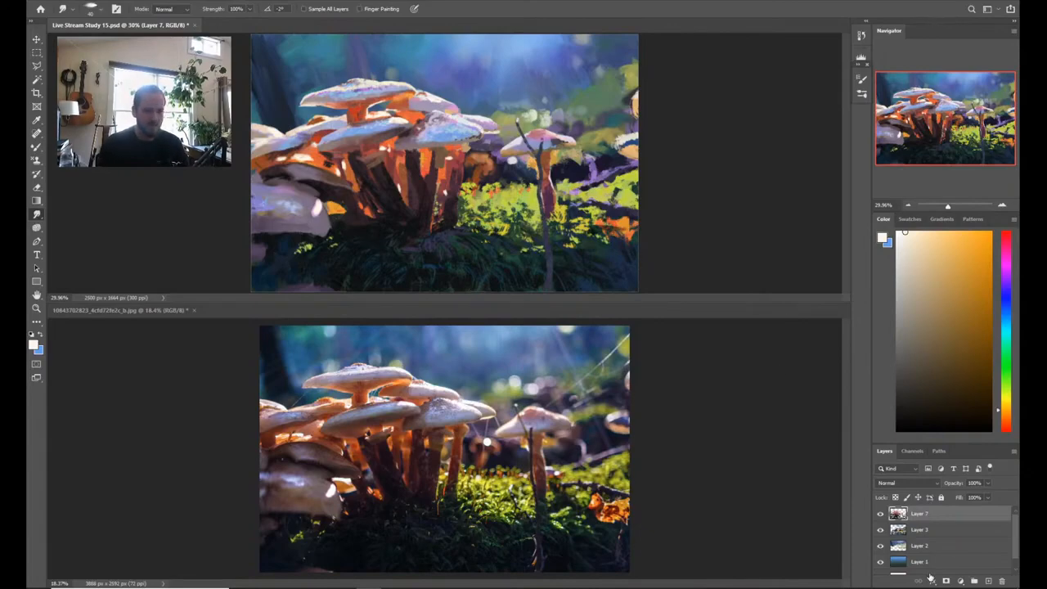
{"action": "left_click", "coordinate": [881, 545]}
{"action": "left_click", "coordinate": [881, 546]}
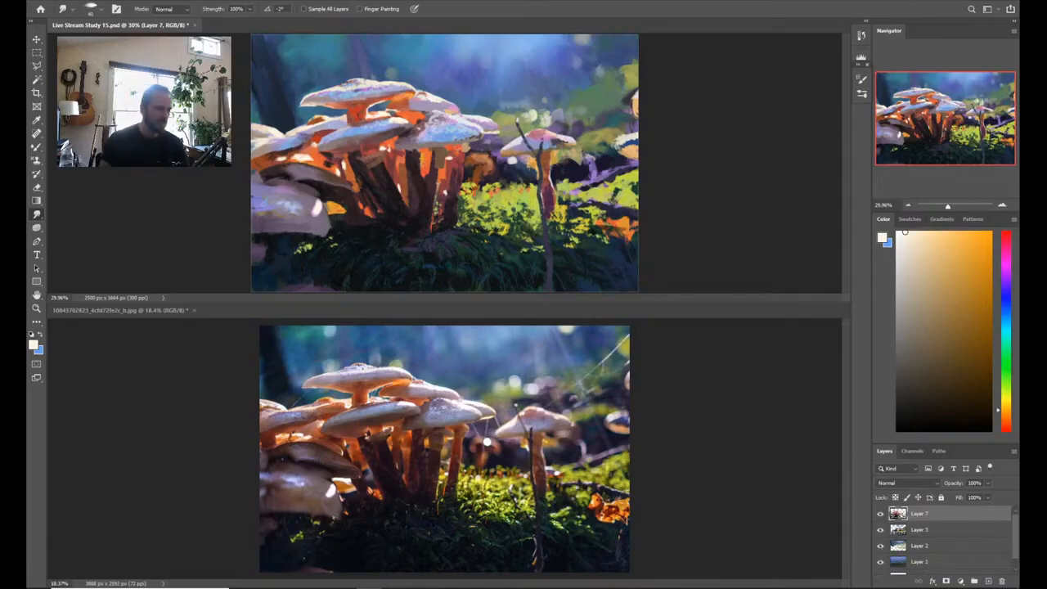
Step: Load the ESA Watercolor 2 brush and replace its tip with the 41 px hard round tip
{"action": "key", "text": "b"}
{"action": "right_click", "coordinate": [487, 144]}
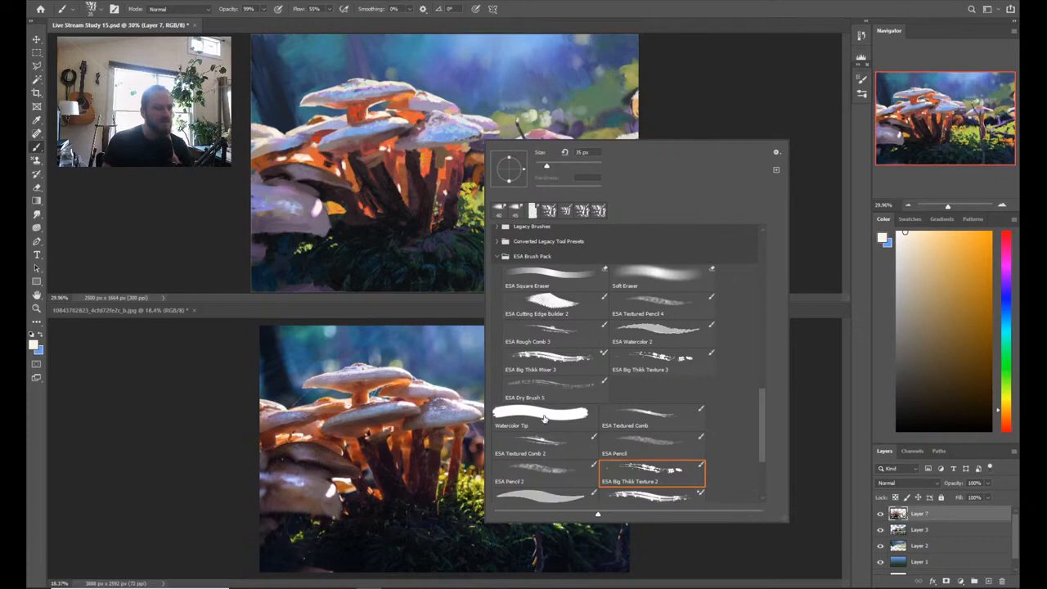
{"action": "left_click", "coordinate": [553, 310]}
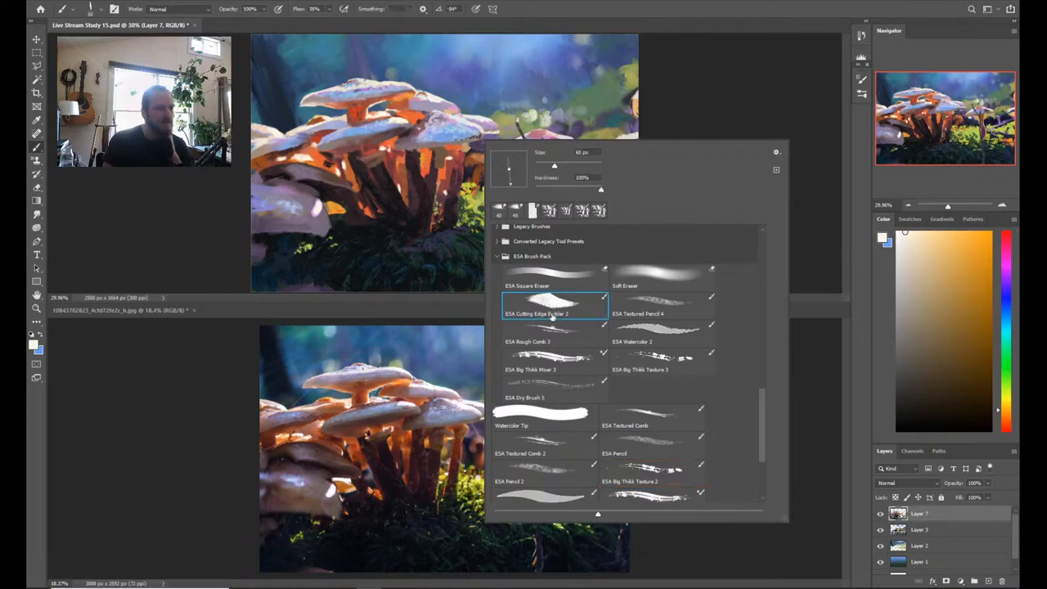
{"action": "left_click", "coordinate": [655, 332]}
{"action": "left_click", "coordinate": [860, 85]}
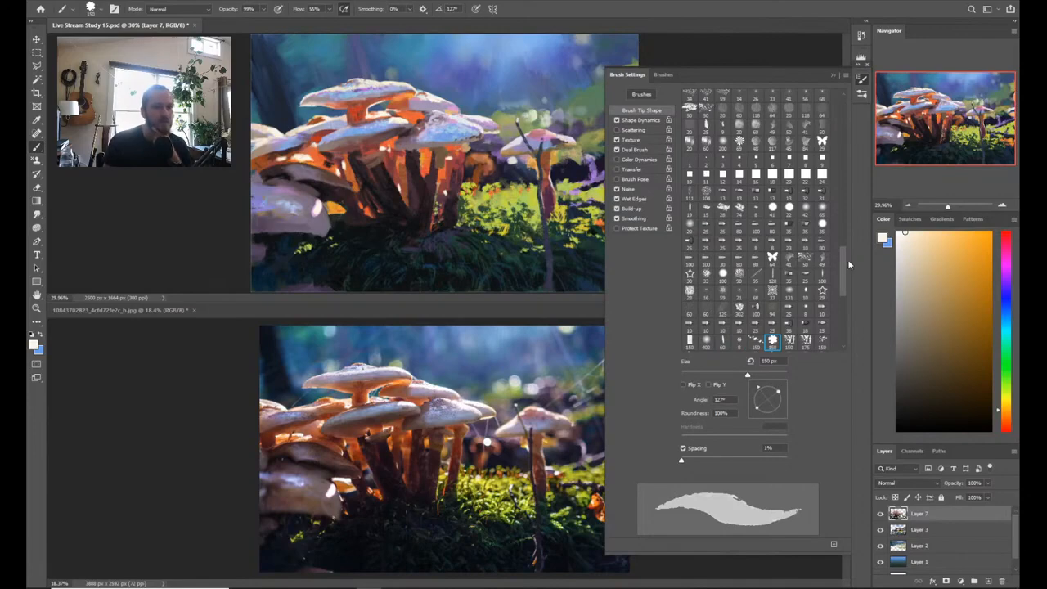
{"action": "left_click", "coordinate": [773, 207]}
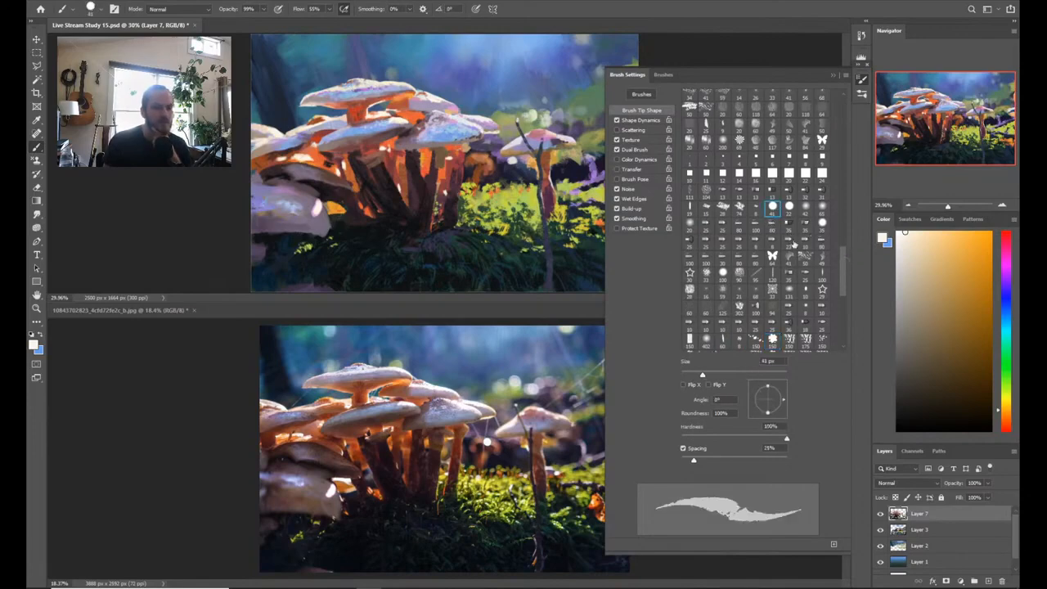
Step: Turn off Texture, Dual Brush and Shape Dynamics for the round brush and turn on Transfer
{"action": "left_click", "coordinate": [617, 150]}
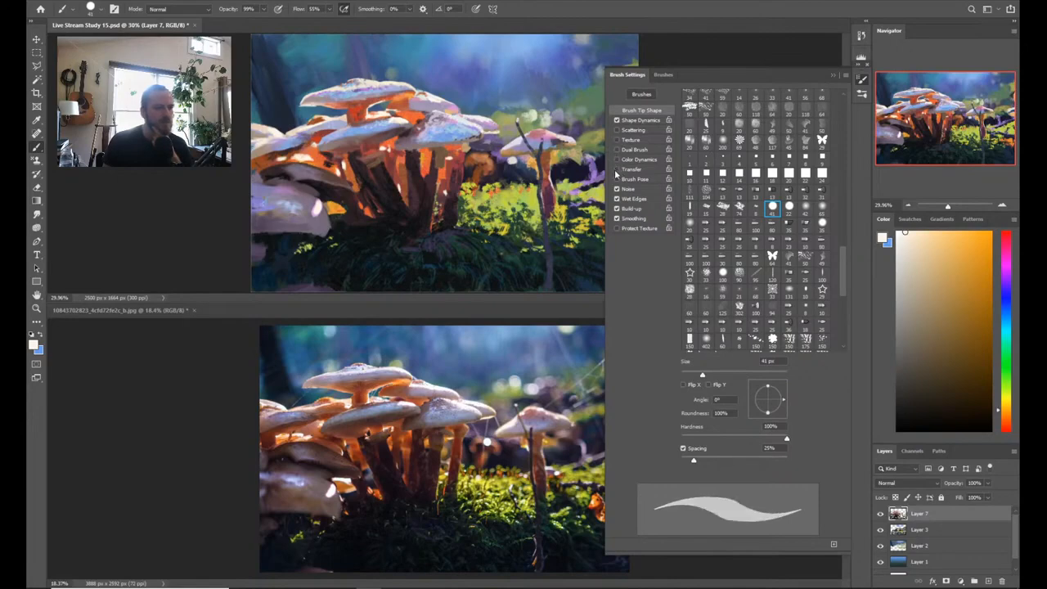
{"action": "left_click", "coordinate": [617, 121]}
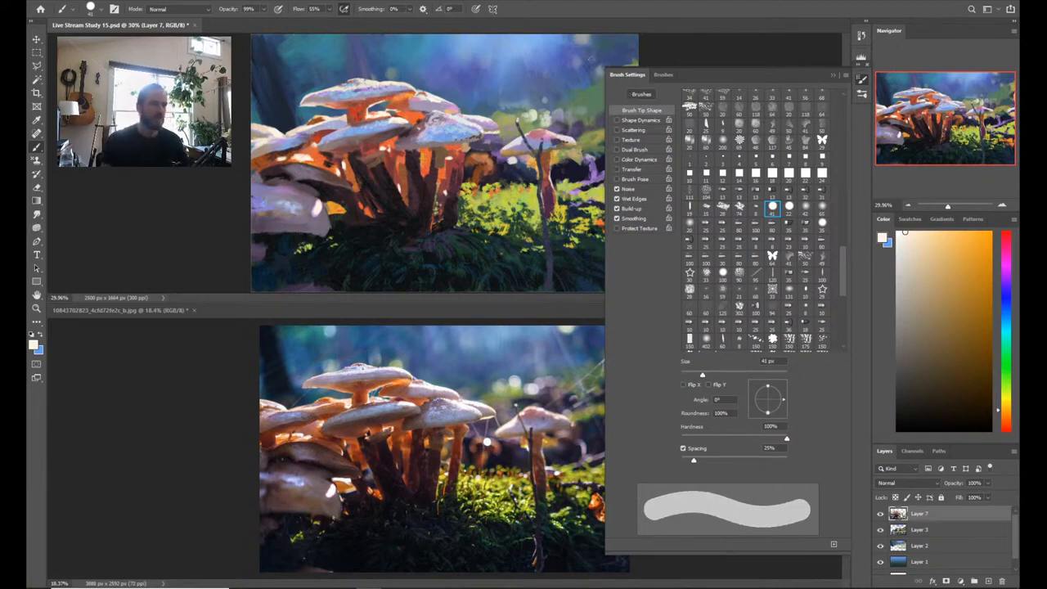
{"action": "left_click", "coordinate": [591, 60]}
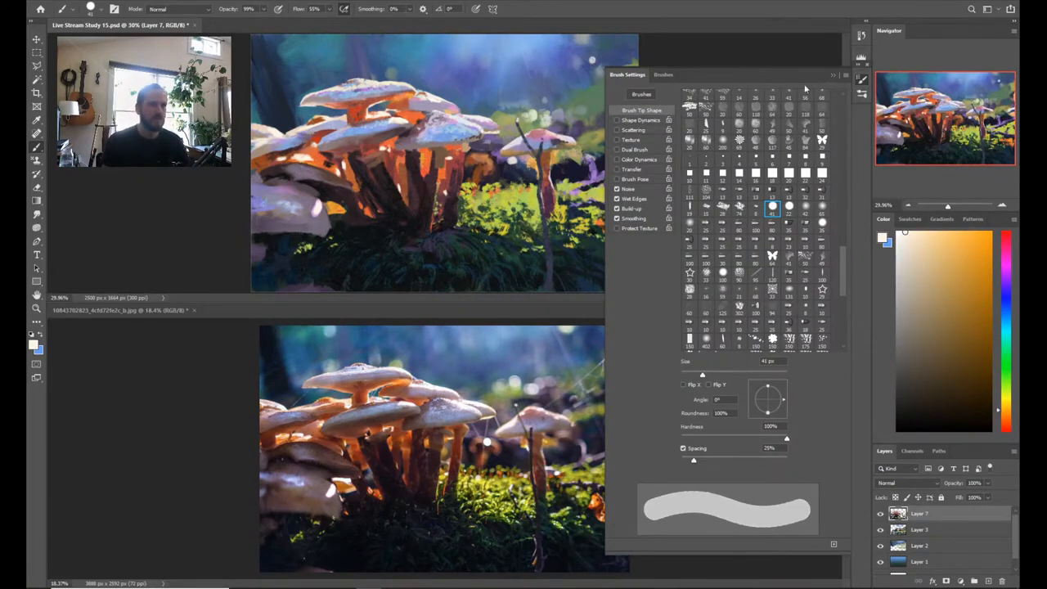
{"action": "left_click", "coordinate": [619, 170]}
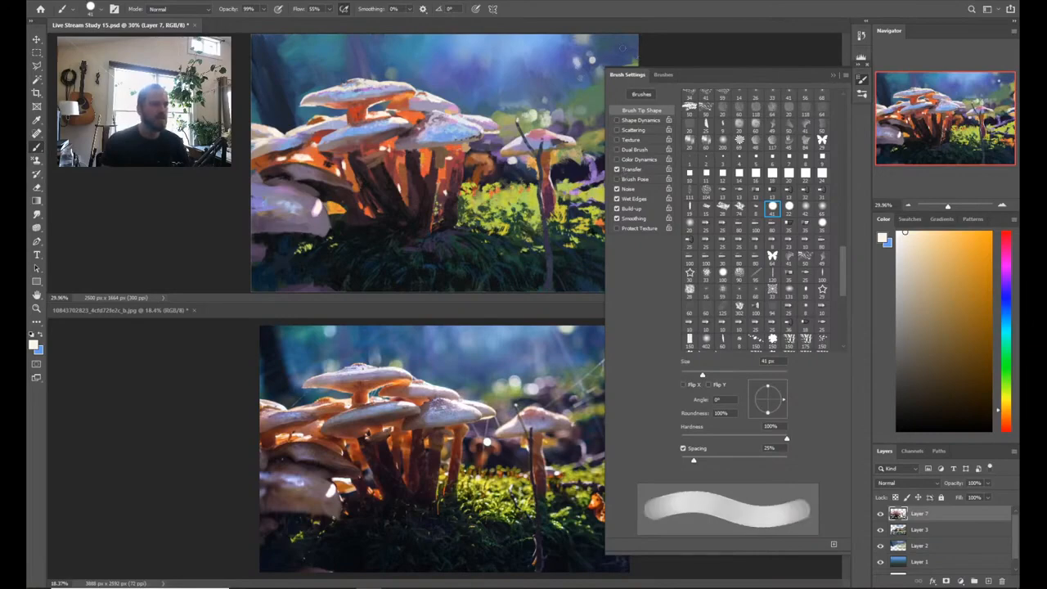
{"action": "left_click", "coordinate": [833, 75]}
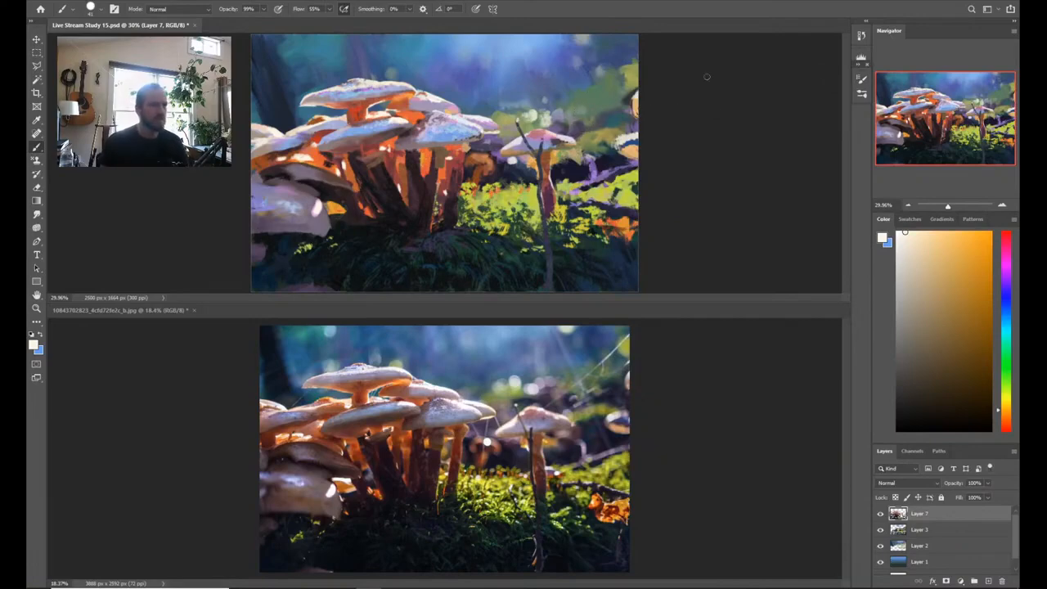
Step: Save the round brush as a new preset named Focal Blur, including its size and tool settings
{"action": "left_click", "coordinate": [861, 80]}
{"action": "left_click", "coordinate": [832, 544]}
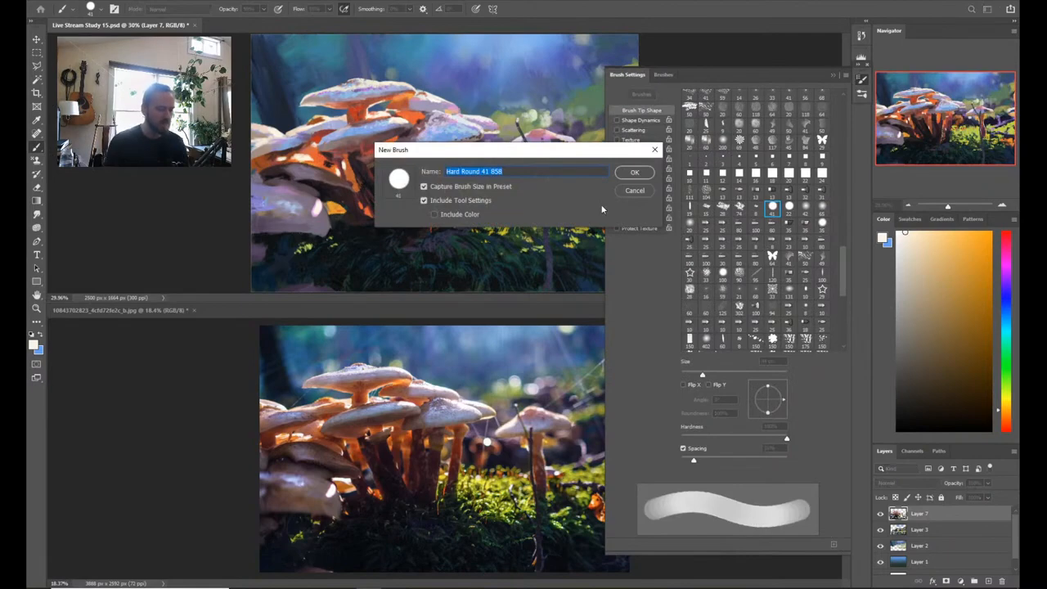
{"action": "key", "text": "BackSpace"}
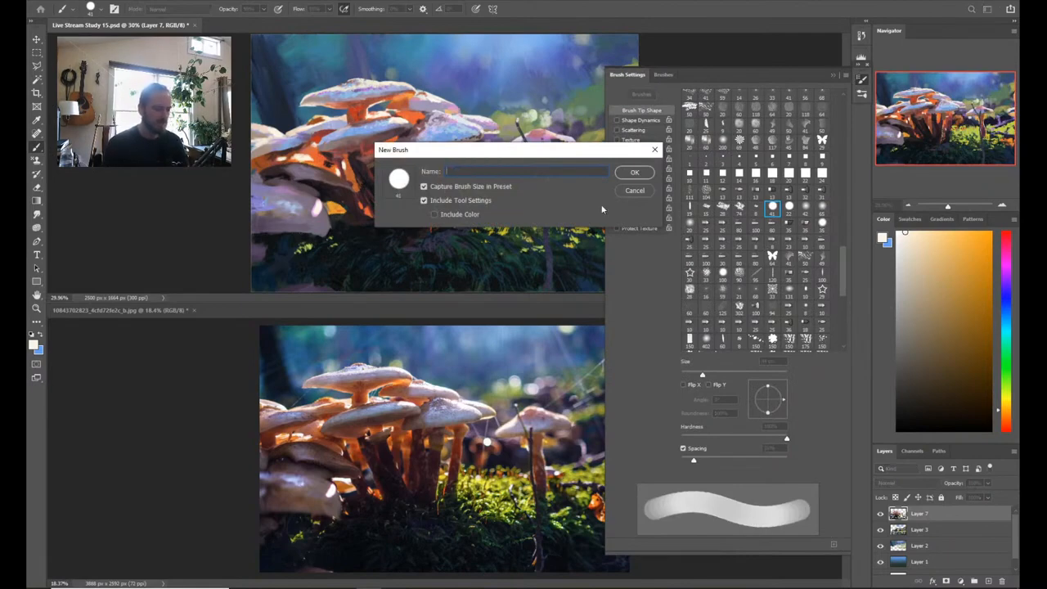
{"action": "type", "text": "Focal"}
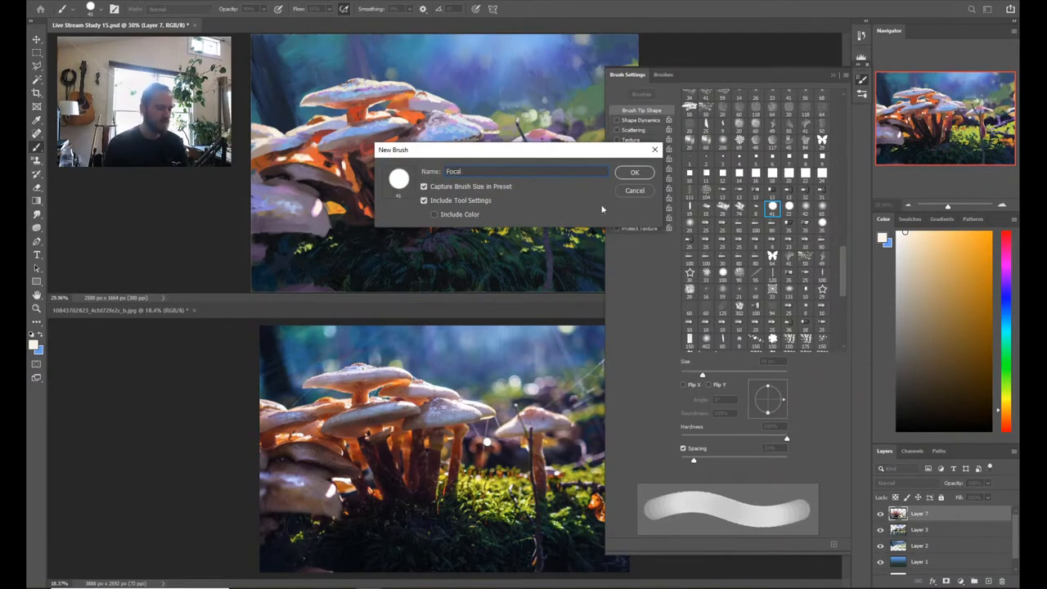
{"action": "type", "text": " Blur"}
{"action": "key", "text": "Return"}
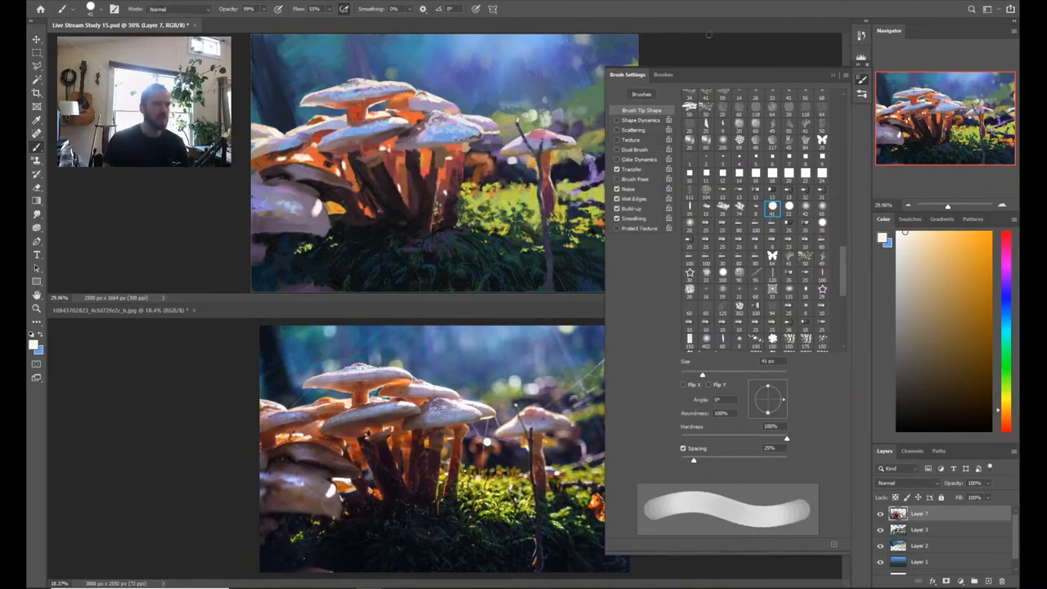
{"action": "left_click", "coordinate": [832, 75]}
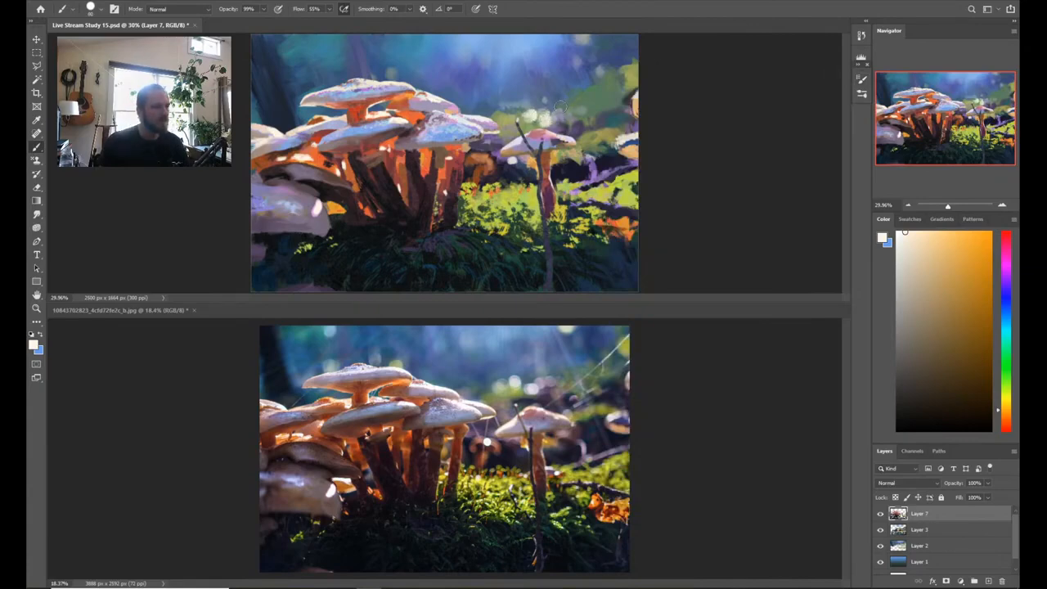
Step: Sample a greyish lavender from the edge of the right-hand mushroom's cap and enlarge the round brush
{"action": "left_click", "coordinate": [564, 141], "text": "alt"}
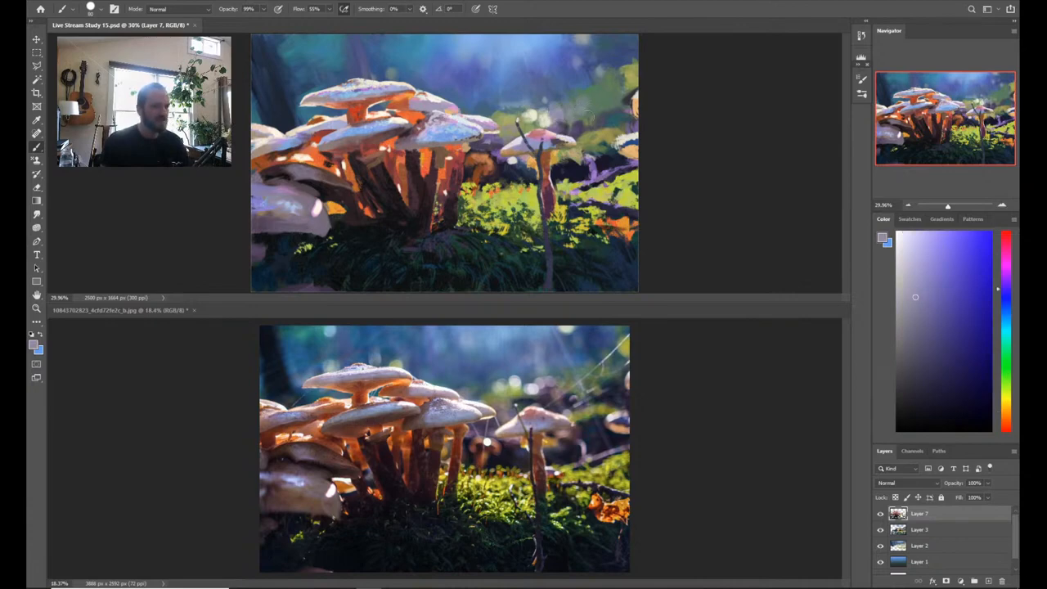
{"action": "left_click", "coordinate": [860, 79]}
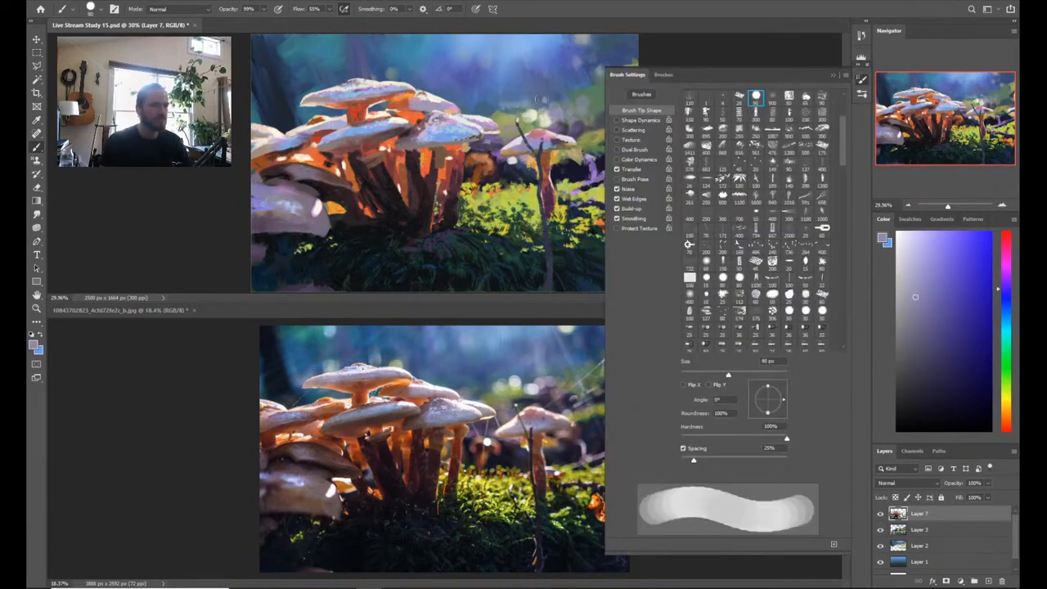
{"action": "left_click", "coordinate": [844, 79]}
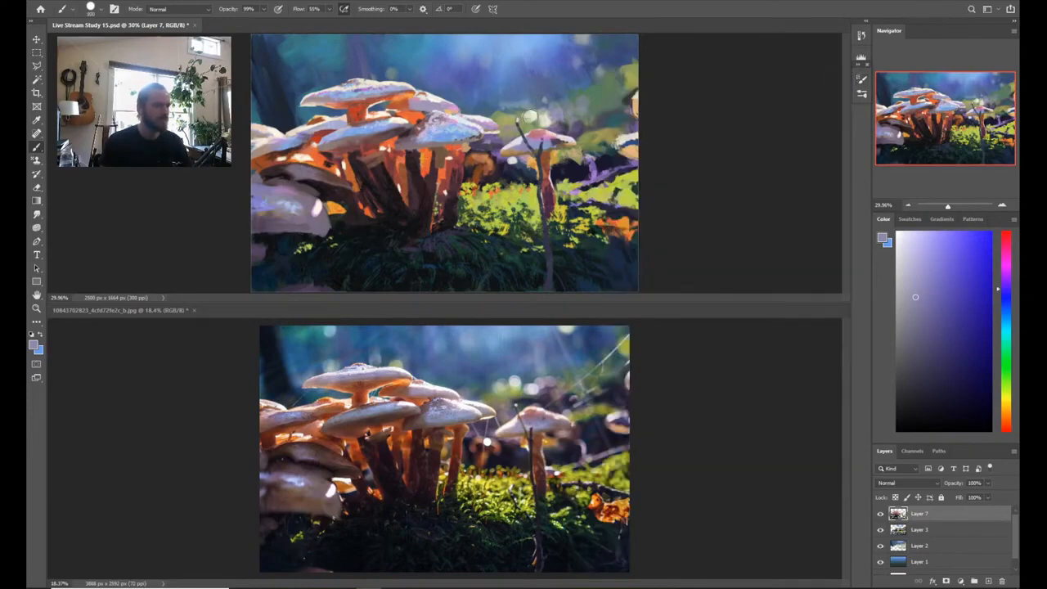
Step: Sample a pale off-white from the right-hand mushroom's cap and dab round bokeh highlights in the background above and beside it
{"action": "left_click", "coordinate": [536, 143], "text": "alt"}
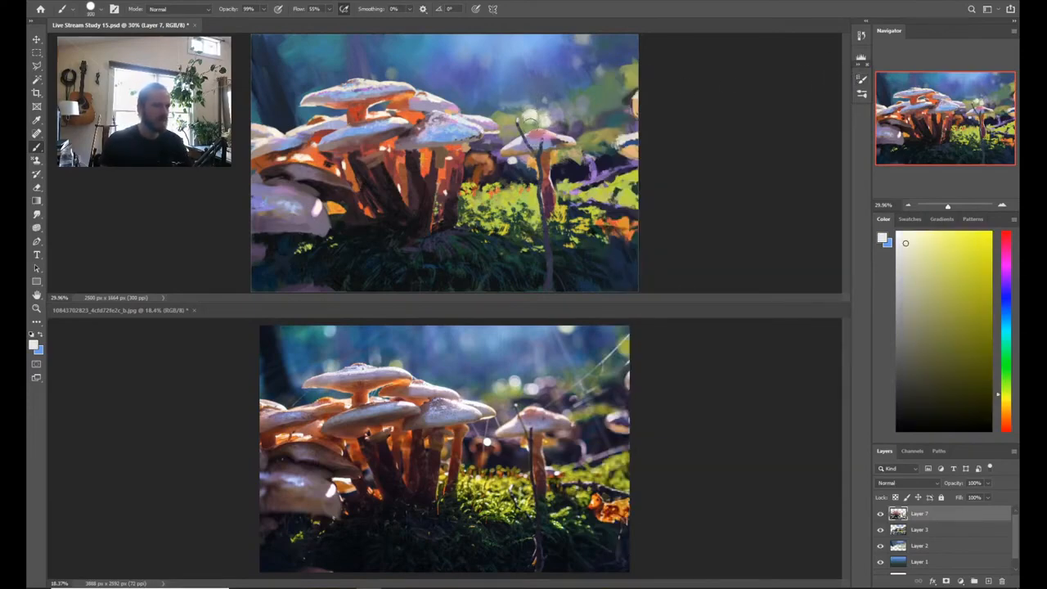
{"action": "left_click_drag", "start_coordinate": [548, 124], "coordinate": [561, 134]}
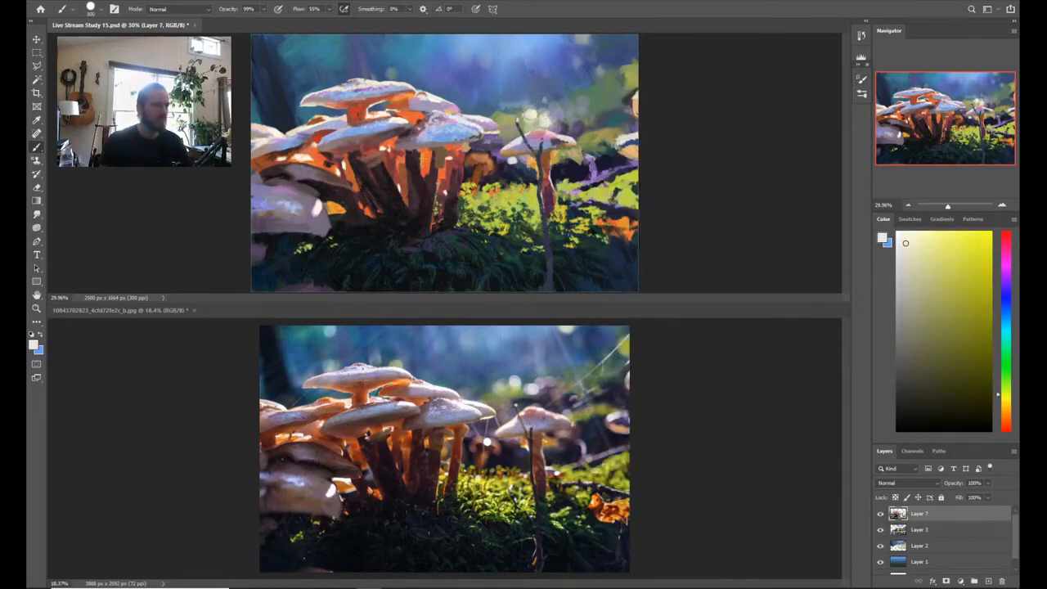
{"action": "left_click", "coordinate": [510, 122]}
{"action": "left_click", "coordinate": [508, 101]}
{"action": "left_click", "coordinate": [522, 105]}
{"action": "left_click", "coordinate": [484, 108]}
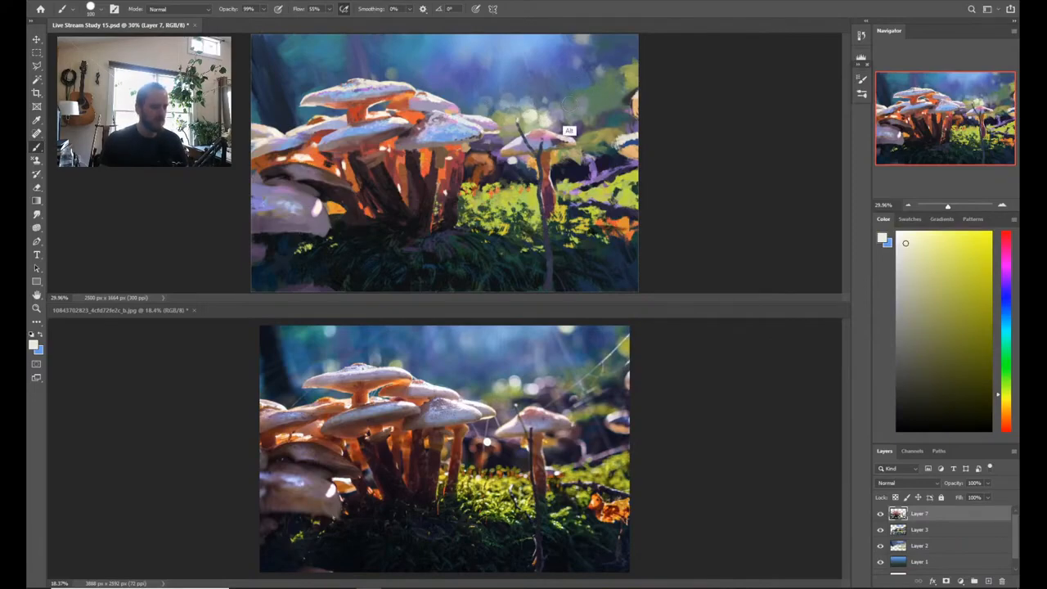
Step: Sample a muted purple, brighten it to light lavender, and dab smaller bokeh spots in the background above the right-hand mushroom
{"action": "left_click", "coordinate": [561, 152], "text": "alt"}
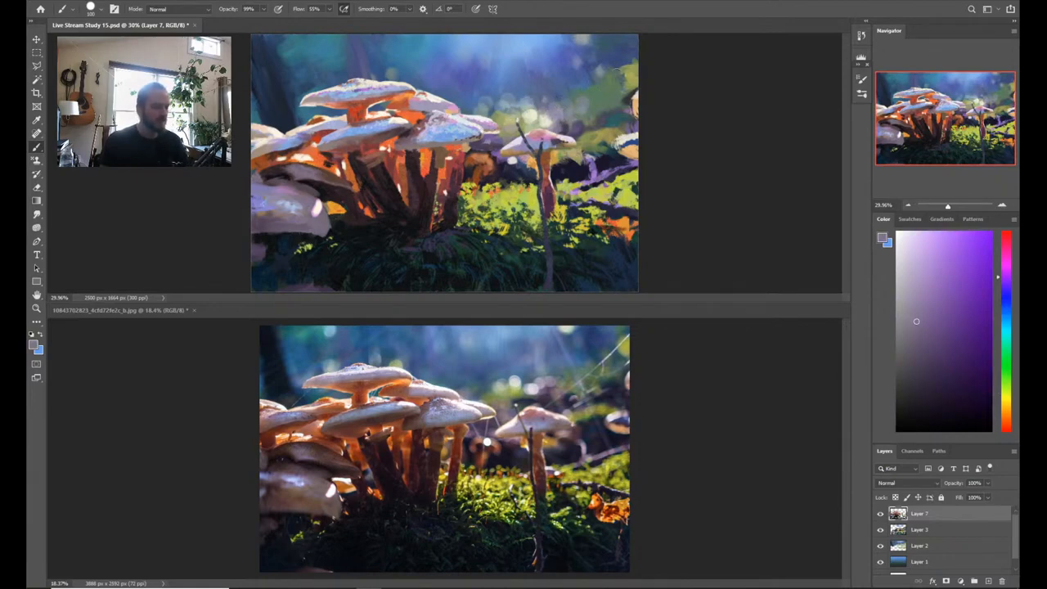
{"action": "left_click", "coordinate": [933, 251]}
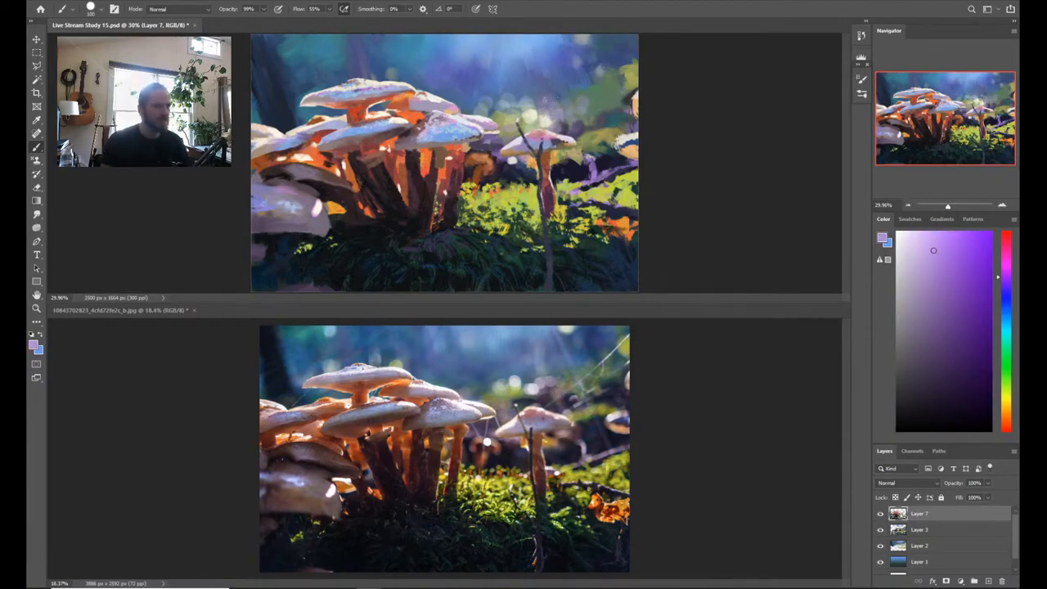
{"action": "left_click", "coordinate": [570, 99]}
{"action": "left_click", "coordinate": [559, 95]}
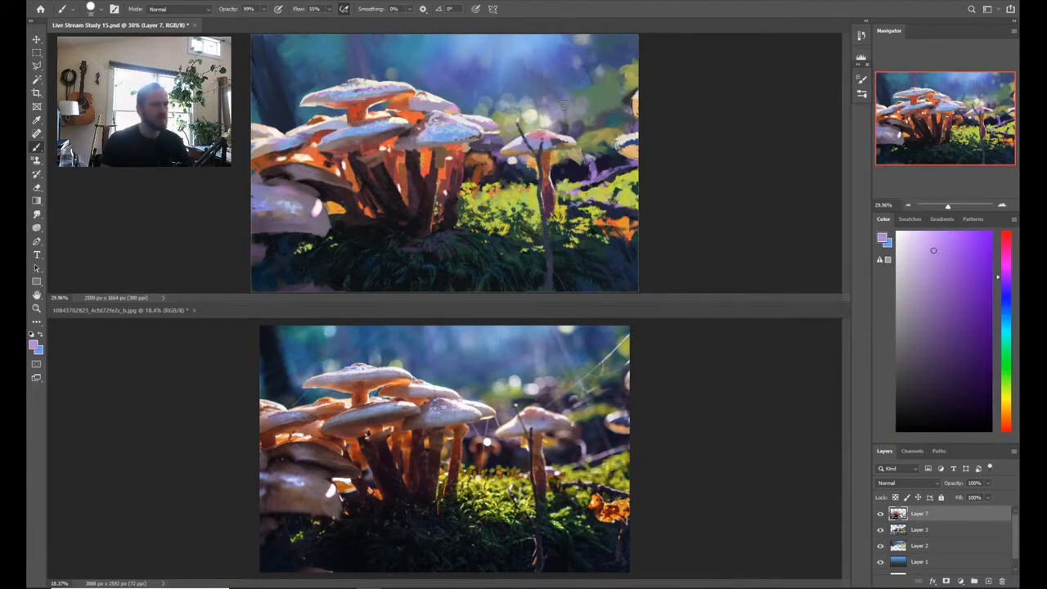
{"action": "left_click", "coordinate": [561, 93]}
{"action": "left_click", "coordinate": [592, 91]}
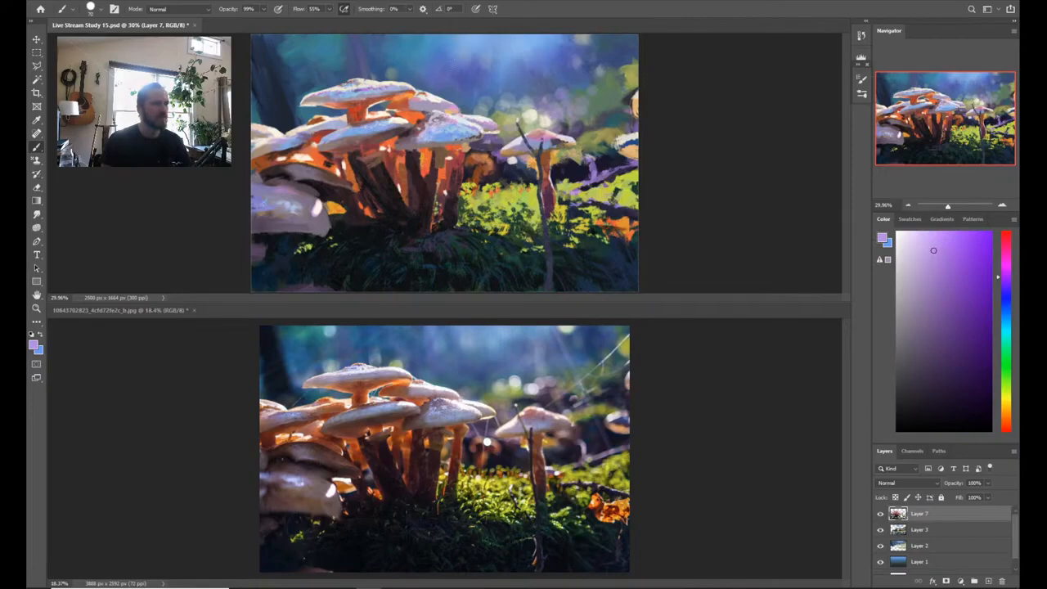
Step: Sample a light blue from the sky, set the brush blending mode to Linear Dodge (Add) and choose a darker blue
{"action": "left_click", "coordinate": [489, 53], "text": "alt"}
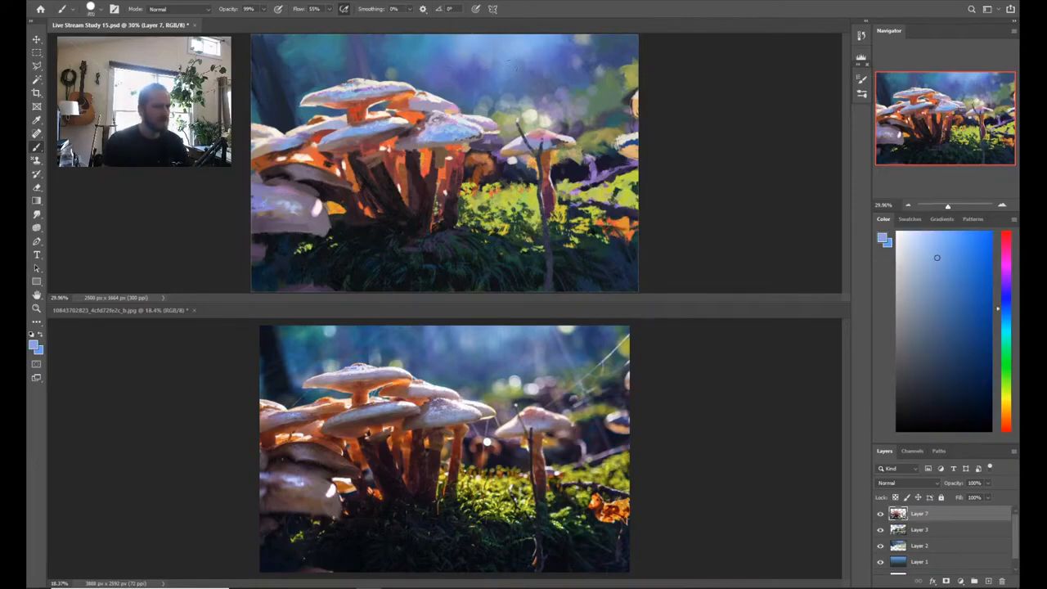
{"action": "left_click", "coordinate": [940, 241]}
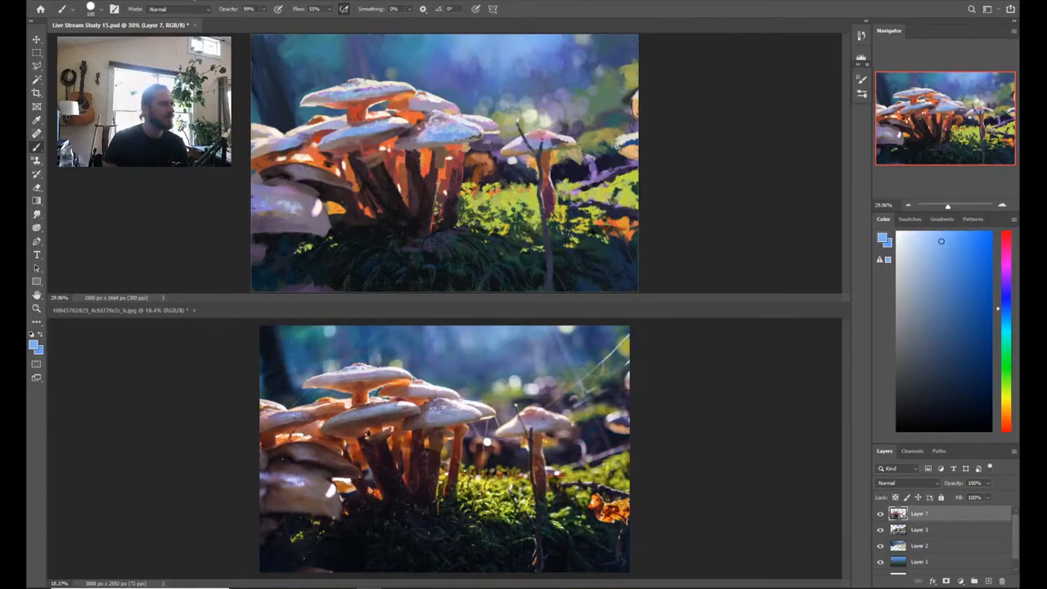
{"action": "left_click", "coordinate": [195, 9]}
{"action": "left_click", "coordinate": [187, 123]}
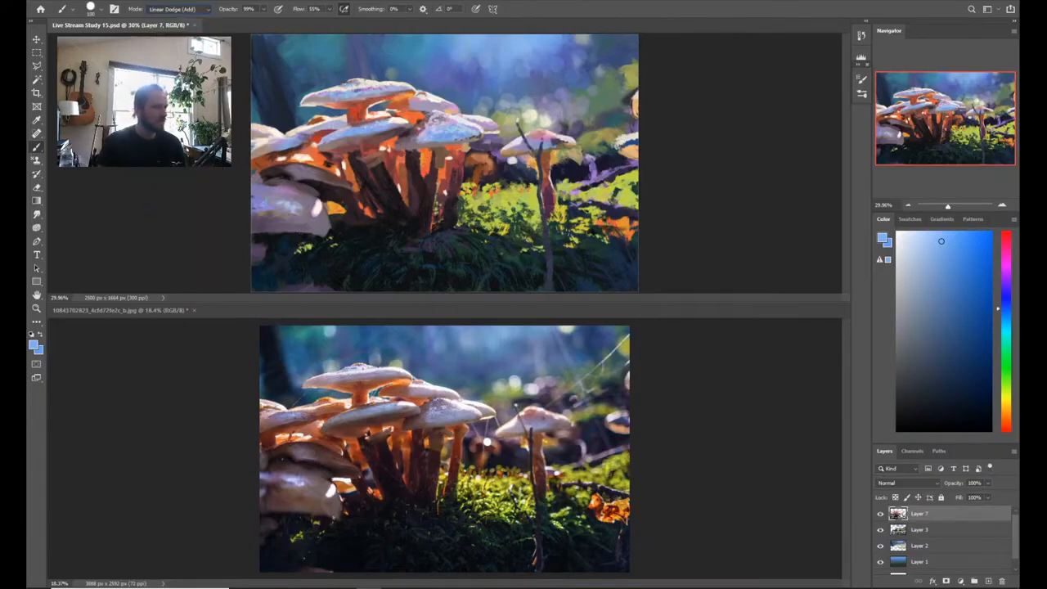
{"action": "left_click", "coordinate": [960, 322]}
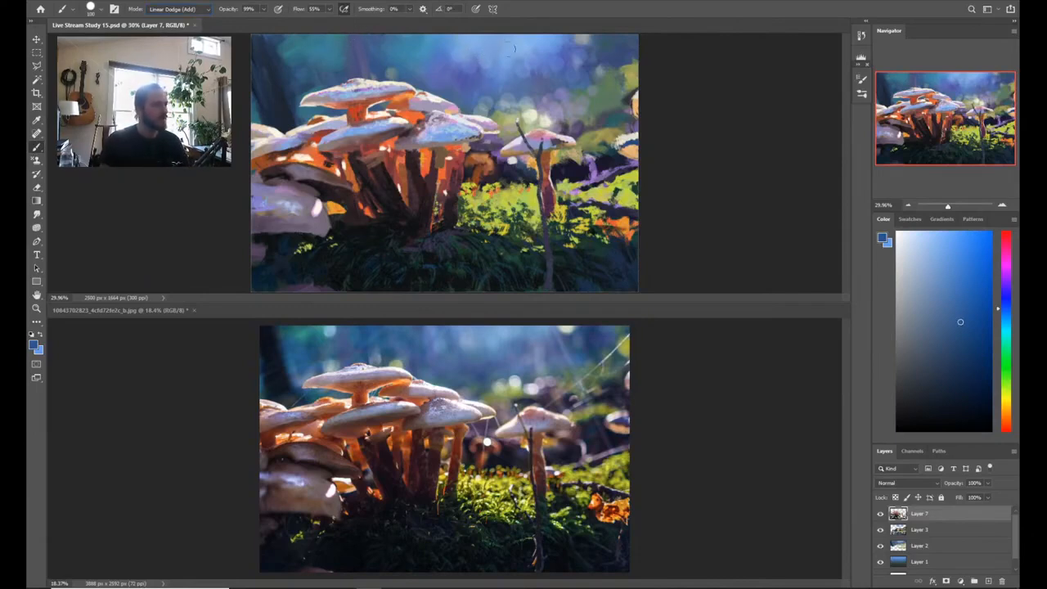
Step: Add glowing bokeh dabs around the uppermost cap and along the upper edge, using sampled sky blue and pale yellow-green
{"action": "left_click", "coordinate": [363, 46], "text": "alt"}
{"action": "left_click_drag", "start_coordinate": [347, 43], "coordinate": [320, 38]}
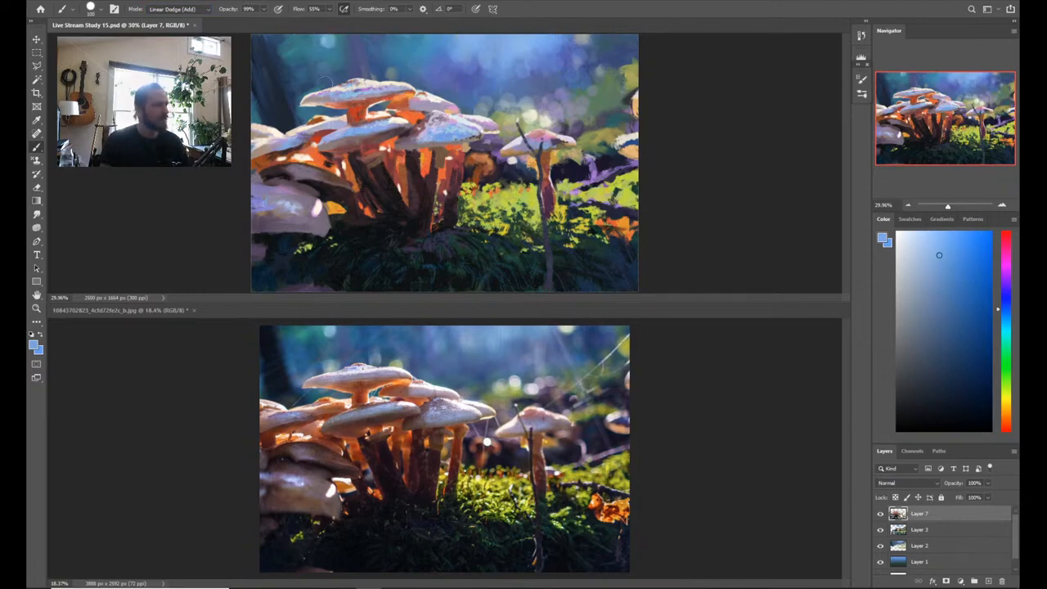
{"action": "left_click", "coordinate": [530, 121], "text": "alt"}
{"action": "left_click", "coordinate": [321, 82]}
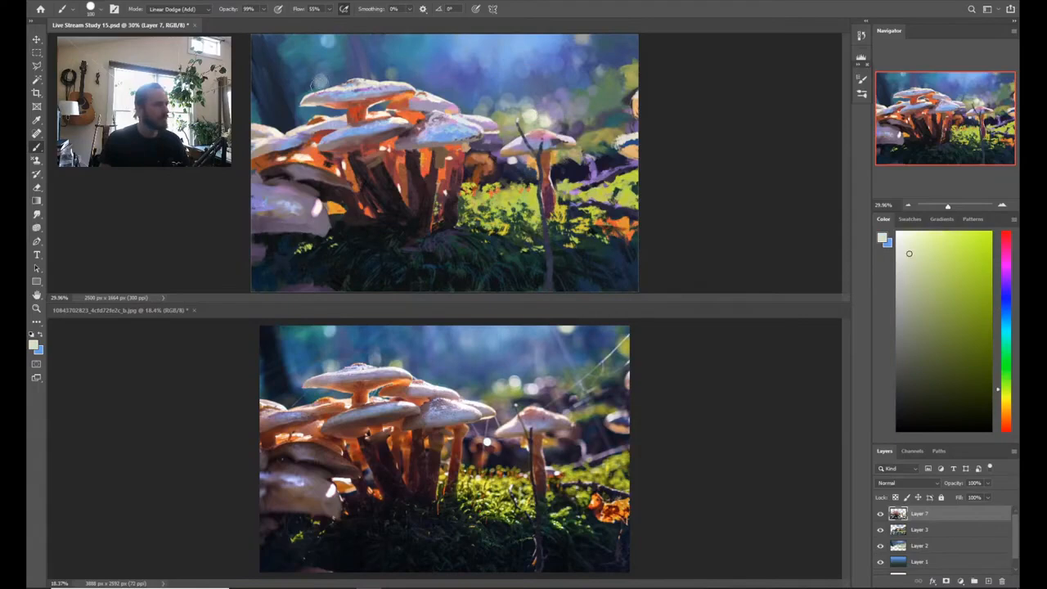
{"action": "left_click", "coordinate": [325, 76]}
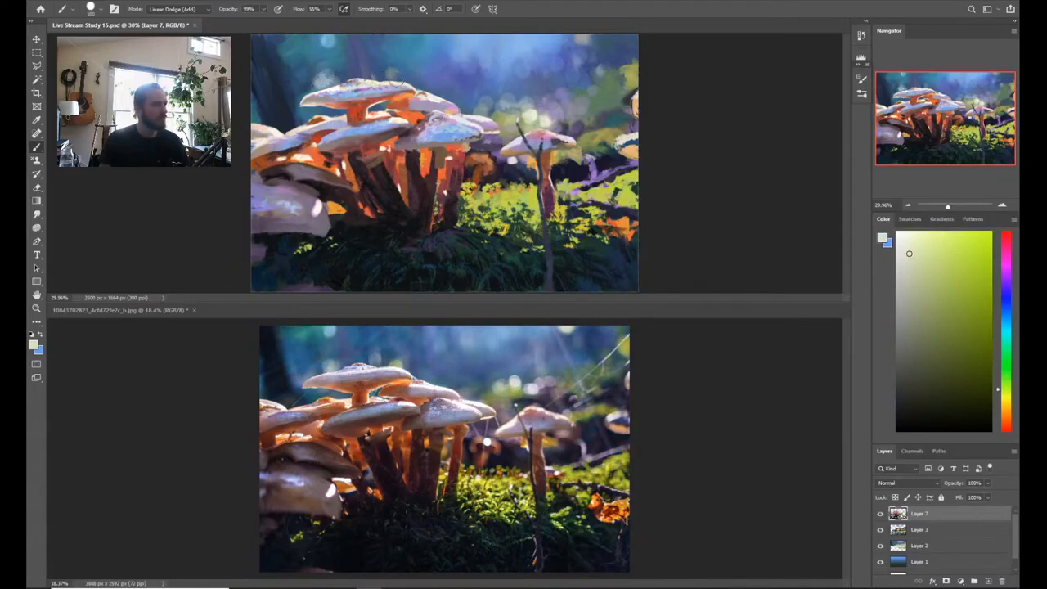
{"action": "left_click", "coordinate": [391, 81]}
{"action": "left_click", "coordinate": [383, 80]}
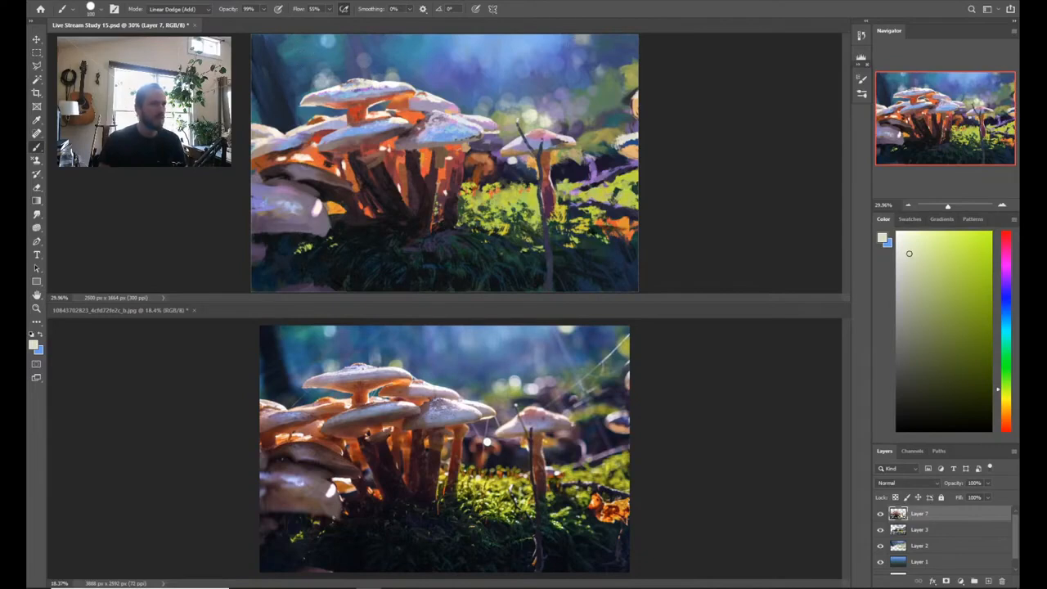
{"action": "left_click", "coordinate": [552, 38]}
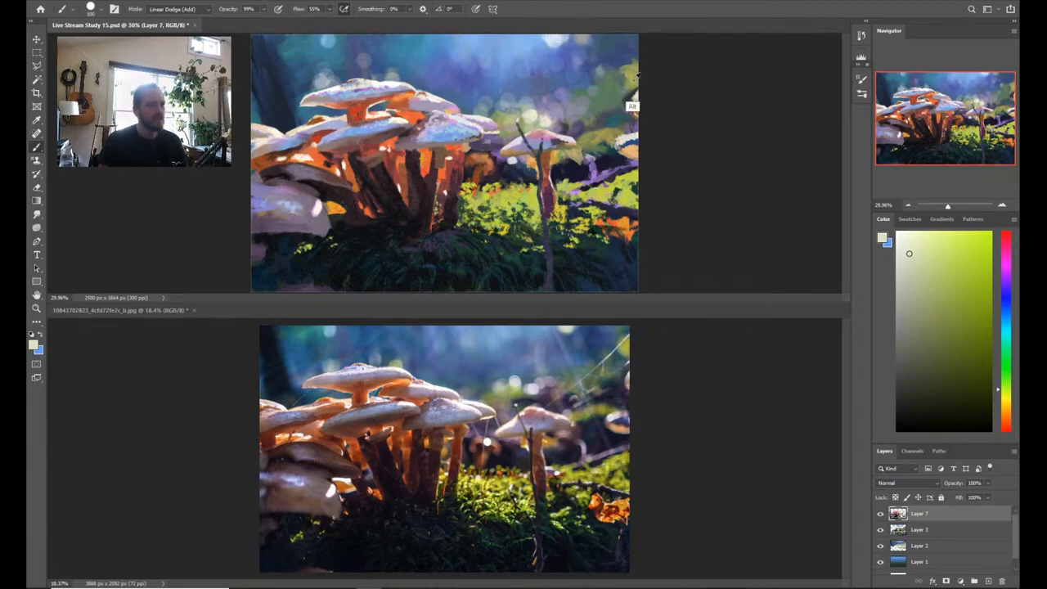
Step: Sample olive and orange for additive glow dabs in the foliage and beneath the cluster's right caps, and pick up the adjacent dark tone
{"action": "left_click", "coordinate": [630, 75], "text": "alt"}
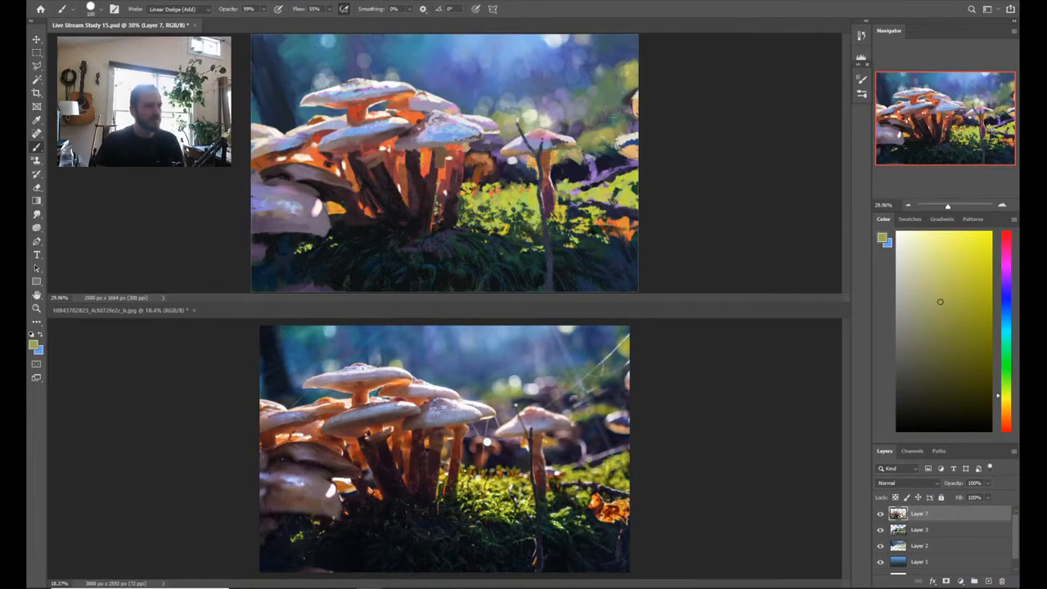
{"action": "left_click", "coordinate": [482, 160], "text": "alt"}
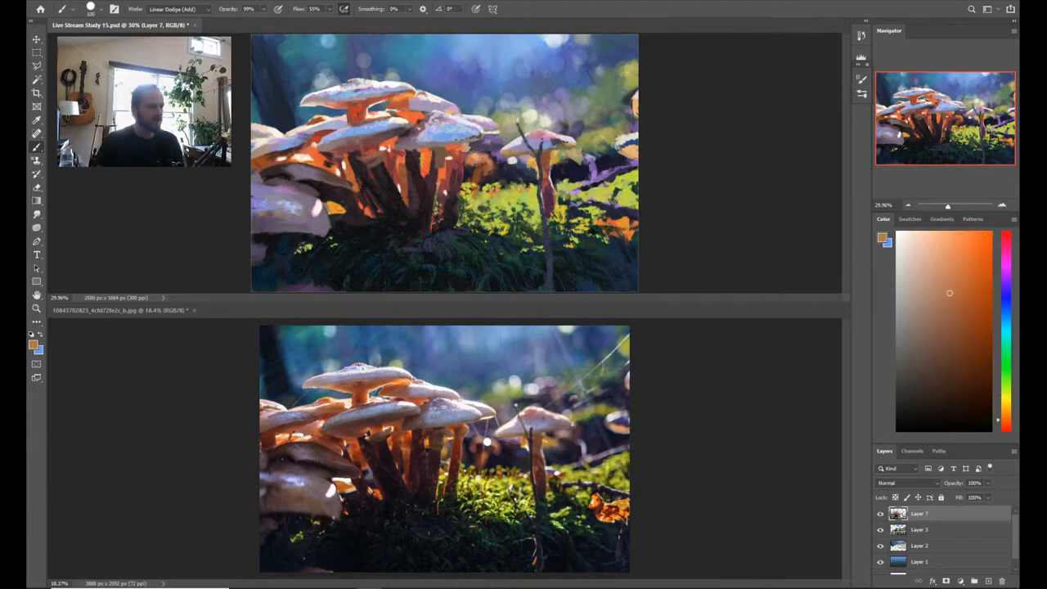
{"action": "left_click", "coordinate": [500, 173], "text": "alt"}
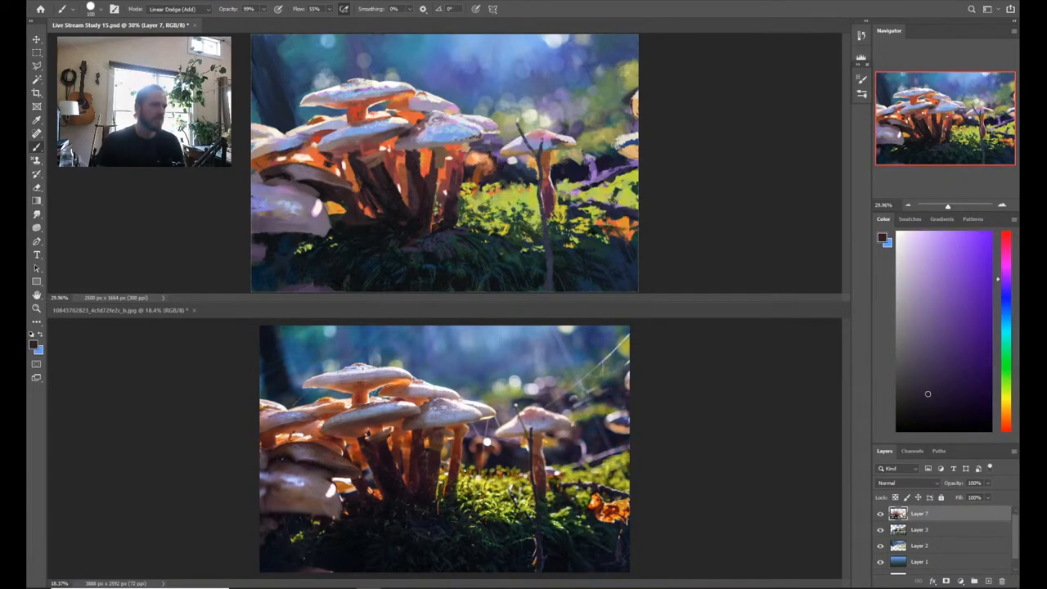
Step: Return the brush mode to Normal and refine the orange bokeh between the cluster and the right-hand mushroom with sampled peach, dark and moss-green tones
{"action": "left_click", "coordinate": [180, 9]}
{"action": "left_click", "coordinate": [175, 23]}
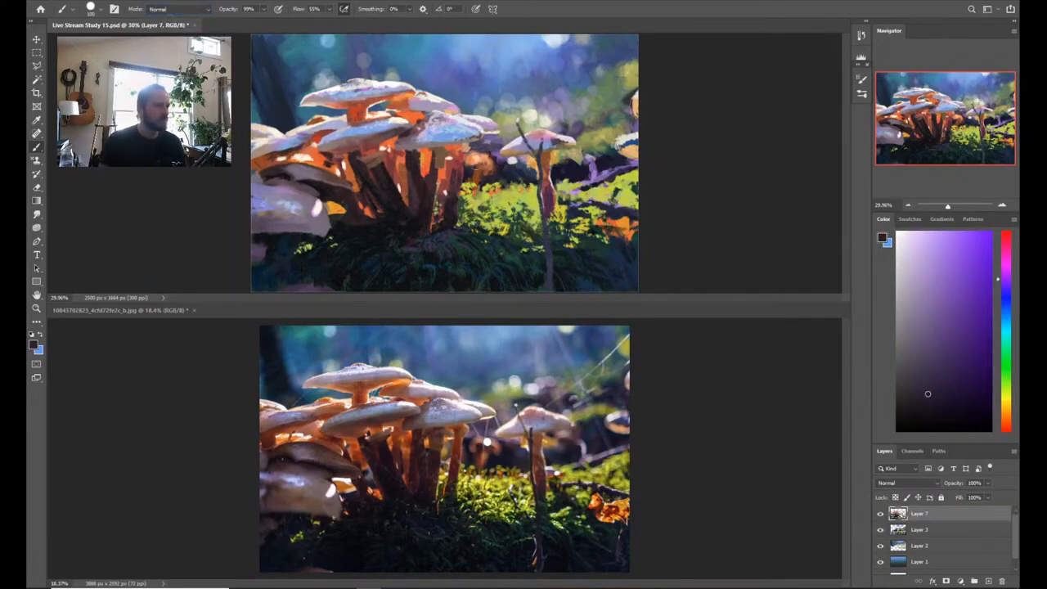
{"action": "left_click", "coordinate": [475, 161], "text": "alt"}
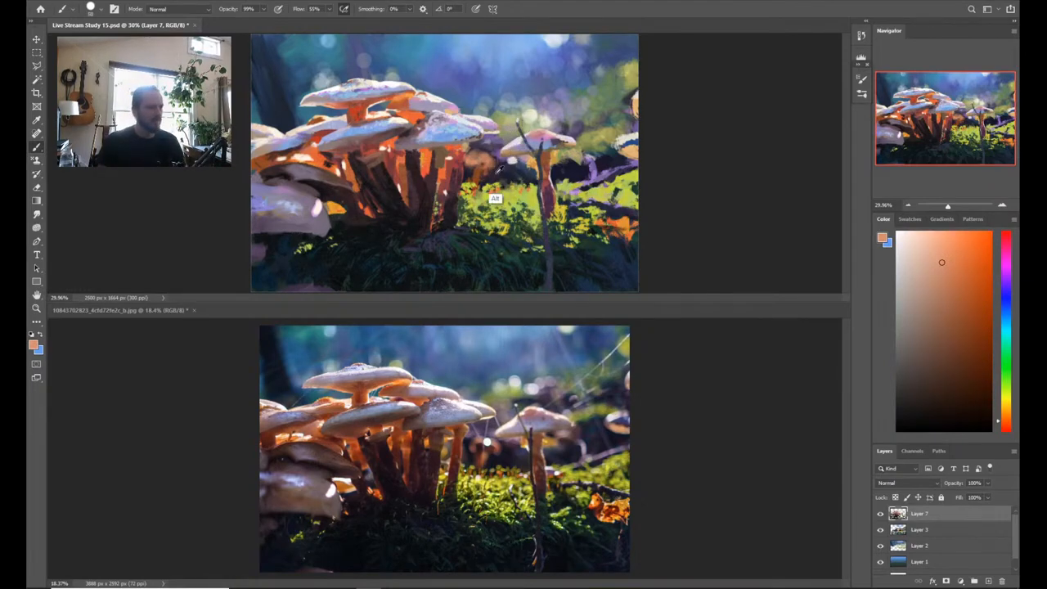
{"action": "left_click", "coordinate": [474, 146], "text": "alt"}
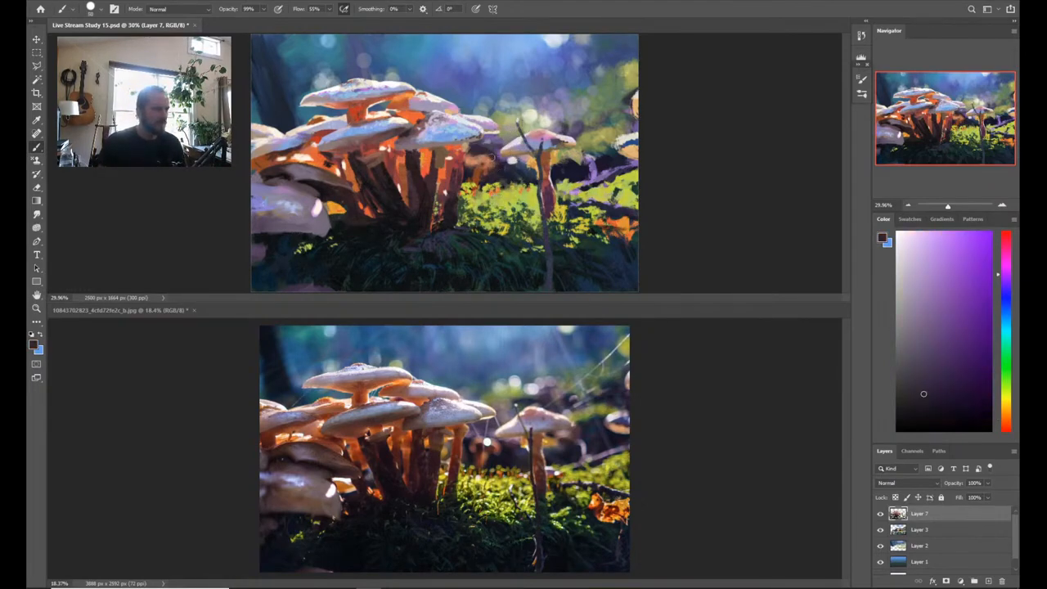
{"action": "left_click", "coordinate": [488, 158], "text": "alt"}
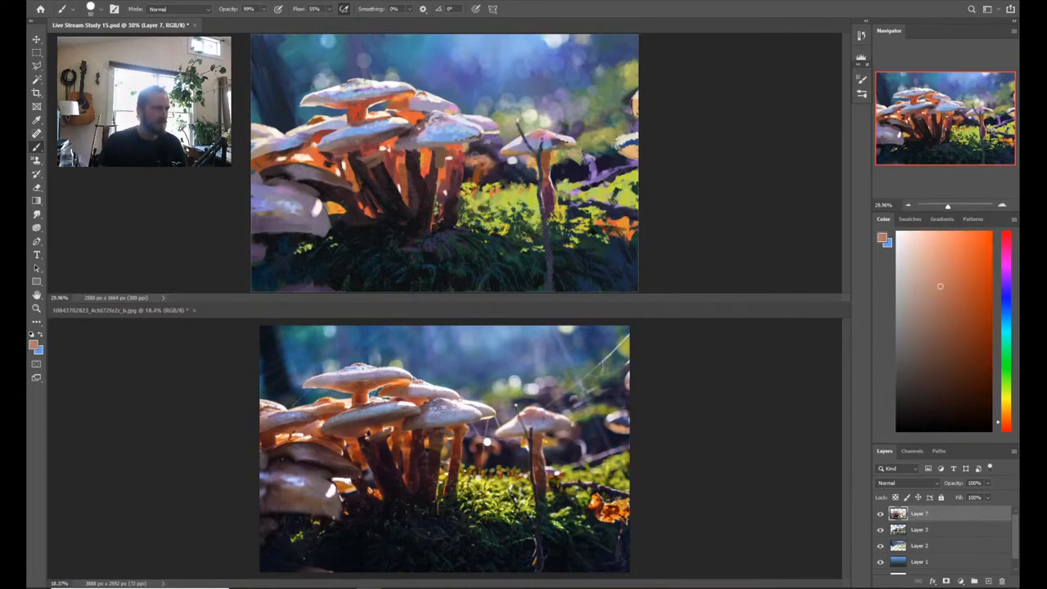
{"action": "left_click", "coordinate": [485, 186], "text": "alt"}
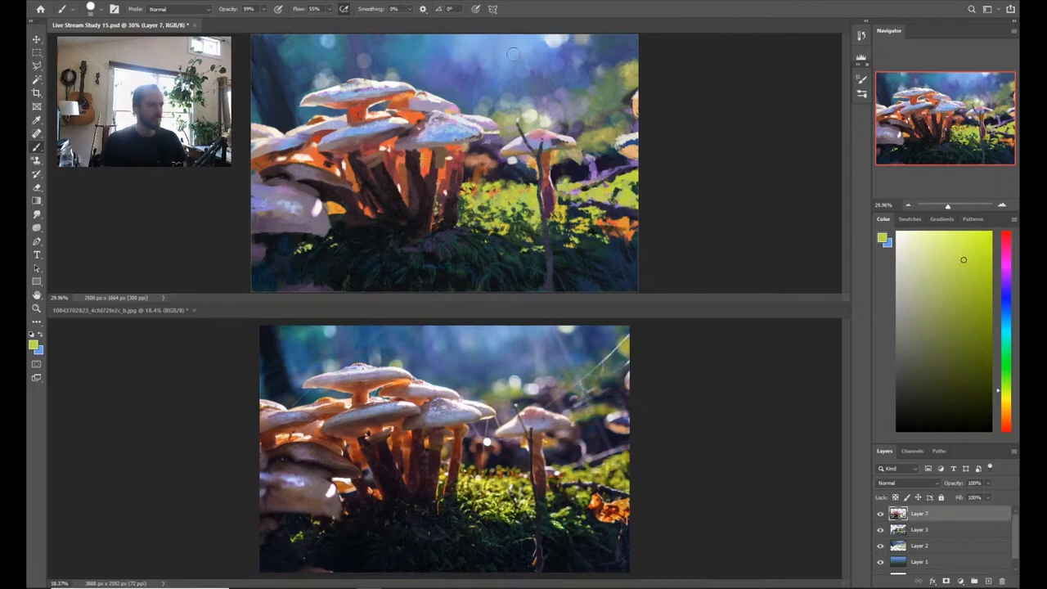
Step: Sample several blues from the background above the cluster and paint larger soft round dabs in the upper background
{"action": "left_click", "coordinate": [451, 78], "text": "alt"}
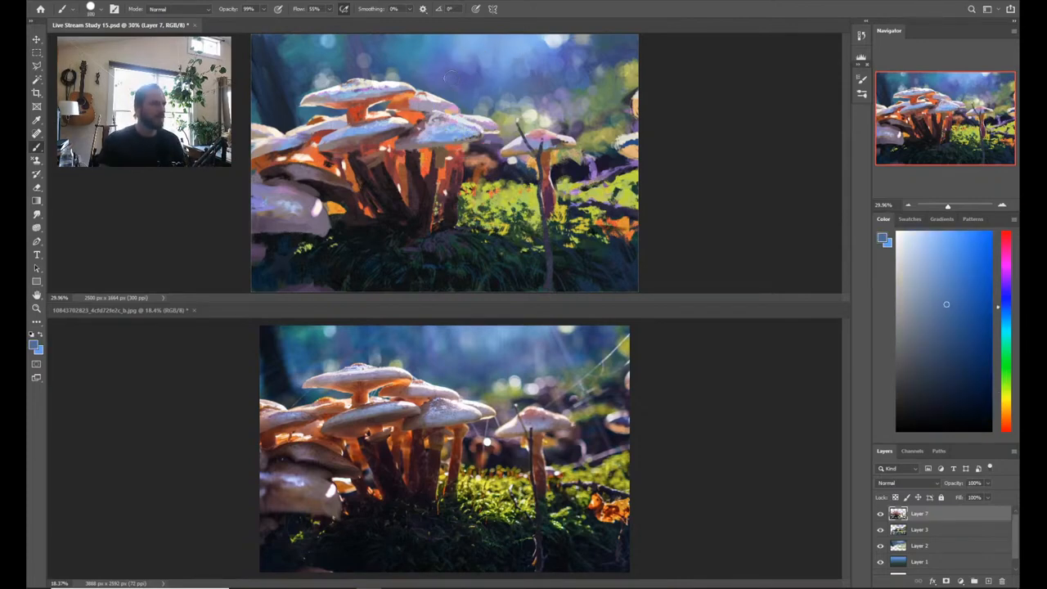
{"action": "left_click", "coordinate": [429, 79], "text": "alt"}
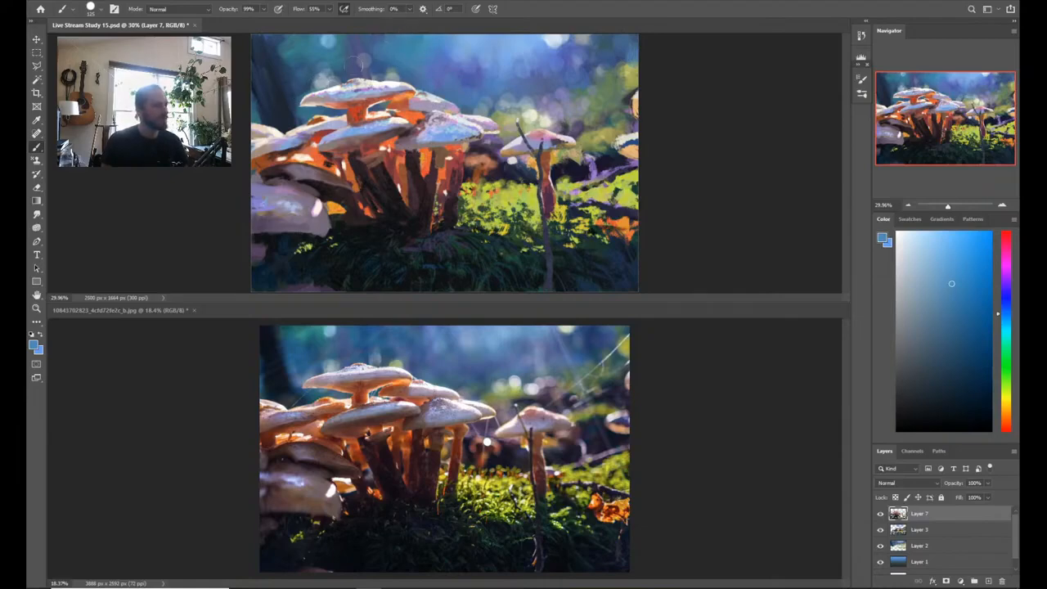
{"action": "left_click", "coordinate": [441, 91], "text": "alt"}
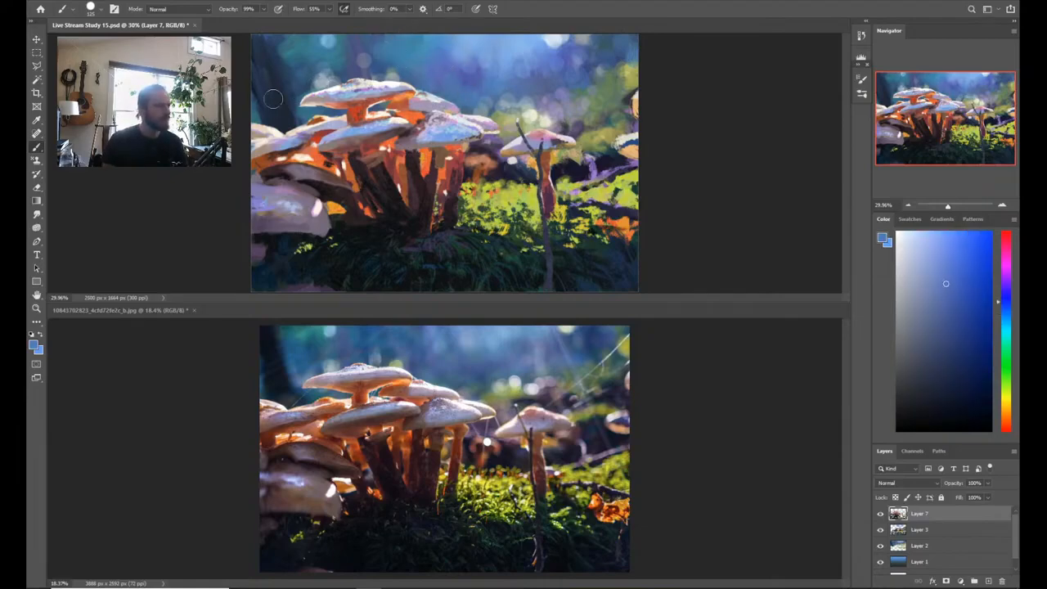
Step: Try a large blue dab over the painting's left side with the ESA Dry Brush 2 at 1052 px
{"action": "right_click", "coordinate": [343, 72]}
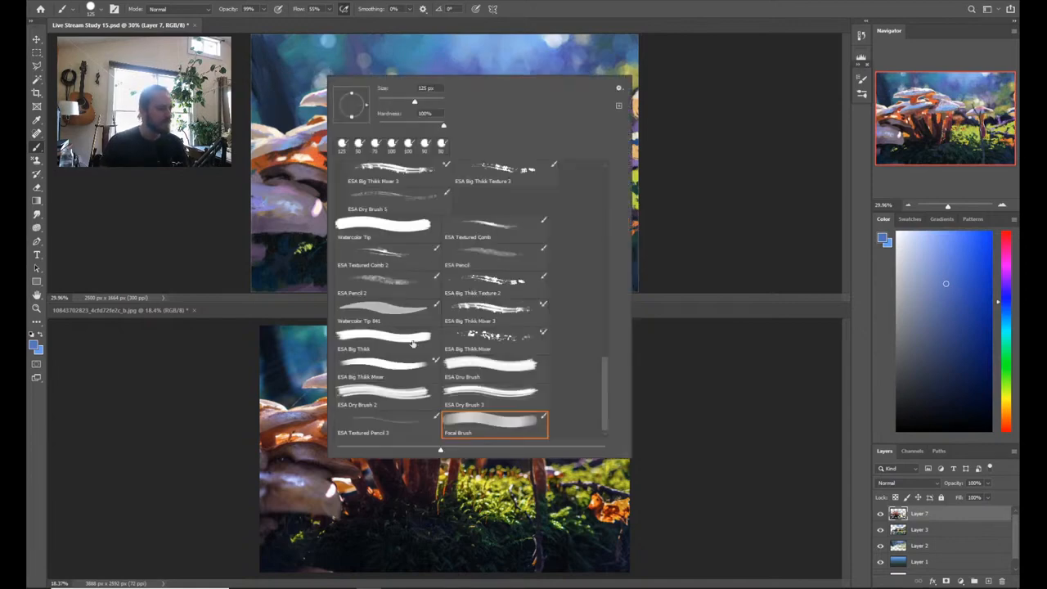
{"action": "left_click", "coordinate": [407, 398]}
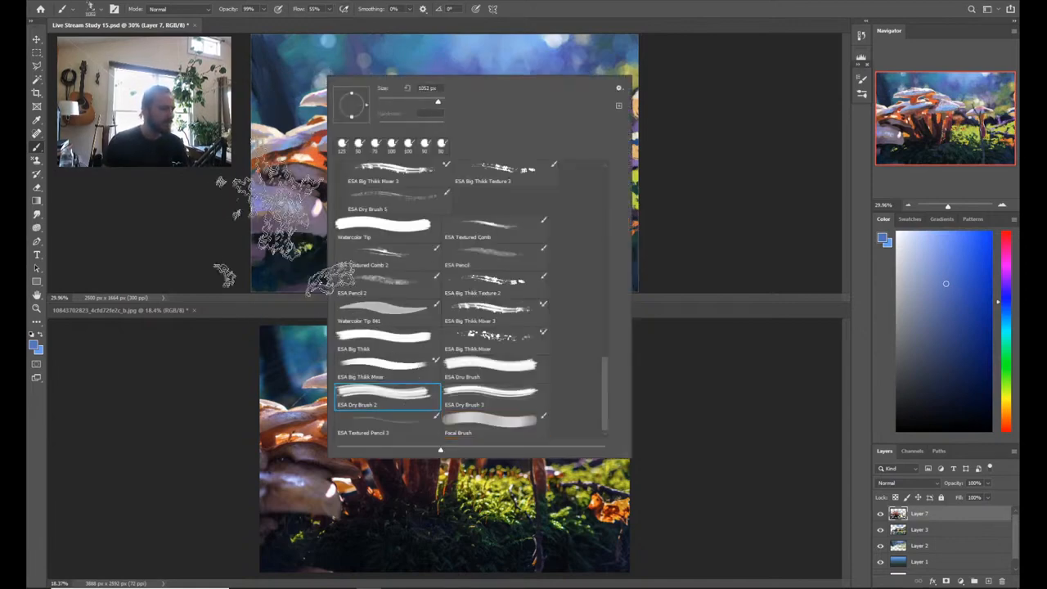
{"action": "left_click", "coordinate": [262, 226]}
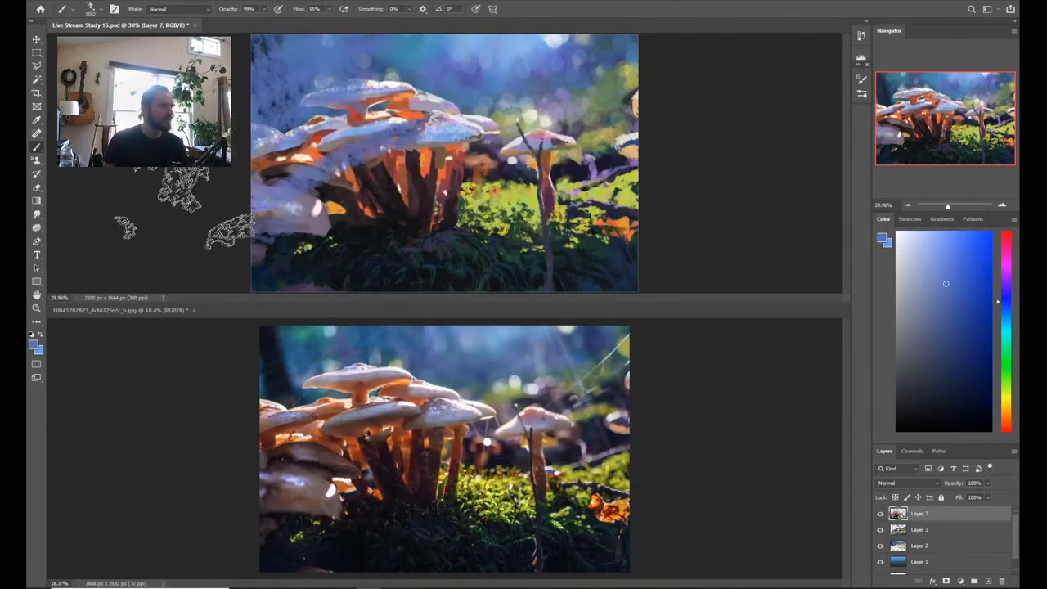
Step: Switch to a 500 px speckled texture brush, test it in blue above the uppermost cap and undo the test
{"action": "right_click", "coordinate": [464, 124]}
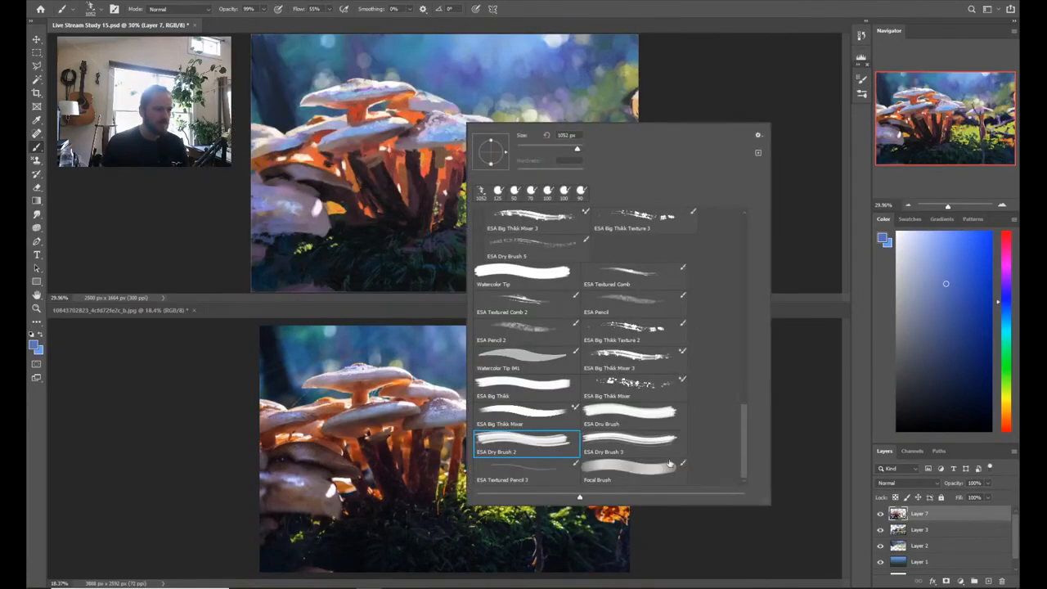
{"action": "left_click_drag", "start_coordinate": [745, 419], "coordinate": [743, 250]}
{"action": "left_click", "coordinate": [538, 311]}
{"action": "left_click", "coordinate": [306, 70]}
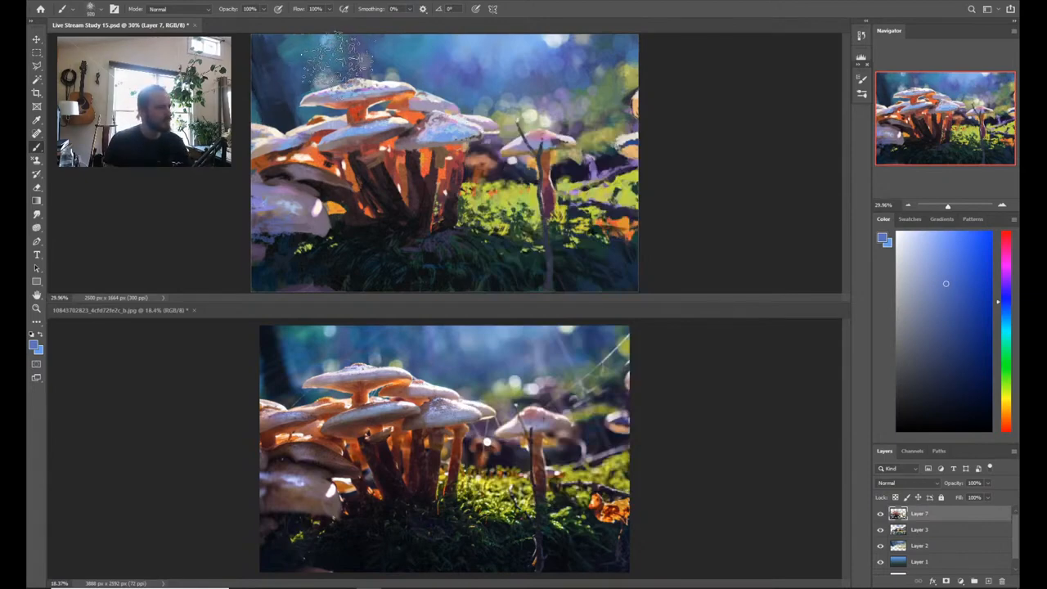
{"action": "key", "text": "ctrl"}
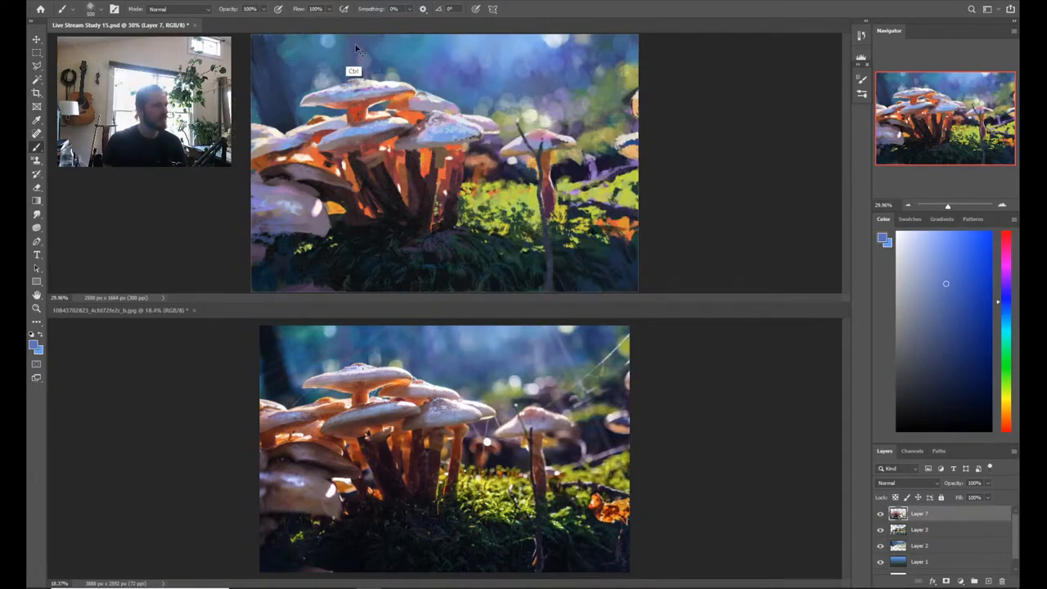
Step: Pick a dark blue, set the brush mode to Linear Dodge (Add) and test speckles in the background above the uppermost cap
{"action": "left_click", "coordinate": [467, 93], "text": "alt"}
{"action": "left_click", "coordinate": [963, 354]}
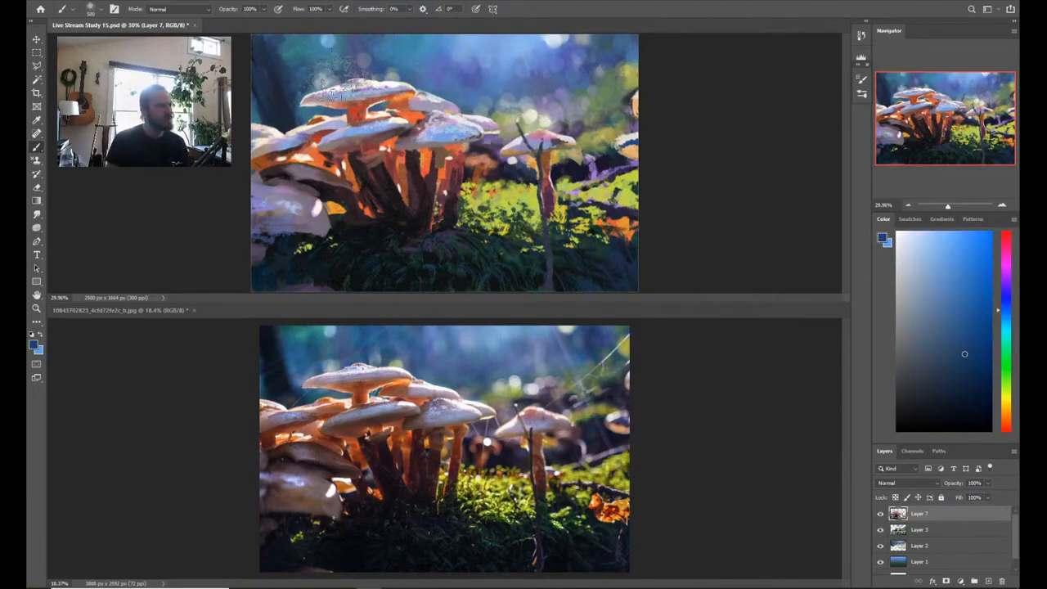
{"action": "key", "text": "ctrl"}
{"action": "left_click", "coordinate": [204, 10]}
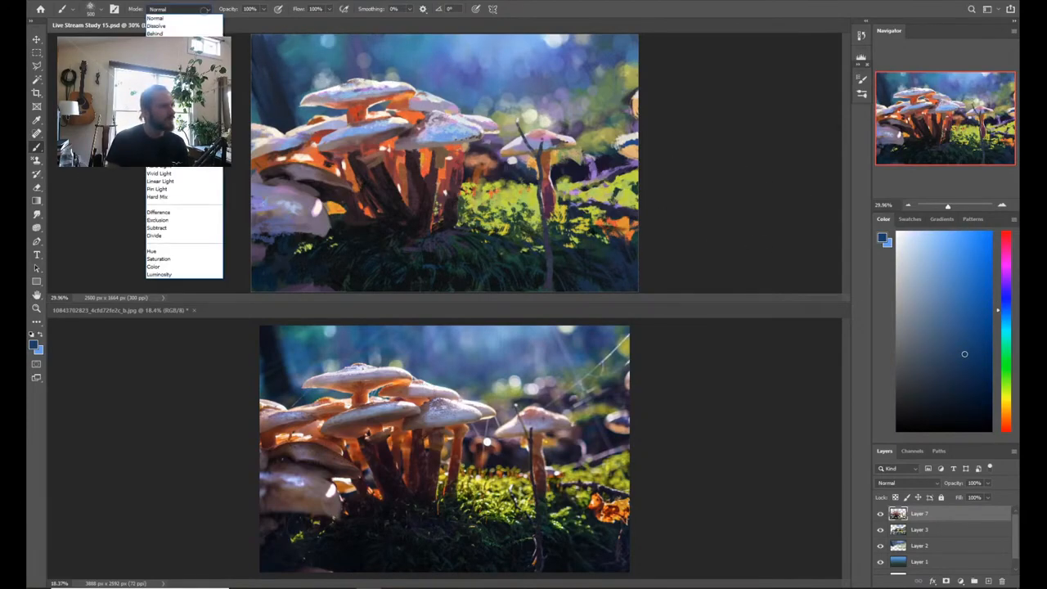
{"action": "left_click", "coordinate": [164, 127]}
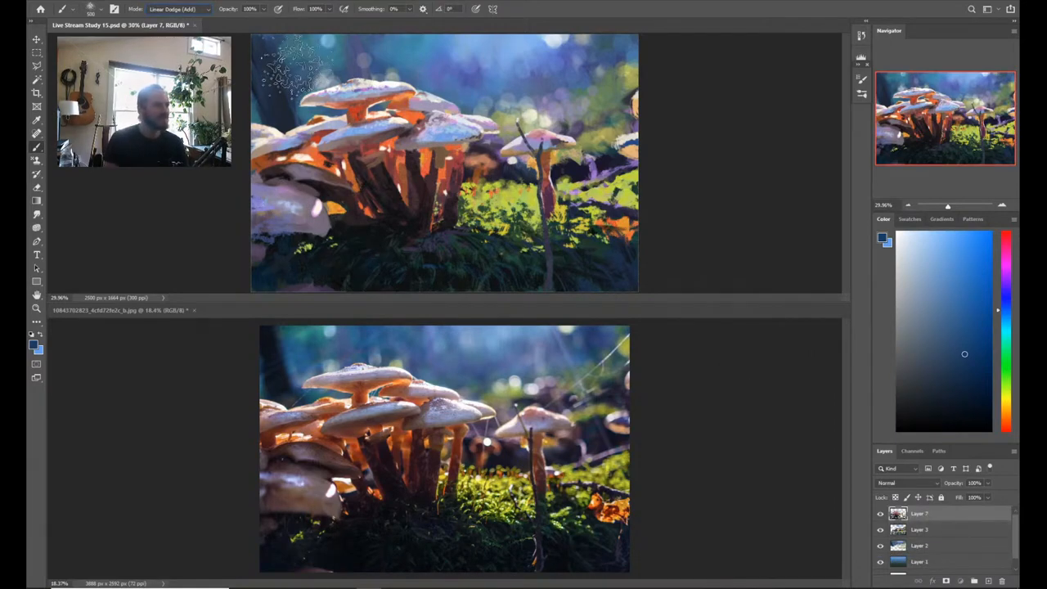
{"action": "left_click", "coordinate": [321, 58]}
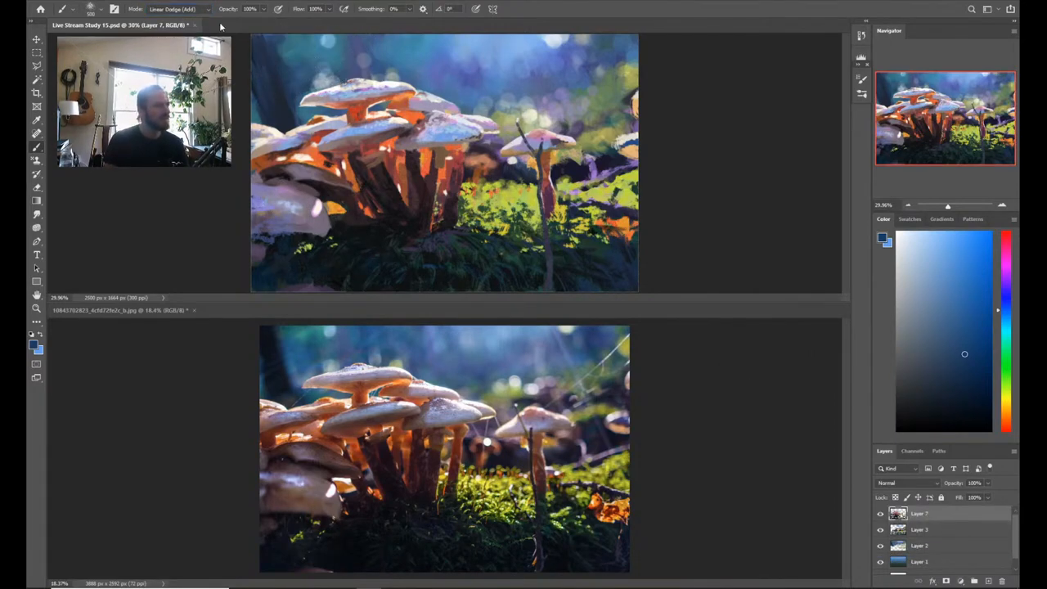
Step: Add a new layer above Layer 7, set its blend mode to Linear Dodge (Add) and pick a darker navy blue
{"action": "key", "text": "ctrl+shift+alt+n"}
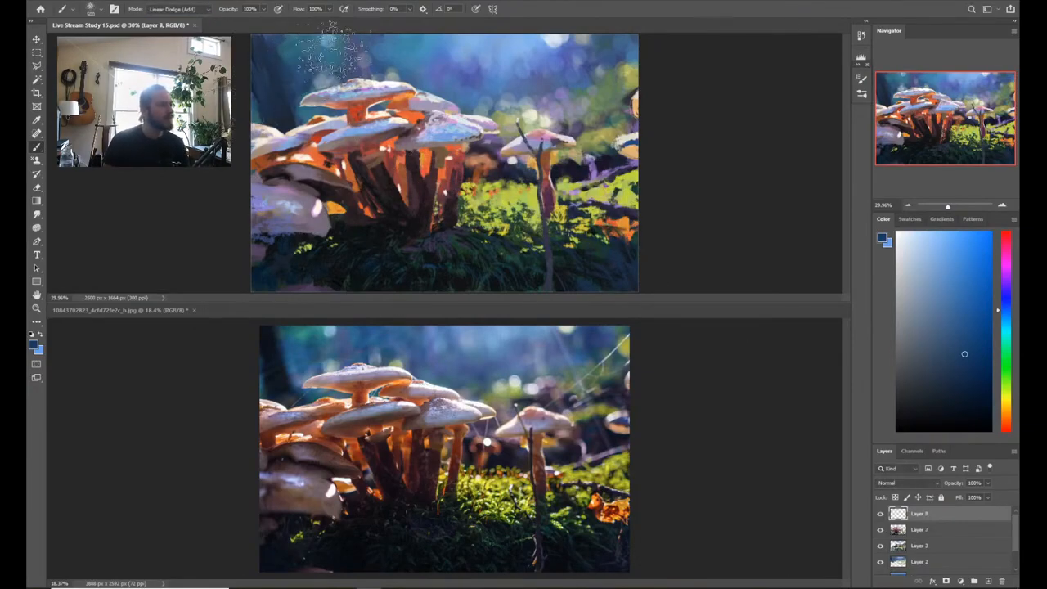
{"action": "key", "text": "ctrl+shift+alt+e"}
{"action": "key", "text": "ctrl+e"}
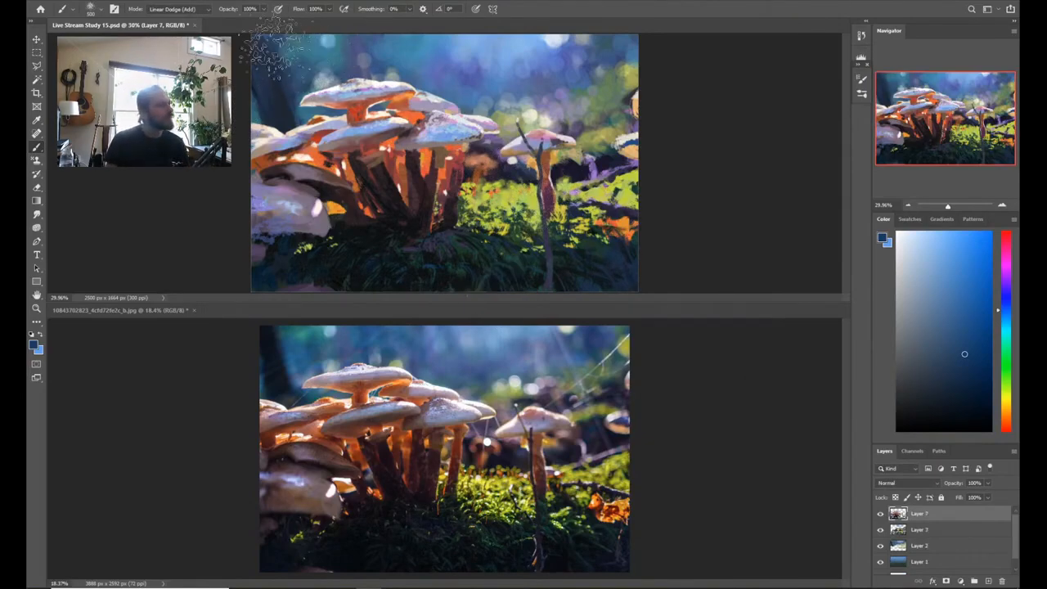
{"action": "key", "text": "ctrl+alt+shift+e"}
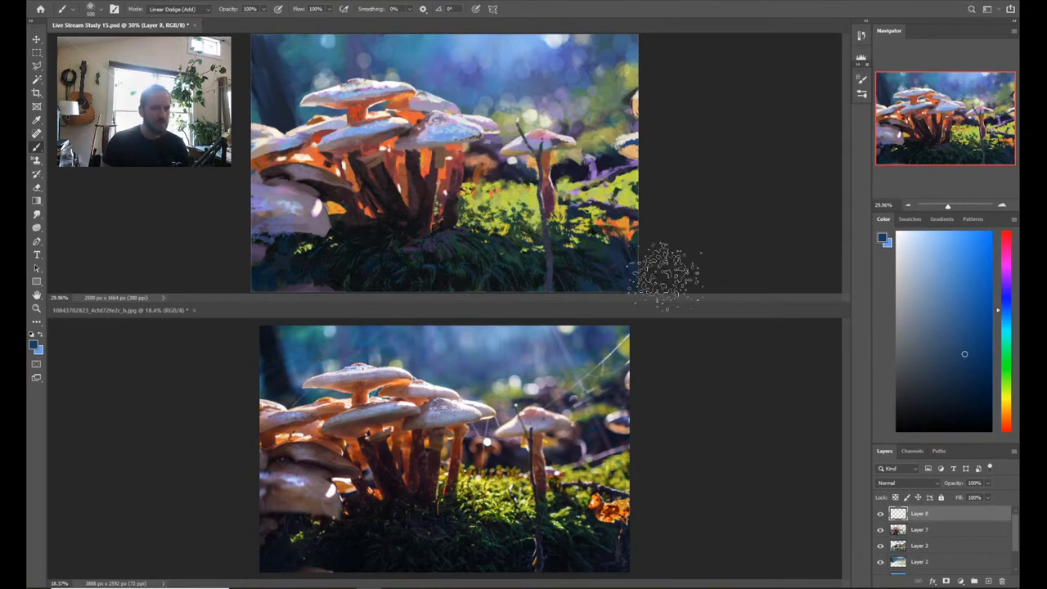
{"action": "left_click", "coordinate": [903, 487]}
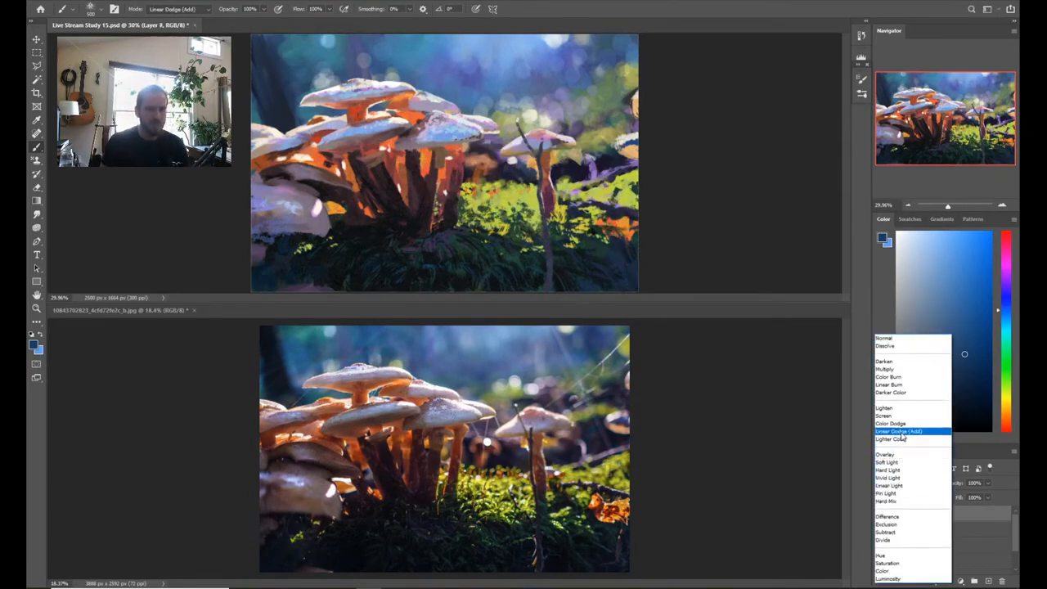
{"action": "left_click", "coordinate": [901, 434]}
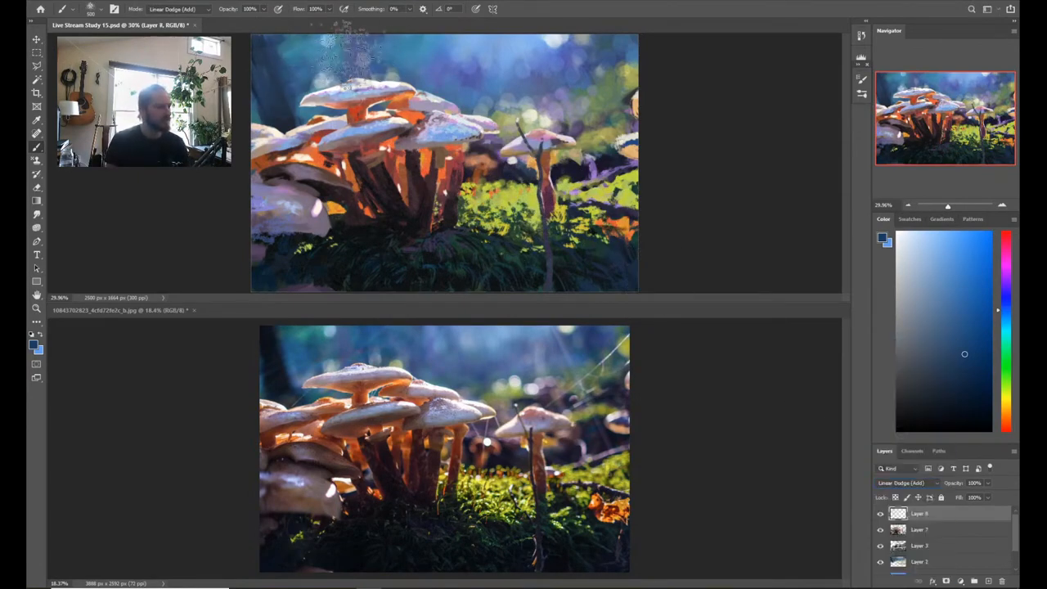
{"action": "left_click", "coordinate": [968, 390]}
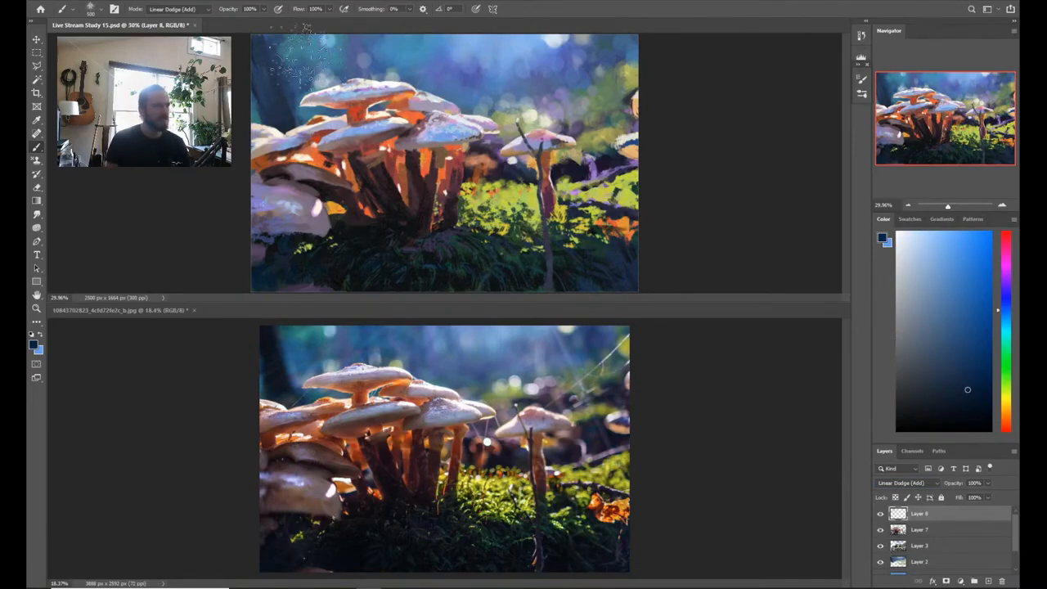
Step: Dock the painting and reference photo as tabs in one window and arrange them 2-up horizontally
{"action": "left_click_drag", "start_coordinate": [493, 26], "coordinate": [495, 136]}
{"action": "left_click_drag", "start_coordinate": [345, 137], "coordinate": [384, 26]}
{"action": "left_click", "coordinate": [170, 26]}
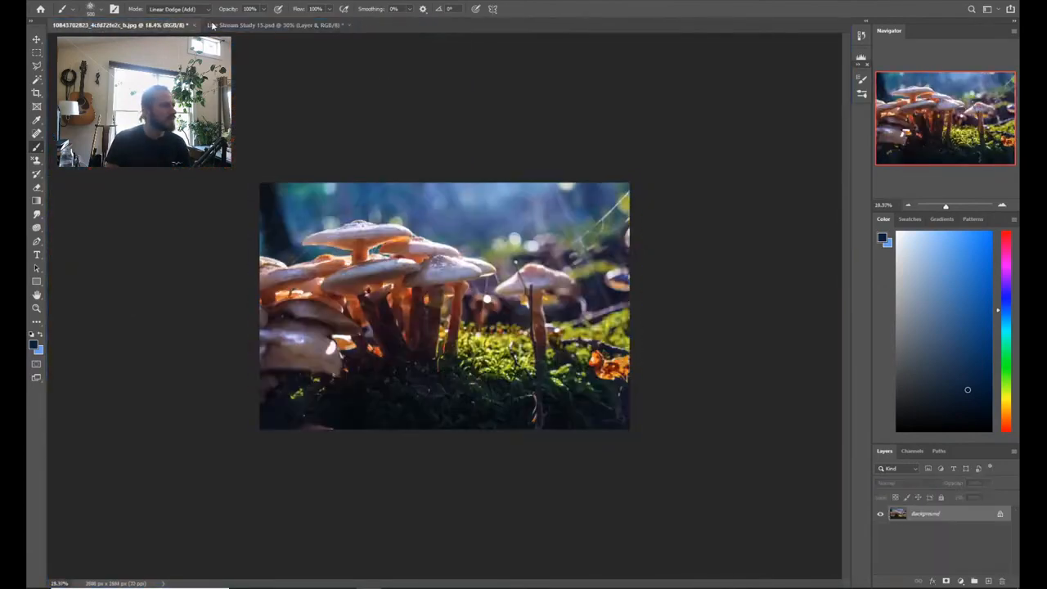
{"action": "left_click", "coordinate": [221, 1]}
{"action": "mouse_move", "coordinate": [242, 5]}
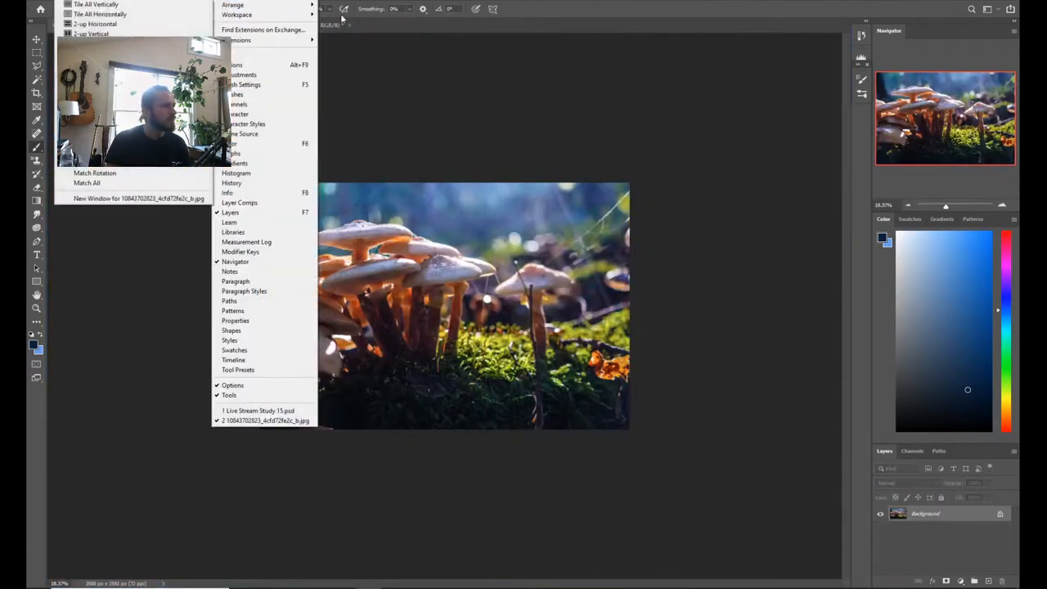
{"action": "left_click", "coordinate": [145, 25]}
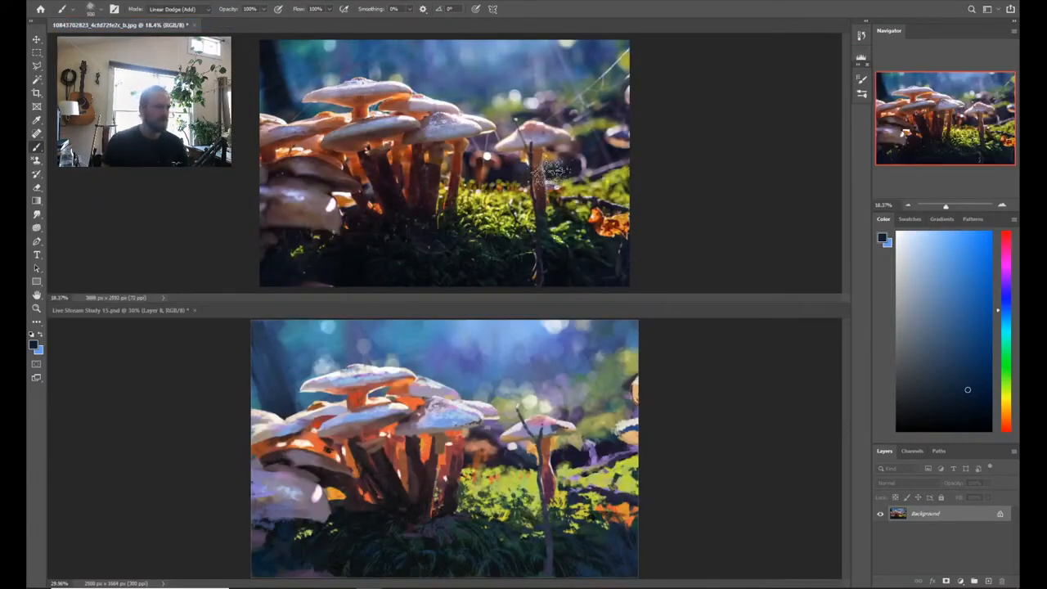
{"action": "left_click", "coordinate": [585, 382]}
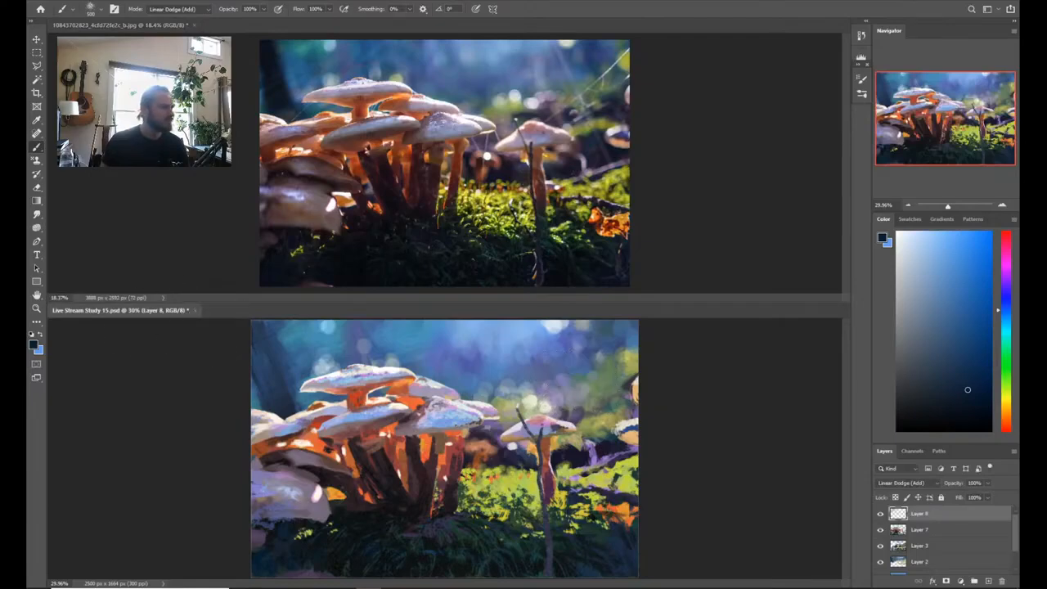
Step: Regroup both documents as tabs with the painting first and tile them 2-up horizontally again
{"action": "mouse_move", "coordinate": [155, 312]}
{"action": "left_mouse_down"}
{"action": "mouse_move", "coordinate": [213, 82]}
{"action": "mouse_move", "coordinate": [192, 28]}
{"action": "mouse_move", "coordinate": [365, 37]}
{"action": "mouse_move", "coordinate": [270, 22]}
{"action": "left_mouse_up"}
{"action": "left_click", "coordinate": [164, 25]}
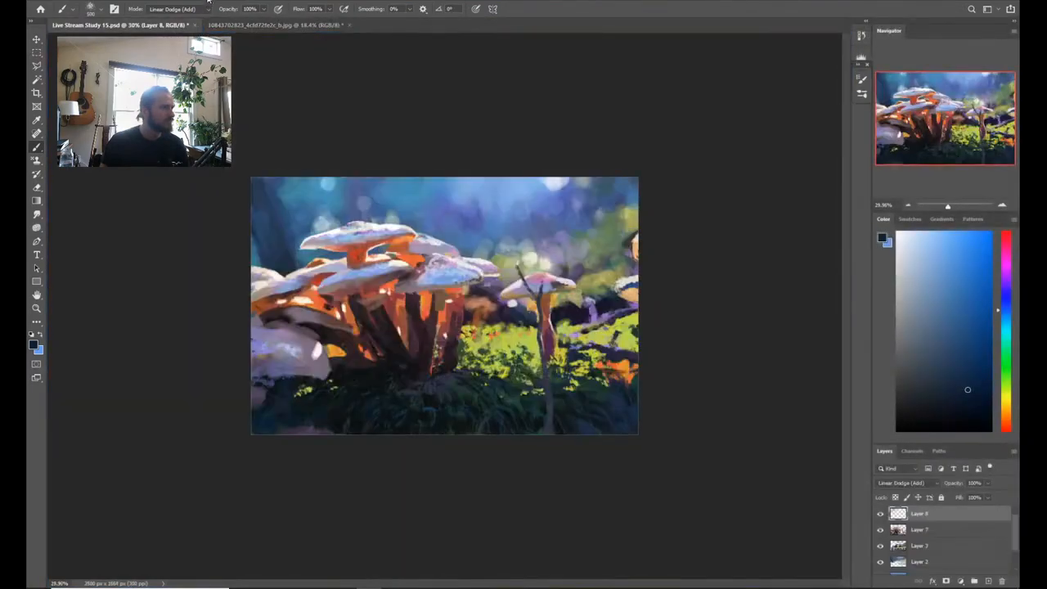
{"action": "key", "text": "alt+w"}
{"action": "mouse_move", "coordinate": [237, 5]}
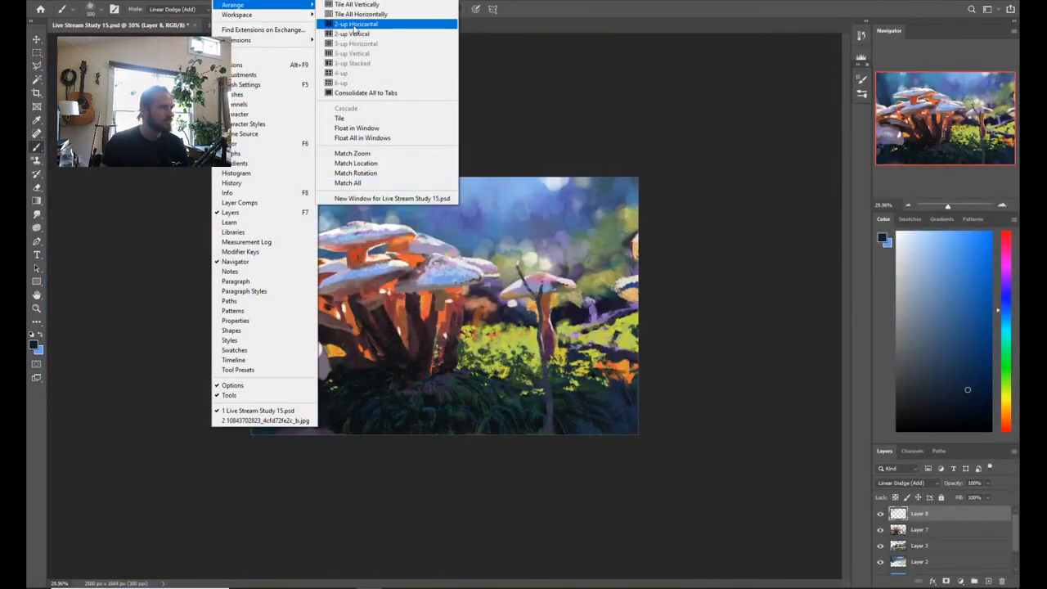
{"action": "left_click", "coordinate": [358, 24]}
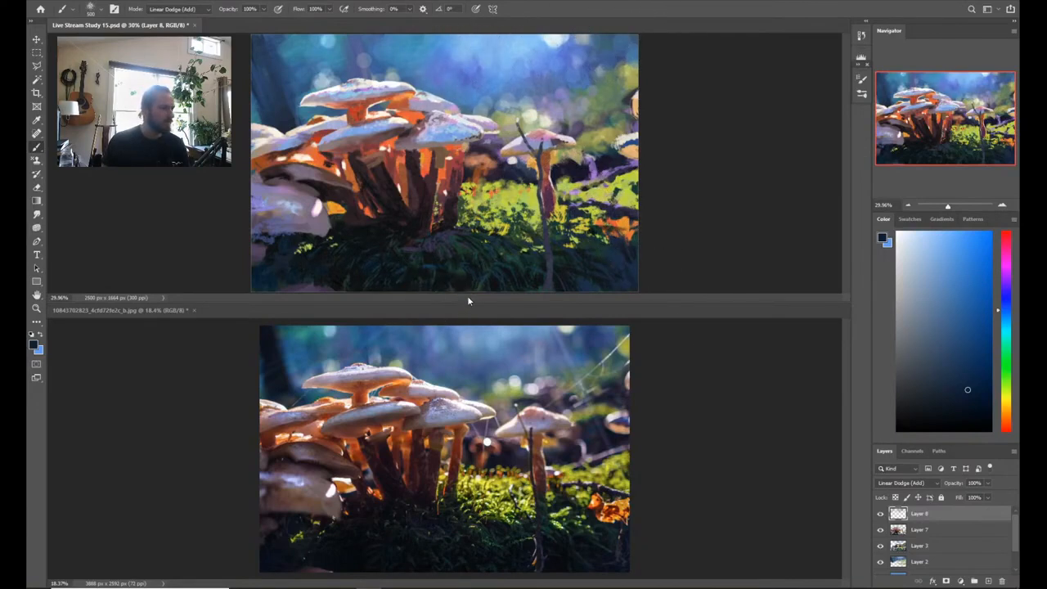
{"action": "key", "text": "e"}
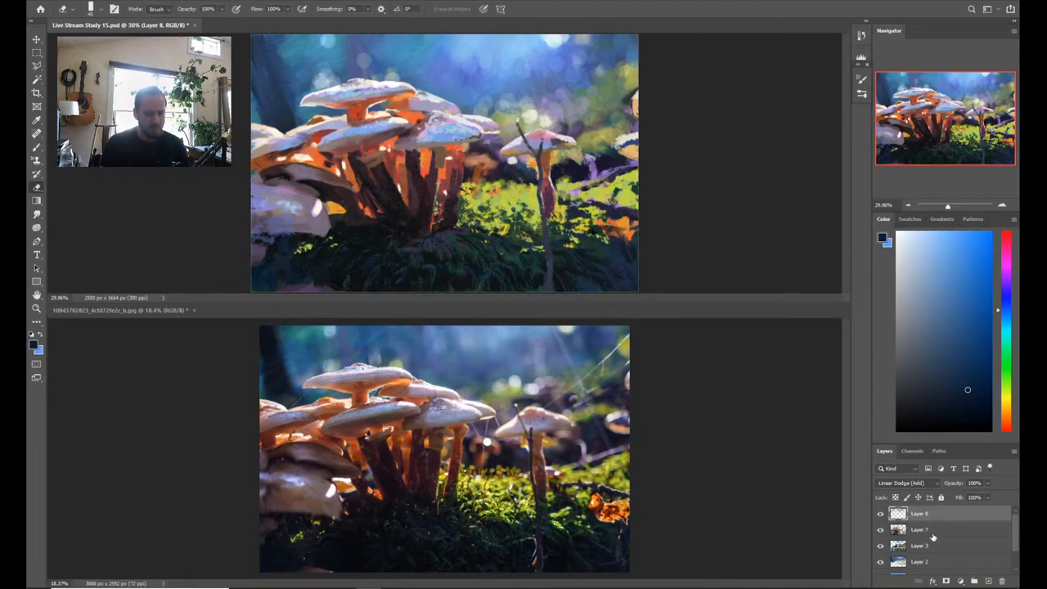
{"action": "left_click", "coordinate": [932, 533]}
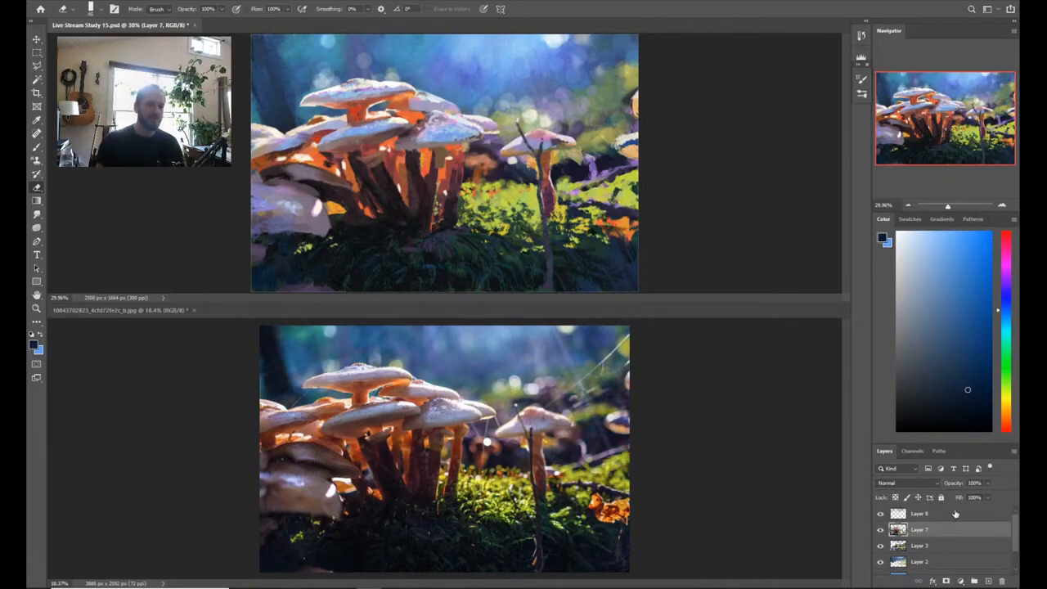
{"action": "left_click", "coordinate": [950, 515]}
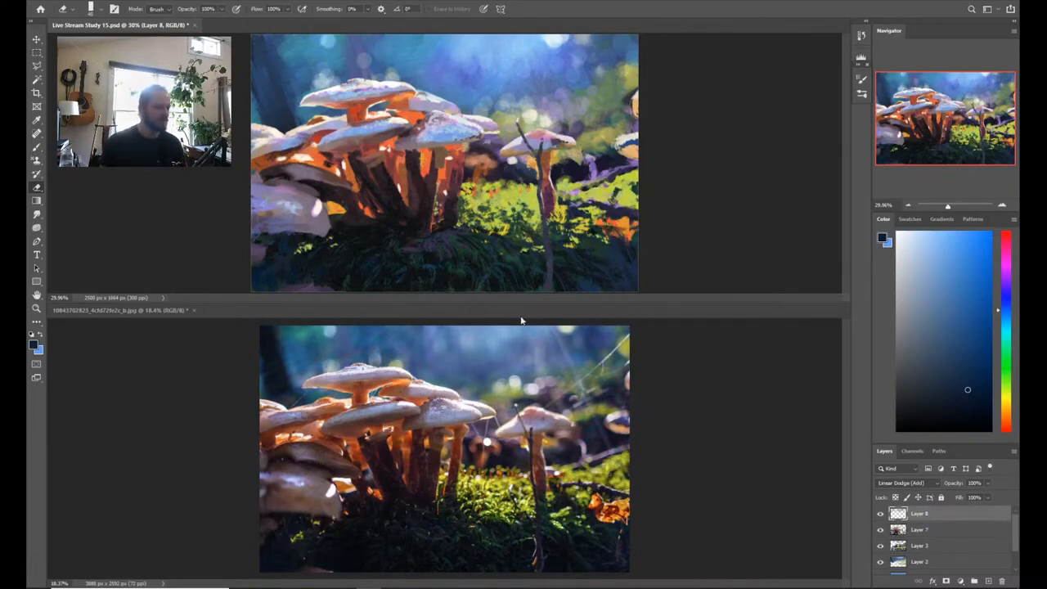
Step: Pick a muted golden yellow for the brush, test speckled light on the sunlit moss and undo the test dabs
{"action": "key", "text": "b"}
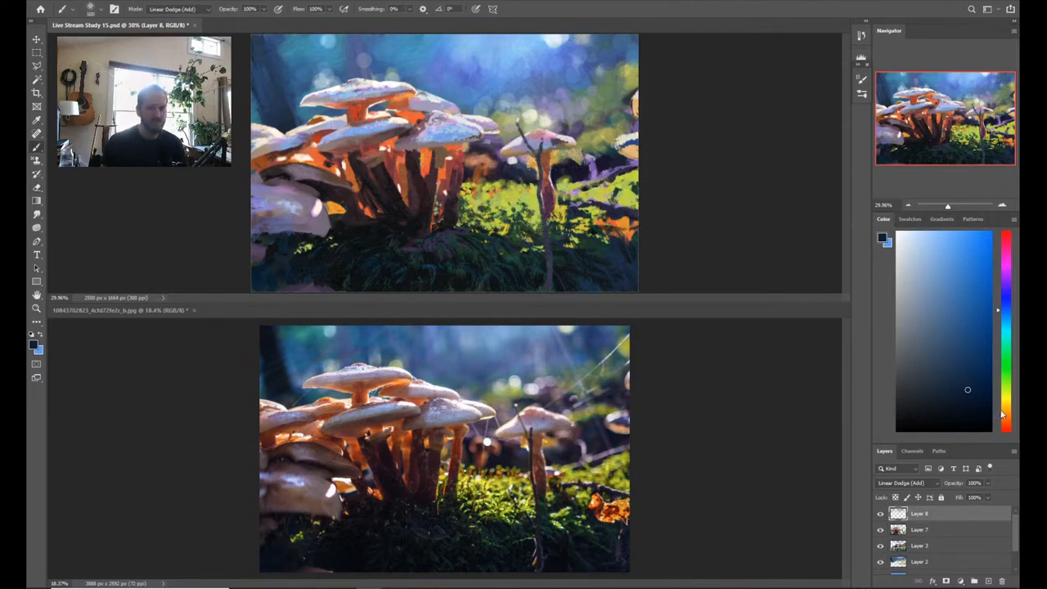
{"action": "left_click", "coordinate": [1002, 411]}
{"action": "left_click", "coordinate": [951, 342]}
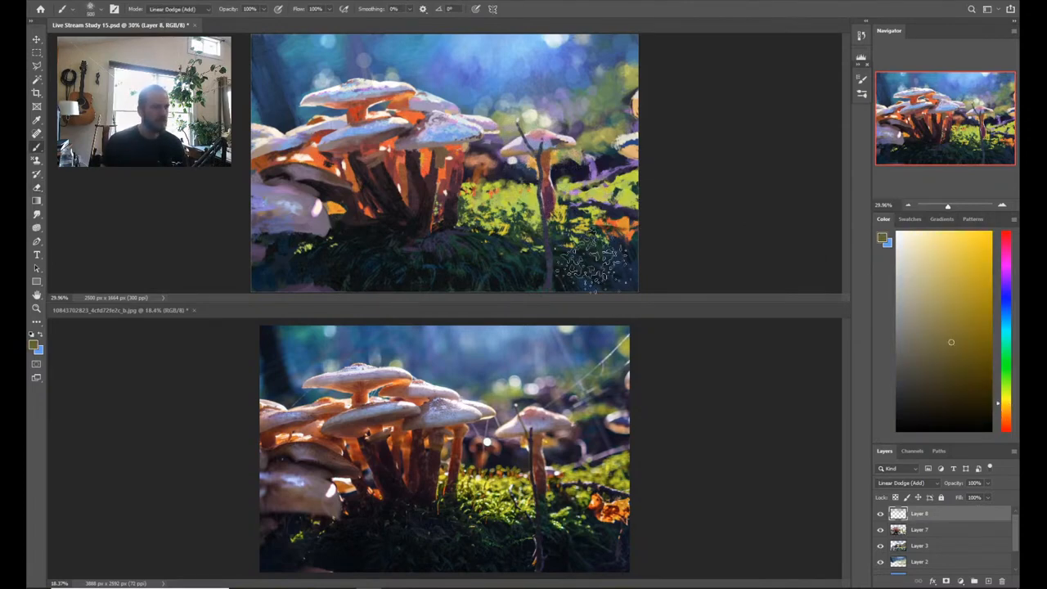
{"action": "left_click", "coordinate": [502, 206]}
{"action": "left_click", "coordinate": [507, 195]}
{"action": "left_click", "coordinate": [516, 212]}
{"action": "key", "text": "ctrl+z"}
{"action": "key", "text": "ctrl+z"}
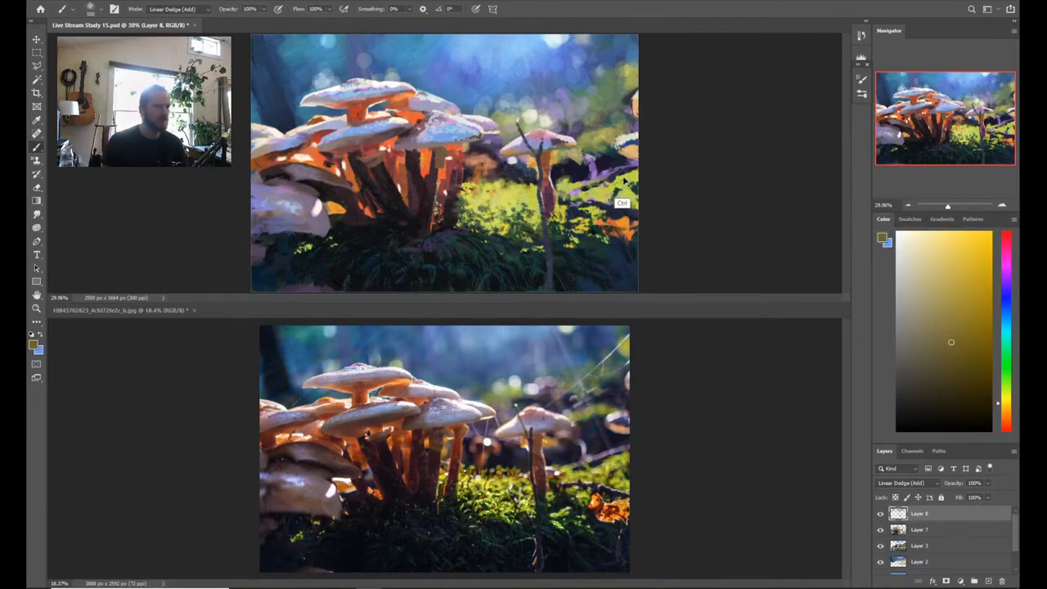
Step: Resize the speckled brush and add golden light over the moss around the right-hand mushroom, undoing the last stroke
{"action": "key", "text": "bracketright"}
{"action": "left_click", "coordinate": [507, 202]}
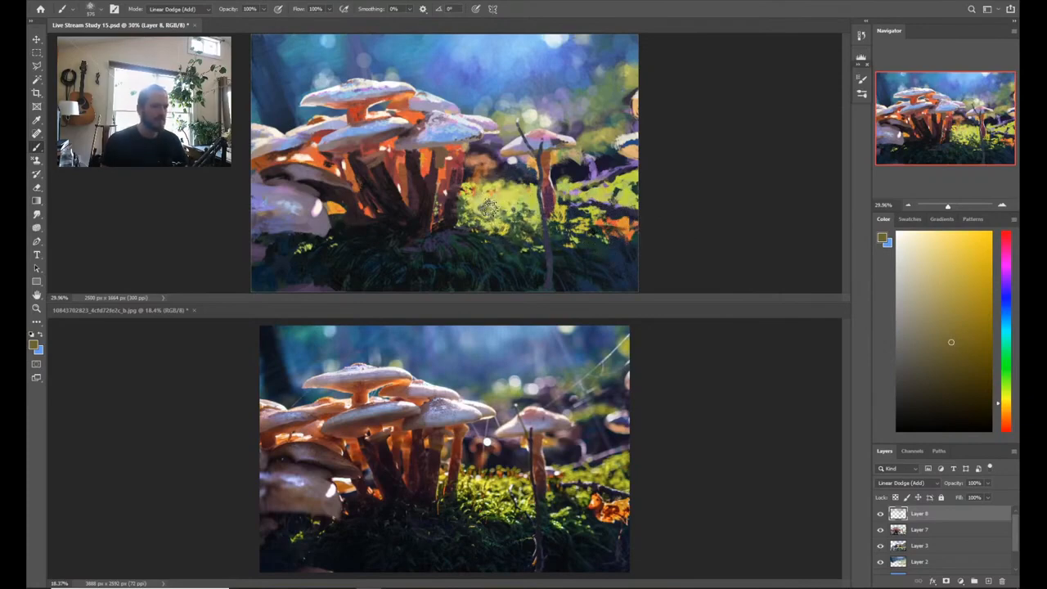
{"action": "left_click_drag", "start_coordinate": [489, 206], "coordinate": [502, 198]}
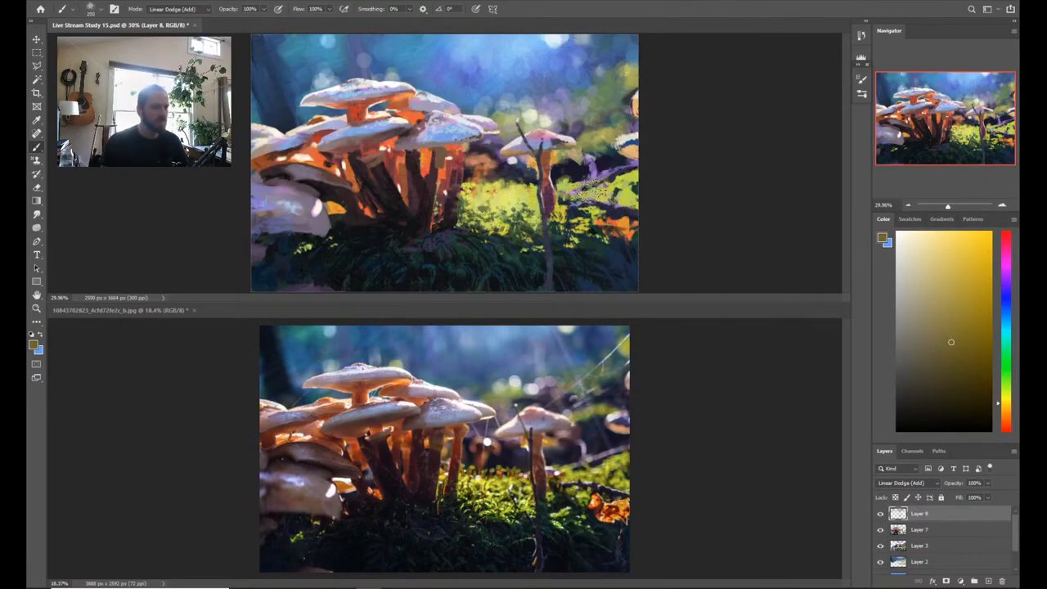
{"action": "mouse_move", "coordinate": [588, 193]}
{"action": "left_mouse_down"}
{"action": "mouse_move", "coordinate": [636, 180]}
{"action": "mouse_move", "coordinate": [624, 163]}
{"action": "mouse_move", "coordinate": [620, 189]}
{"action": "mouse_move", "coordinate": [644, 175]}
{"action": "left_mouse_up"}
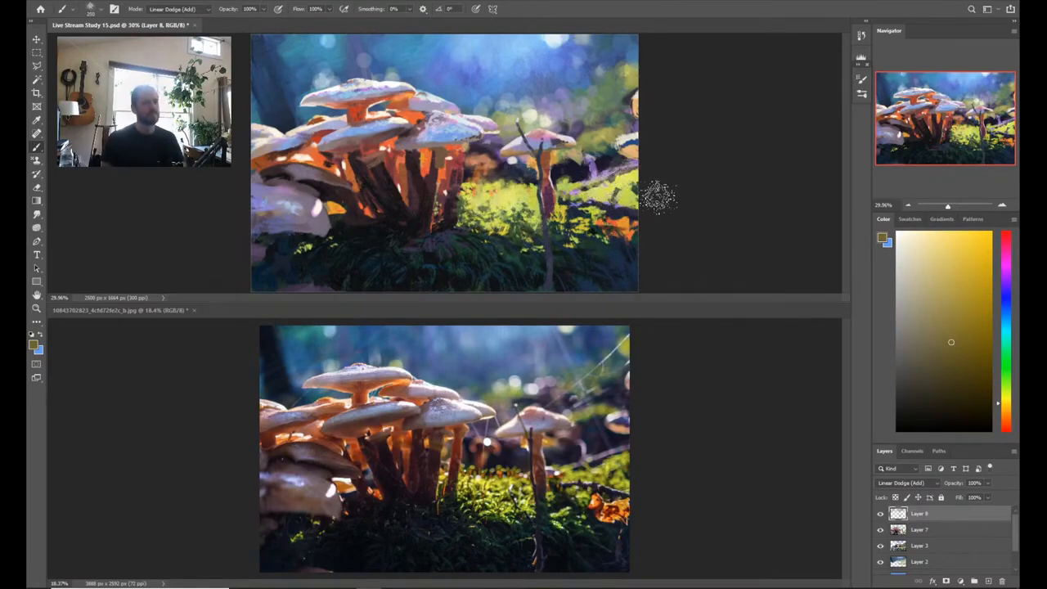
{"action": "key", "text": "ctrl+z"}
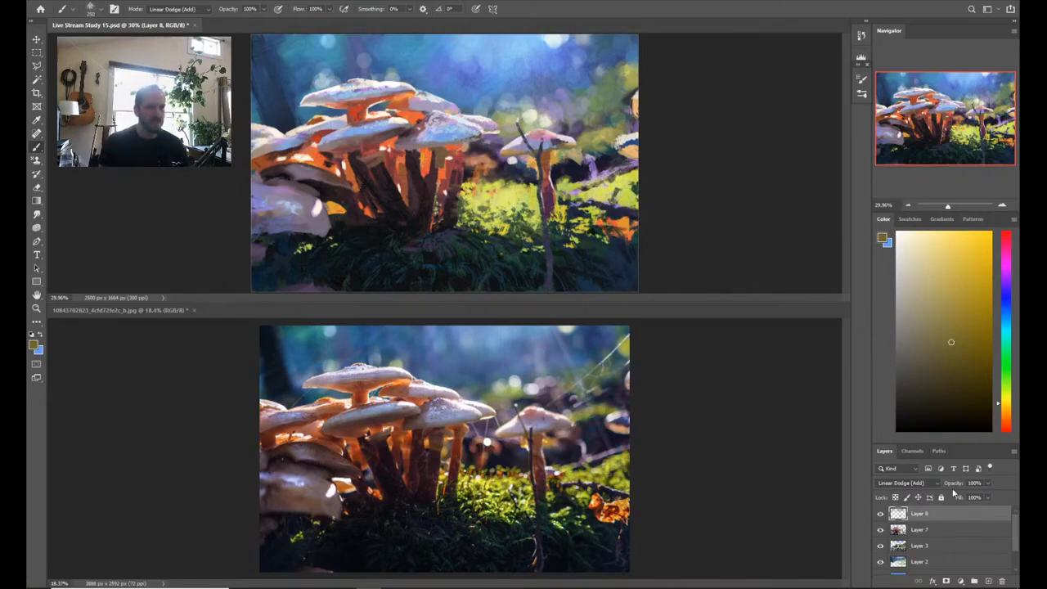
Step: Select Layer 7 and toggle Layer 8's visibility to compare the painting with and without the speckled light
{"action": "left_click", "coordinate": [941, 535]}
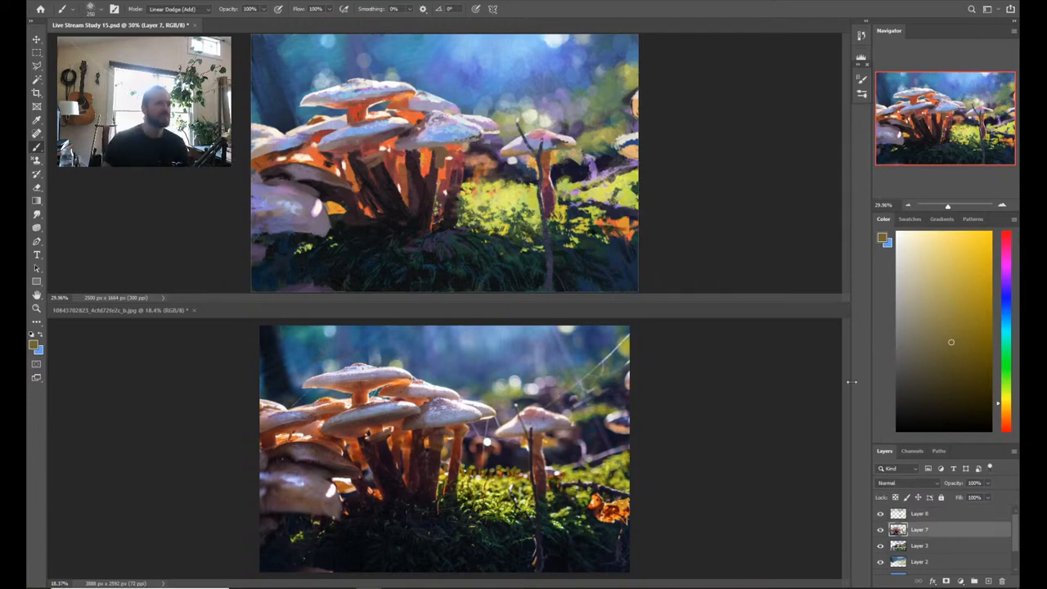
{"action": "left_click", "coordinate": [880, 515]}
{"action": "left_click", "coordinate": [881, 516]}
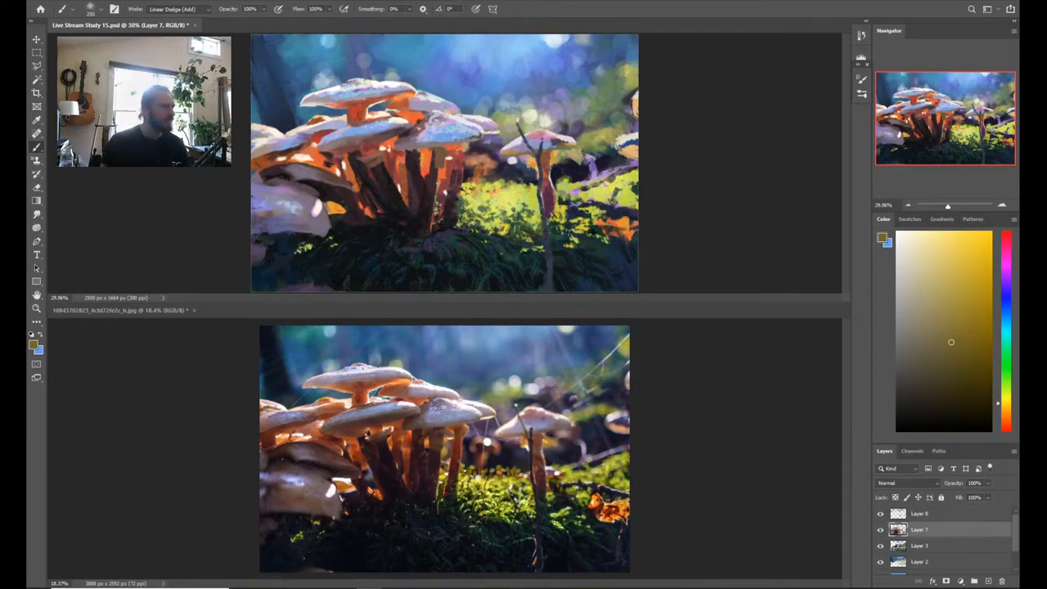
Step: Select the near-white highlights with Color Range by sampling the uppermost cap at Fuzziness 64
{"action": "left_click", "coordinate": [181, 1]}
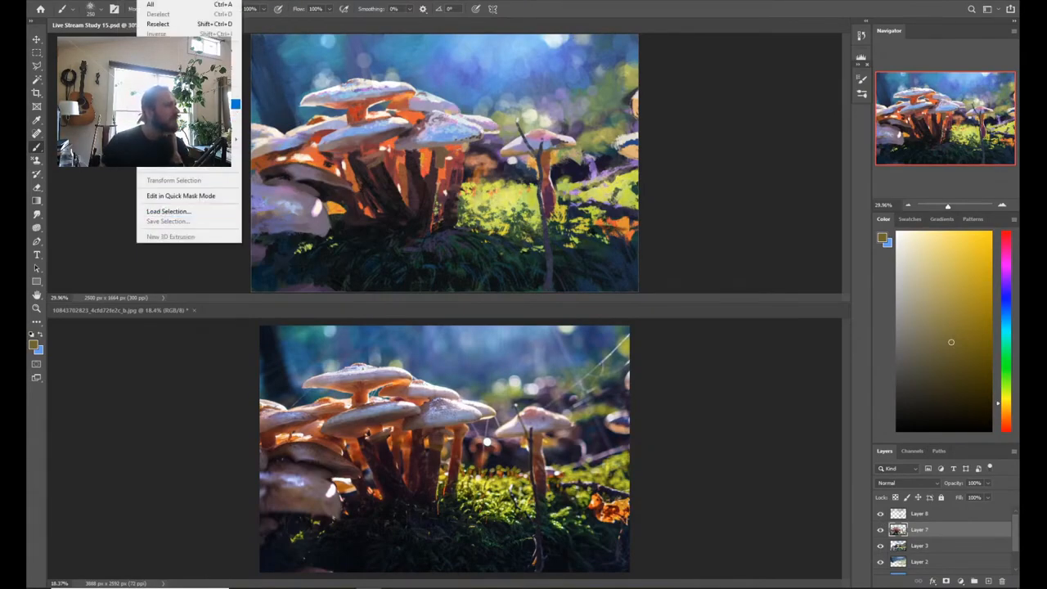
{"action": "left_click", "coordinate": [235, 86]}
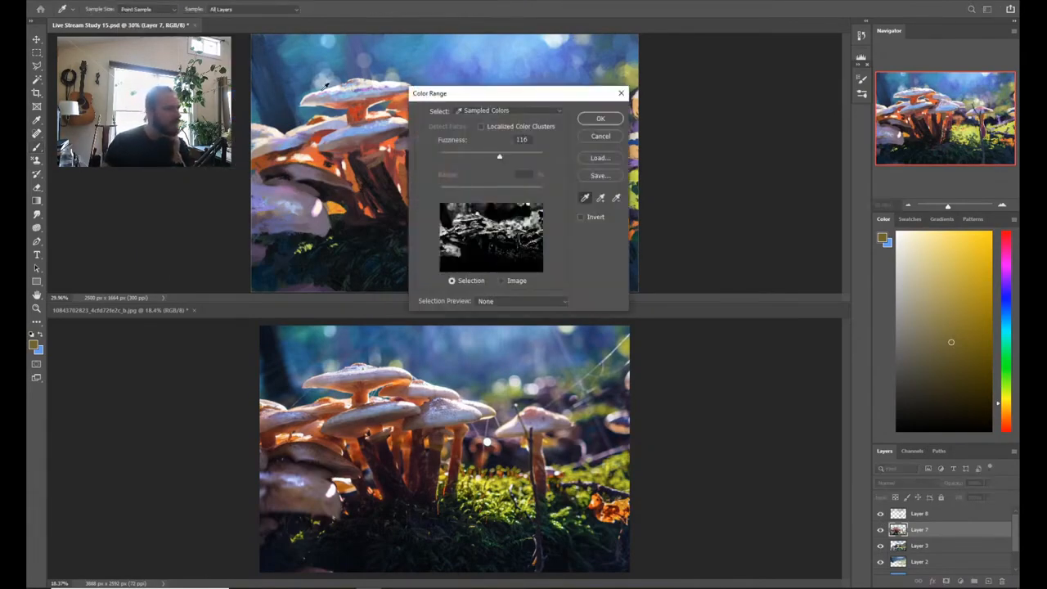
{"action": "left_click", "coordinate": [337, 87]}
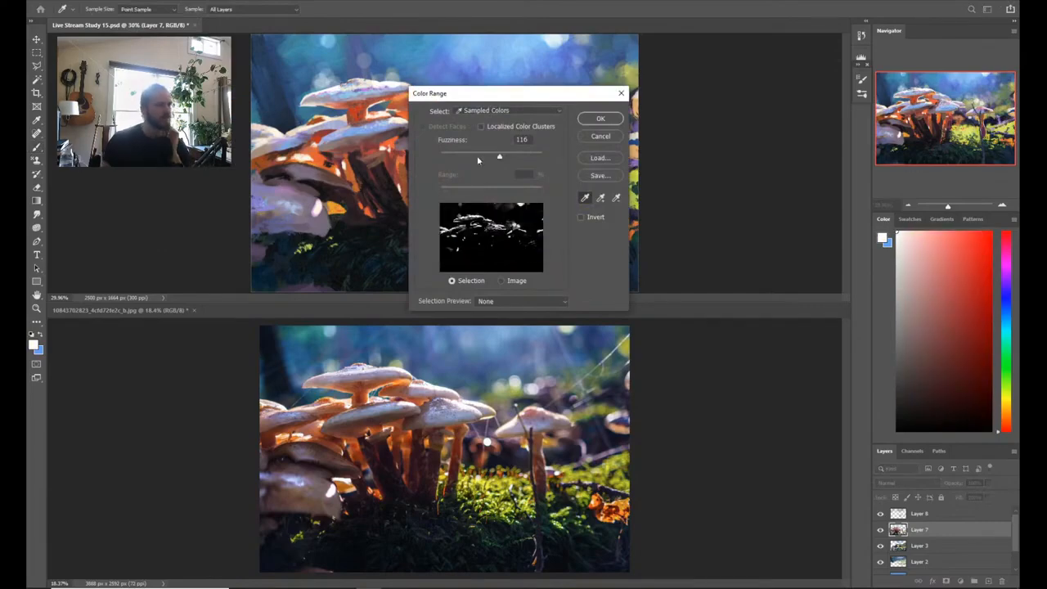
{"action": "left_click", "coordinate": [477, 157]}
{"action": "mouse_move", "coordinate": [476, 158]}
{"action": "left_mouse_down"}
{"action": "mouse_move", "coordinate": [486, 158]}
{"action": "mouse_move", "coordinate": [473, 158]}
{"action": "left_mouse_up"}
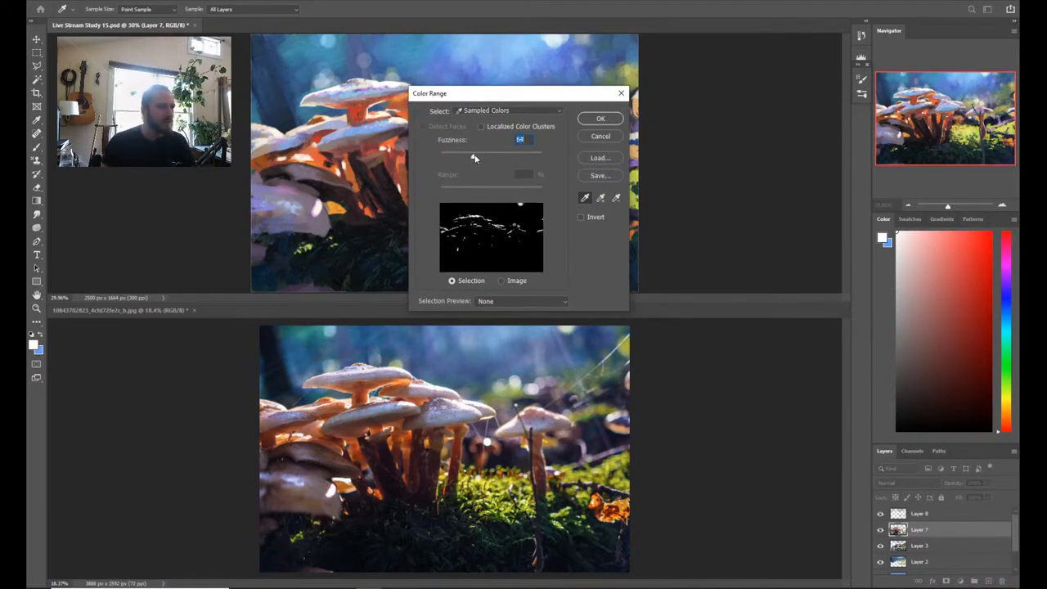
{"action": "left_click", "coordinate": [600, 118]}
{"action": "key", "text": "b"}
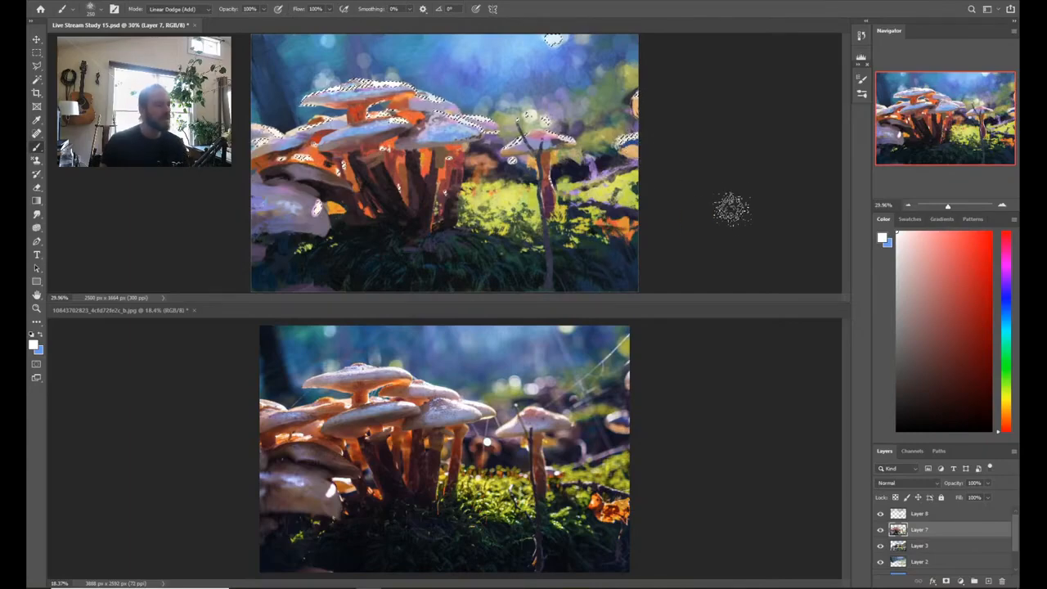
Step: Brighten the selected highlights on Layer 7 with Levels, setting the white input level to 151
{"action": "key", "text": "ctrl+l"}
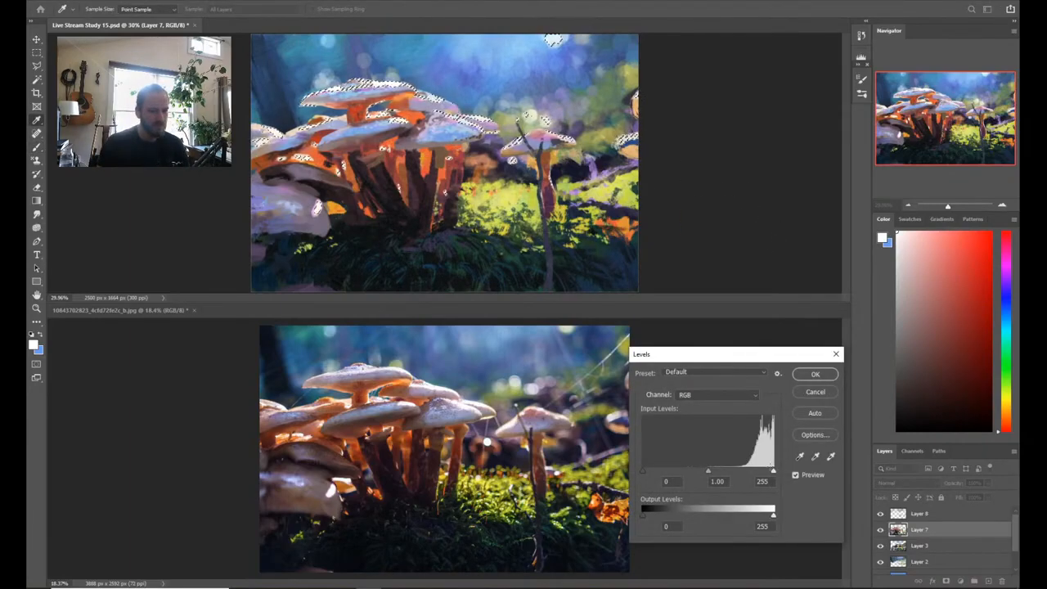
{"action": "left_click_drag", "start_coordinate": [773, 472], "coordinate": [720, 473]}
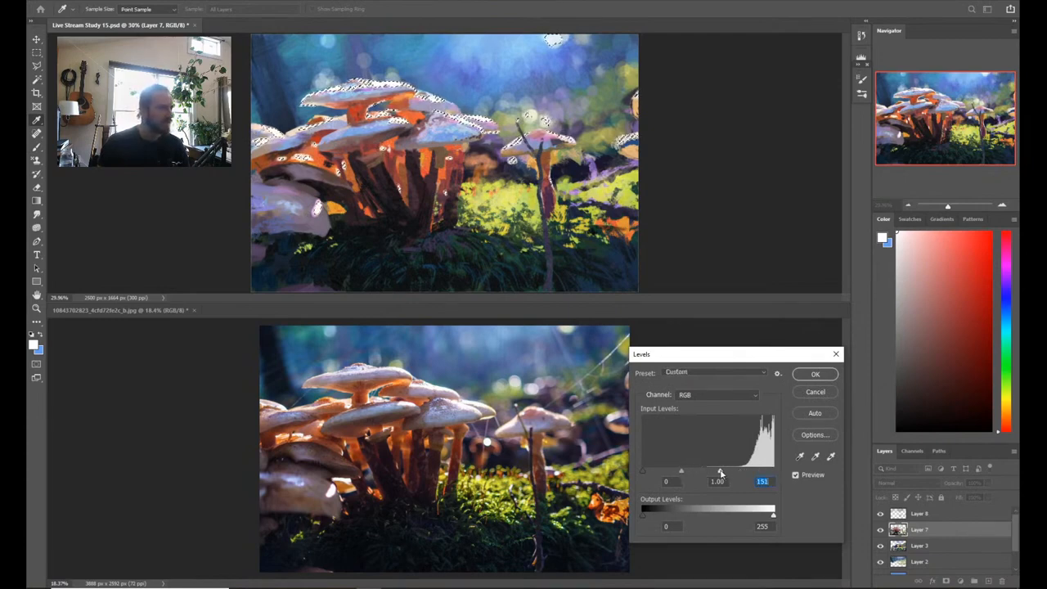
{"action": "left_click", "coordinate": [816, 375]}
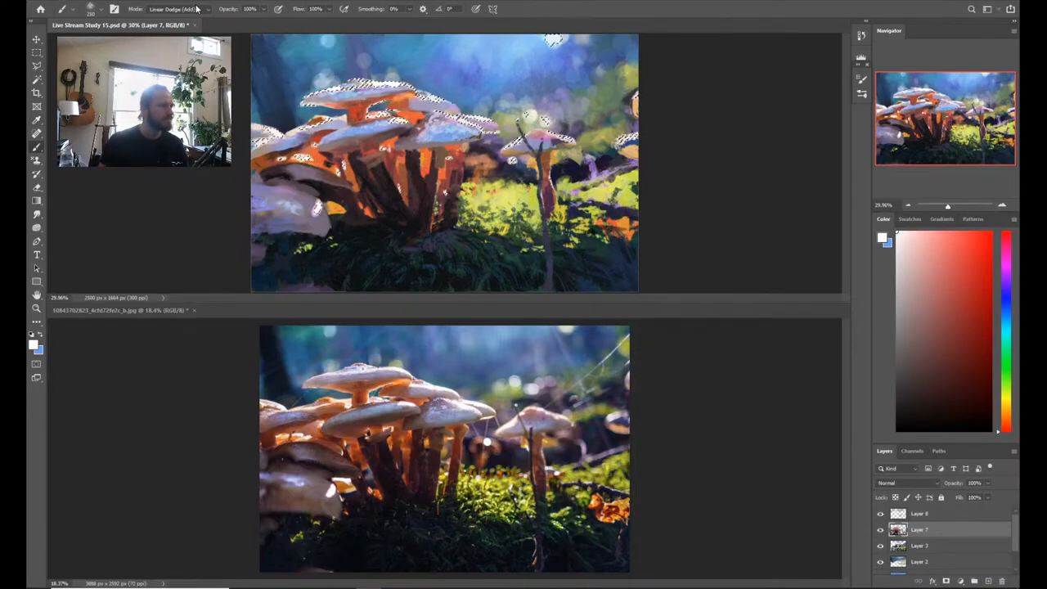
Step: Deselect the highlights to inspect the brightened caps without the selection outline, and restore the selection
{"action": "left_click", "coordinate": [167, 1]}
{"action": "key", "text": "Escape"}
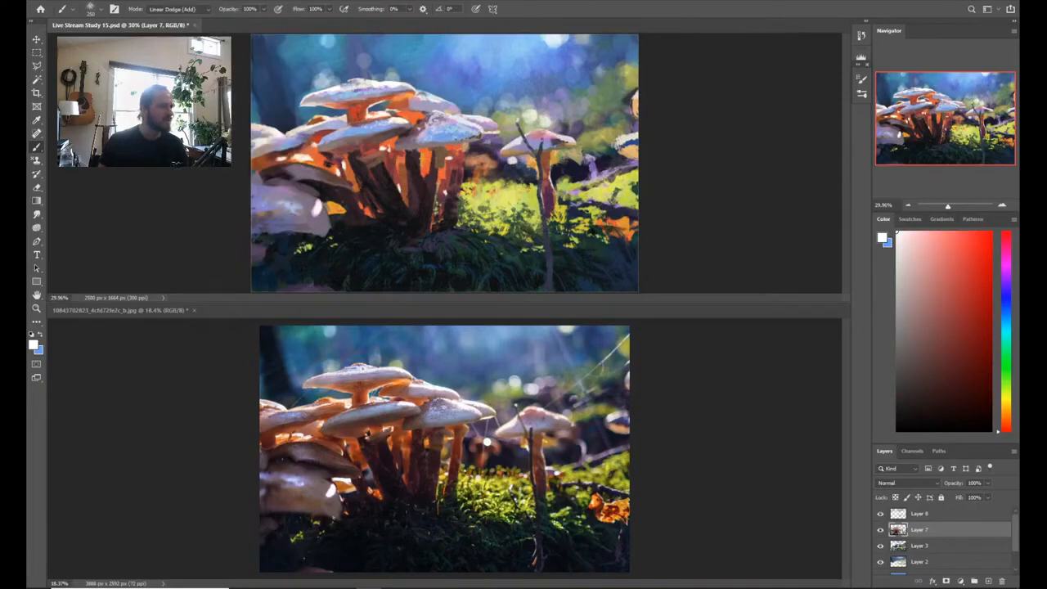
{"action": "key", "text": "ctrl+z"}
{"action": "key", "text": "ctrl+d"}
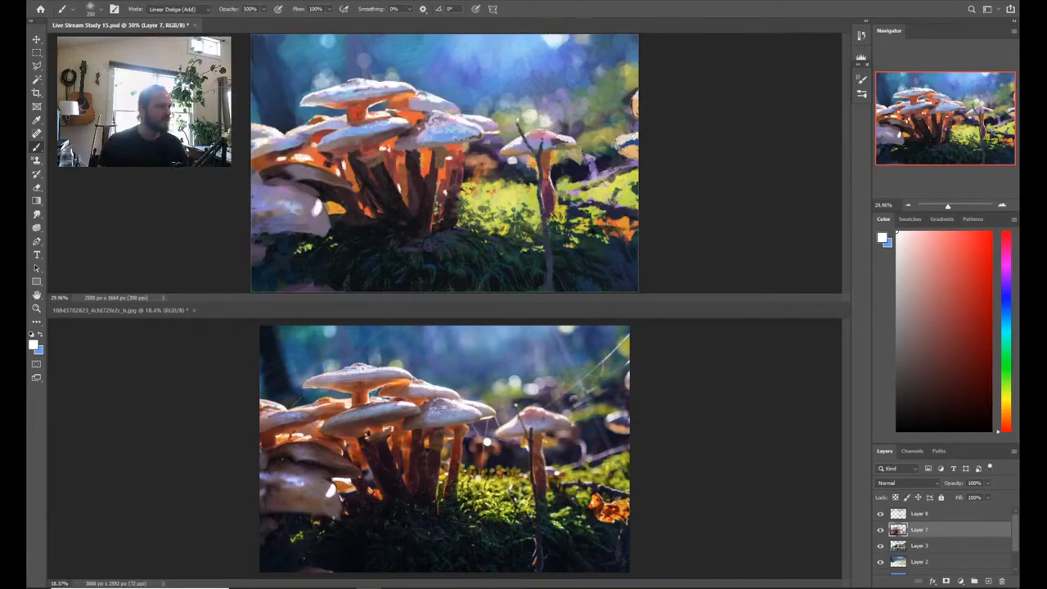
{"action": "key", "text": "ctrl+shift+d"}
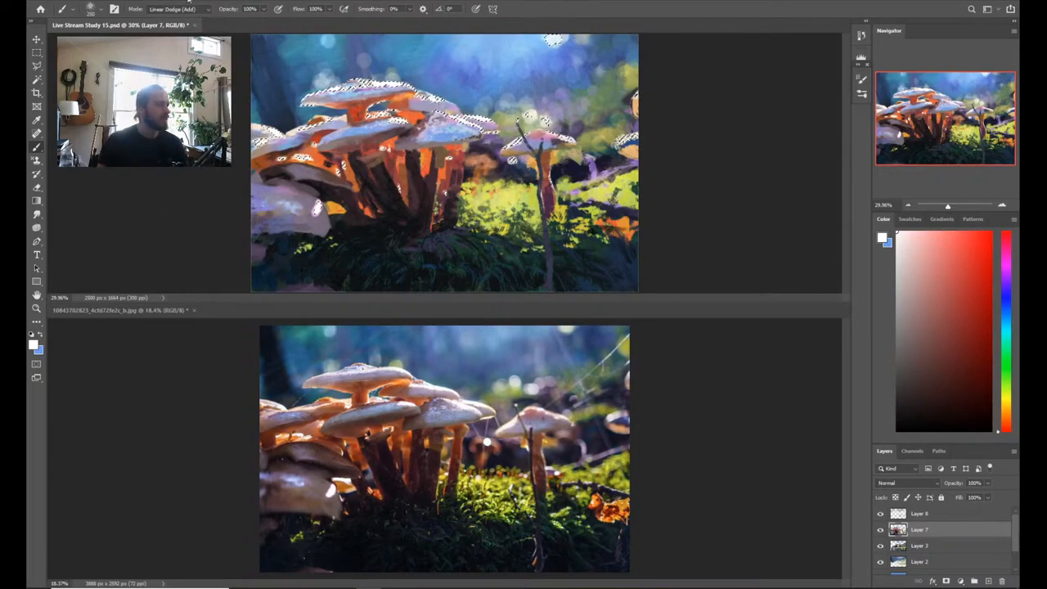
{"action": "left_click", "coordinate": [188, 2]}
{"action": "key", "text": "Escape"}
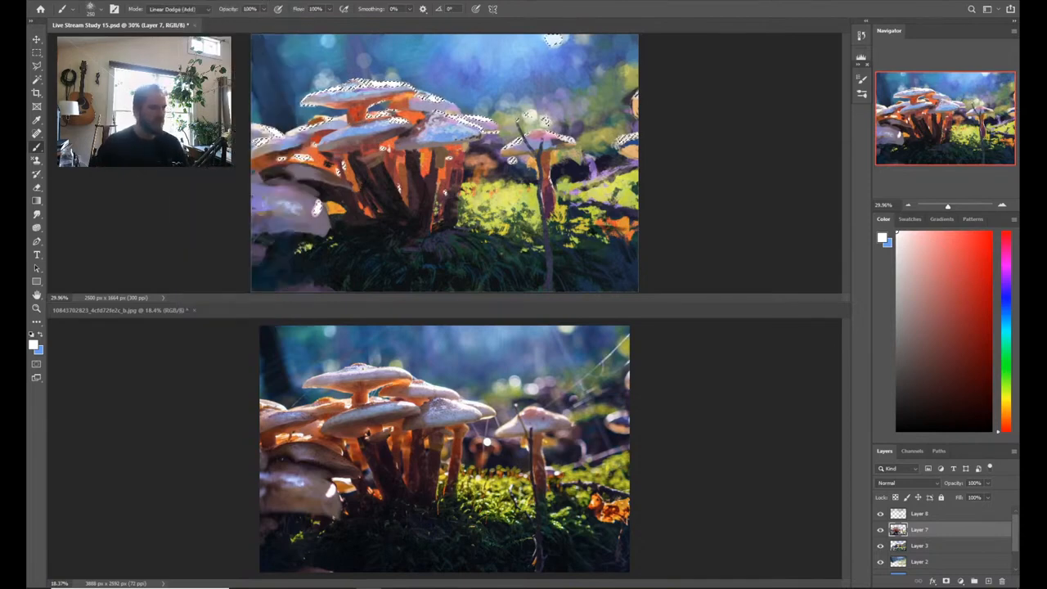
Step: Copy the selected highlights to a new layer above Layer 7 and toggle its visibility to compare
{"action": "key", "text": "ctrl+j"}
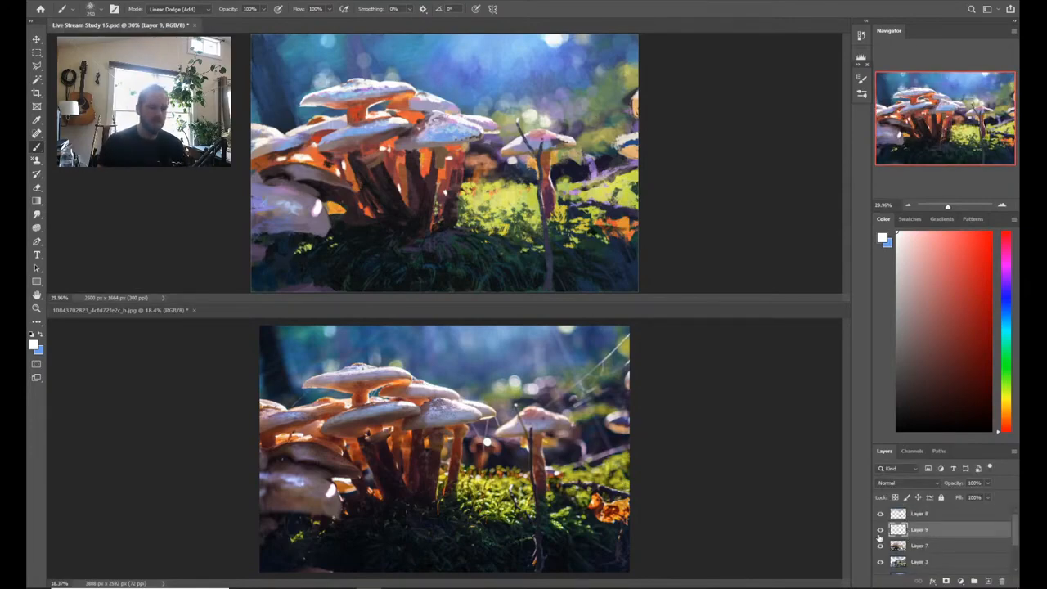
{"action": "left_click", "coordinate": [880, 530]}
{"action": "left_click", "coordinate": [881, 532]}
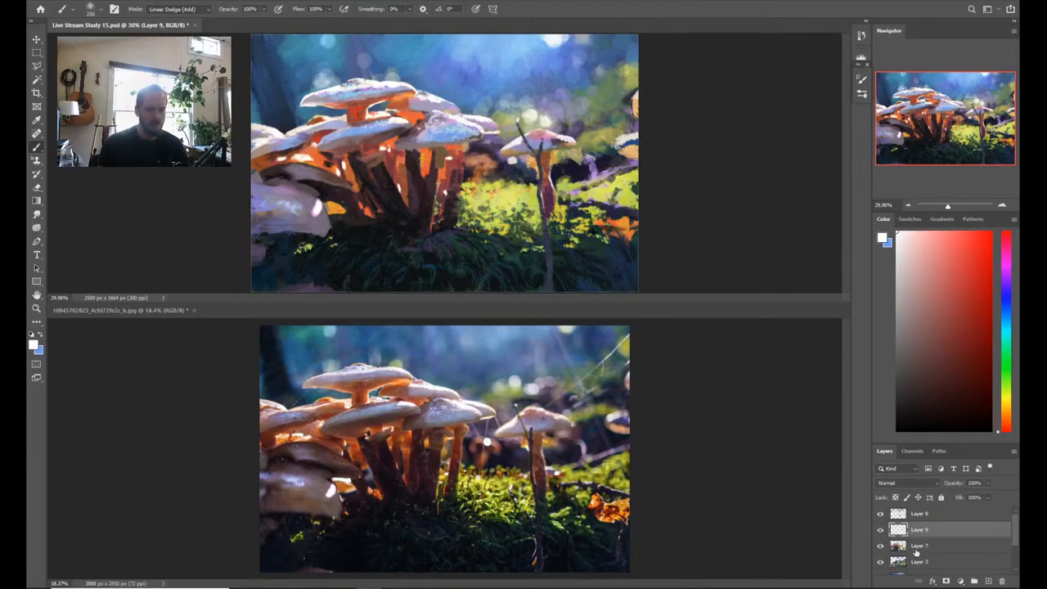
{"action": "left_click", "coordinate": [880, 532]}
{"action": "left_click", "coordinate": [880, 533]}
Step: Add an Inner Glow layer style to Layer 9 and set its glow color to a saturated orange
{"action": "left_click", "coordinate": [935, 581]}
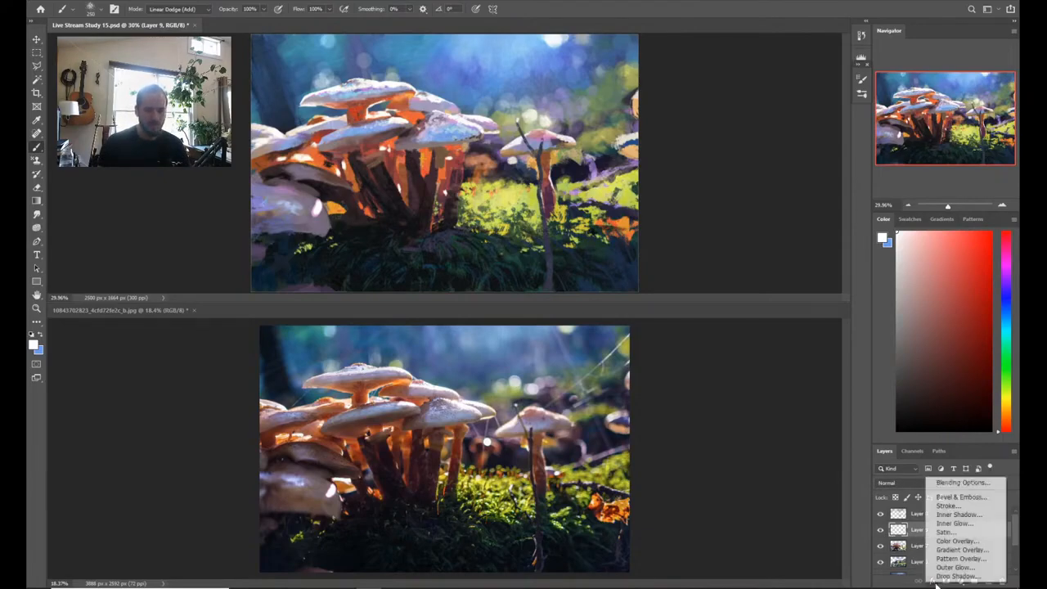
{"action": "left_click", "coordinate": [954, 524]}
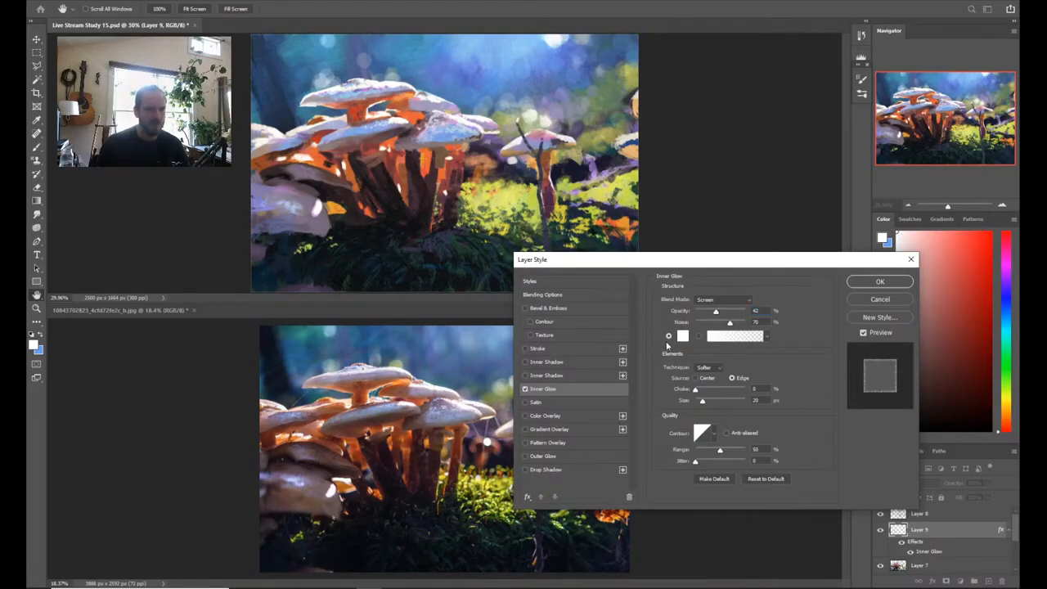
{"action": "left_click", "coordinate": [682, 336]}
{"action": "left_click", "coordinate": [359, 530]}
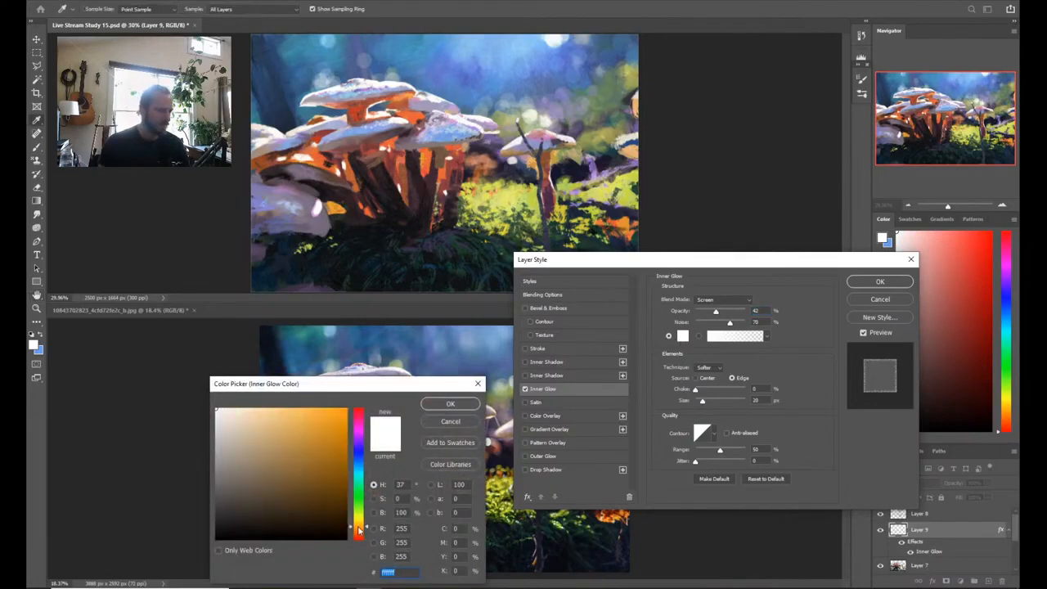
{"action": "left_click_drag", "start_coordinate": [359, 530], "coordinate": [360, 528]}
{"action": "left_click", "coordinate": [280, 406]}
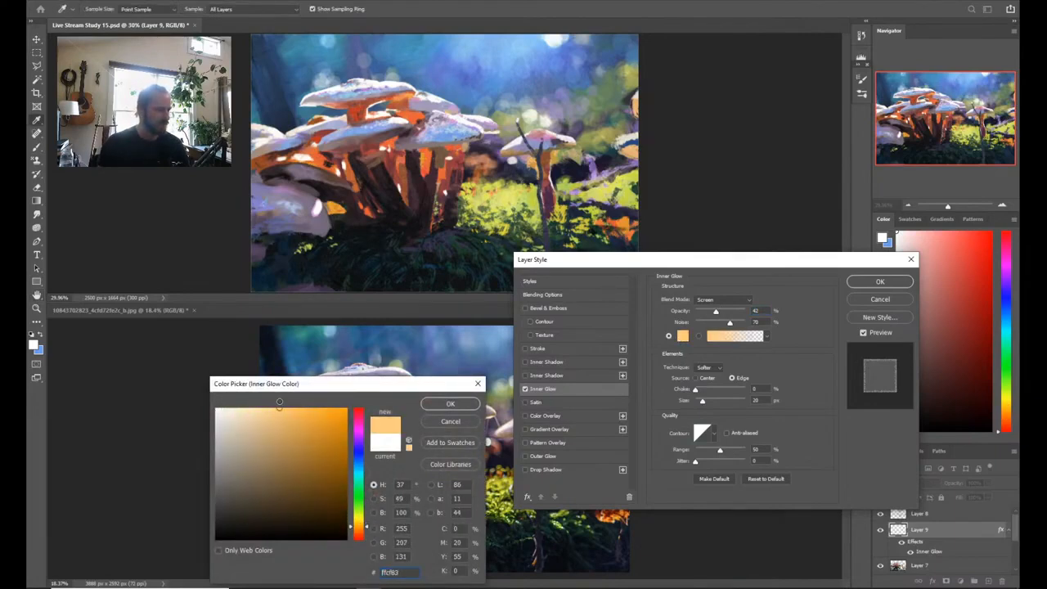
{"action": "left_click_drag", "start_coordinate": [359, 531], "coordinate": [359, 537]}
{"action": "left_click_drag", "start_coordinate": [307, 406], "coordinate": [330, 398]}
{"action": "left_click", "coordinate": [452, 403]}
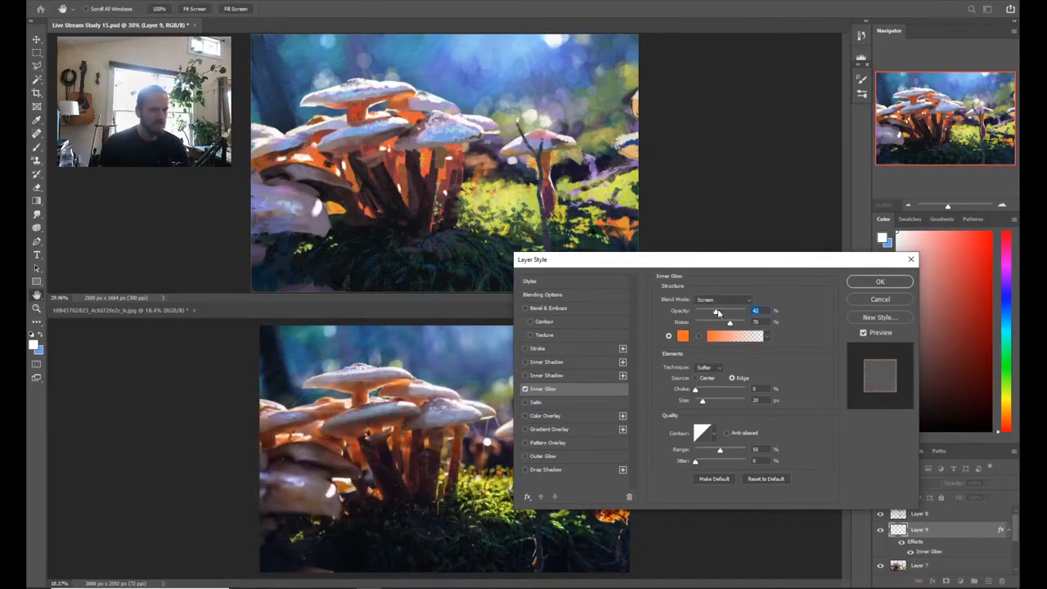
Step: Set the Inner Glow to Normal blend mode at 100% opacity with a Size of 24 px
{"action": "left_click_drag", "start_coordinate": [717, 314], "coordinate": [746, 313]}
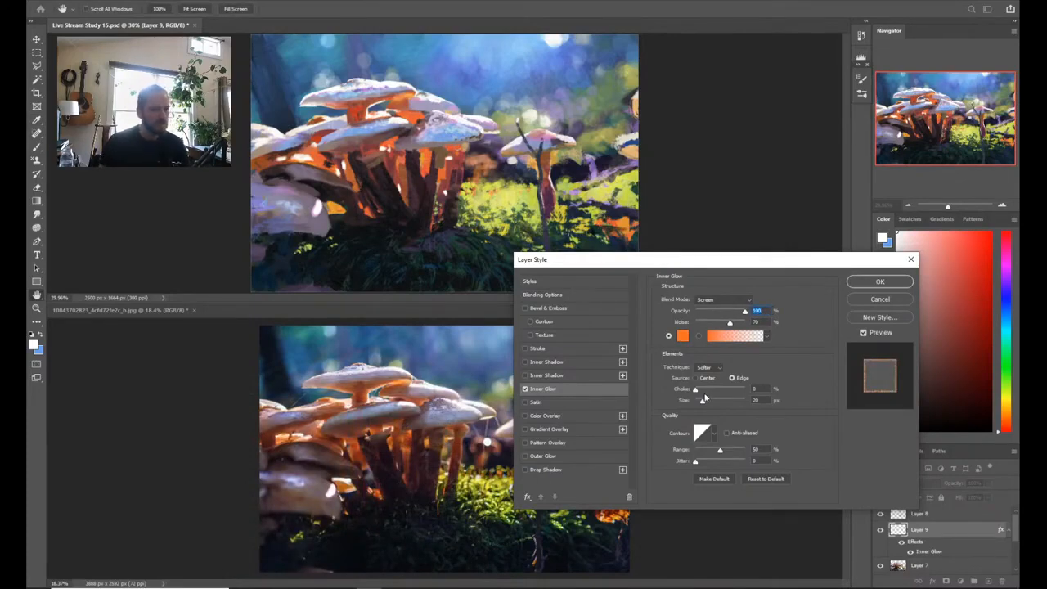
{"action": "mouse_move", "coordinate": [704, 399]}
{"action": "left_mouse_down"}
{"action": "mouse_move", "coordinate": [722, 403]}
{"action": "mouse_move", "coordinate": [706, 392]}
{"action": "left_mouse_up"}
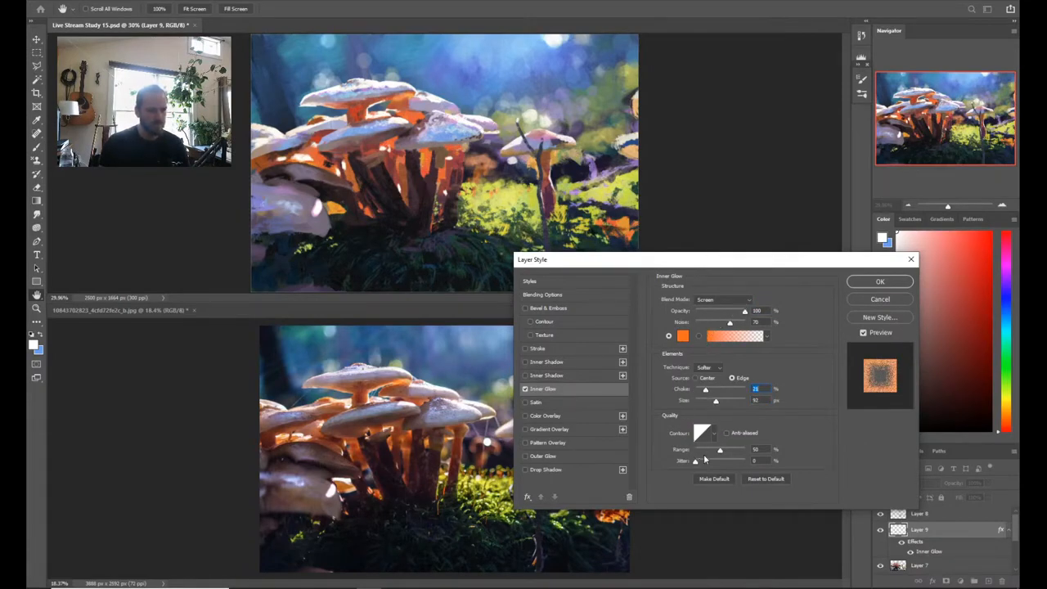
{"action": "left_click", "coordinate": [736, 302]}
{"action": "left_click", "coordinate": [732, 305]}
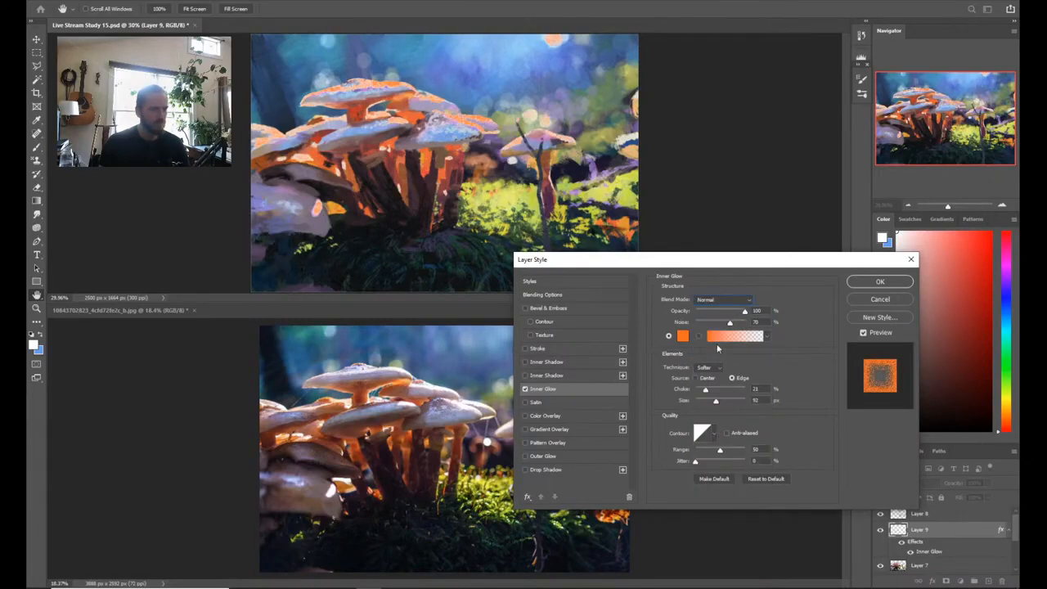
{"action": "left_click_drag", "start_coordinate": [722, 316], "coordinate": [746, 313]}
{"action": "left_click_drag", "start_coordinate": [706, 391], "coordinate": [703, 403]}
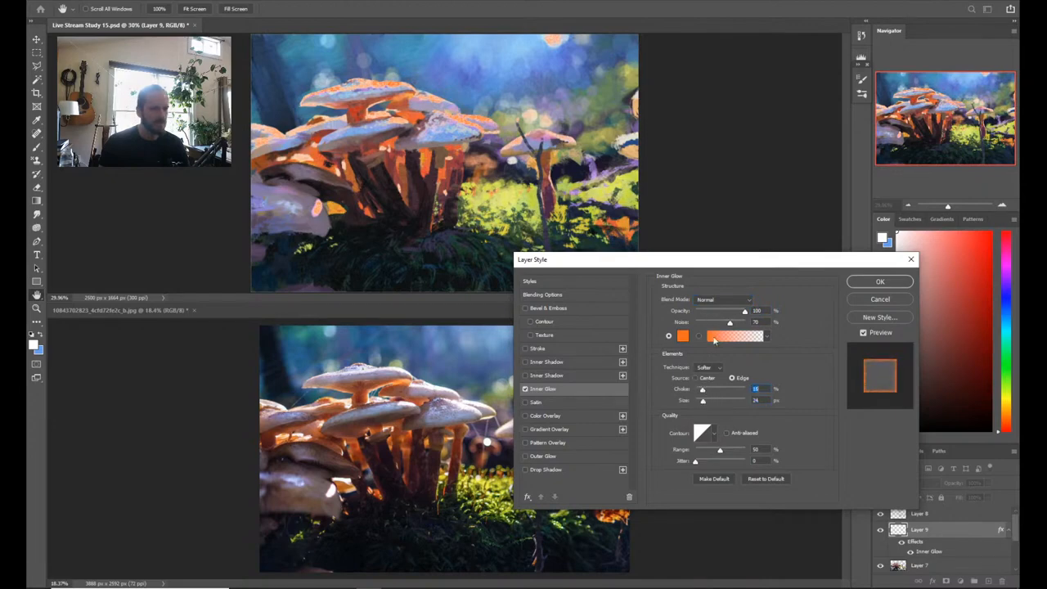
Step: Set the Inner Glow's Noise and Choke to 0%, its Size to 0 px and its Range to 100%
{"action": "left_click_drag", "start_coordinate": [717, 324], "coordinate": [696, 323]}
{"action": "left_click_drag", "start_coordinate": [698, 392], "coordinate": [696, 403]}
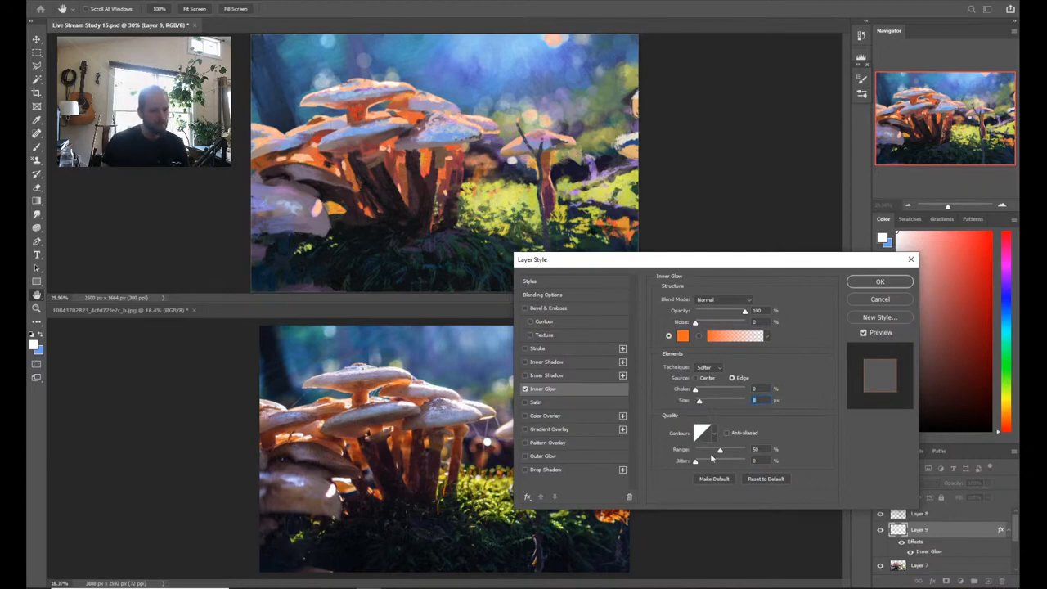
{"action": "left_click_drag", "start_coordinate": [709, 454], "coordinate": [695, 453]}
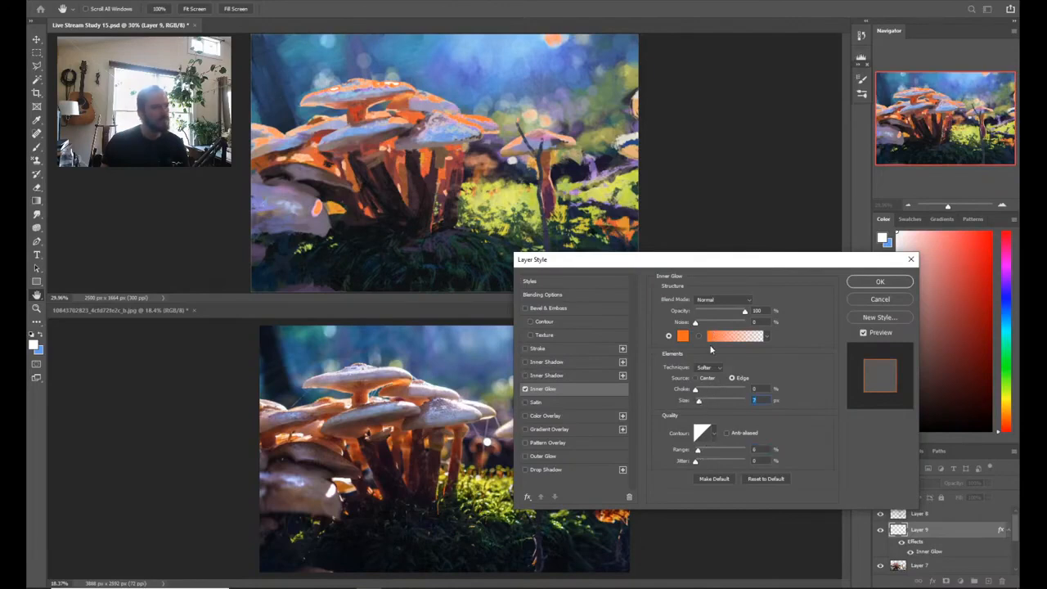
{"action": "left_click_drag", "start_coordinate": [699, 405], "coordinate": [692, 407]}
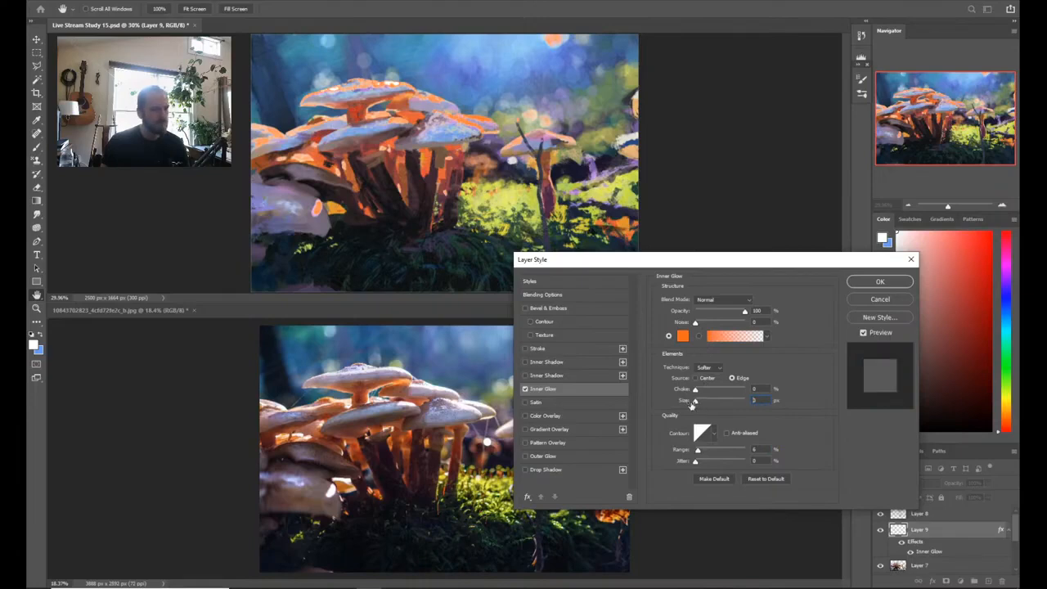
{"action": "left_click_drag", "start_coordinate": [705, 450], "coordinate": [749, 455]}
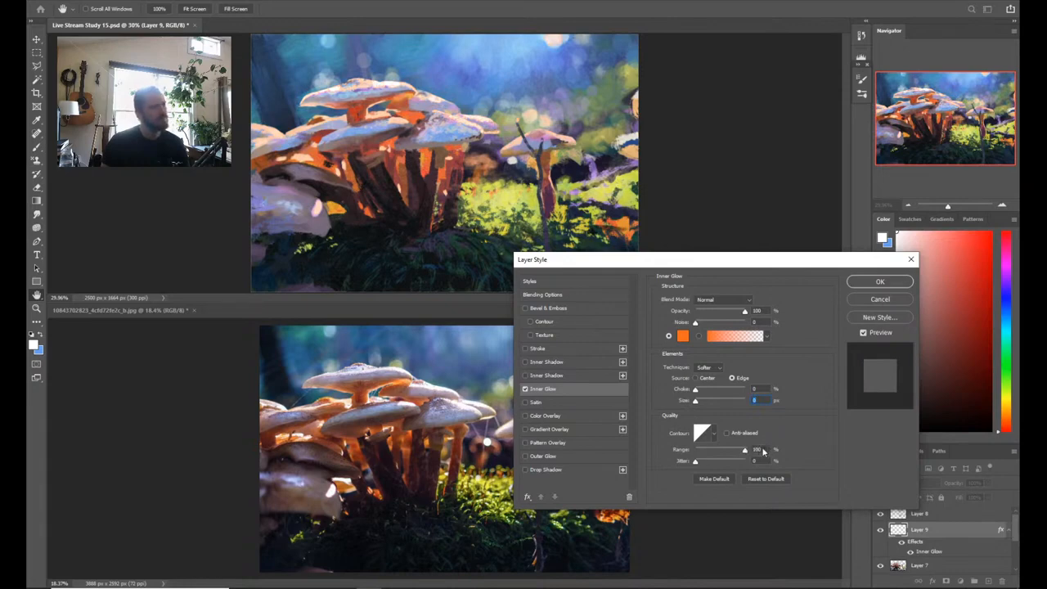
{"action": "left_click", "coordinate": [758, 450]}
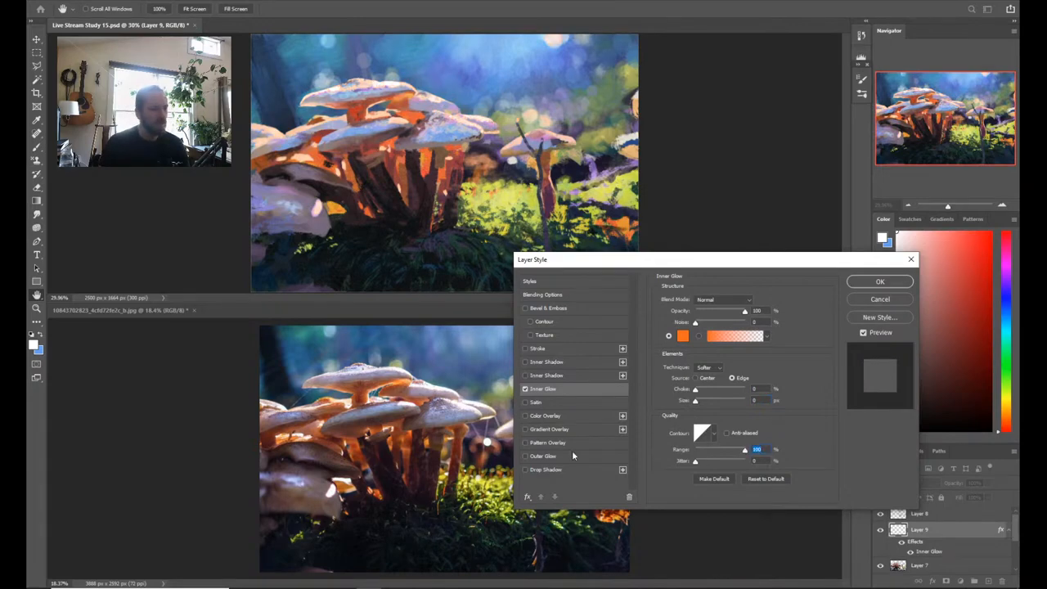
Step: Replace Layer 9's Inner Glow with an Outer Glow and set its blend mode to Linear Dodge (Add)
{"action": "left_click", "coordinate": [525, 389]}
{"action": "left_click", "coordinate": [525, 456]}
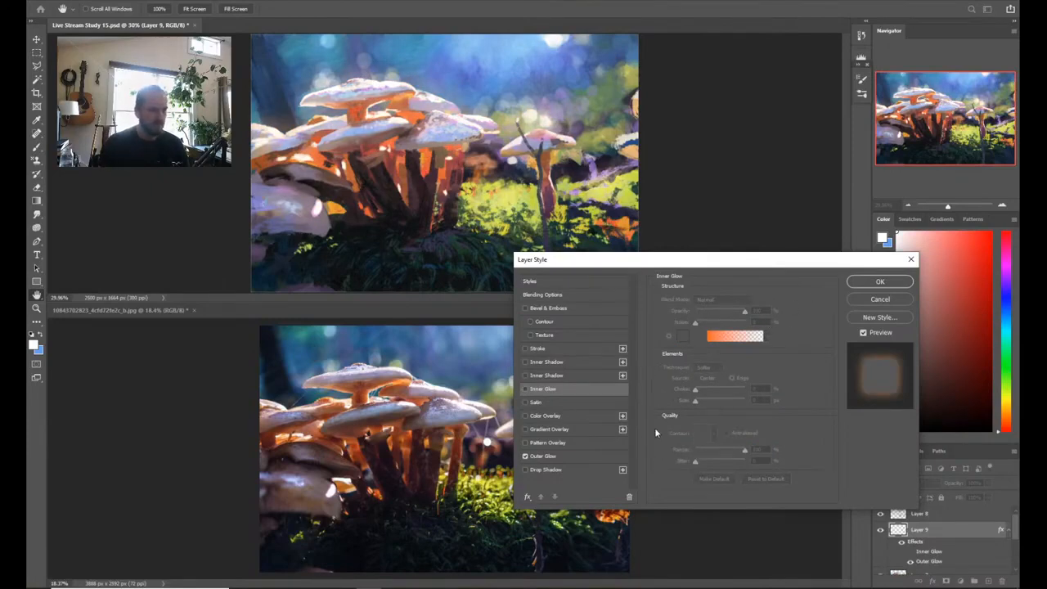
{"action": "left_click", "coordinate": [568, 457]}
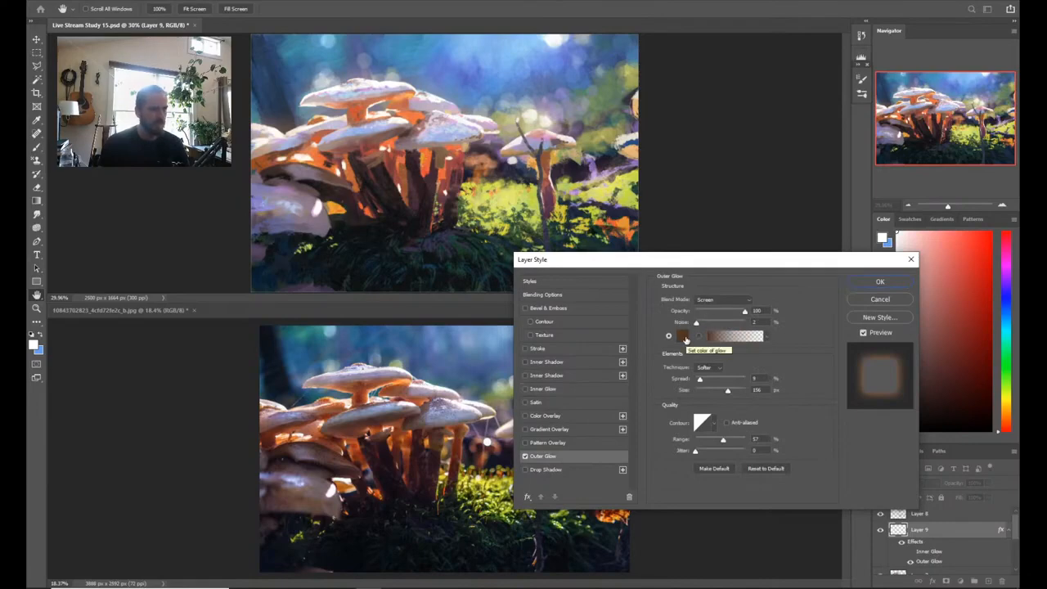
{"action": "left_click", "coordinate": [718, 300]}
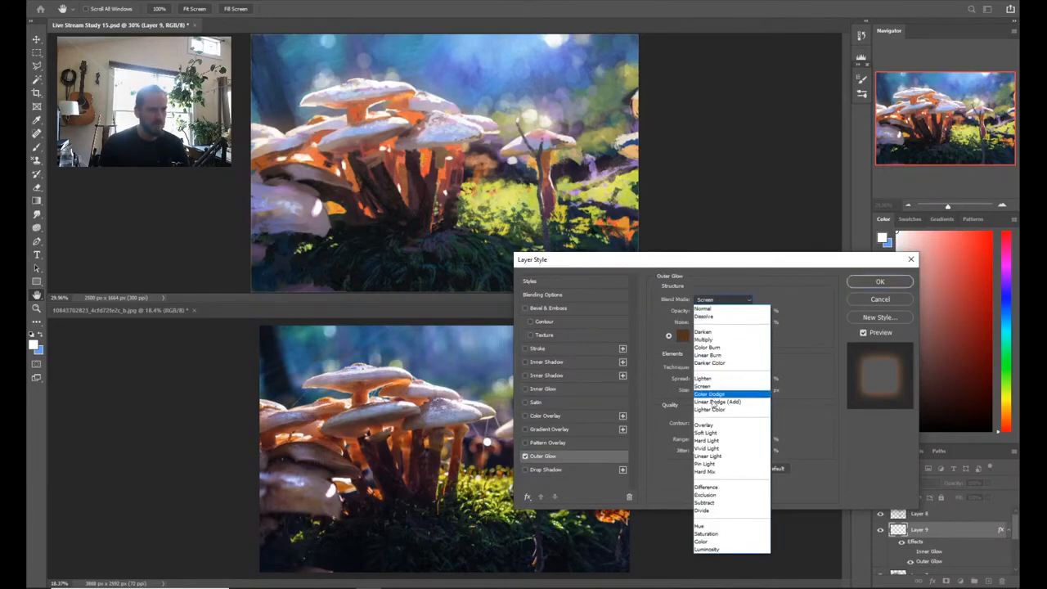
{"action": "left_click", "coordinate": [712, 407]}
Step: Set the Outer Glow color to the dark brown 381b07
{"action": "left_click", "coordinate": [686, 335]}
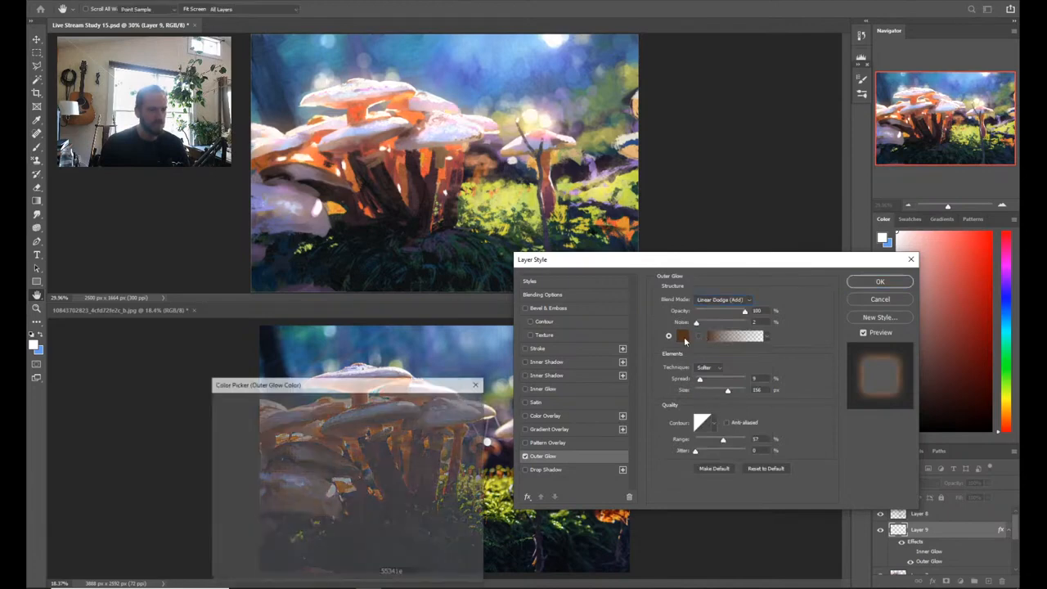
{"action": "left_click_drag", "start_coordinate": [321, 507], "coordinate": [331, 511]}
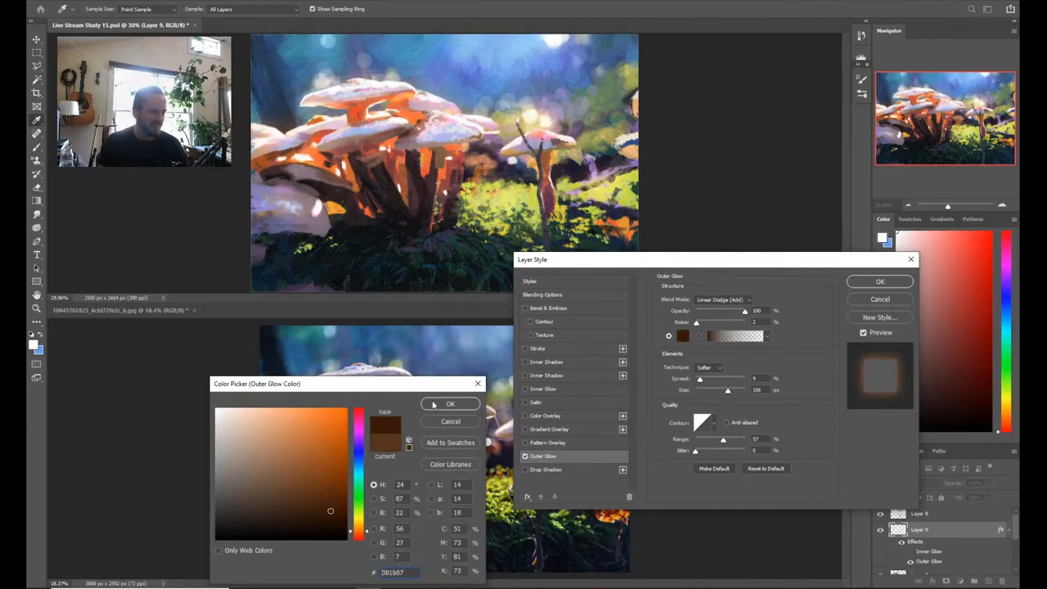
{"action": "left_click", "coordinate": [435, 404]}
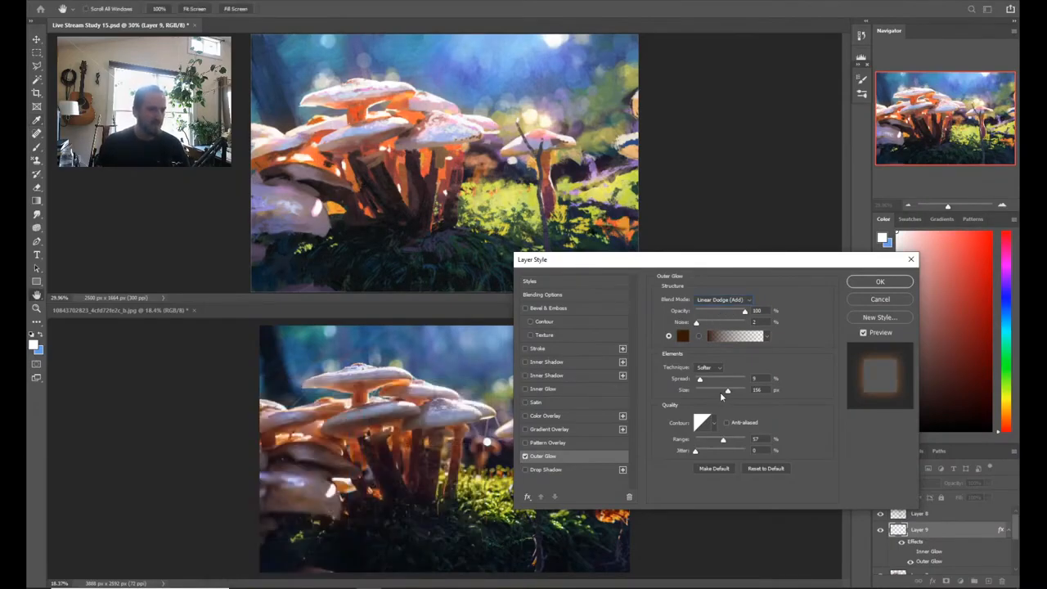
Step: Adjust the Outer Glow's size and set its Spread to 4%, Opacity to 95% and Range to 72%
{"action": "mouse_move", "coordinate": [720, 392]}
{"action": "left_mouse_down"}
{"action": "mouse_move", "coordinate": [695, 396]}
{"action": "mouse_move", "coordinate": [705, 395]}
{"action": "mouse_move", "coordinate": [697, 380]}
{"action": "mouse_move", "coordinate": [702, 390]}
{"action": "left_mouse_up"}
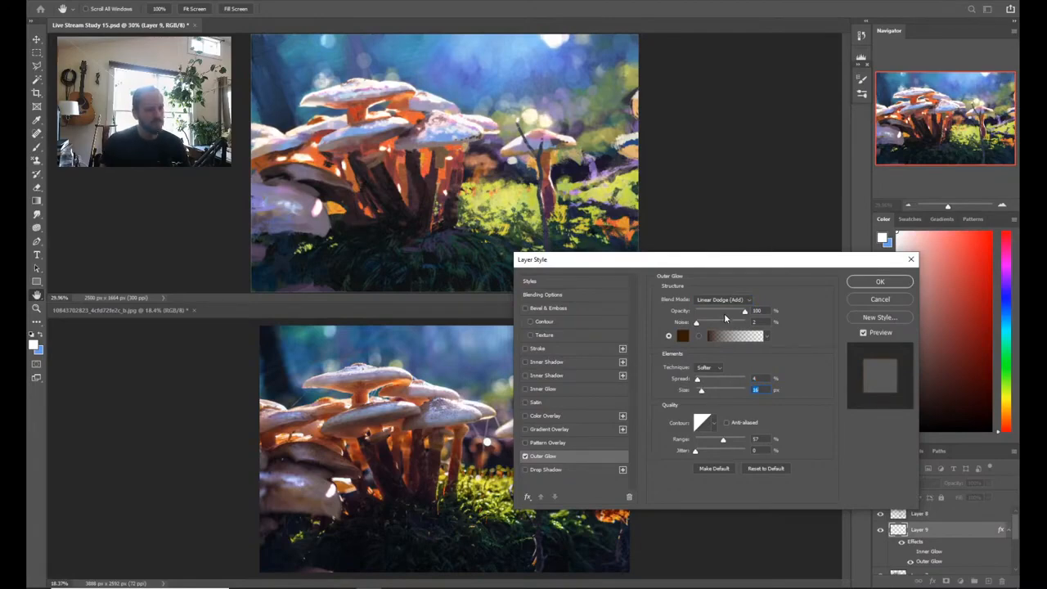
{"action": "left_click_drag", "start_coordinate": [727, 315], "coordinate": [720, 317]}
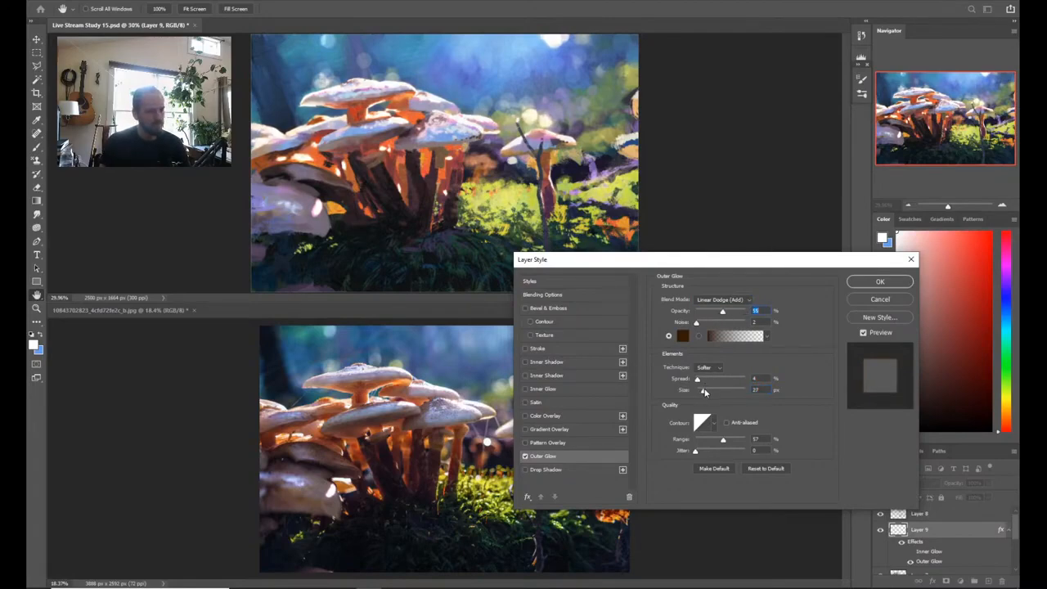
{"action": "left_click_drag", "start_coordinate": [702, 440], "coordinate": [730, 441]}
{"action": "left_click_drag", "start_coordinate": [709, 388], "coordinate": [718, 391]}
{"action": "left_click_drag", "start_coordinate": [722, 311], "coordinate": [744, 312]}
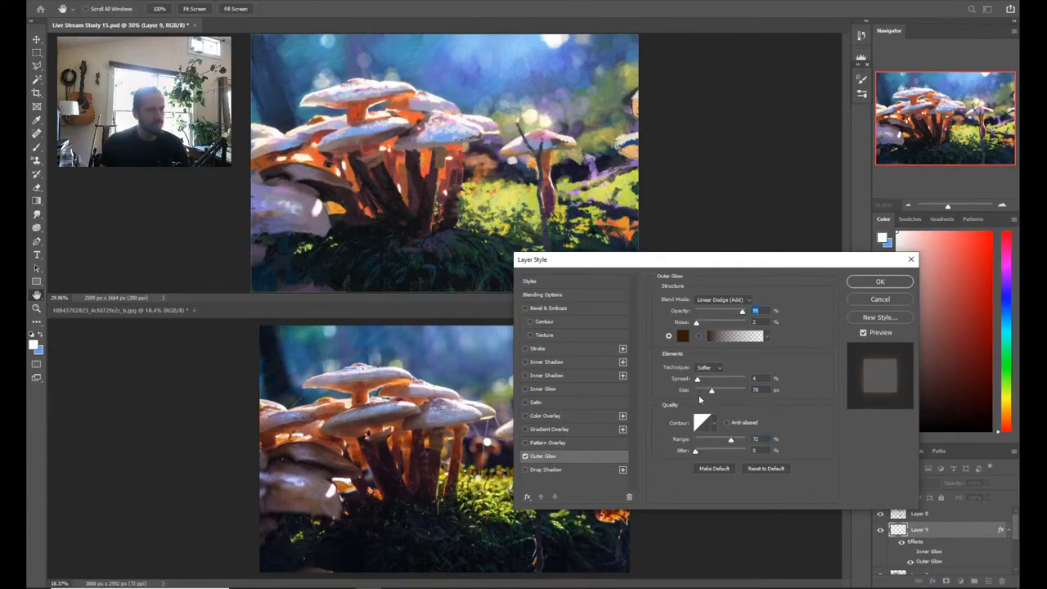
Step: Set the Outer Glow's Size to 43 px, Range to 100% and Spread to 9%, and apply the layer style
{"action": "left_click_drag", "start_coordinate": [702, 394], "coordinate": [705, 394]}
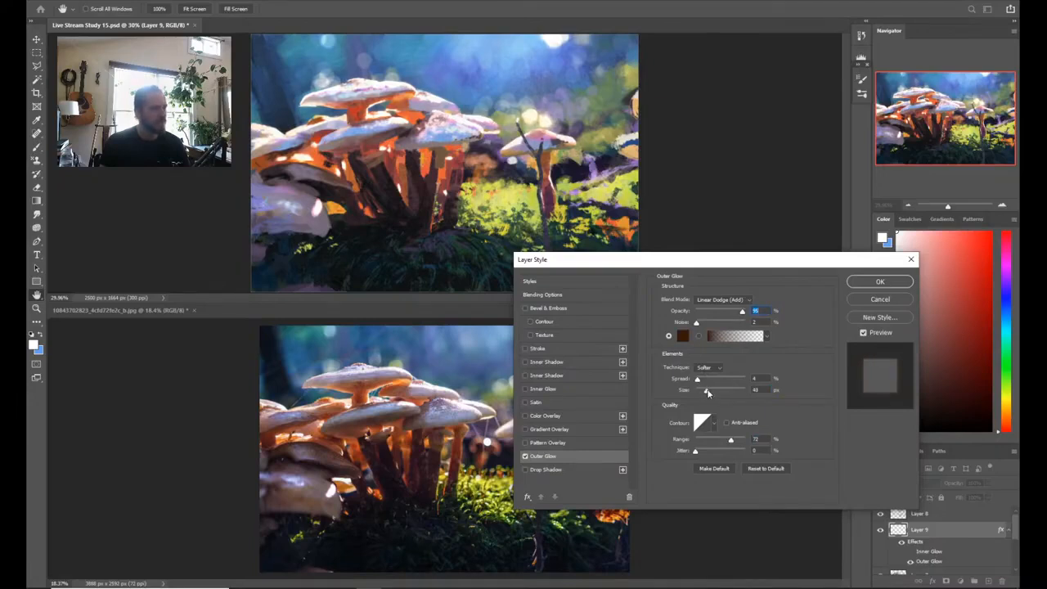
{"action": "mouse_move", "coordinate": [731, 440]}
{"action": "left_mouse_down"}
{"action": "mouse_move", "coordinate": [708, 442]}
{"action": "mouse_move", "coordinate": [745, 442]}
{"action": "left_mouse_up"}
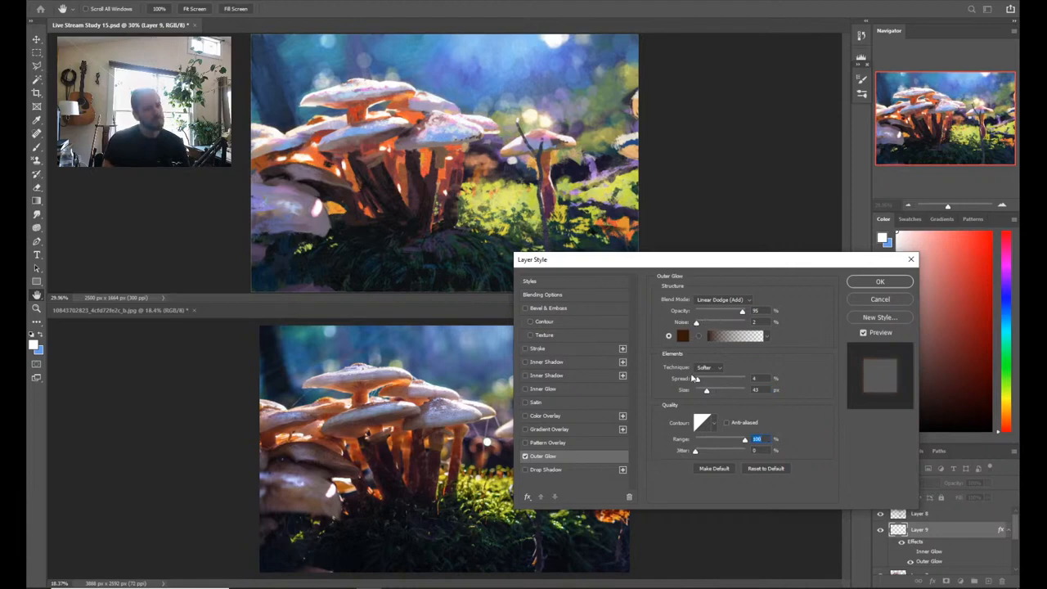
{"action": "left_click_drag", "start_coordinate": [696, 380], "coordinate": [699, 385]}
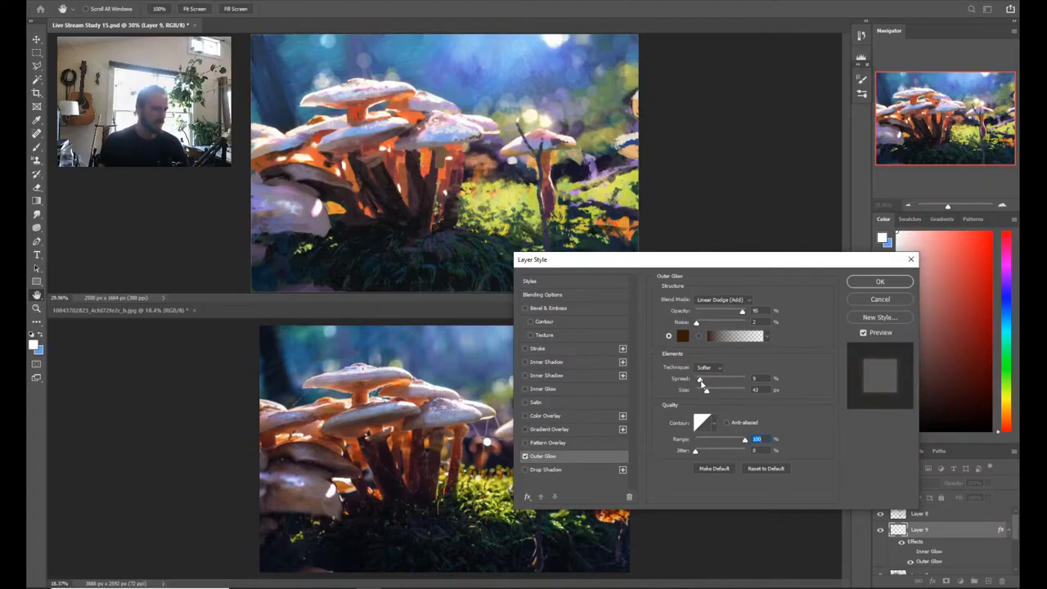
{"action": "left_click_drag", "start_coordinate": [701, 384], "coordinate": [702, 384]}
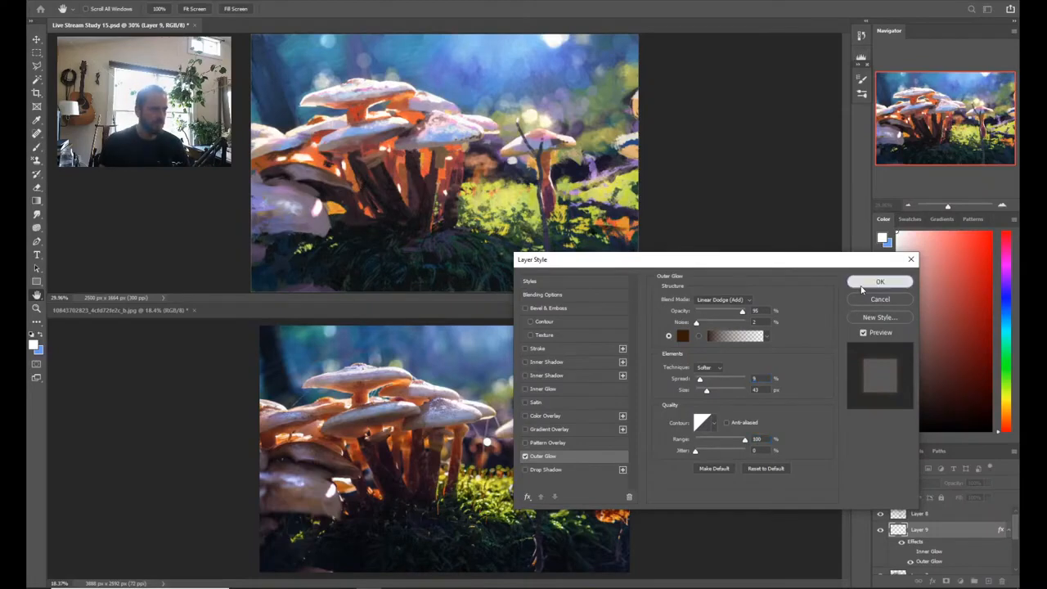
{"action": "left_click", "coordinate": [867, 283]}
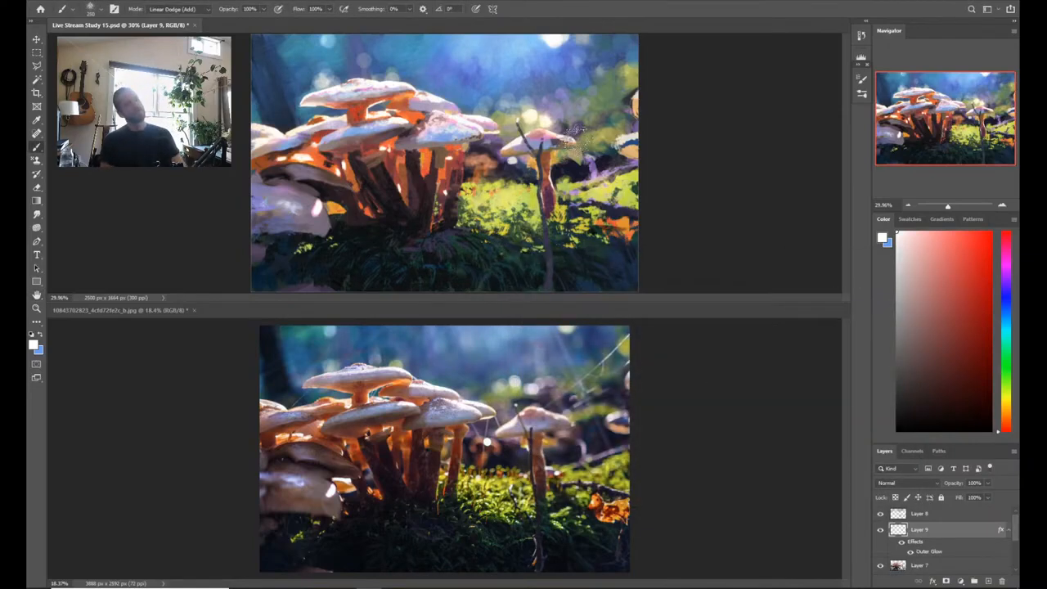
{"action": "left_click_drag", "start_coordinate": [577, 129], "coordinate": [563, 170]}
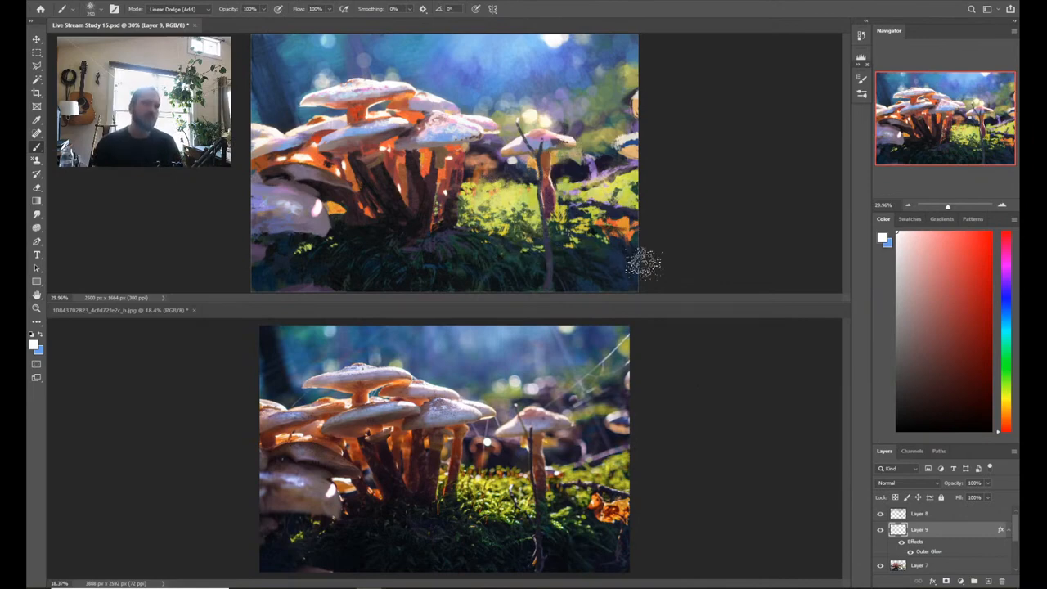
{"action": "left_click", "coordinate": [598, 307]}
{"action": "left_click", "coordinate": [705, 114]}
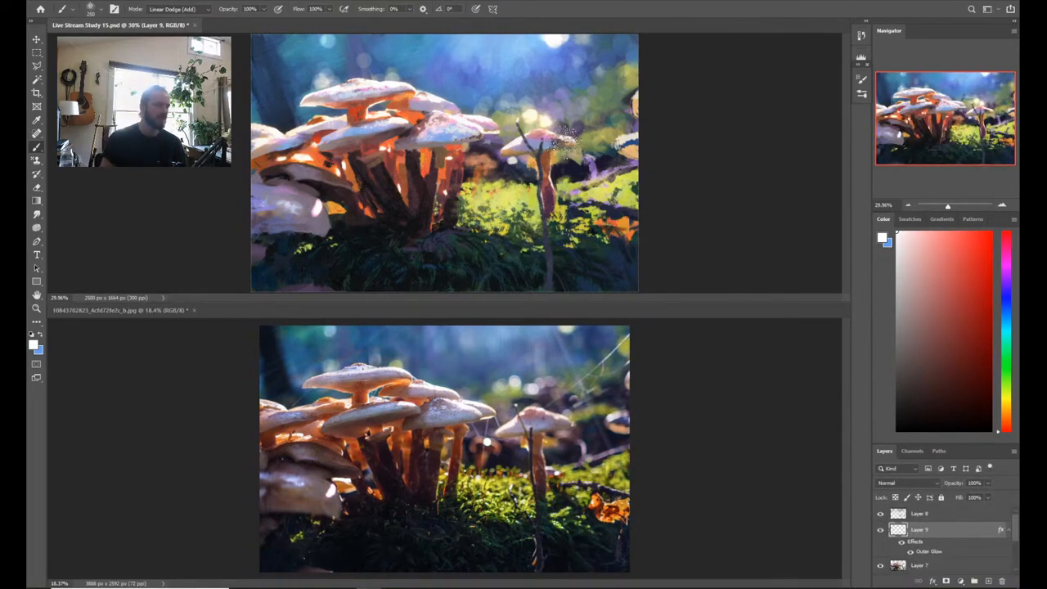
{"action": "left_click_drag", "start_coordinate": [562, 142], "coordinate": [573, 139]}
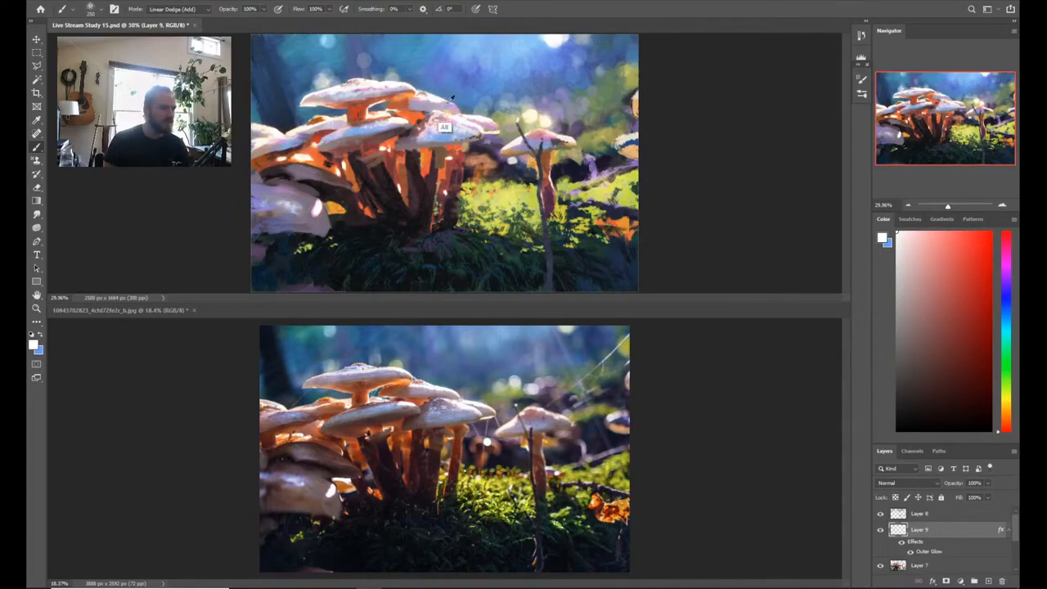
Step: Dab small pale warm near-white highlights on the sunlit moss of Layer 9 with the Building brush
{"action": "left_click", "coordinate": [460, 122], "text": "alt"}
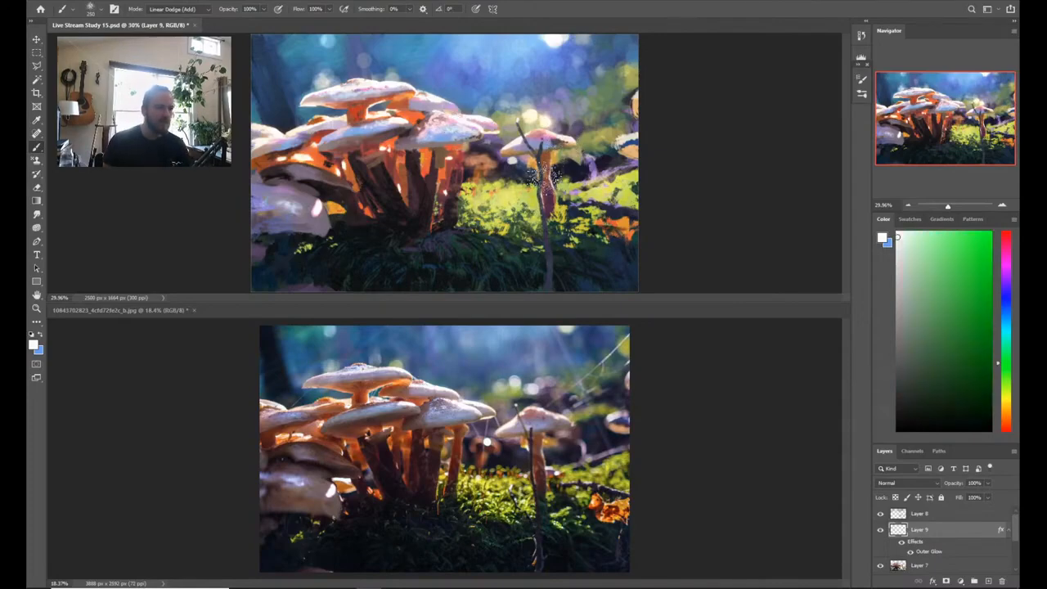
{"action": "right_click", "coordinate": [542, 183]}
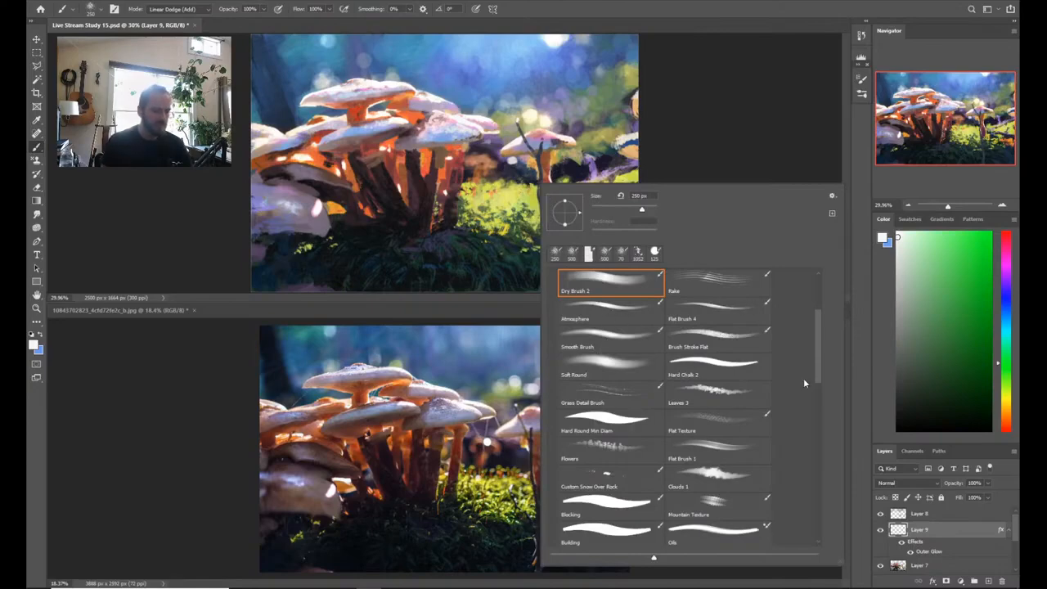
{"action": "left_click", "coordinate": [630, 533]}
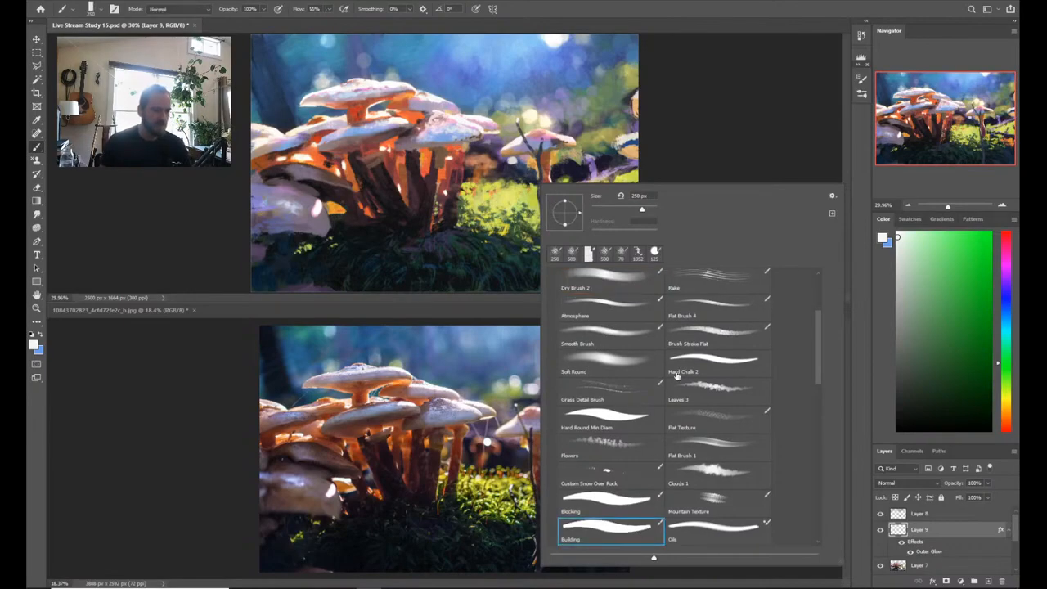
{"action": "left_click", "coordinate": [1007, 400]}
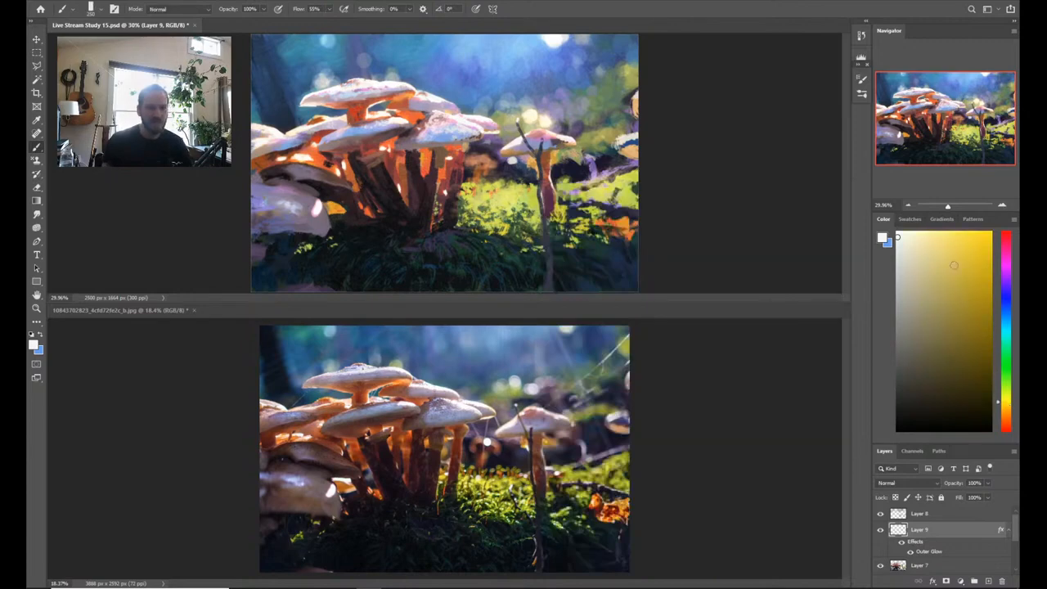
{"action": "left_click", "coordinate": [918, 237]}
{"action": "left_click", "coordinate": [900, 233]}
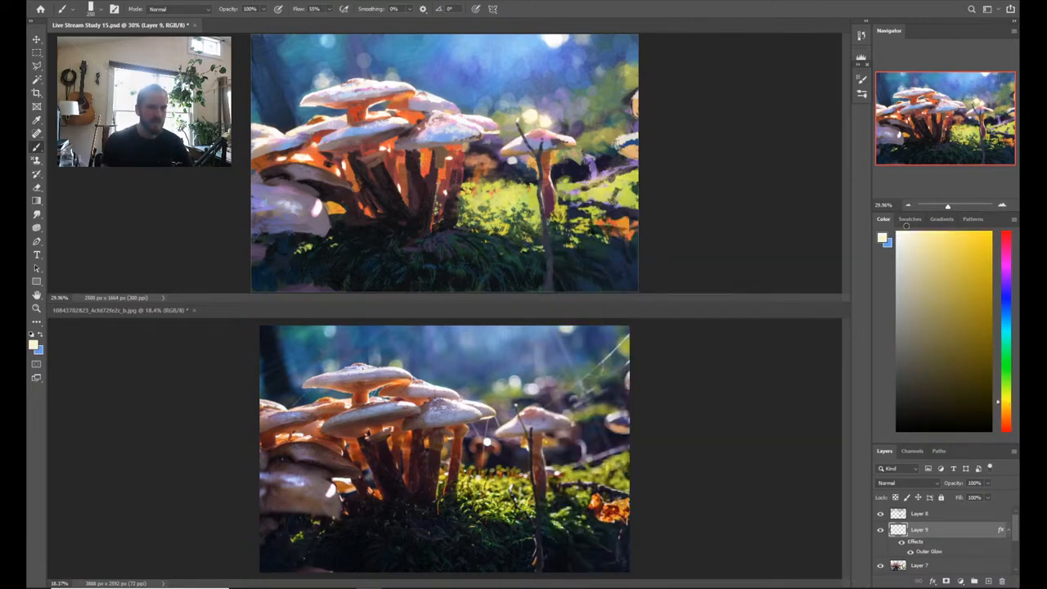
{"action": "mouse_move", "coordinate": [529, 237]}
{"action": "left_mouse_down"}
{"action": "mouse_move", "coordinate": [520, 196]}
{"action": "mouse_move", "coordinate": [494, 203]}
{"action": "left_mouse_up"}
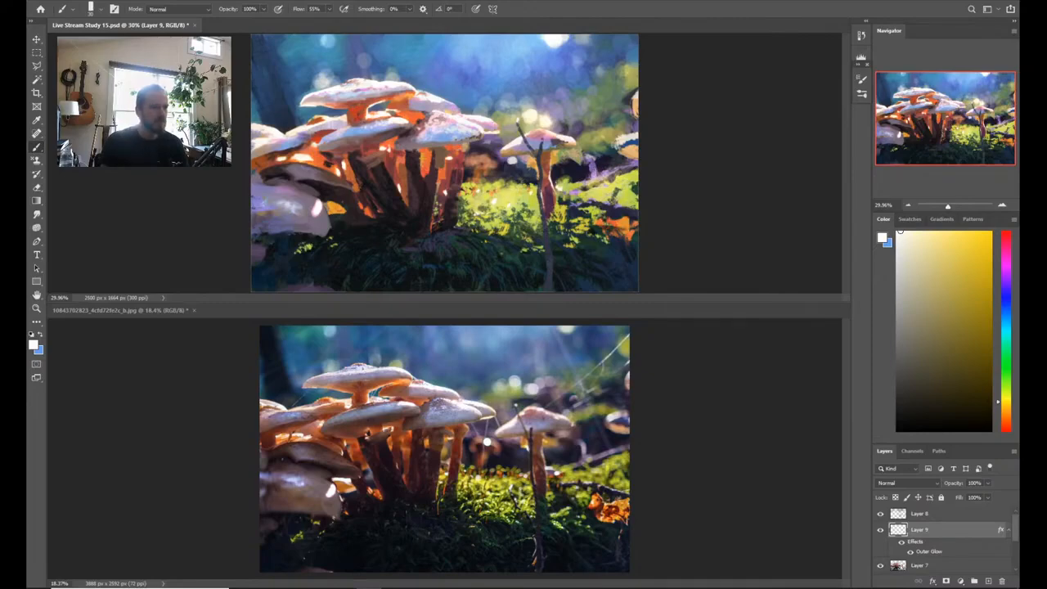
Step: Paint small bright highlights over the moss and fallen leaf with the ESA Textured Pencil 4 brush, refining them with the eraser
{"action": "right_click", "coordinate": [595, 170]}
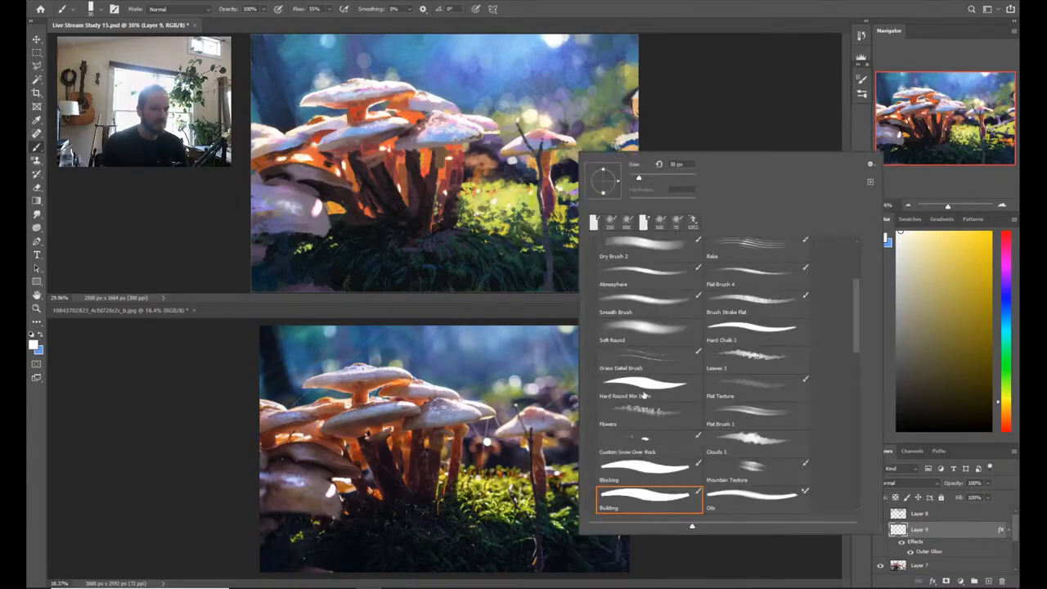
{"action": "left_click", "coordinate": [634, 474]}
{"action": "mouse_move", "coordinate": [855, 328]}
{"action": "left_mouse_down"}
{"action": "mouse_move", "coordinate": [853, 287]}
{"action": "mouse_move", "coordinate": [856, 450]}
{"action": "left_mouse_up"}
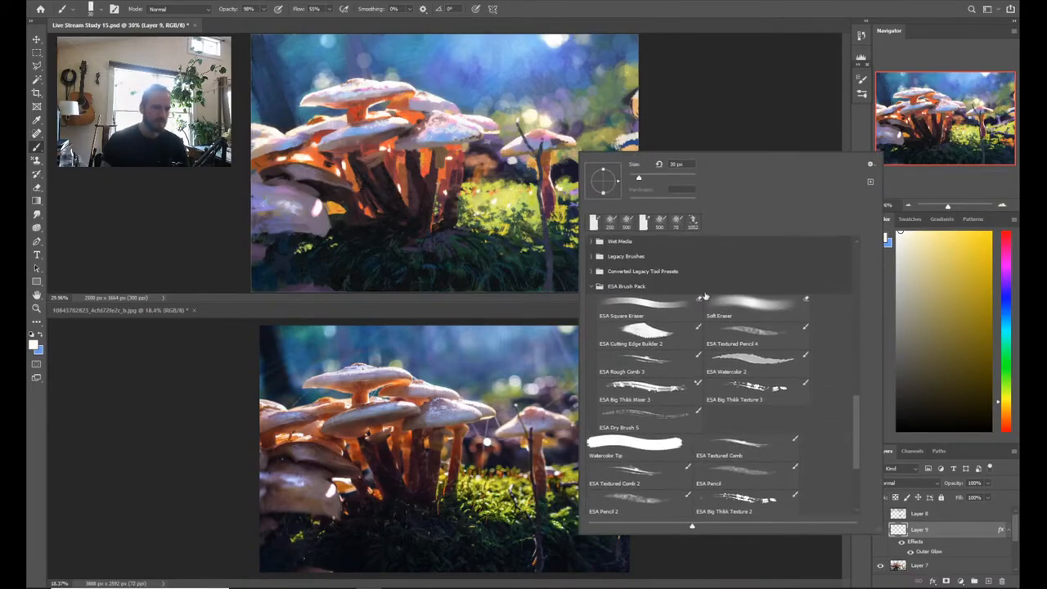
{"action": "double_click", "coordinate": [739, 337]}
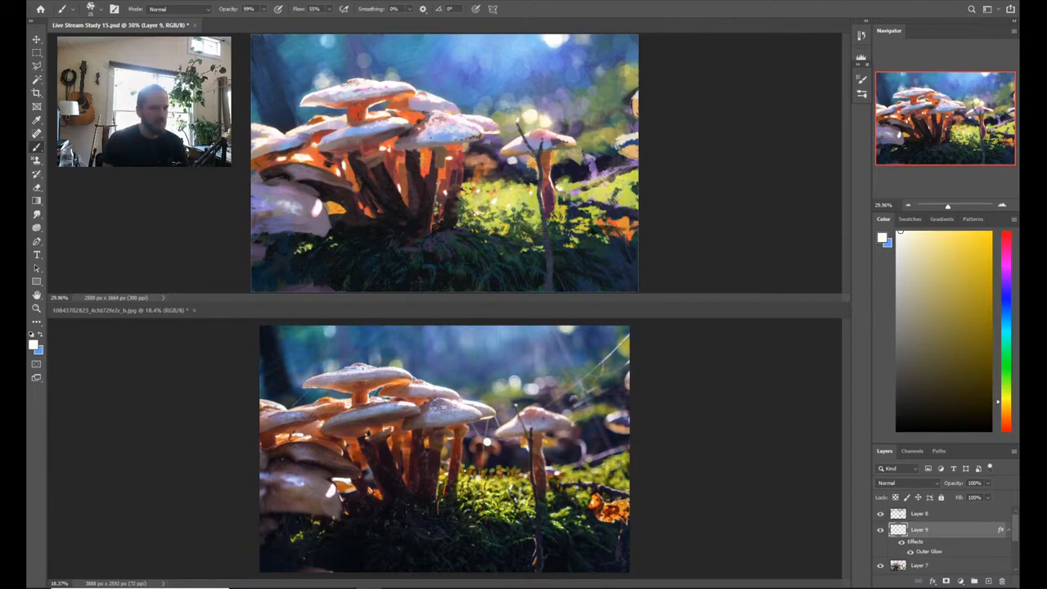
{"action": "key", "text": "e"}
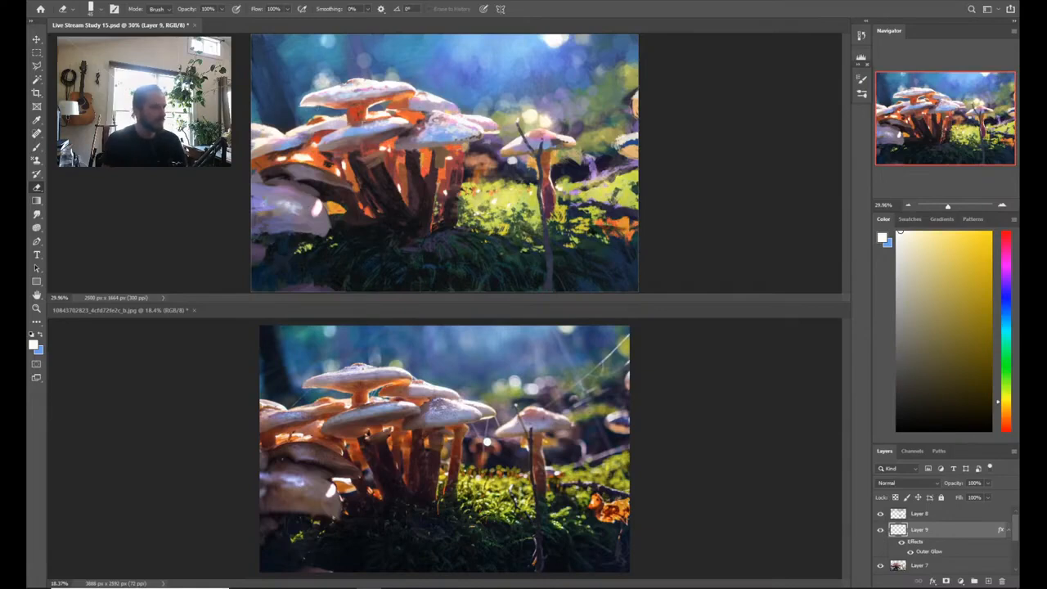
{"action": "key", "text": "b"}
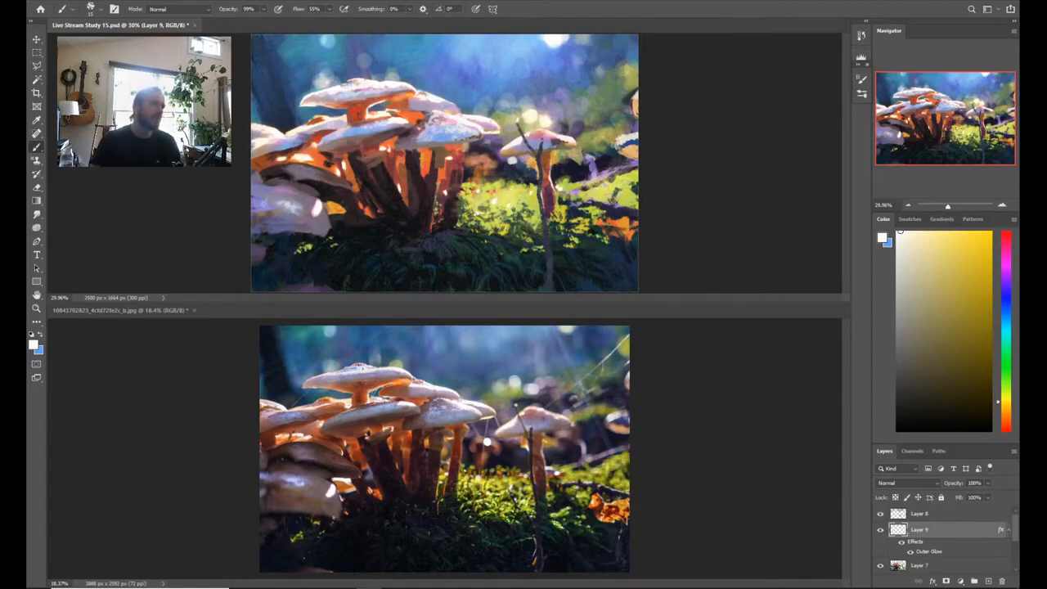
{"action": "key", "text": "e"}
{"action": "key", "text": "b"}
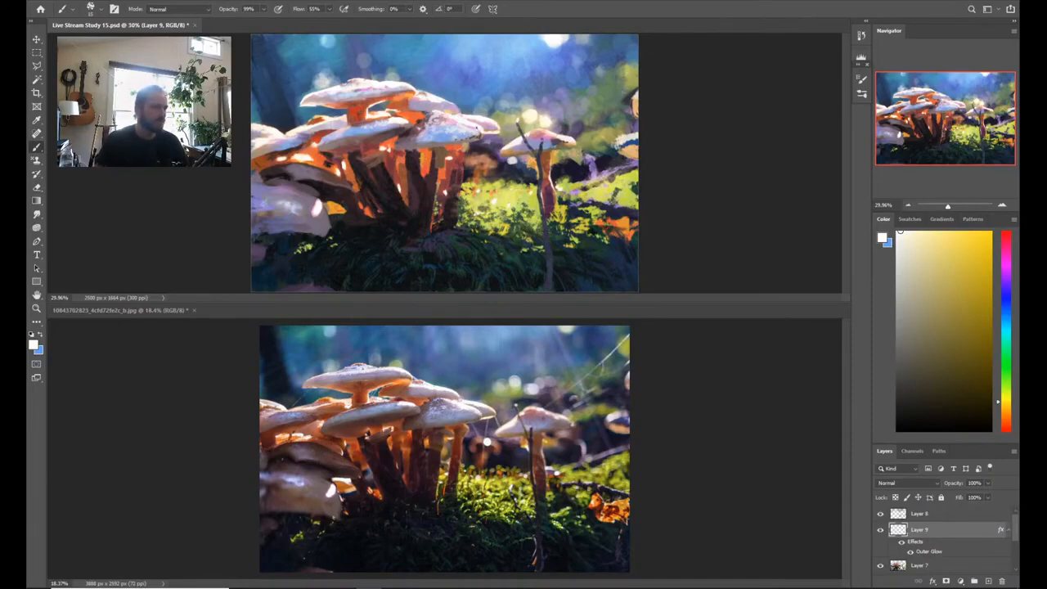
{"action": "key", "text": "e"}
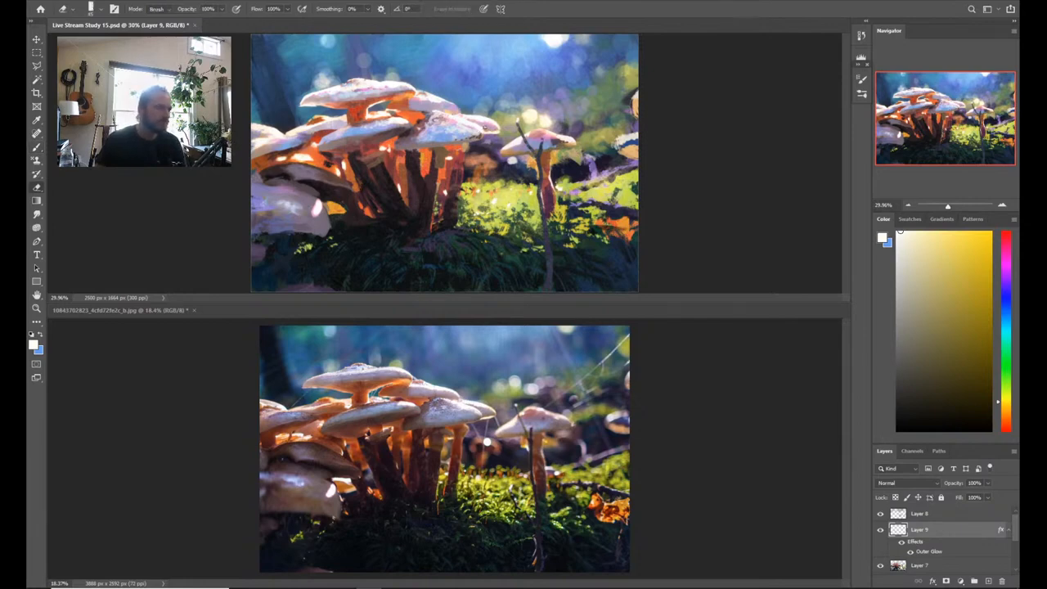
{"action": "key", "text": "b"}
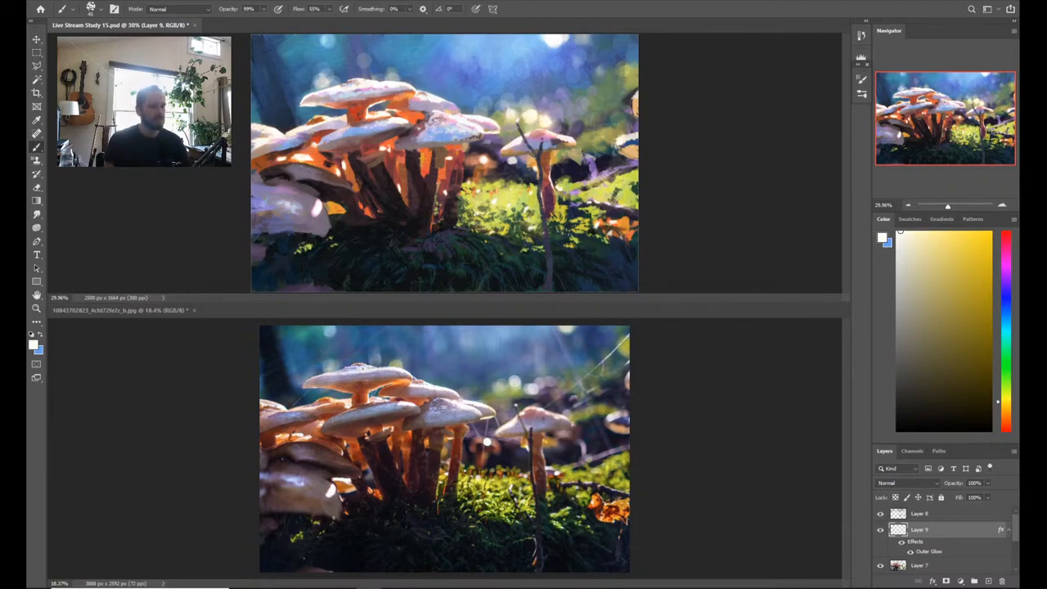
Step: Shrink the brush to 15 px and draw a thin diagonal web strand on Layer 9 above the lone small mushroom
{"action": "key", "text": "bracketleft"}
{"action": "key", "text": "bracketleft"}
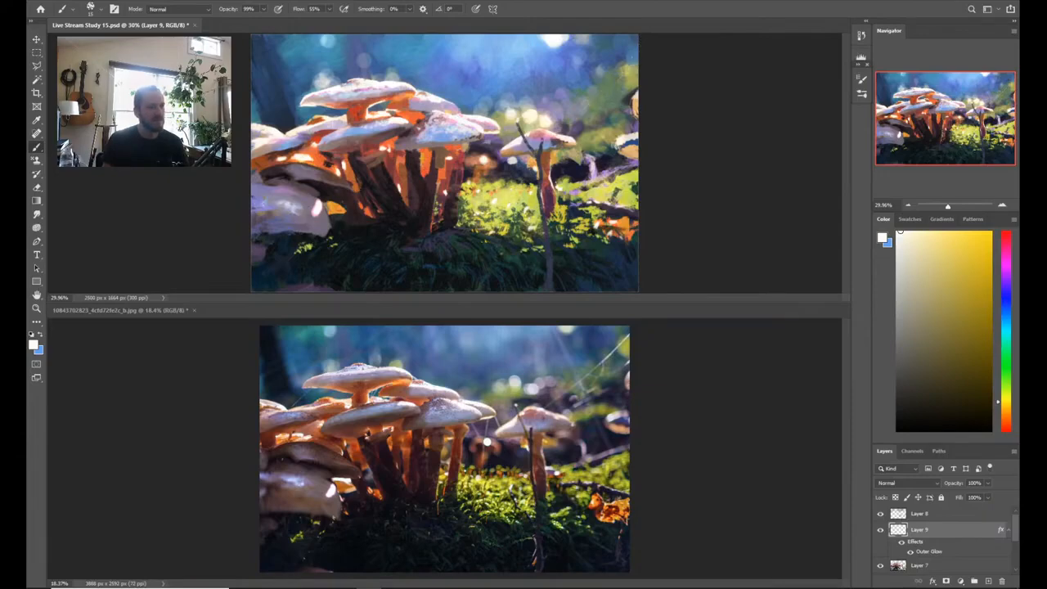
{"action": "left_click_drag", "start_coordinate": [626, 68], "coordinate": [572, 121]}
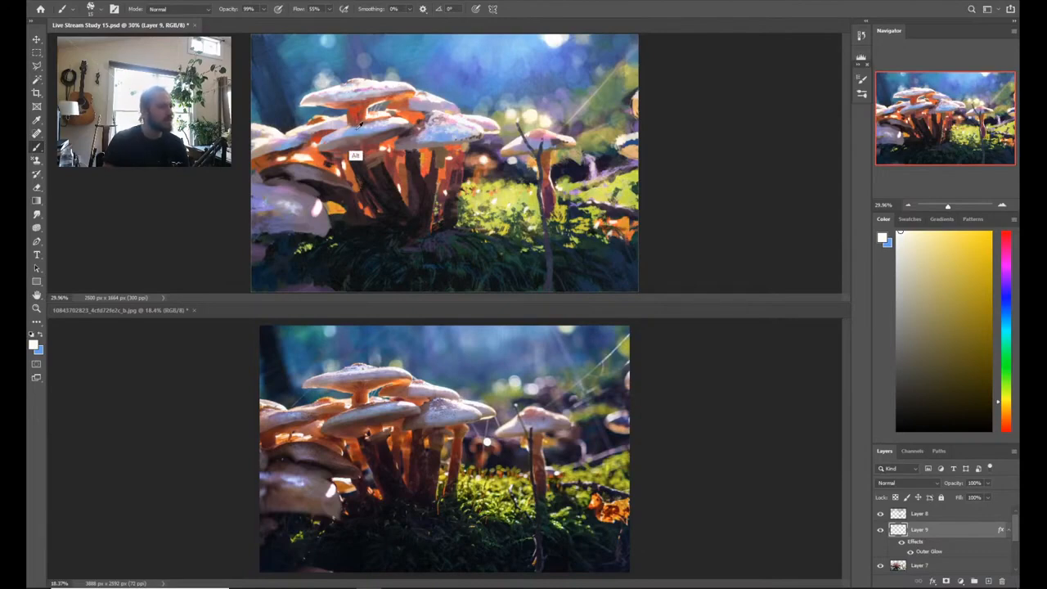
Step: Sample a near-white color from the painting and draw a thin web strand on Layer 7 beside the cluster's left caps
{"action": "left_click", "coordinate": [353, 157], "text": "alt"}
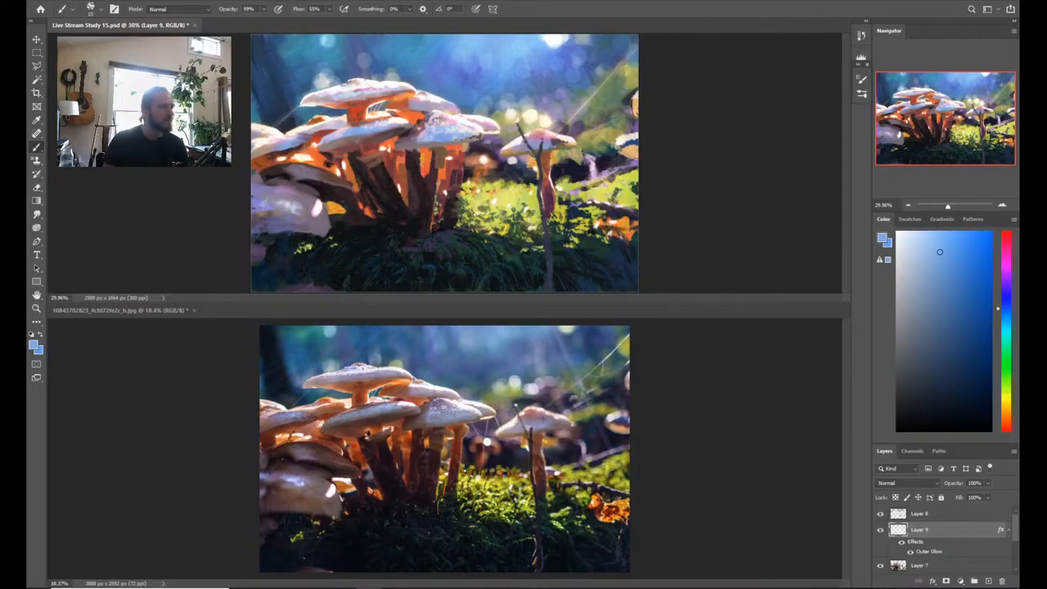
{"action": "left_click", "coordinate": [305, 127], "text": "alt"}
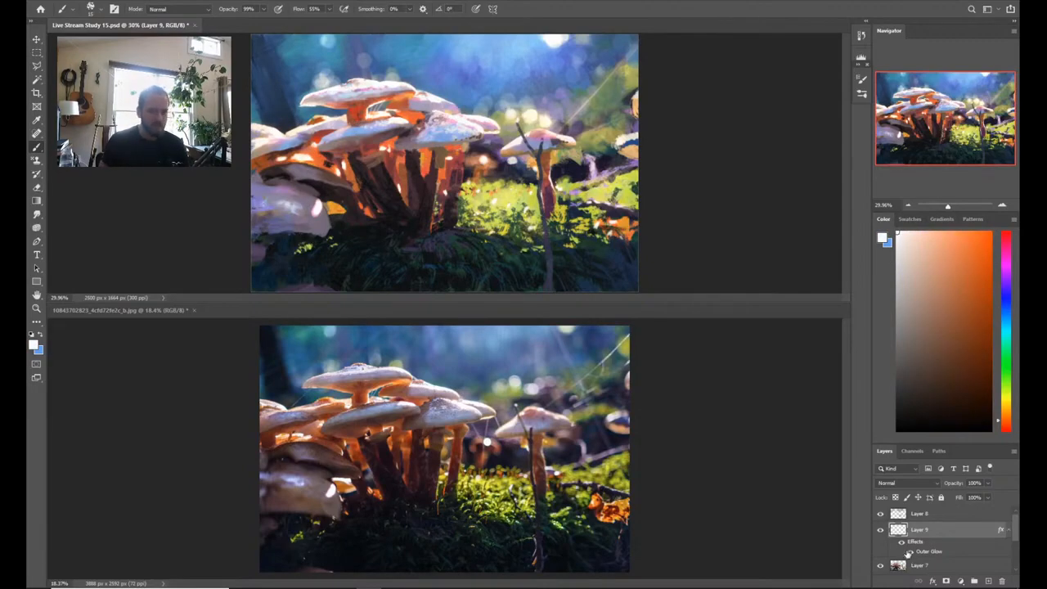
{"action": "left_click", "coordinate": [906, 566]}
{"action": "left_click_drag", "start_coordinate": [265, 126], "coordinate": [292, 109]}
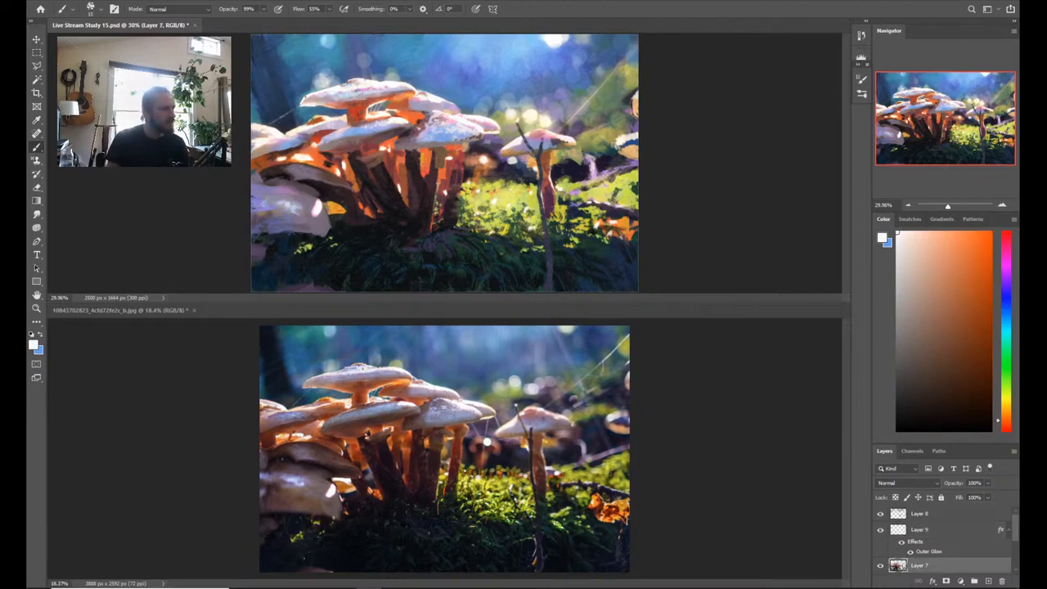
Step: Erase the diagonal web strand from Layer 9 and repaint it on Layer 7 as a finer, broken line
{"action": "key", "text": "e"}
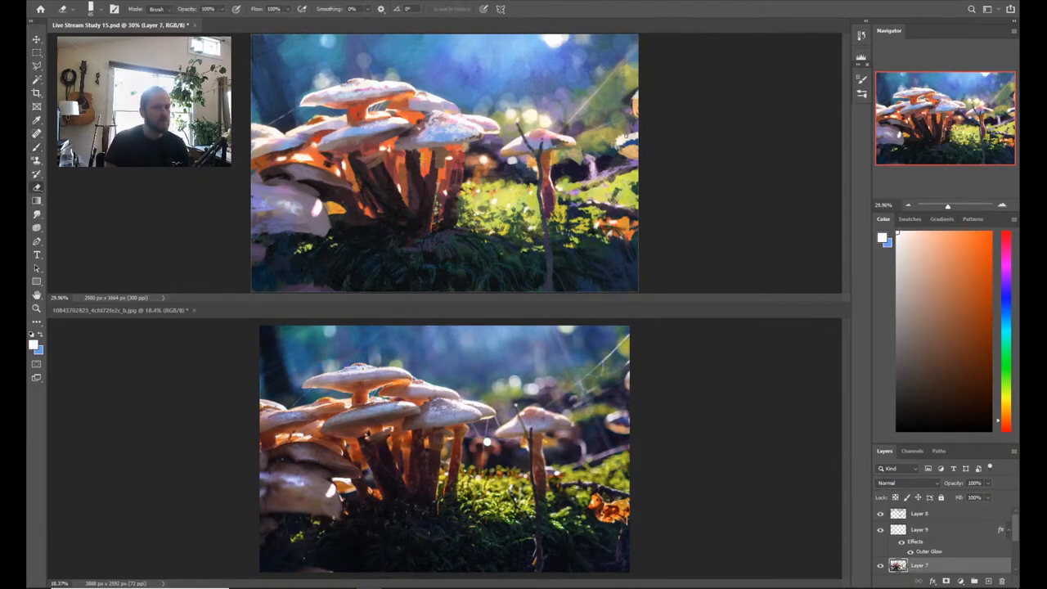
{"action": "left_click", "coordinate": [922, 533]}
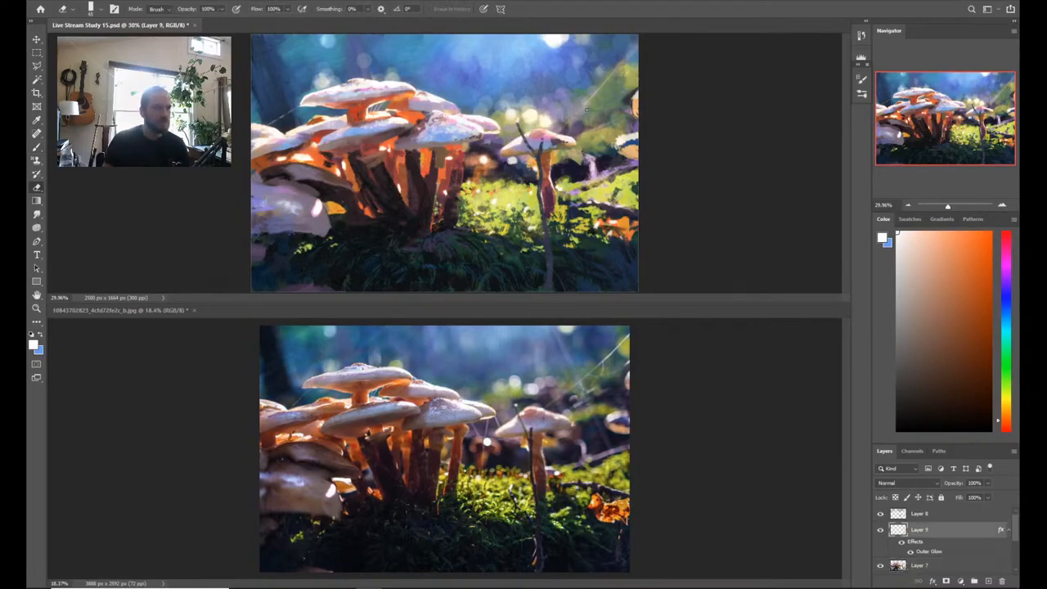
{"action": "left_click", "coordinate": [913, 566]}
{"action": "key", "text": "b"}
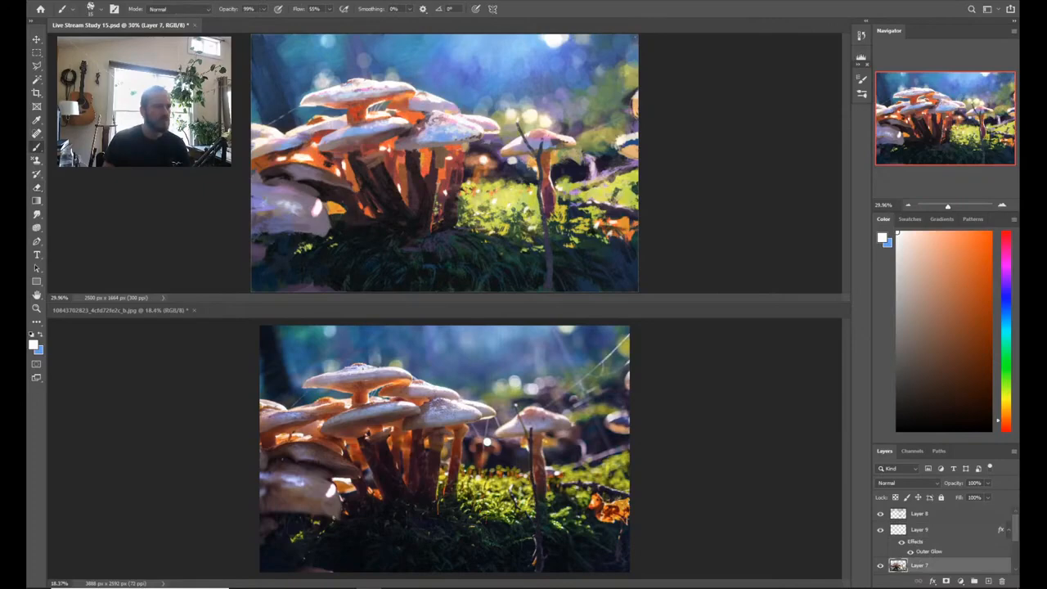
{"action": "left_click_drag", "start_coordinate": [559, 114], "coordinate": [639, 49]}
{"action": "key", "text": "e"}
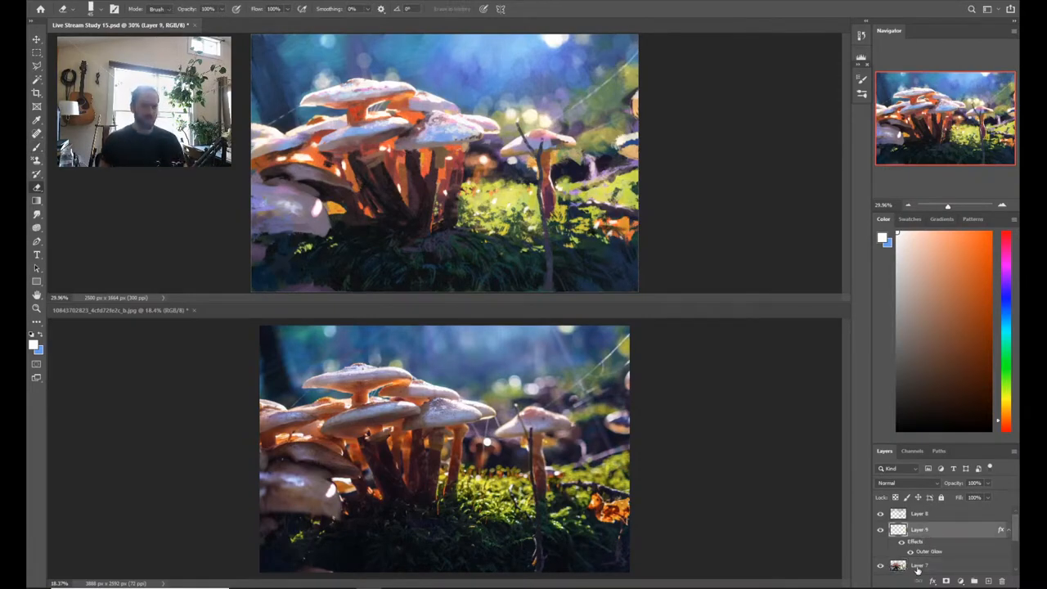
{"action": "left_click", "coordinate": [917, 566]}
{"action": "key", "text": "b"}
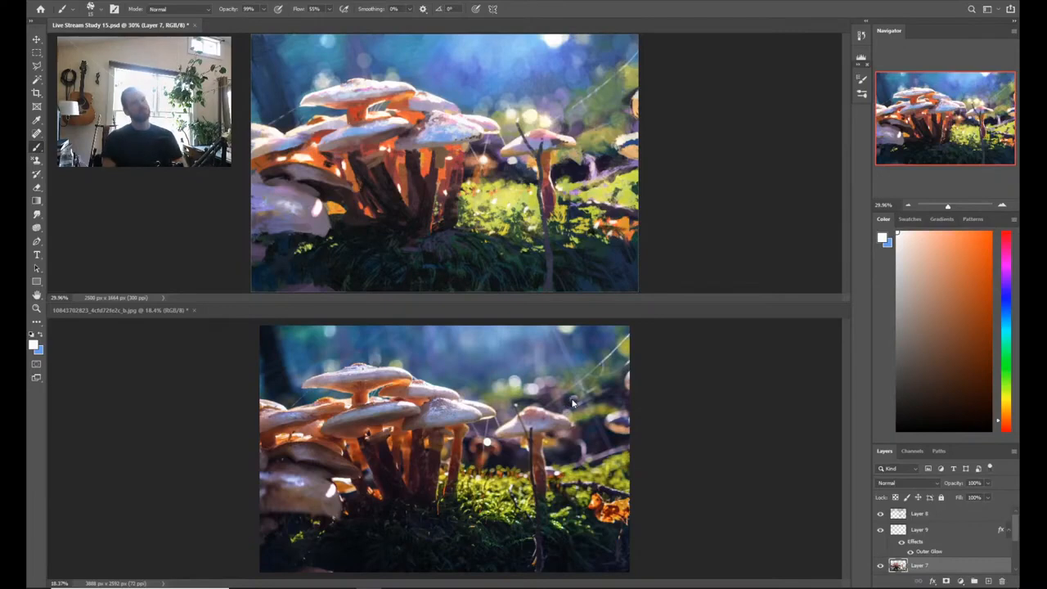
Step: Make Layer 9 active and set the foreground color to a pale warm cream
{"action": "left_click", "coordinate": [917, 531]}
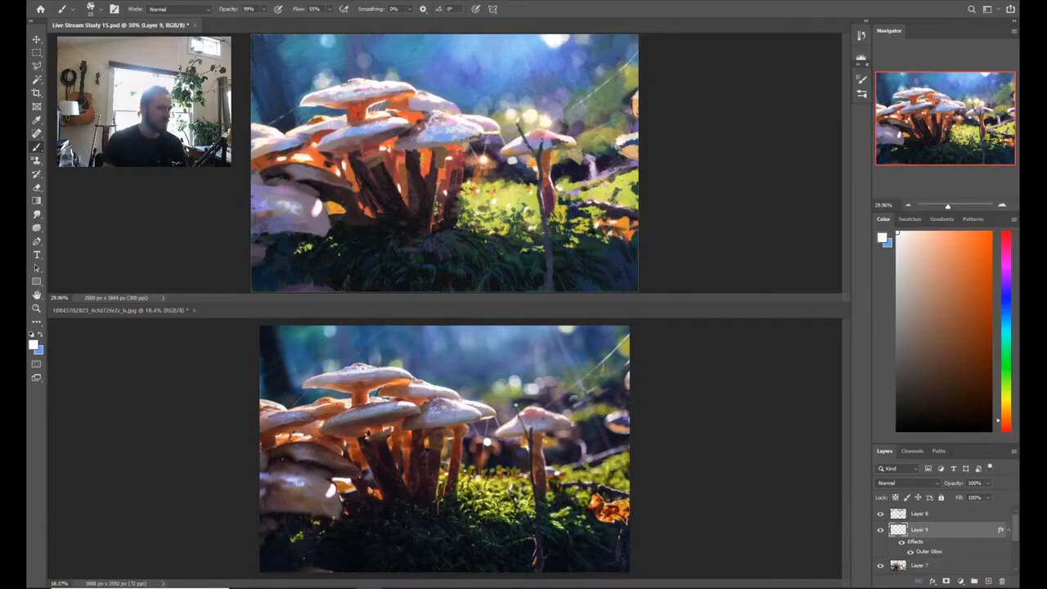
{"action": "left_click", "coordinate": [548, 67], "text": "alt"}
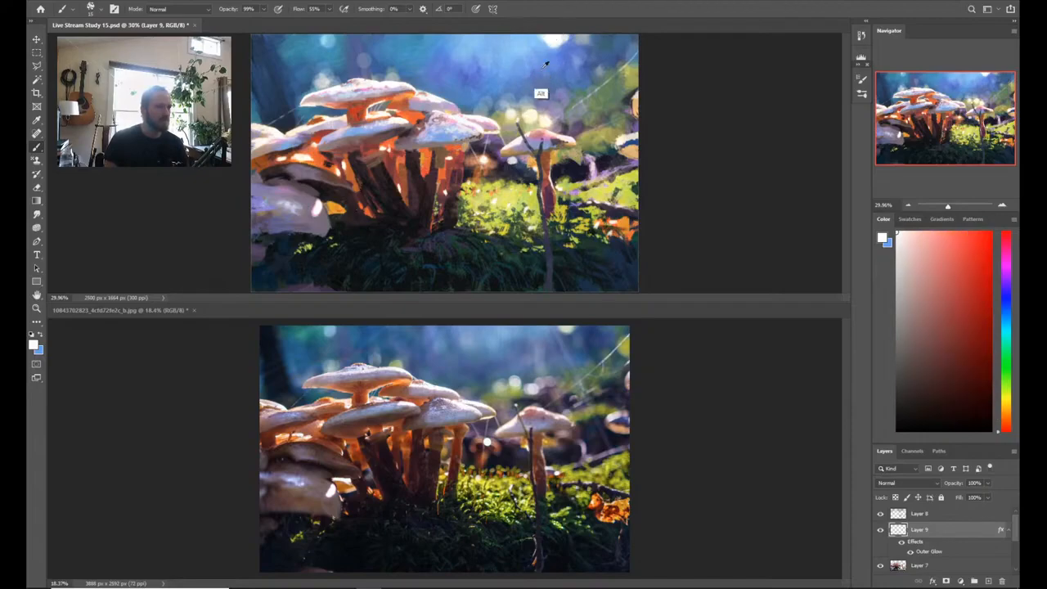
{"action": "left_click", "coordinate": [906, 233]}
{"action": "left_click_drag", "start_coordinate": [1010, 432], "coordinate": [1010, 409]}
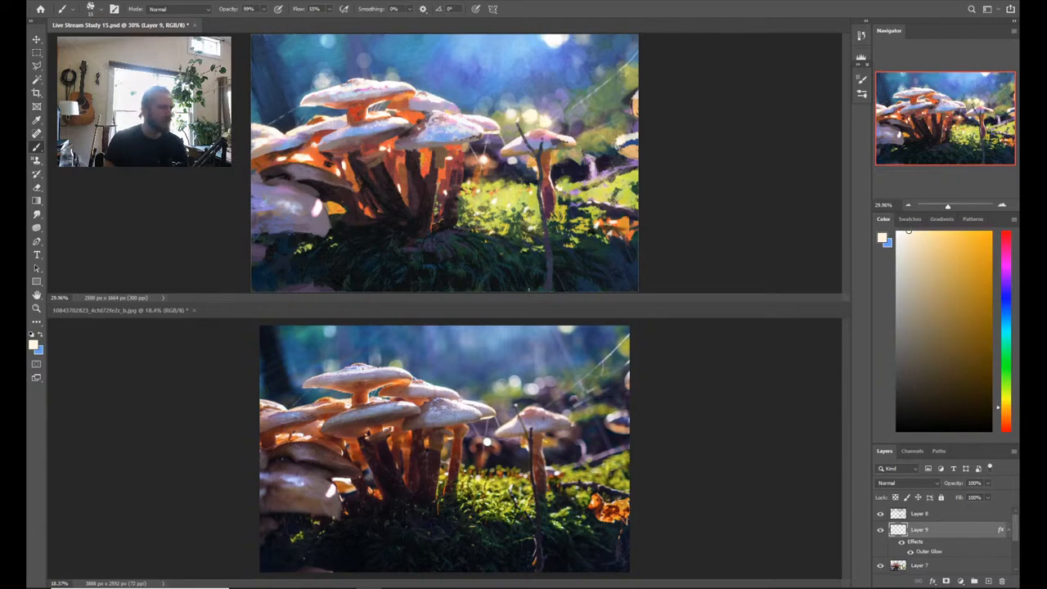
Step: Dab small pale cream light specks on Layer 9 among the dark stems at the base of the mushroom cluster
{"action": "mouse_move", "coordinate": [324, 201]}
{"action": "left_mouse_down"}
{"action": "mouse_move", "coordinate": [352, 204]}
{"action": "mouse_move", "coordinate": [270, 205]}
{"action": "left_mouse_up"}
{"action": "key", "text": "z"}
{"action": "key", "text": "b"}
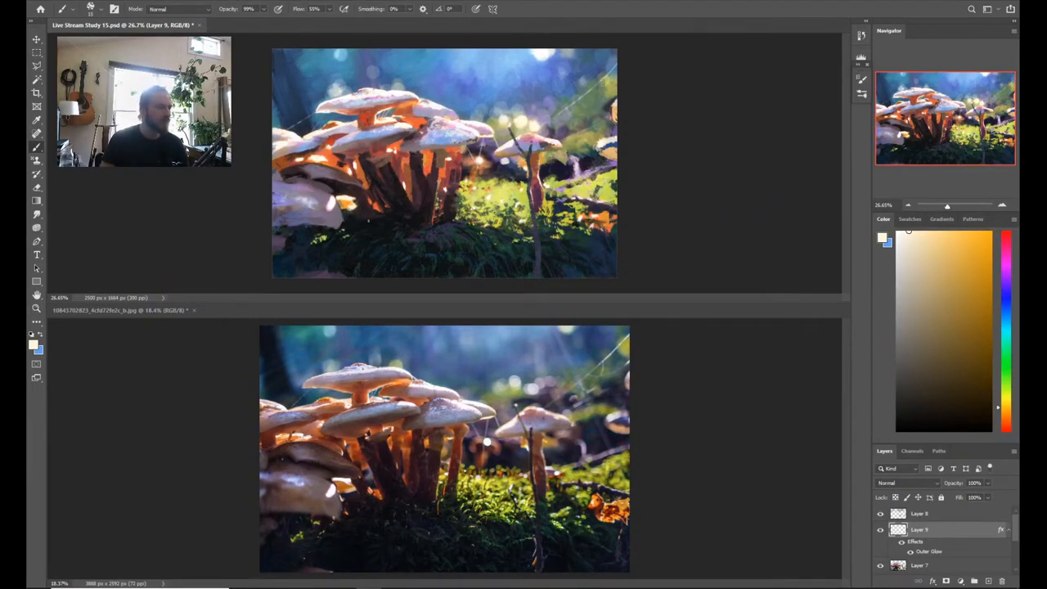
{"action": "left_click", "coordinate": [369, 205]}
{"action": "left_click", "coordinate": [371, 204]}
{"action": "left_click", "coordinate": [371, 204]}
{"action": "left_click", "coordinate": [376, 202]}
{"action": "left_click", "coordinate": [373, 201]}
{"action": "key", "text": "z"}
{"action": "mouse_move", "coordinate": [445, 168]}
{"action": "left_mouse_down"}
{"action": "mouse_move", "coordinate": [409, 168]}
{"action": "mouse_move", "coordinate": [535, 163]}
{"action": "left_mouse_up"}
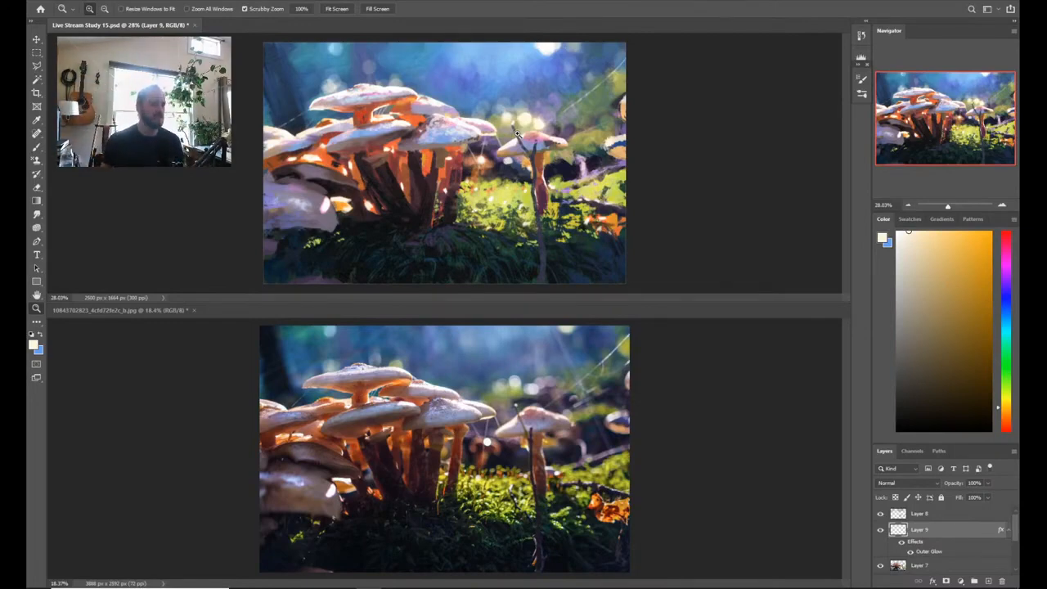
Step: On Layer 7, dab dark tones sampled from the shadowed ground into the moss near the lone mushroom with the ESA Big Thkk Texture 3 brush
{"action": "key", "text": "b"}
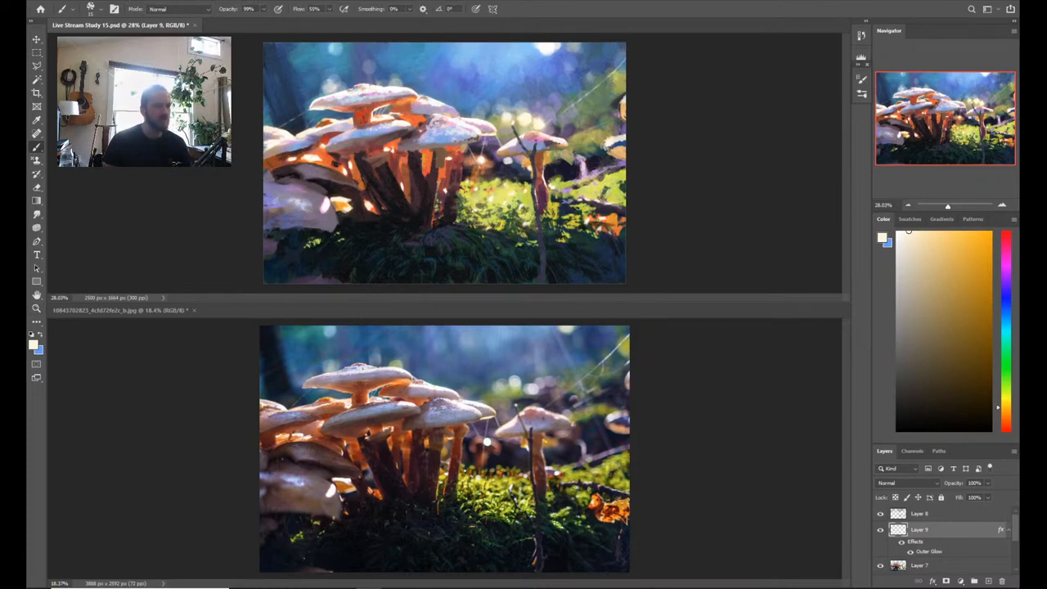
{"action": "left_click", "coordinate": [920, 565]}
{"action": "left_click", "coordinate": [513, 230], "text": "alt"}
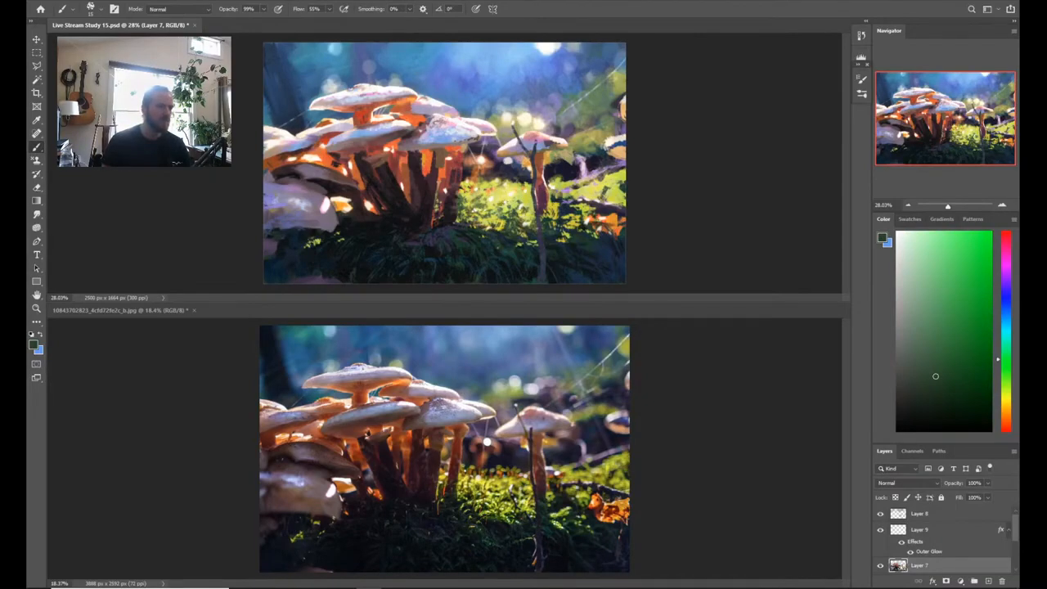
{"action": "left_click", "coordinate": [434, 278], "text": "alt"}
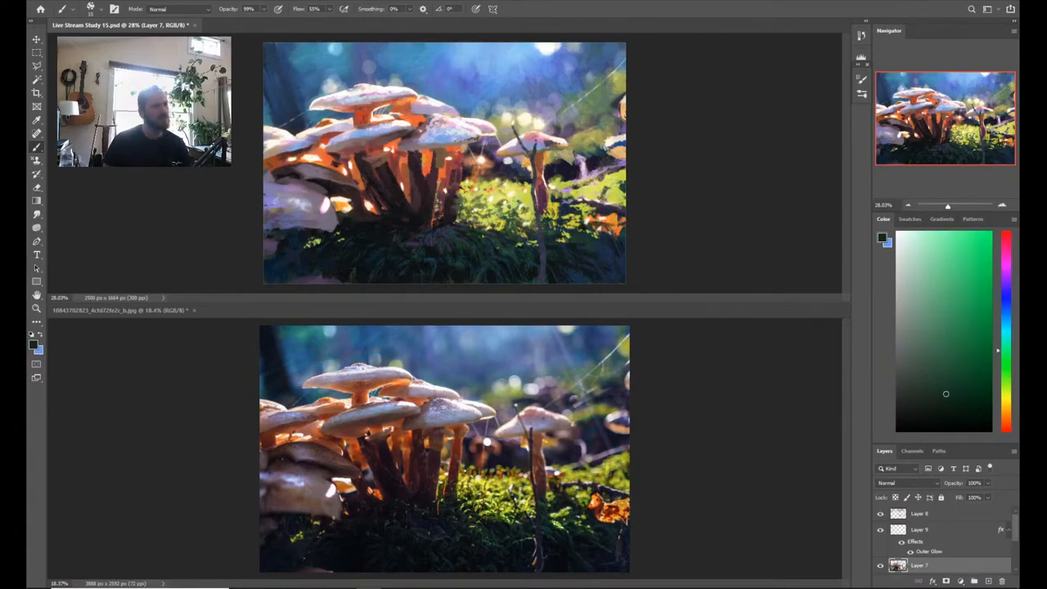
{"action": "right_click", "coordinate": [505, 200]}
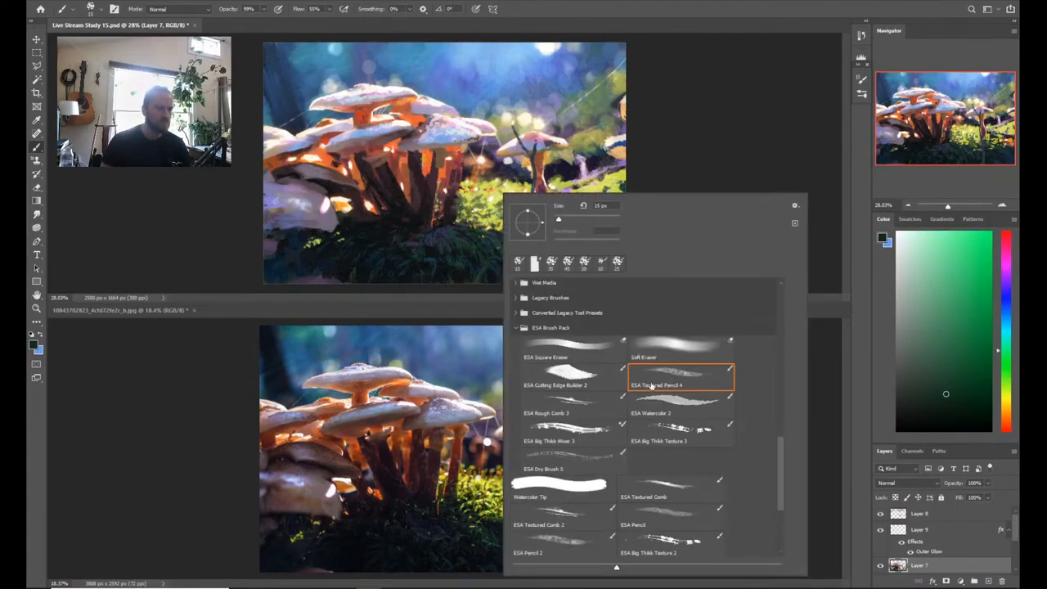
{"action": "left_click", "coordinate": [679, 432]}
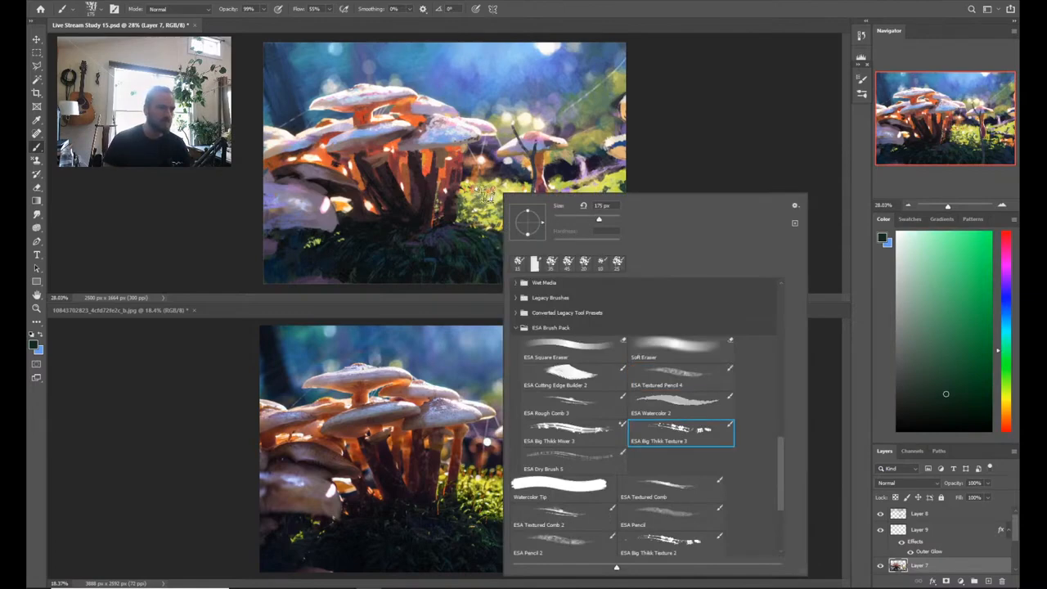
{"action": "left_click", "coordinate": [489, 201]}
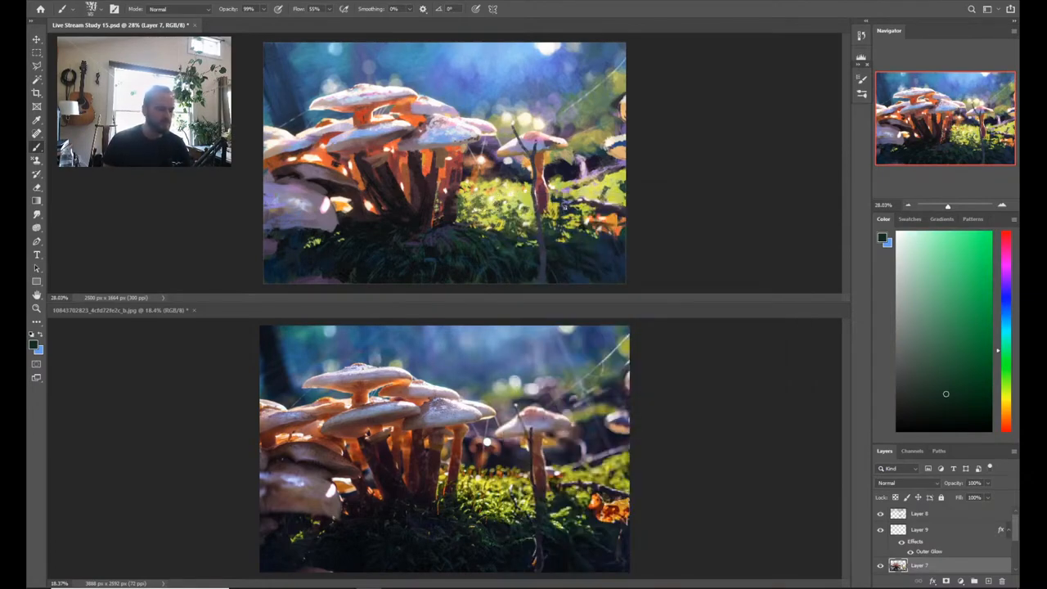
{"action": "left_click", "coordinate": [549, 282], "text": "alt"}
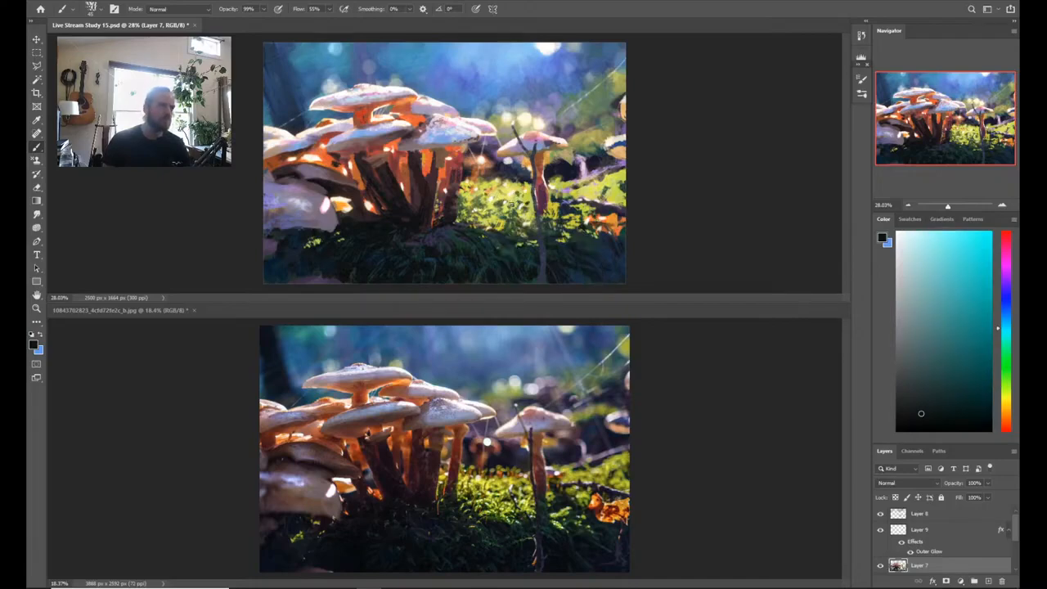
{"action": "left_click", "coordinate": [532, 211]}
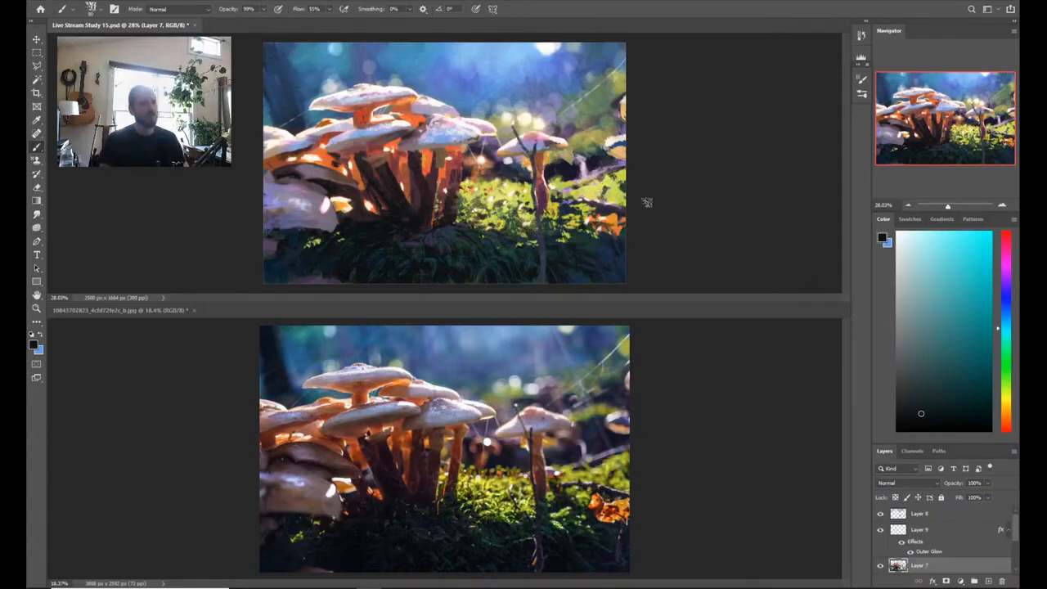
Step: Sample the green of the blurred background and shift the foreground color's hue to a muted yellow-green
{"action": "left_click", "coordinate": [595, 127], "text": "alt"}
{"action": "left_click", "coordinate": [951, 296]}
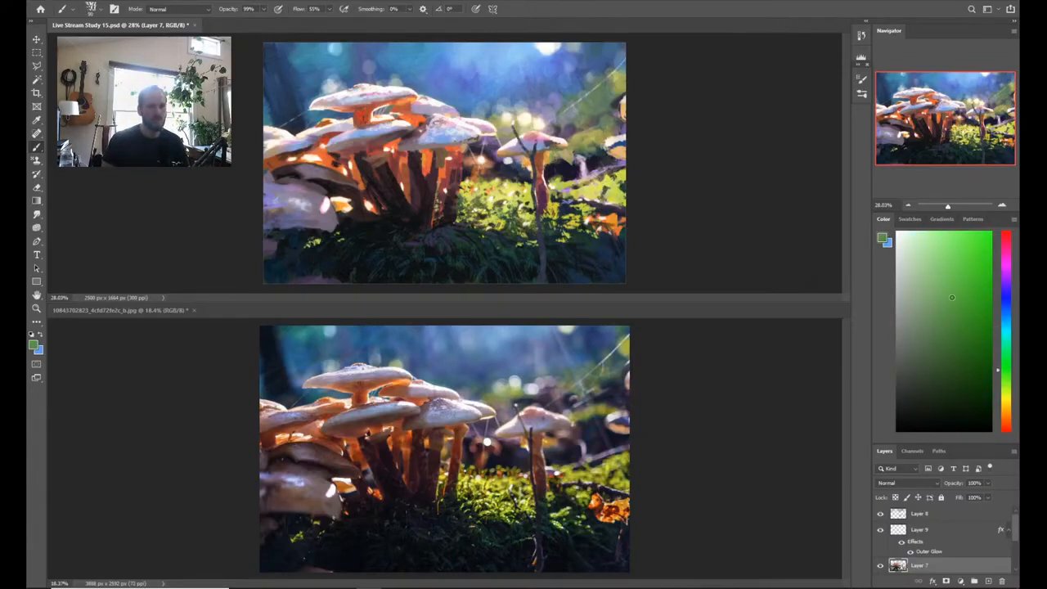
{"action": "left_click", "coordinate": [1007, 387]}
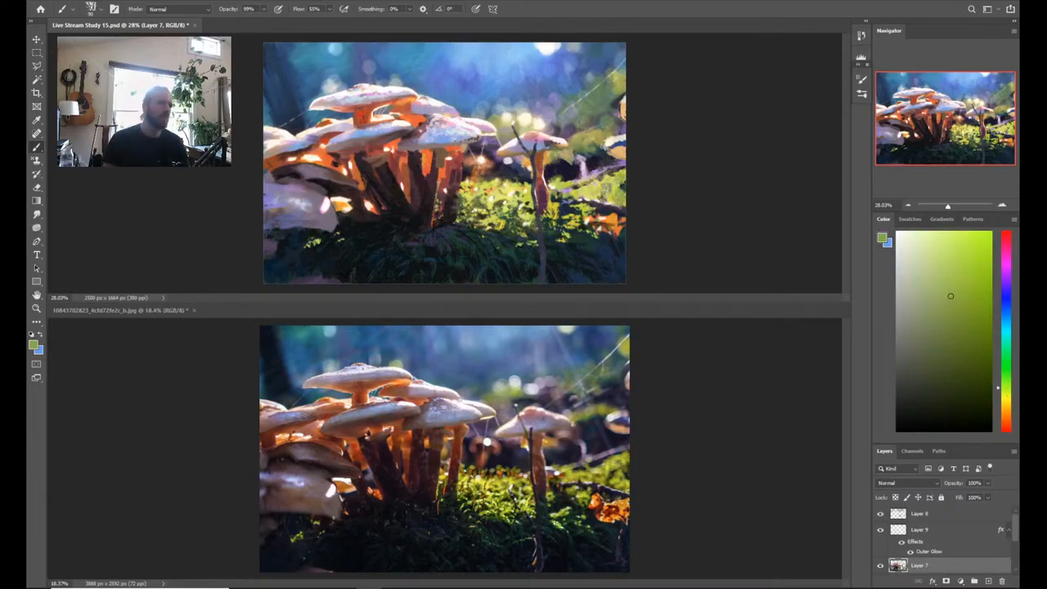
{"action": "key", "text": "z"}
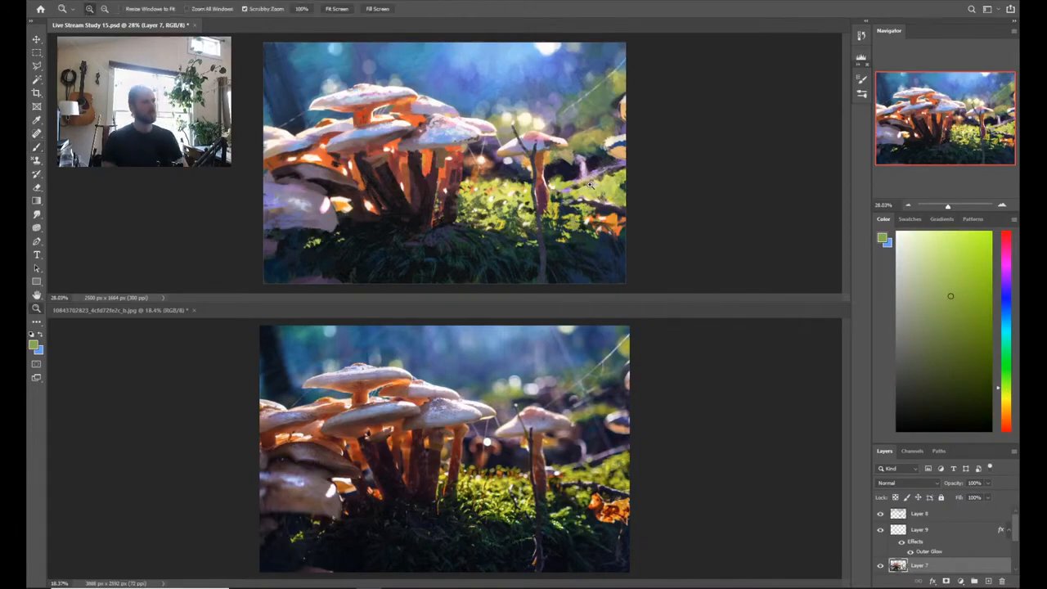
{"action": "left_click", "coordinate": [573, 170], "text": "alt"}
{"action": "left_click", "coordinate": [565, 166]}
{"action": "key", "text": "ctrl+0"}
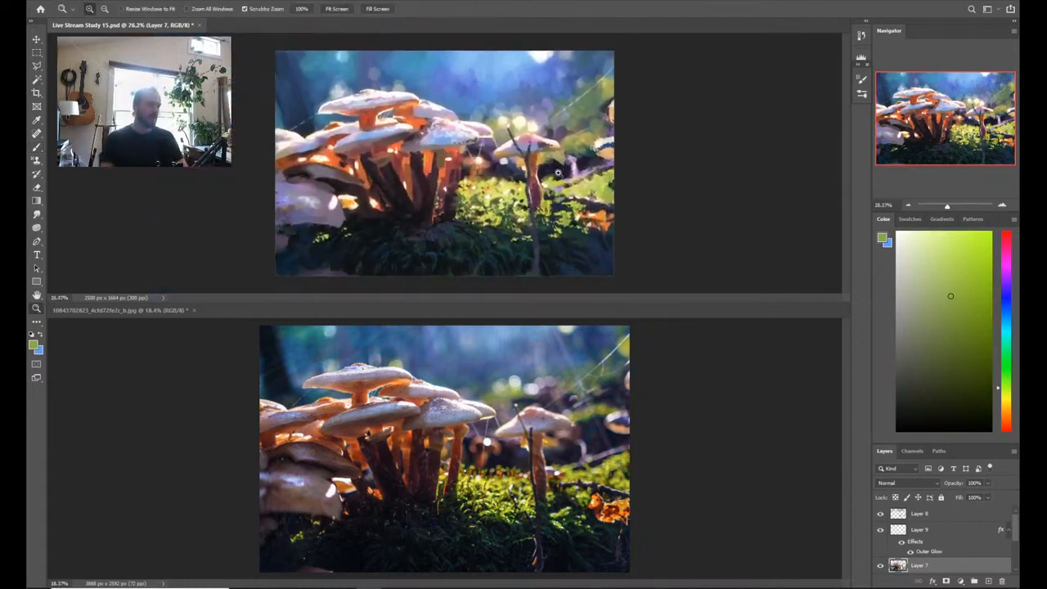
{"action": "key", "text": "b"}
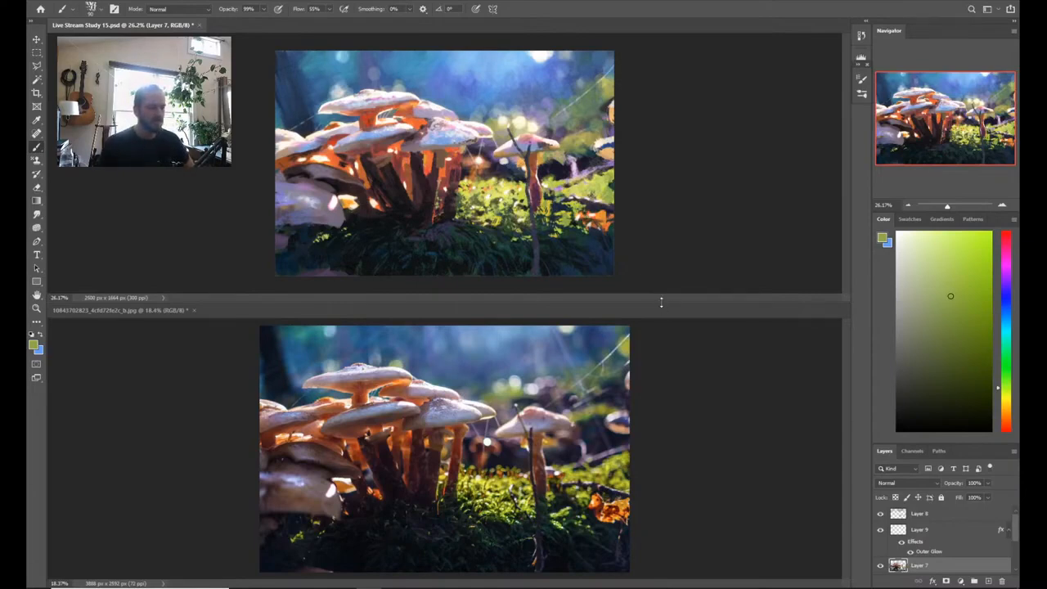
Step: Expand the painting's view over the reference photo and examine the mushroom cluster and its glowing highlights up close
{"action": "left_click_drag", "start_coordinate": [660, 300], "coordinate": [682, 565]}
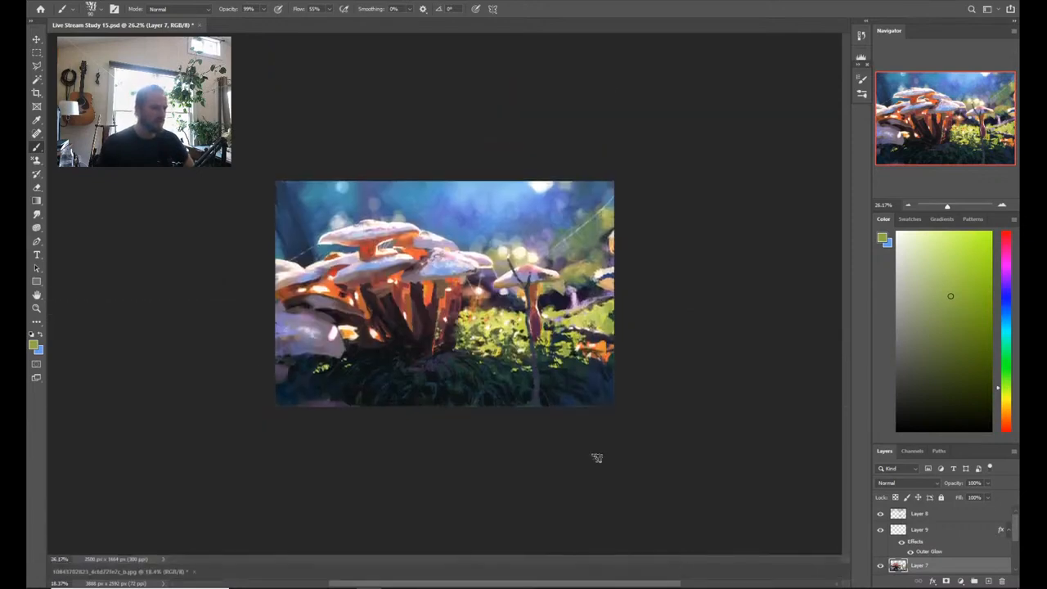
{"action": "key", "text": "z"}
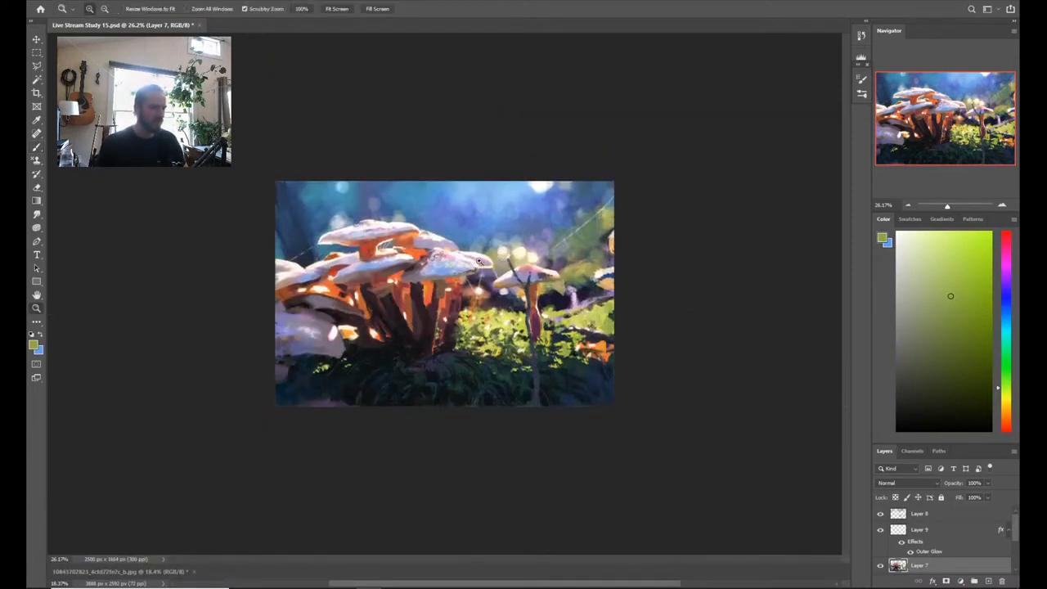
{"action": "mouse_move", "coordinate": [500, 260]}
{"action": "left_mouse_down"}
{"action": "mouse_move", "coordinate": [555, 268]}
{"action": "mouse_move", "coordinate": [476, 284]}
{"action": "mouse_move", "coordinate": [499, 286]}
{"action": "left_mouse_up"}
{"action": "left_click_drag", "start_coordinate": [409, 287], "coordinate": [319, 297]}
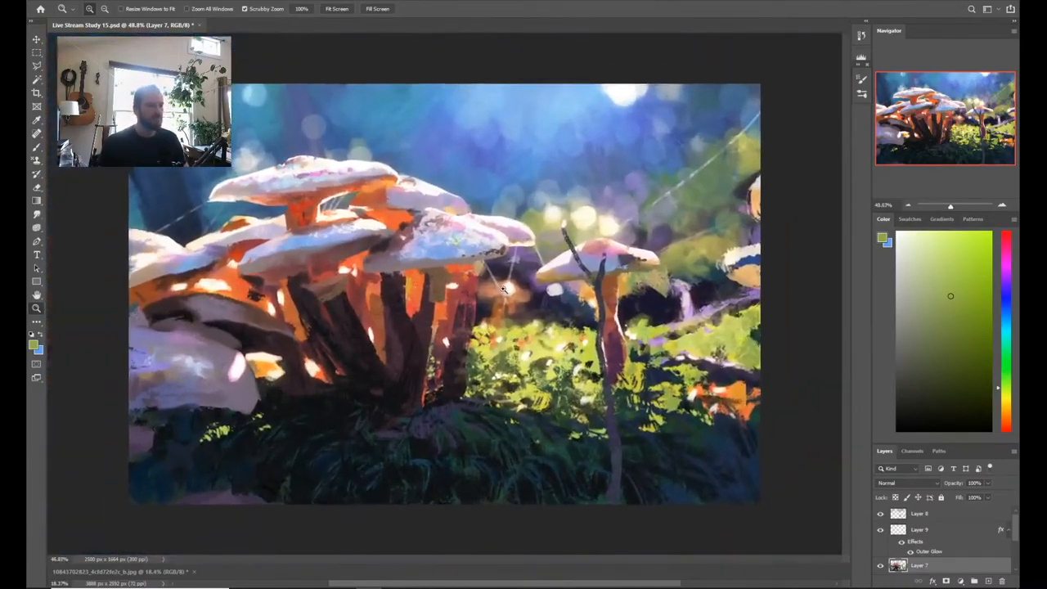
{"action": "left_click_drag", "start_coordinate": [504, 290], "coordinate": [483, 304]}
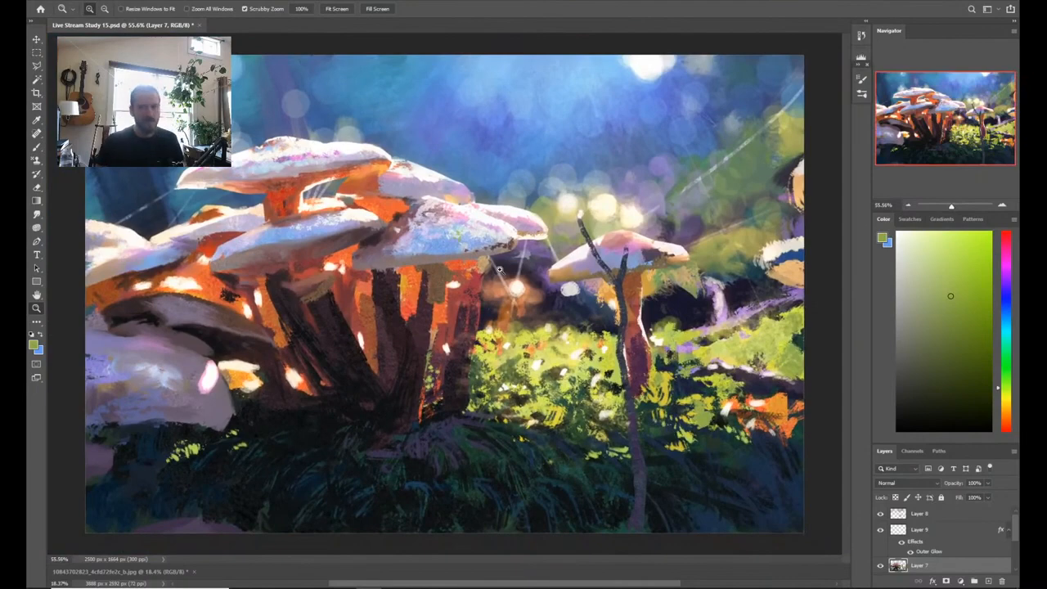